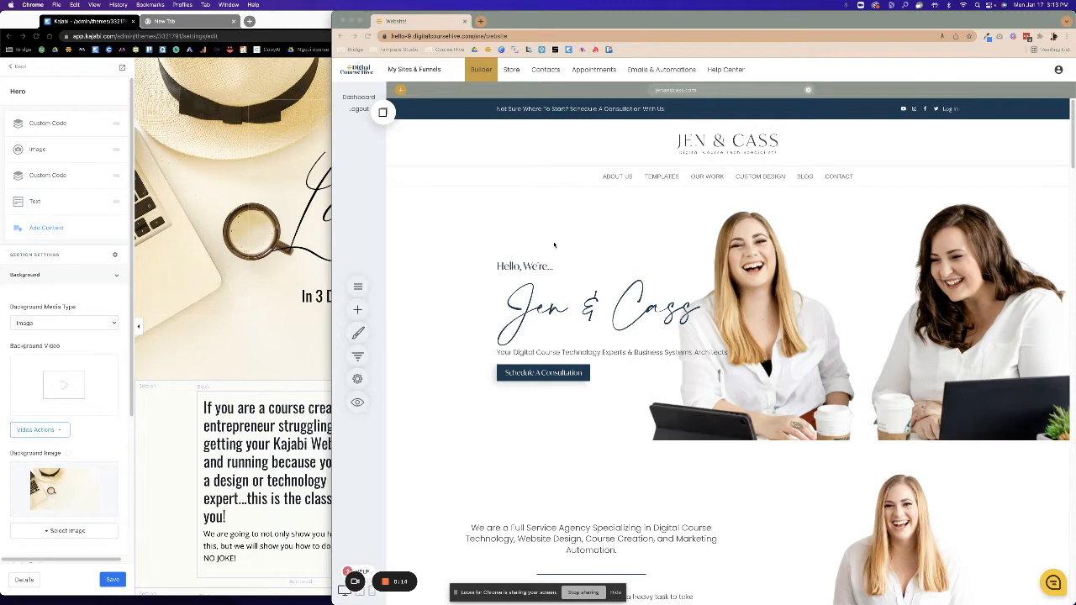
Start a new funnel from My Sites & Funnels to reach the Sales / Product template gallery.
click(400, 74)
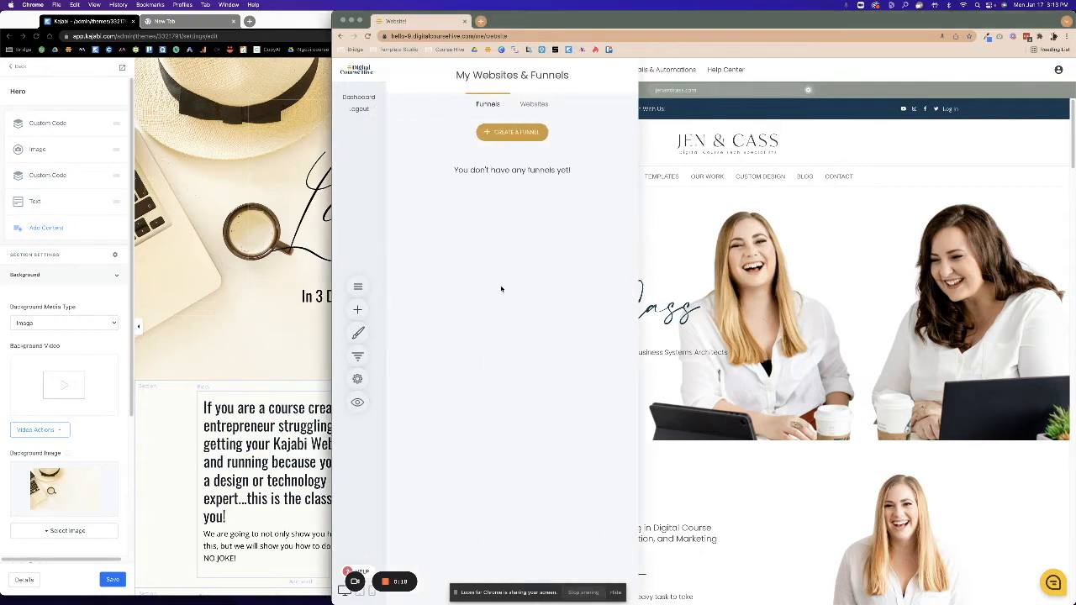
click(519, 133)
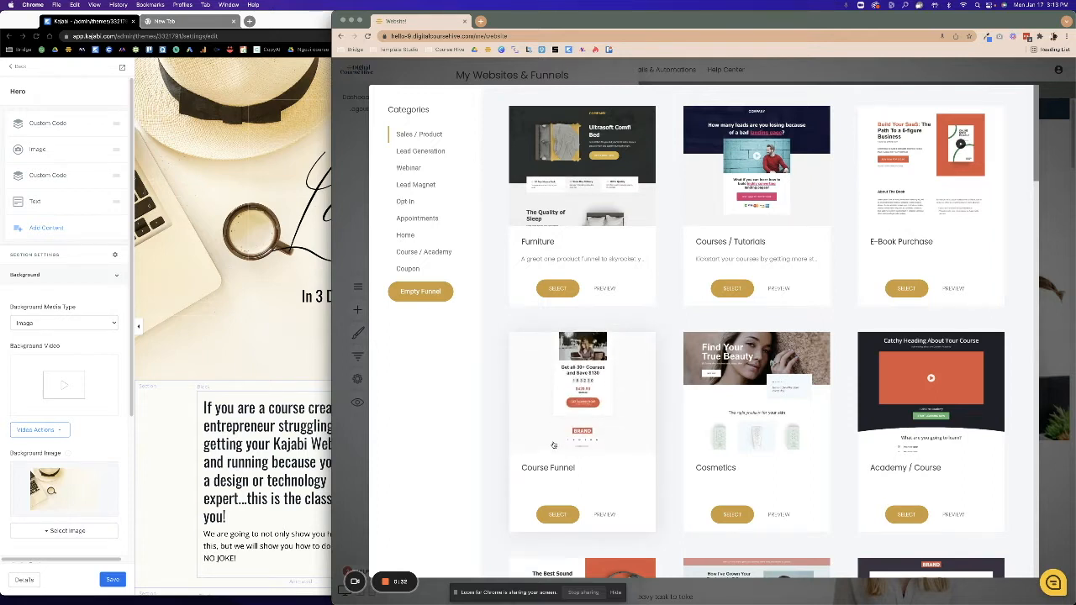
click(227, 306)
scroll(370, 389, up, 1)
scroll(371, 389, down, 4)
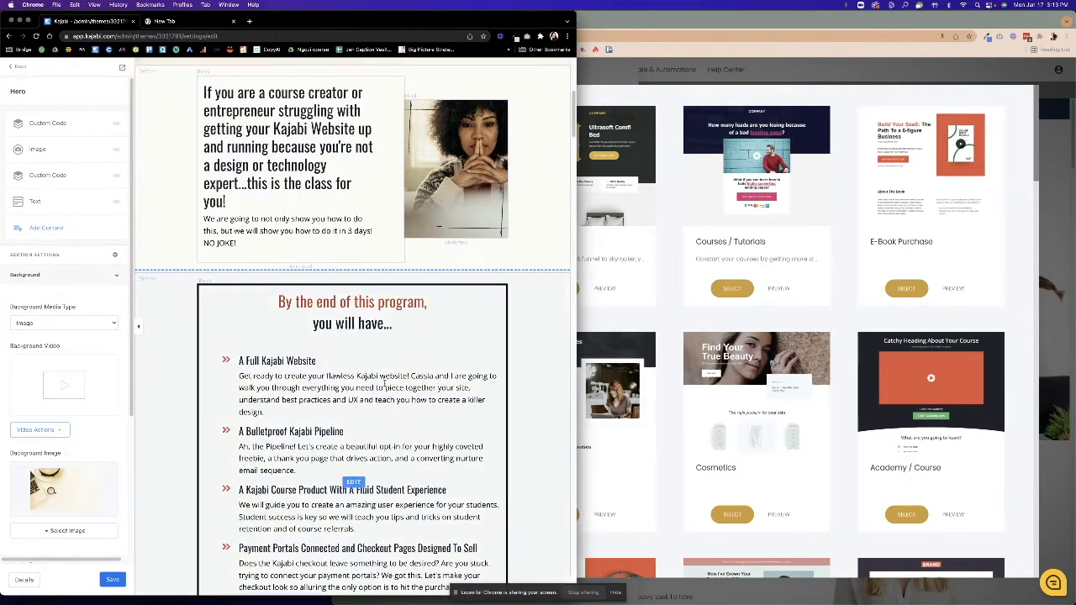
click(676, 318)
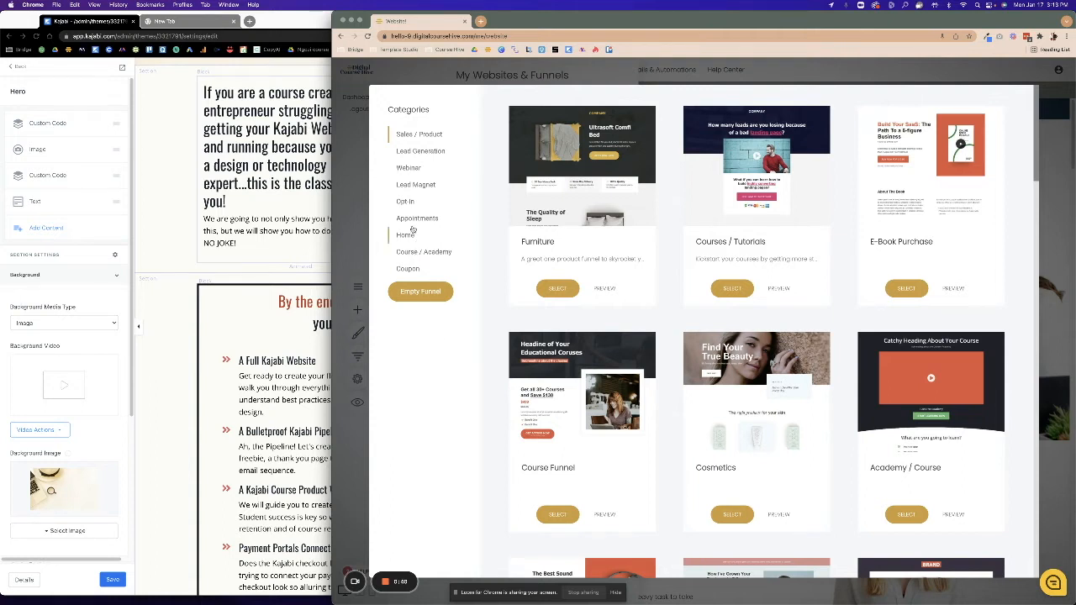
click(413, 192)
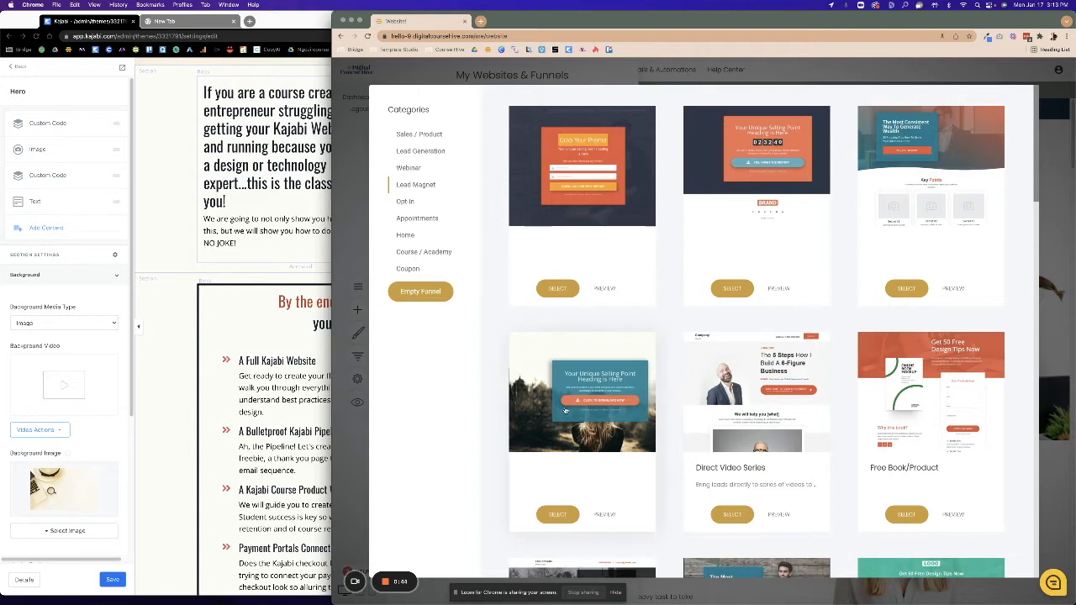
click(415, 154)
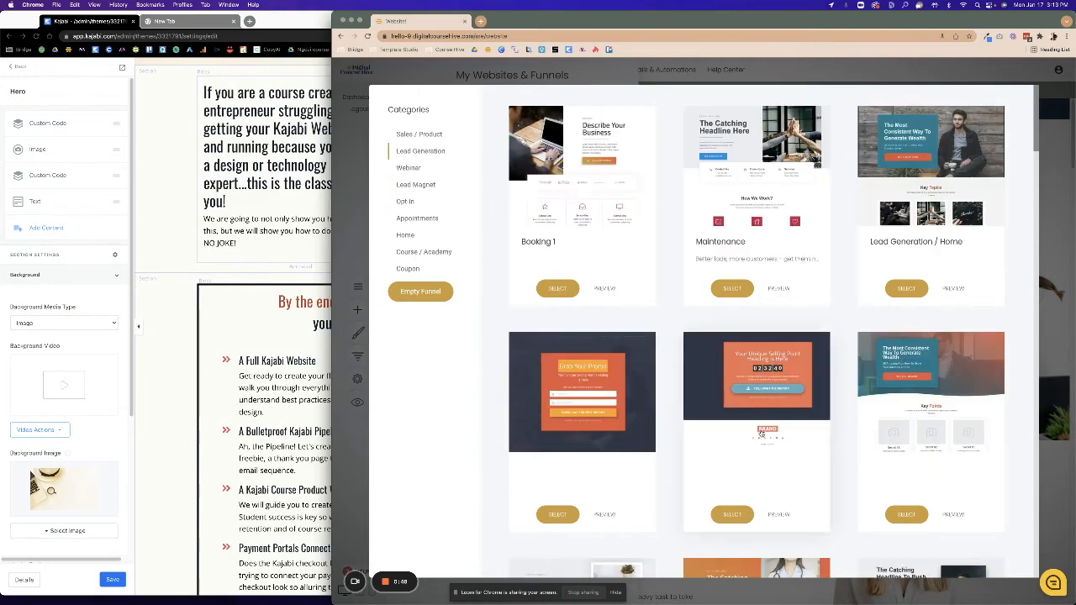
scroll(760, 434, down, 5)
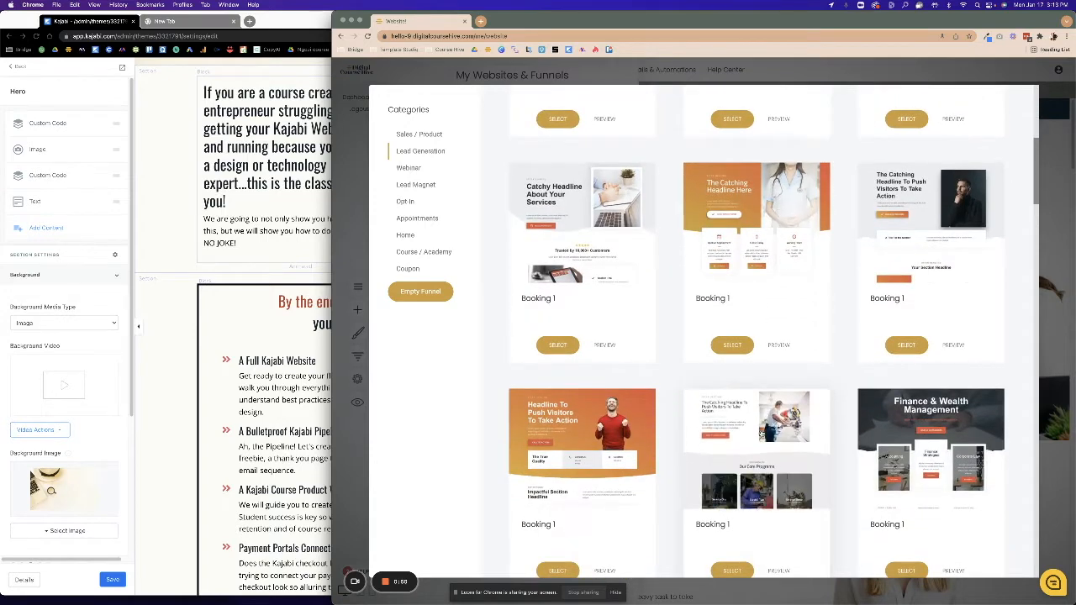
scroll(761, 434, down, 1)
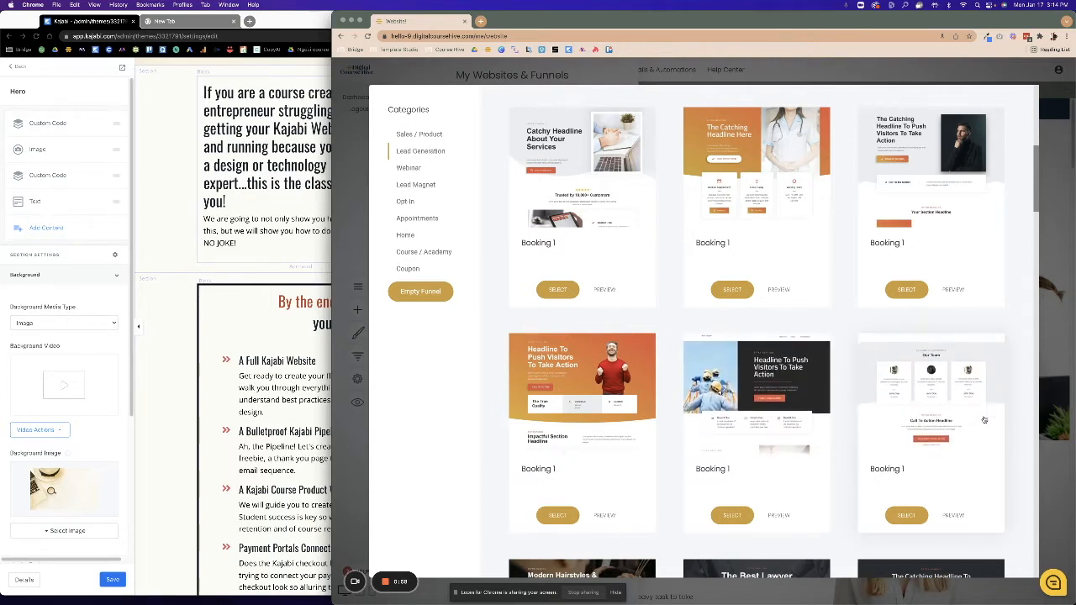
scroll(817, 501, down, 5)
scroll(818, 500, down, 3)
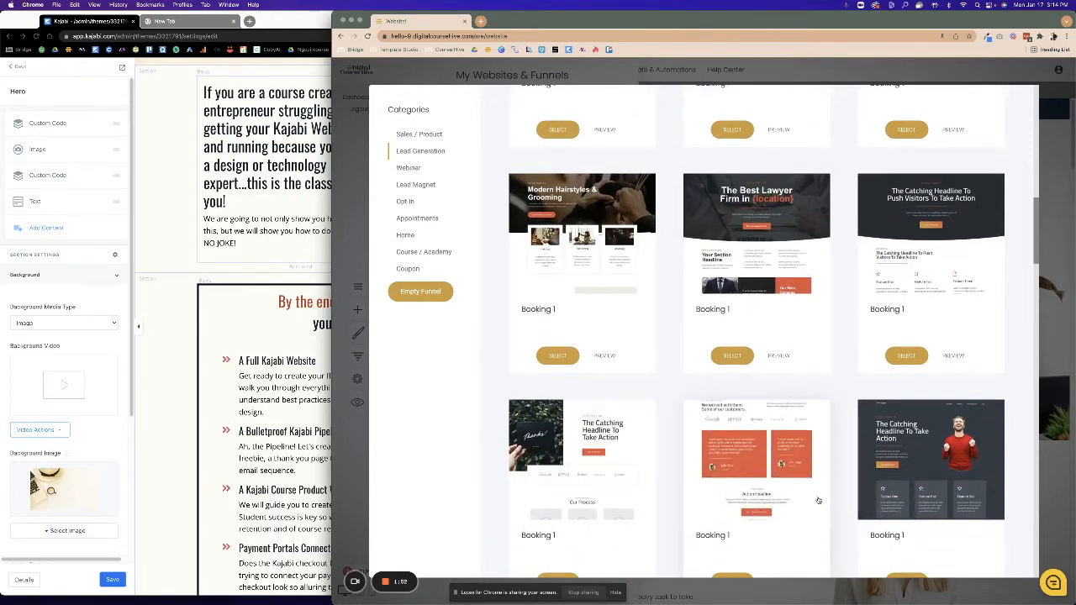
scroll(817, 500, down, 2)
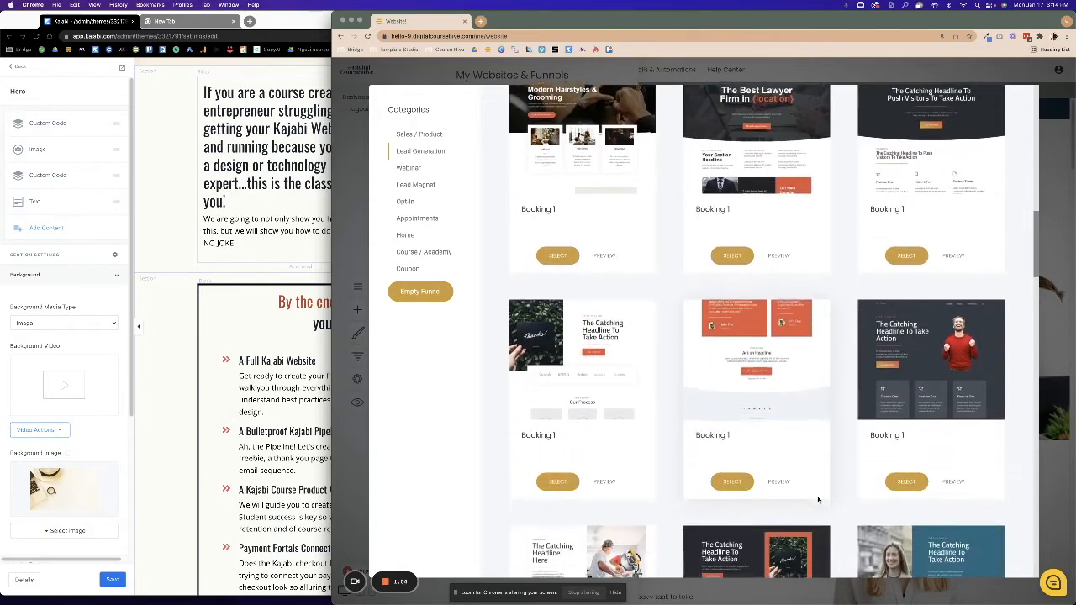
scroll(818, 500, down, 3)
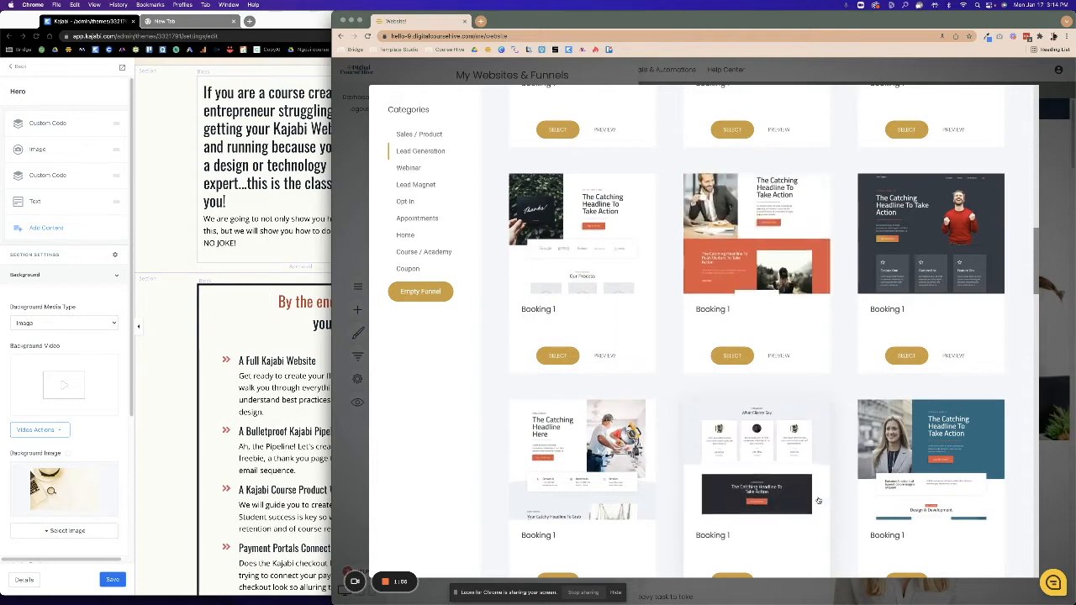
scroll(818, 500, down, 5)
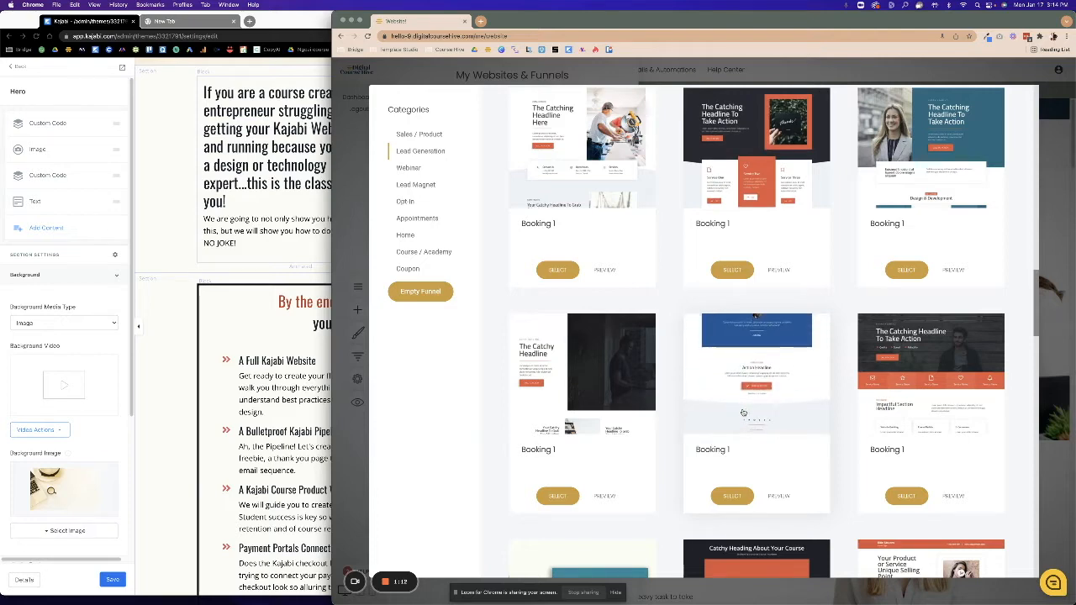
scroll(743, 412, down, 2)
scroll(744, 429, down, 2)
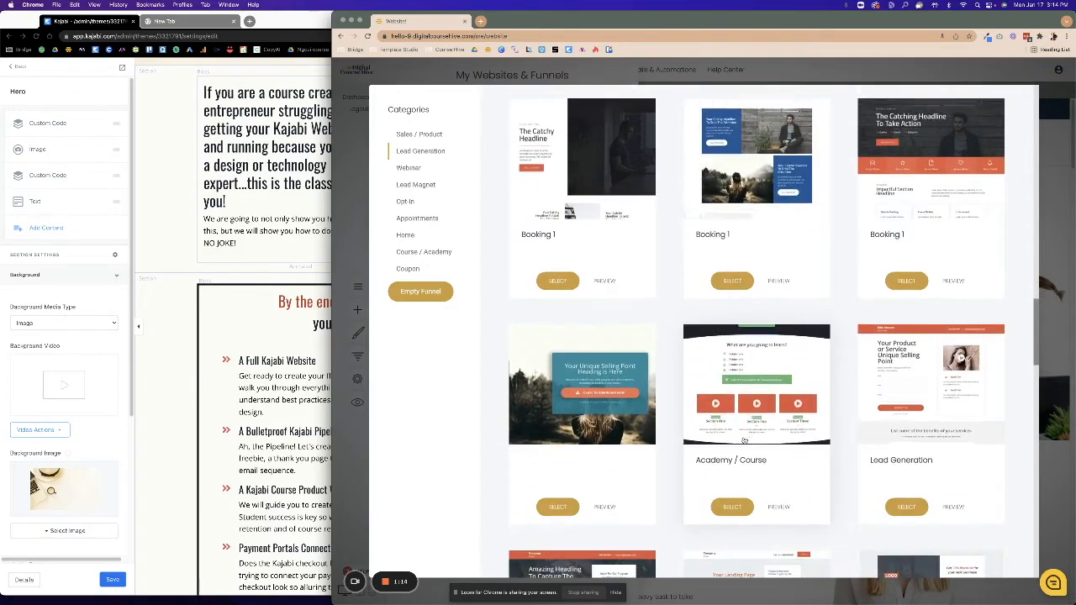
scroll(744, 440, down, 1)
scroll(748, 438, down, 4)
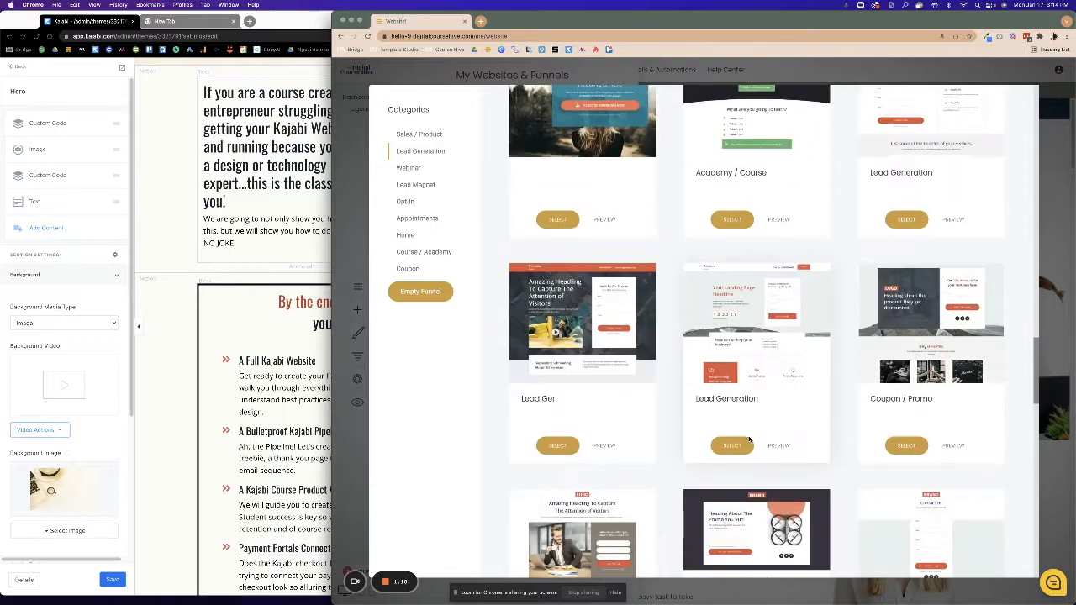
scroll(749, 439, down, 1)
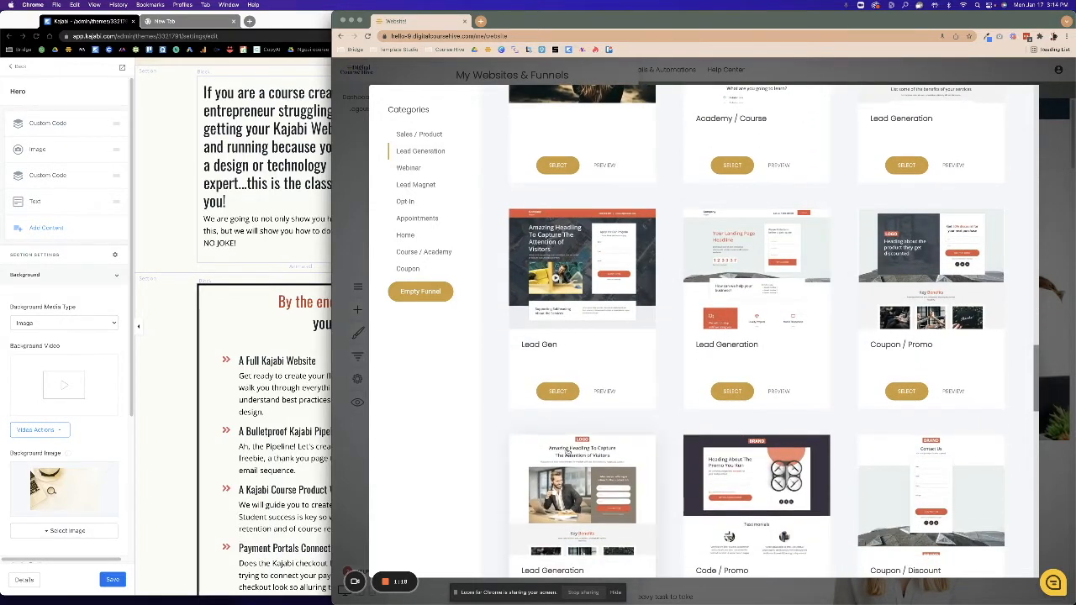
scroll(571, 450, down, 6)
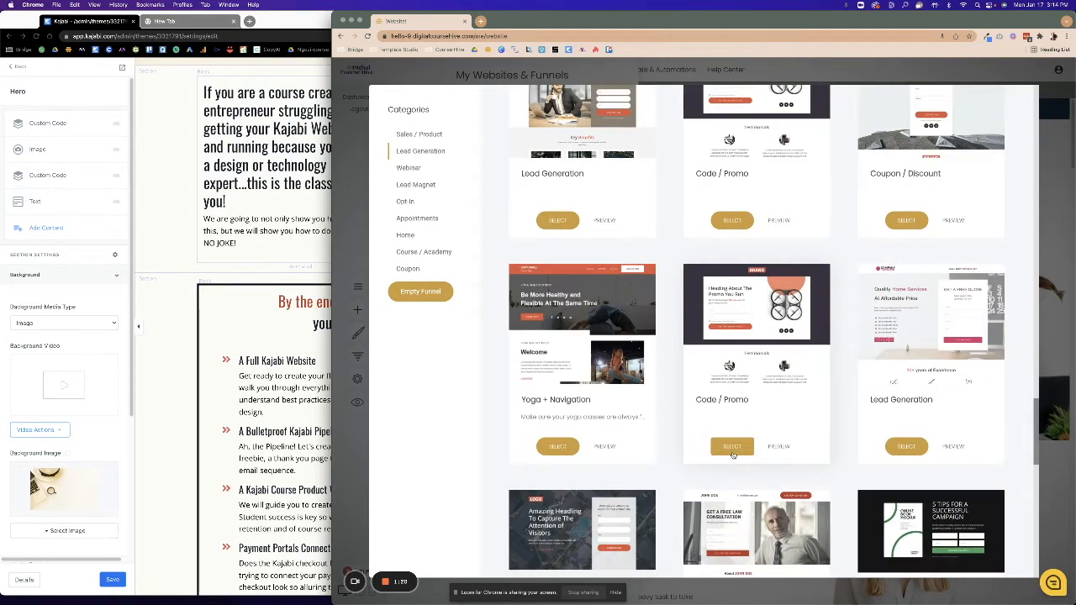
scroll(732, 455, down, 10)
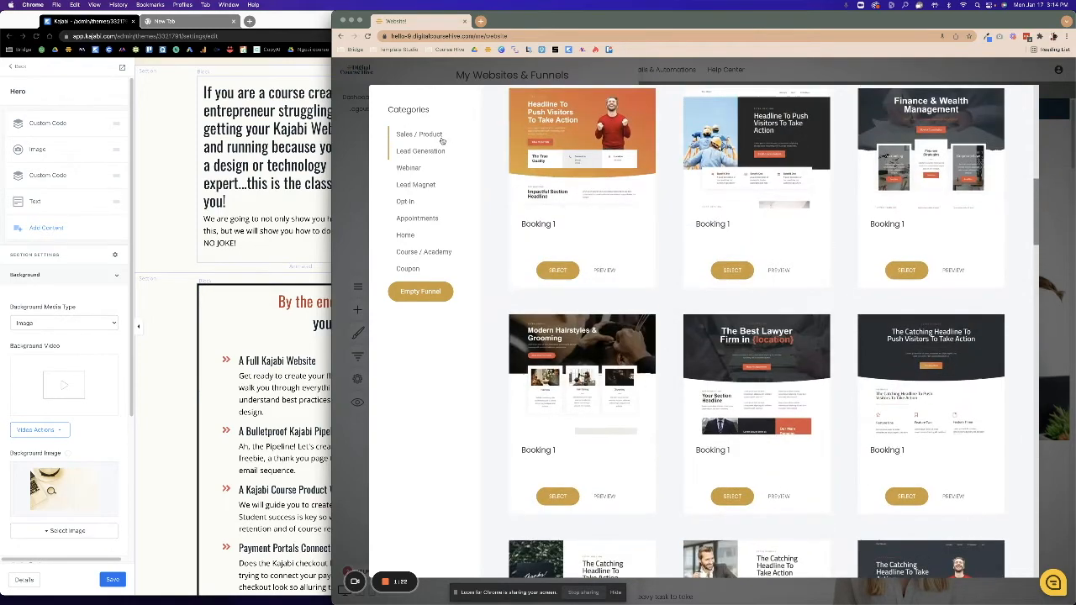
click(442, 137)
scroll(798, 395, down, 5)
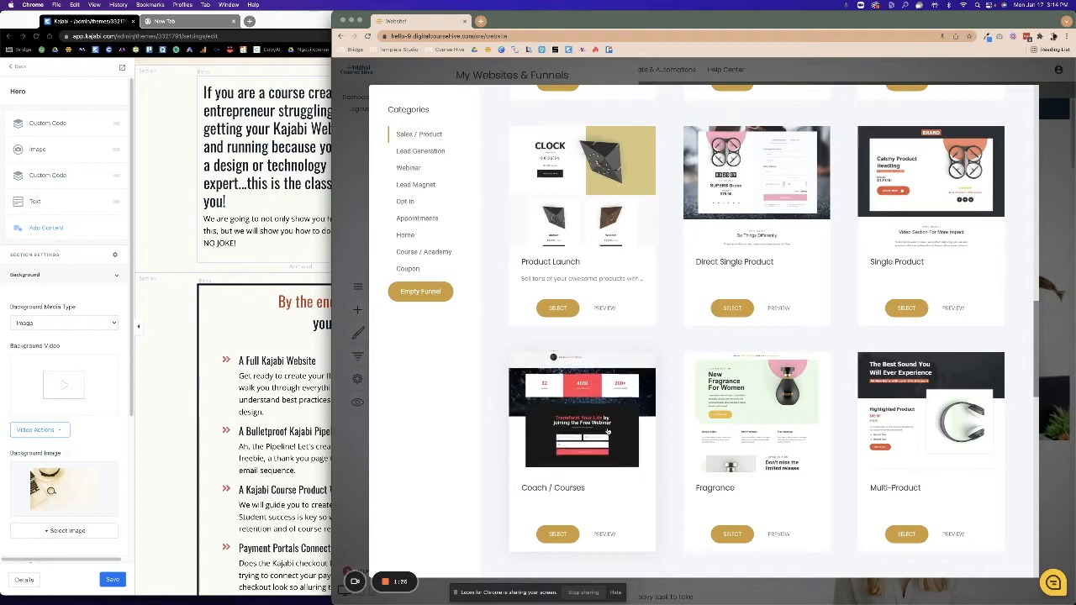
scroll(807, 429, down, 3)
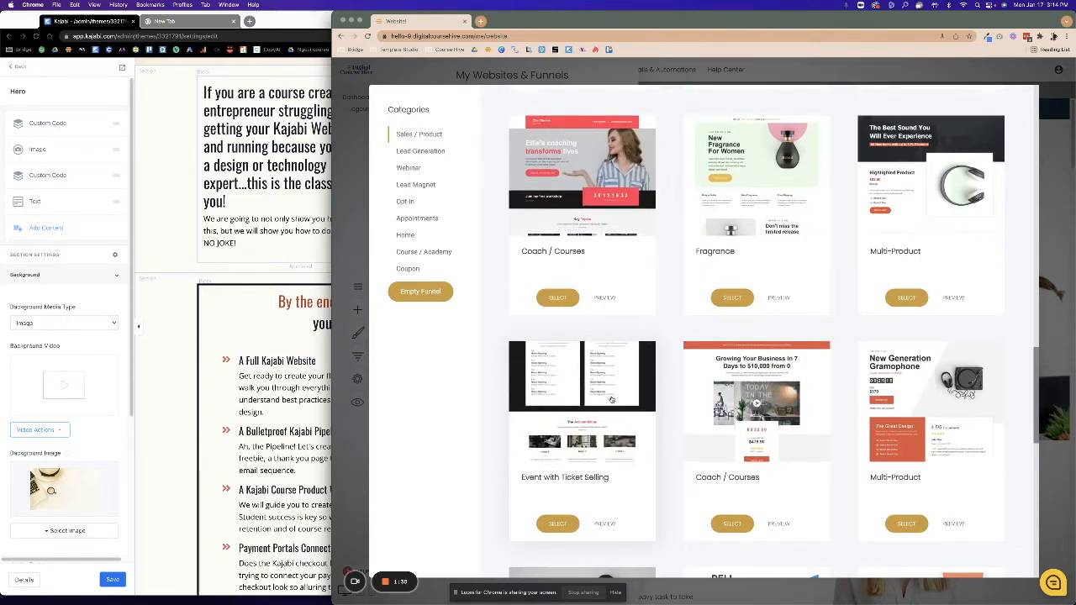
scroll(613, 403, down, 5)
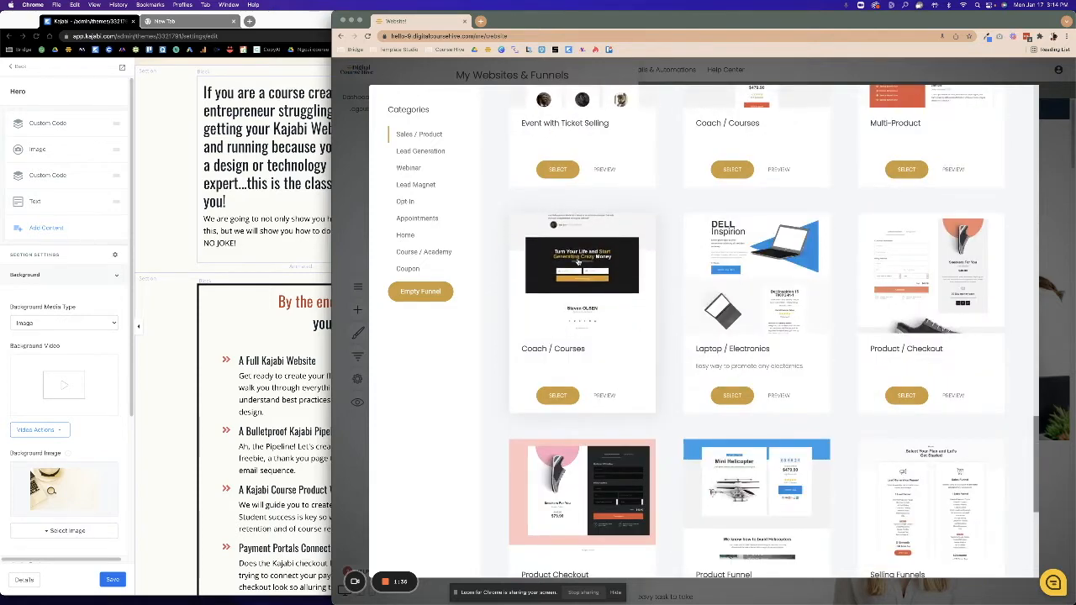
Pick a funnel template and save the new funnel as 'Kajabi 3 Days to Done'.
click(557, 395)
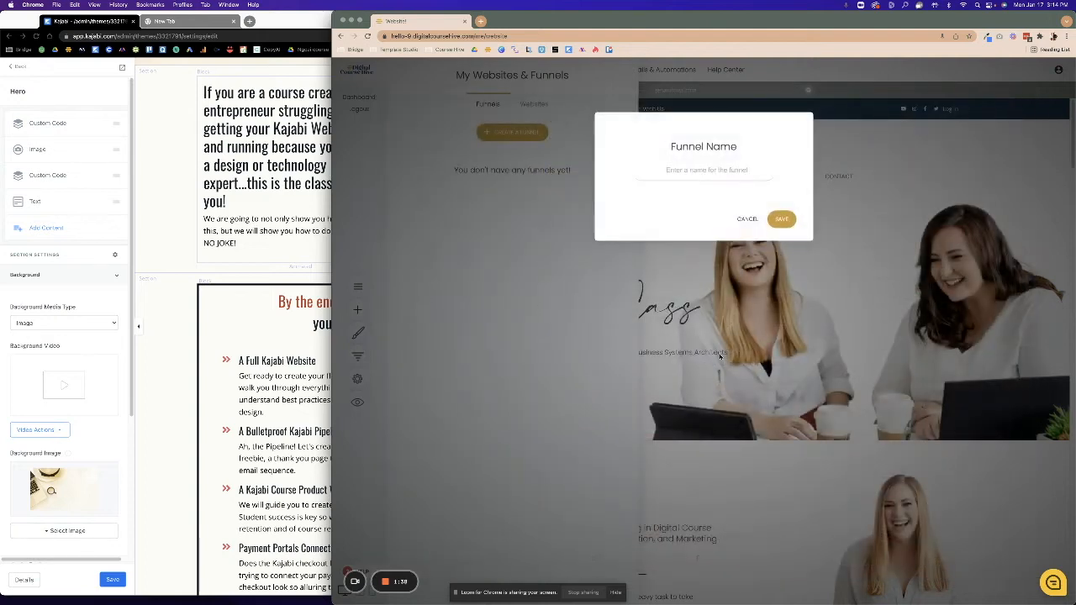
click(708, 171)
text(Kajabi 3 Days to )
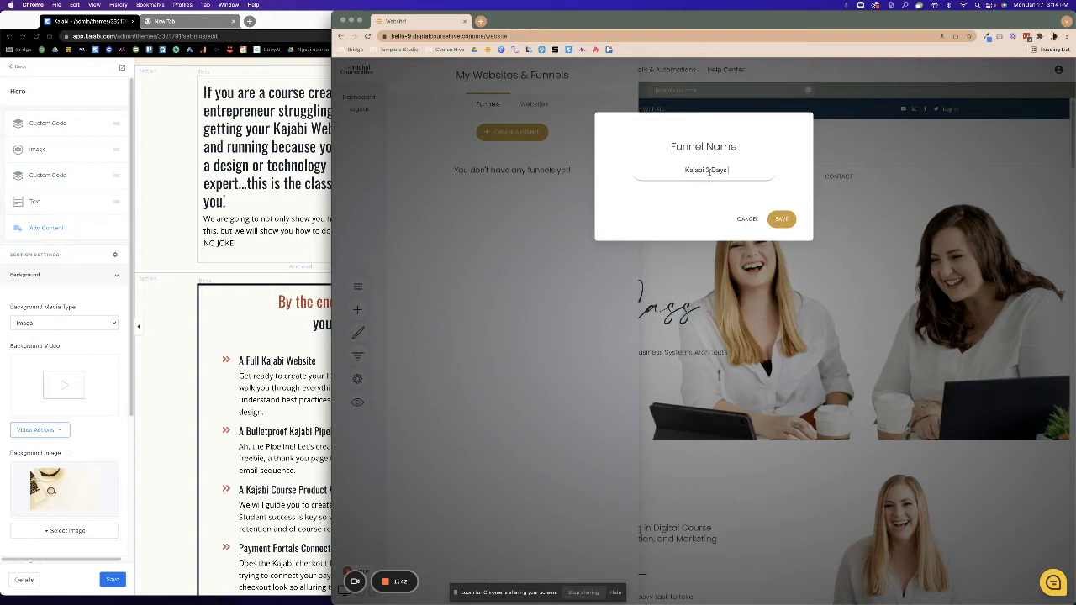
text(Done)
click(790, 219)
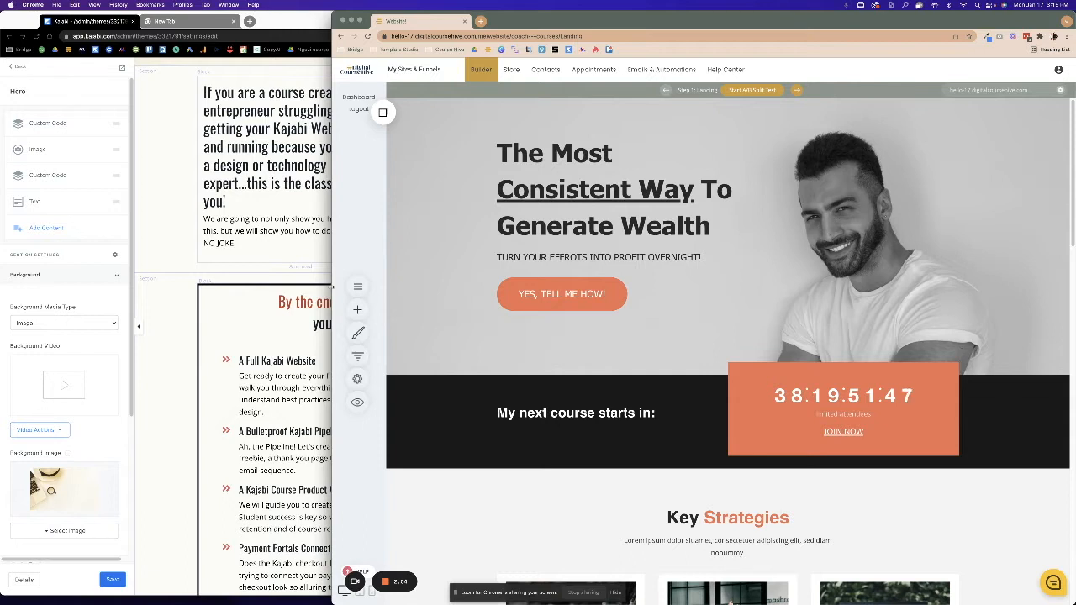
Add Poppins 200 to the site fonts under Global Styling > Fonts.
click(357, 333)
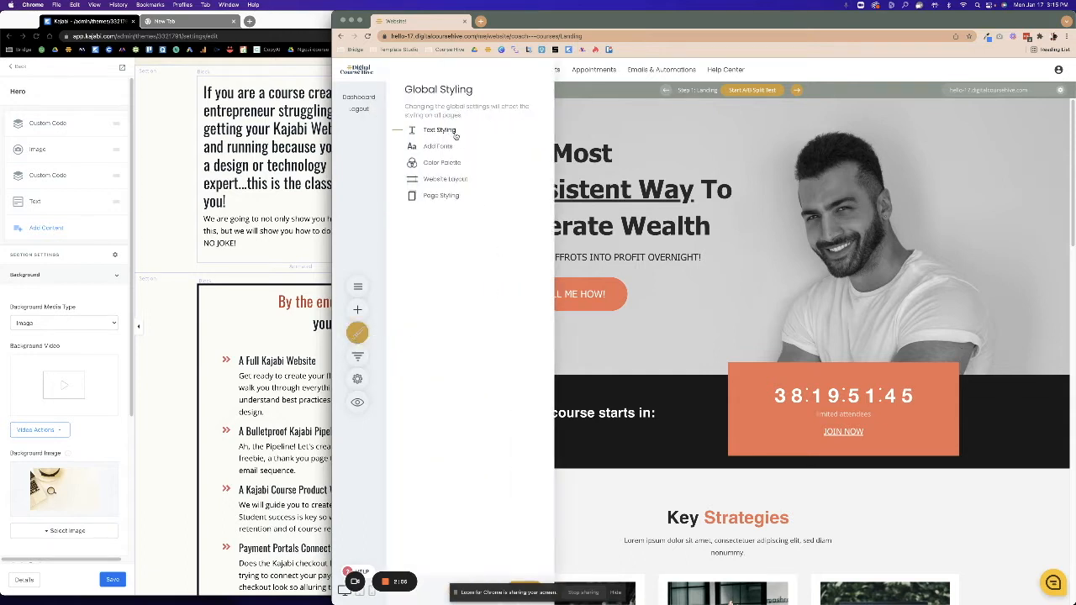
click(448, 130)
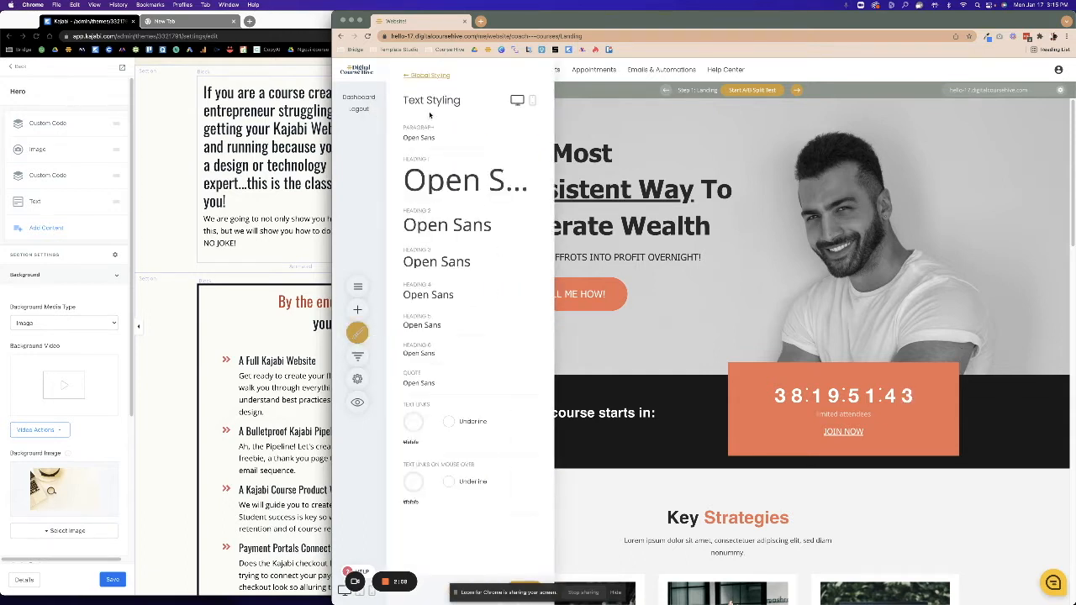
click(418, 77)
click(430, 145)
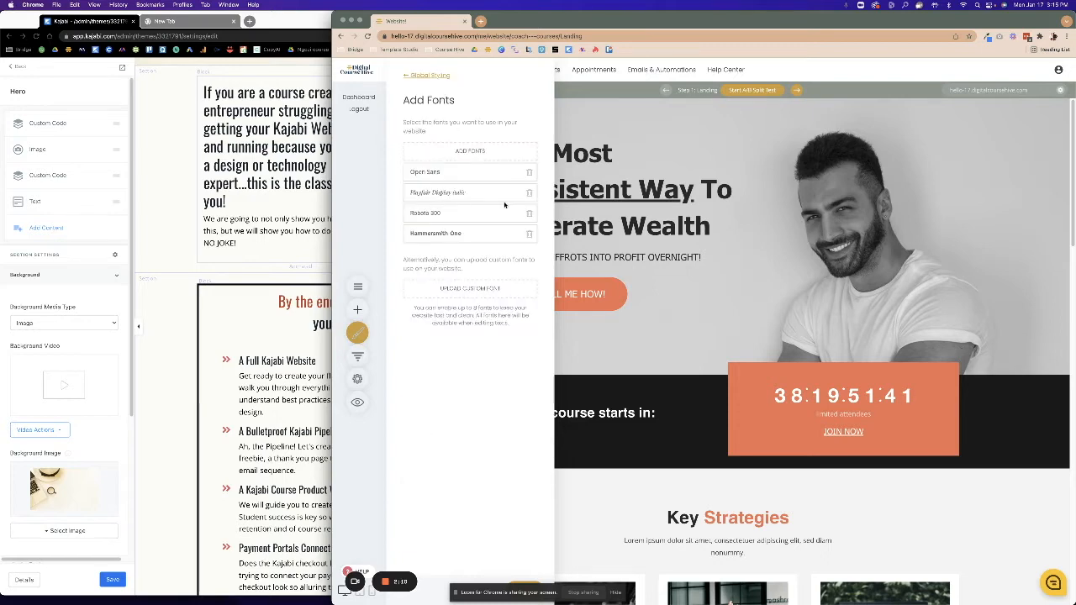
click(467, 155)
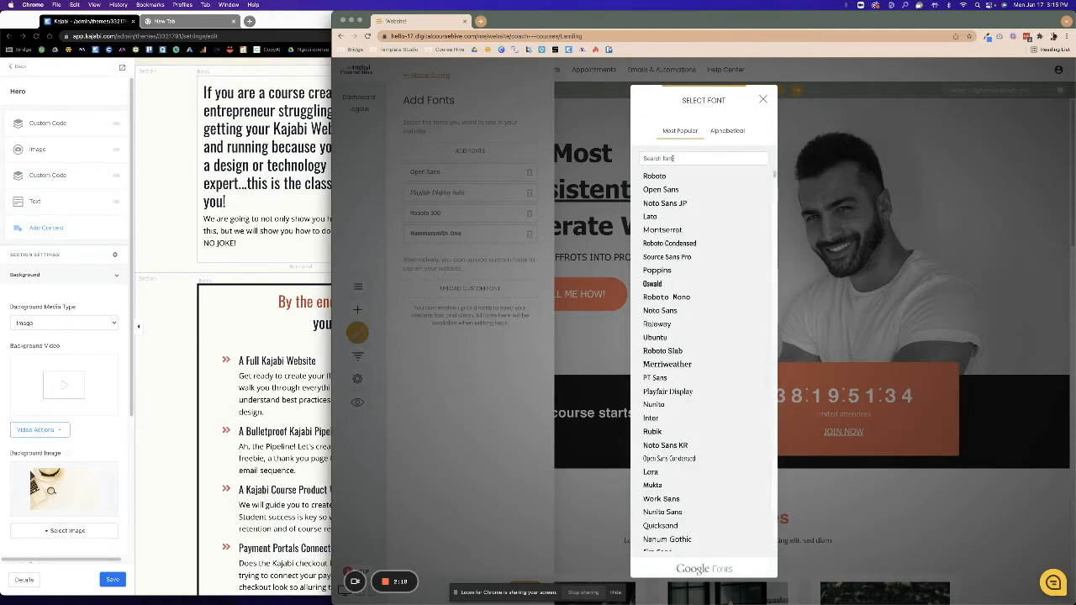
click(657, 270)
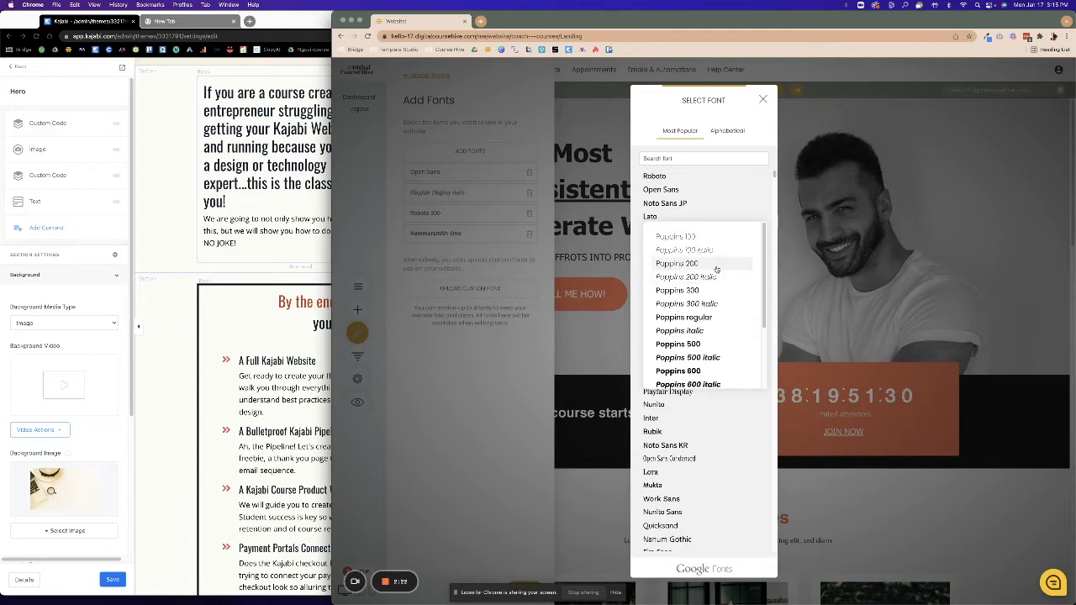
click(716, 267)
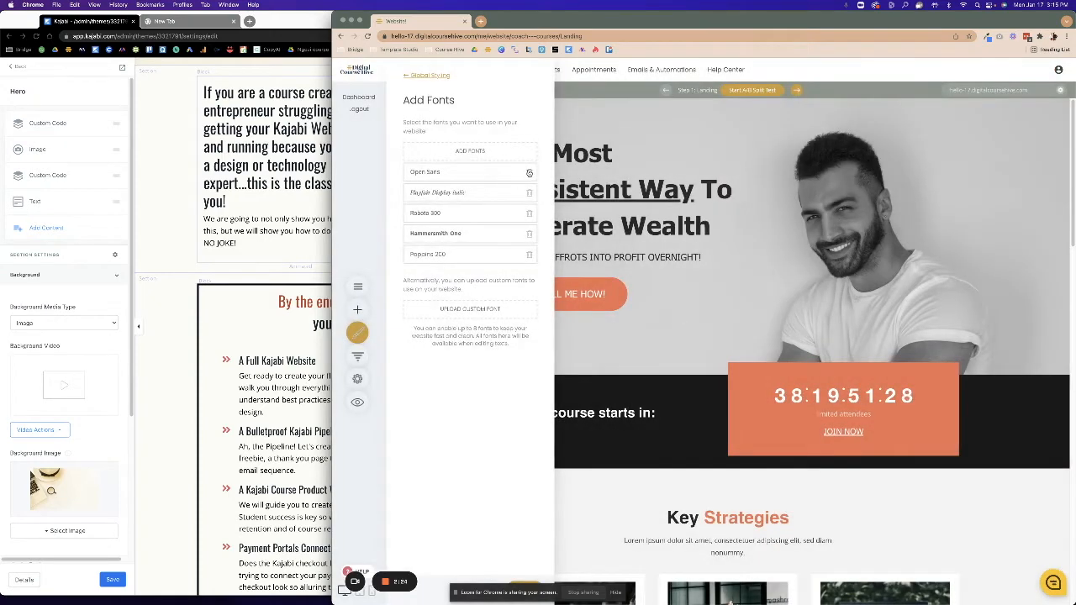
Delete Open Sans, Playfair Display Italic, Roboto 300 and Hammersmith One from the font list.
click(529, 172)
click(529, 173)
click(528, 172)
click(529, 172)
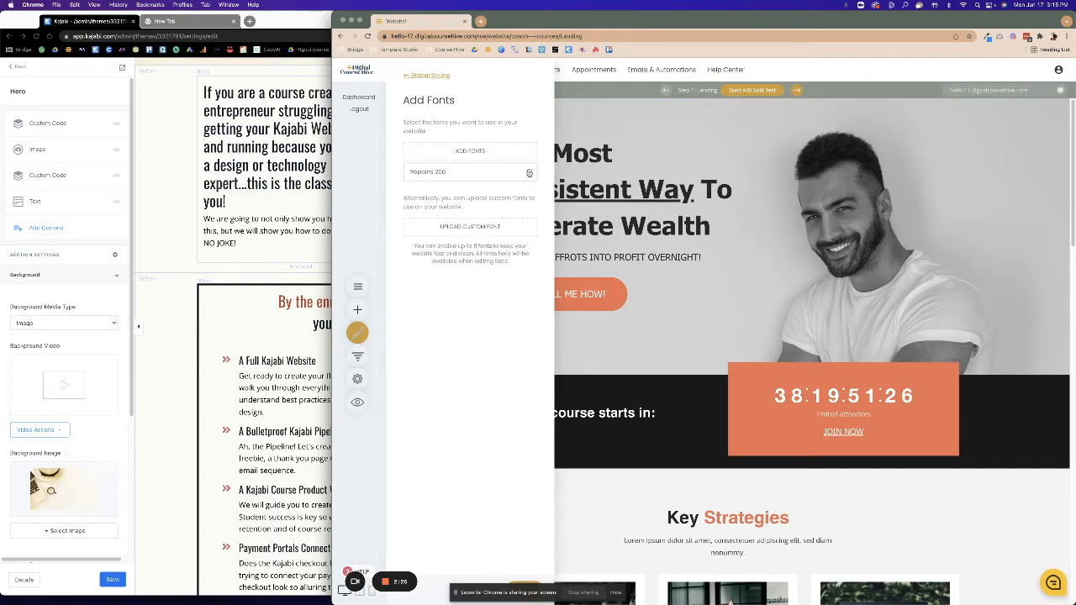
Start a custom font upload and search the Downloads folder for an 'amalfi' file.
click(471, 229)
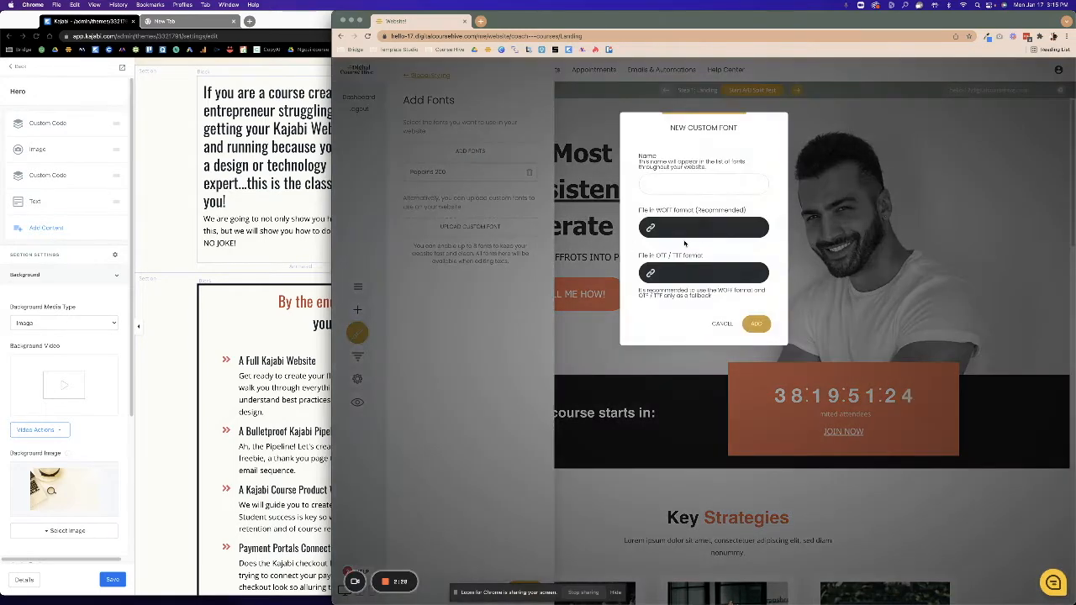
click(679, 274)
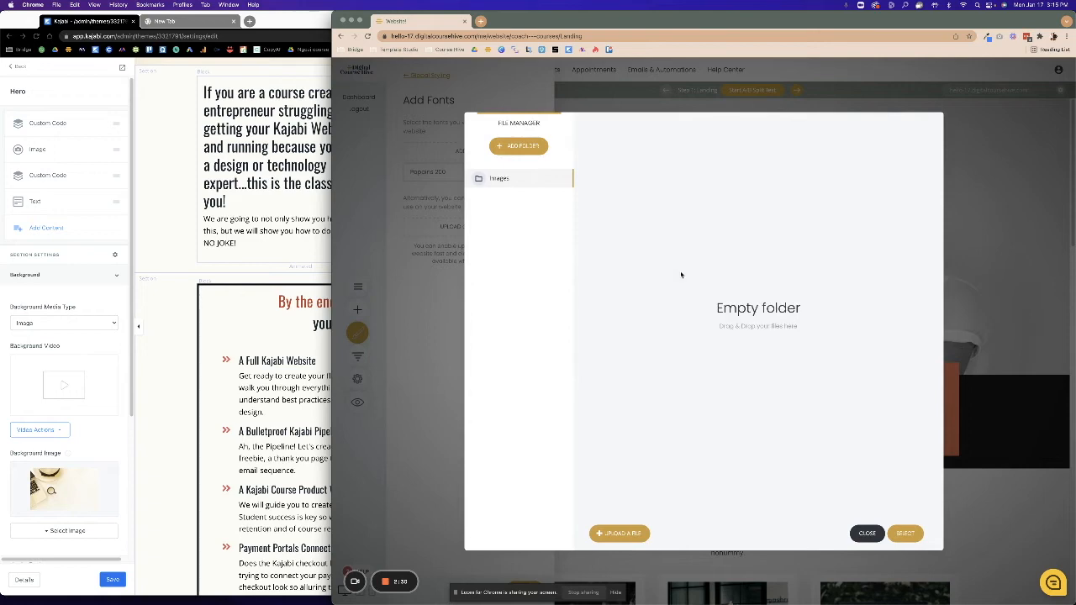
click(613, 539)
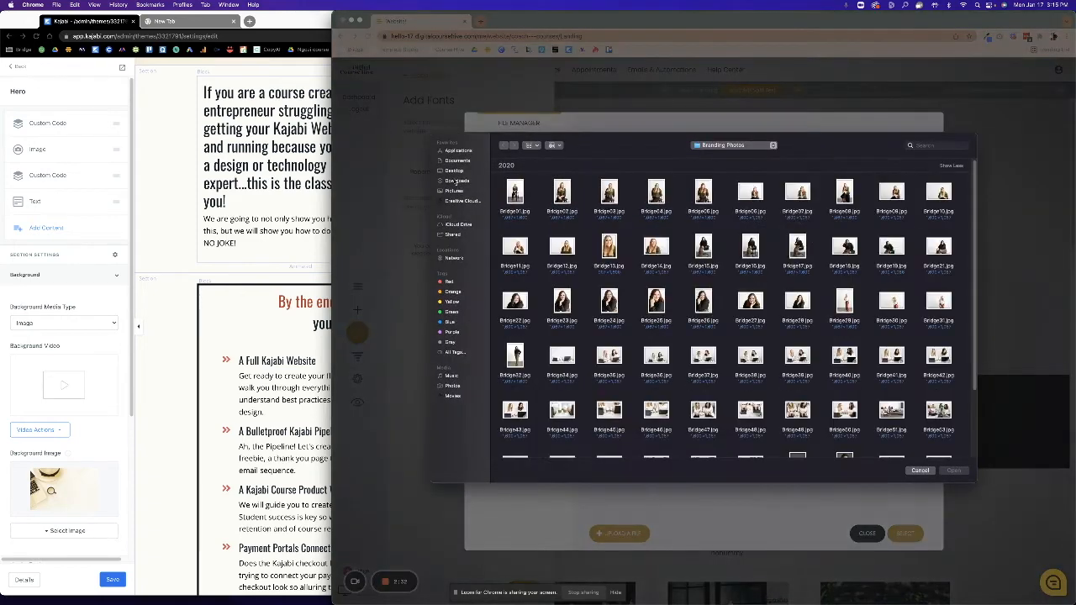
click(455, 180)
click(924, 145)
text(ama)
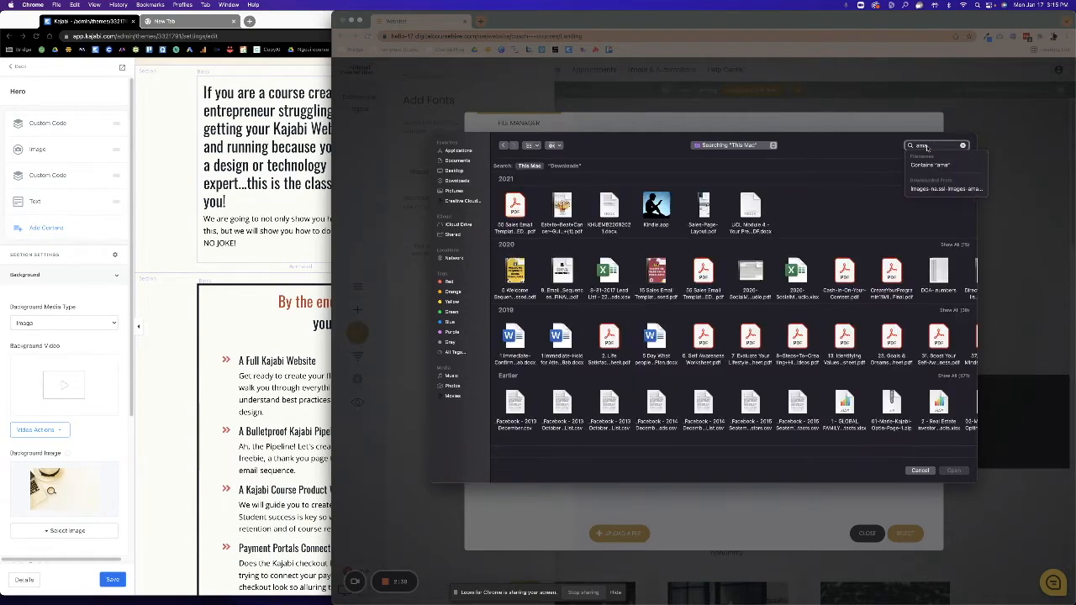
text(lfi)
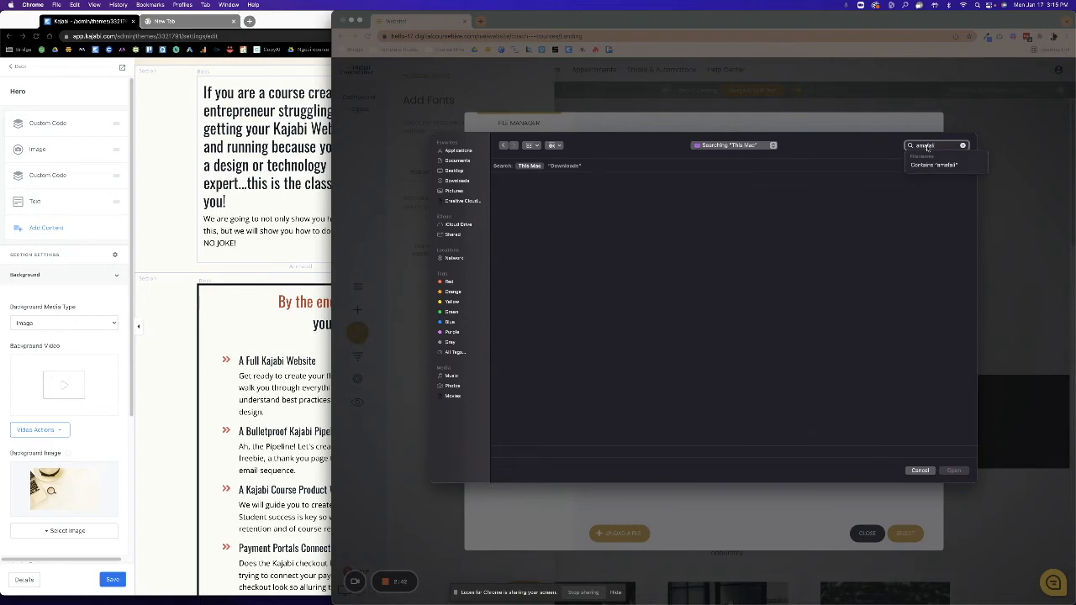
Clear the fruitless search, cancel the file picker, and move to the empty new browser tab.
click(908, 225)
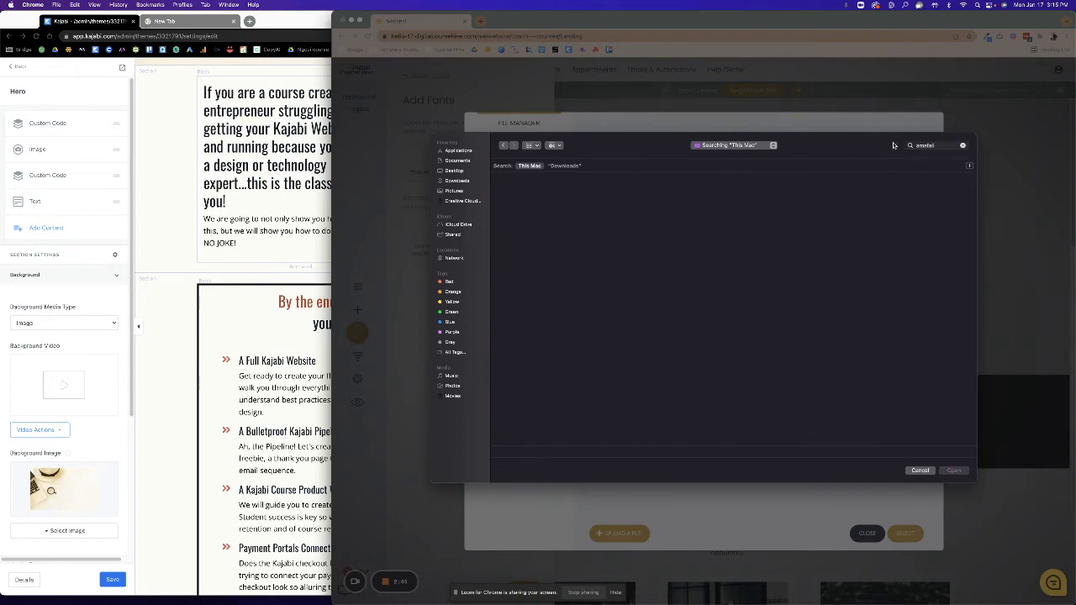
click(963, 145)
click(261, 20)
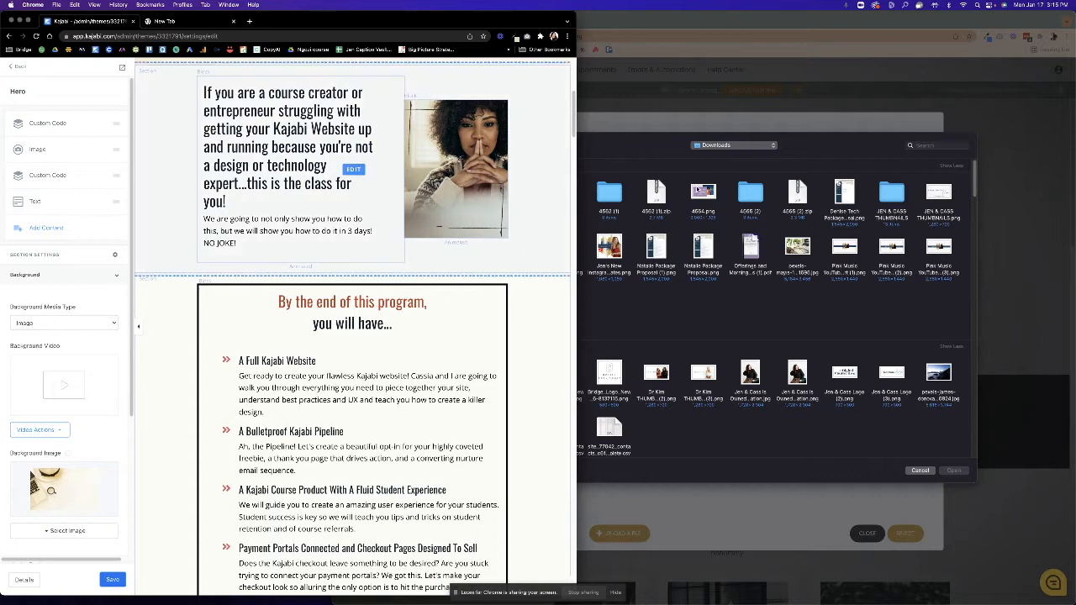
click(920, 471)
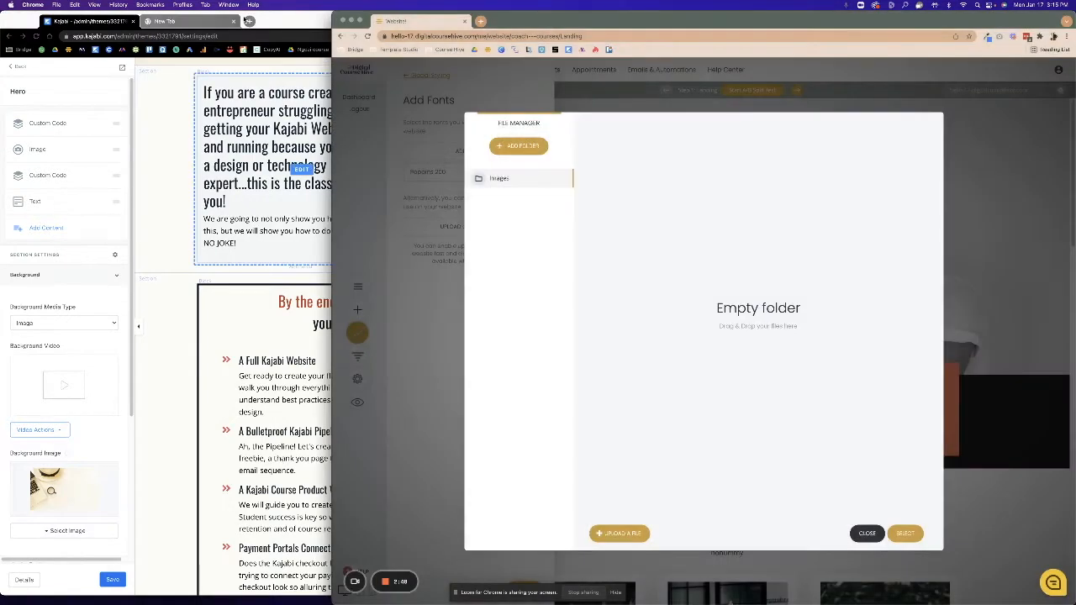
click(185, 21)
Search for the Amalfi Coast font and download it from dafont.
click(120, 36)
text(amafa)
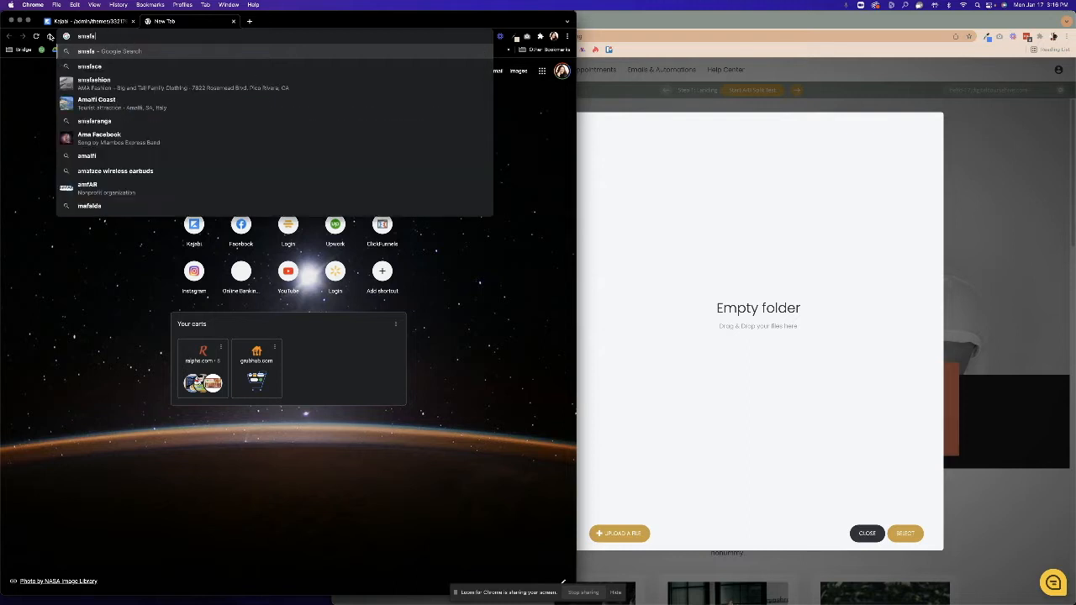
text(li coast)
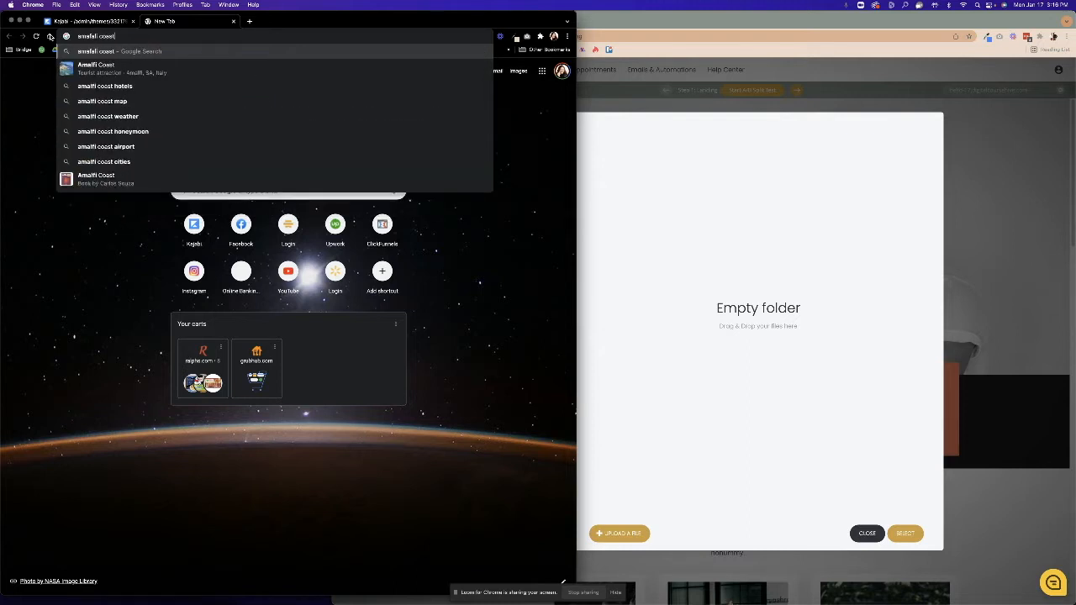
text( font)
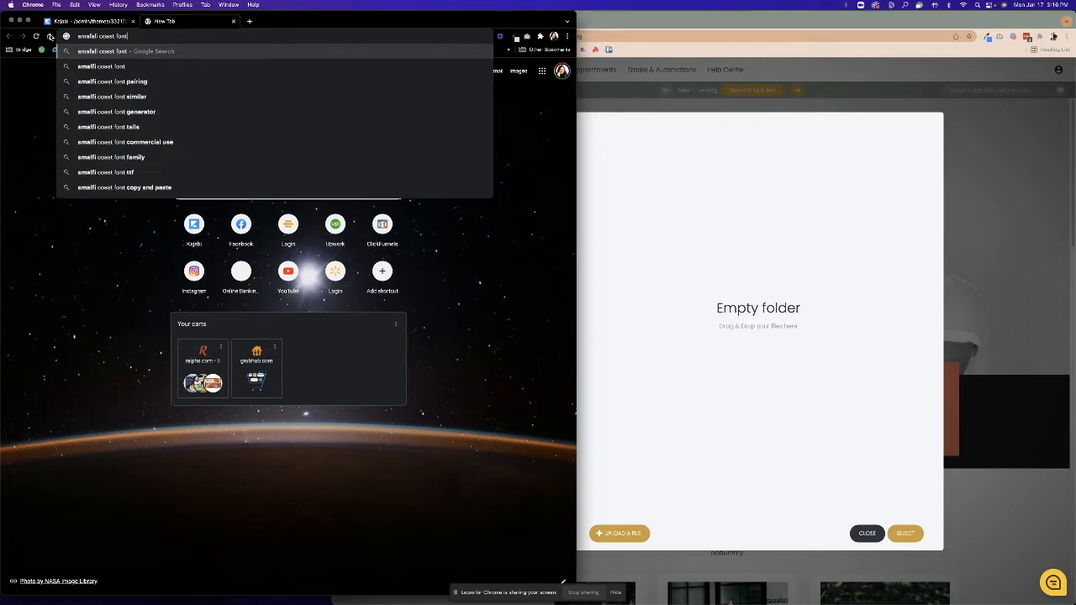
key(Return)
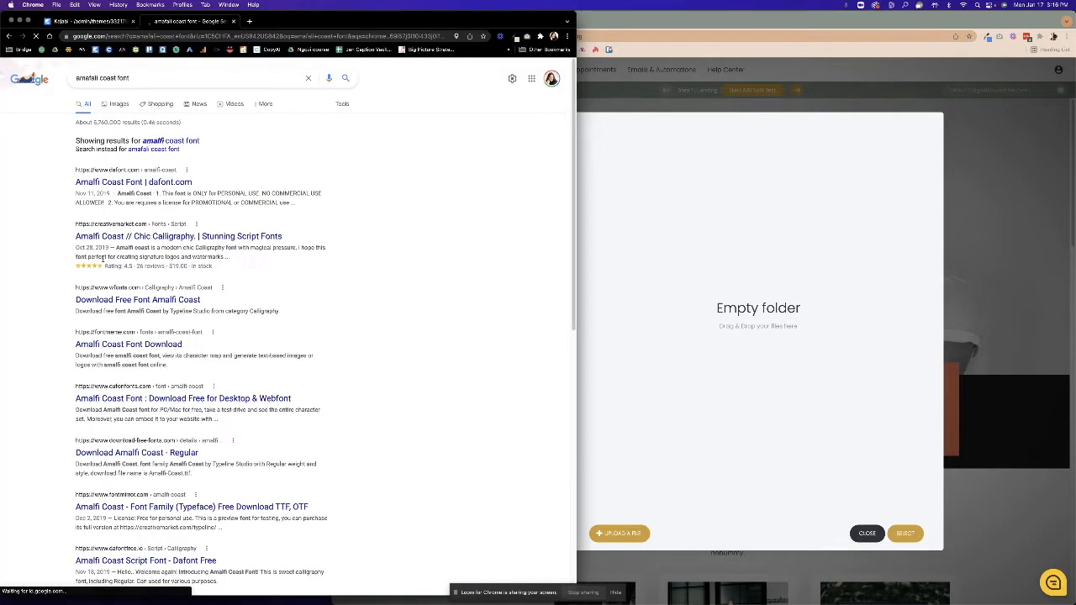
click(84, 184)
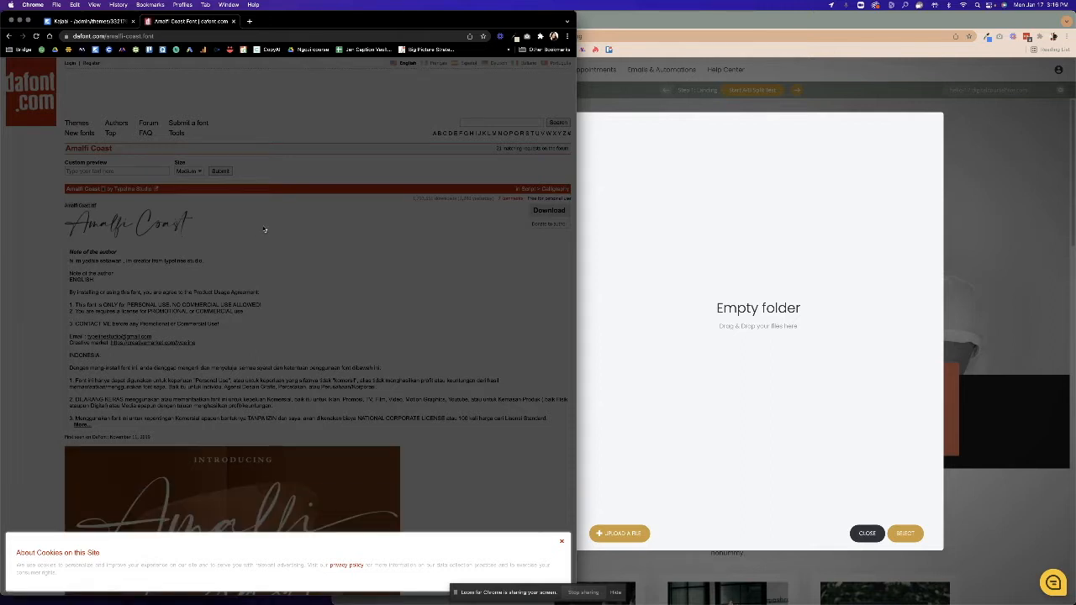
click(560, 543)
click(538, 215)
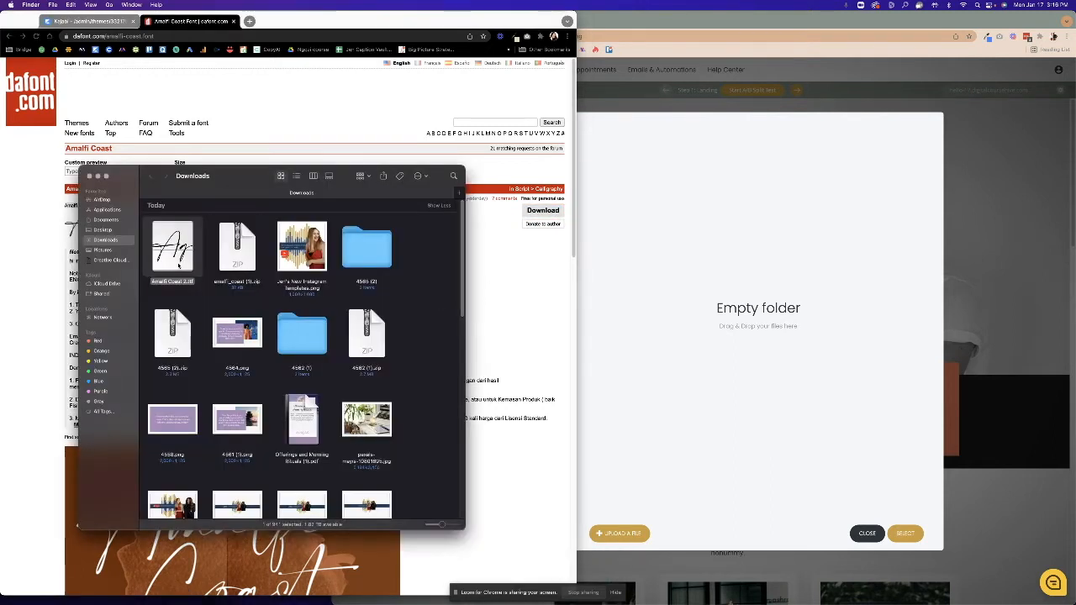
Upload Amalfi Coast 2.ttf and add it as the custom font 'Amalfi Coast'.
drag(172, 252, 744, 294)
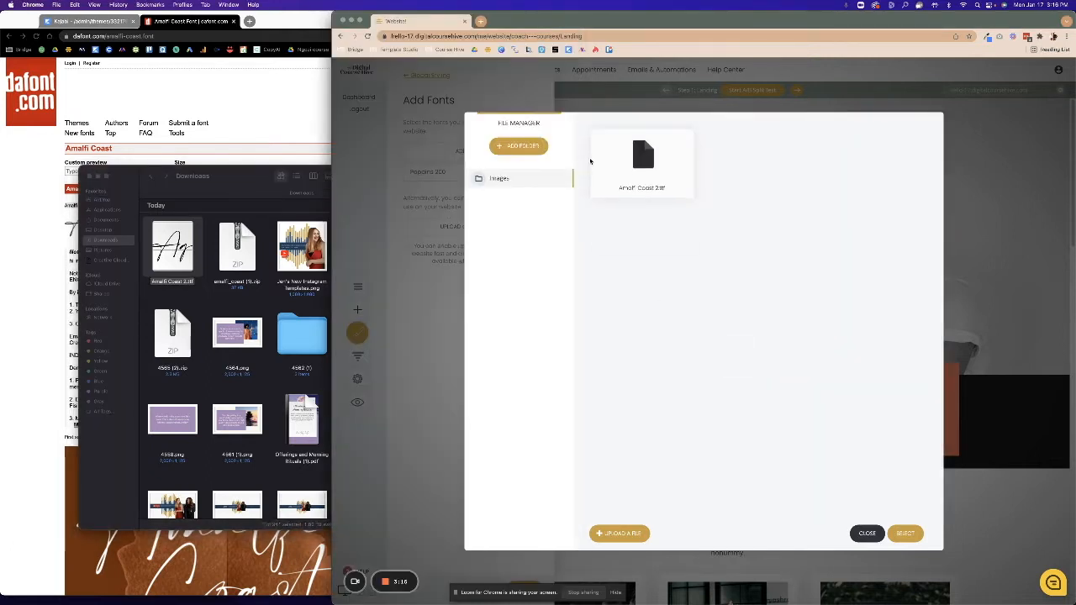
click(683, 139)
click(905, 533)
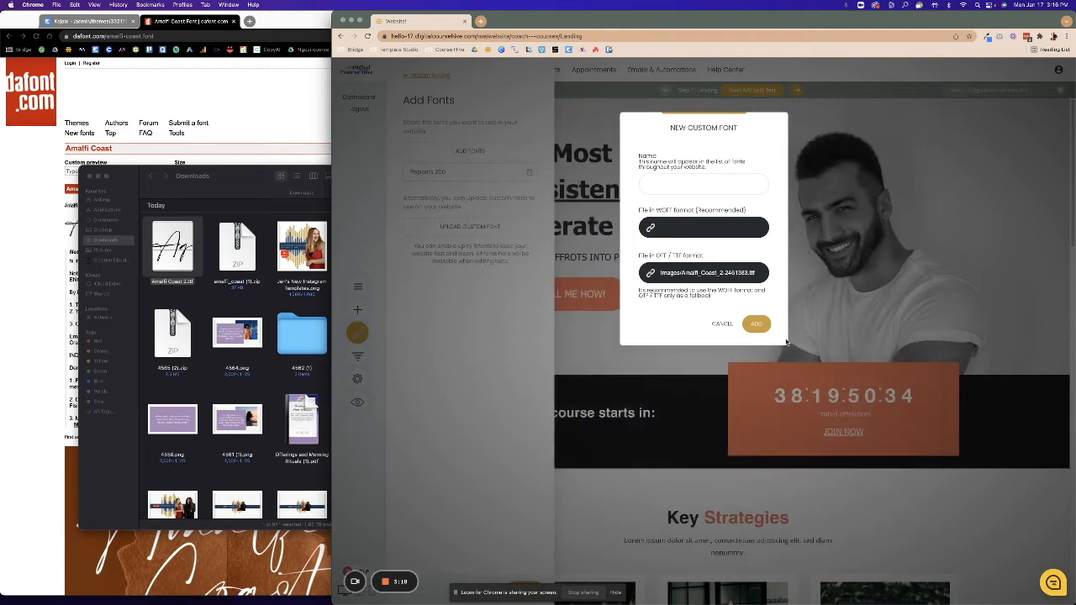
click(708, 185)
text(Amalfi Coast)
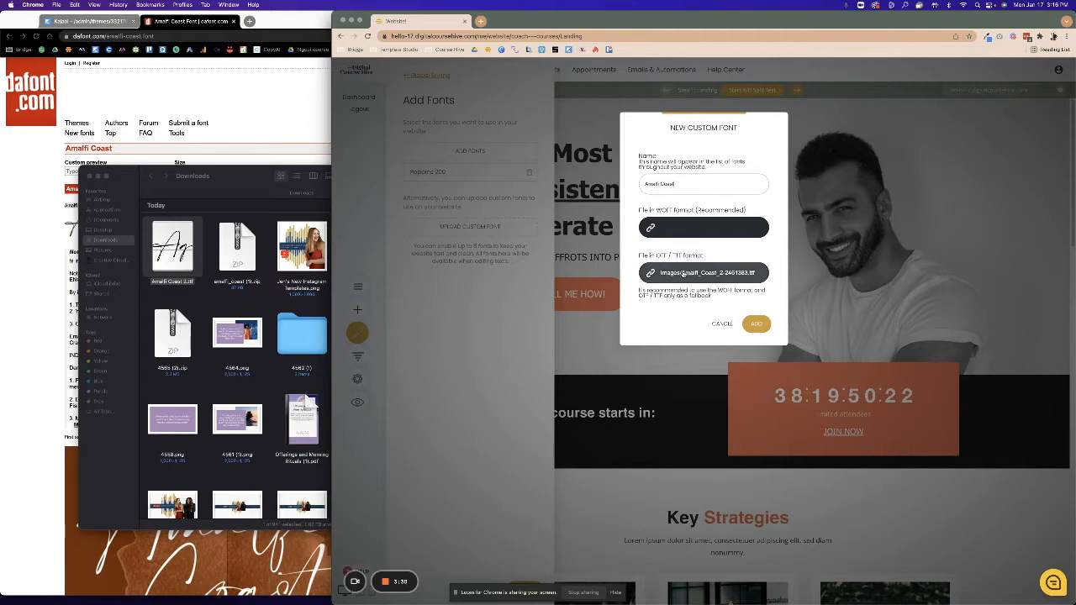
click(756, 323)
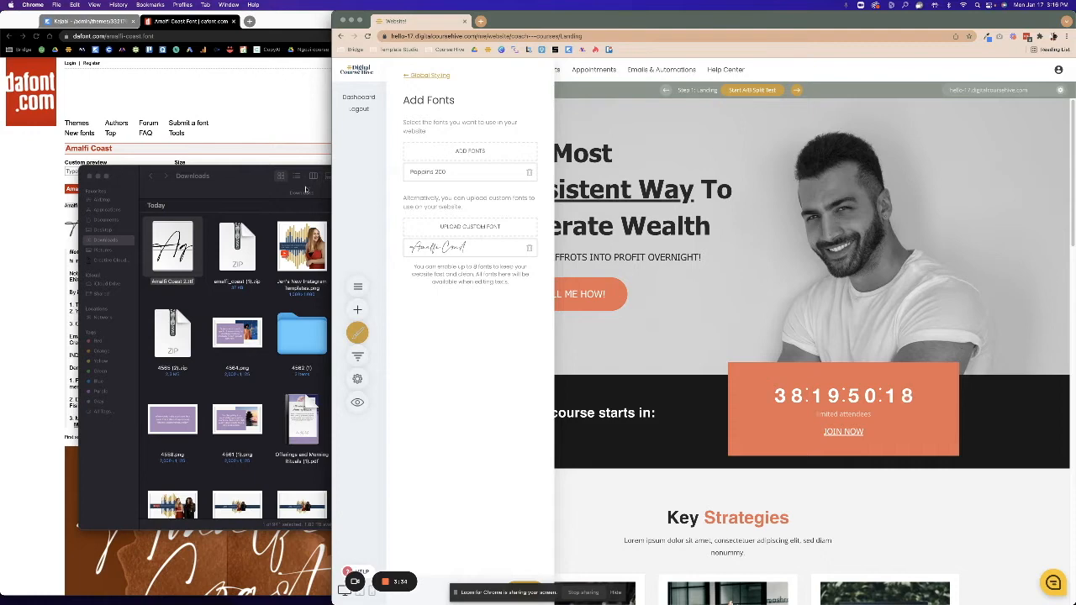
Begin a second custom font, search 'ivy mode font', and check the Adobe Fonts IvyMode page.
click(493, 229)
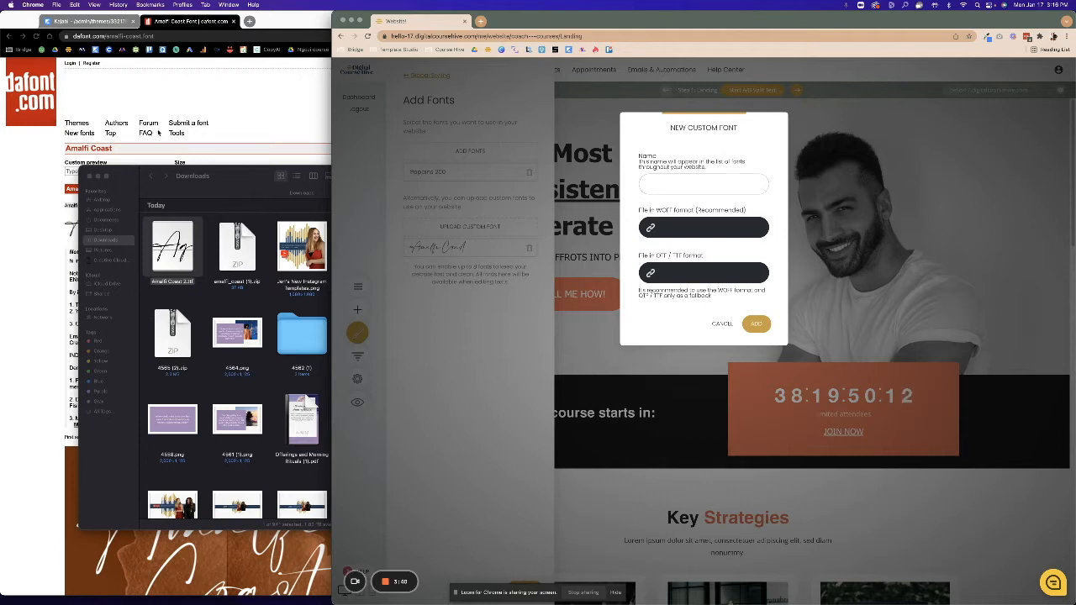
click(157, 133)
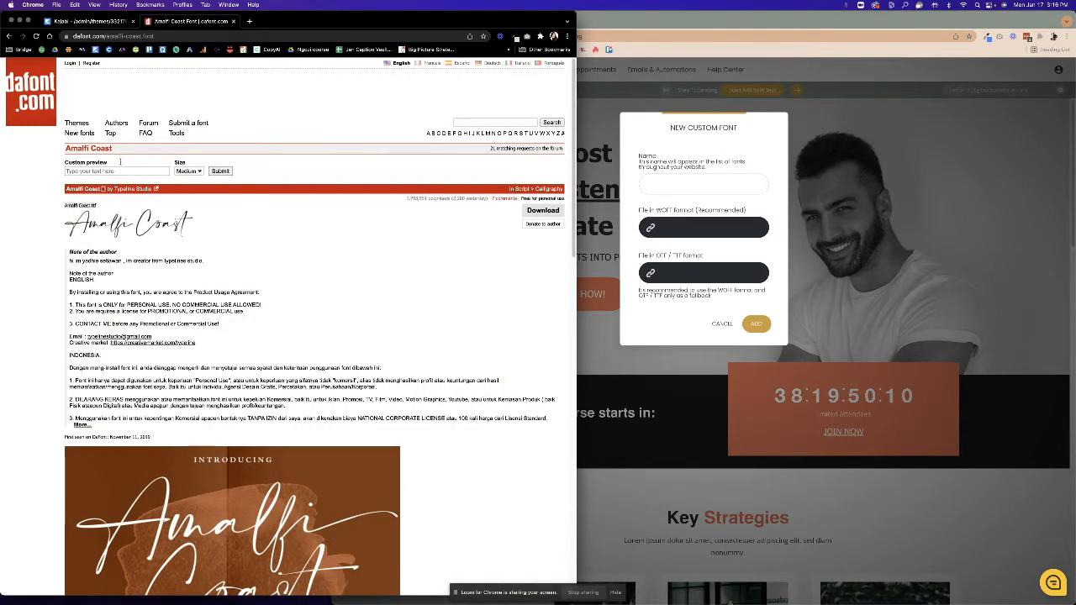
click(116, 35)
text(ivy)
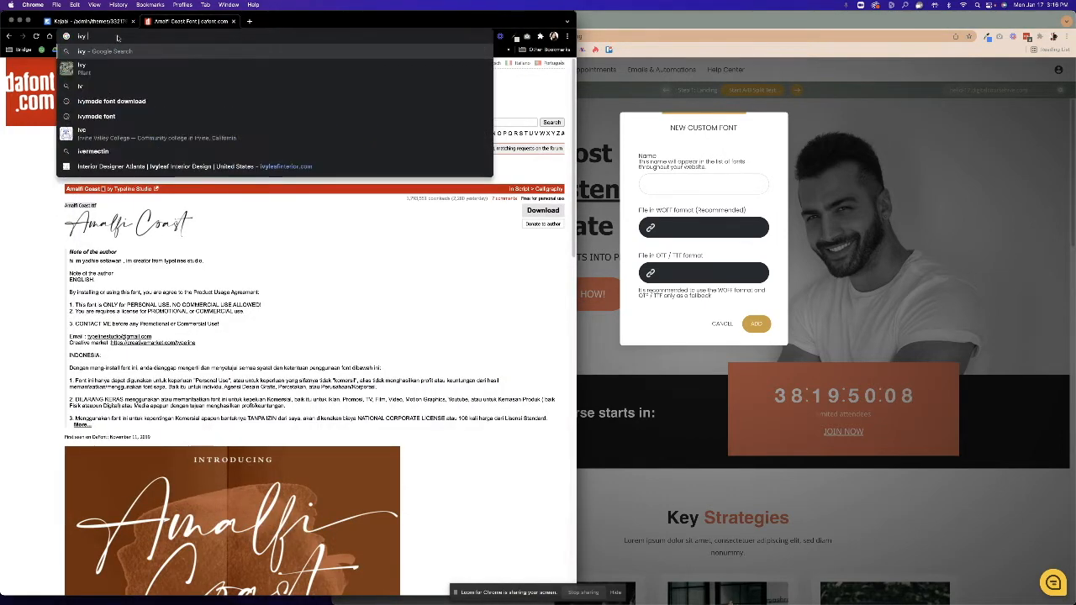
text( mode )
text(font)
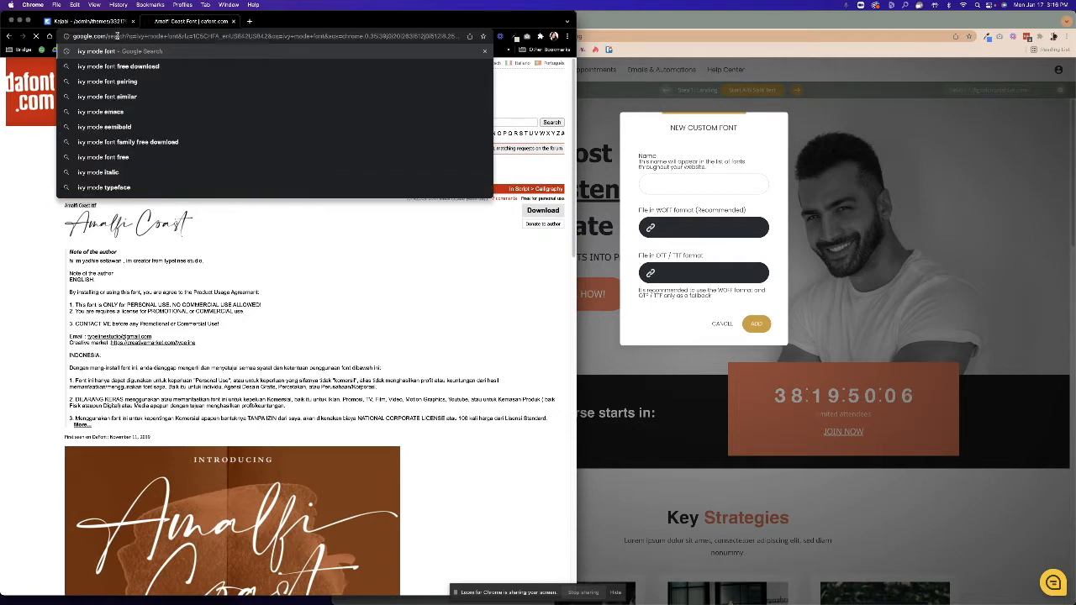
key(Return)
click(120, 152)
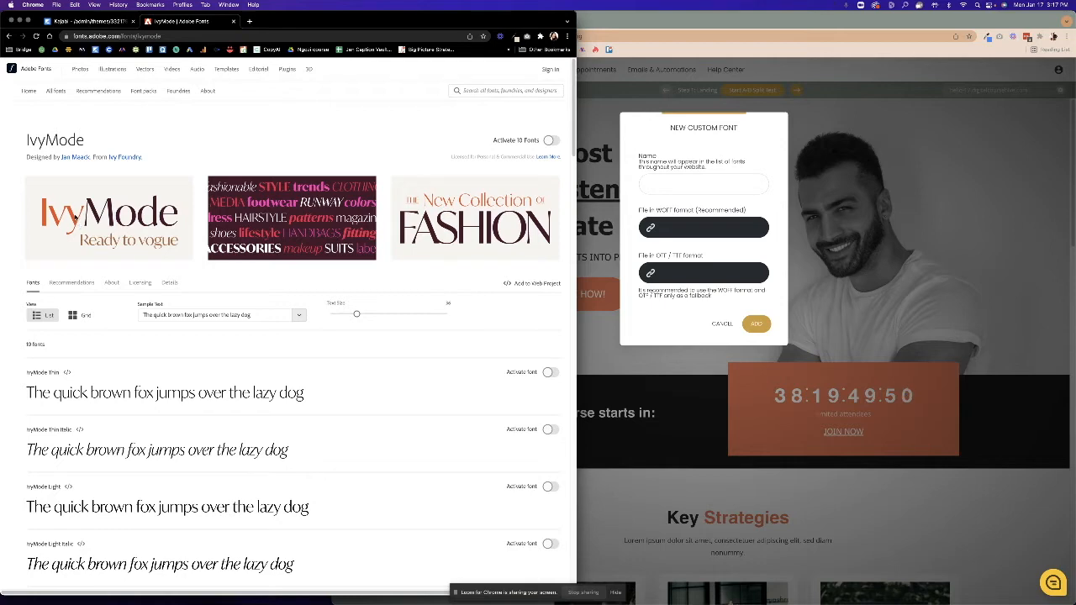
scroll(280, 302, down, 10)
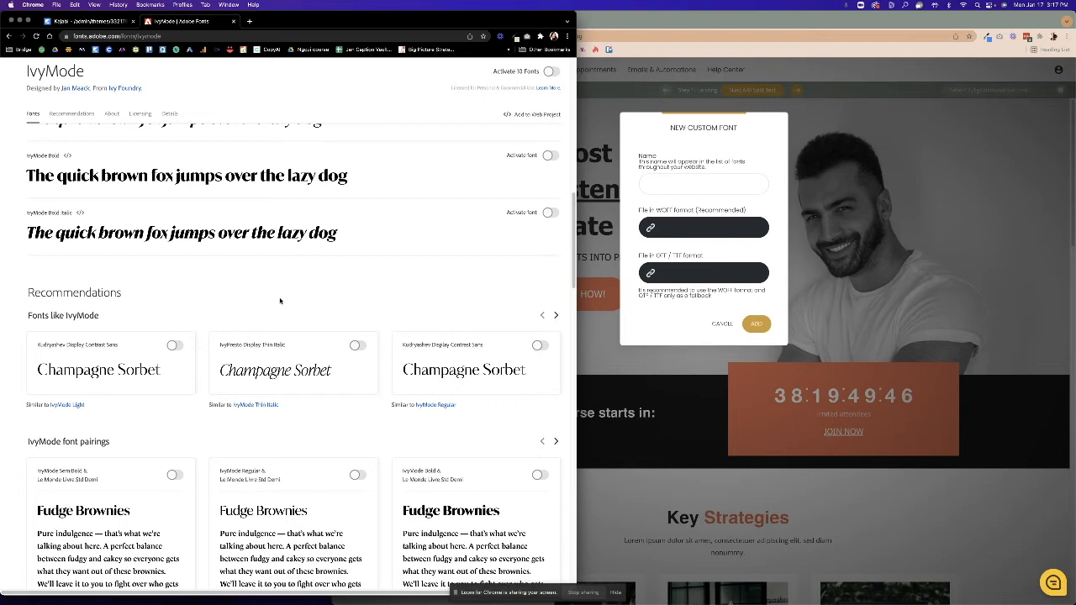
scroll(280, 301, up, 10)
click(9, 36)
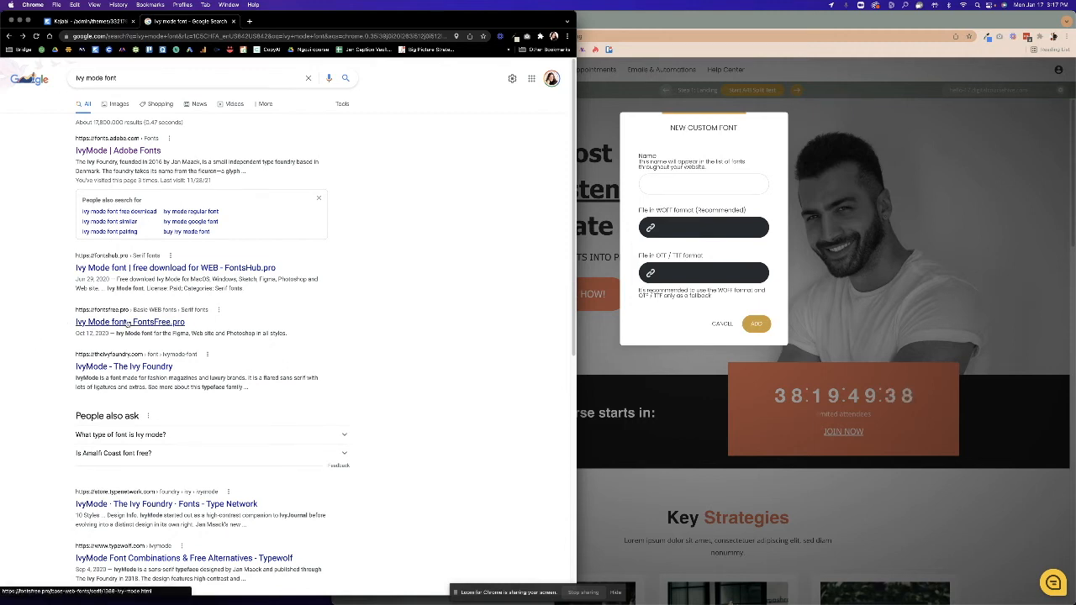
Try FontsFree.pro's Ivy Mode download, then follow its alternative link to xFonts.
click(128, 323)
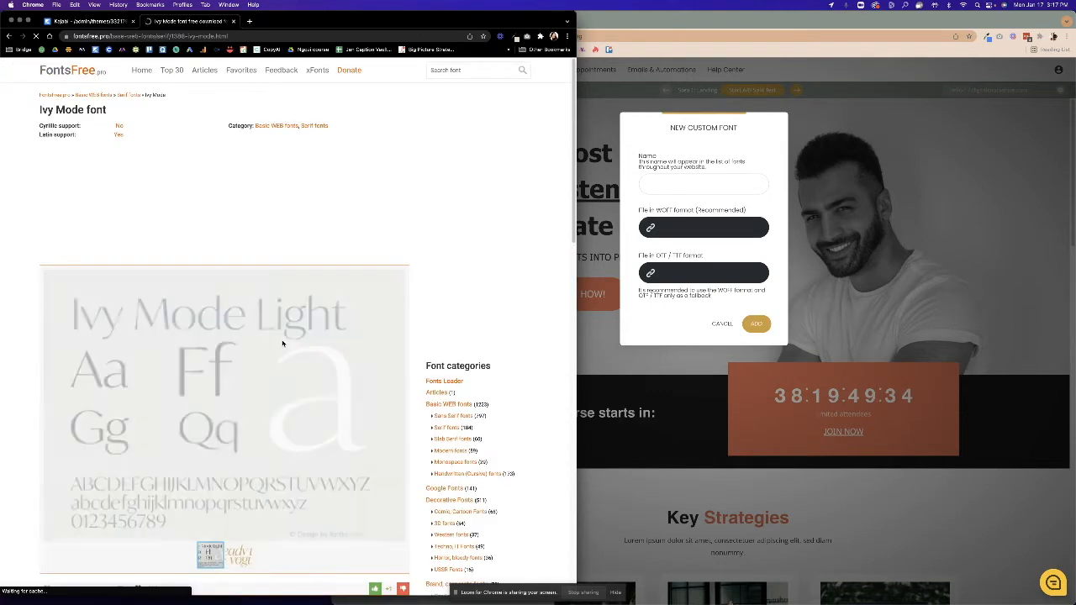
scroll(306, 407, down, 5)
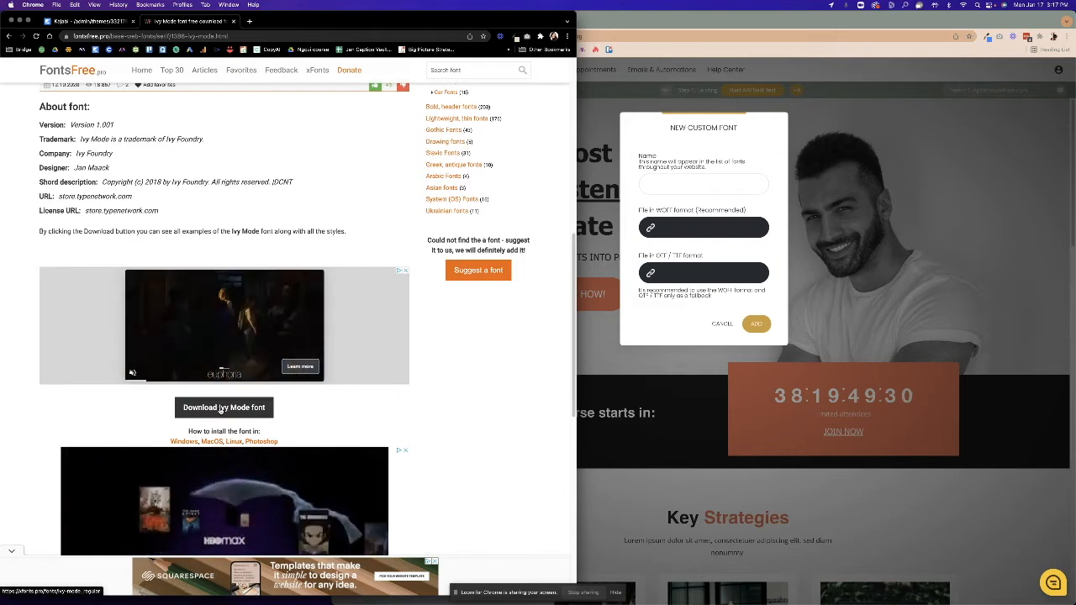
click(223, 410)
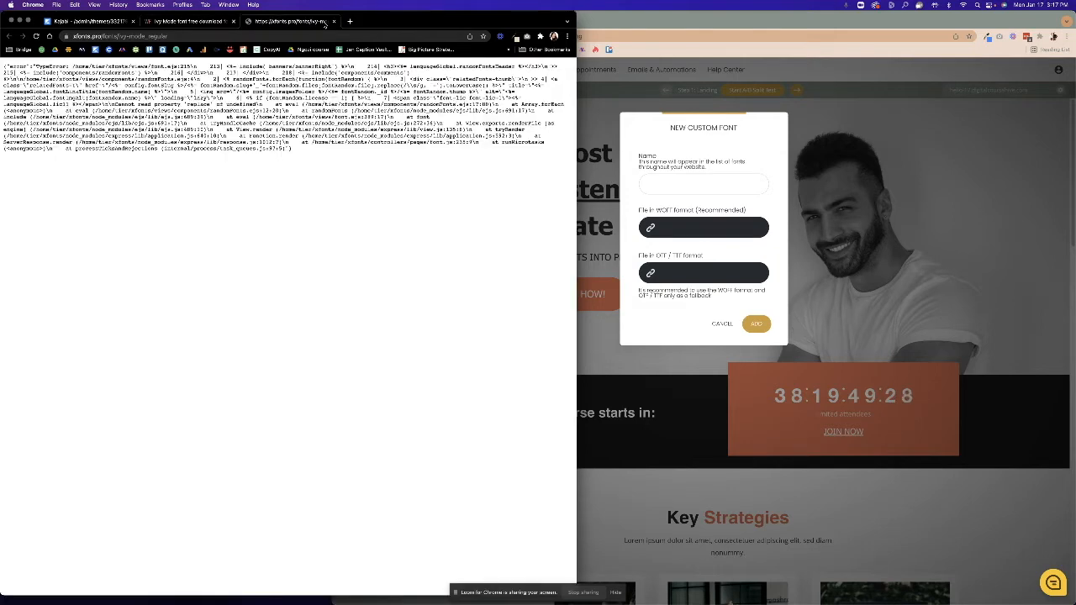
key(super+w)
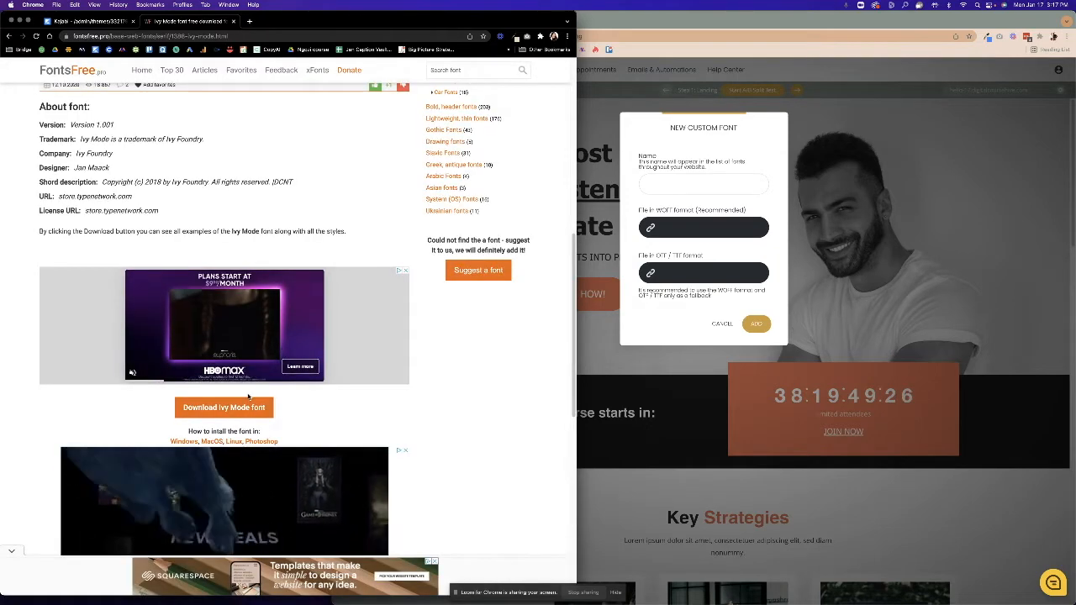
scroll(248, 394, down, 5)
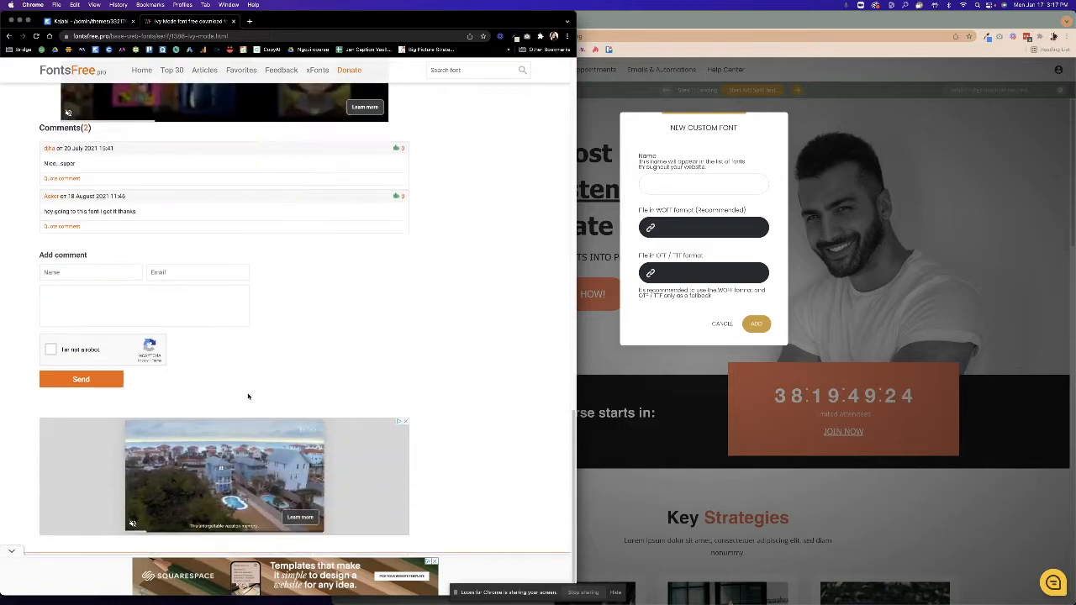
scroll(248, 395, up, 15)
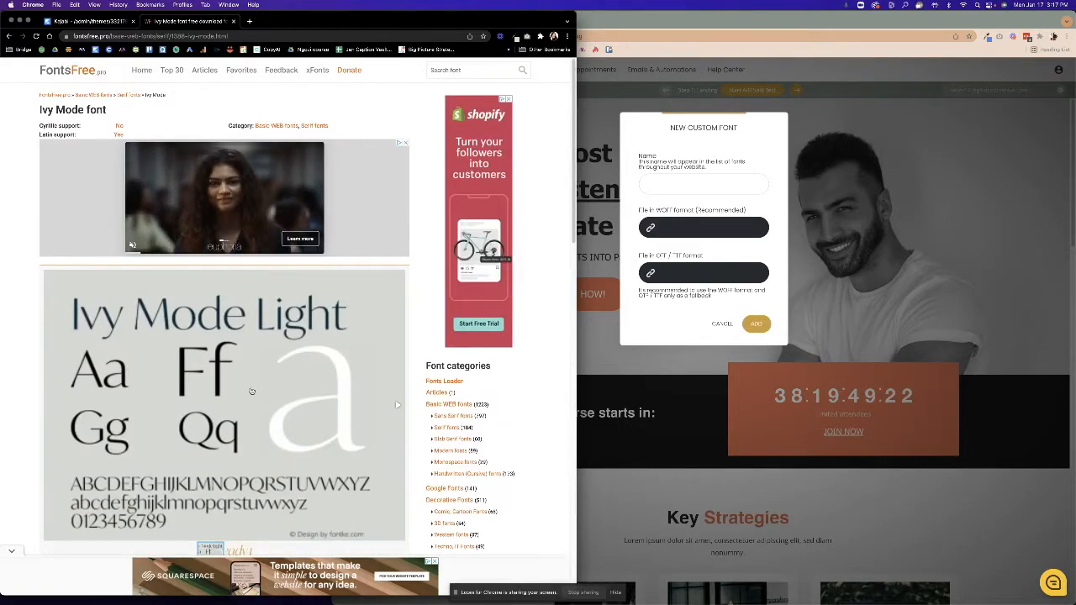
scroll(209, 345, down, 2)
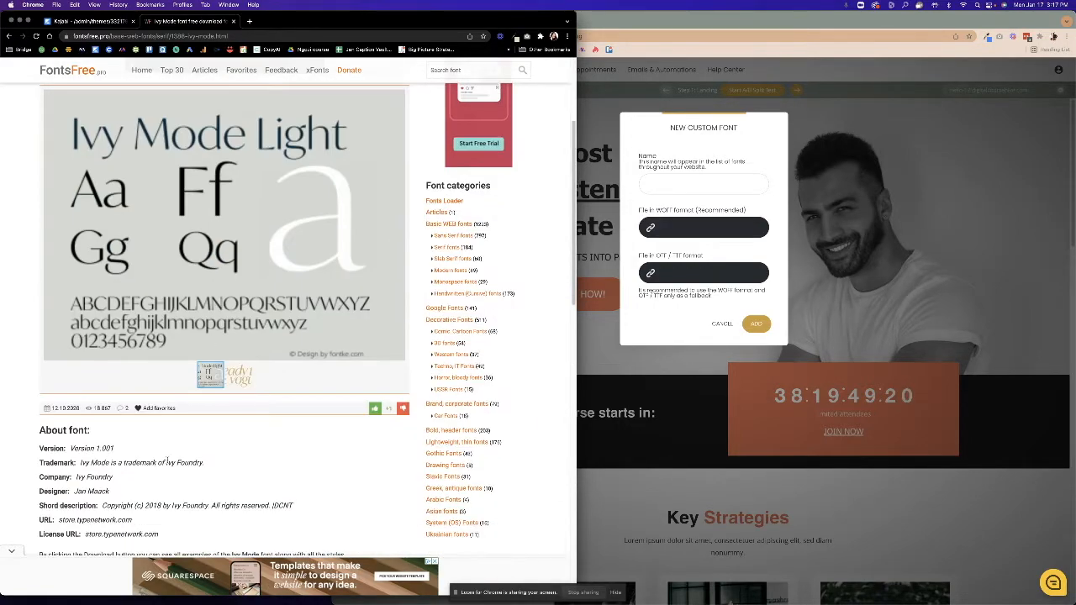
scroll(168, 460, down, 3)
click(221, 519)
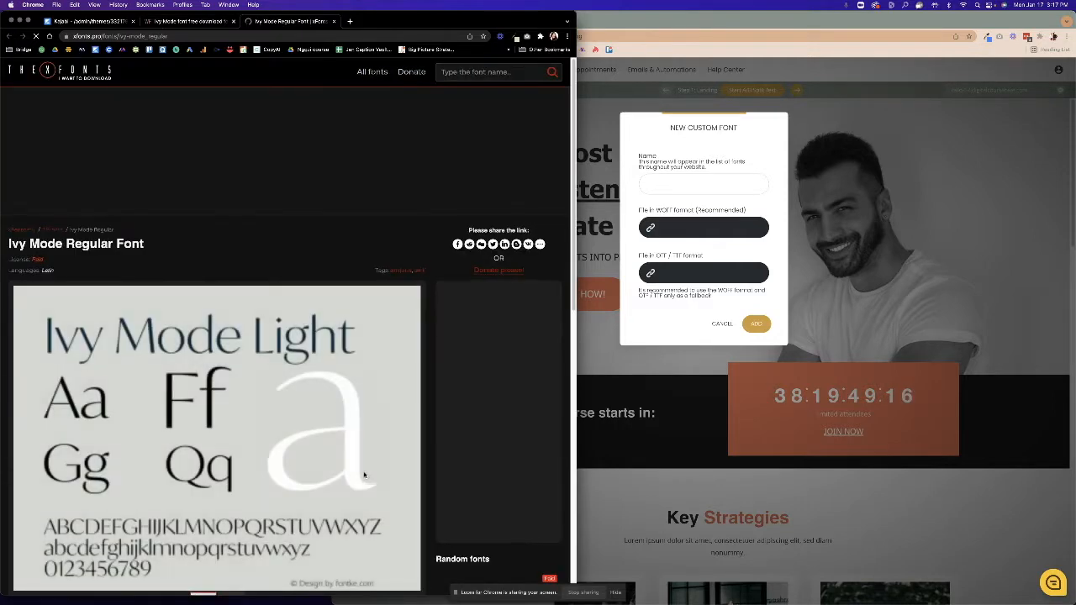
Choose Full family download in the Ivy Mode Regular download options on xFonts.
scroll(364, 475, down, 3)
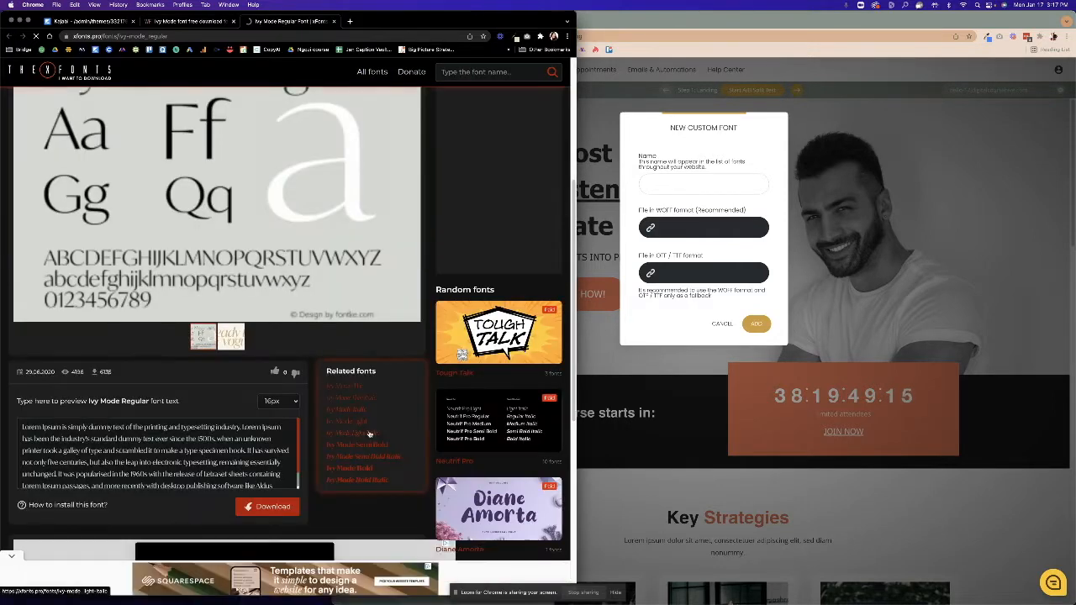
click(270, 507)
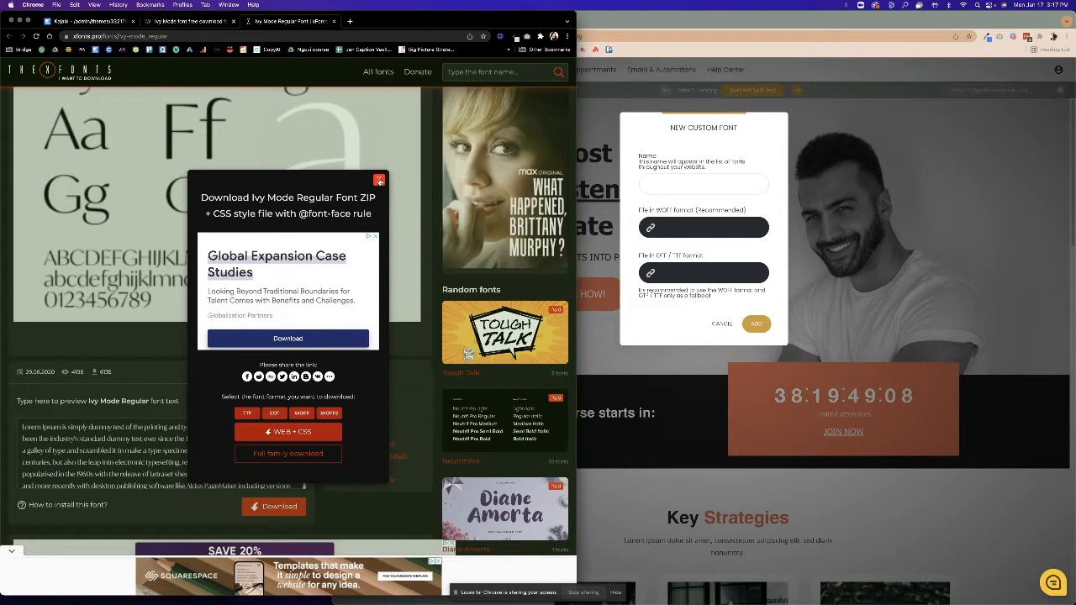
click(379, 181)
scroll(181, 443, down, 2)
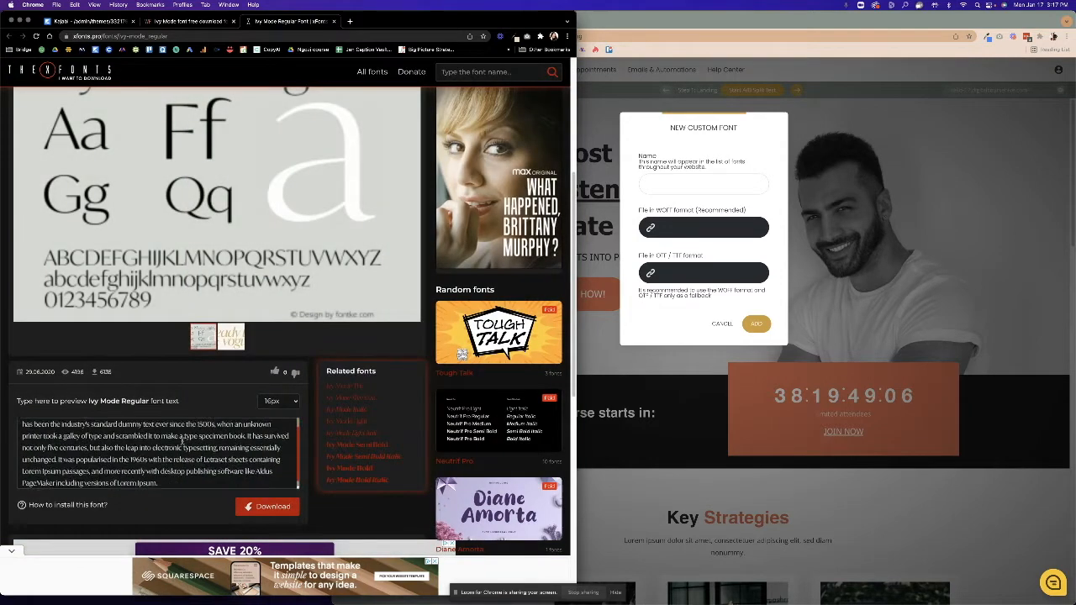
scroll(182, 443, down, 3)
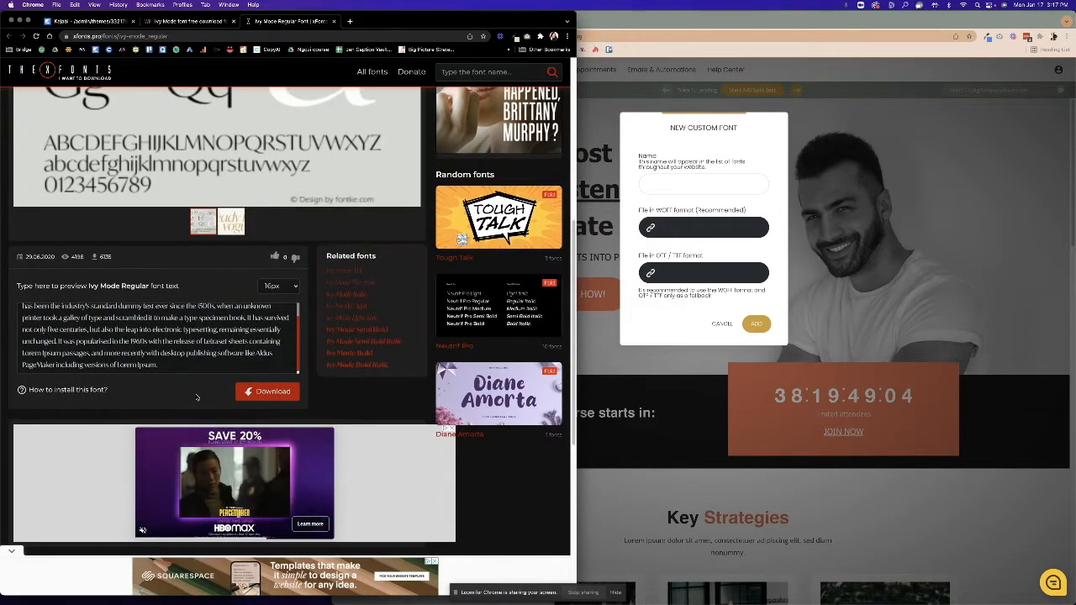
click(267, 394)
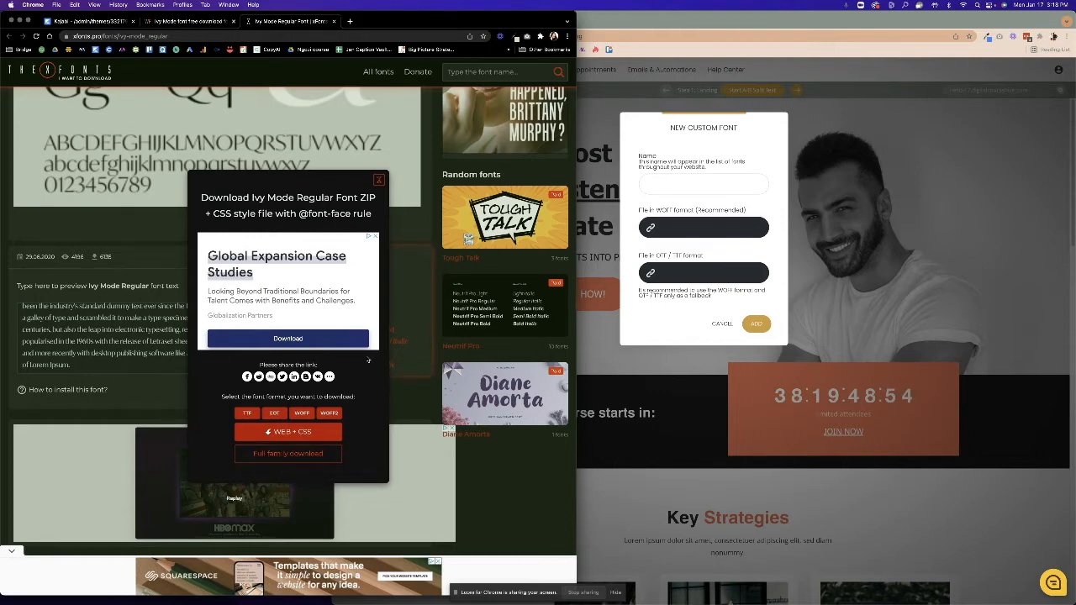
click(326, 449)
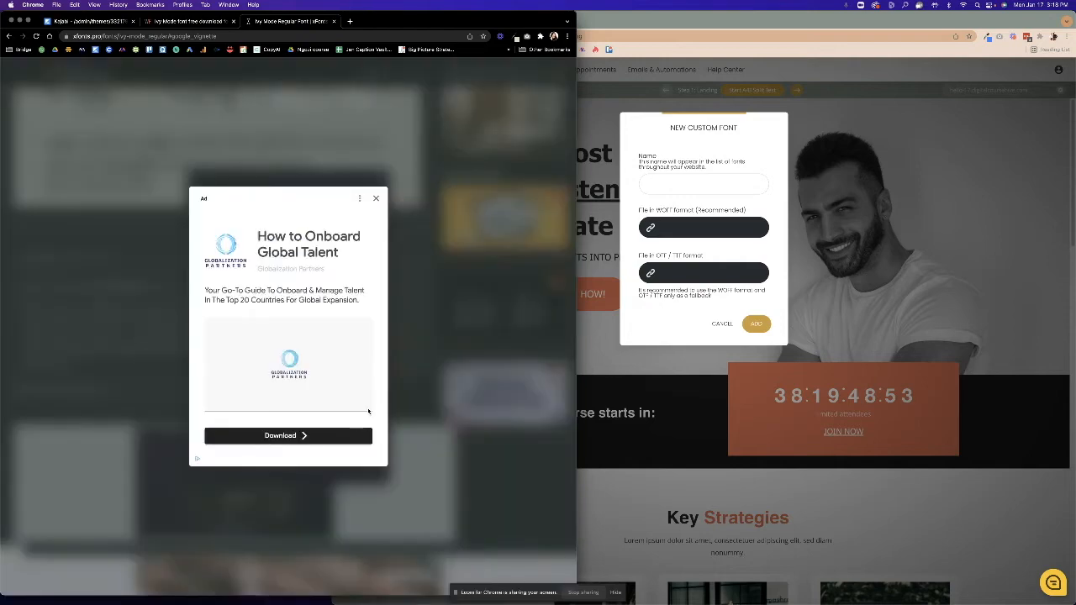
Dismiss the ad and download the Ivy Mode font family as font.zip.
click(376, 197)
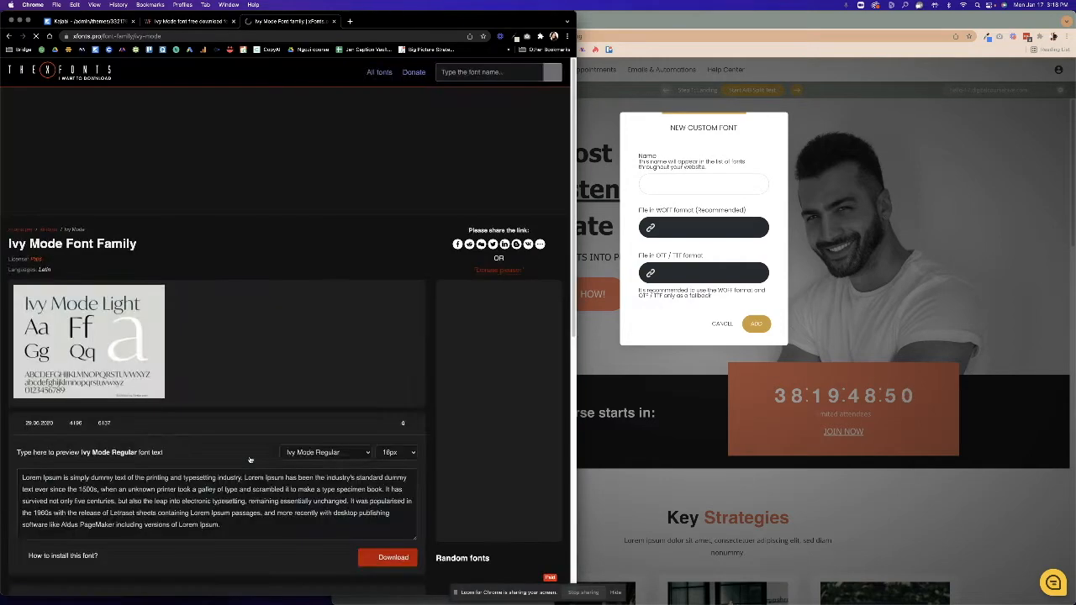
scroll(249, 459, down, 6)
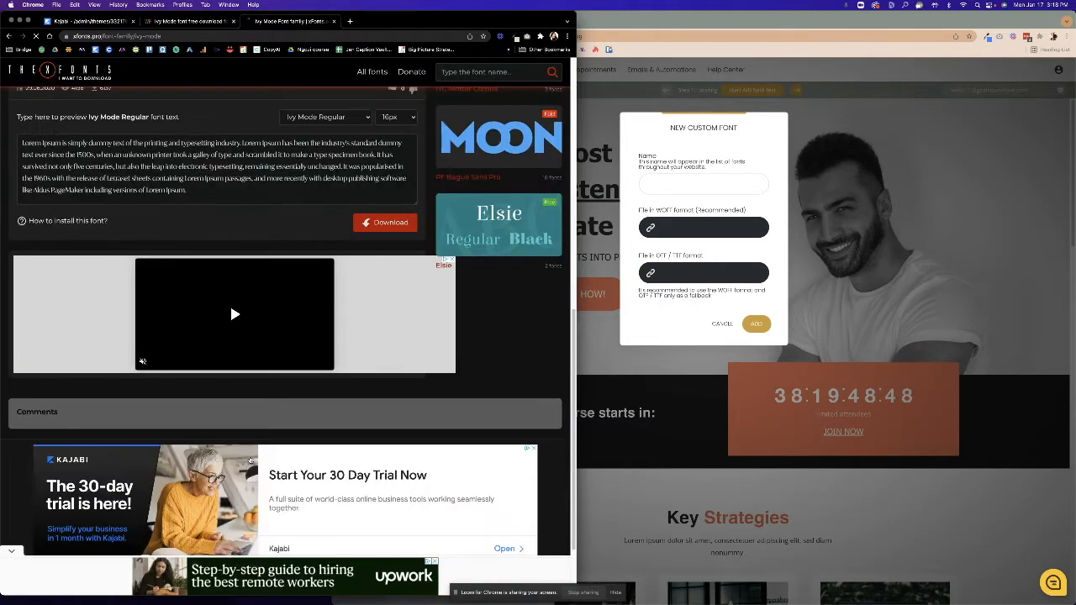
scroll(250, 460, down, 2)
scroll(116, 380, up, 5)
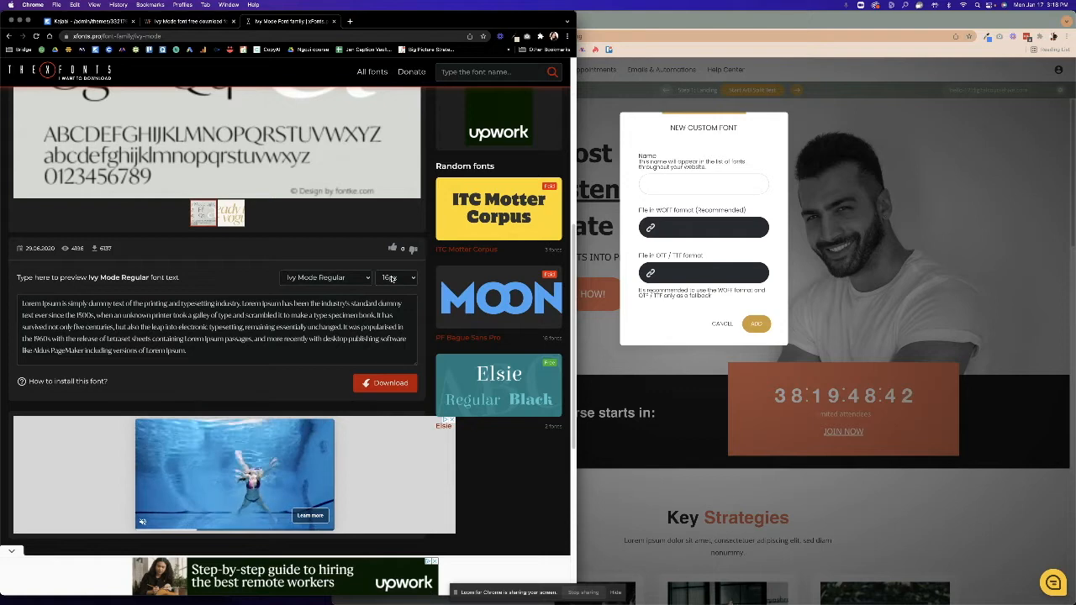
click(389, 383)
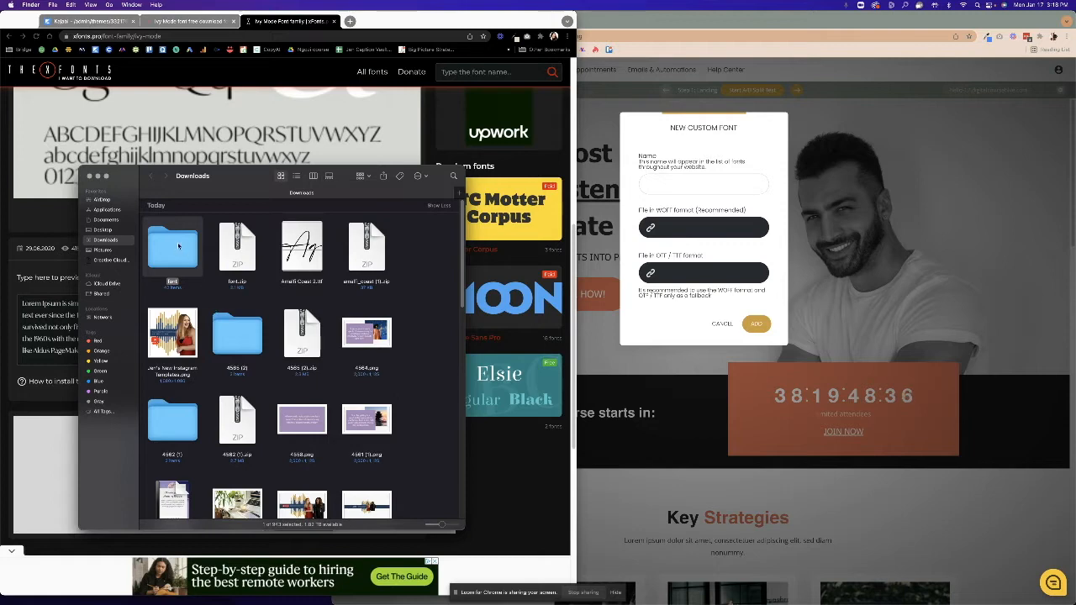
Open the unzipped font folder showing 42 IvyMode files, then select the builder's OTF/TTF file field.
double_click(187, 275)
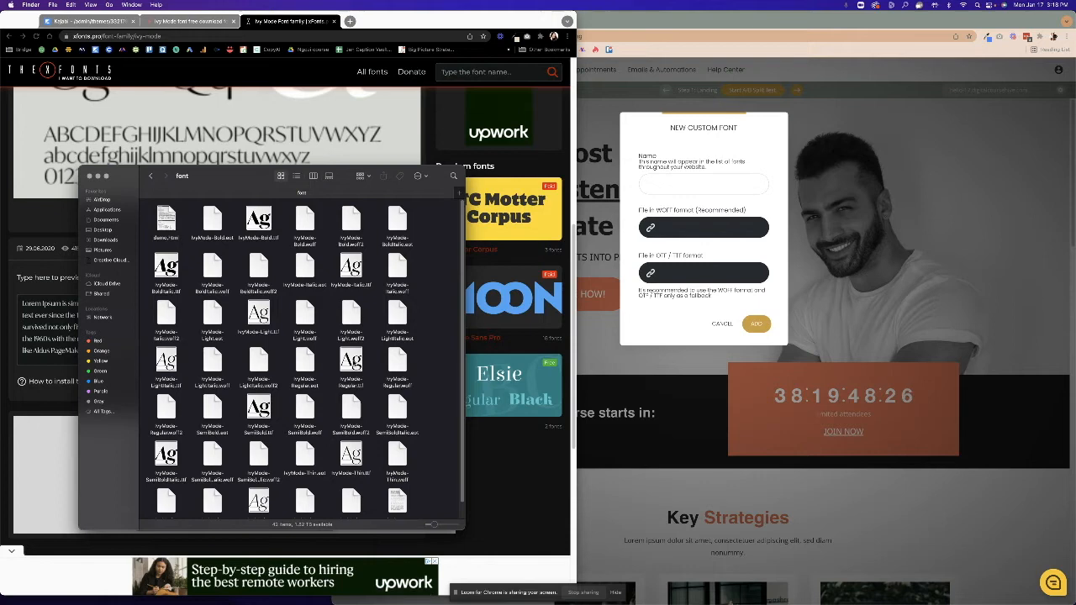
click(690, 274)
click(690, 274)
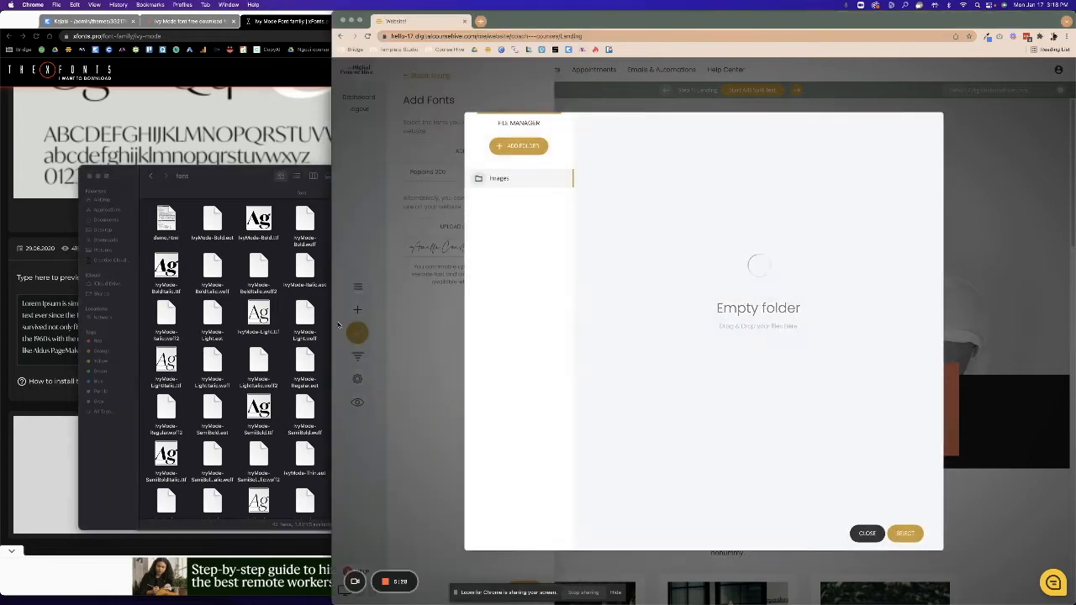
Upload IvyMode-Regular.ttf, add it as custom font 'Ivy Mode', and confirm the font list.
click(353, 364)
drag(353, 362, 697, 271)
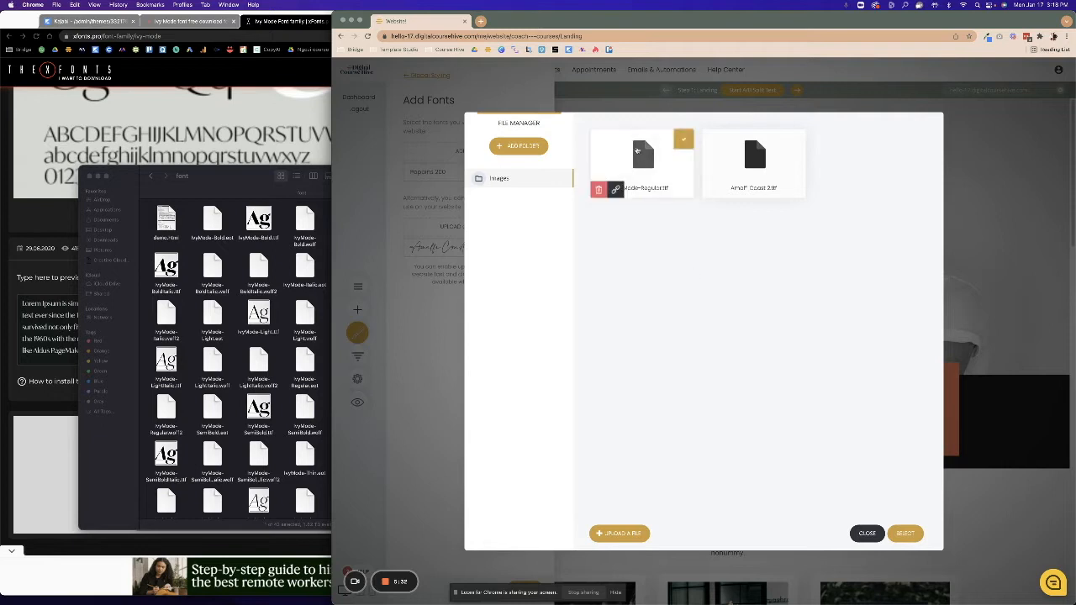
click(906, 535)
click(664, 183)
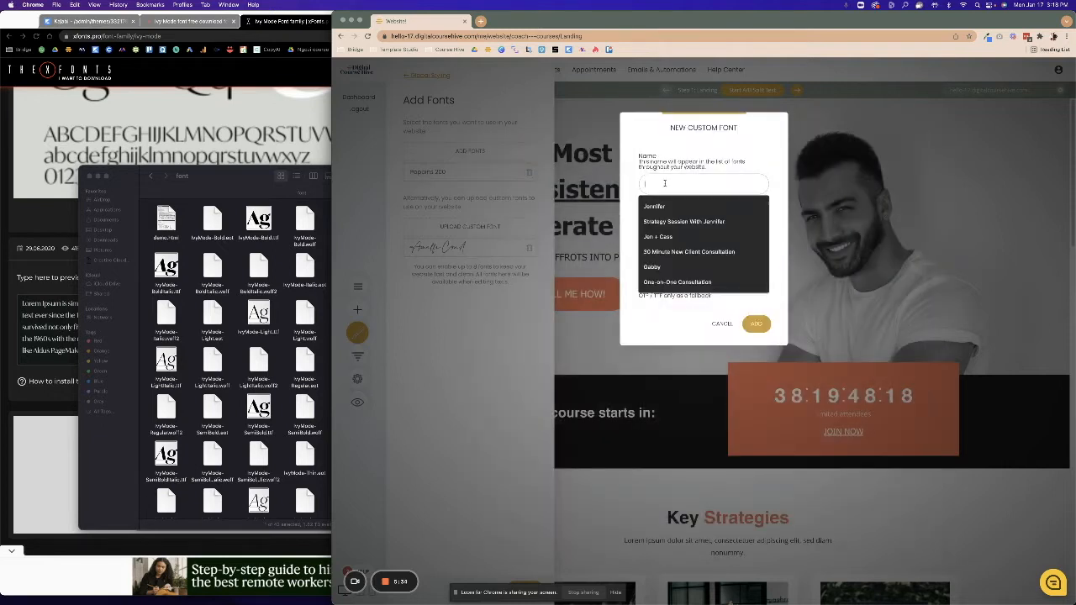
text(Ivy Mode)
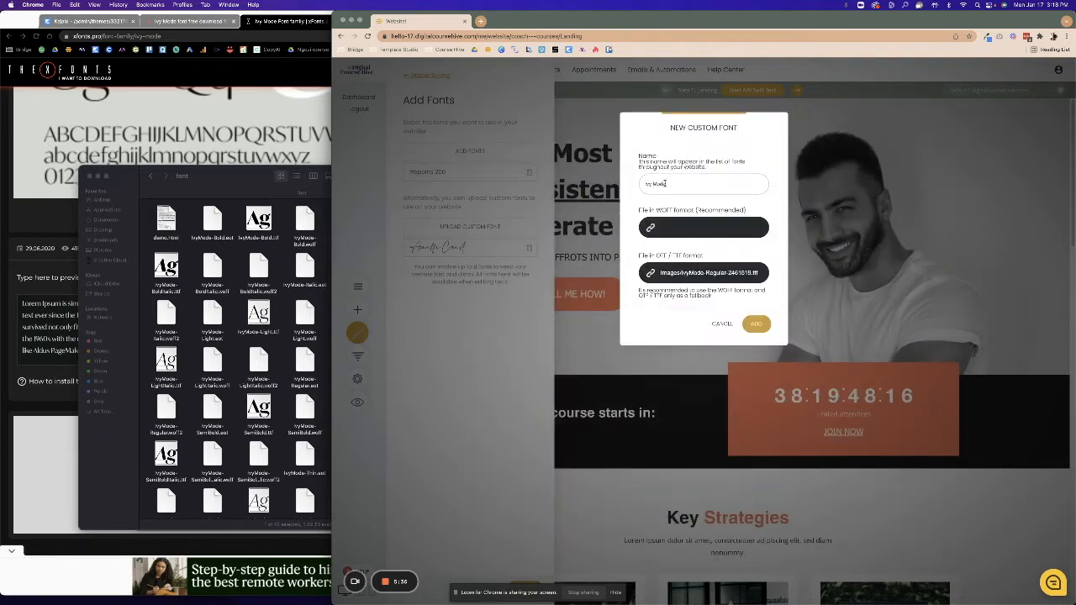
click(757, 324)
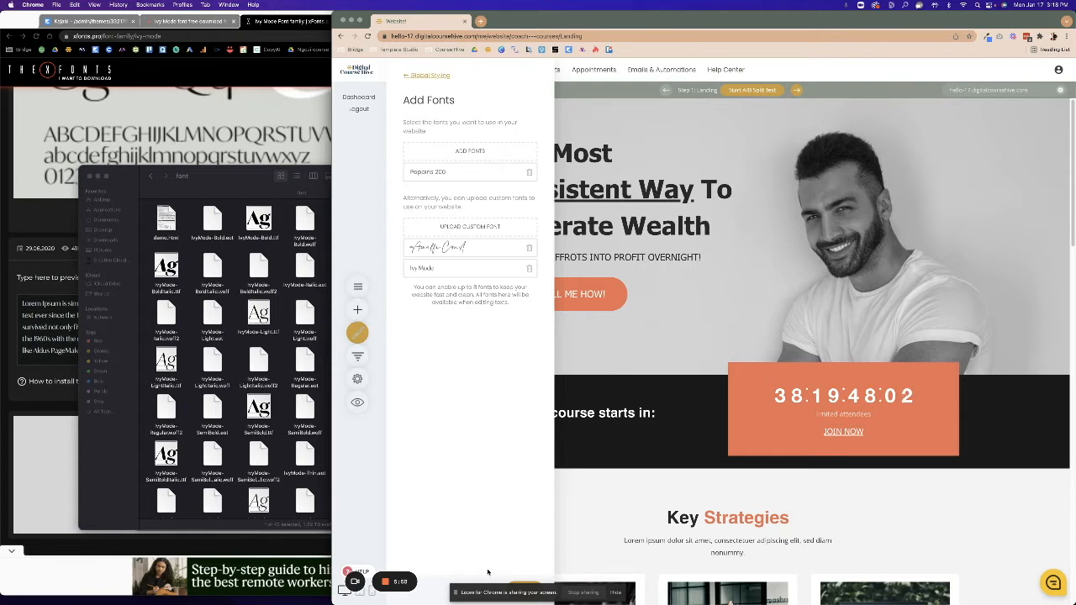
drag(549, 586, 249, 580)
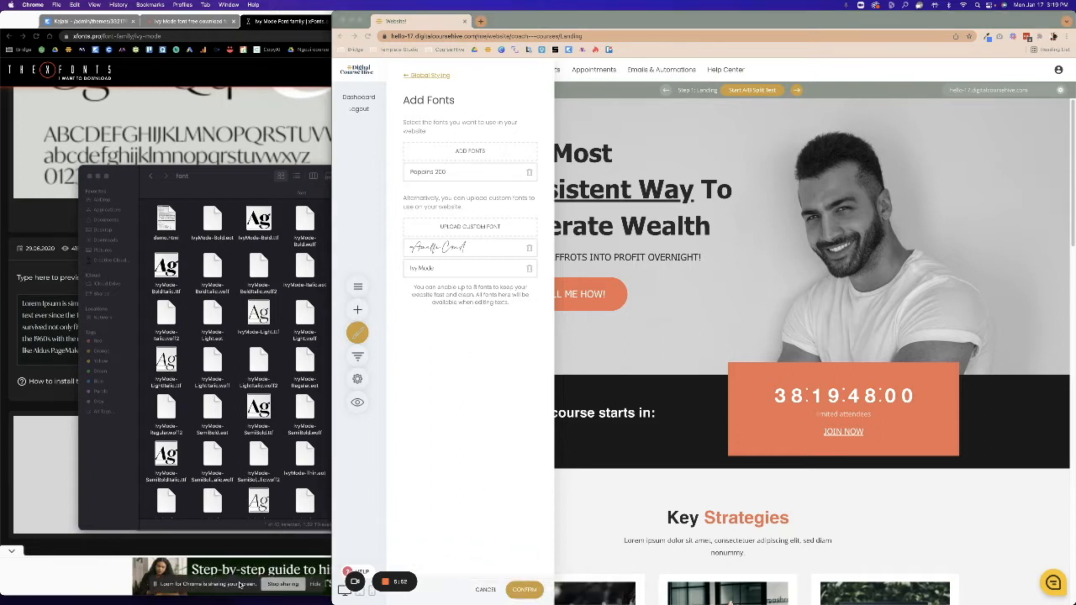
click(524, 590)
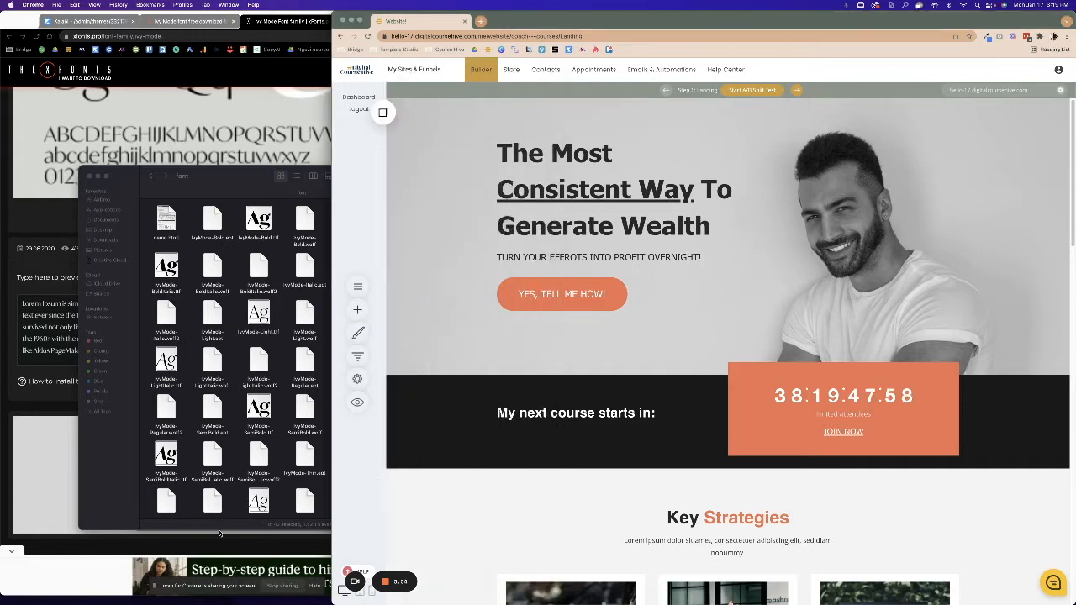
In Global Styling > Text Styling, set the desktop paragraph font to Poppins.
click(357, 334)
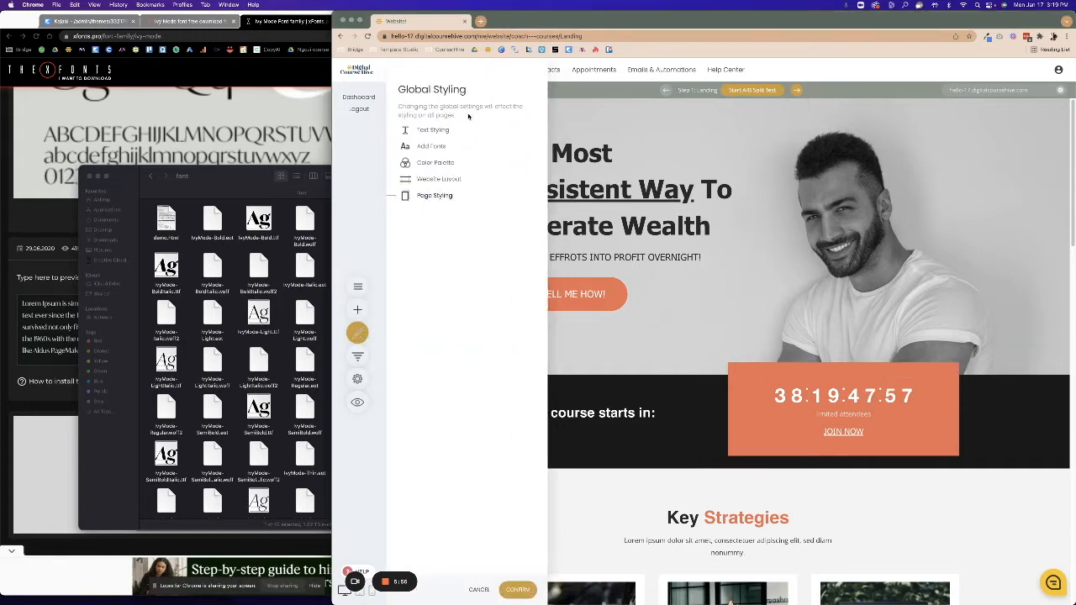
click(440, 130)
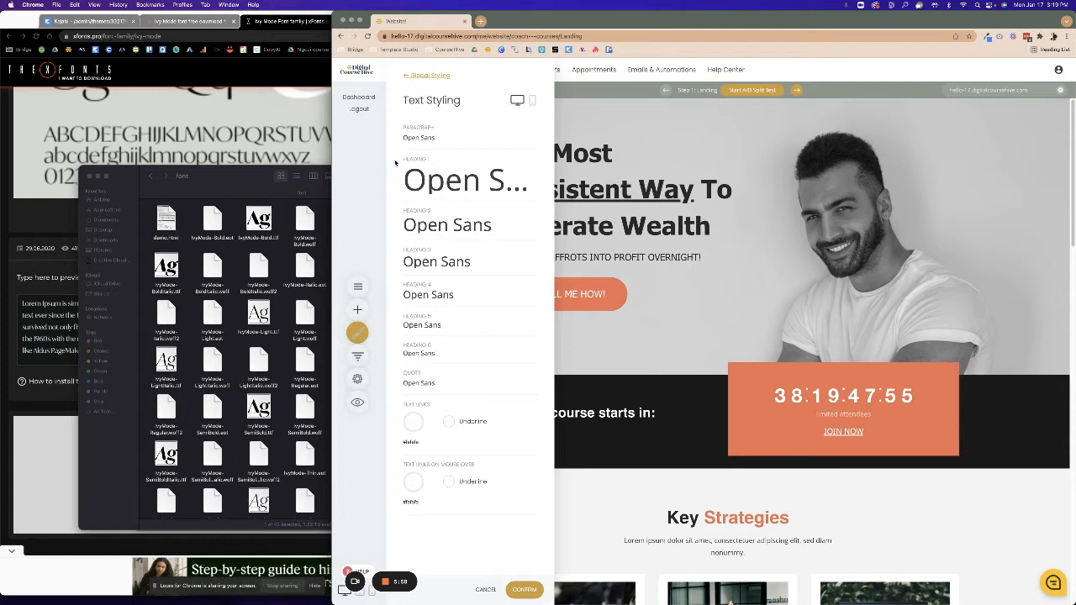
click(515, 141)
click(579, 119)
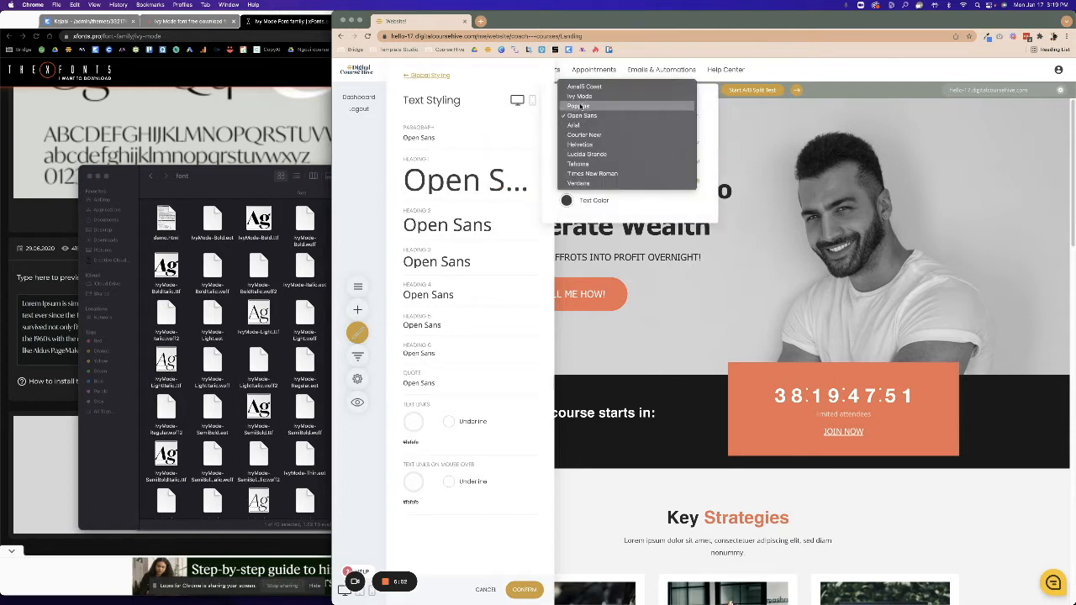
click(580, 108)
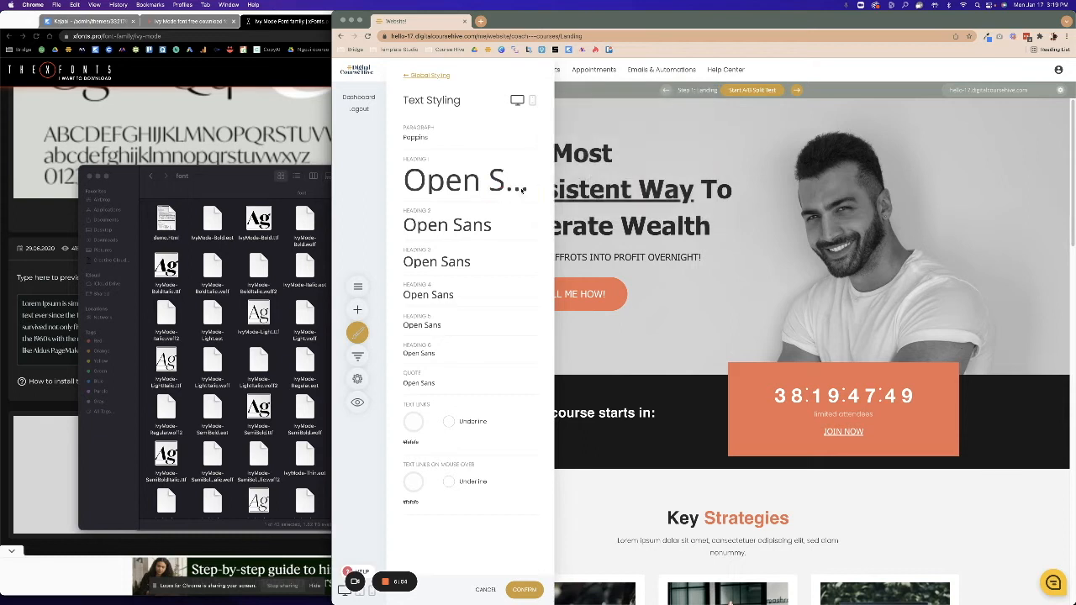
Set Heading 1 and Heading 2 fonts to Ivy Mode.
click(490, 179)
click(615, 168)
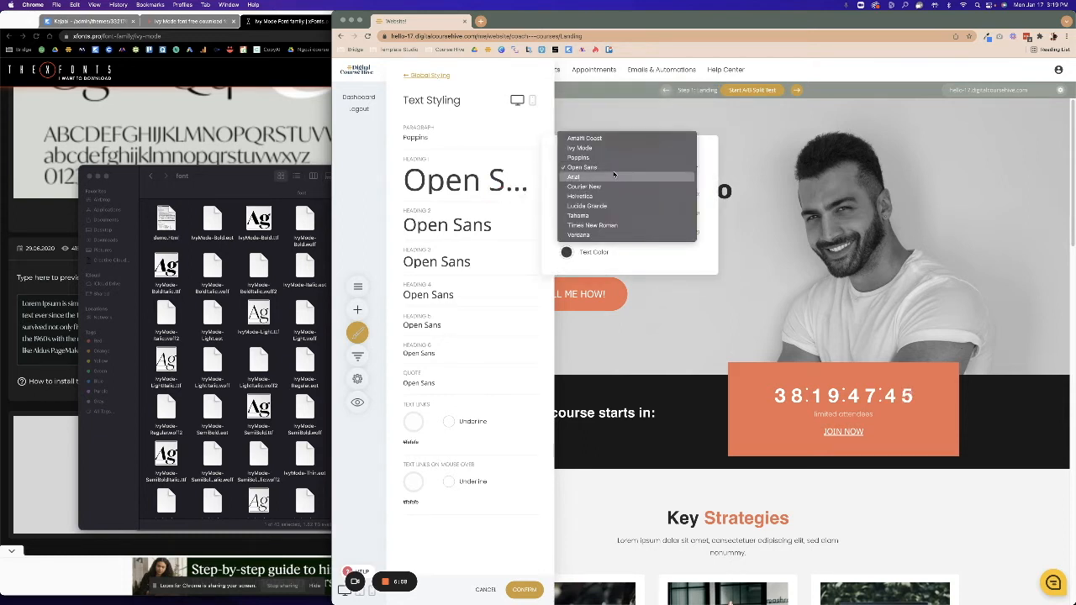
click(595, 150)
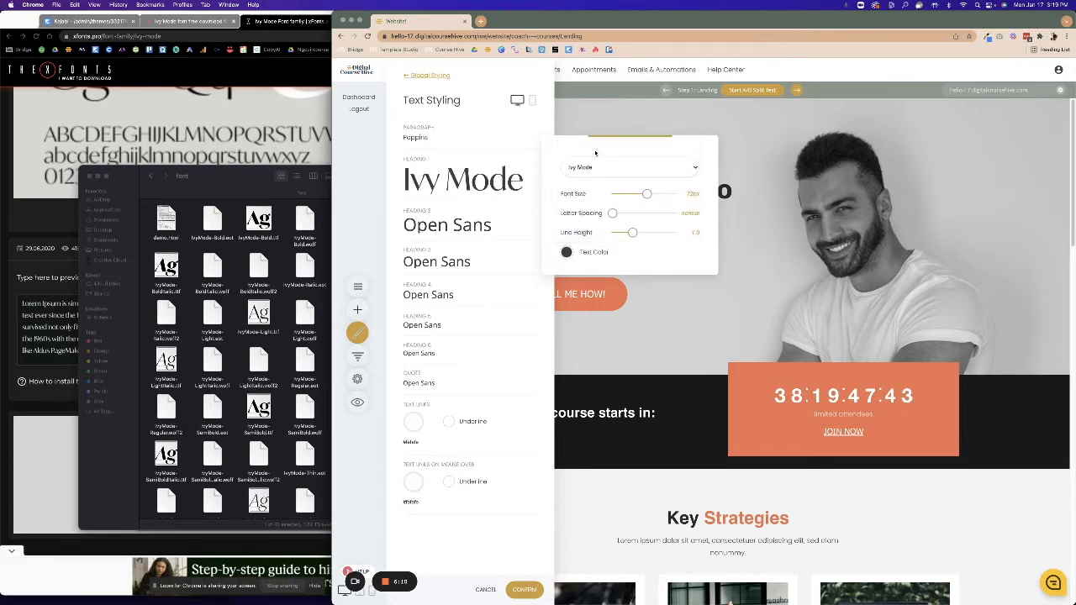
click(450, 229)
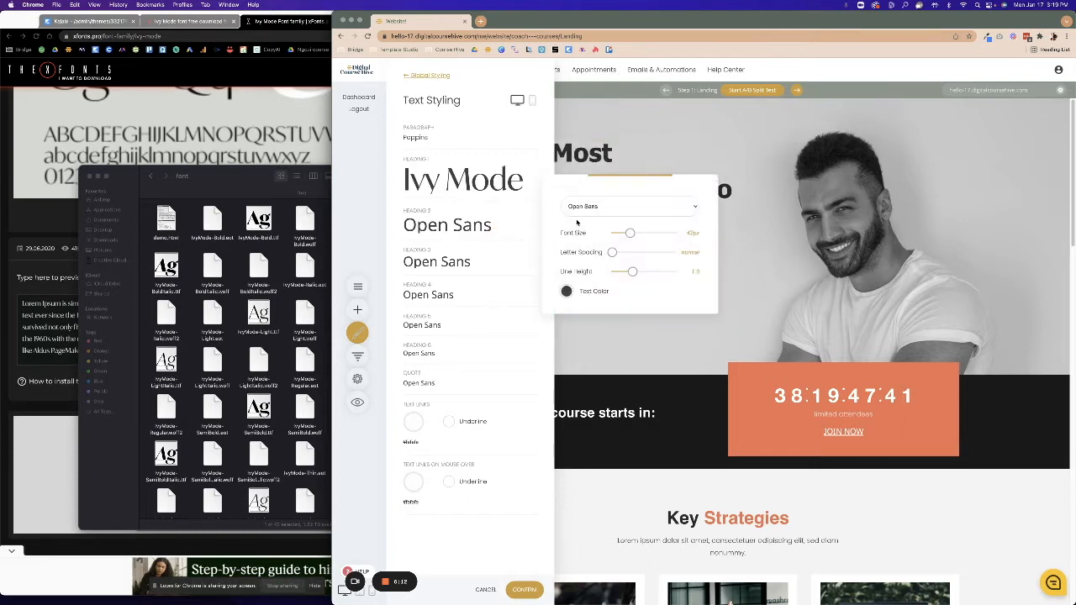
click(587, 207)
click(584, 177)
click(586, 207)
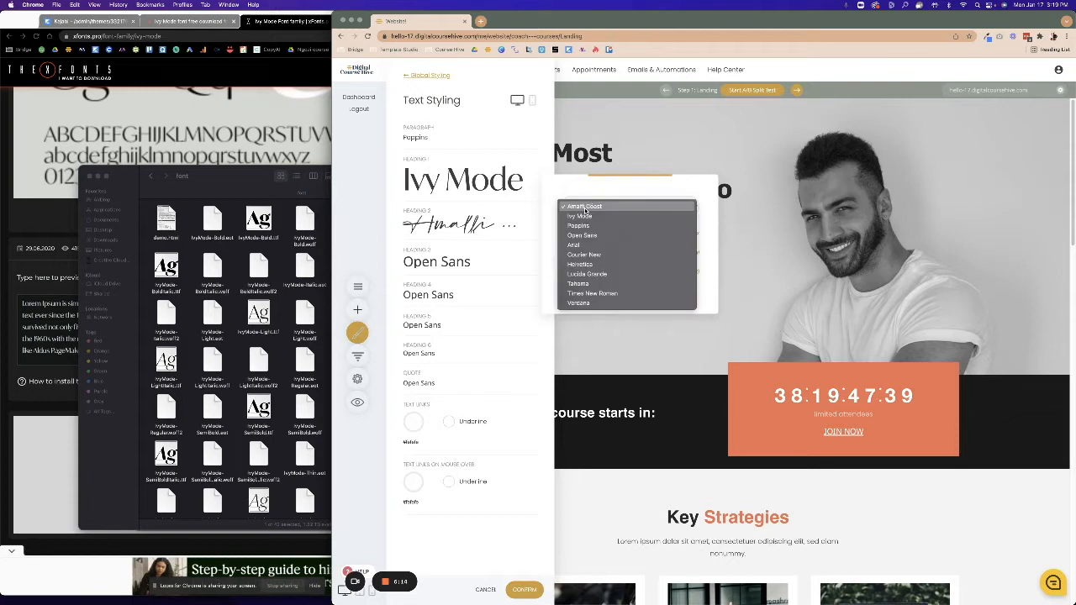
click(580, 216)
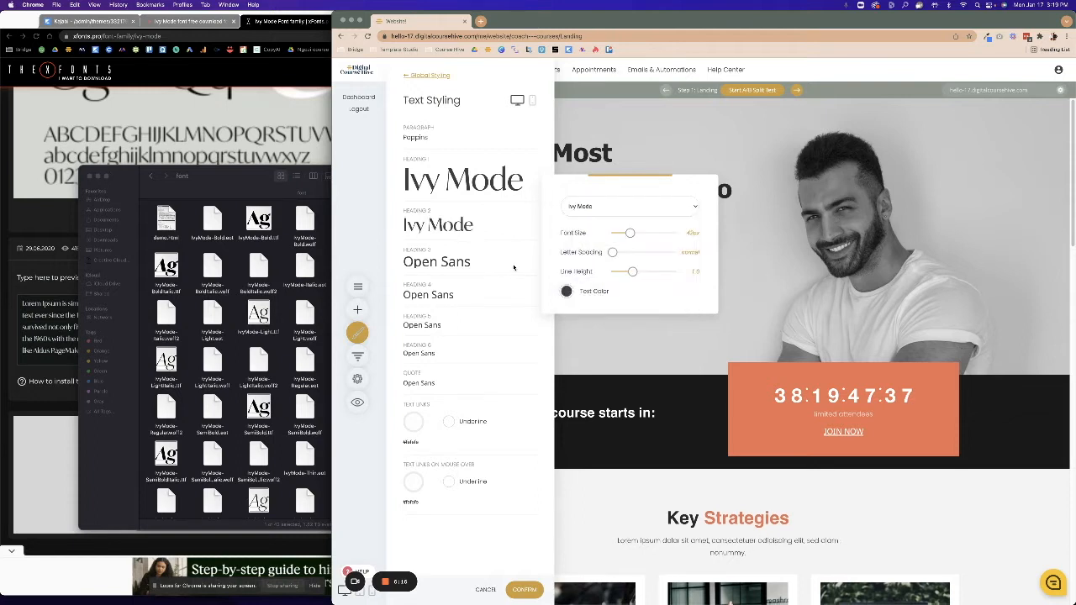
click(526, 270)
Set Heading 3 and Heading 4 fonts to Ivy Mode.
click(513, 267)
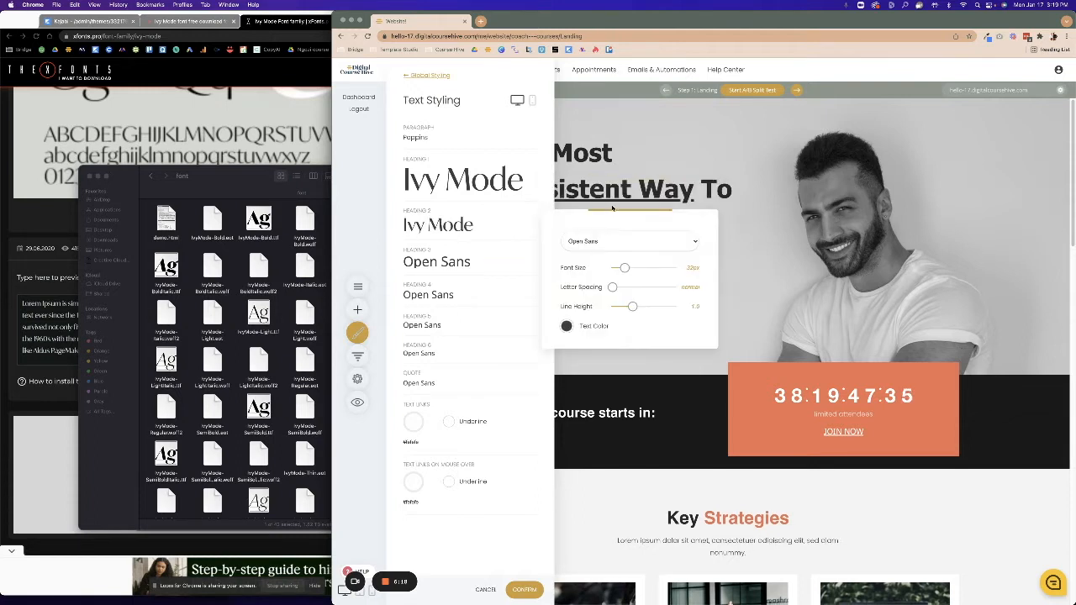
click(587, 242)
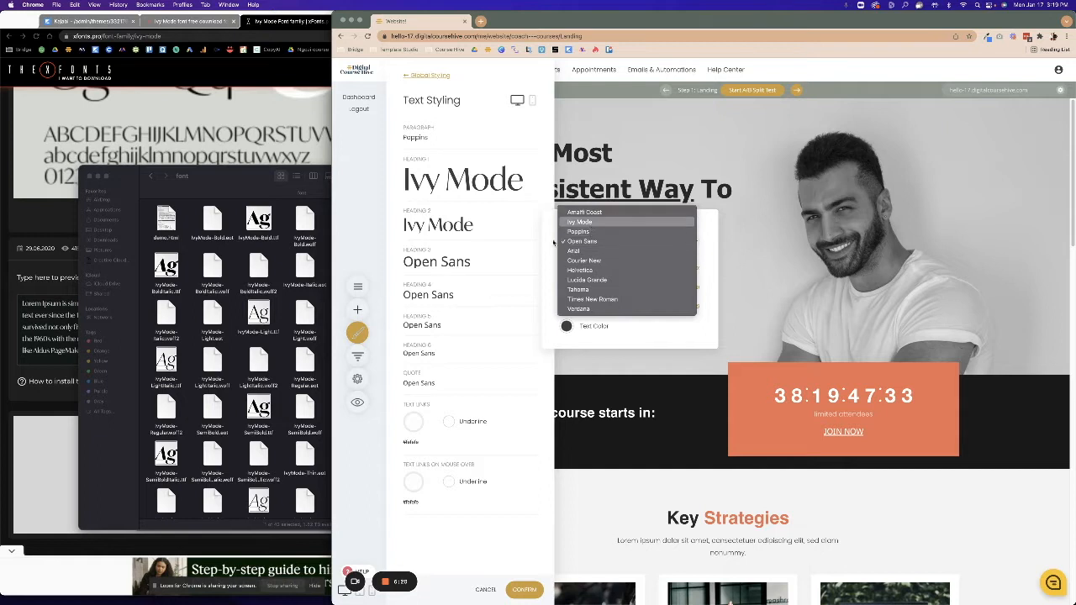
click(580, 222)
click(505, 299)
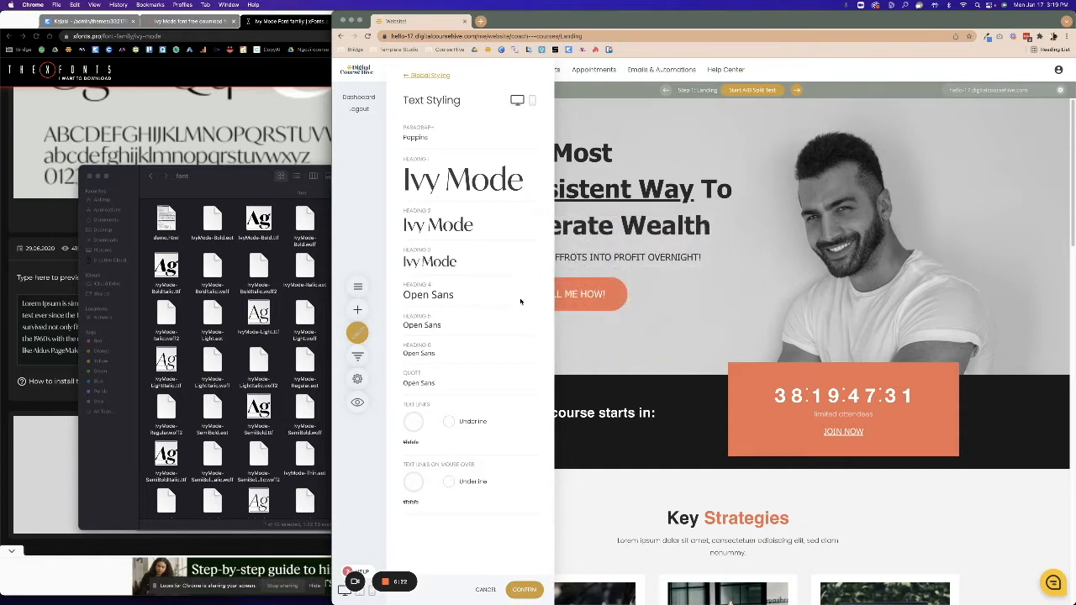
click(521, 301)
click(593, 273)
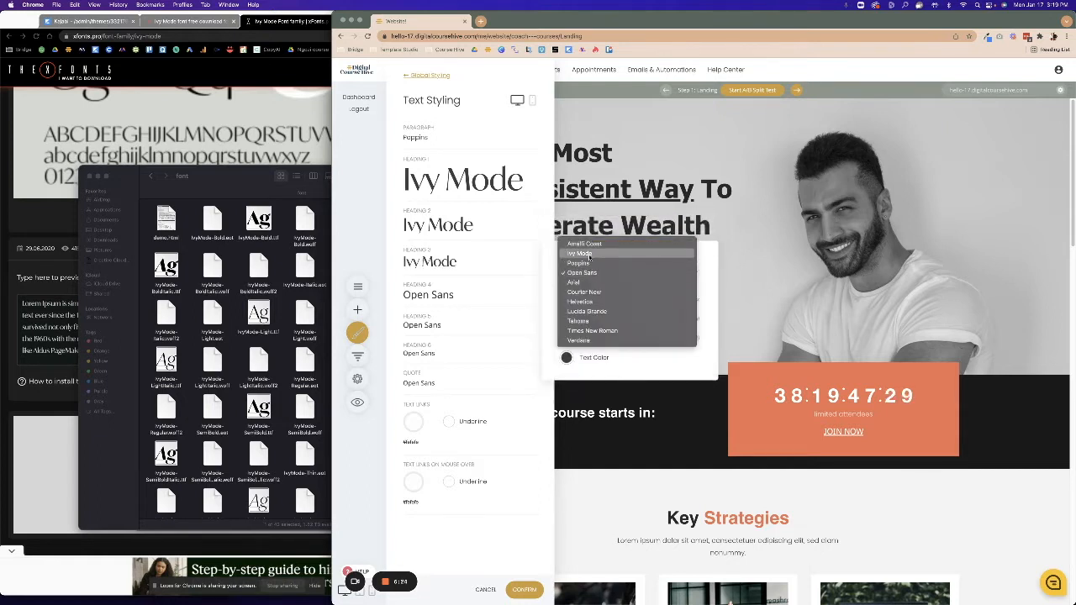
click(579, 253)
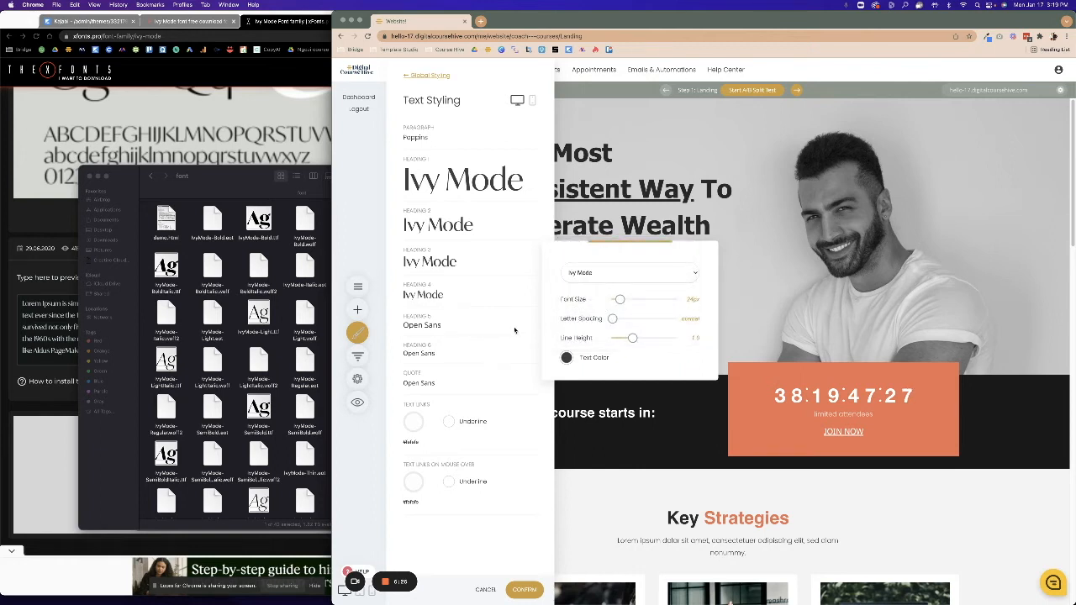
Set Heading 5 and Heading 6 fonts to Ivy Mode.
click(515, 331)
click(521, 330)
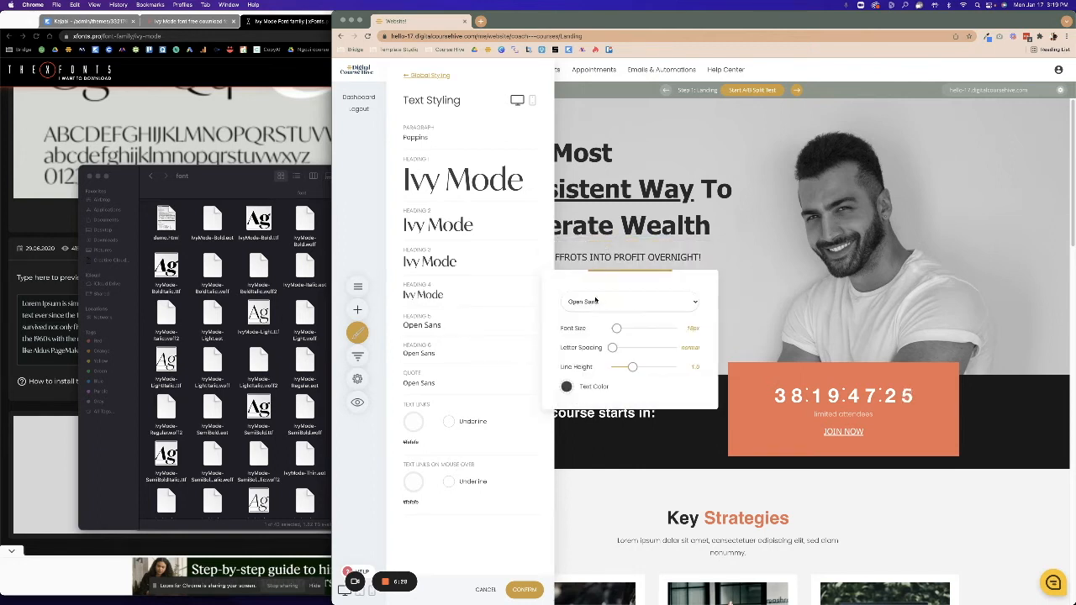
click(595, 300)
click(594, 280)
click(504, 311)
click(513, 359)
click(595, 329)
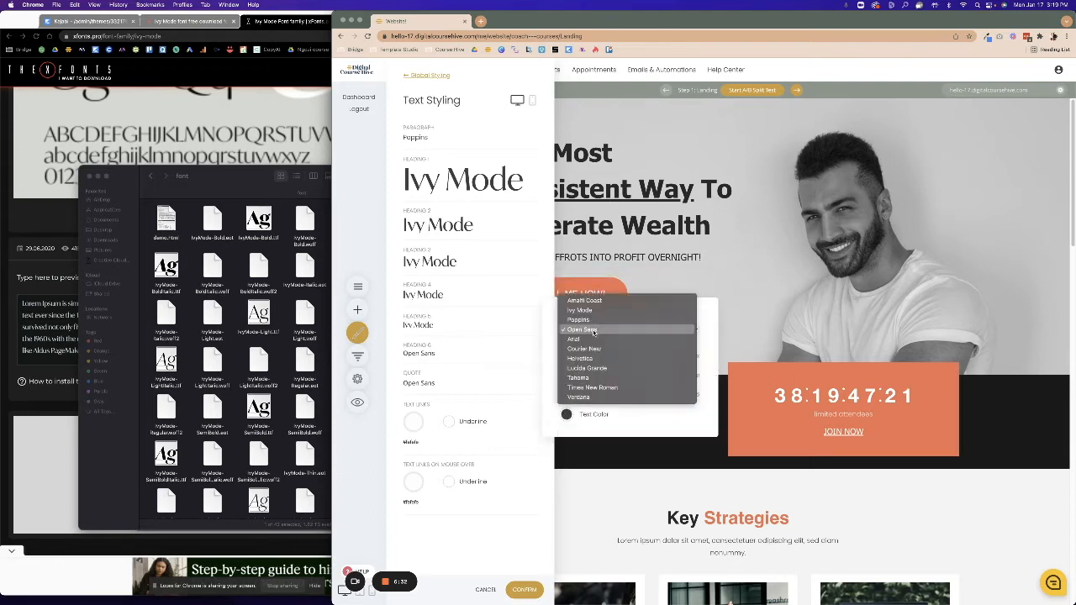
key(Return)
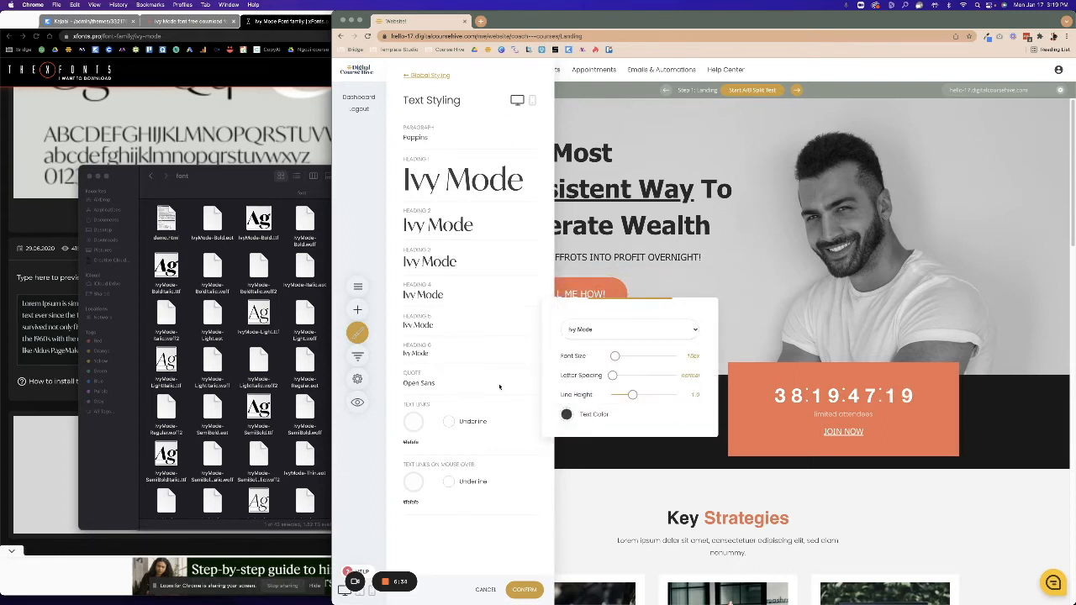
click(500, 387)
Set the Quote style font to Ivy Mode and confirm the desktop text styling.
click(513, 389)
click(583, 361)
key(Up)
key(Up)
key(Up)
key(Return)
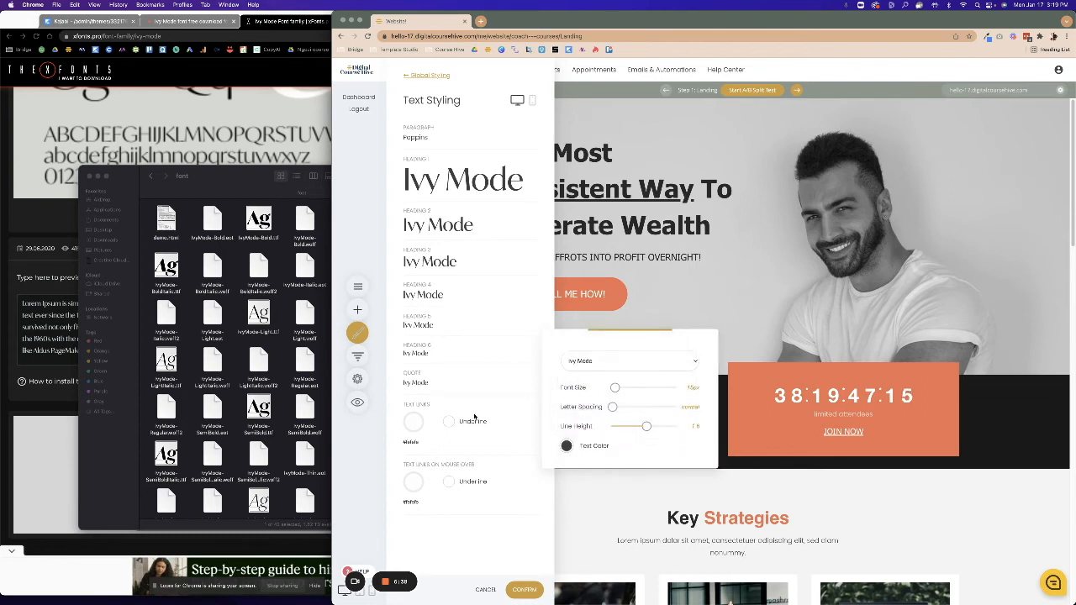
click(499, 495)
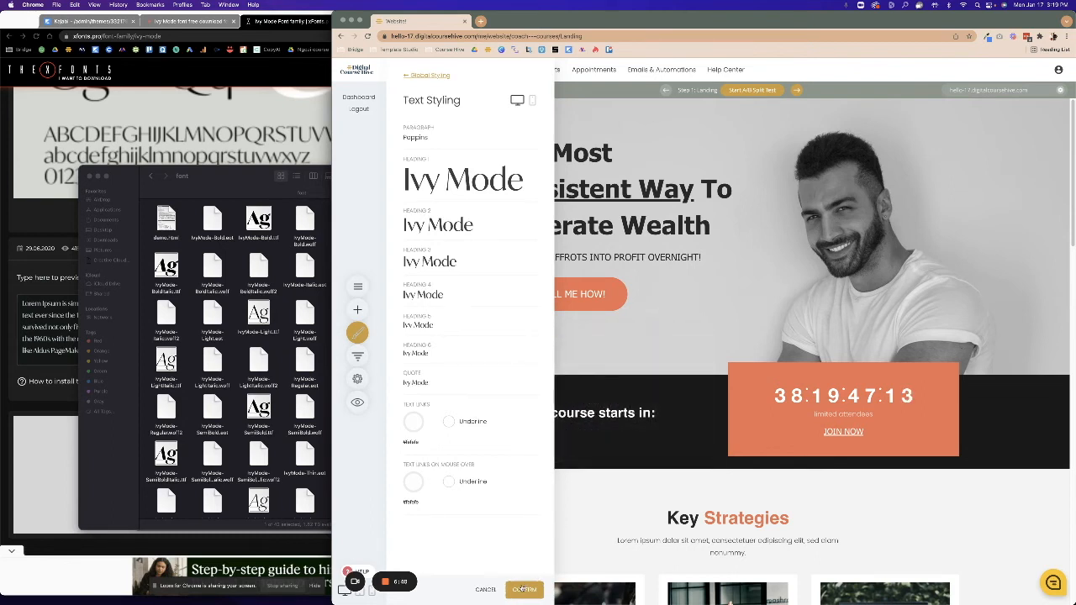
click(522, 589)
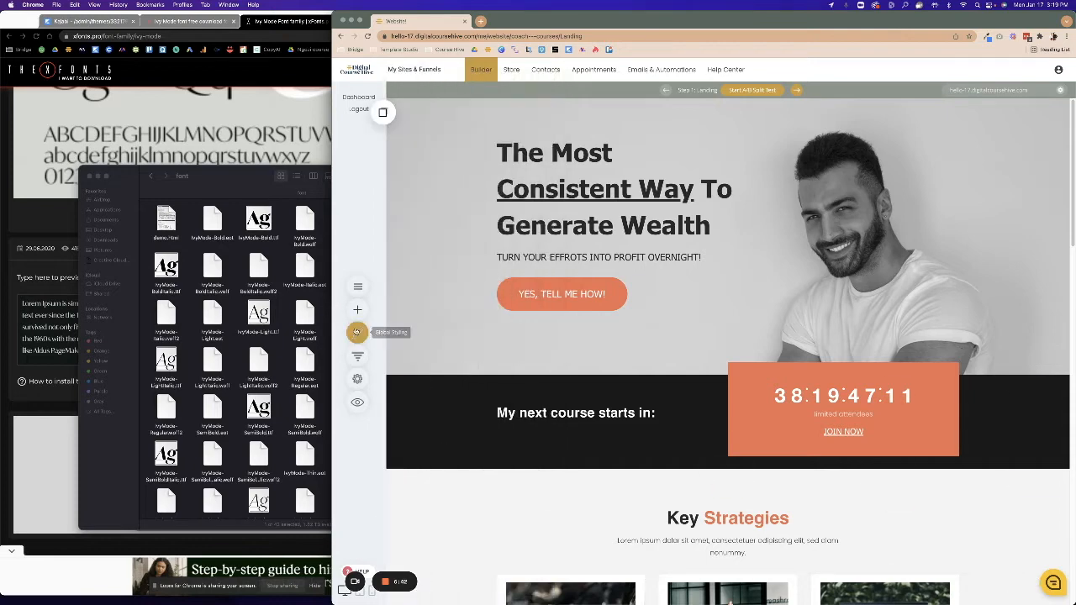
Switch Text Styling to mobile and set the paragraph font to Poppins.
click(358, 332)
click(421, 130)
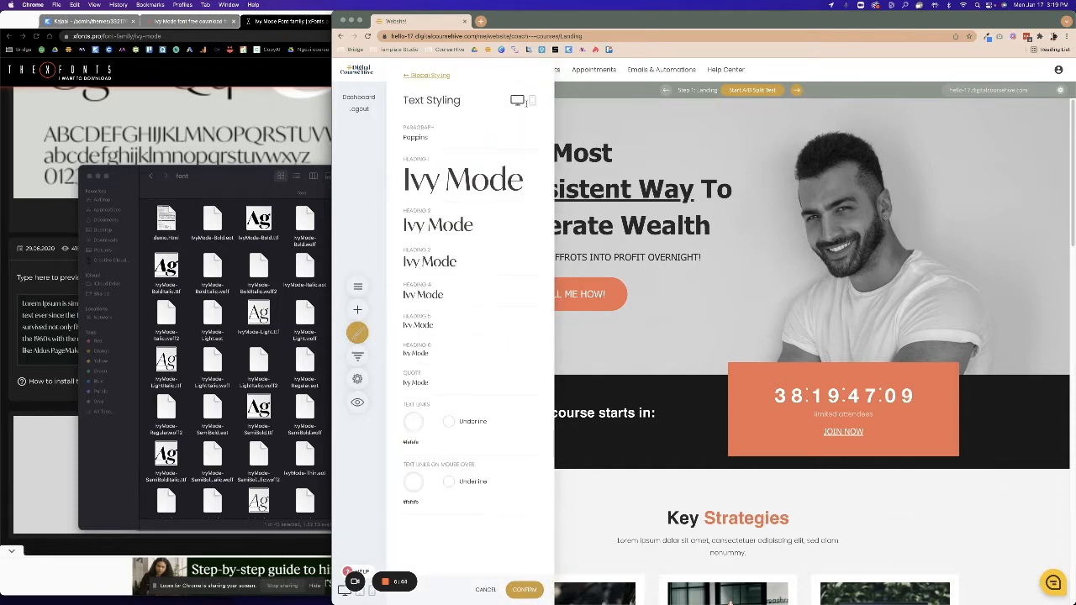
click(532, 101)
click(495, 139)
click(591, 113)
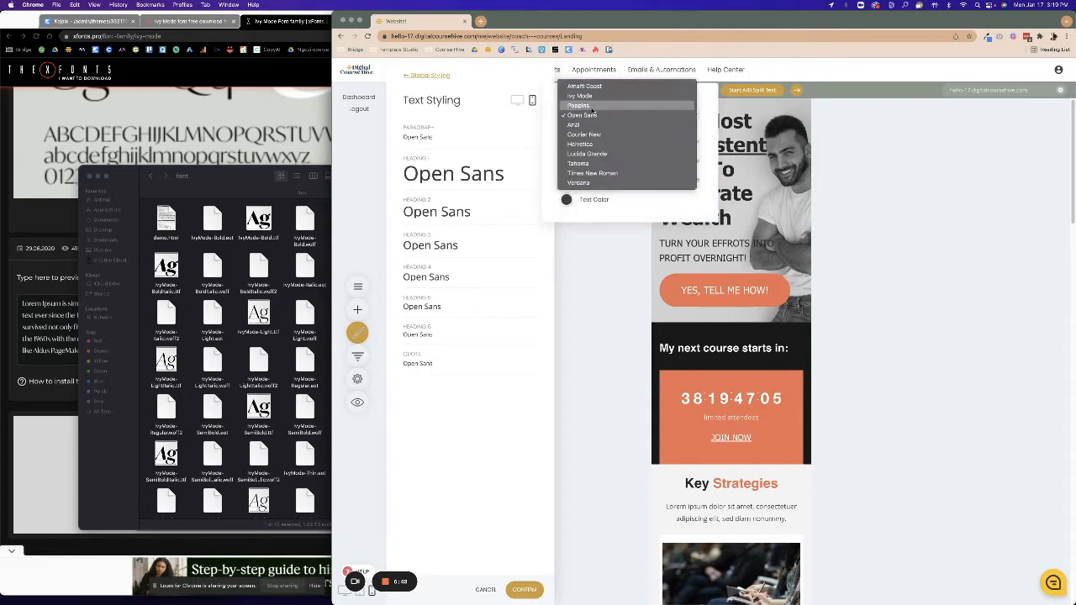
click(592, 106)
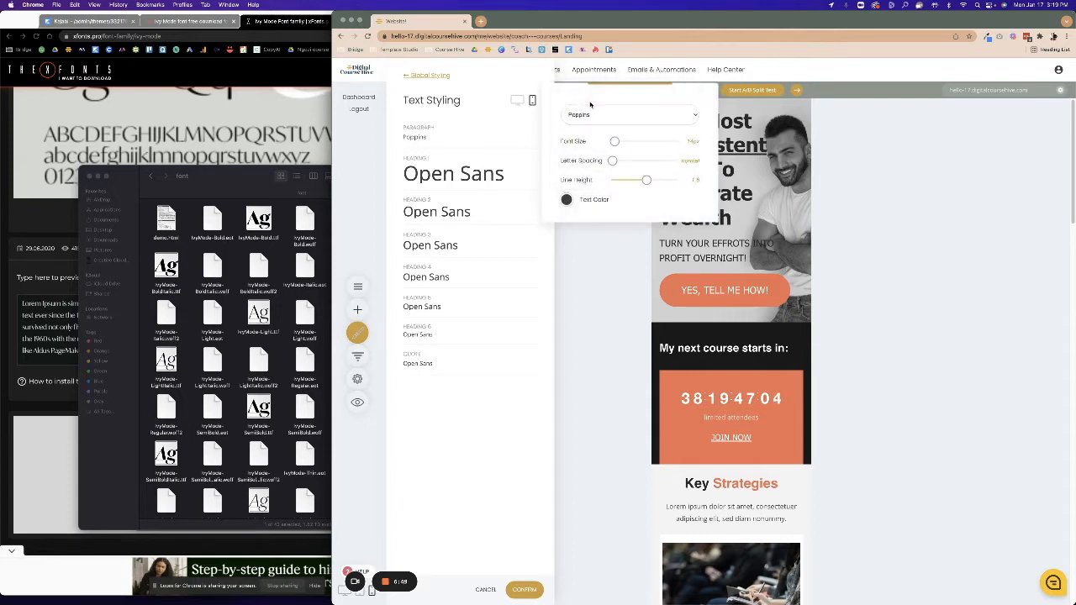
Set the mobile Heading 1 and Heading 2 fonts to Ivy Mode.
click(526, 184)
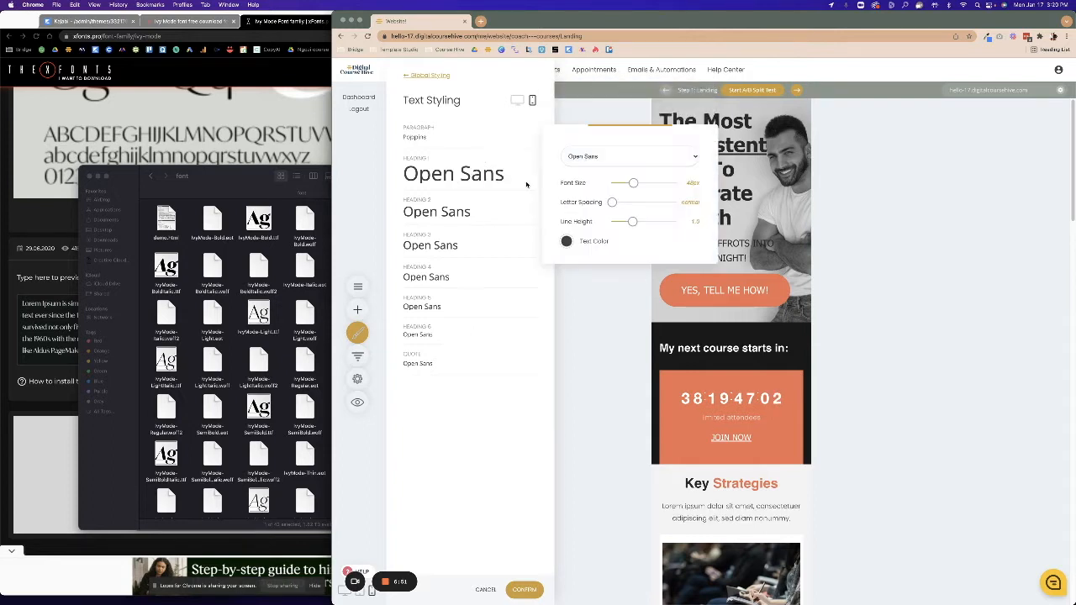
click(599, 156)
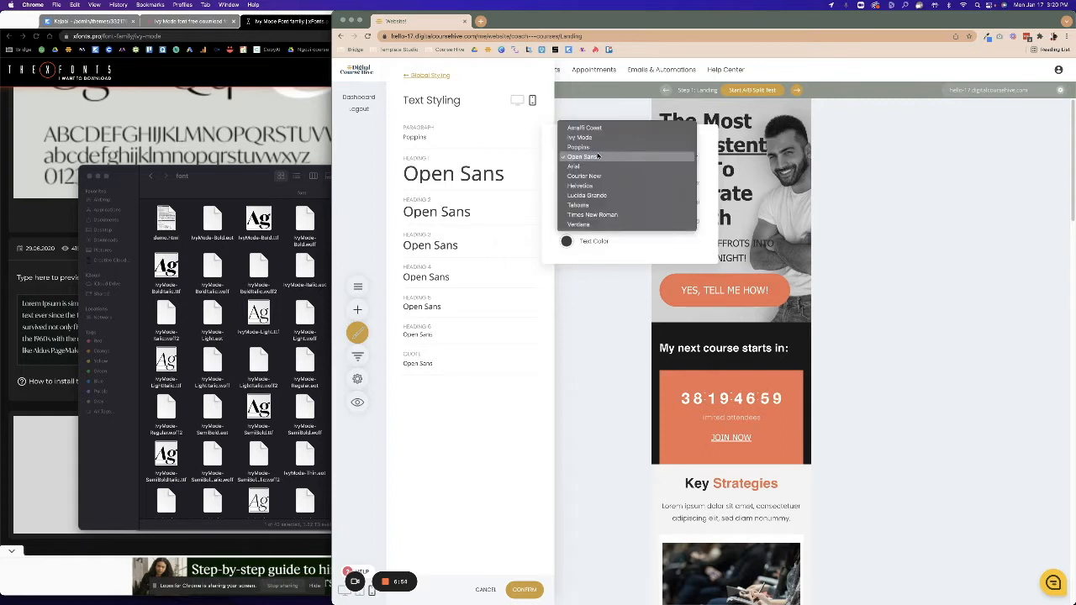
click(589, 138)
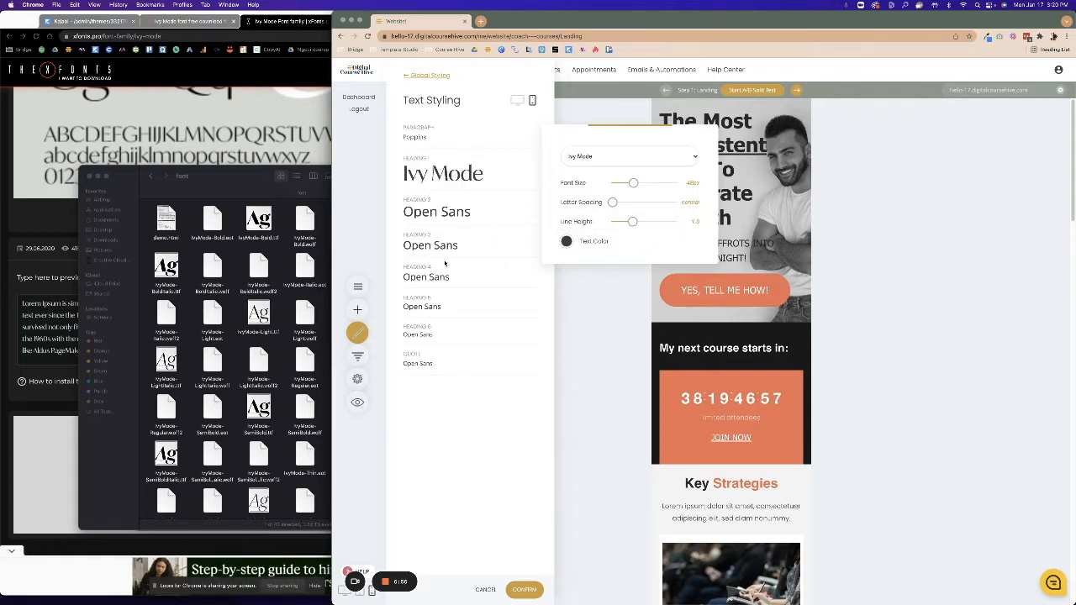
click(486, 216)
click(522, 218)
click(583, 192)
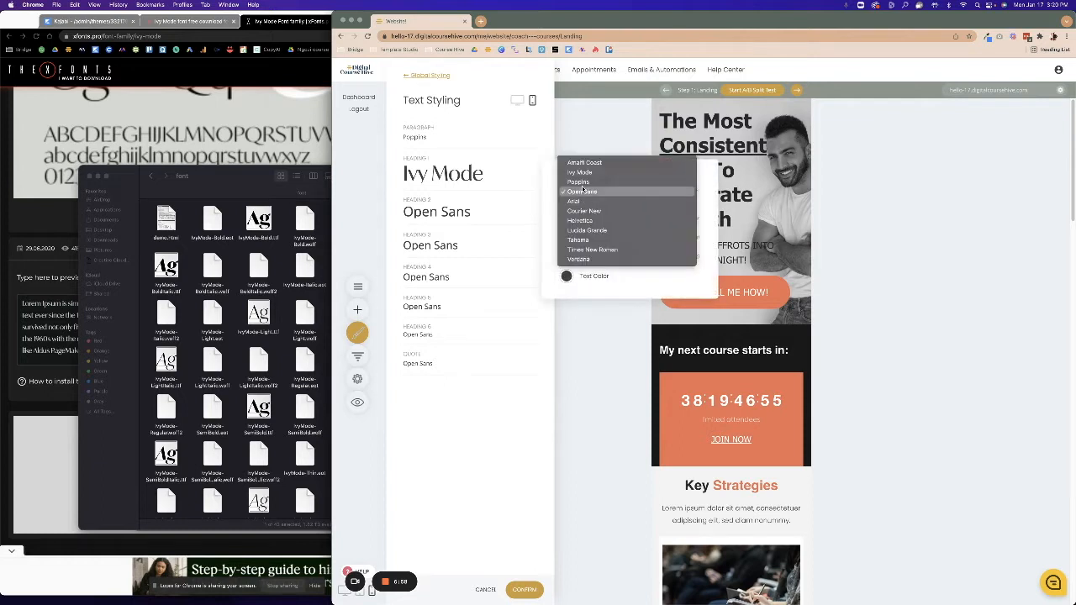
click(579, 172)
Set the mobile Heading 3, 4 and 5 fonts to Ivy Mode.
click(529, 255)
click(582, 224)
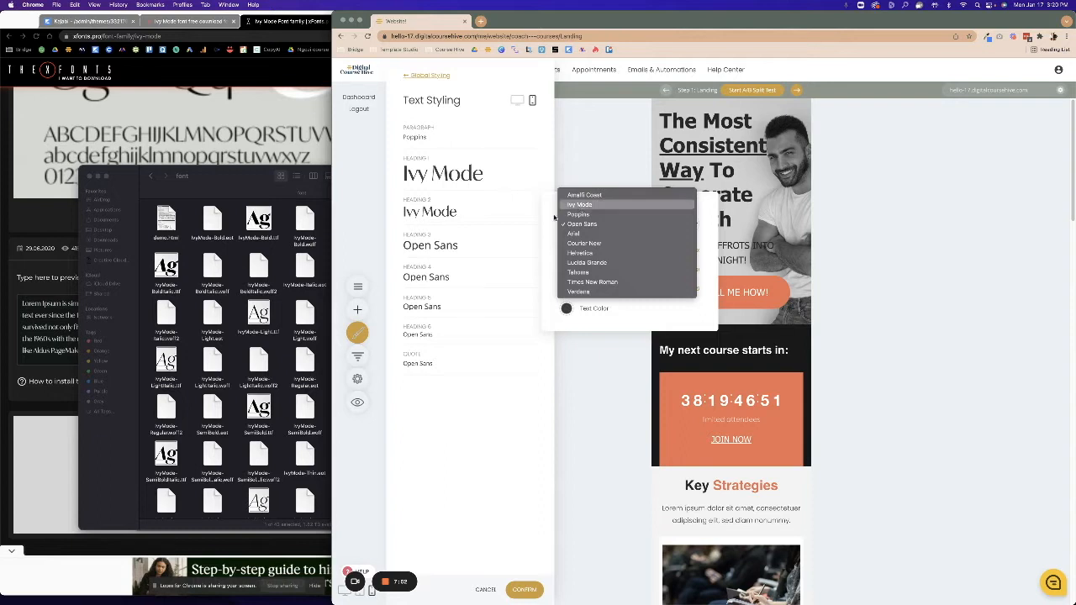
click(579, 205)
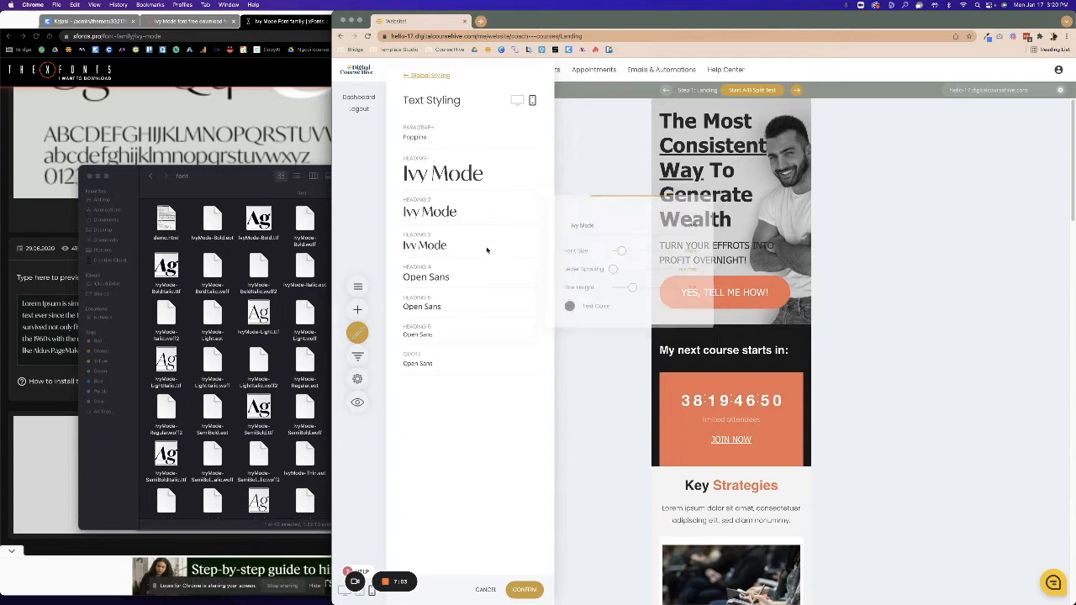
click(529, 278)
click(582, 255)
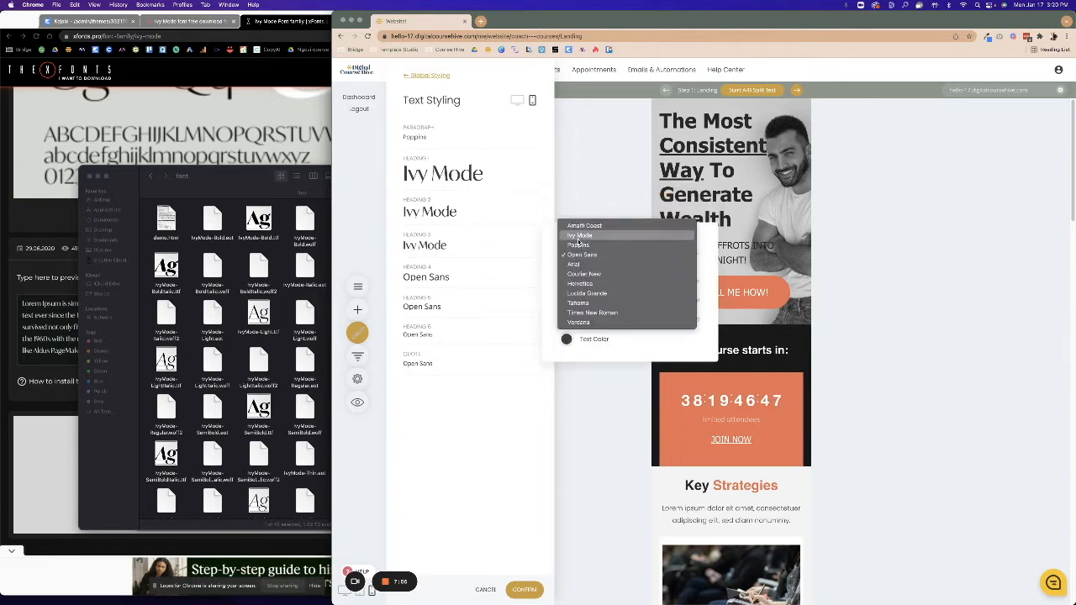
click(579, 236)
click(528, 307)
click(582, 284)
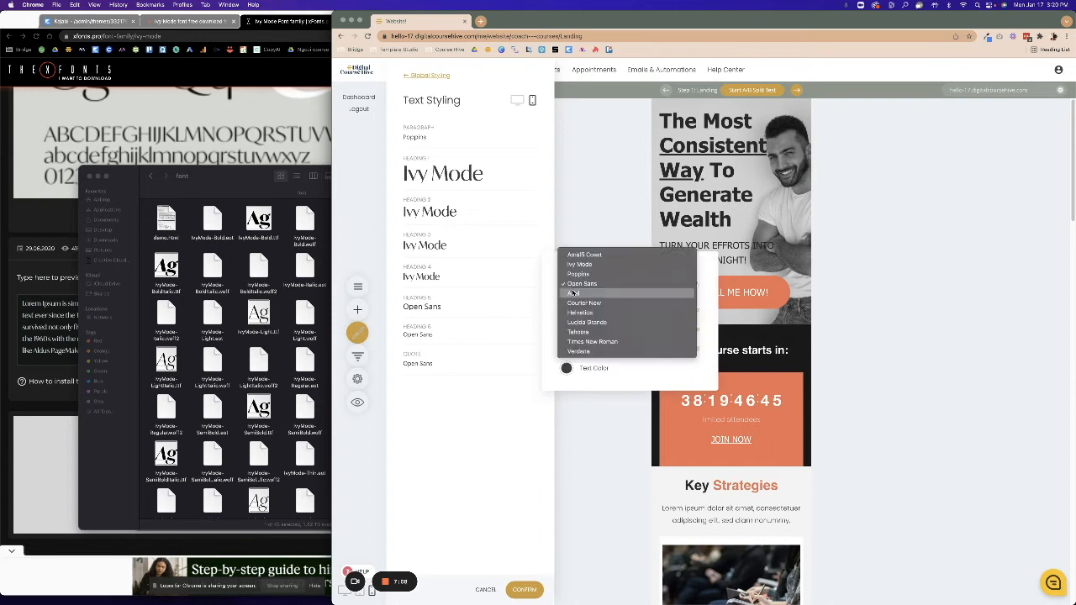
click(580, 264)
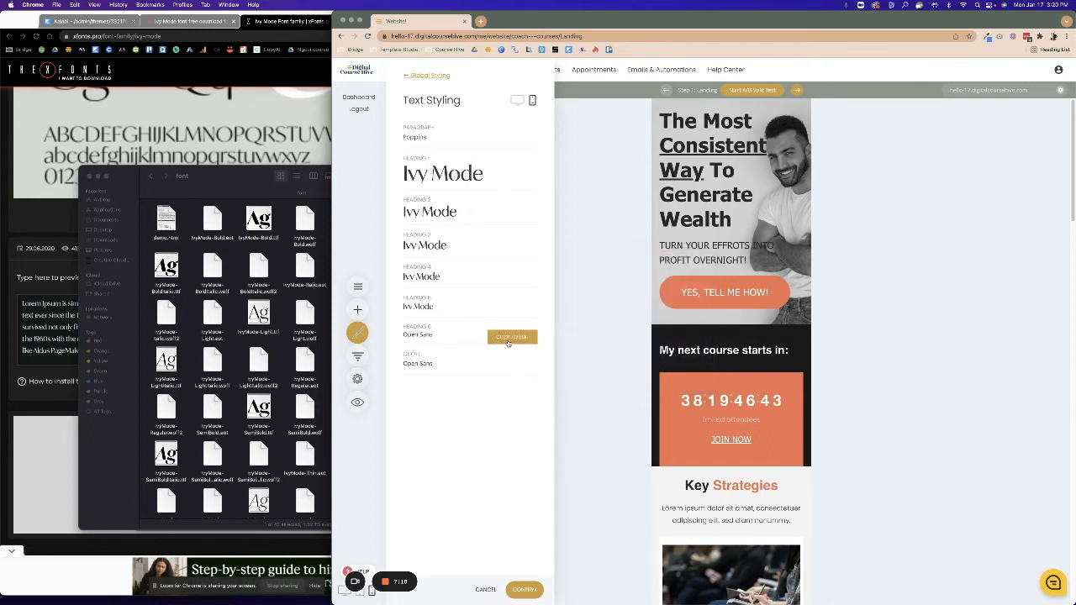
Set the mobile Heading 6 and Quote fonts to Ivy Mode.
click(507, 340)
click(582, 310)
click(588, 296)
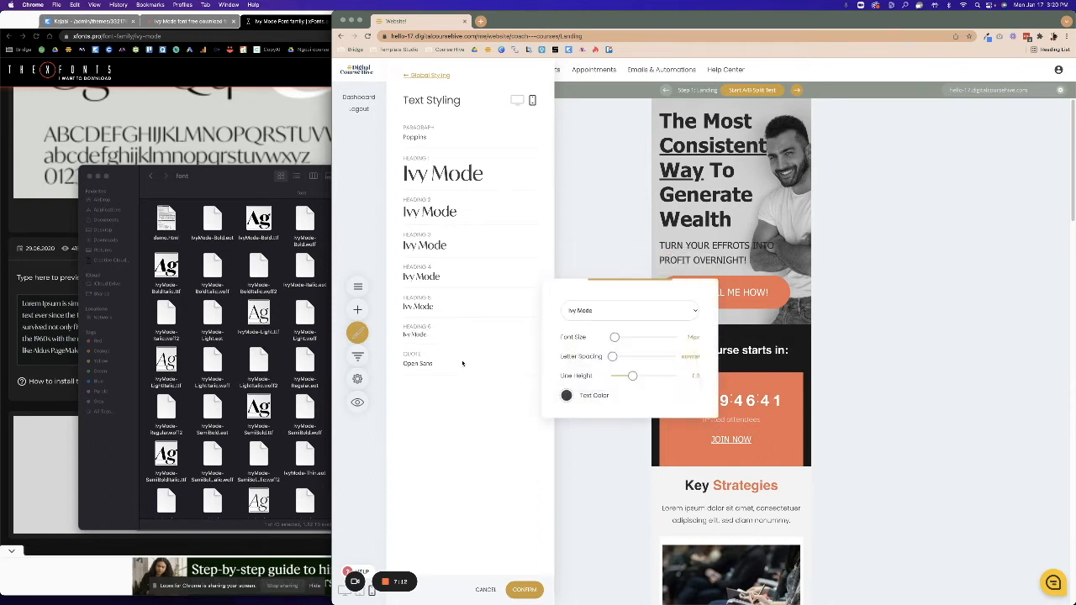
click(521, 368)
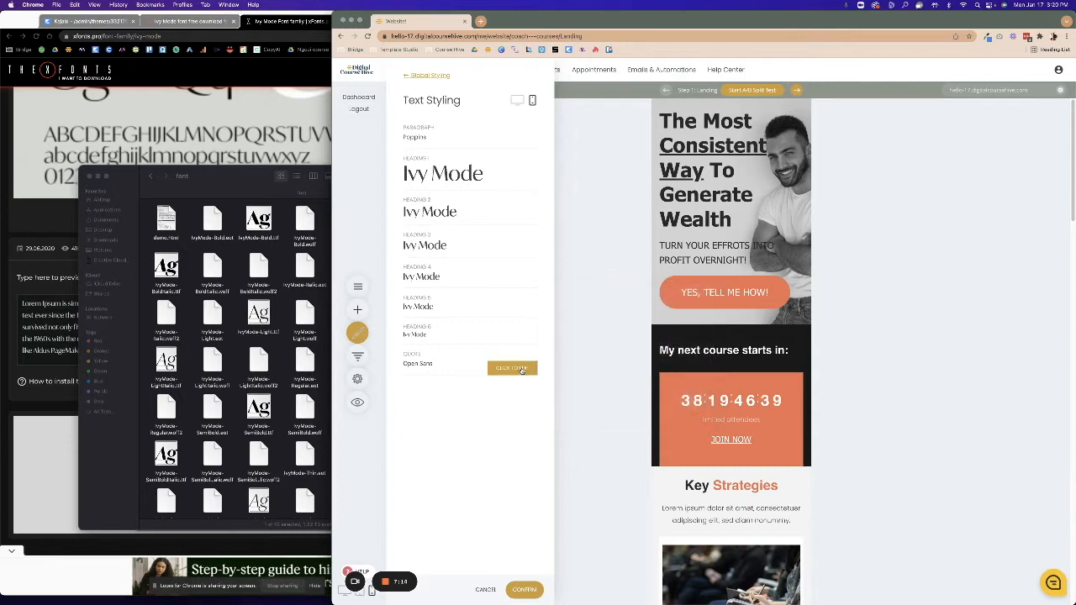
click(508, 363)
click(598, 343)
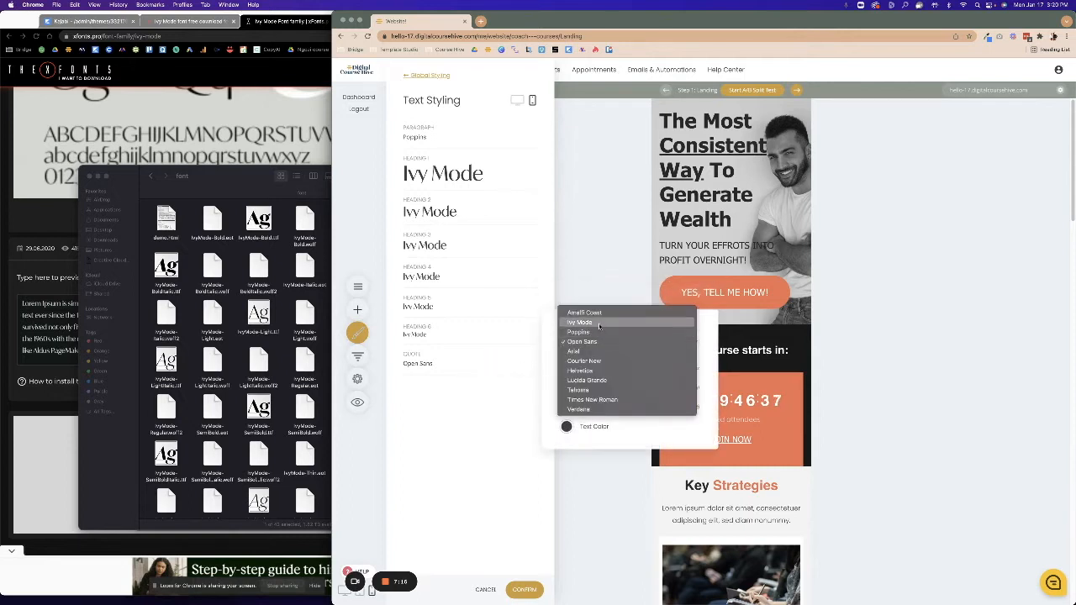
click(580, 322)
click(446, 442)
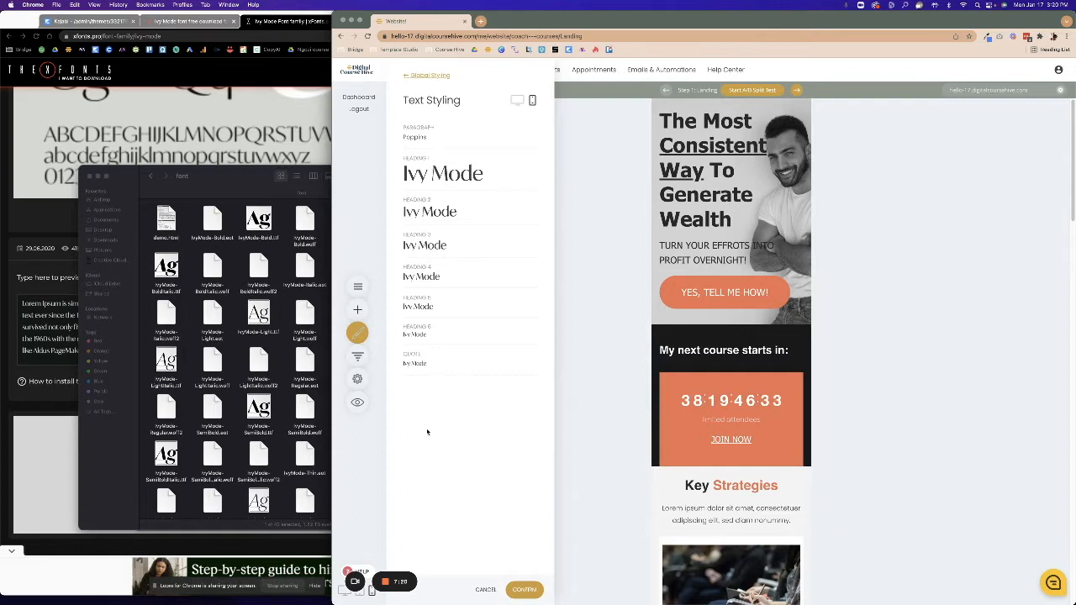
Confirm the mobile text styling and reopen the Global Styling options.
click(533, 587)
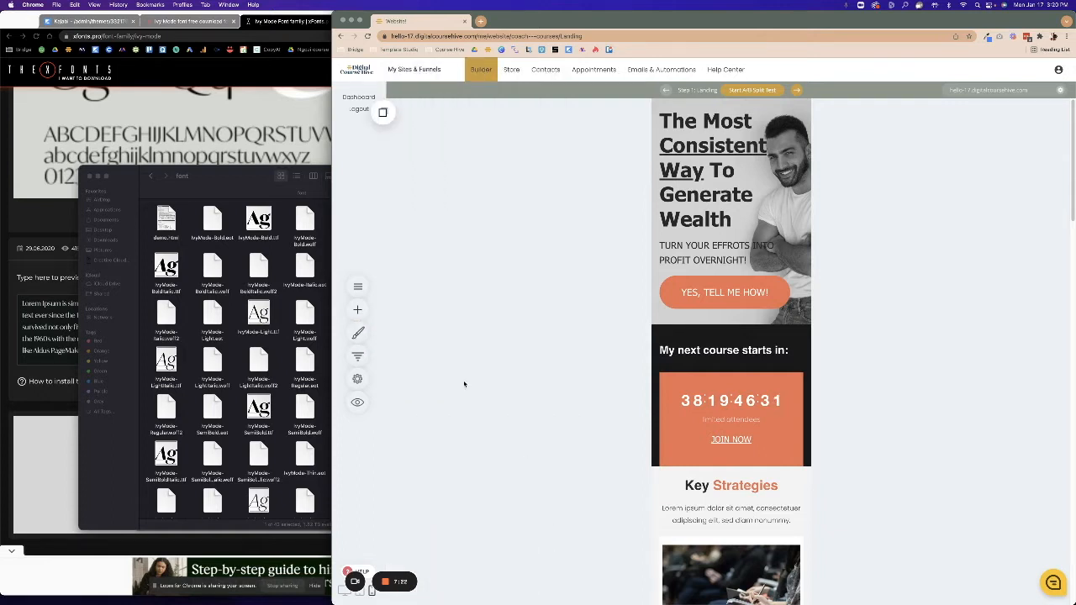
click(359, 289)
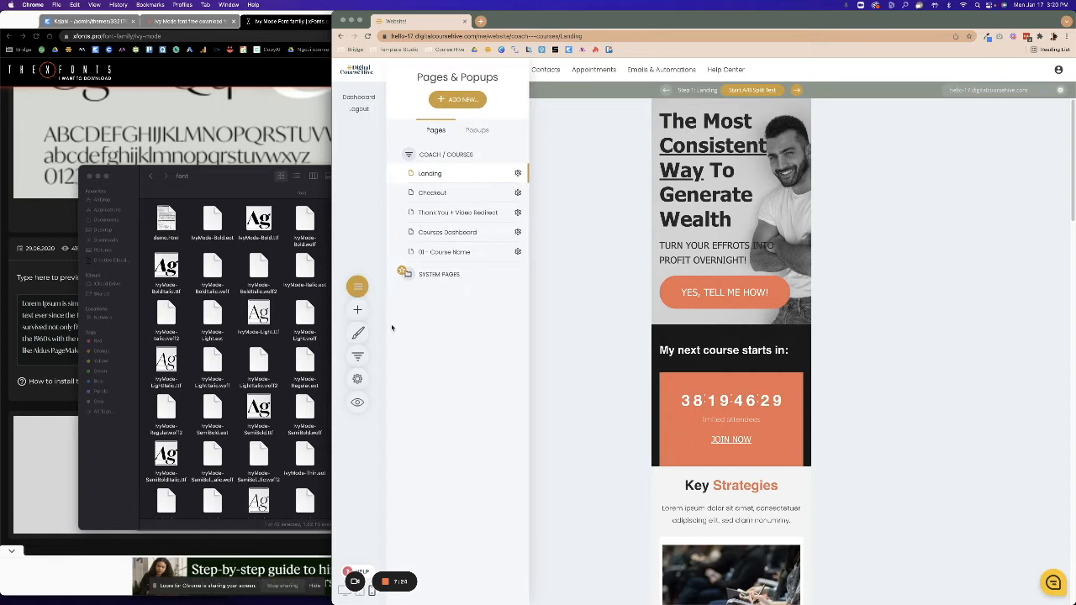
click(357, 334)
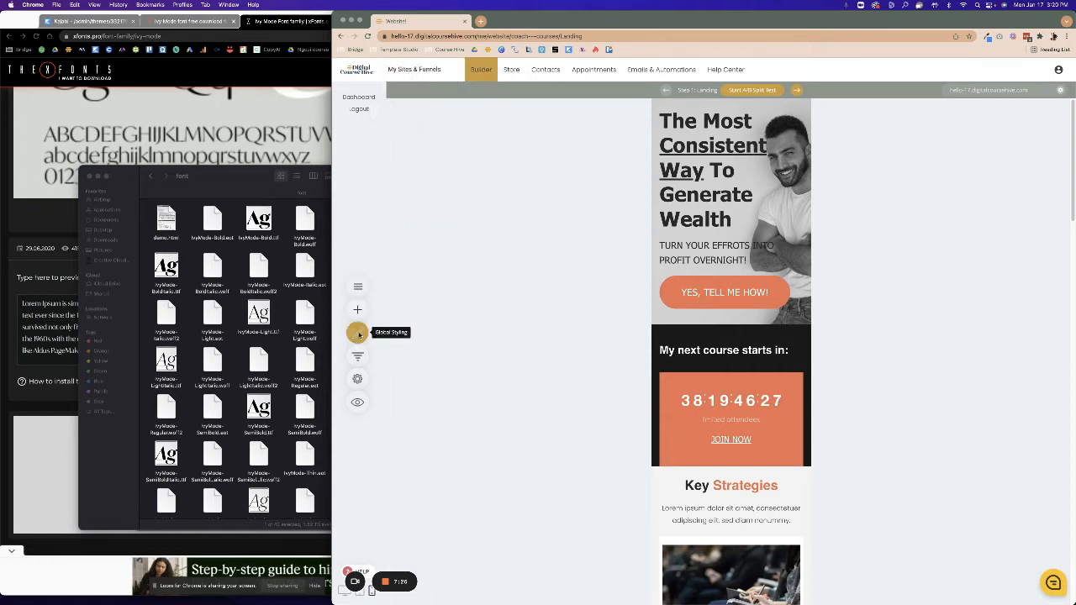
click(575, 311)
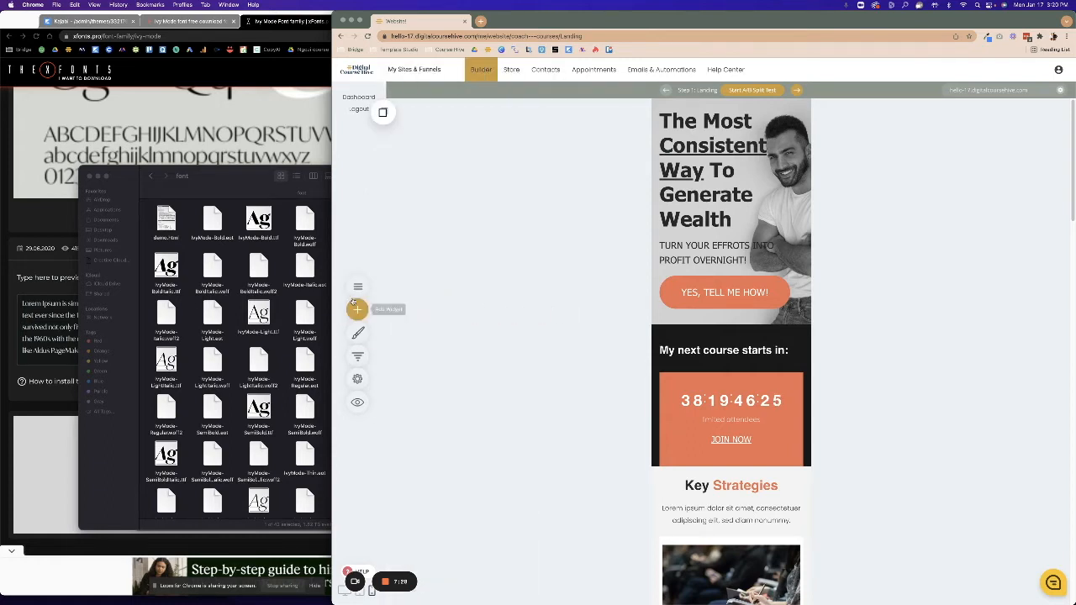
click(358, 334)
Review the Add Fonts and Text Styling panels, then open the global Color Palette.
click(437, 146)
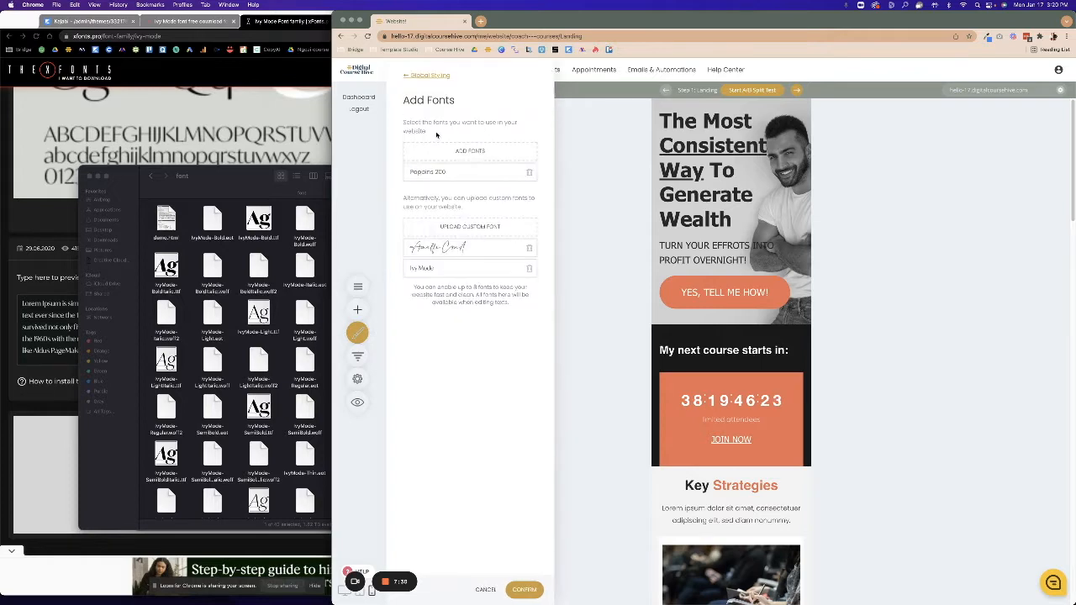
click(415, 76)
click(441, 131)
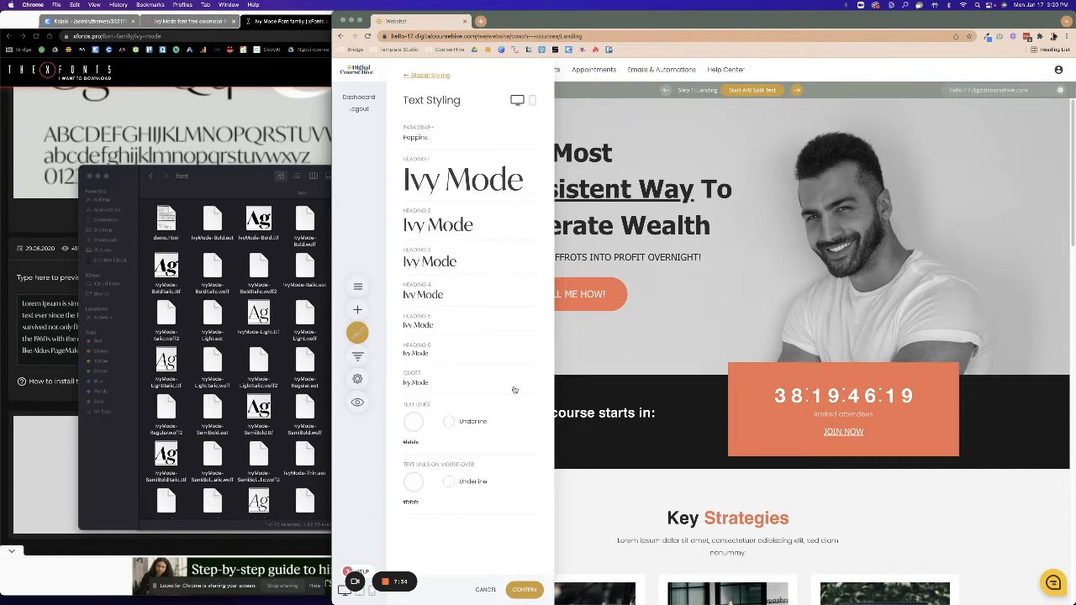
click(425, 75)
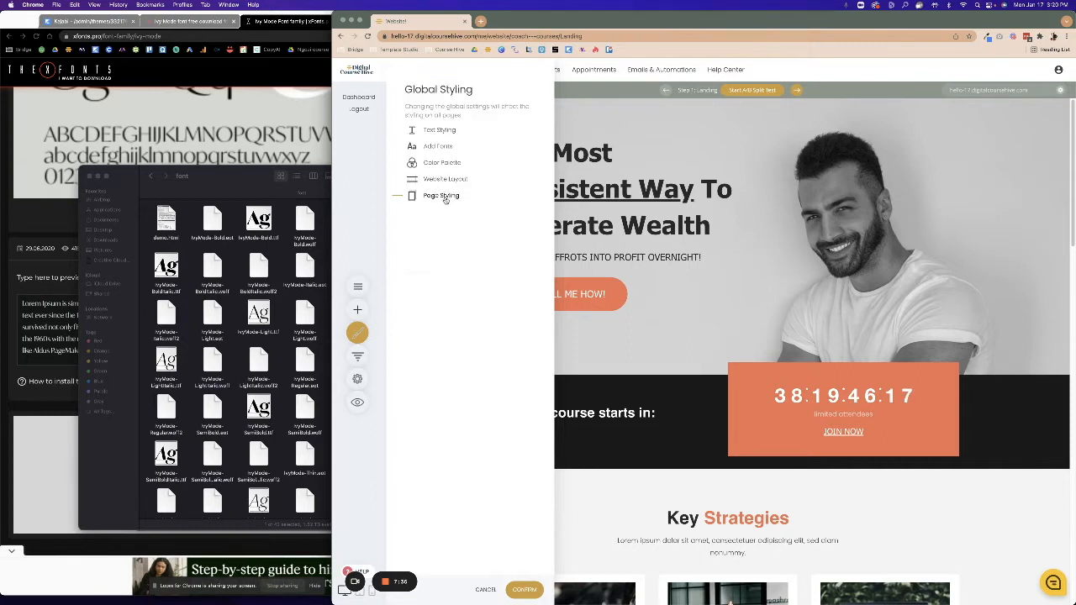
click(439, 163)
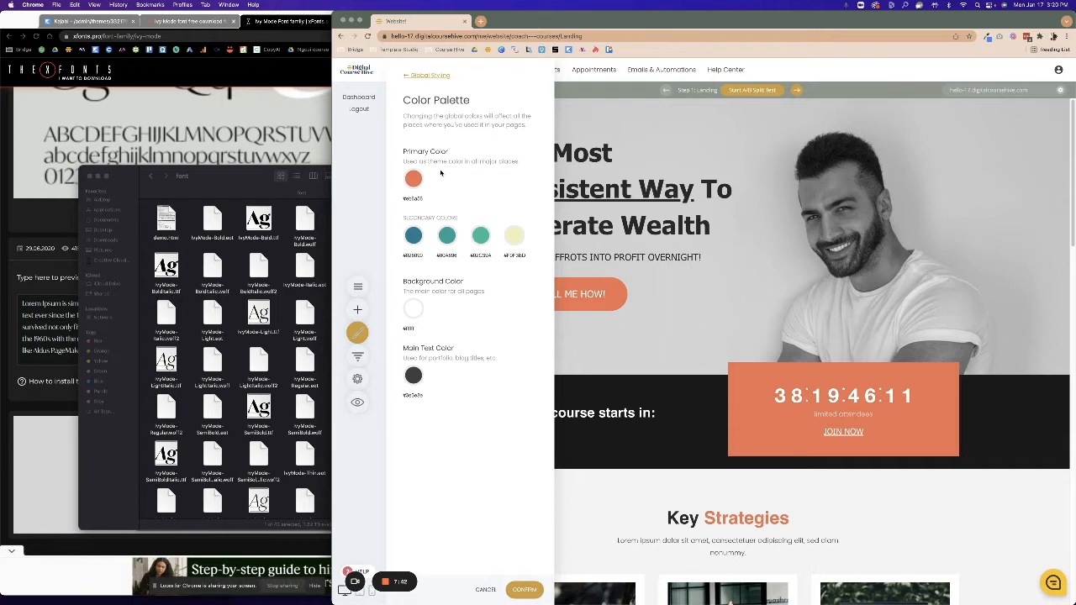
Open Canva in a new tab and browse the Brand Kit's colours and fonts.
click(479, 21)
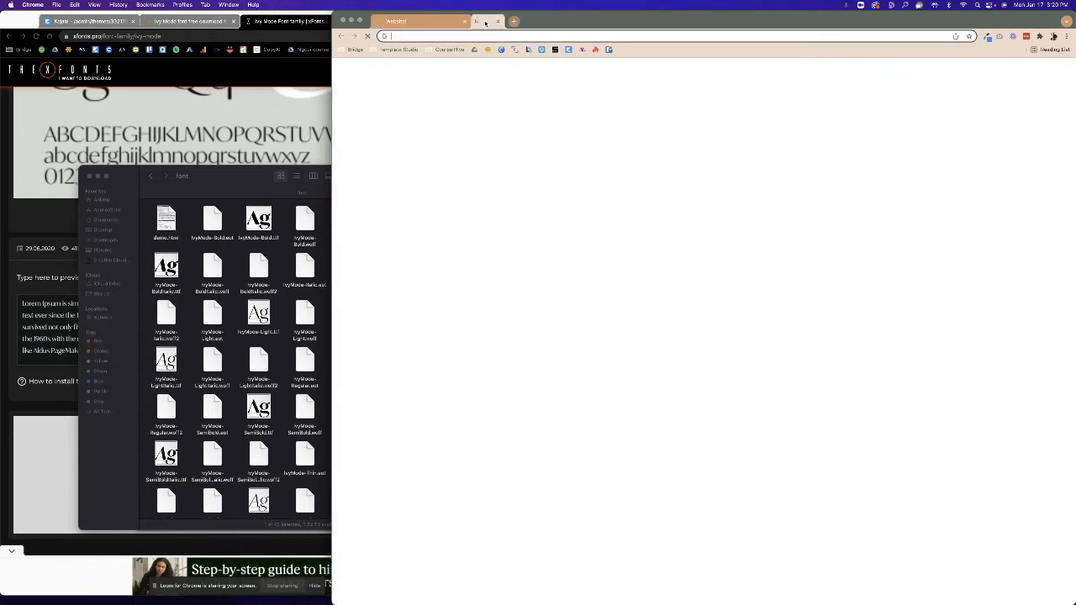
click(501, 49)
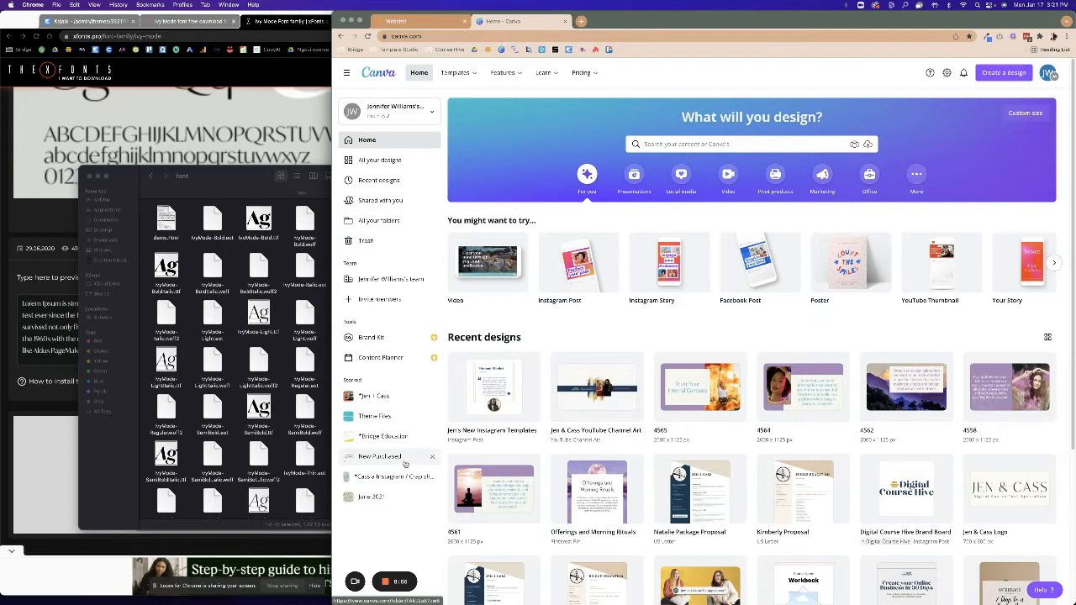
mouse_move(539, 71)
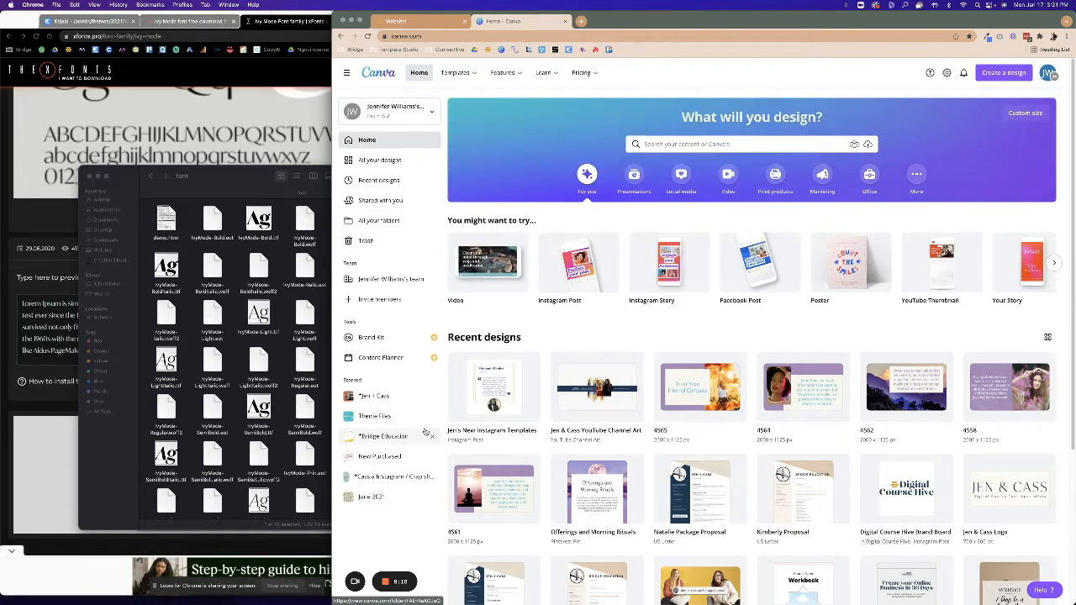
click(411, 337)
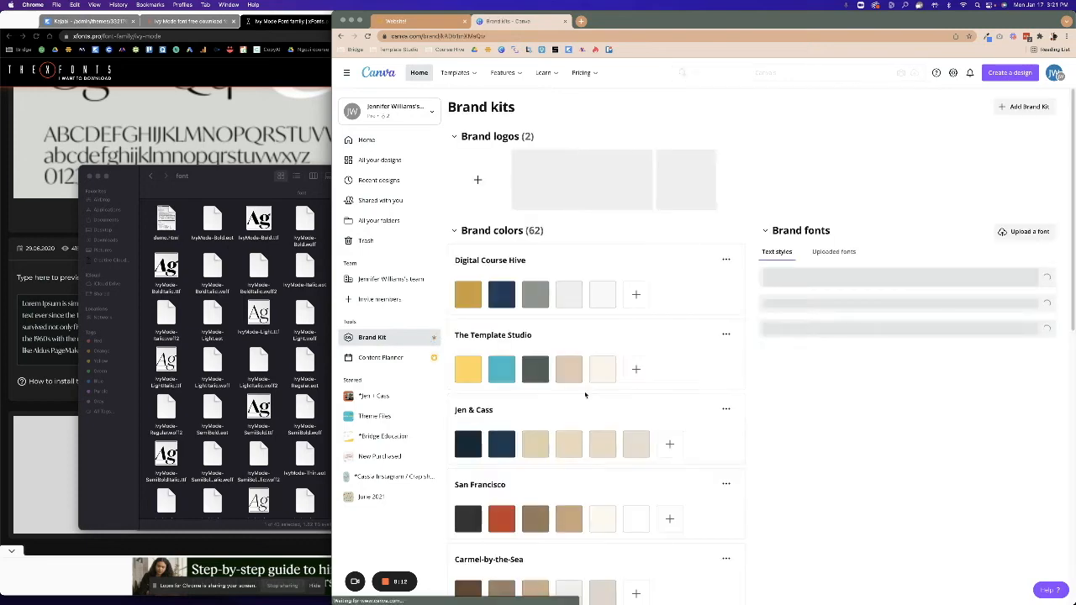
scroll(570, 412, down, 5)
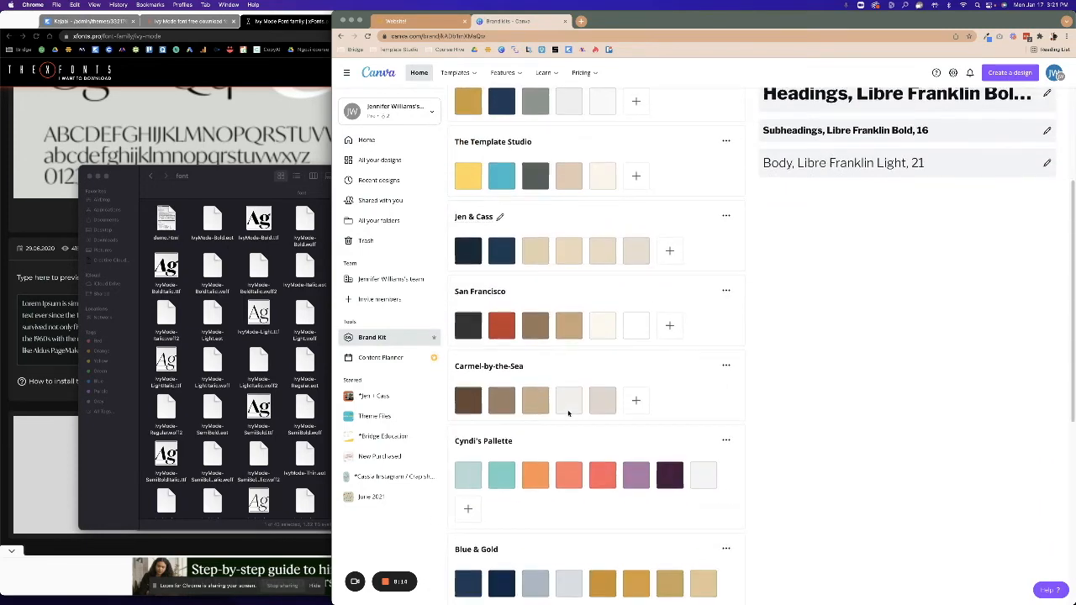
scroll(568, 412, up, 3)
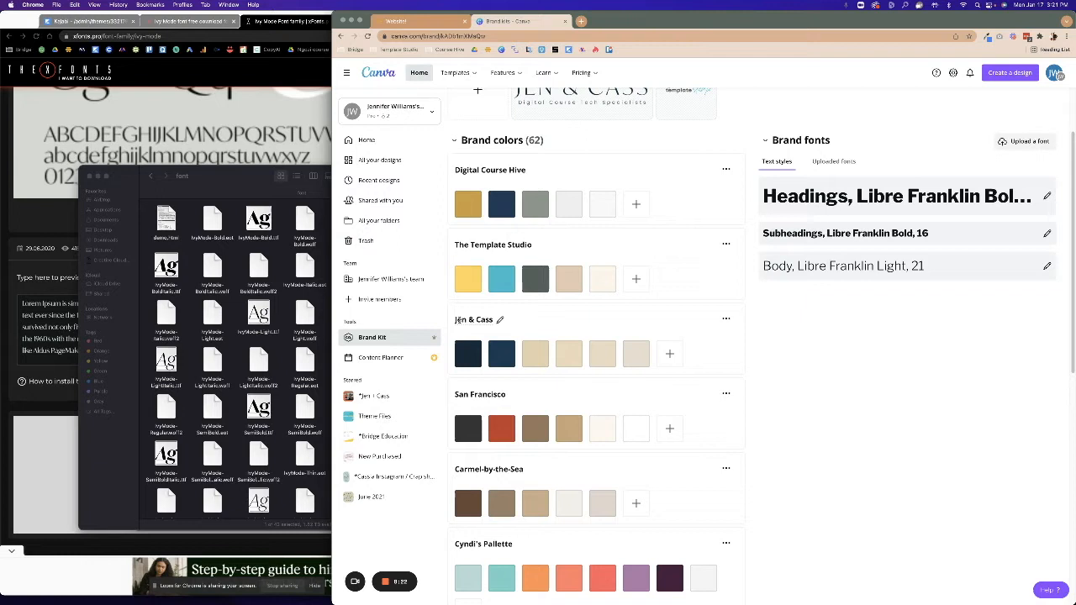
Copy navy #173A52 from the Jen & Cass palette and set it as the primary colour.
click(503, 357)
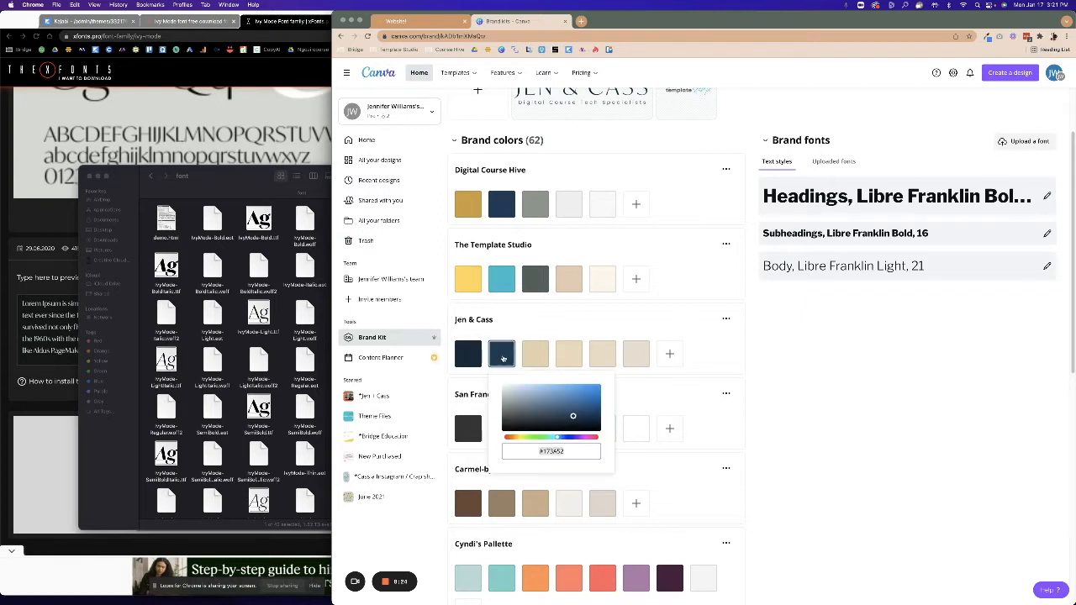
click(543, 452)
right_click(545, 453)
click(555, 480)
click(395, 21)
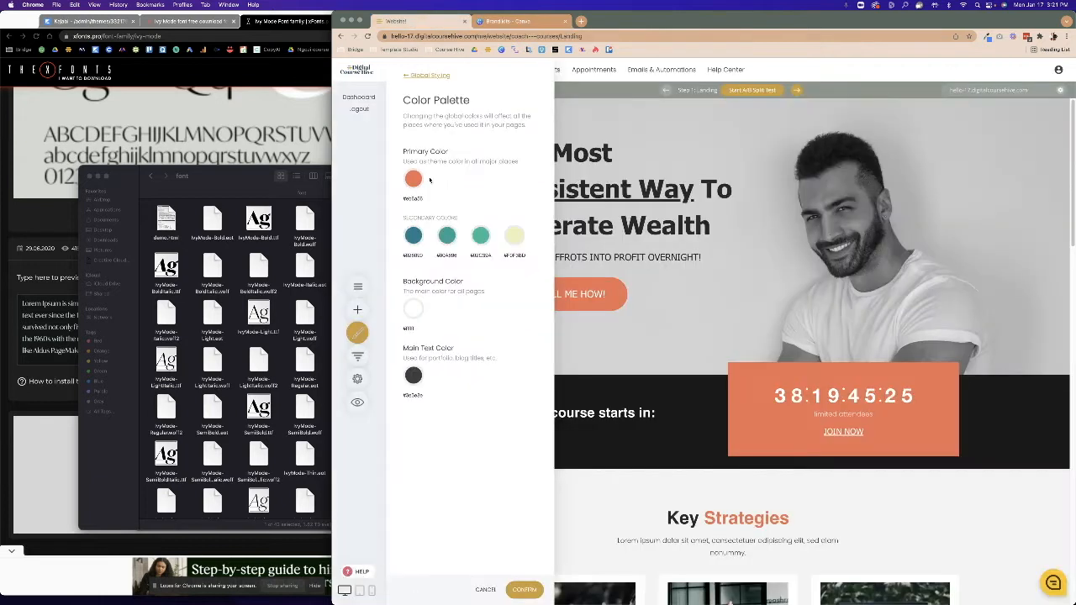
click(415, 182)
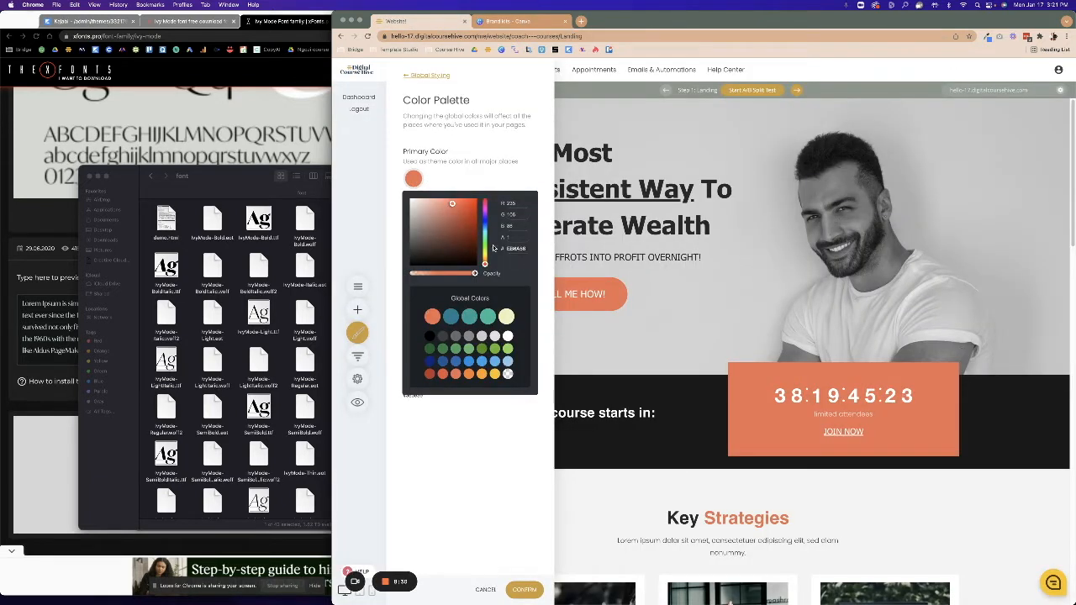
key(super+v)
key(BackSpace)
key(Return)
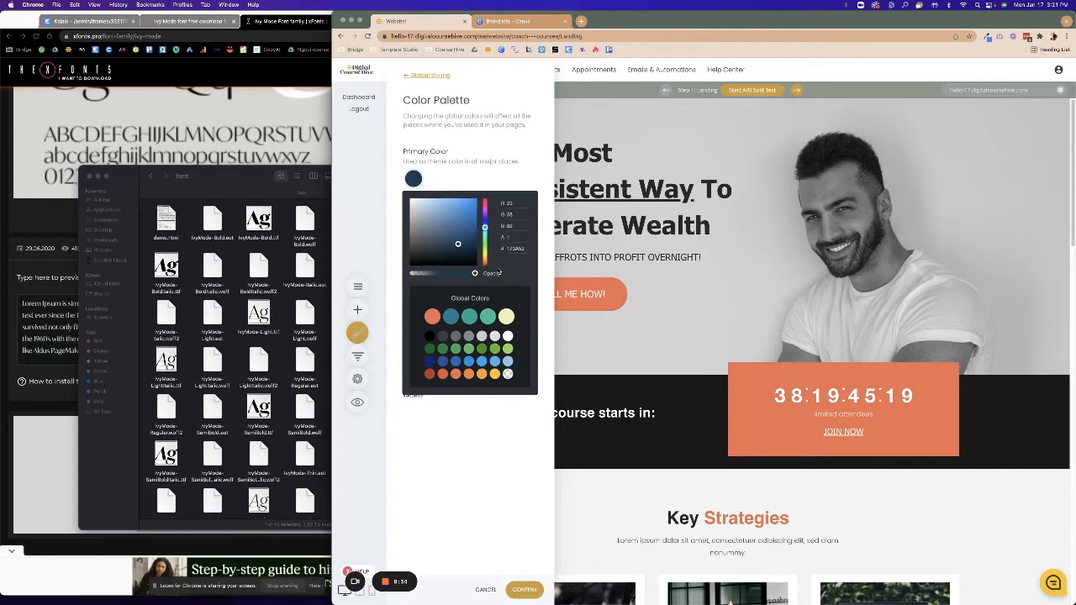
click(466, 172)
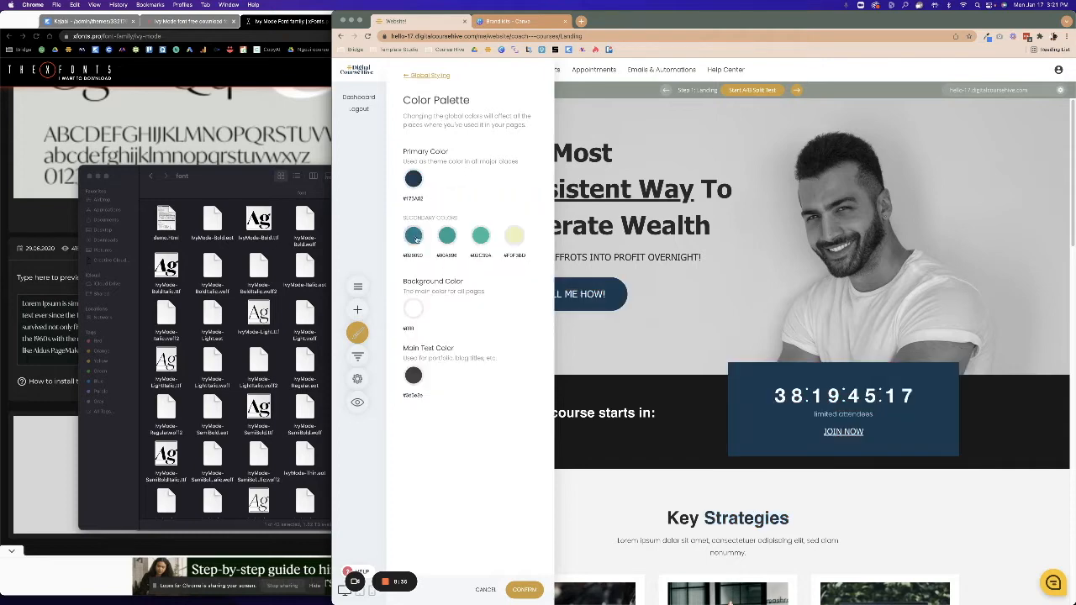
Copy dark navy #122838 from Canva and apply it to the first secondary colour.
click(506, 21)
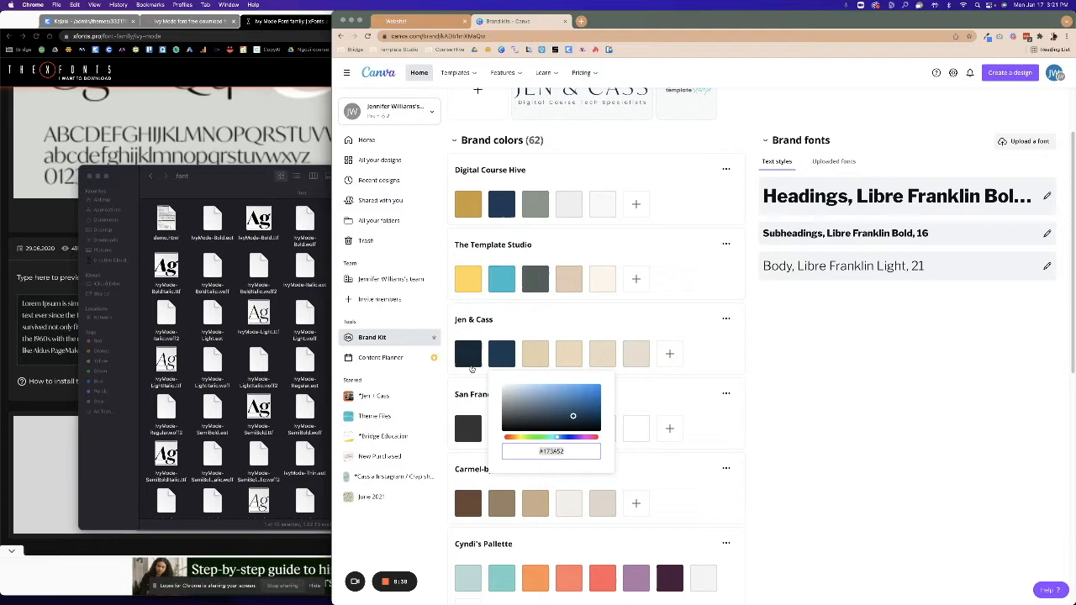
click(470, 354)
click(469, 354)
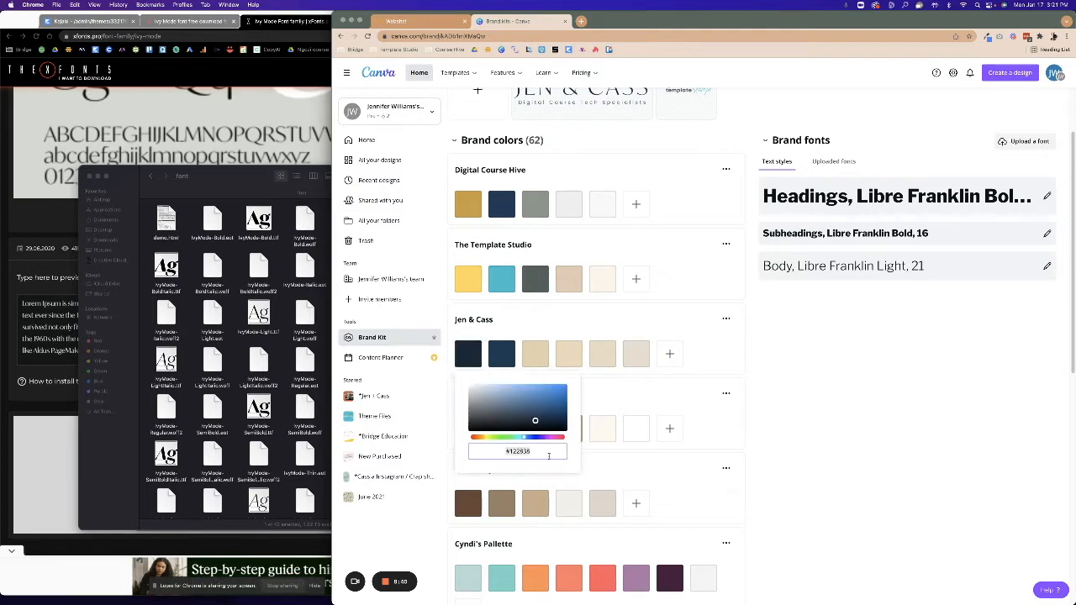
right_click(521, 454)
click(550, 481)
click(460, 19)
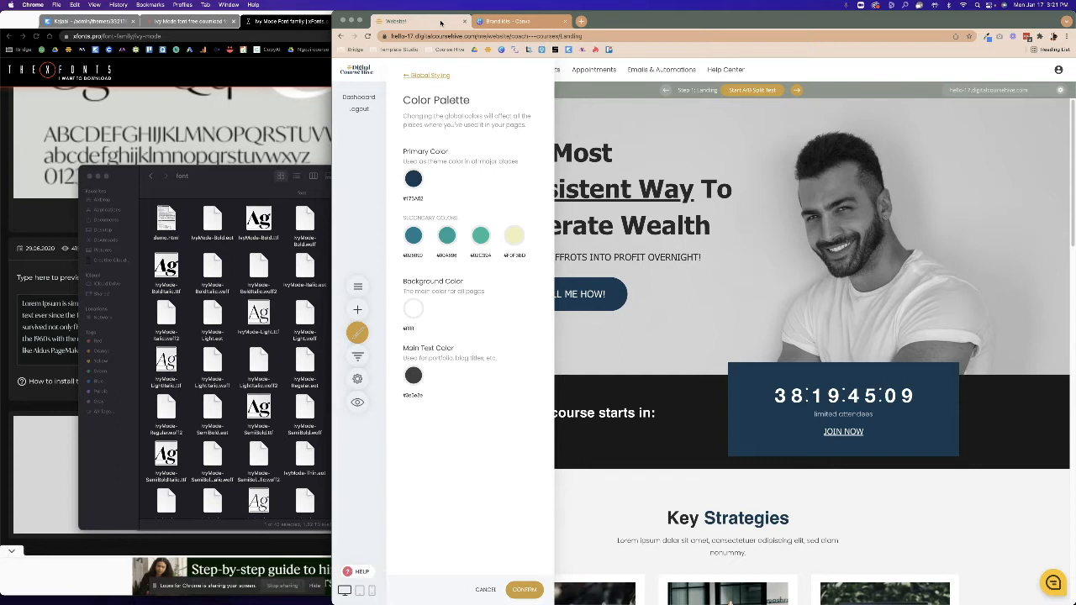
click(418, 237)
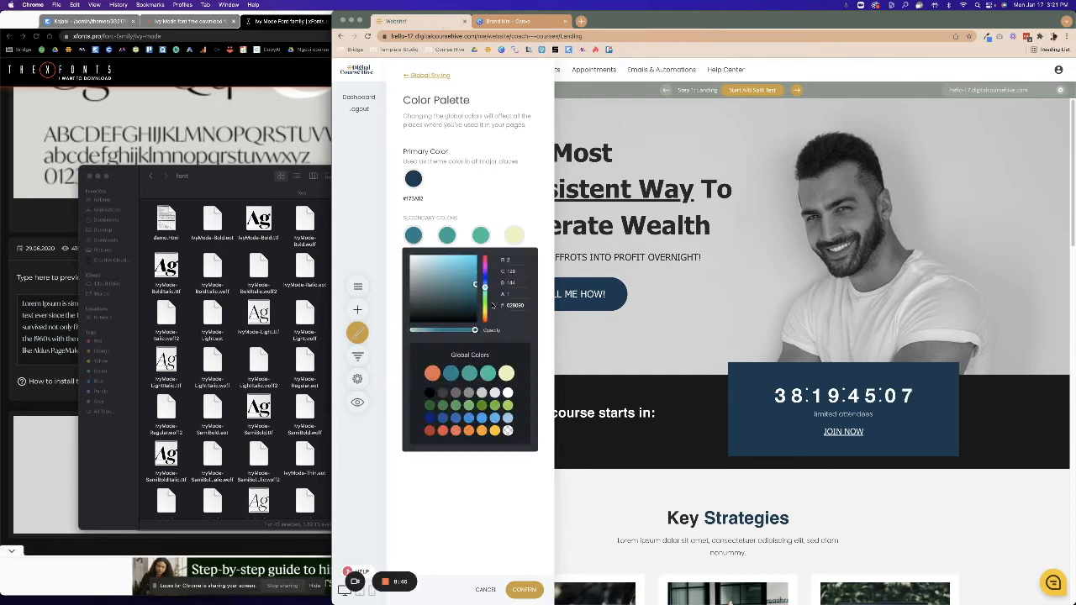
key(super+v)
click(534, 352)
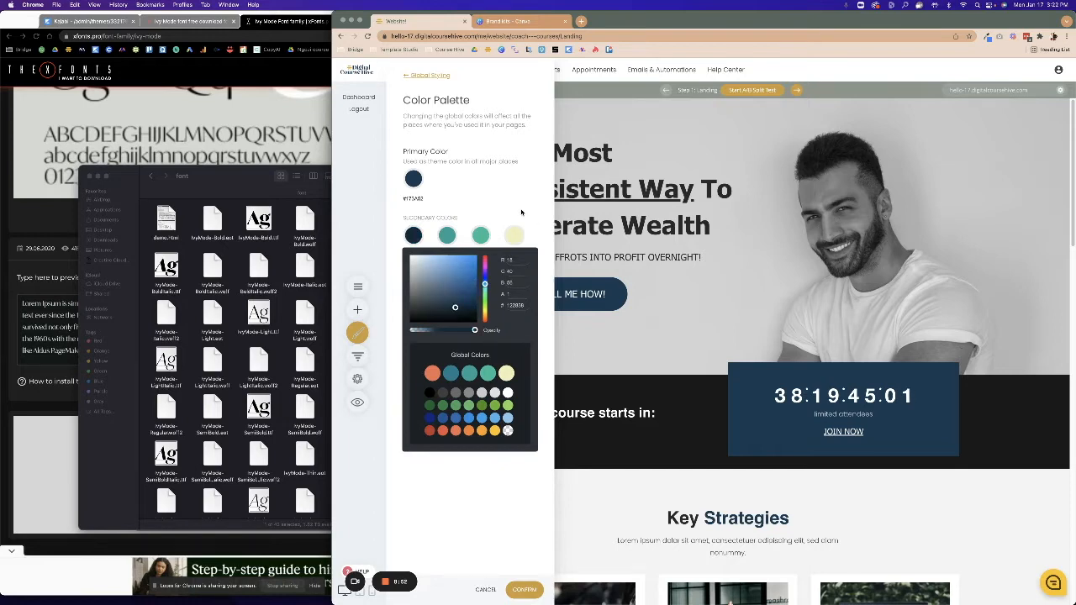
click(521, 211)
click(509, 21)
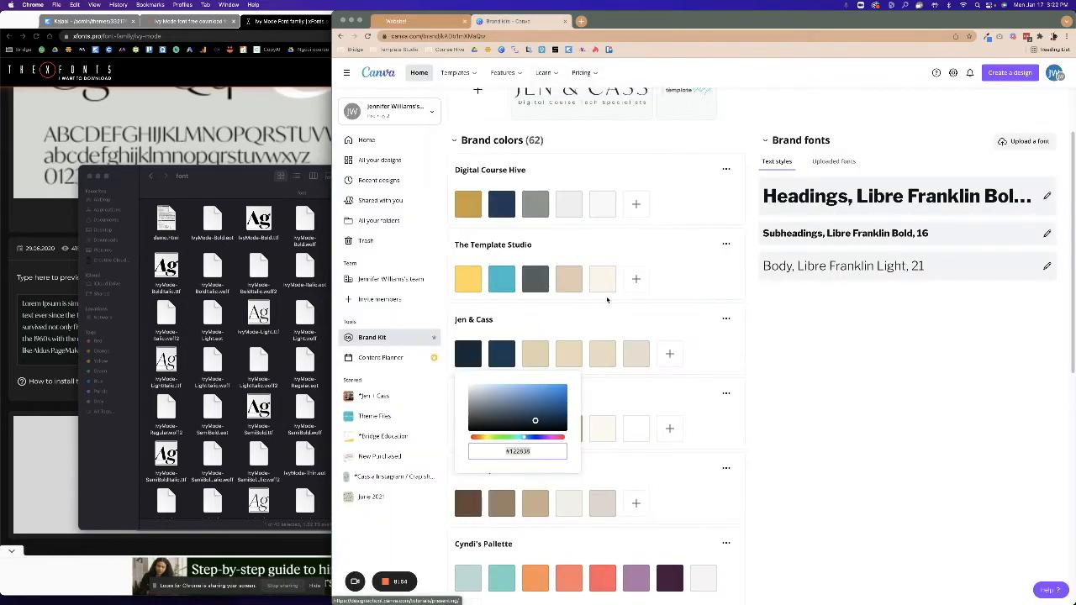
Copy the beige hex code from Jen & Cass and apply it to the second secondary colour.
click(642, 364)
right_click(687, 451)
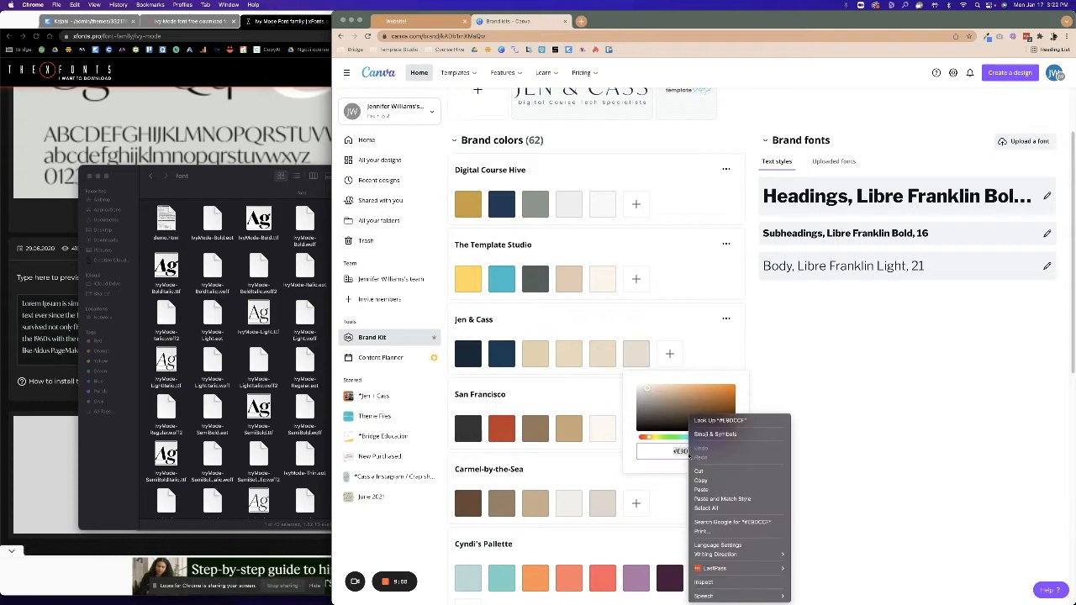
click(700, 480)
click(396, 20)
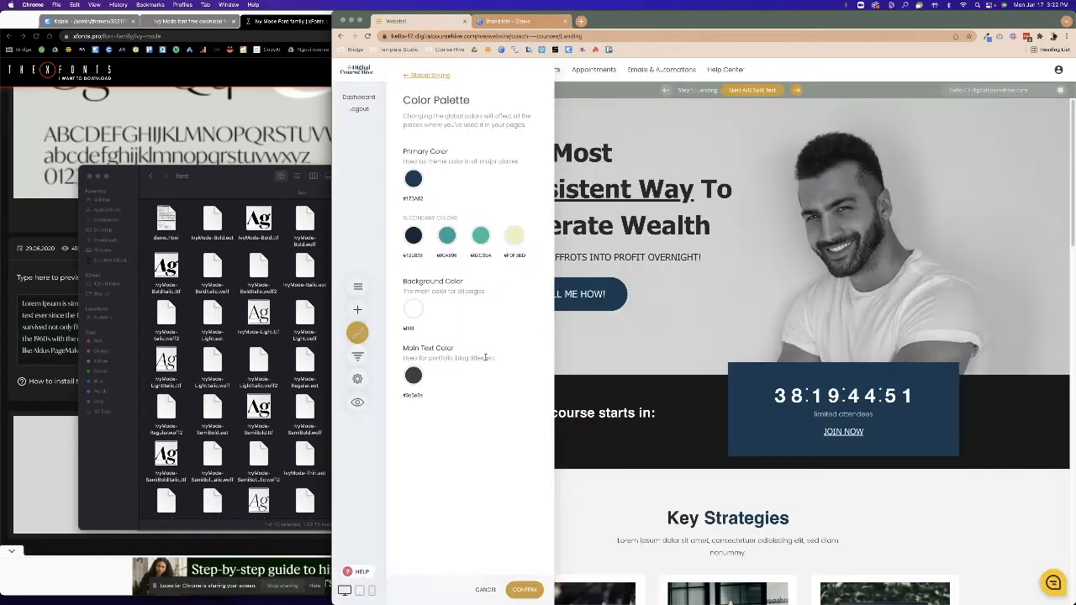
click(446, 237)
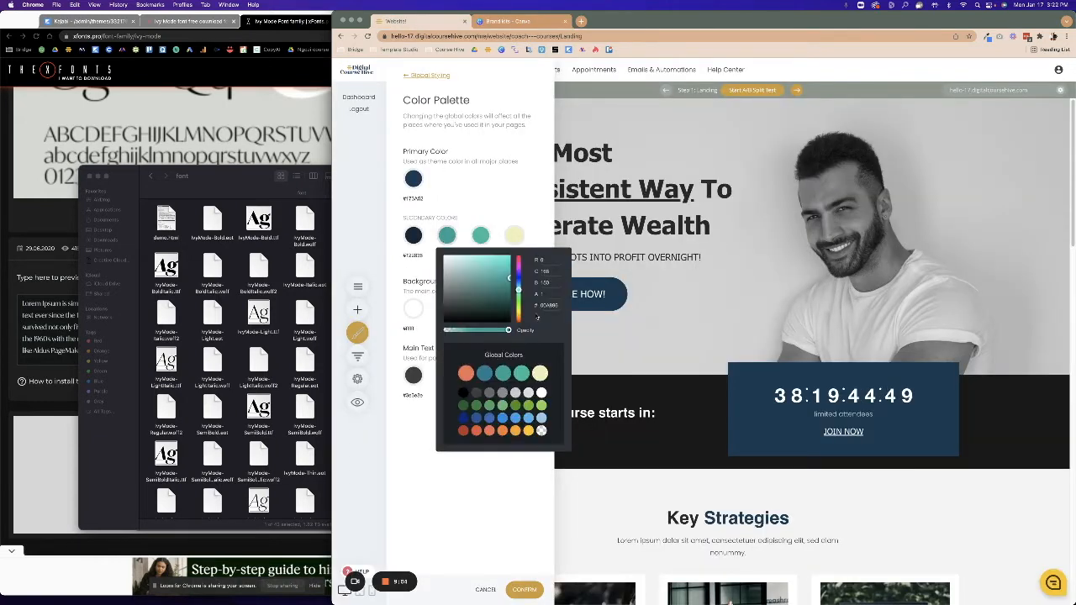
key(BackSpace)
key(super+v)
key(Return)
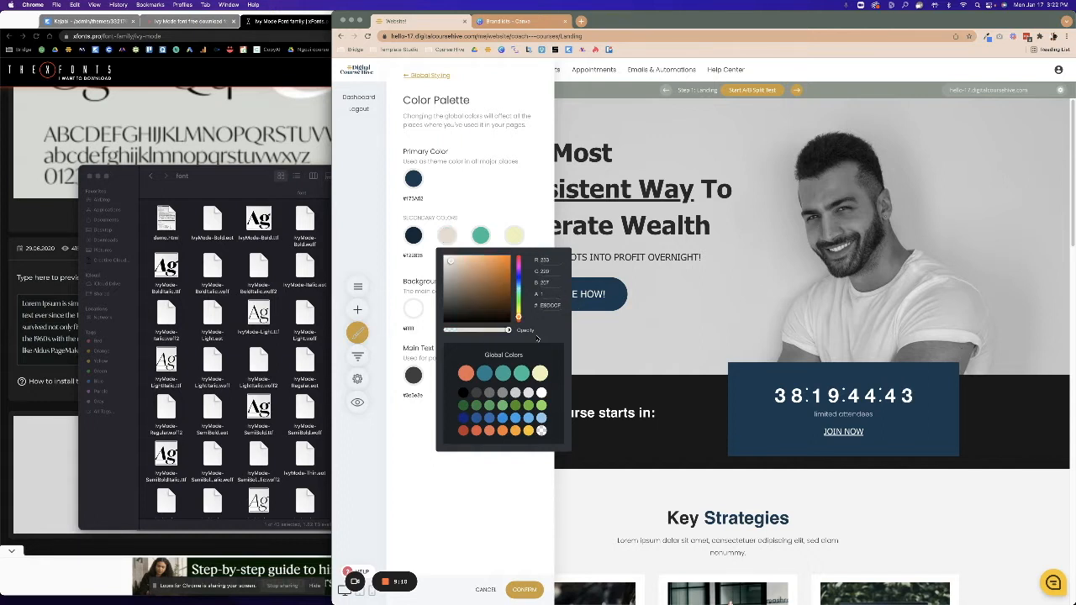
Copy cream #FCF3EA from Canva and apply it to the third secondary colour.
click(525, 21)
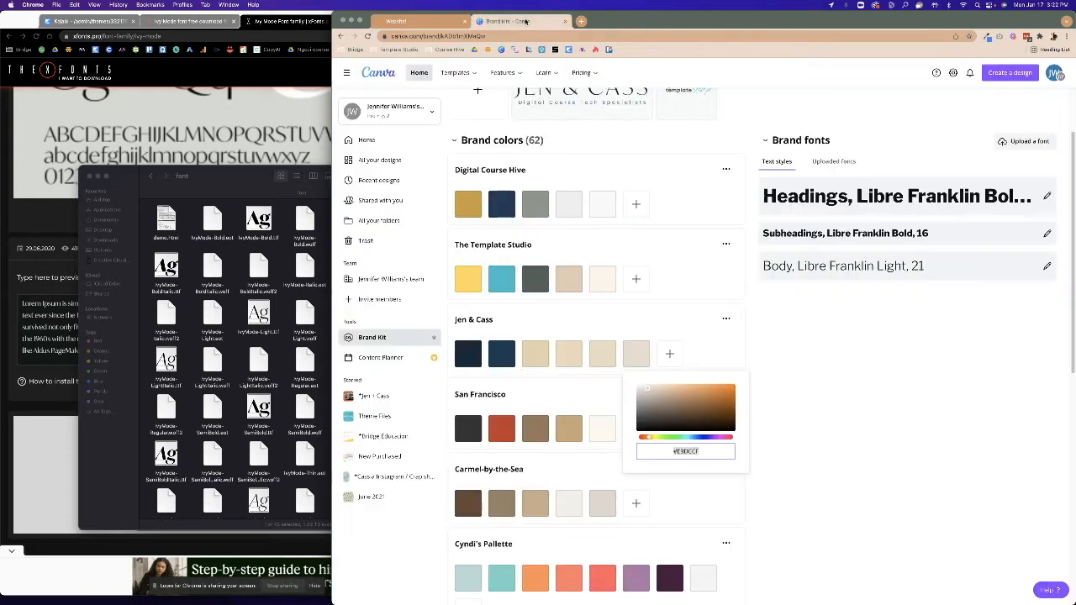
click(666, 302)
click(602, 278)
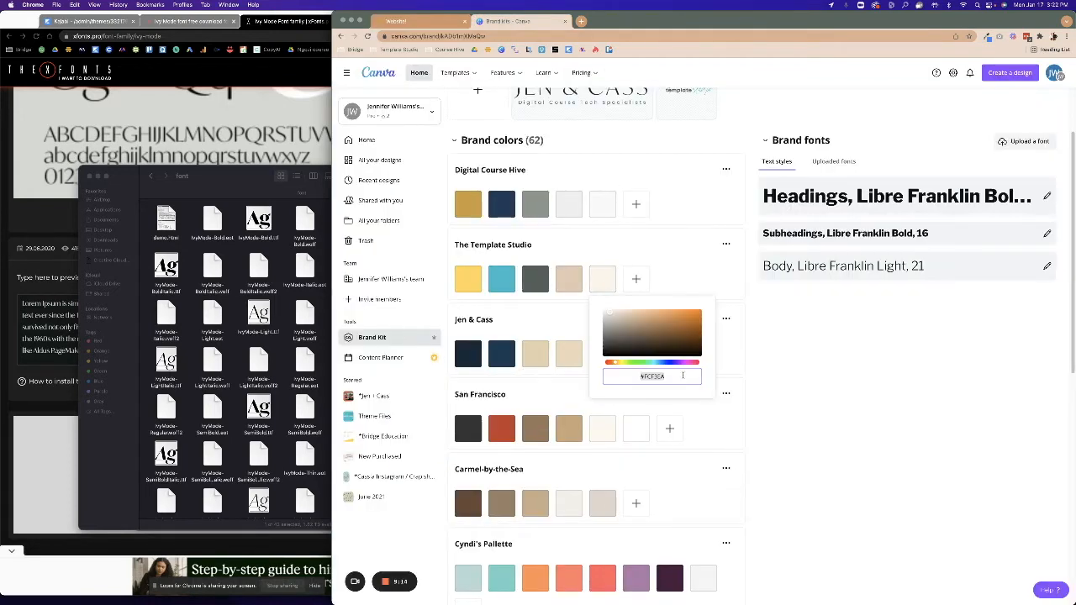
right_click(653, 380)
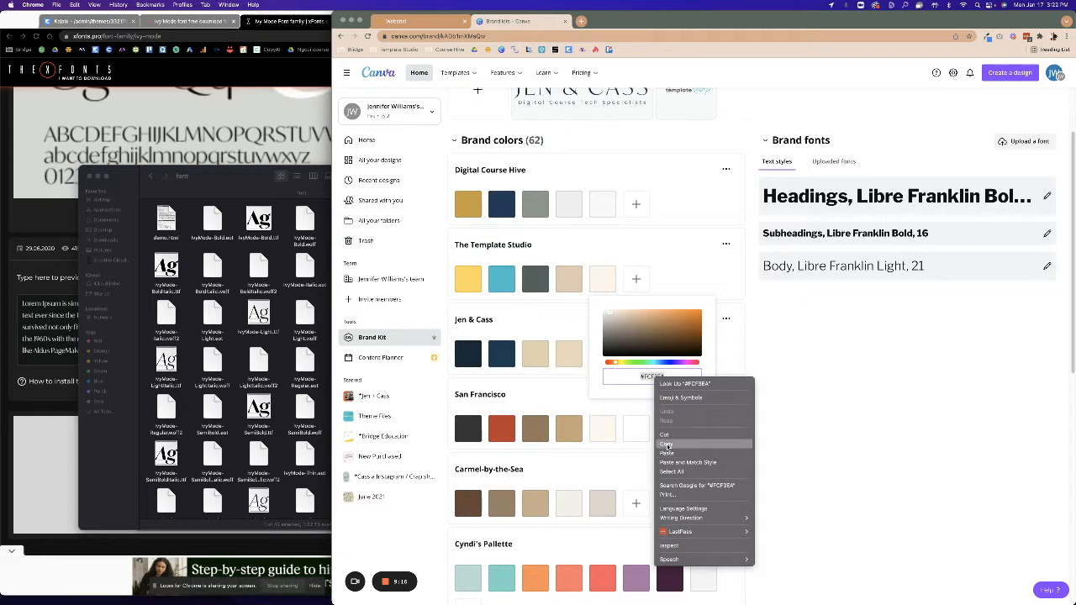
click(668, 451)
click(446, 22)
click(496, 182)
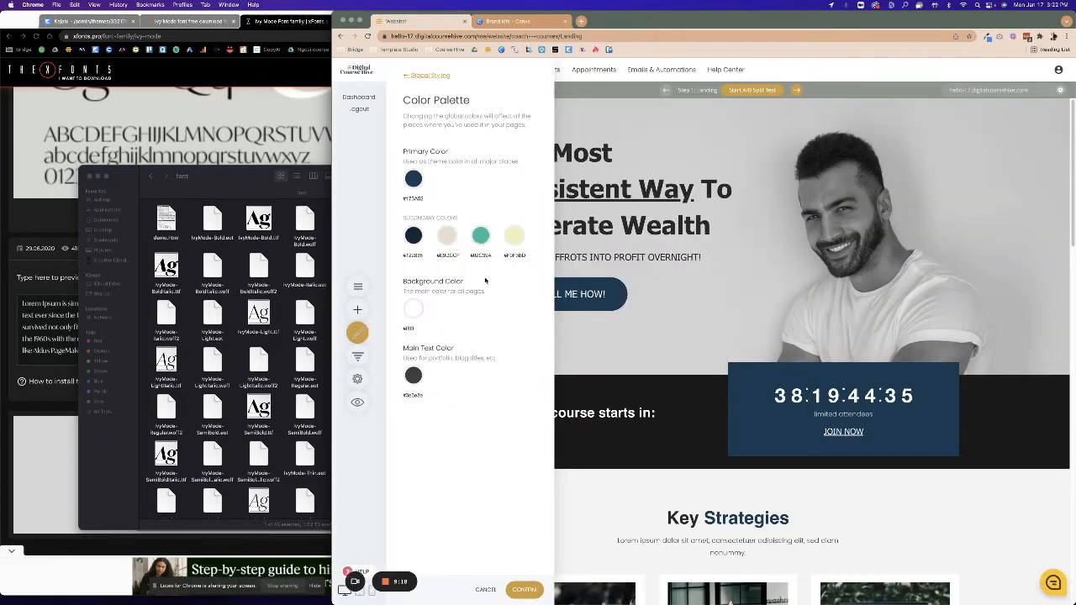
click(482, 235)
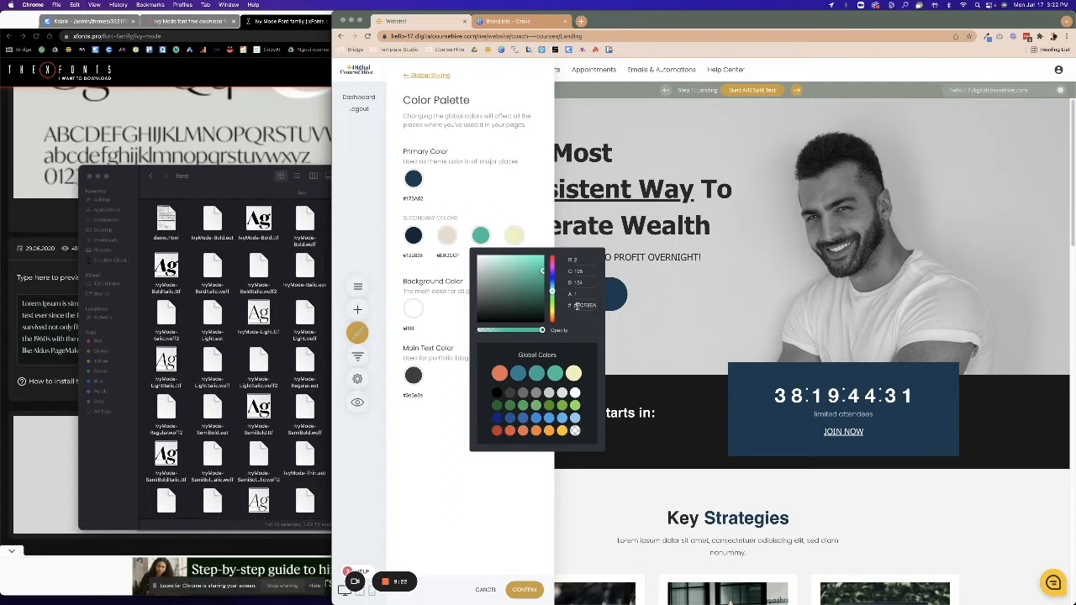
key(Return)
Set the fourth secondary colour to white and confirm the colour palette.
click(513, 235)
drag(566, 305, 451, 226)
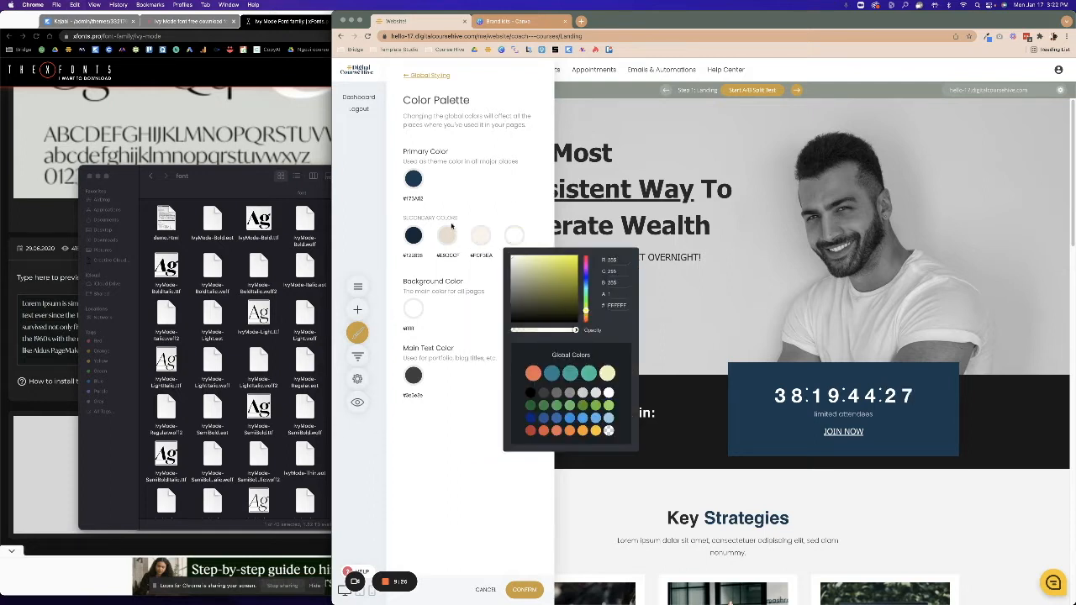
click(466, 434)
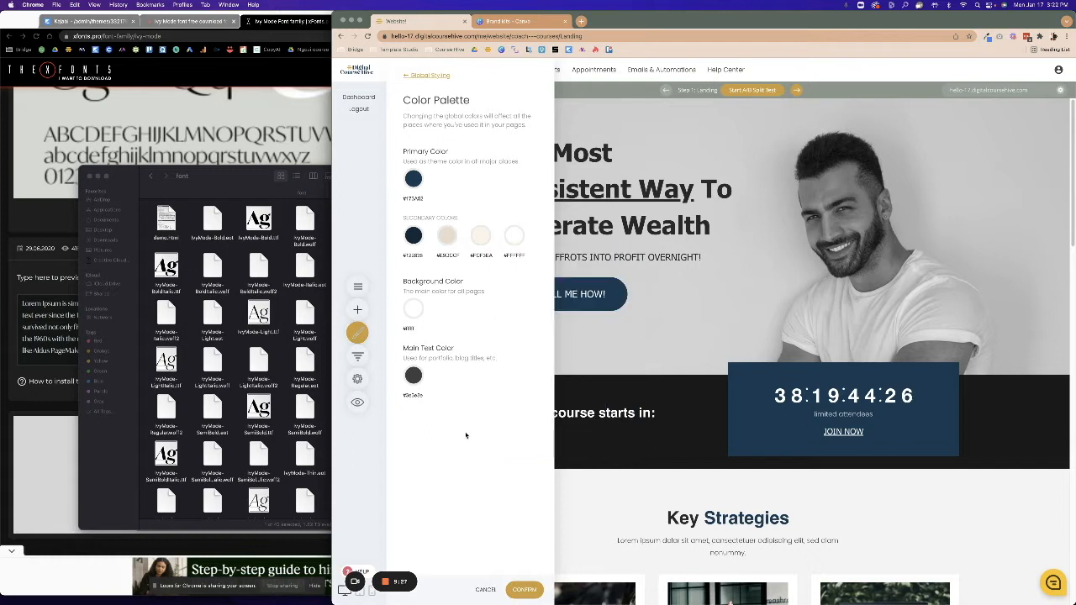
click(524, 590)
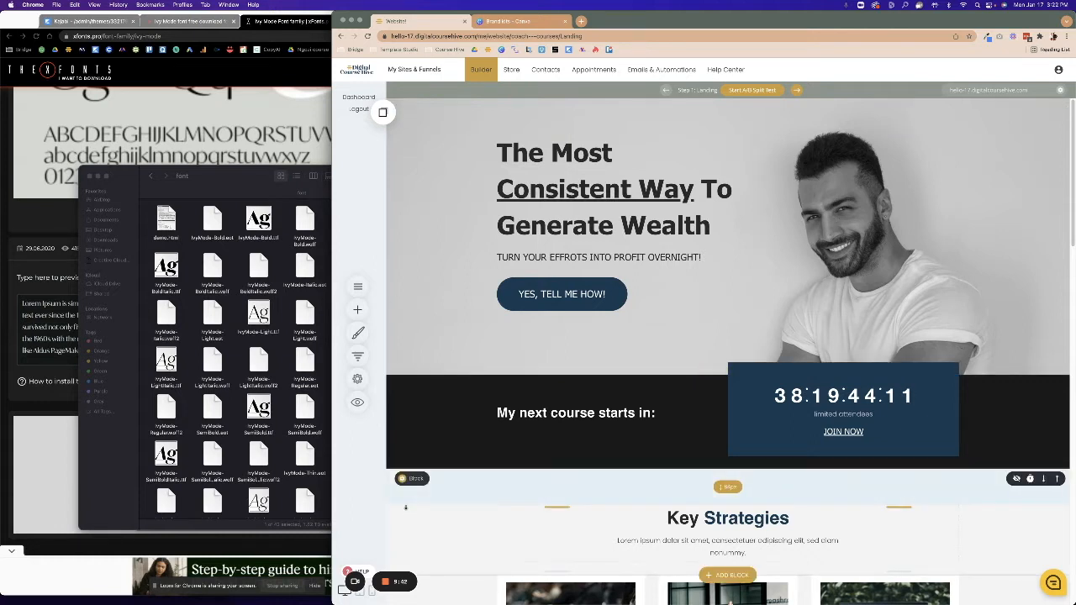
Switch to the Kajabi page editor and scroll the preview back up to the hero section.
click(88, 175)
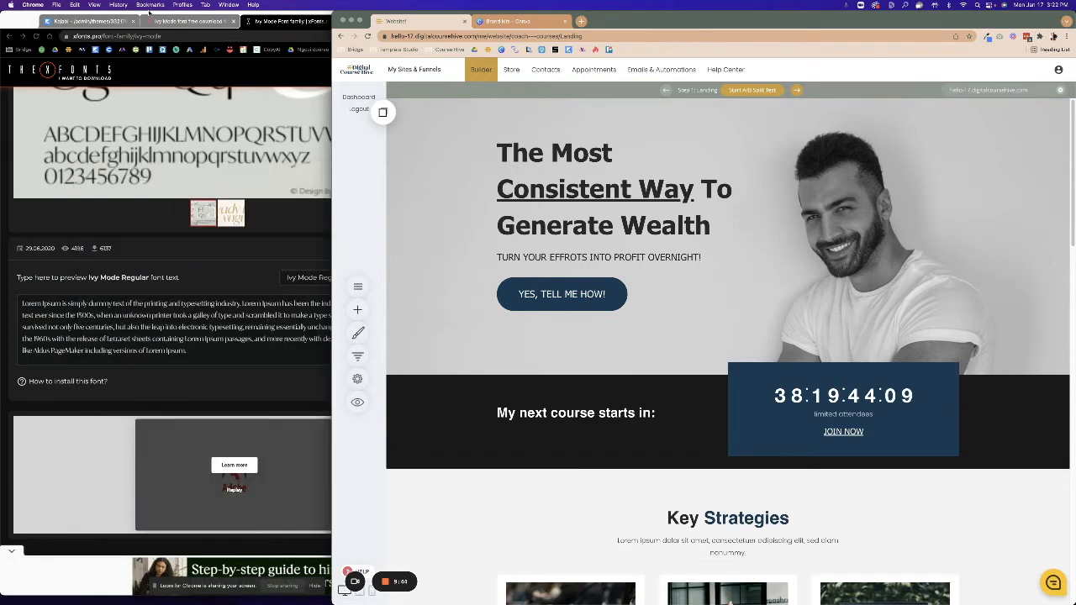
click(202, 20)
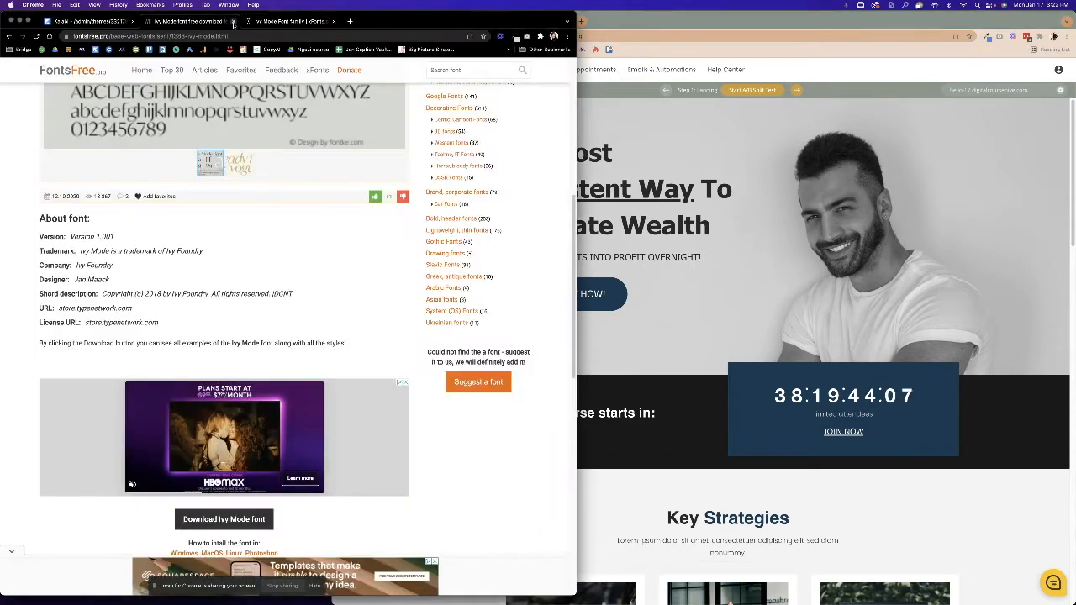
key(ctrl+Tab)
key(ctrl+Tab)
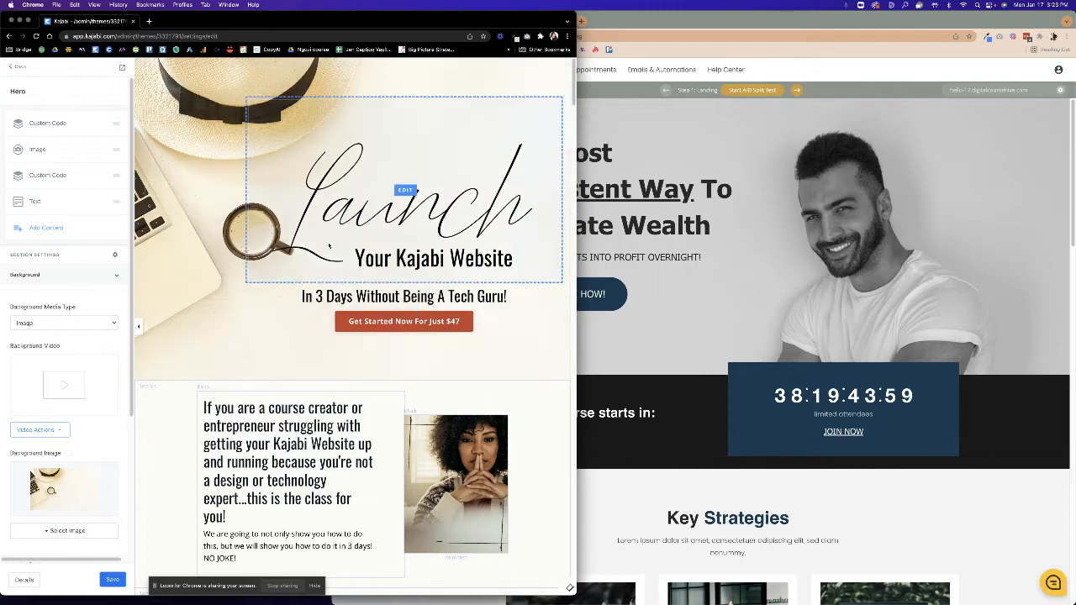
scroll(278, 336, down, 20)
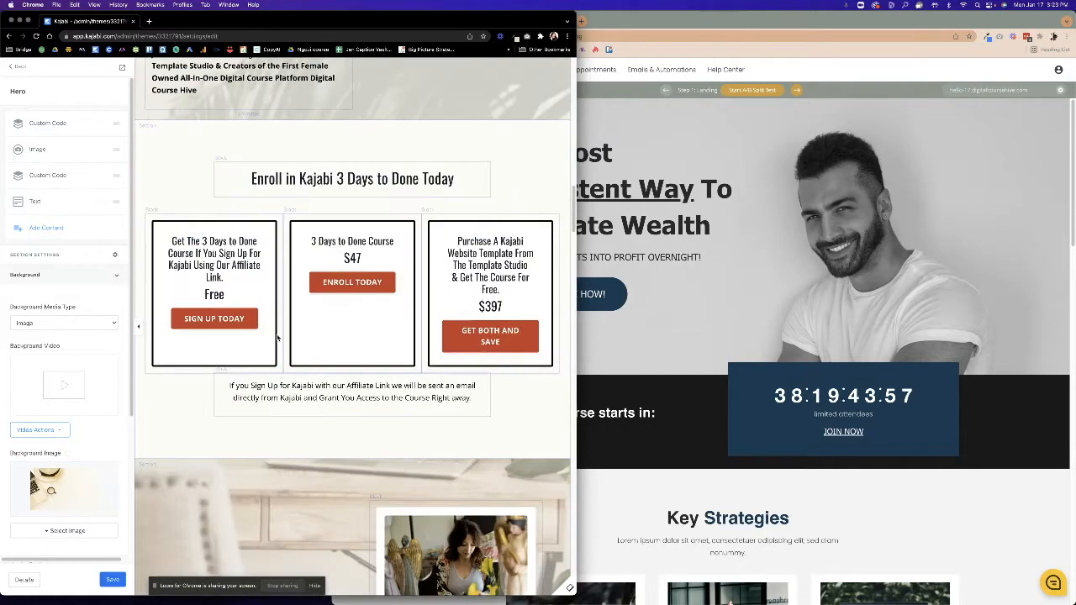
scroll(278, 339, down, 20)
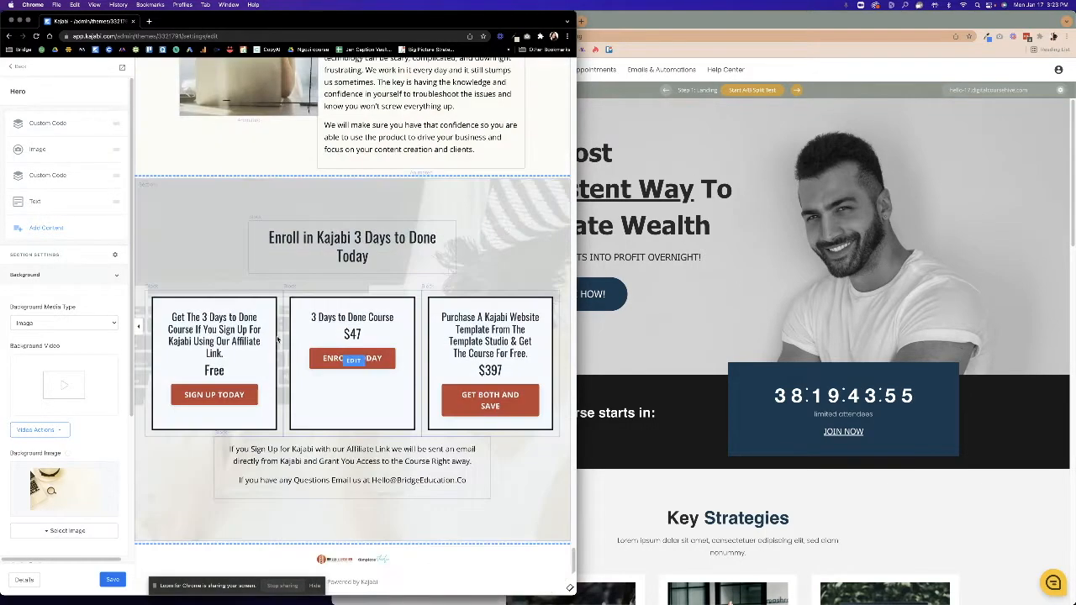
scroll(282, 343, up, 20)
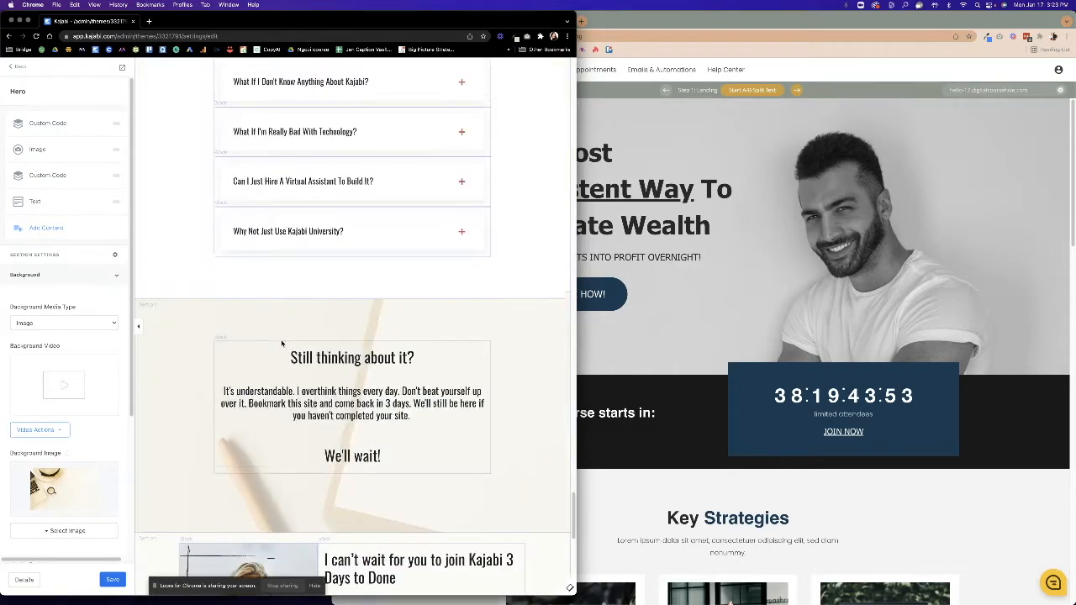
scroll(281, 343, up, 20)
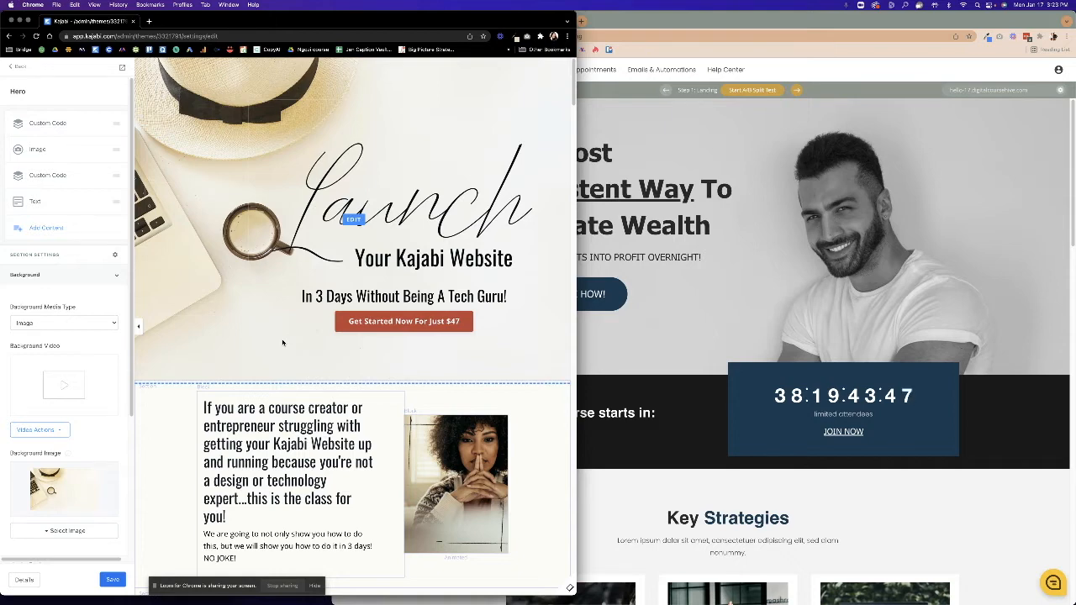
Place the builder beside the Kajabi page and retype the hero headline as 'Launch Your Kajabi Course'.
click(664, 323)
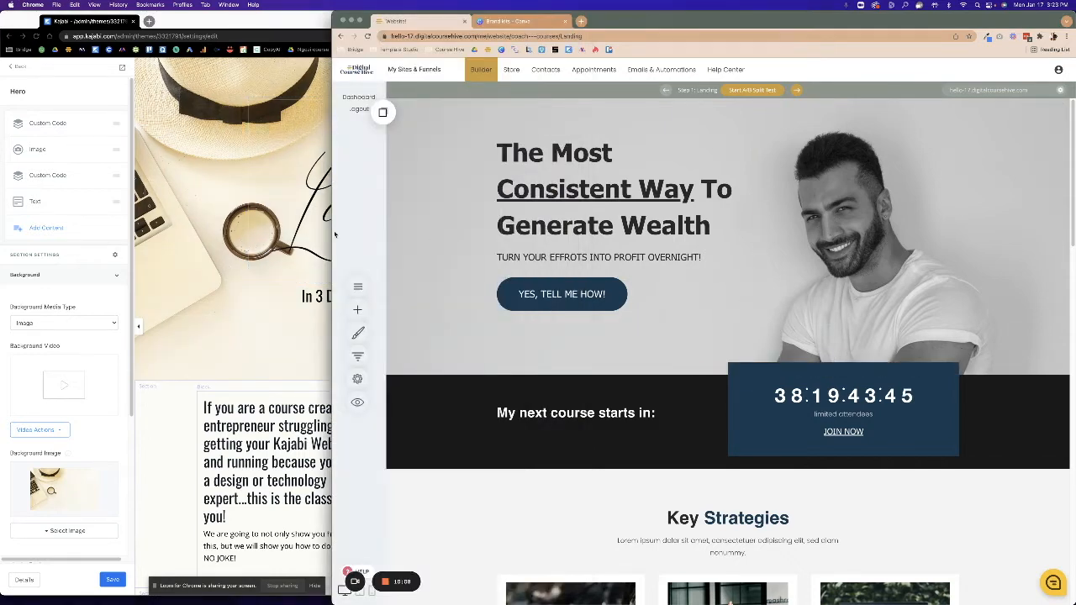
drag(333, 232, 445, 232)
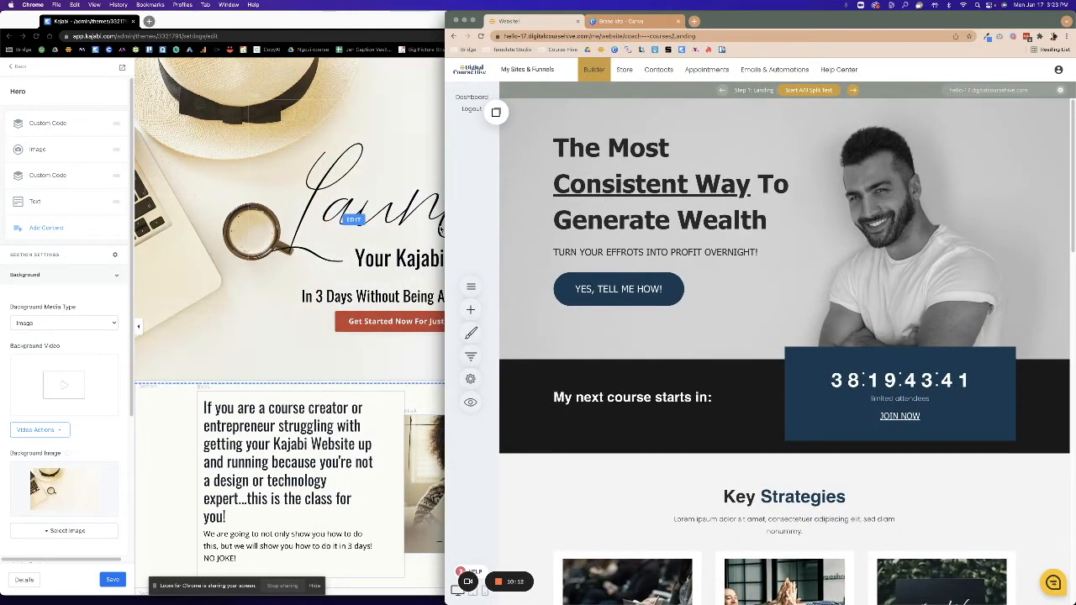
click(278, 328)
click(666, 317)
click(556, 145)
drag(555, 145, 781, 221)
text(L)
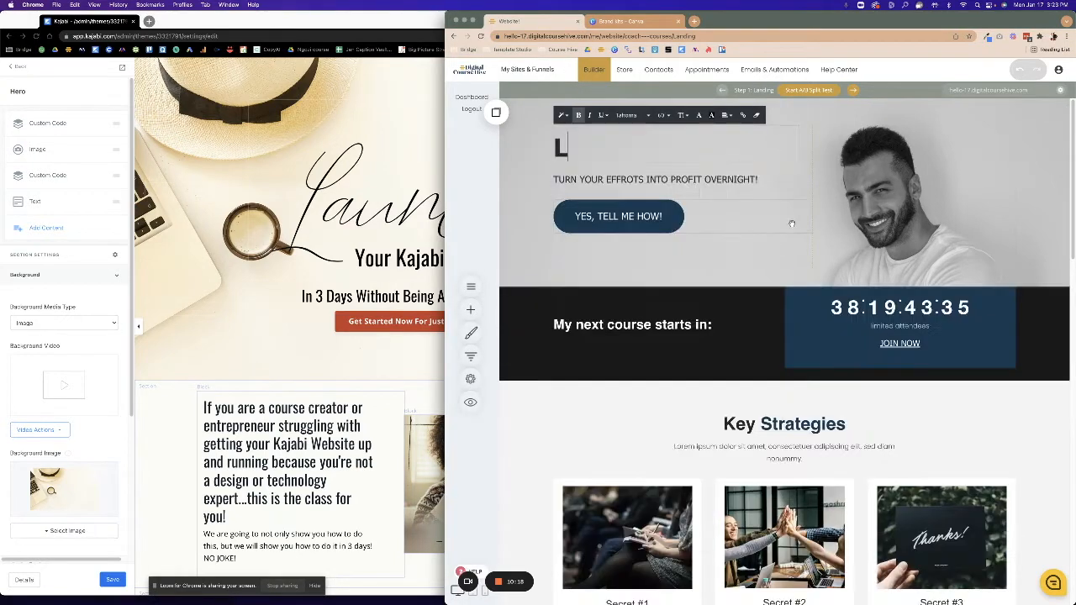
text(aunch Your Kajabi Course)
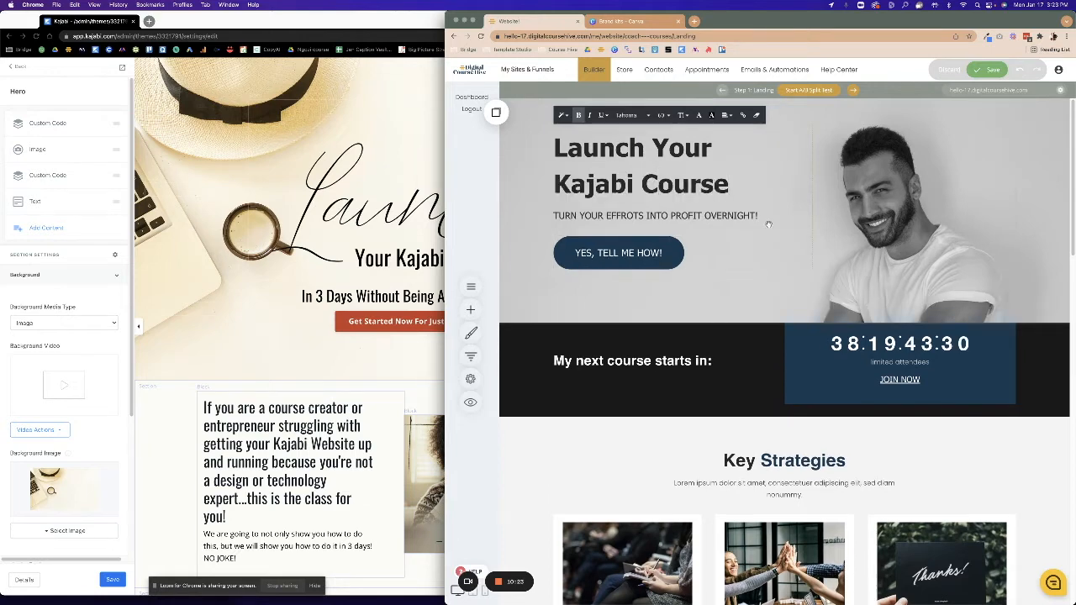
Replace 'Course' with 'Website' in the headline and select the word 'Launch' for restyling.
click(425, 210)
click(795, 183)
click(644, 183)
drag(644, 183, 725, 187)
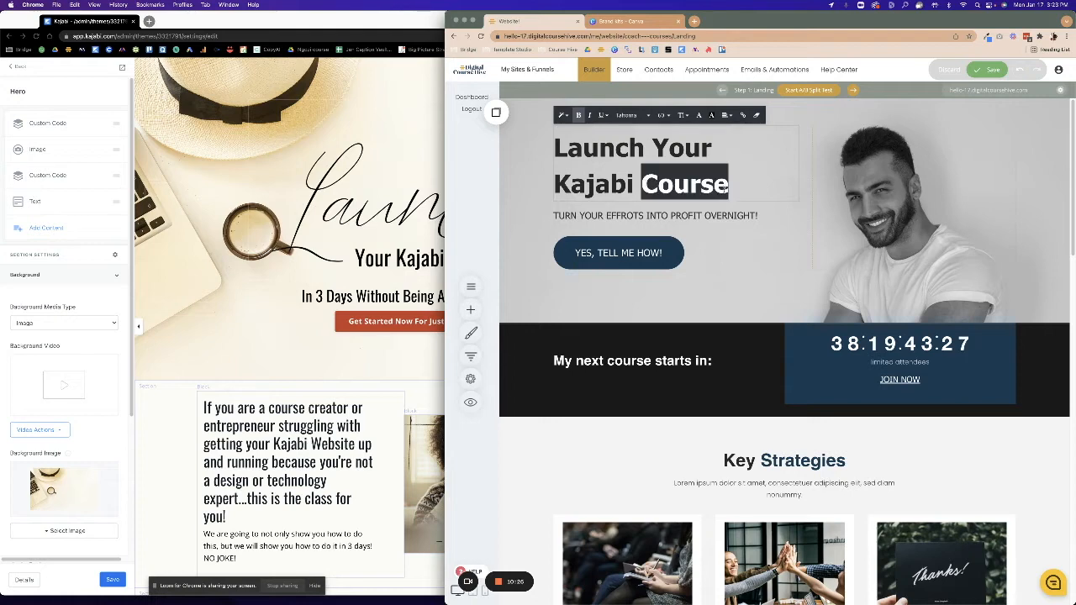
text(Website)
click(630, 150)
double_click(630, 149)
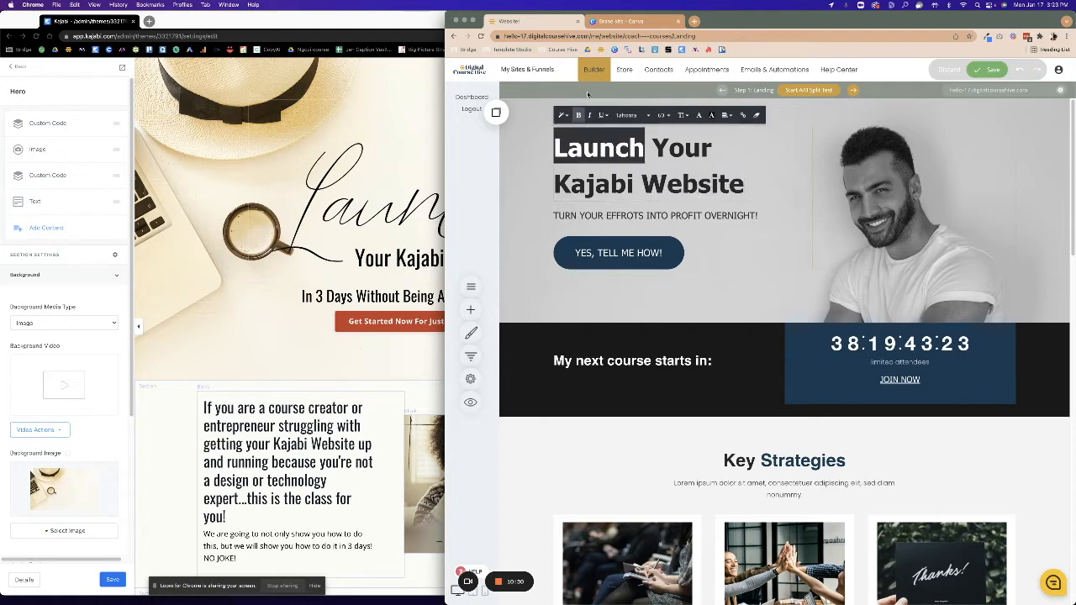
click(627, 115)
Set 'Launch' in the Amalfi Coast script font and remove bold from the headline.
click(635, 129)
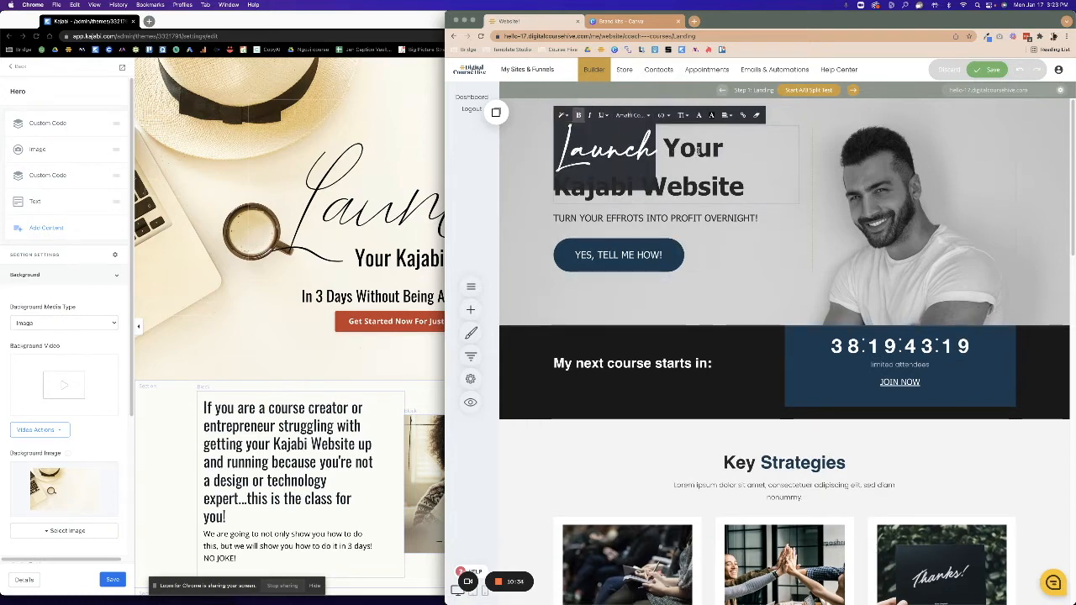
click(696, 149)
drag(761, 193, 558, 145)
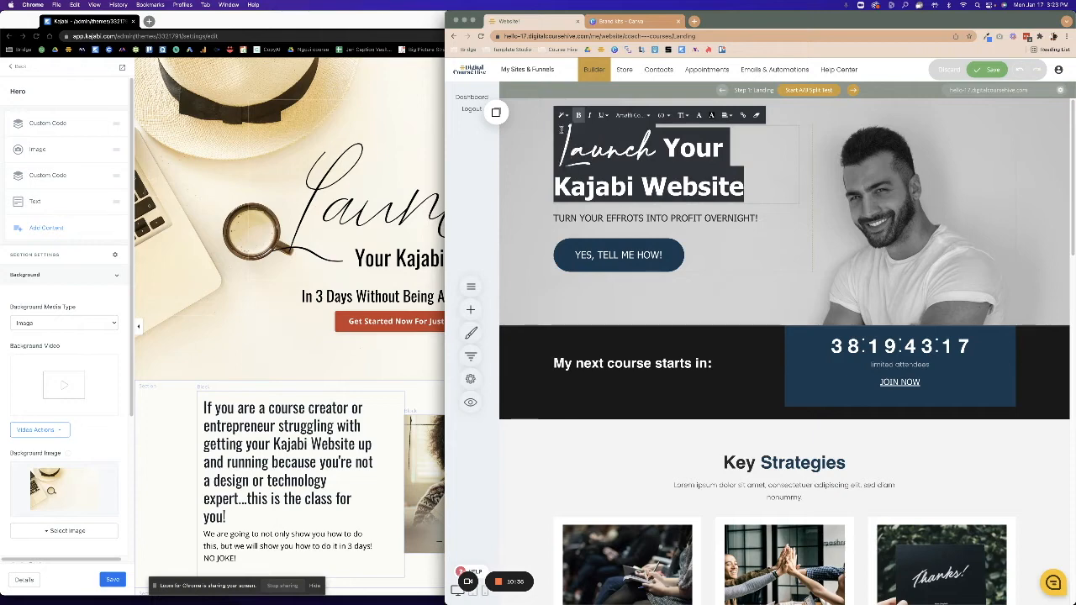
click(578, 115)
Enlarge the whole headline to font size 72.
click(662, 166)
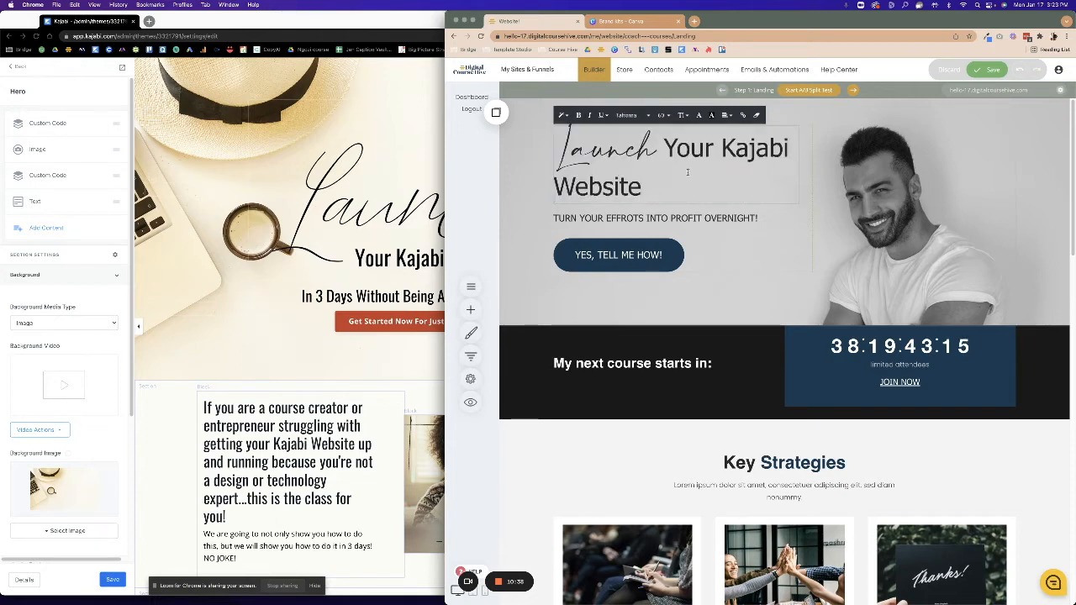
drag(655, 179, 561, 140)
drag(655, 179, 557, 140)
click(663, 115)
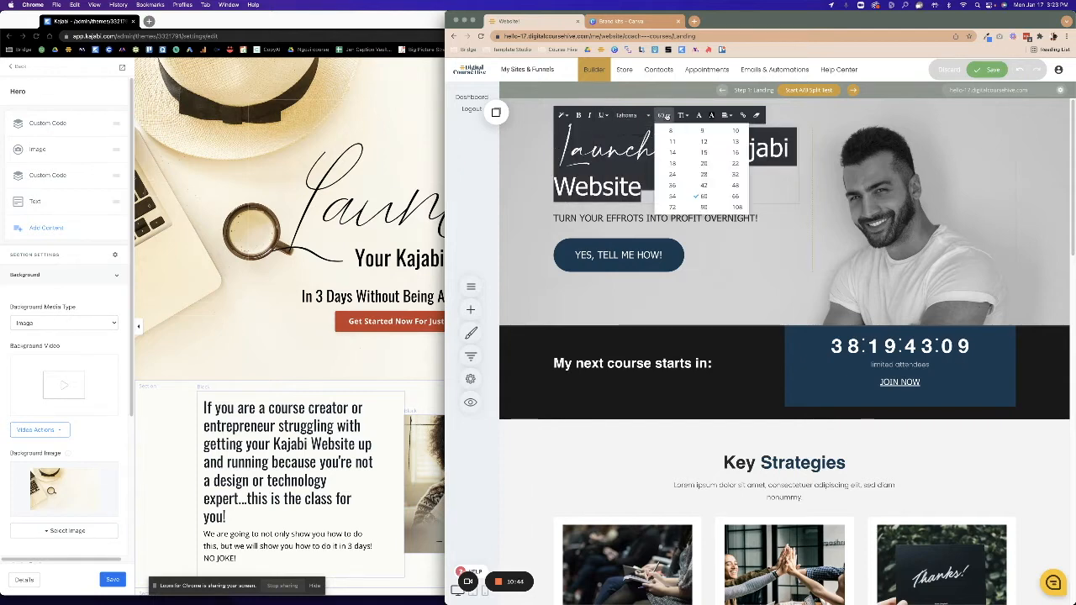
click(736, 198)
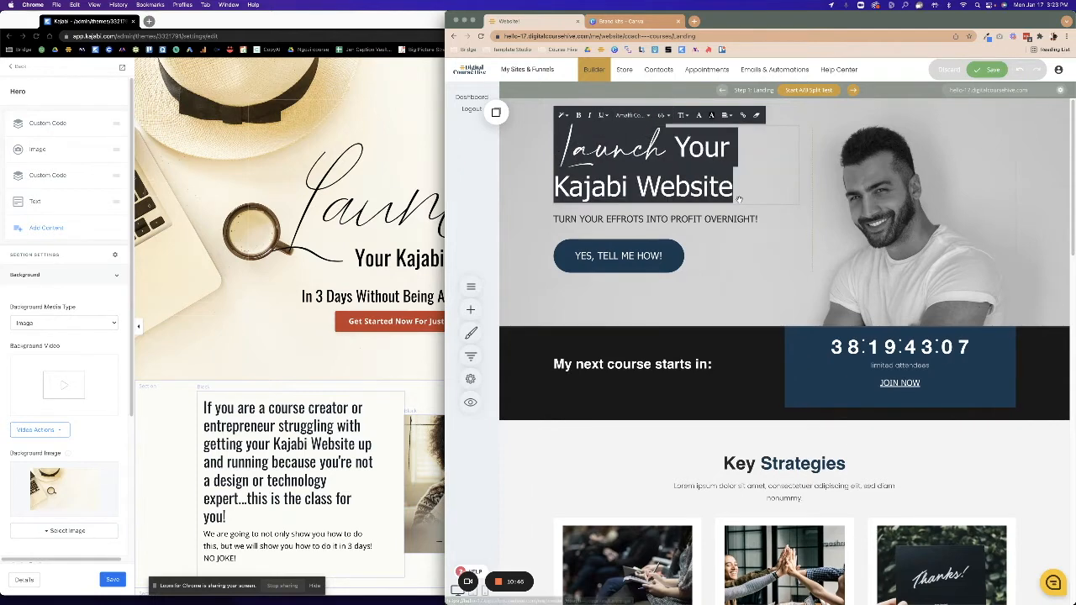
click(663, 115)
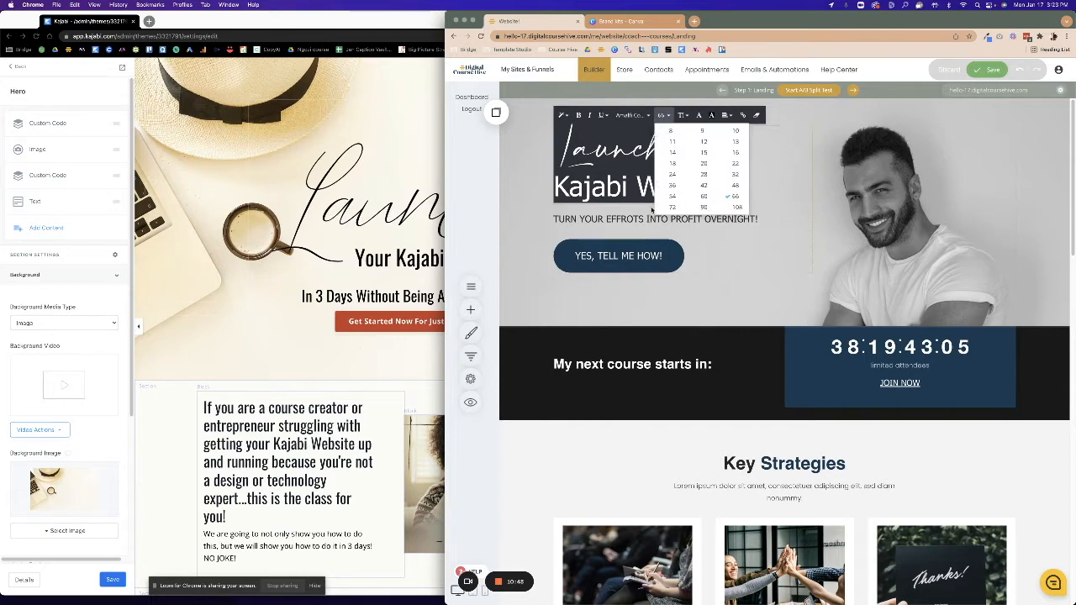
click(672, 209)
click(803, 267)
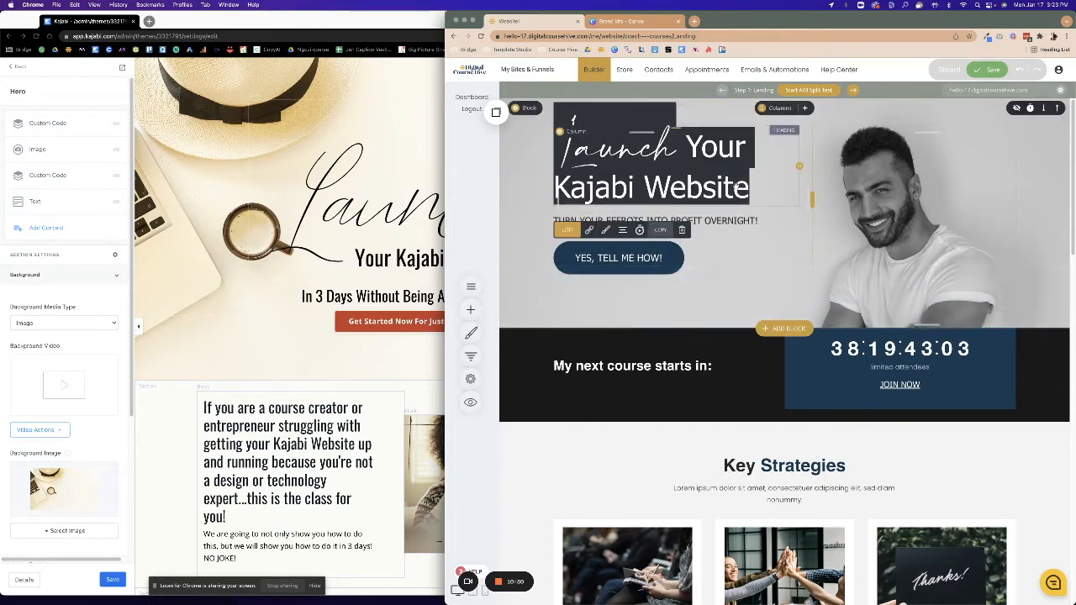
Set 'Your Kajabi Website' in the Ivy Mode font.
click(714, 160)
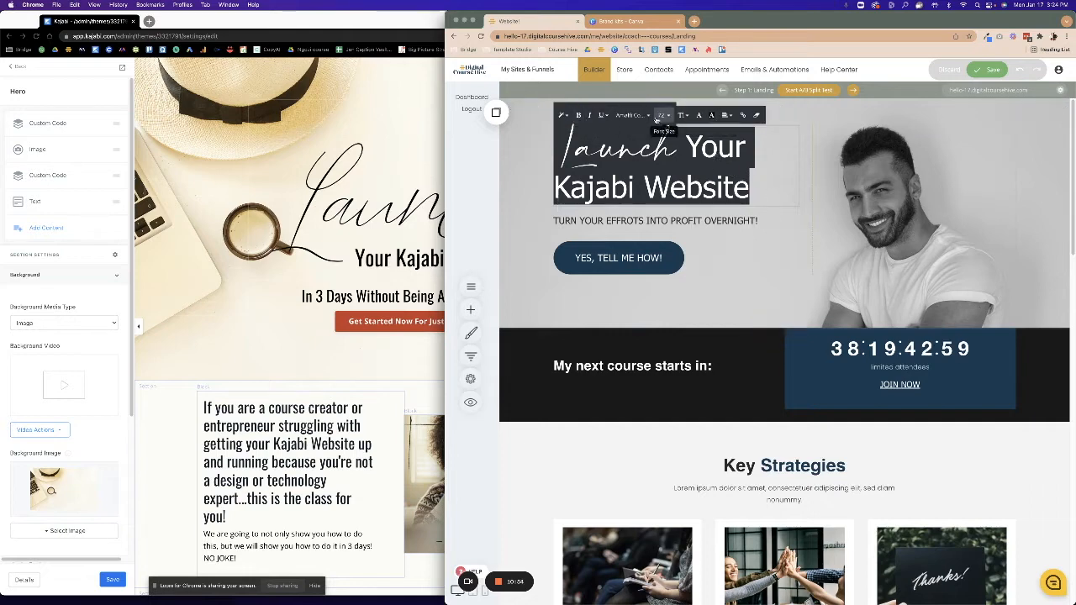
double_click(697, 182)
drag(686, 151, 751, 189)
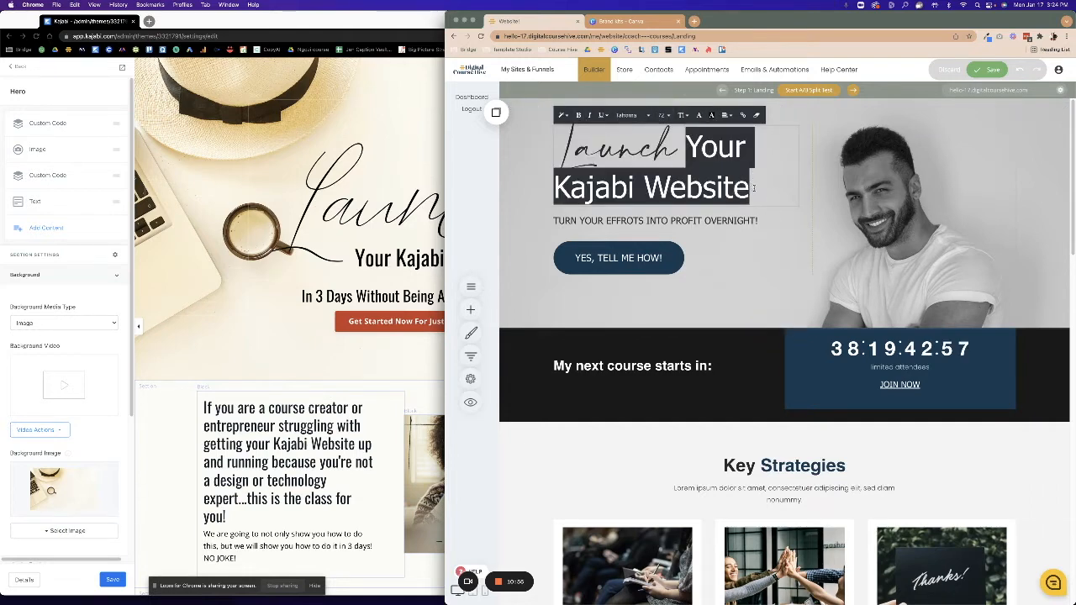
click(661, 118)
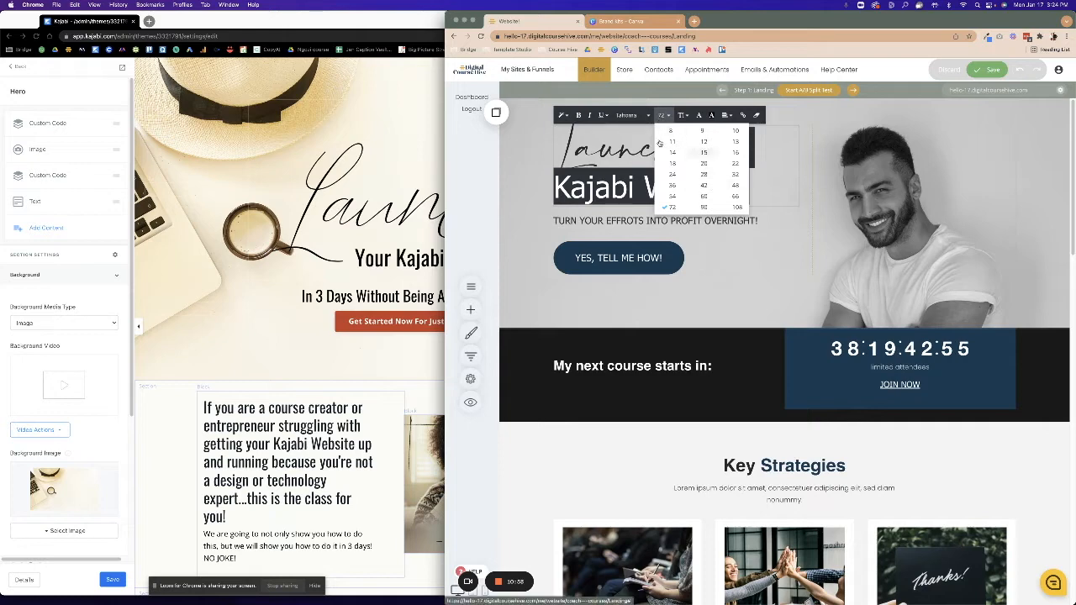
click(632, 118)
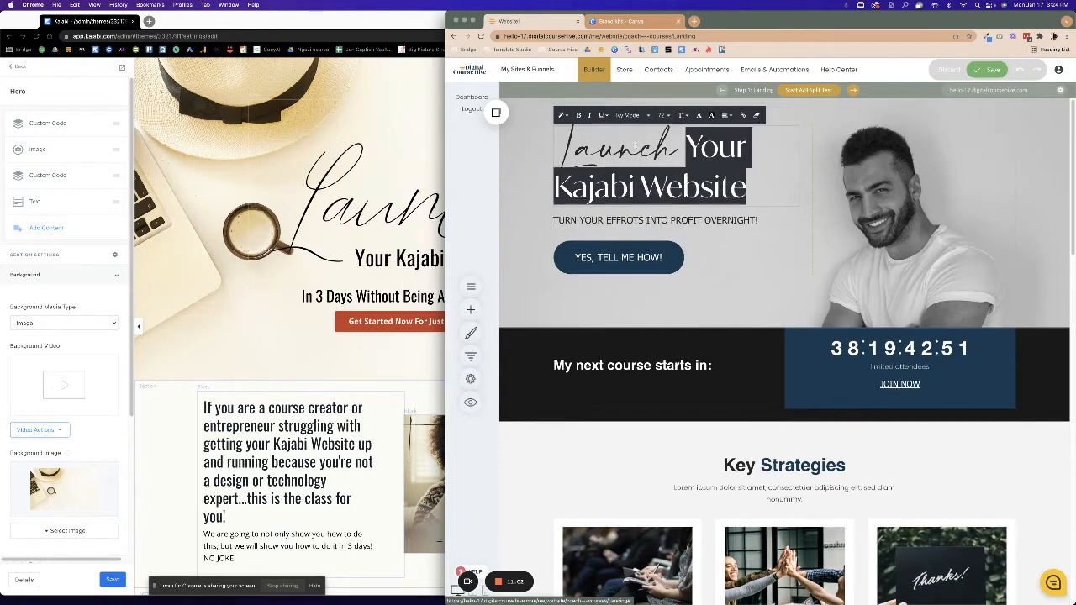
click(637, 142)
click(527, 207)
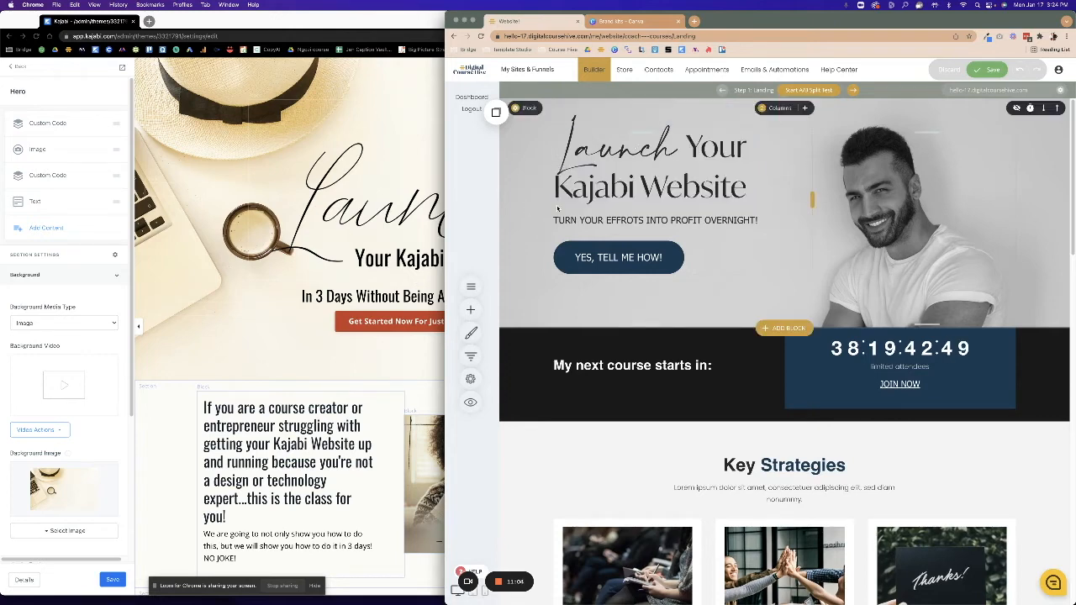
Split the hero columns 51% / 49% and save the landing page.
drag(807, 182, 852, 198)
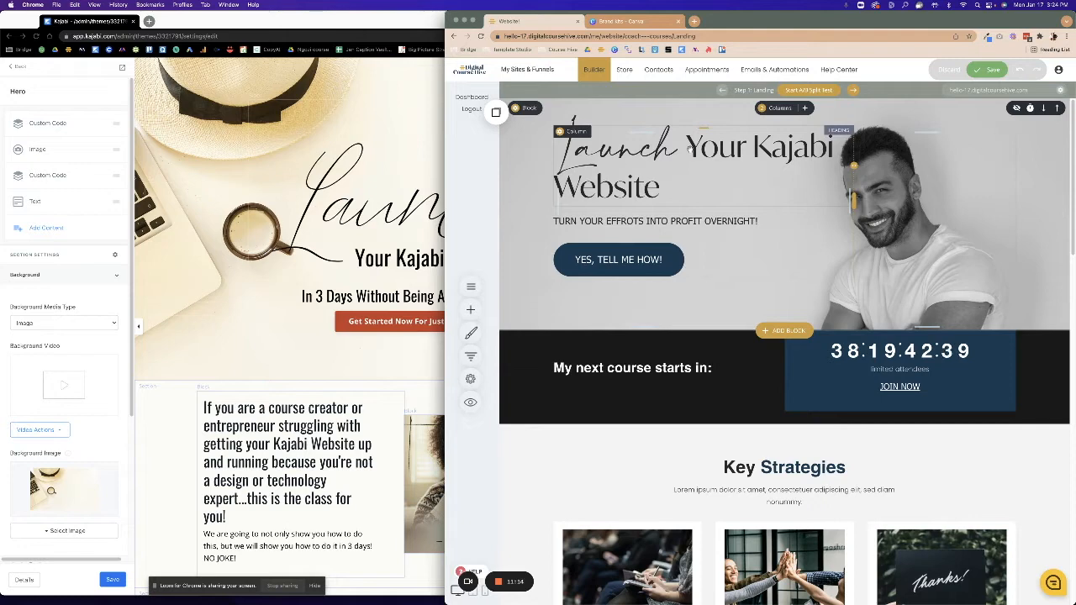
drag(853, 166, 789, 170)
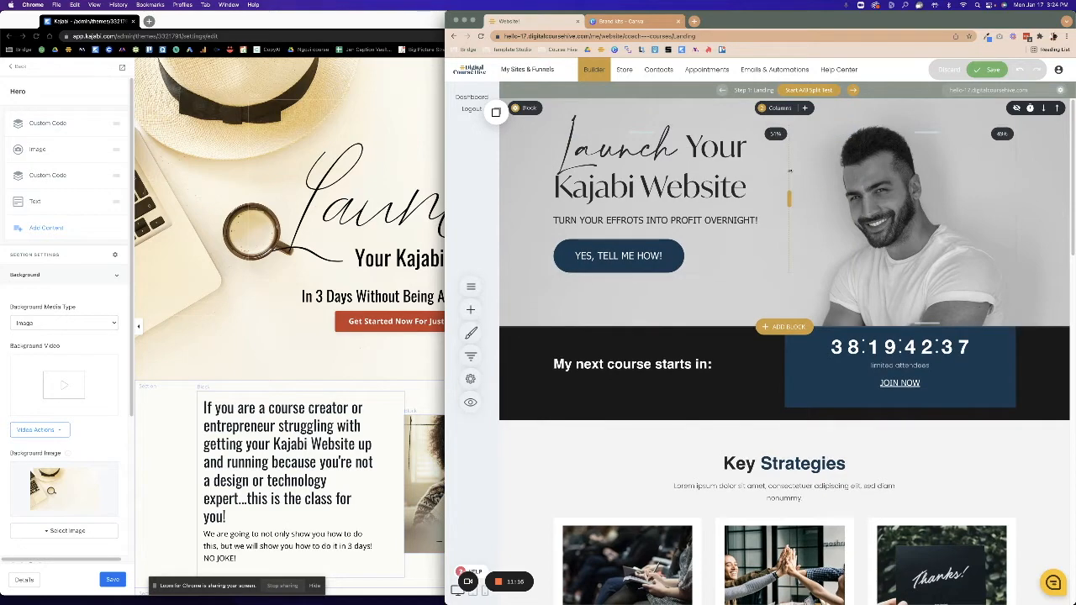
click(986, 71)
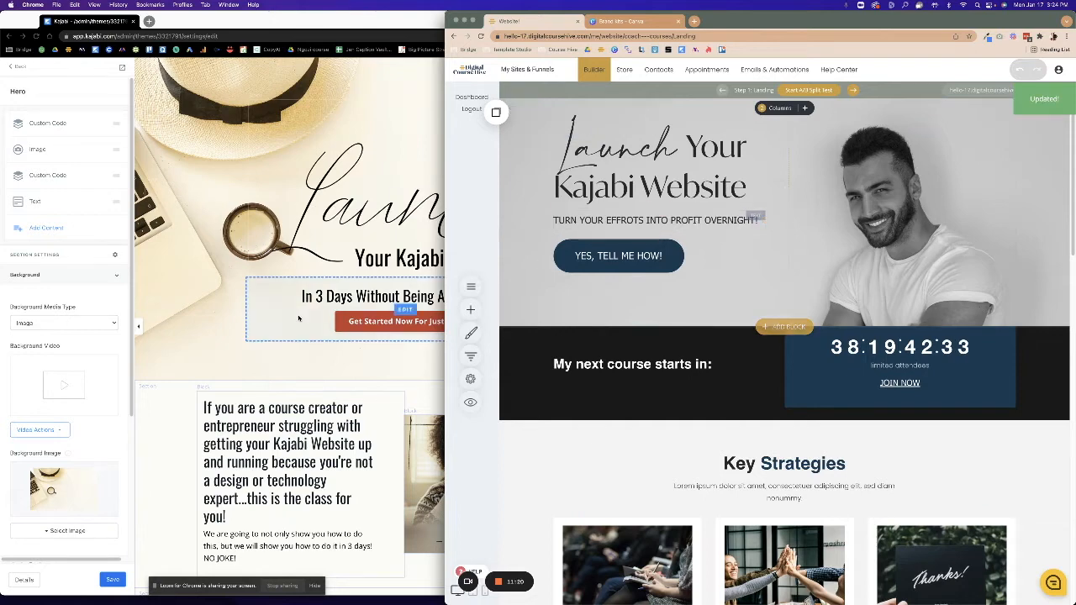
click(389, 299)
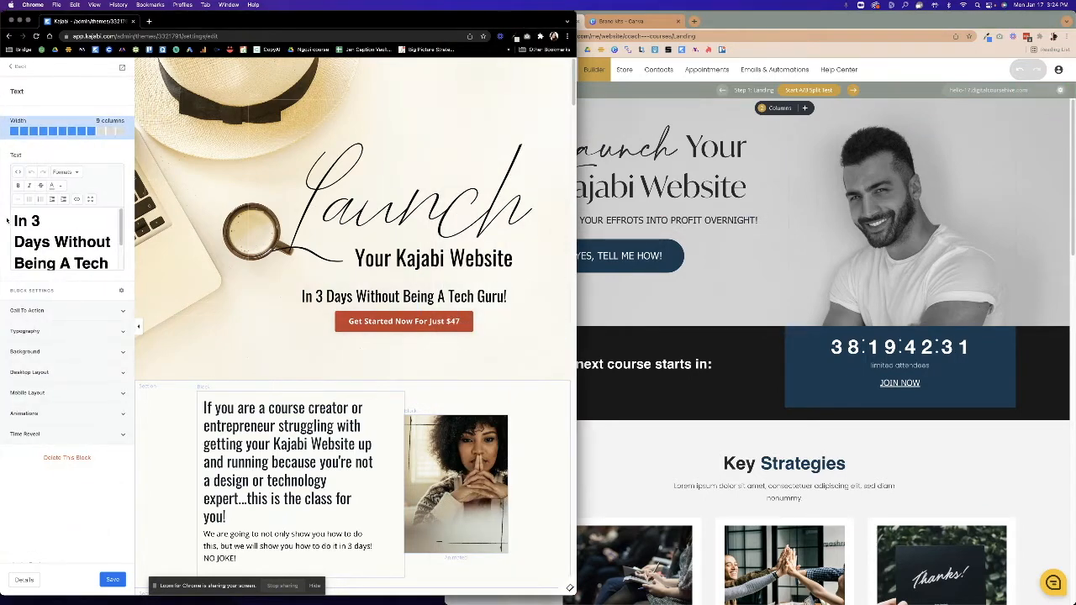
Paste 'In 3 Days Without Being A Tech Guru!' from the Kajabi page over the old subheadline.
drag(6, 220, 113, 284)
key(super+c)
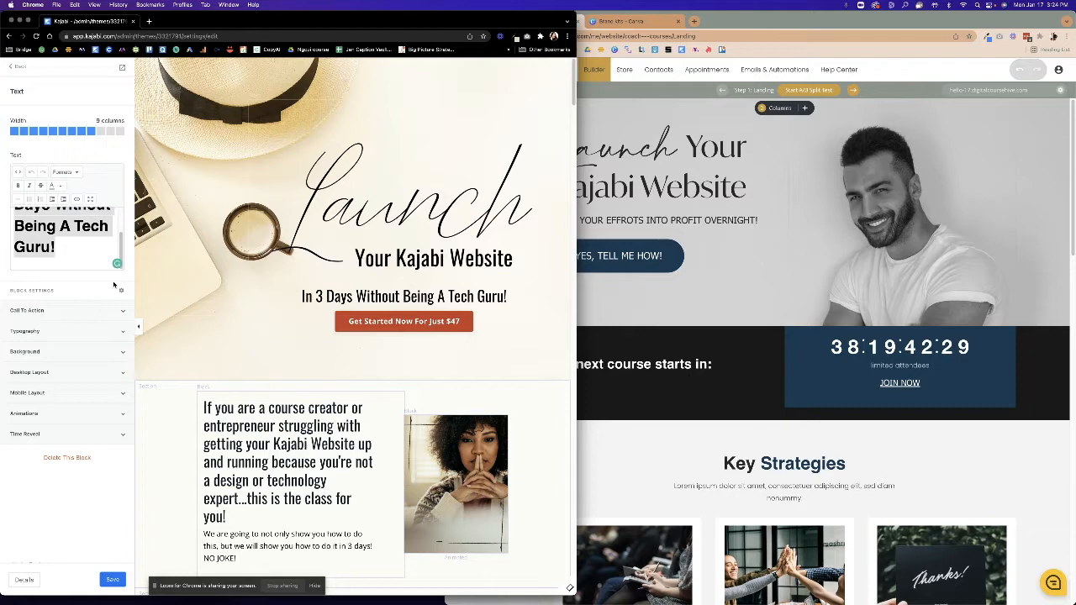
click(725, 221)
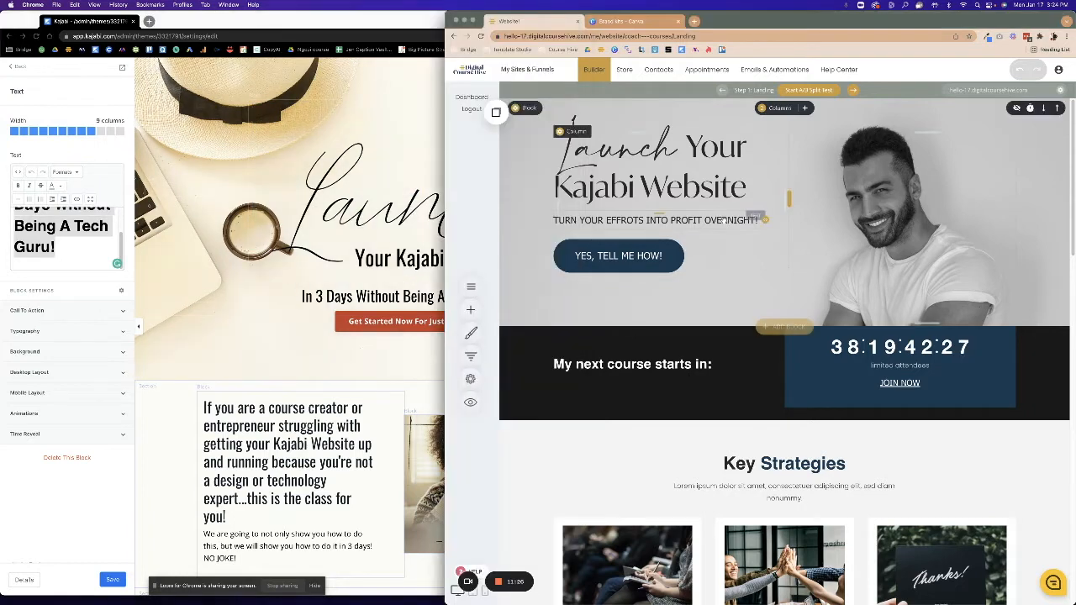
click(724, 220)
drag(553, 221, 815, 228)
key(super+v)
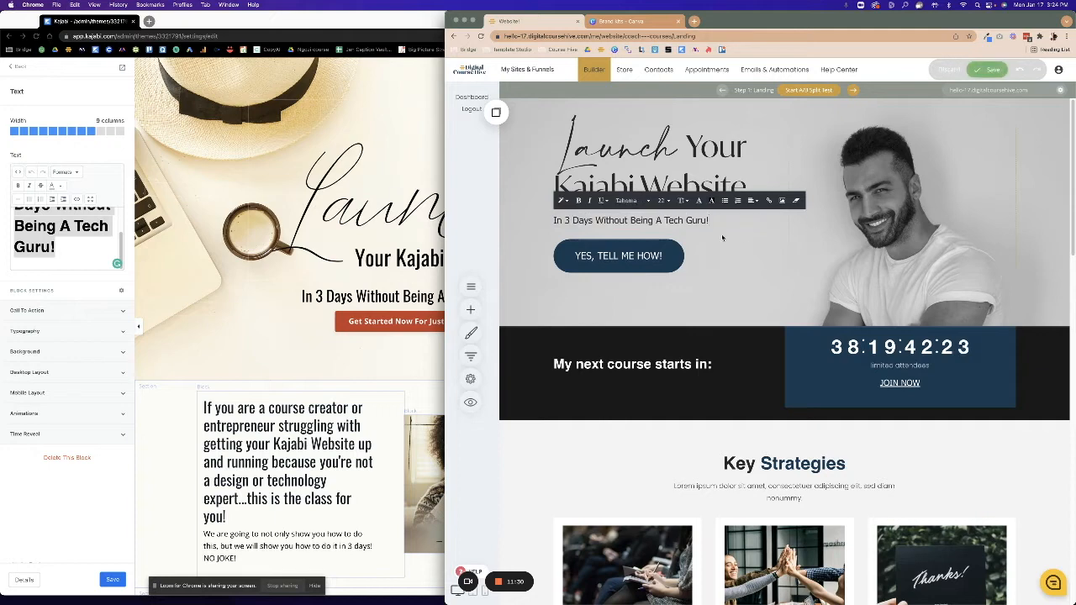
Relabel the hero button to 'Get Started Now For Just $47' in its settings.
click(385, 331)
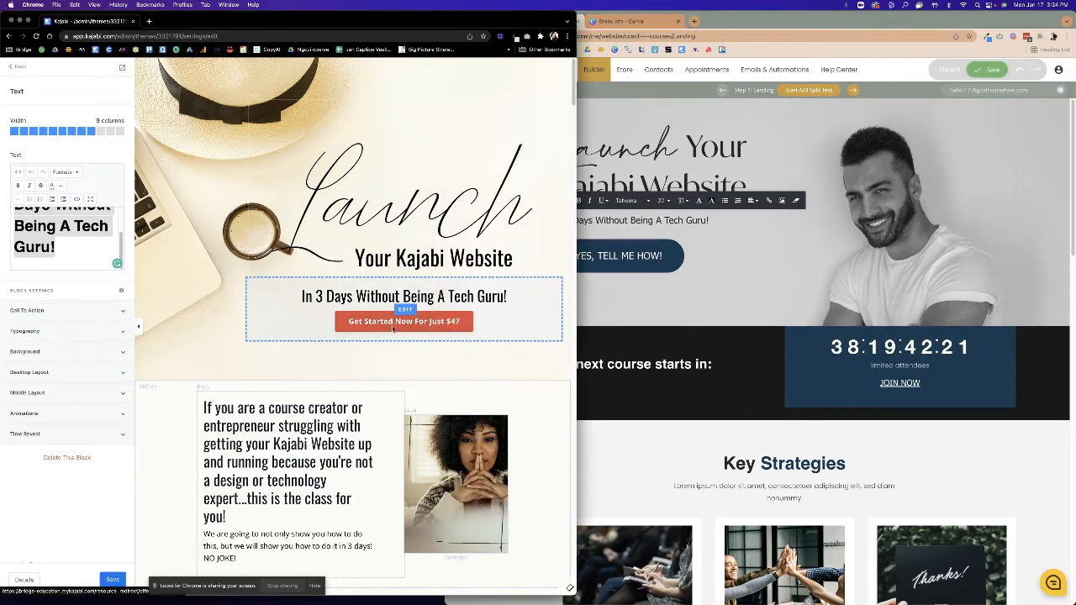
click(618, 257)
drag(447, 262, 538, 263)
drag(965, 255, 850, 255)
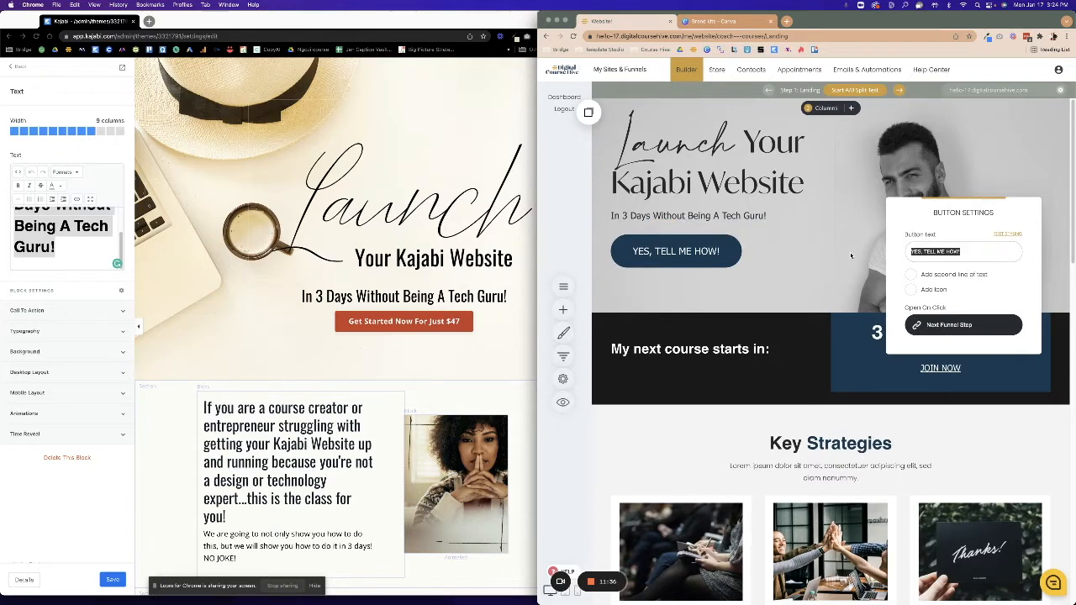
text(Get Started Now For Just $47)
click(772, 276)
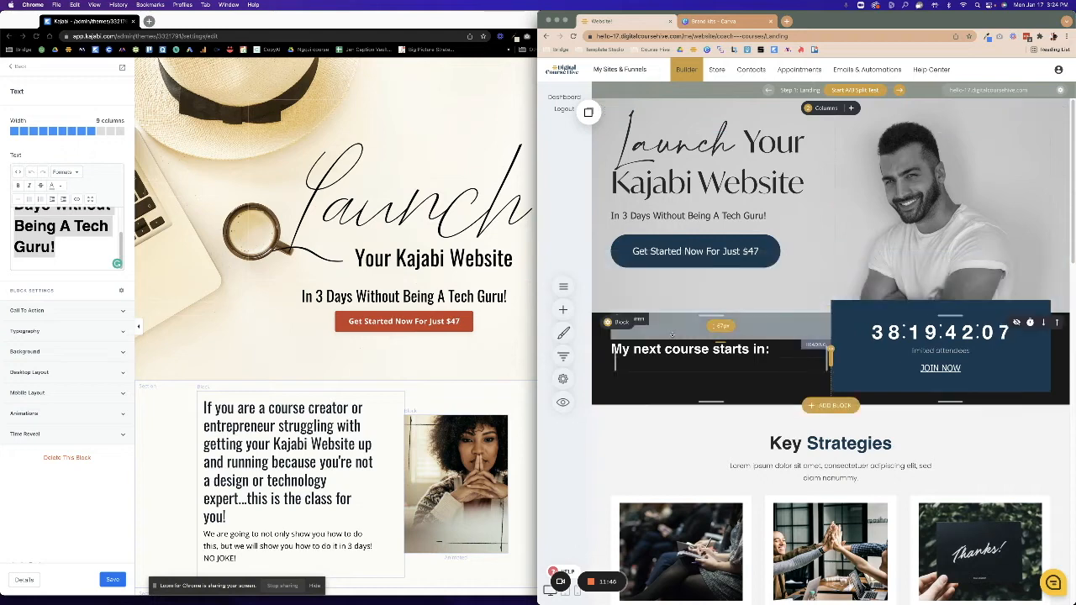
Increase the hero section's bottom padding to about 175px.
scroll(761, 118, up, 1)
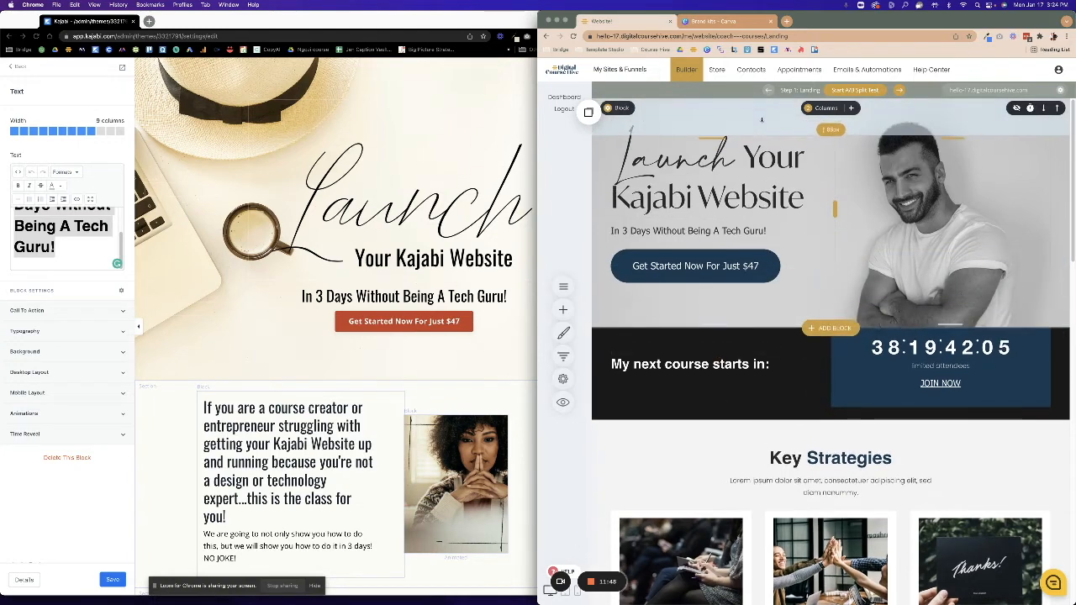
scroll(762, 119, up, 1)
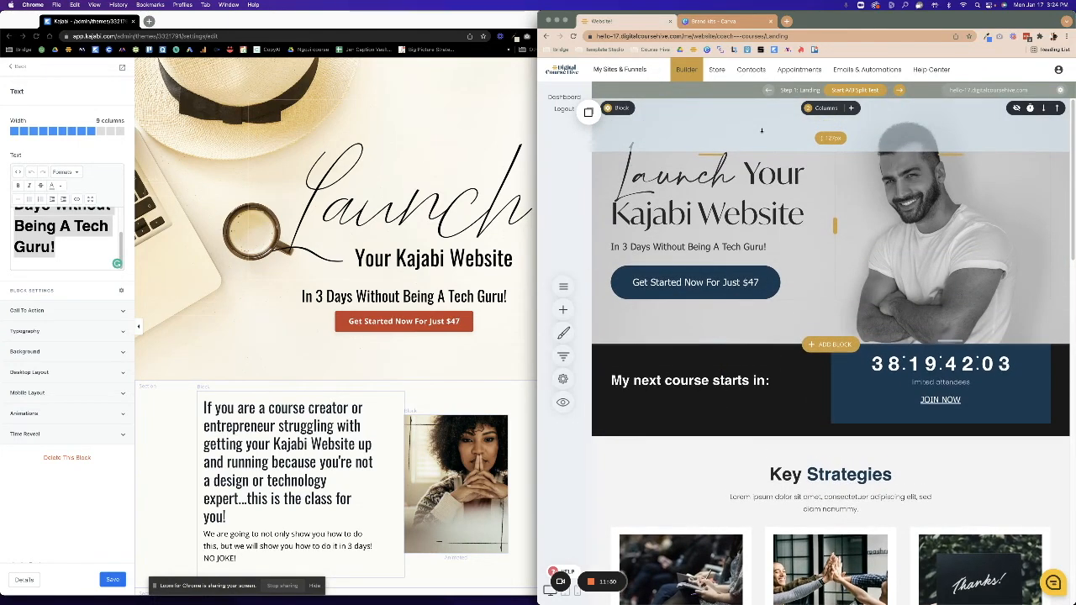
drag(802, 327, 801, 336)
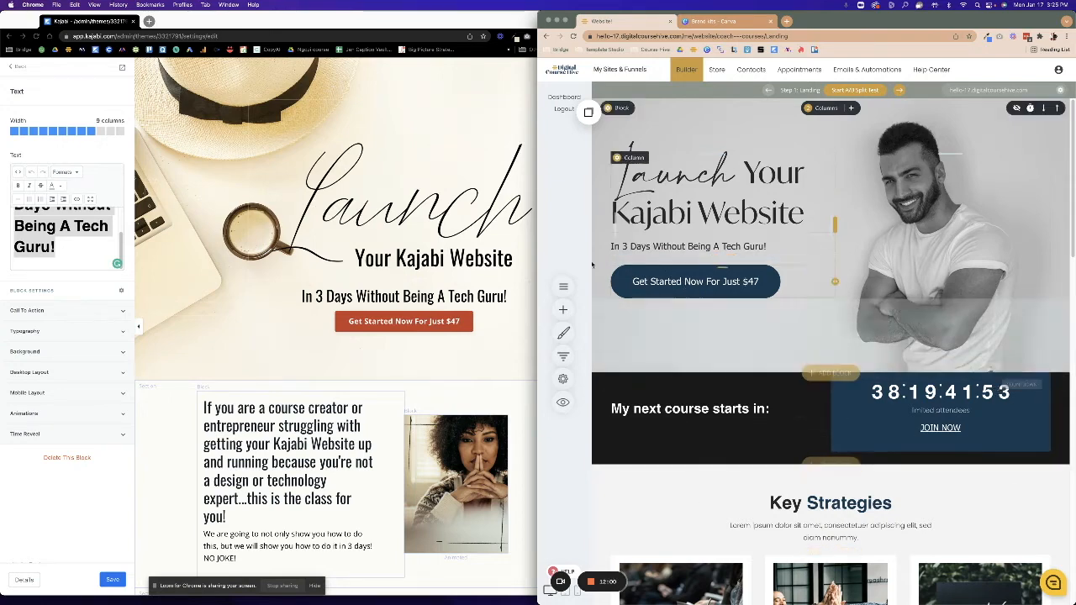
From the hero's container settings, open the File Manager and start uploading a background image.
click(608, 109)
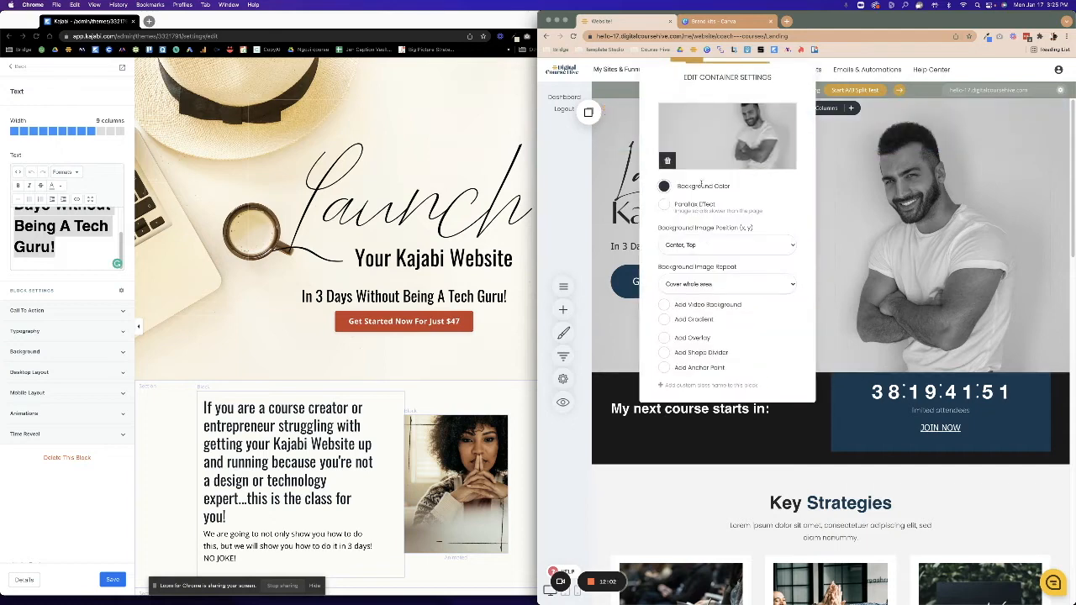
click(703, 157)
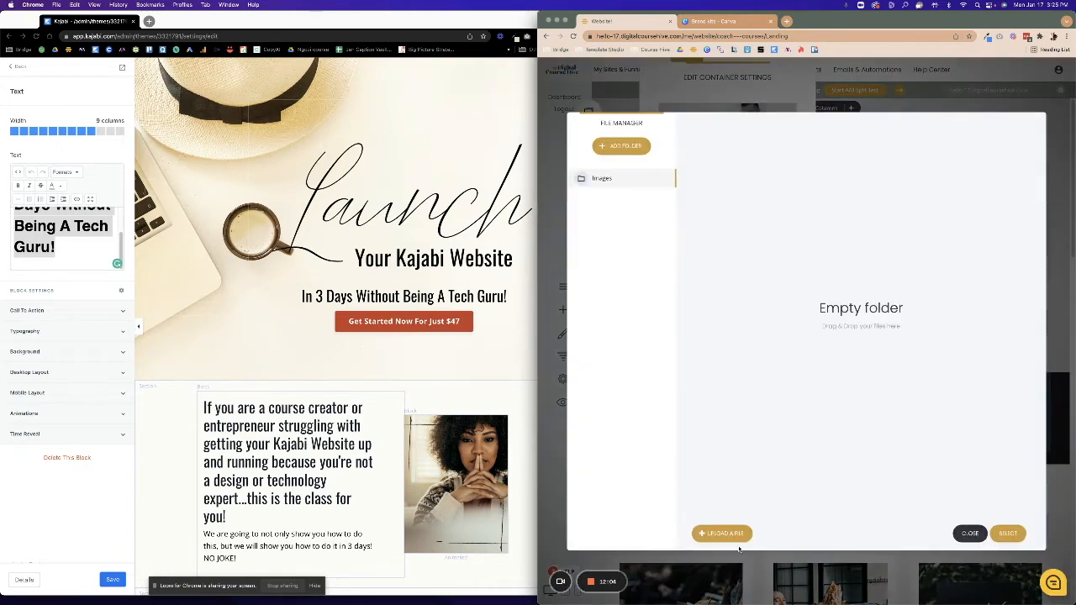
click(739, 269)
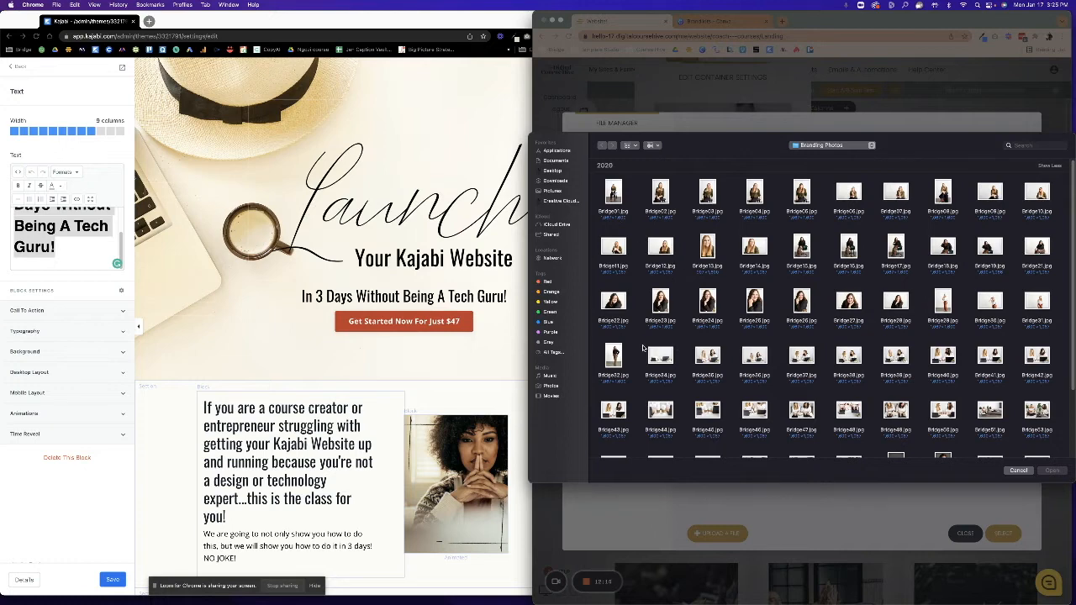
Select Bridge34, 26, 11, 04, 28, 30, 41, 39, 44, 45, 46, 48 and 53 for upload.
click(661, 357)
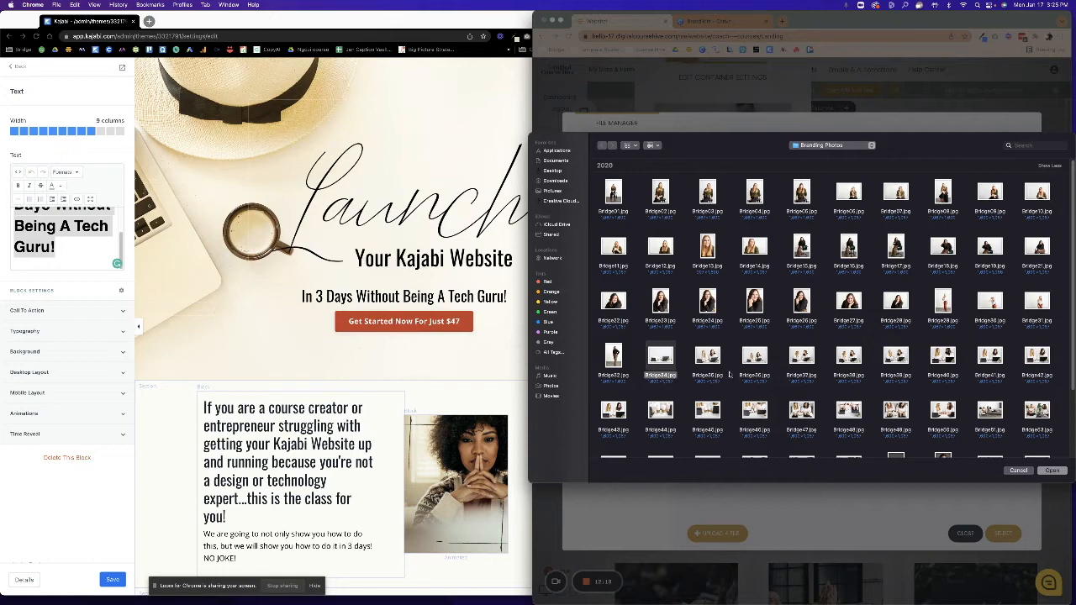
super+click(798, 303)
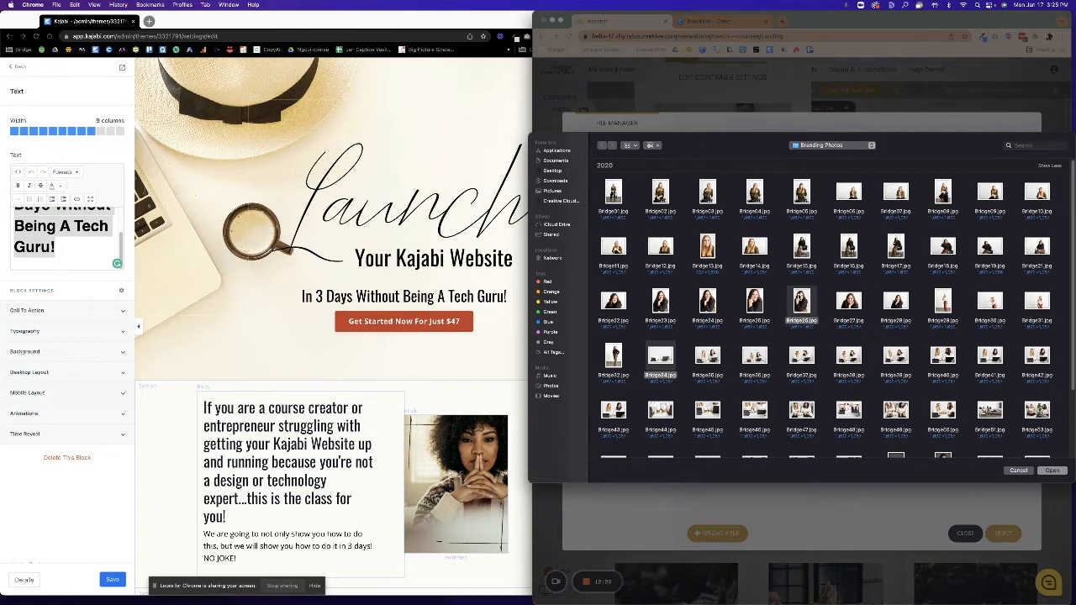
super+click(620, 248)
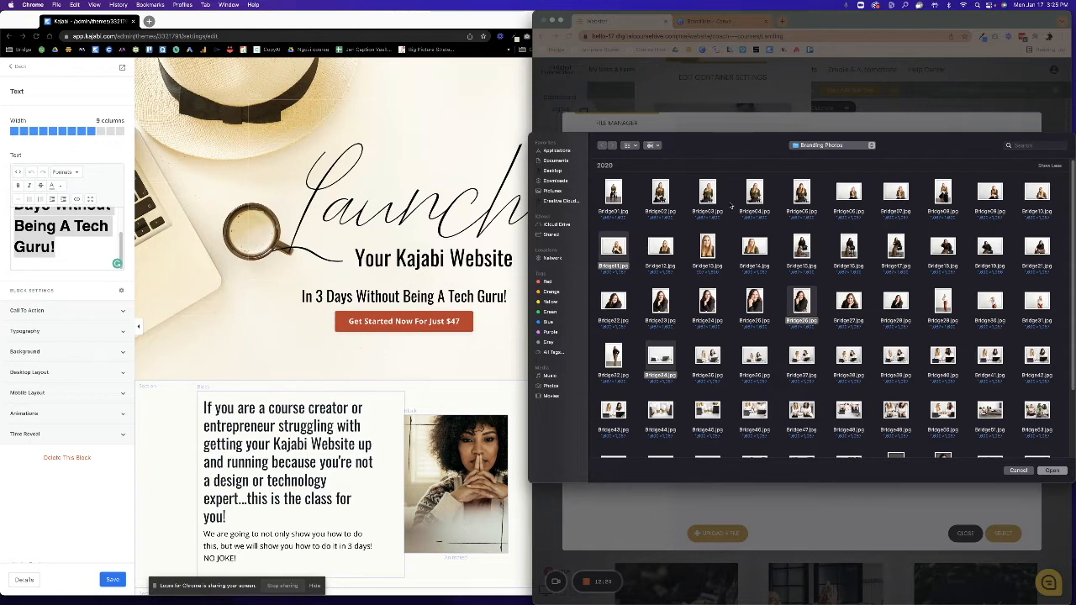
super+click(755, 195)
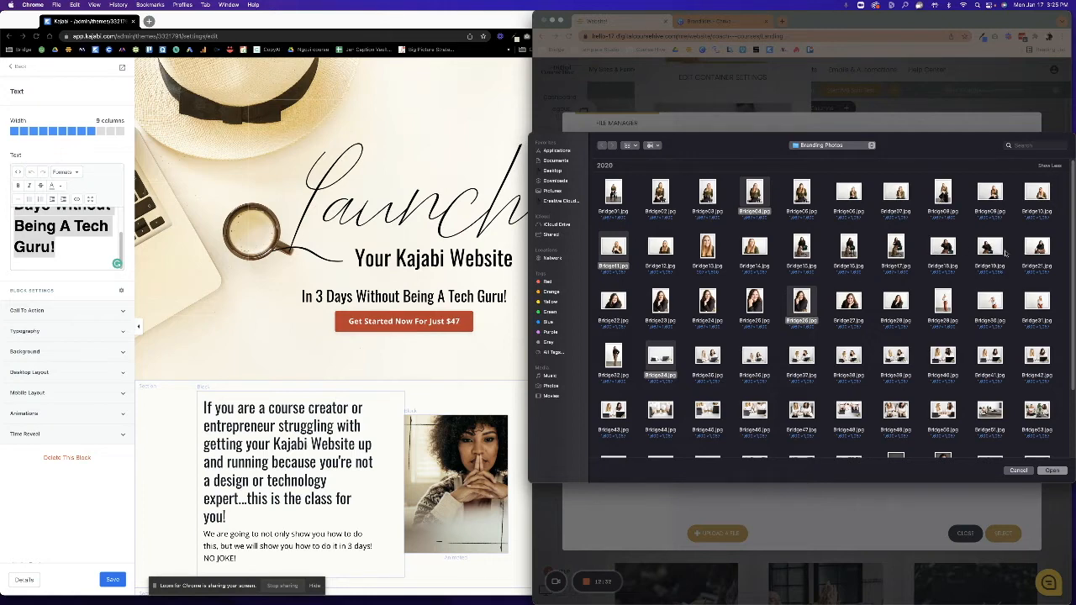
super+click(943, 302)
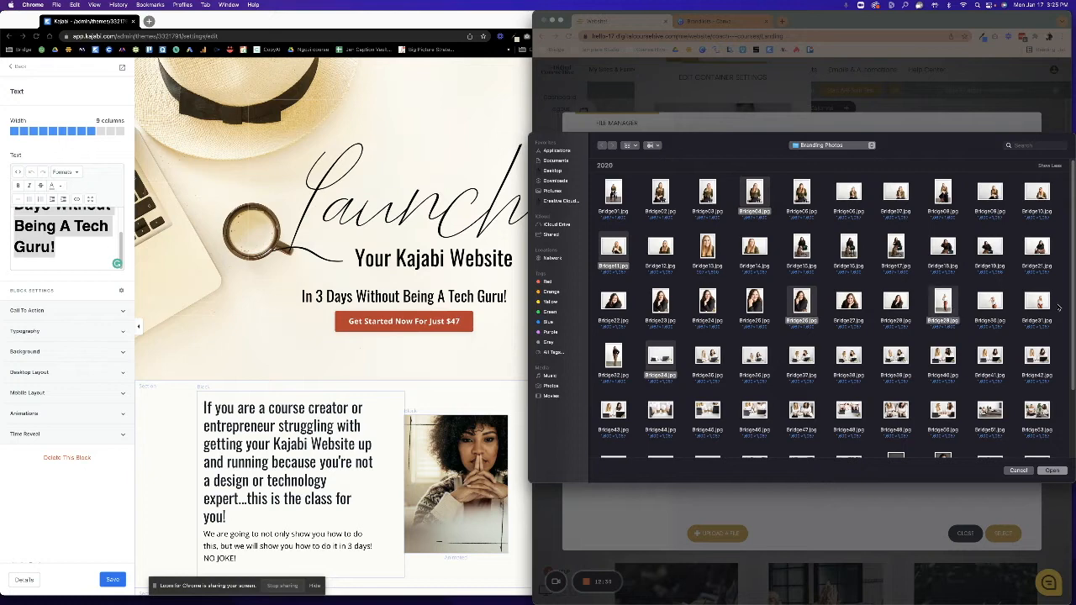
super+click(990, 302)
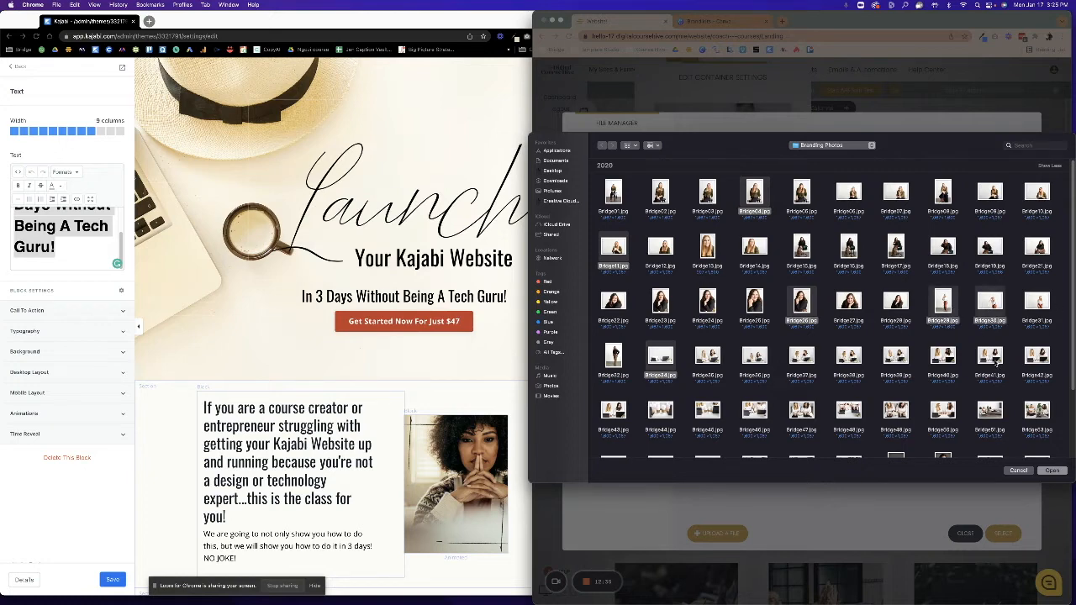
super+click(995, 360)
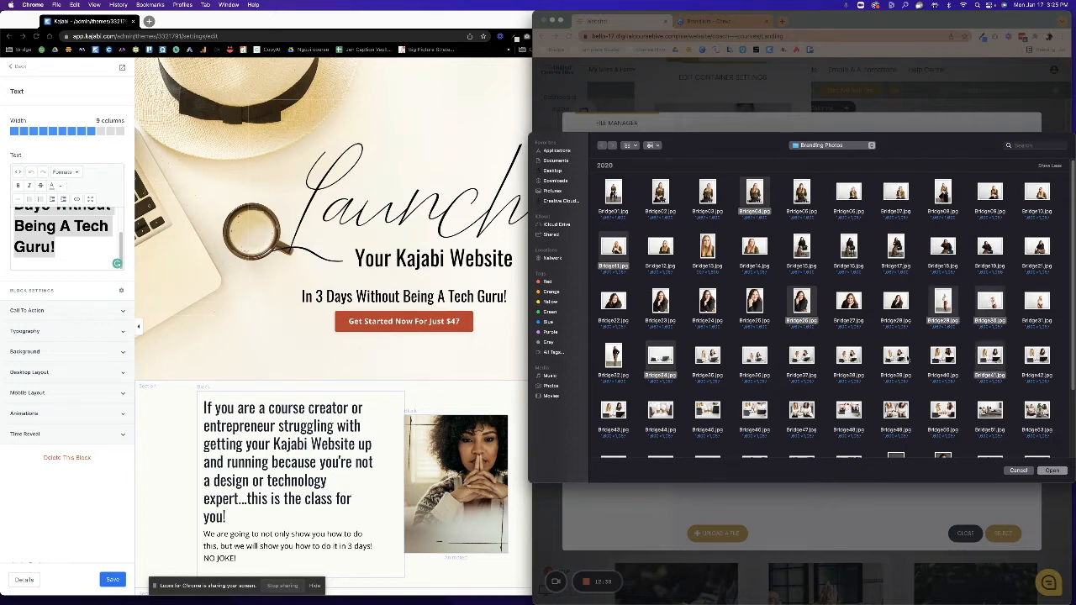
super+click(896, 360)
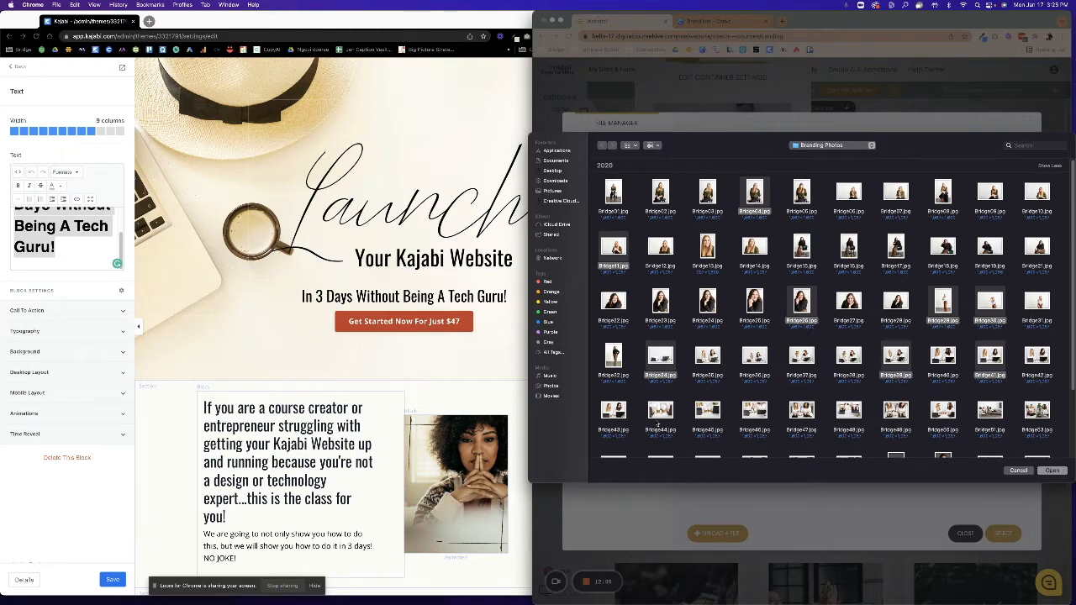
super+click(653, 412)
super+click(708, 412)
super+click(755, 412)
super+click(840, 411)
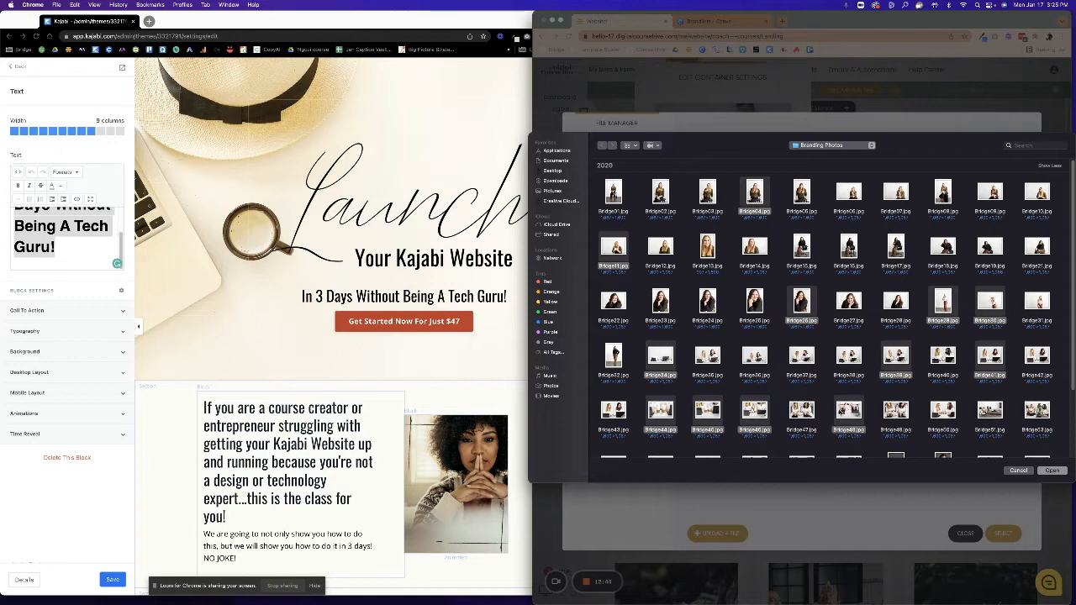
super+click(1037, 410)
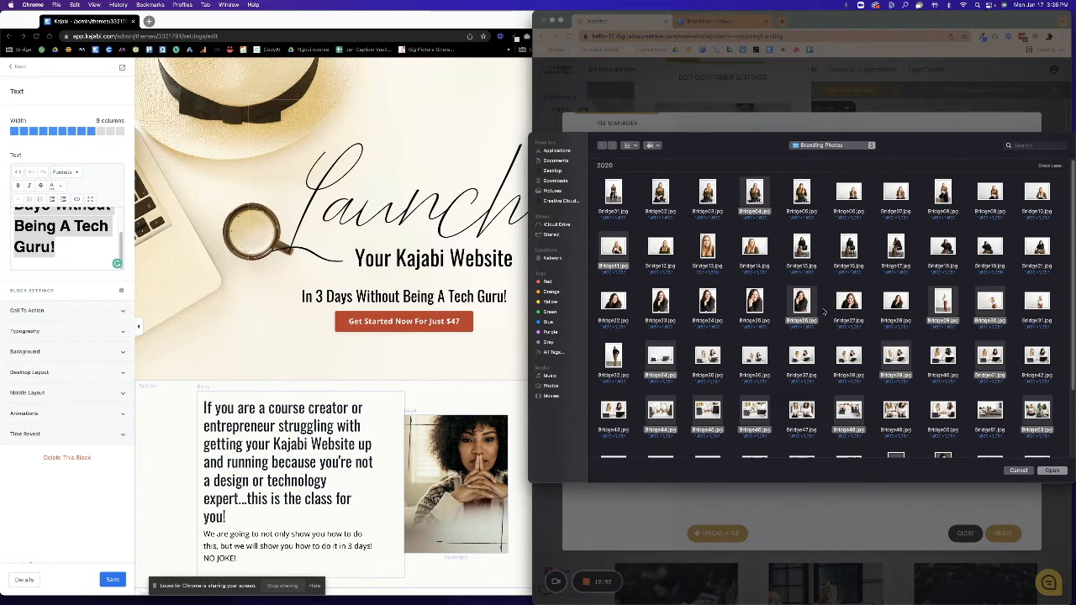
Add Bridge60, 59, 58, 56, 55, 54, 38, 19 and 13, then upload all selected photos.
scroll(1072, 281, down, 3)
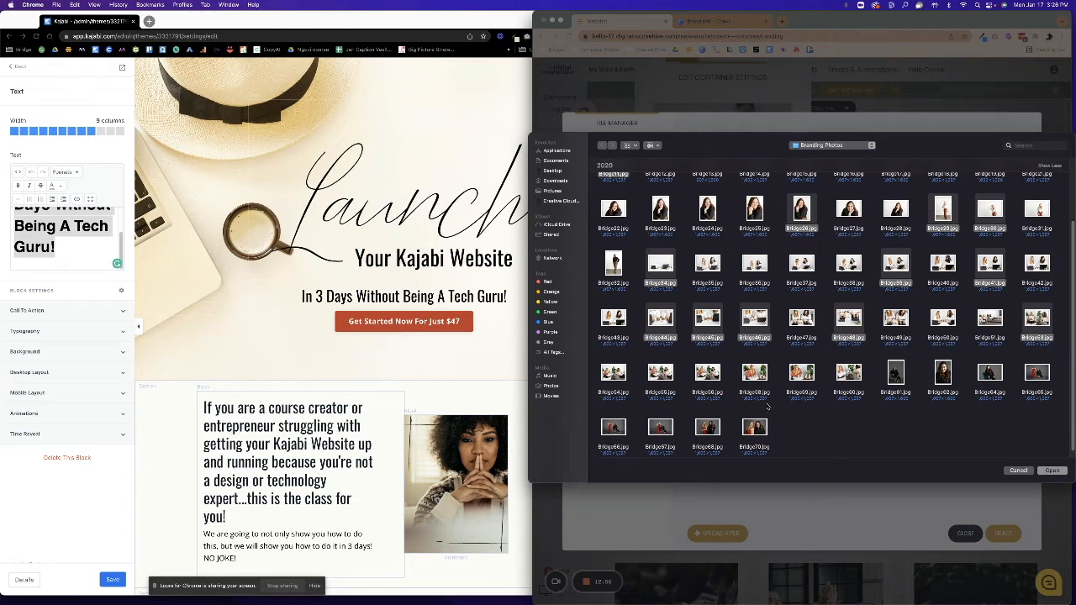
super+click(850, 375)
super+click(802, 375)
super+click(751, 379)
super+click(698, 376)
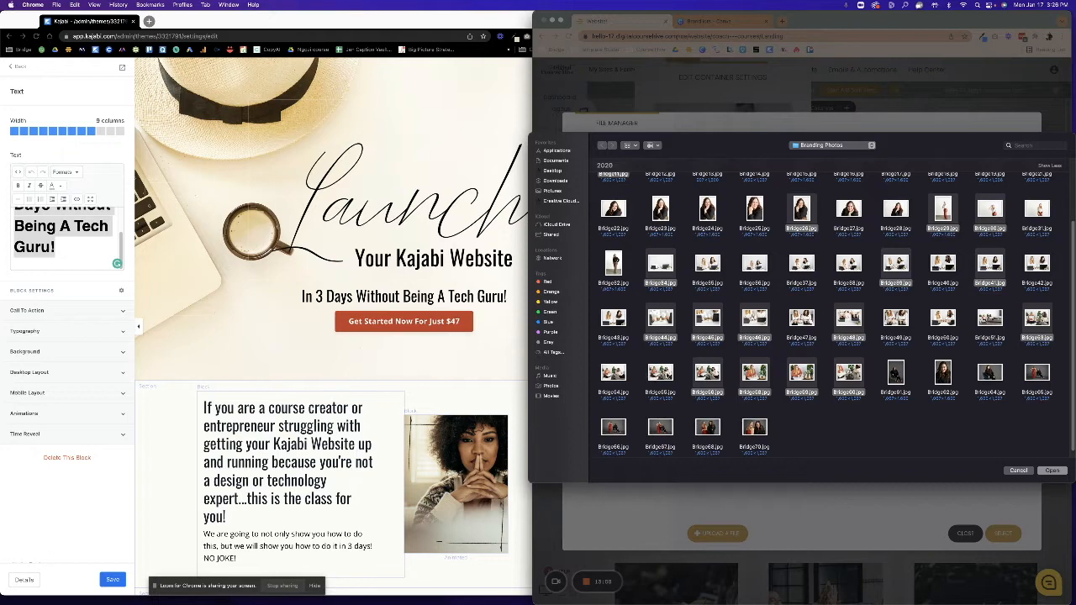
super+click(660, 374)
super+click(613, 374)
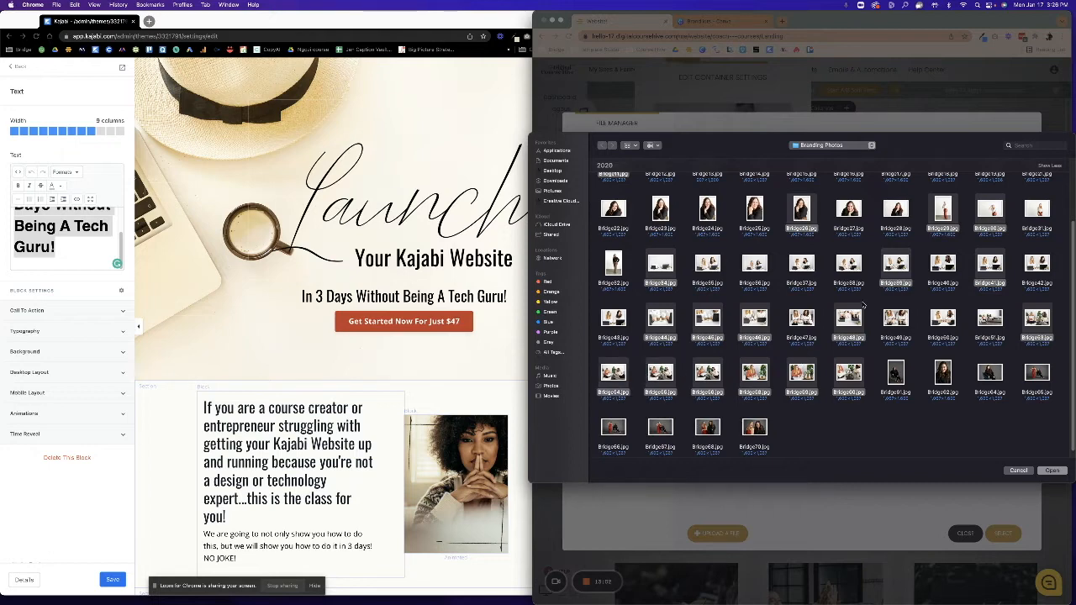
super+click(855, 270)
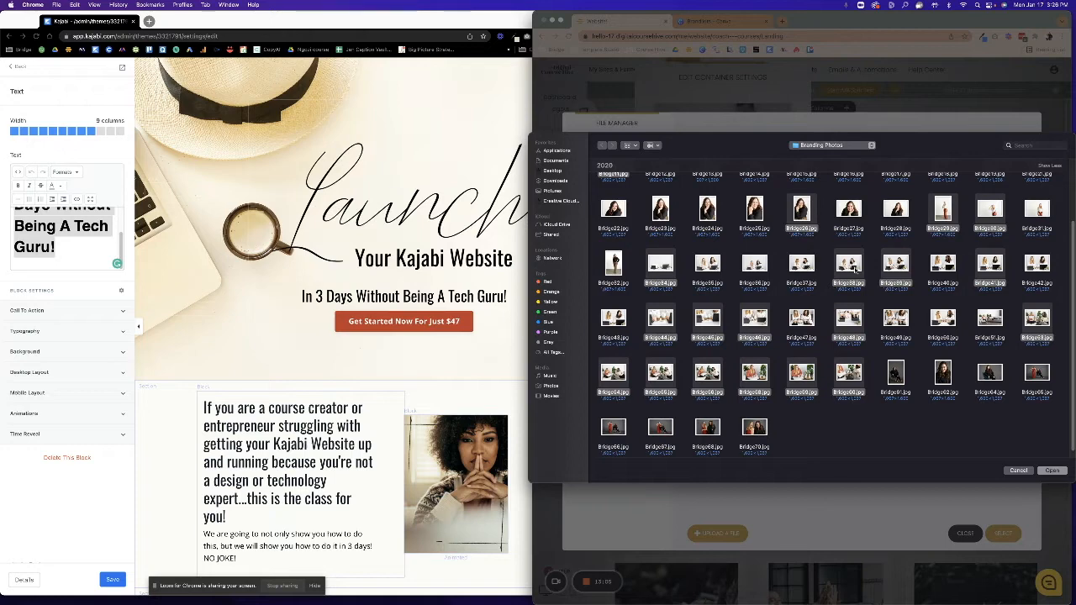
scroll(1042, 249, up, 3)
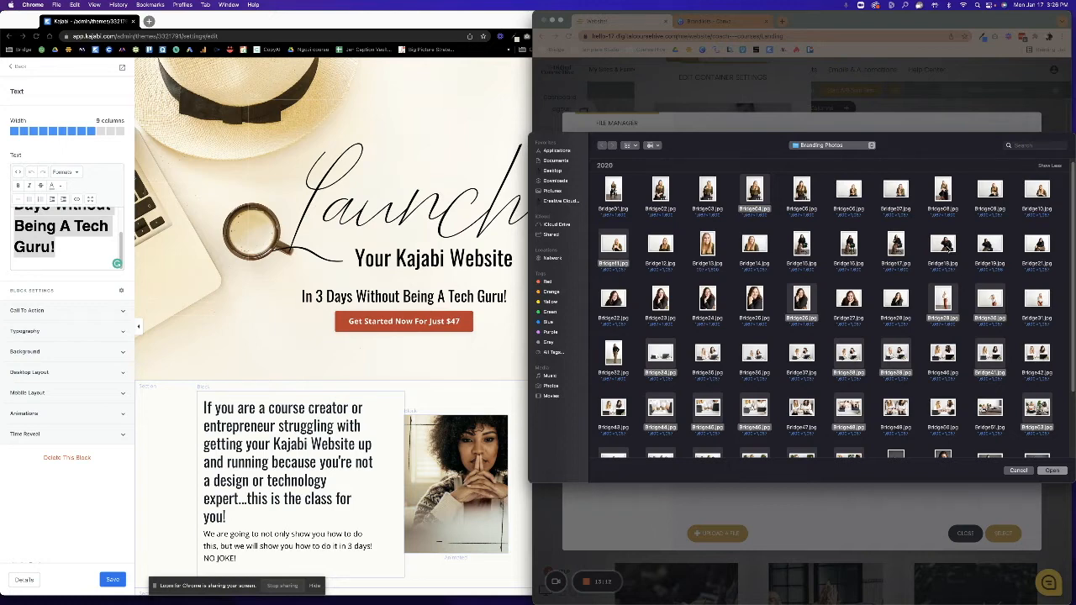
super+click(987, 245)
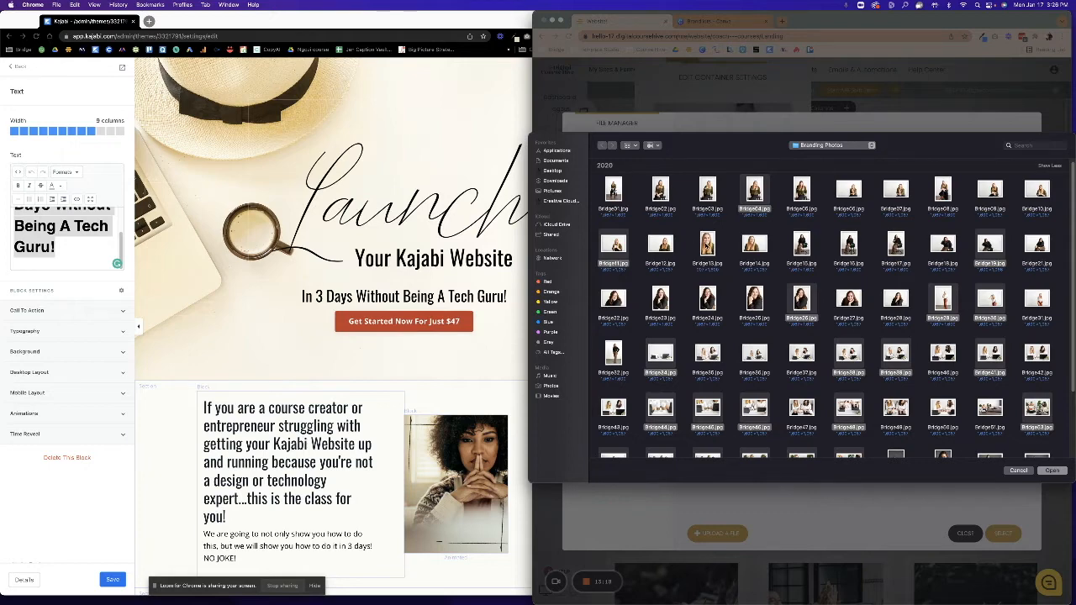
super+click(708, 245)
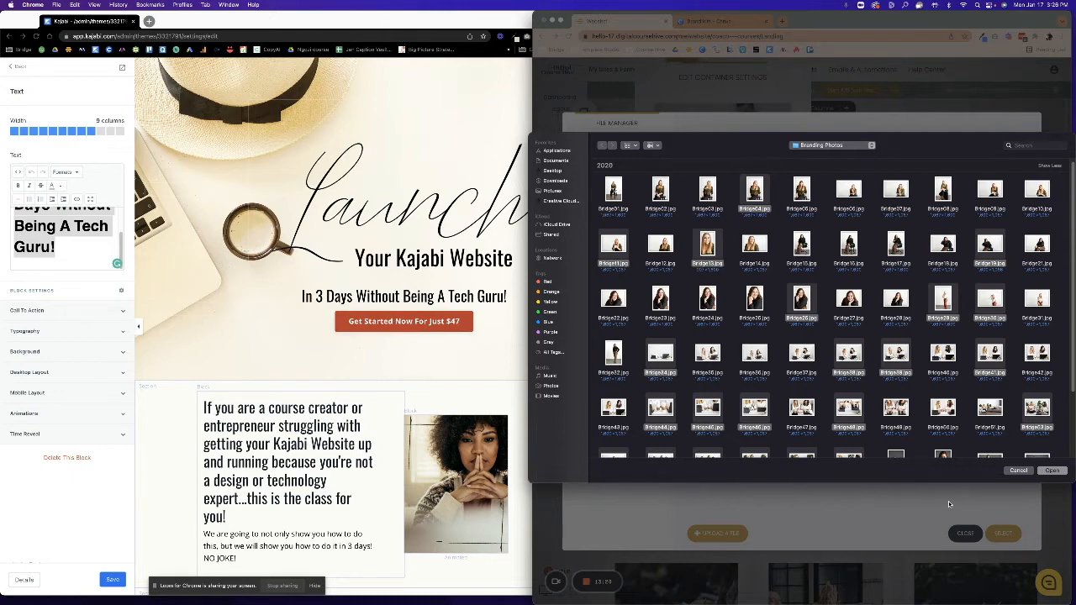
click(1054, 471)
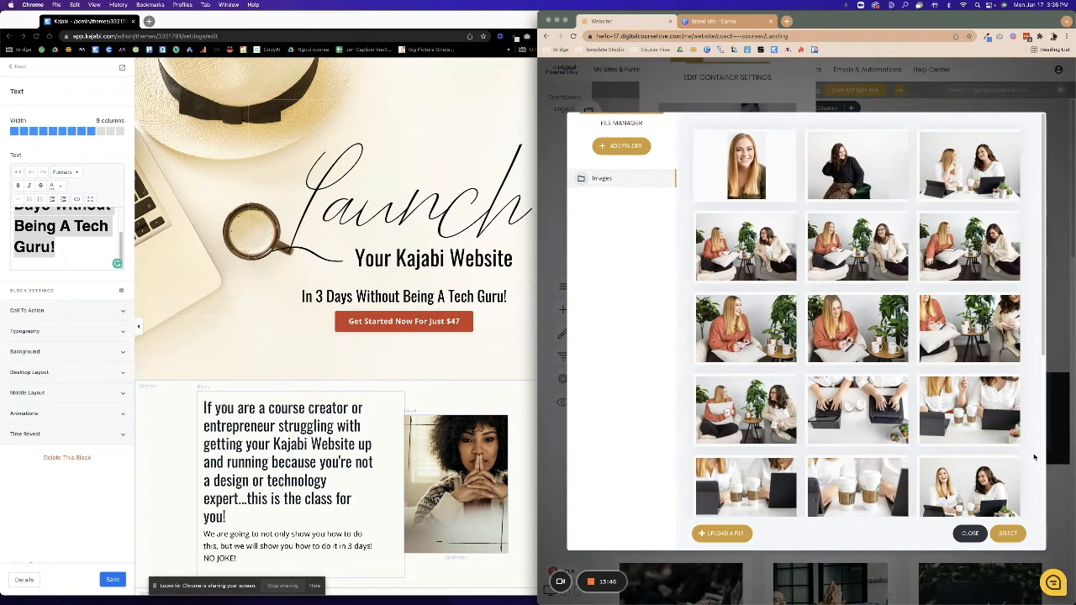
Apply the photo of two women chatting over coffee among plants as the hero background.
mouse_move(961, 320)
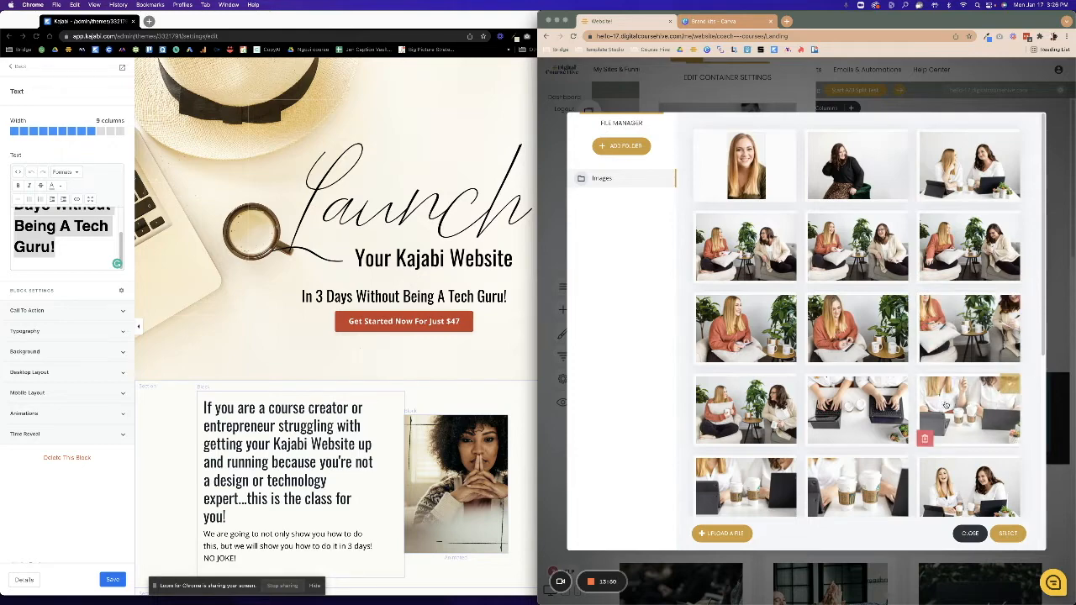
click(786, 384)
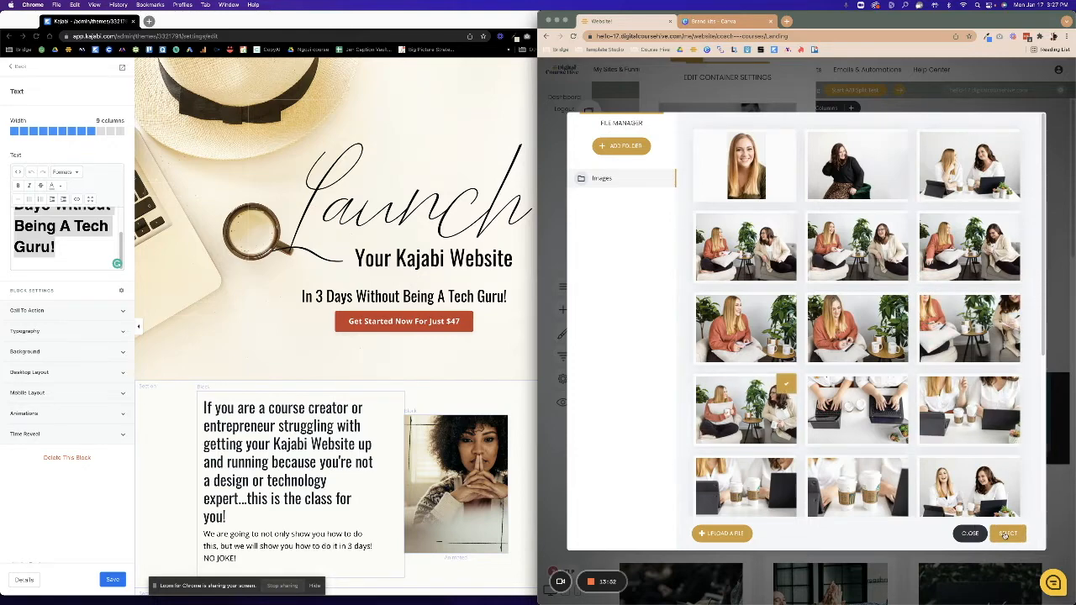
click(1006, 534)
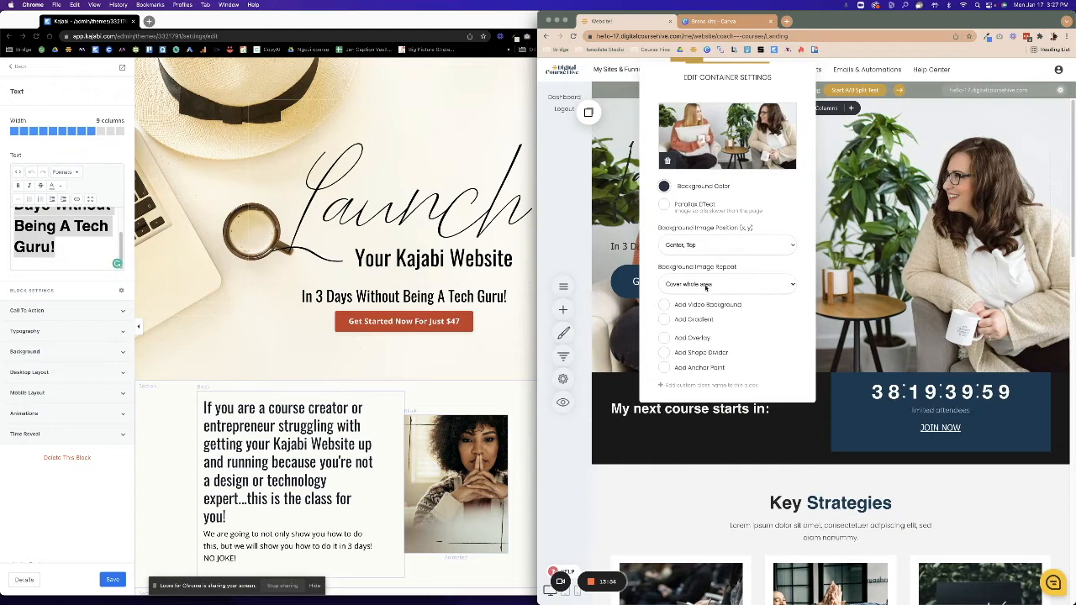
click(830, 263)
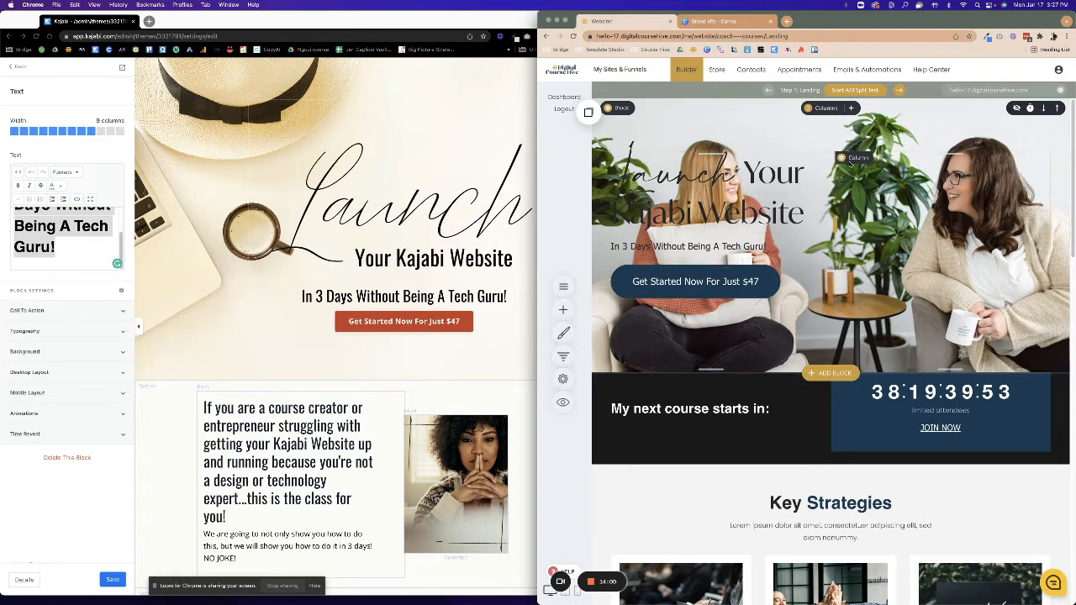
click(843, 158)
click(841, 157)
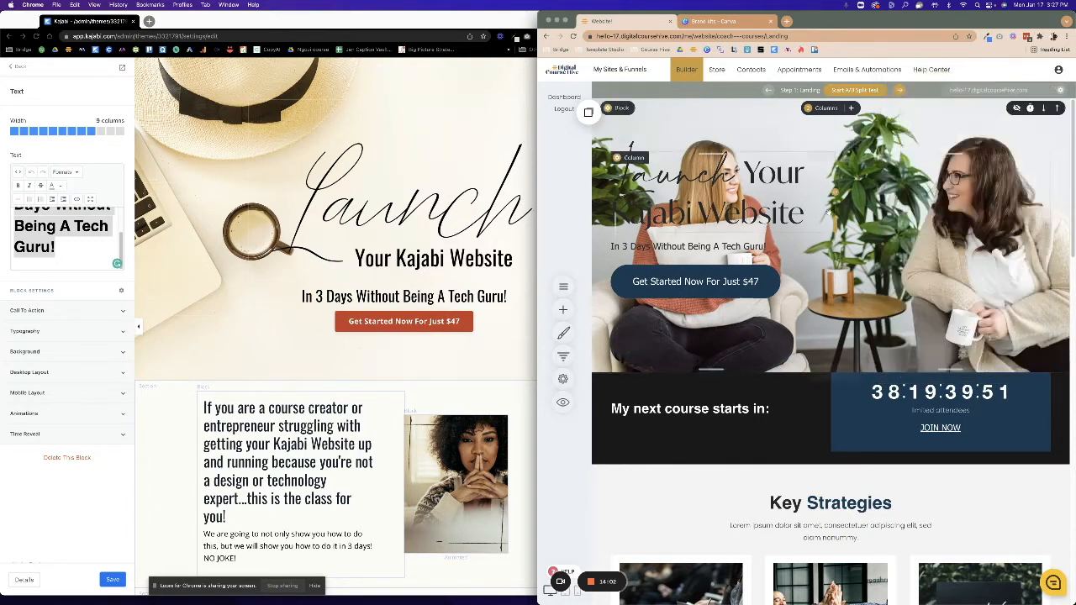
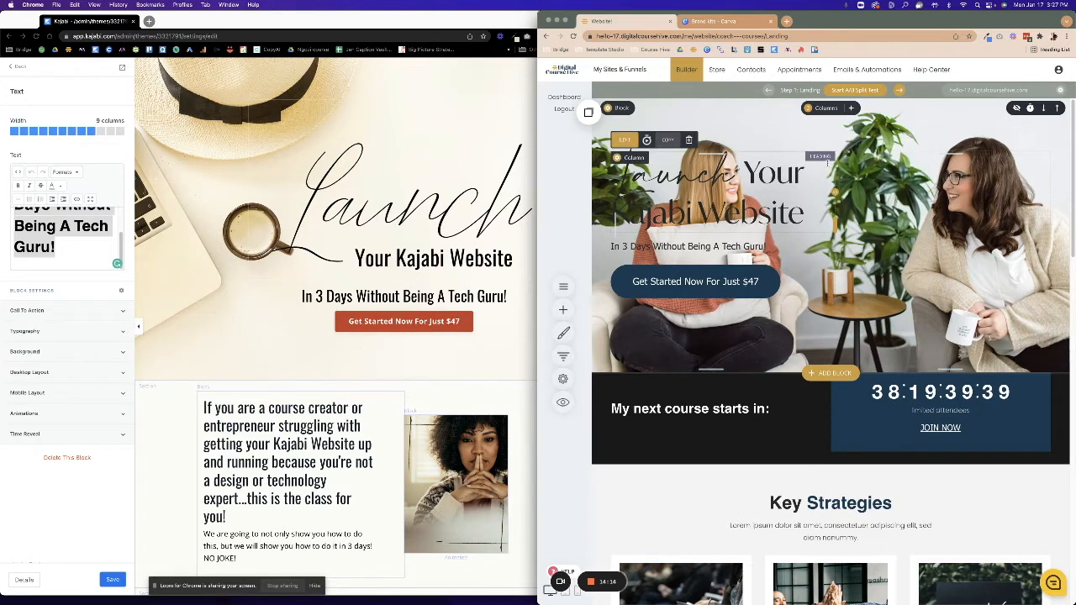
Merge the hero into a single column so the headline runs on one line.
click(743, 172)
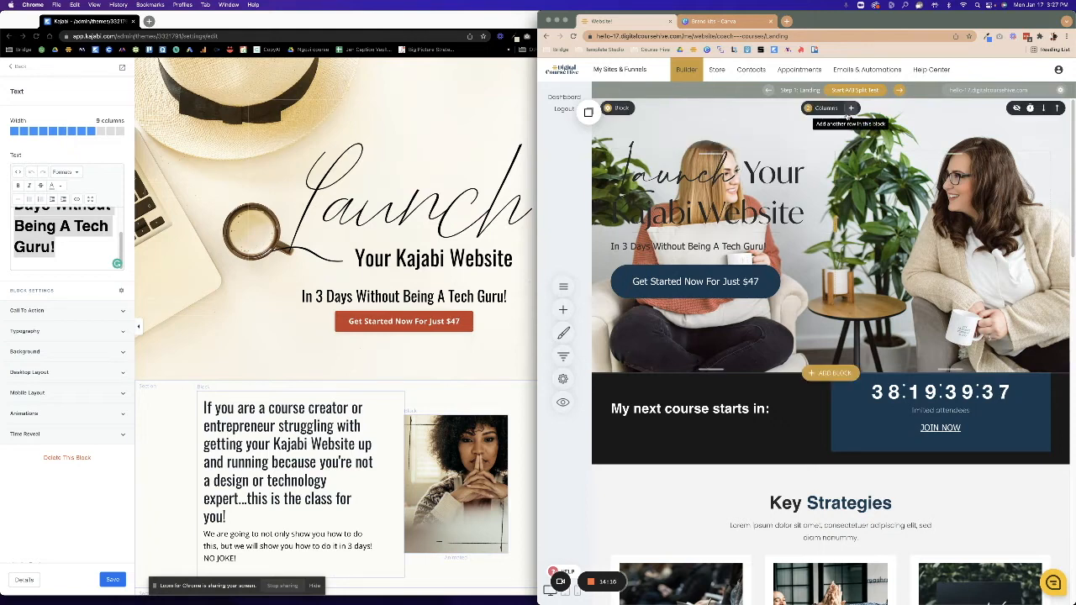
click(823, 109)
click(820, 149)
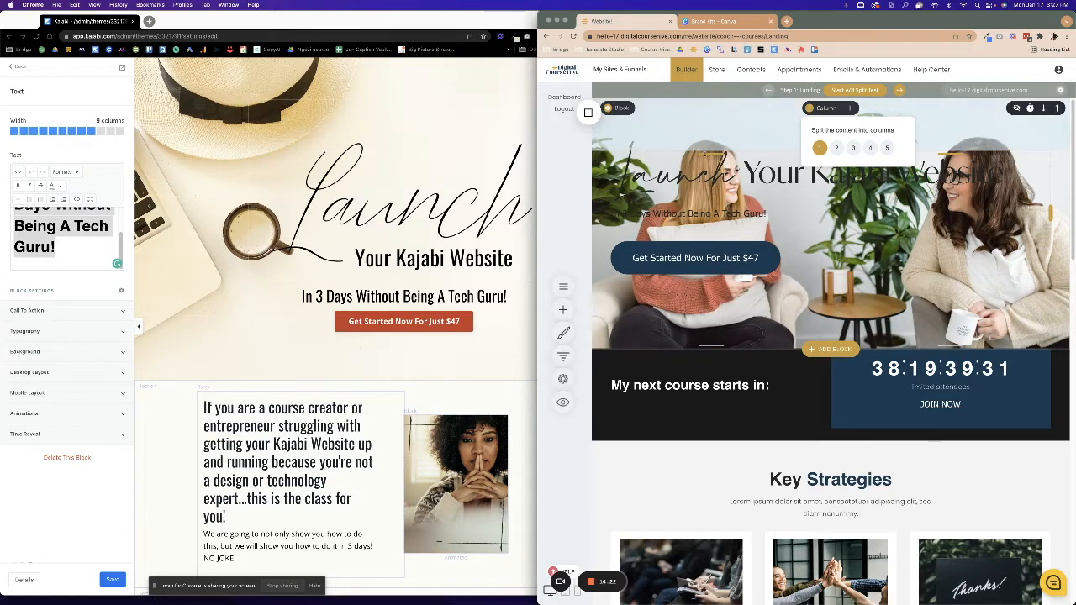
Trim the hero section's bottom padding by dragging its handle upward.
click(563, 310)
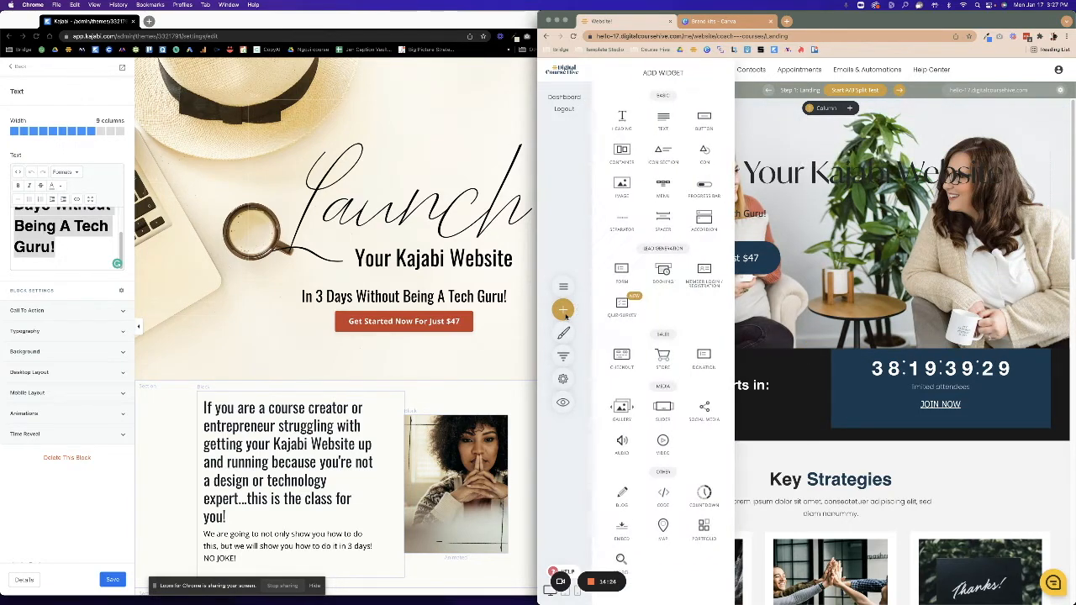
click(564, 310)
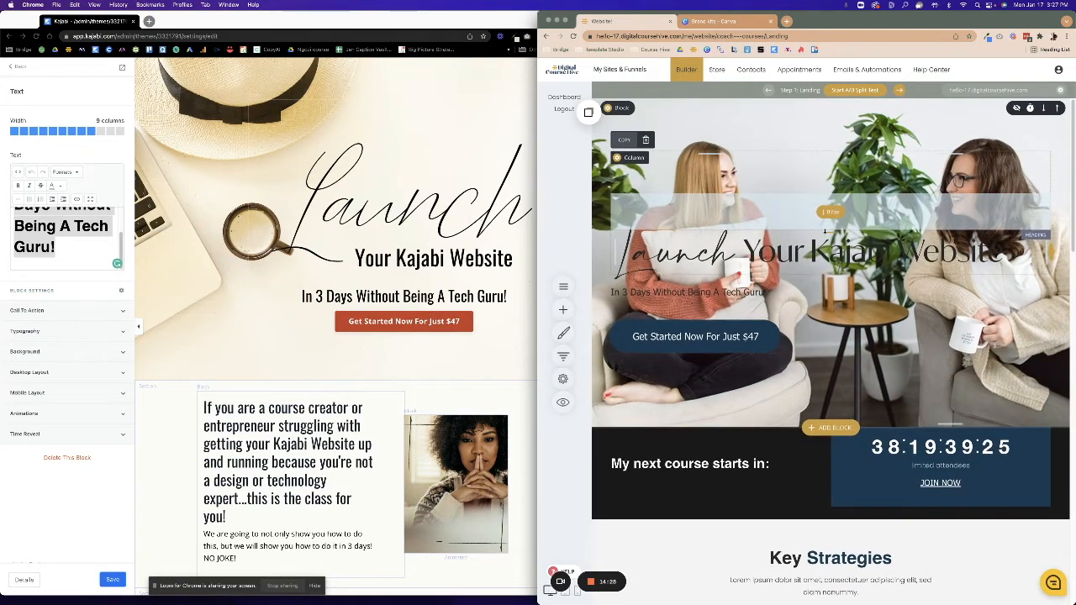
drag(881, 407, 878, 366)
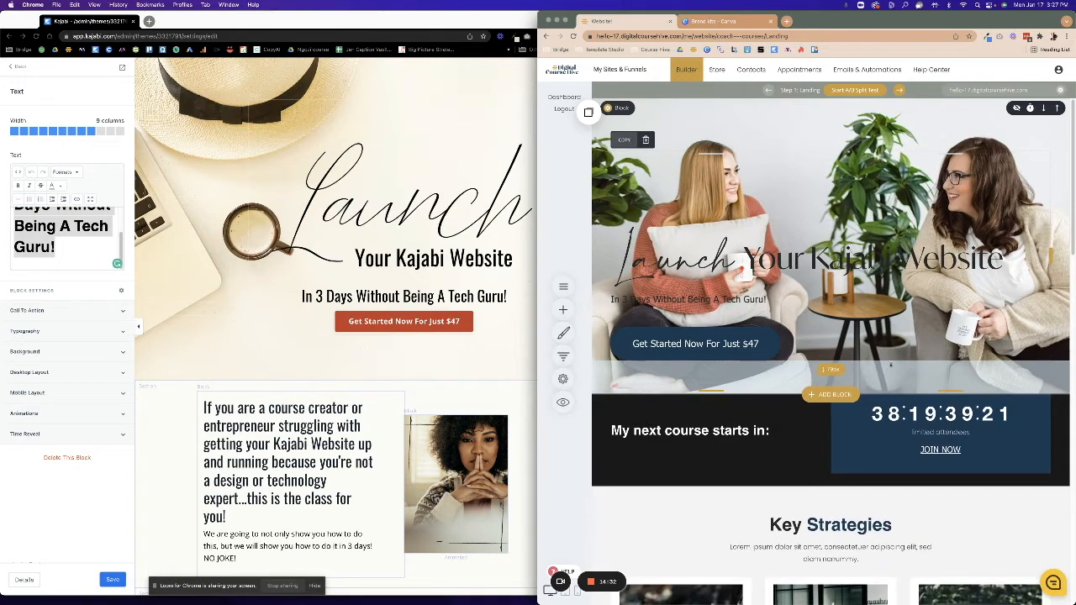
Wash the hero photo with a white overlay at about 0.7 opacity, then select the headline text.
click(641, 107)
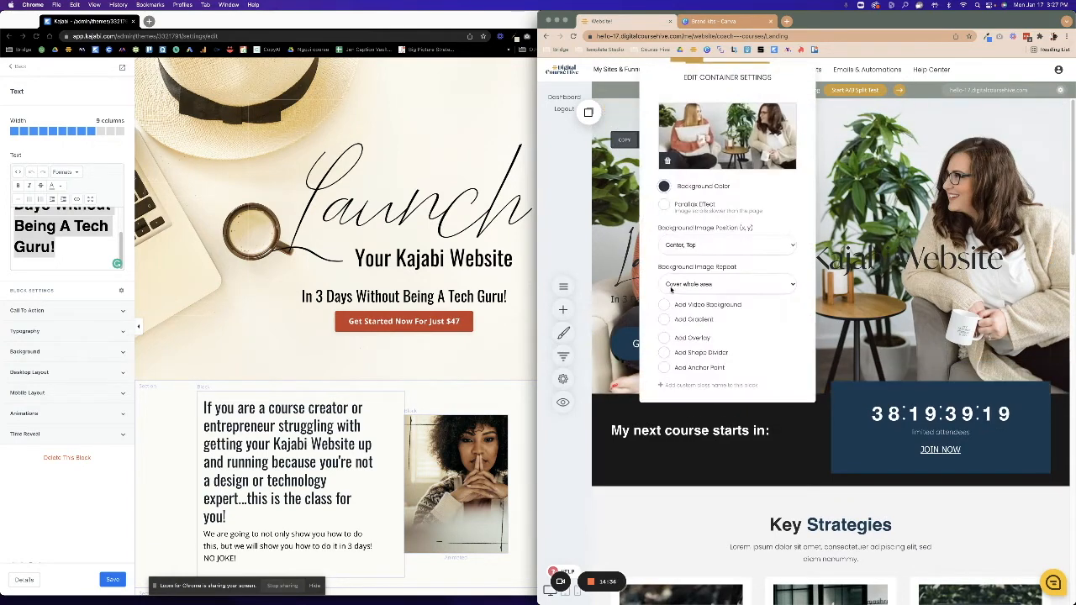
click(664, 322)
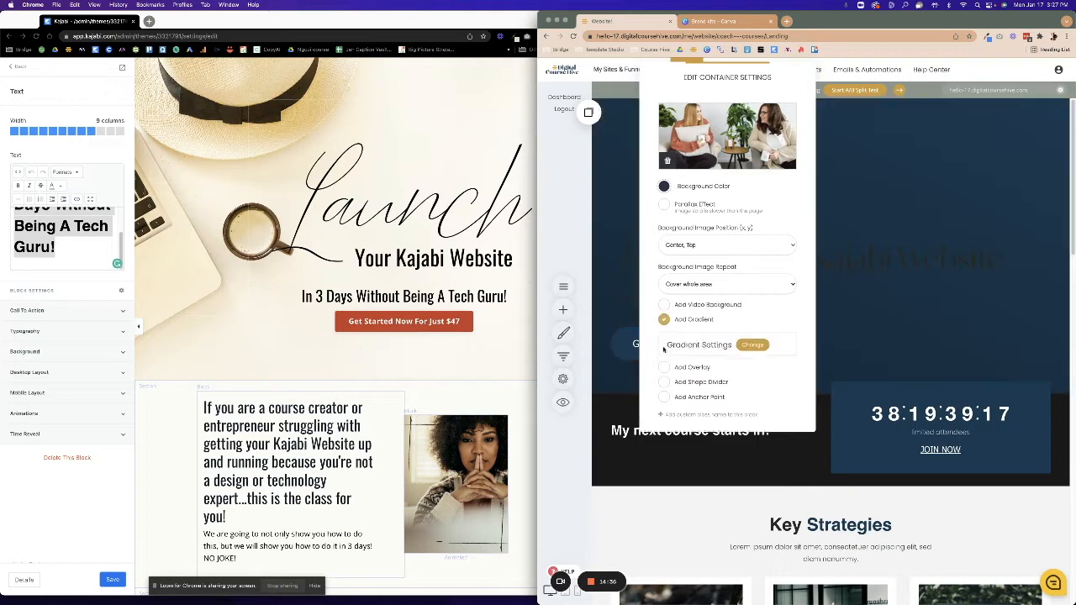
click(664, 320)
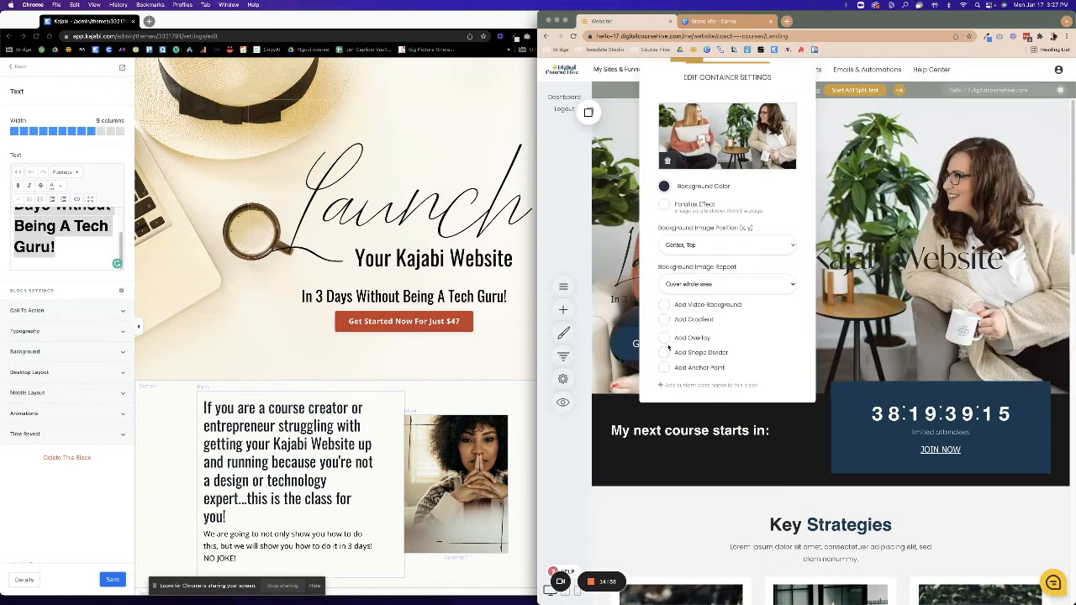
click(664, 337)
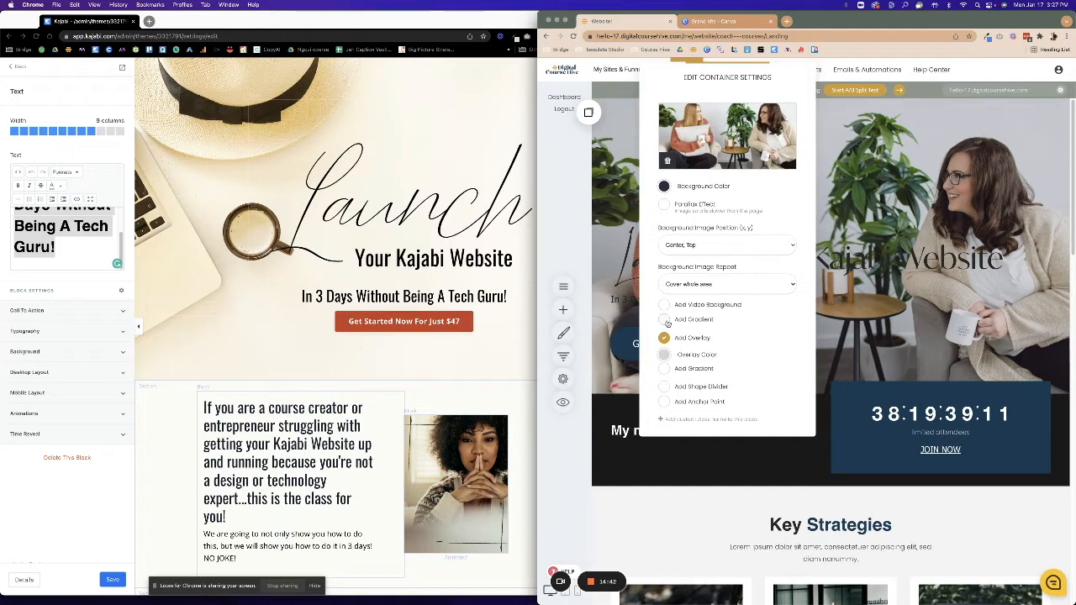
click(663, 355)
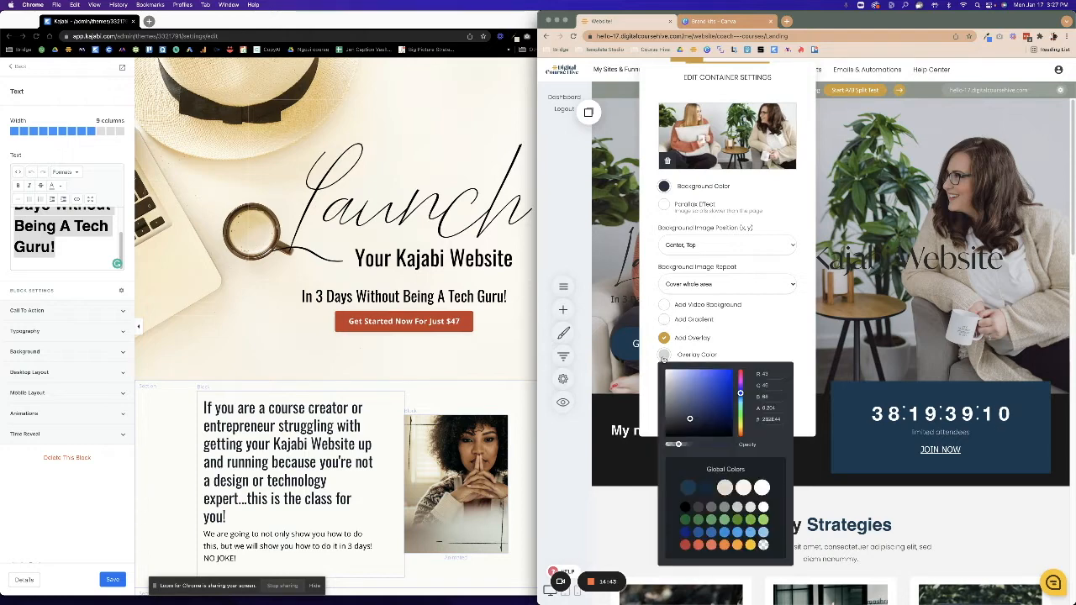
click(760, 487)
click(710, 445)
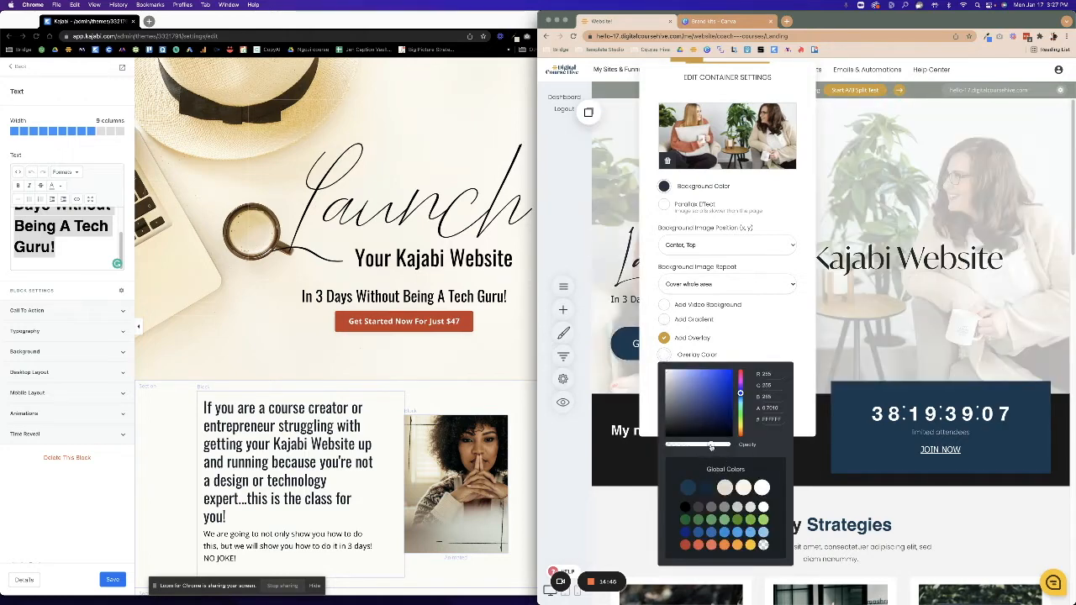
click(886, 357)
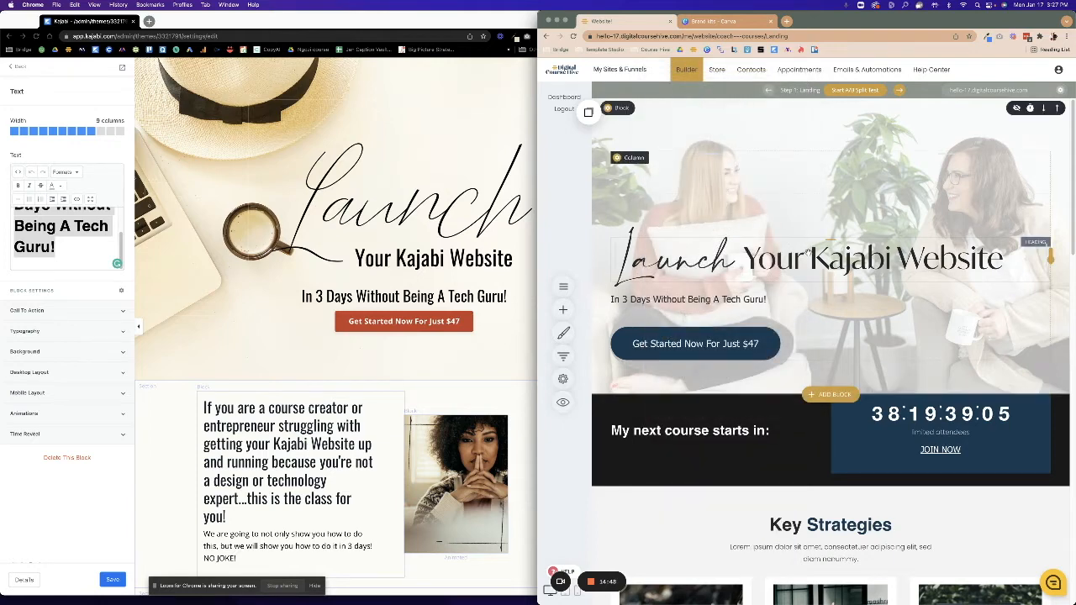
click(643, 251)
drag(1002, 260, 611, 267)
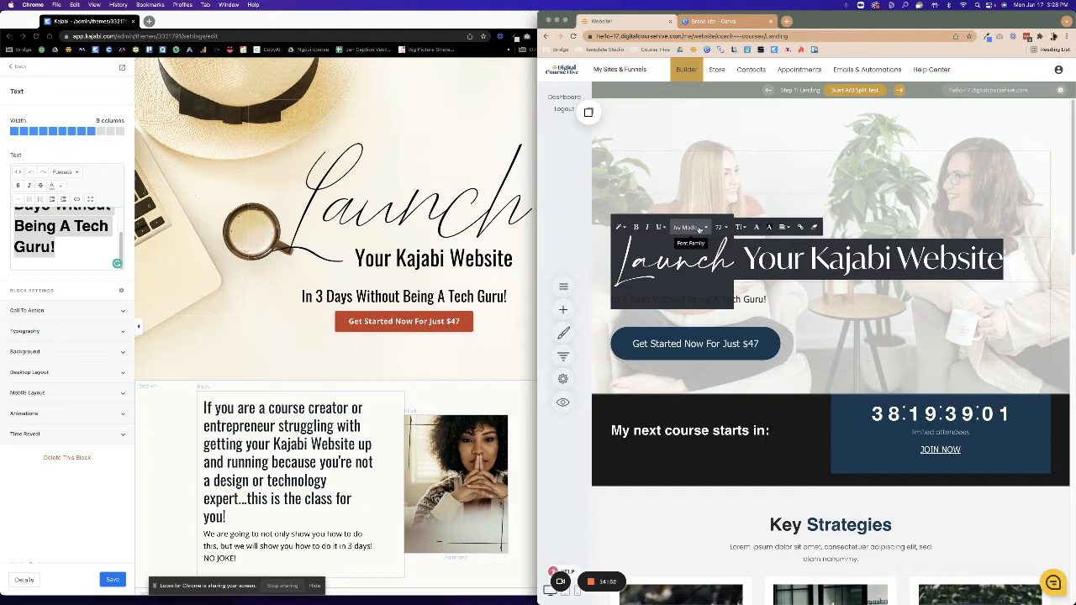
Make the subtitle 'In 3 Days Without Being A Tech Guru!' dark navy using the Global Colors swatch.
click(768, 227)
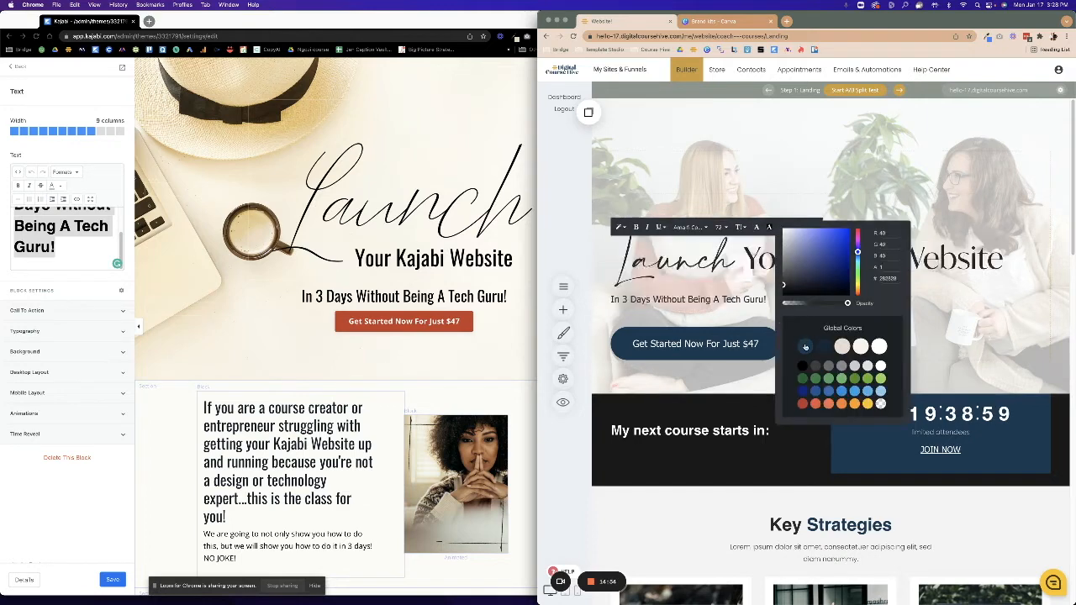
click(760, 299)
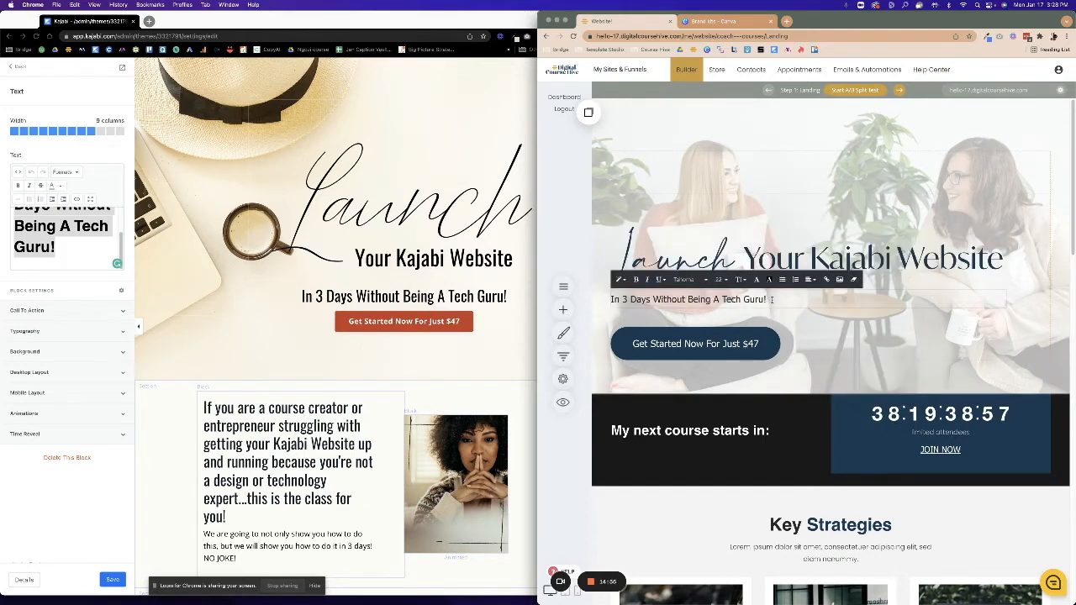
click(756, 279)
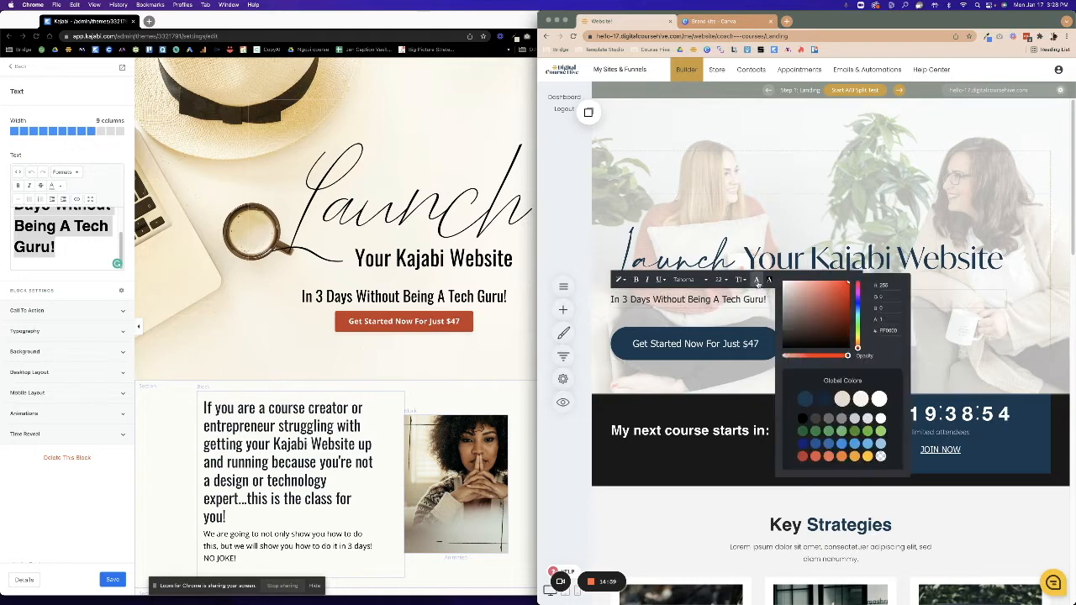
click(822, 401)
click(699, 306)
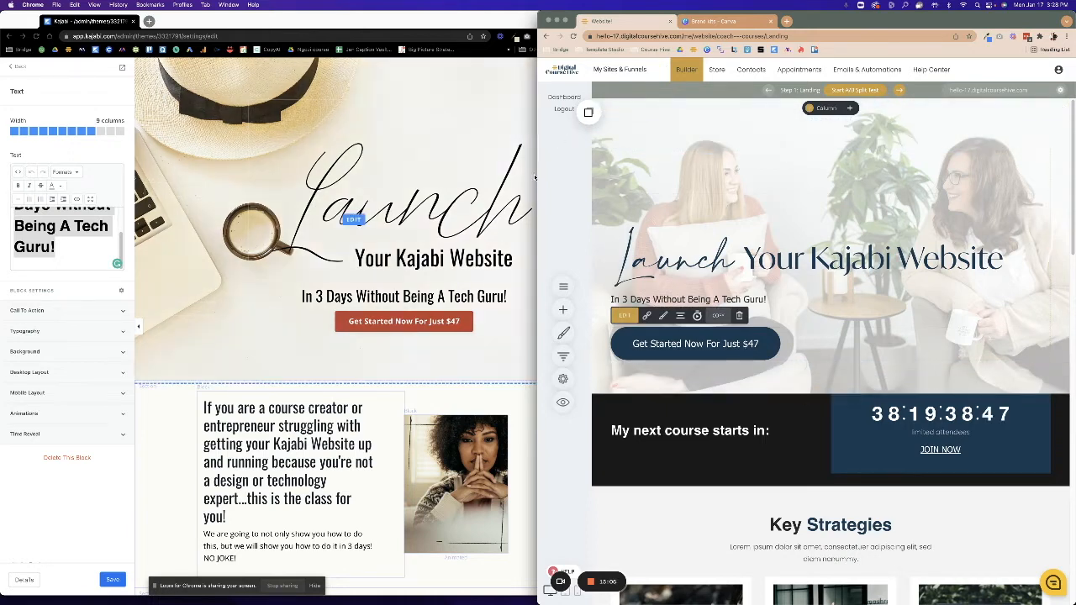
Resize the builder window and save the hero edits to the landing page.
drag(538, 177, 470, 177)
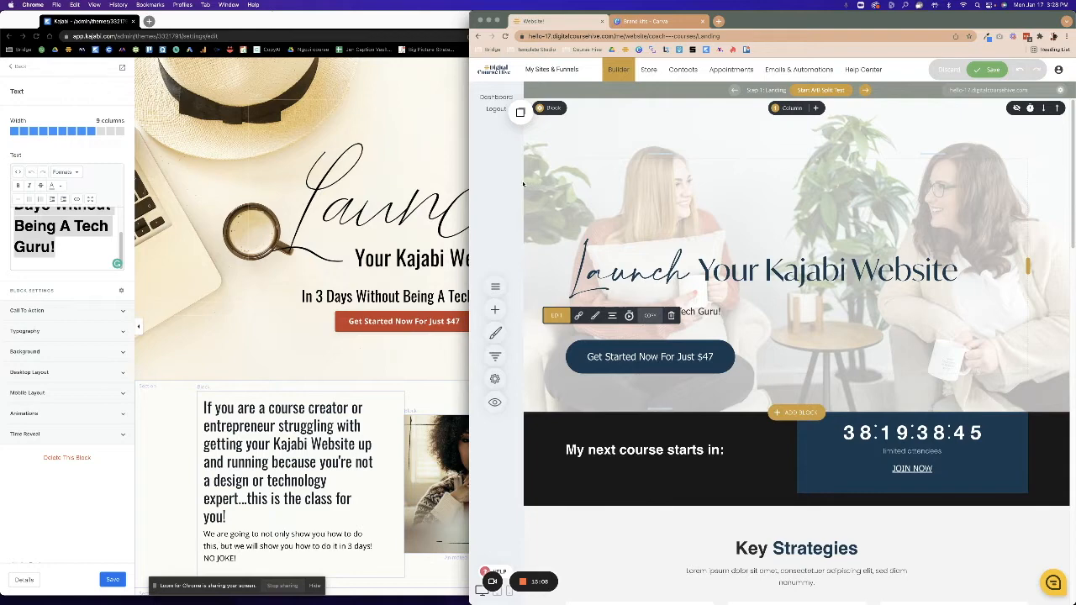
mouse_move(467, 243)
mouse_down()
mouse_move(553, 244)
mouse_move(470, 244)
mouse_up()
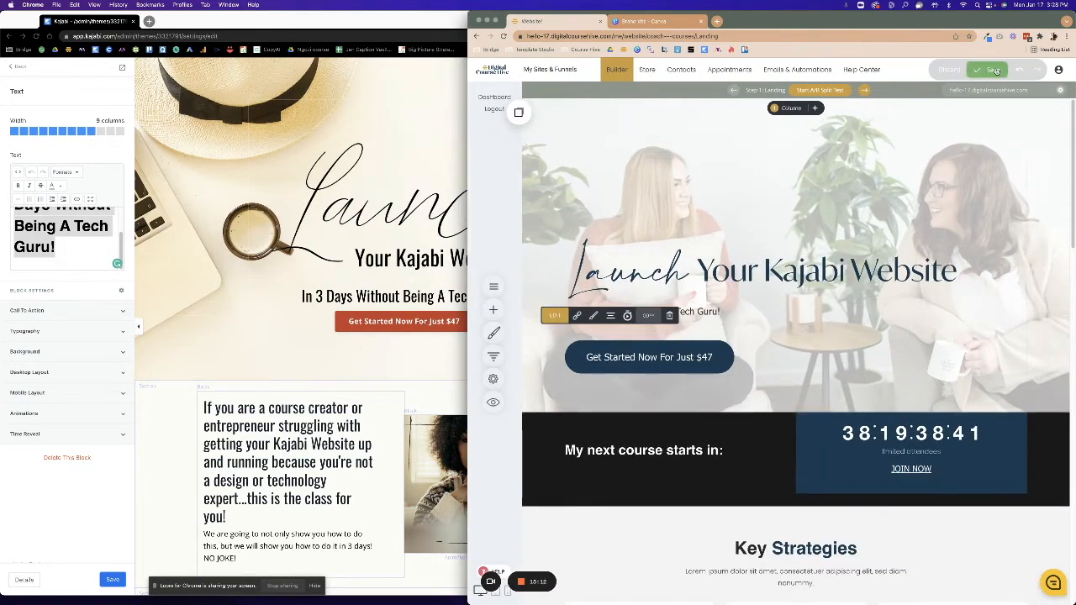
click(1064, 36)
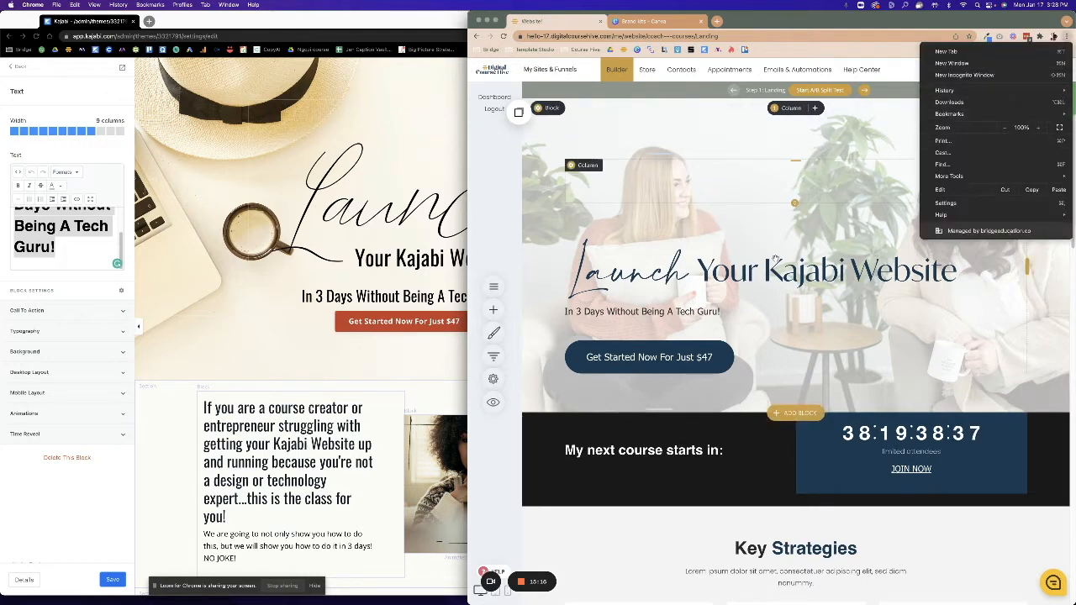
click(798, 284)
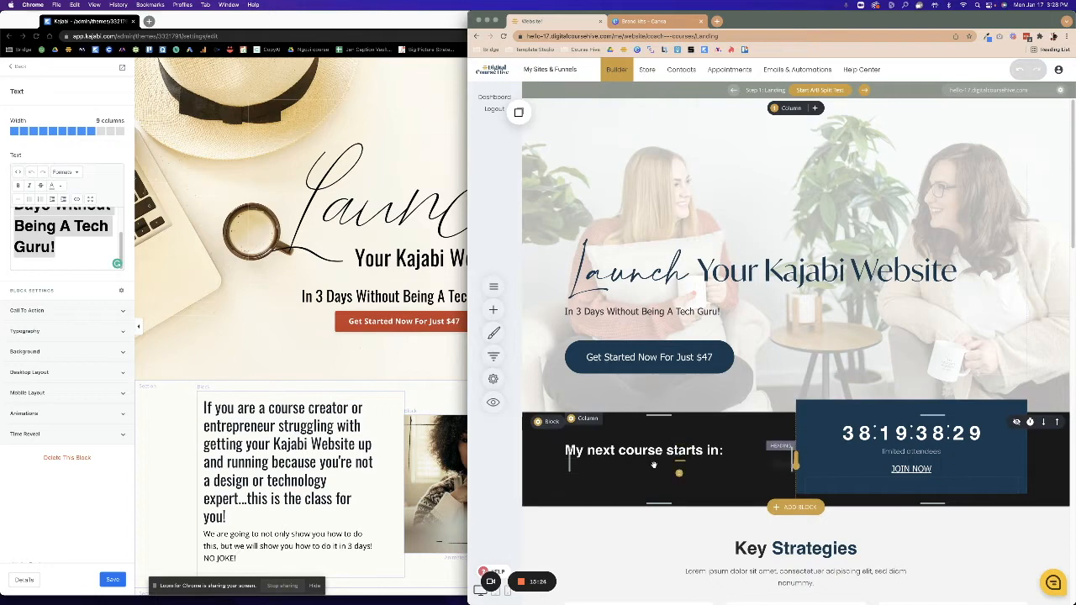
Delete the countdown section and confirm, so Key Strategies follows the hero.
click(300, 362)
click(636, 496)
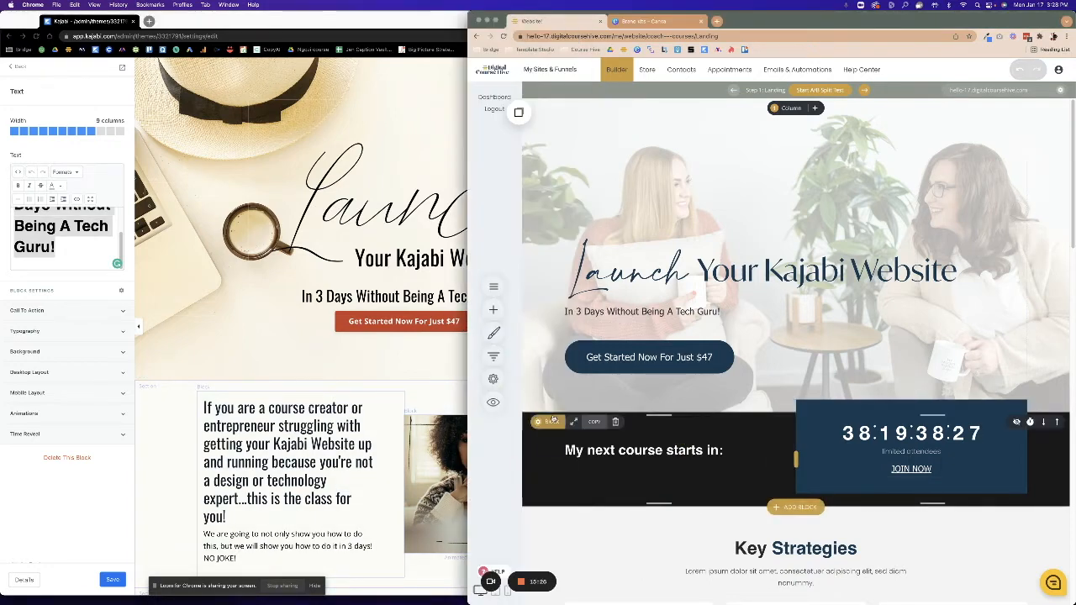
click(615, 422)
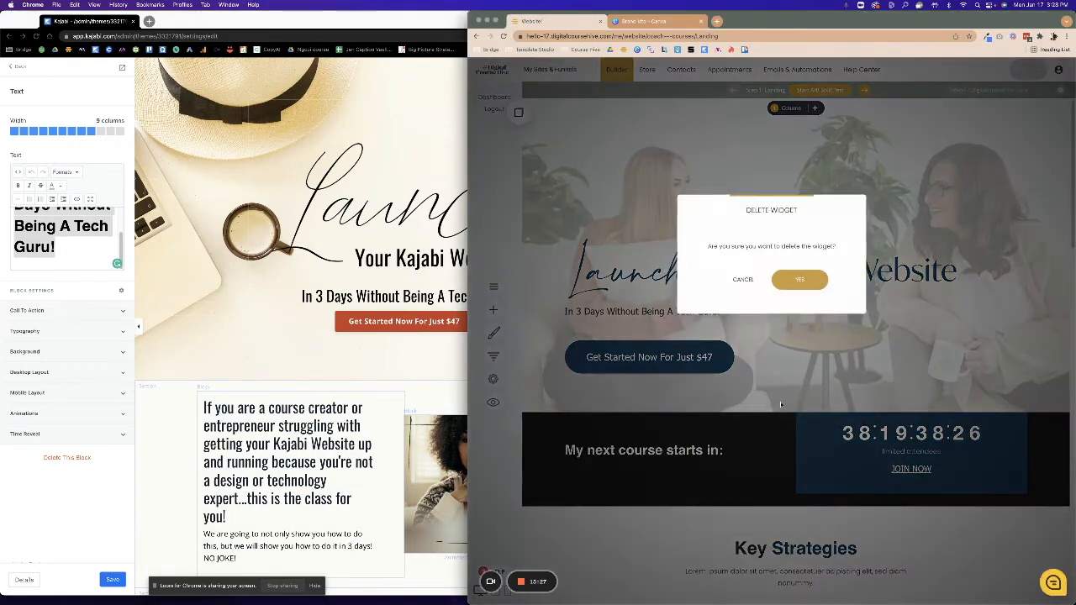
click(817, 279)
scroll(782, 502, down, 2)
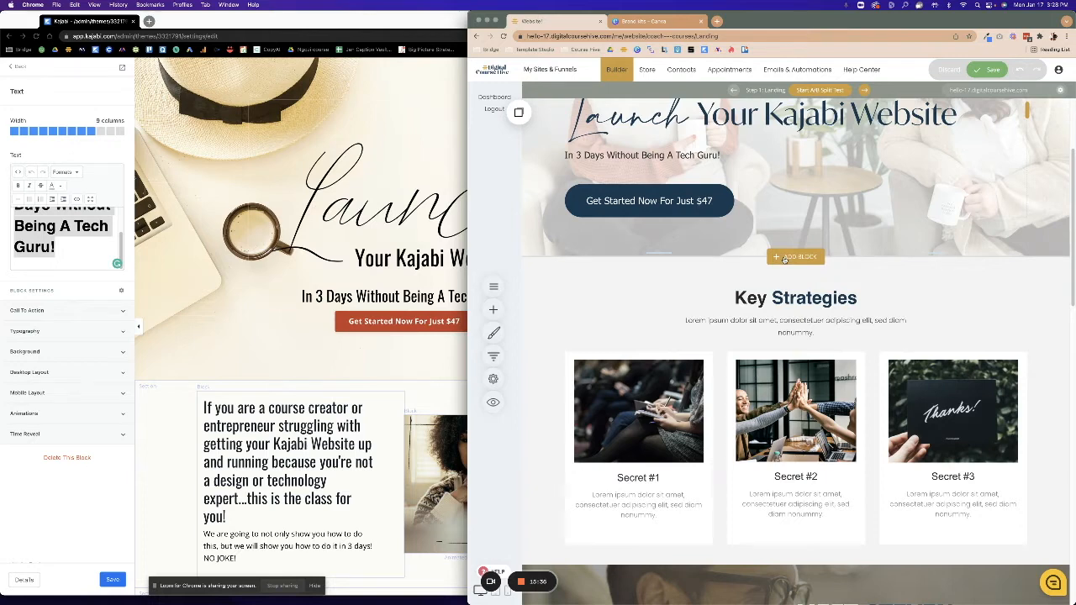
Open the block template gallery, then bring up the Kajabi page's photo block image settings.
click(785, 257)
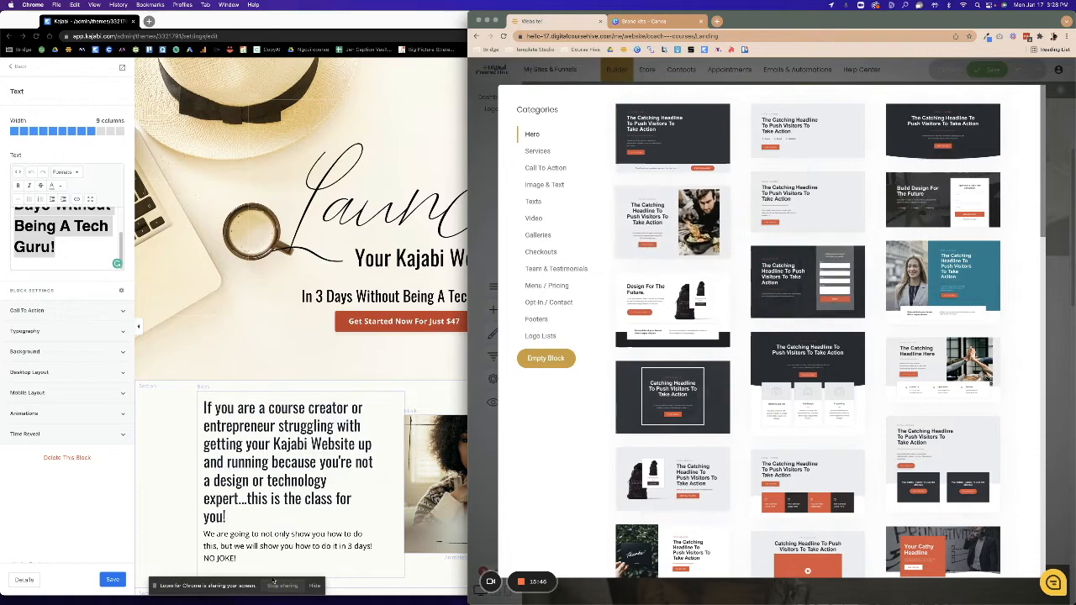
click(458, 493)
click(457, 485)
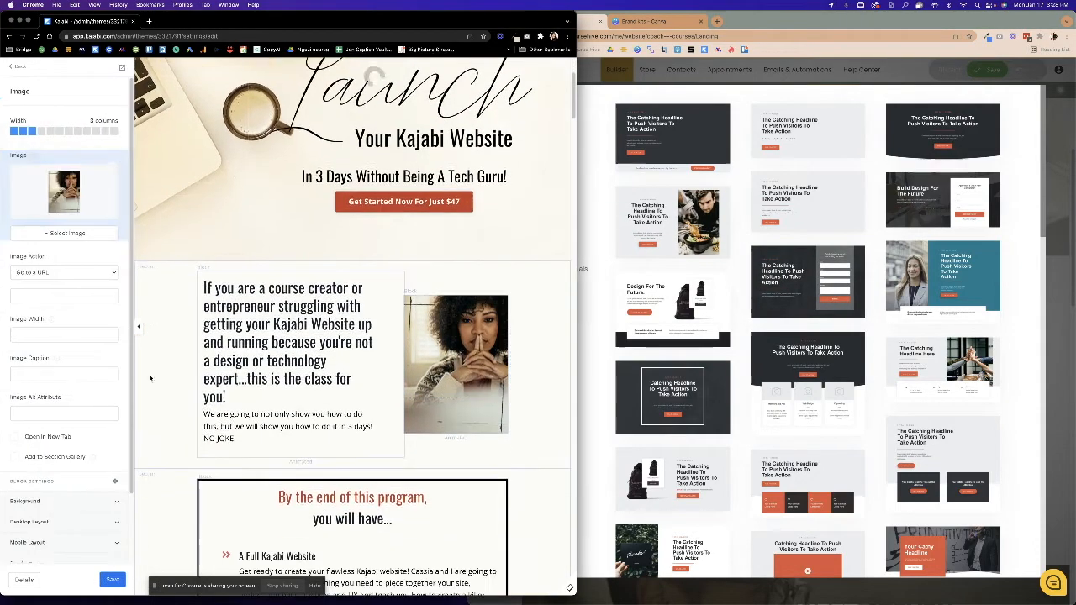
Download the Kajabi intro portrait as a PNG, then show the builder's Image & Text layouts.
scroll(431, 361, down, 20)
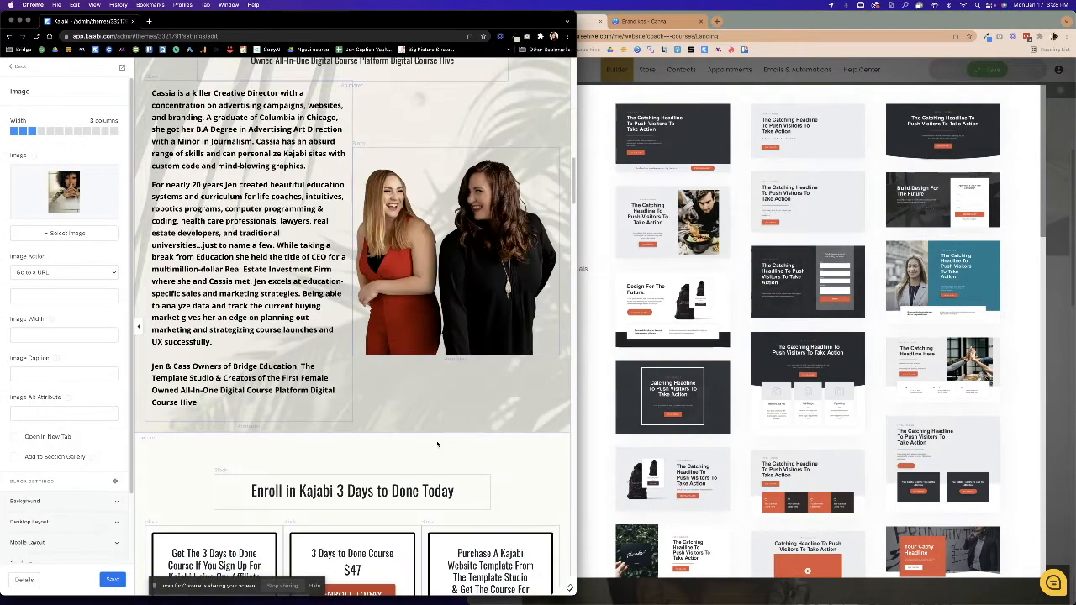
scroll(437, 444, up, 15)
scroll(436, 443, down, 10)
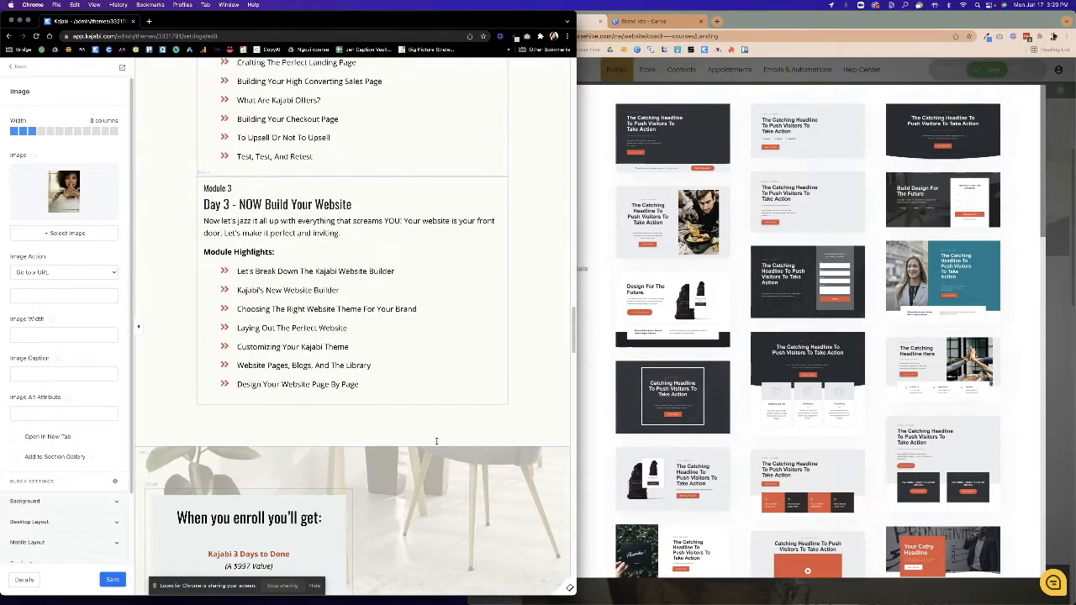
scroll(436, 441, down, 15)
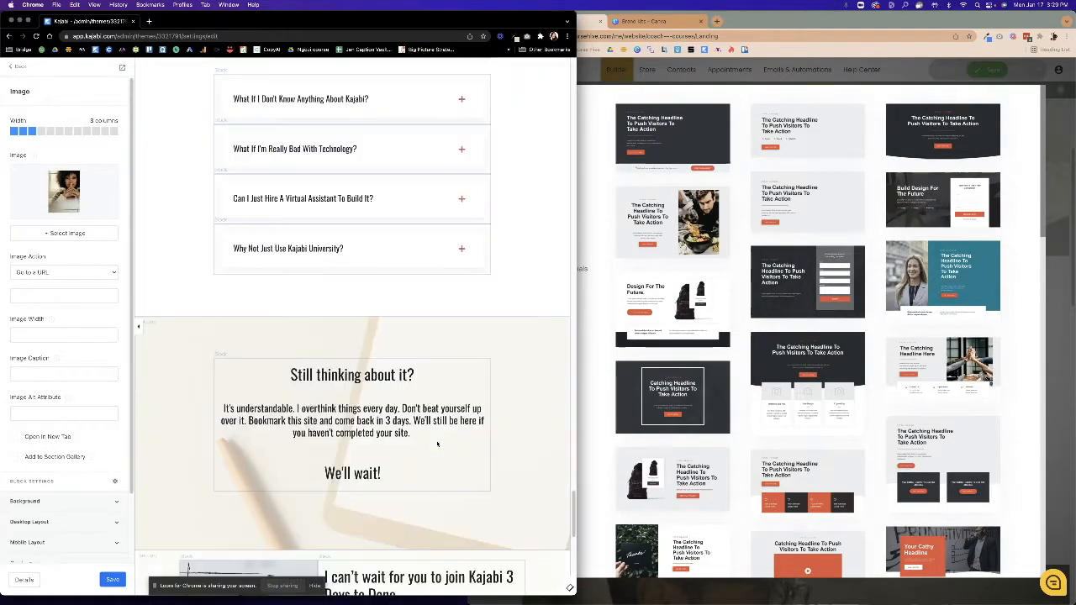
scroll(437, 446, up, 5)
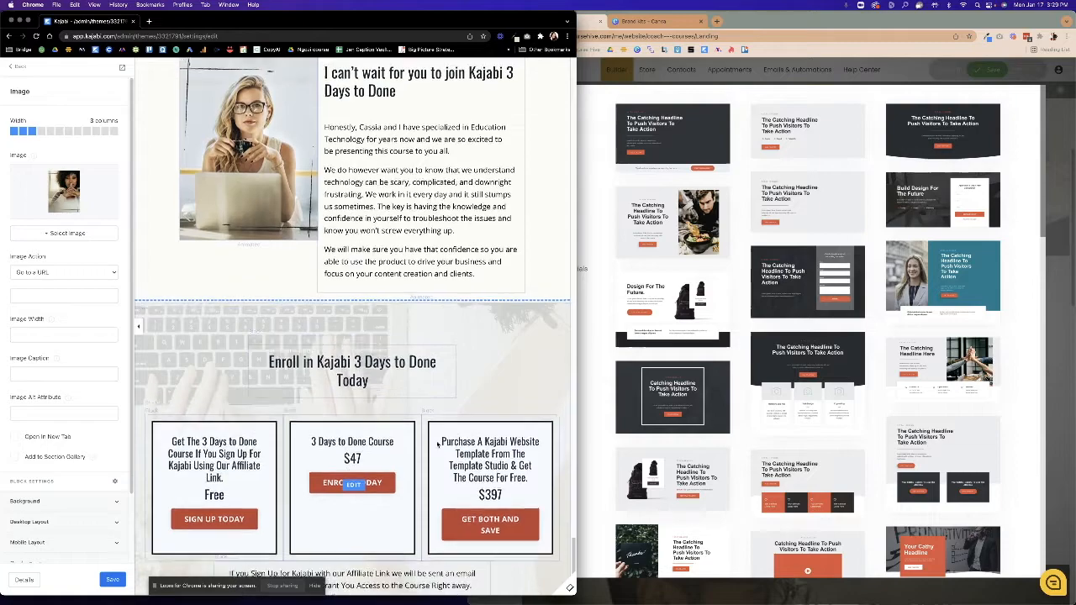
scroll(436, 441, up, 20)
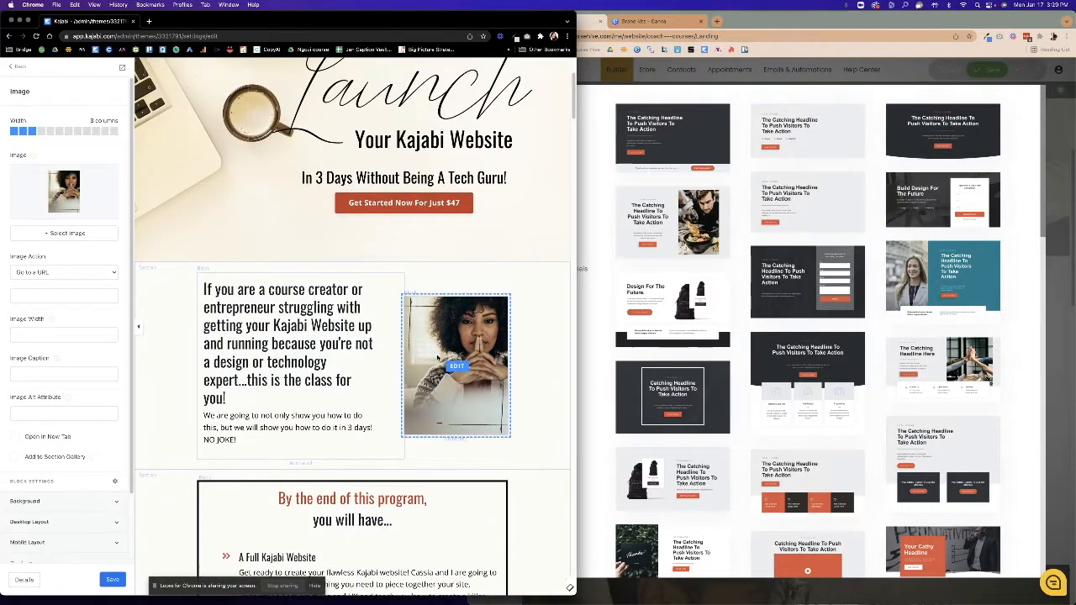
scroll(456, 365, down, 2)
right_click(66, 186)
click(86, 199)
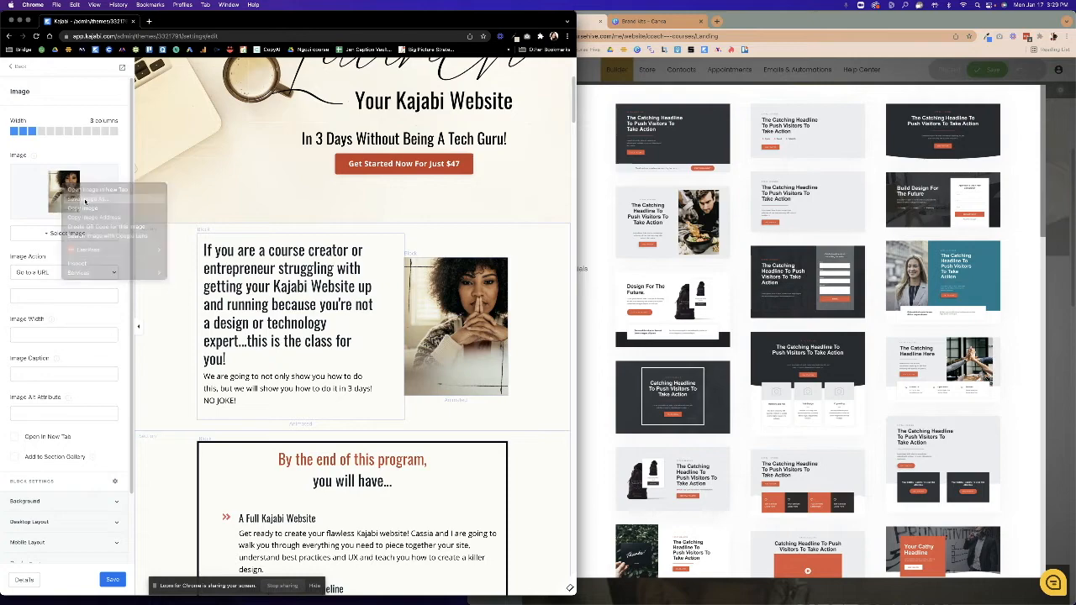
key(Return)
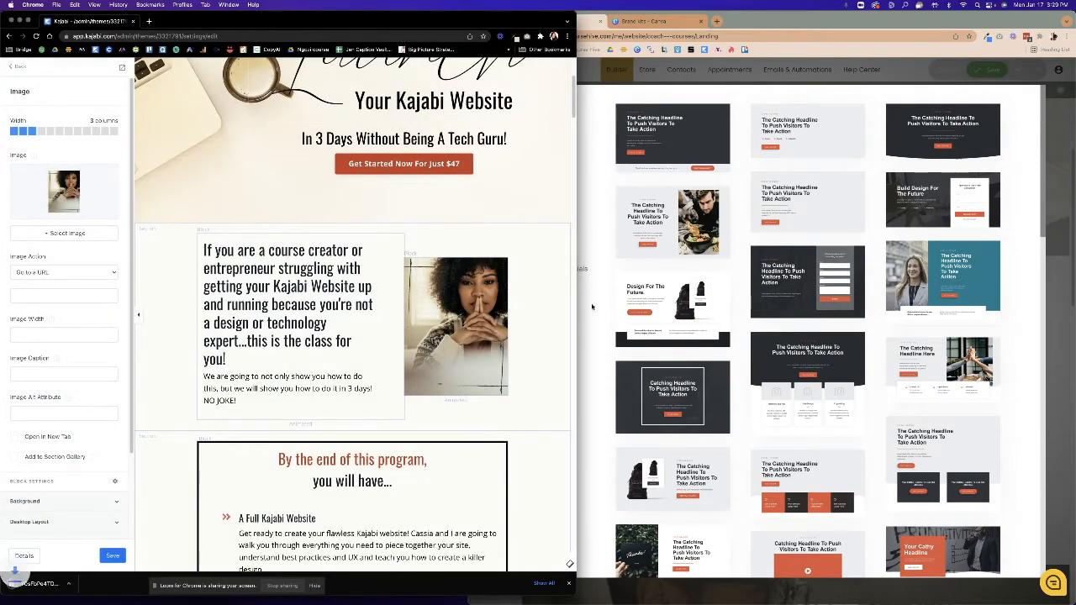
click(595, 308)
click(532, 185)
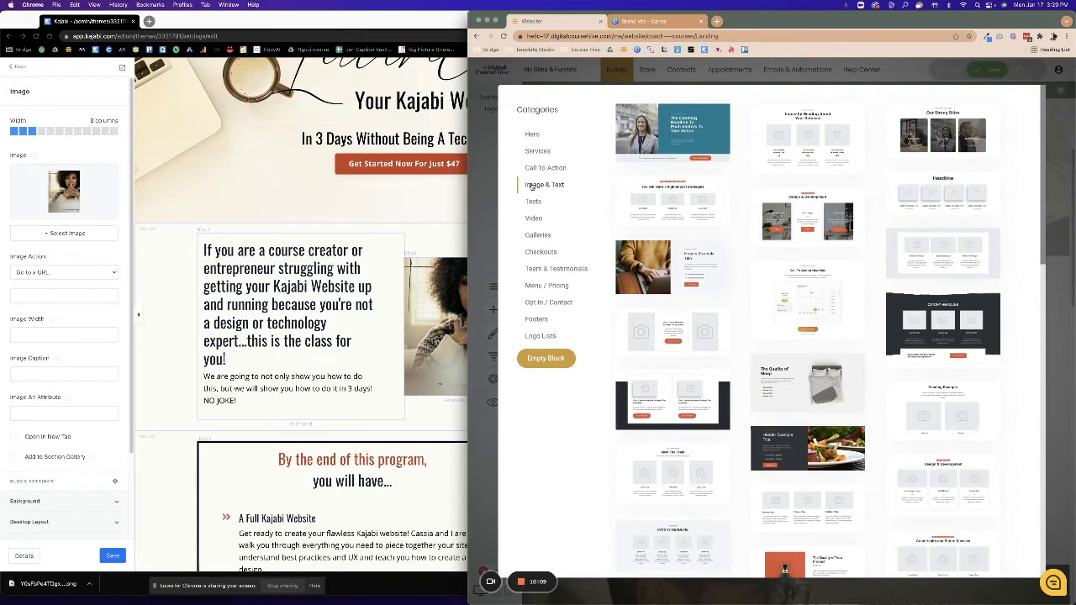
Insert the 'Header Example Title' Image & Text layout below the hero.
scroll(909, 473, down, 5)
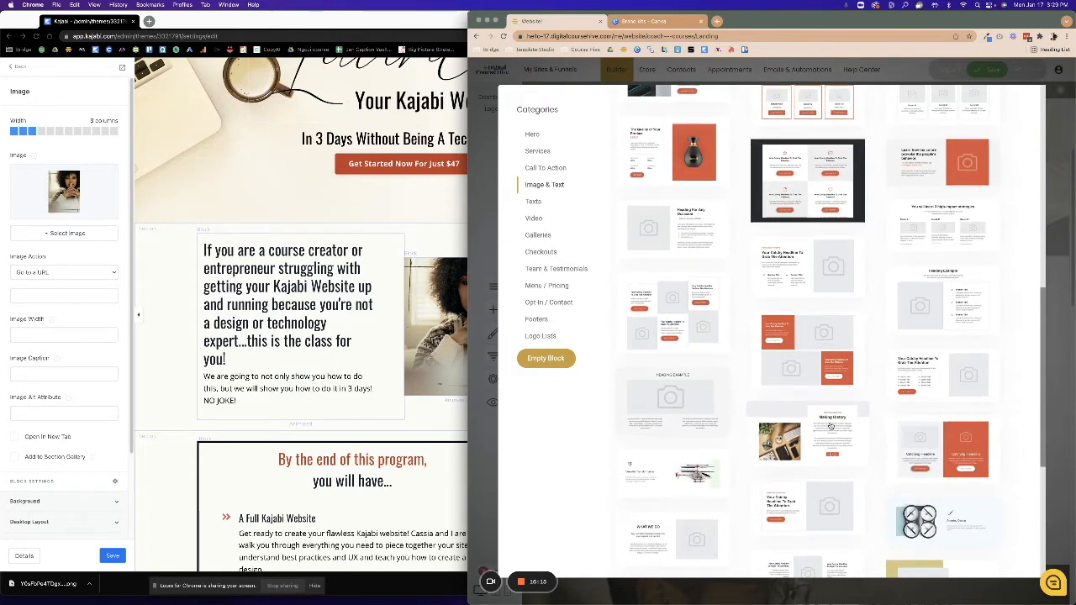
scroll(831, 426, down, 3)
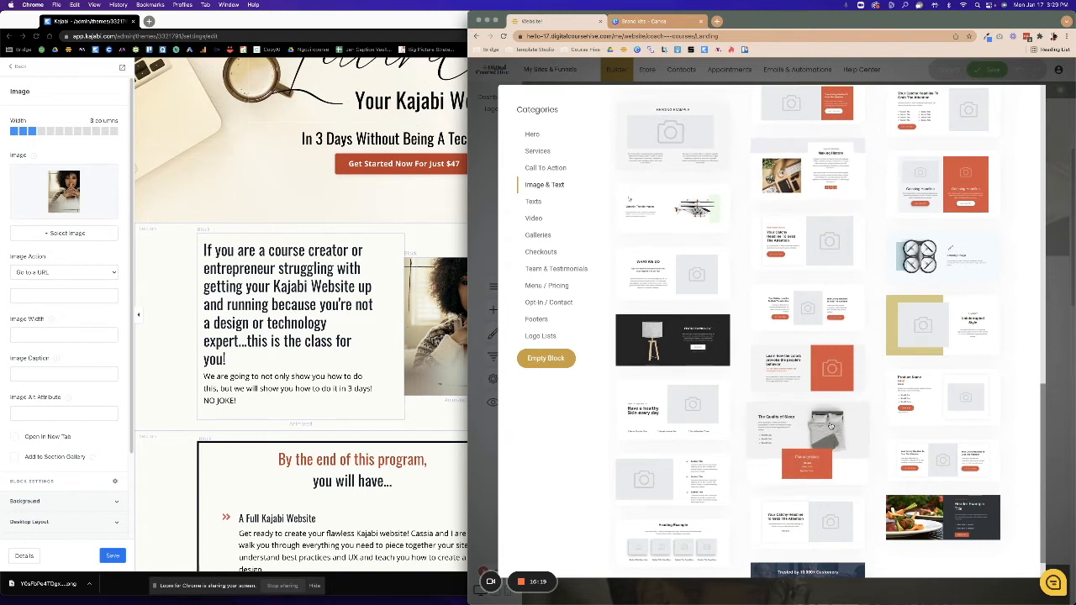
scroll(815, 422, down, 1)
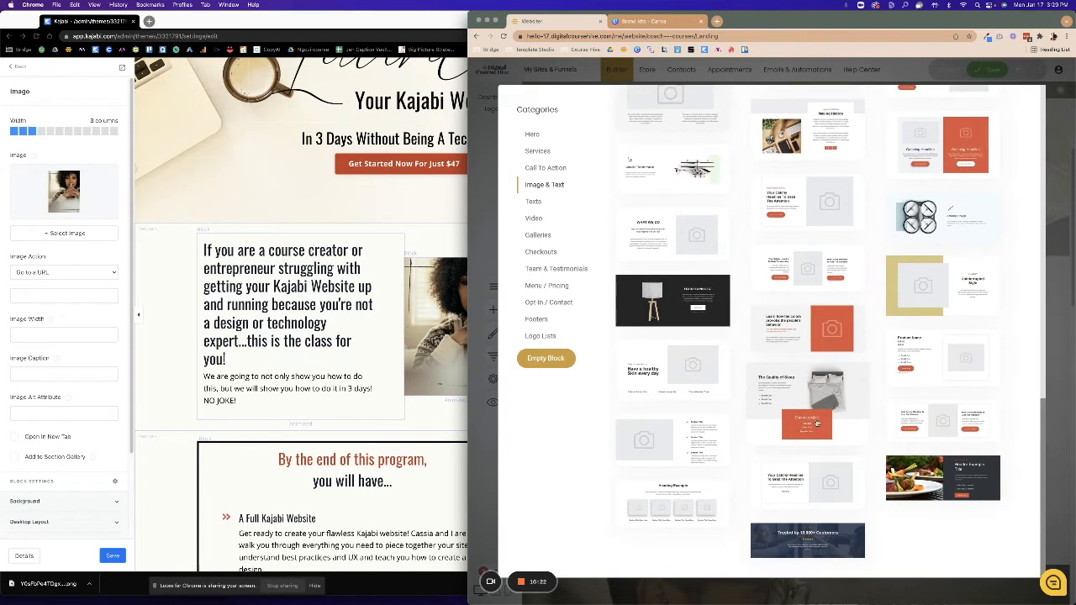
scroll(787, 443, up, 15)
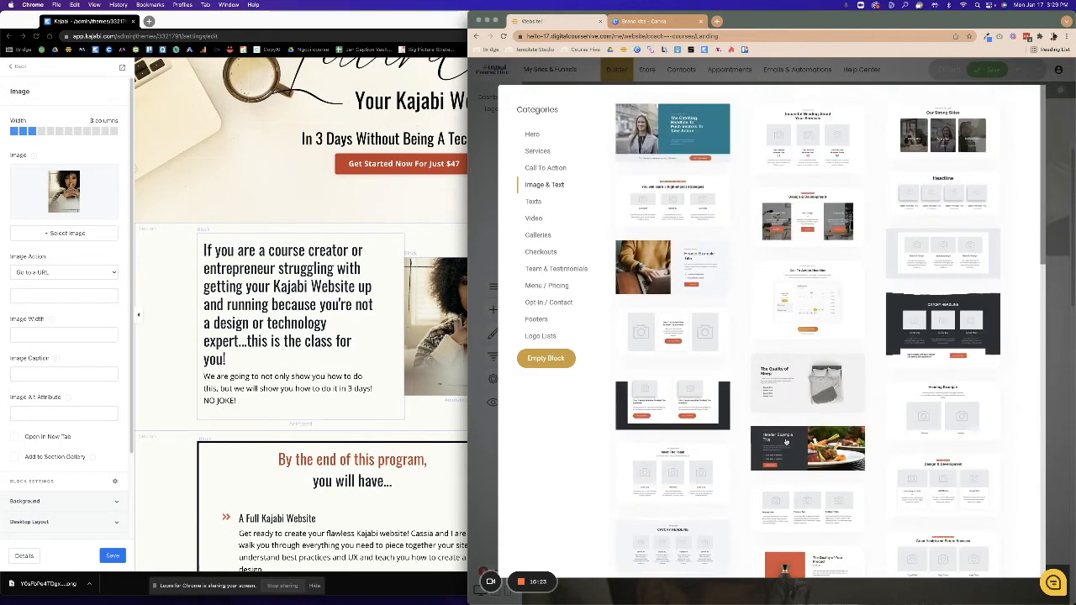
click(653, 284)
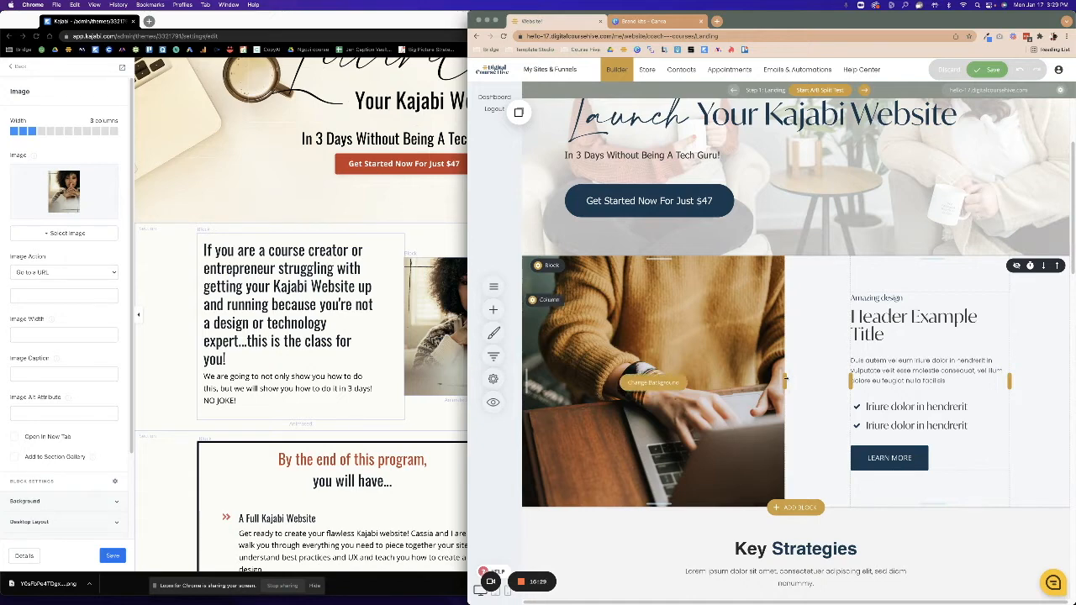
Widen the image column to about 53% and remove its laptop background image.
drag(788, 385, 812, 385)
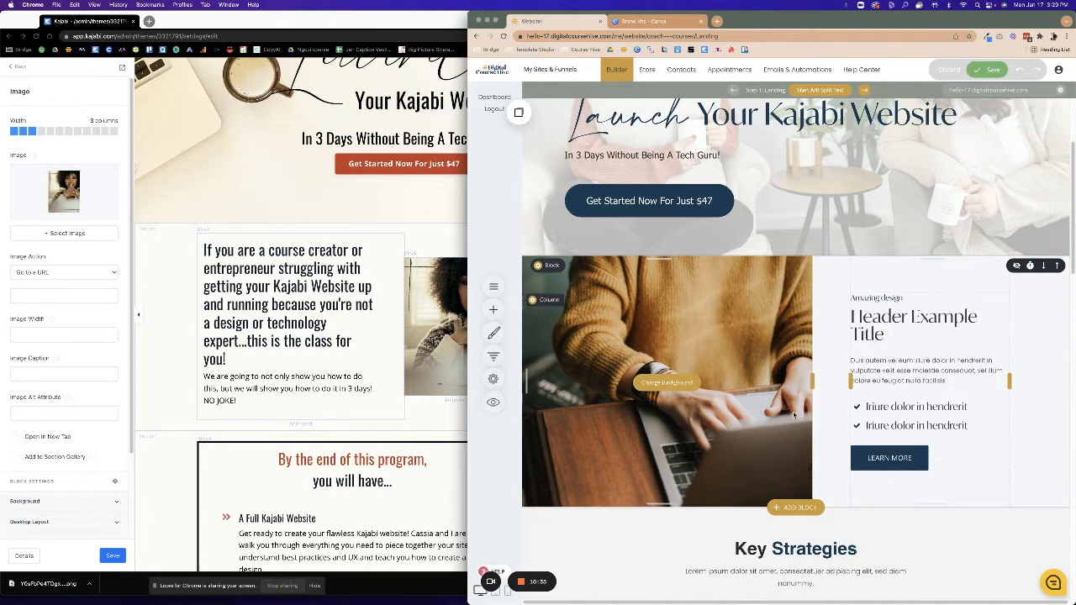
click(659, 384)
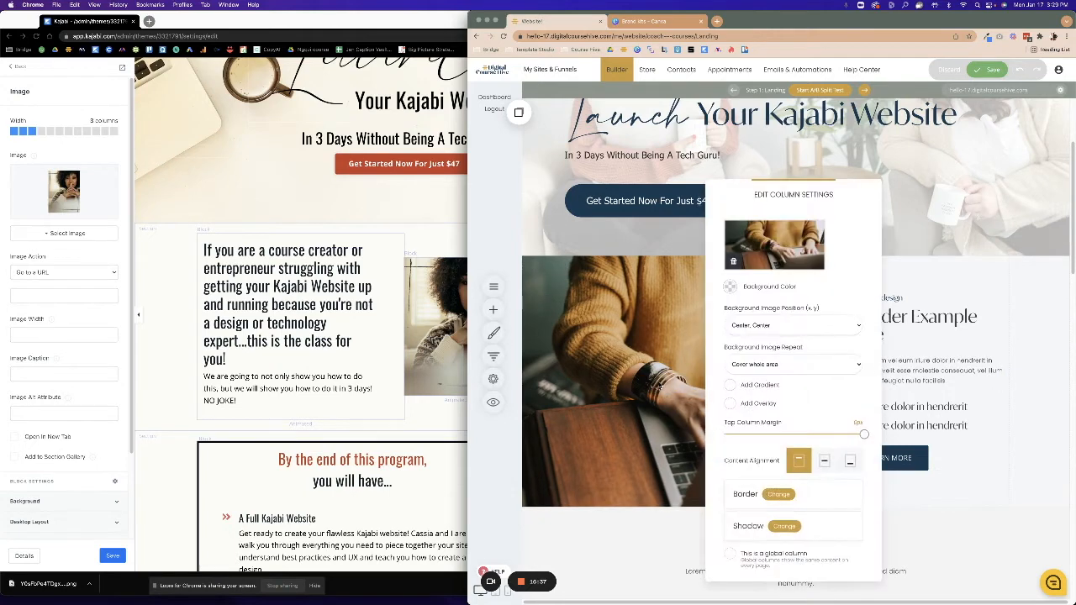
click(737, 267)
click(630, 333)
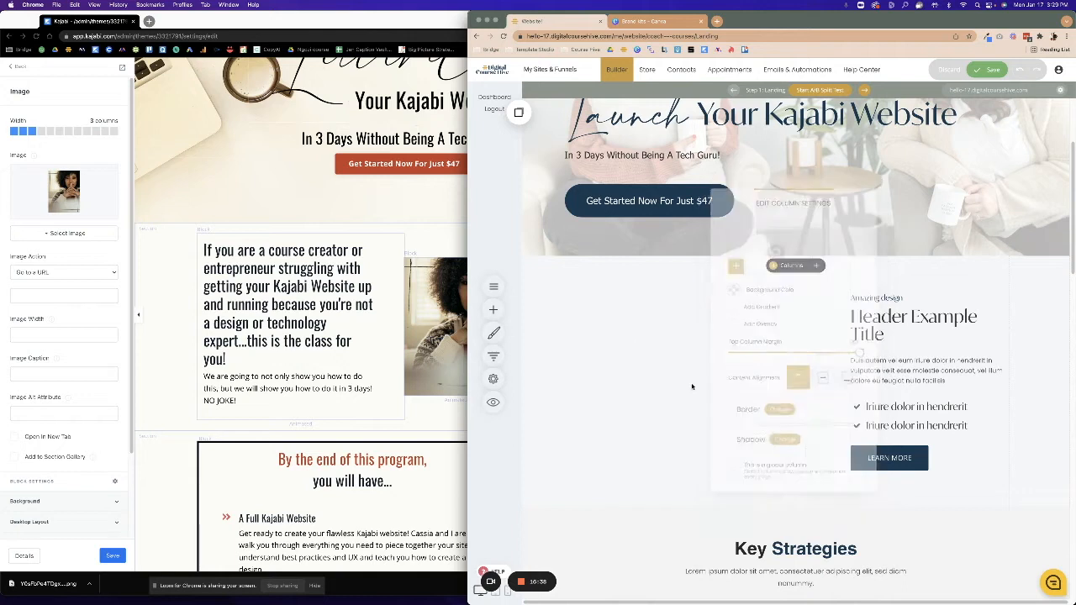
Place an Image widget in the column using the uploaded Kajabi portrait.
click(496, 309)
drag(547, 192, 680, 337)
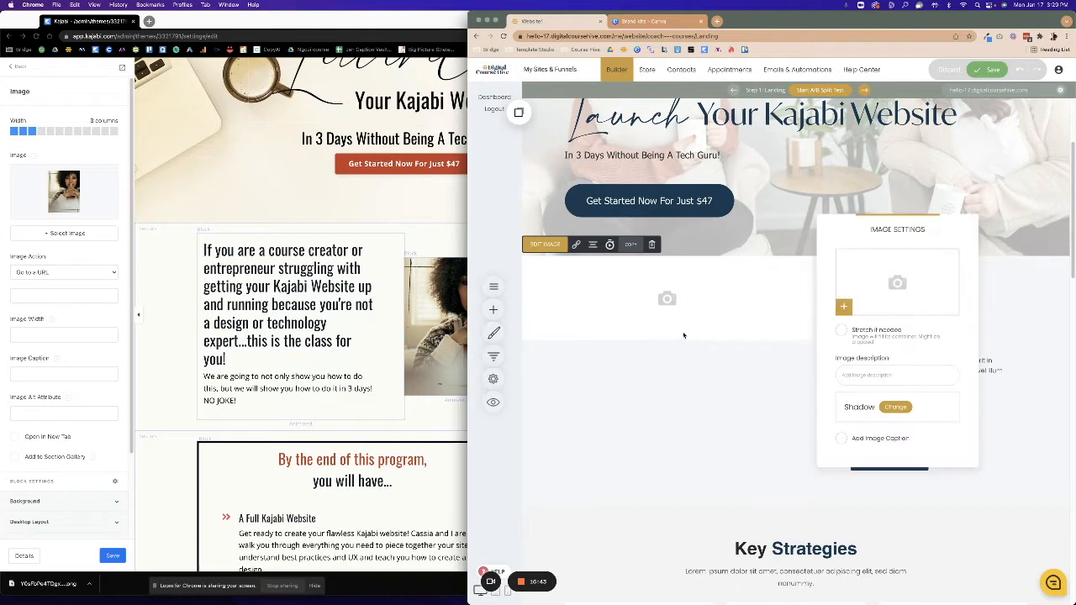
click(871, 291)
drag(60, 585, 896, 300)
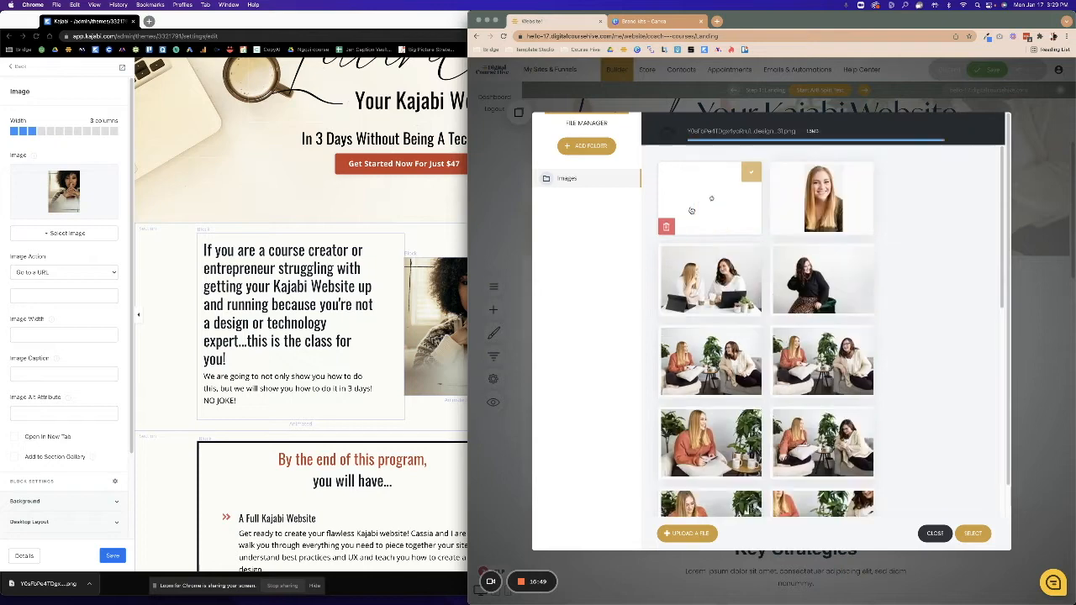
mouse_move(706, 157)
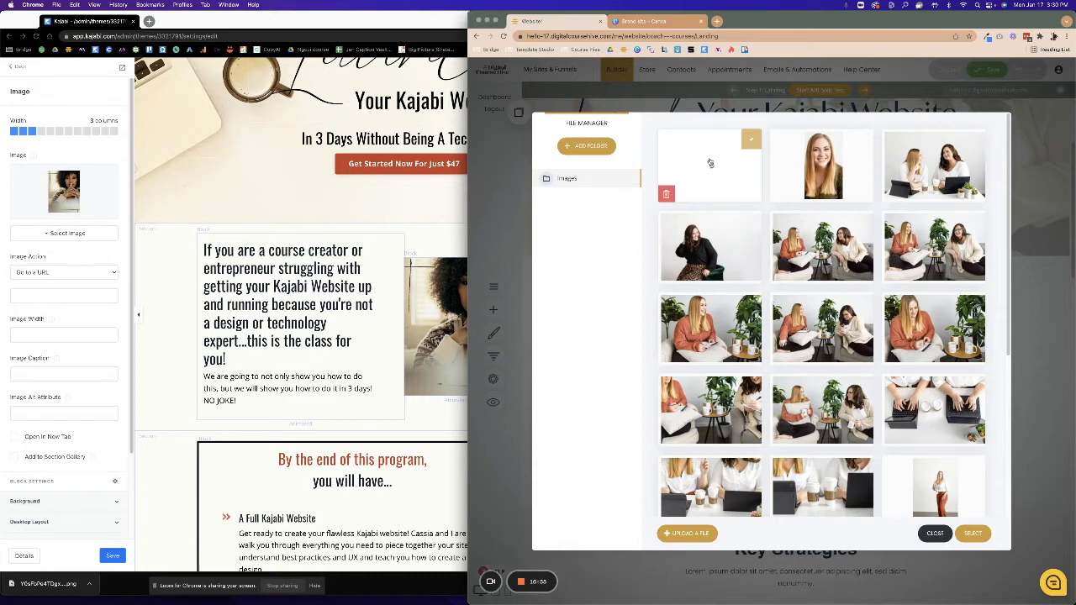
click(973, 534)
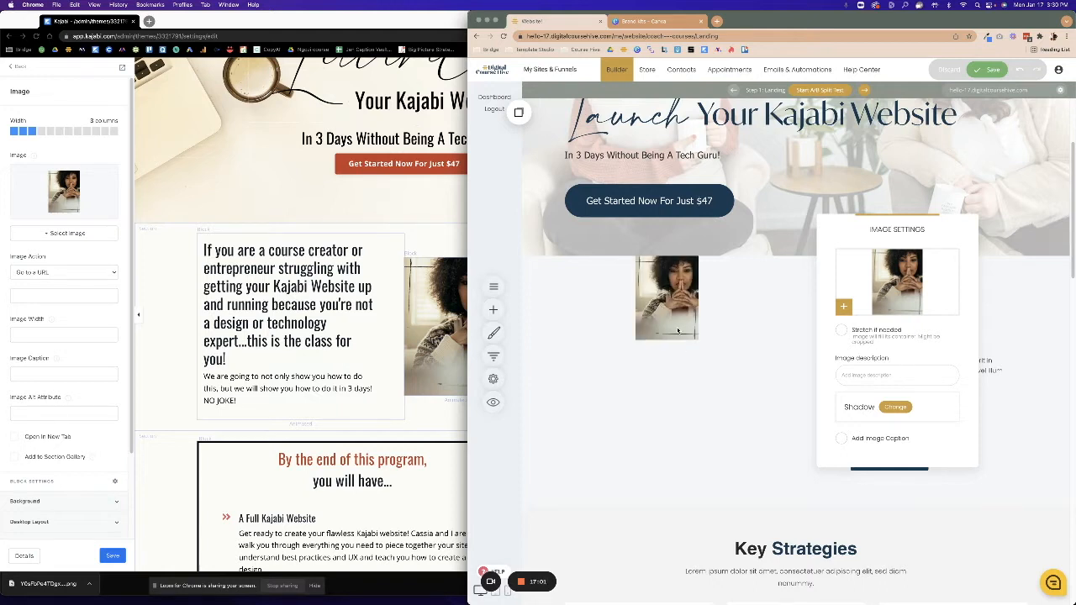
Enlarge the portrait so it fills the block's full height.
click(840, 334)
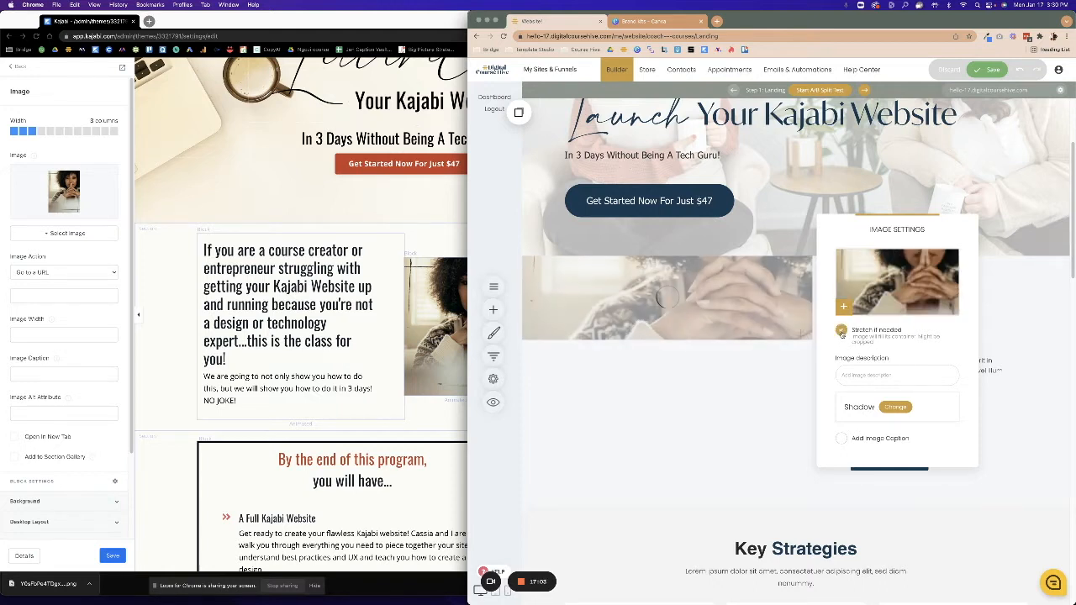
click(654, 311)
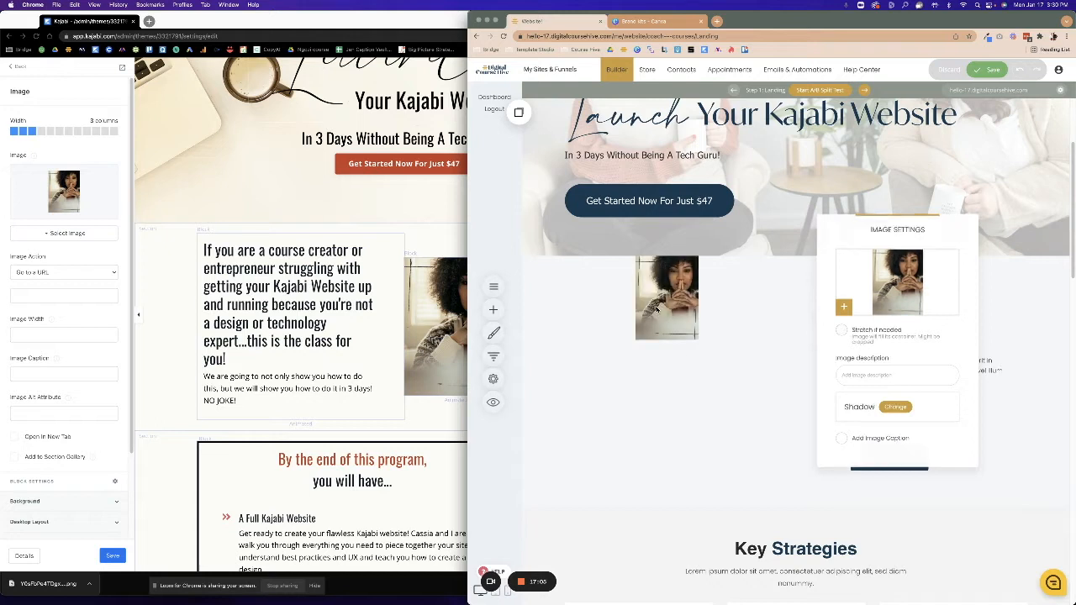
drag(665, 340, 683, 507)
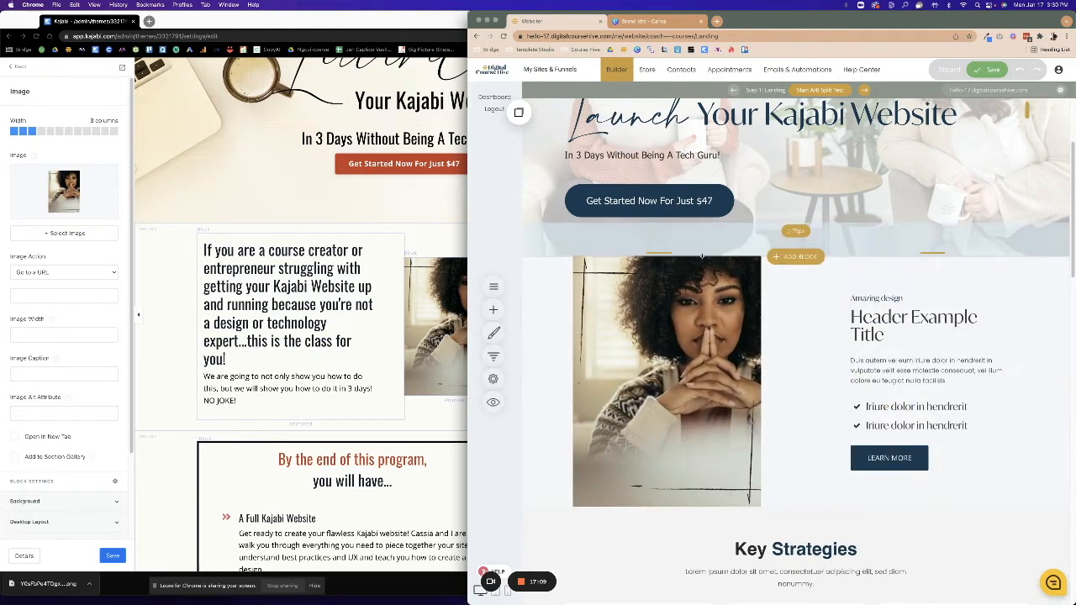
Add top and bottom section padding and widen the text column so 'Header Example Title' fits one line.
drag(664, 257, 671, 282)
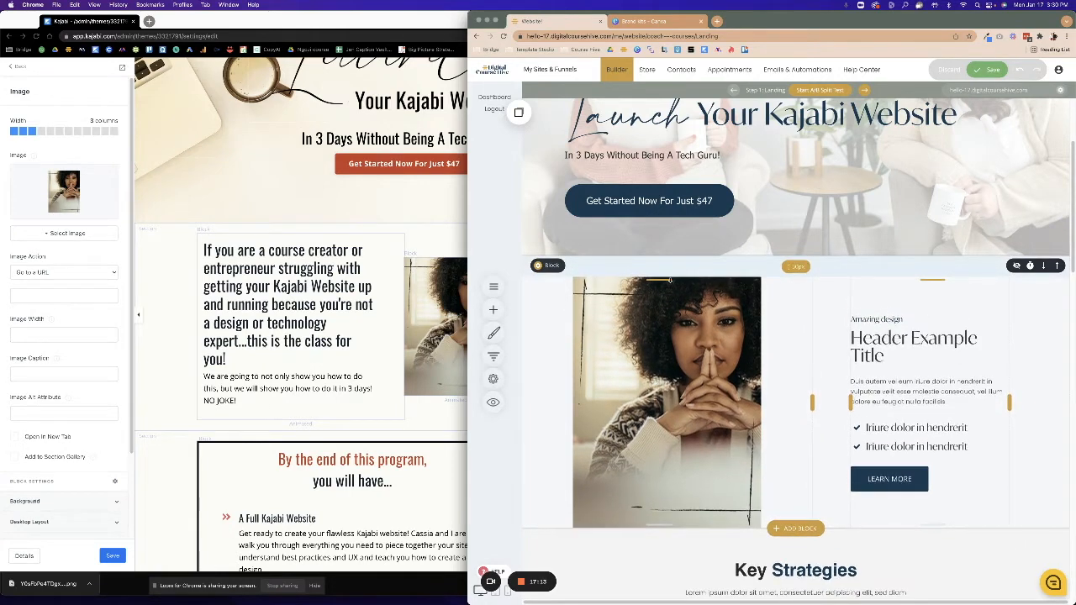
drag(666, 526, 671, 548)
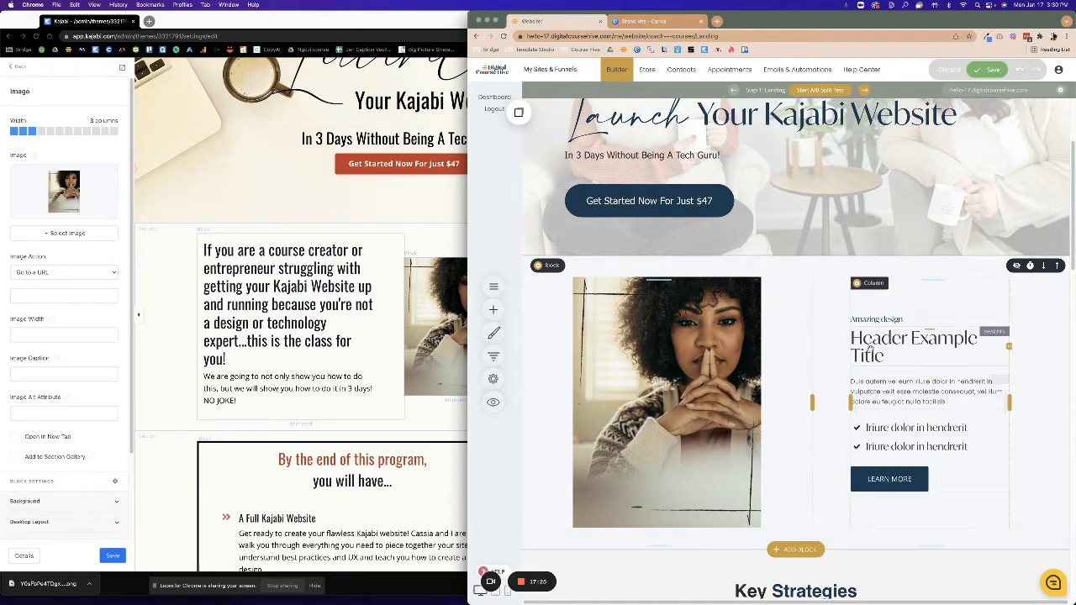
drag(849, 402, 823, 402)
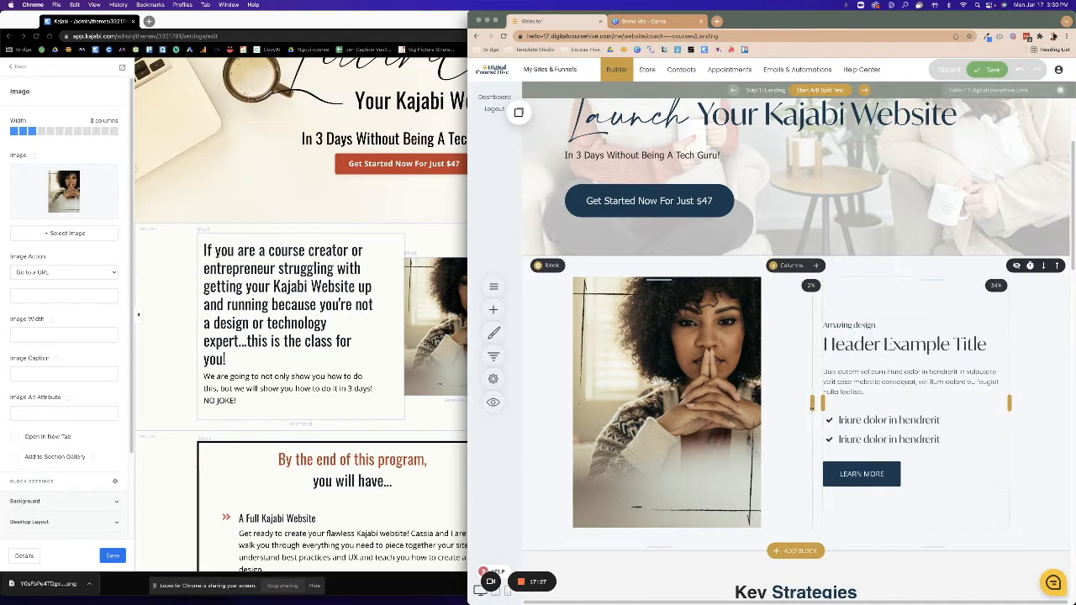
drag(1014, 401, 1027, 404)
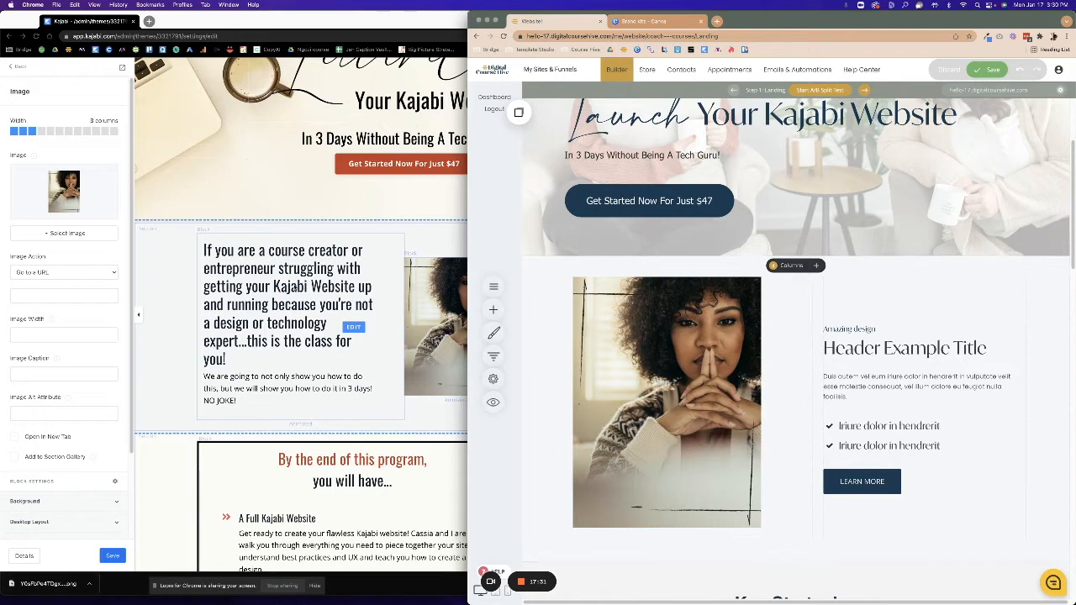
Delete the two remaining checklist items from the text column.
double_click(306, 268)
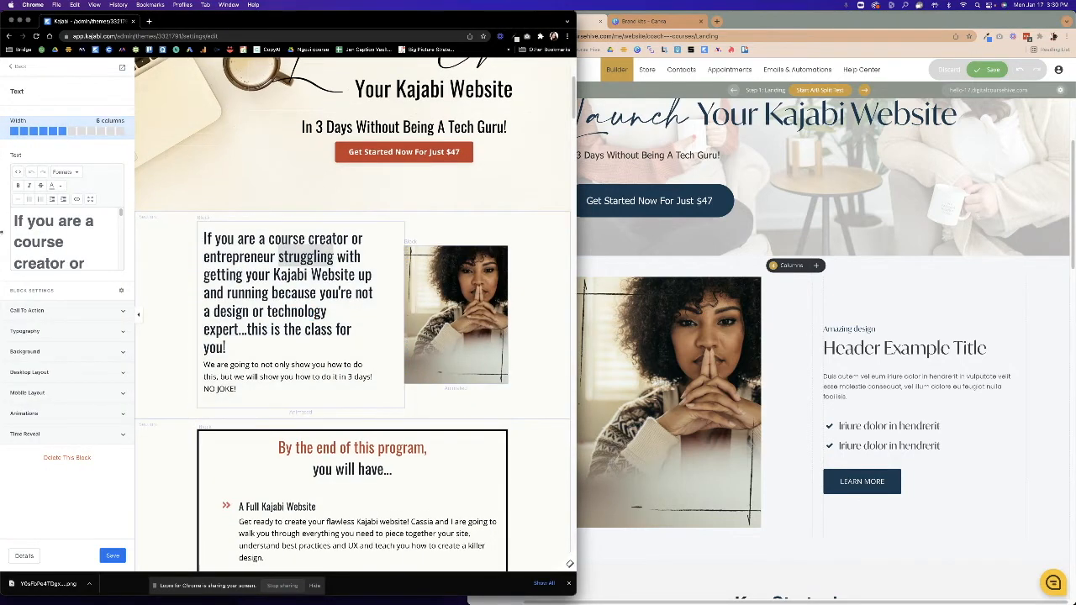
drag(14, 220, 81, 303)
key(super+c)
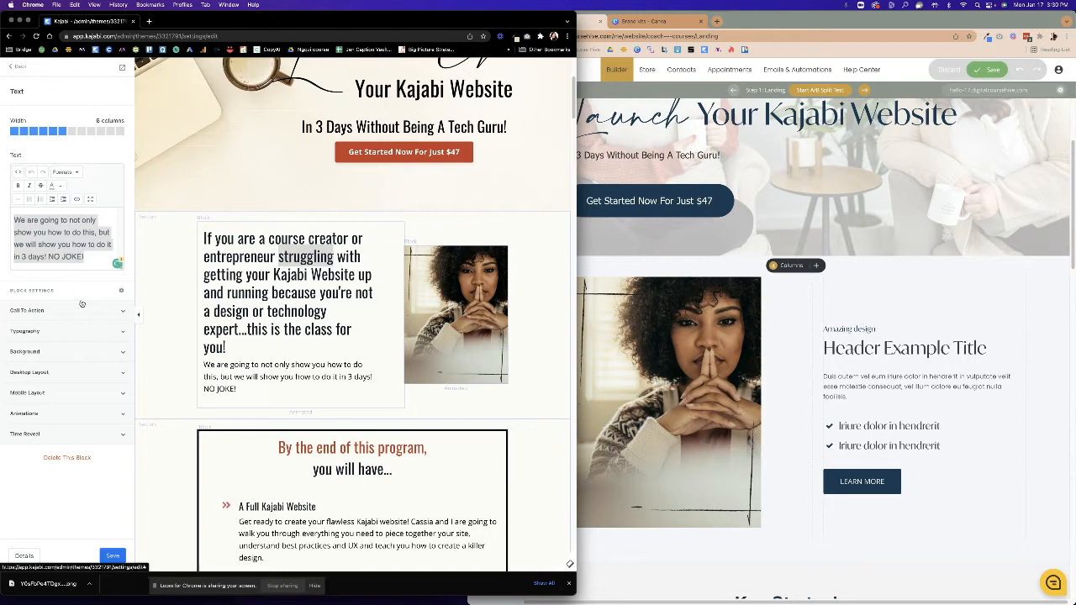
click(757, 330)
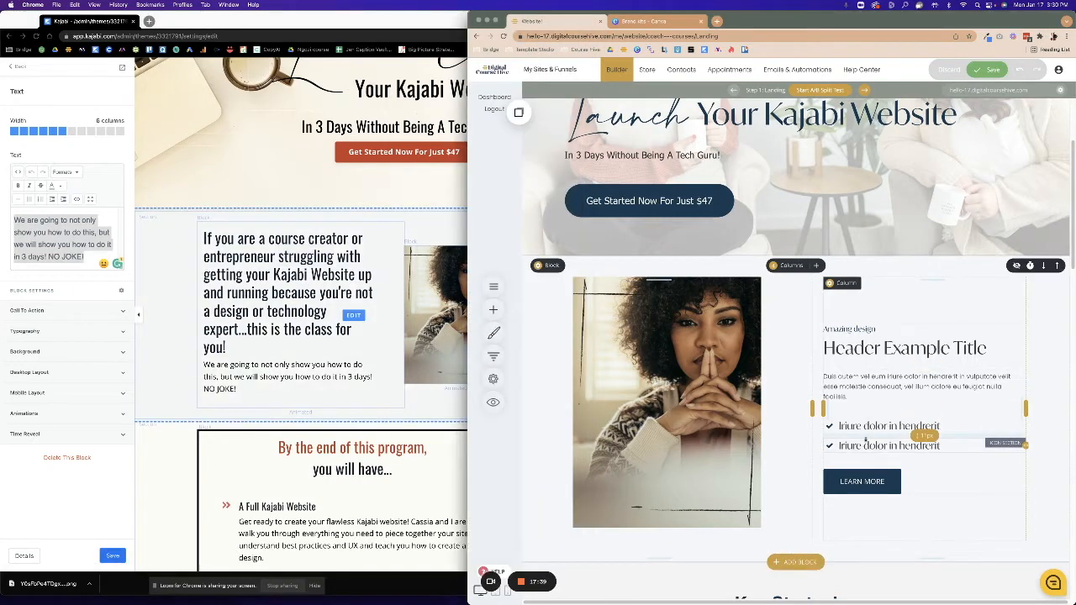
click(867, 444)
click(948, 426)
click(799, 281)
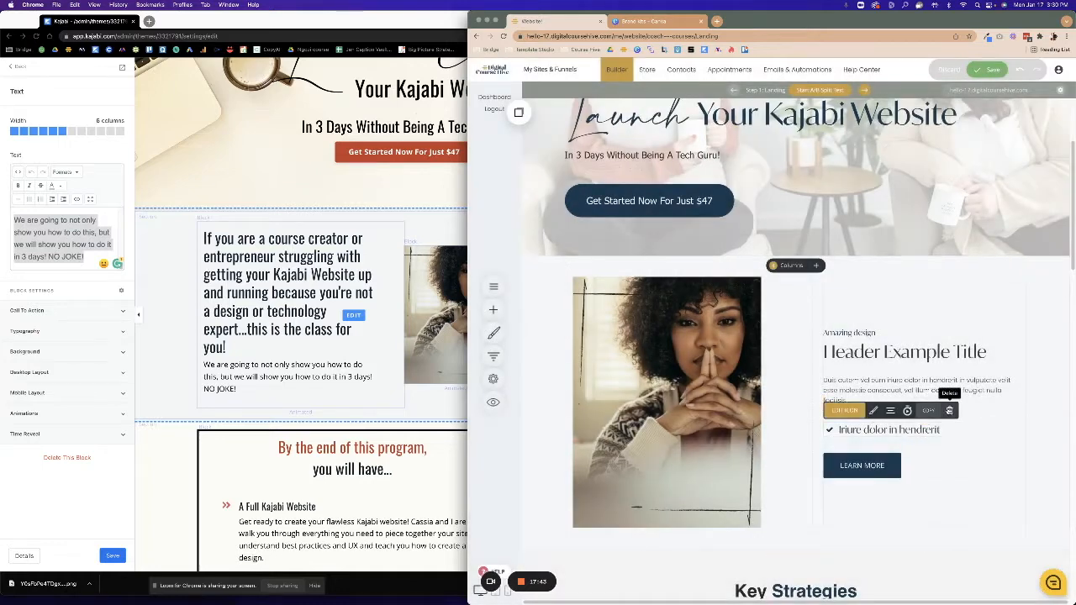
click(949, 411)
click(801, 280)
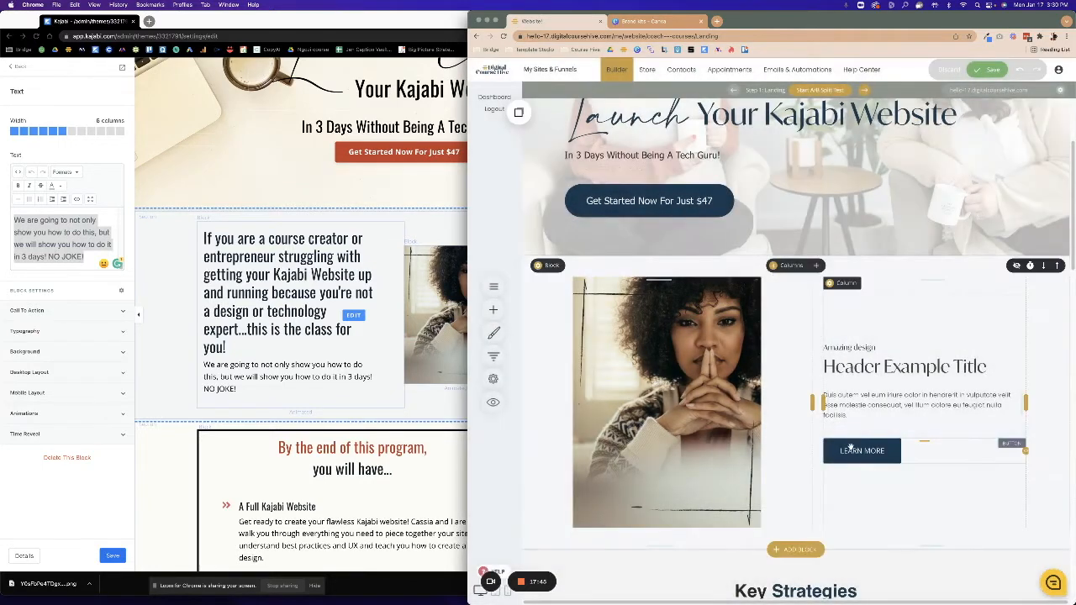
Delete the LEARN MORE button and the 'Amazing design' label.
click(851, 448)
click(952, 427)
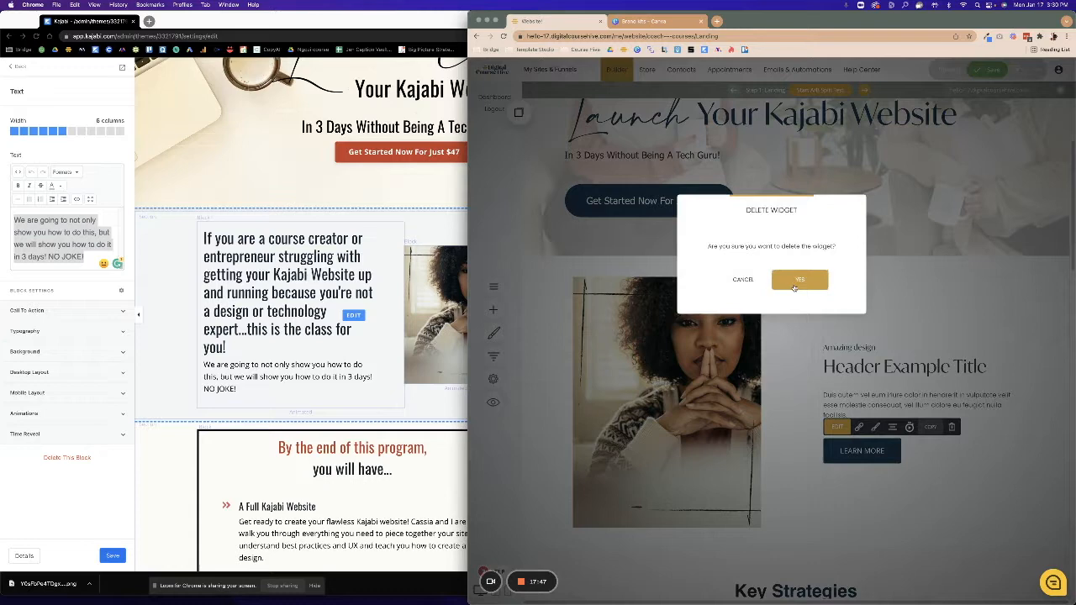
click(797, 280)
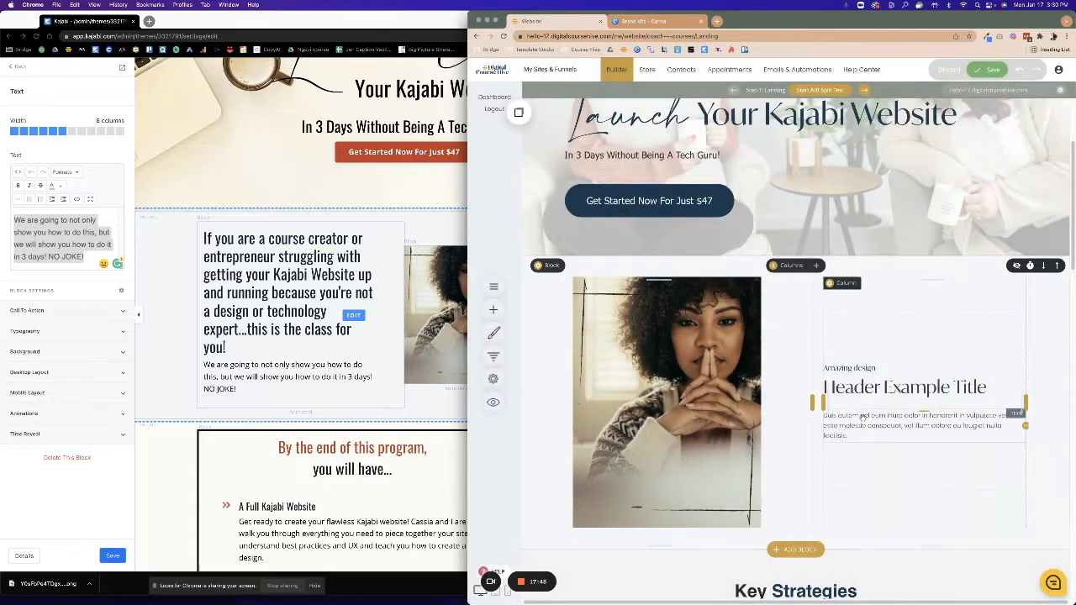
click(844, 370)
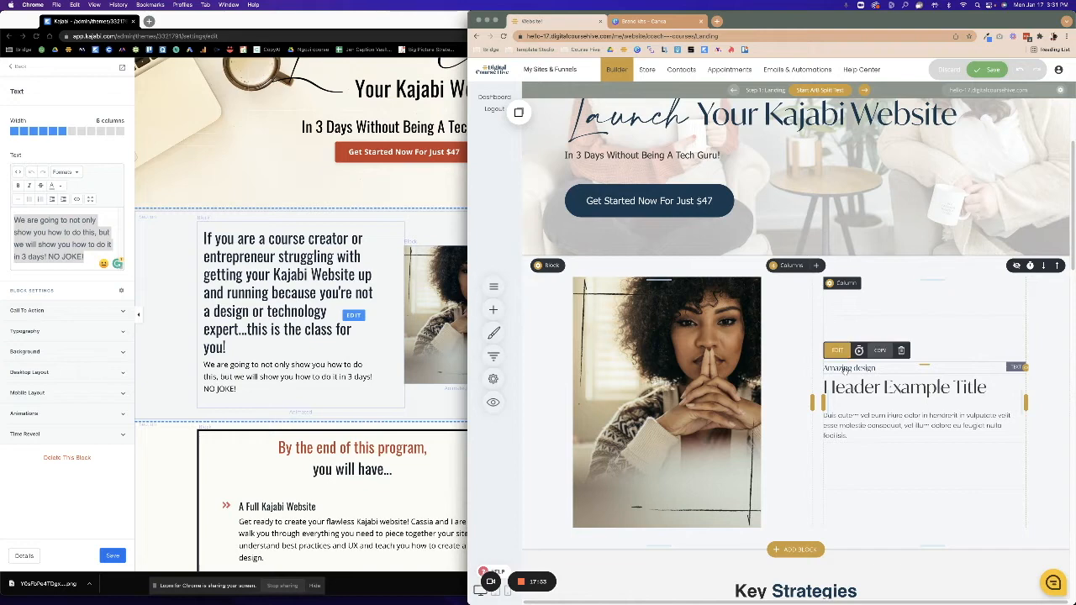
click(901, 350)
click(798, 279)
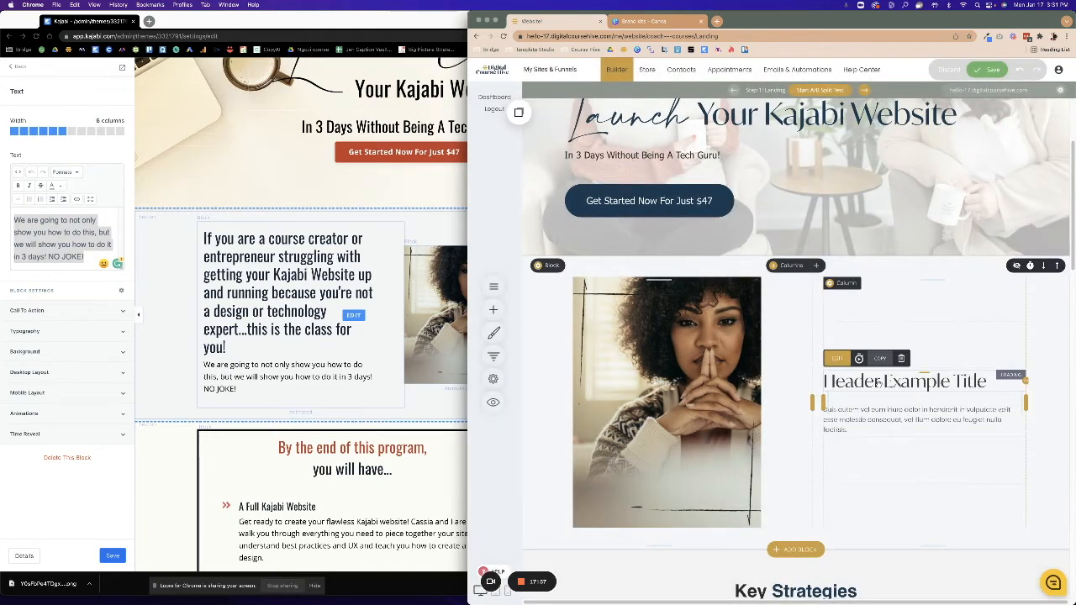
Paste the course-creator copy over the placeholder paragraph and the 'Header Example Title' heading.
double_click(860, 420)
drag(857, 429, 805, 411)
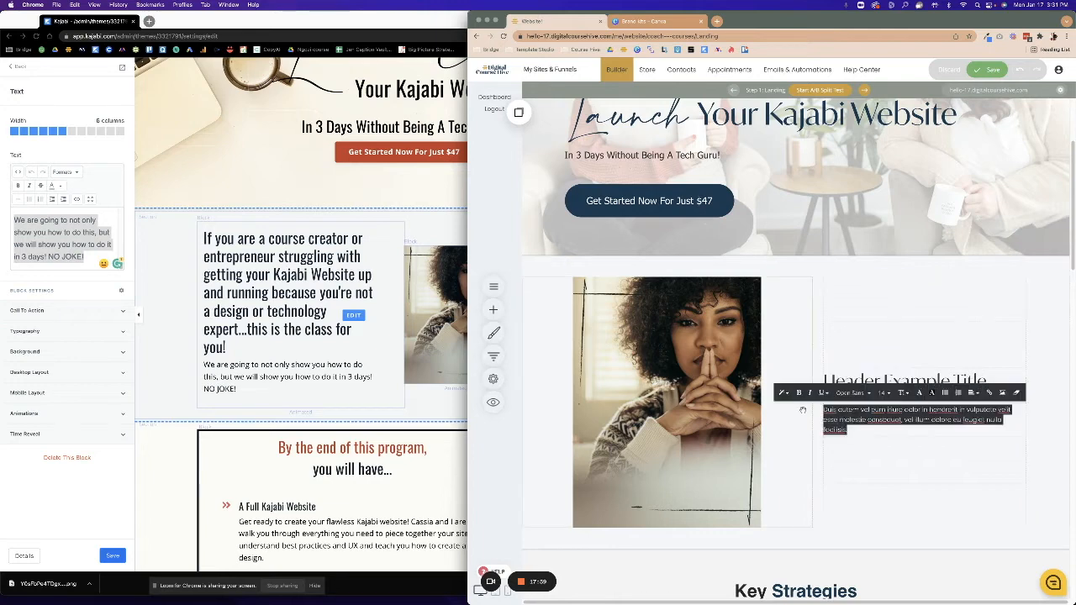
key(super+v)
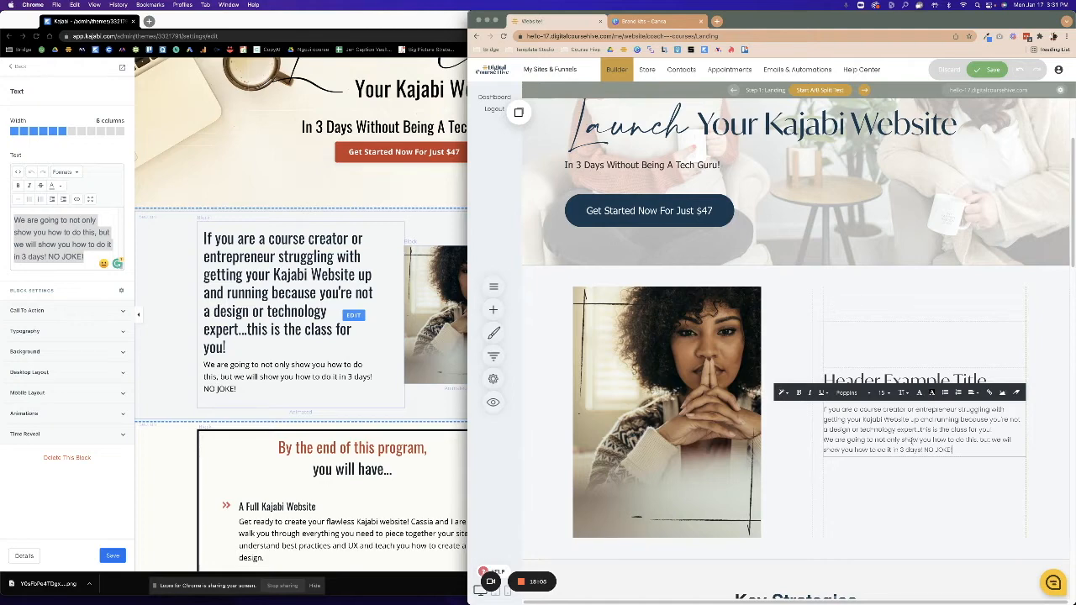
drag(996, 430, 818, 412)
key(super+c)
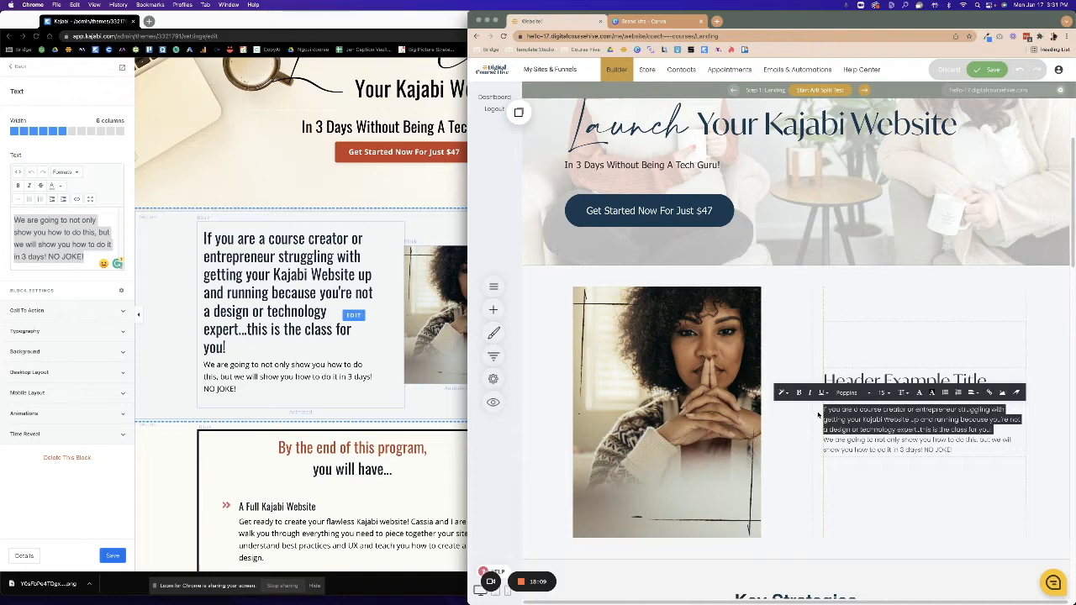
click(986, 382)
drag(987, 383, 807, 382)
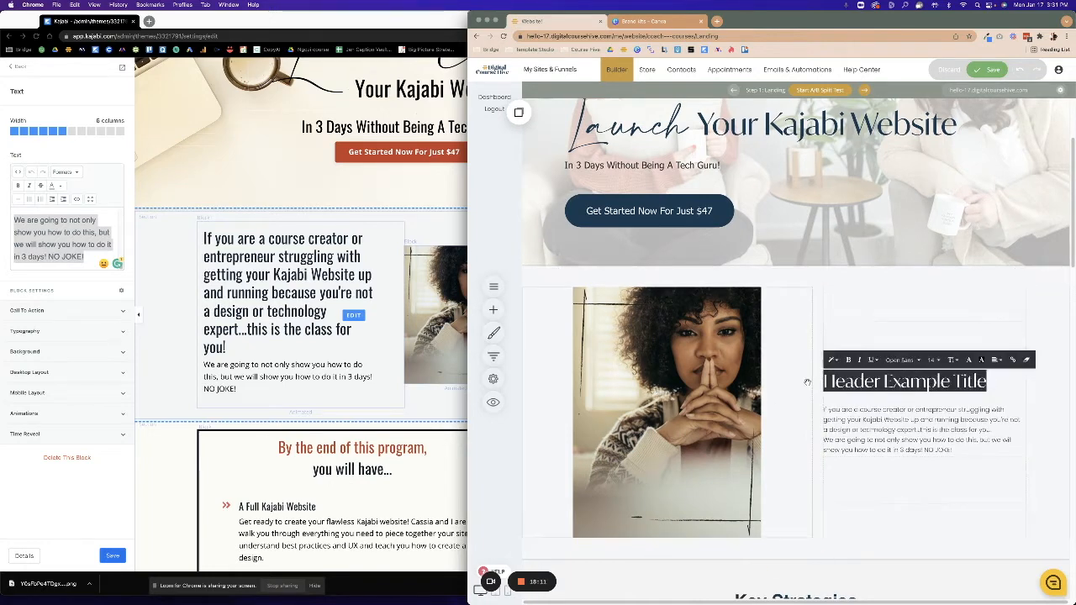
key(super+v)
Remove the duplicated sentence from the body paragraph and set the body text to size 20.
scroll(900, 500, down, 1)
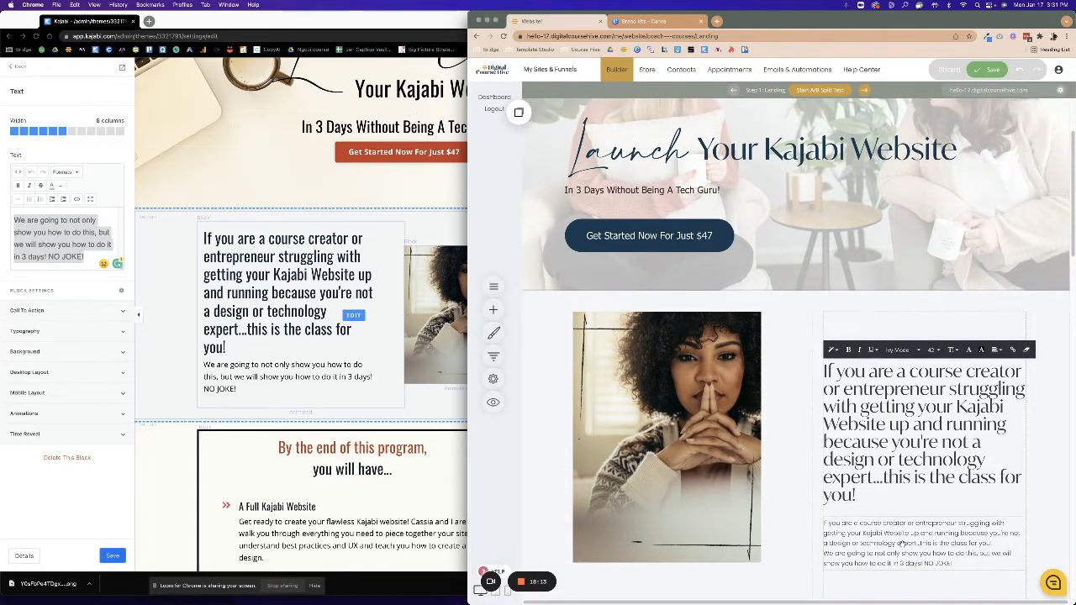
click(926, 541)
drag(994, 540, 783, 511)
key(BackSpace)
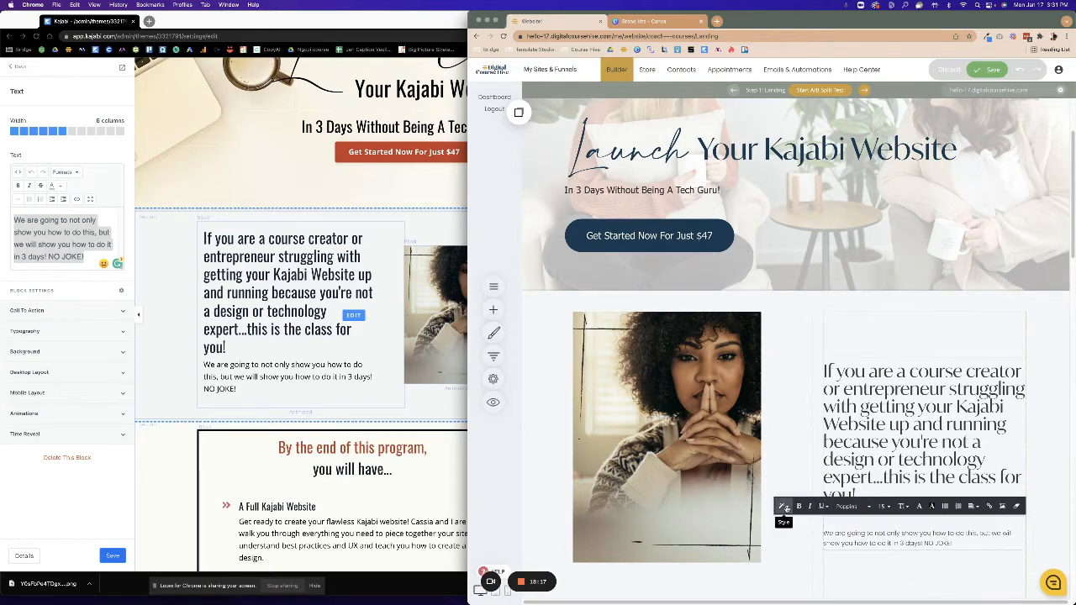
drag(966, 533, 805, 528)
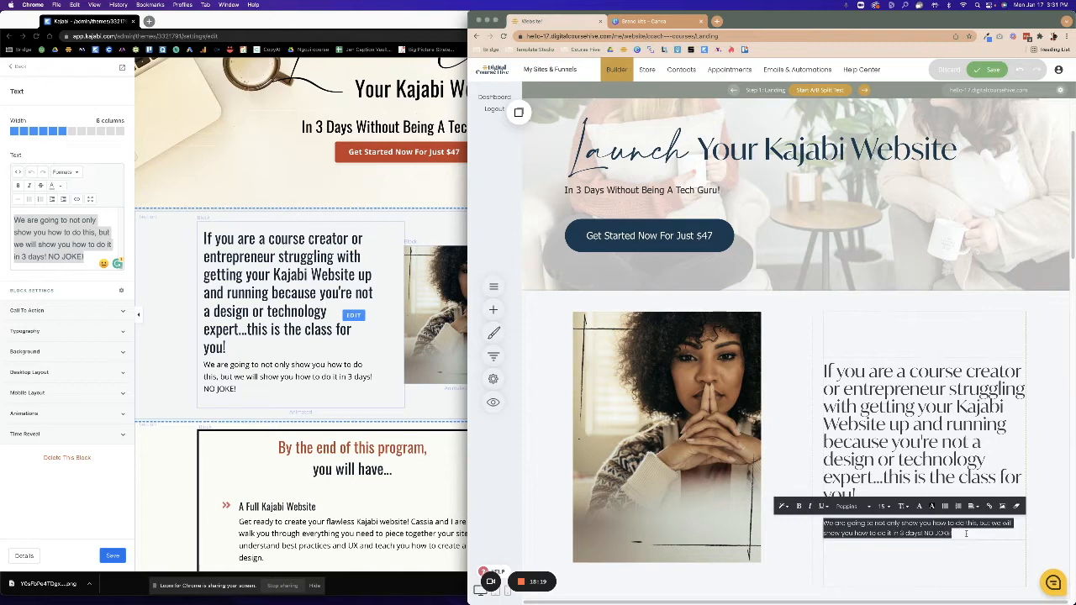
click(884, 506)
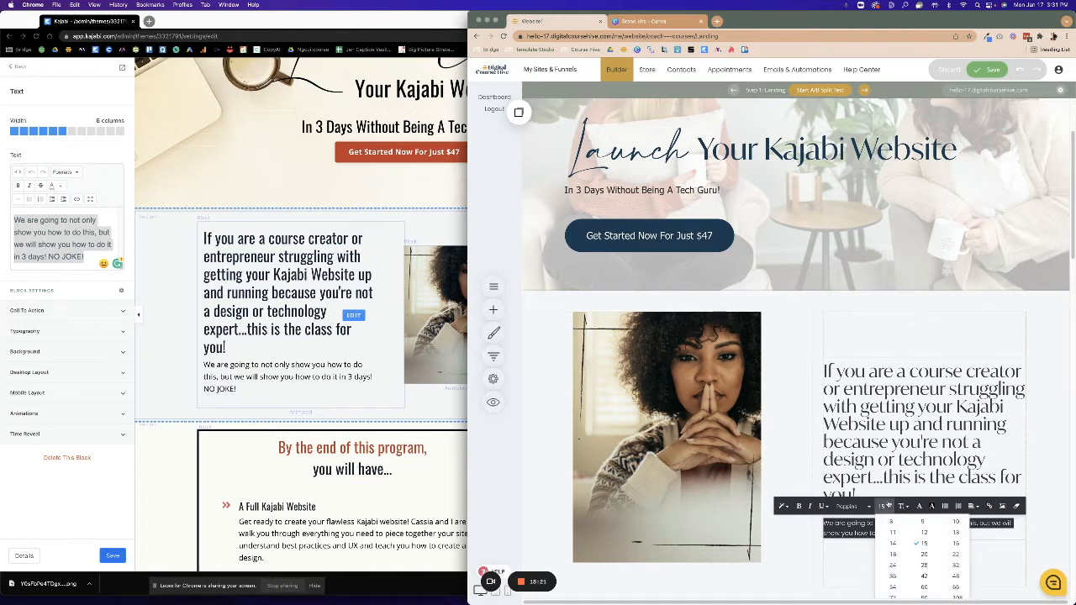
click(923, 555)
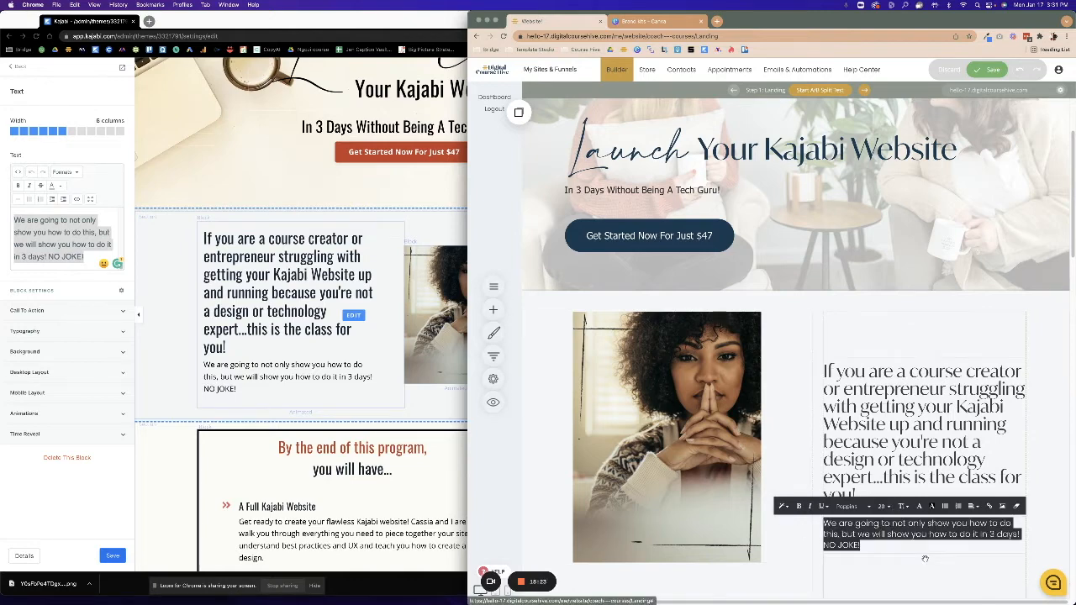
Set the heading to font size 28 and tighten its line spacing.
click(904, 424)
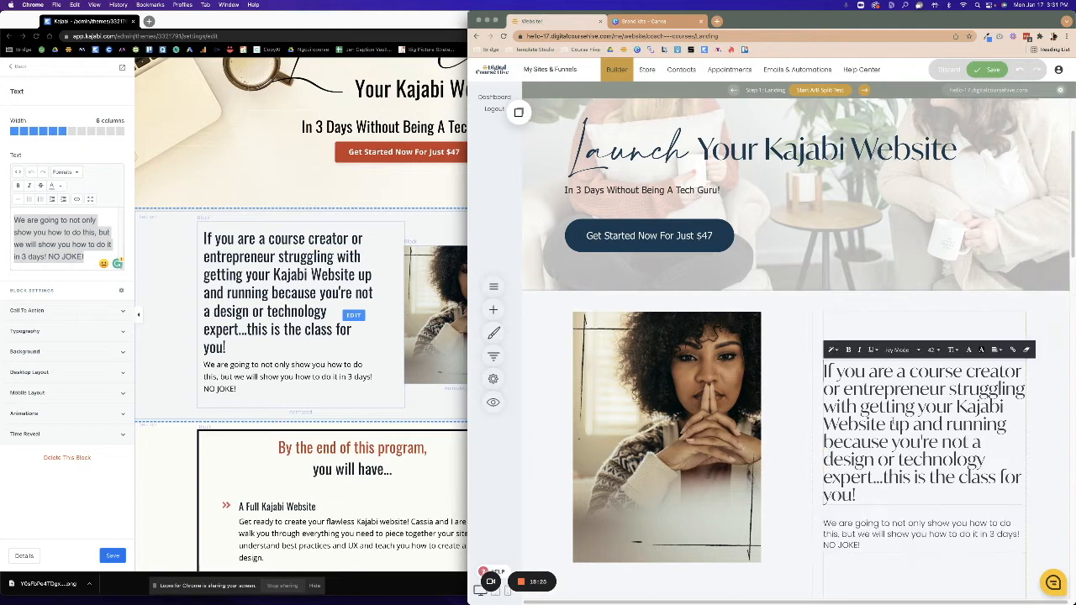
drag(860, 498, 828, 368)
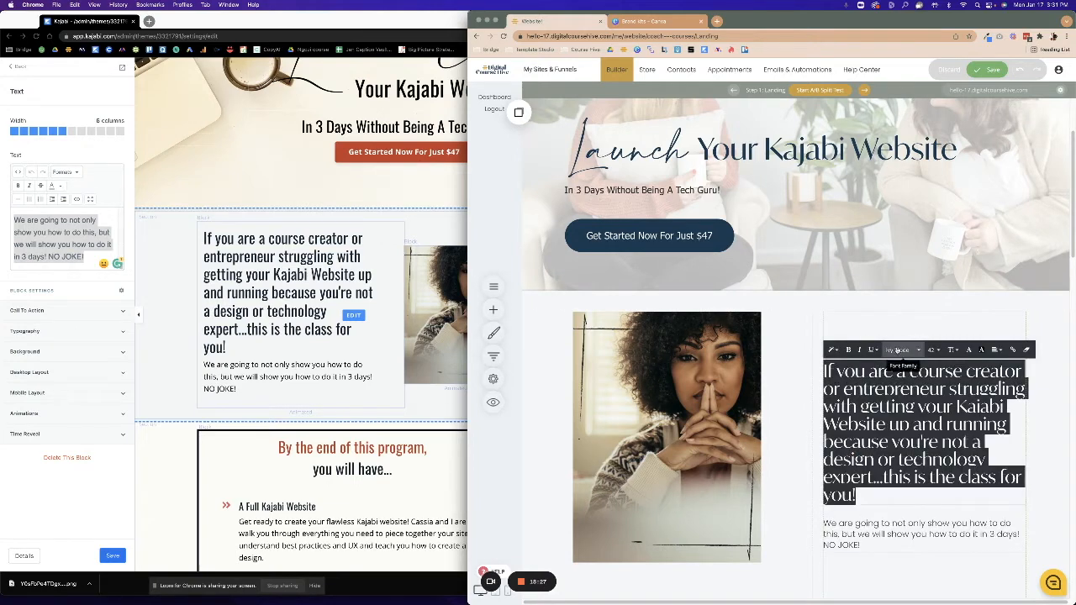
click(931, 350)
click(973, 408)
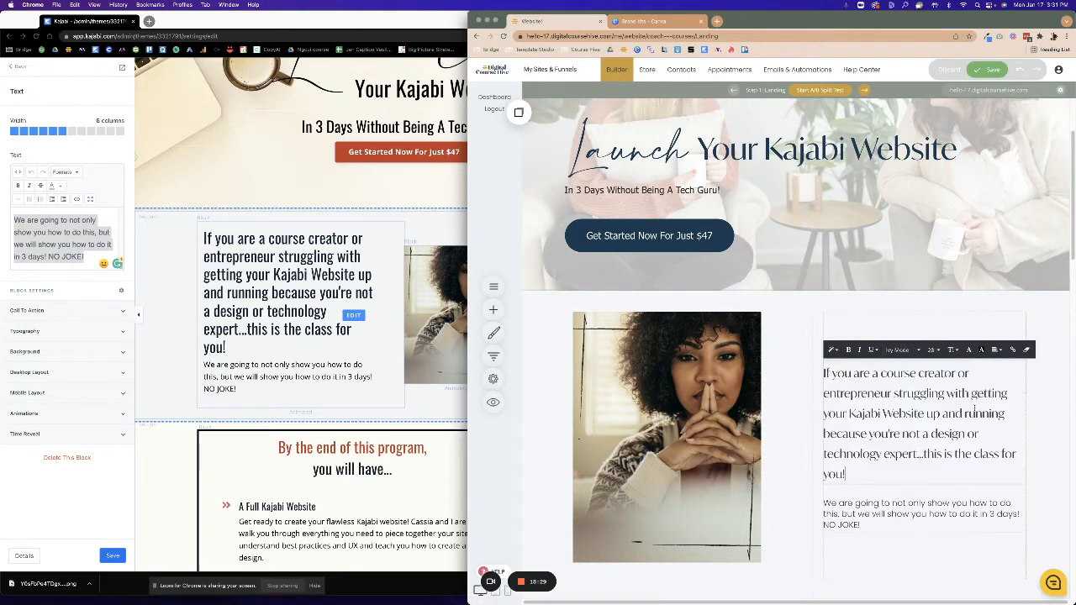
click(956, 350)
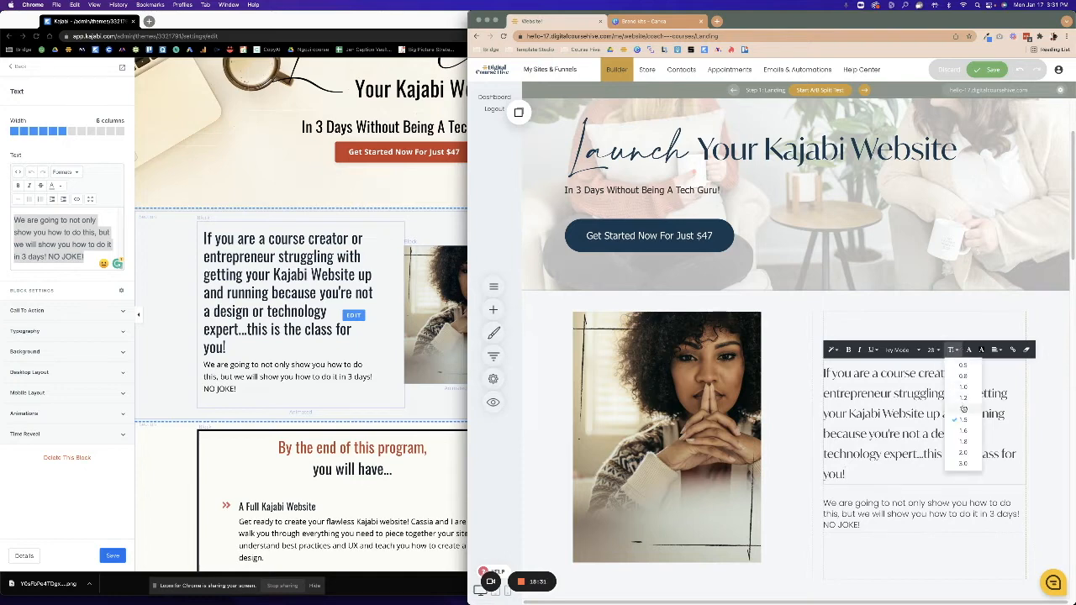
click(964, 386)
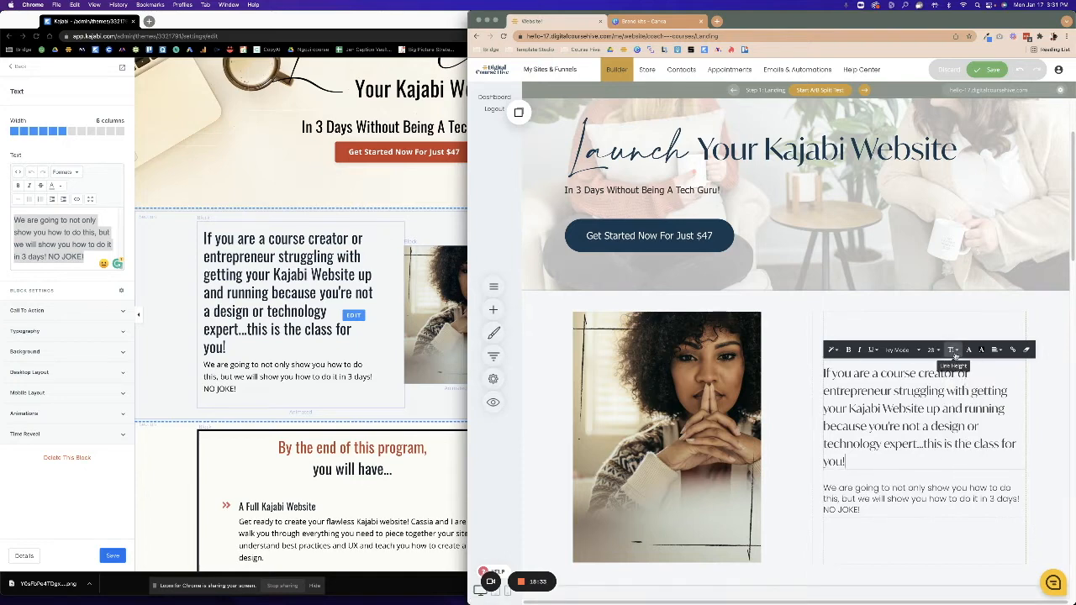
click(955, 350)
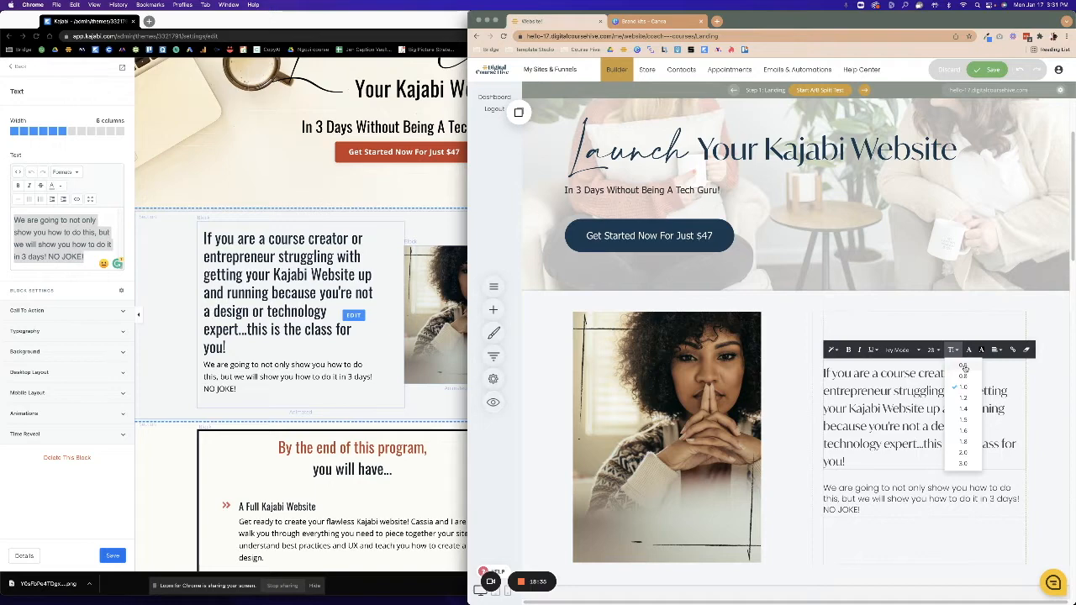
click(965, 370)
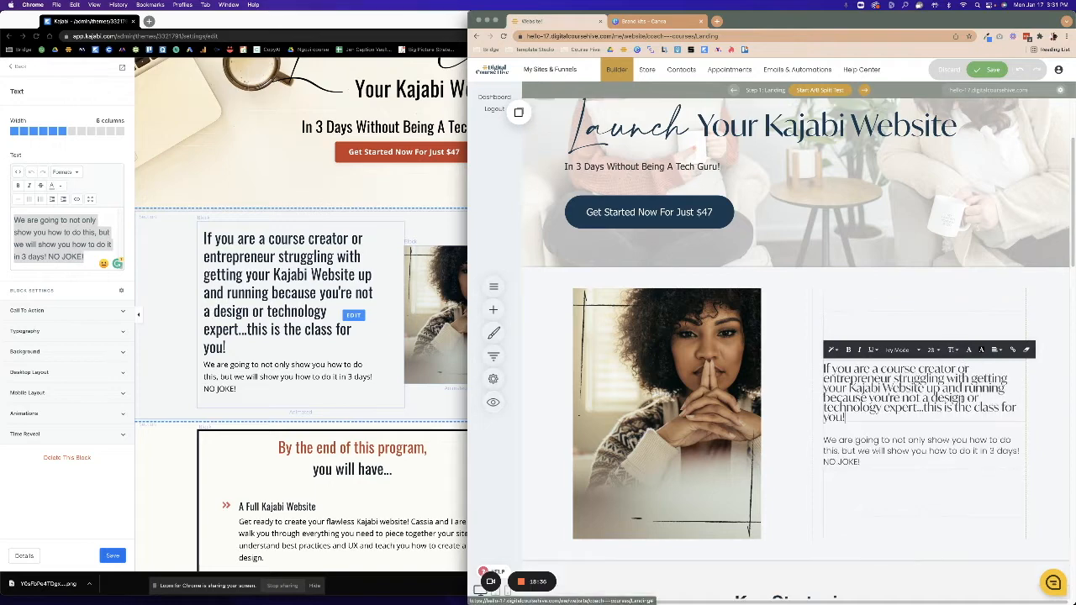
click(955, 351)
click(964, 378)
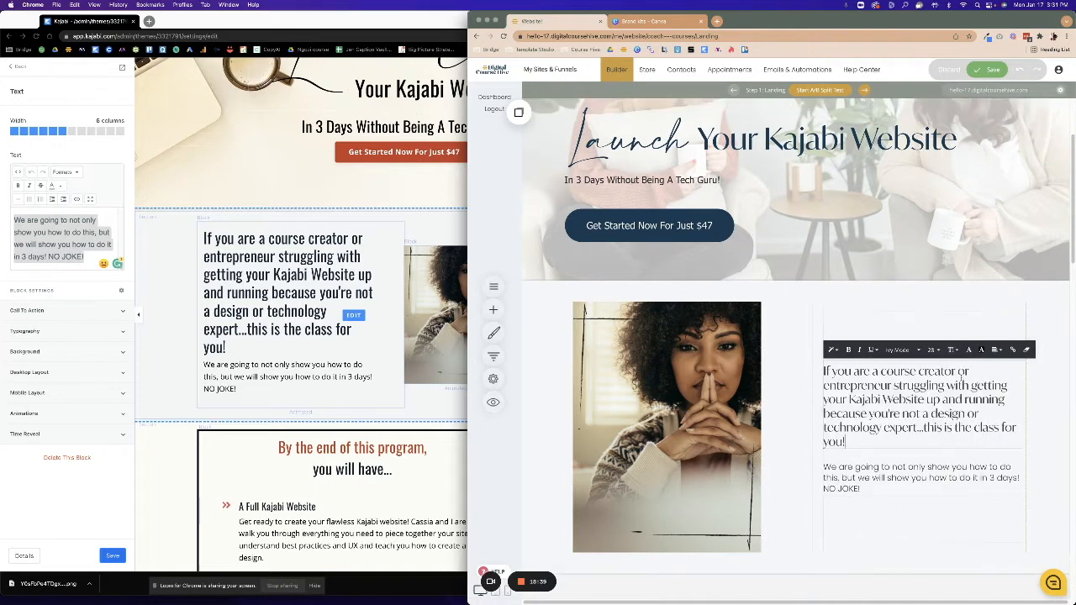
click(859, 328)
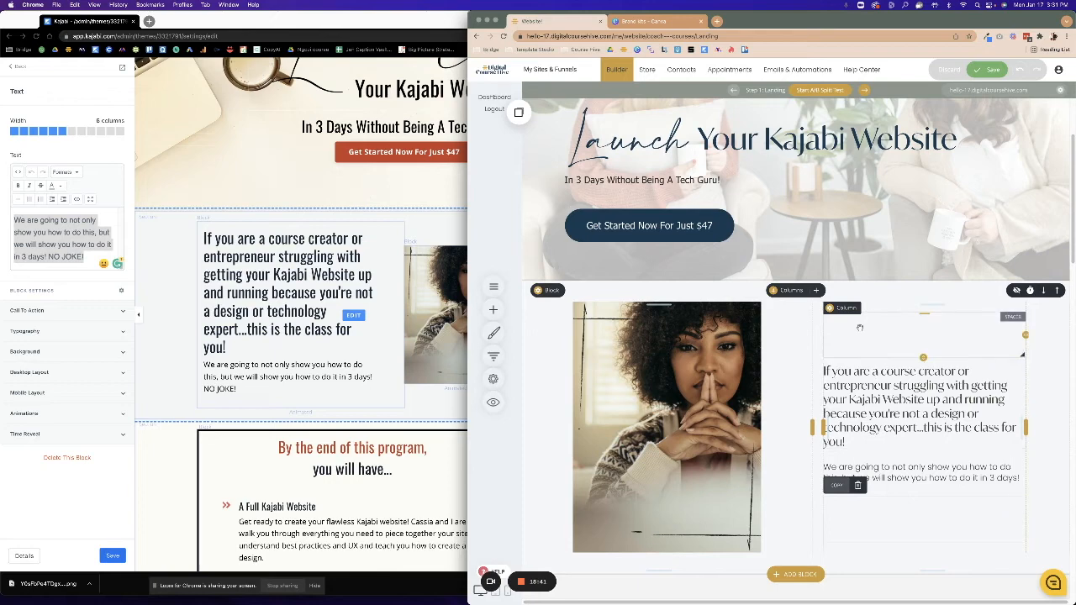
Adjust the image column's top and bottom spacing so the portrait appears smaller.
drag(666, 552, 693, 504)
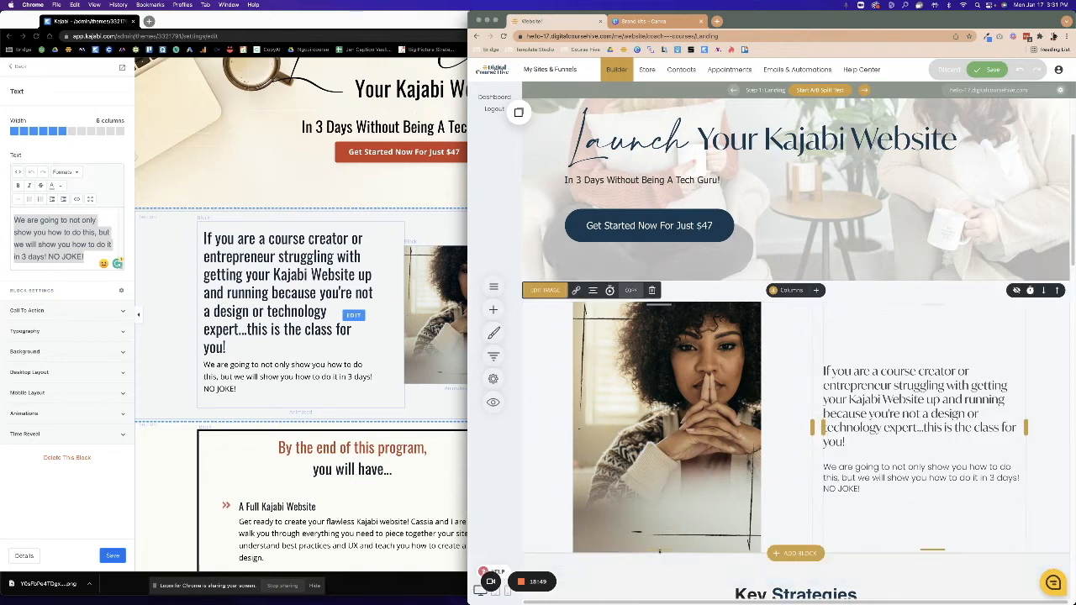
drag(659, 553, 659, 563)
drag(683, 297, 685, 289)
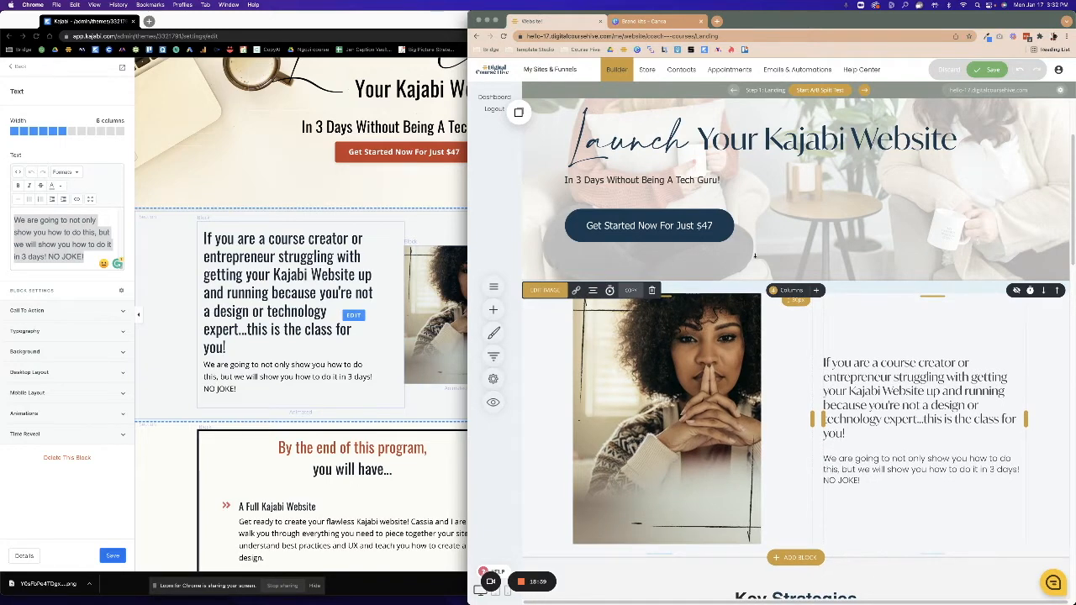
Save the landing page changes.
click(1001, 67)
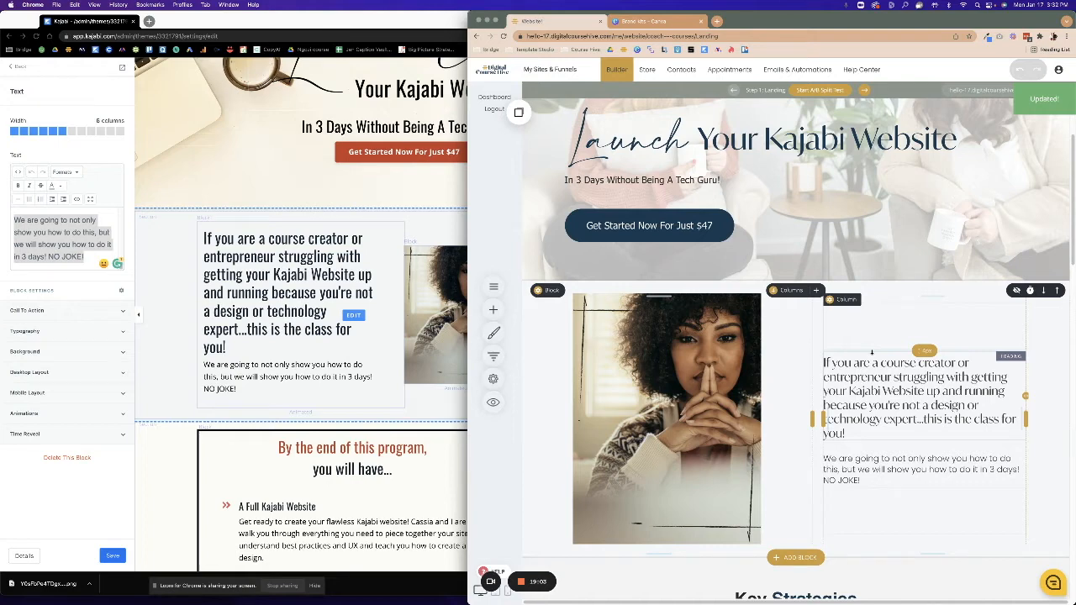
mouse_move(533, 583)
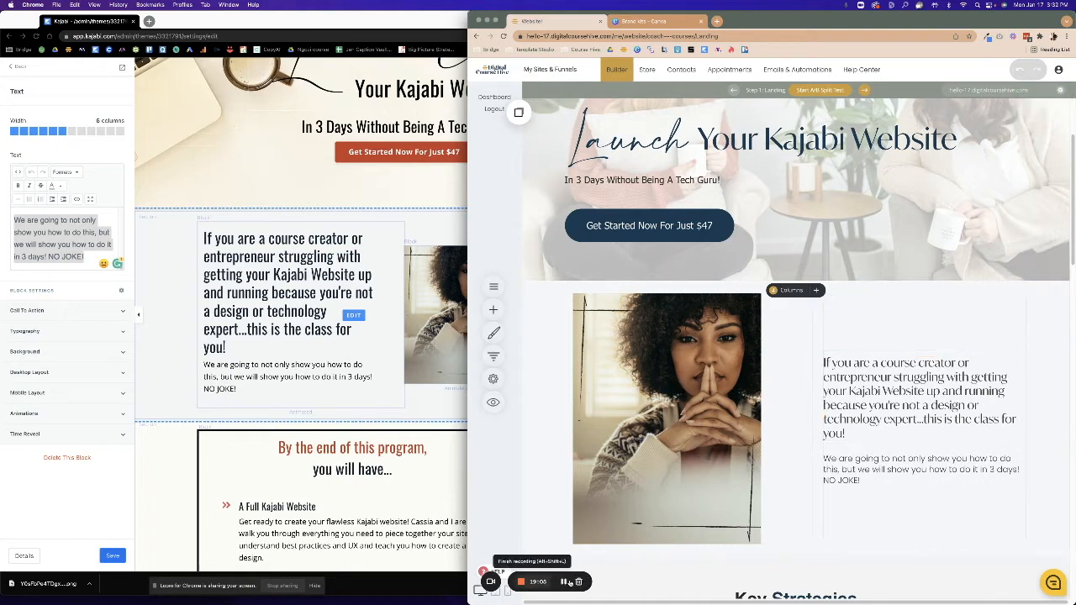
click(564, 581)
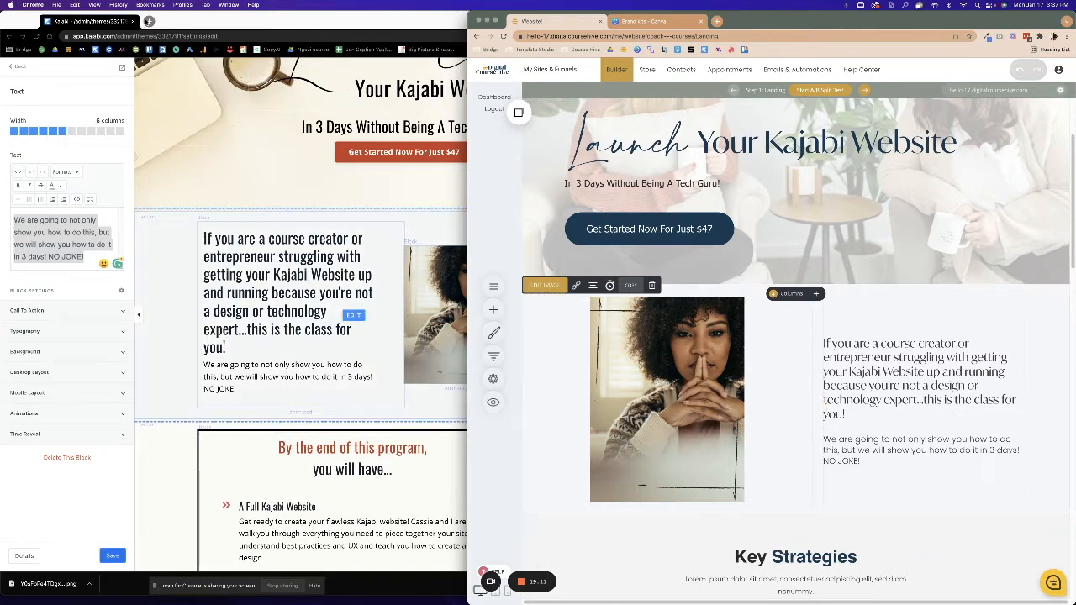
Open Pexels in a new tab and search for 'white desk' photos.
click(148, 21)
text(pexels)
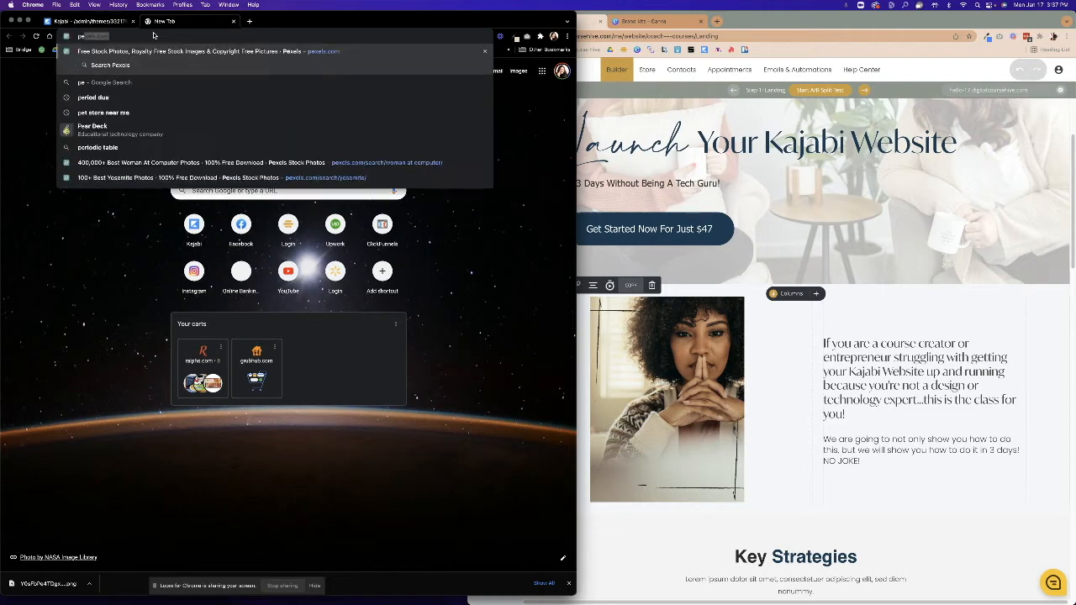
key(Return)
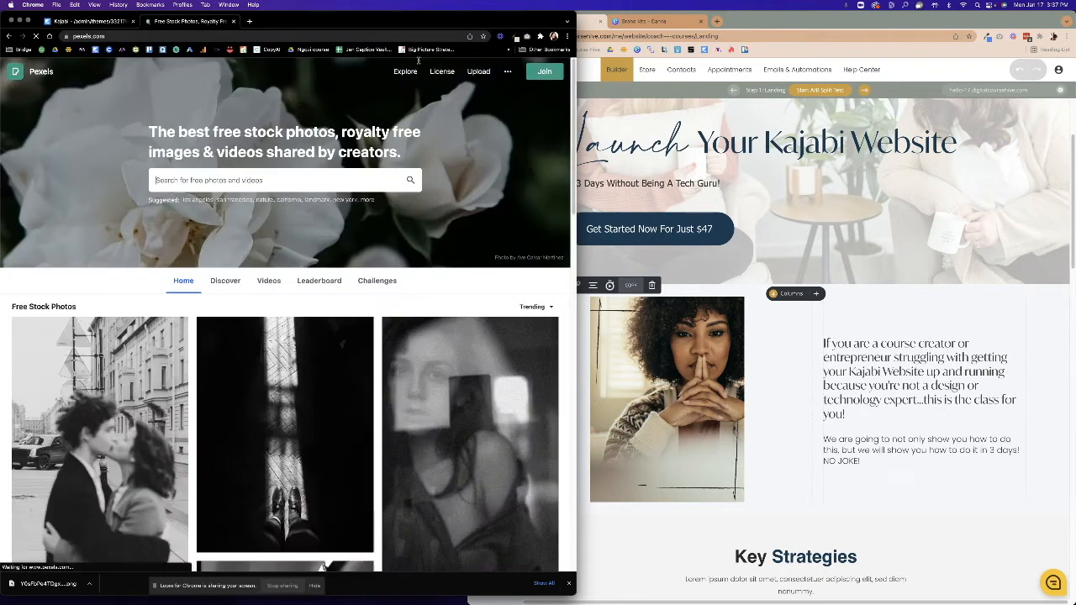
click(358, 180)
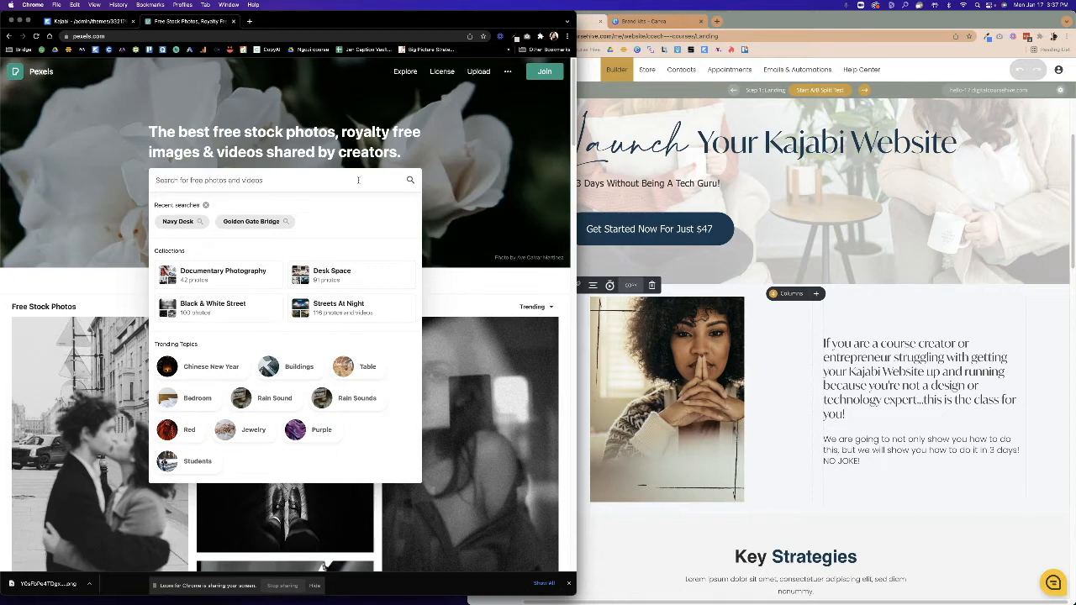
text(white desk)
key(Return)
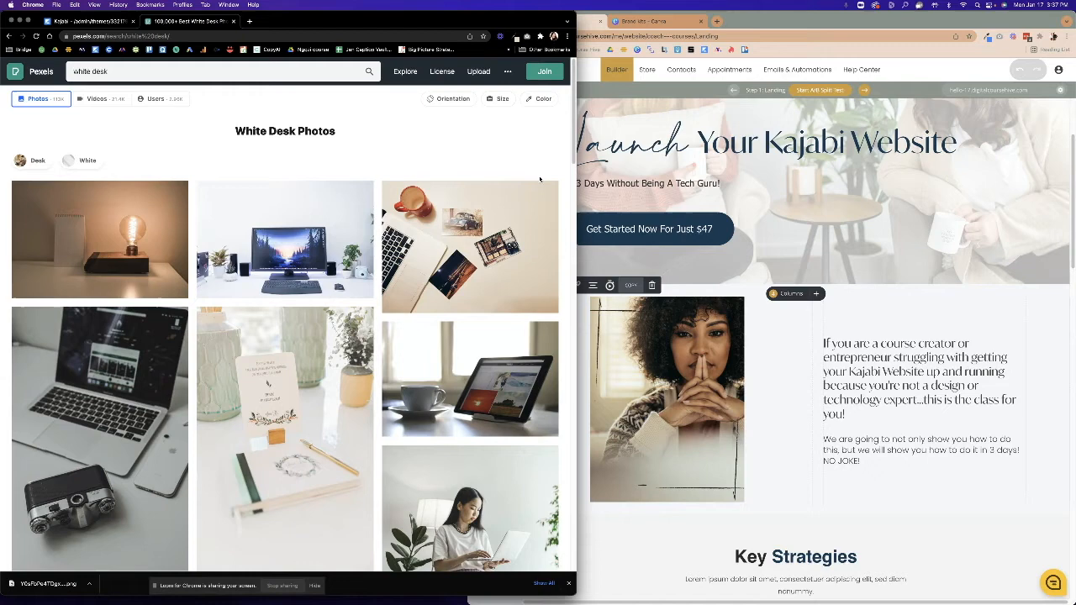
Check the original Kajabi page for reference, then return to the white desk results.
click(685, 375)
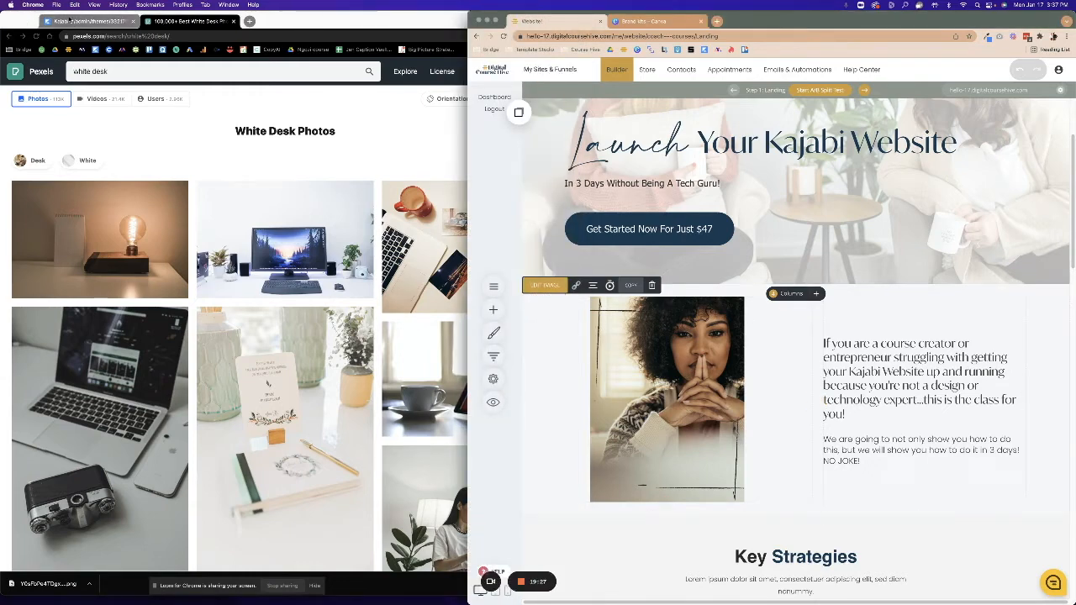
click(84, 22)
scroll(355, 169, up, 1)
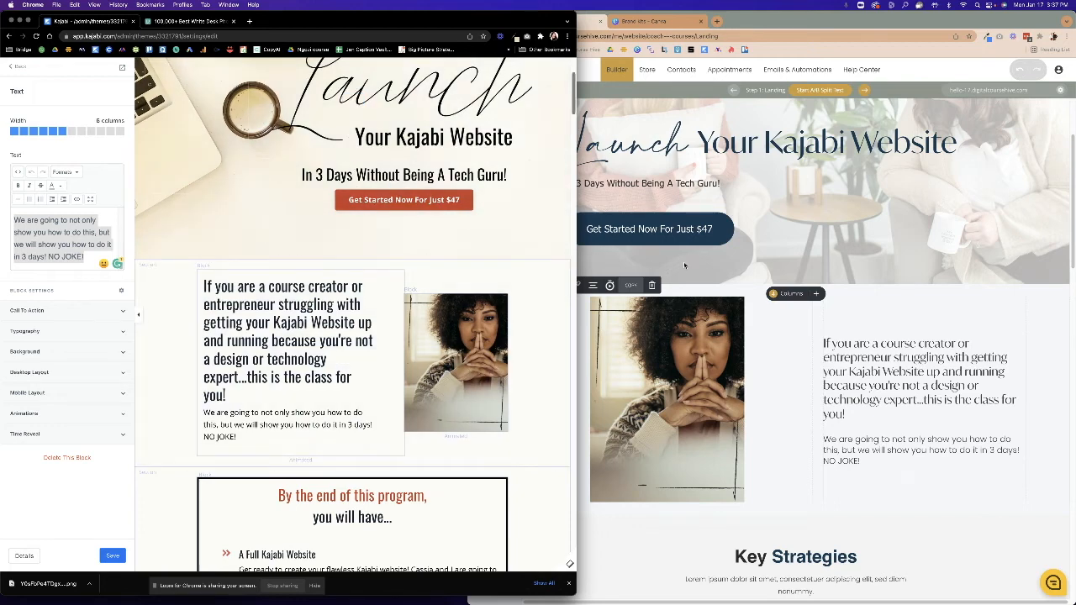
click(187, 21)
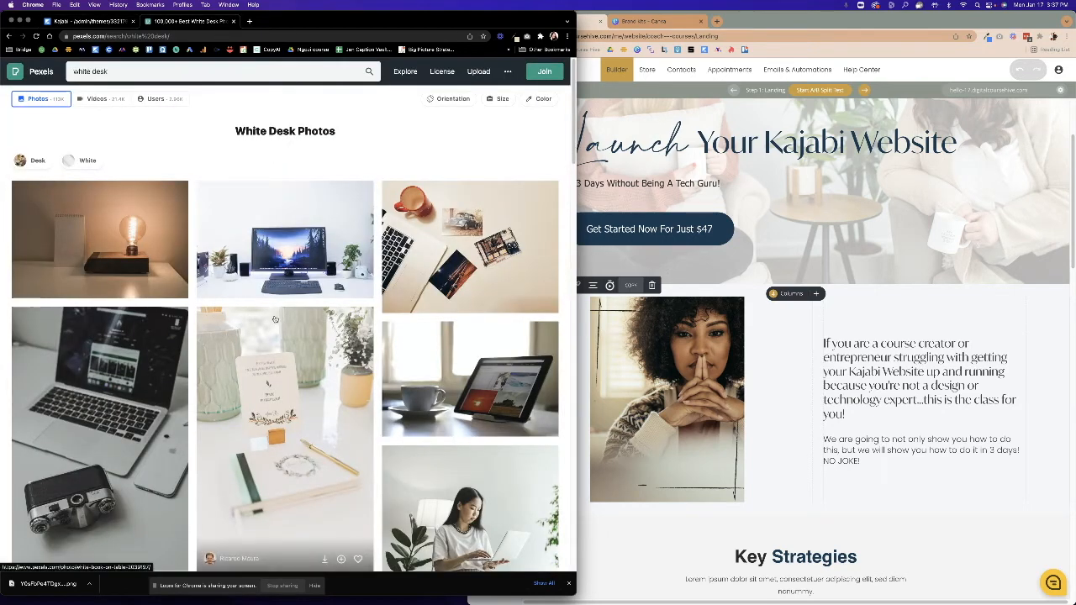
scroll(274, 320, down, 10)
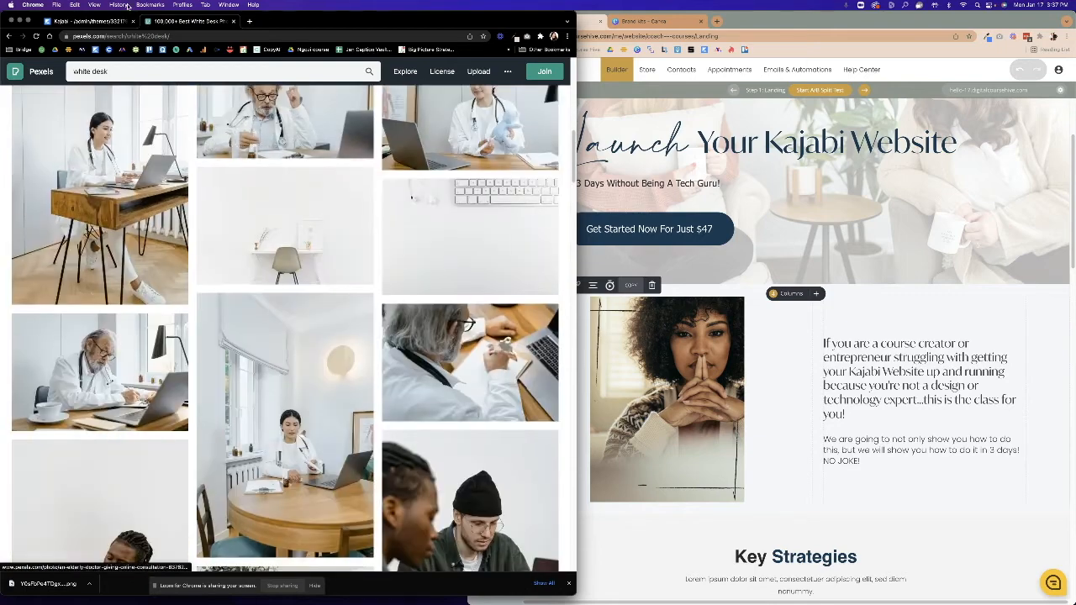
Change the Pexels search to 'desk' and browse the Desk Photos results.
click(122, 78)
text(de)
key(BackSpace)
key(BackSpace)
key(BackSpace)
key(BackSpace)
key(BackSpace)
key(BackSpace)
key(BackSpace)
key(BackSpace)
key(BackSpace)
key(BackSpace)
key(BackSpace)
key(BackSpace)
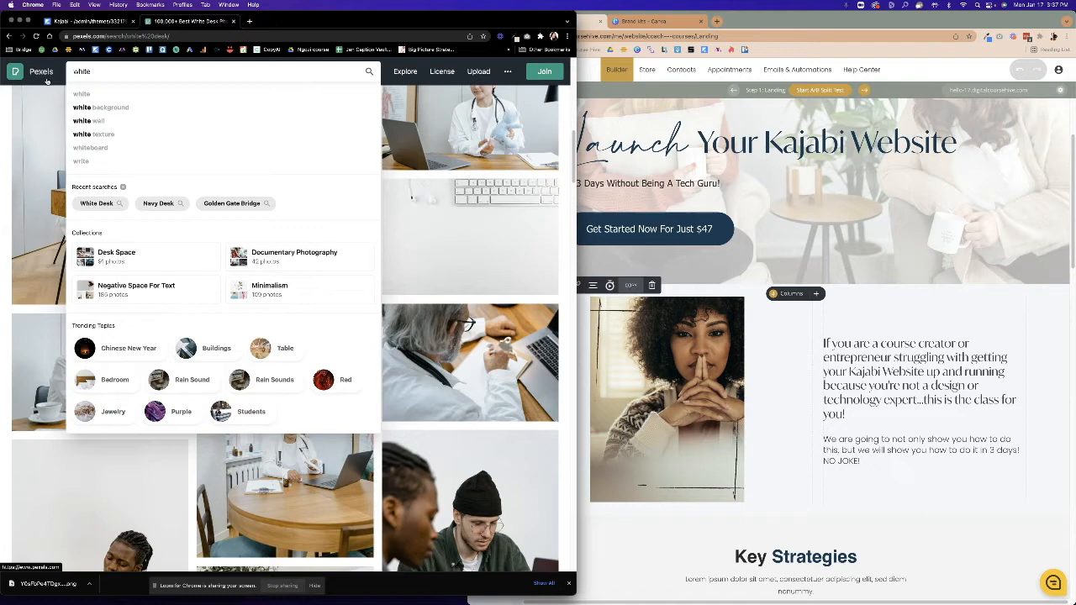
text(desk)
key(Return)
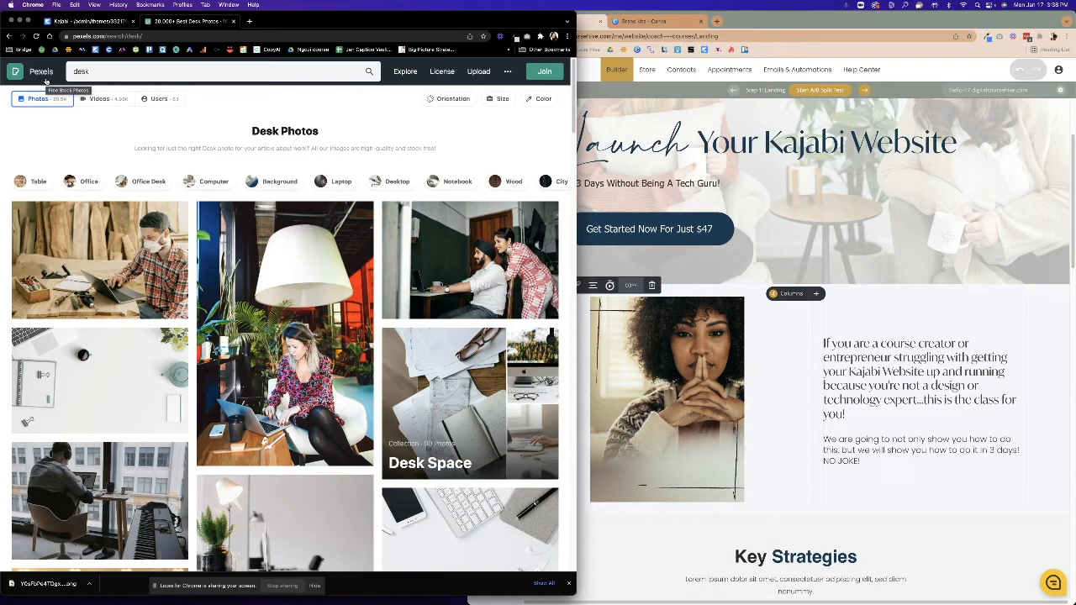
scroll(42, 103, down, 3)
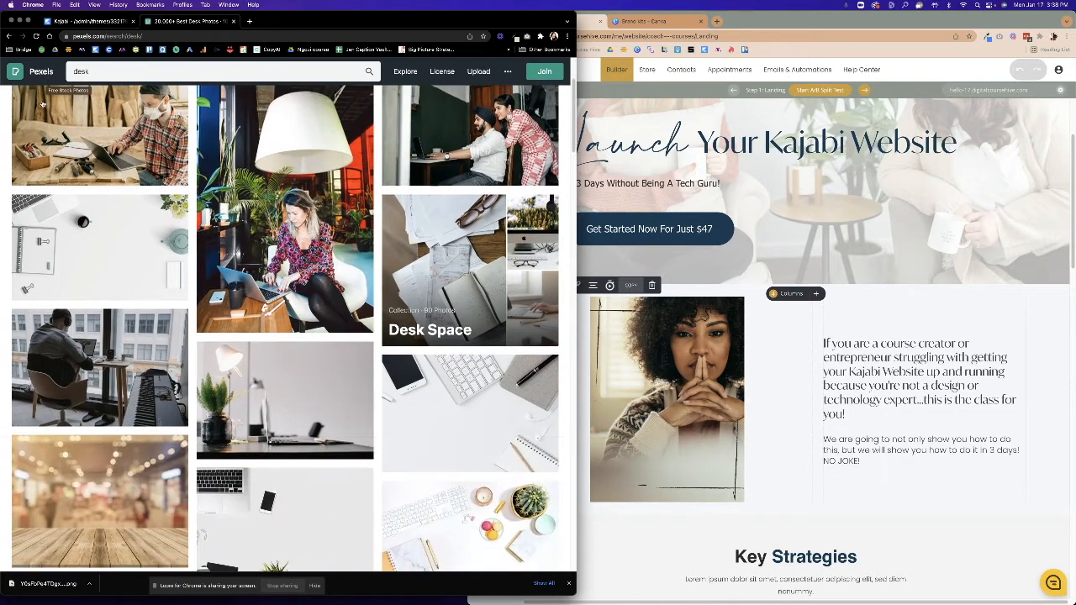
scroll(38, 100, down, 3)
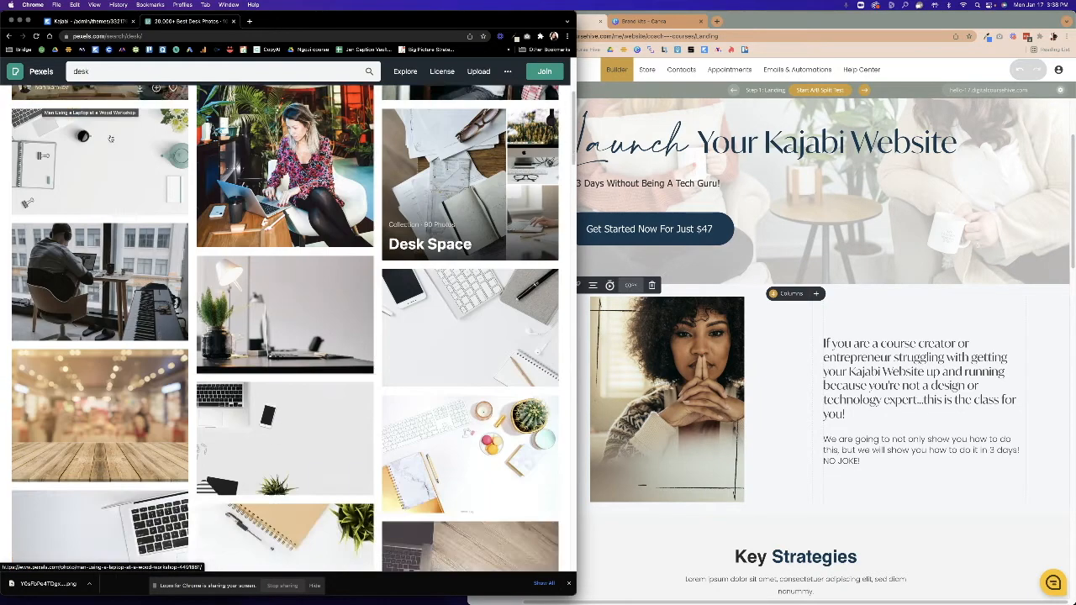
scroll(458, 95, up, 6)
click(458, 97)
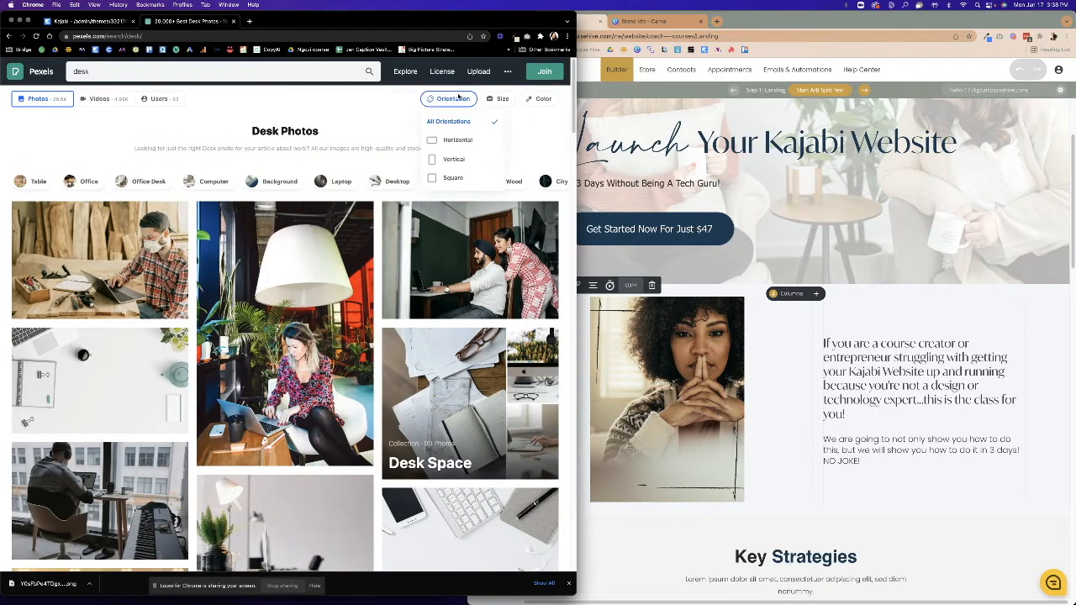
Filter the desk results to Square orientation.
click(499, 99)
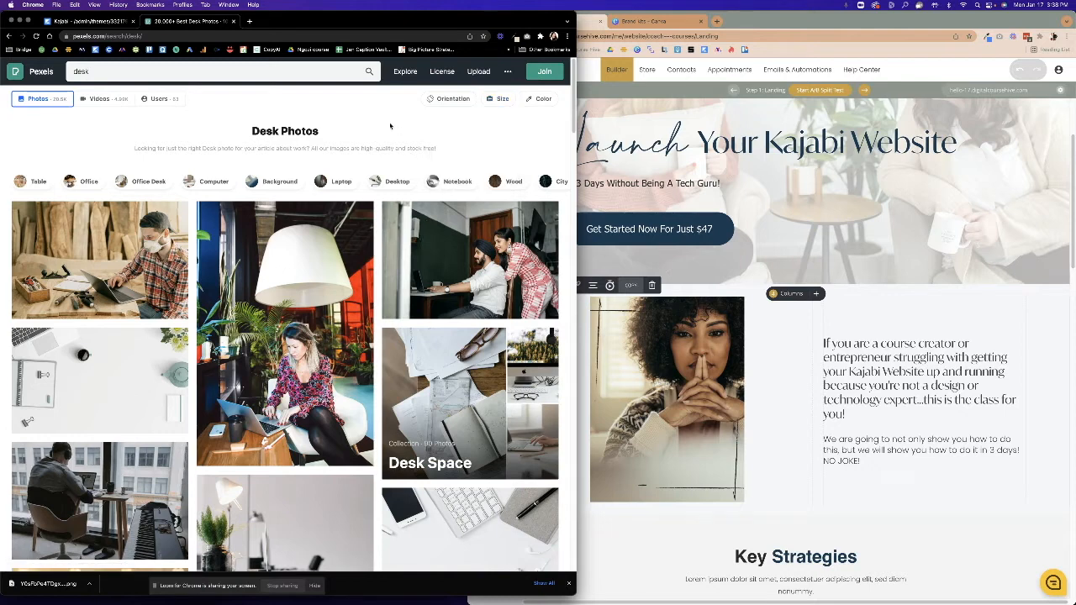
click(453, 99)
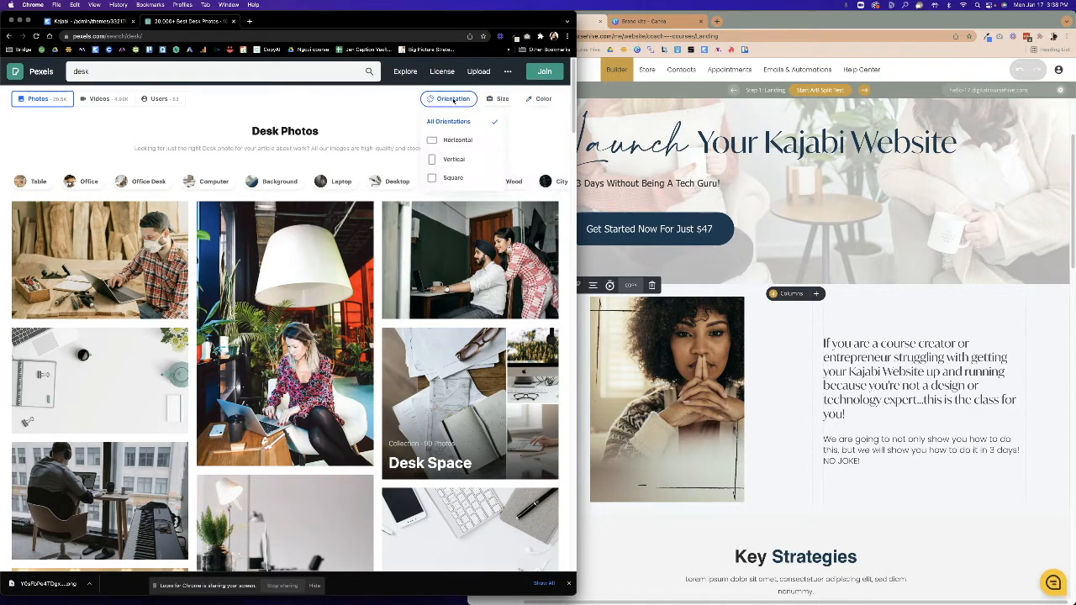
click(454, 177)
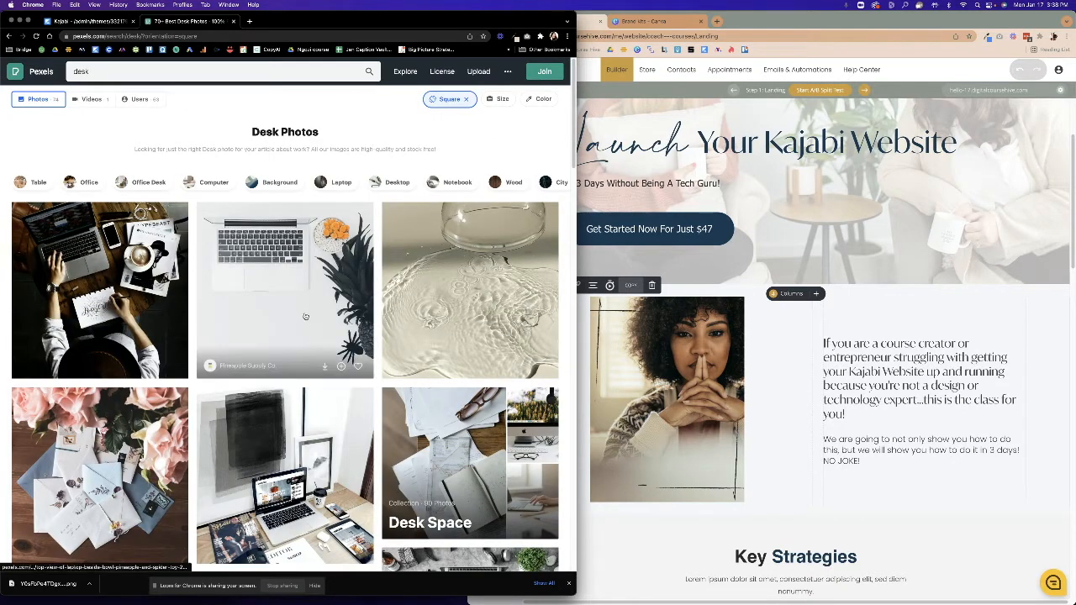
Scroll through the square desk photos to the end of the results.
scroll(305, 316, down, 3)
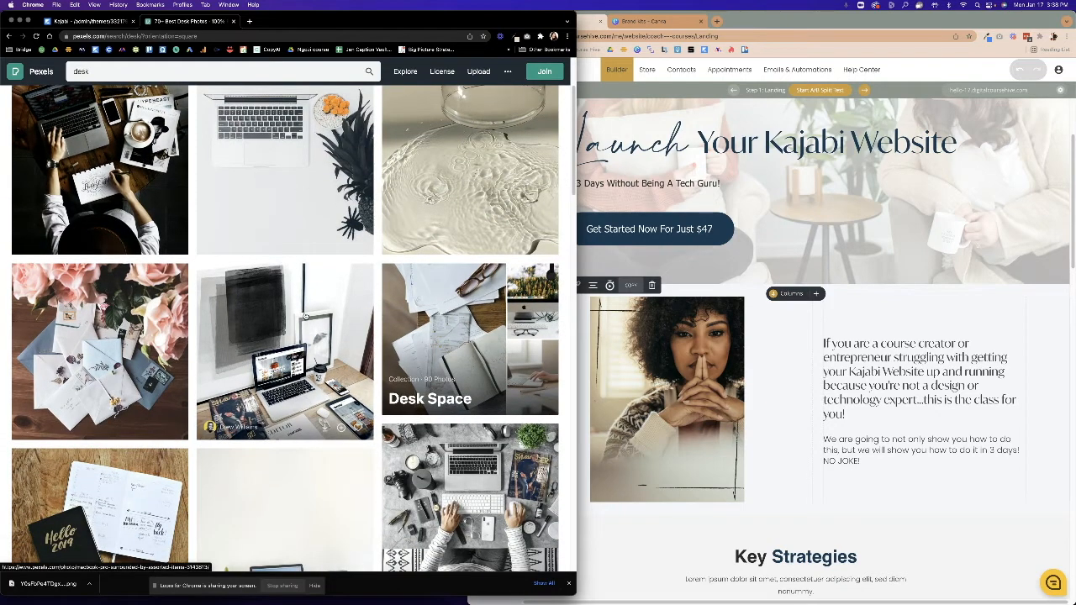
scroll(305, 316, down, 7)
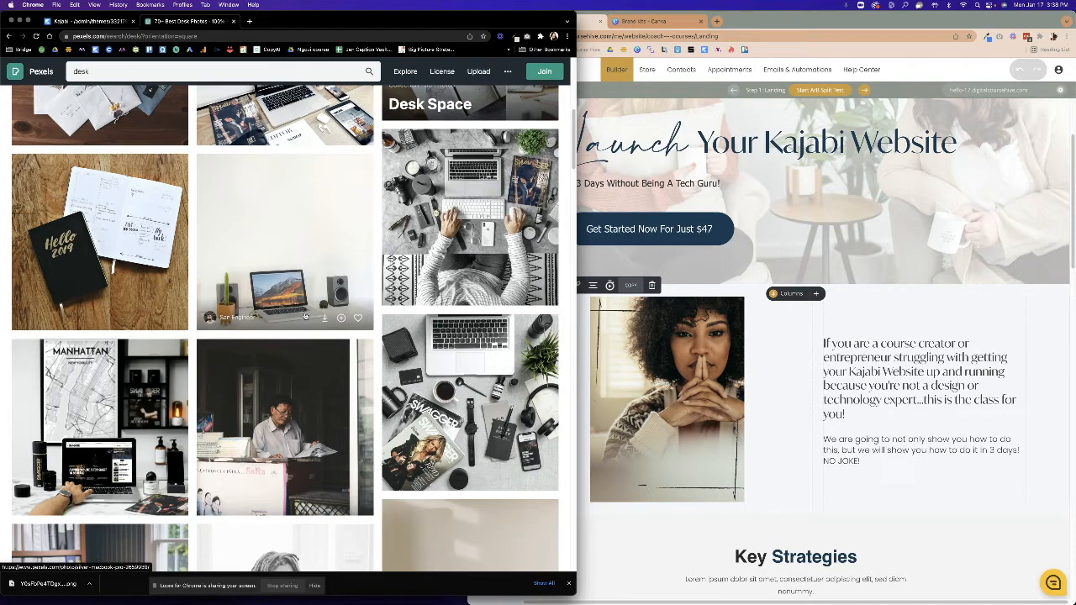
scroll(305, 316, down, 3)
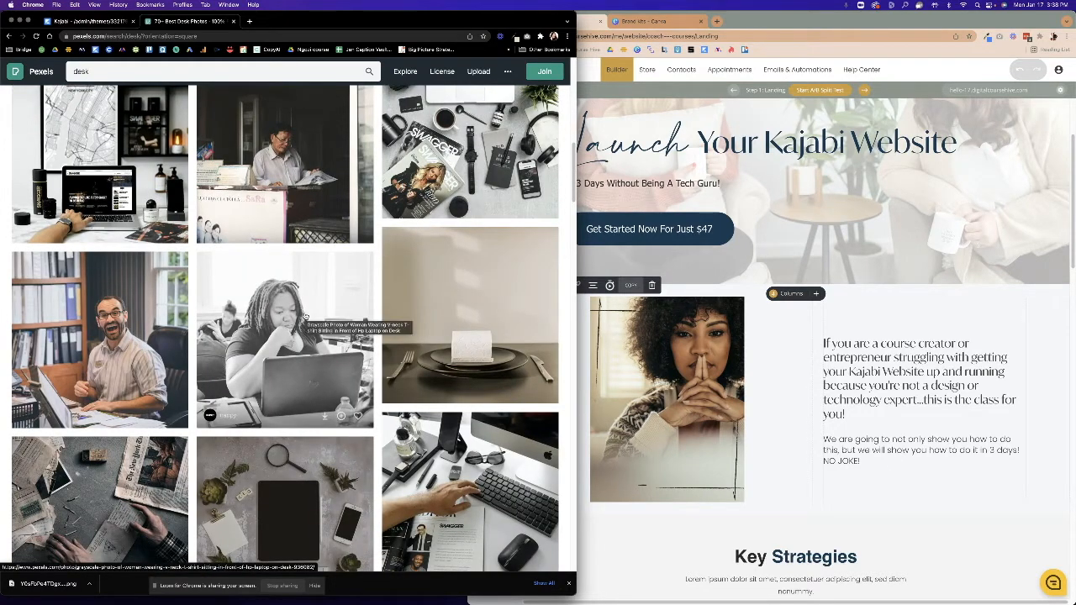
scroll(305, 316, down, 3)
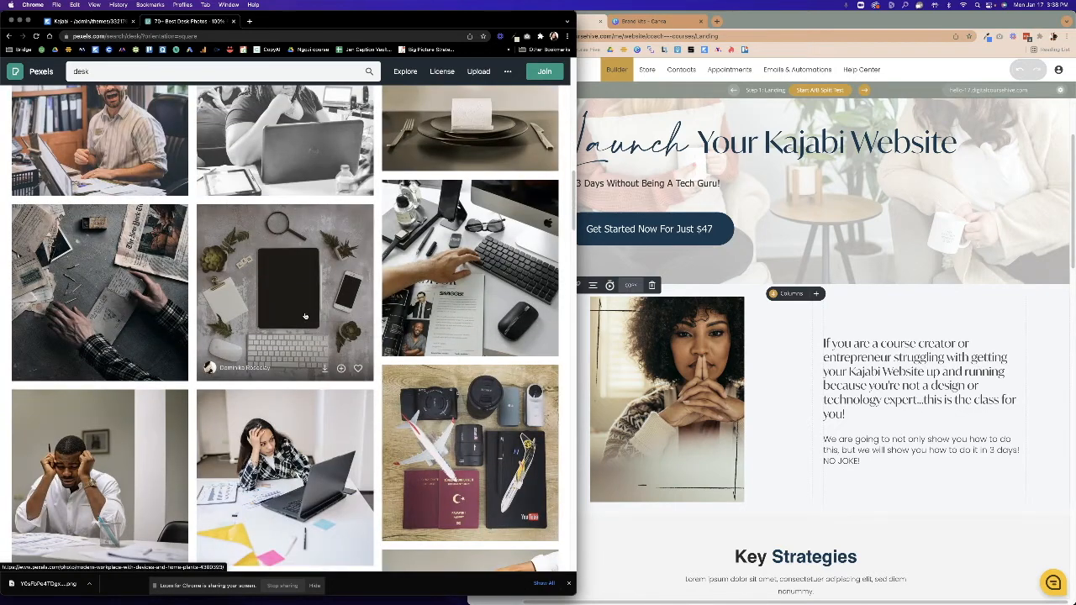
scroll(305, 316, down, 3)
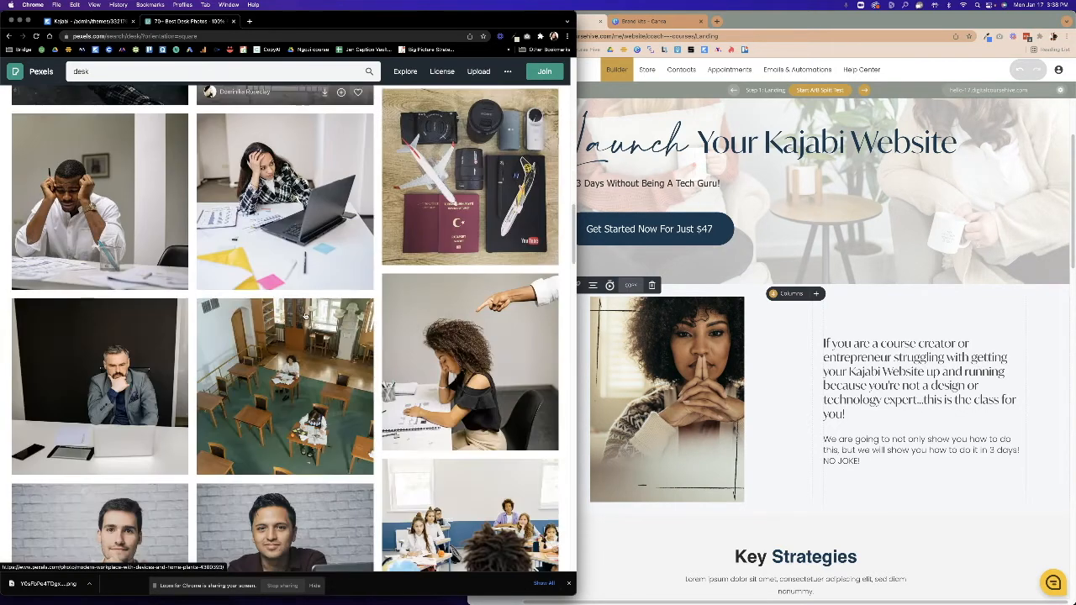
scroll(305, 316, down, 6)
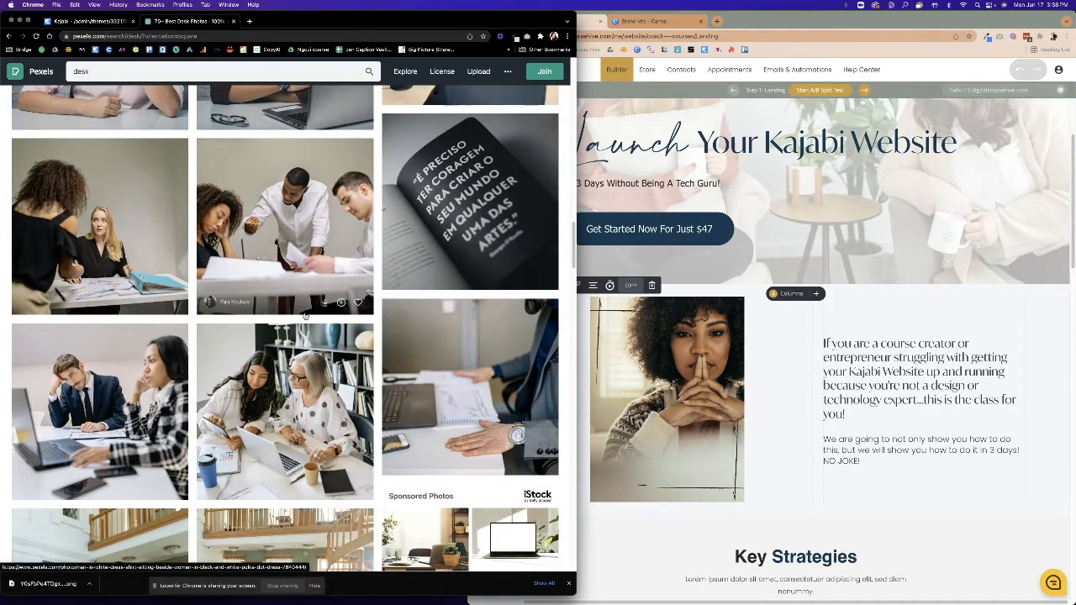
scroll(306, 316, down, 4)
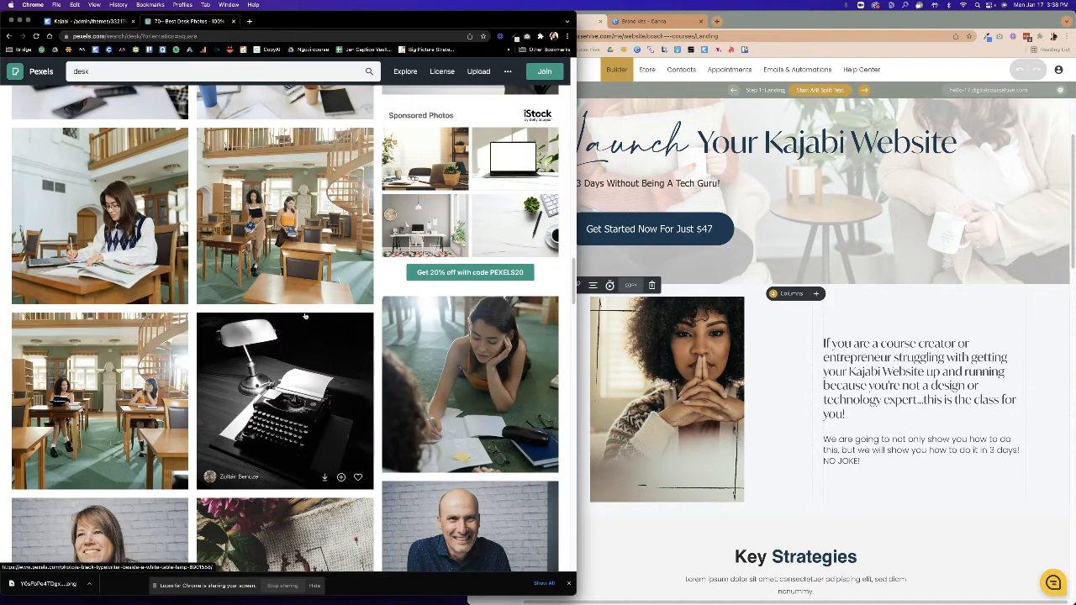
scroll(306, 316, down, 4)
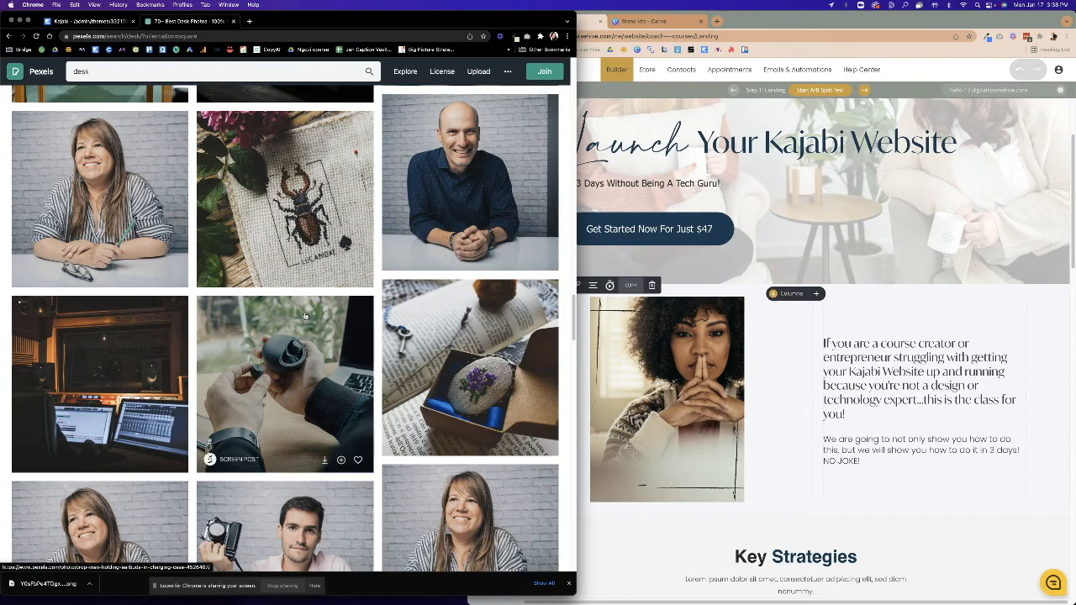
scroll(305, 316, down, 12)
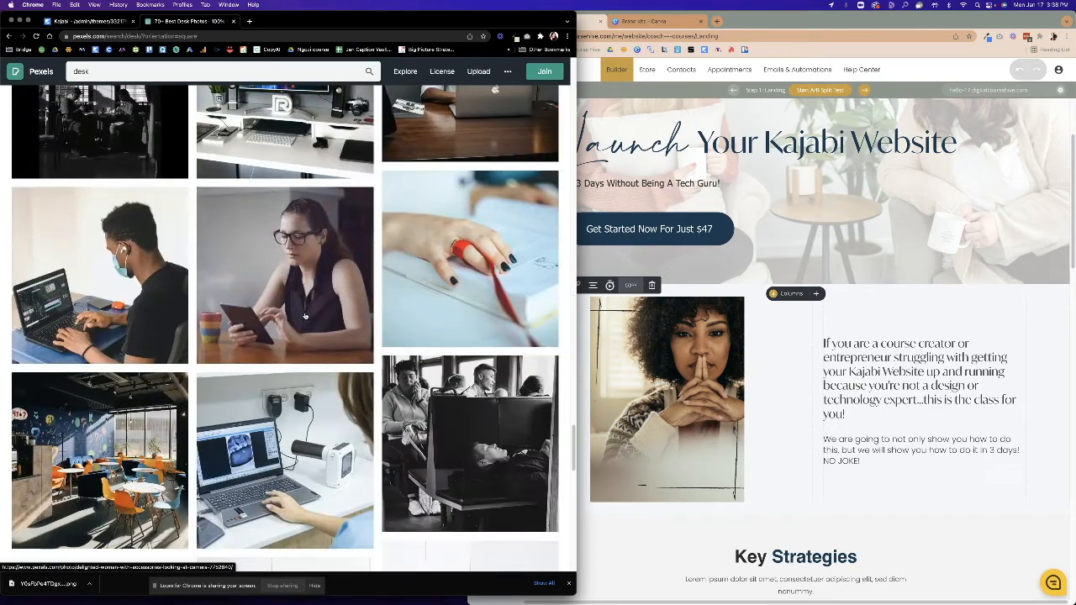
scroll(305, 316, down, 6)
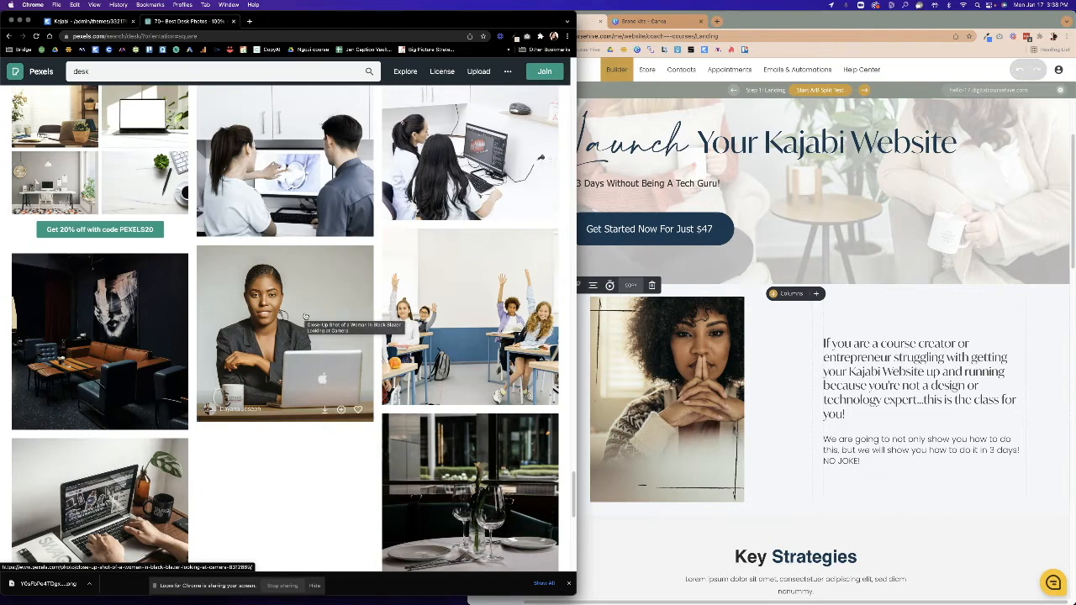
scroll(306, 316, down, 10)
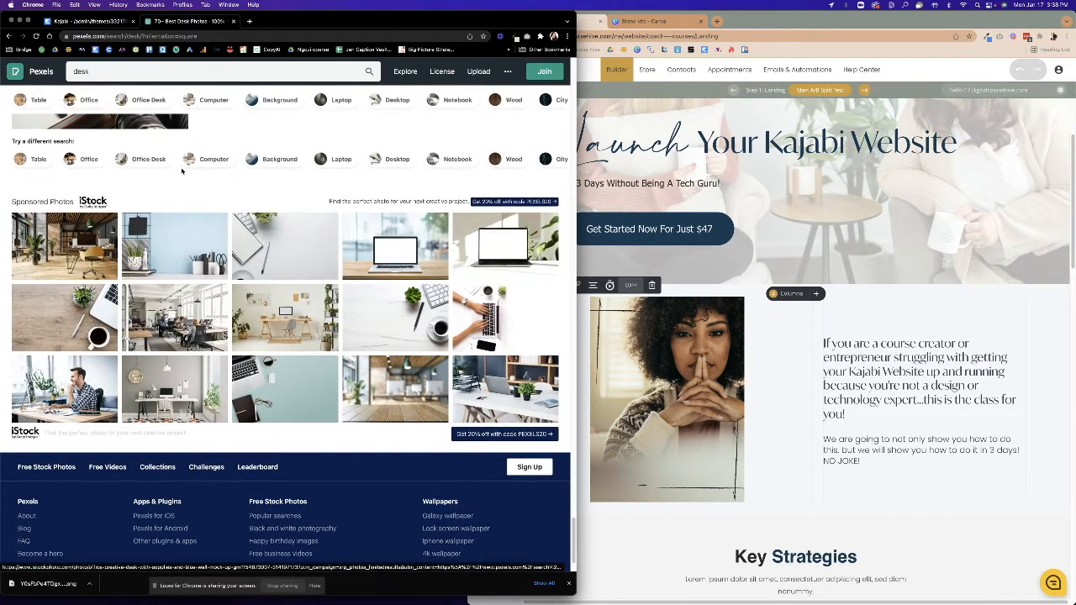
Download the woman-at-laptop photo and the woman-on-sofa laptop photo from the Work From Home collection.
click(214, 159)
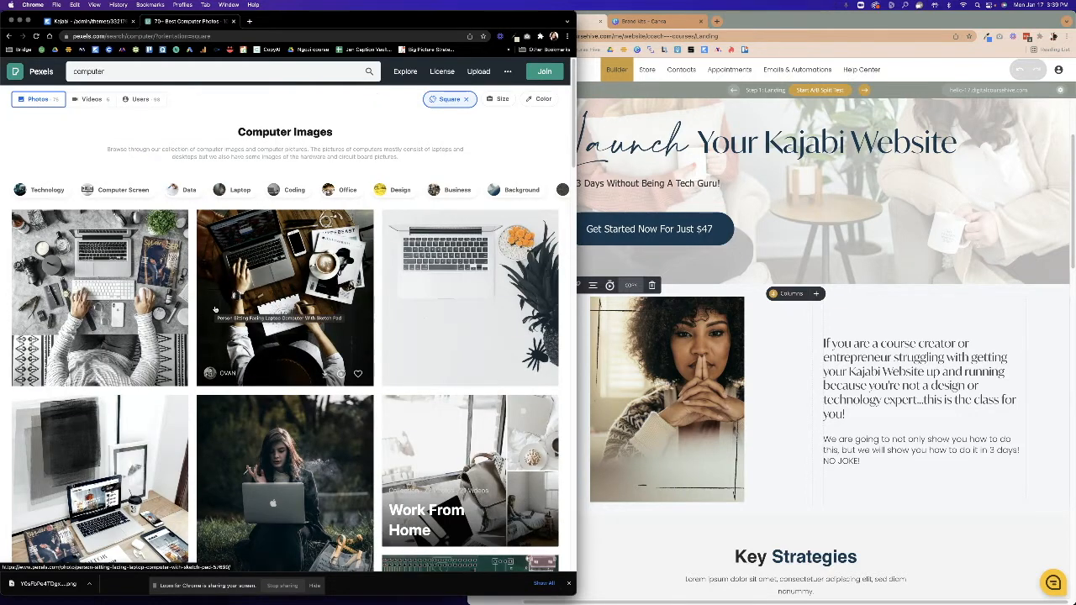
scroll(214, 309, down, 3)
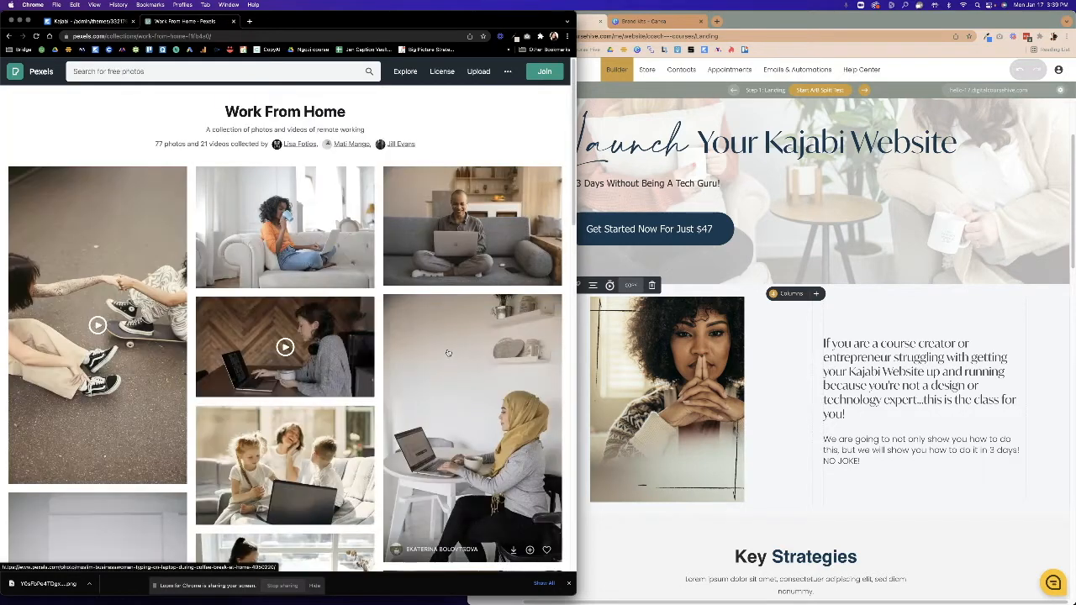
scroll(343, 384, down, 3)
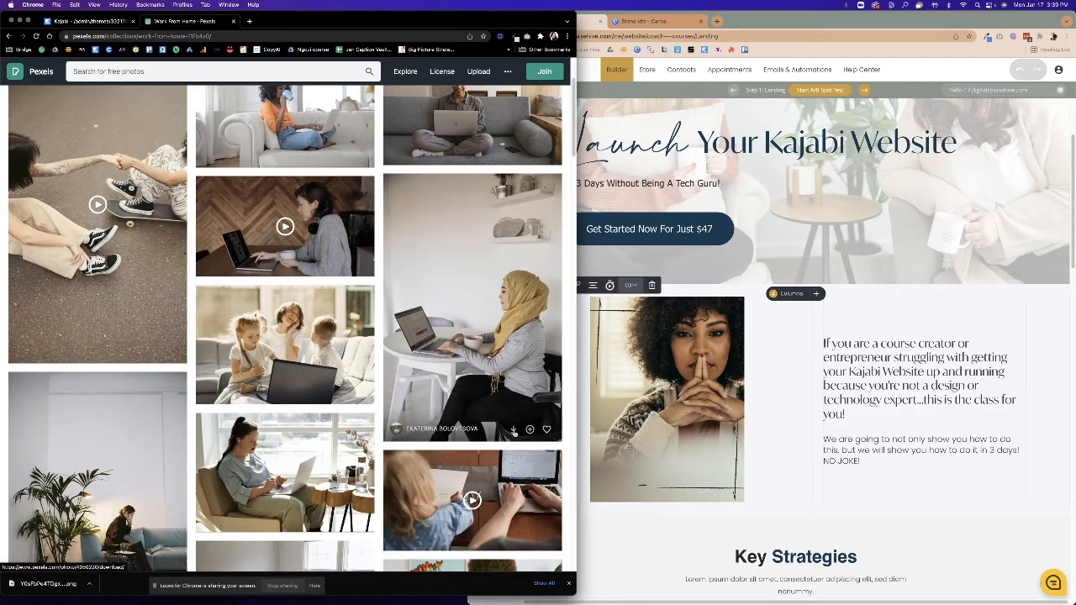
click(514, 430)
click(313, 324)
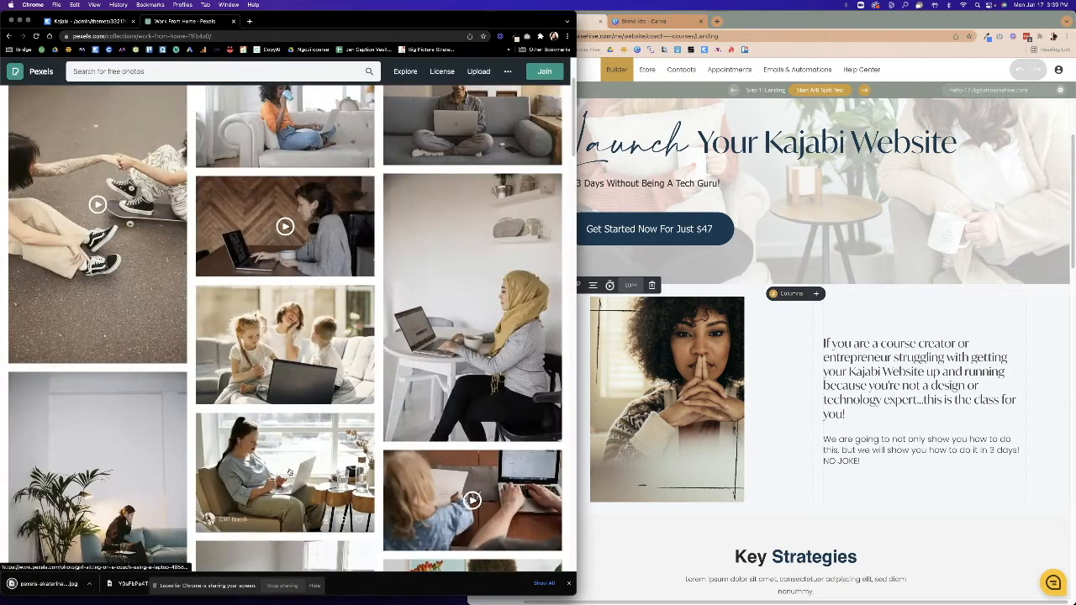
scroll(313, 325, down, 5)
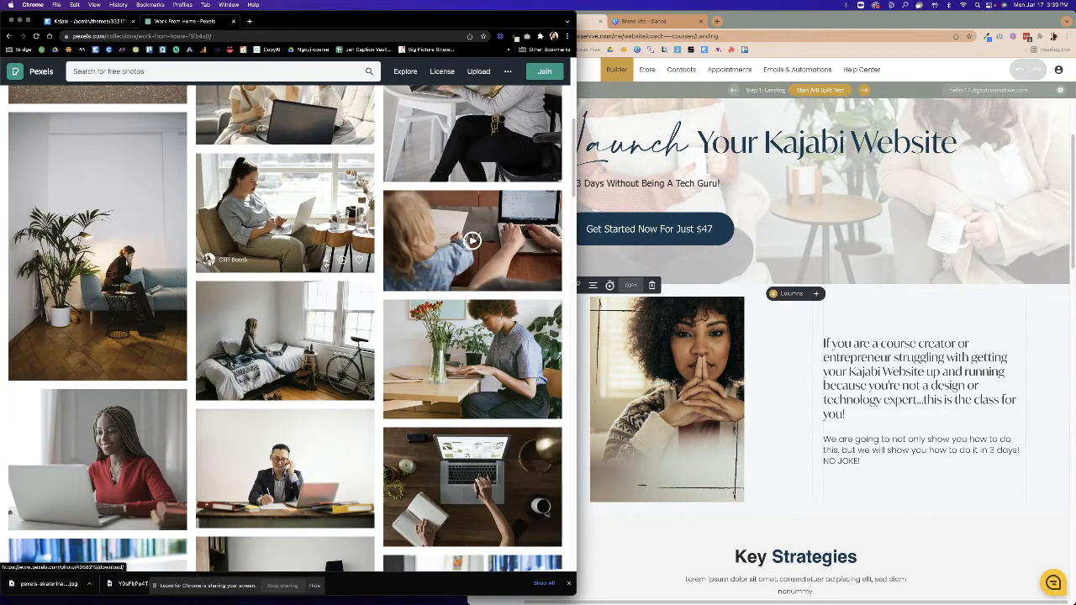
click(326, 260)
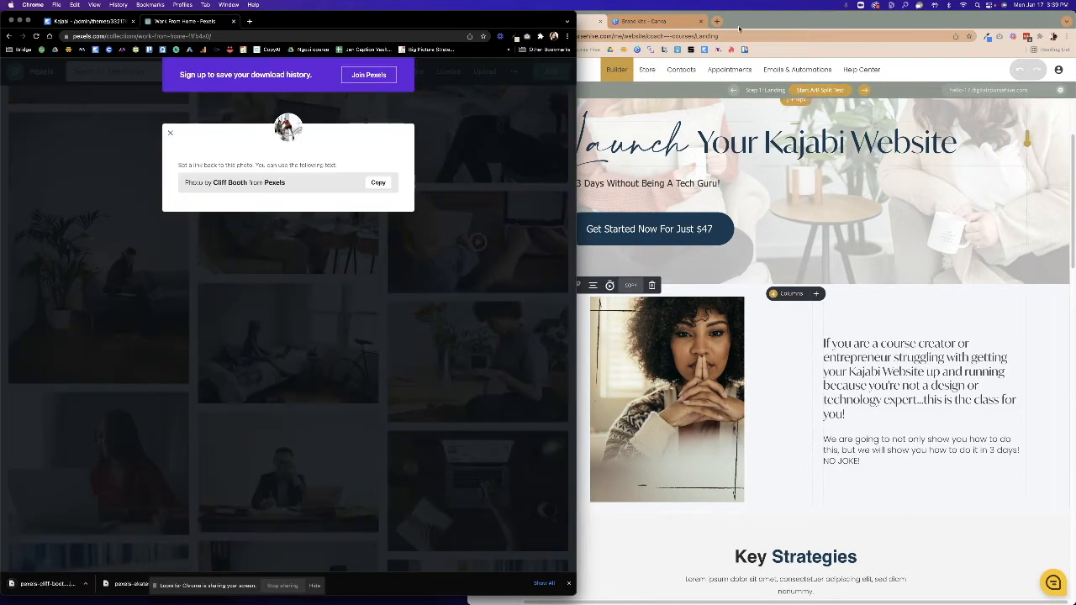
click(648, 21)
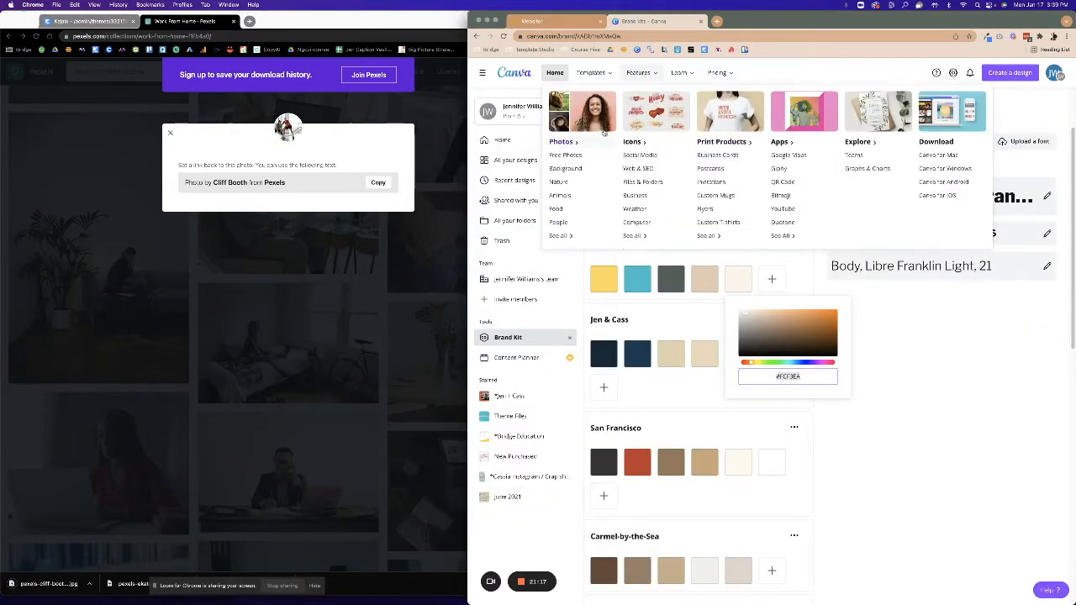
Start a new Canva Instagram post and upload both downloaded laptop photos.
key(super+t)
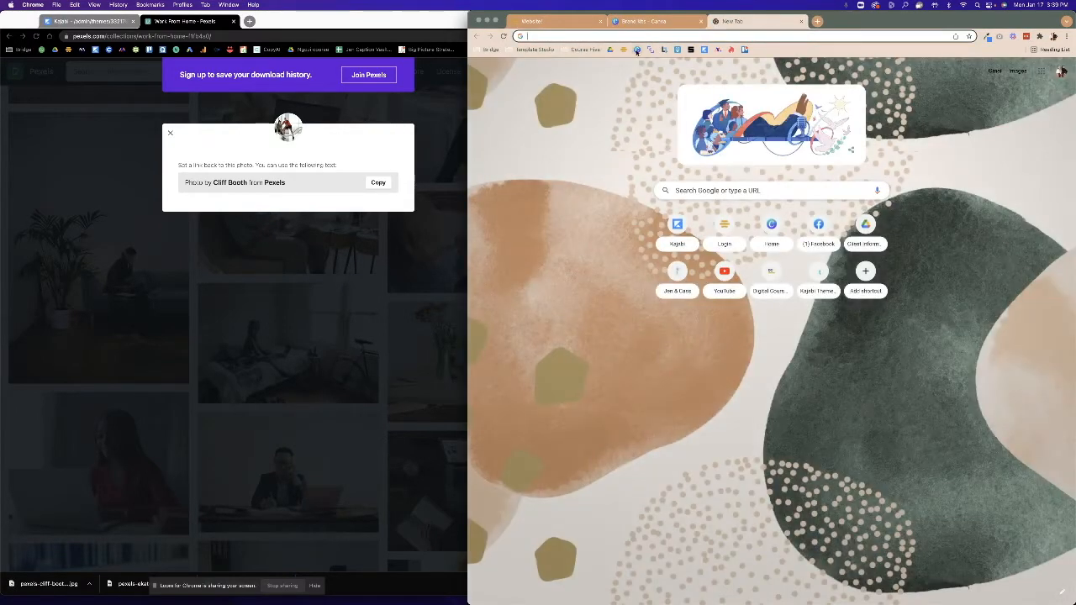
click(637, 50)
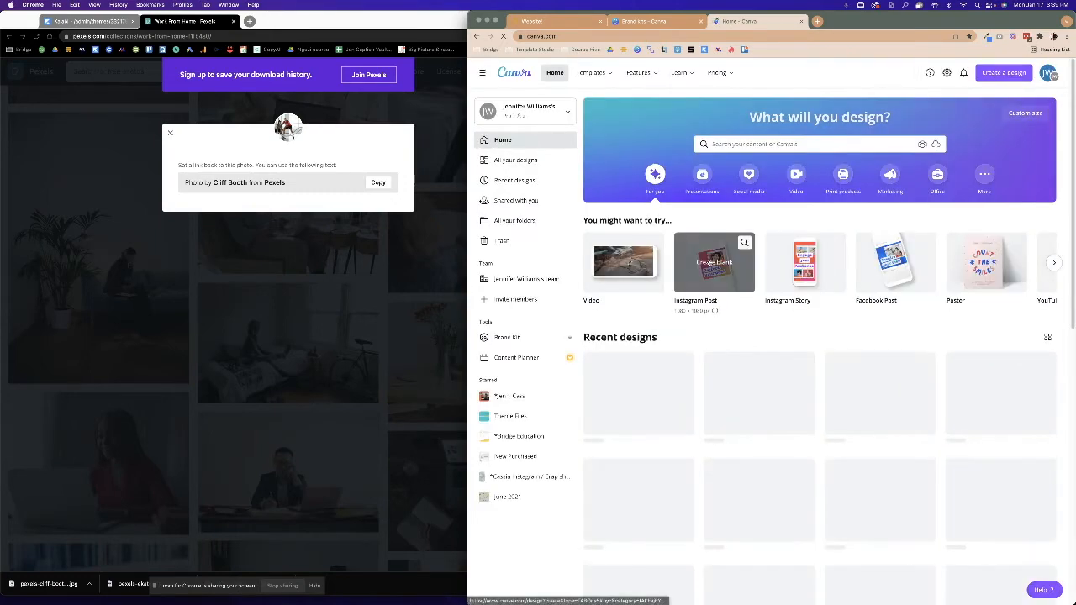
click(711, 274)
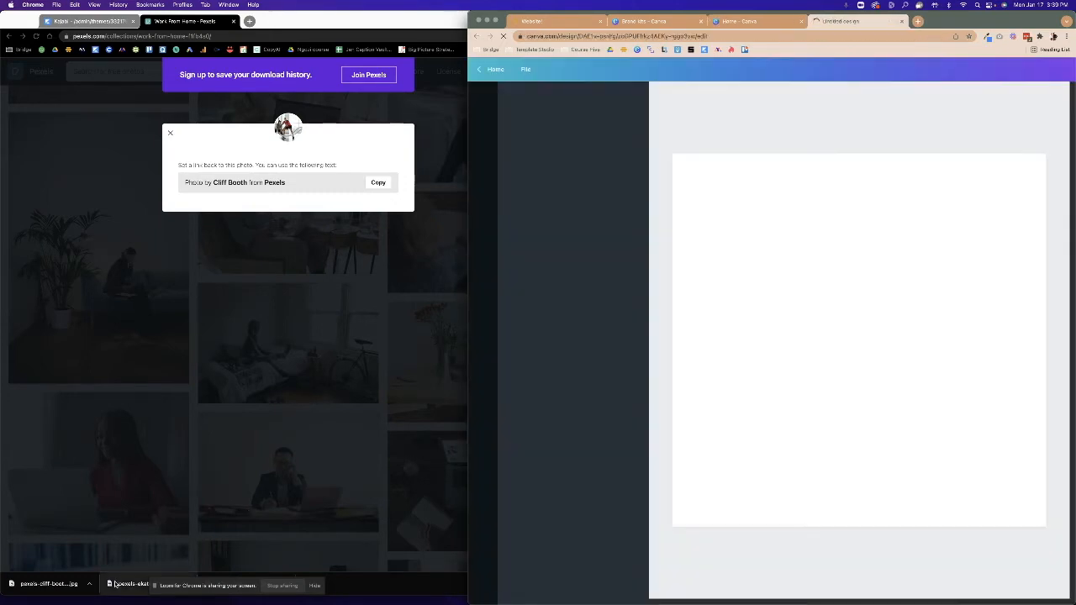
drag(117, 582, 590, 546)
drag(74, 586, 760, 303)
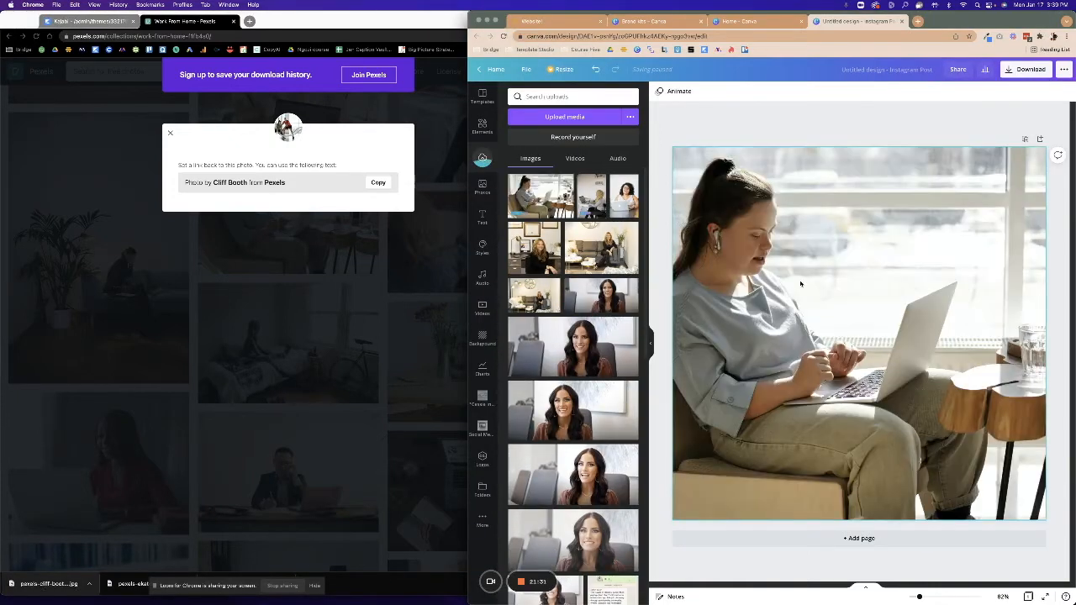
Duplicate the page and put the hijab laptop photo on page 2, repositioned in its frame.
click(1024, 140)
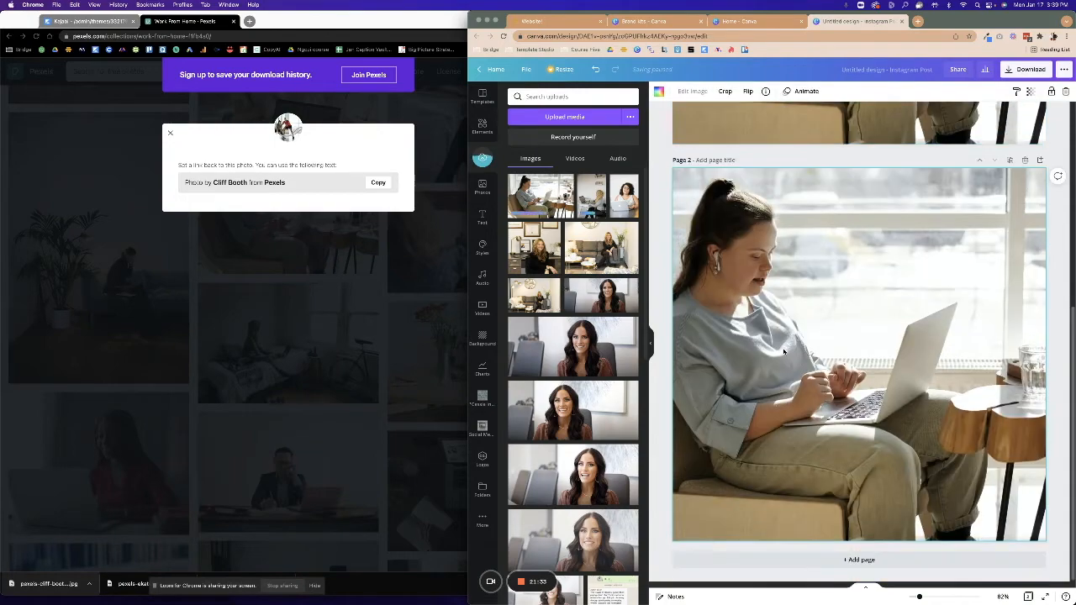
drag(624, 216, 827, 293)
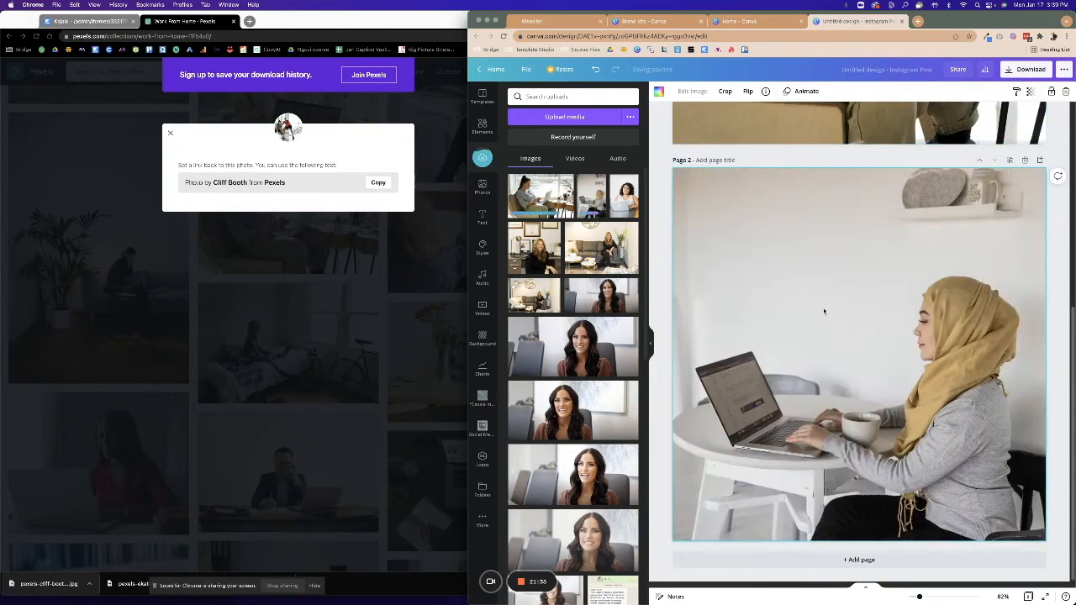
double_click(823, 311)
drag(832, 388, 838, 302)
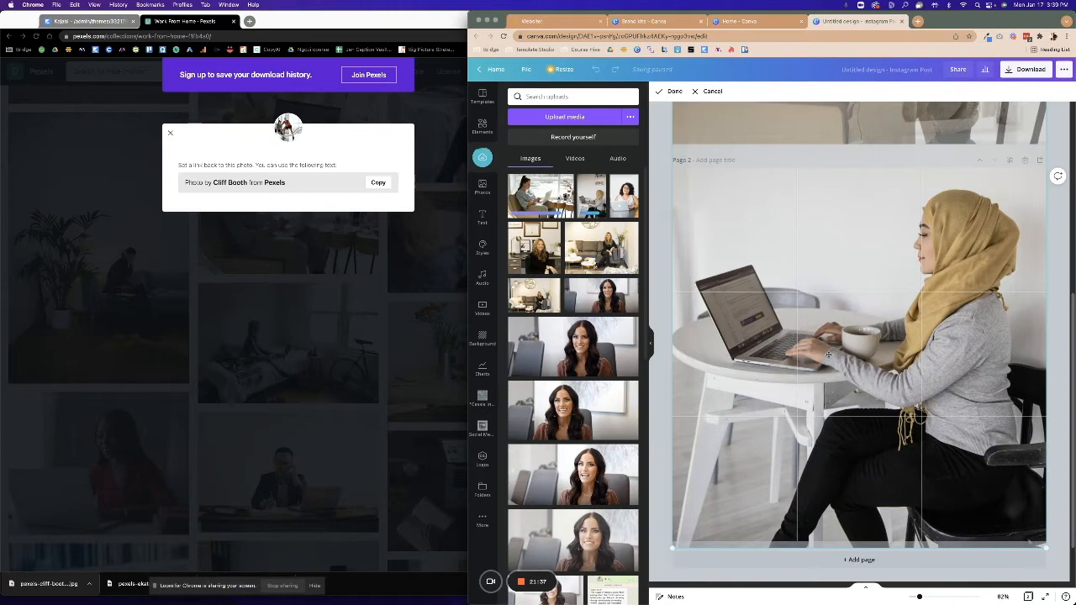
scroll(828, 357, up, 4)
click(825, 339)
Crop and shift the page 1 photo to the right within its frame.
double_click(824, 329)
drag(824, 329, 842, 336)
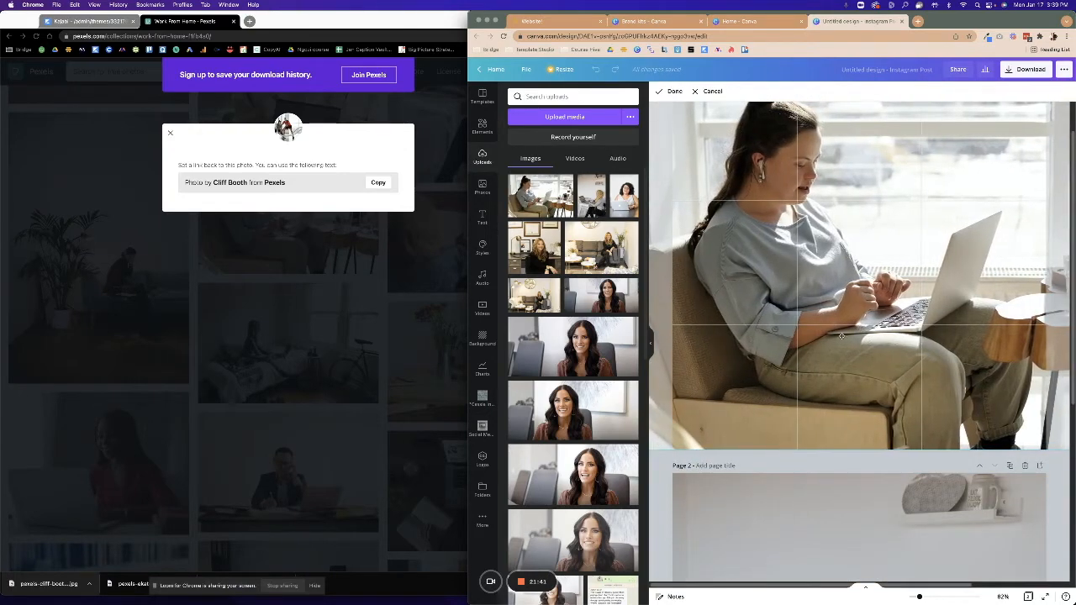
scroll(786, 360, down, 1)
click(662, 471)
scroll(663, 463, up, 1)
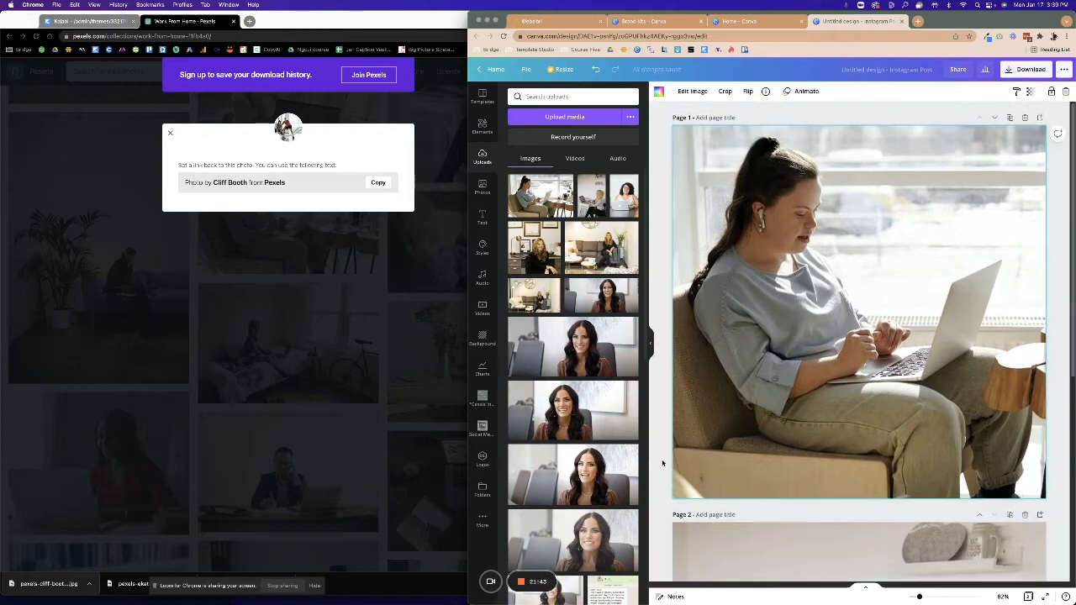
scroll(695, 444, down, 5)
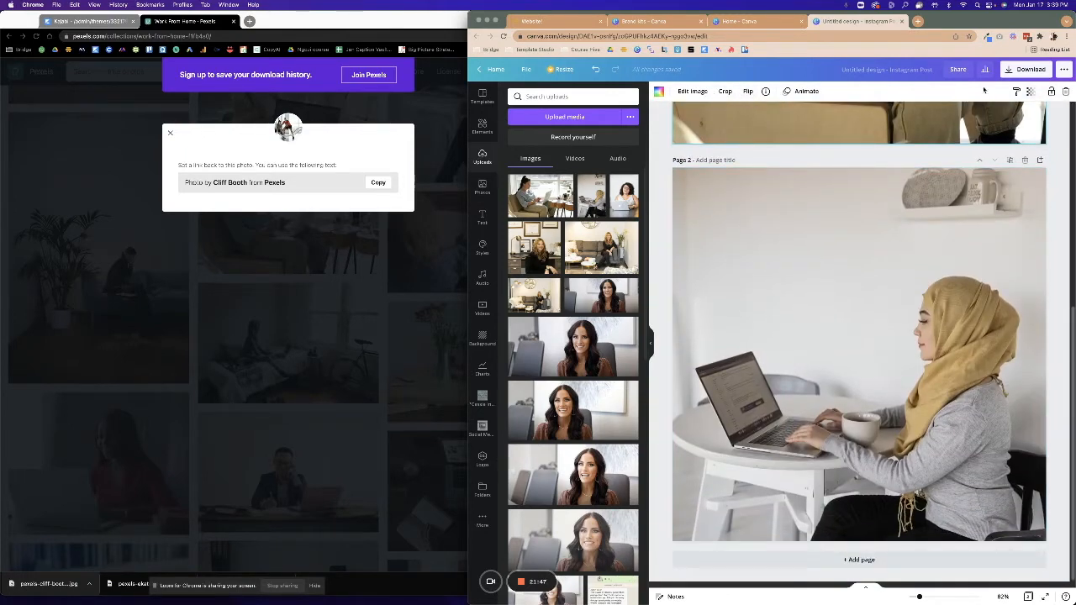
Download all Canva design pages as PNG.
click(1010, 74)
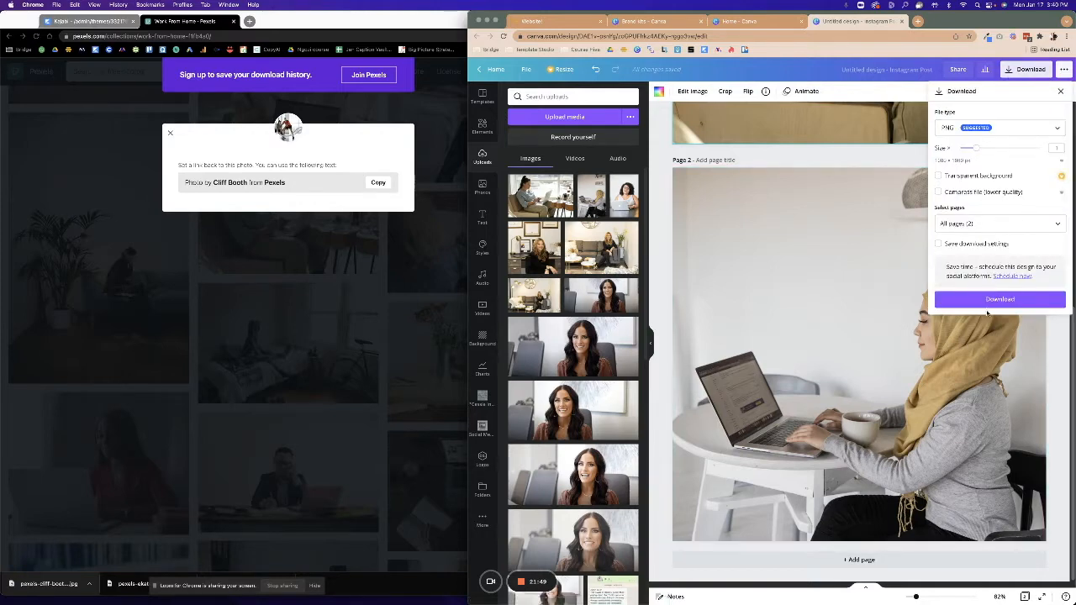
click(987, 301)
click(542, 21)
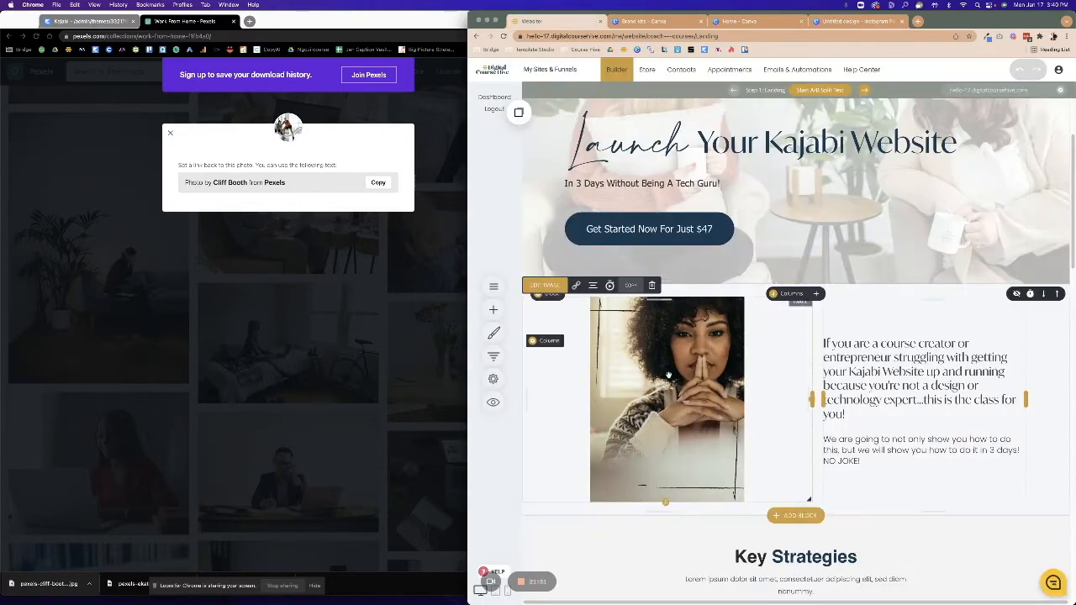
Delete the old portrait from the builder's File Manager for the intro image.
click(544, 285)
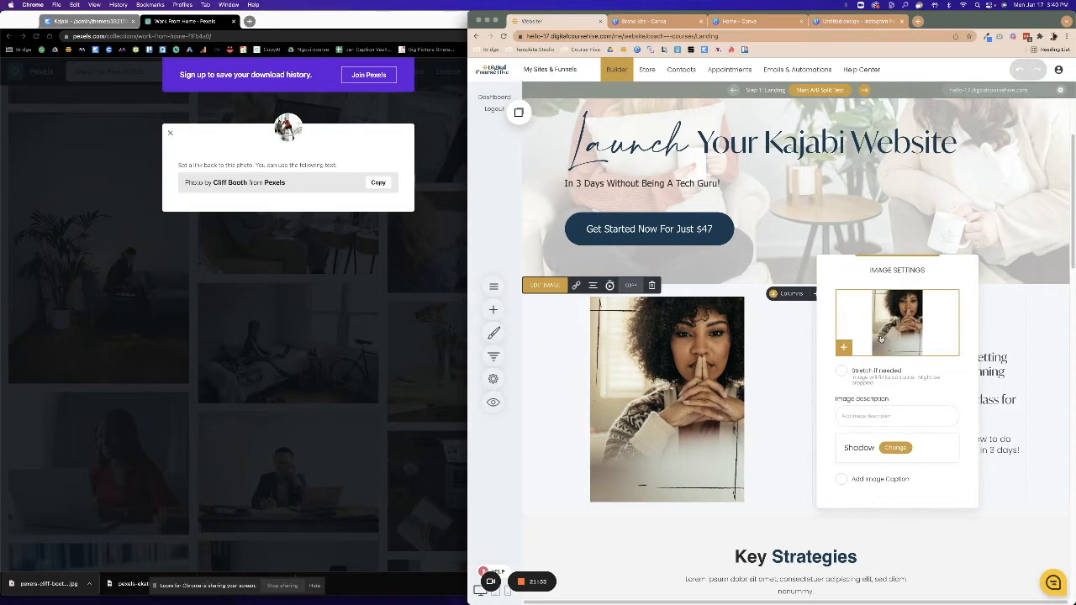
click(843, 347)
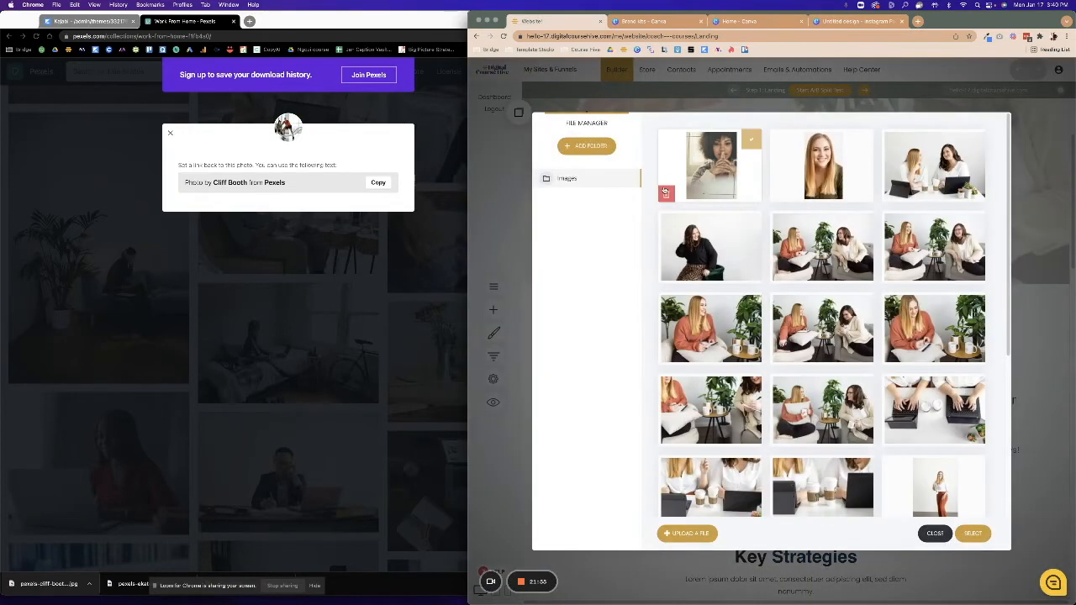
click(666, 193)
click(791, 290)
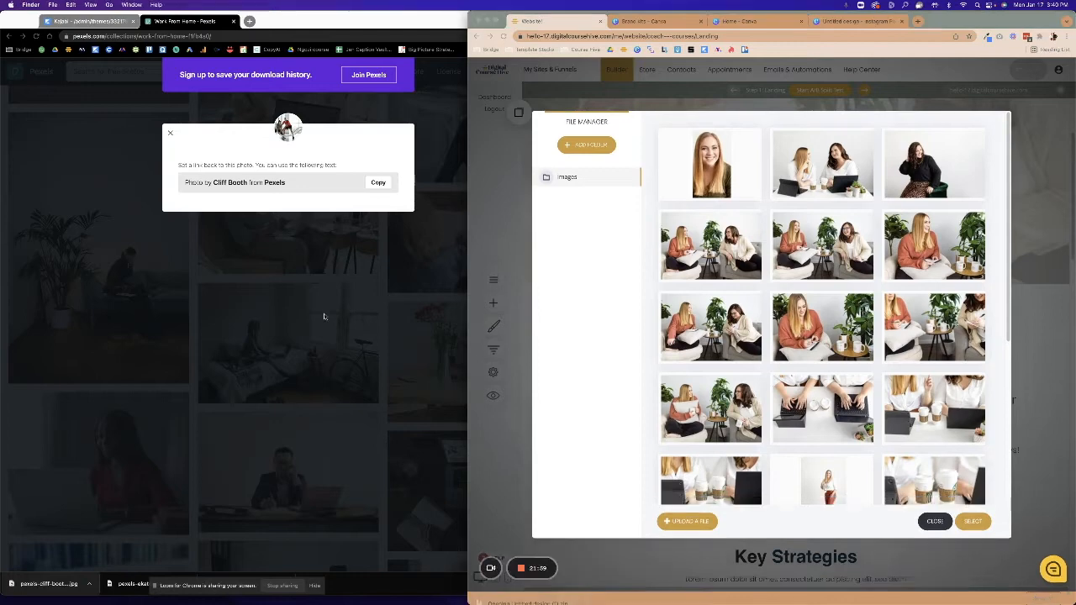
Upload 1.png and 2.png and set the hijab woman laptop photo as the block image.
double_click(168, 252)
key(super+a)
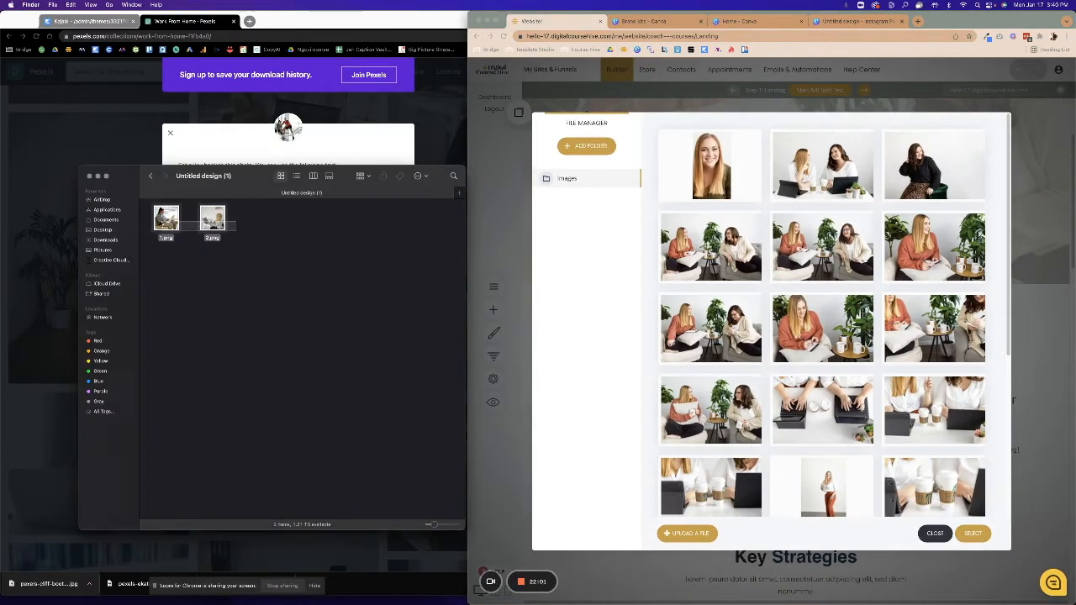
drag(166, 220, 656, 233)
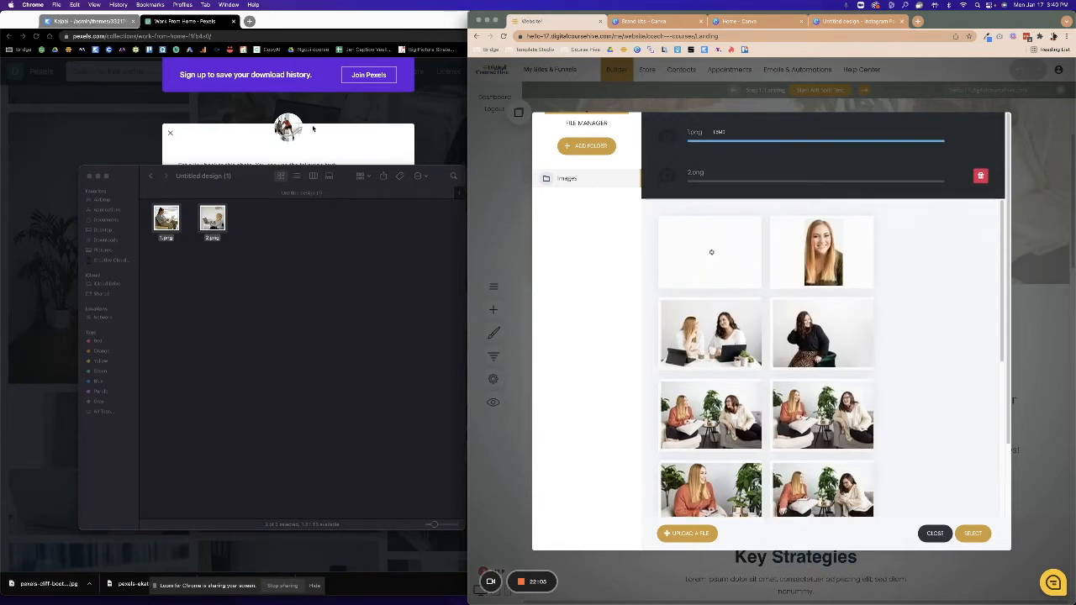
click(90, 177)
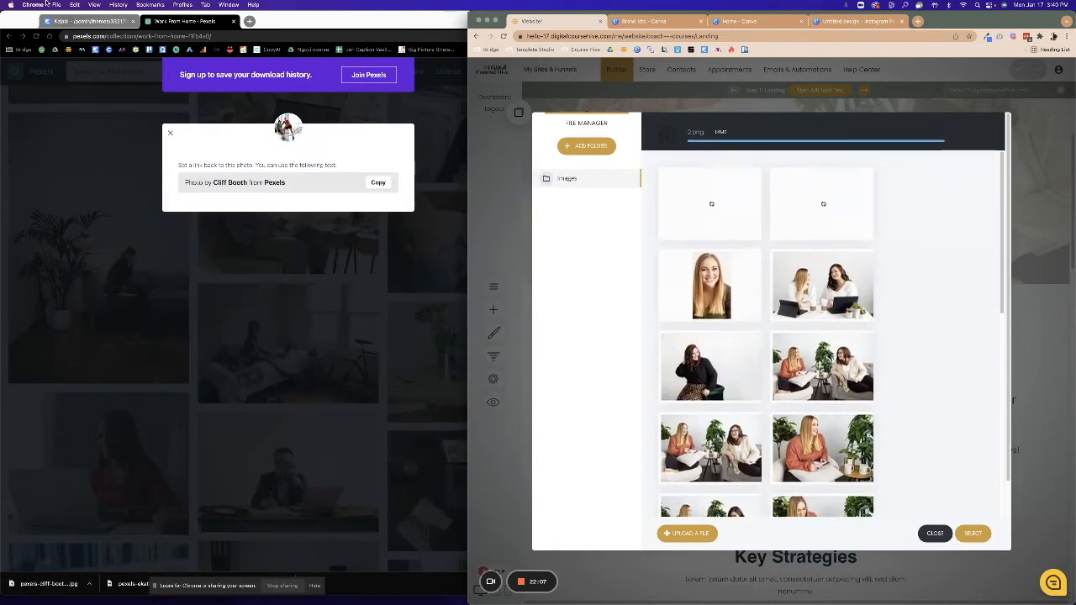
click(89, 22)
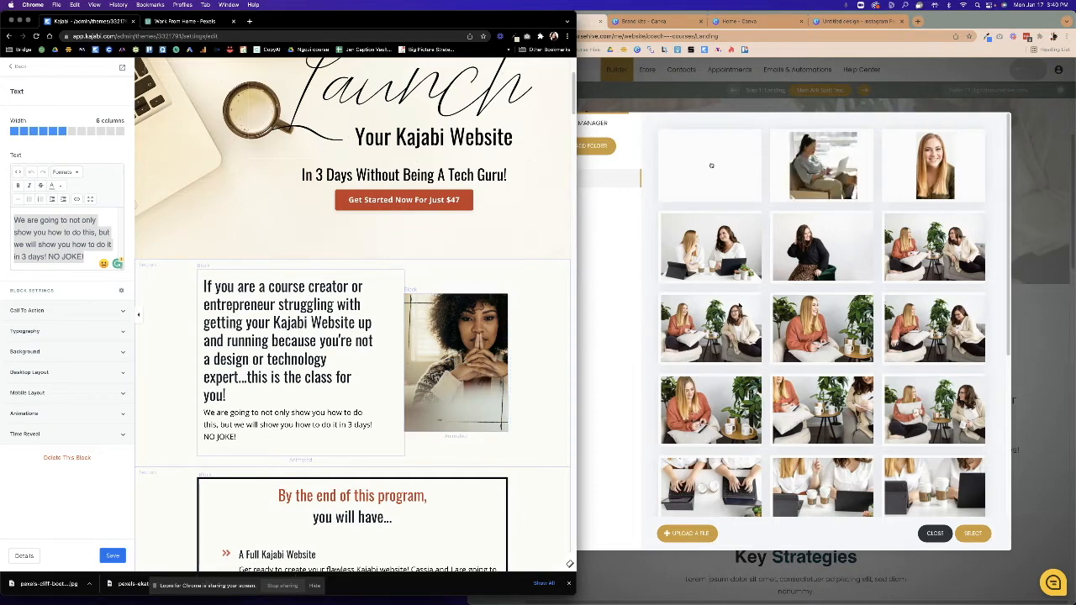
click(719, 166)
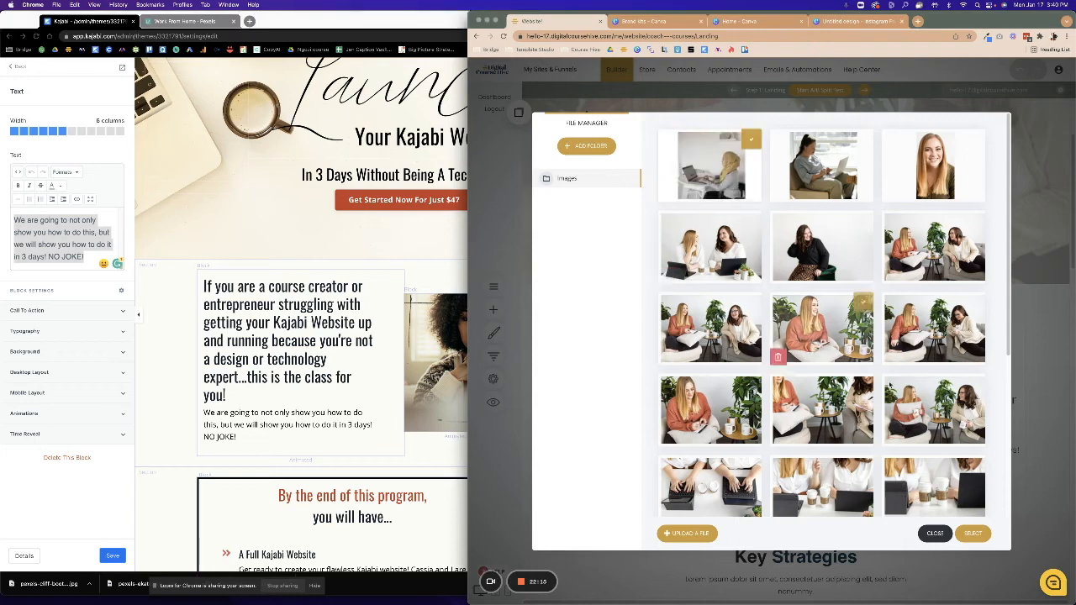
click(974, 532)
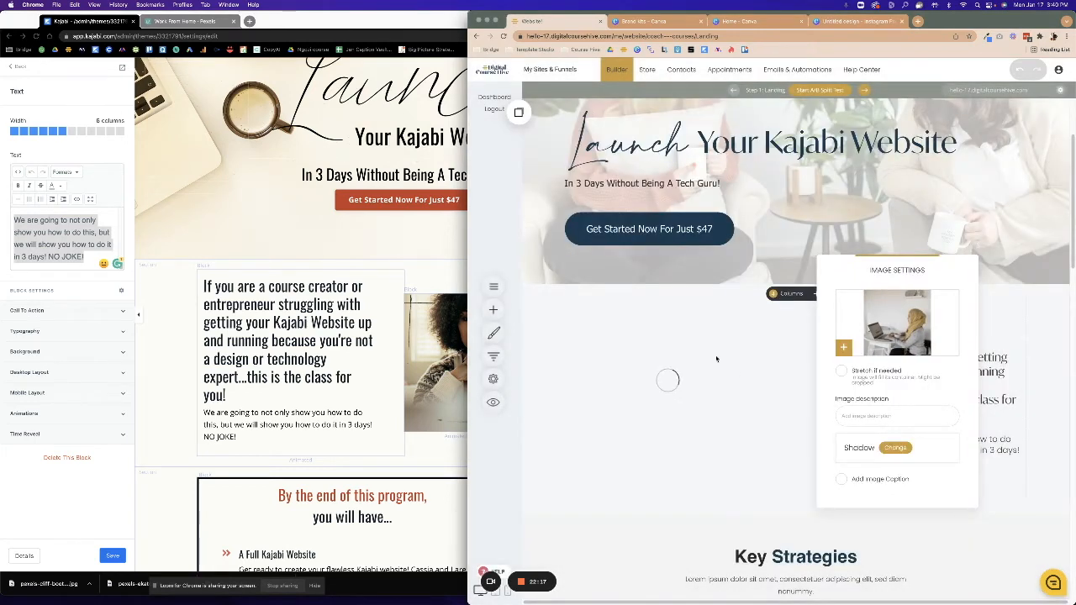
click(760, 413)
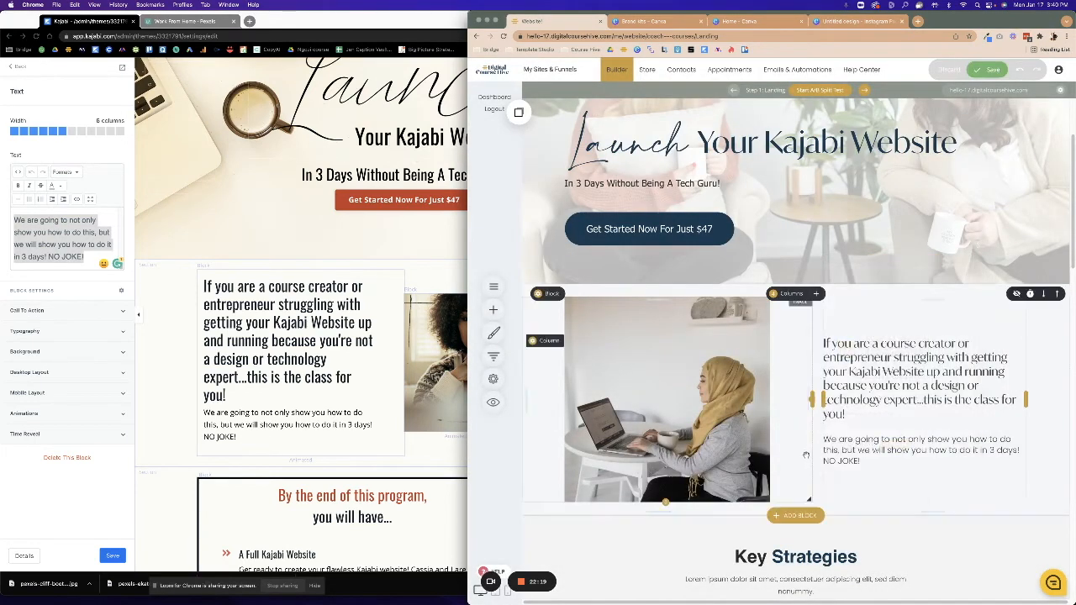
Save the page changes and look over the Kajabi reference page.
click(993, 70)
scroll(823, 475, down, 5)
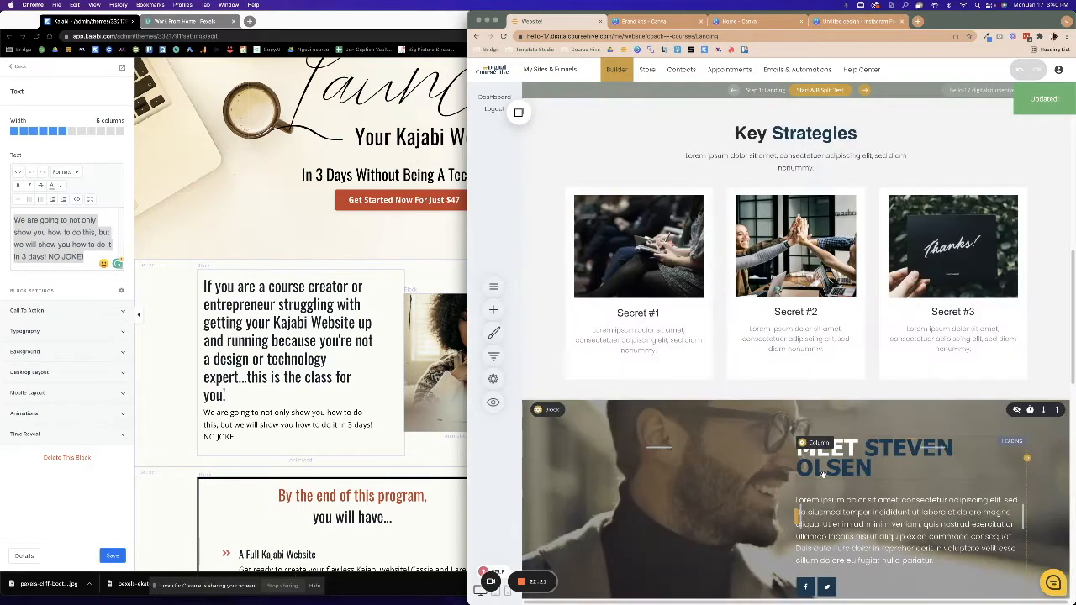
scroll(823, 475, up, 1)
click(419, 402)
scroll(418, 402, down, 5)
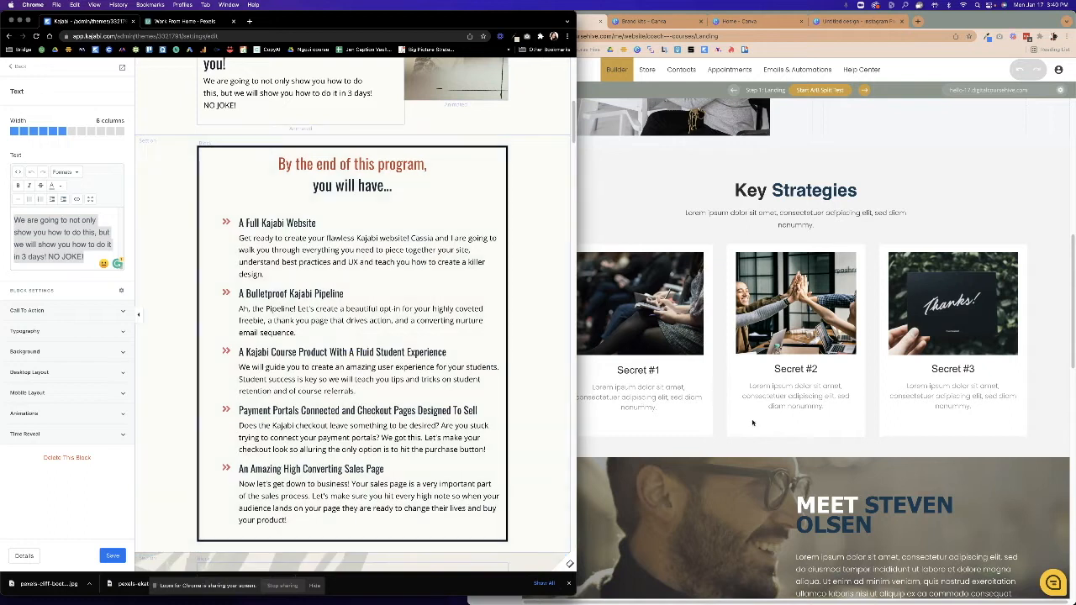
click(721, 438)
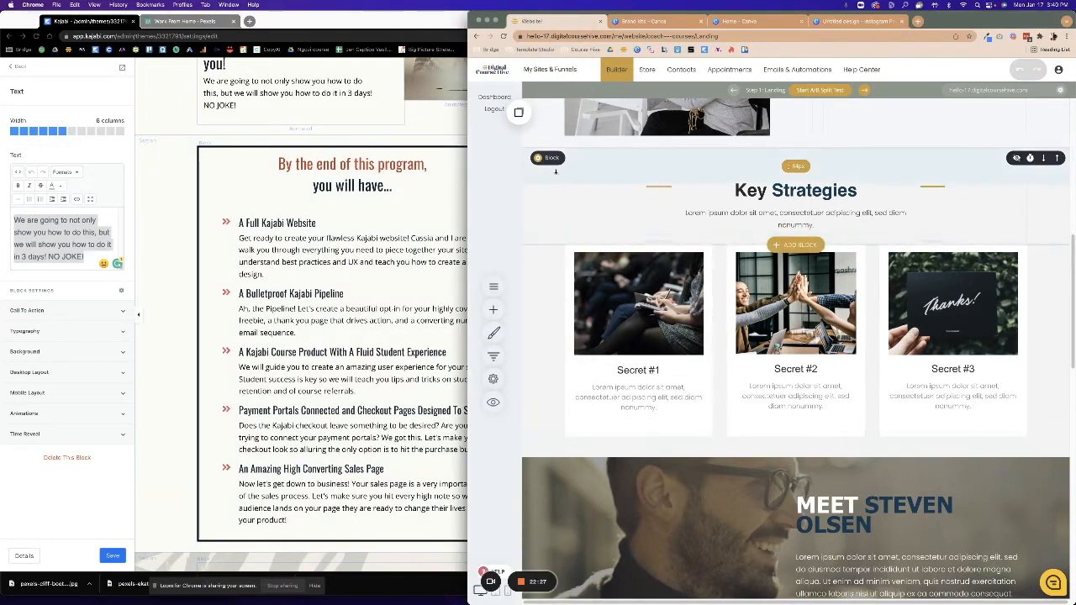
Replace the Key Strategies heading with 'By the end of this program,'.
click(744, 191)
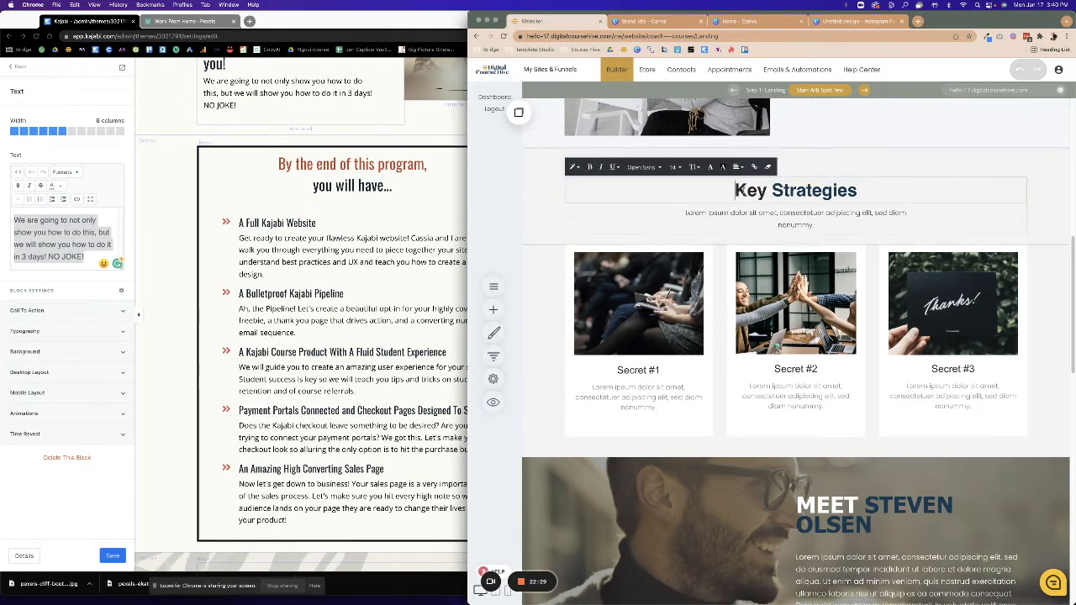
drag(744, 190, 859, 191)
key(BackSpace)
key(BackSpace)
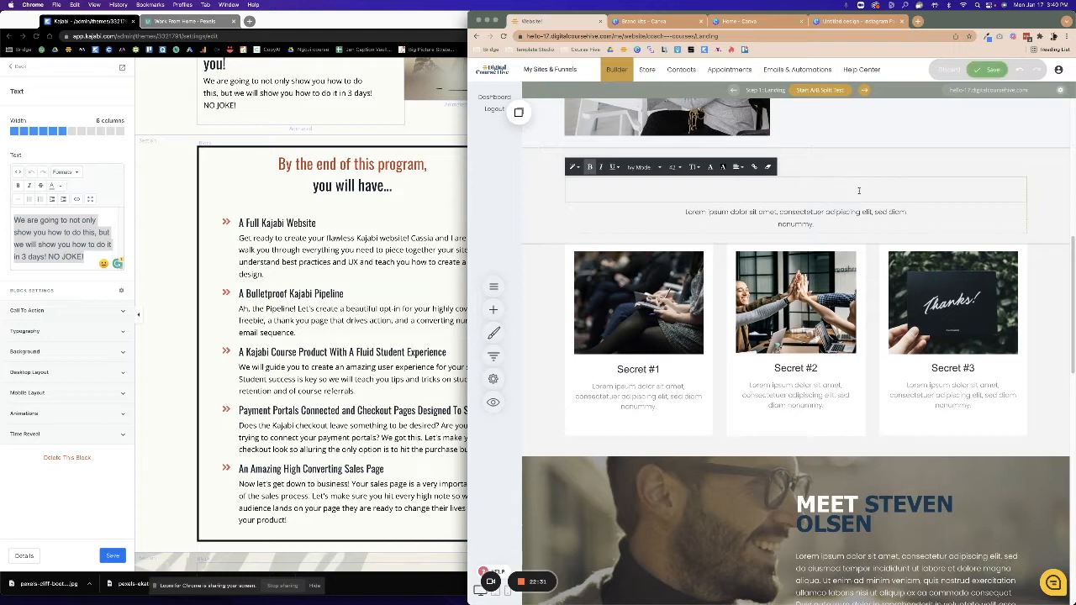
text(By the end of)
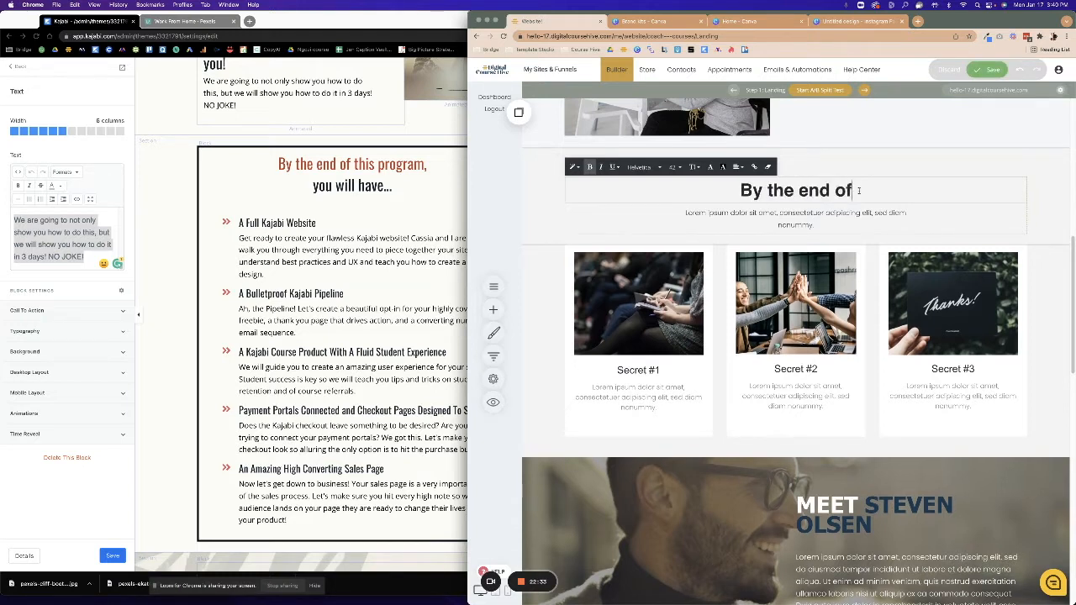
text( this program,)
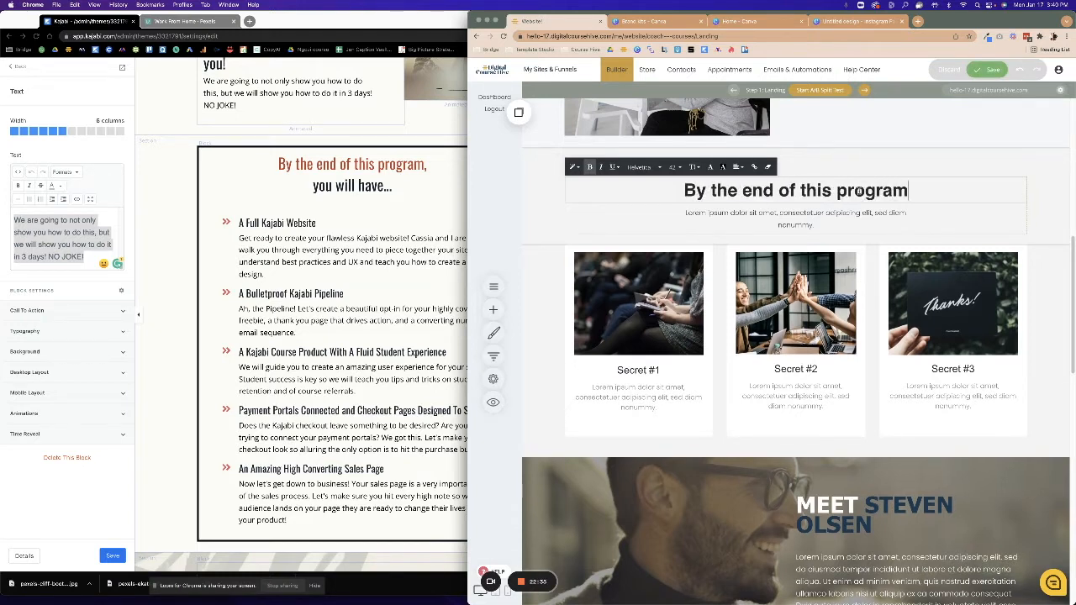
Replace the placeholder paragraph with 'you' and set it to size 28.
click(832, 222)
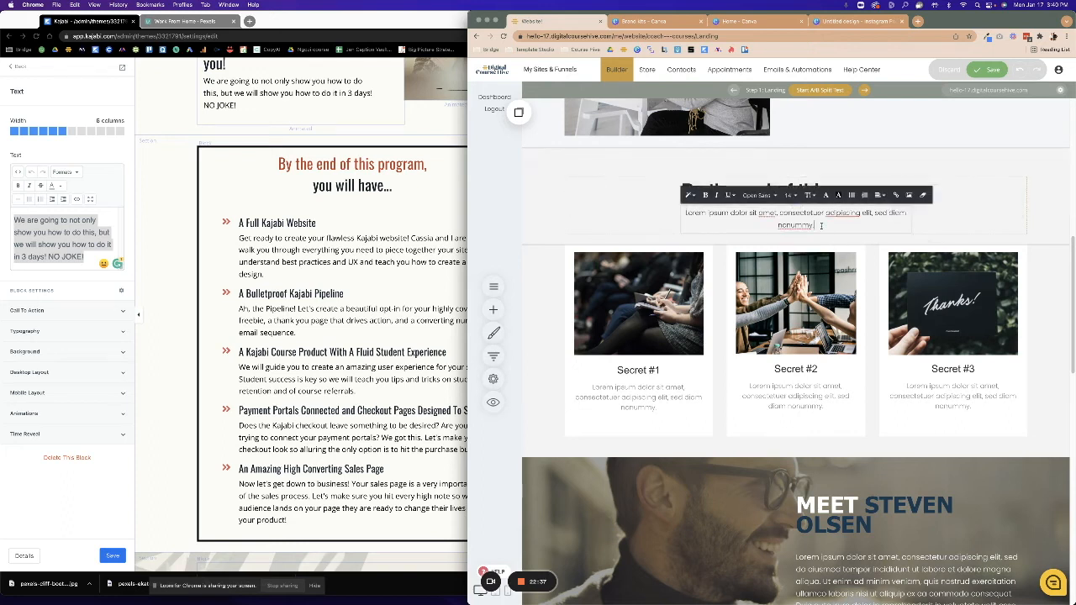
drag(832, 222, 643, 218)
text(you will have...)
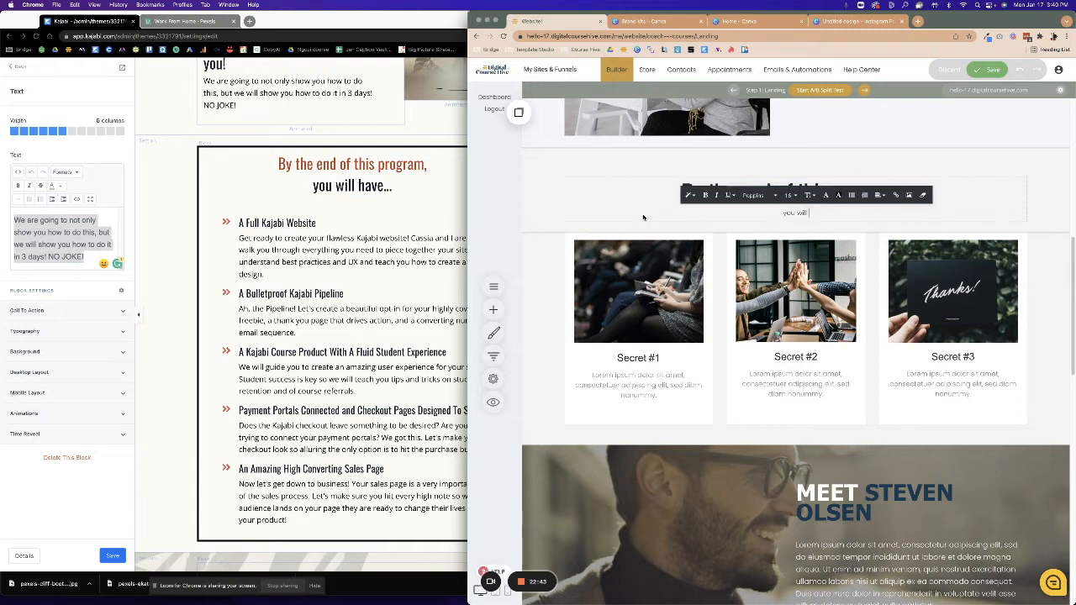
click(792, 196)
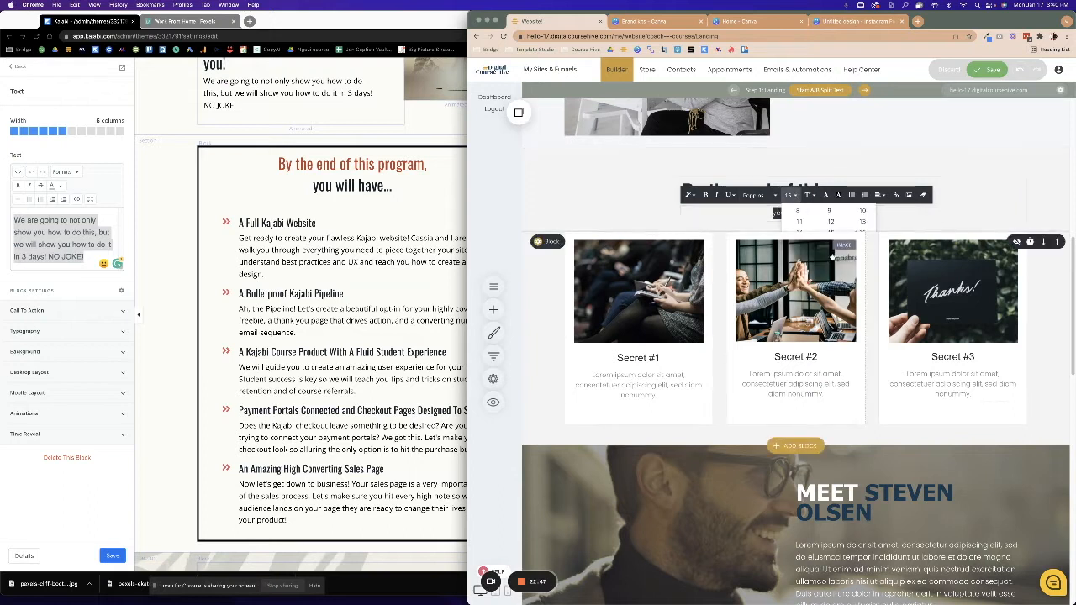
click(831, 255)
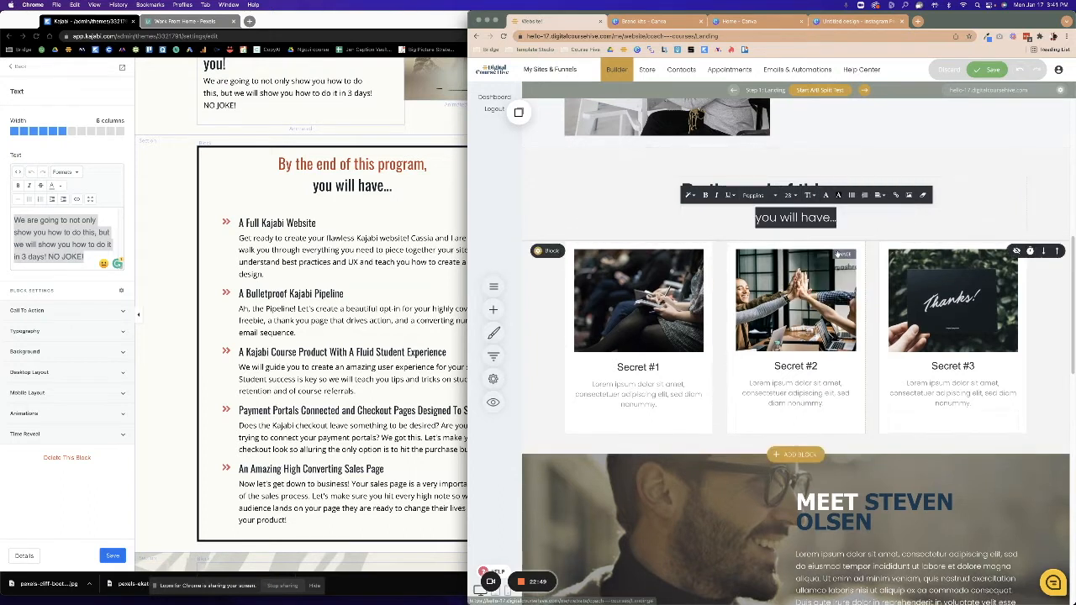
click(653, 223)
Set the heading to Ivy Mode at size 48 with bold turned off.
click(762, 188)
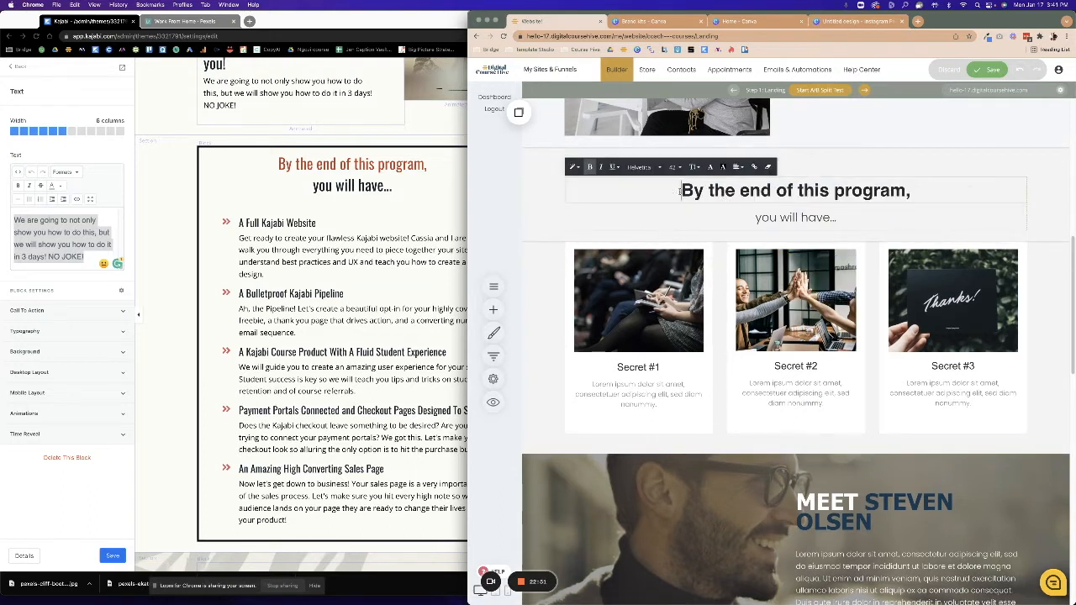
triple_click(764, 187)
click(638, 166)
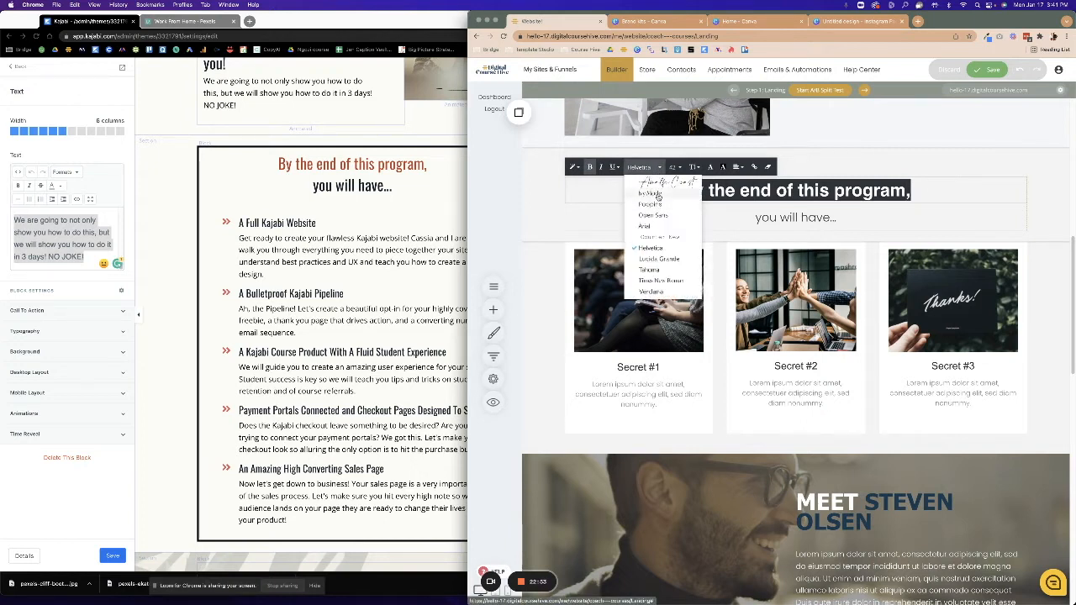
click(652, 241)
click(672, 166)
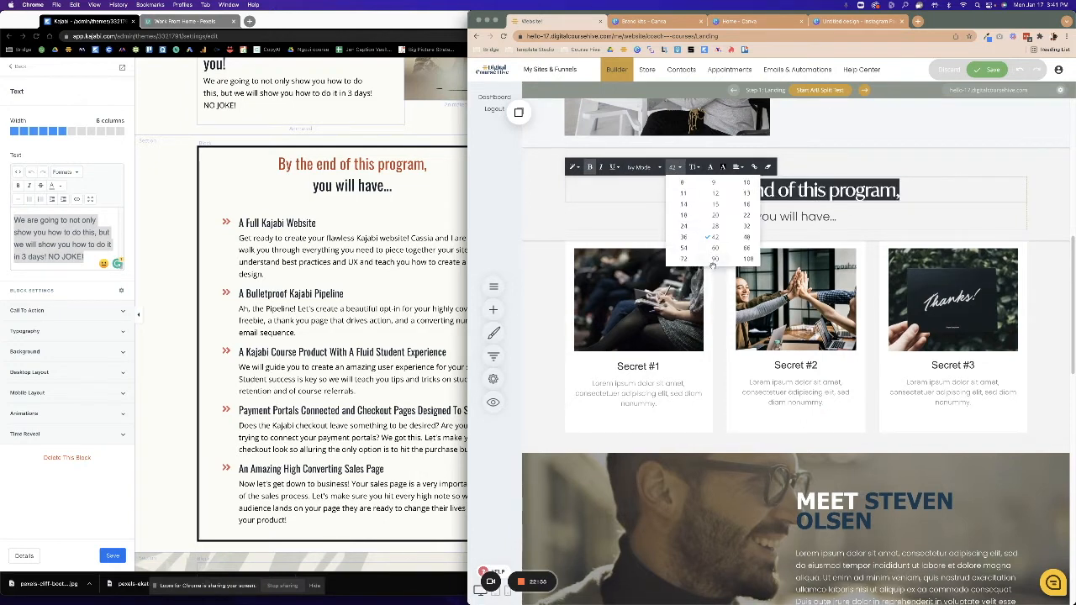
click(684, 248)
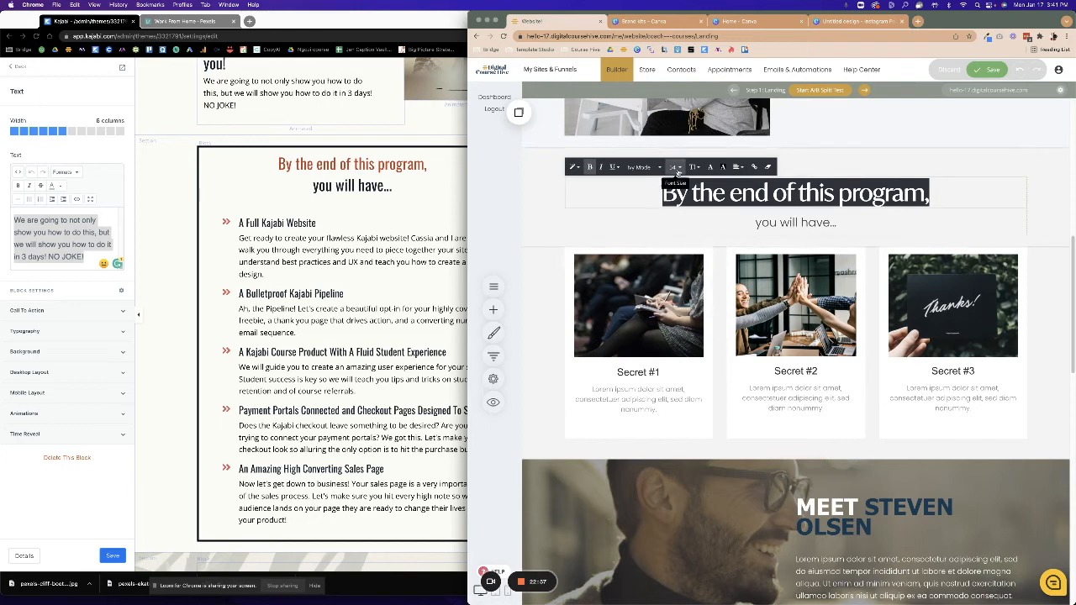
click(672, 167)
click(744, 243)
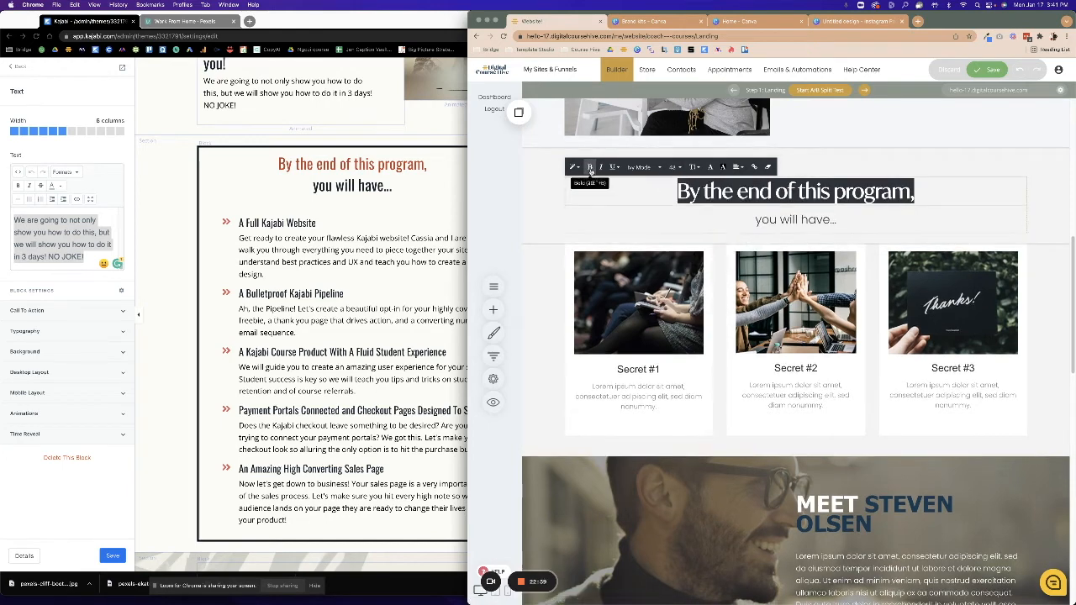
click(590, 167)
click(602, 208)
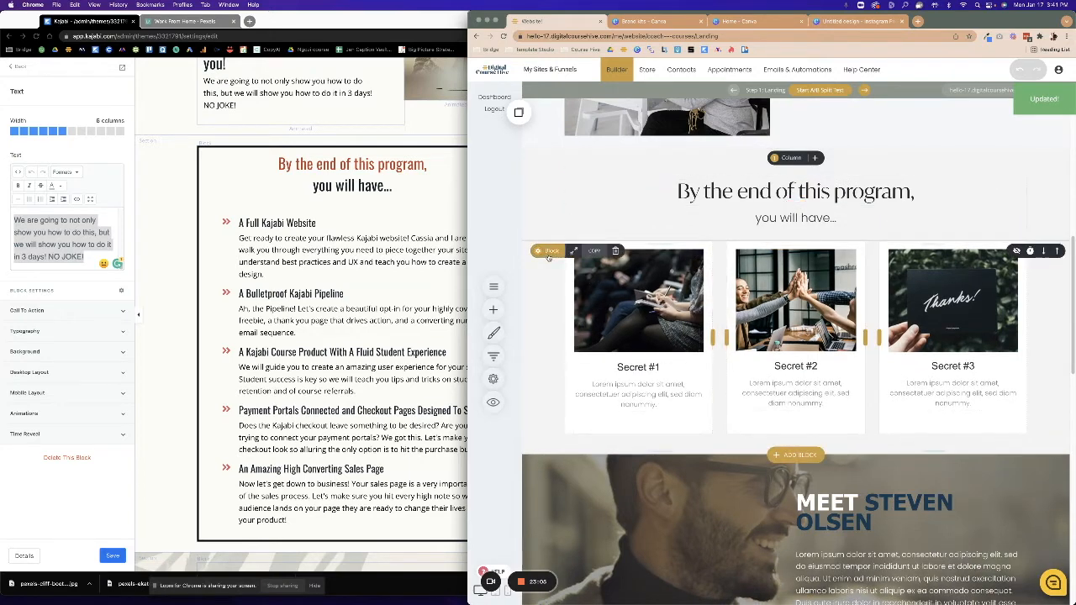
Delete, with confirmation, the Secrets card row, coach profile, testimonials, dark call-to-action and footer name widget.
click(615, 250)
click(799, 280)
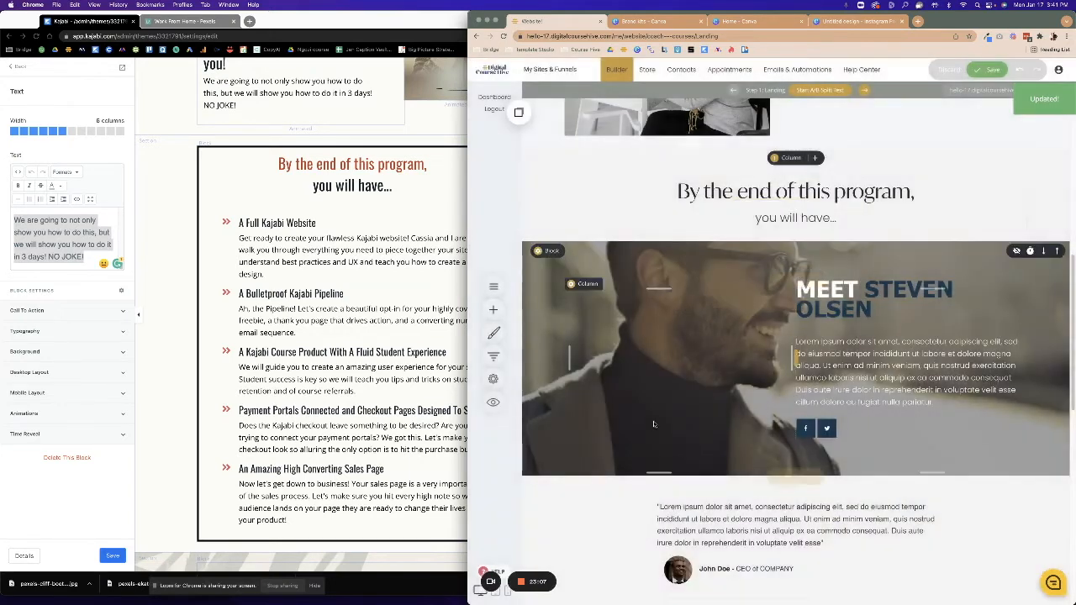
click(615, 249)
click(799, 279)
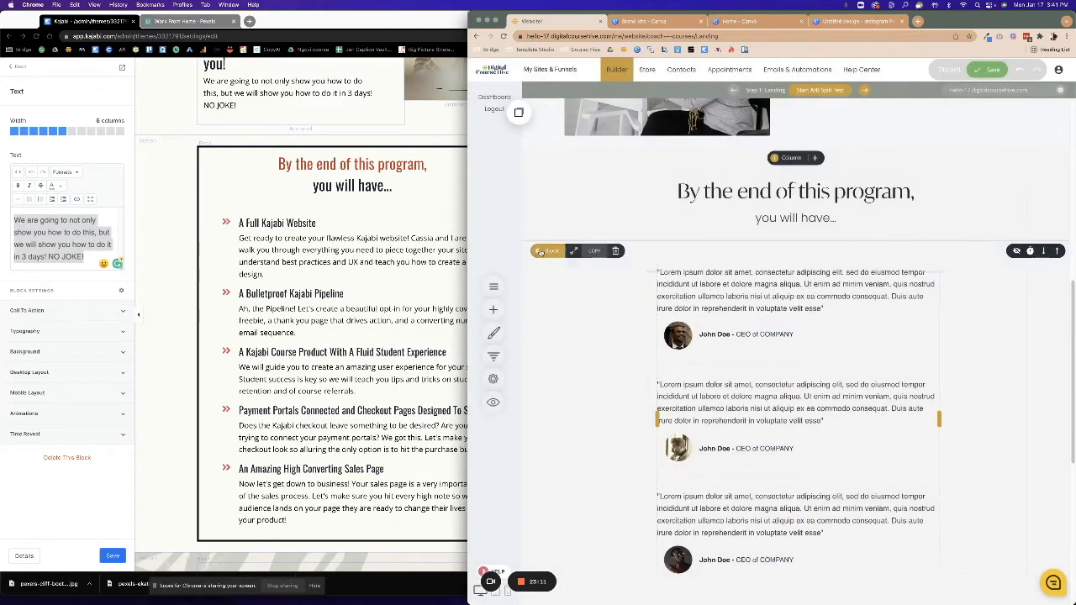
click(616, 249)
click(799, 279)
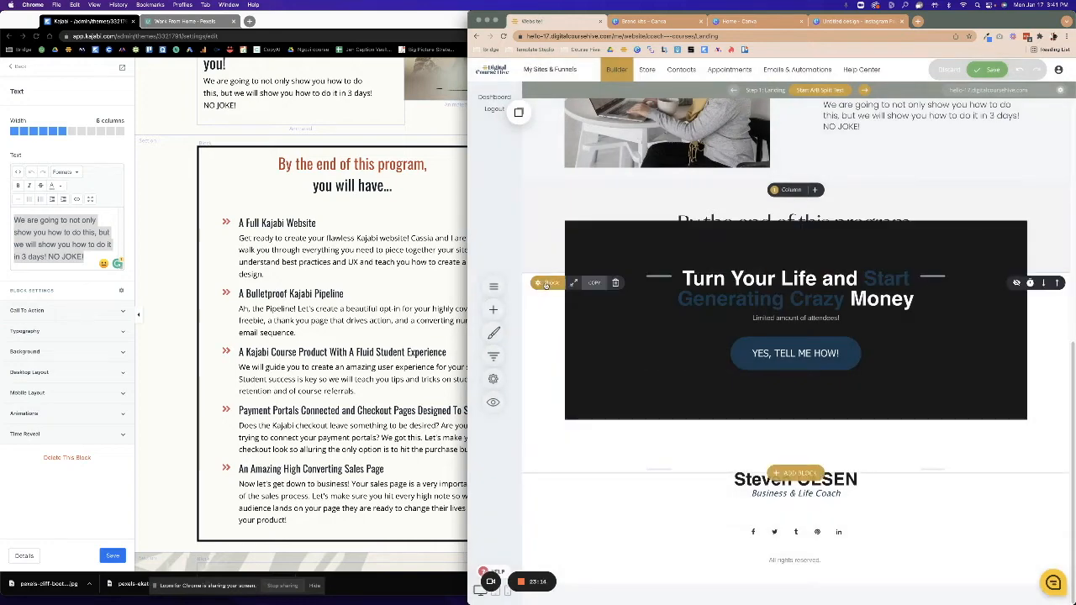
click(615, 282)
click(799, 279)
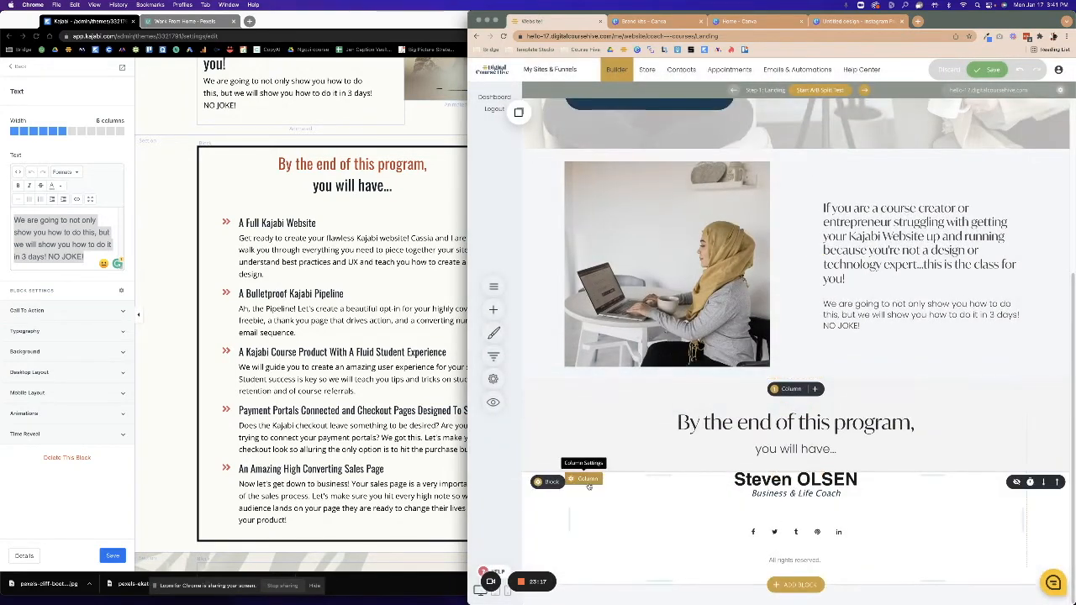
click(616, 482)
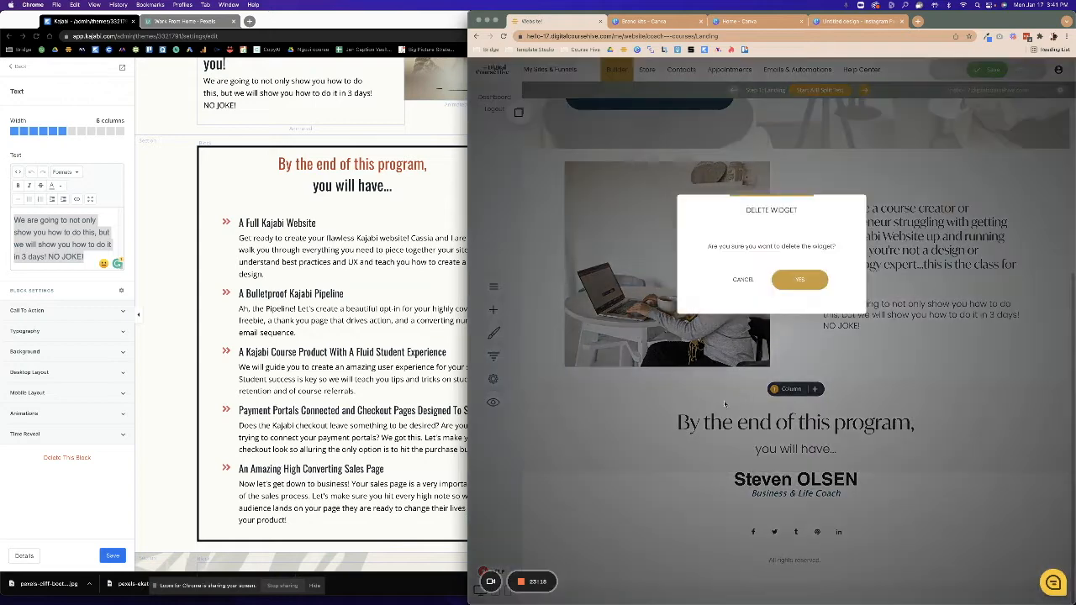
click(798, 283)
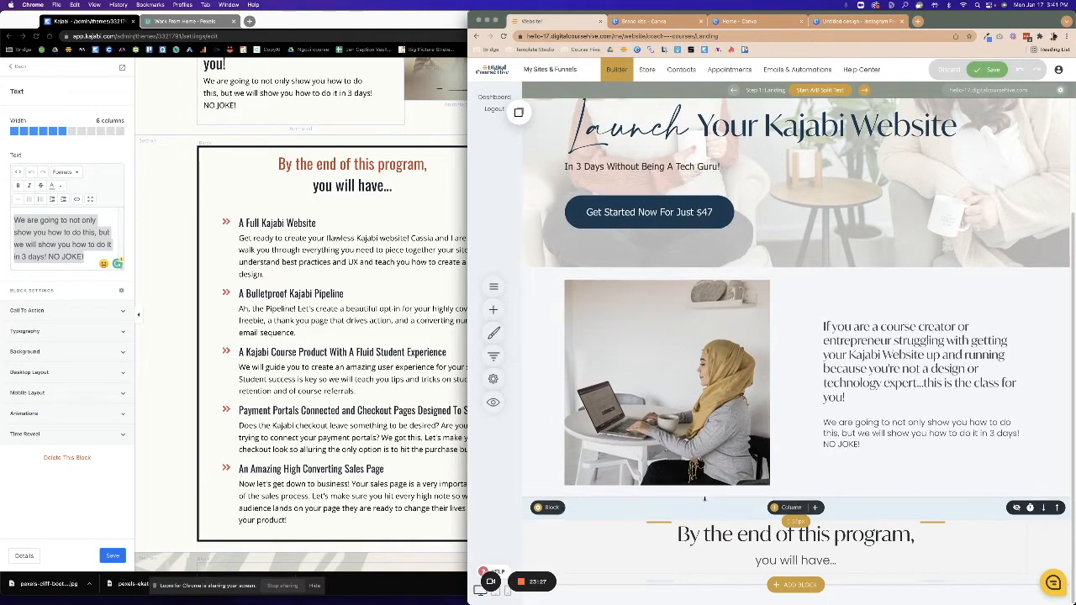
From the block library's Texts templates, insert the headline-plus-four-features block below the heading.
click(794, 585)
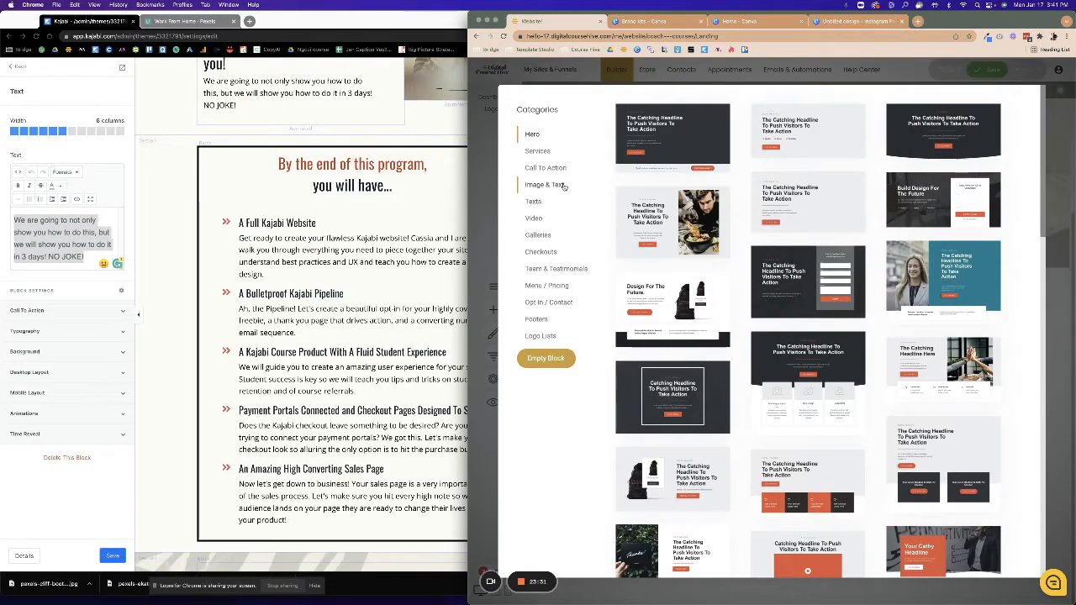
click(532, 235)
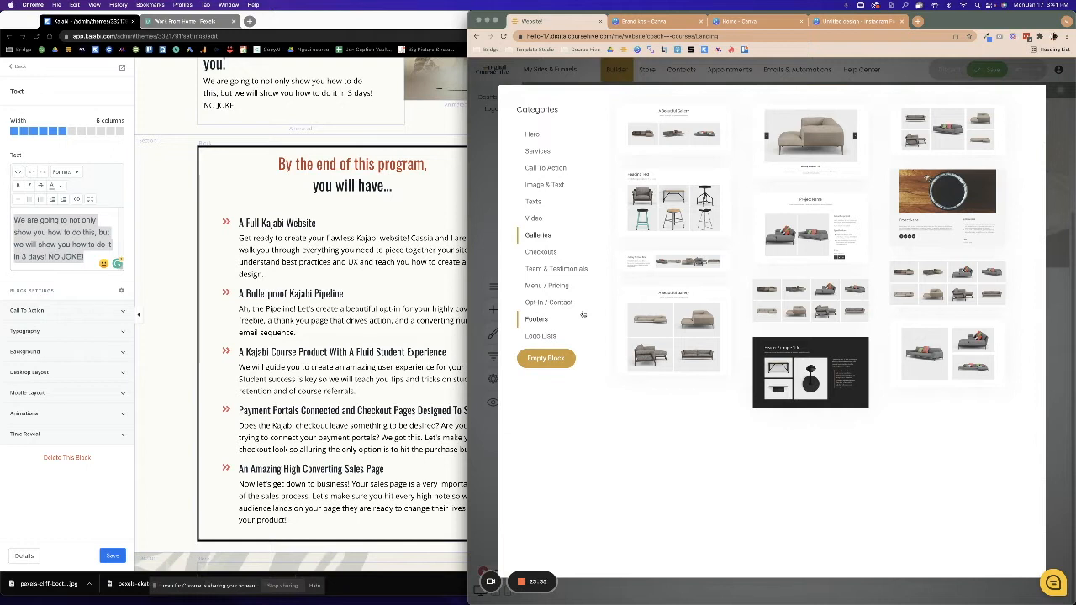
click(536, 184)
click(533, 201)
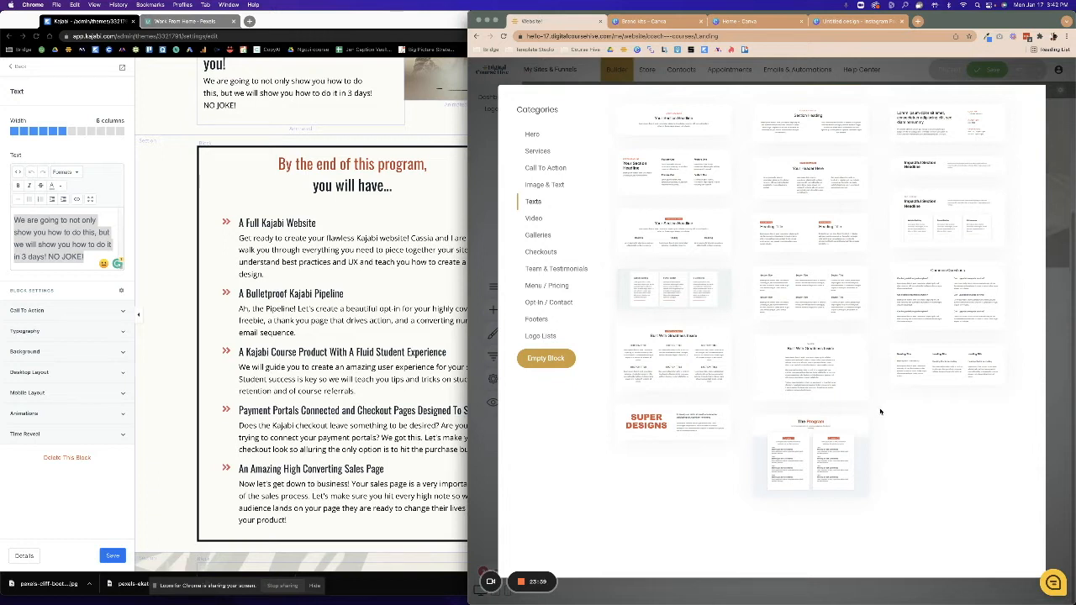
click(649, 186)
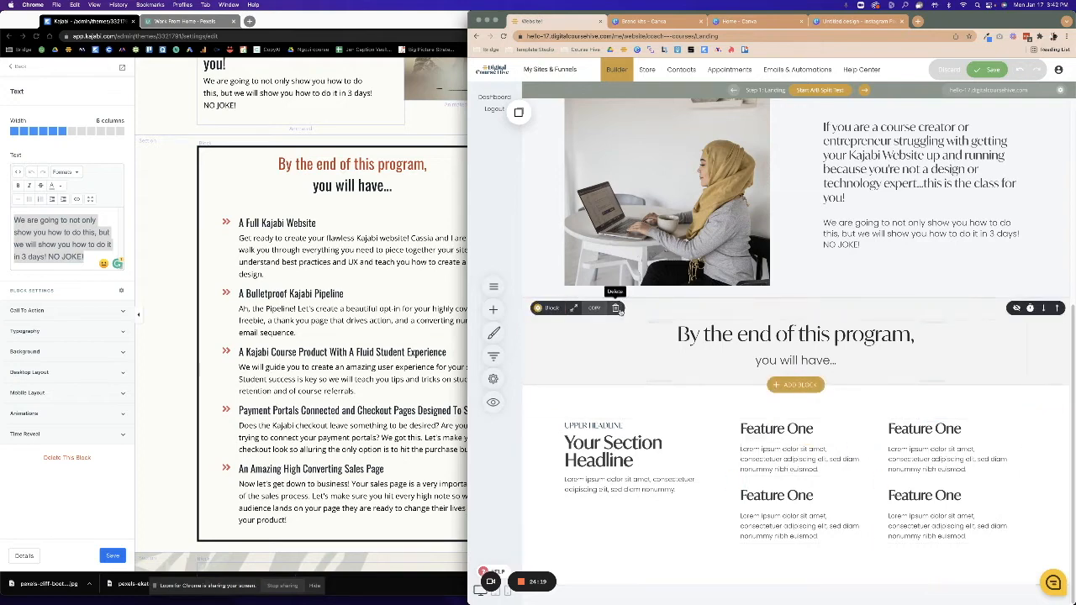
Delete the separate heading block and the UPPER HEADLINE line.
click(622, 311)
click(789, 281)
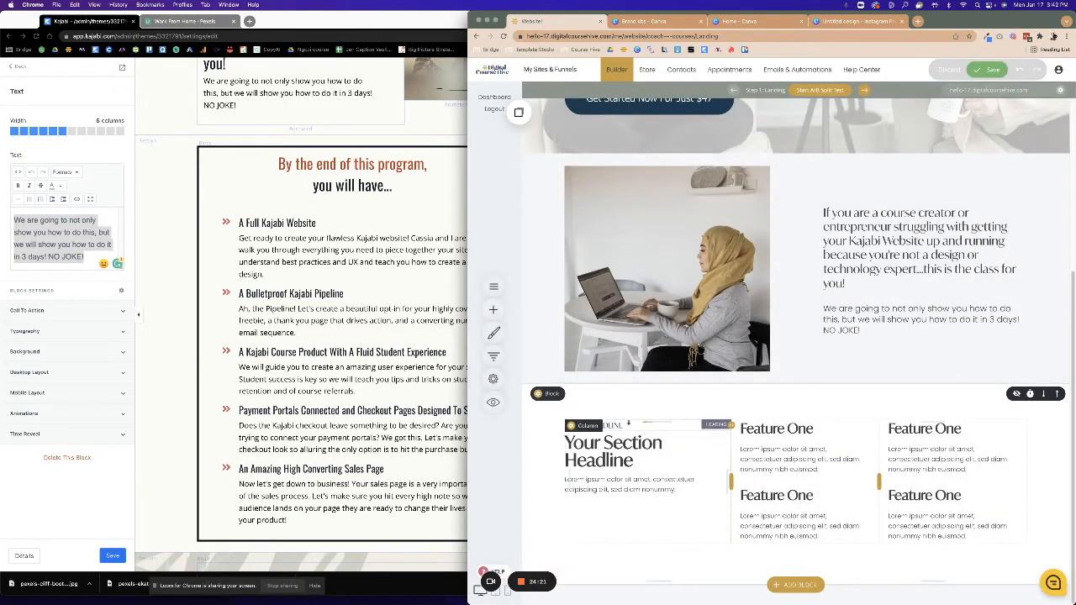
click(629, 425)
drag(623, 425, 537, 423)
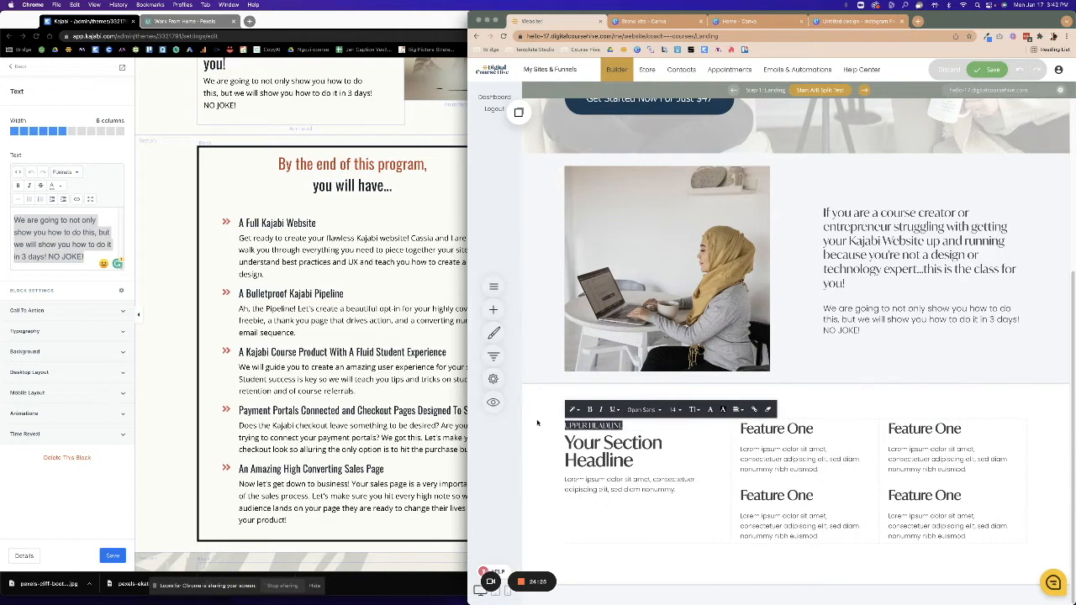
click(554, 452)
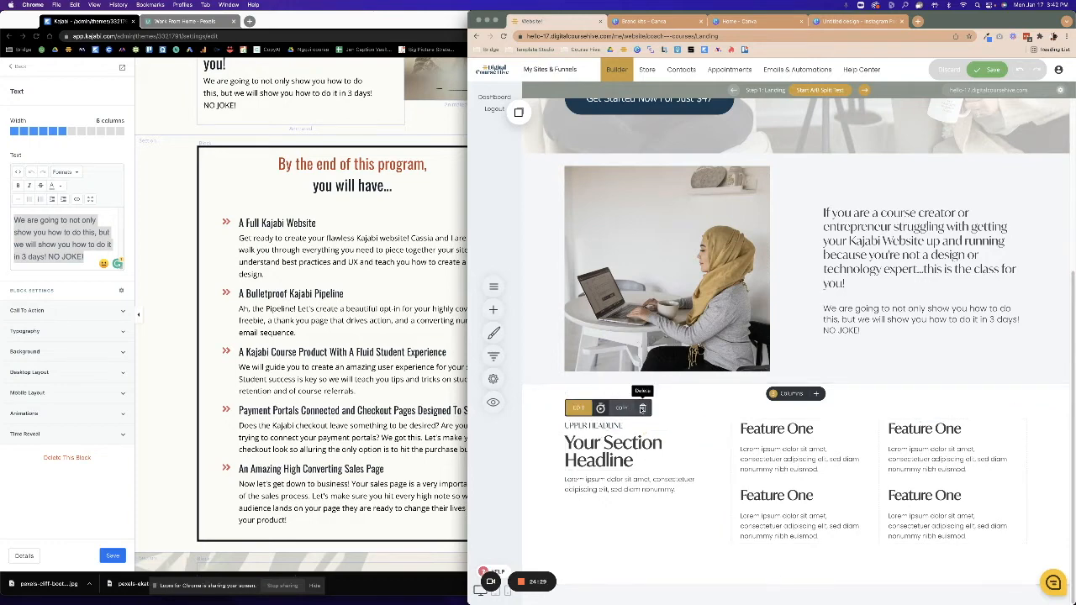
click(642, 407)
click(790, 282)
Change the headline to 'By the end of this program' and the paragraph to 'you will have...'.
click(627, 443)
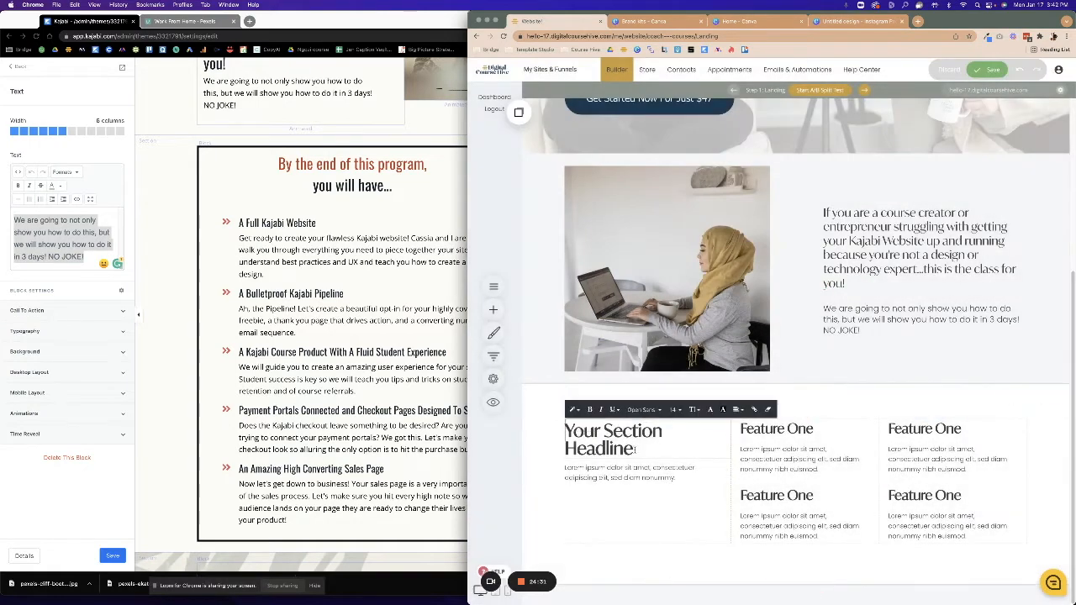
drag(634, 445, 565, 430)
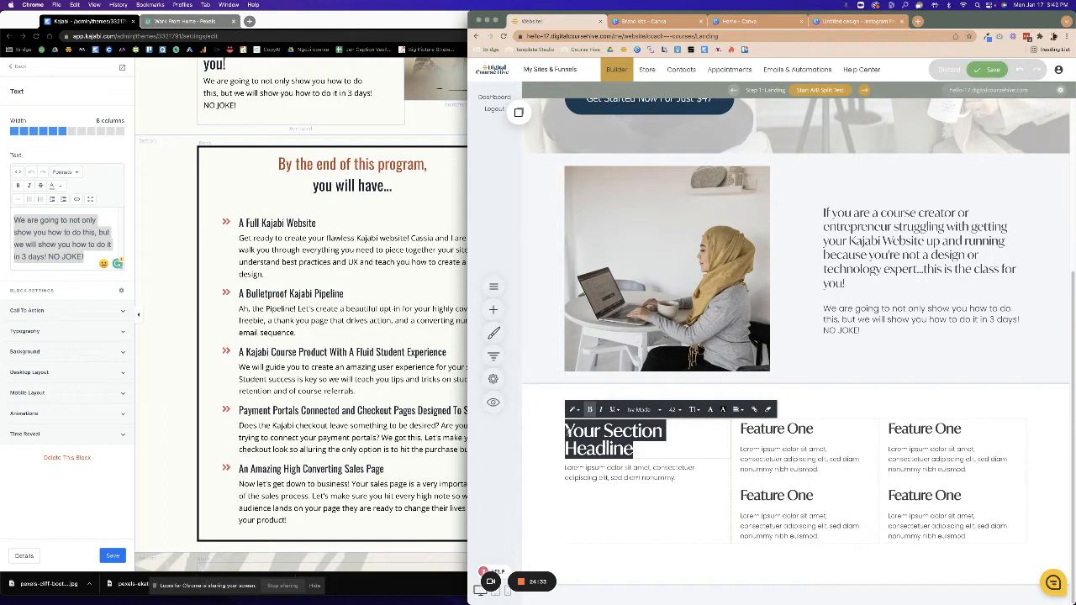
text(By the end of this program,)
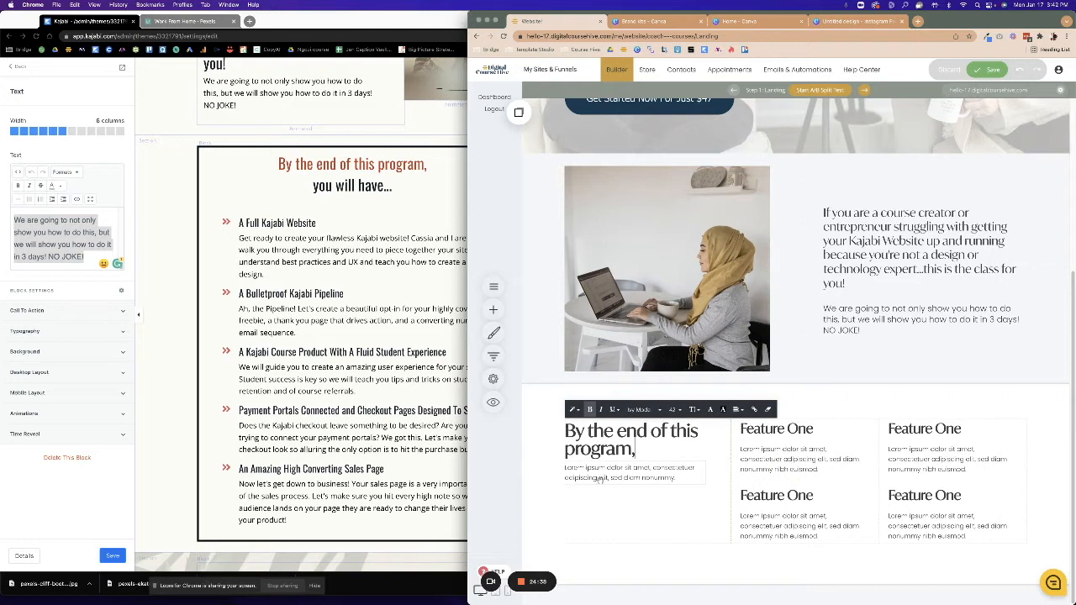
click(675, 477)
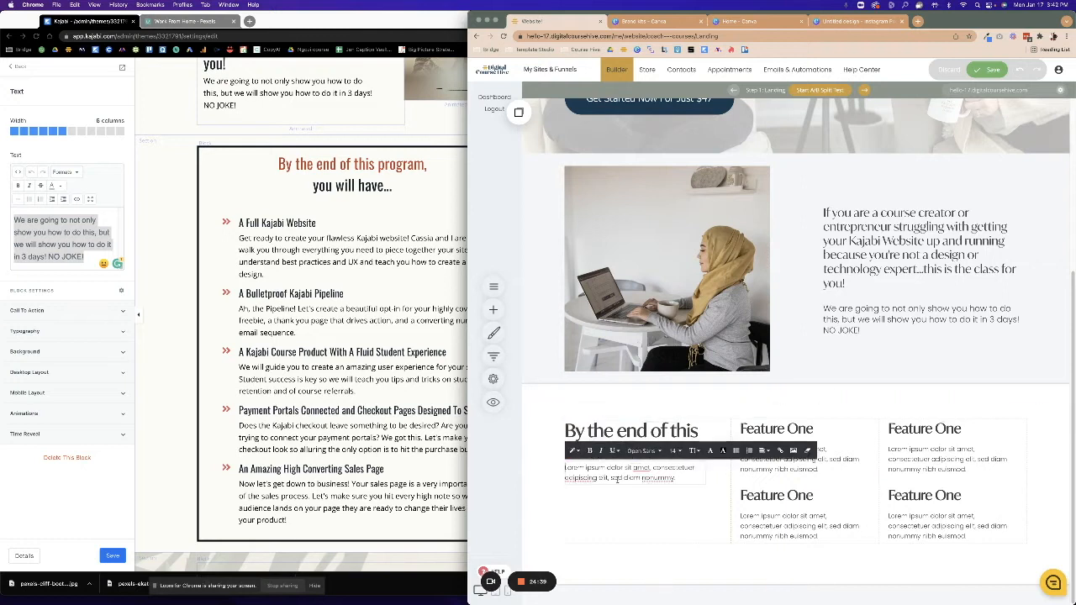
drag(675, 477, 551, 471)
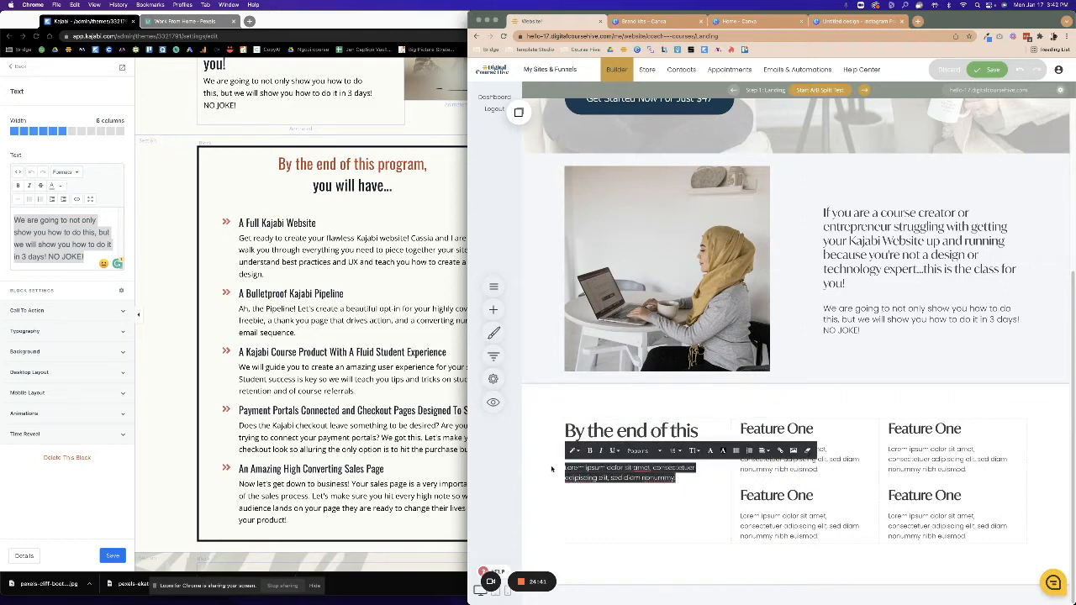
text(you will have...)
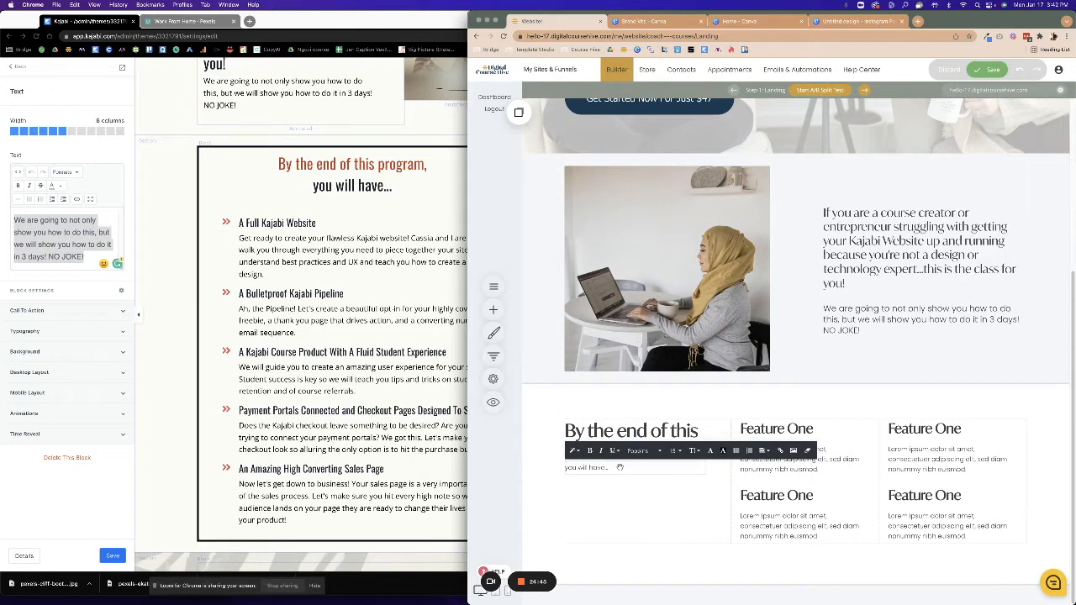
Set the 'you will have...' line to font size 28.
drag(610, 468, 562, 467)
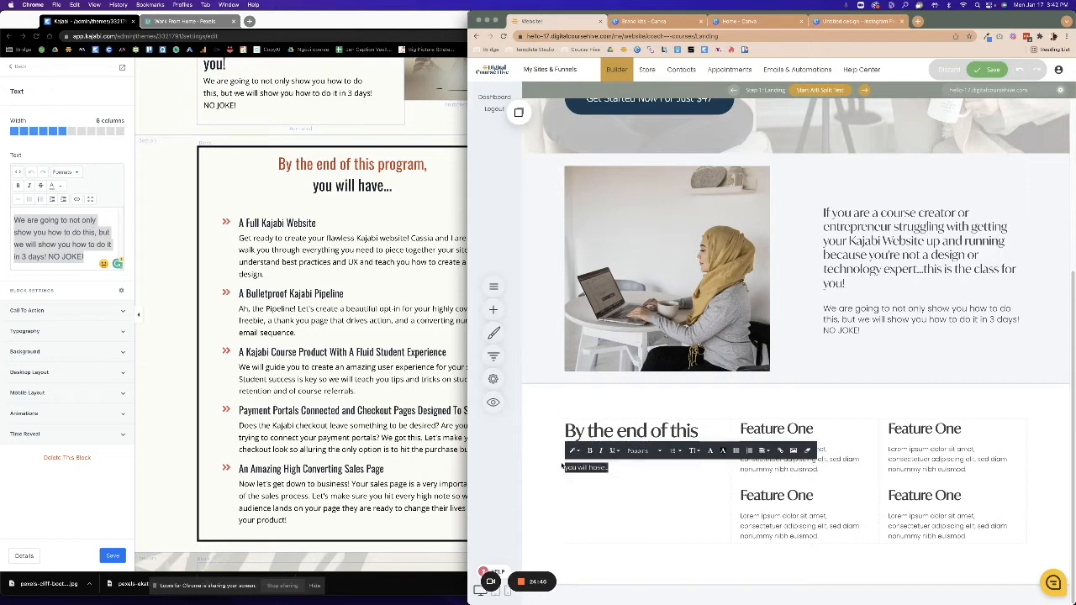
click(674, 451)
click(716, 499)
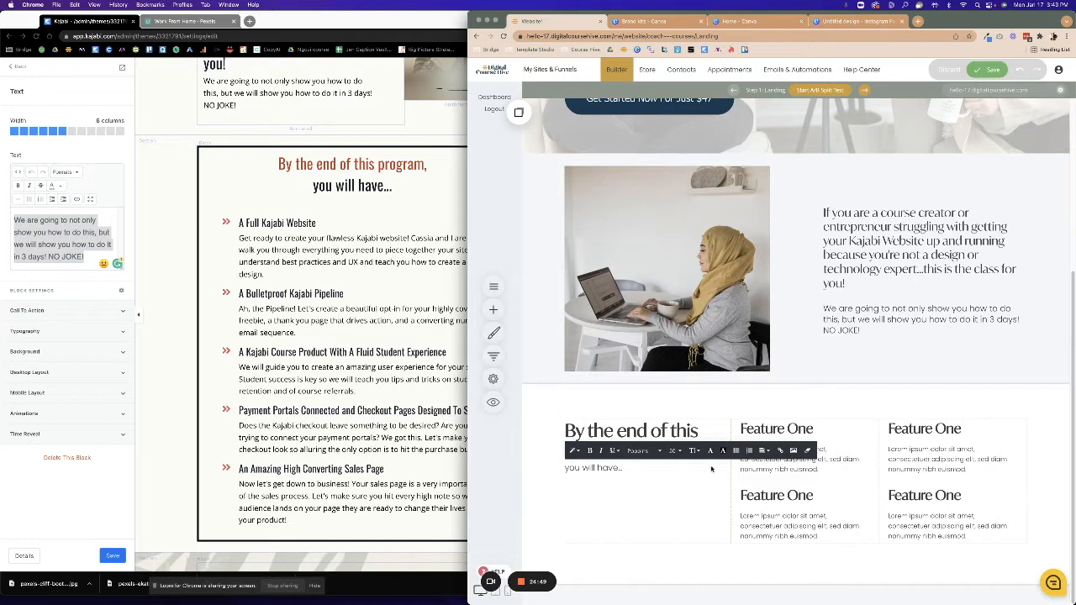
click(674, 450)
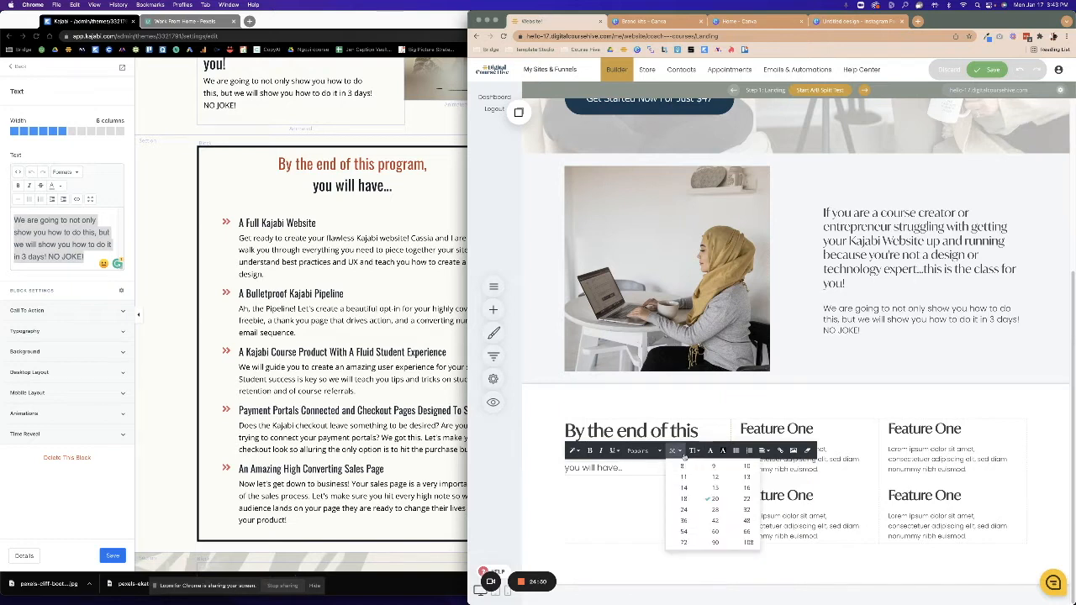
click(746, 500)
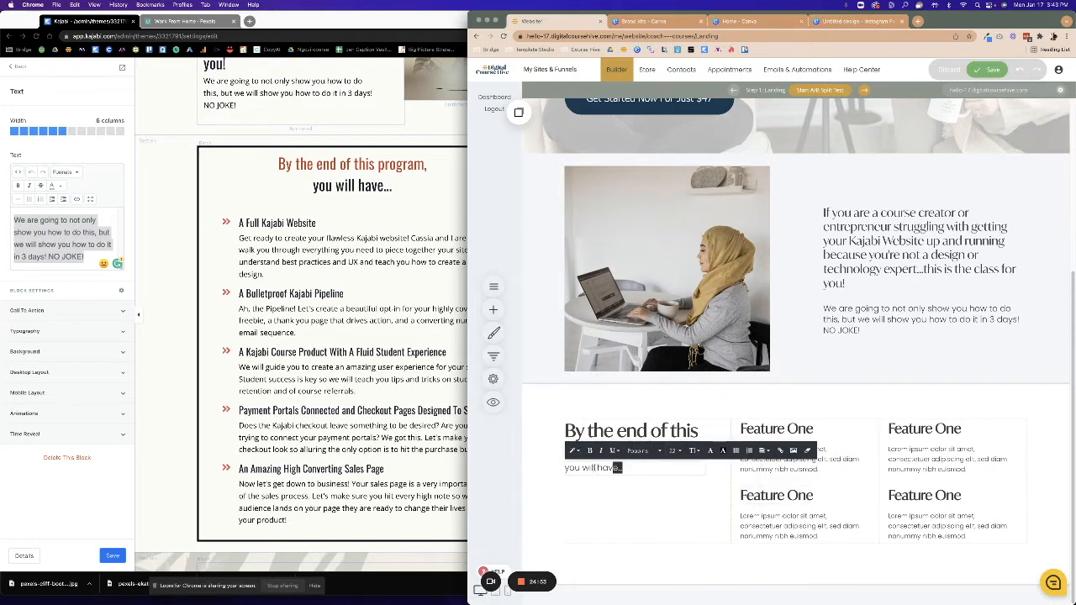
drag(624, 468, 565, 469)
click(675, 450)
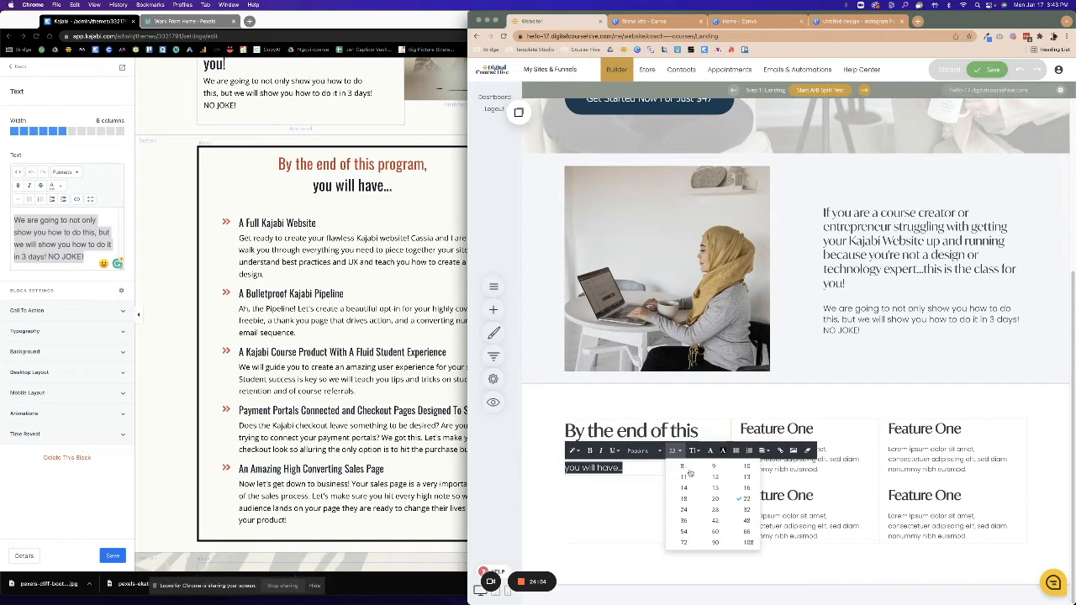
click(690, 513)
click(670, 509)
Enlarge the program heading to size 48.
click(656, 447)
drag(656, 447, 565, 431)
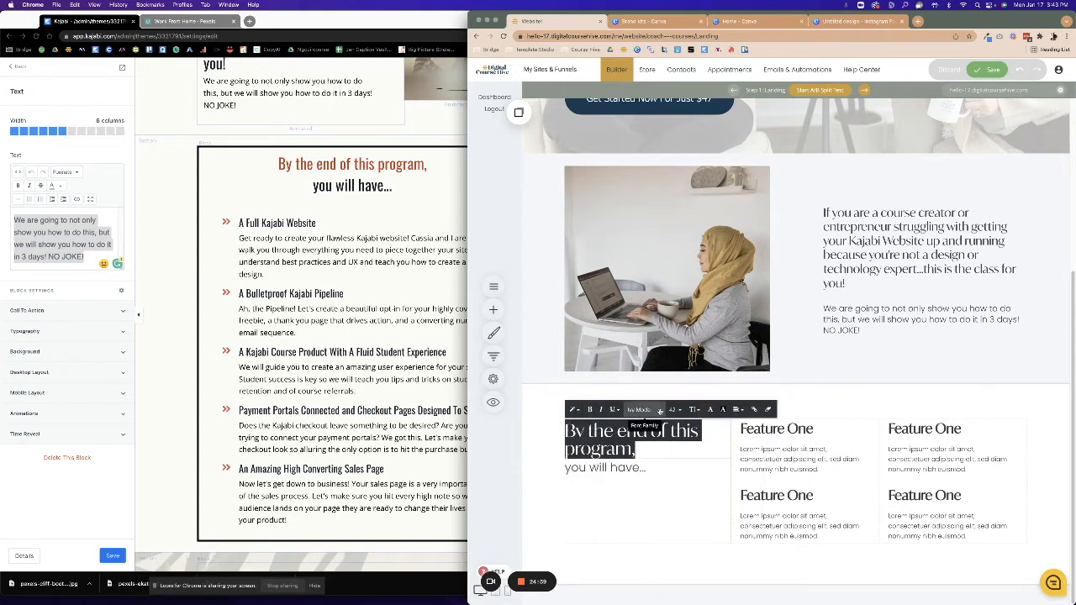
click(673, 409)
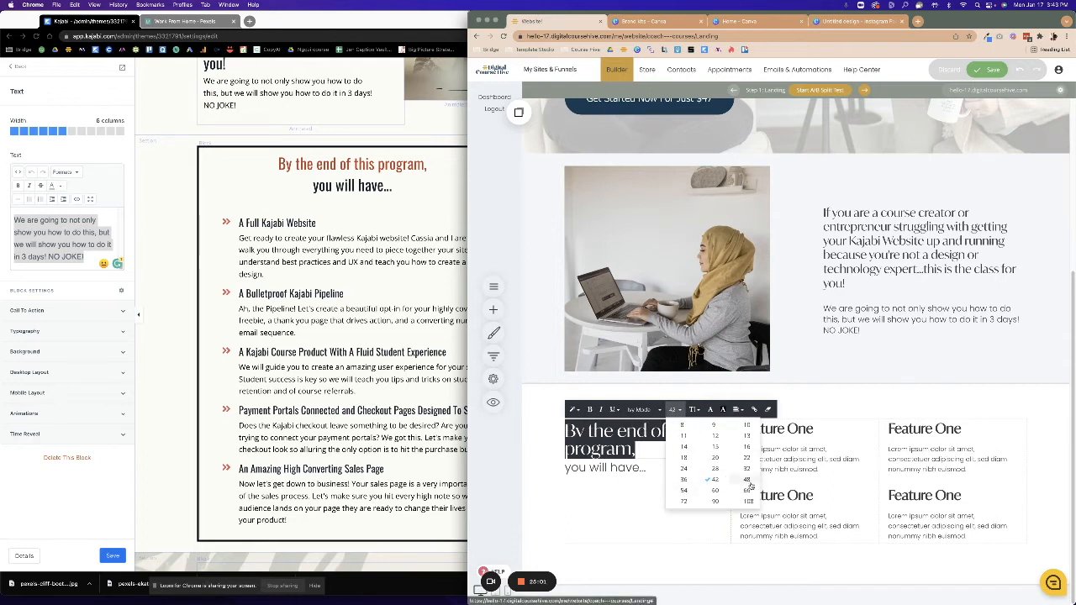
click(746, 479)
click(659, 516)
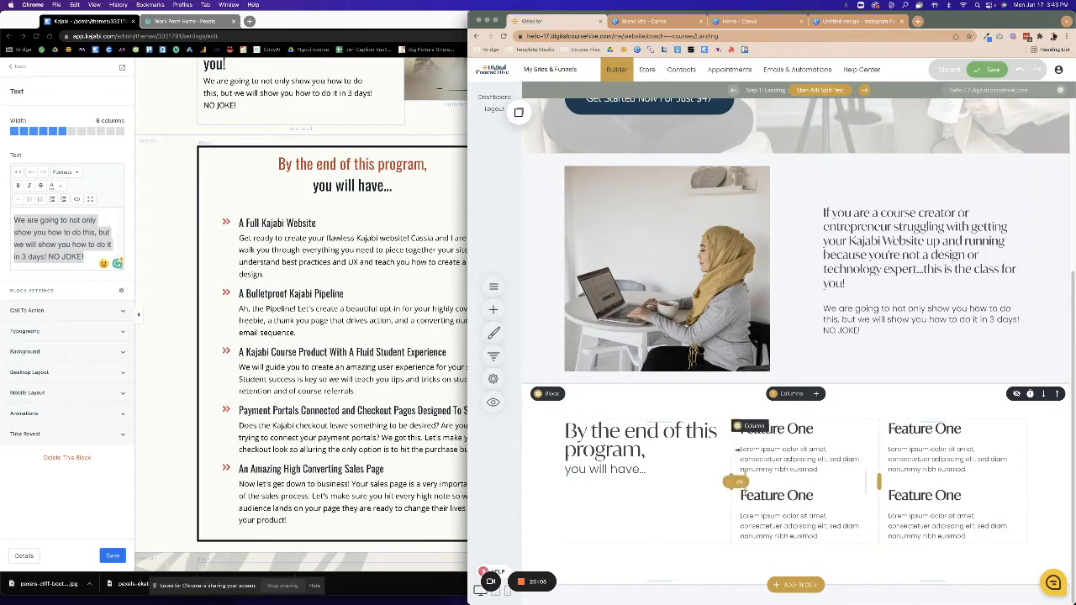
Paste 'A Full Kajabi Website' from the Kajabi editor over the first Feature One heading, matching style.
click(781, 436)
drag(814, 430, 741, 426)
click(309, 239)
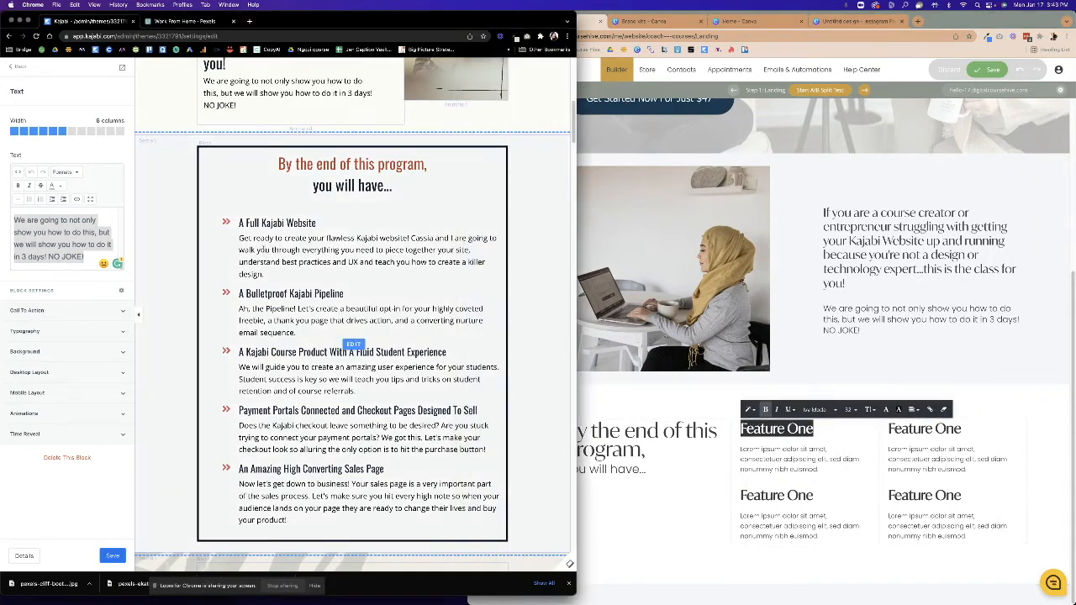
click(353, 346)
click(92, 199)
drag(37, 184, 137, 183)
key(super+c)
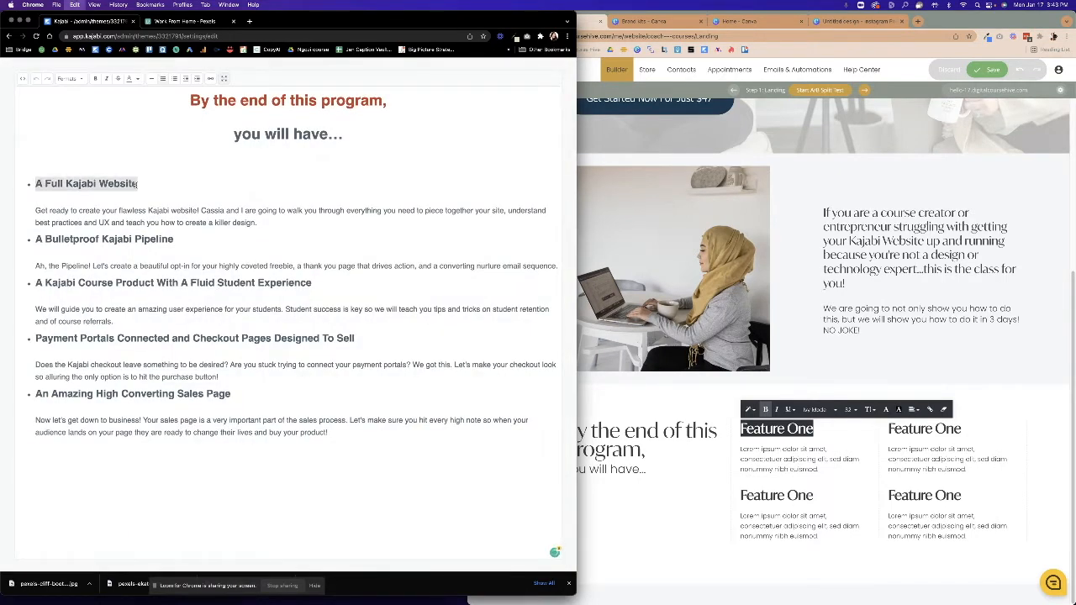
click(766, 471)
right_click(776, 431)
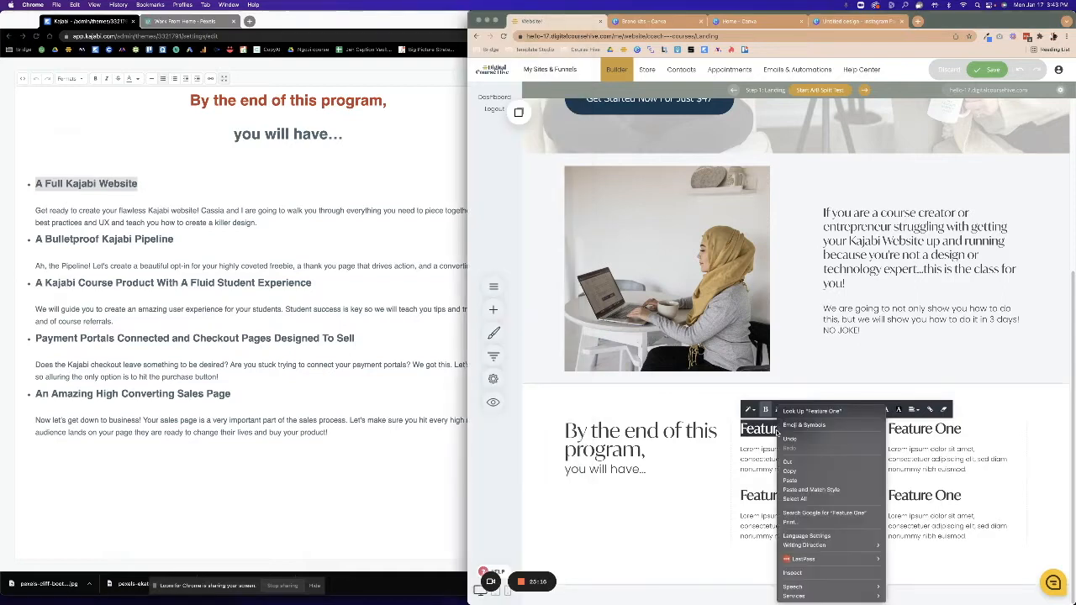
click(809, 489)
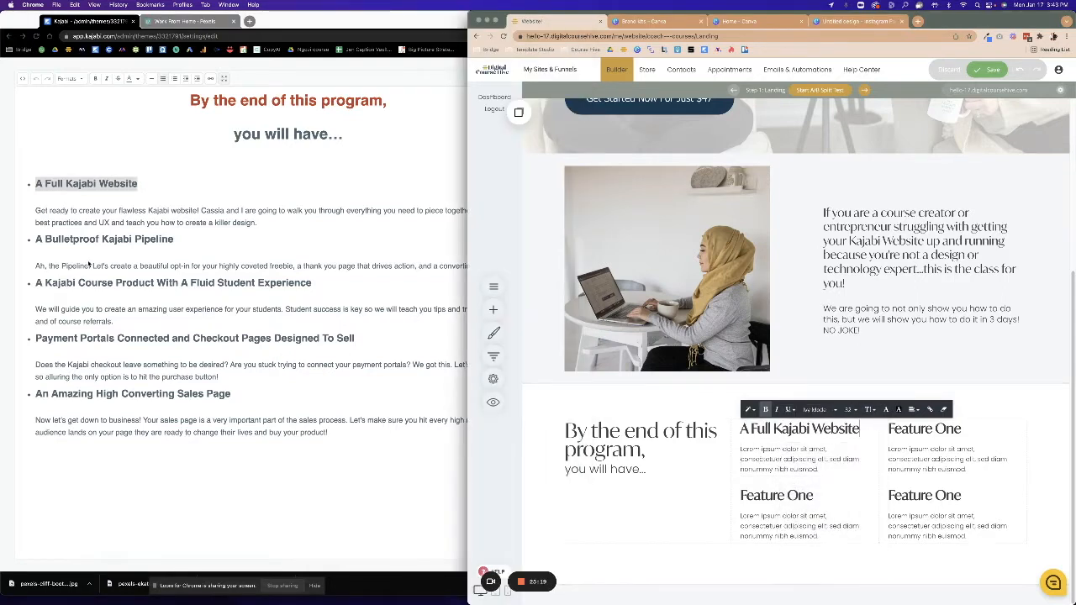
Replace the second Feature One heading with 'A Bulletproof Kajabi Pipeline'.
click(24, 247)
click(35, 240)
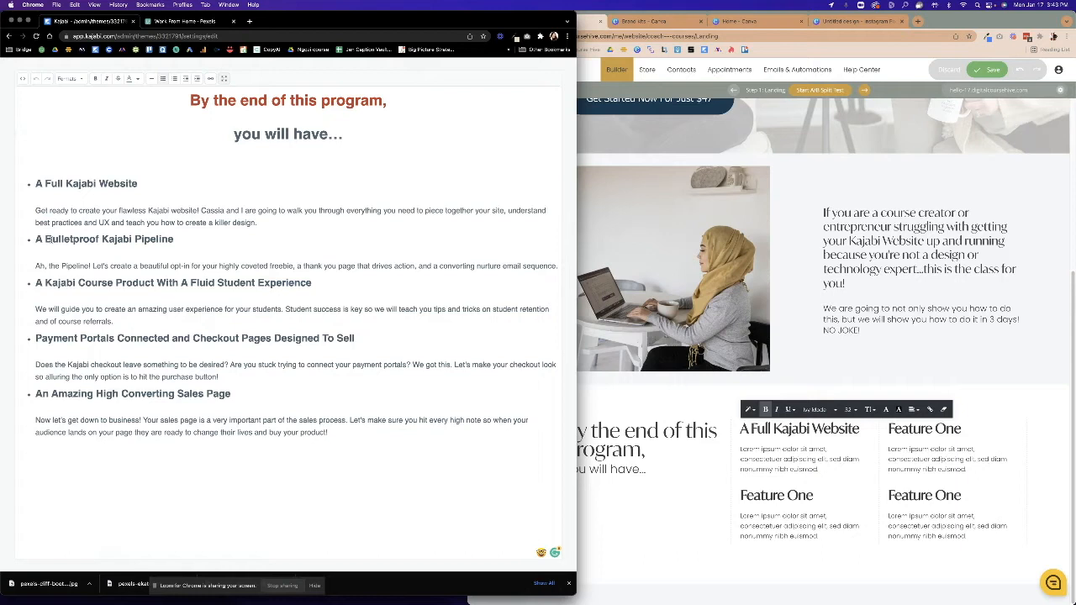
drag(37, 239, 174, 240)
key(ctrl+c)
click(667, 461)
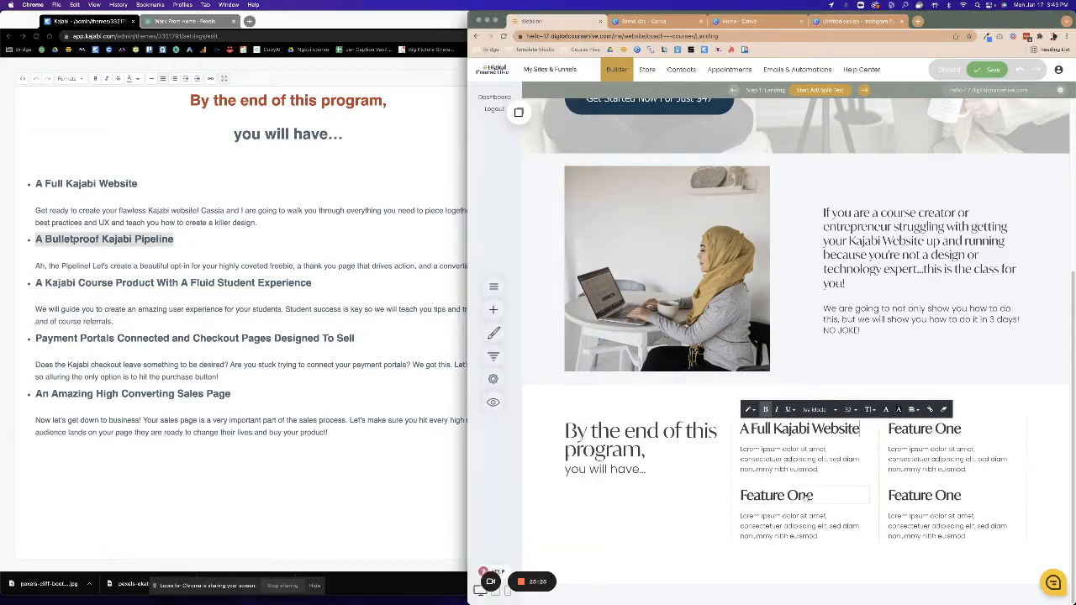
click(825, 495)
key(ctrl+a)
key(ctrl+v)
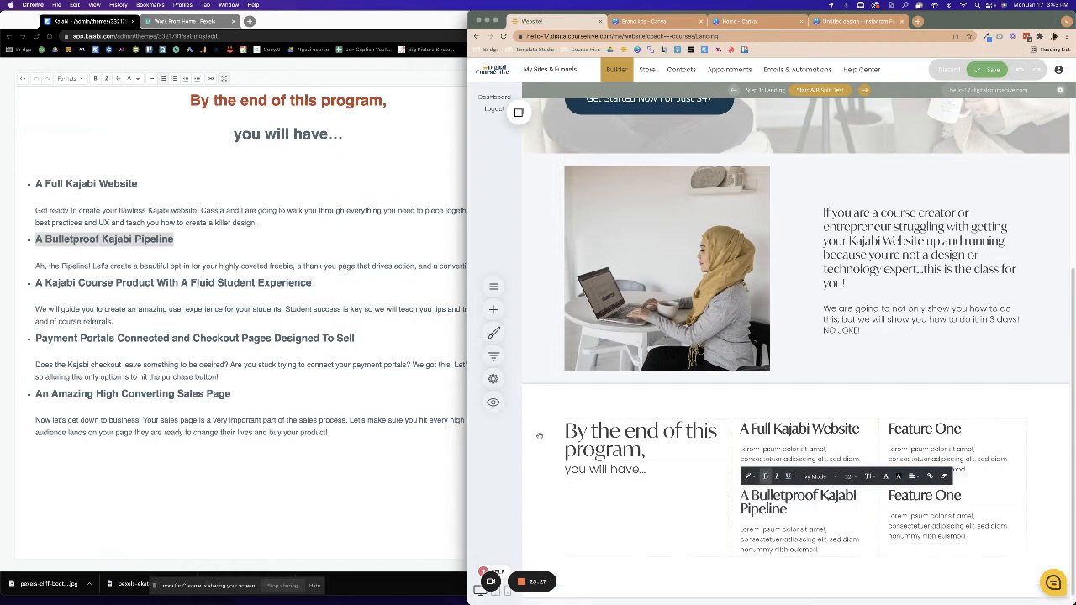
Copy the course product outcome heading from Kajabi over the third Feature One heading.
click(142, 307)
click(116, 286)
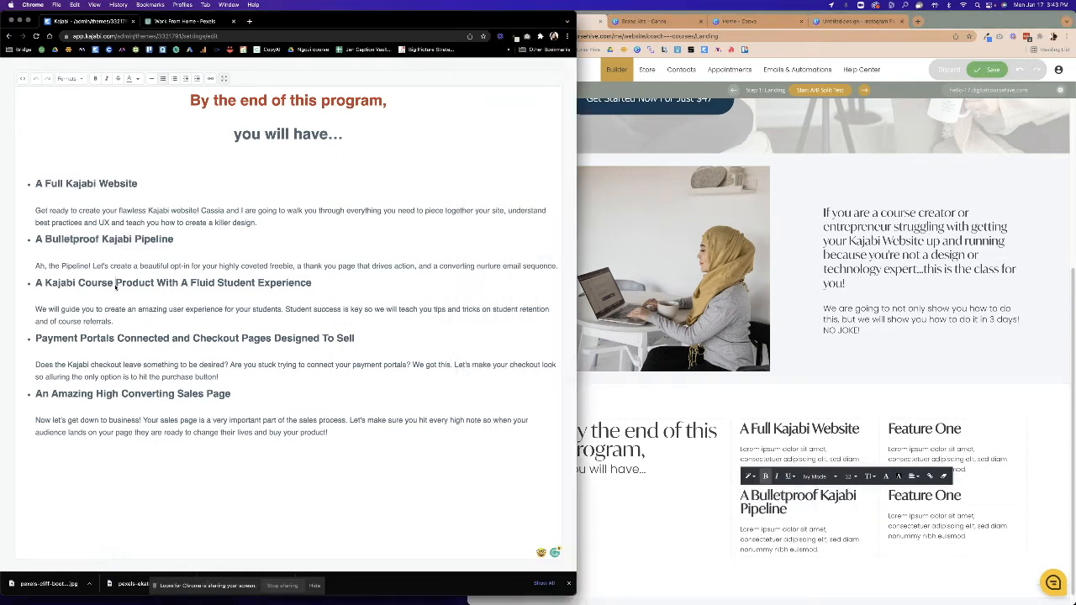
drag(38, 284, 327, 286)
key(super+c)
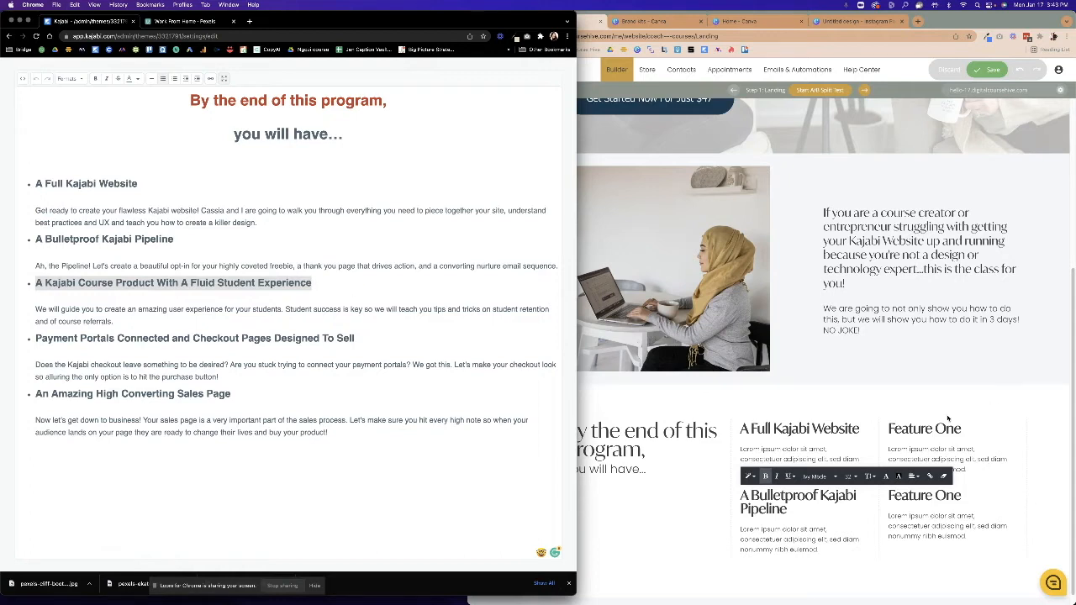
click(982, 424)
triple_click(911, 429)
key(super+v)
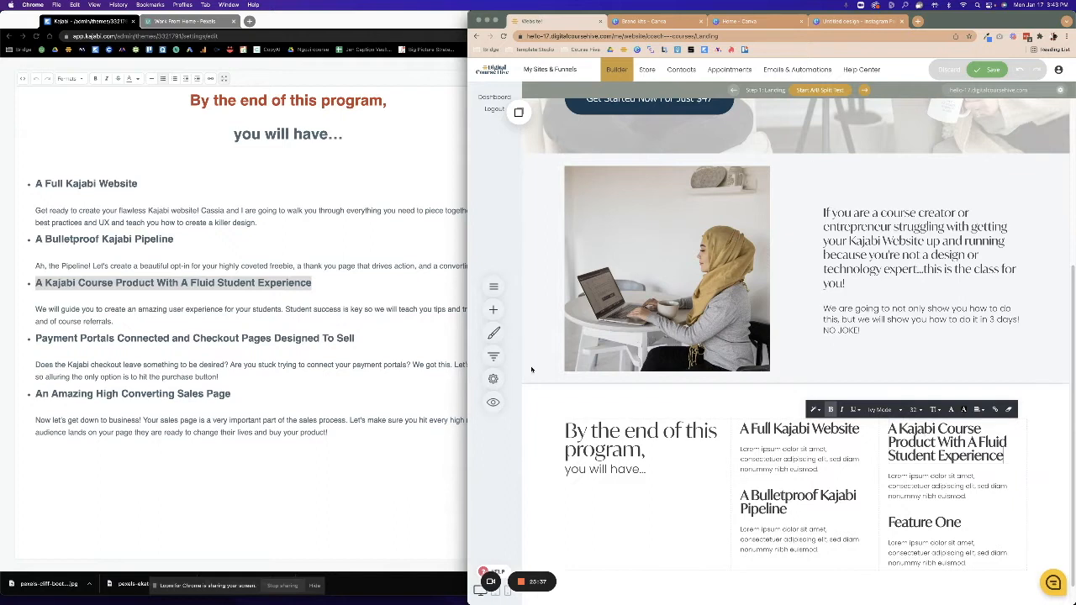
Replace the last Feature One heading with 'An Amazing High Converting Sales Page'.
click(69, 346)
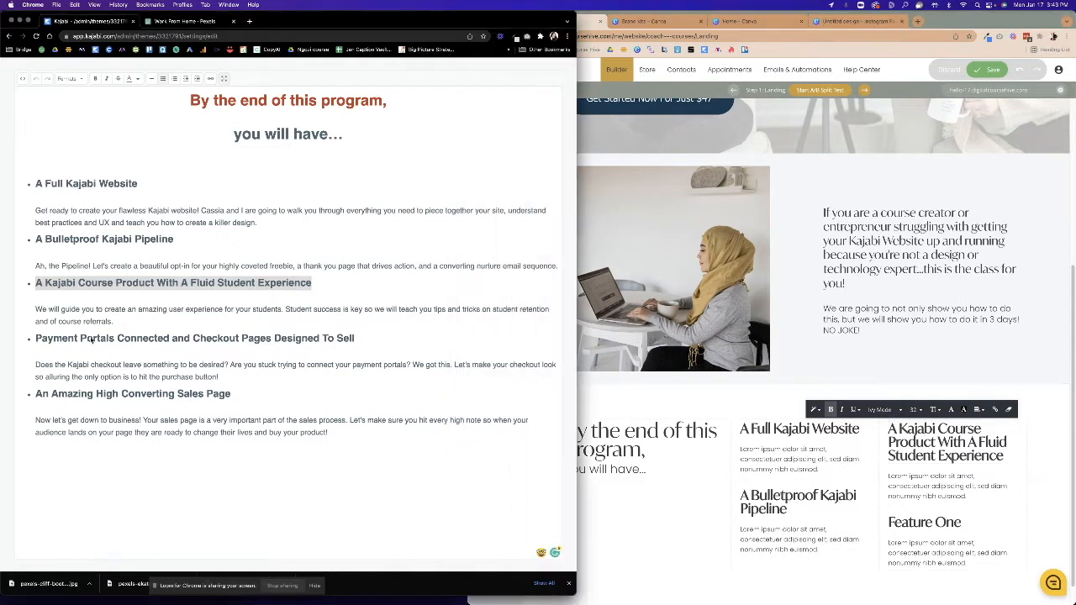
double_click(80, 395)
drag(35, 394, 239, 397)
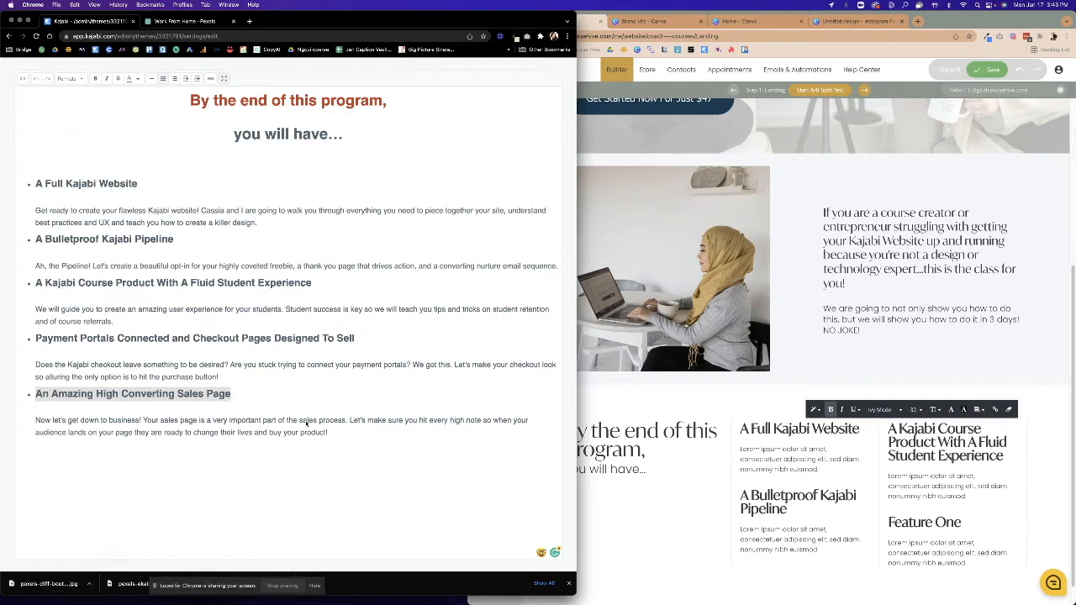
click(921, 522)
double_click(922, 522)
click(964, 524)
drag(964, 523, 849, 522)
key(cmd+v)
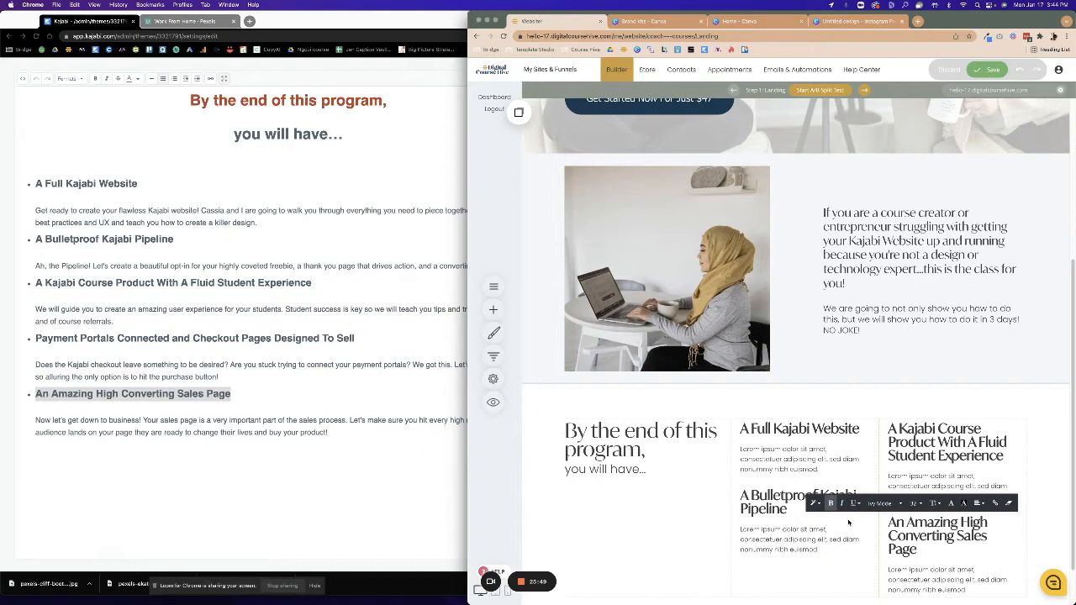
click(701, 497)
Paste the 'Get ready' paragraph from Kajabi over the first feature's placeholder description.
scroll(732, 513, down, 1)
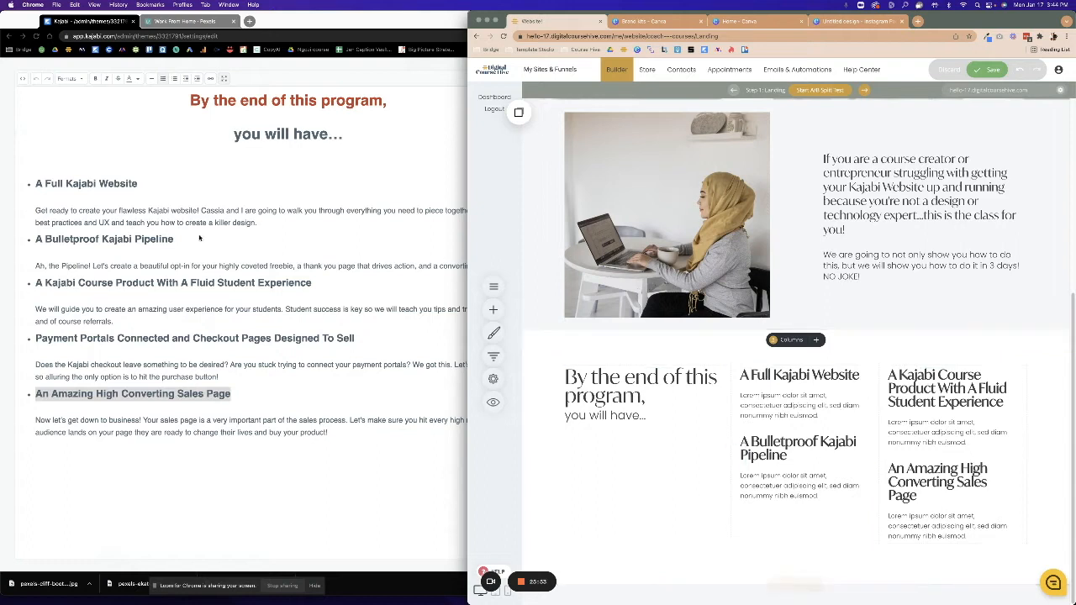
click(26, 210)
click(33, 212)
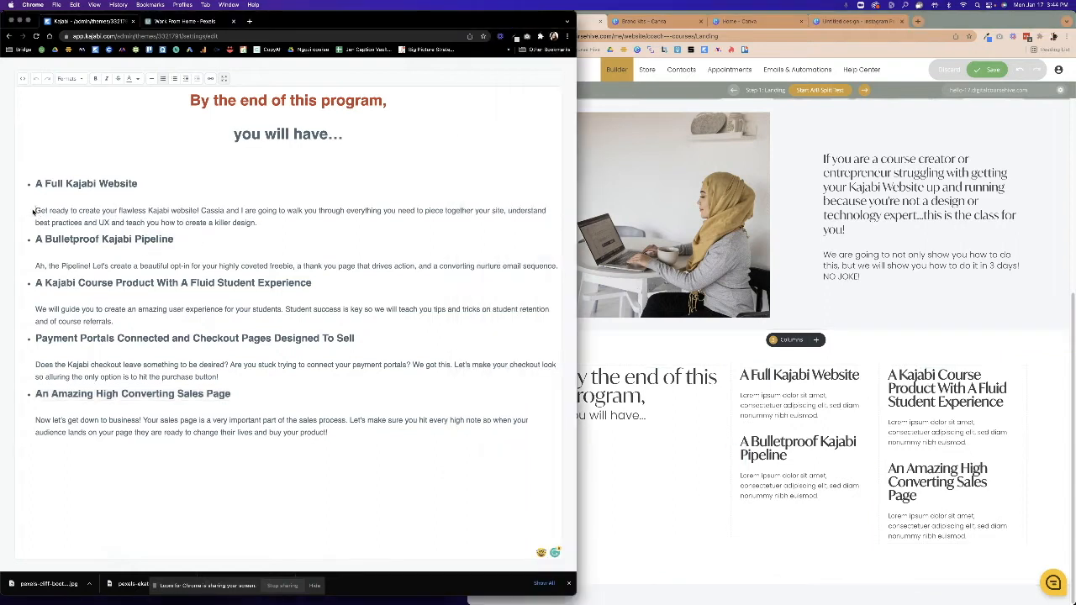
drag(35, 211, 256, 222)
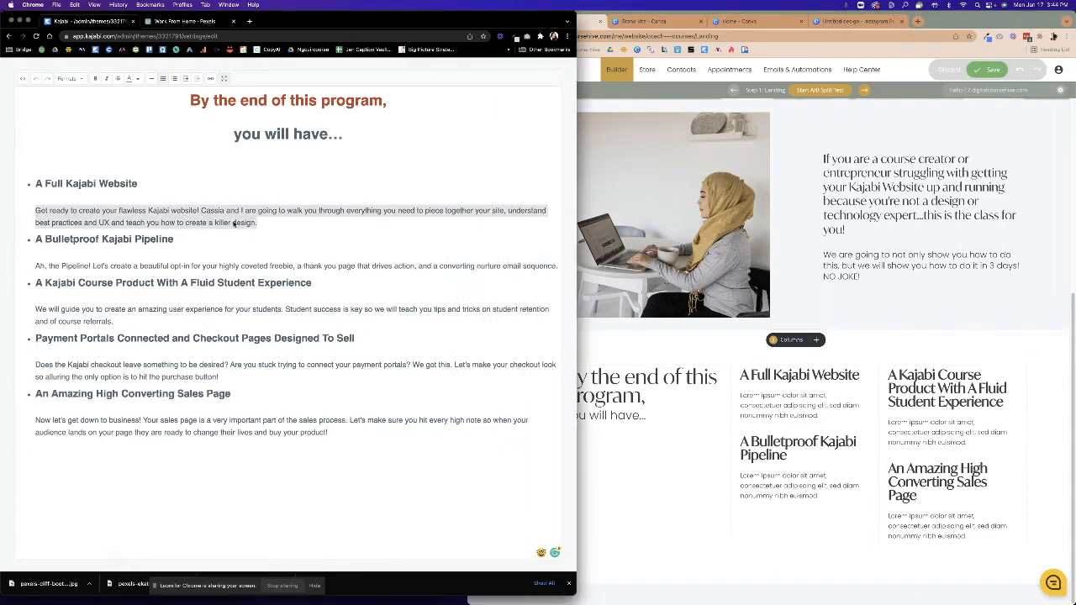
right_click(230, 219)
click(243, 285)
click(813, 428)
click(811, 417)
drag(820, 417, 740, 395)
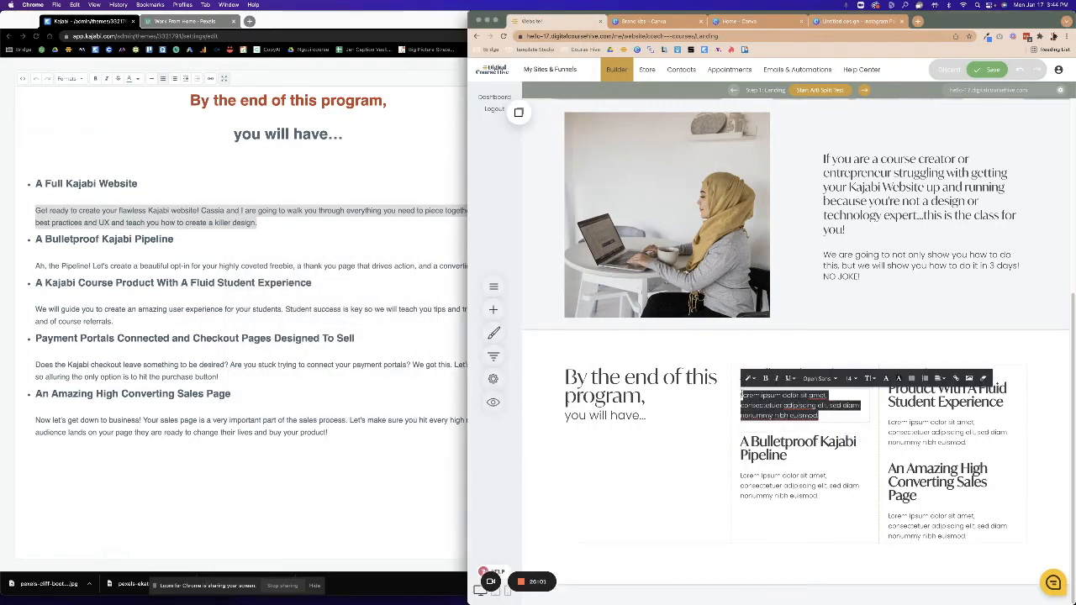
key(ctrl+v)
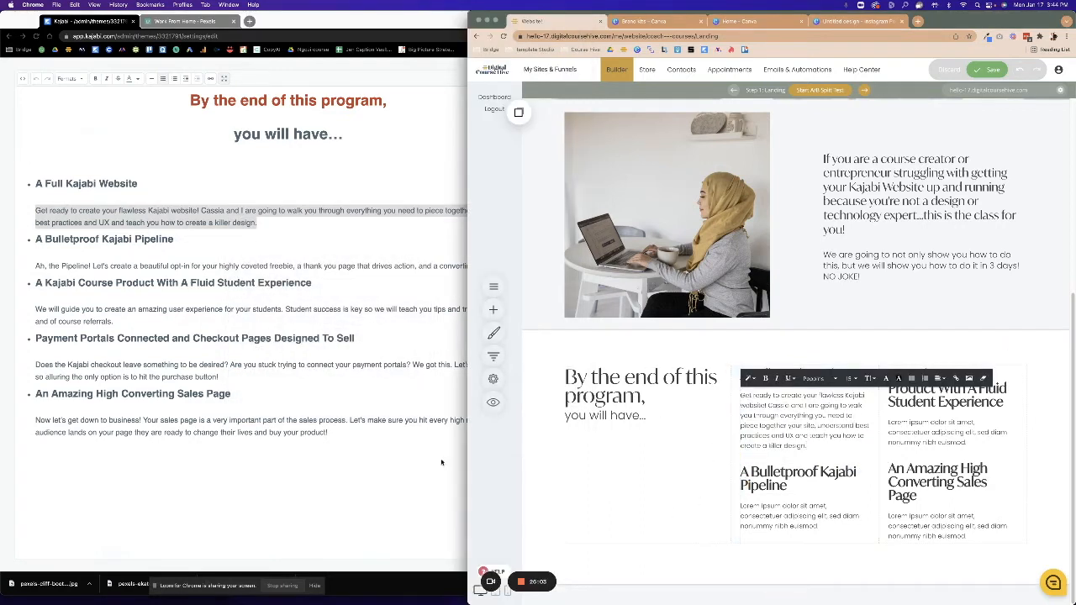
Replace the Pipeline feature's placeholder with the 'Ah, the Pipeline!' paragraph.
click(61, 263)
click(37, 266)
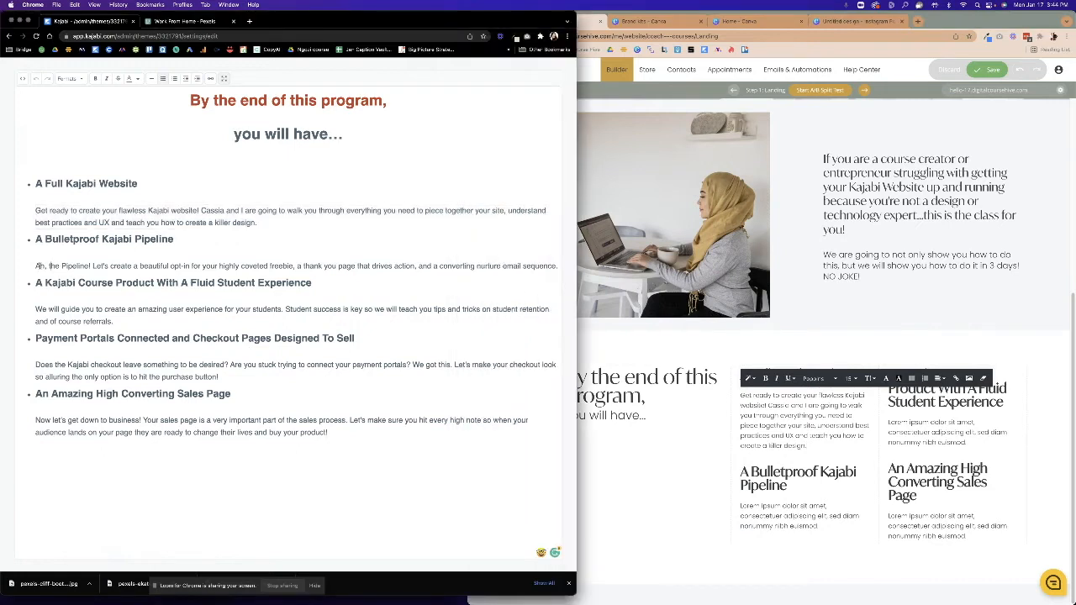
drag(37, 266, 545, 271)
right_click(551, 266)
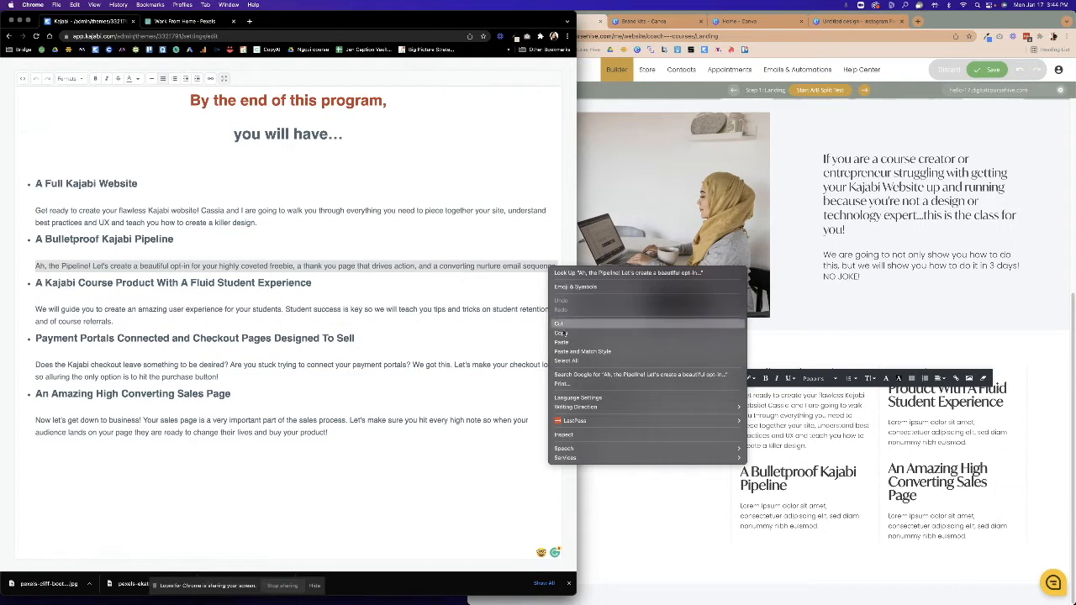
click(588, 334)
click(813, 526)
drag(814, 527, 685, 502)
key(super+v)
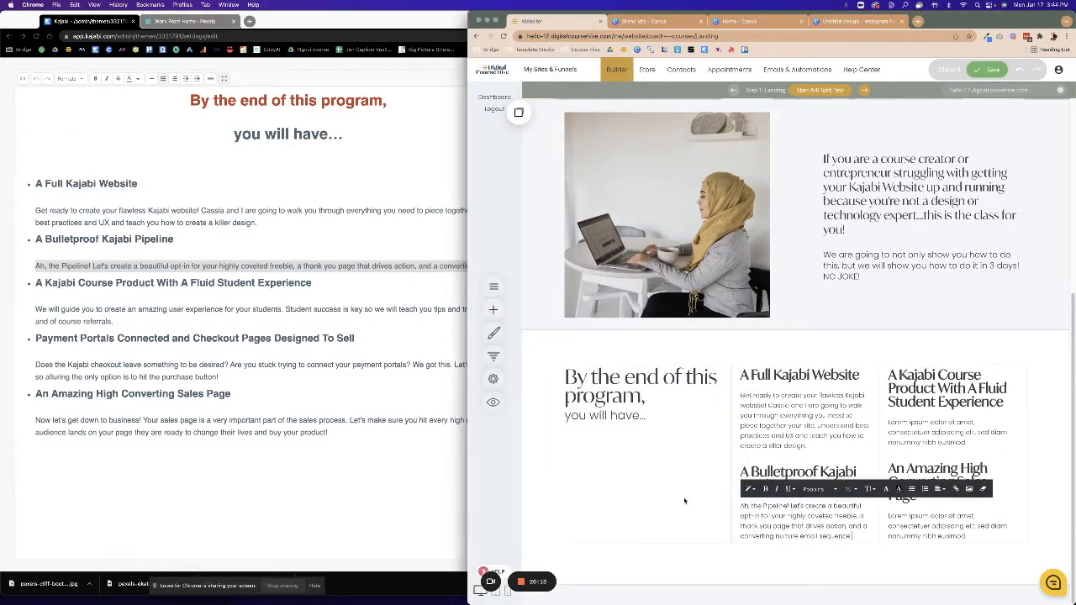
Replace the Course Product placeholder with the 'We will guide you' paragraph.
click(154, 363)
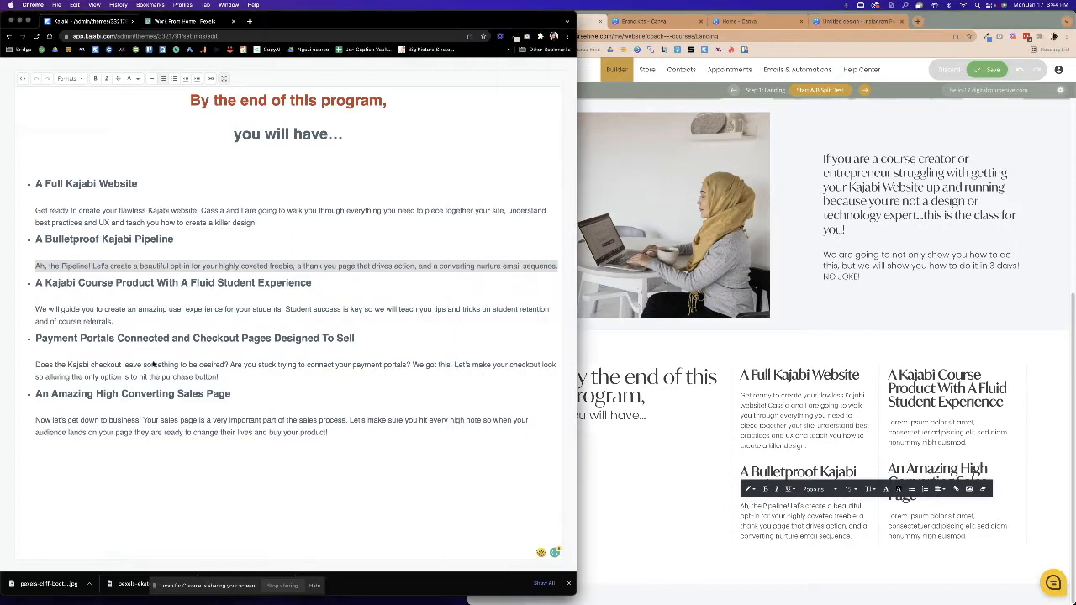
click(58, 312)
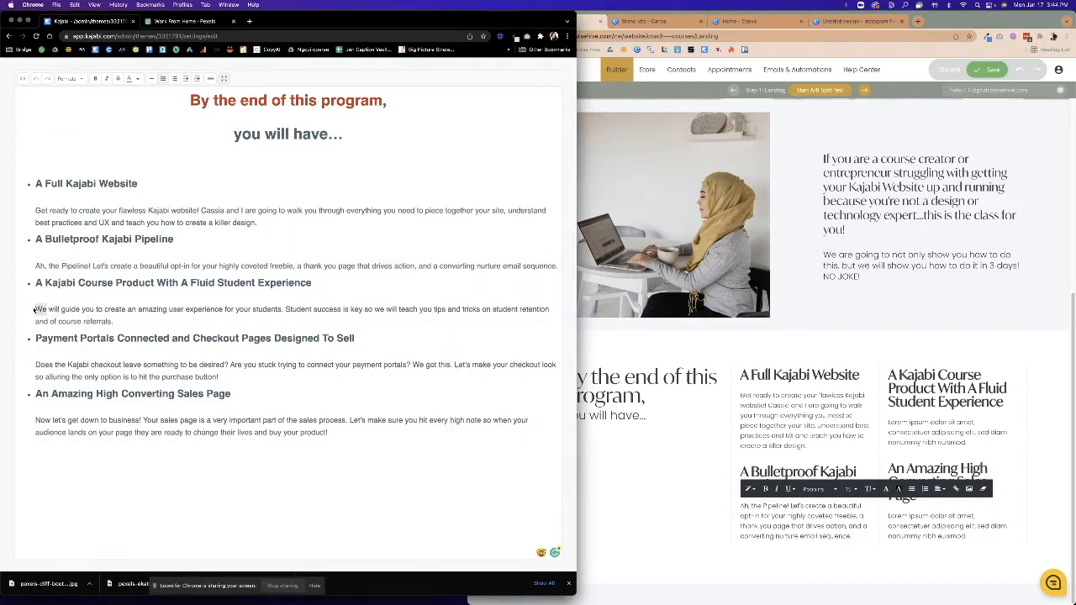
drag(35, 309, 111, 323)
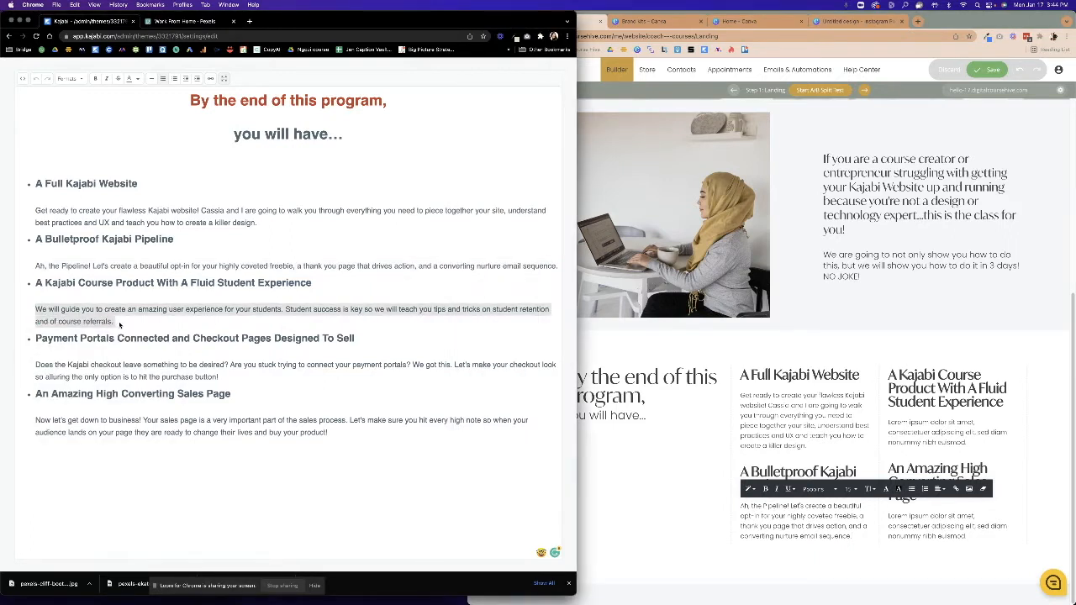
click(939, 435)
drag(969, 441, 874, 424)
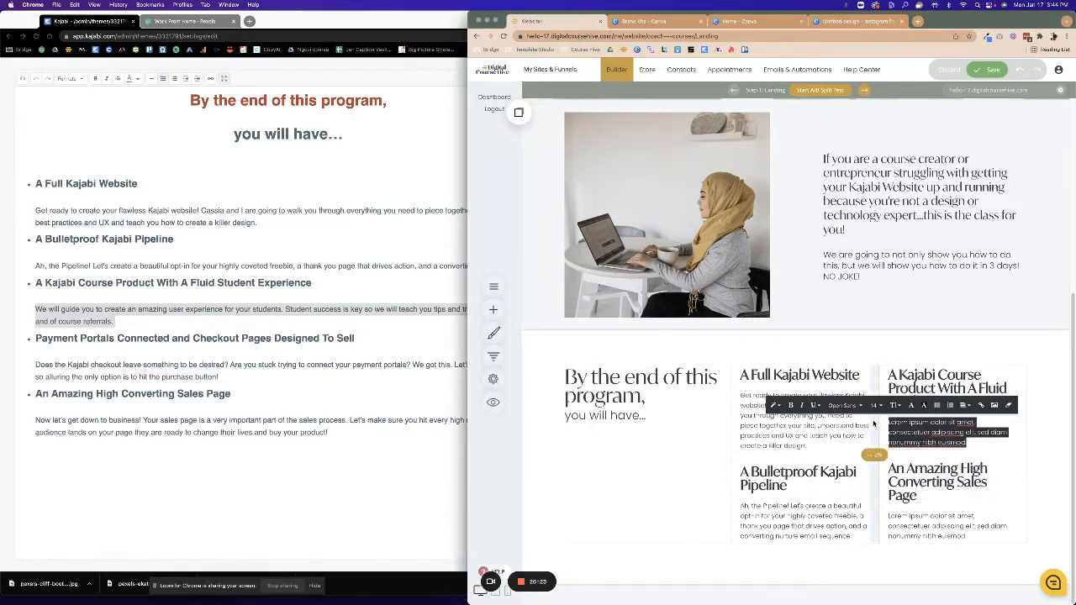
key(ctrl+v)
Replace the Sales Page placeholder with the 'Now let's get down to business' paragraph.
click(48, 430)
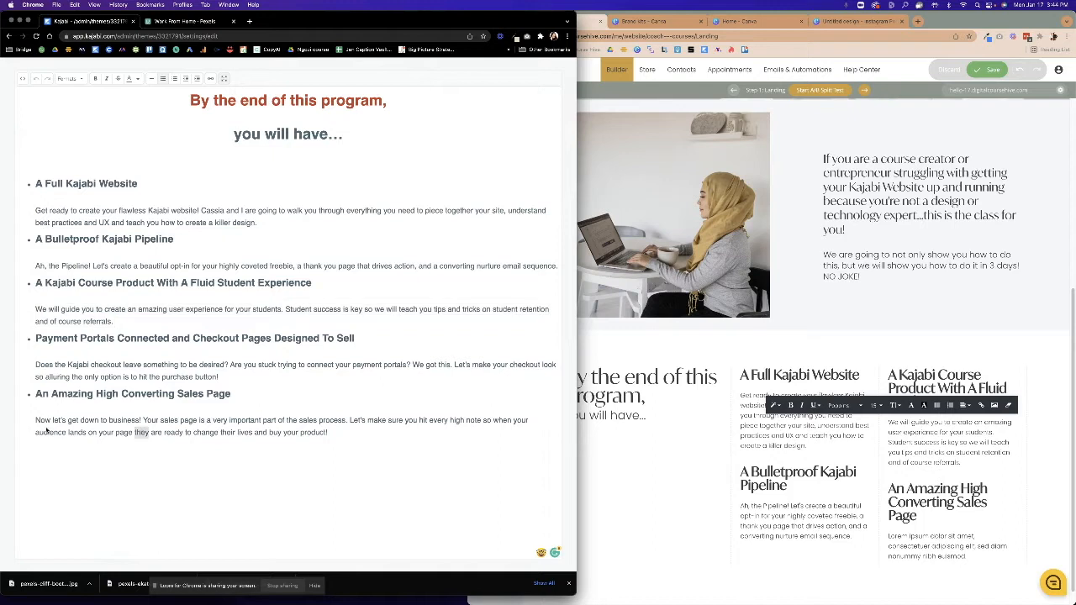
drag(31, 423, 362, 442)
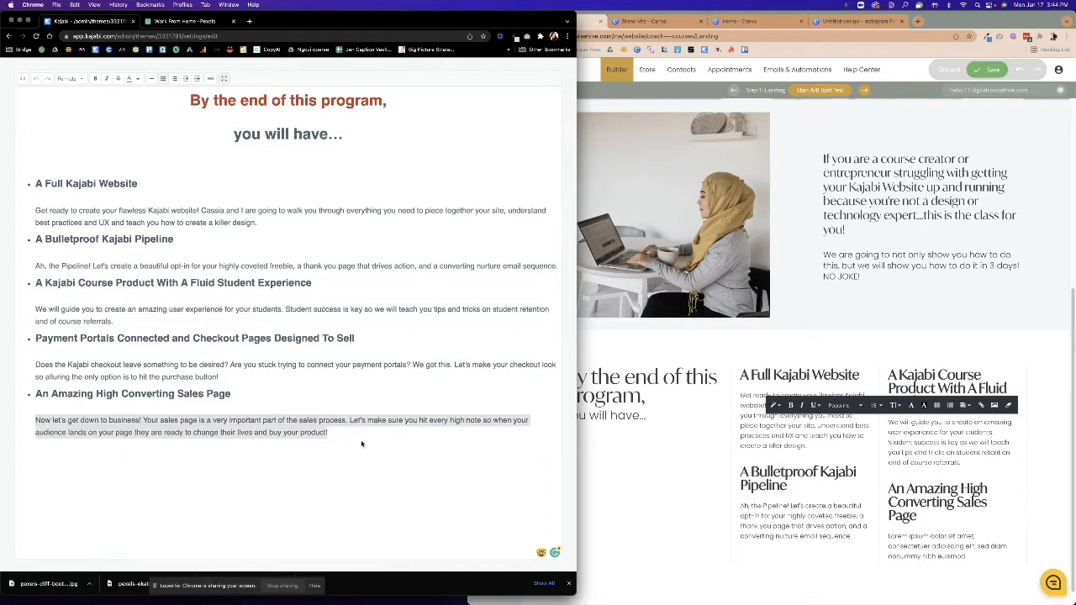
click(989, 546)
click(970, 554)
drag(969, 555, 879, 536)
key(ctrl+v)
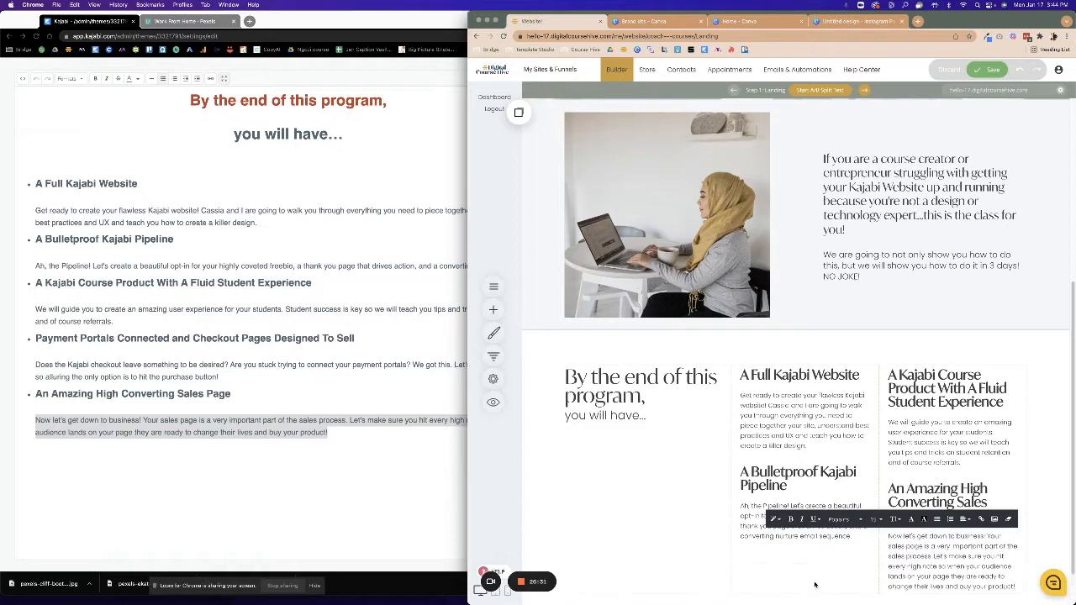
click(814, 584)
scroll(637, 510, down, 2)
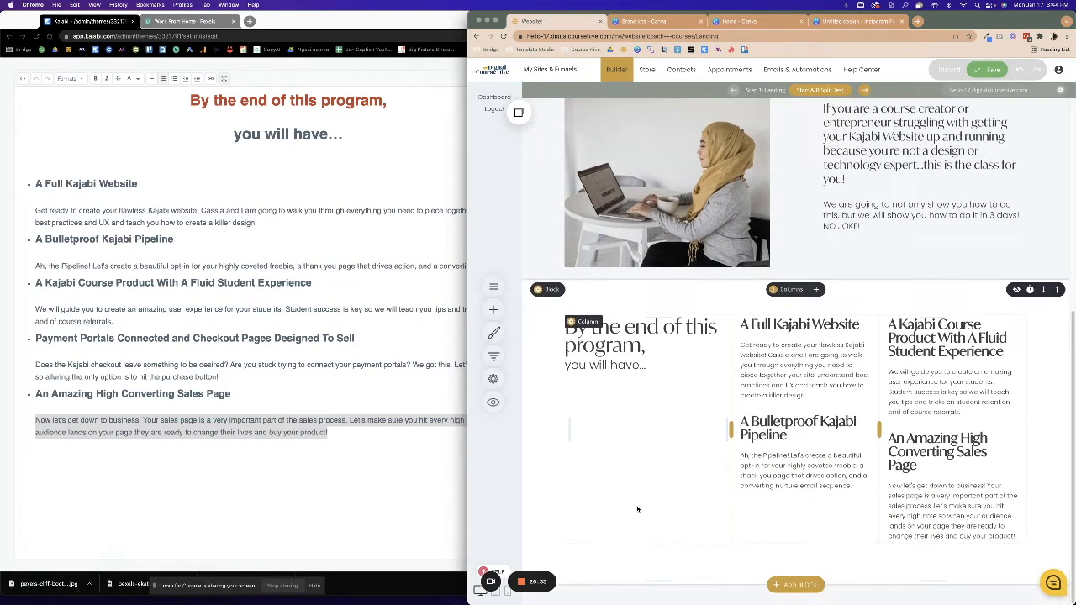
Save the features text, then give the image-and-text section a white background.
click(986, 69)
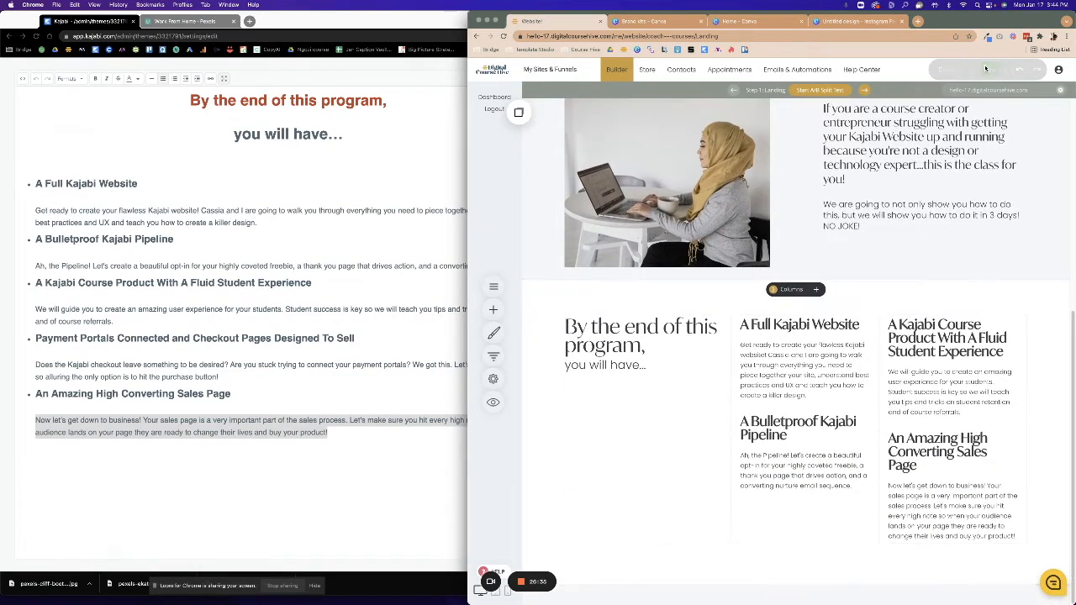
scroll(662, 389, up, 3)
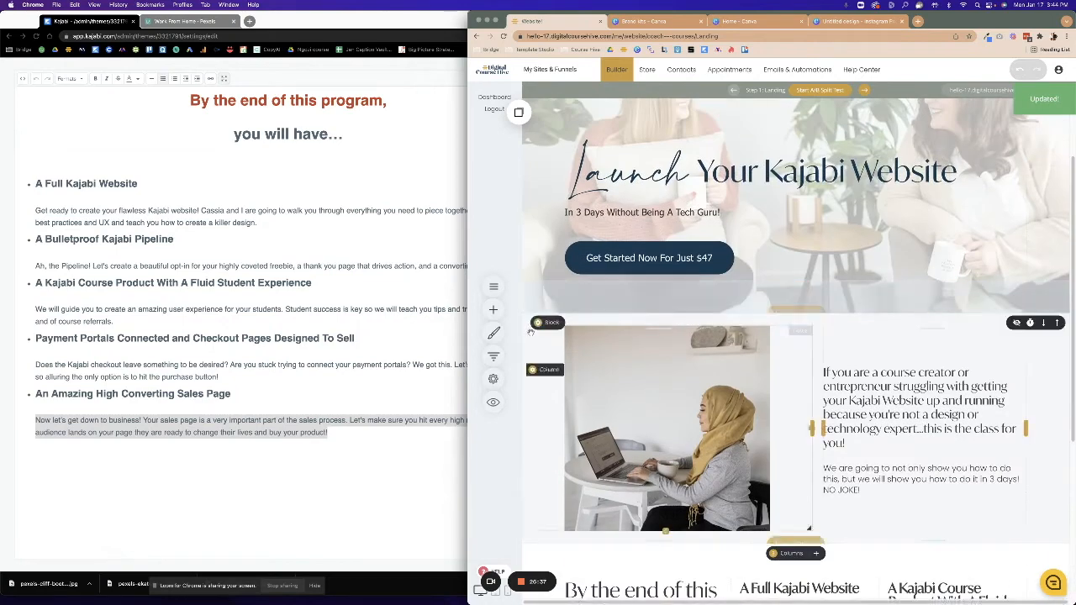
click(543, 323)
click(571, 317)
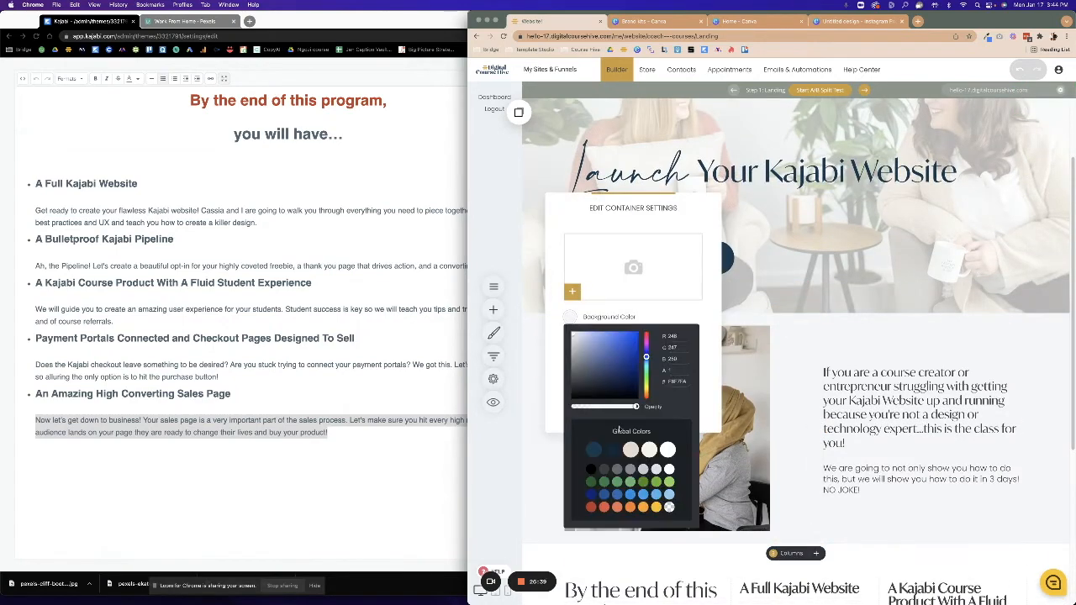
click(668, 468)
Save the updated page and switch to the Kajabi reference page.
scroll(863, 513, down, 4)
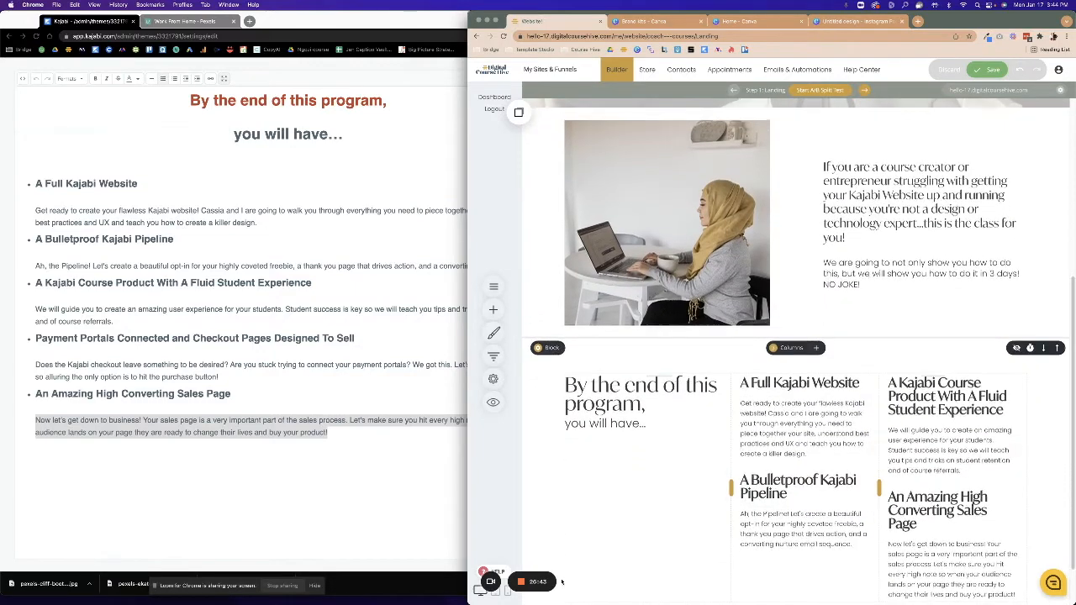
scroll(646, 544, down, 2)
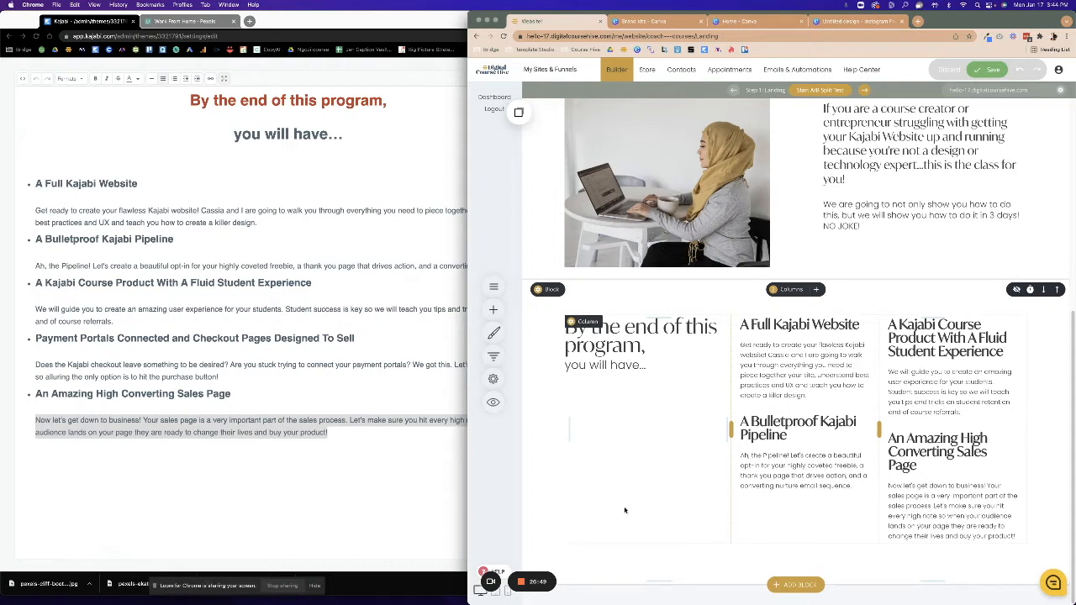
click(977, 68)
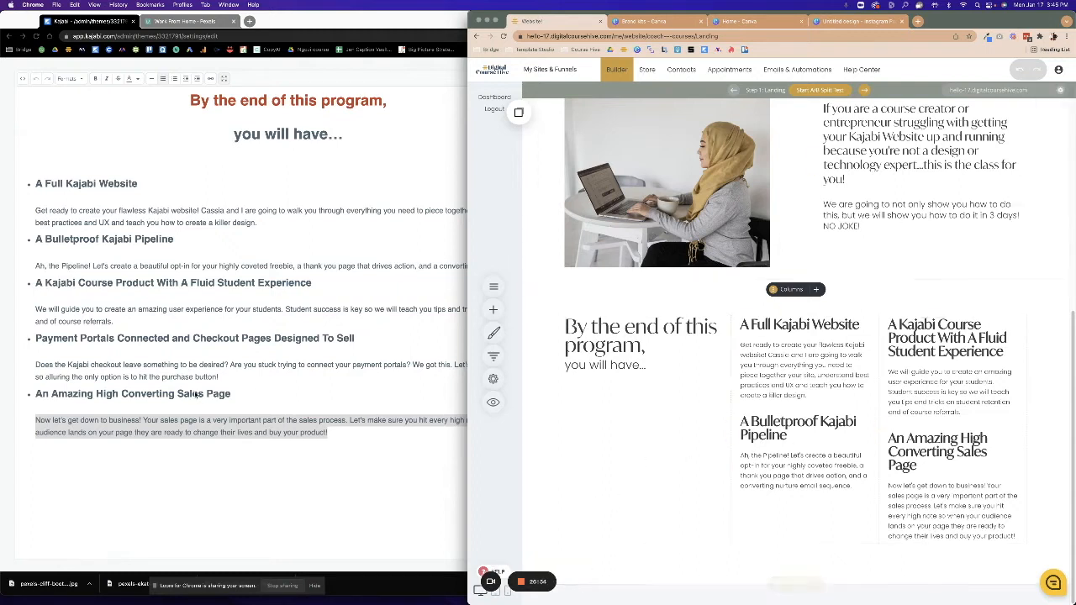
click(322, 411)
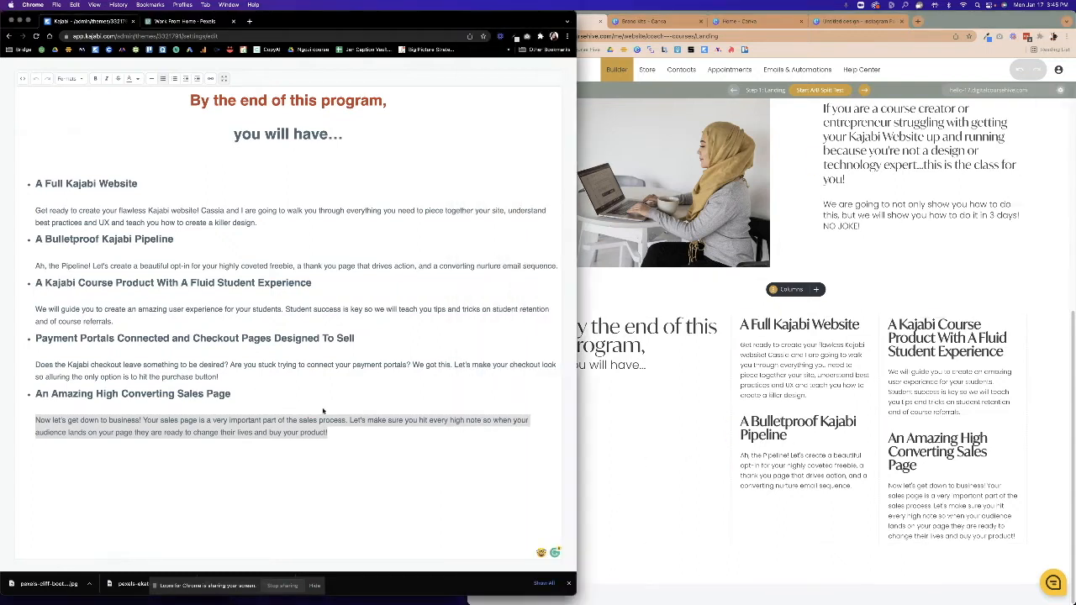
Exit full-screen text editing in the Kajabi source and return to the page builder.
click(224, 78)
scroll(240, 412, down, 10)
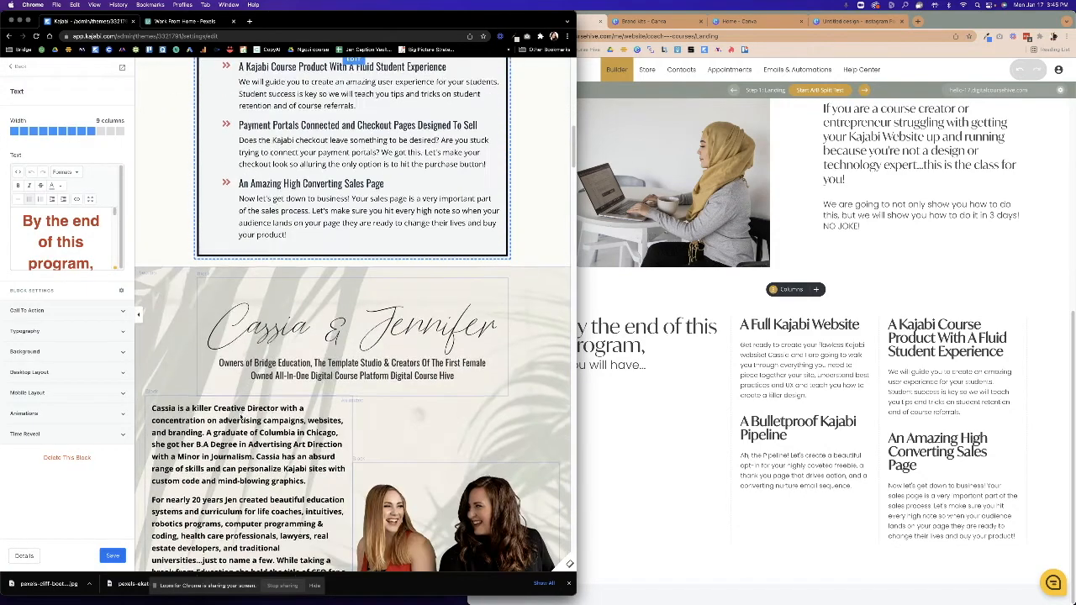
scroll(241, 412, up, 1)
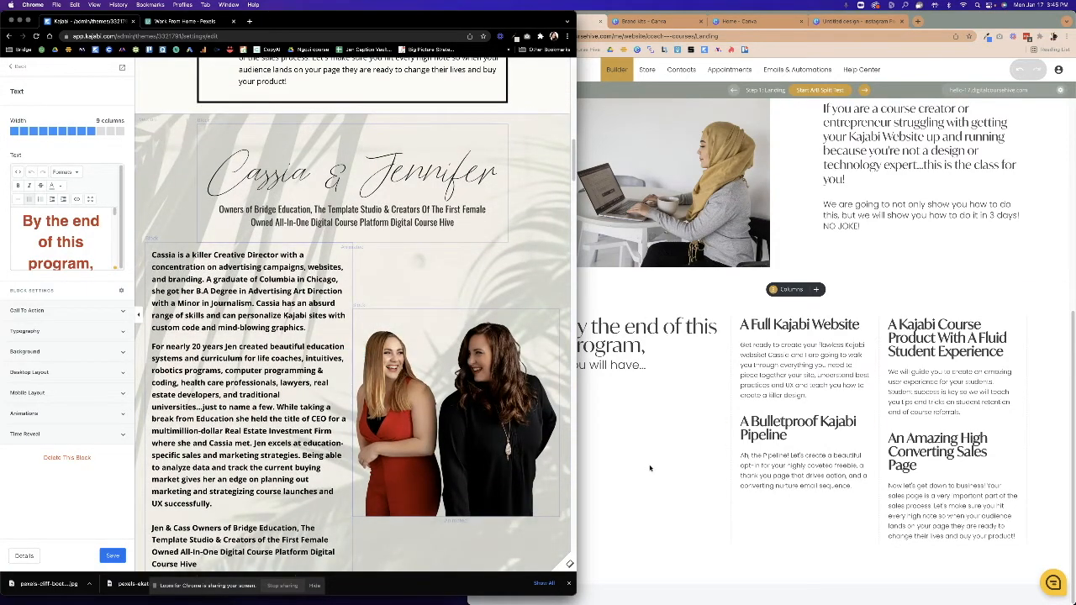
click(650, 467)
Add the photo-background quote template from Team & Testimonials below the features section.
click(793, 583)
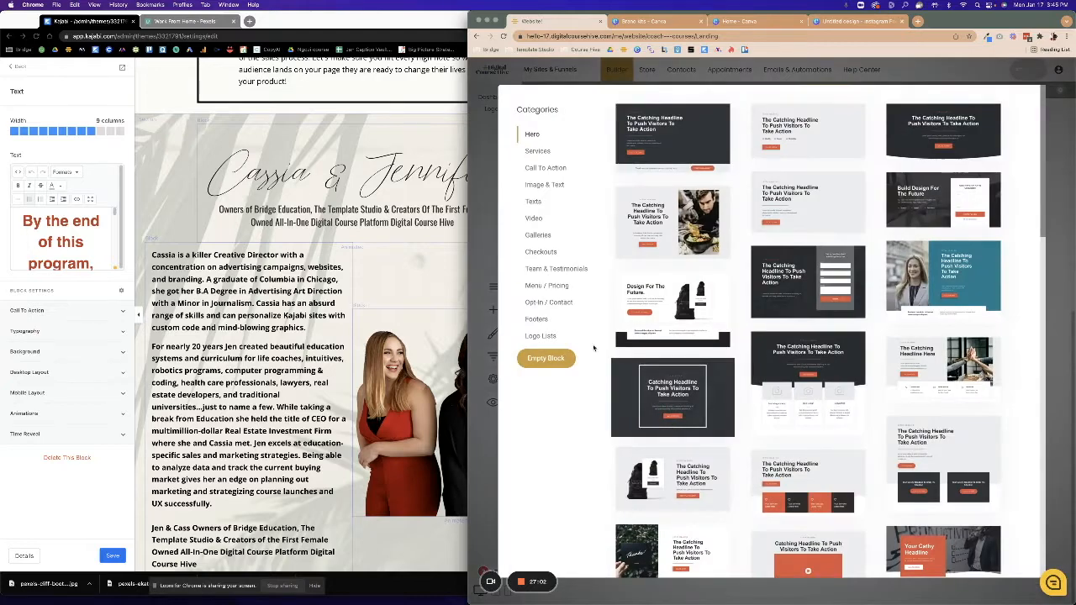
click(554, 268)
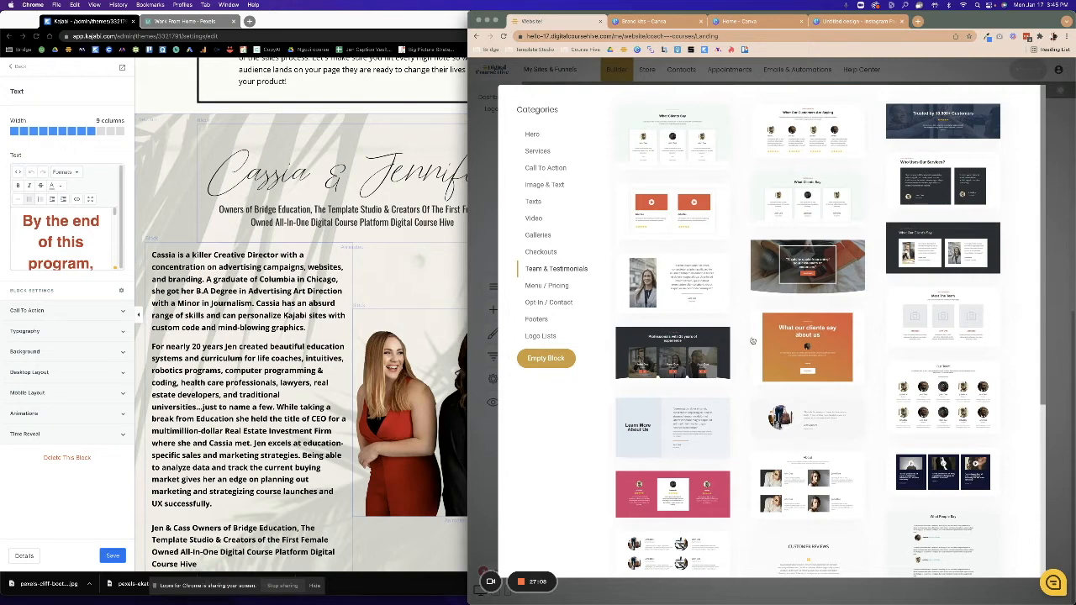
click(448, 374)
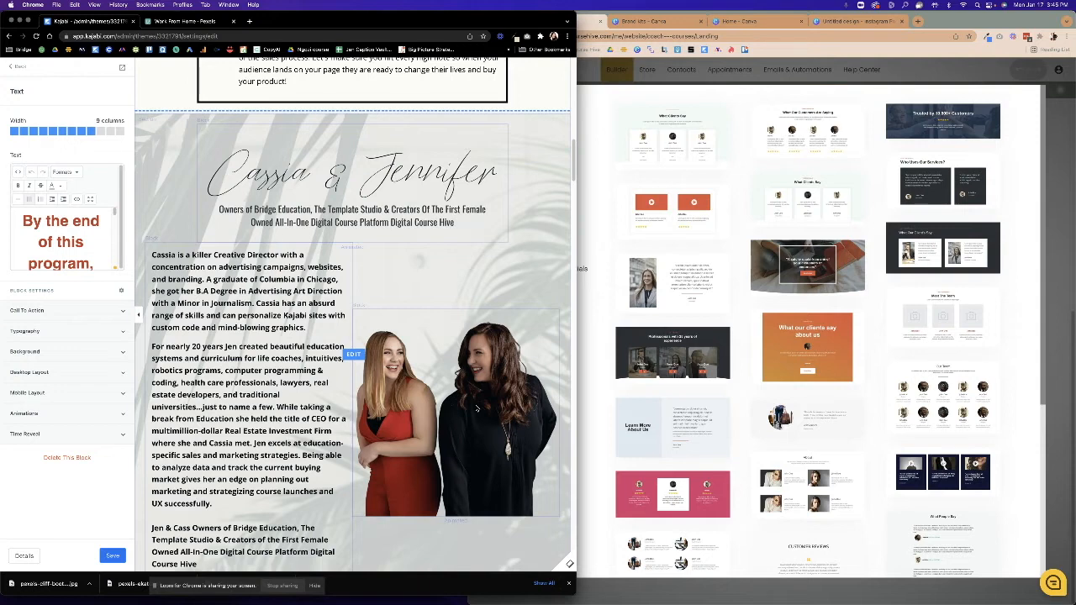
click(772, 280)
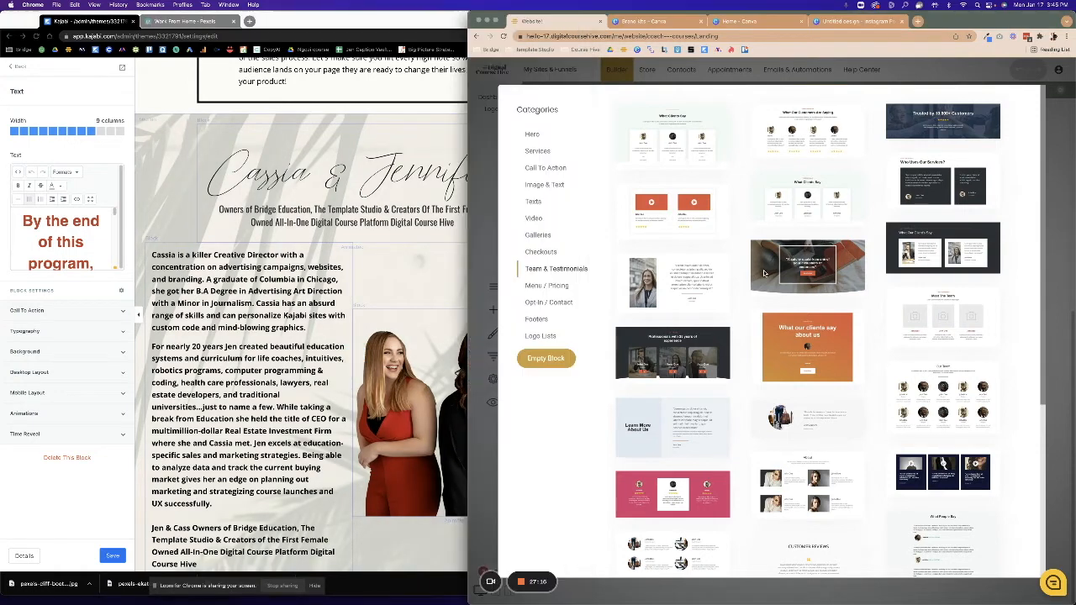
click(772, 280)
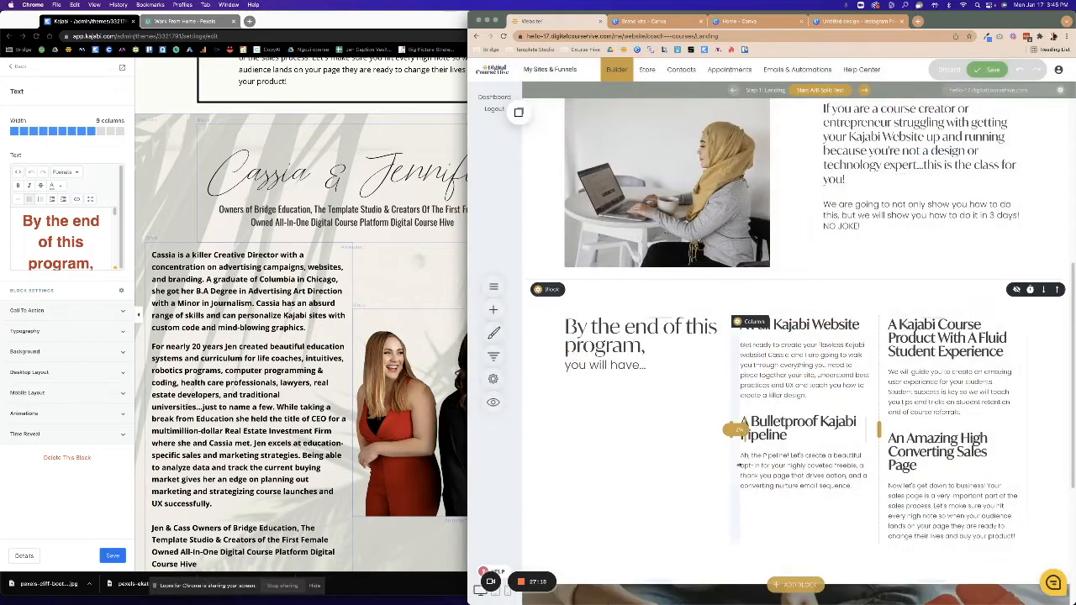
scroll(776, 503, down, 2)
scroll(775, 503, down, 1)
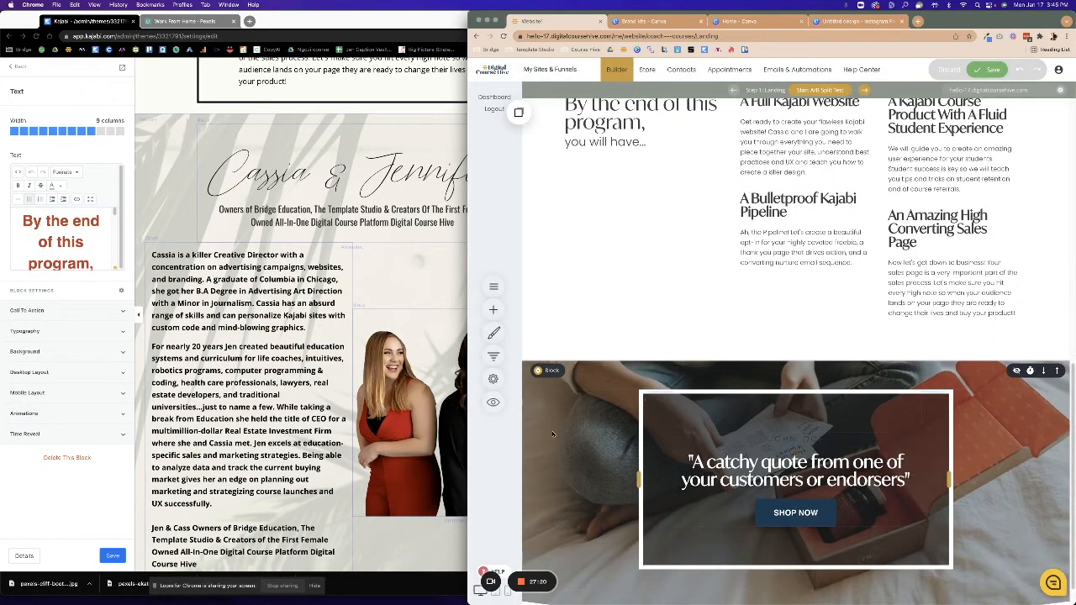
click(537, 370)
Swap the block background to the photo of two women at a laptop and remove the gray overlay.
click(611, 258)
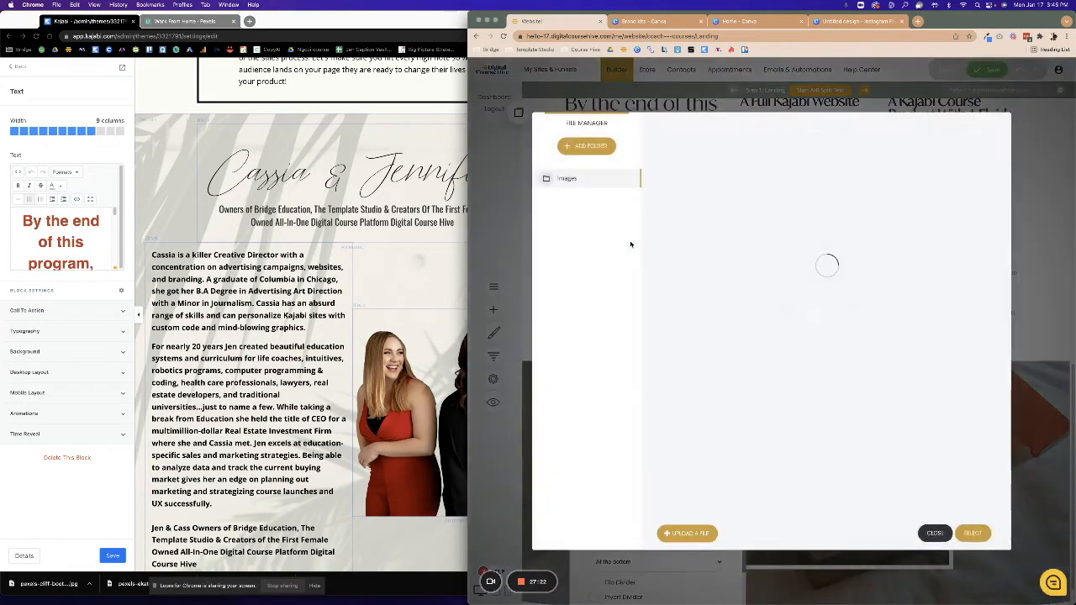
click(725, 264)
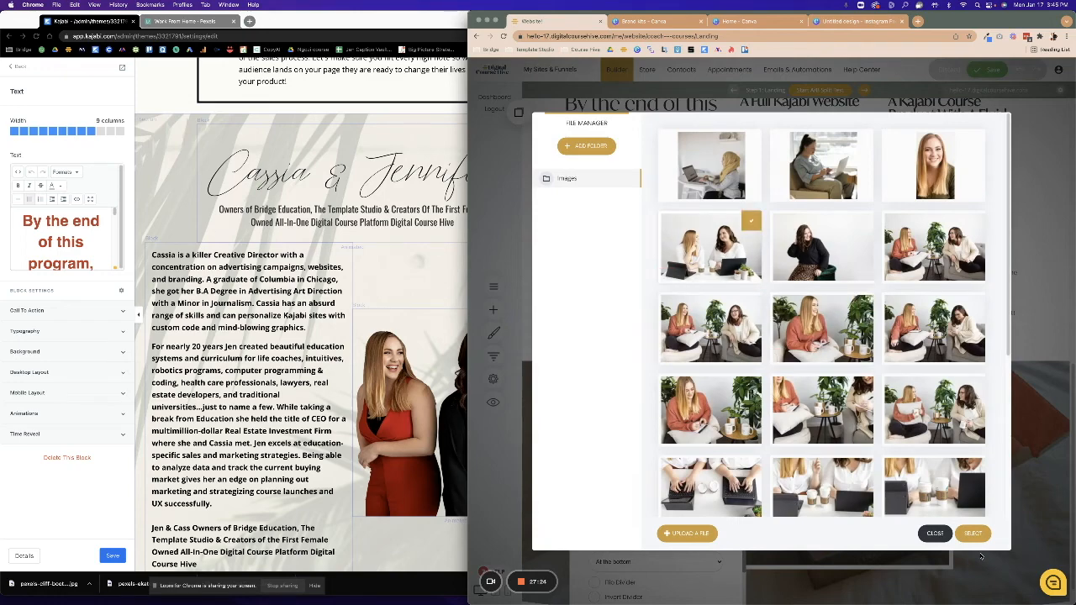
click(972, 533)
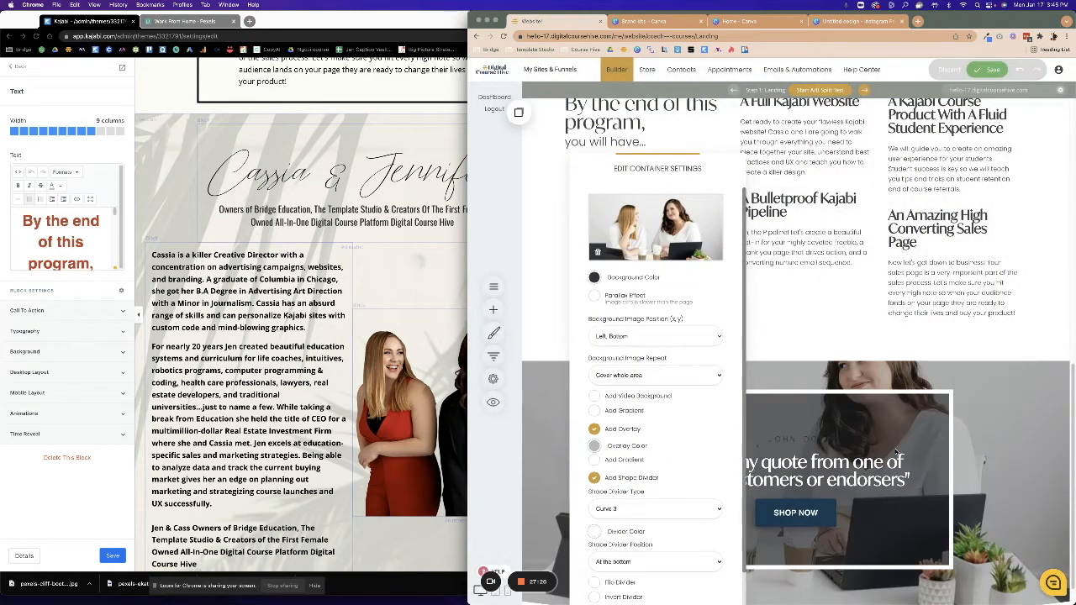
click(594, 447)
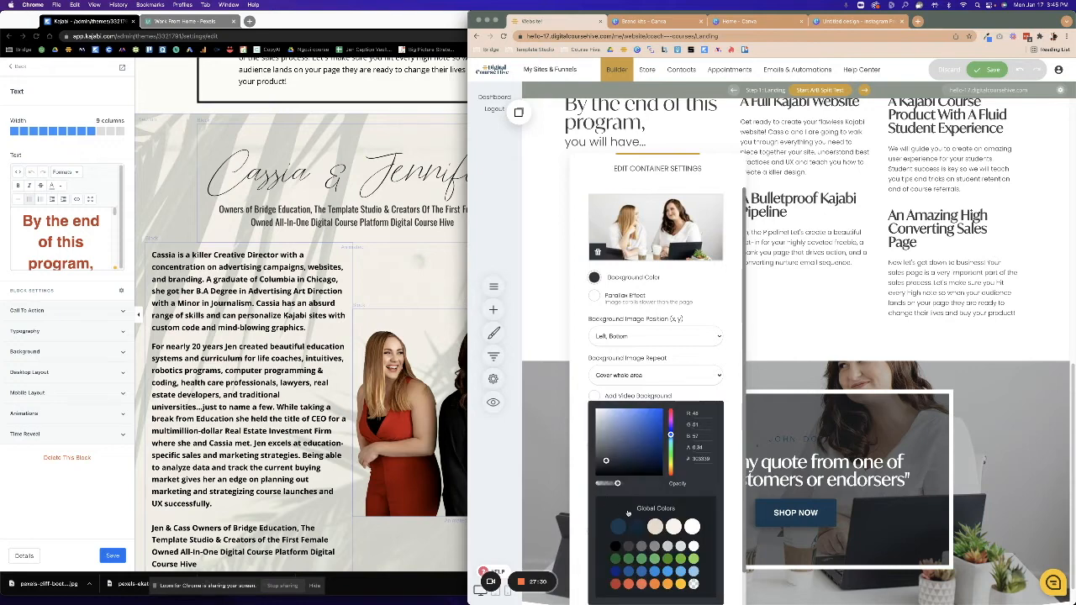
click(694, 585)
click(551, 478)
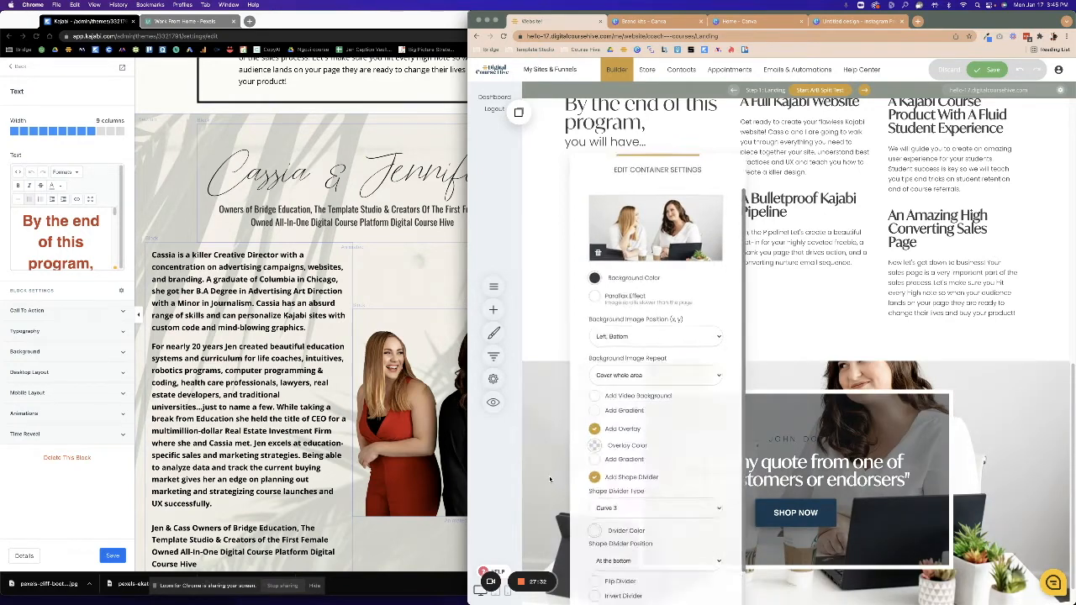
Increase the section's top padding to about 188px.
drag(673, 389, 701, 428)
scroll(700, 429, down, 3)
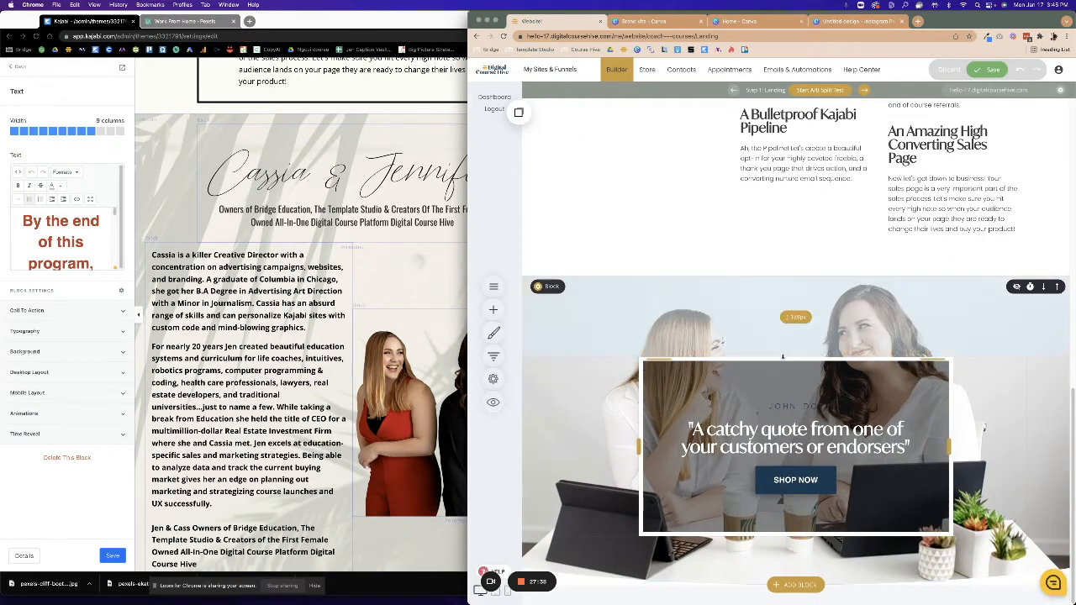
mouse_move(722, 357)
mouse_down()
mouse_move(723, 368)
mouse_move(723, 353)
mouse_up()
mouse_move(796, 364)
mouse_down()
mouse_move(795, 375)
mouse_move(793, 364)
mouse_up()
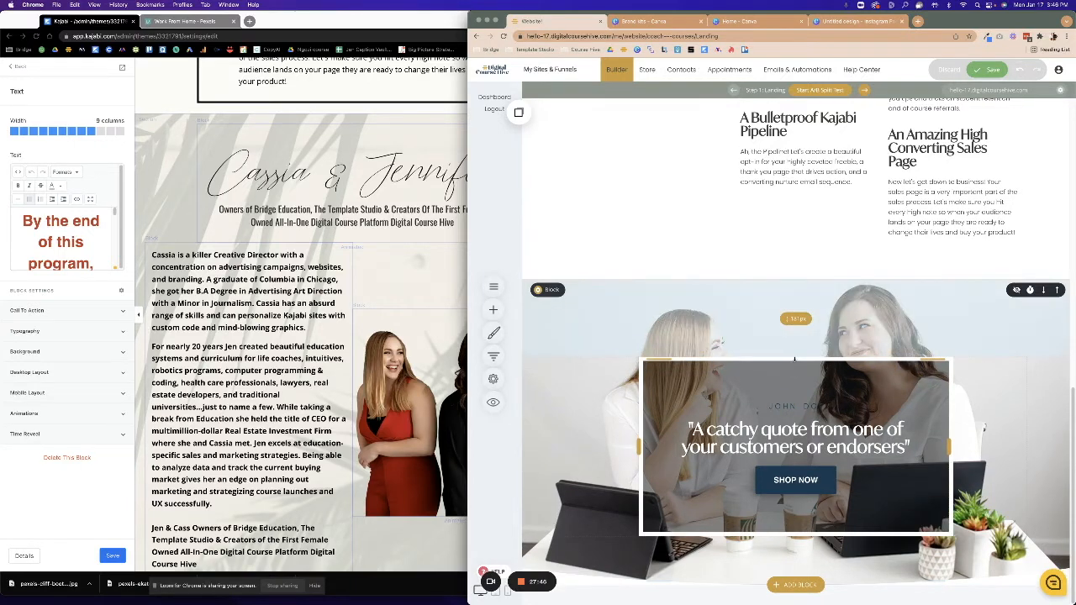
Try a spacer above the quote, remove it, and set the quote's top space to 203px.
click(493, 309)
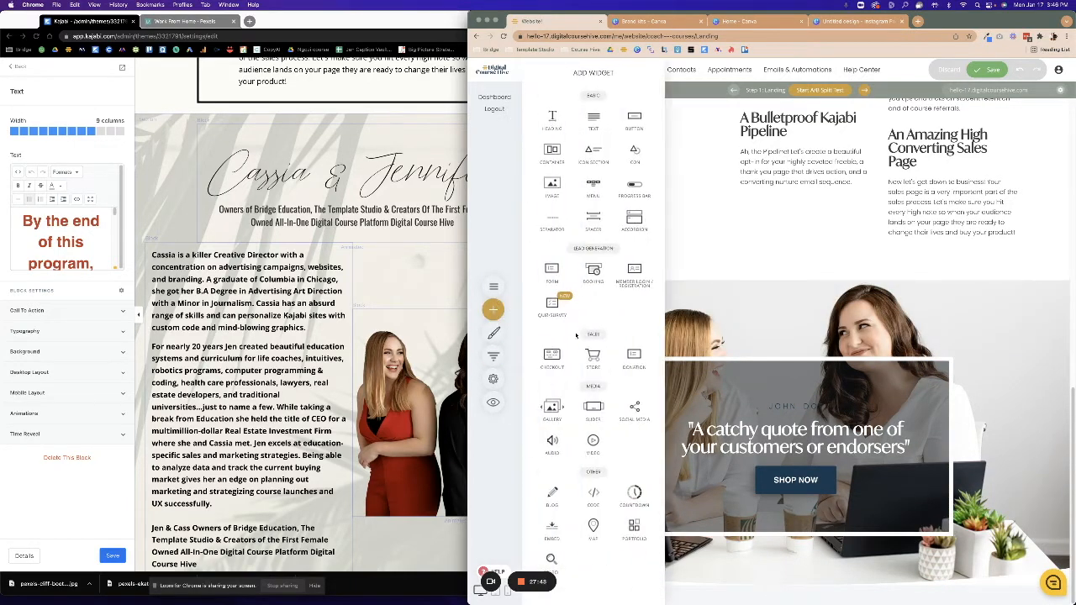
drag(593, 220, 798, 357)
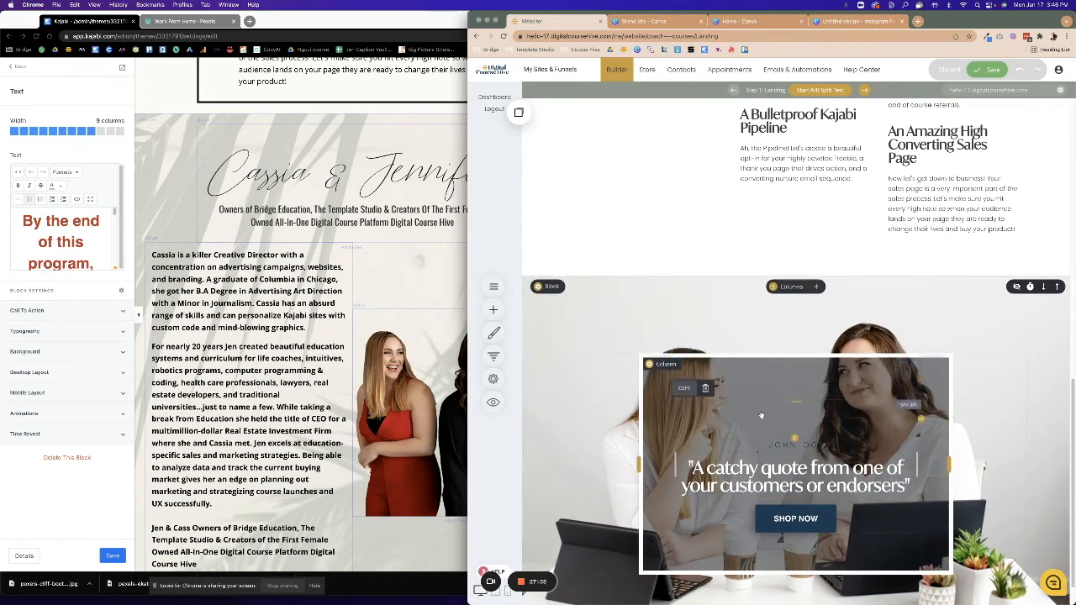
click(705, 390)
click(809, 284)
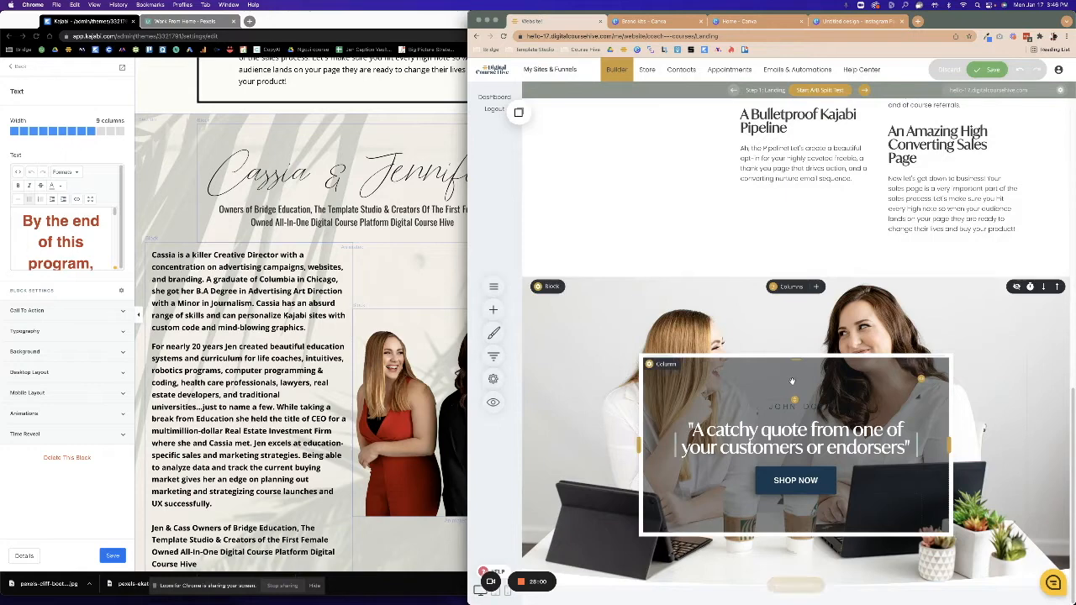
scroll(792, 384, up, 1)
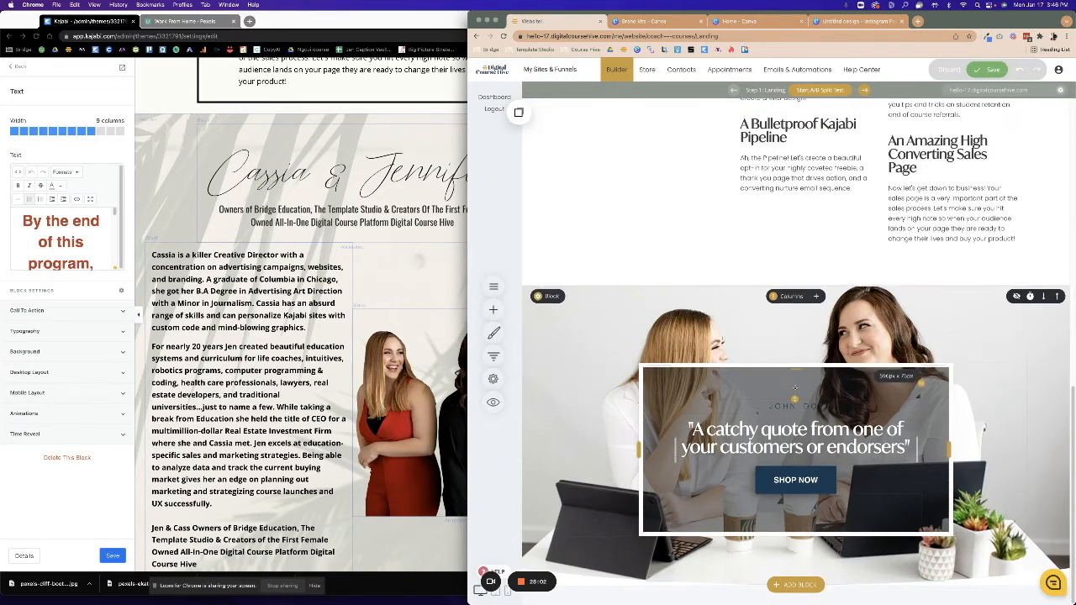
drag(793, 376, 798, 303)
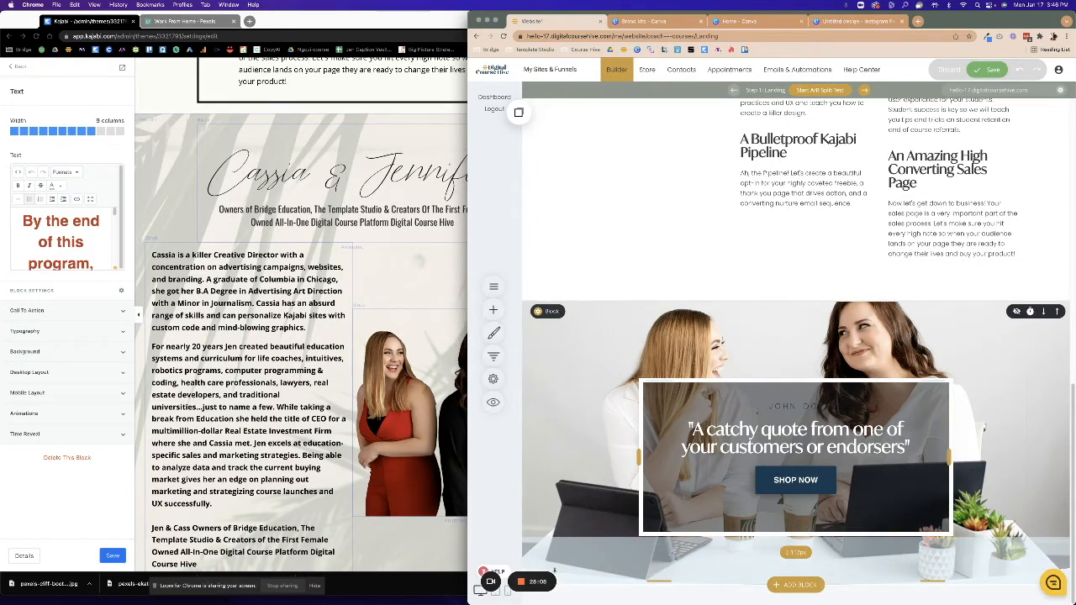
drag(784, 352, 782, 347)
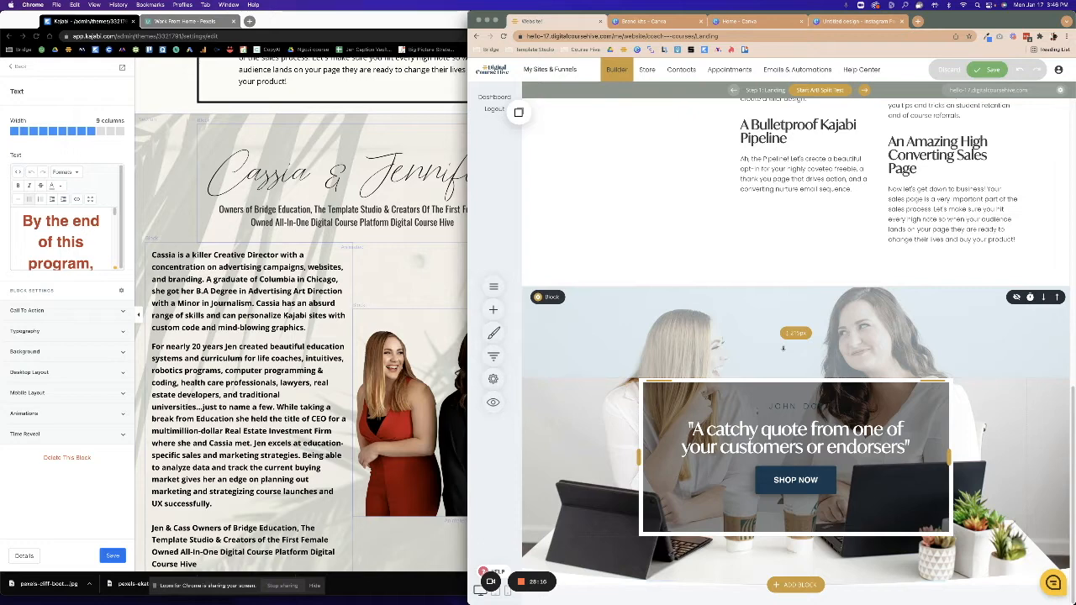
Check the Kajabi reference, then set the JOHN DOE label in the Amalfi Coast script font.
click(269, 304)
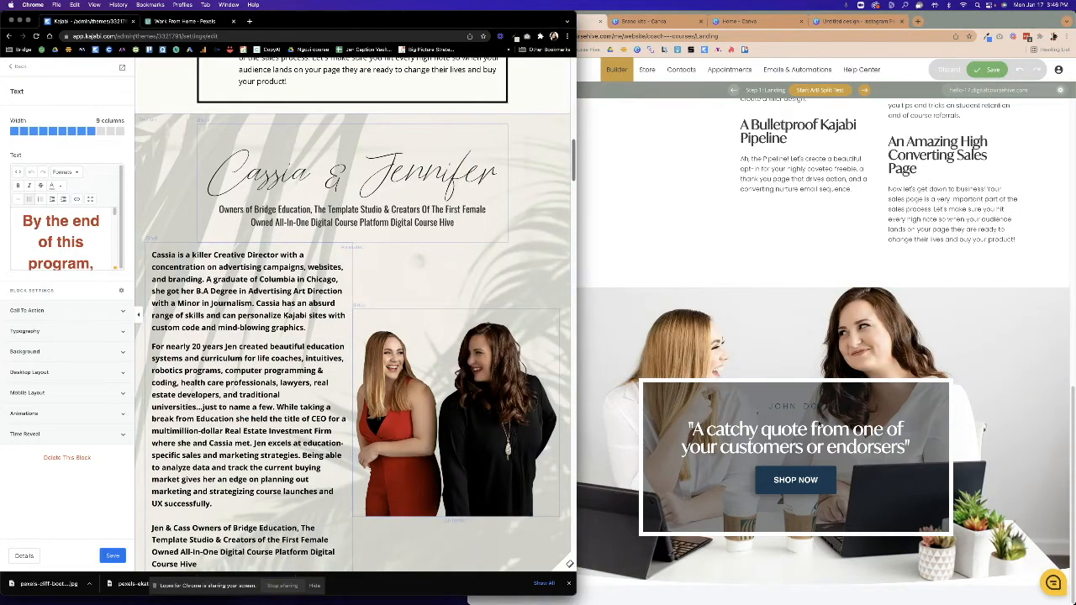
click(819, 421)
drag(746, 409, 860, 406)
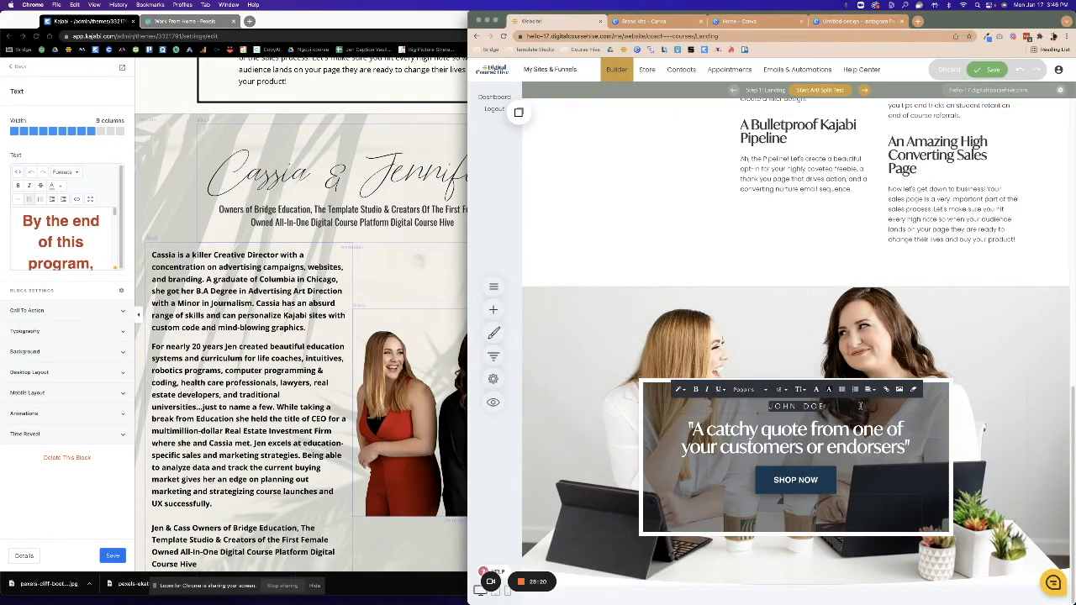
click(749, 390)
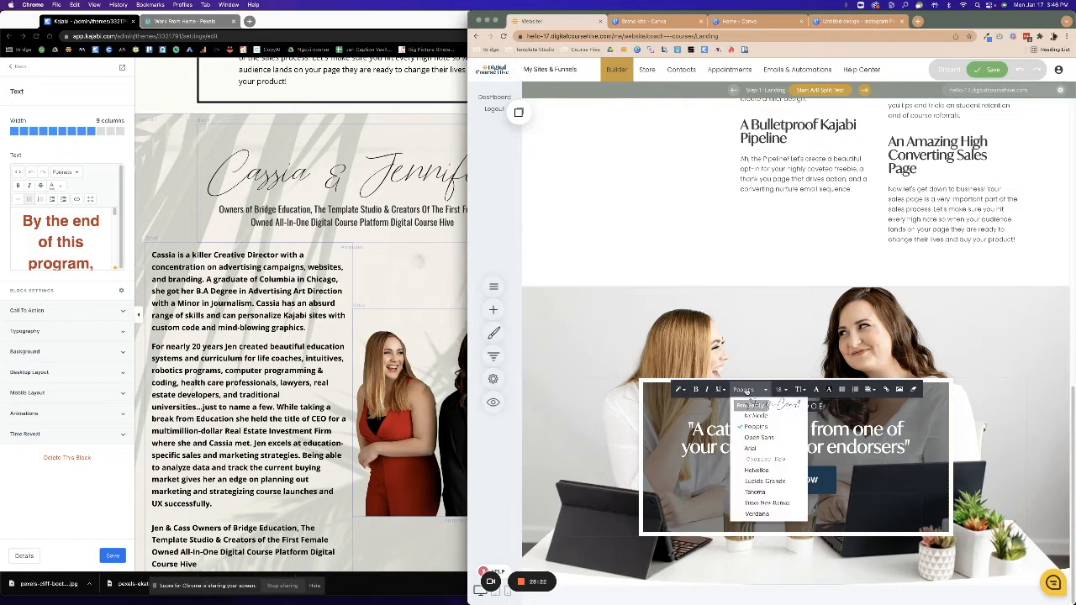
click(764, 404)
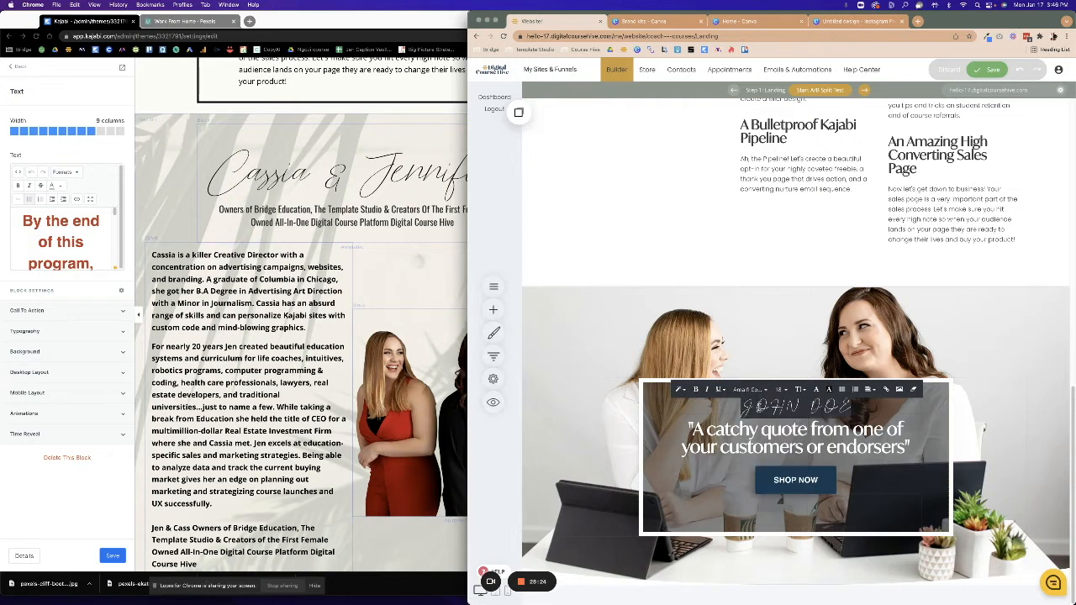
Replace JOHN DOE with the two testimonial signers' names and make the text white.
click(760, 406)
drag(744, 407, 874, 407)
text(Cass)
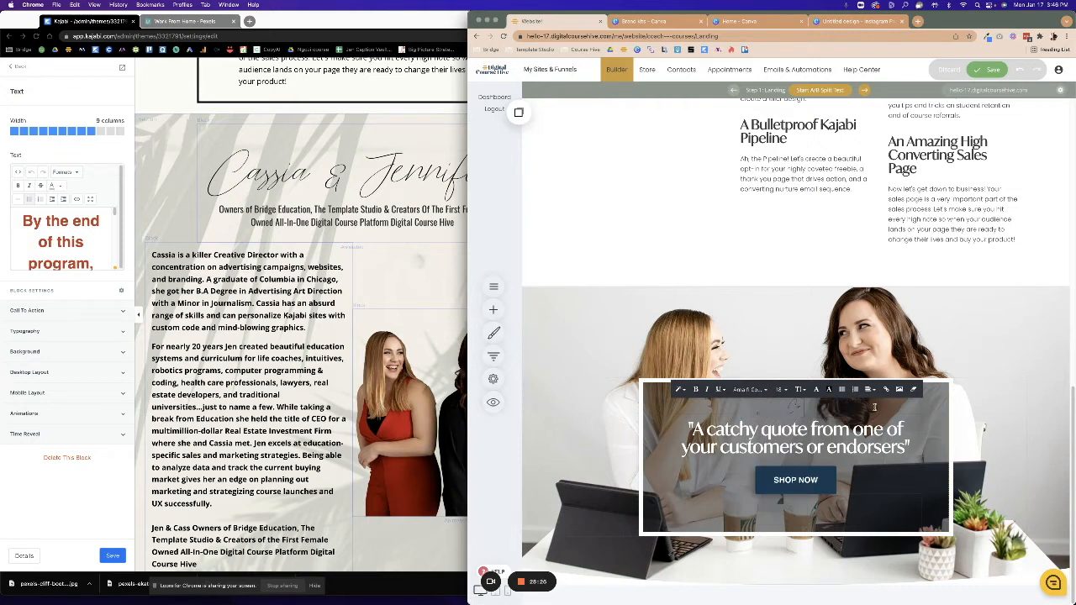
text(ia & Jennifer)
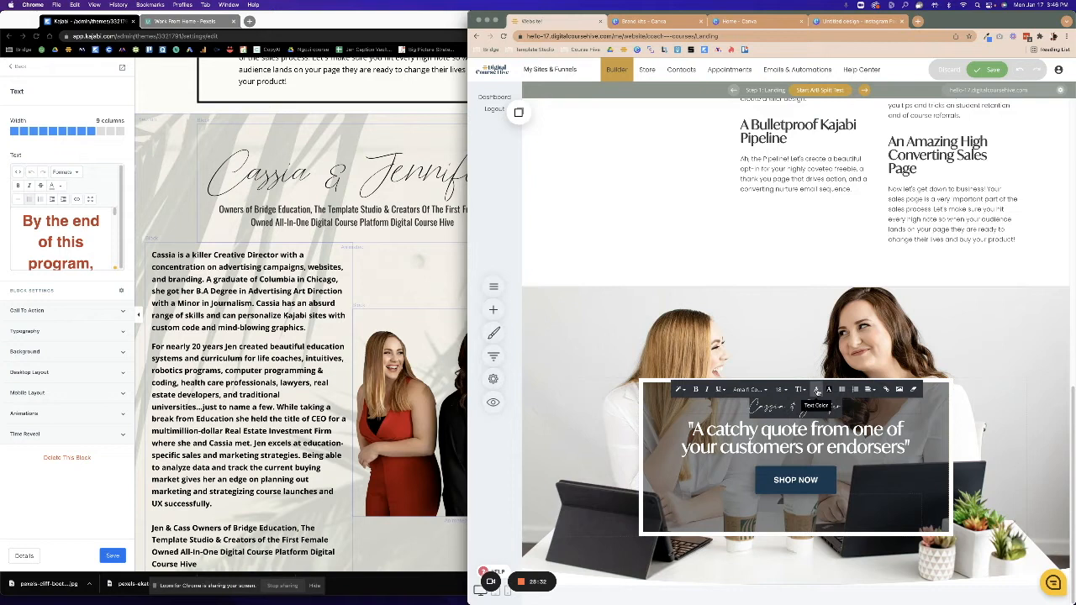
click(817, 391)
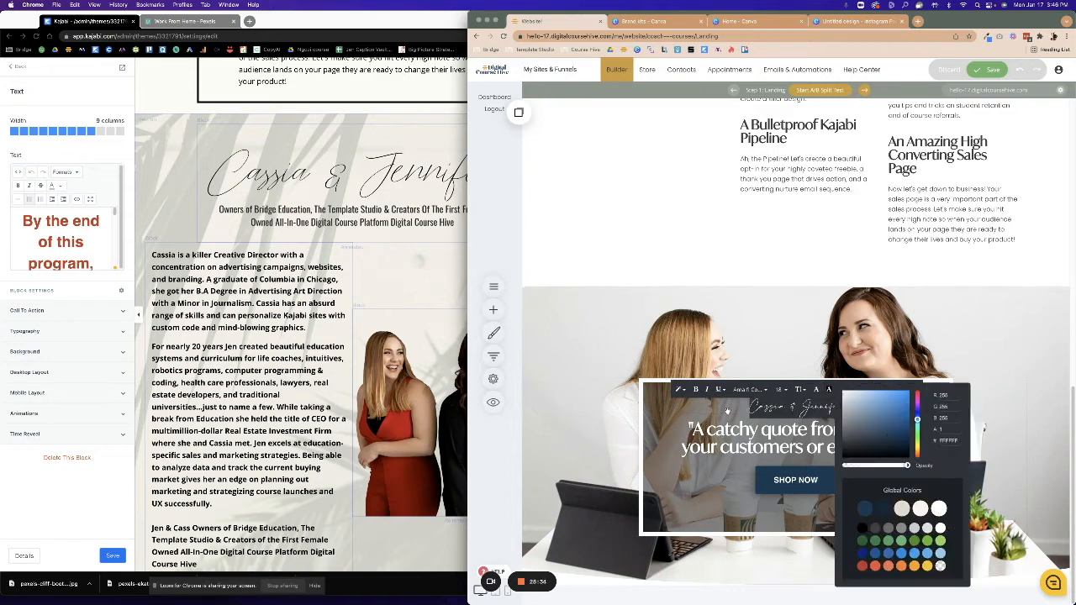
click(727, 412)
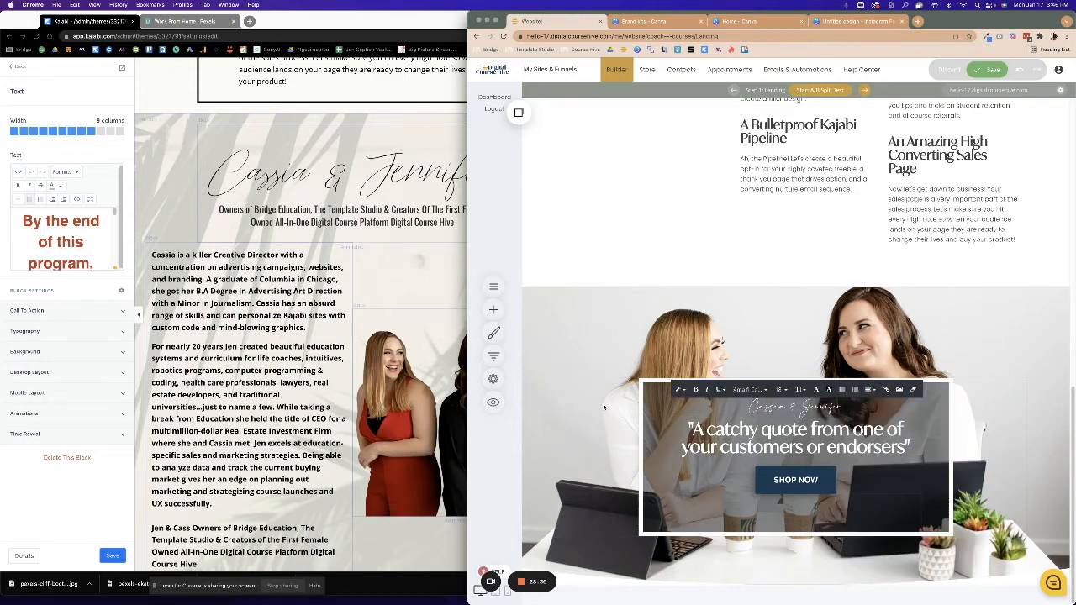
click(493, 309)
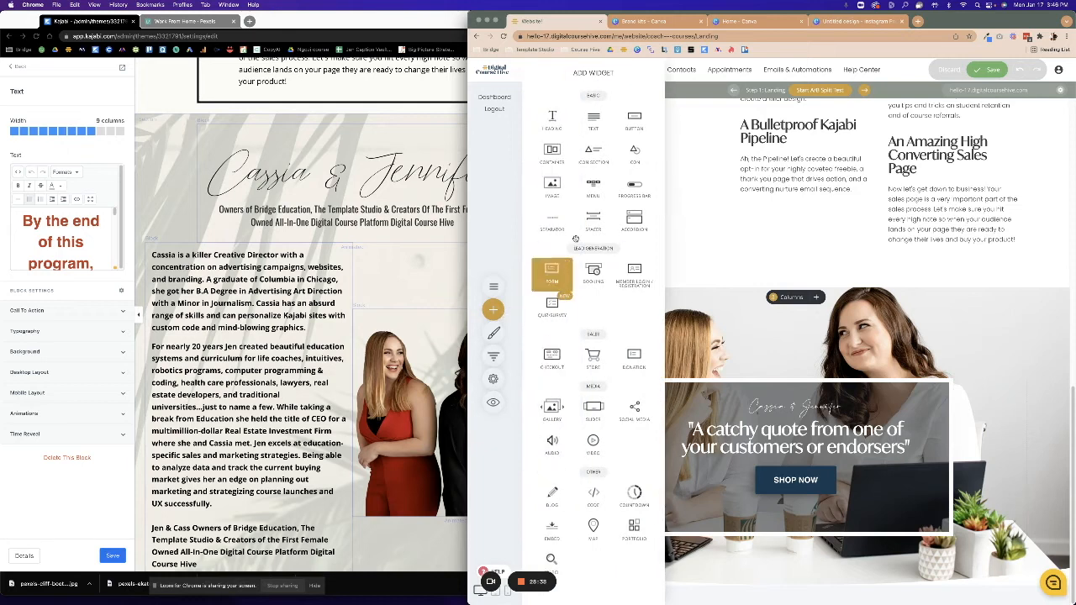
Drag a Text widget into the quote block and raise the block's top padding to 262px.
drag(594, 118, 797, 417)
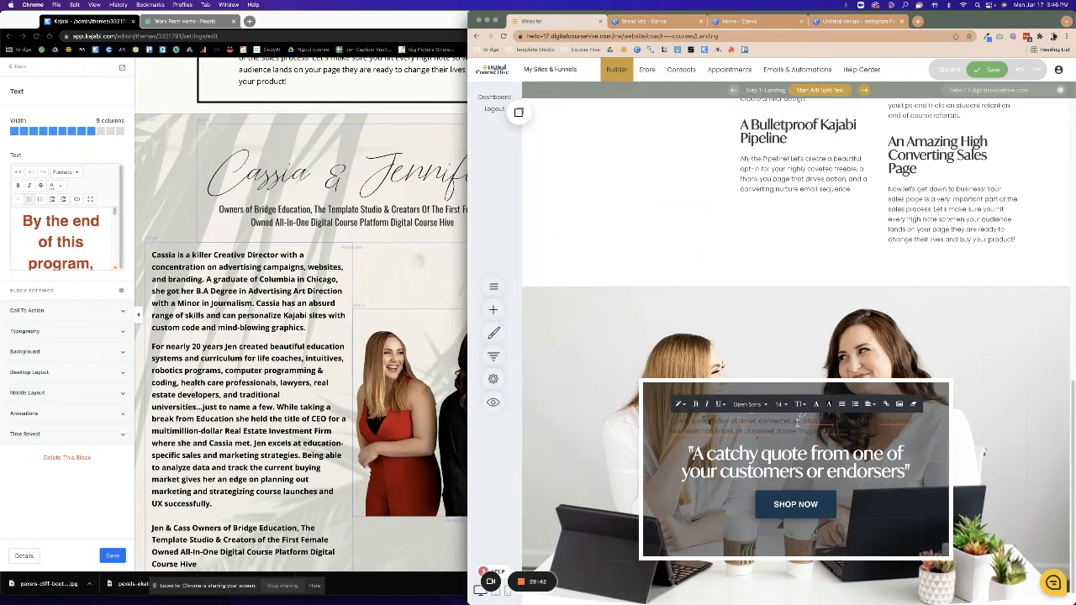
scroll(817, 588, down, 1)
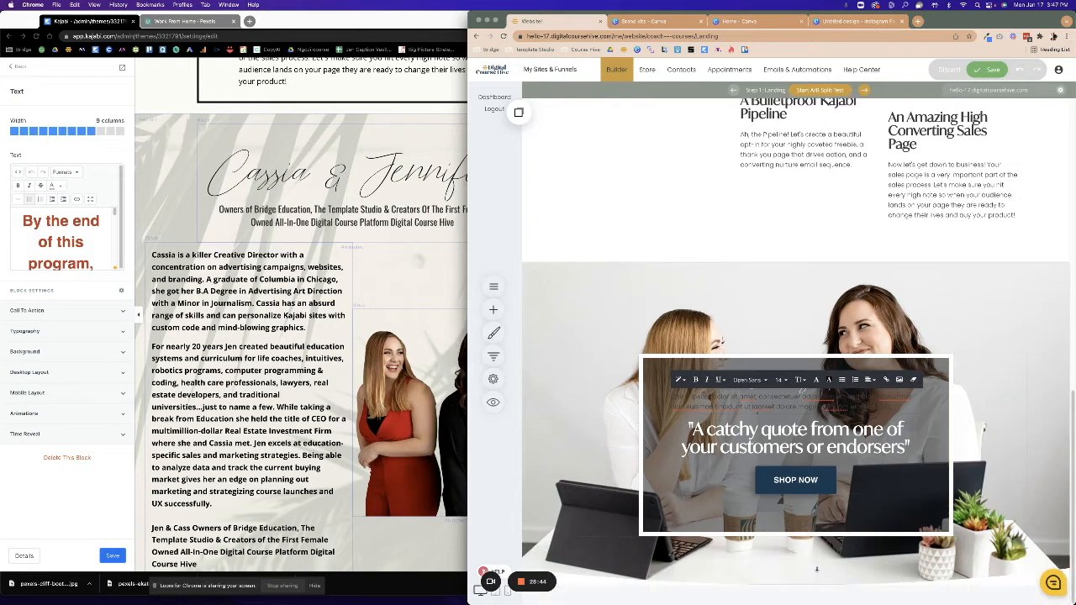
click(817, 570)
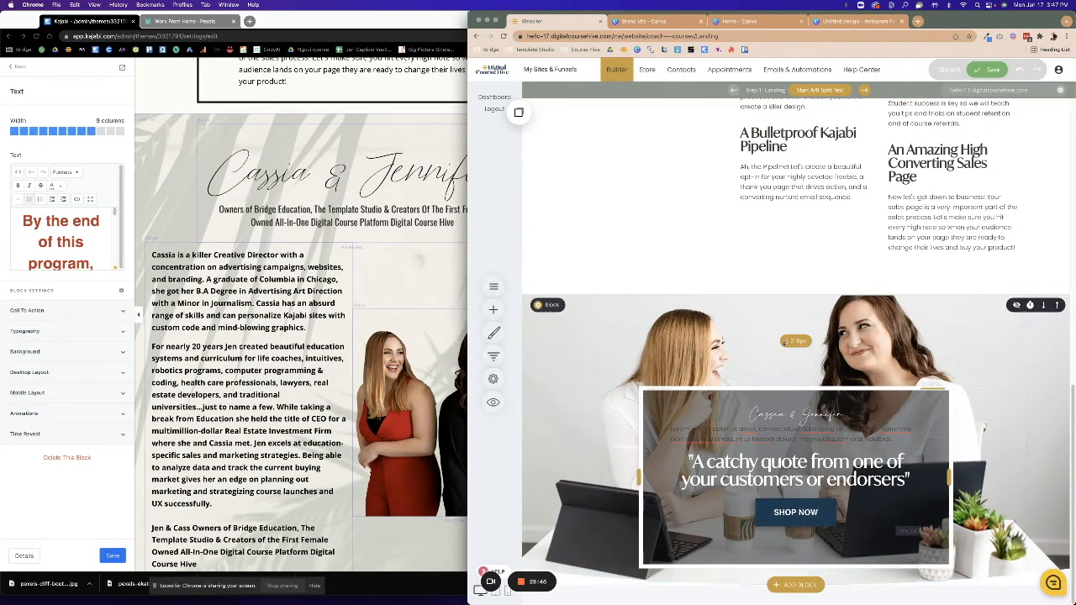
drag(782, 346, 781, 367)
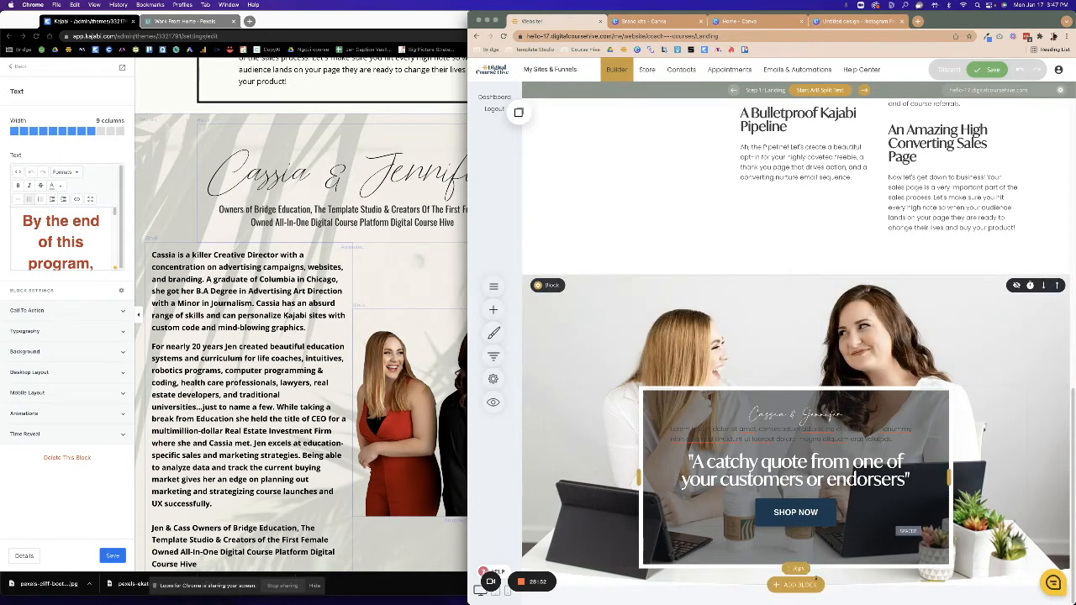
Check the Kajabi reference, then replace the Lorem ipsum paragraph with 'Owners of Bridge'.
click(264, 255)
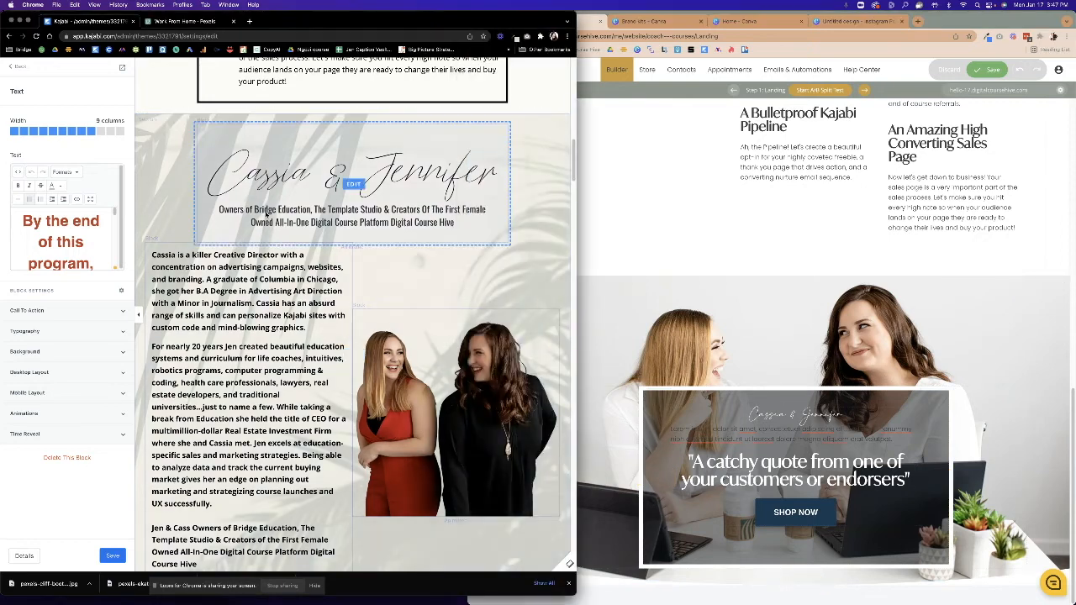
click(260, 209)
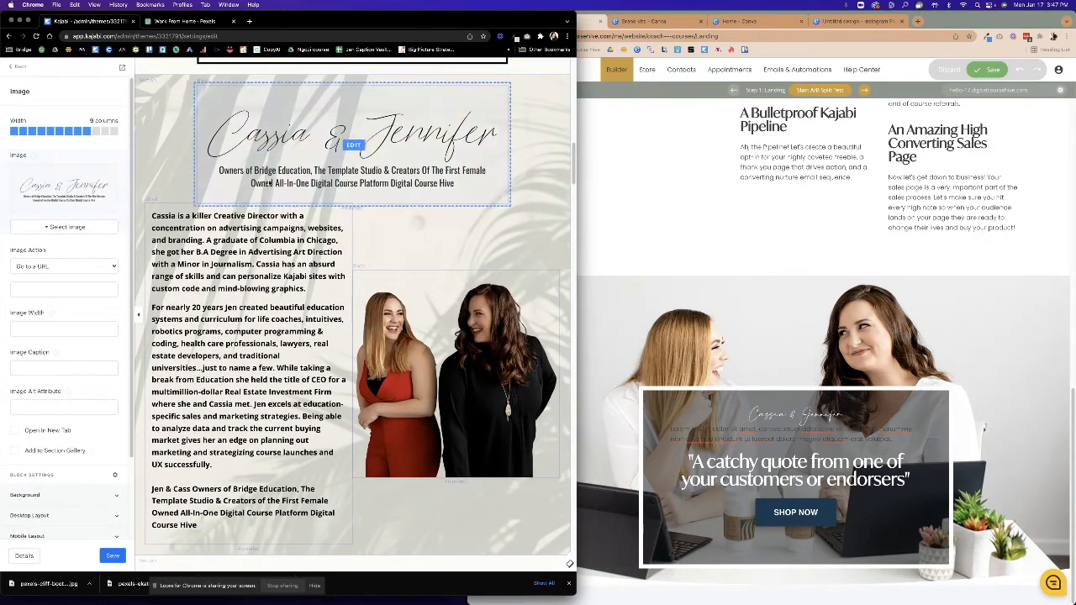
click(730, 438)
click(730, 438)
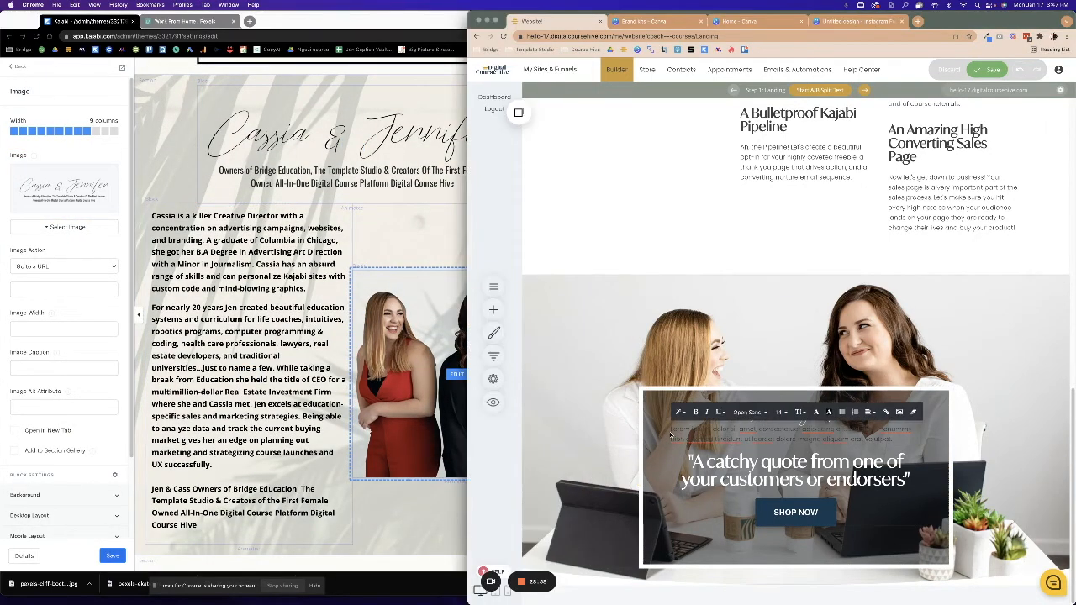
drag(670, 430, 909, 443)
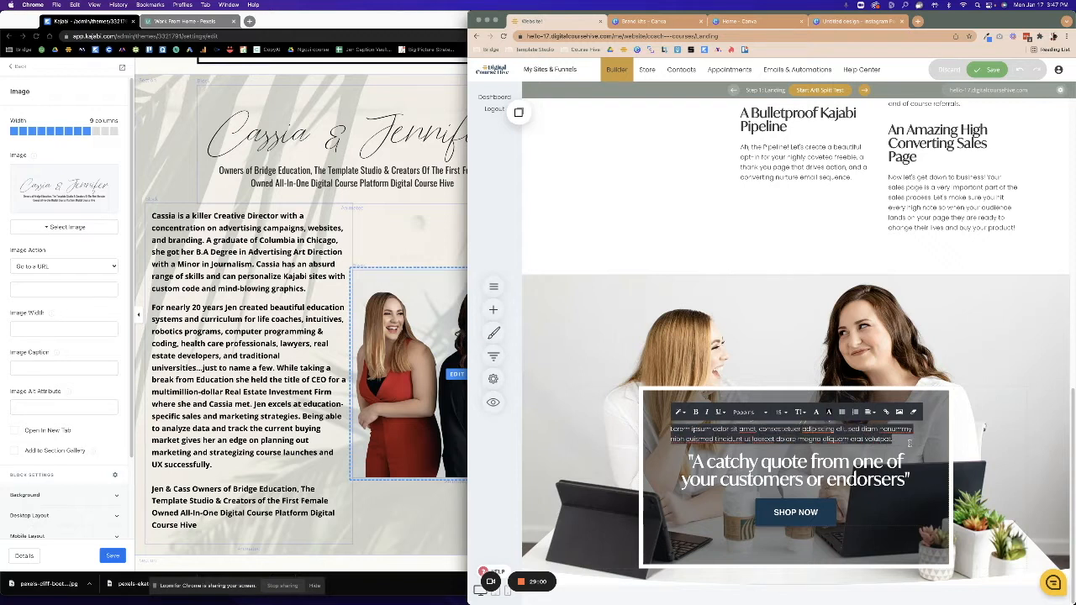
key(BackSpace)
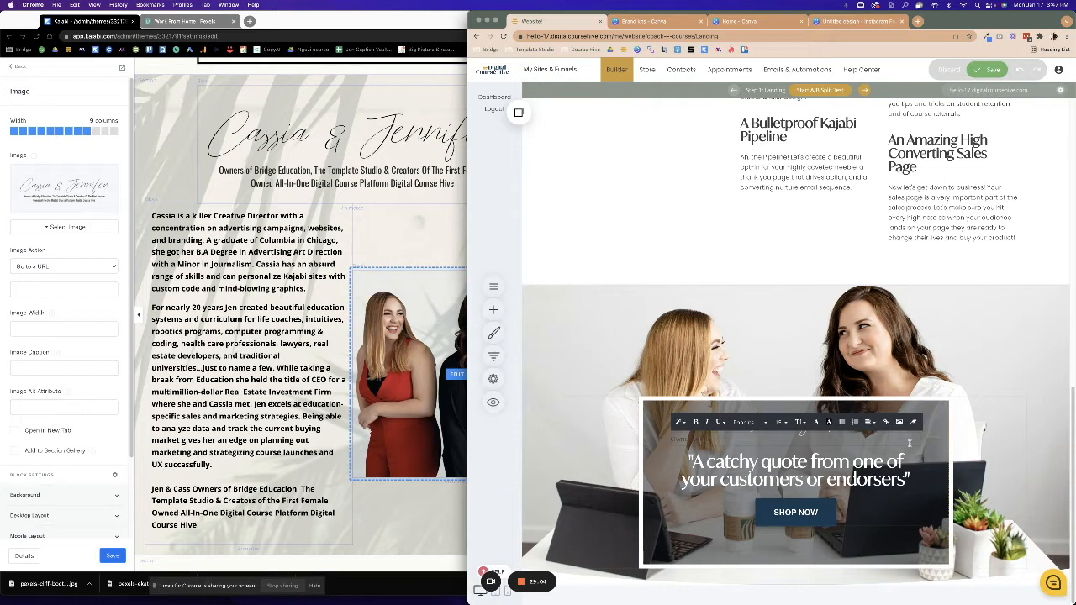
text(Owners of Bridge Education, The Template Studio & Creators Of The Fi)
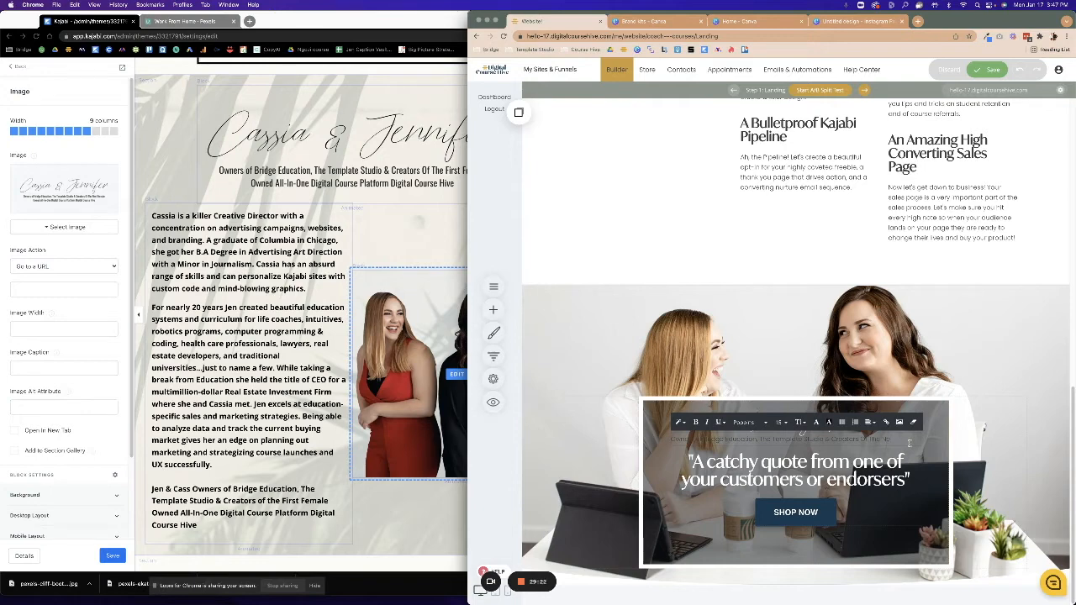
Arrange the builder window beside the Kajabi editor and scroll to the hero quote card.
click(404, 432)
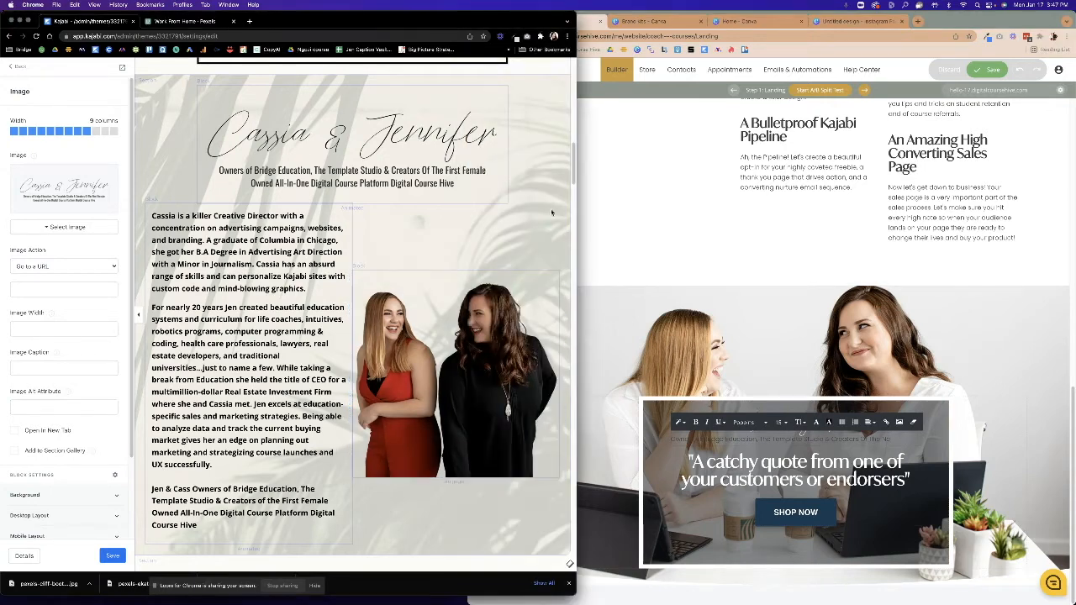
click(639, 213)
drag(467, 220, 517, 220)
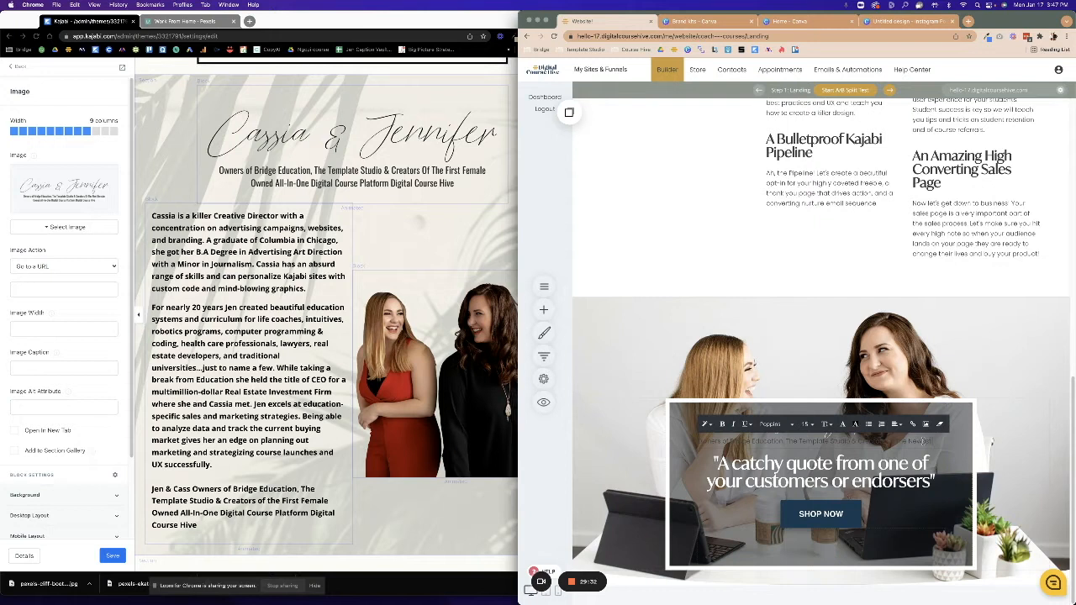
scroll(923, 441, down, 1)
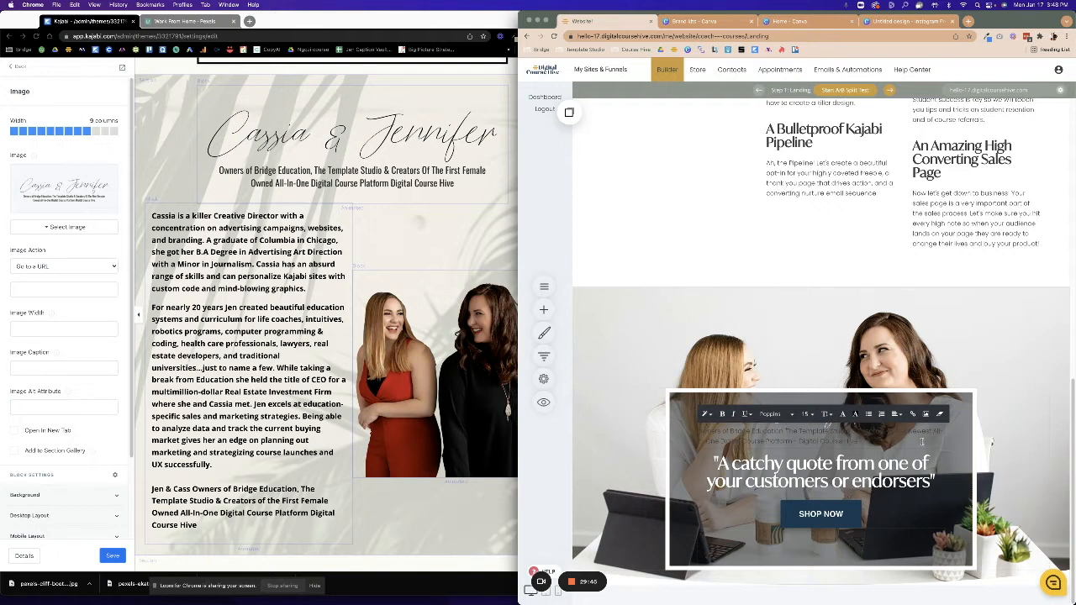
Make the 'Owners of Bridge Education' tagline size 16 and centre-aligned.
drag(861, 442, 698, 431)
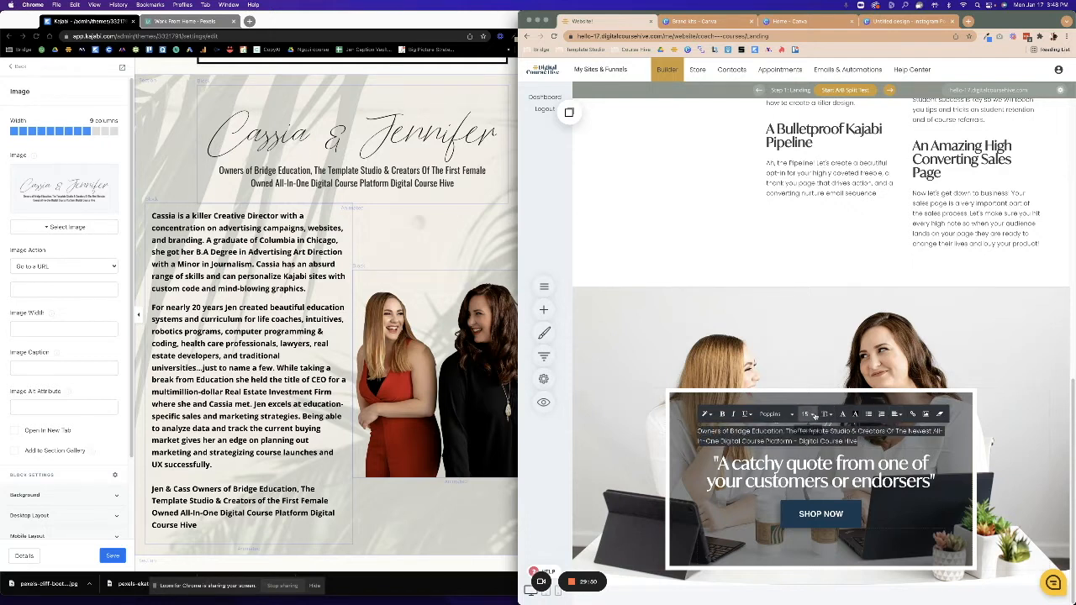
click(806, 413)
click(881, 452)
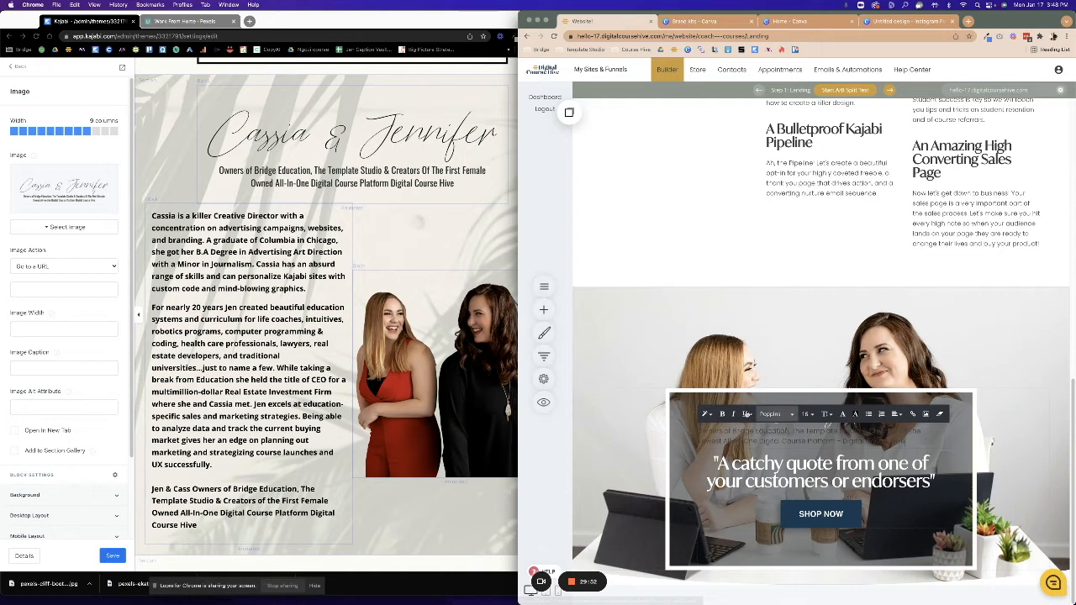
drag(907, 437, 701, 425)
click(845, 416)
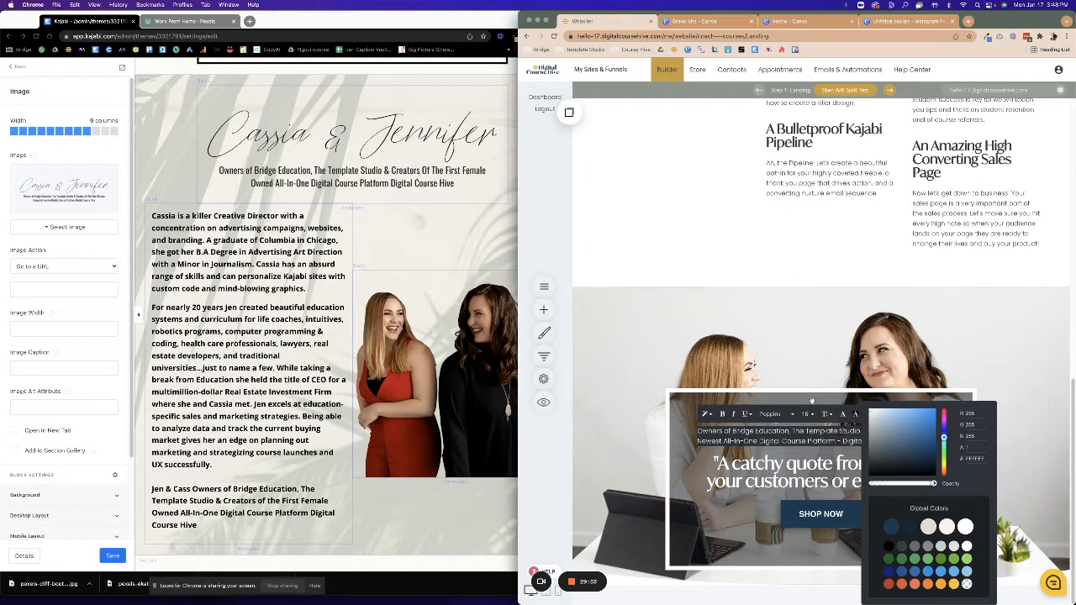
click(792, 440)
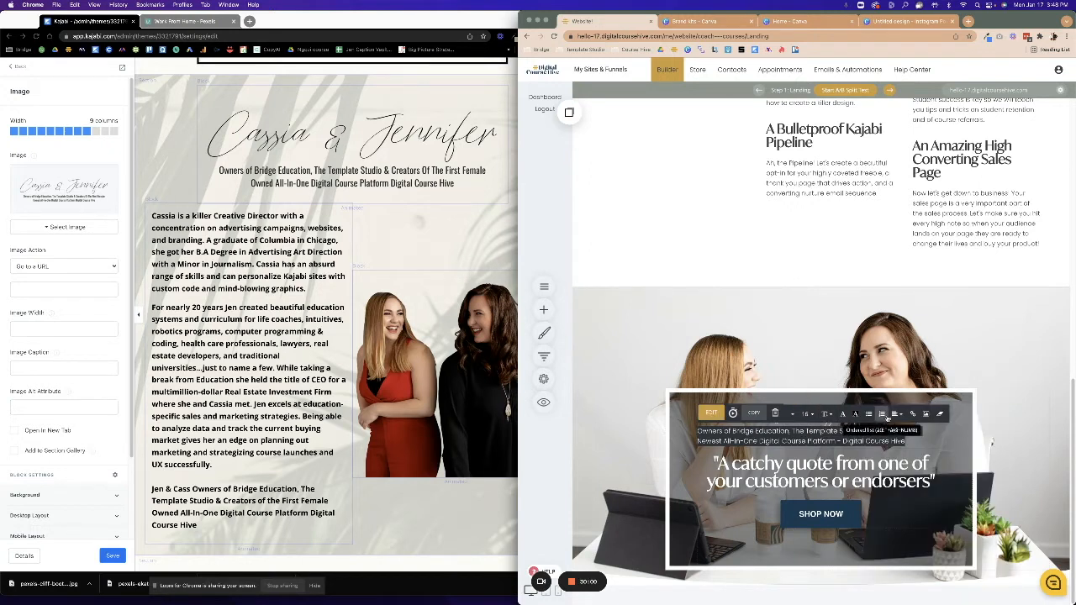
click(897, 414)
click(913, 434)
click(798, 438)
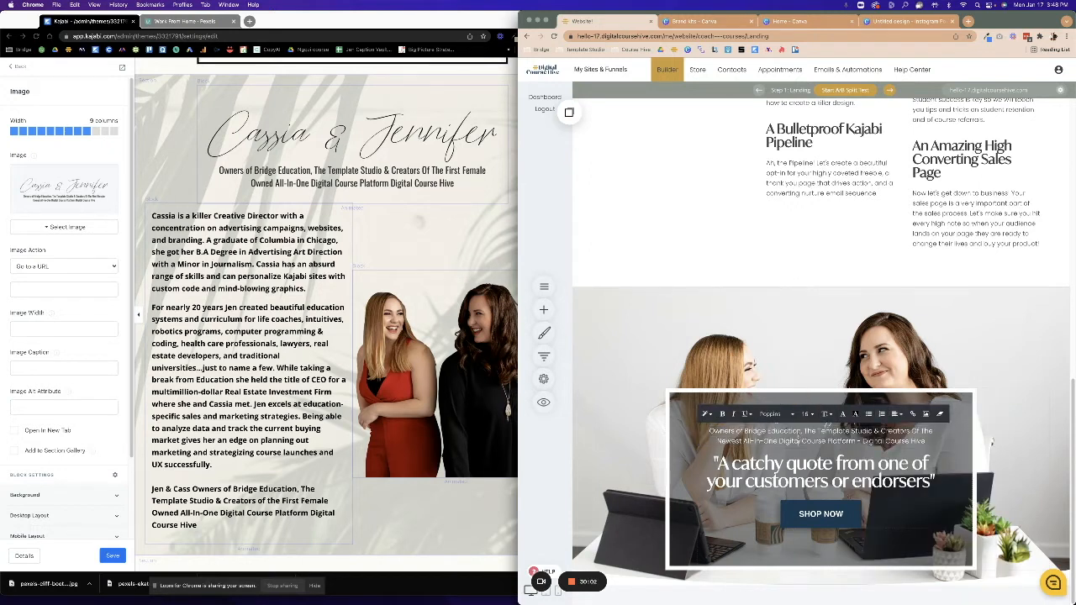
click(600, 524)
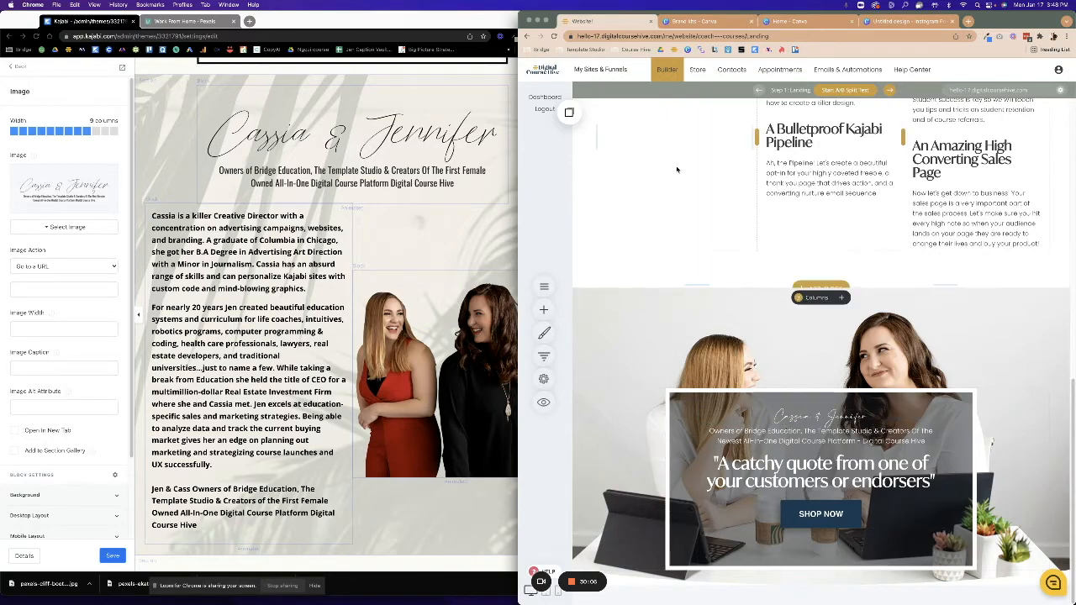
Drag the hero quote column's left and right edges outward so it spans more of the photo.
scroll(673, 364, up, 4)
scroll(673, 364, up, 6)
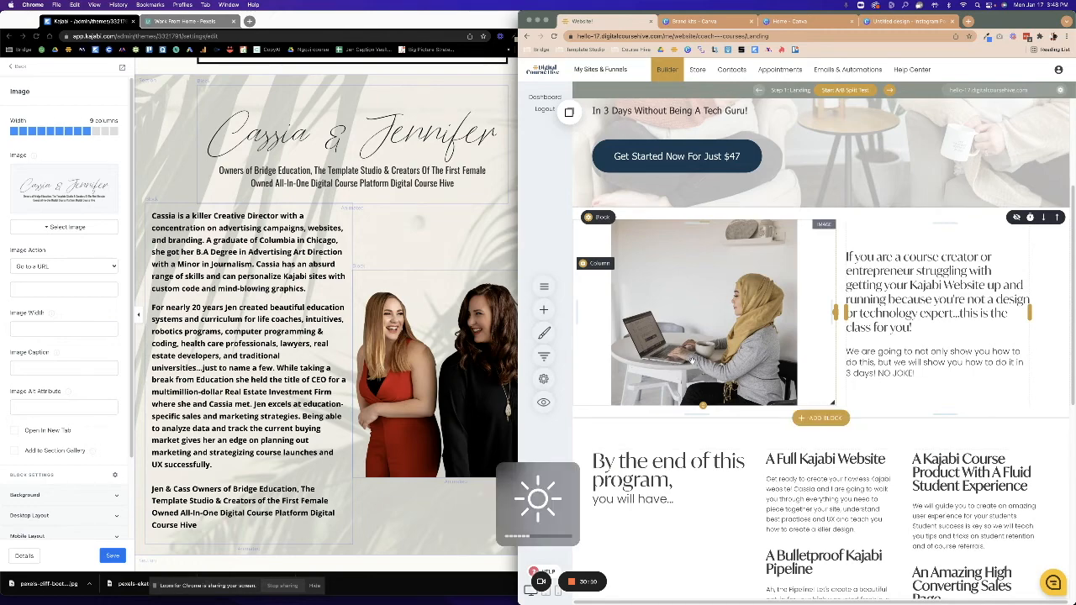
scroll(690, 362, down, 6)
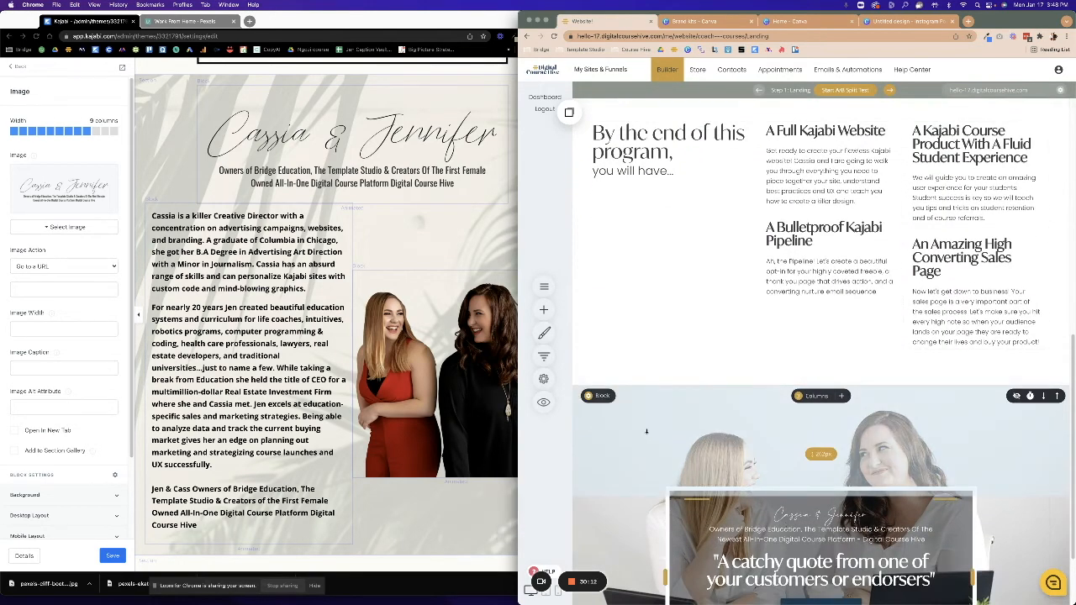
scroll(645, 437, down, 4)
drag(665, 479, 640, 480)
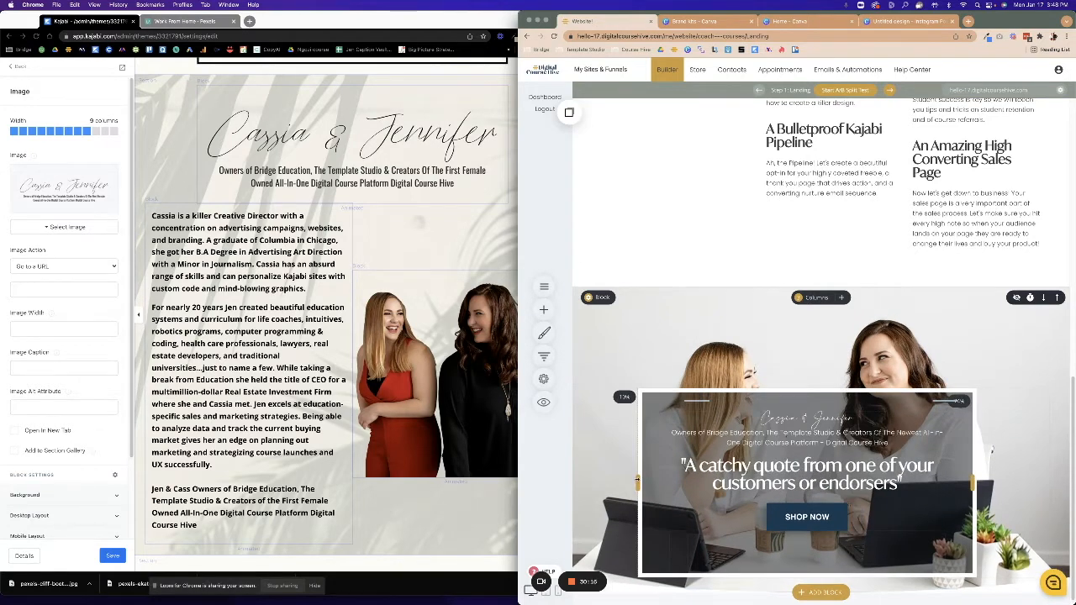
drag(972, 483, 1001, 484)
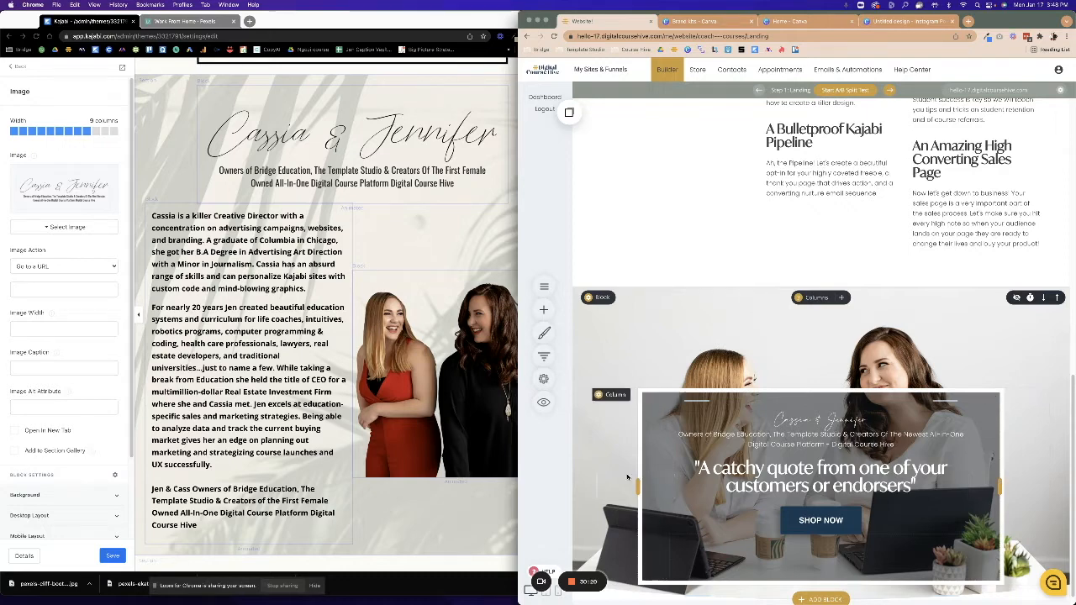
drag(638, 485, 643, 486)
scroll(887, 516, down, 1)
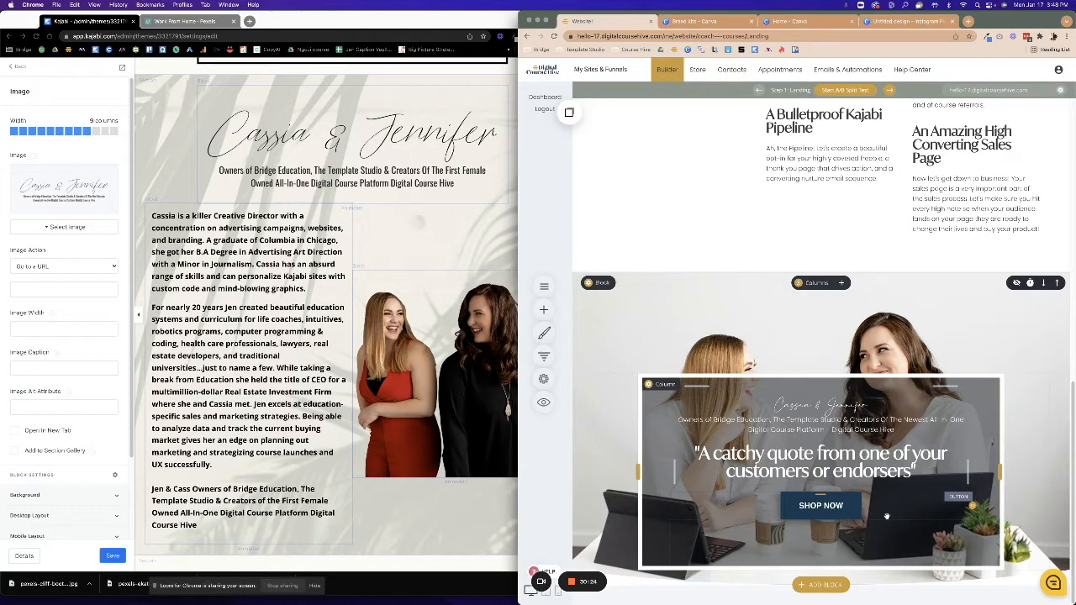
Select all of the founders' bio text in Kajabi, then highlight the builder's hero quote.
click(404, 250)
click(269, 252)
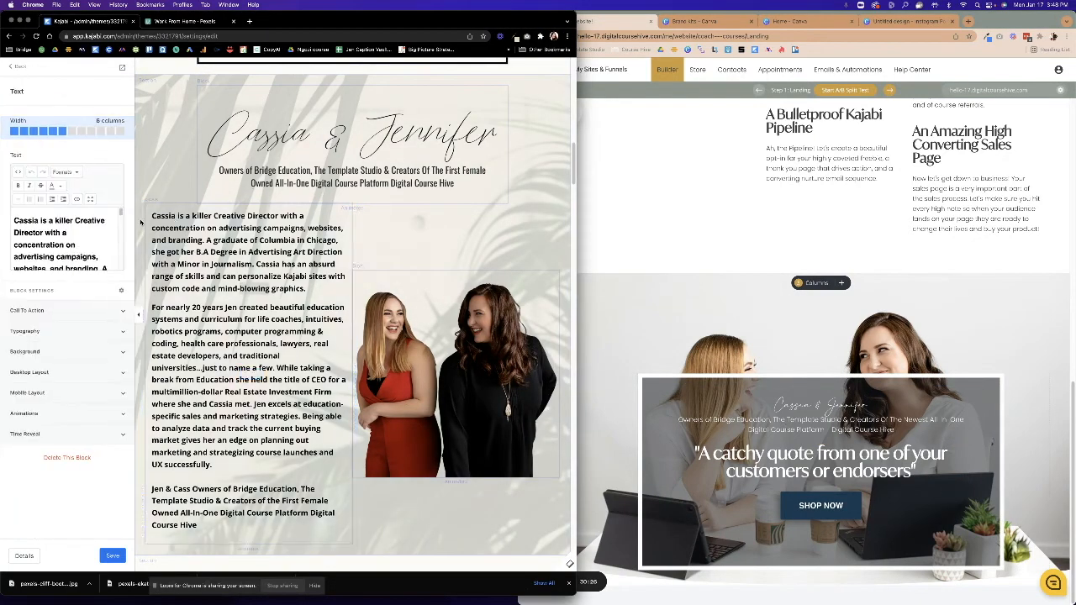
drag(13, 220, 142, 391)
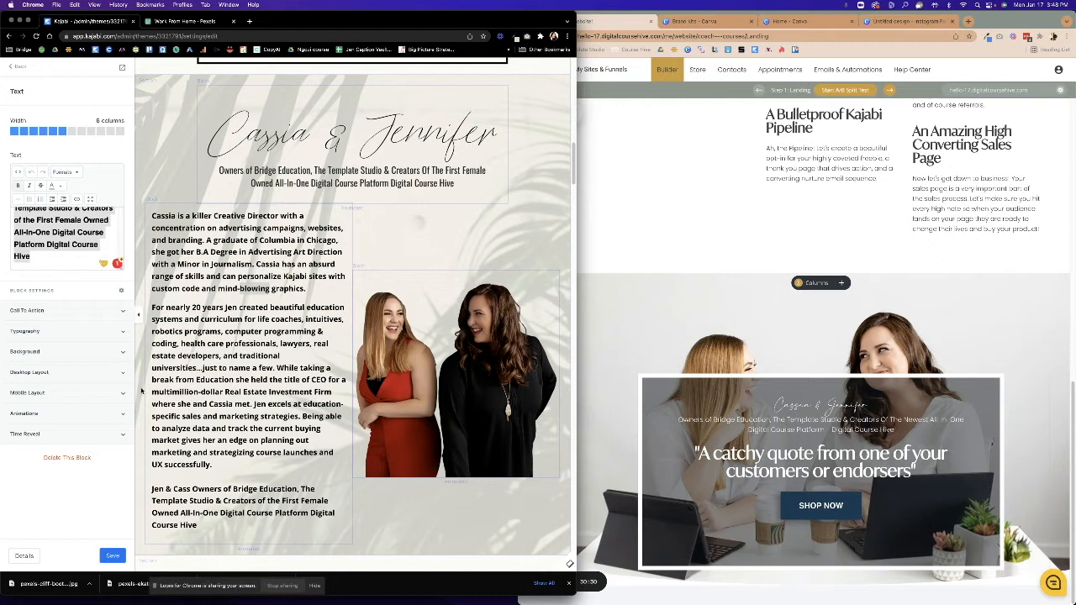
click(66, 229)
scroll(65, 229, up, 1)
scroll(65, 229, up, 1)
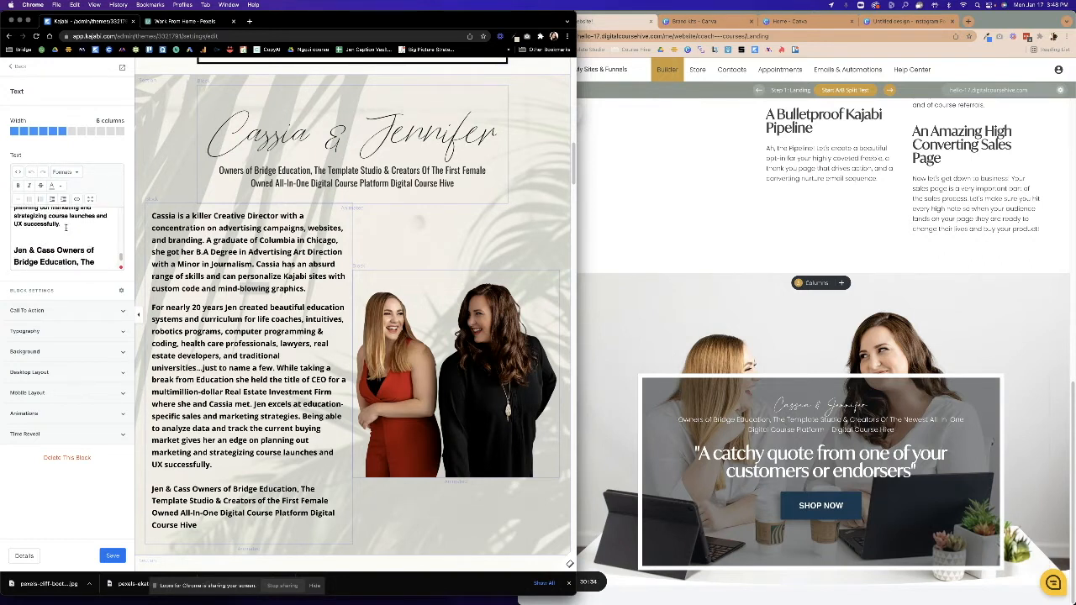
key(ctrl+a)
key(ctrl+c)
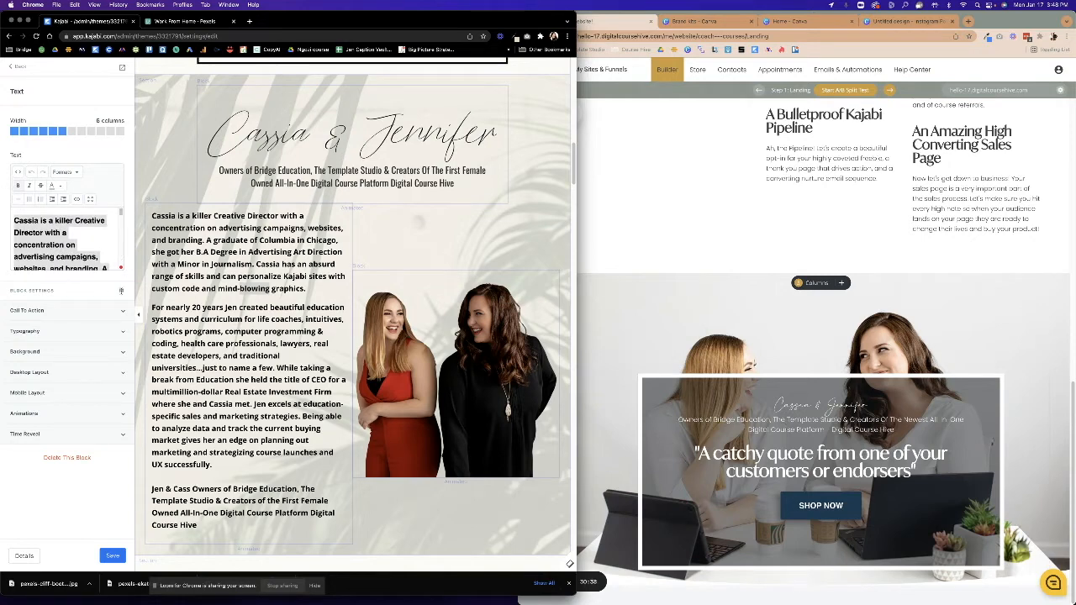
click(844, 469)
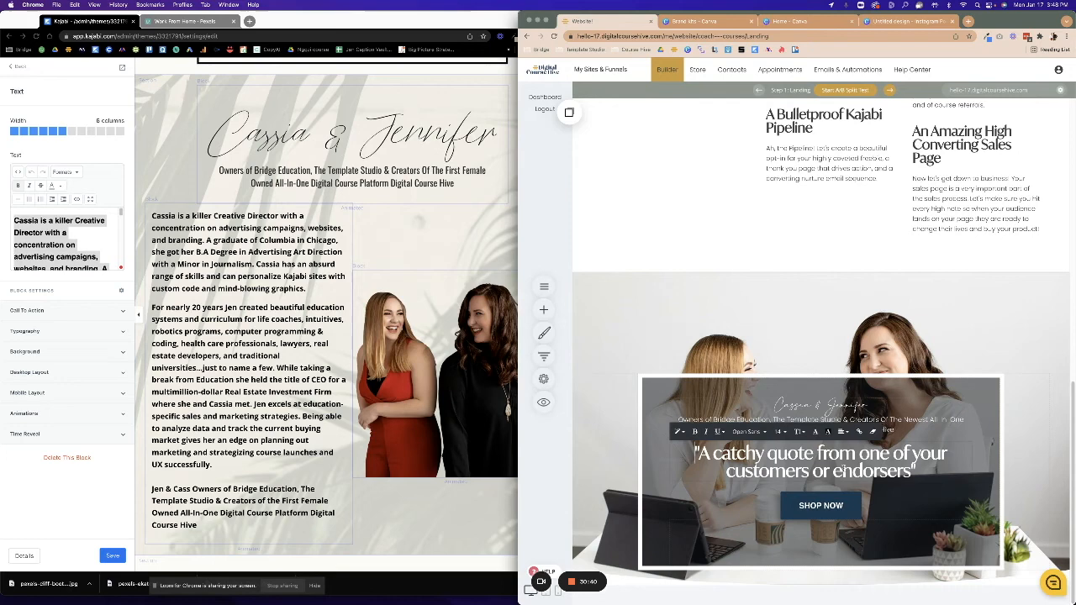
drag(927, 475, 666, 454)
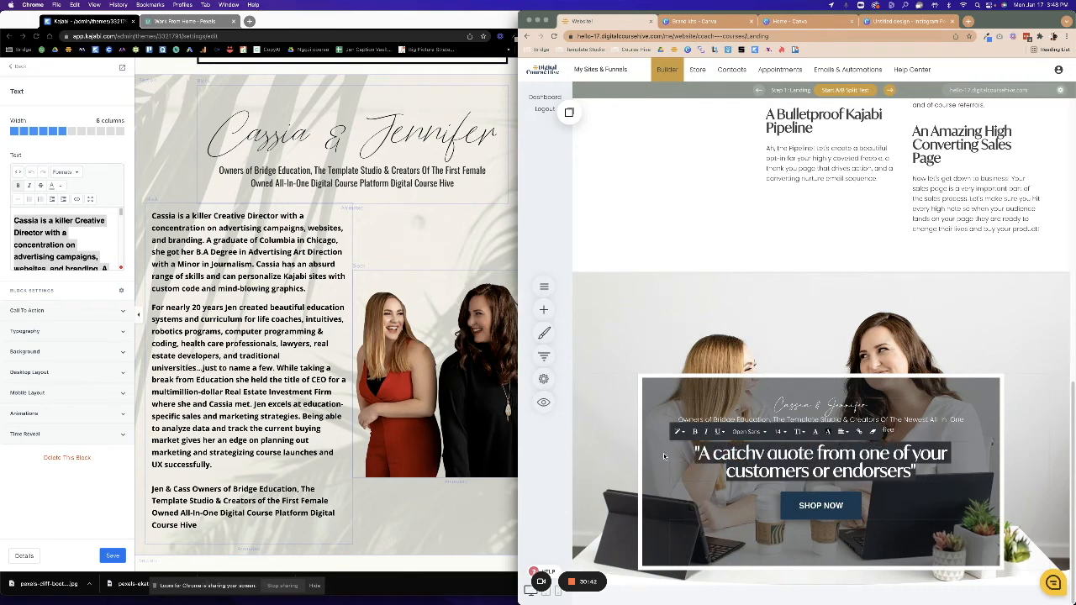
Paste the founders' bio over the quote and set it to Poppins size 20.
key(ctrl+v)
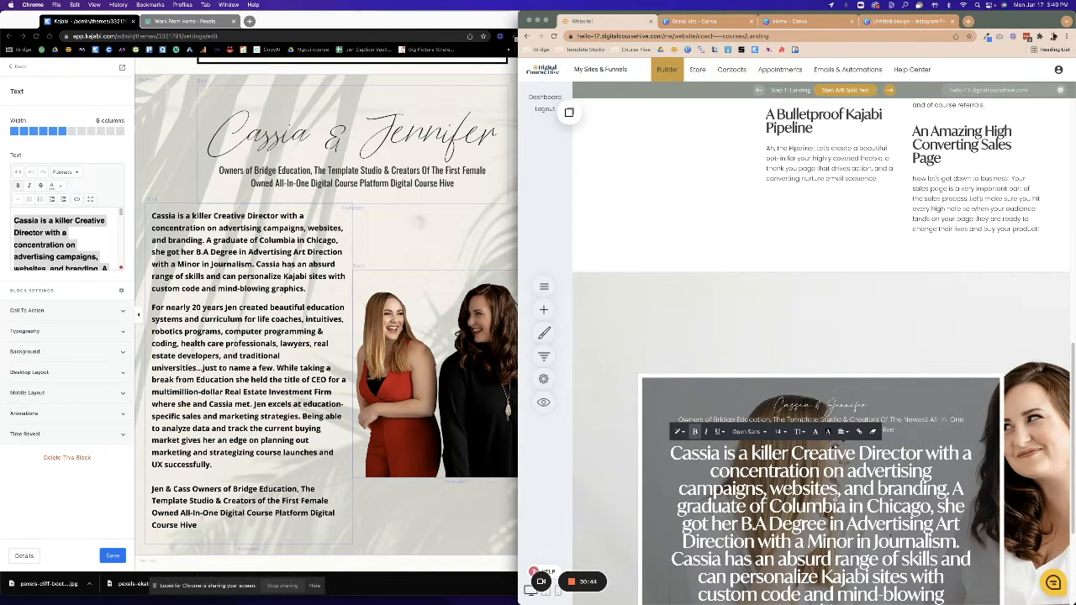
scroll(722, 398, down, 3)
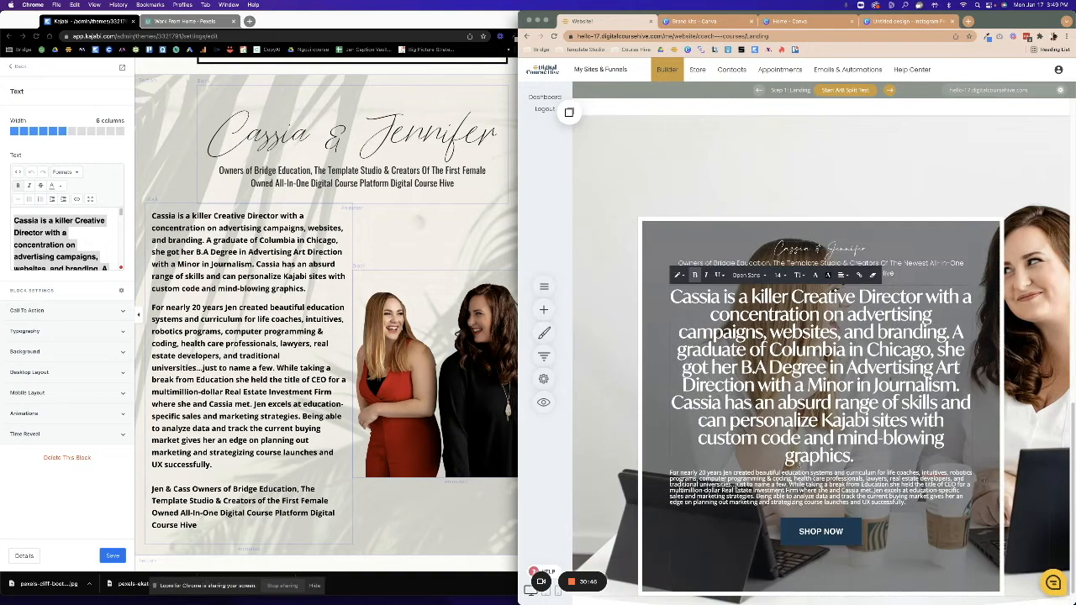
click(810, 443)
drag(907, 502, 671, 296)
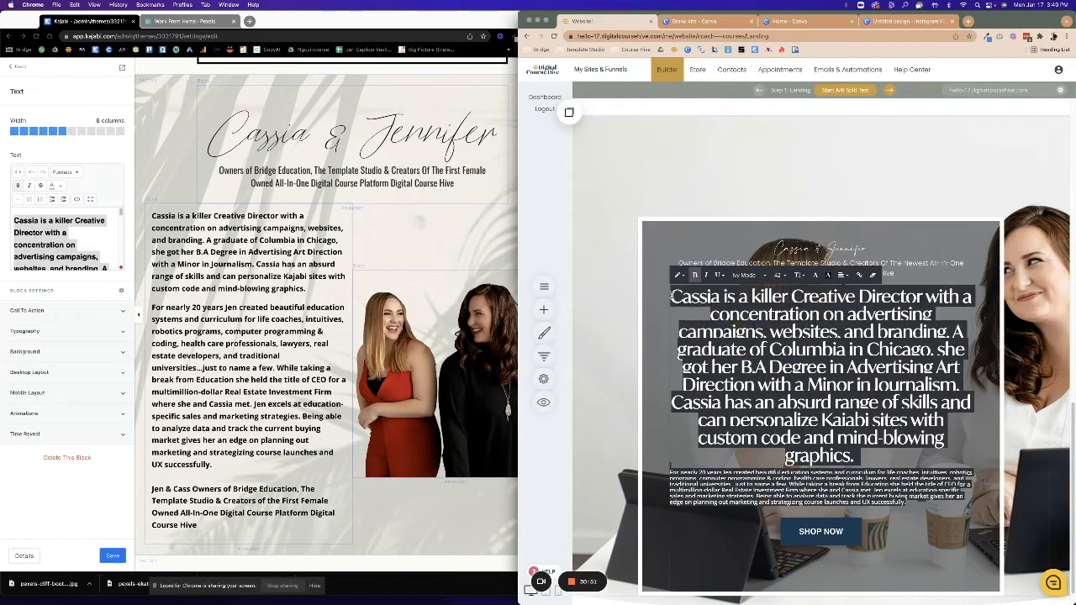
click(752, 276)
click(760, 314)
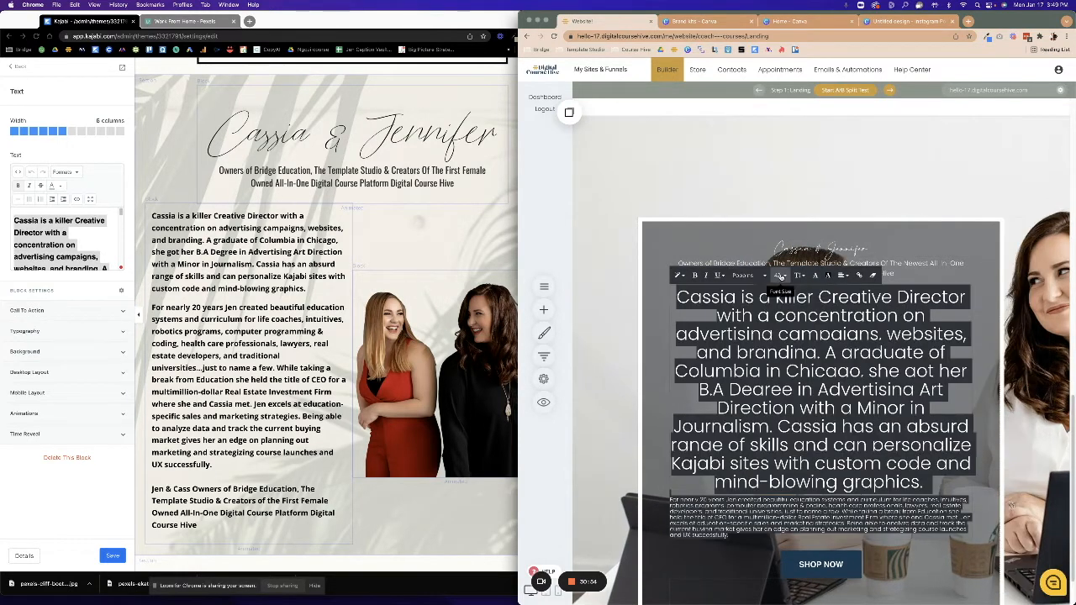
click(780, 275)
click(822, 323)
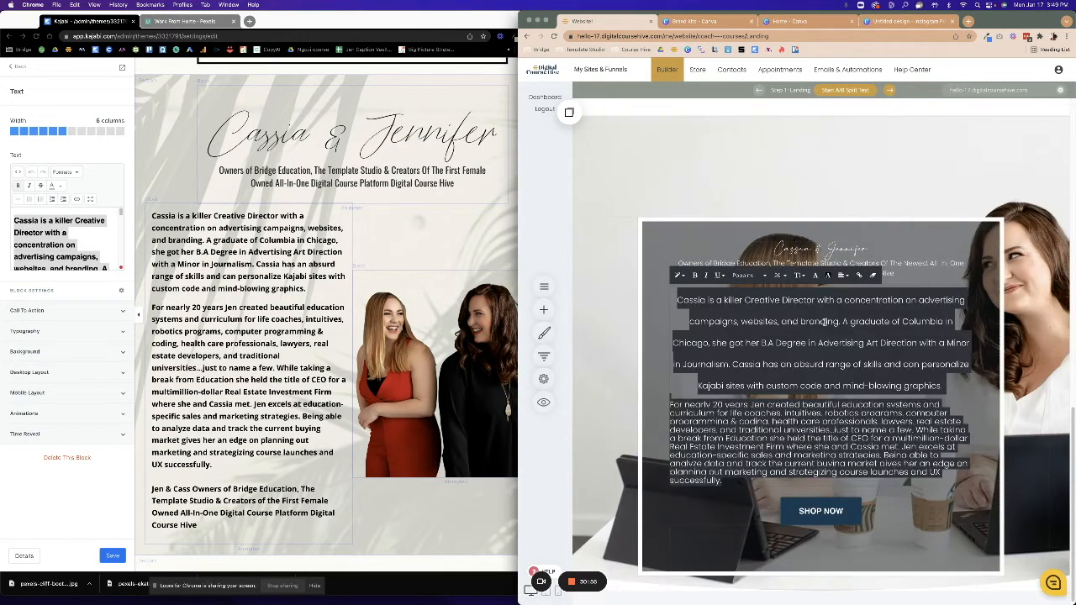
Left-align the bio with the tightest line spacing, then delete it from the hero card.
click(841, 275)
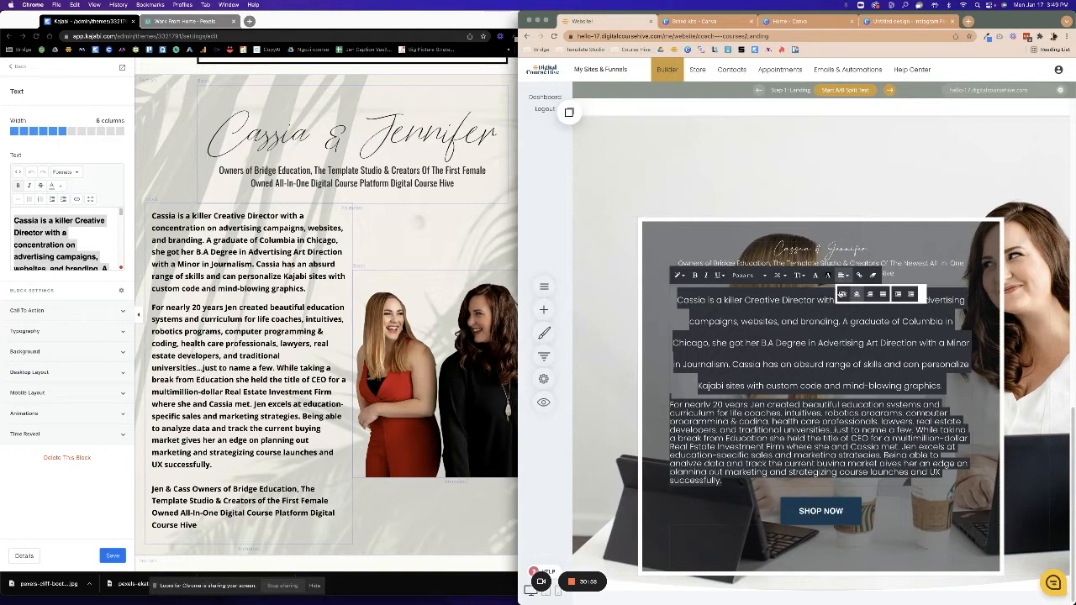
click(838, 294)
click(799, 274)
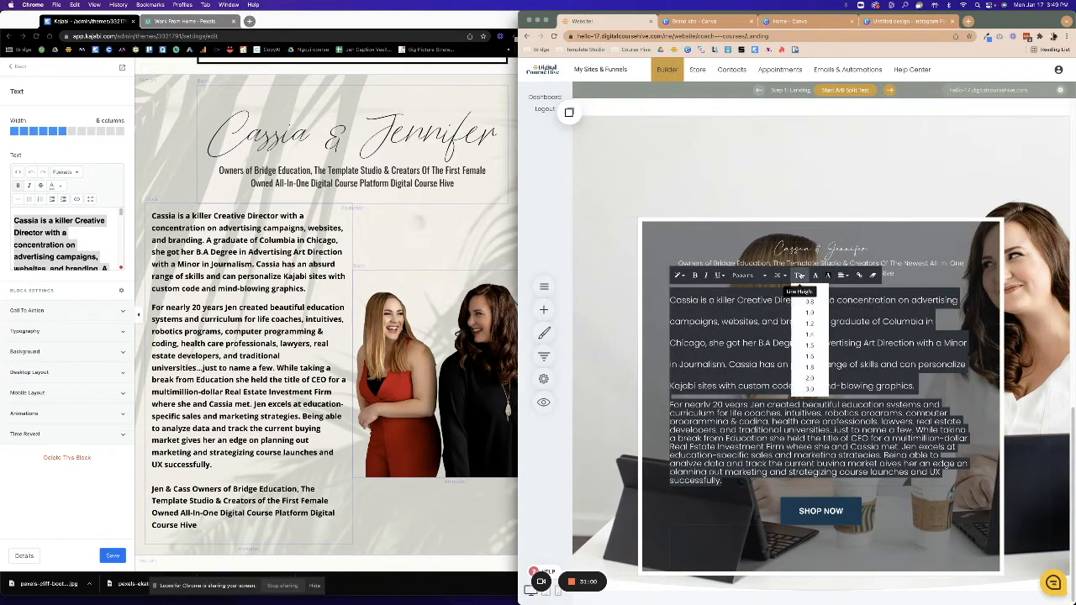
click(811, 311)
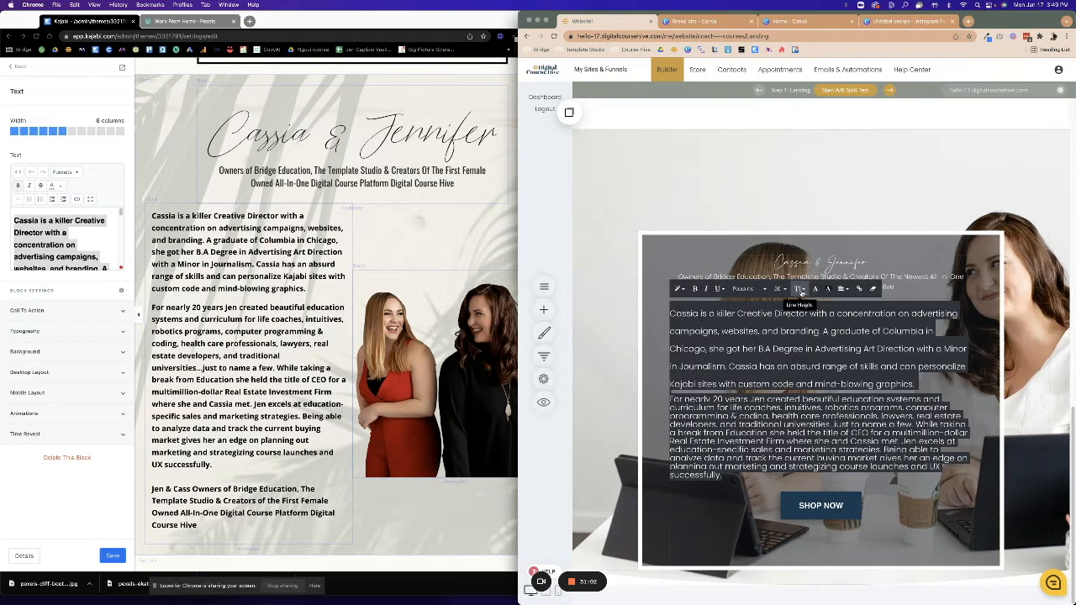
click(798, 288)
click(810, 304)
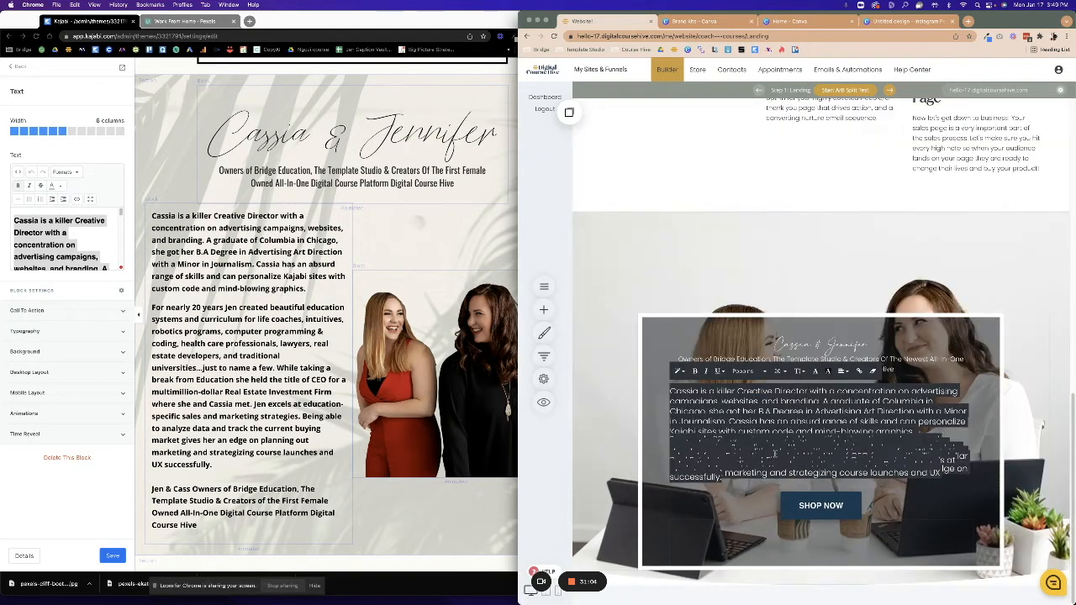
drag(672, 391, 978, 487)
key(BackSpace)
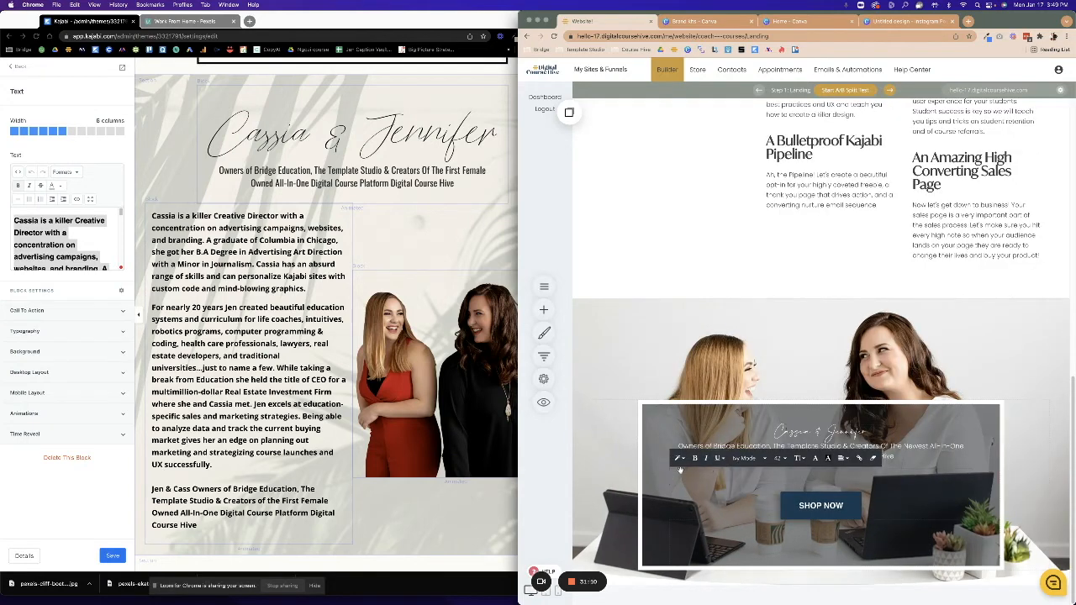
Set the hero subtitle to Open Sans size 14 with a white text background.
click(779, 458)
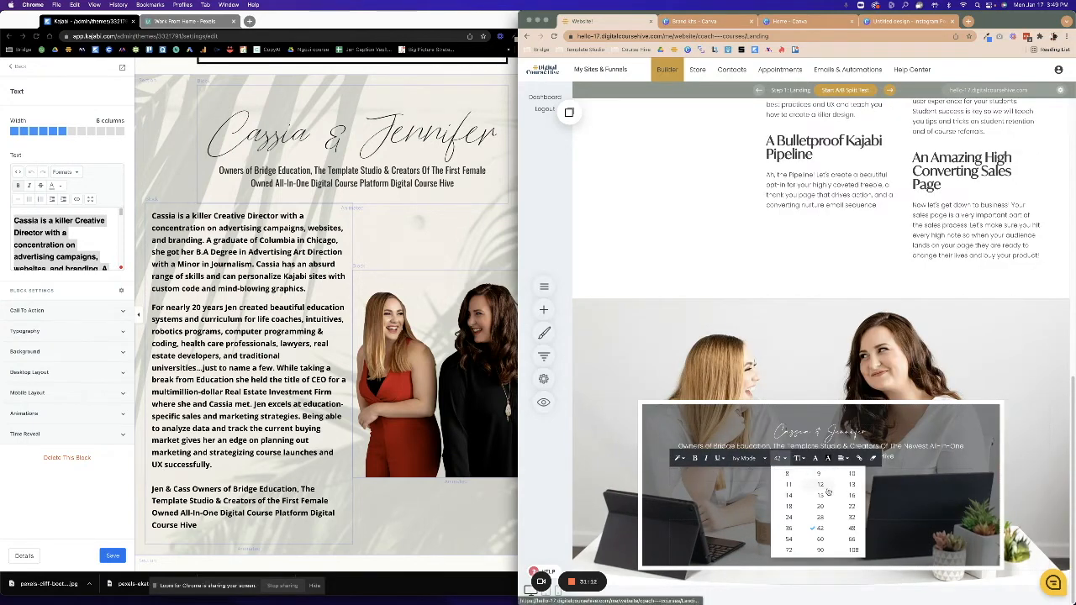
click(789, 495)
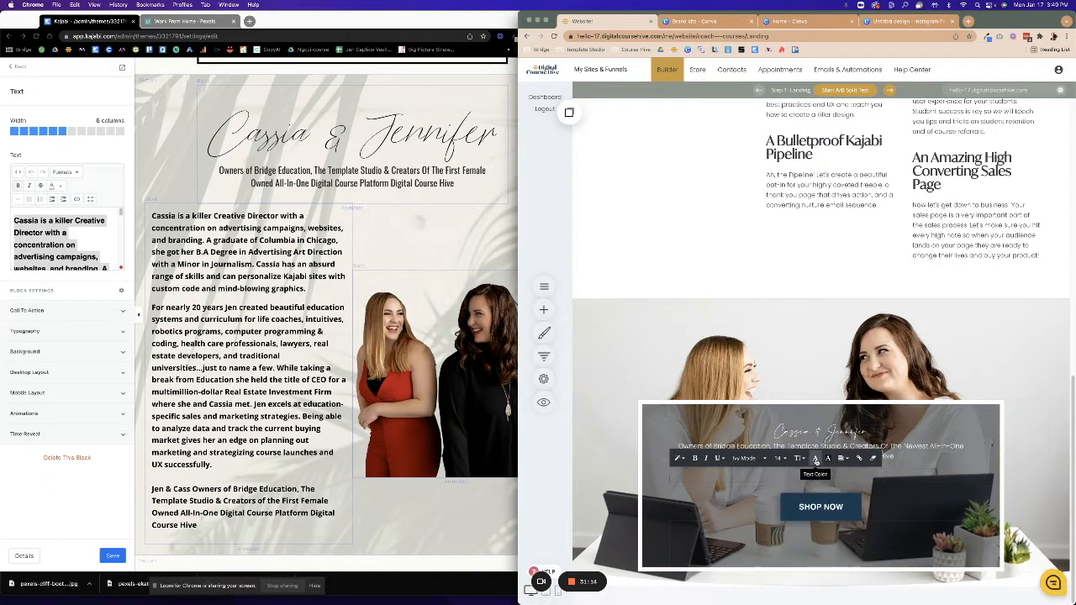
click(826, 461)
click(937, 528)
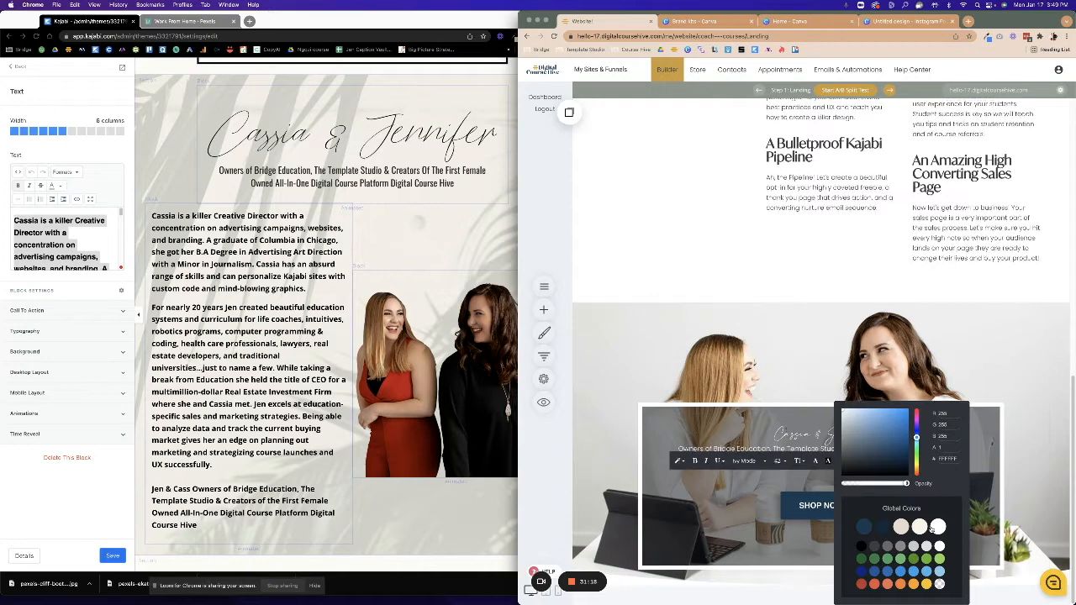
click(749, 462)
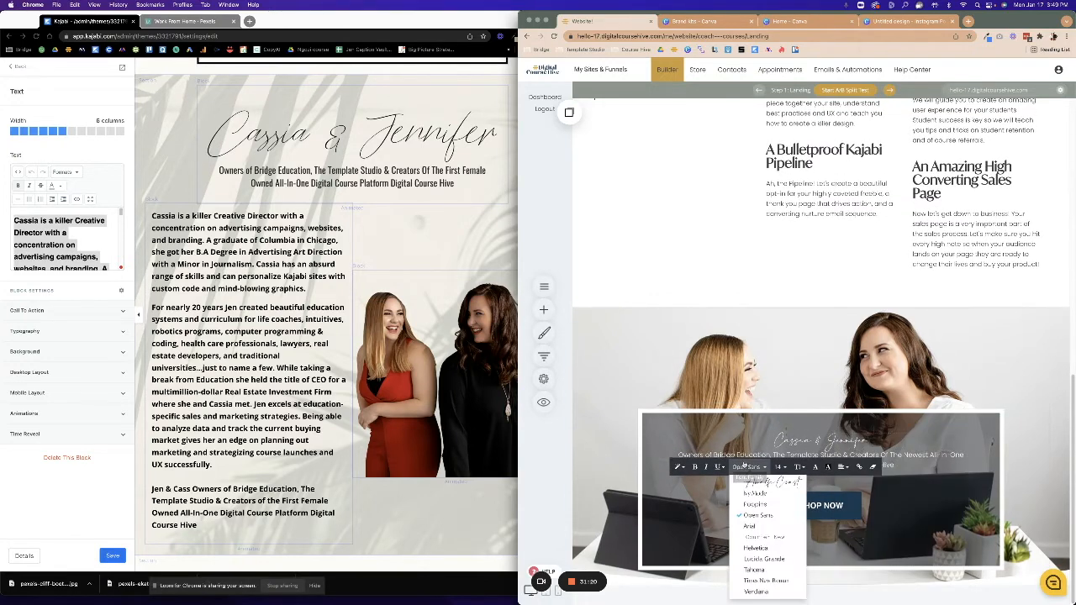
click(755, 495)
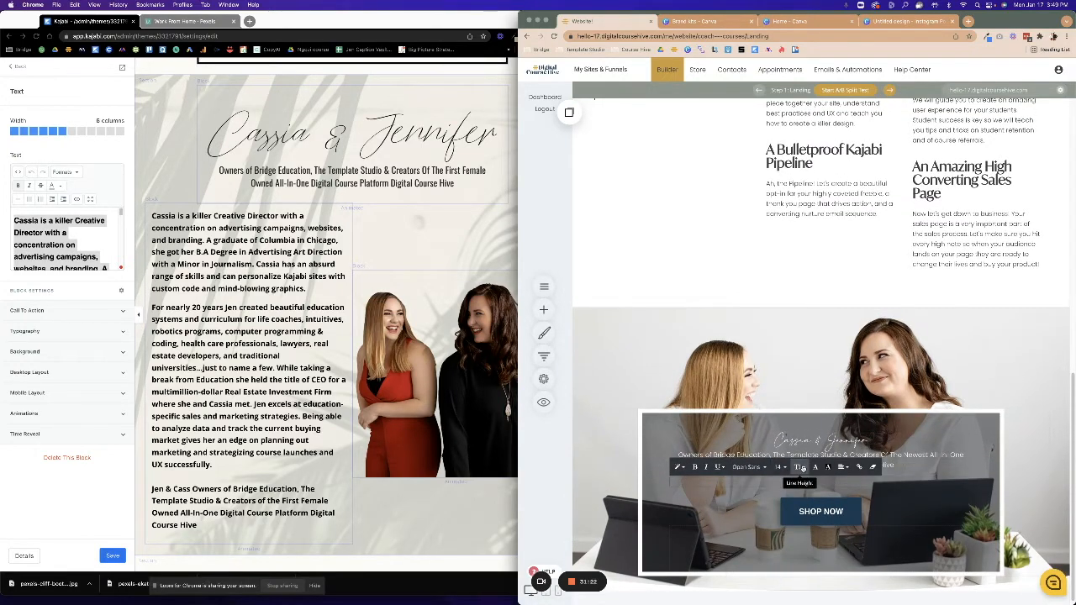
click(799, 467)
click(826, 467)
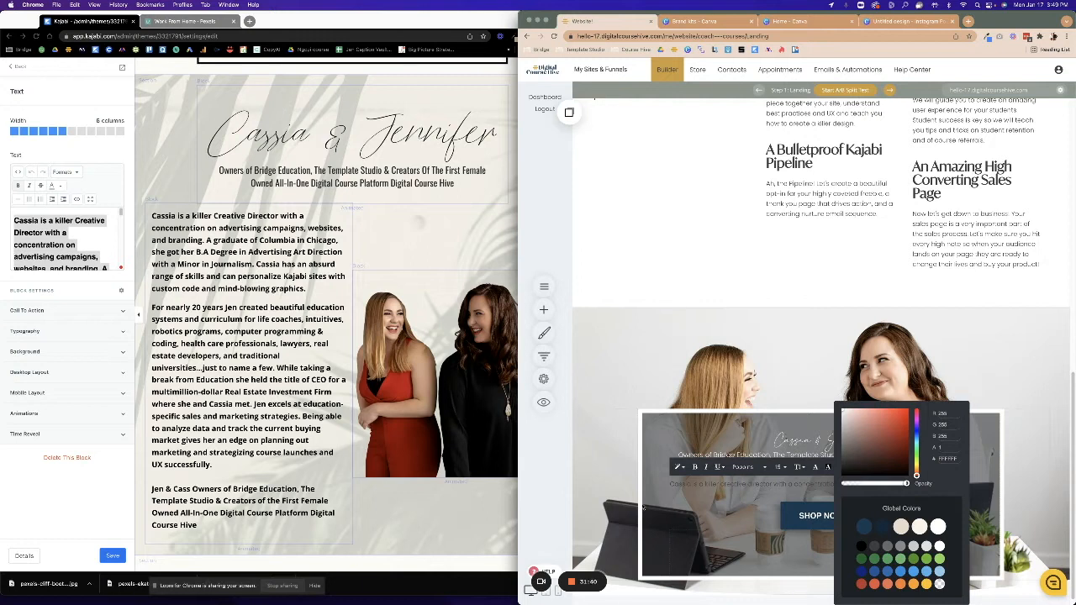
click(636, 490)
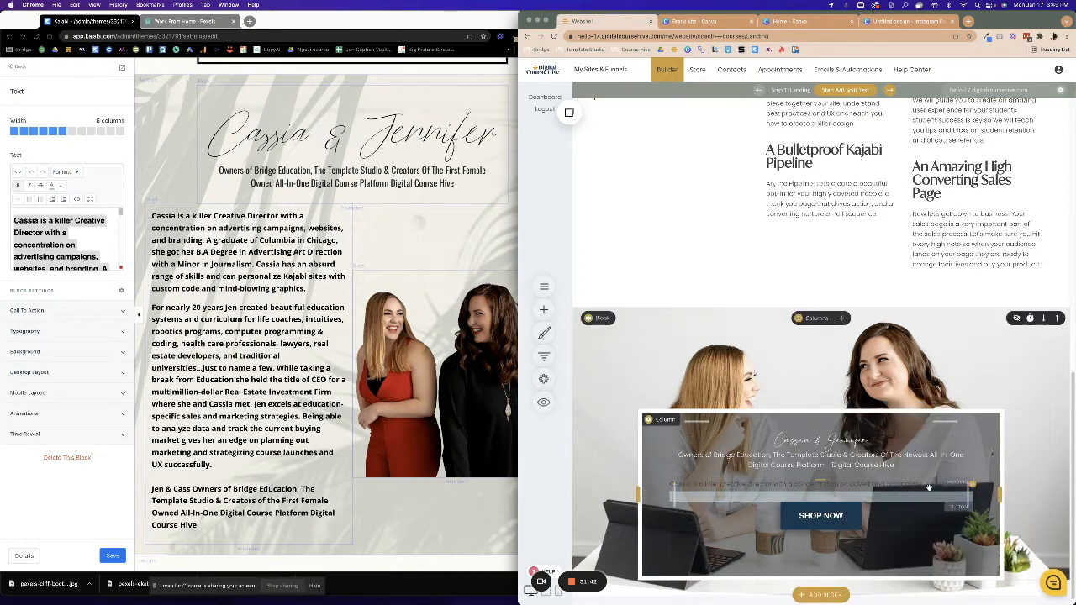
Delete the extra bio text line below the subtitle.
drag(670, 484, 976, 486)
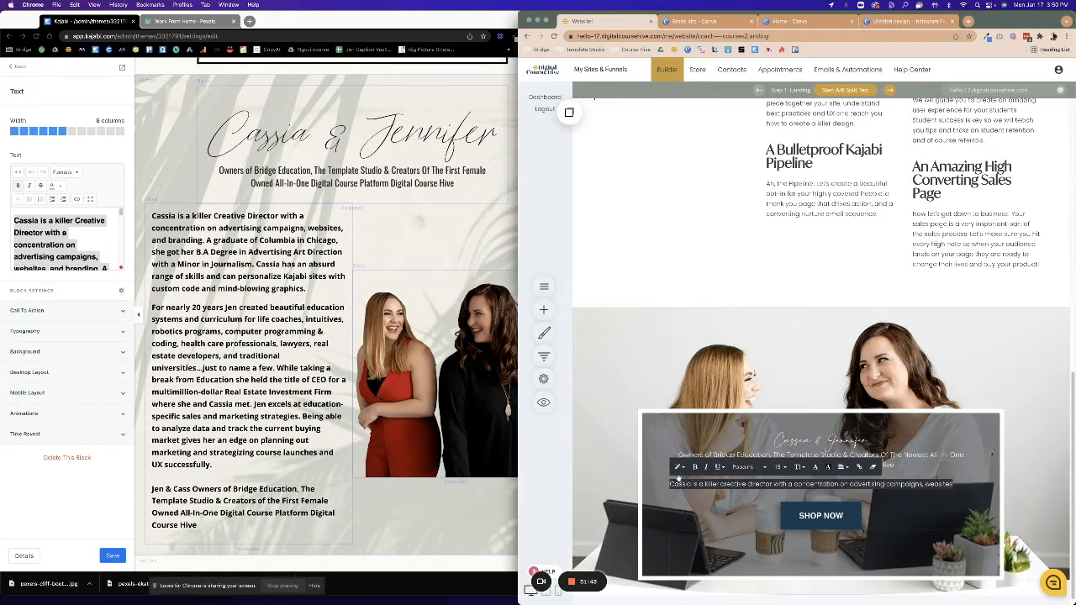
click(715, 517)
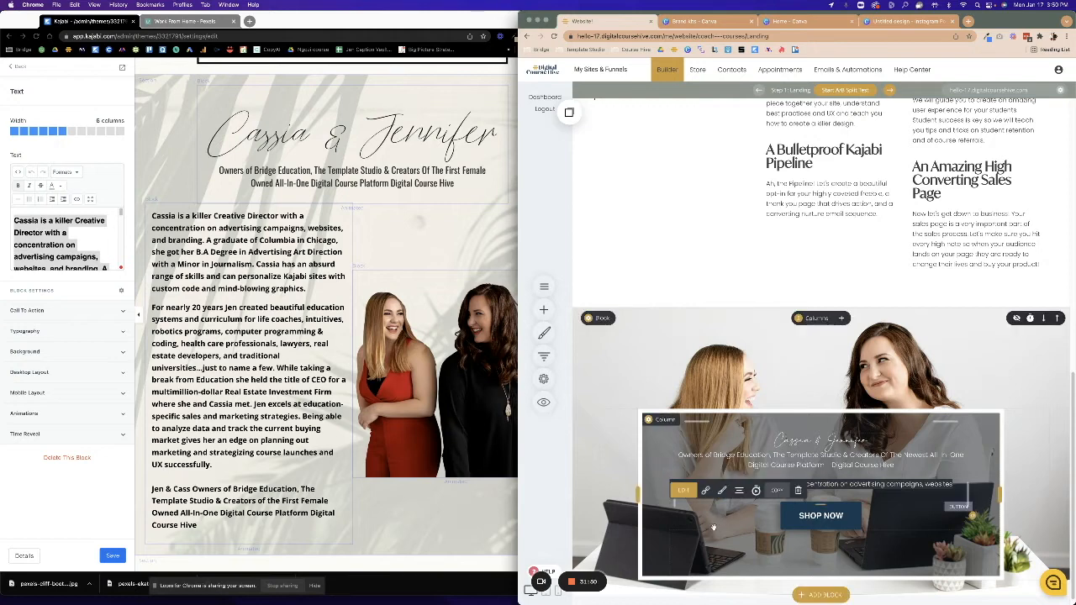
click(596, 469)
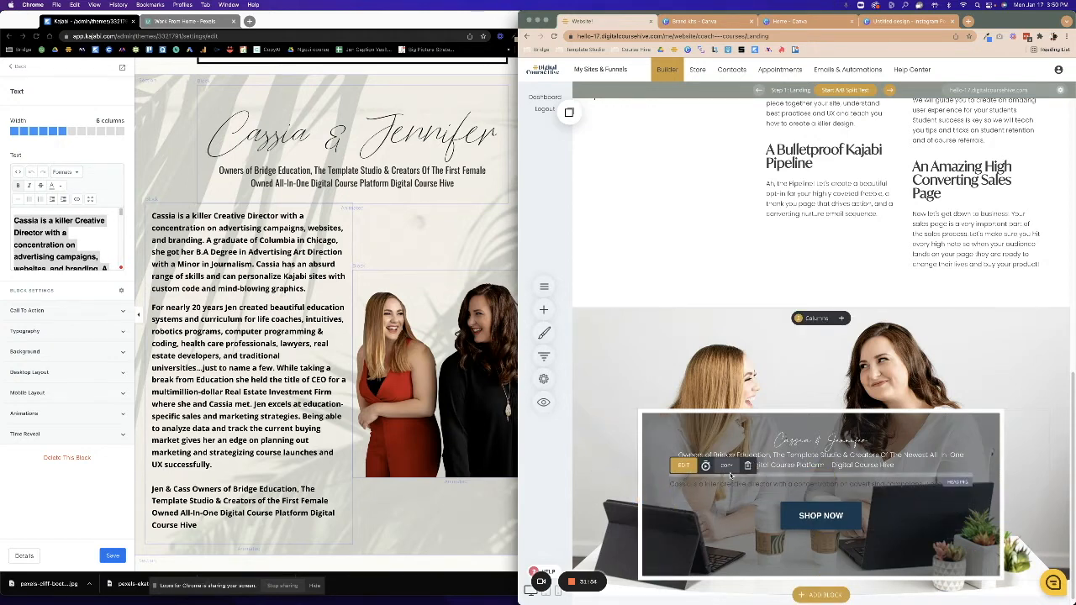
click(747, 466)
click(824, 279)
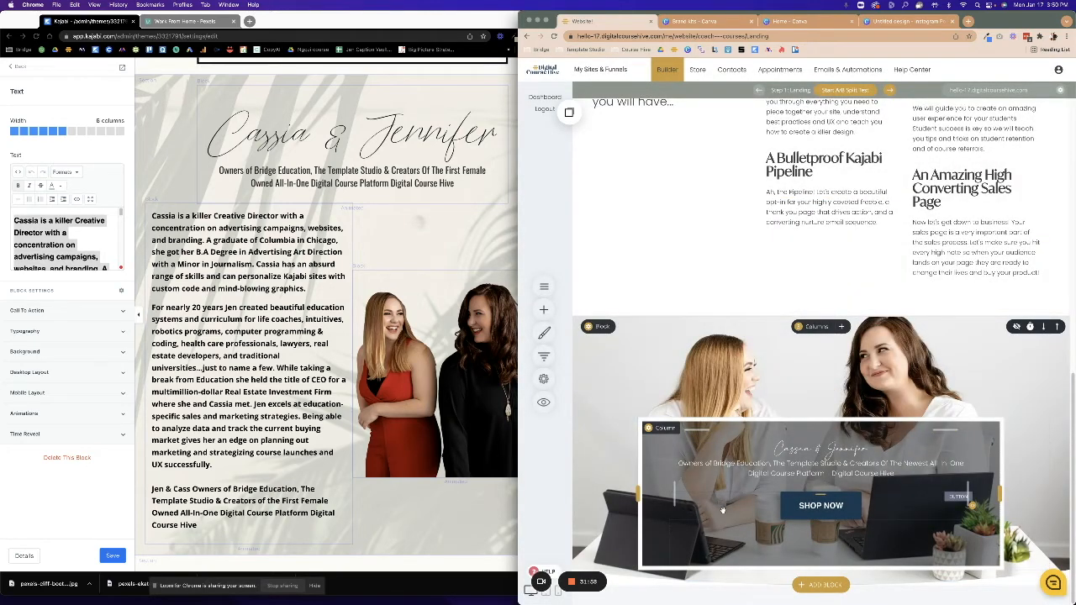
Increase the space above the hero text box and delete the SHOP NOW button.
drag(885, 342, 883, 352)
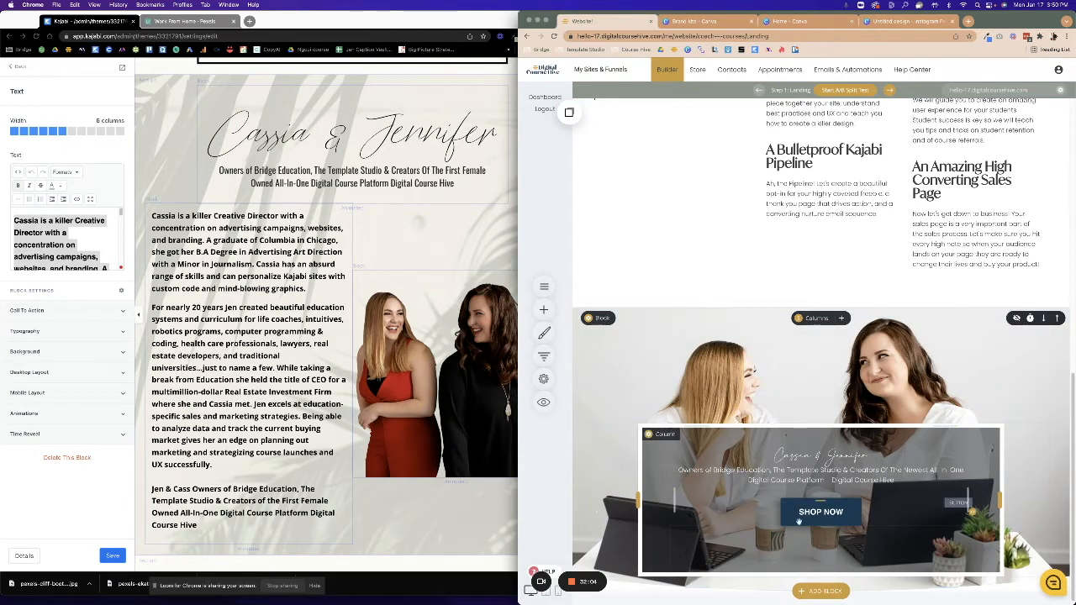
click(798, 486)
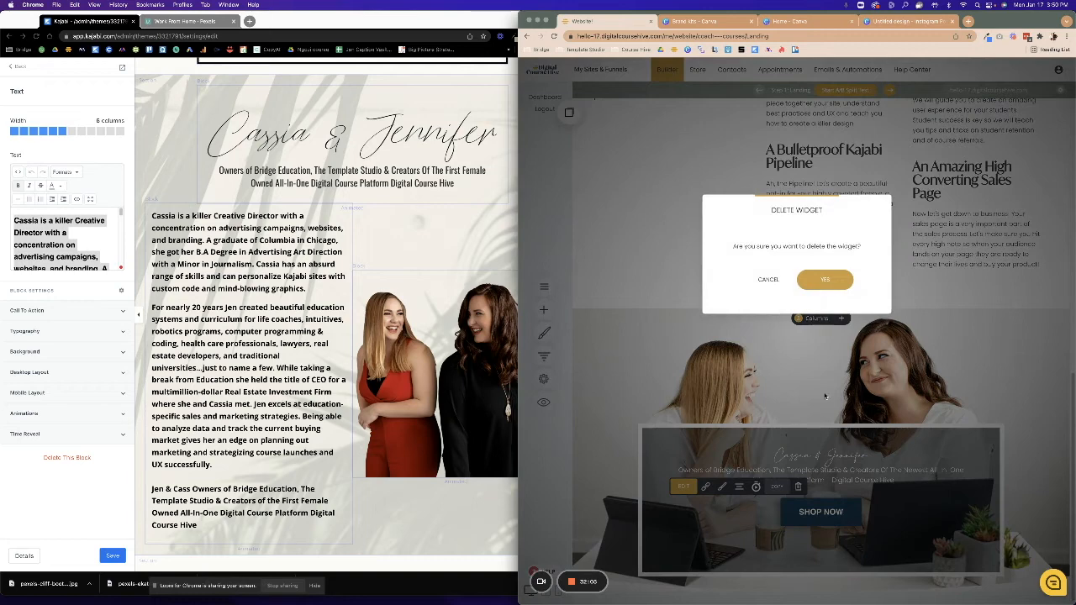
click(824, 280)
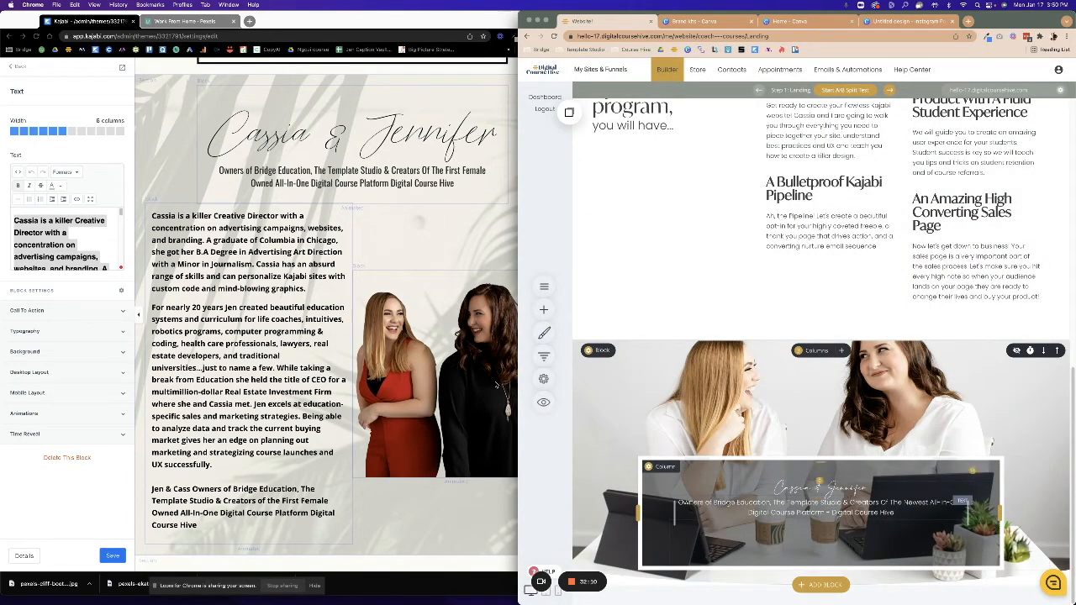
click(453, 503)
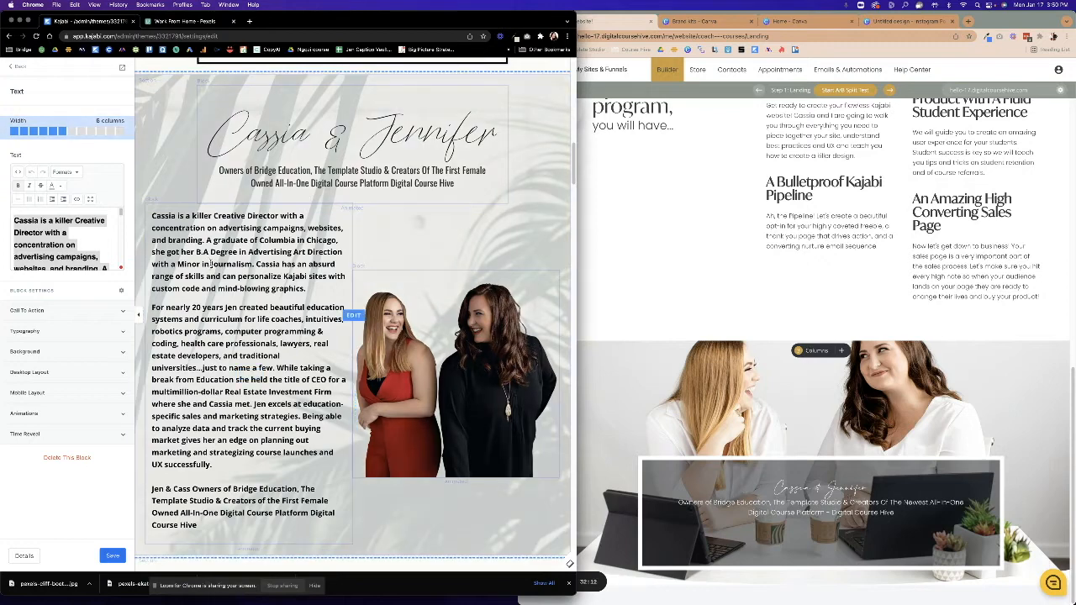
click(249, 21)
Load jenandcass.com and copy its Our Story heading and paragraphs.
click(243, 37)
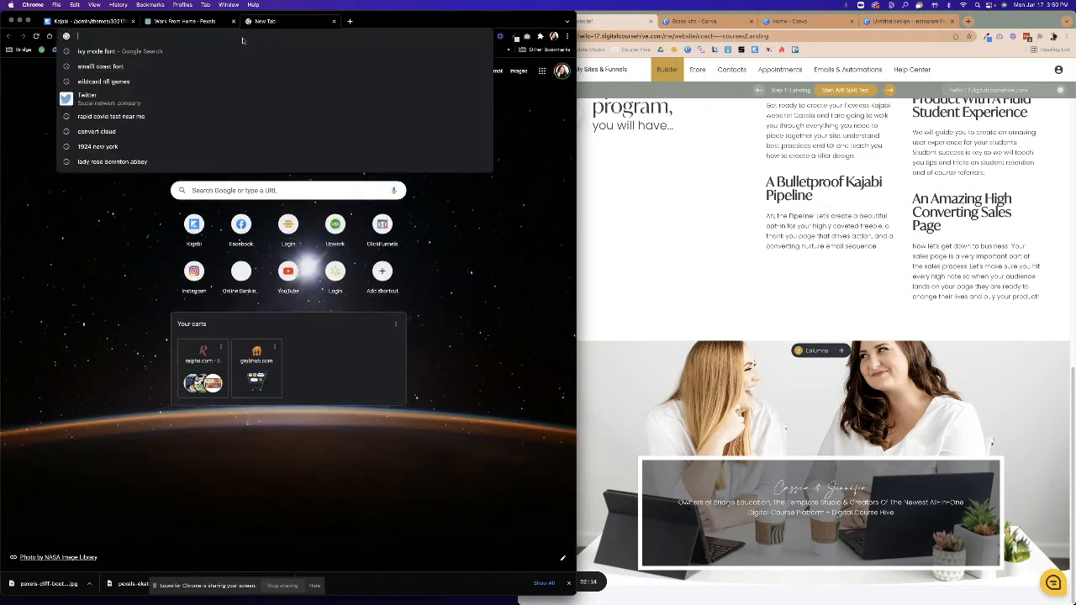
text(jenandcass.com)
key(Return)
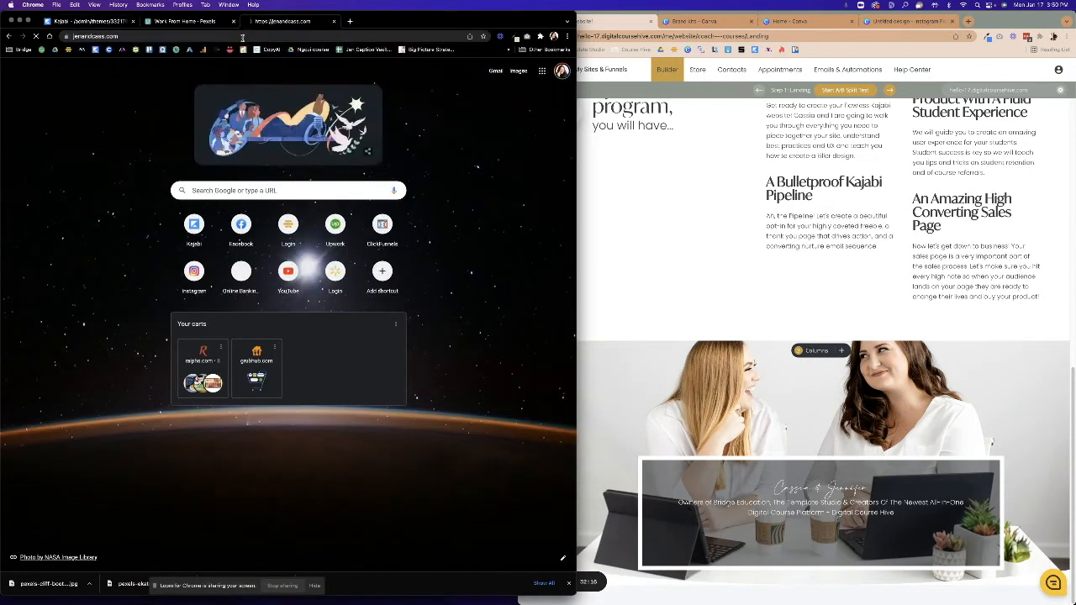
scroll(158, 288, down, 6)
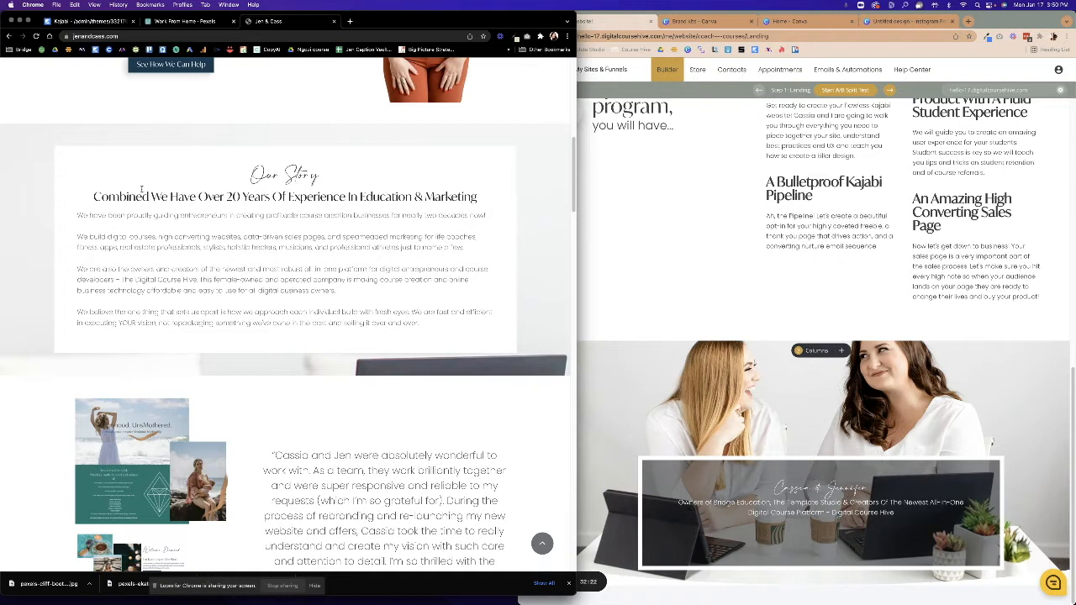
mouse_move(93, 197)
mouse_down()
mouse_move(449, 331)
mouse_move(190, 215)
mouse_move(94, 196)
mouse_up()
click(447, 331)
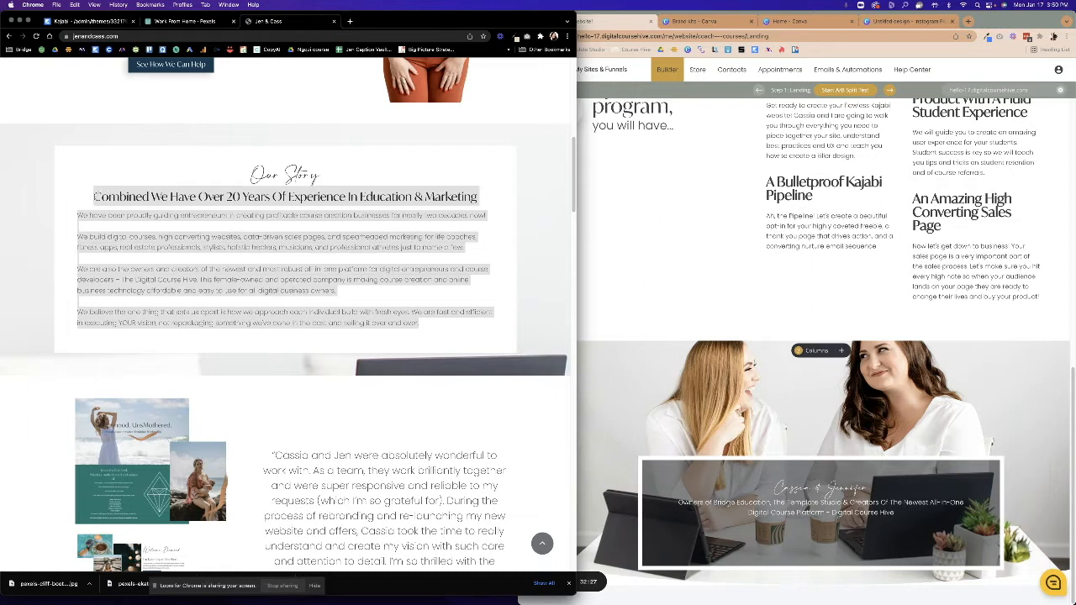
right_click(139, 203)
click(149, 219)
click(769, 514)
click(769, 514)
Paste the Our Story text two lines below the subtitle and remove the extra blank lines.
key(Return)
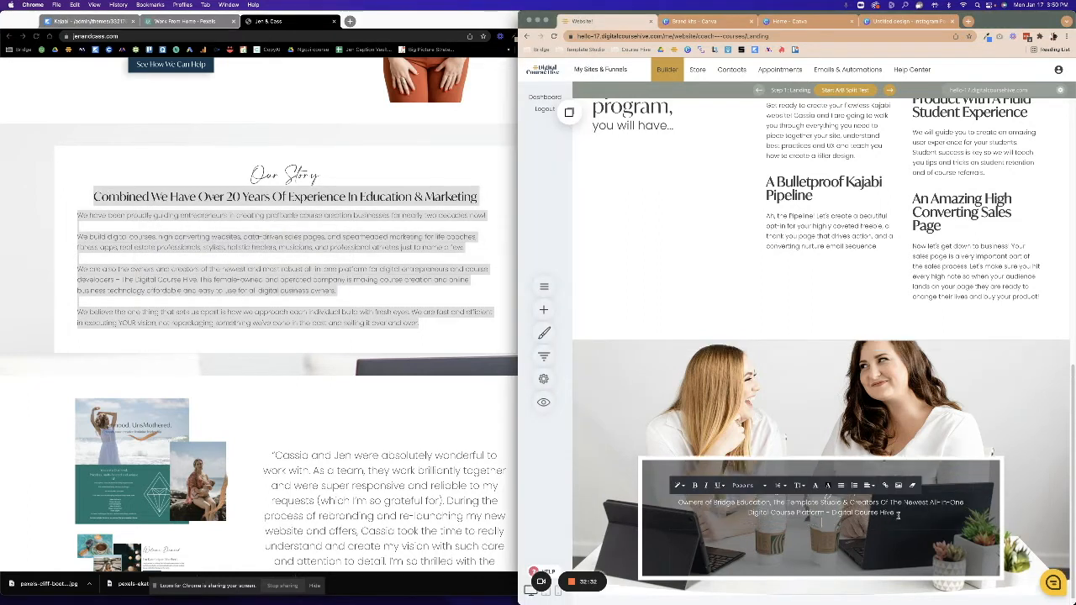
key(Return)
key(super+v)
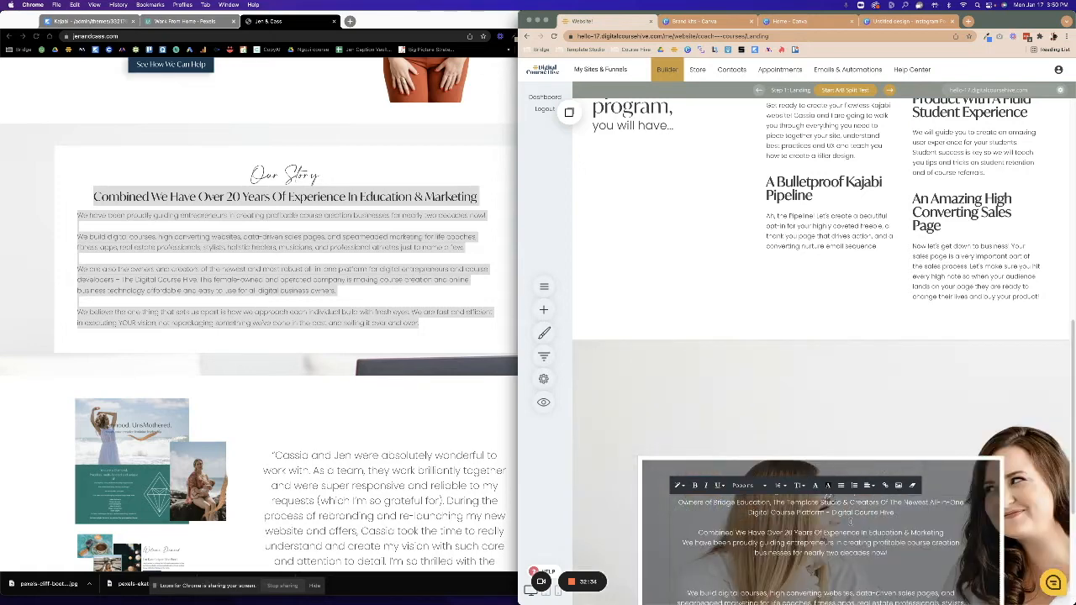
scroll(827, 495, down, 3)
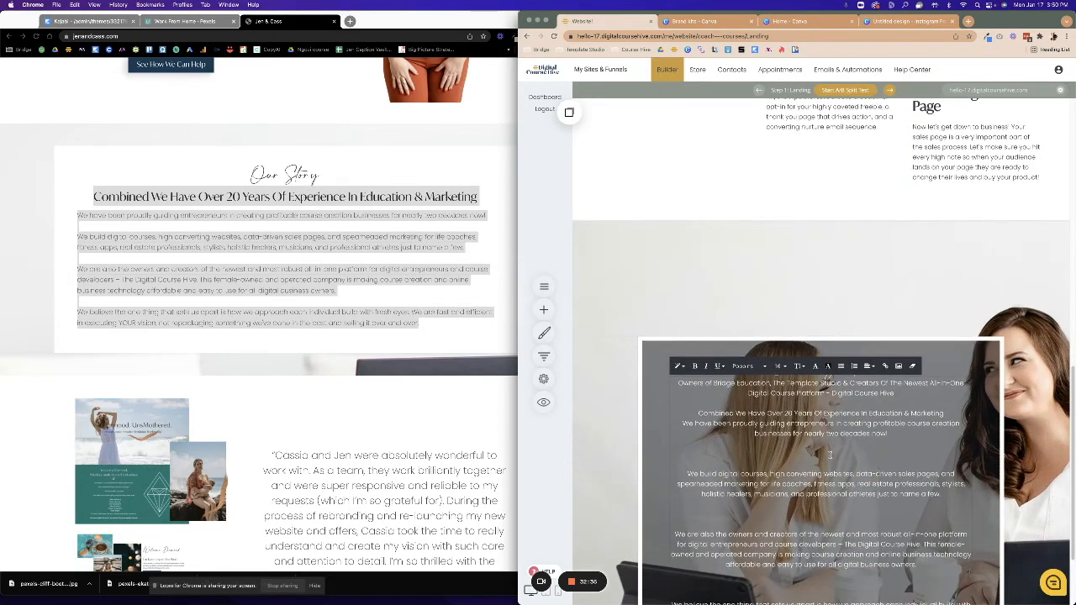
key(BackSpace)
key(BackSpace)
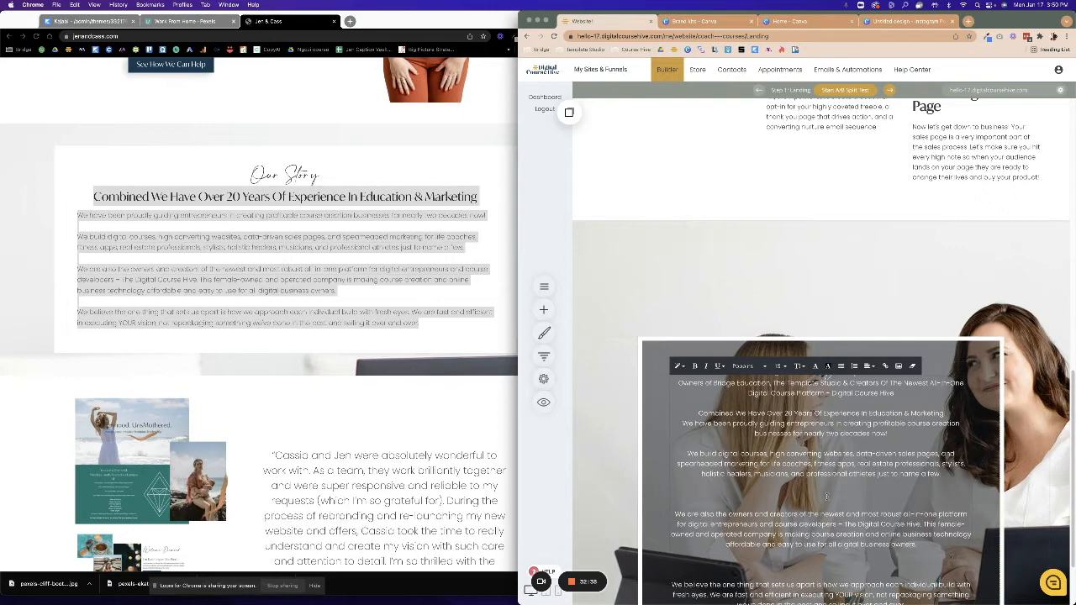
click(826, 496)
key(BackSpace)
key(BackSpace)
click(828, 548)
key(BackSpace)
key(BackSpace)
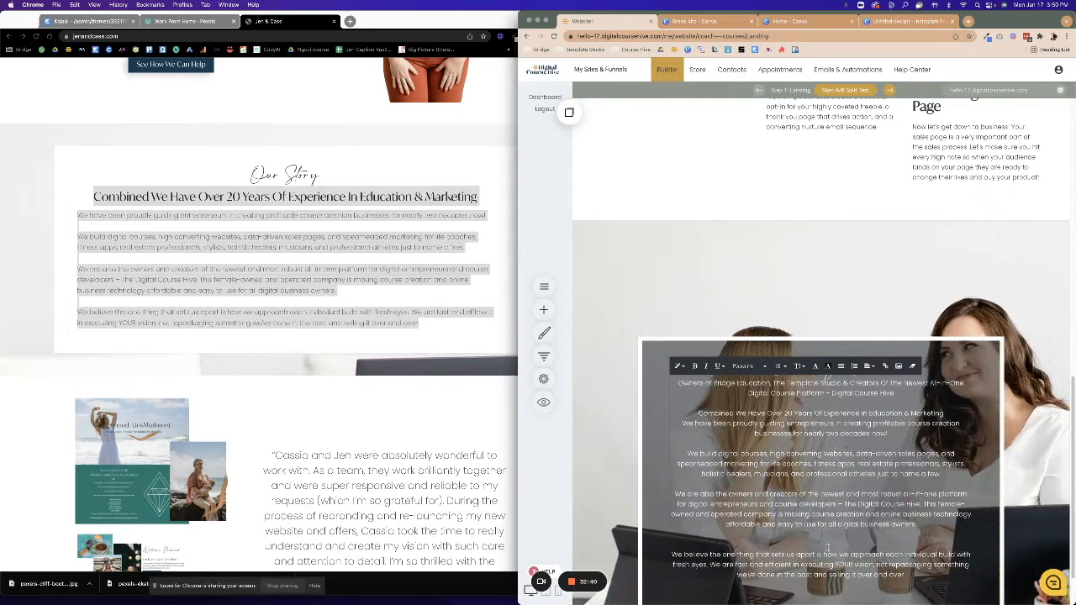
scroll(820, 543, down, 1)
Delete the column's spacer and resize the top spacer to 30px.
click(815, 533)
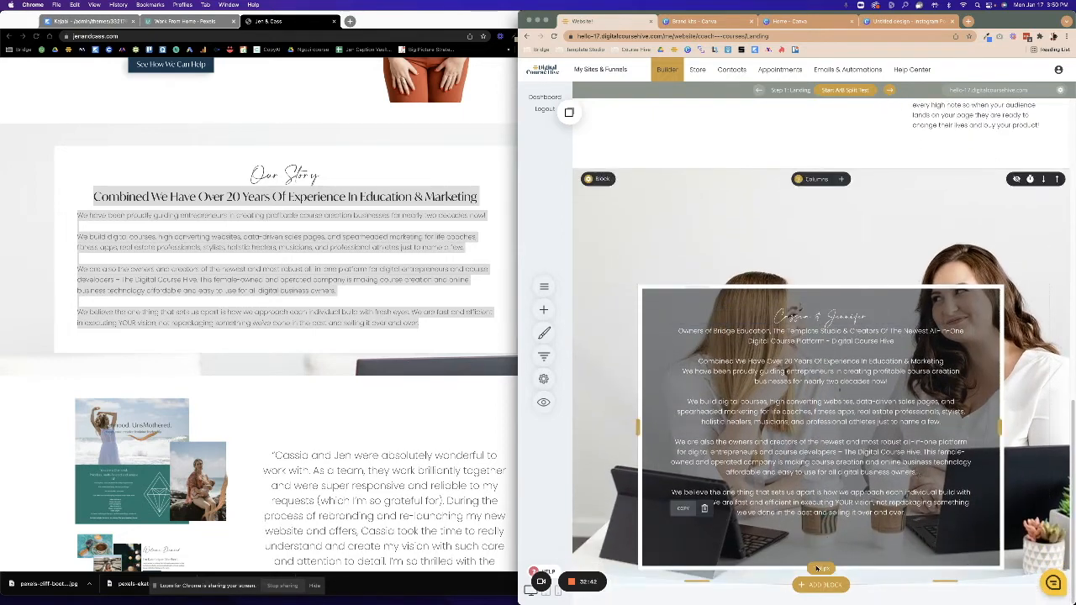
click(701, 512)
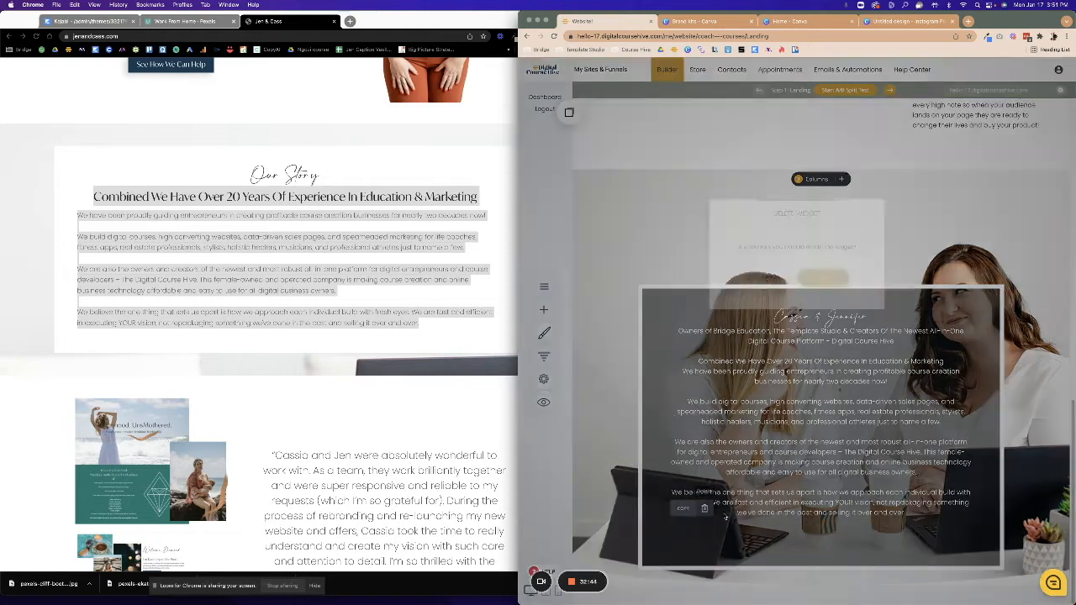
click(822, 281)
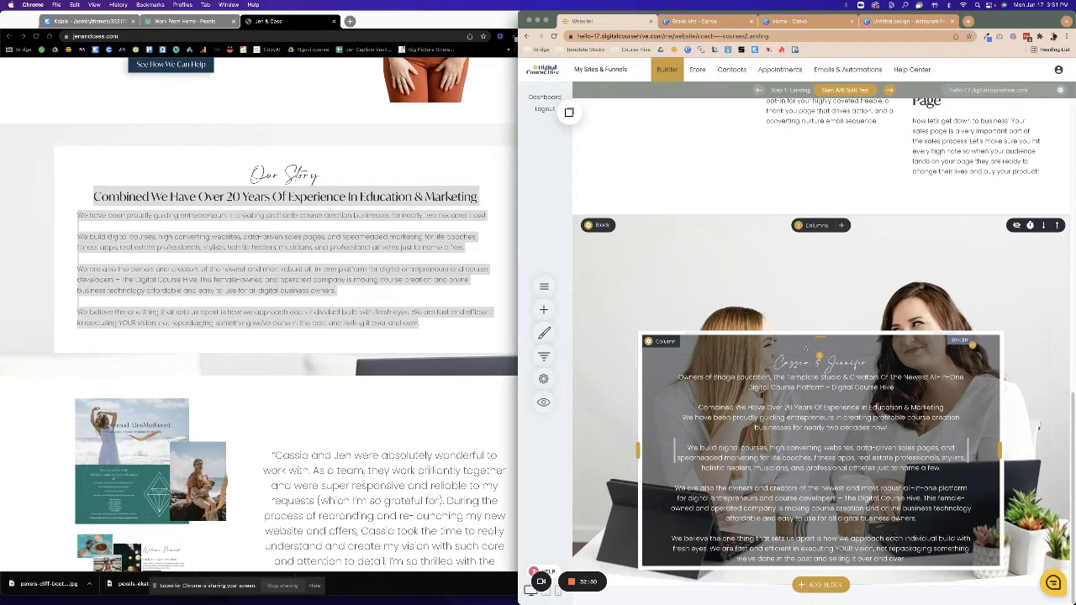
drag(818, 356, 819, 351)
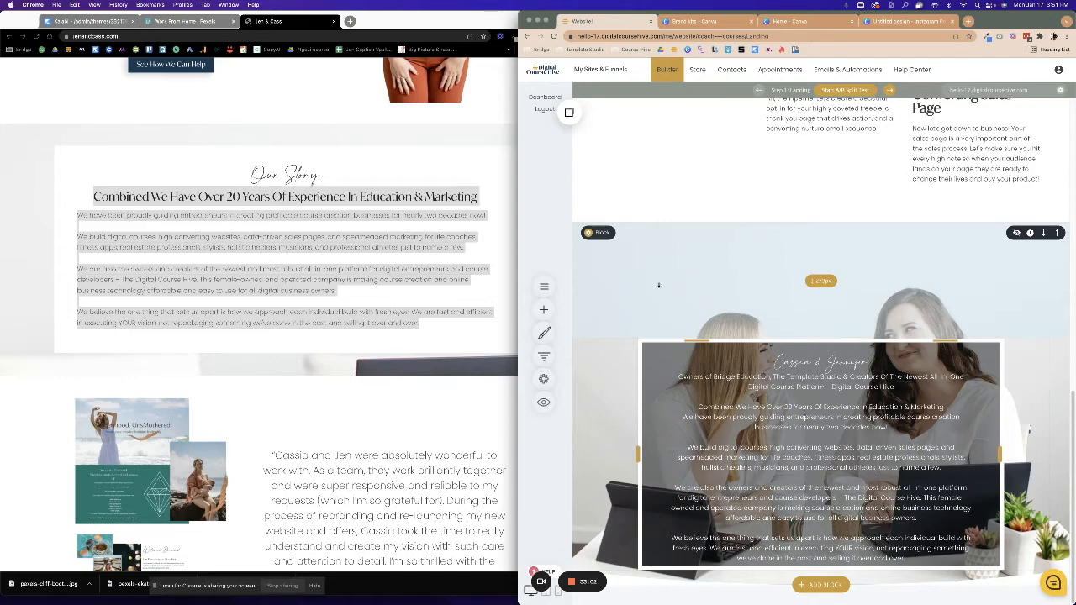
Remove the hero section's background photo and set a solid dark navy background colour.
click(589, 234)
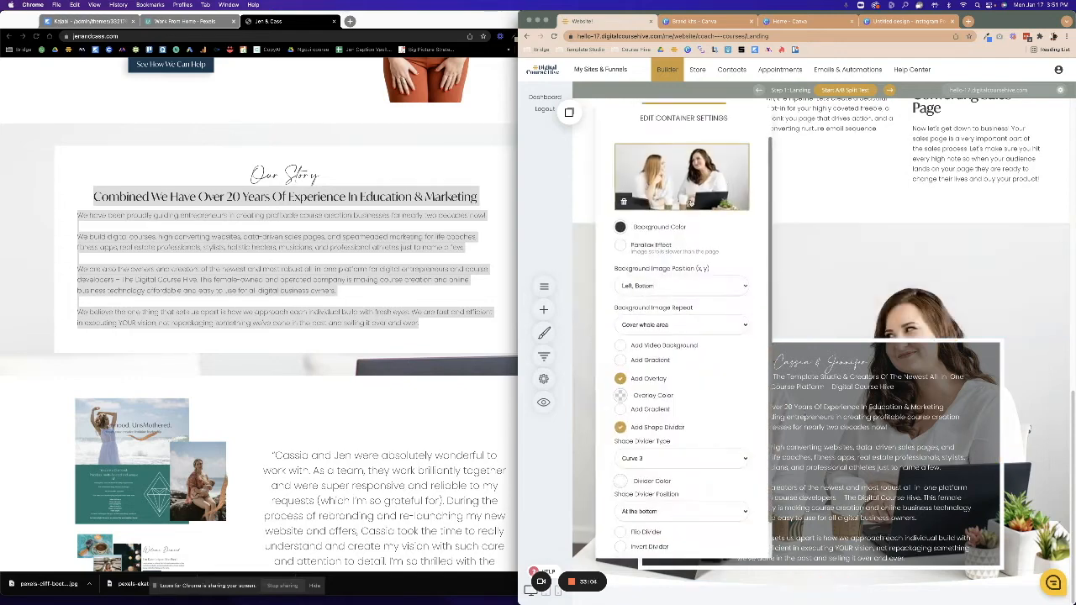
click(623, 202)
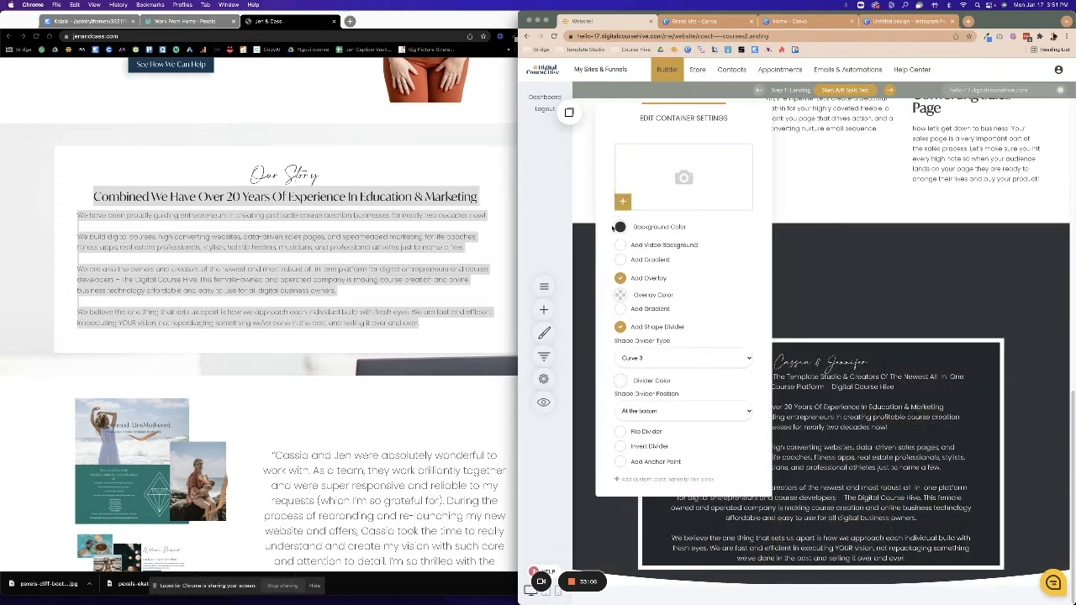
click(619, 229)
click(659, 368)
click(885, 298)
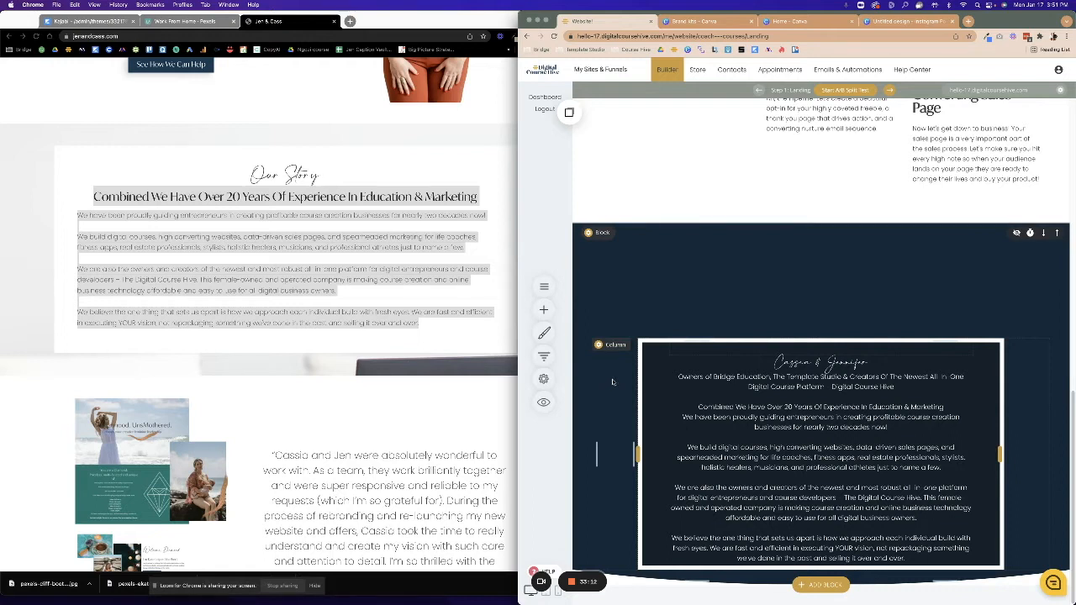
click(544, 310)
click(823, 307)
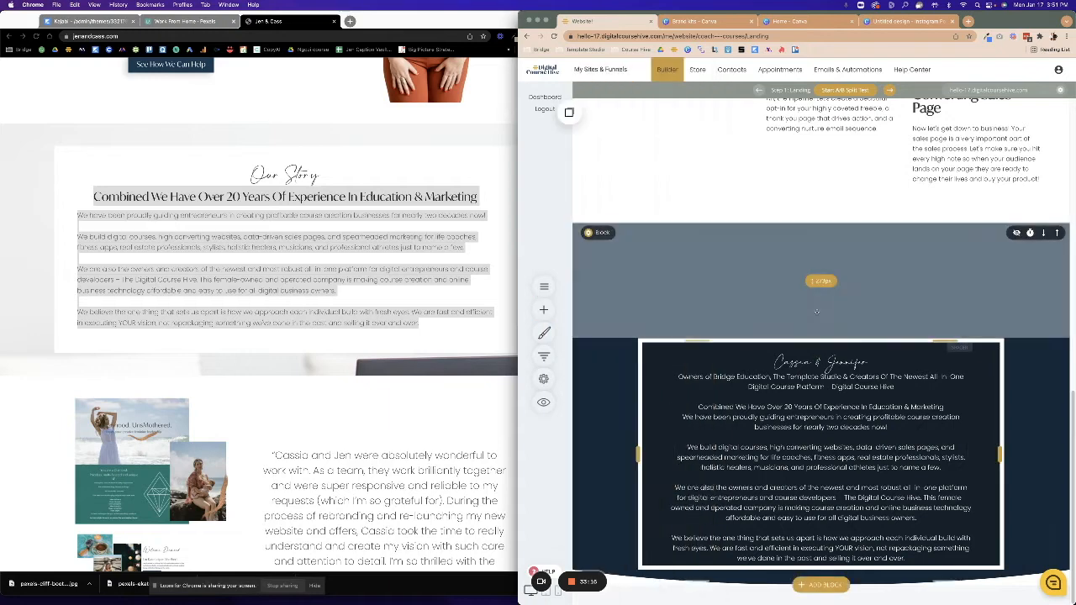
Adjust the dark block's top and bottom padding.
drag(820, 284, 795, 218)
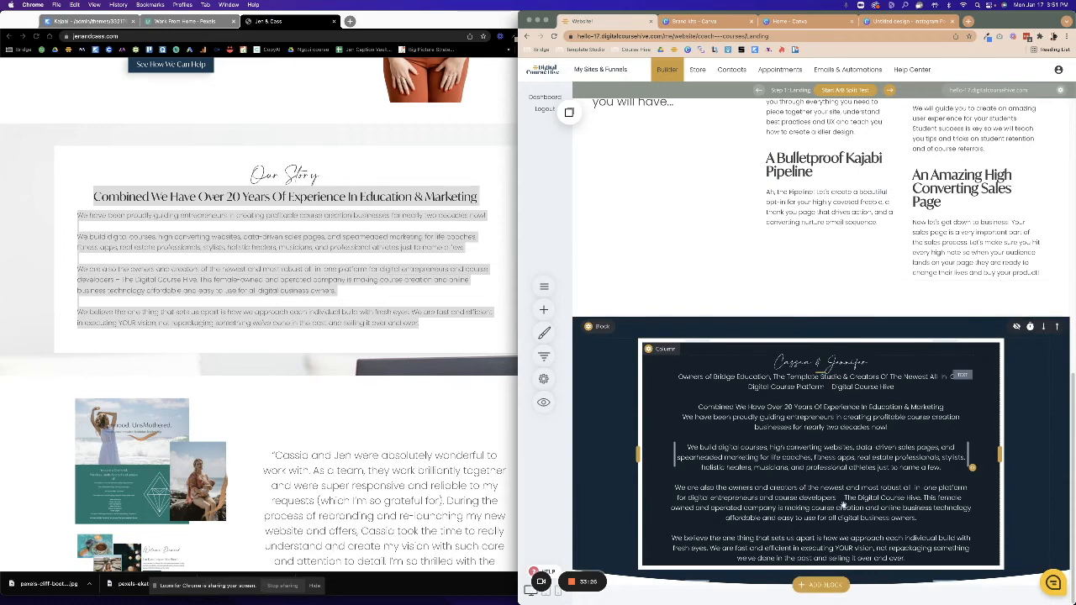
scroll(864, 580, down, 1)
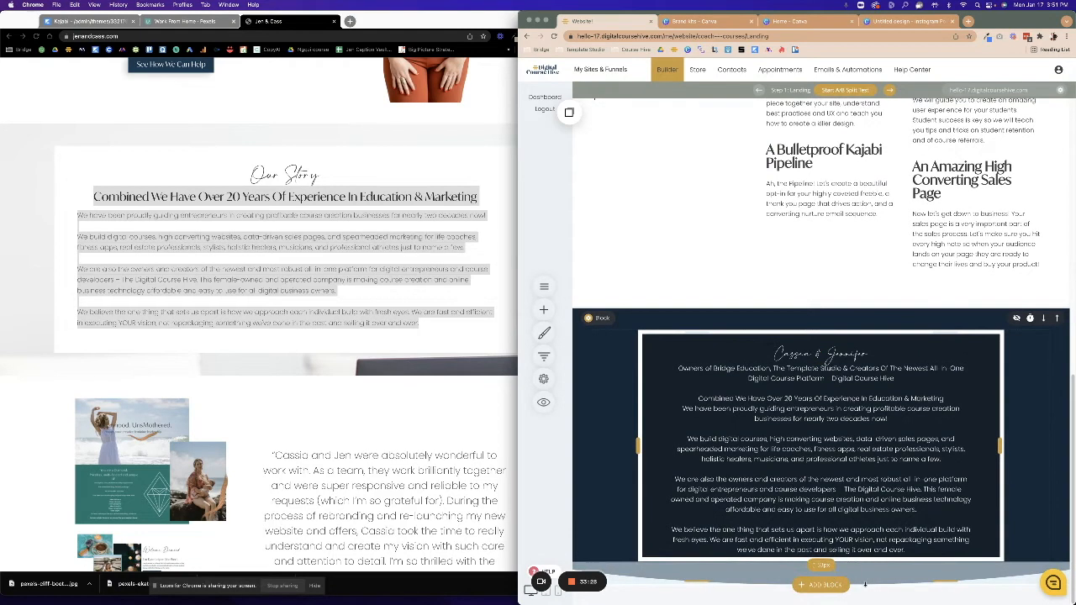
drag(866, 585, 866, 585)
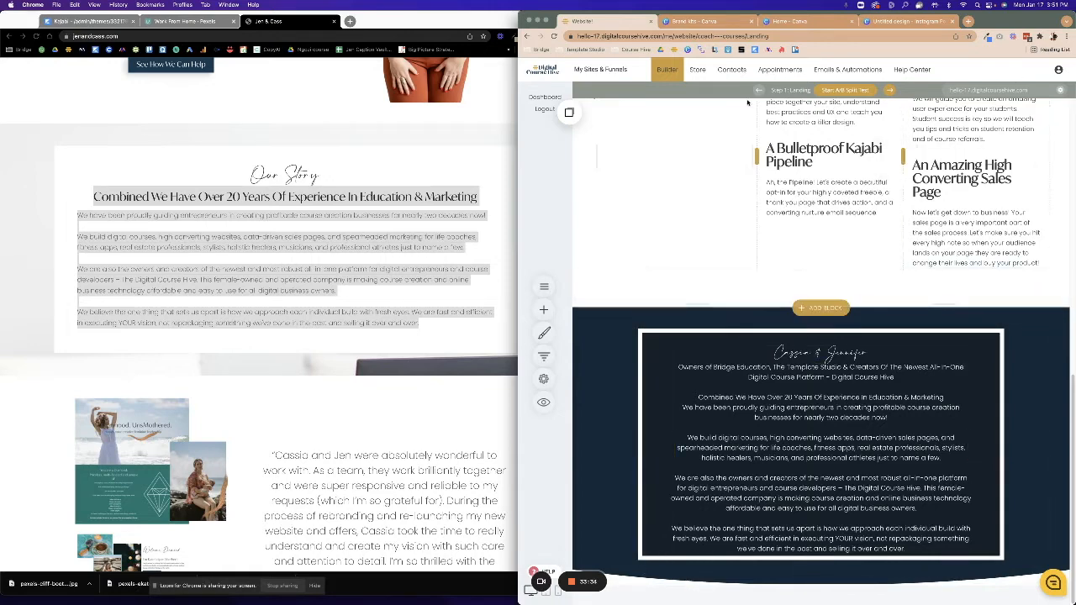
Widen the builder window and save the page changes.
drag(519, 197, 452, 197)
click(979, 70)
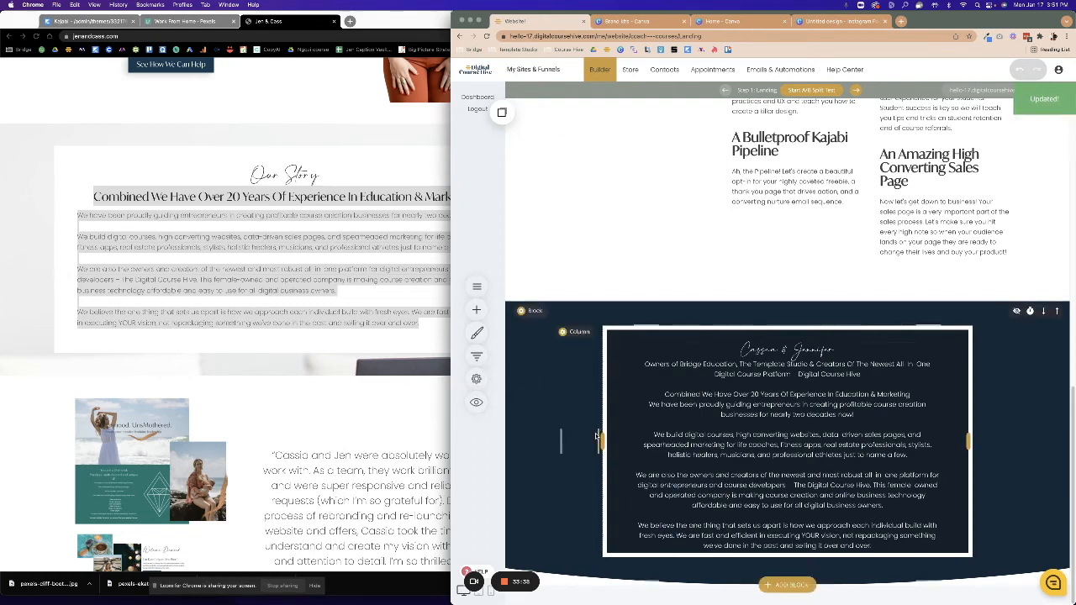
click(730, 384)
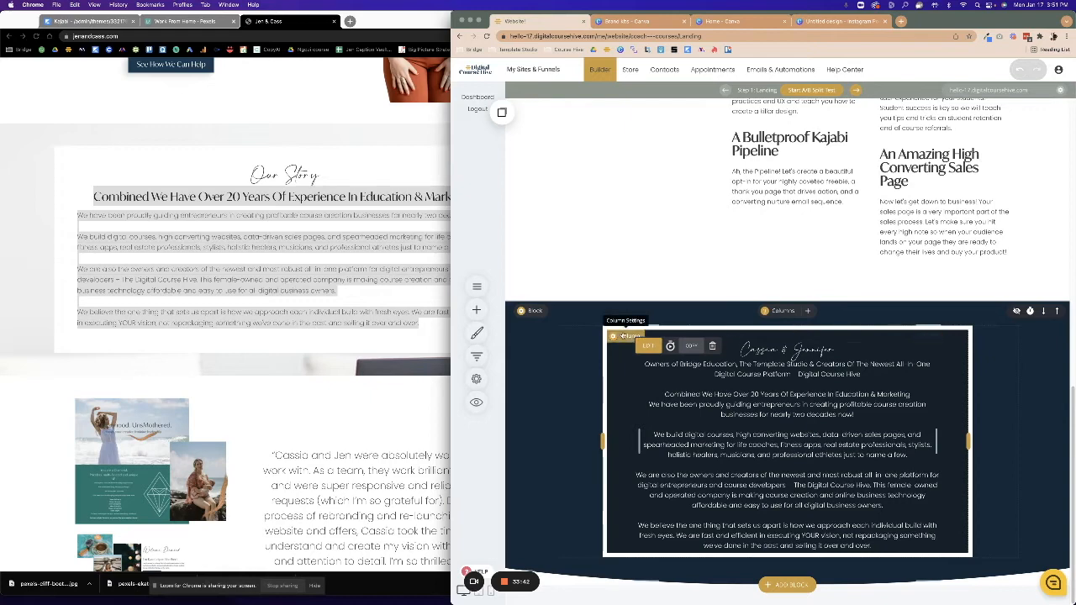
click(614, 335)
click(600, 433)
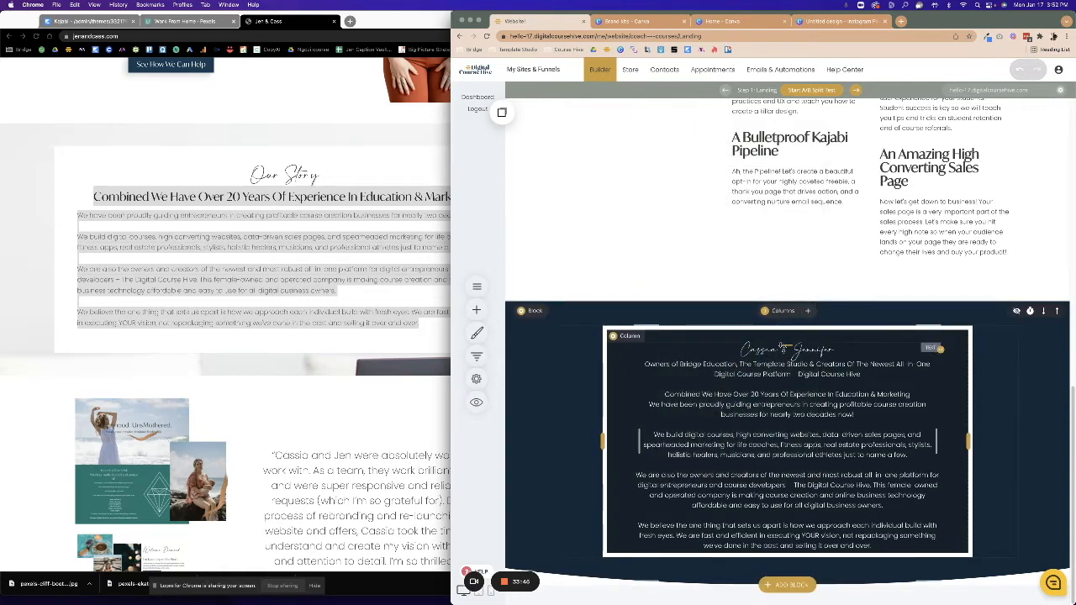
Drop a Spacer widget into the dark bio column and shrink it to 30px tall.
click(476, 310)
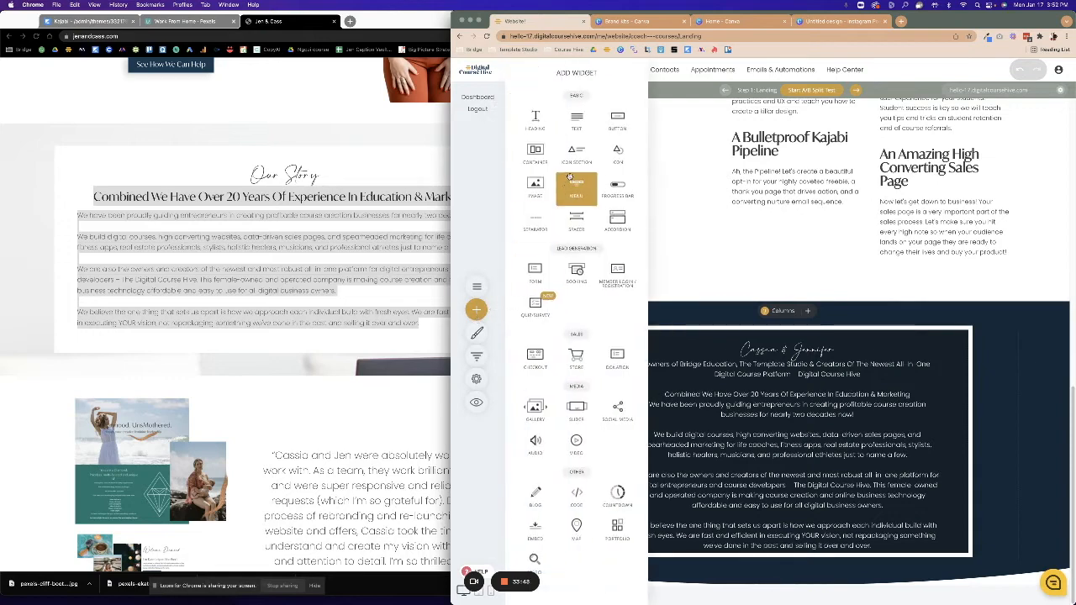
drag(576, 220, 784, 515)
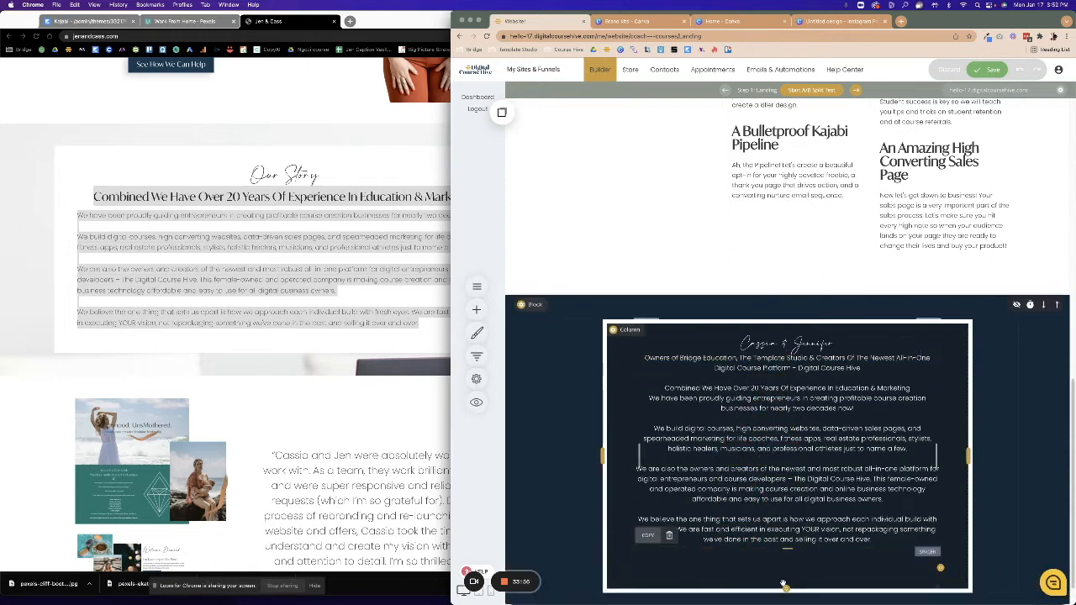
drag(785, 589, 785, 557)
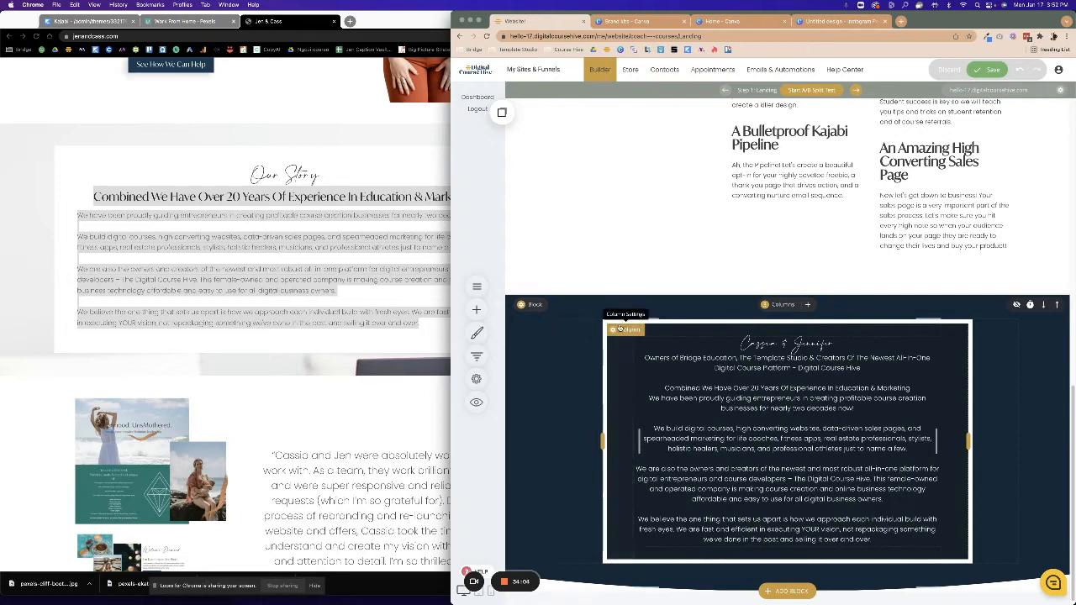
Make the bio column's overlay colour fully transparent and nudge its top margin.
click(624, 314)
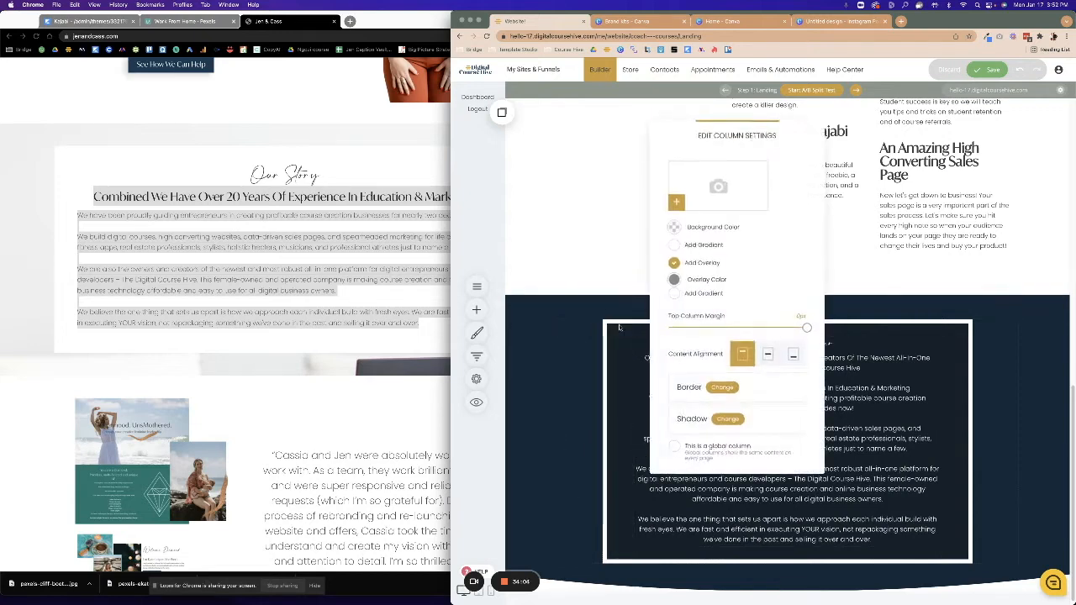
click(674, 279)
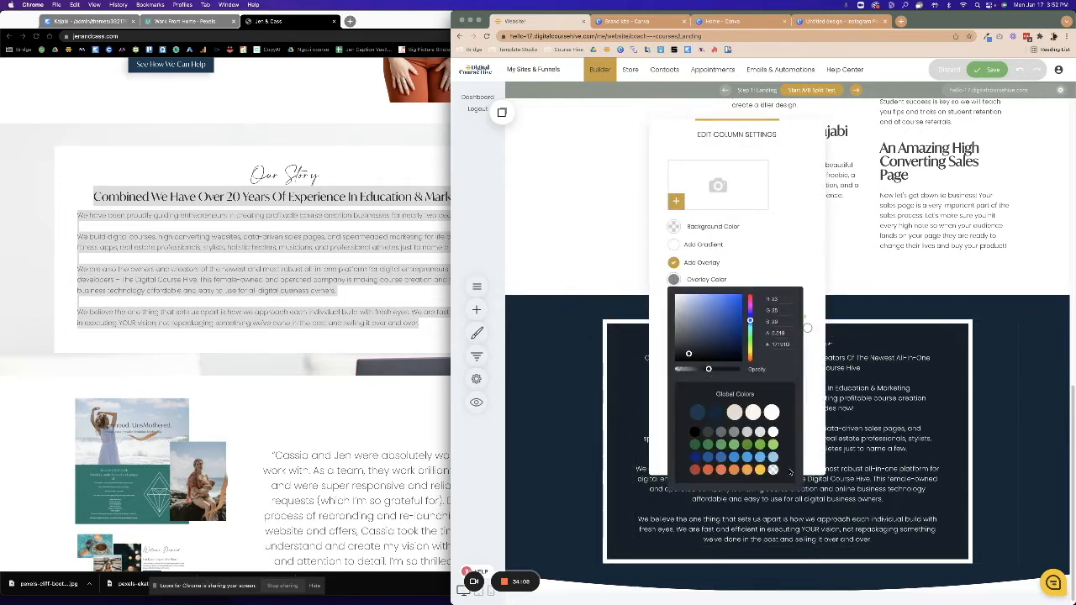
click(772, 470)
click(657, 274)
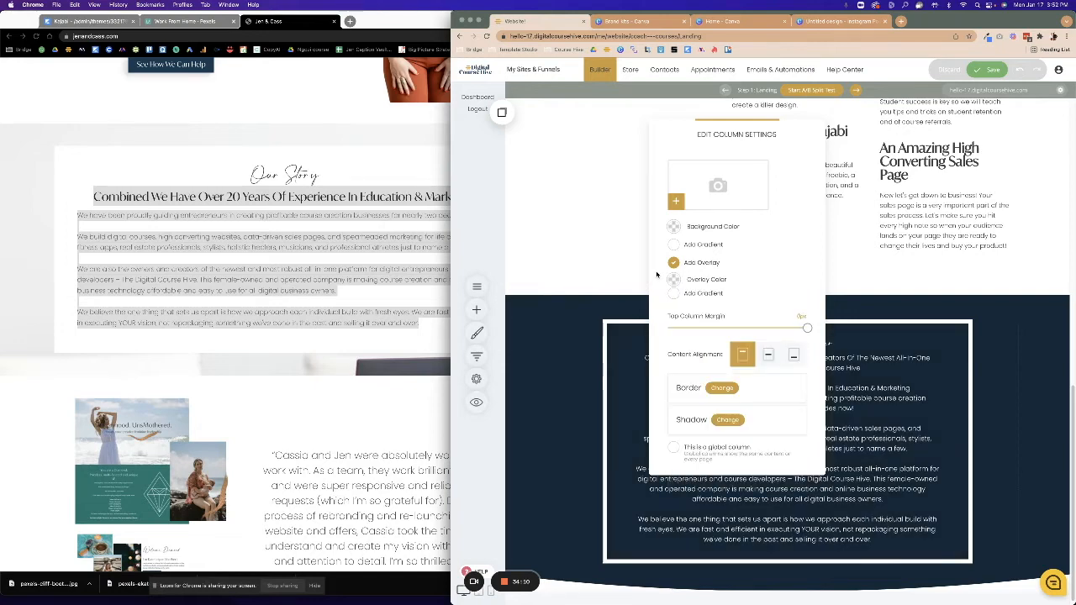
mouse_move(806, 328)
mouse_down()
mouse_move(660, 333)
mouse_move(807, 330)
mouse_up()
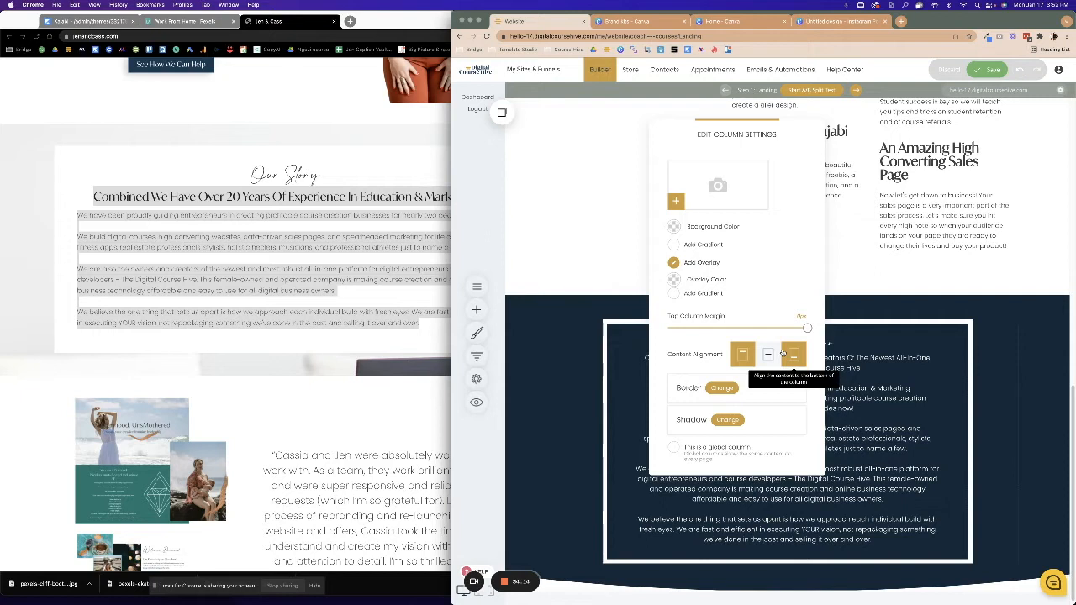
Set the column's border size to 0 to remove the white frame.
click(723, 388)
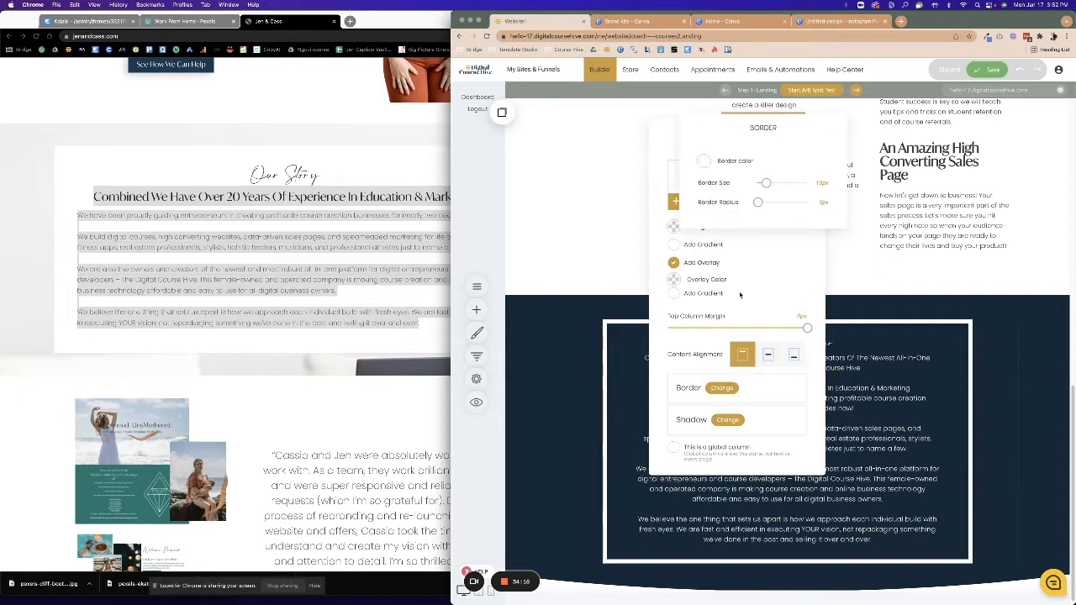
drag(765, 183, 630, 184)
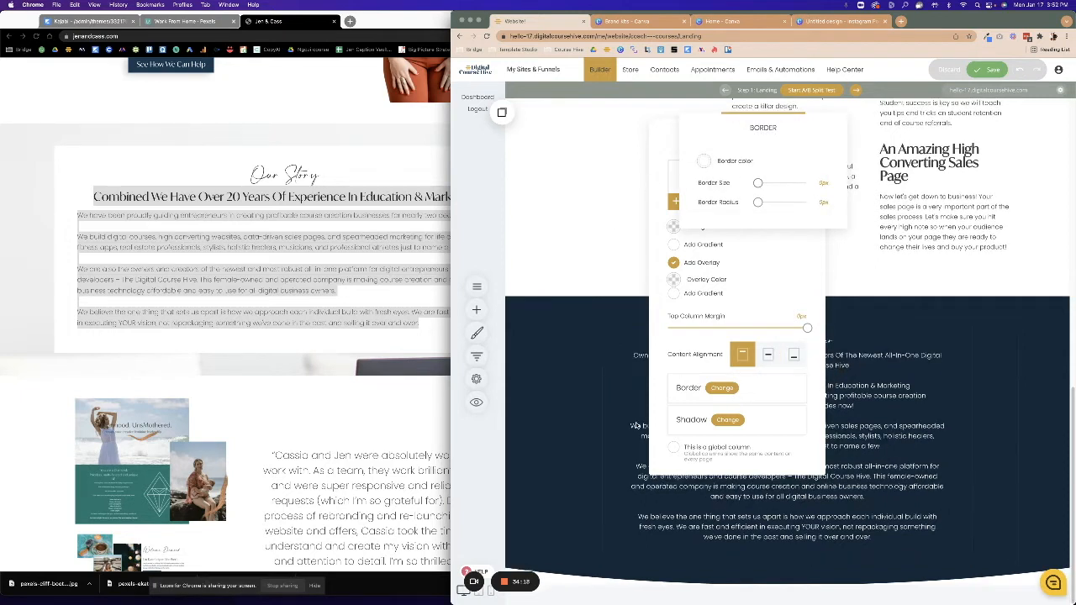
click(562, 432)
click(562, 432)
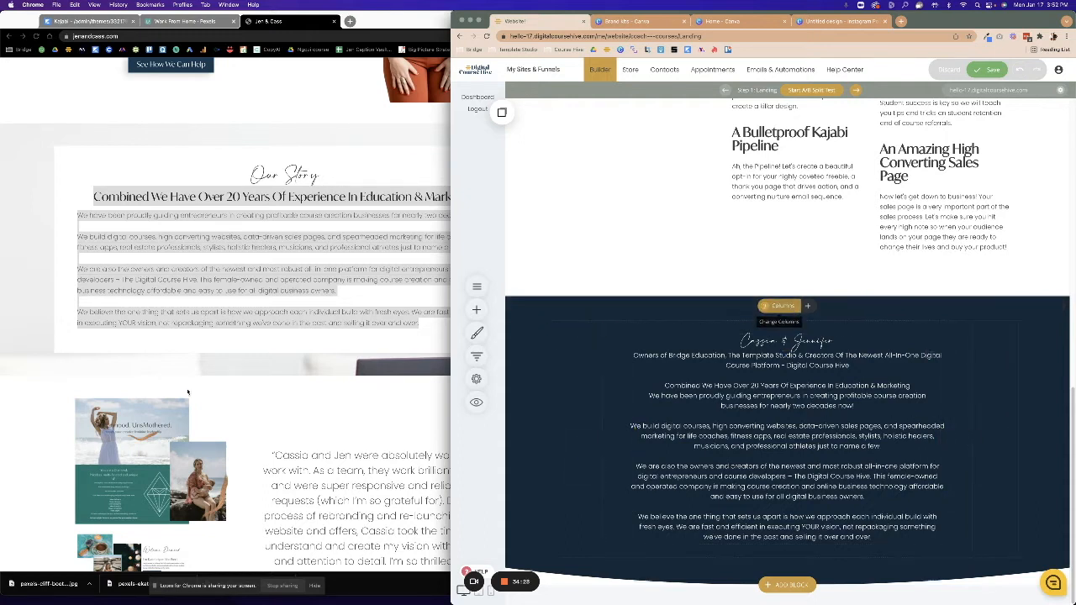
click(271, 360)
Add an Image widget above the bio text showing the photo of two women at laptops.
click(719, 363)
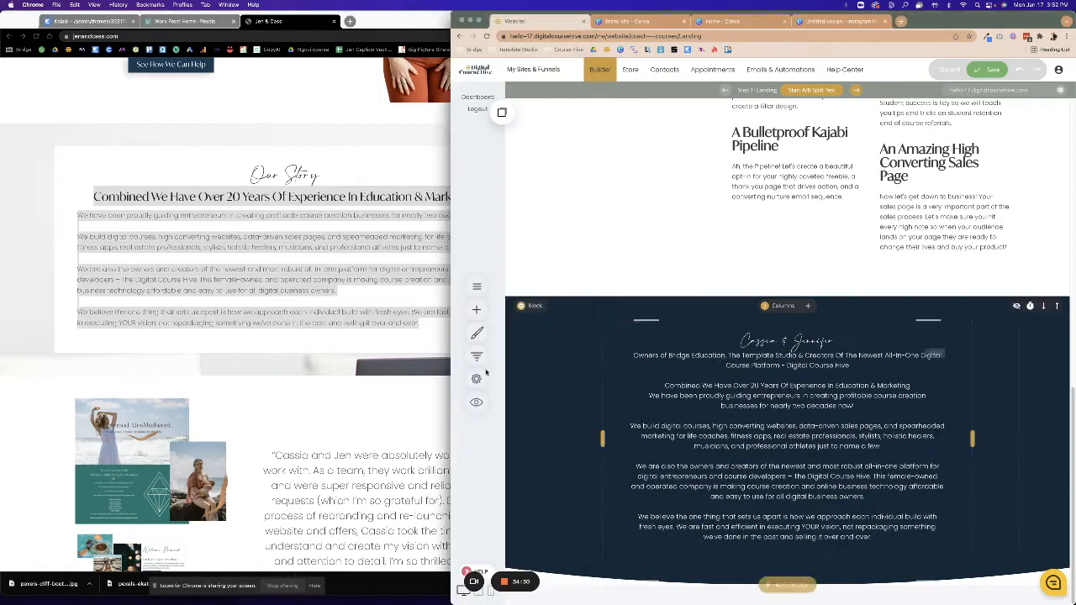
click(476, 309)
drag(534, 184, 804, 322)
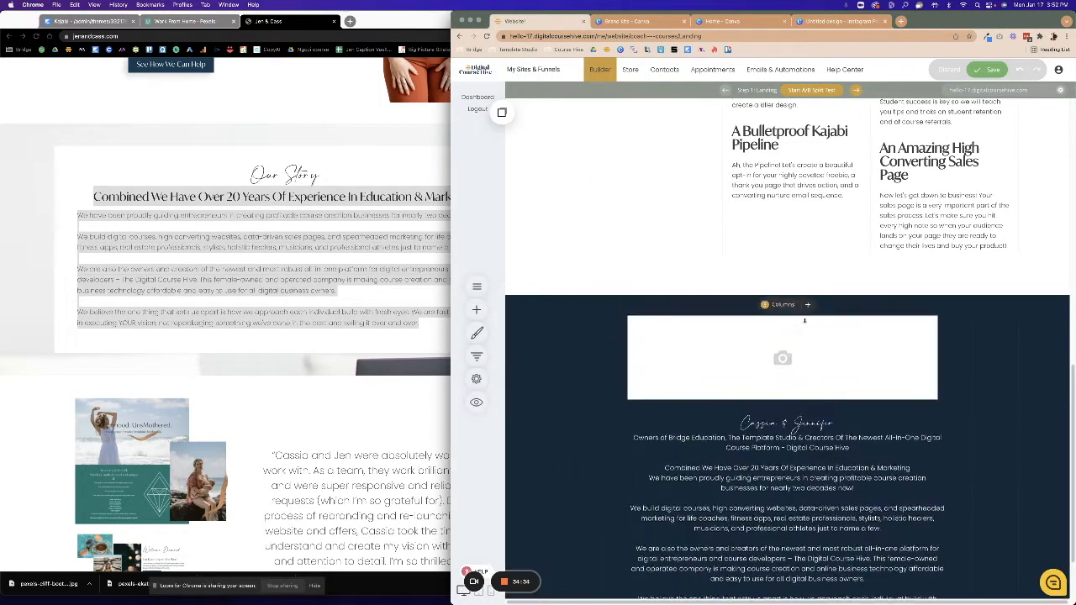
click(512, 322)
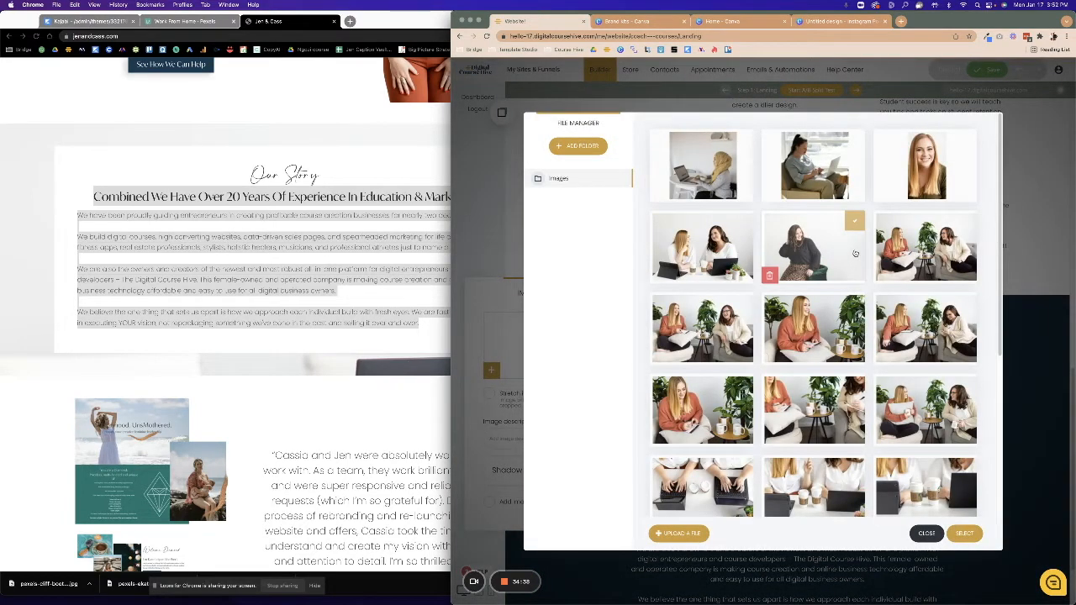
click(710, 248)
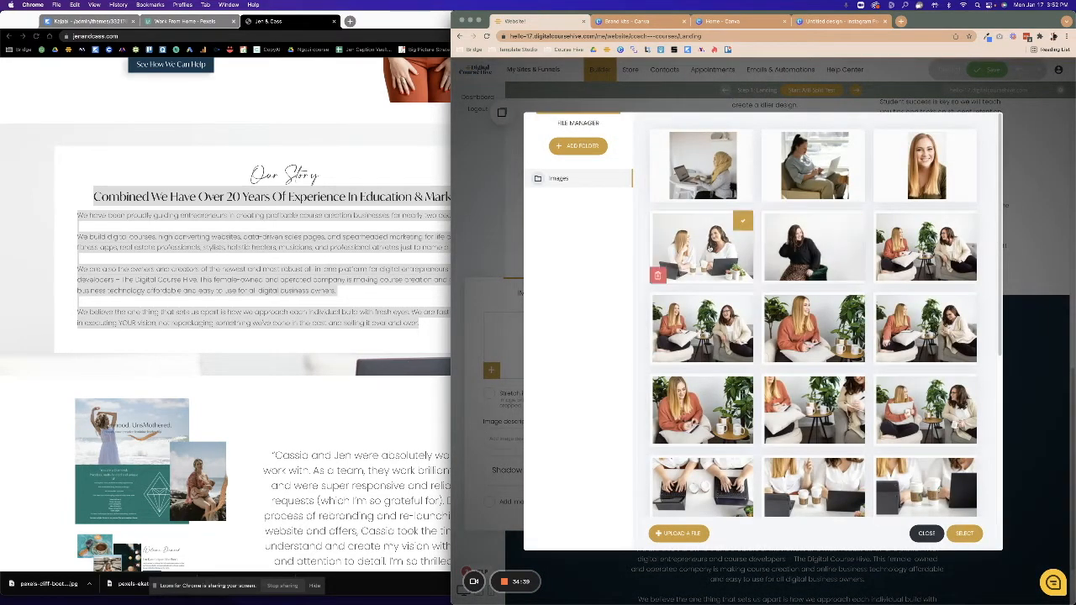
click(965, 534)
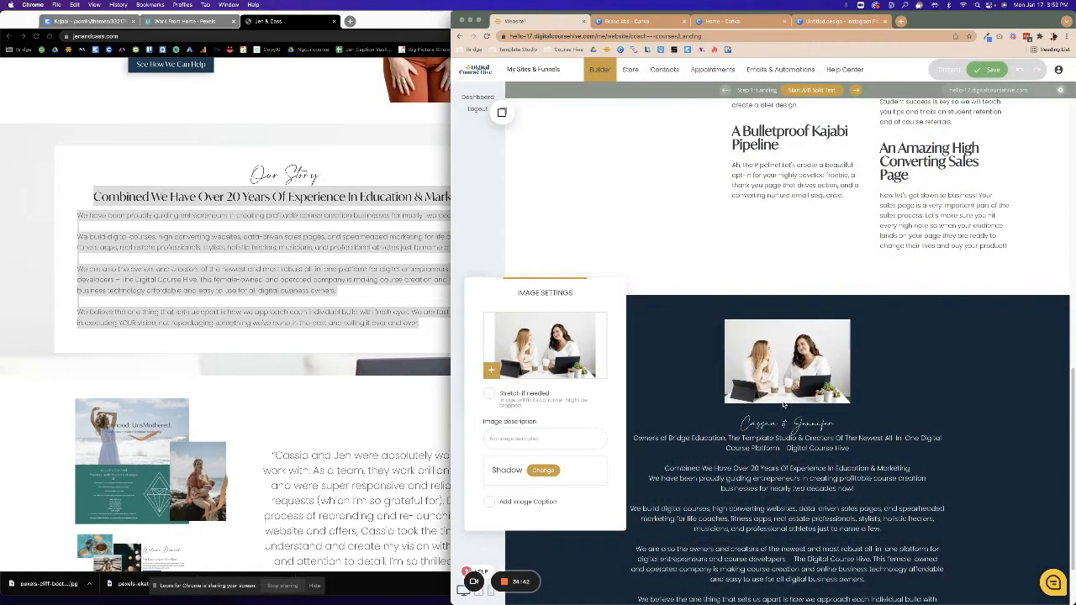
click(784, 400)
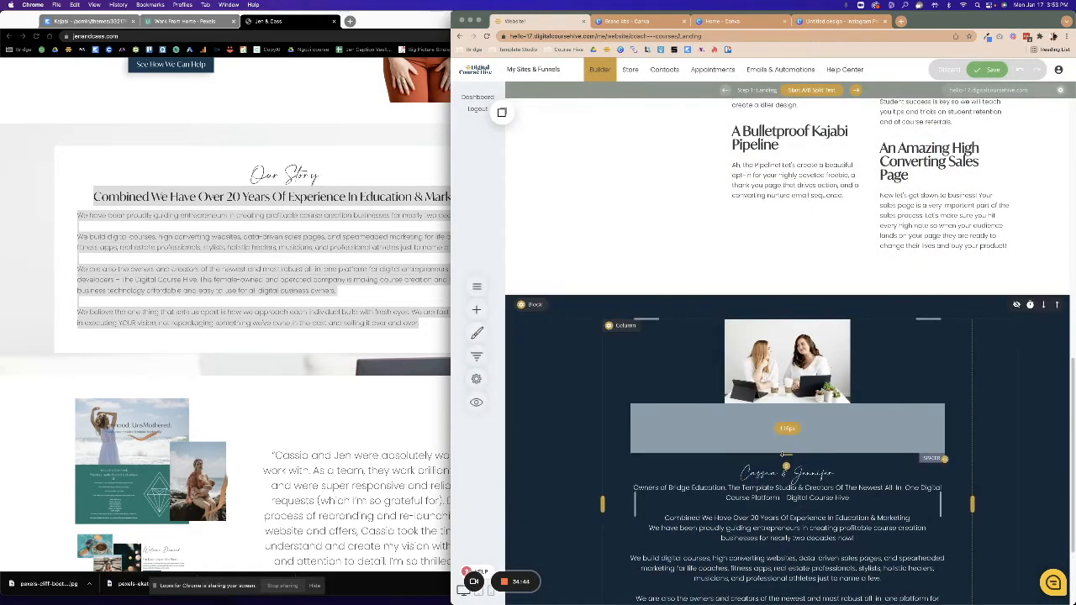
Enlarge the photo to fill the column width and save the page.
click(788, 392)
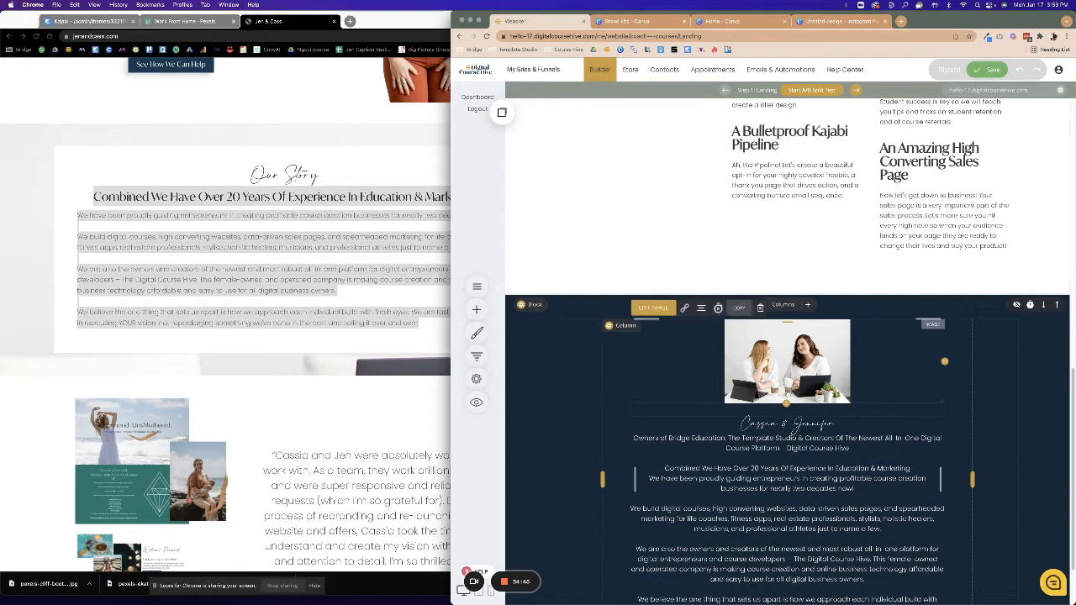
drag(785, 404, 785, 527)
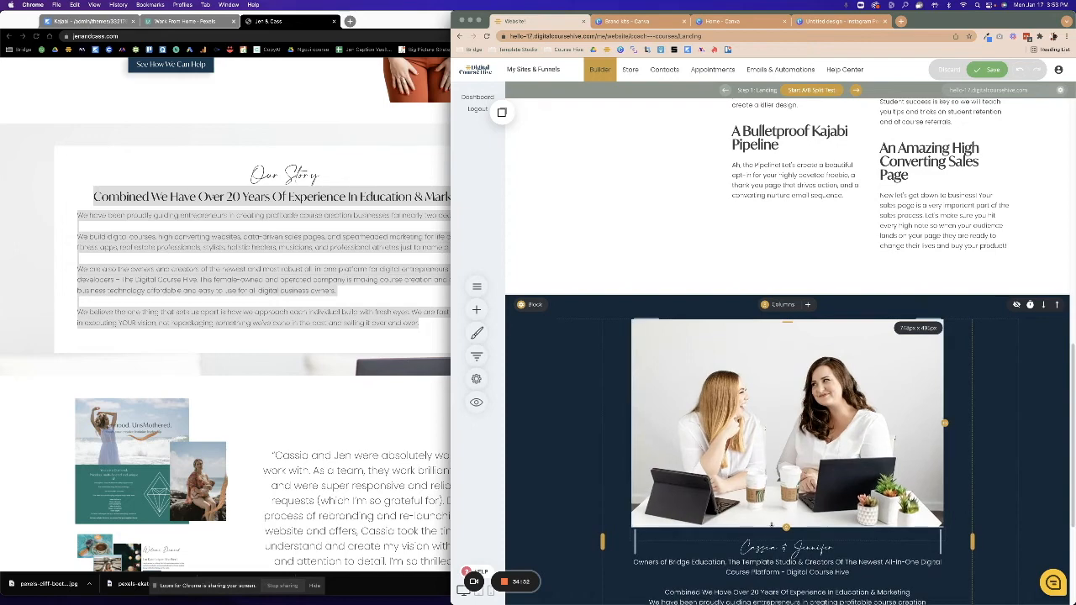
click(980, 72)
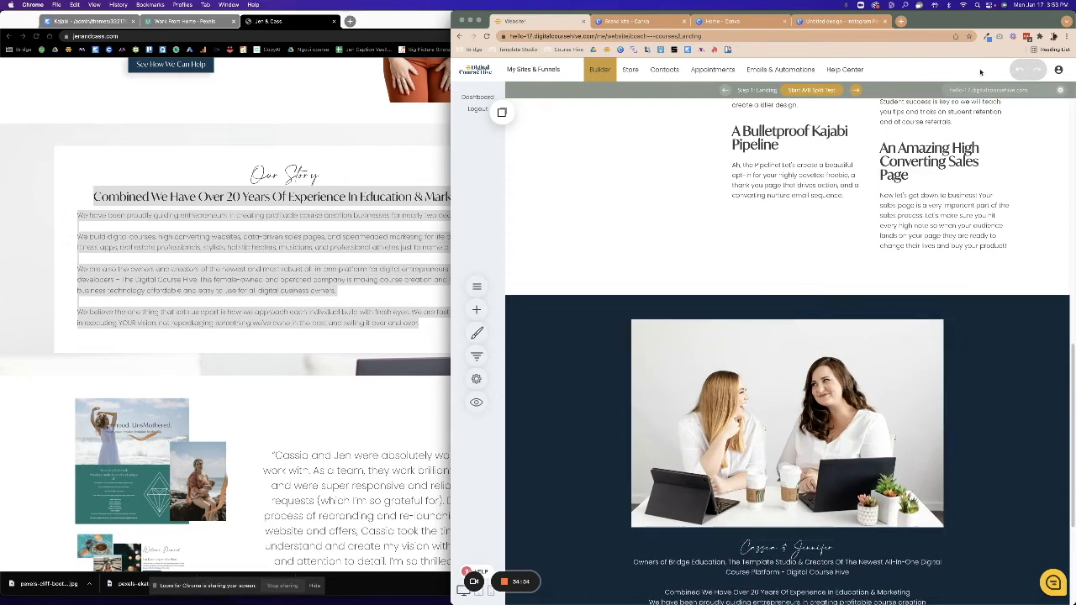
scroll(661, 470, down, 2)
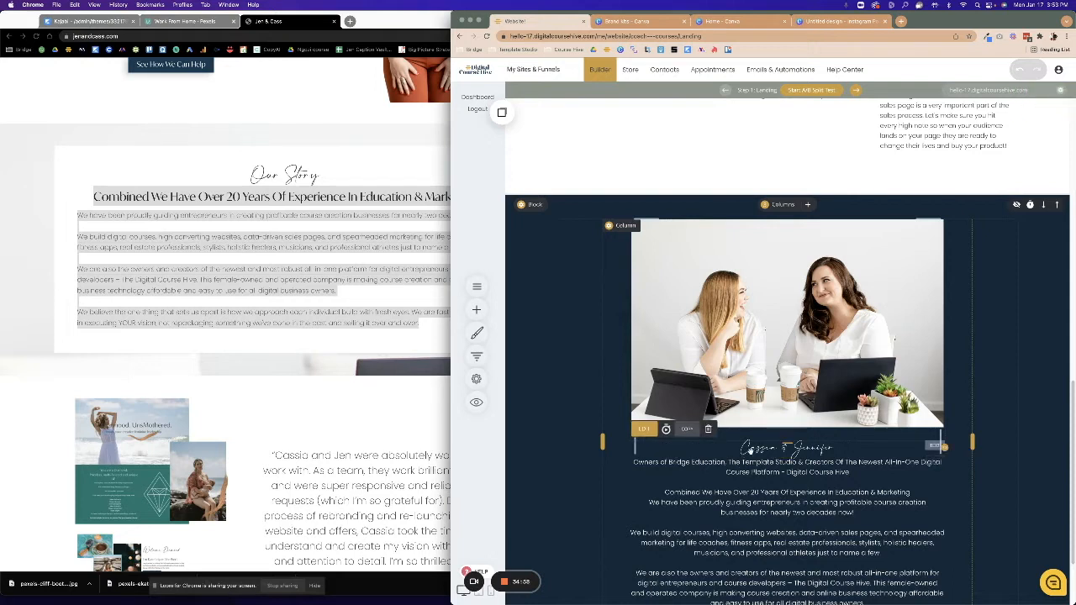
Add a centered heading reading 'Cassia & Jennifer' above the photo.
click(477, 309)
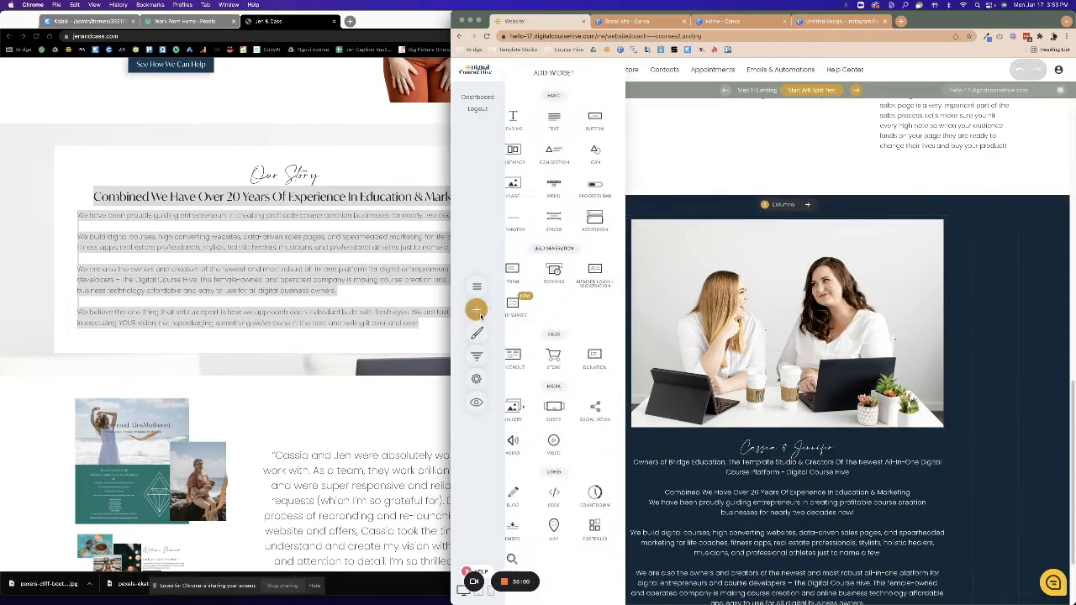
drag(549, 174, 741, 212)
click(842, 395)
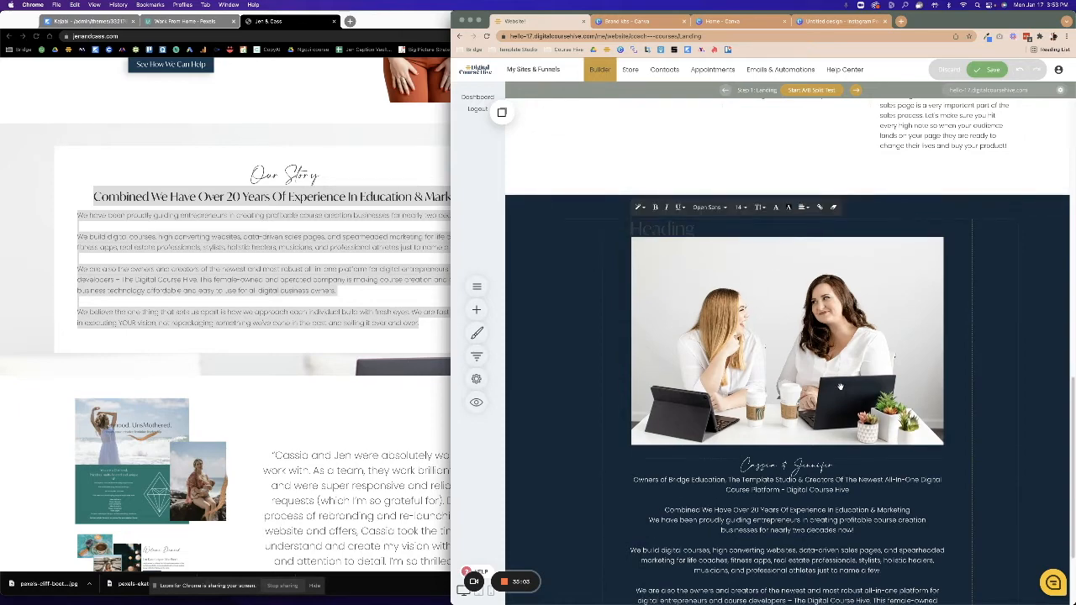
click(803, 207)
click(812, 223)
click(687, 229)
text(Cassia & Jennifer)
Adjust the opacity of the heading's text colour.
drag(848, 227, 723, 228)
click(774, 208)
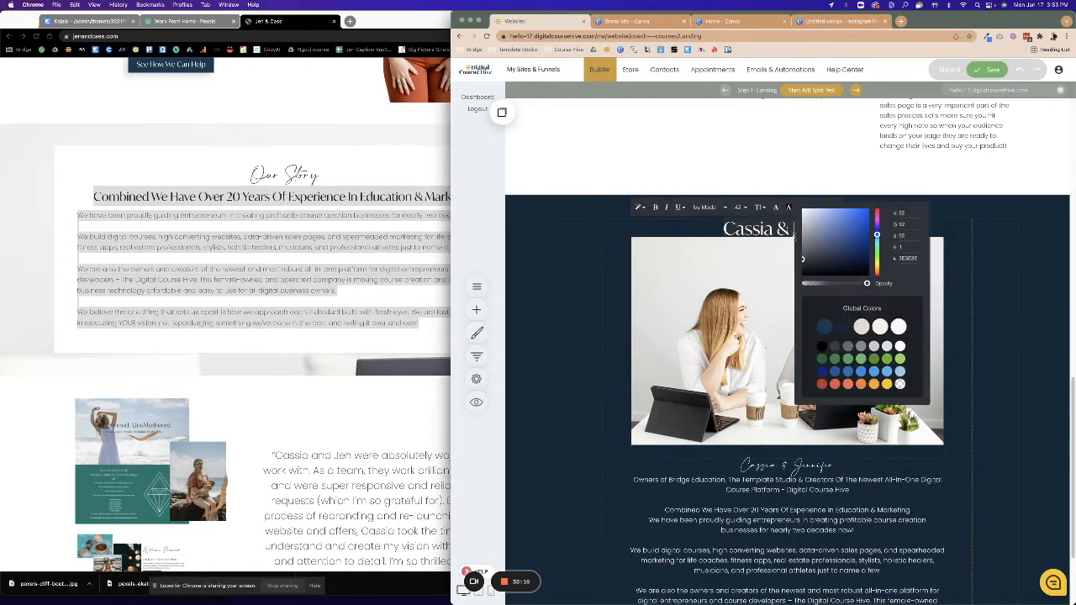
click(905, 328)
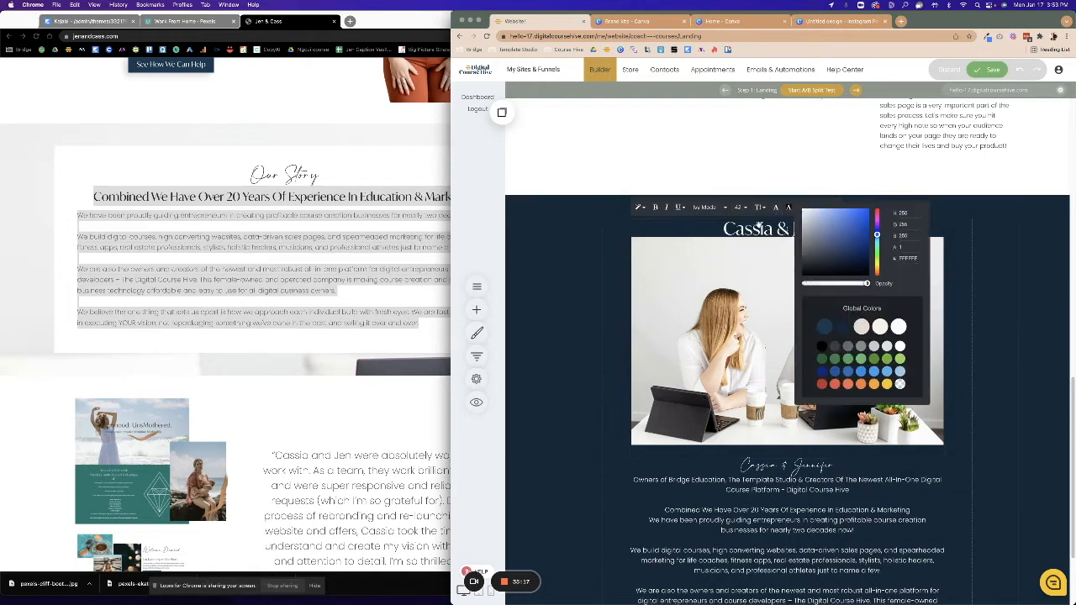
click(708, 208)
click(712, 225)
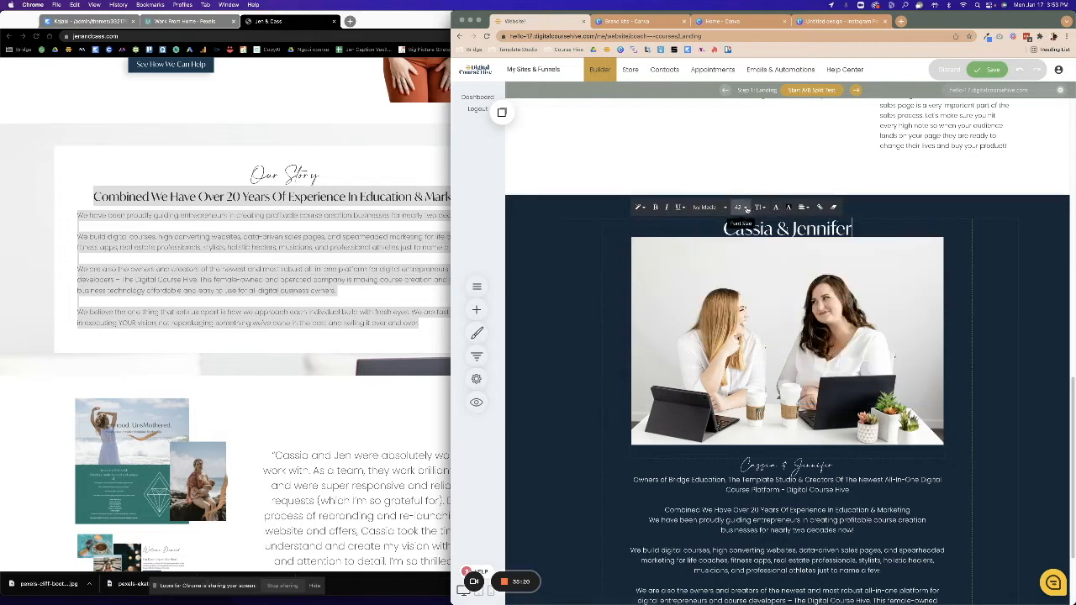
Give the Cassia & Jennifer heading a script font at size 60.
drag(854, 228, 723, 227)
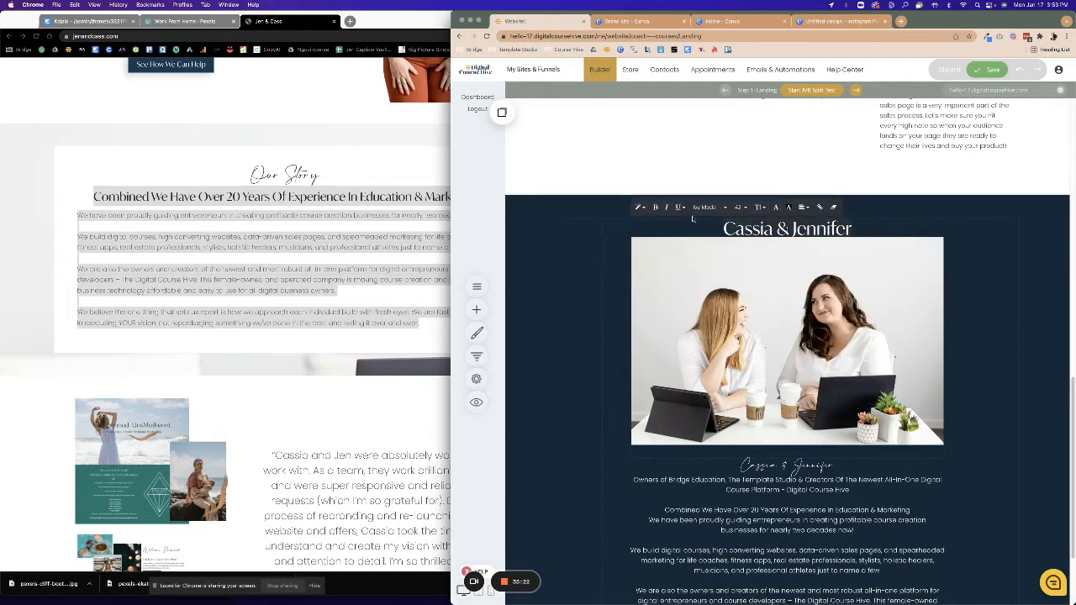
click(709, 207)
click(714, 222)
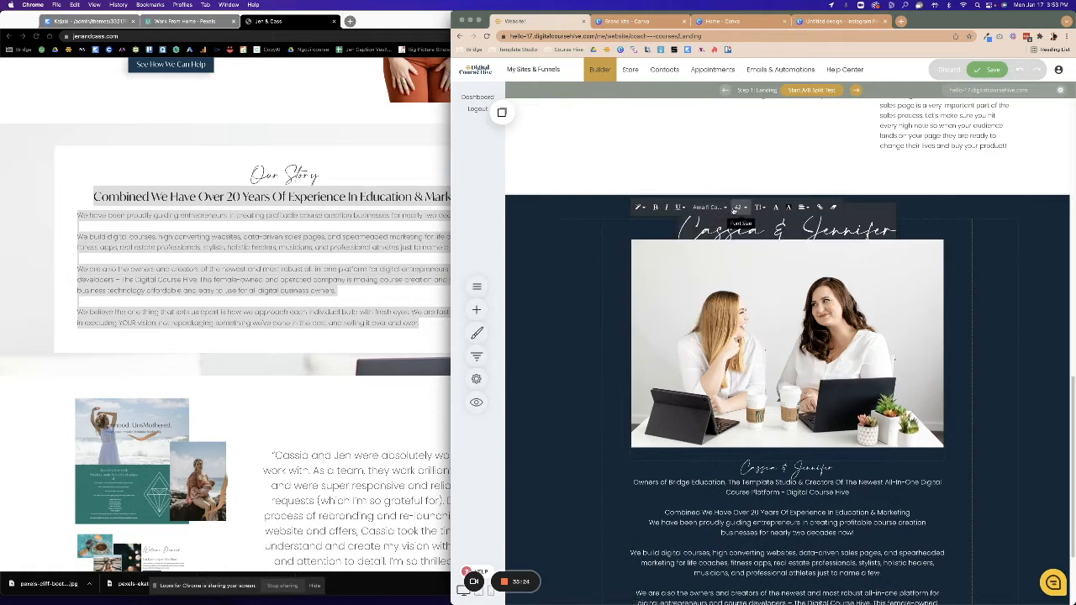
click(740, 207)
click(782, 298)
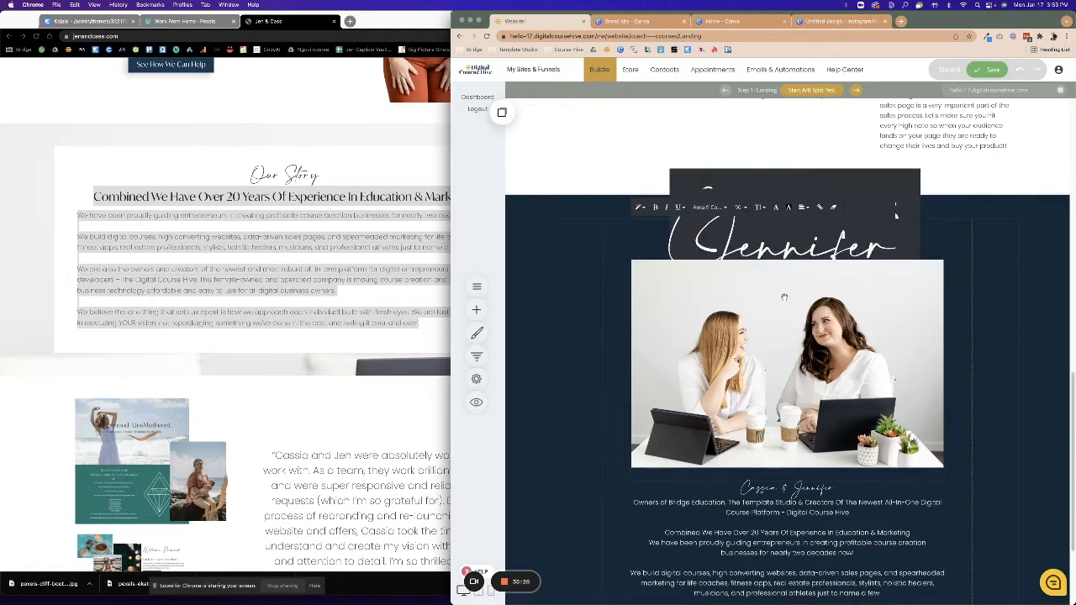
click(743, 207)
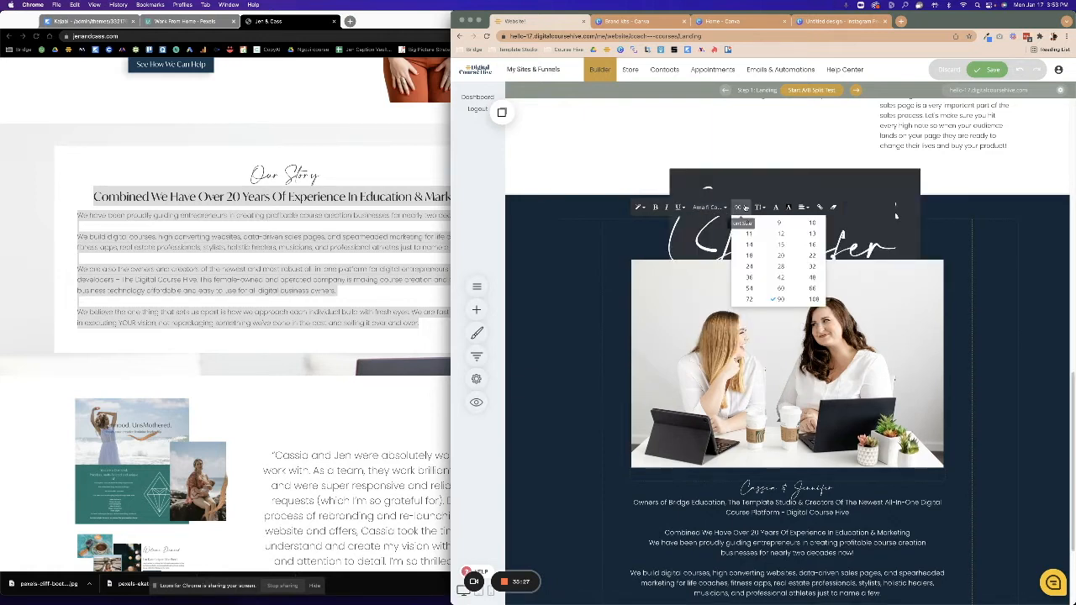
click(813, 288)
click(739, 208)
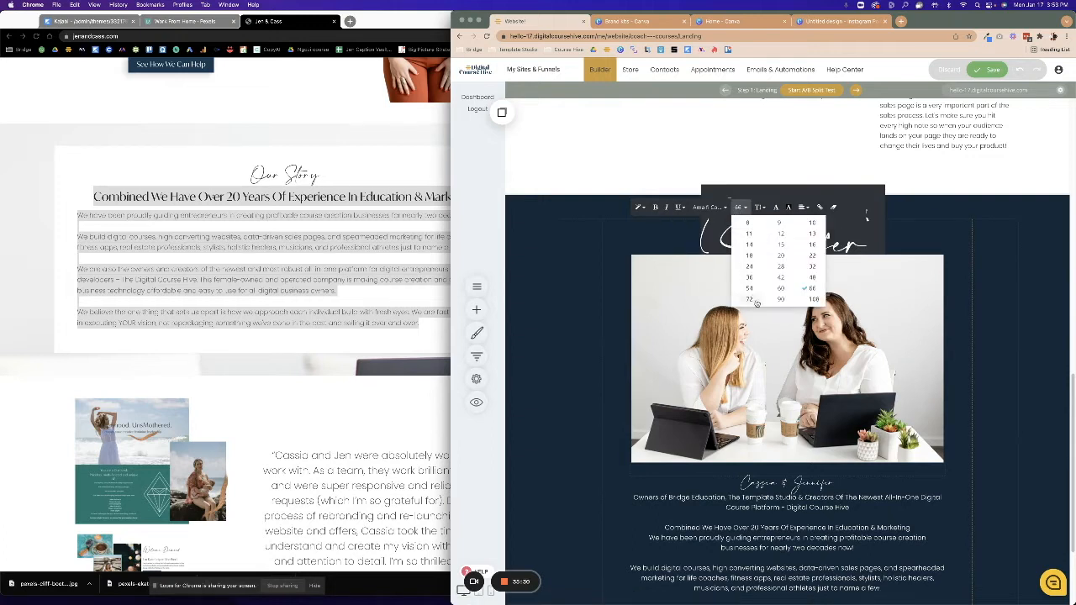
click(780, 289)
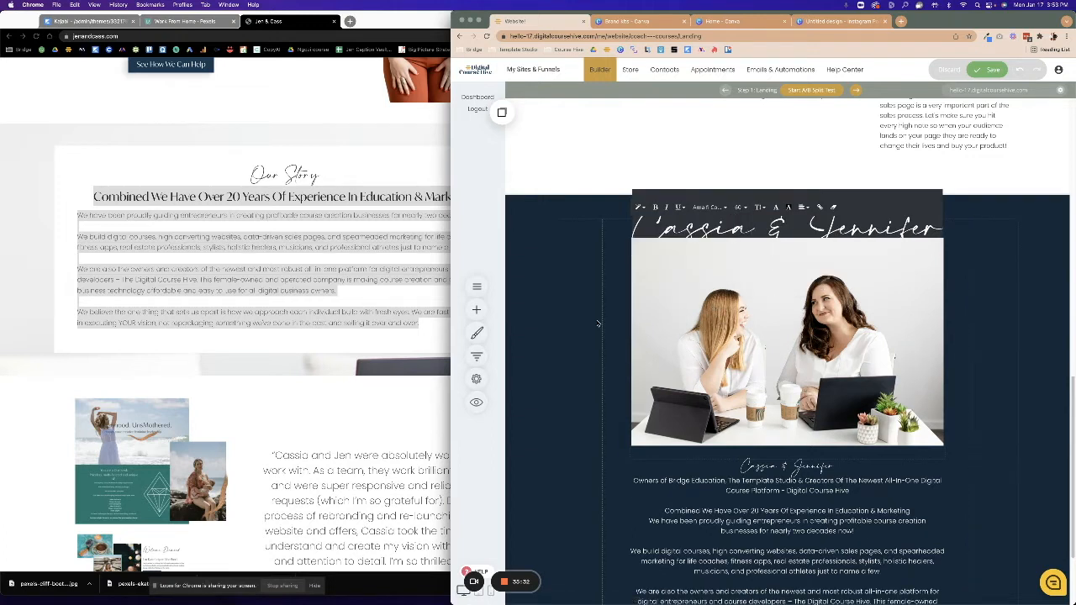
Increase the top padding to push the heading and photo down a little.
click(598, 324)
mouse_move(715, 242)
mouse_down()
mouse_move(712, 269)
mouse_move(711, 251)
mouse_up()
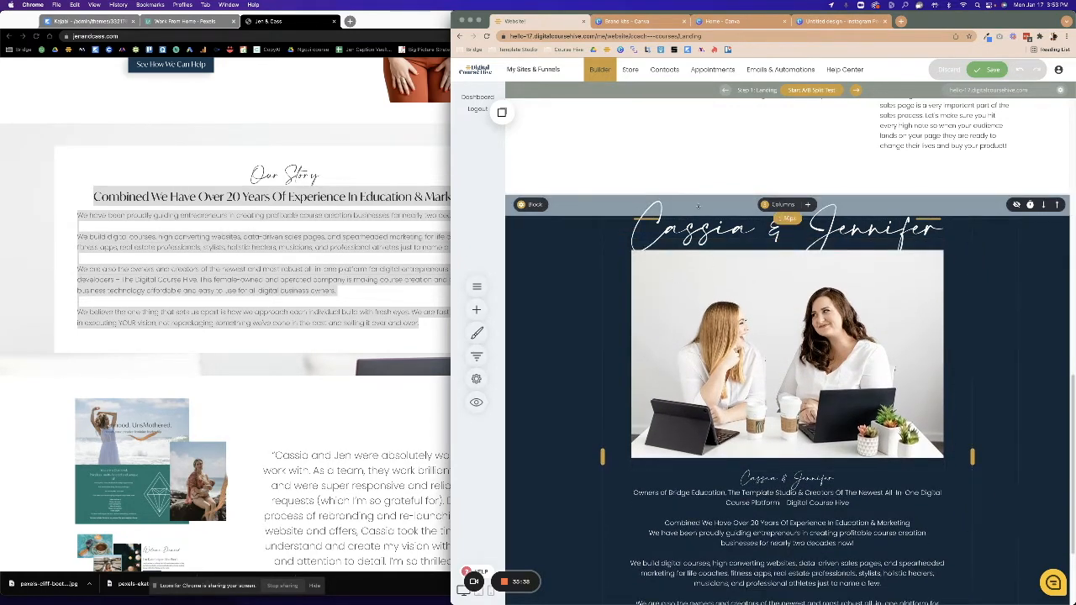
drag(699, 207, 698, 212)
drag(735, 257, 736, 263)
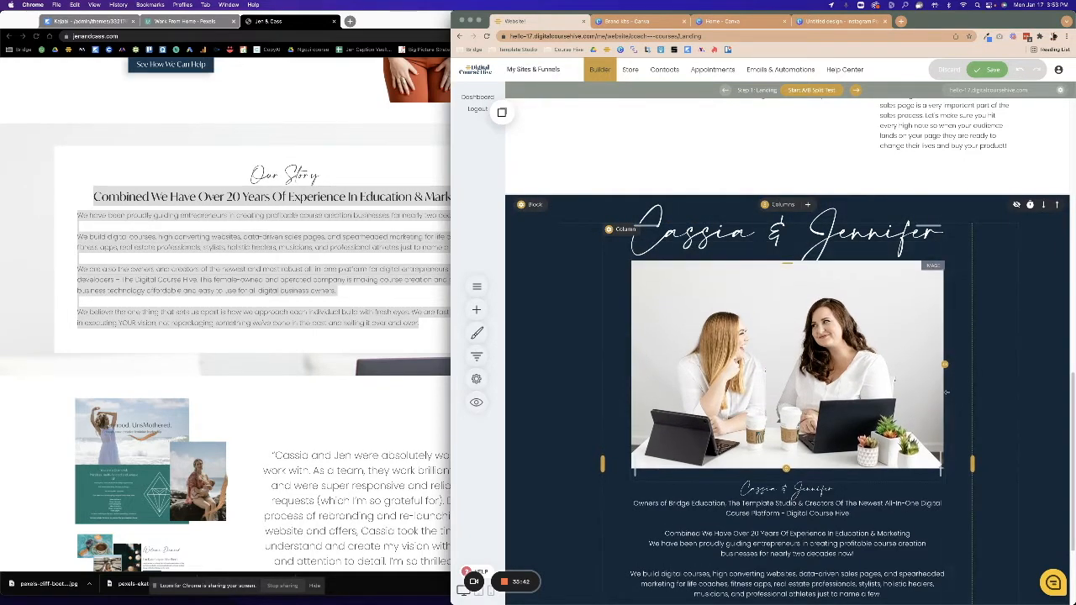
Delete the script name line and its empty line below the photo, then save and preview.
click(827, 490)
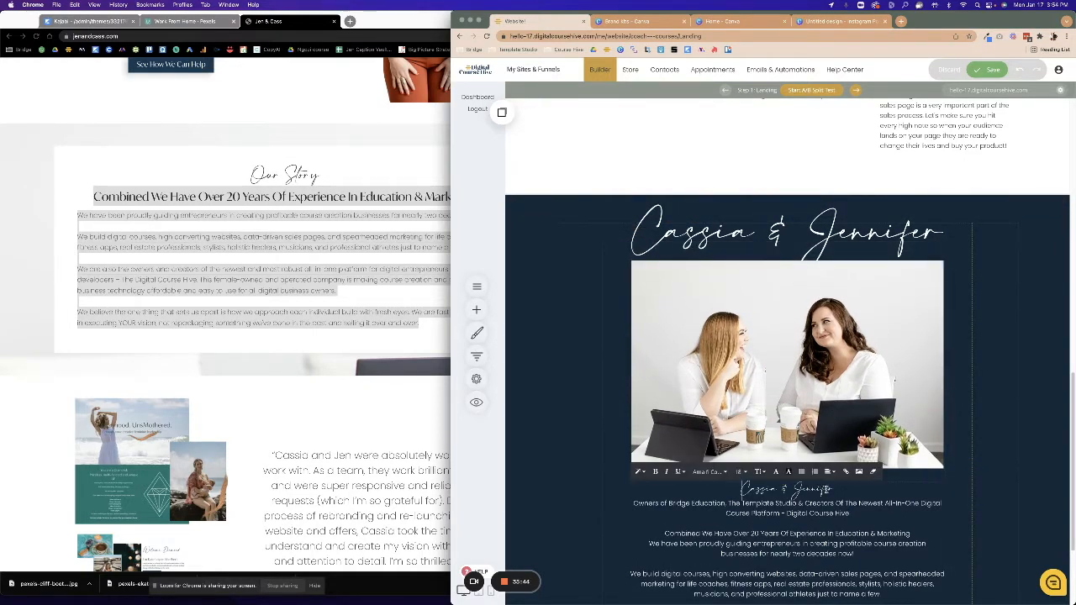
key(BackSpace)
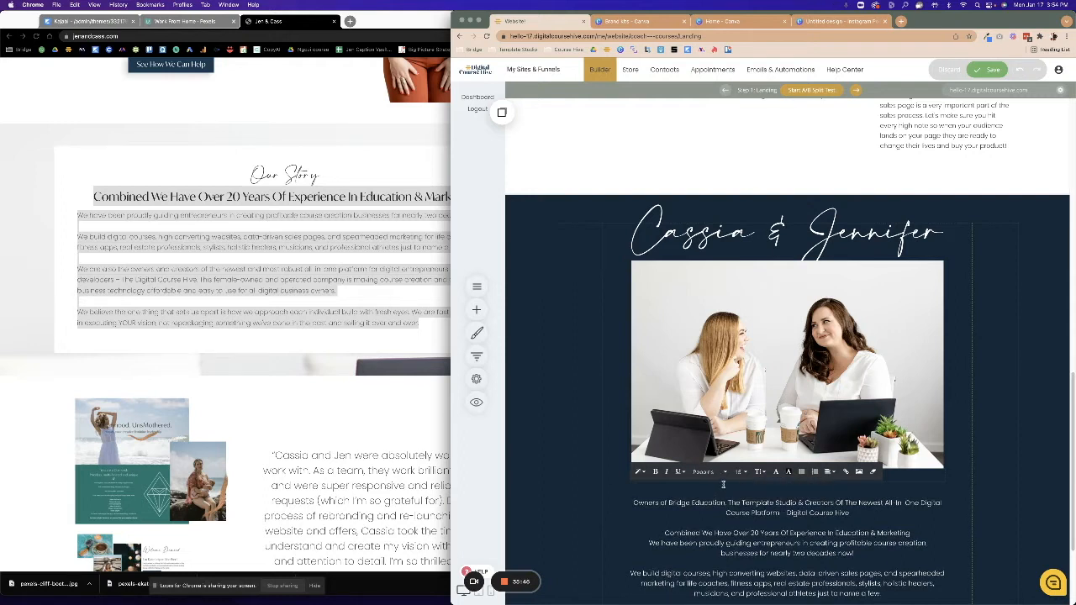
key(BackSpace)
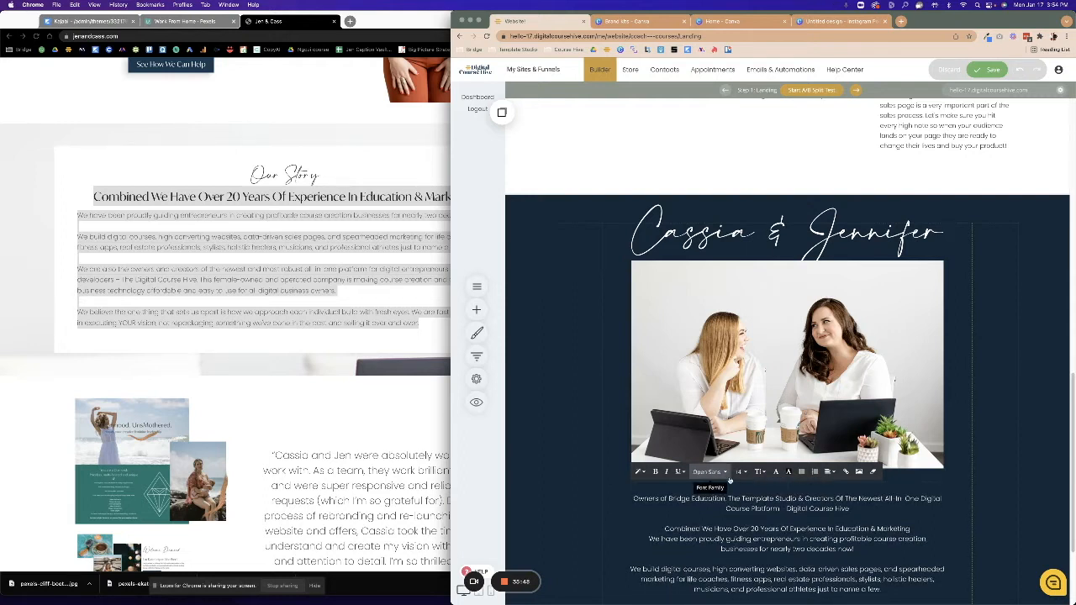
click(708, 554)
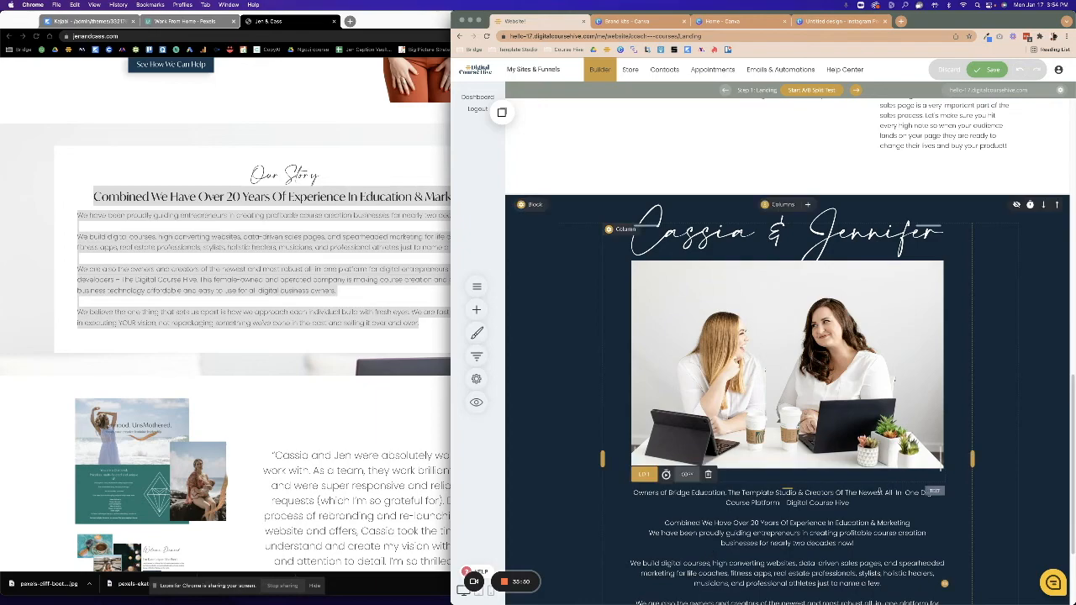
click(985, 68)
click(476, 401)
Scroll through the landing-page preview, close it and save the page again.
scroll(835, 385, down, 10)
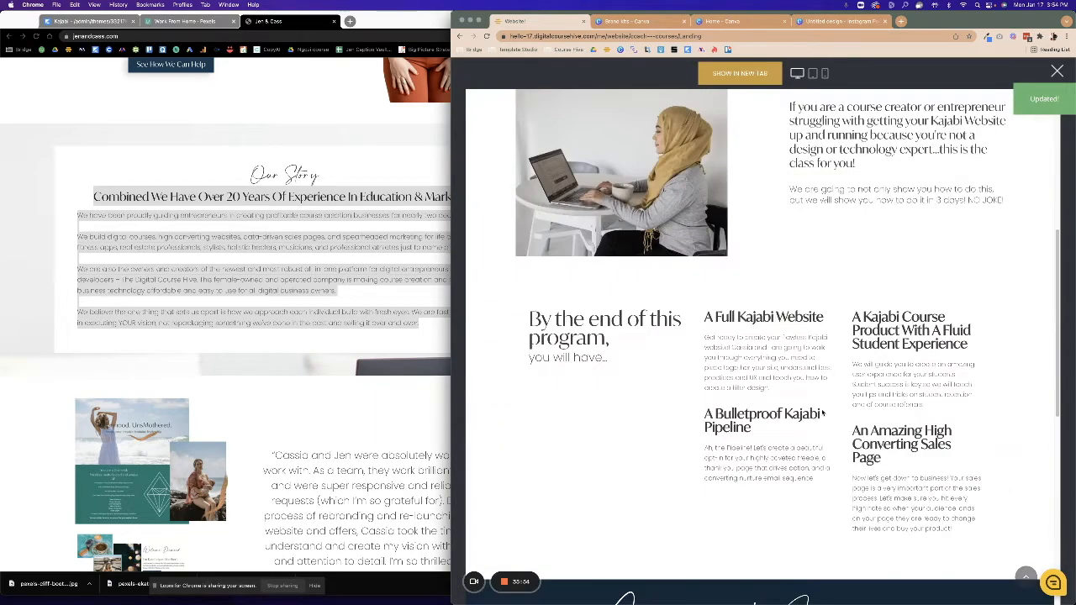
scroll(770, 391, down, 1)
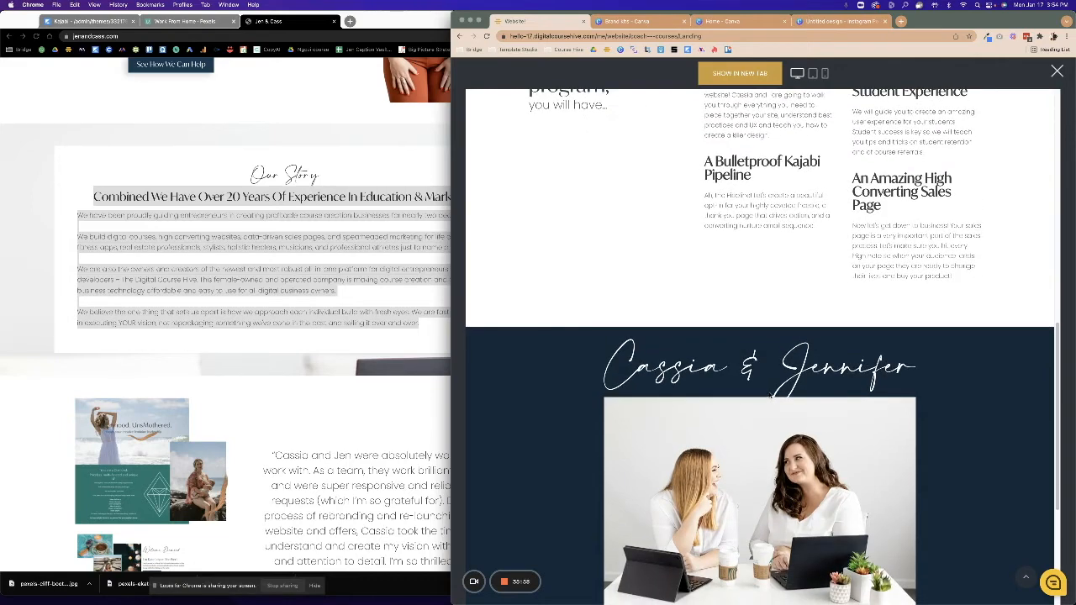
scroll(824, 430, down, 5)
scroll(1068, 110, up, 3)
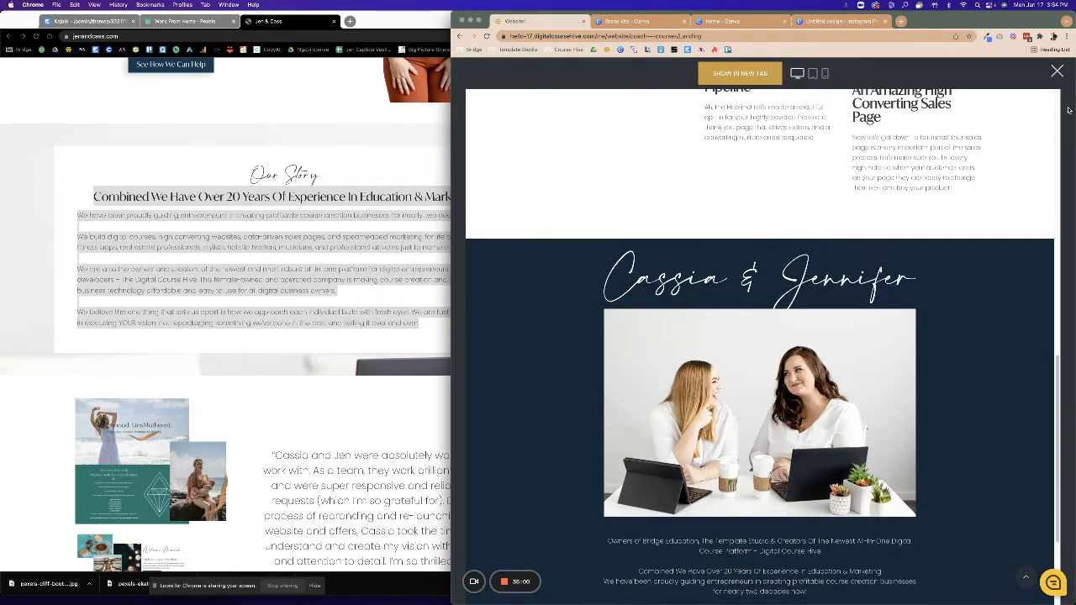
click(1056, 74)
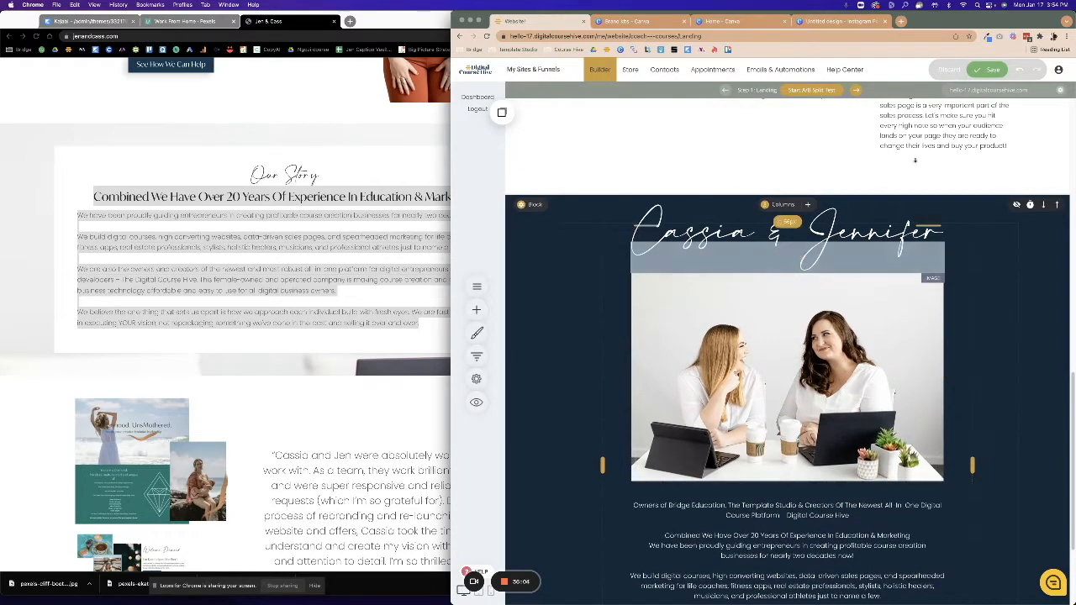
click(980, 74)
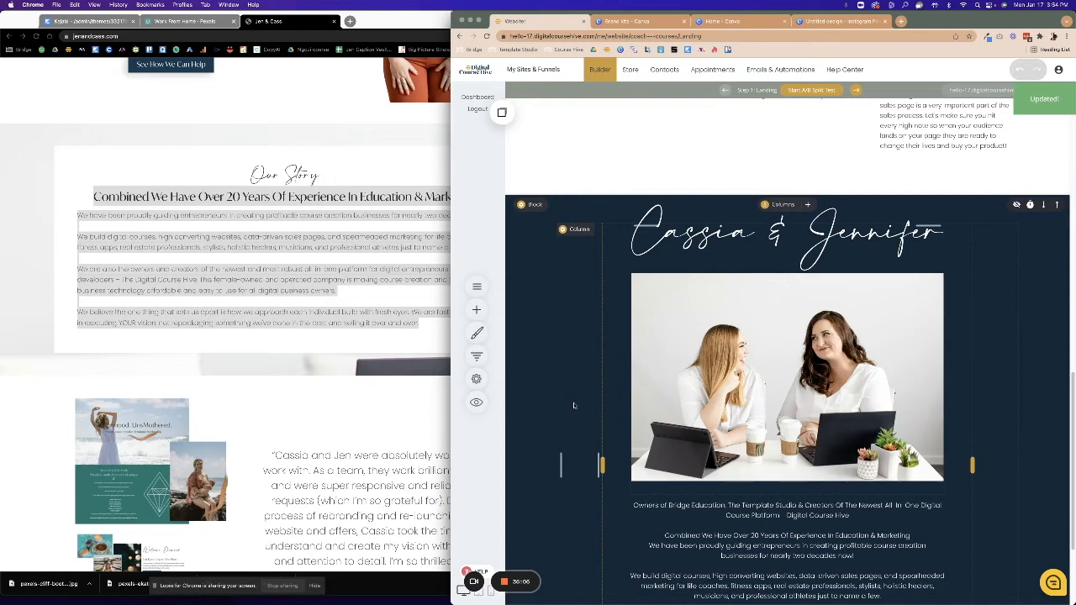
scroll(574, 406, down, 4)
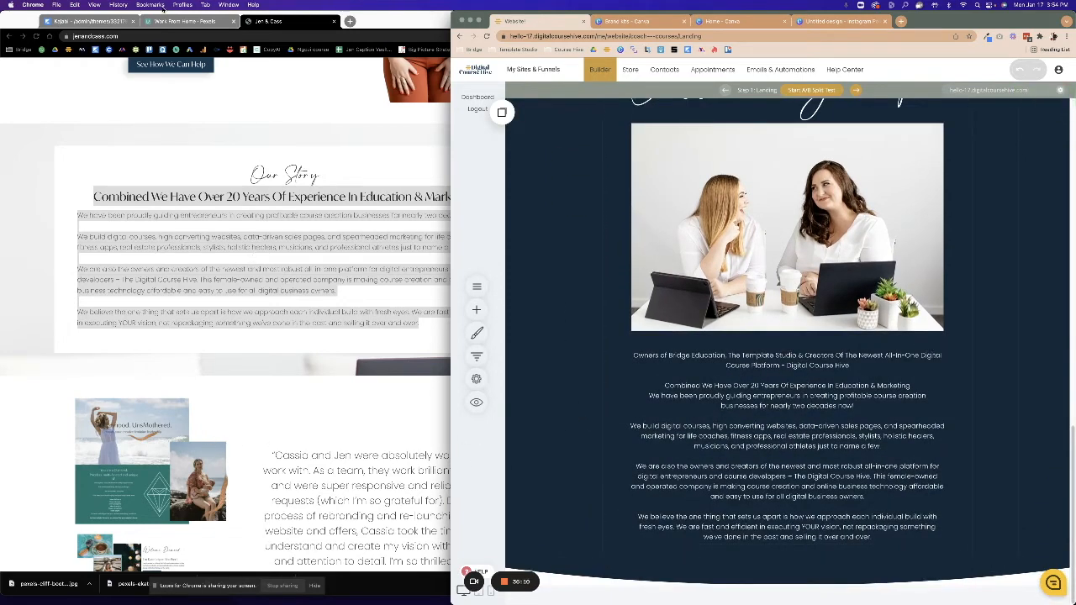
click(68, 22)
Insert the Special Events template from Menu / Pricing below the navy Our Story section.
scroll(353, 336, down, 5)
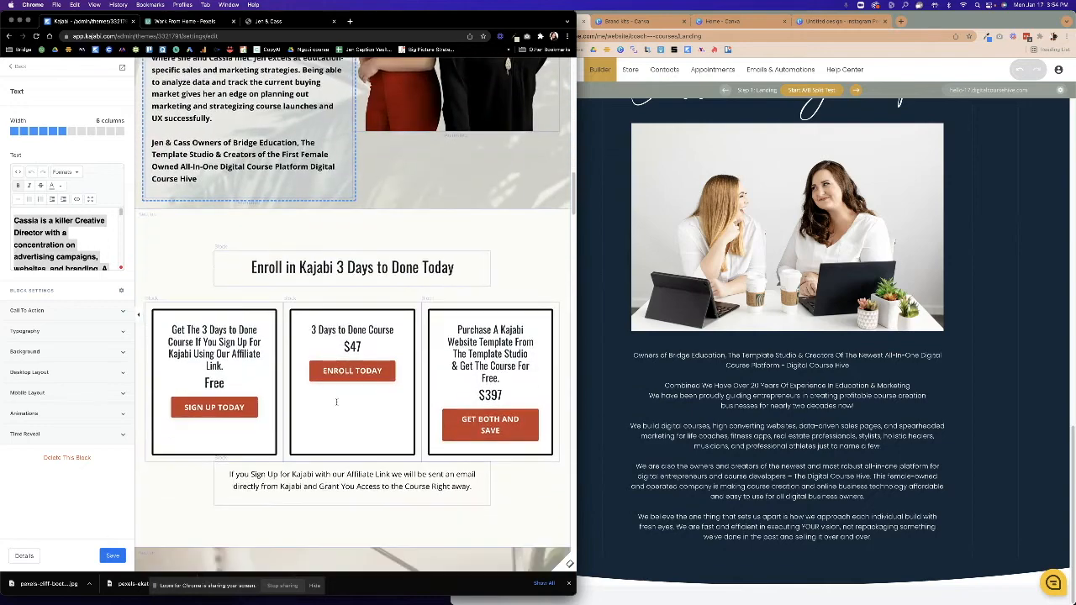
click(683, 487)
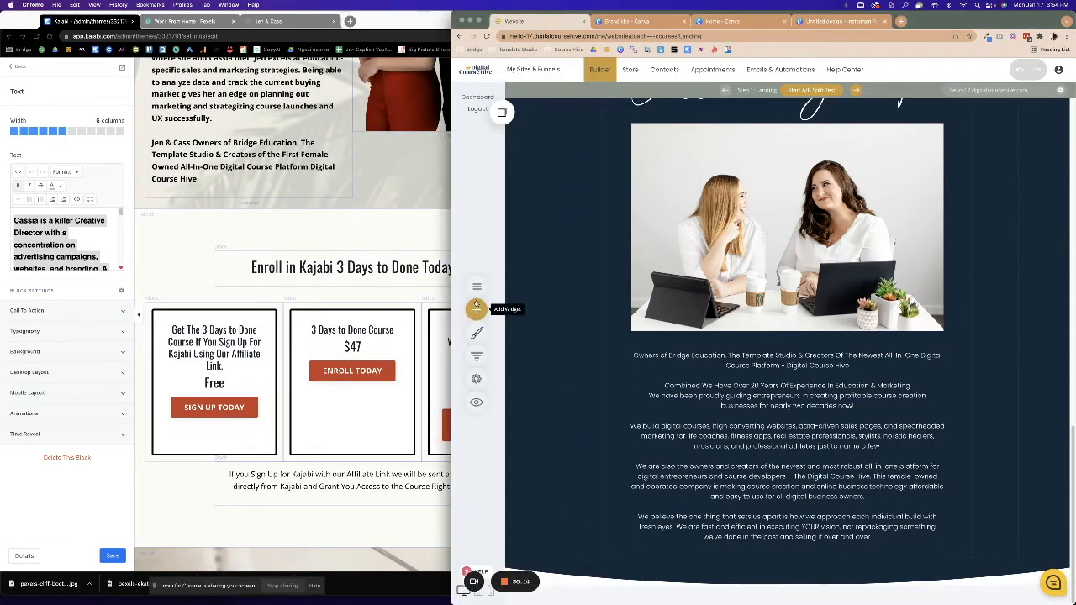
click(796, 589)
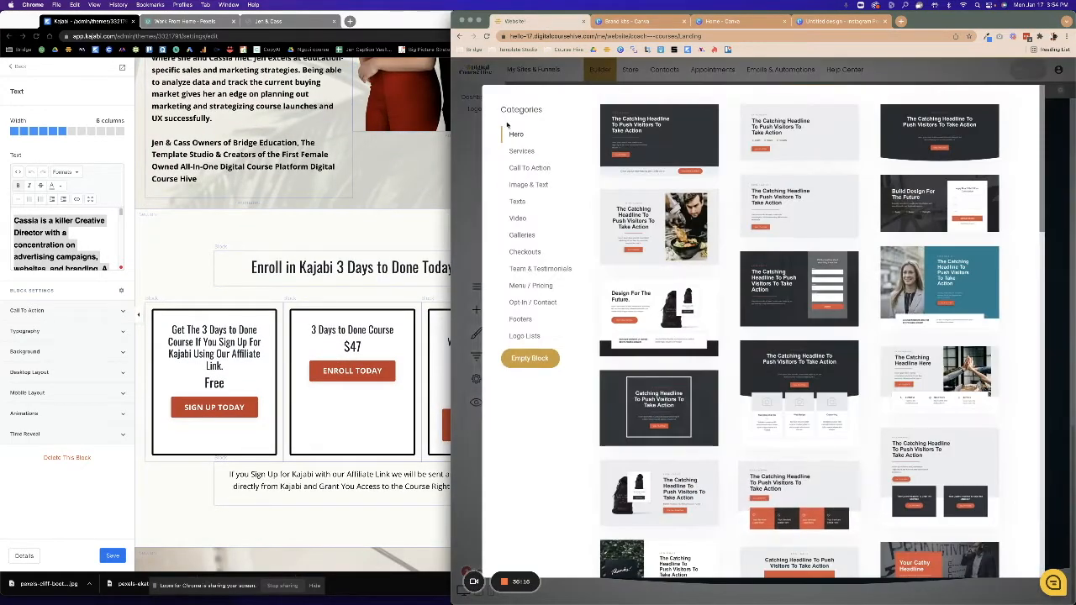
click(538, 288)
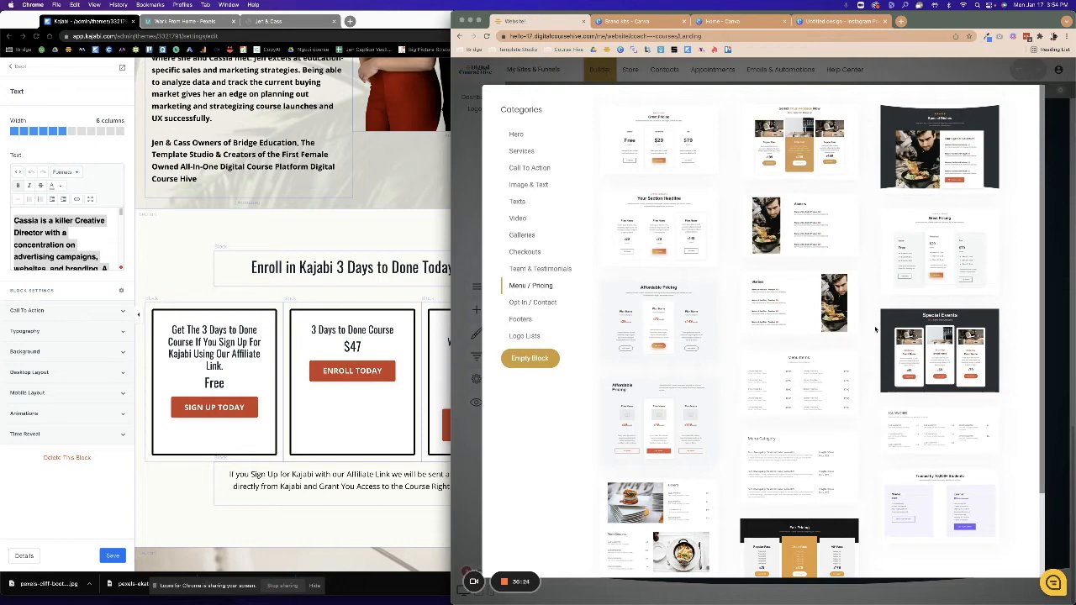
scroll(875, 330, down, 1)
scroll(875, 330, down, 1)
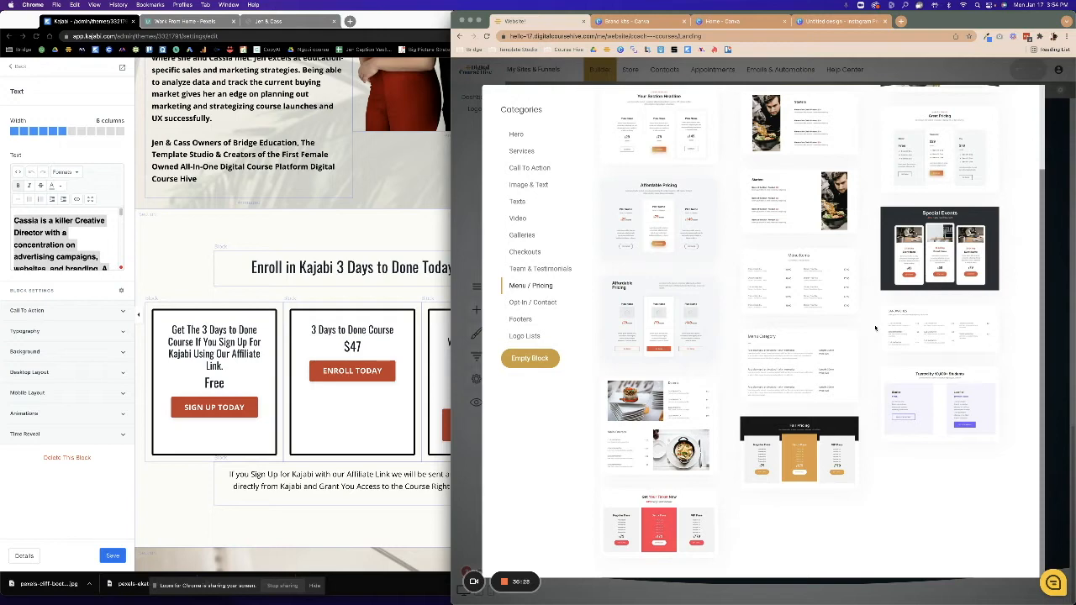
click(887, 216)
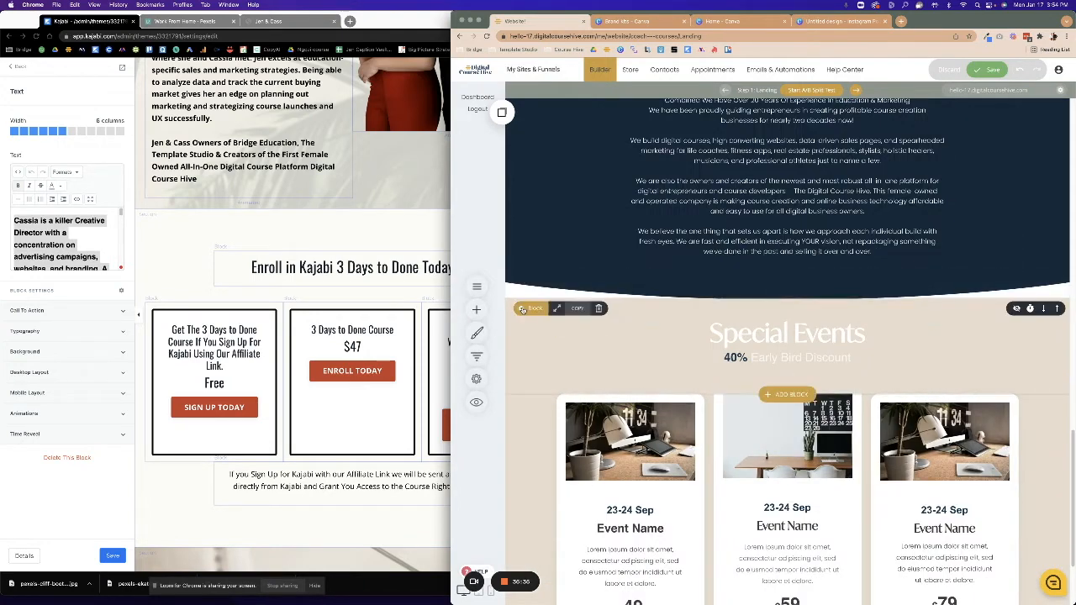
Give the Special Events block a light cream background.
click(522, 309)
click(550, 302)
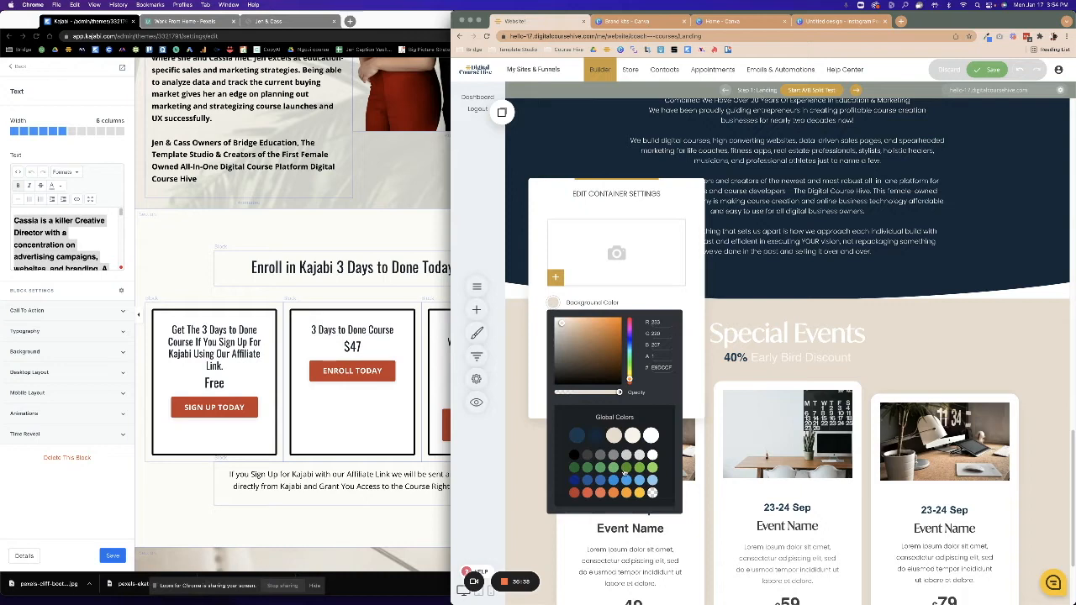
click(636, 436)
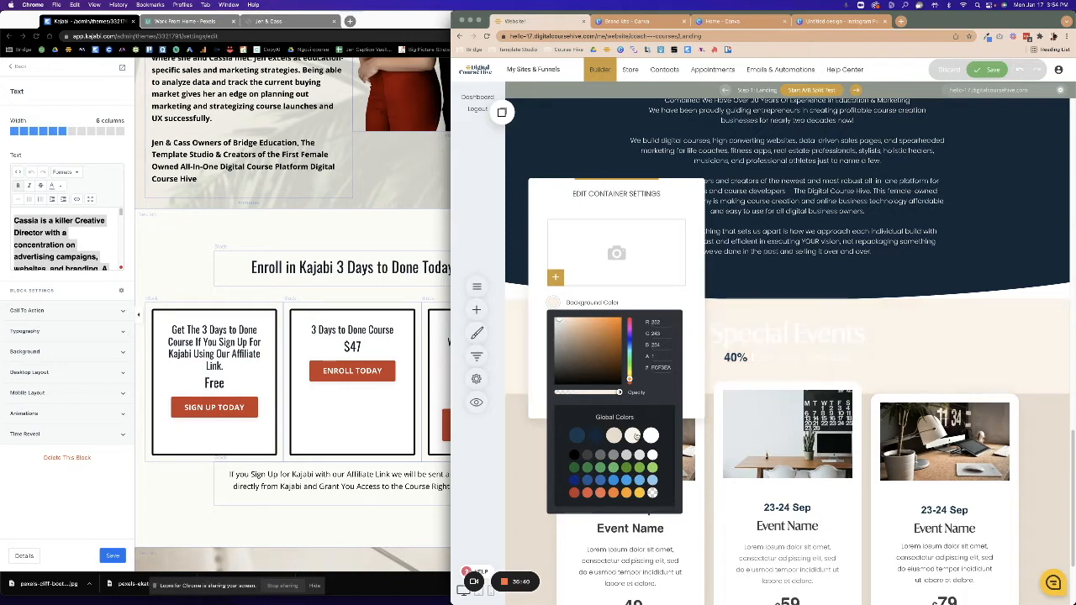
click(504, 431)
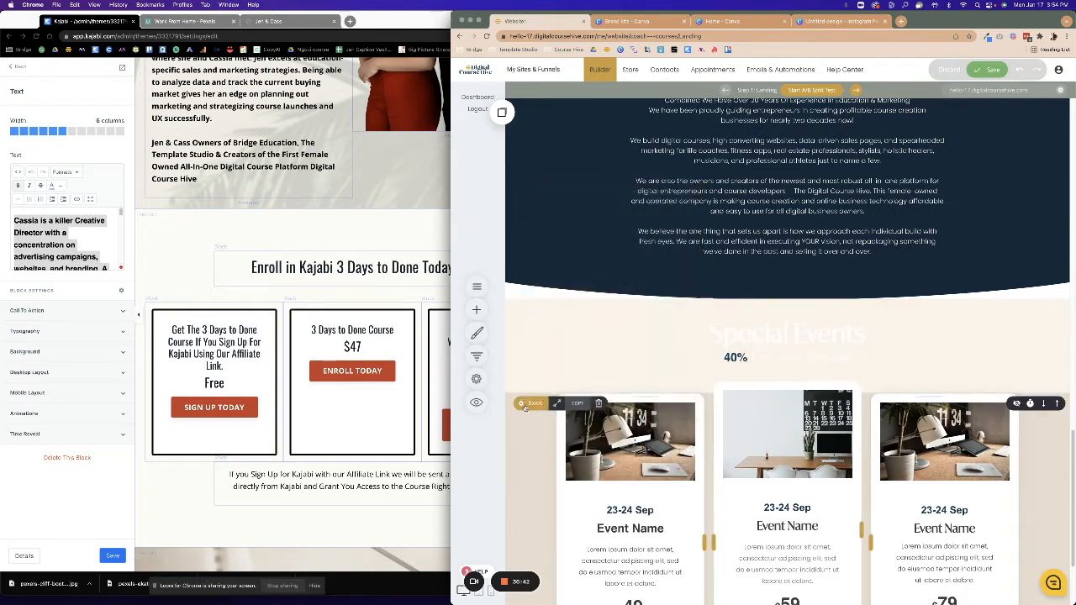
click(526, 404)
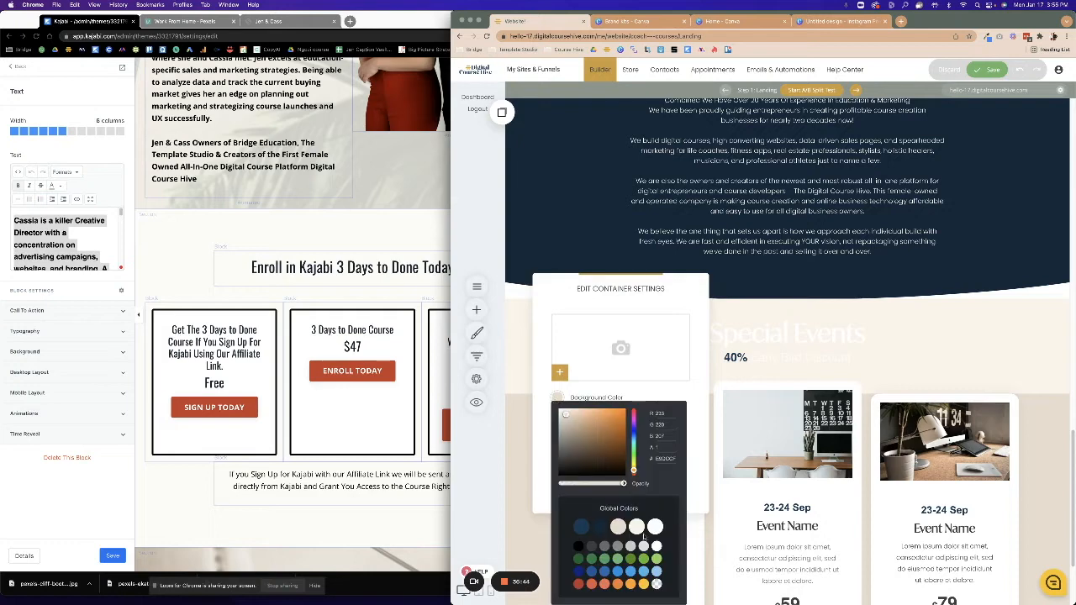
click(635, 528)
click(511, 461)
Make the Cassia & Jennifer section's shape divider cream and save the page.
scroll(552, 365, up, 2)
scroll(551, 365, up, 3)
click(530, 167)
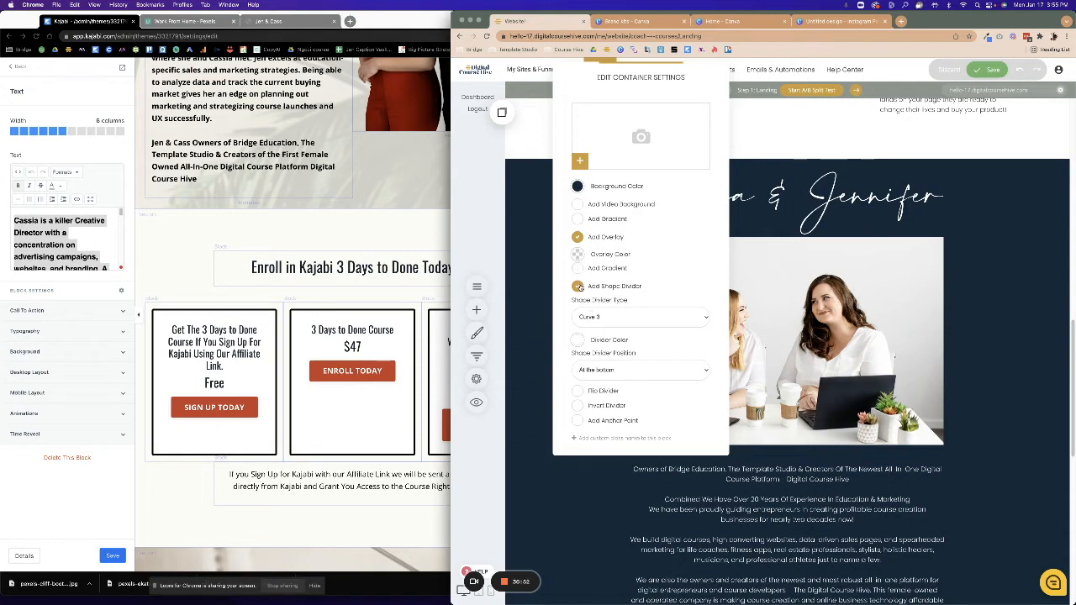
click(575, 340)
click(660, 472)
click(742, 403)
scroll(741, 395, down, 5)
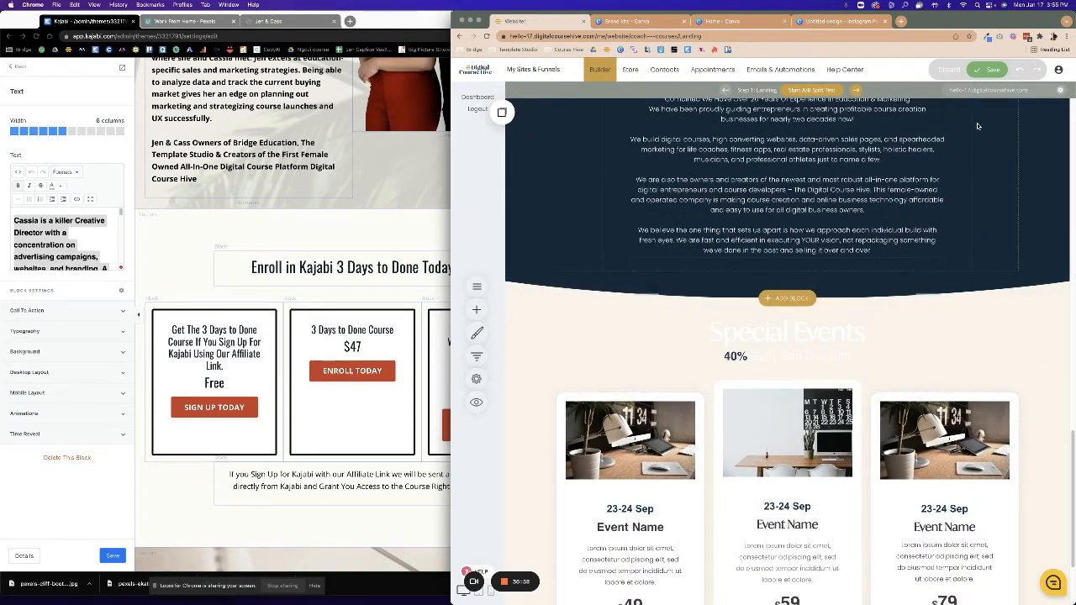
click(989, 69)
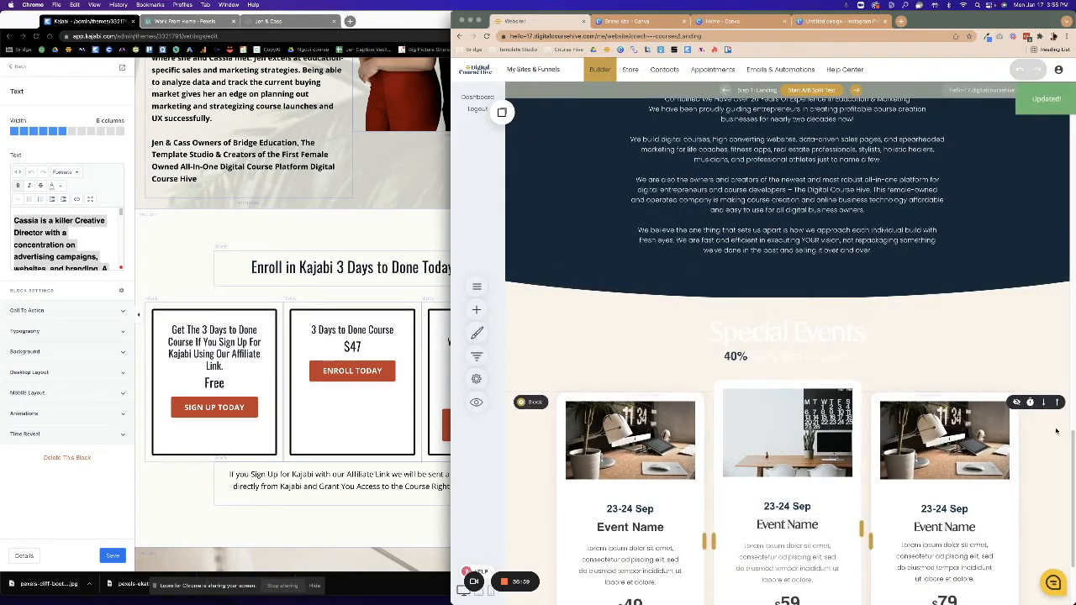
Replace the Special Events heading with 'Enroll in Kajabi 3 Days to Done Today' copied from Kajabi.
click(818, 342)
click(433, 325)
double_click(383, 268)
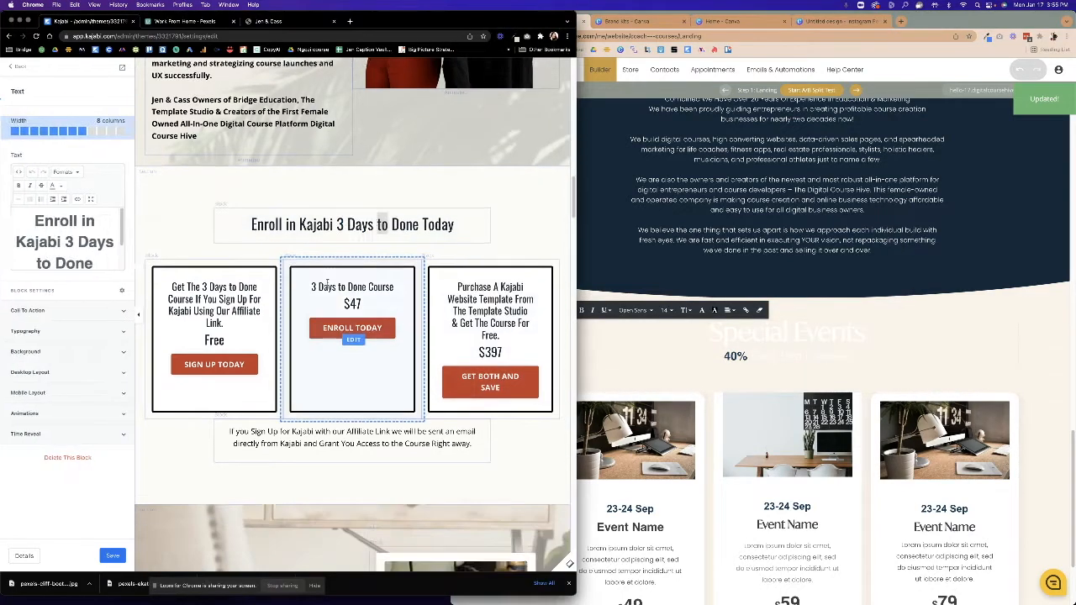
drag(28, 220, 111, 281)
key(super+c)
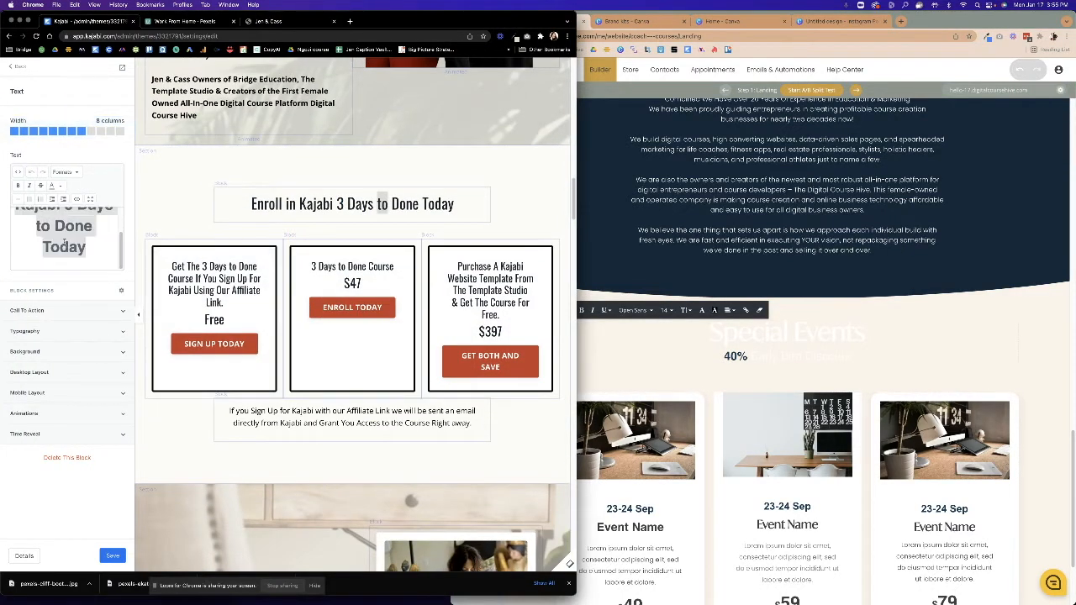
double_click(754, 336)
drag(678, 333, 883, 331)
key(super+v)
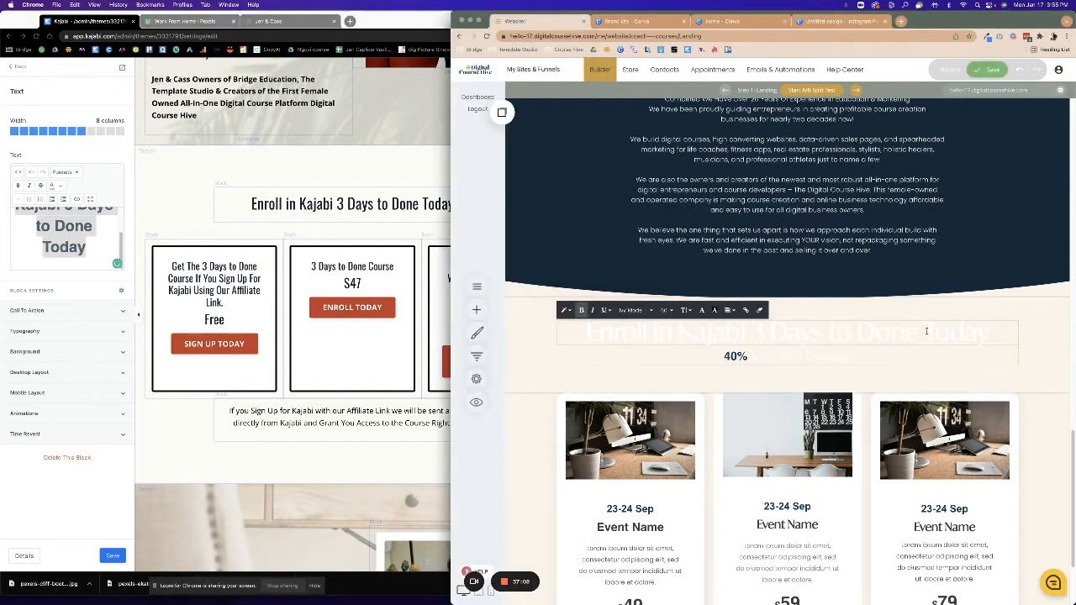
Make the new heading text dark and delete the 40% element beneath it.
drag(999, 333, 567, 330)
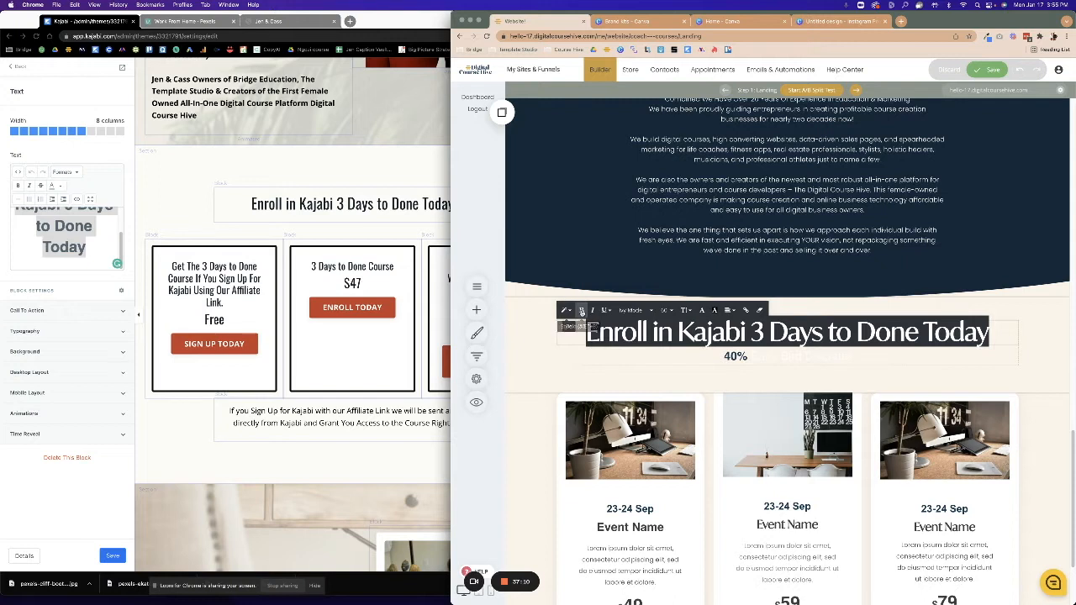
click(701, 310)
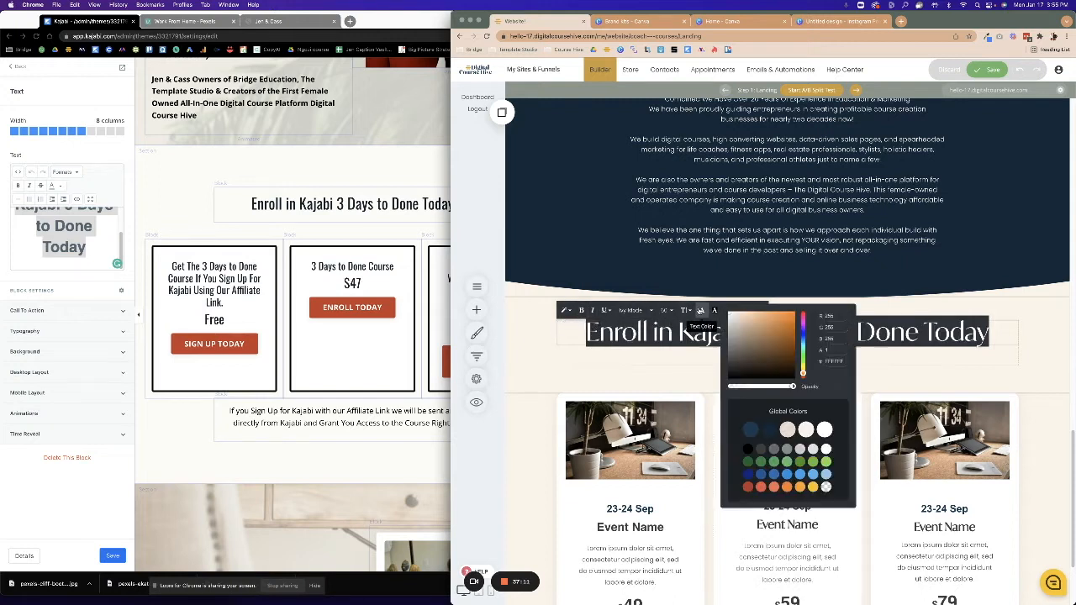
click(766, 430)
click(606, 372)
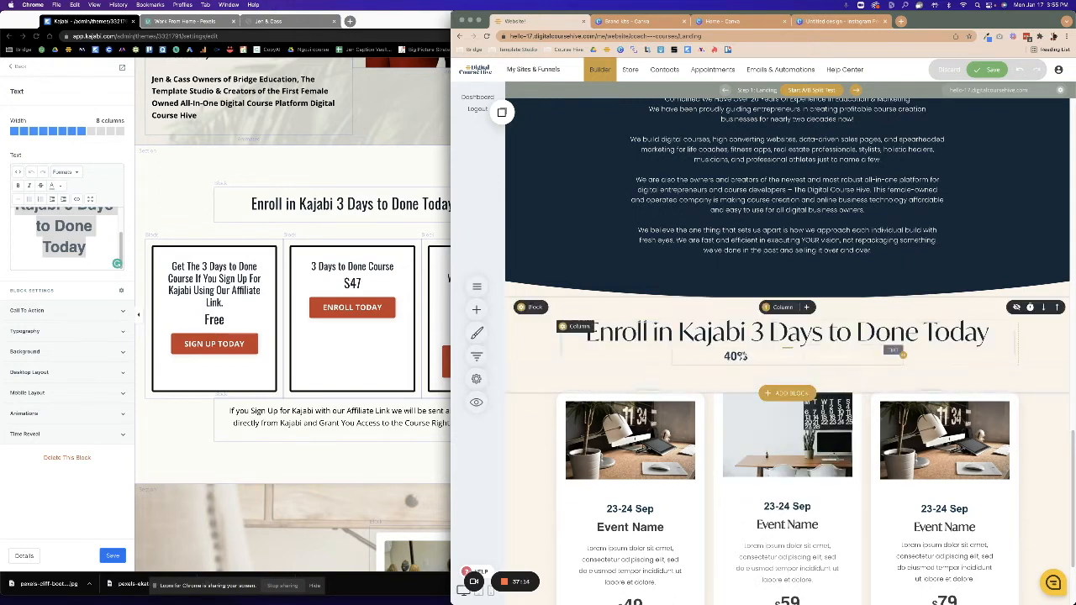
click(749, 335)
click(777, 277)
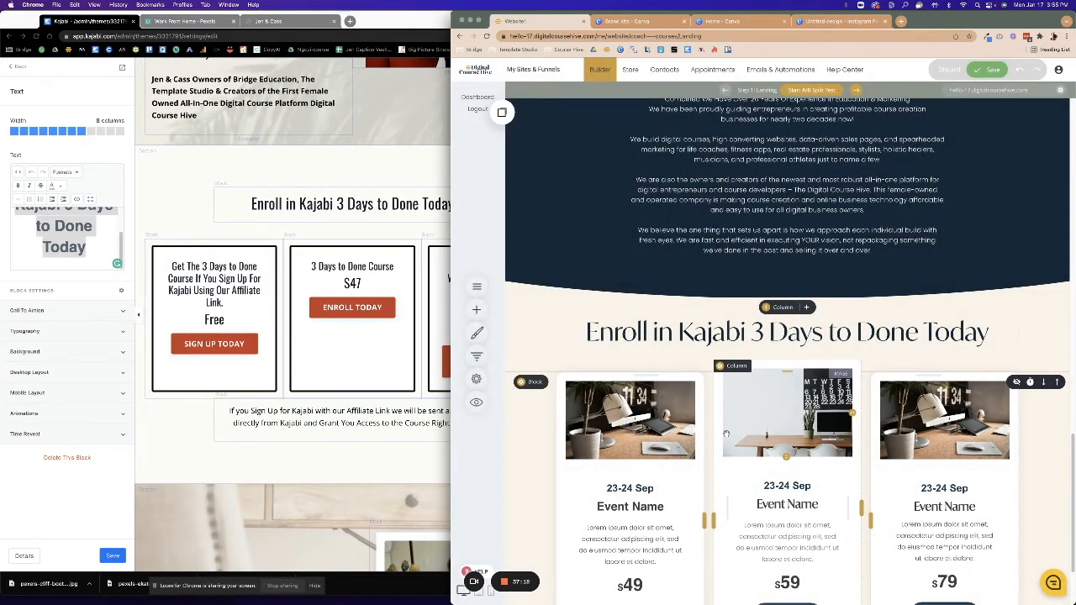
Delete the photo from each of the three event cards, confirming YES each time.
click(578, 435)
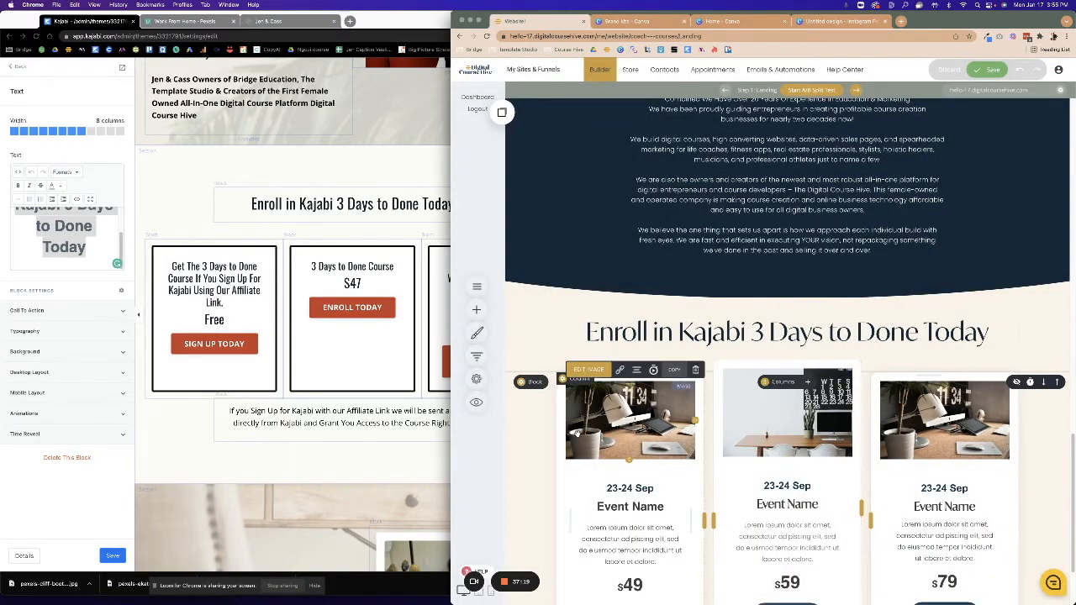
click(695, 369)
click(777, 279)
click(764, 420)
click(853, 357)
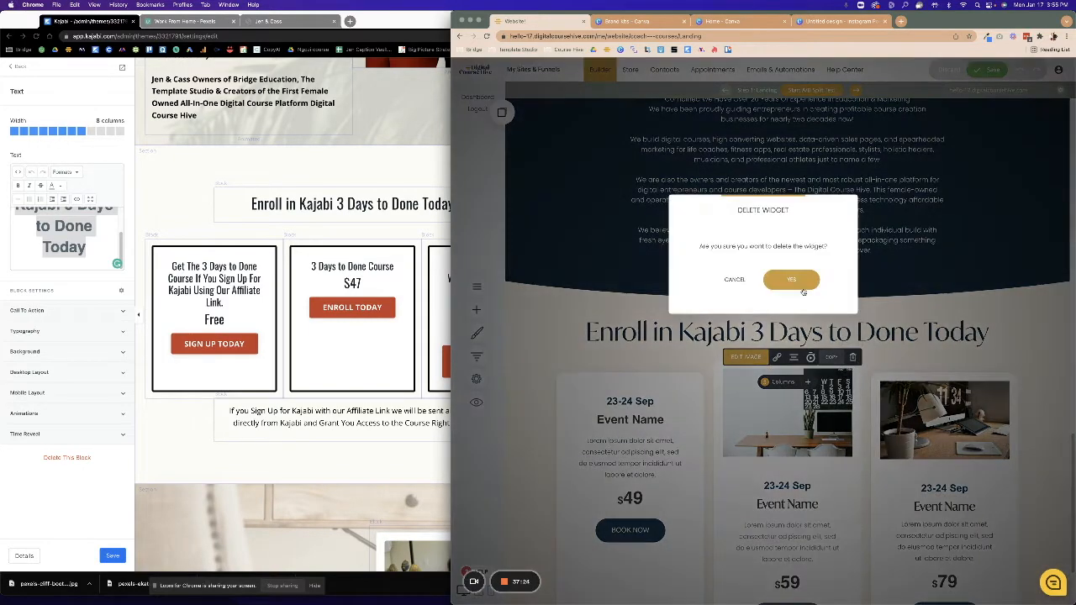
click(790, 280)
click(931, 423)
click(1008, 370)
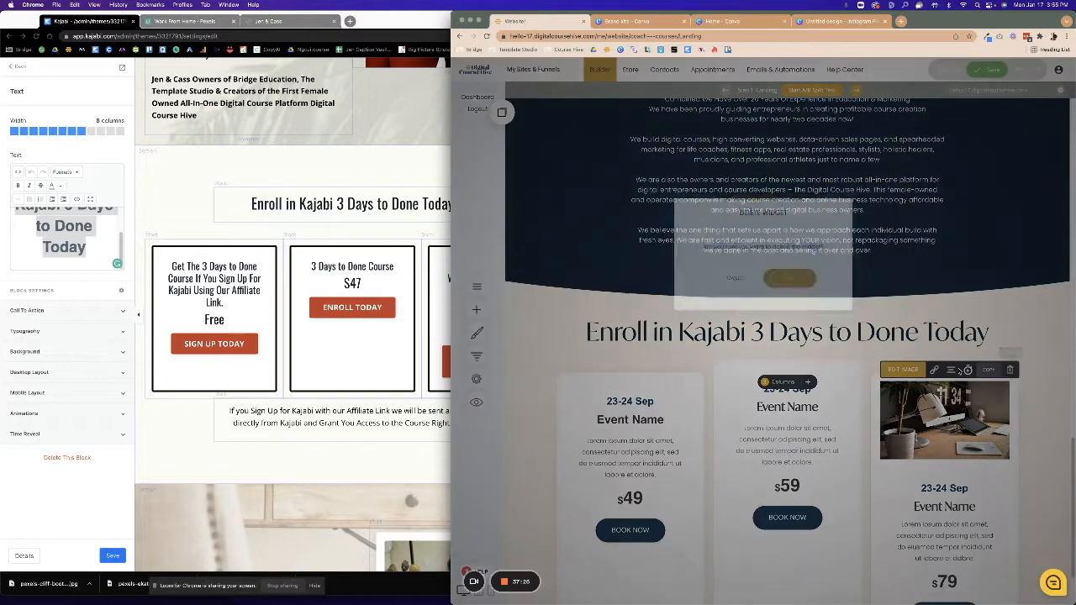
click(788, 279)
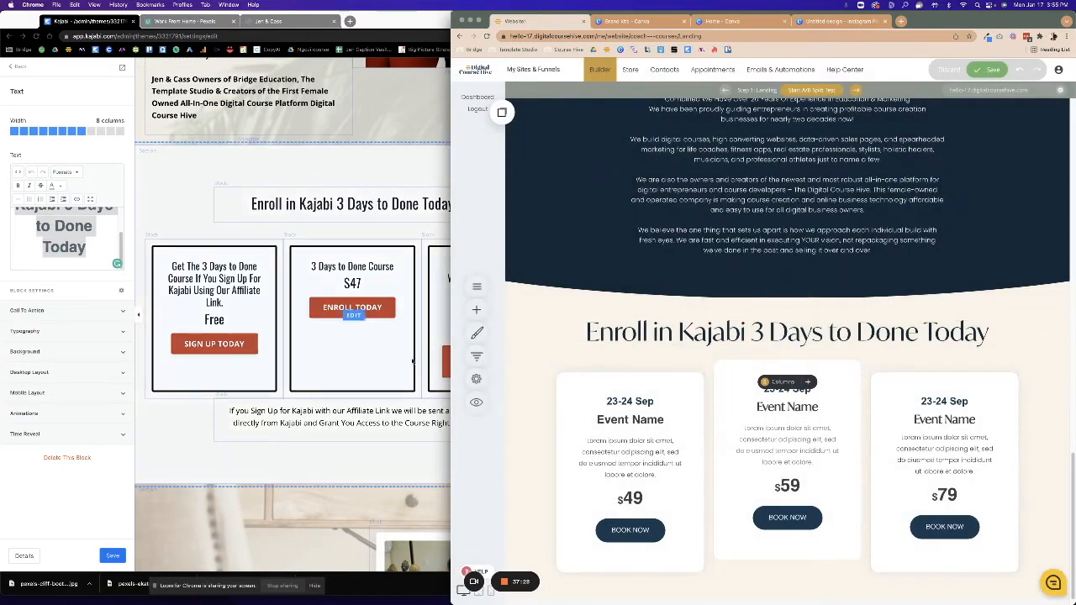
click(418, 362)
click(214, 282)
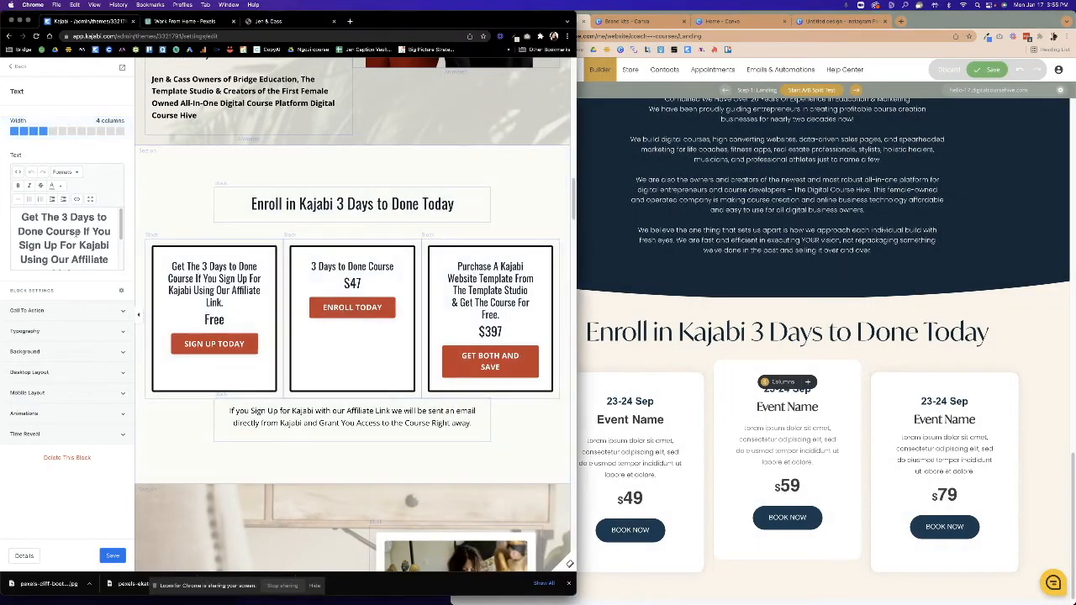
Replace the first card's lorem ipsum with the Kajabi affiliate sign-up description.
drag(21, 216, 118, 286)
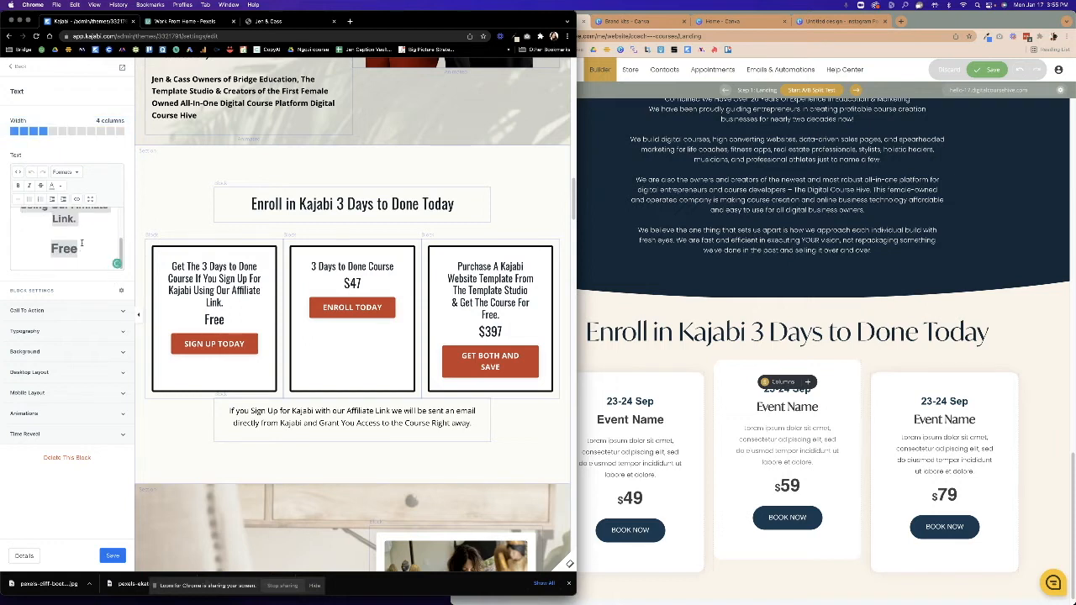
click(642, 452)
double_click(642, 452)
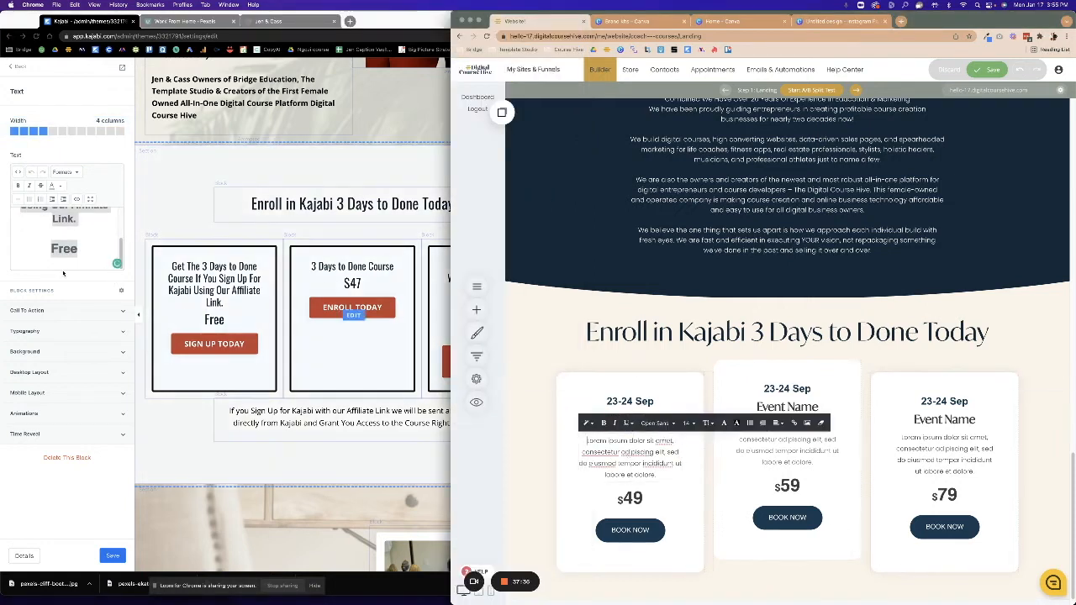
click(82, 271)
drag(80, 220, 0, 192)
right_click(69, 228)
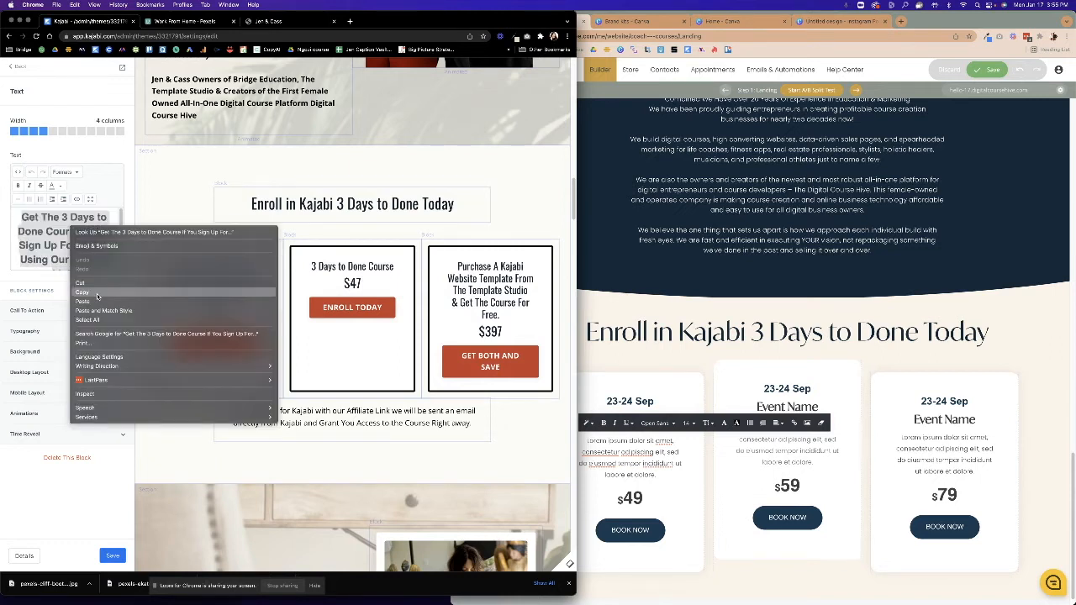
click(94, 295)
click(668, 479)
drag(666, 476, 596, 445)
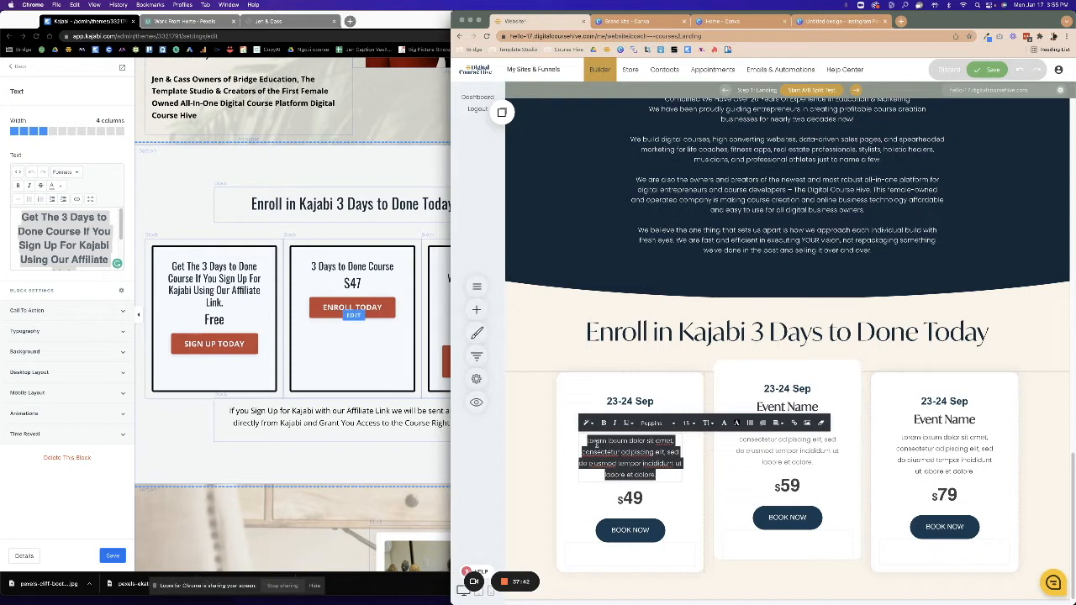
right_click(599, 446)
click(619, 485)
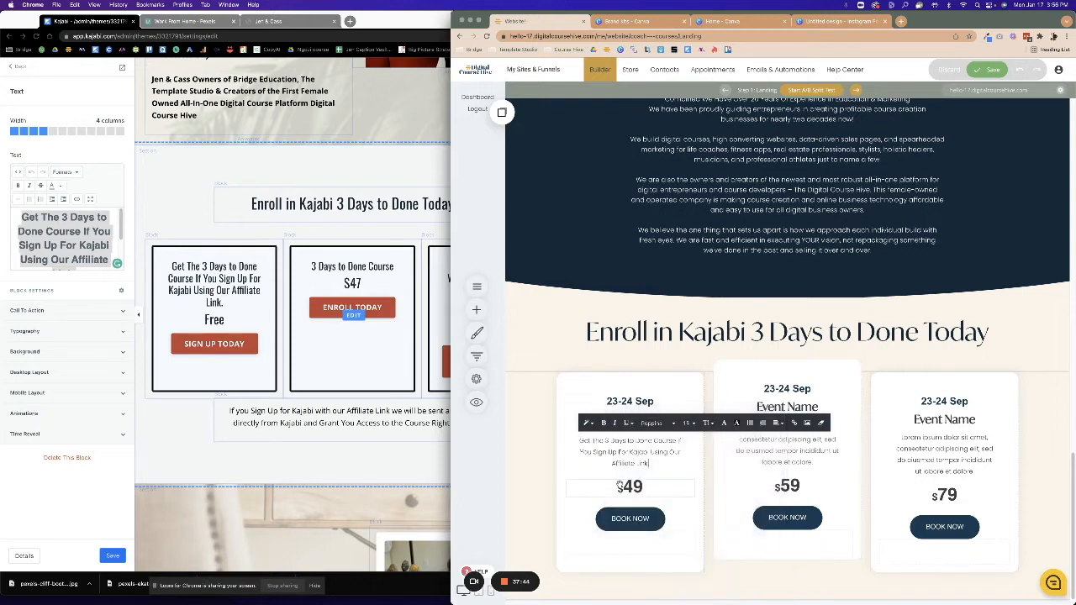
Change the first card's price from $49 to FREE and copy the Kajabi sign-up URL.
click(623, 485)
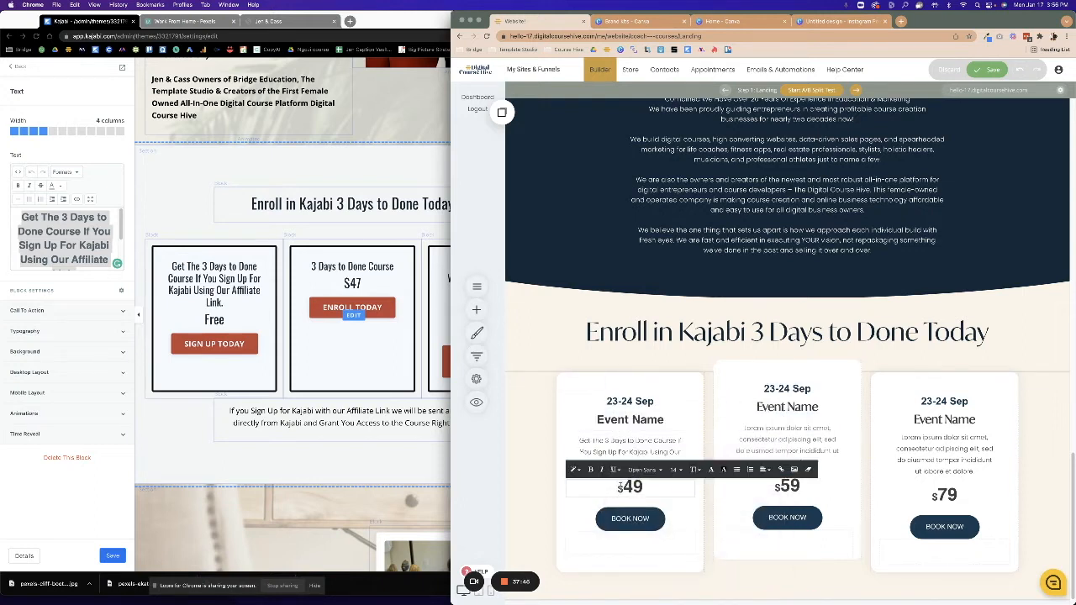
text(FREE)
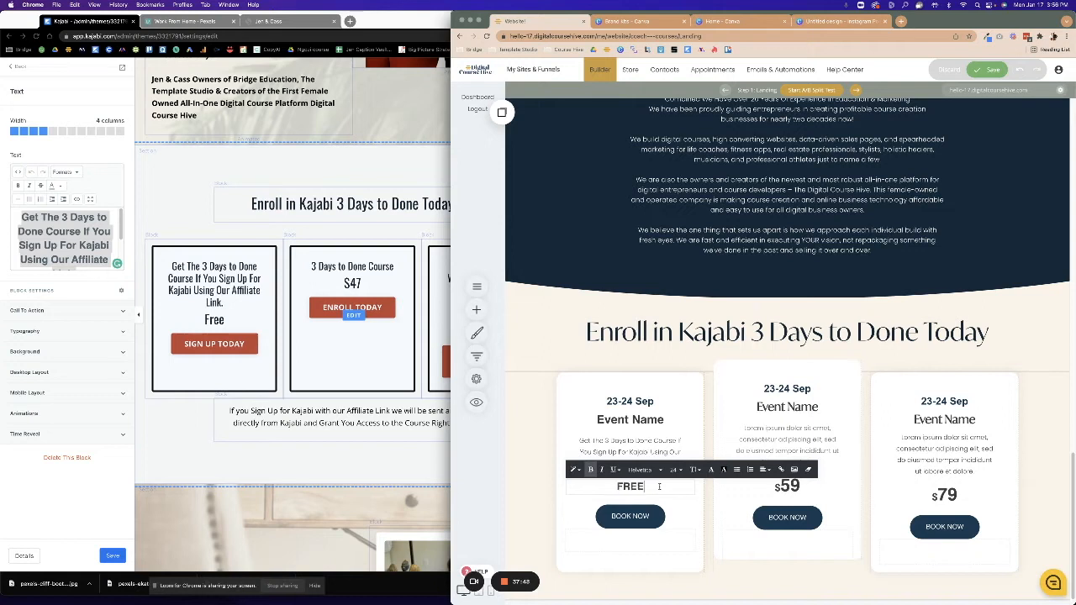
click(211, 345)
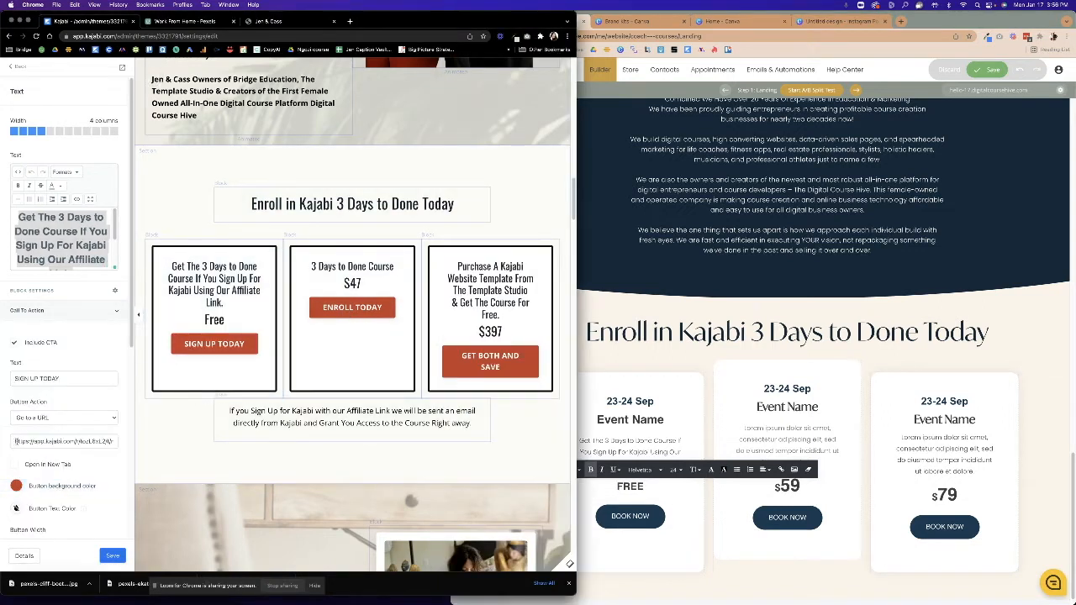
drag(16, 441, 102, 442)
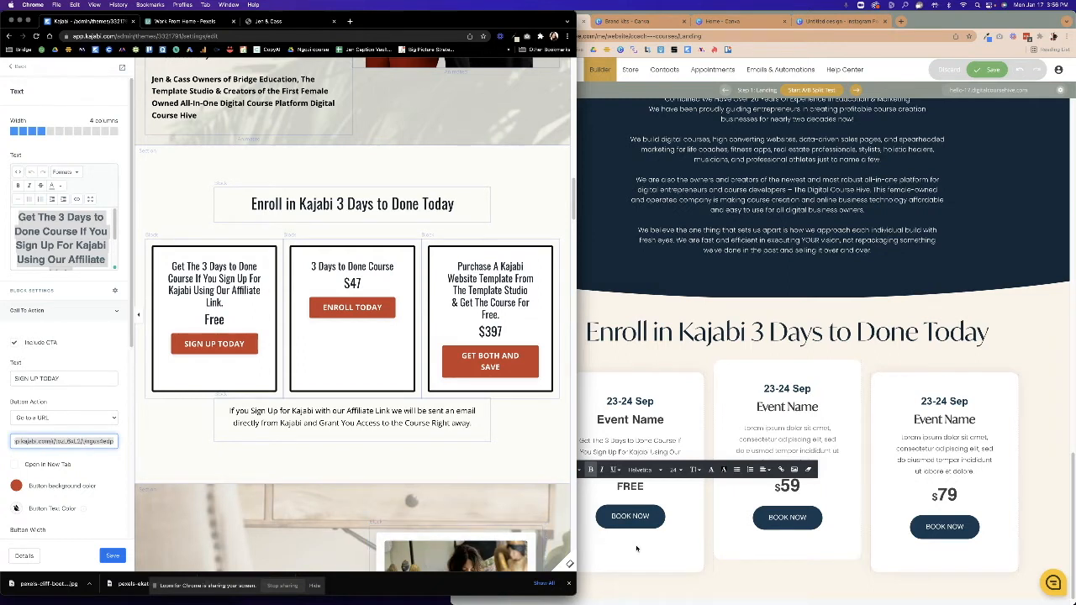
click(616, 517)
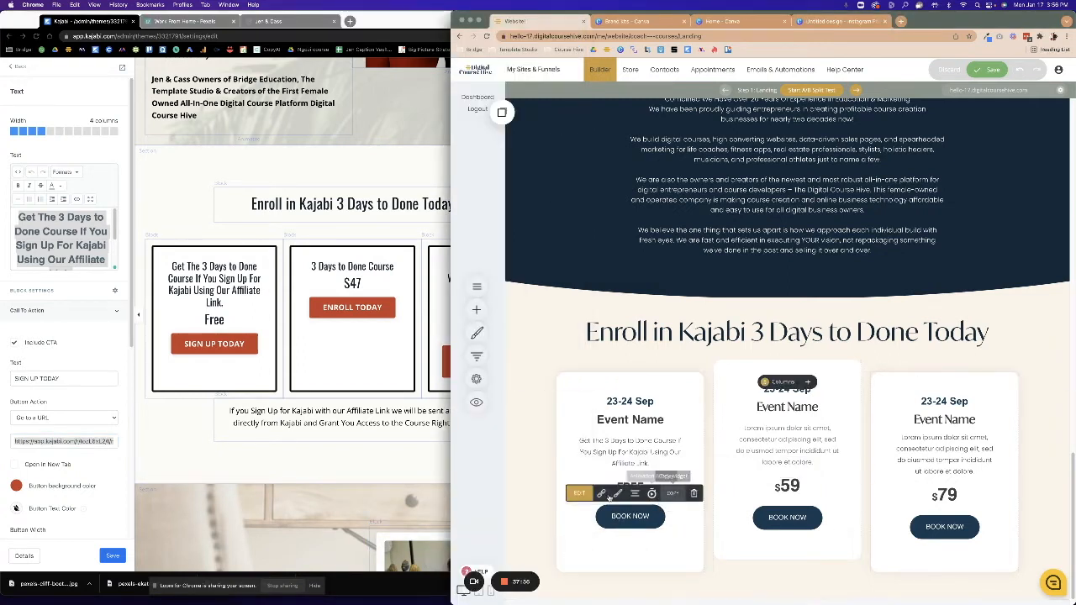
Label the first card's button 'Sign Up Today' with an external Kajabi link opening in a new tab.
click(578, 494)
drag(774, 480, 678, 473)
text(Sign Up Today)
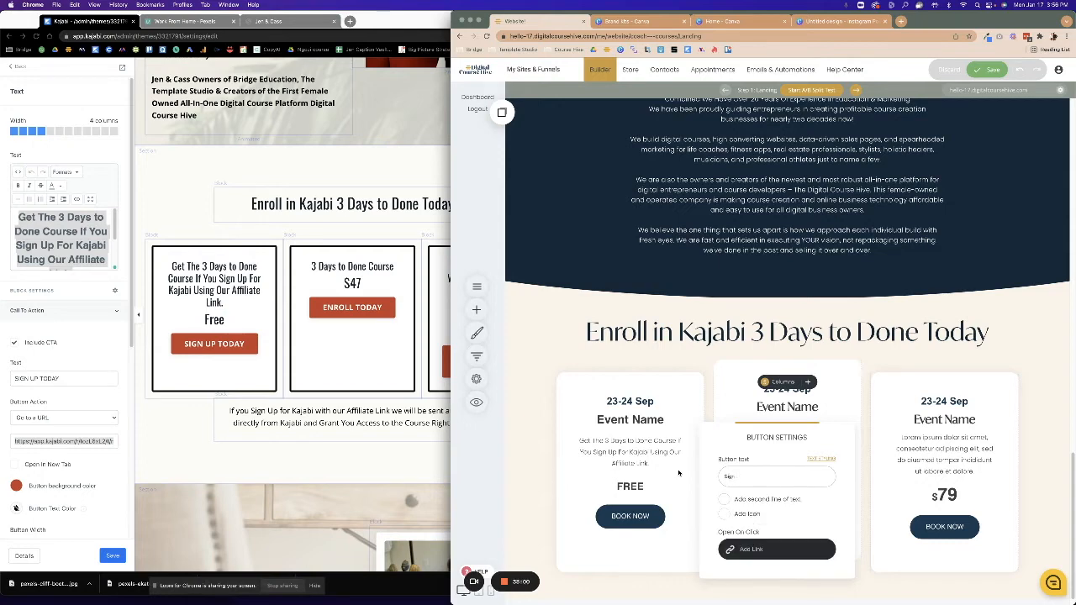
click(759, 549)
click(659, 217)
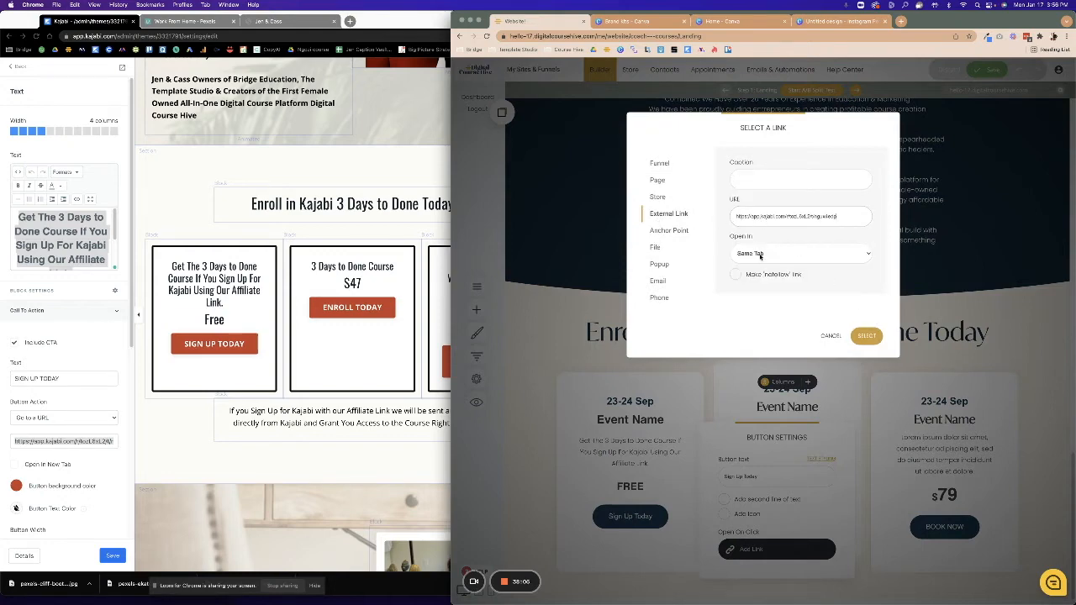
click(760, 254)
click(761, 267)
click(866, 335)
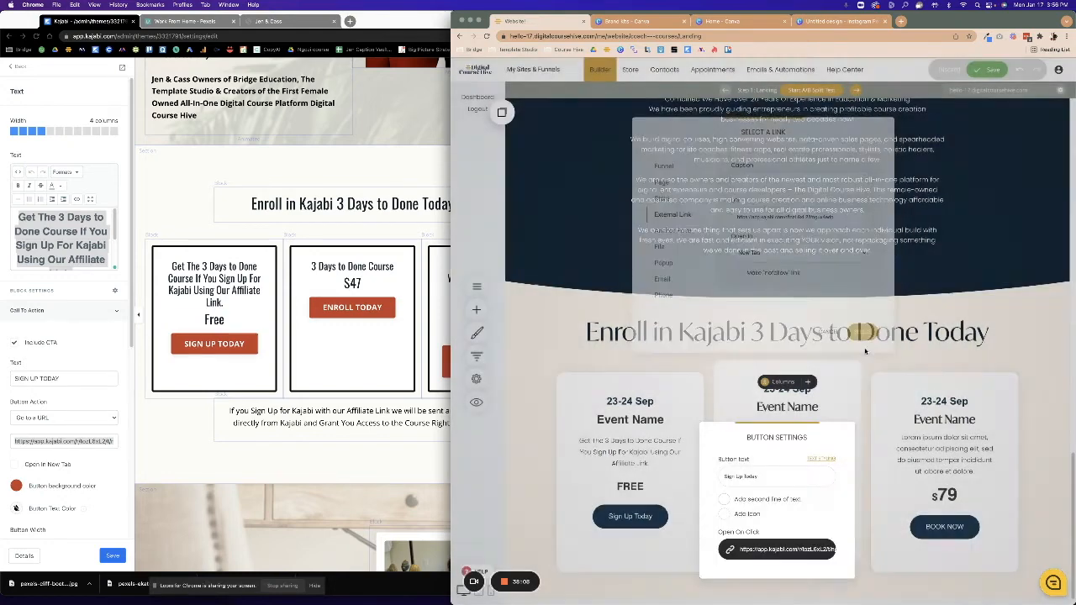
click(713, 387)
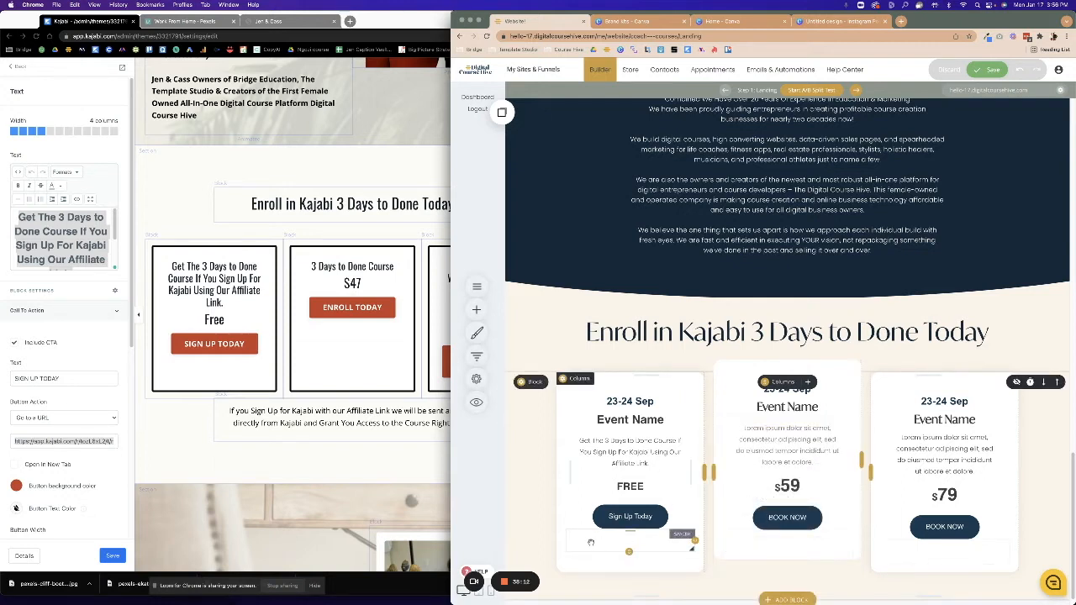
Delete the misplaced spacer and the first card's 23-24 Sep date heading.
drag(600, 540, 624, 542)
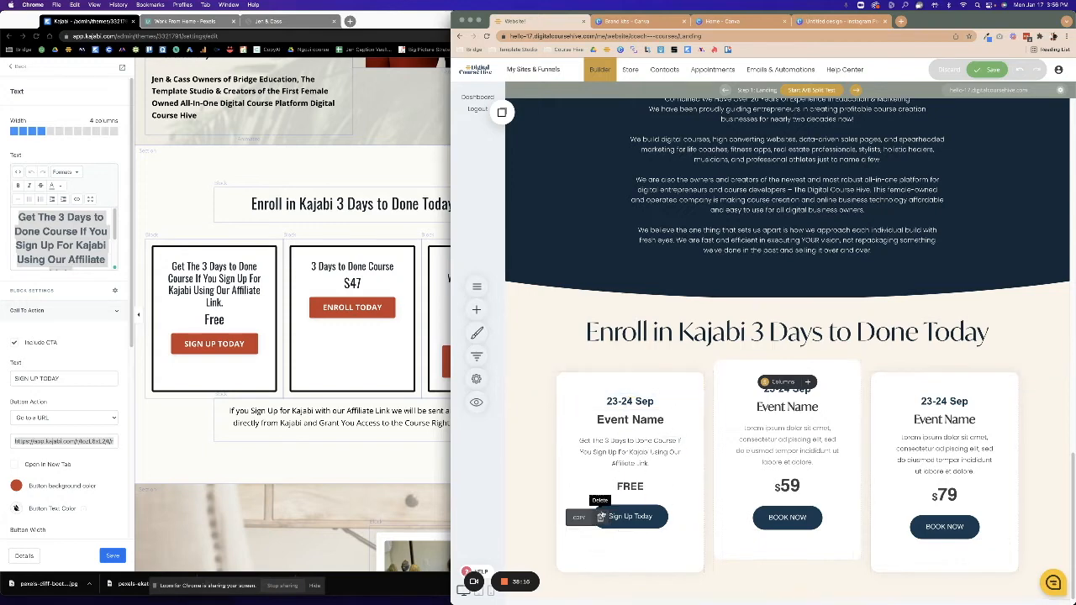
click(602, 517)
click(787, 278)
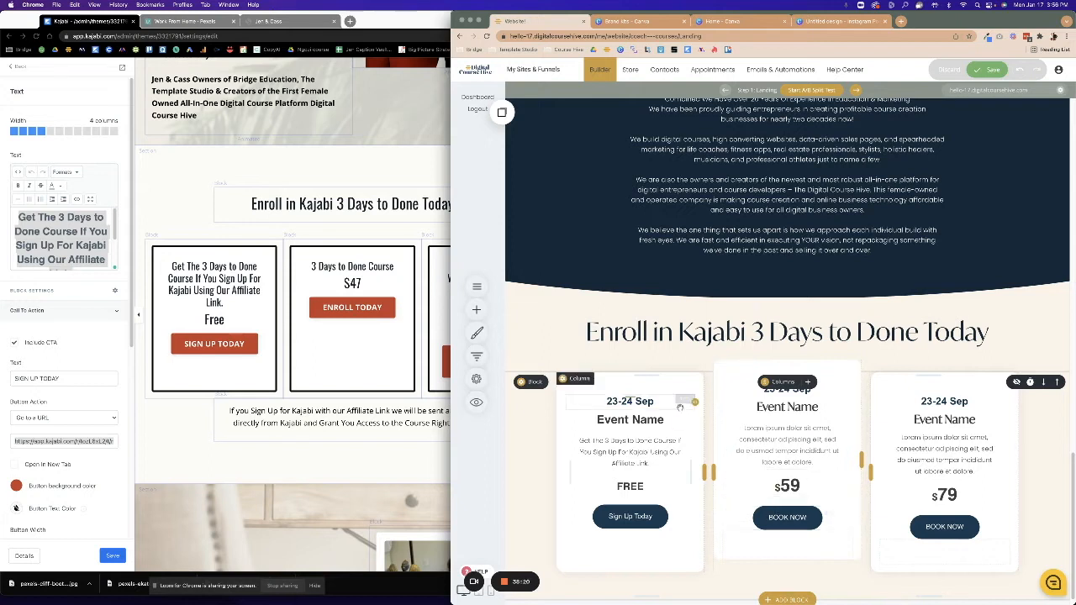
click(638, 402)
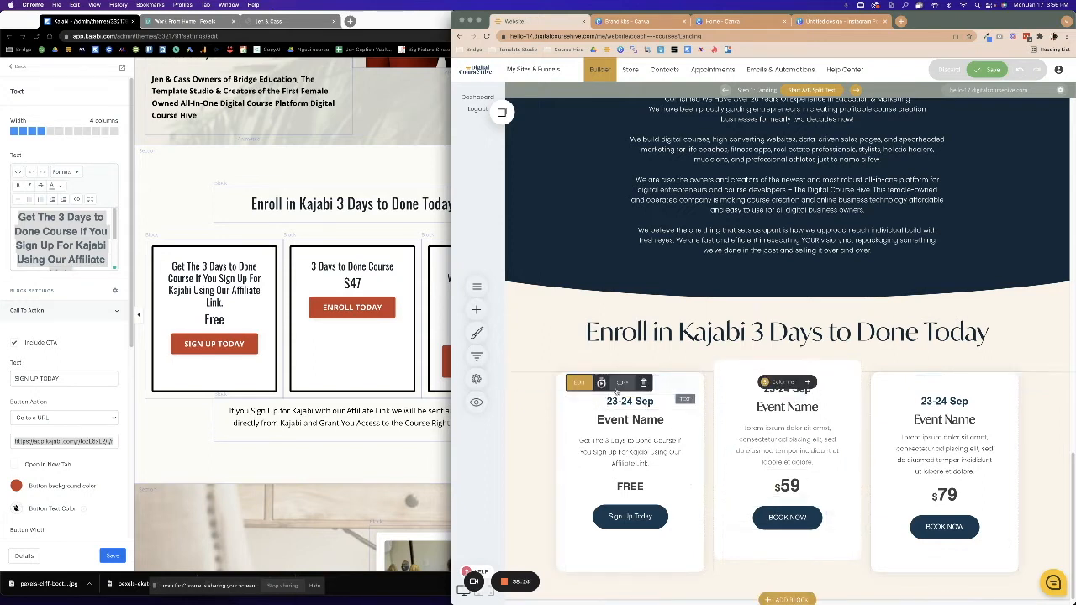
click(643, 383)
click(792, 278)
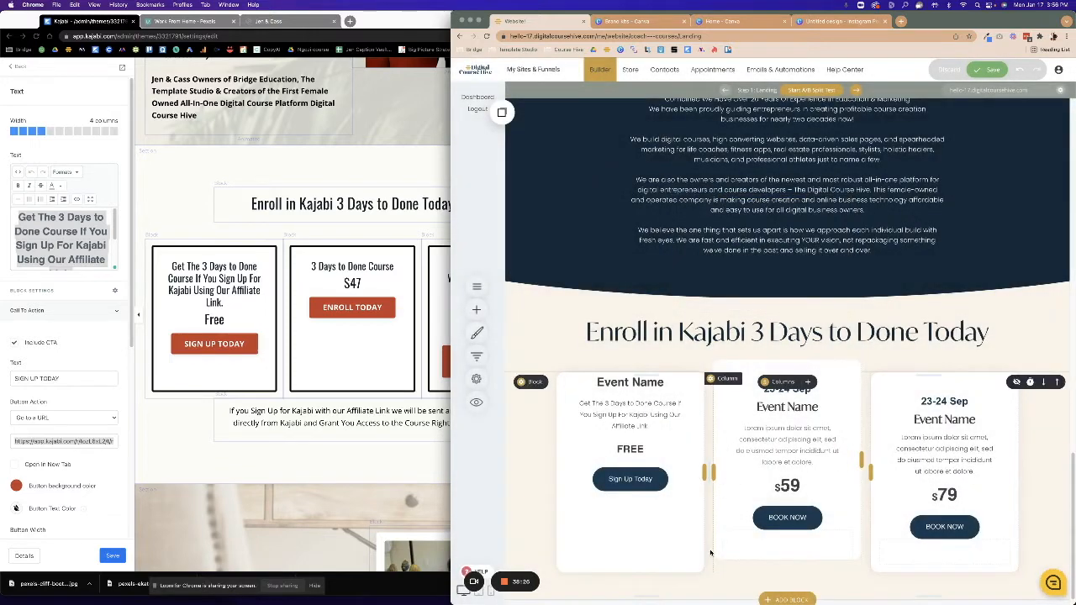
Add a Spacer at the top of the left card and delete the middle card's date.
click(476, 309)
drag(572, 217, 629, 385)
mouse_move(765, 382)
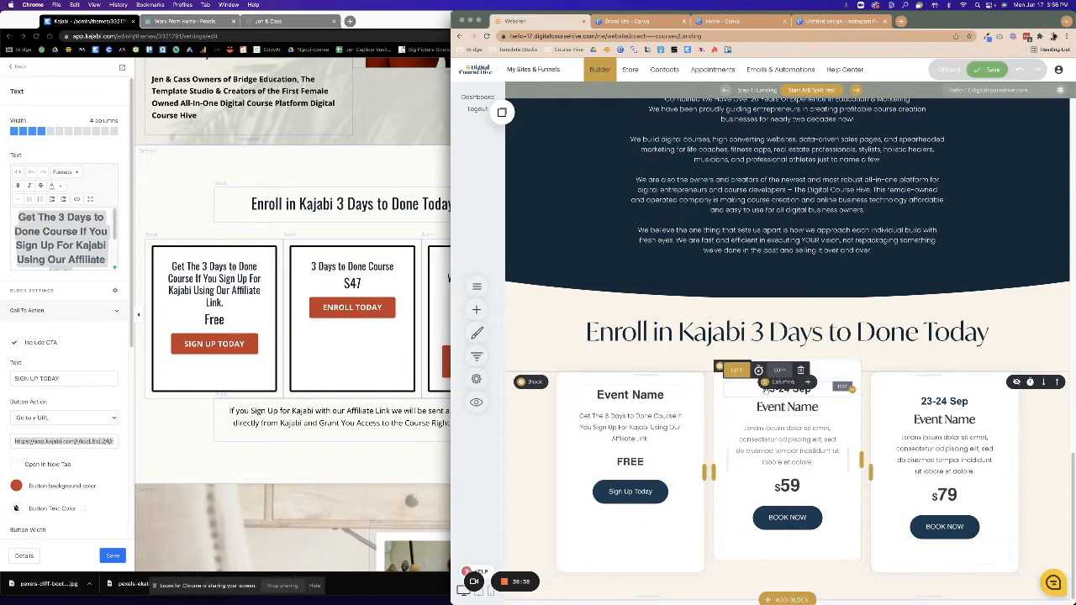
click(800, 370)
click(790, 279)
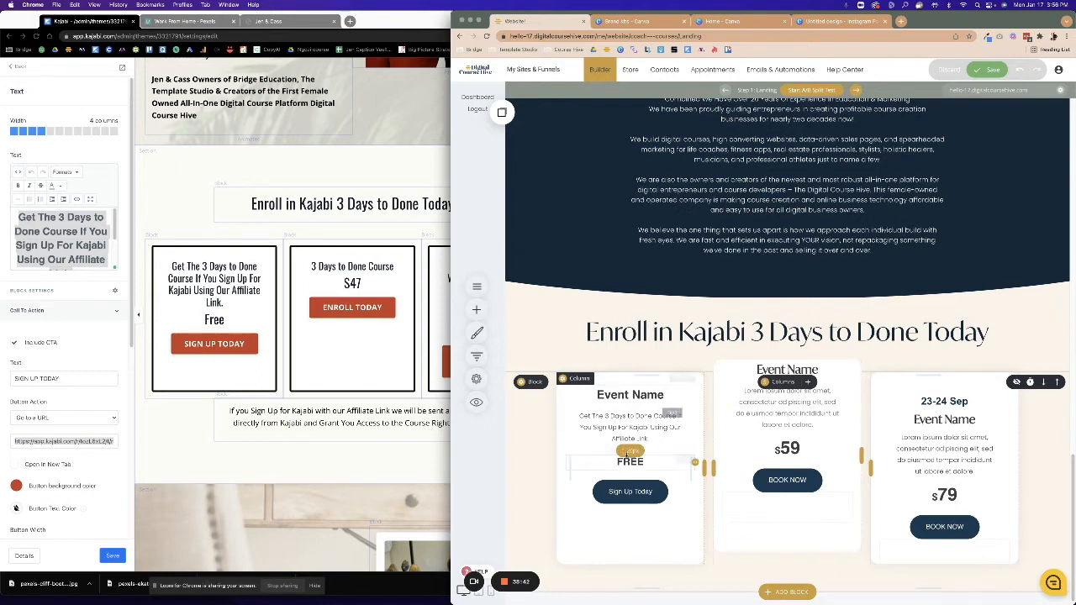
click(613, 377)
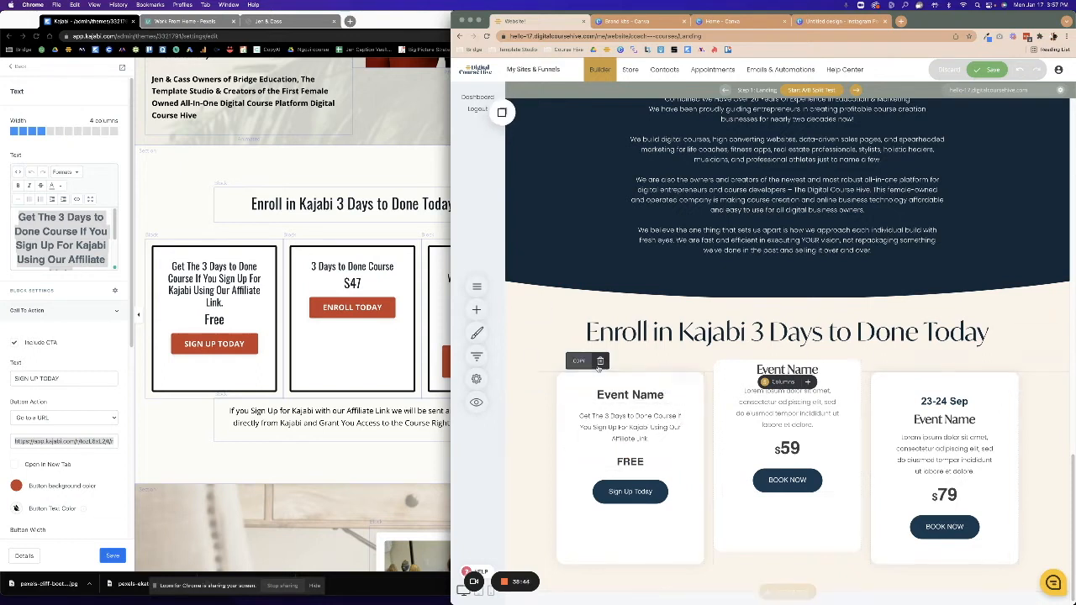
Add saved spacers to the middle and right cards and delete the right card's date.
click(501, 112)
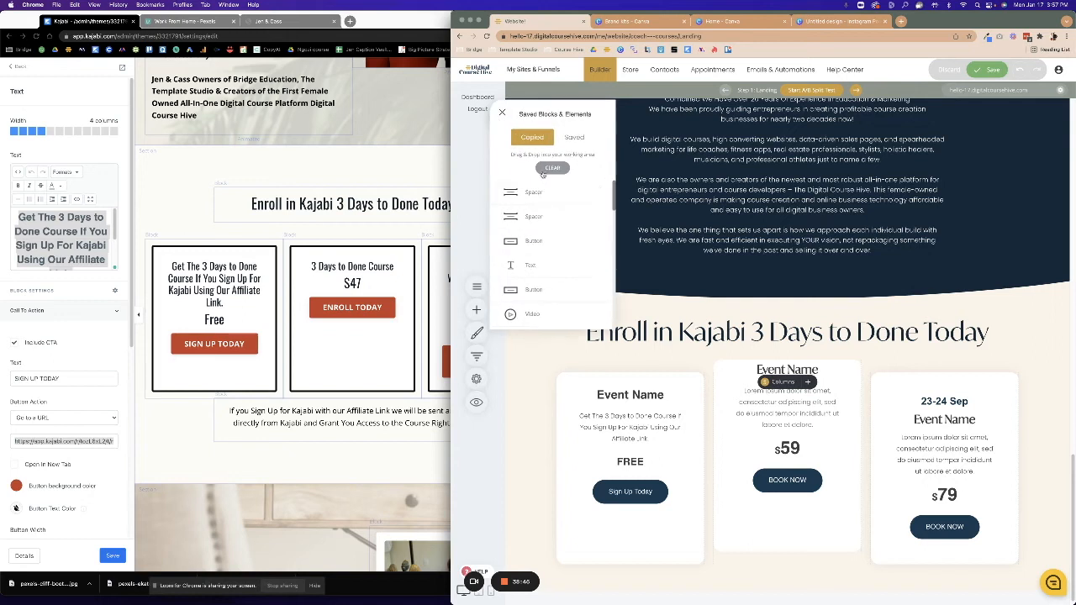
drag(535, 191, 805, 395)
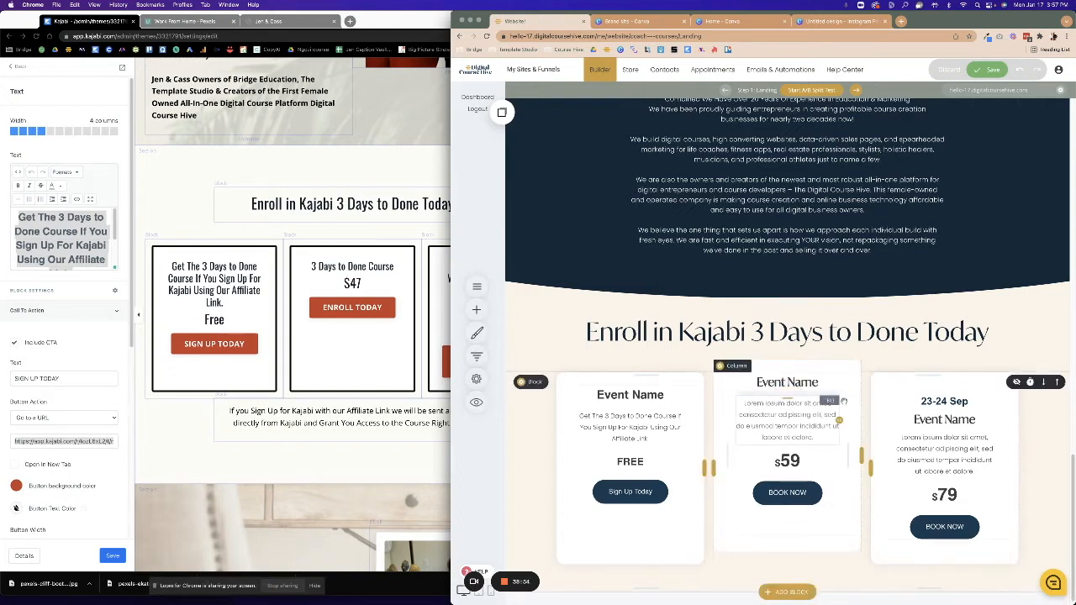
click(504, 115)
drag(531, 191, 965, 395)
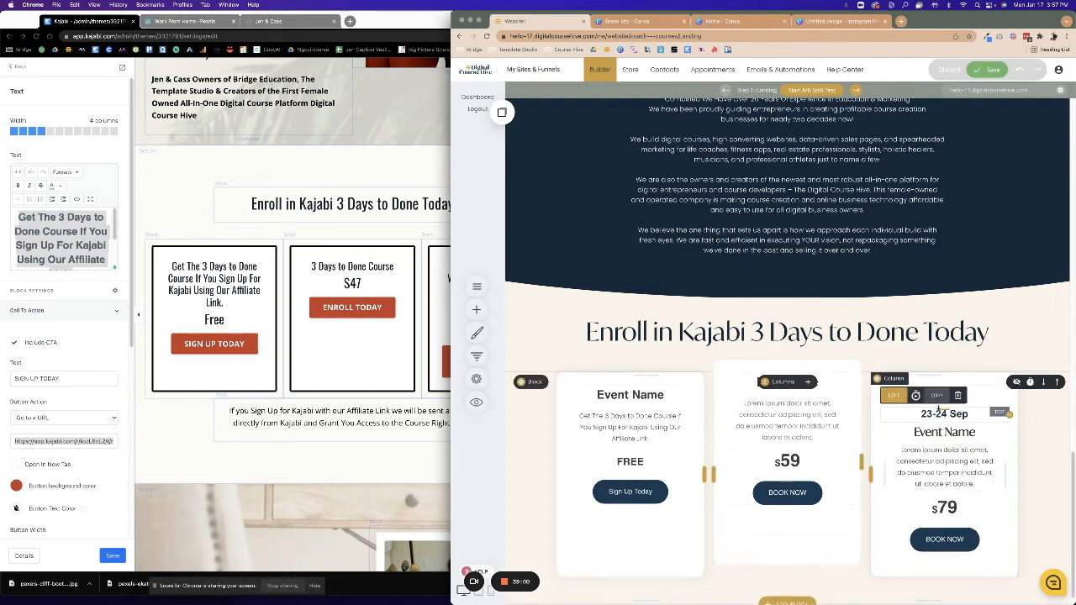
click(958, 397)
click(789, 281)
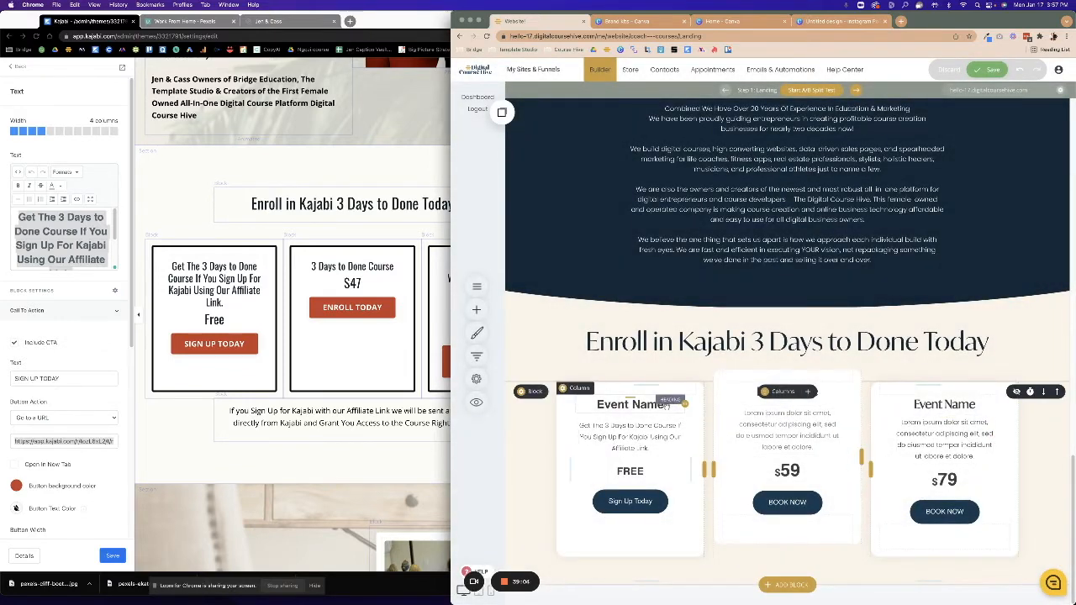
Edit the left card's heading and description, and remove an unneeded spacer.
click(627, 406)
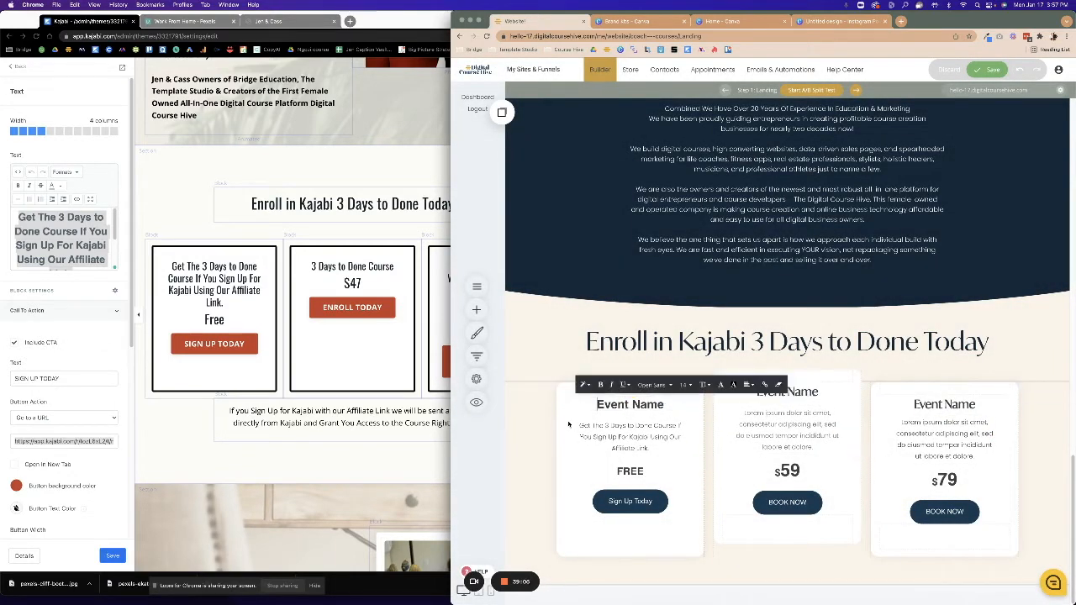
click(583, 427)
drag(579, 425, 655, 453)
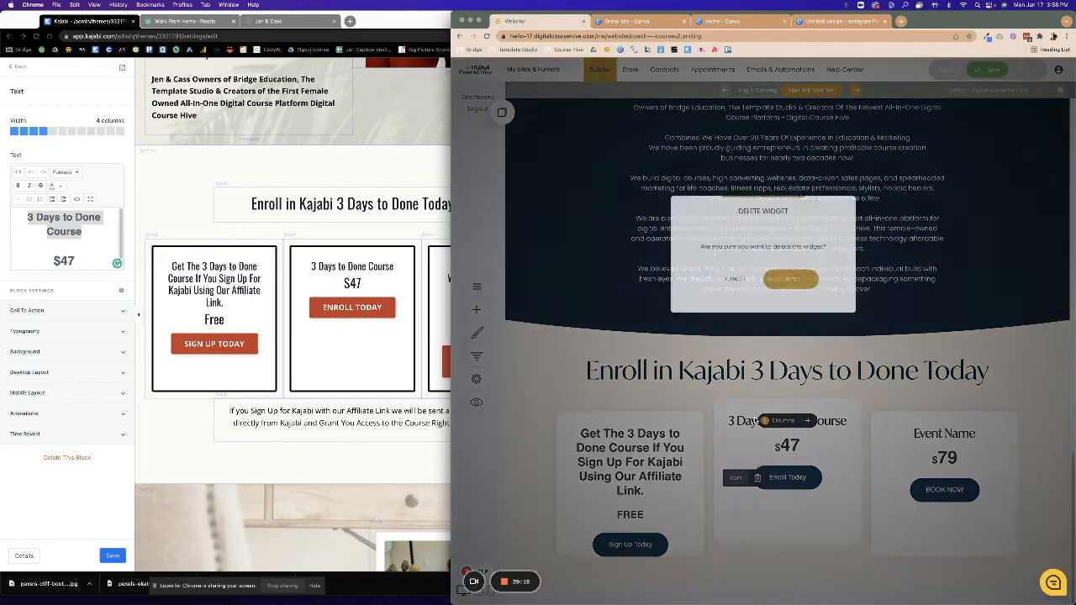
click(757, 478)
click(791, 286)
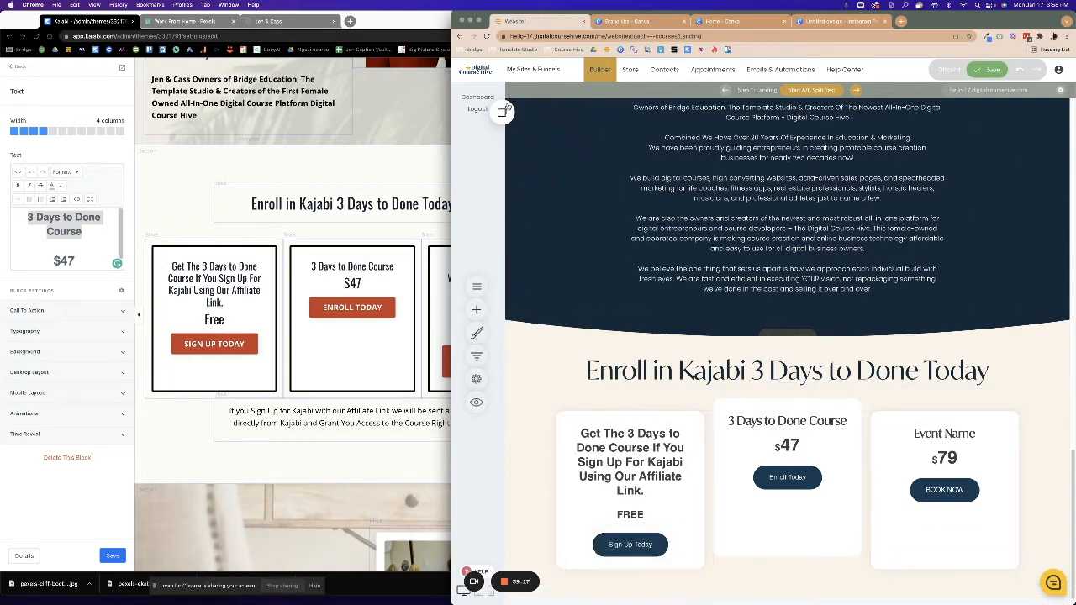
Add two saved spacers to the middle card, one below Enroll Today.
click(503, 110)
drag(547, 213, 777, 494)
click(502, 112)
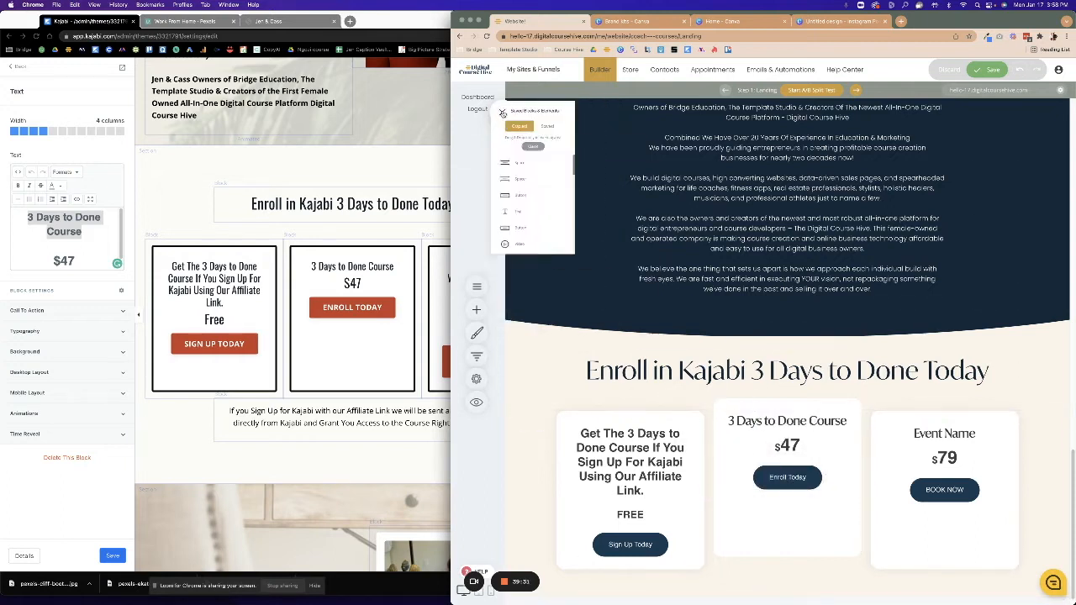
drag(547, 213, 953, 519)
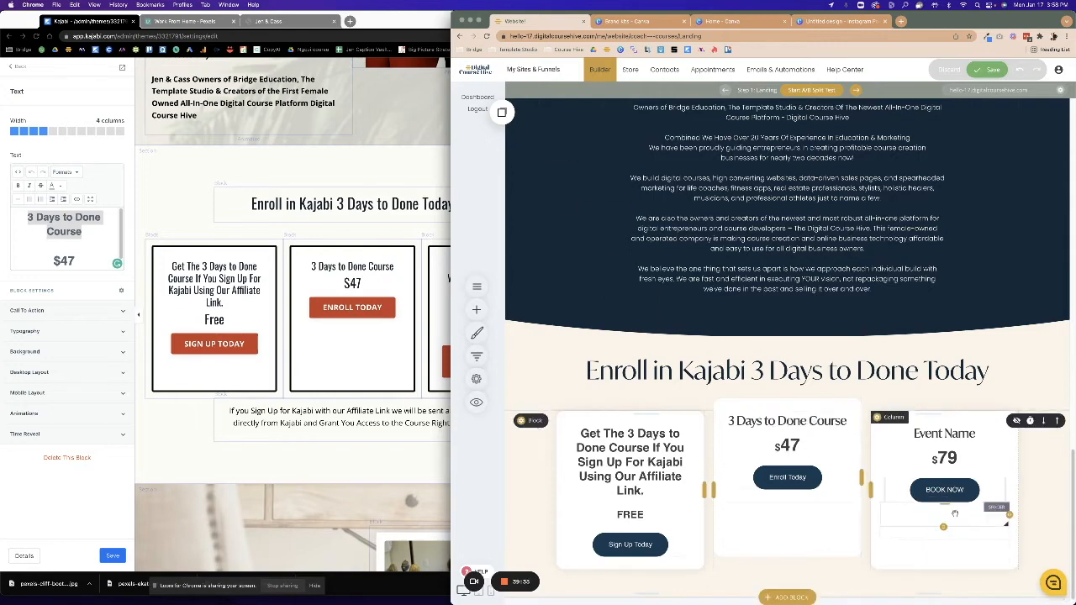
Remove the extra element under the right card's button and copy Kajabi's third offer text.
click(914, 491)
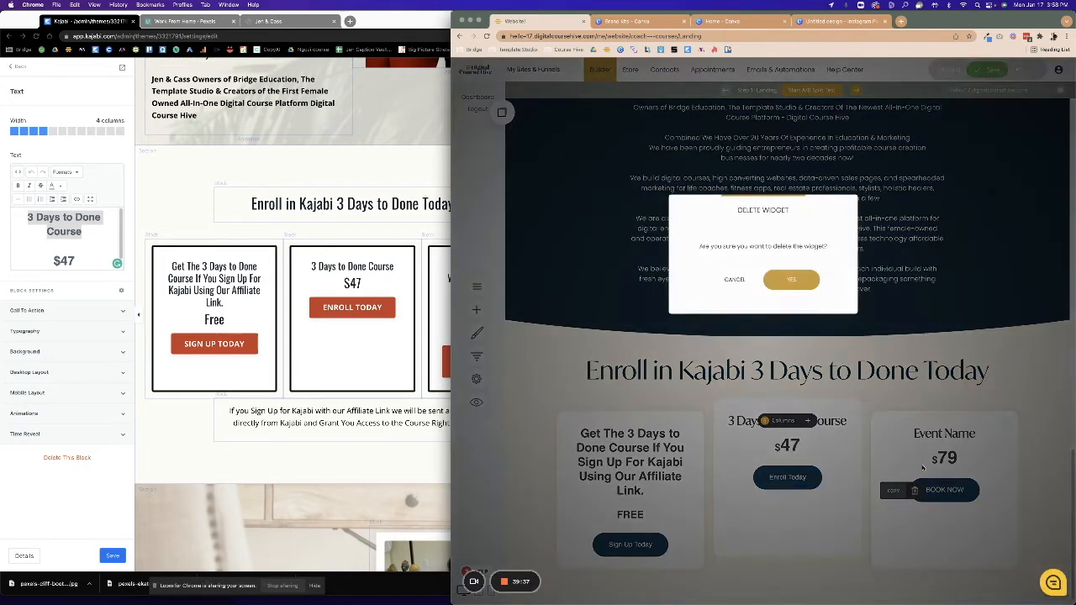
click(791, 279)
click(355, 308)
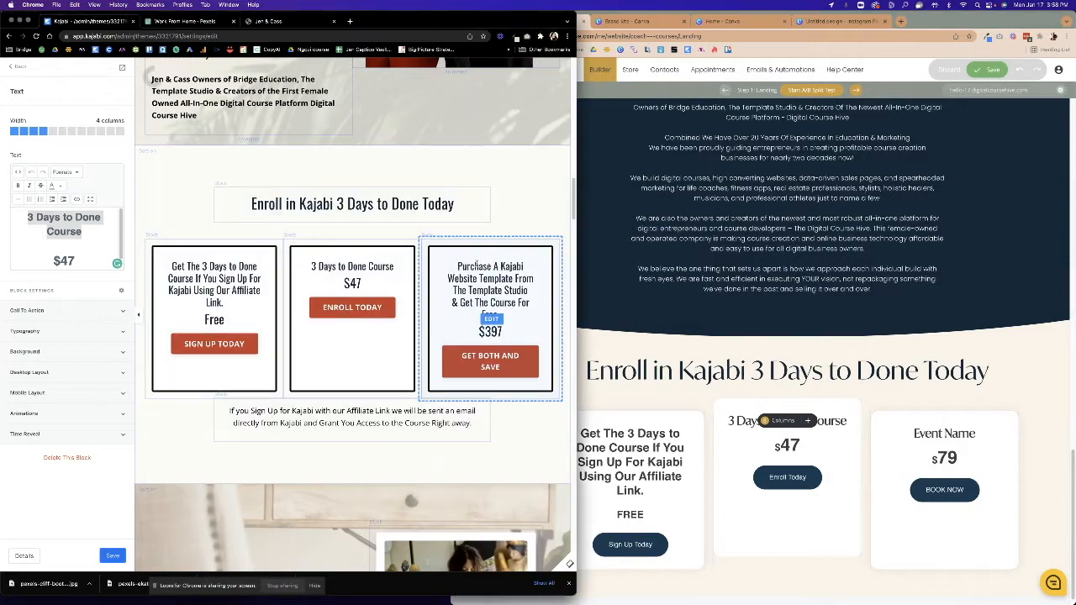
click(489, 264)
drag(63, 252, 90, 281)
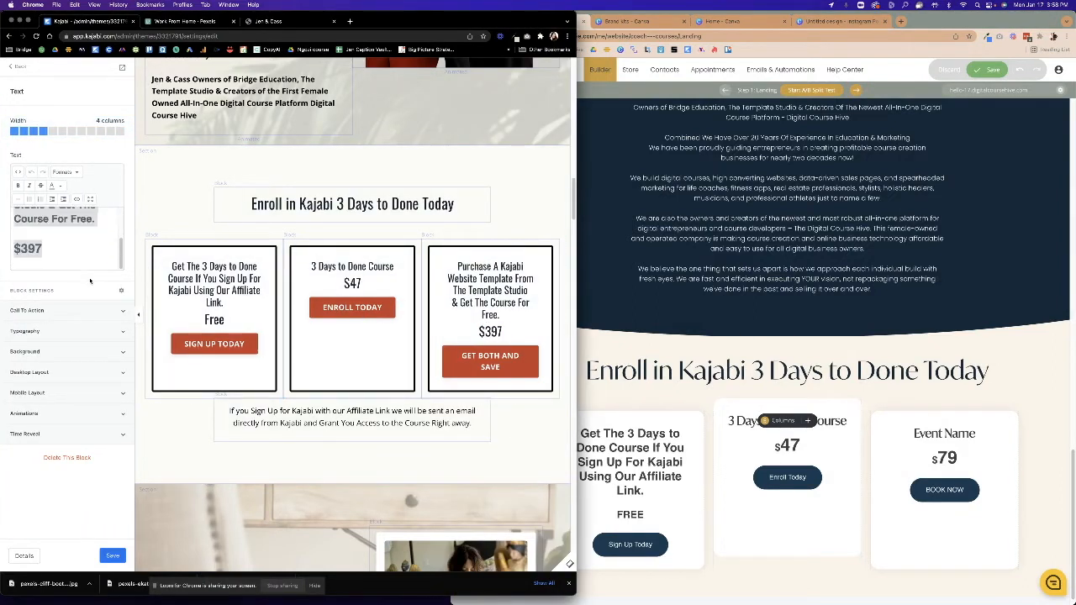
right_click(73, 219)
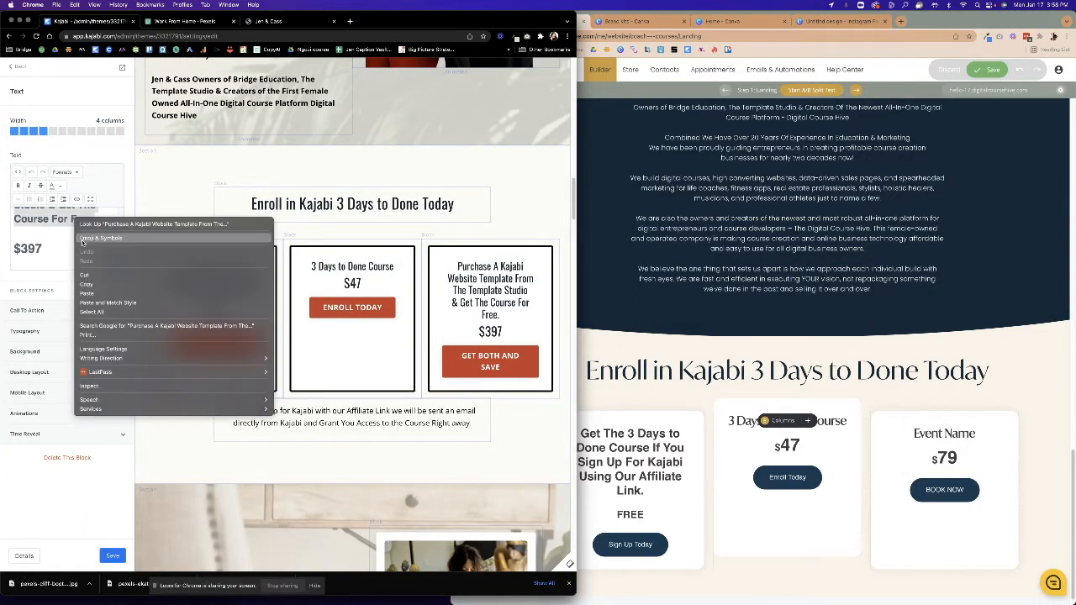
click(90, 284)
Paste the template offer as the right card's heading and change $79 to $397.
click(958, 446)
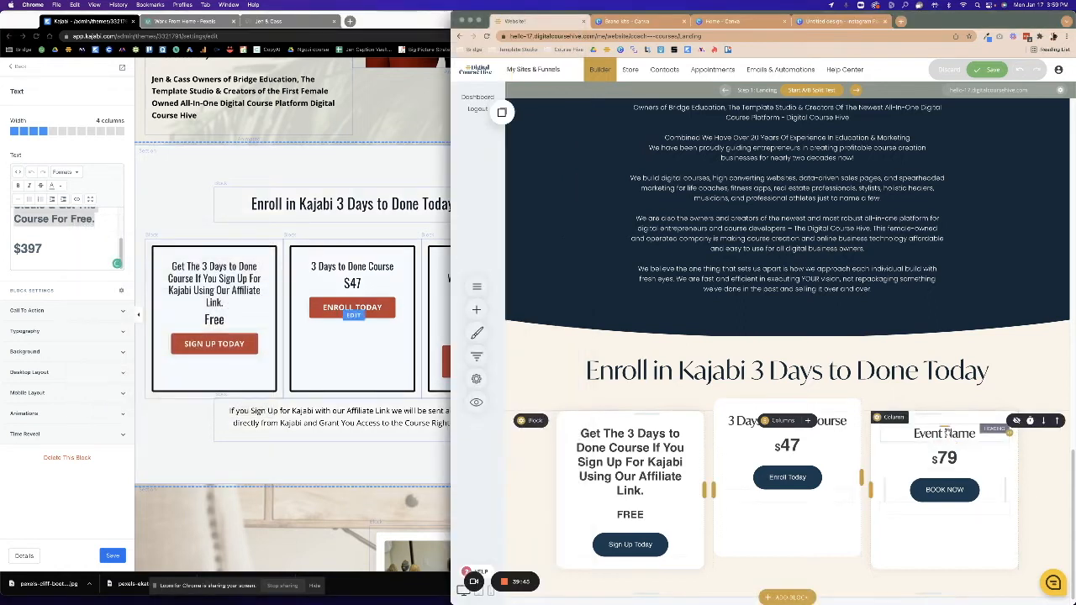
click(973, 434)
key(super+a)
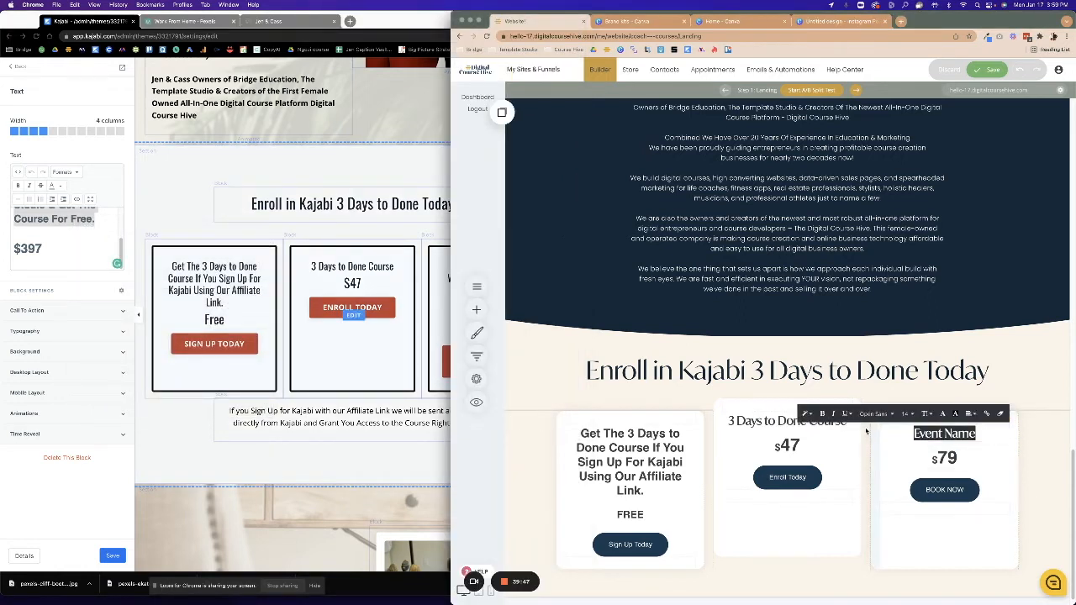
key(super+v)
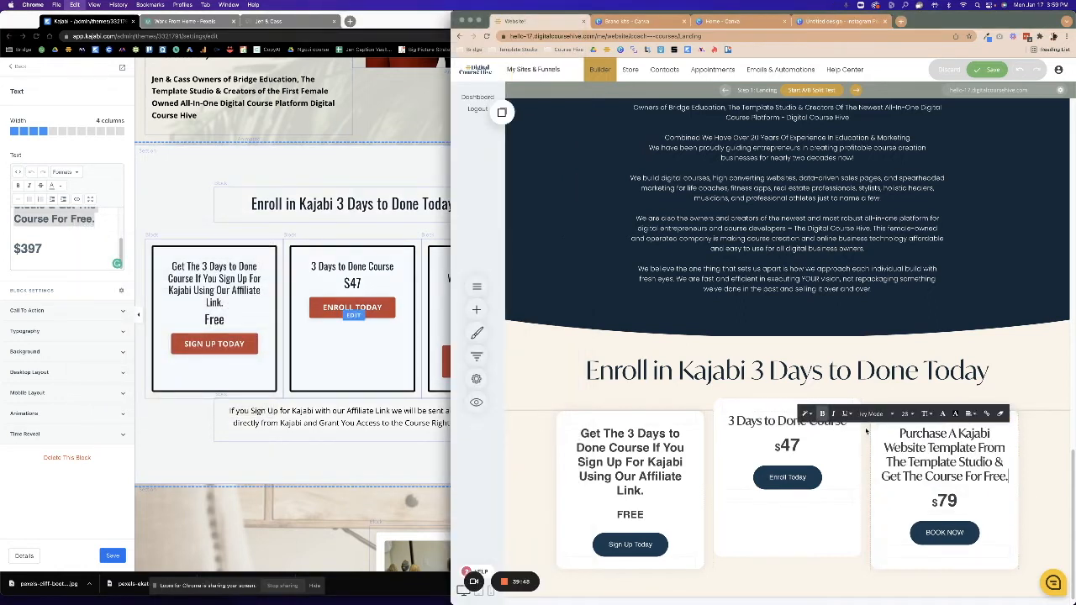
click(967, 504)
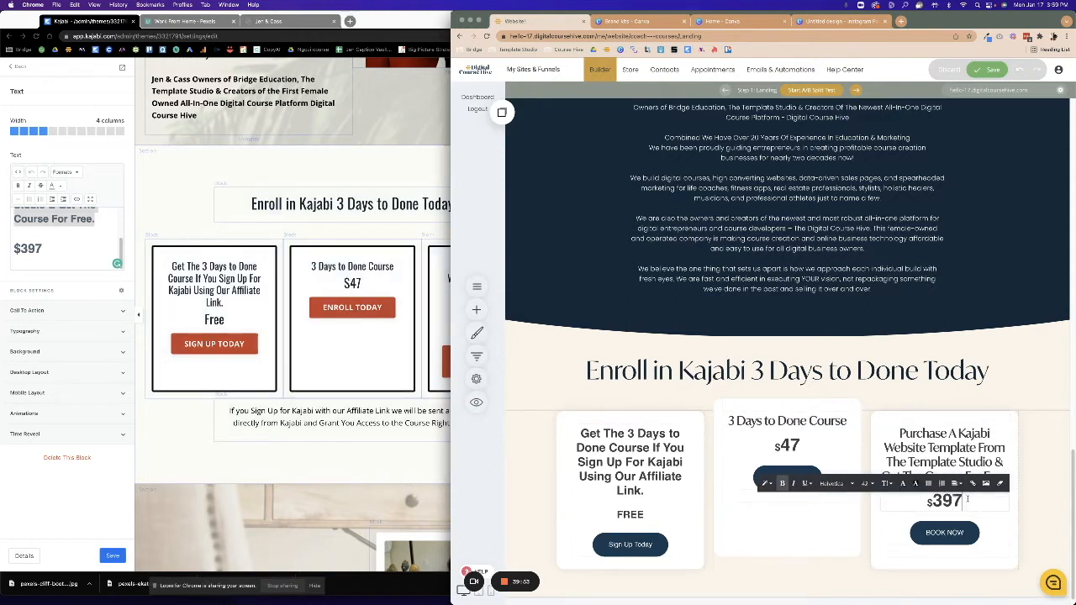
click(898, 547)
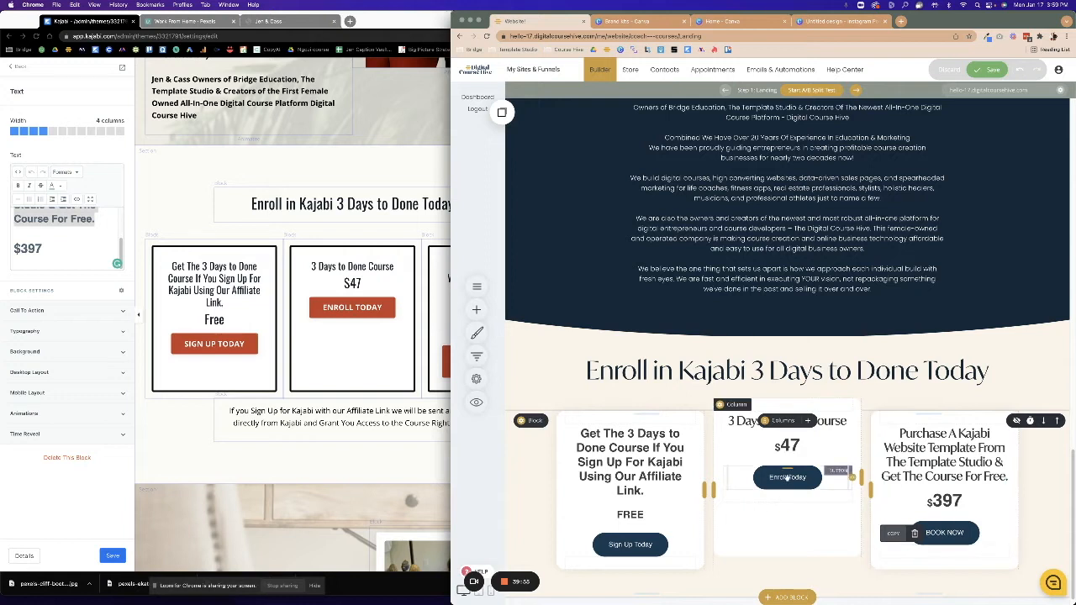
Replace the right card's BOOK NOW label with 'Get Both & Save'.
click(944, 532)
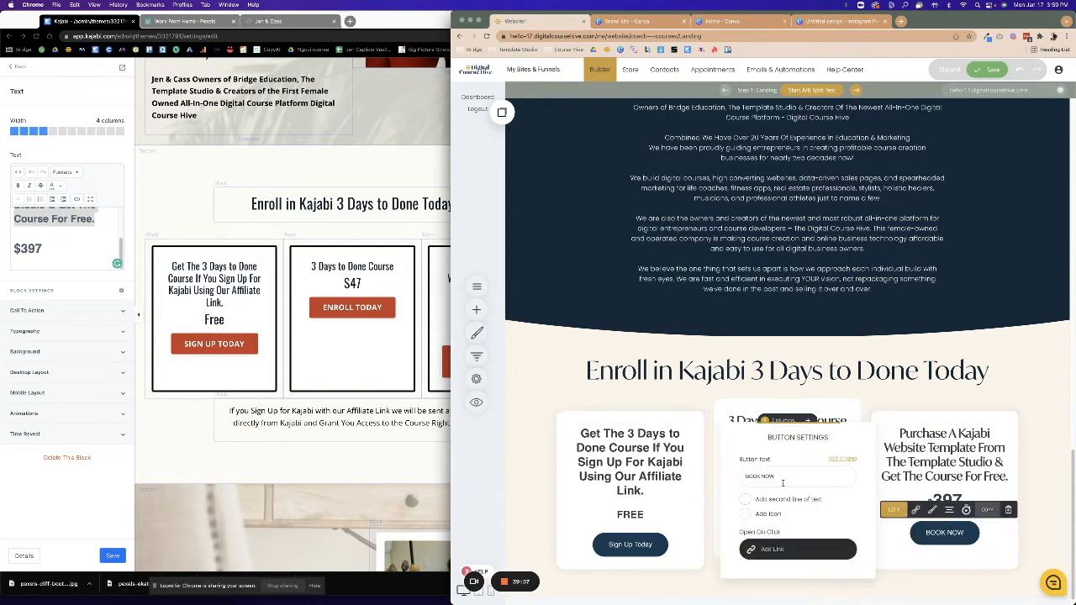
triple_click(783, 477)
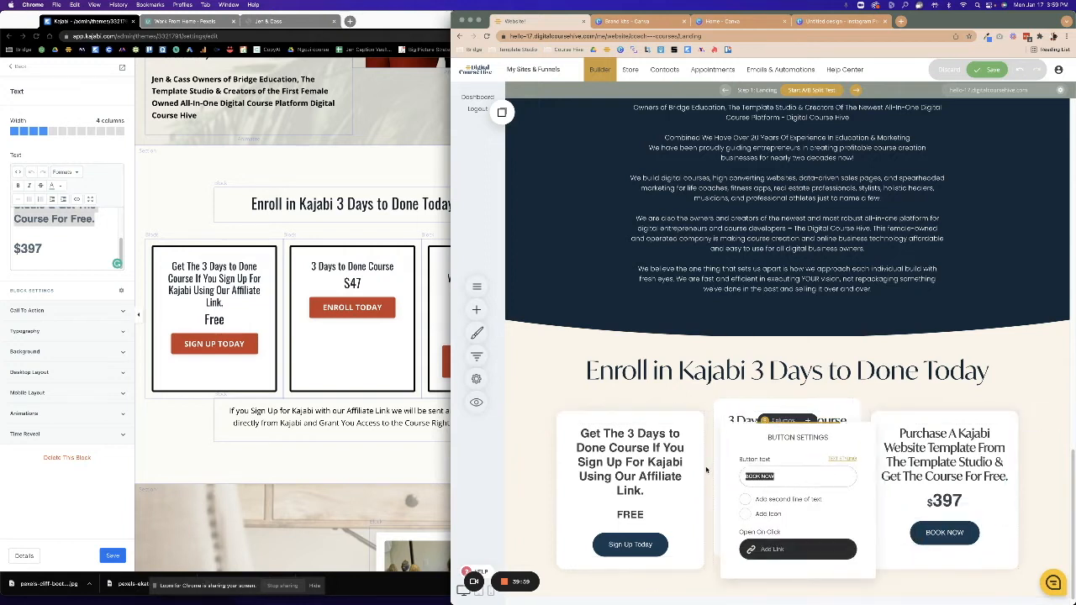
click(352, 336)
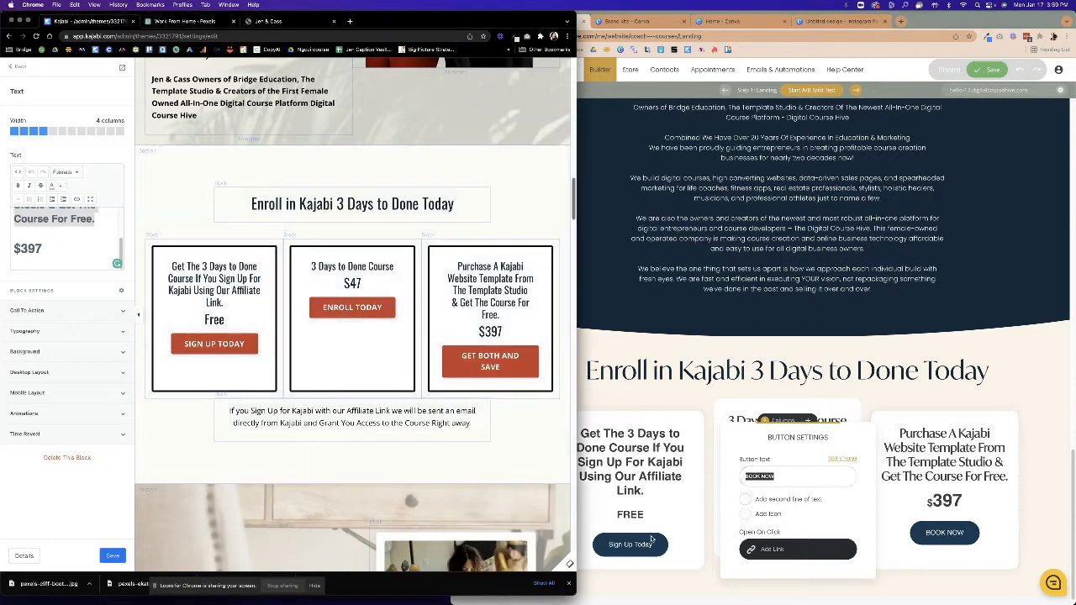
click(649, 547)
text(Get Both & Save)
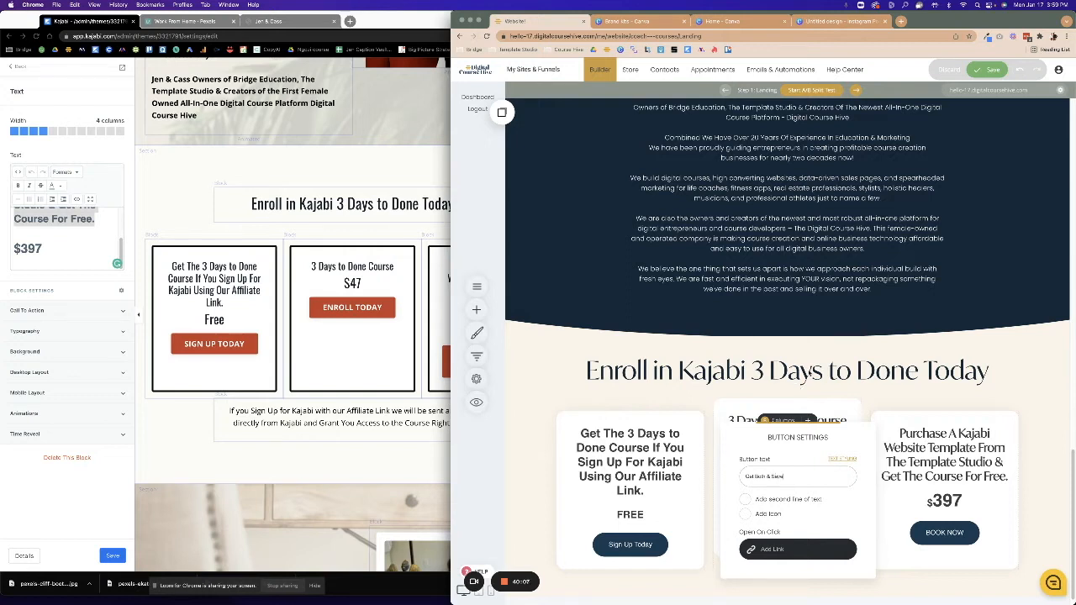
Check which product Kajabi's third offer button links to, leaving it unchanged.
click(357, 313)
click(464, 363)
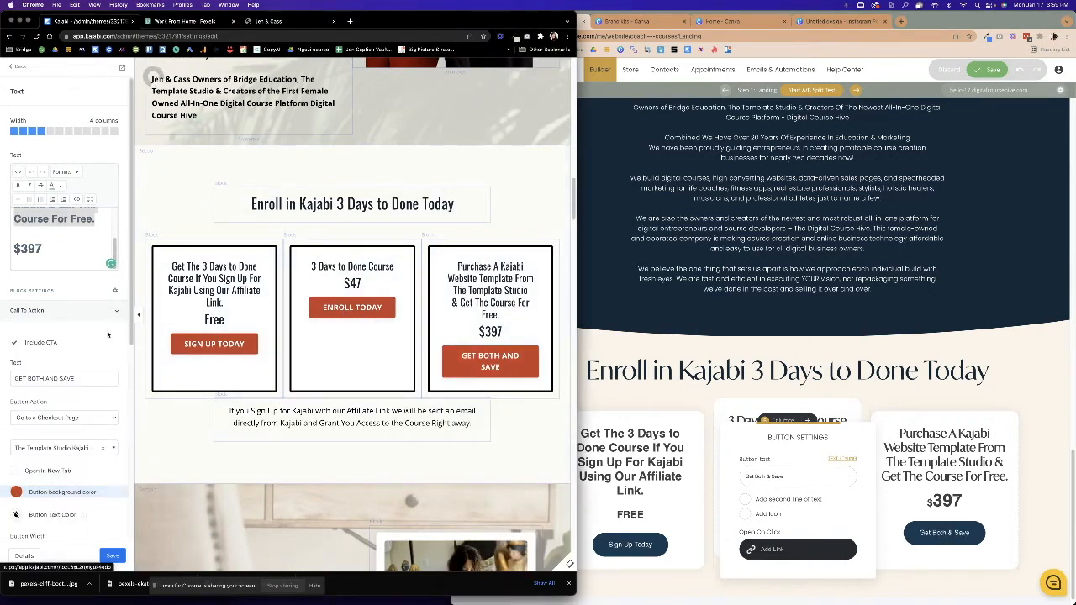
click(41, 449)
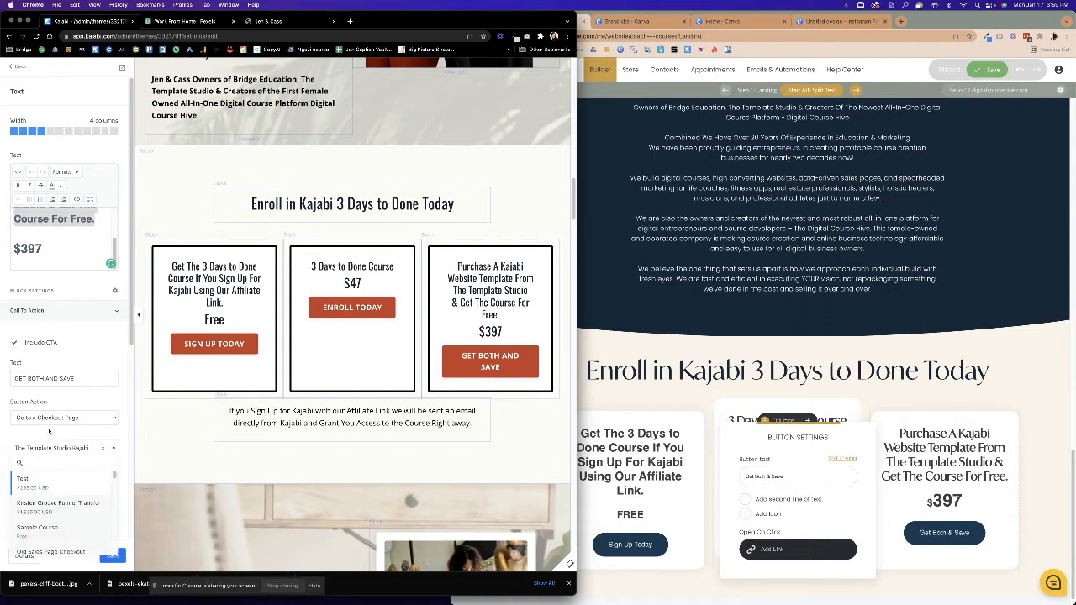
click(49, 431)
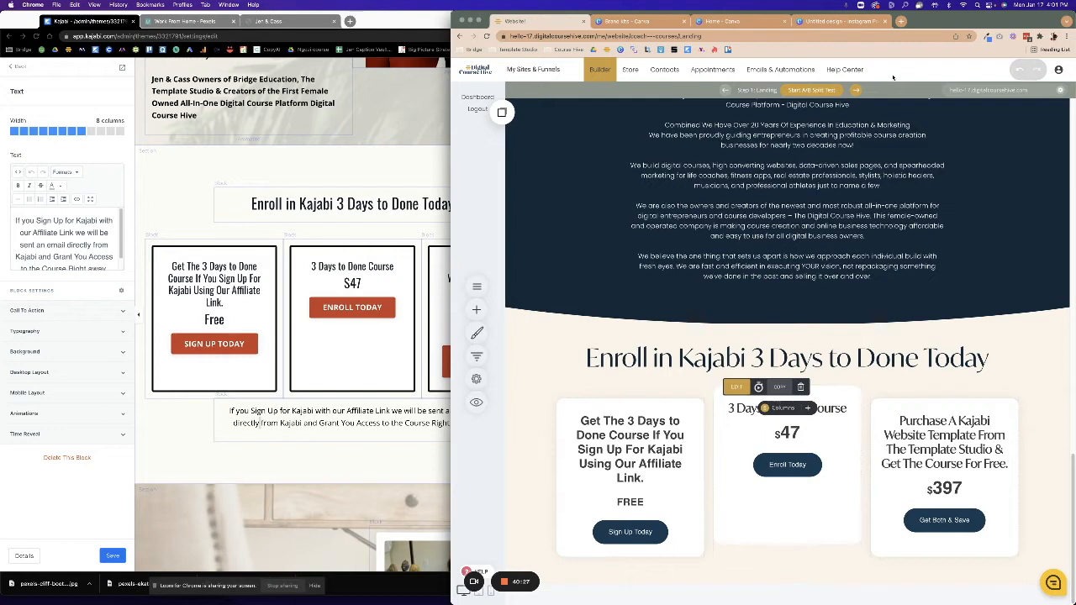
Open the Coach / Courses funnel from the sites list and load its Checkout step.
click(547, 74)
click(592, 162)
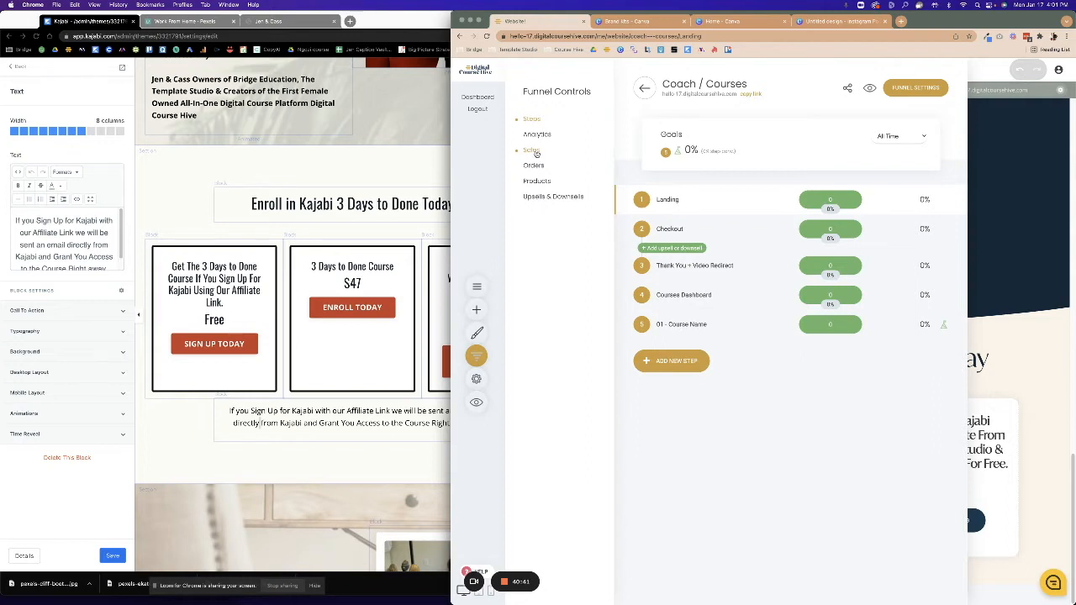
click(999, 157)
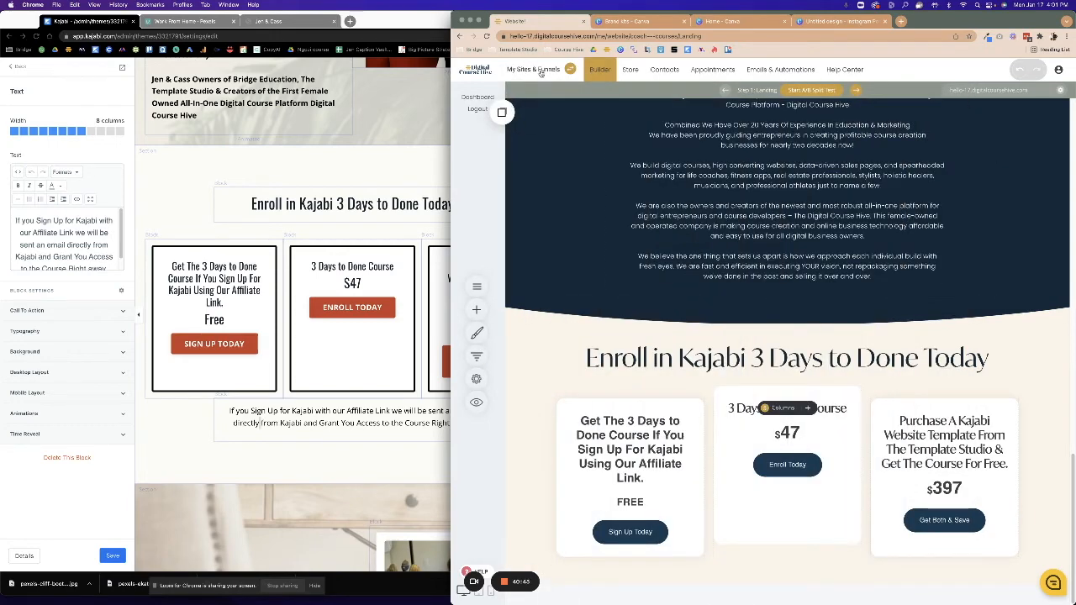
click(540, 73)
click(576, 160)
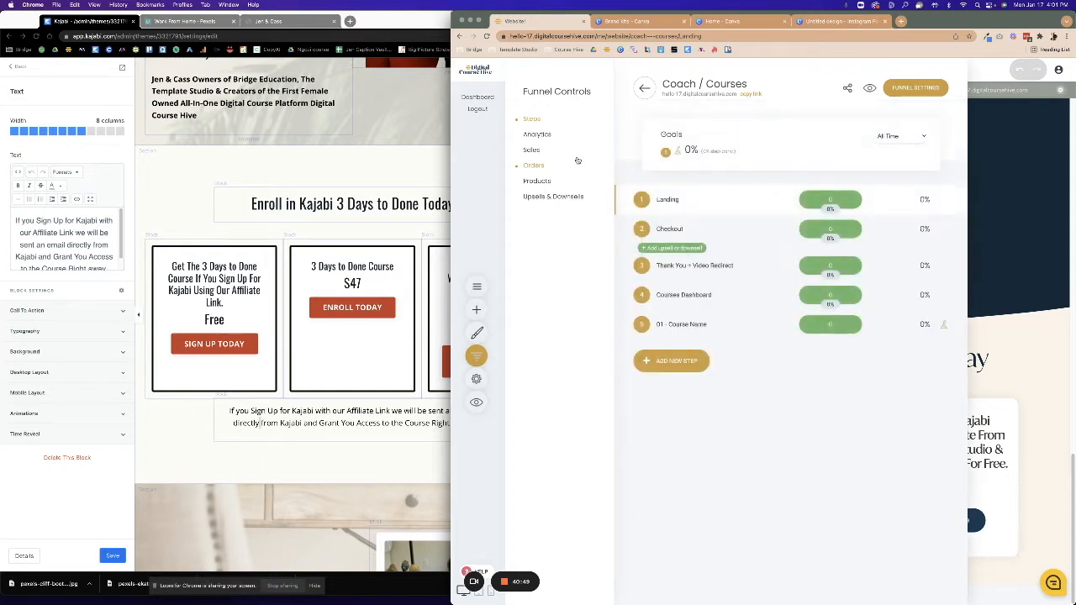
mouse_move(684, 205)
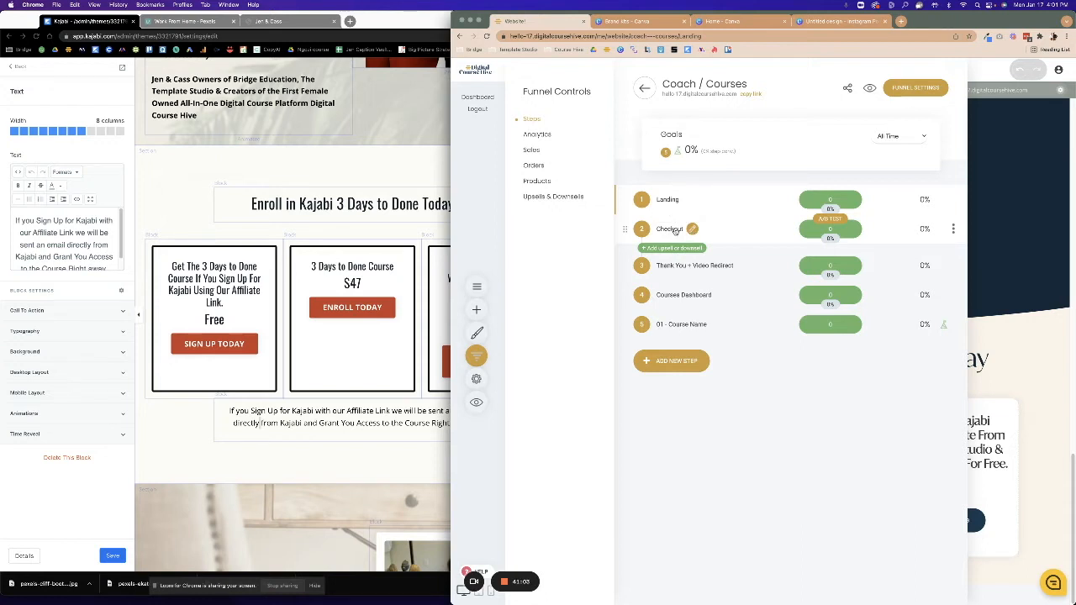
click(678, 231)
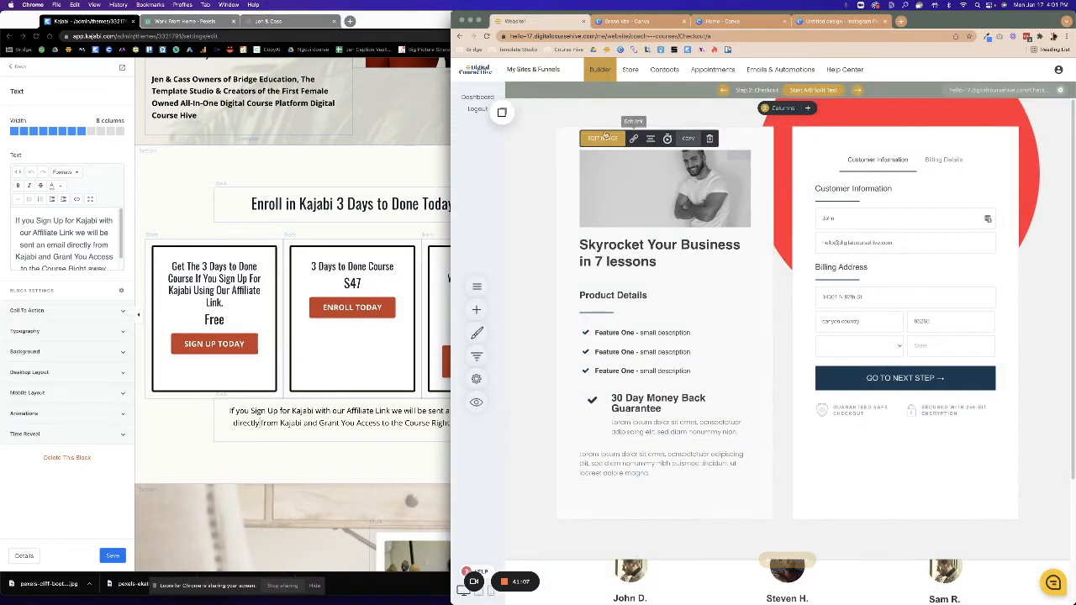
Swap the checkout product image for the photo of two women on a sofa.
click(617, 148)
click(783, 201)
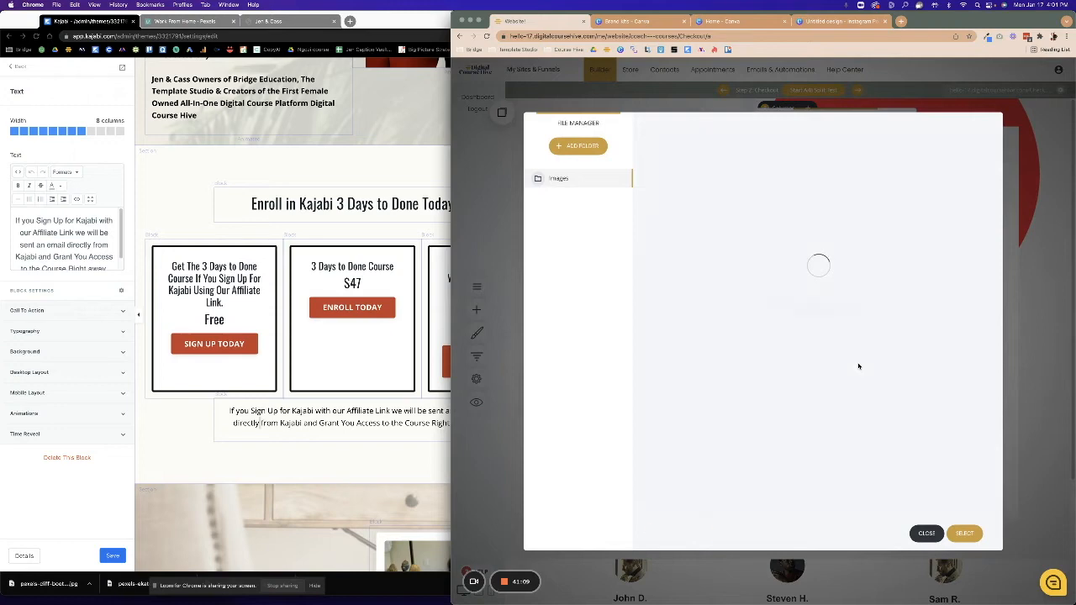
click(703, 328)
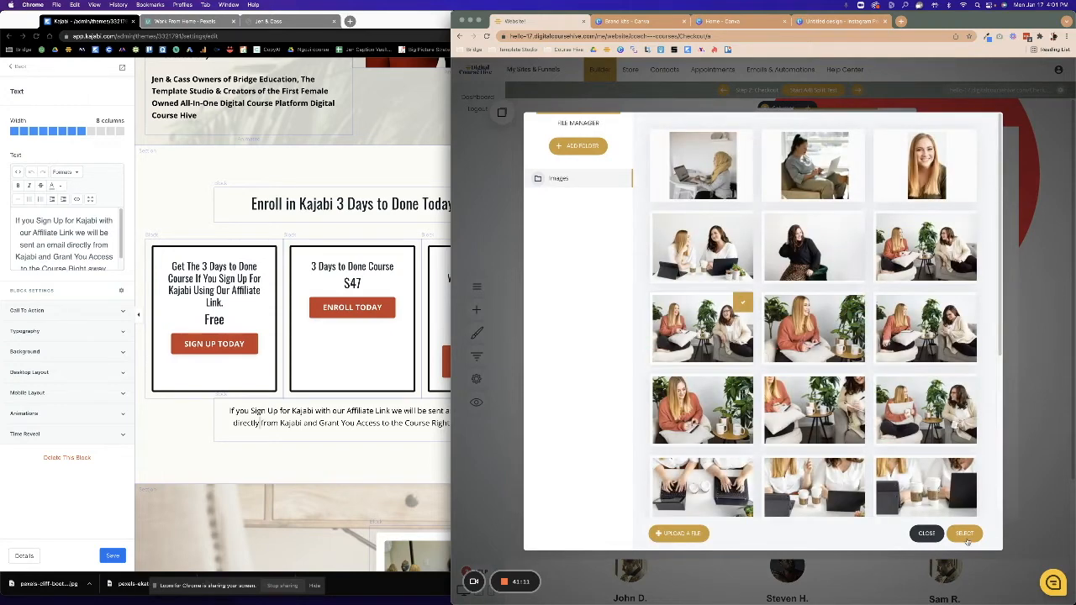
click(964, 533)
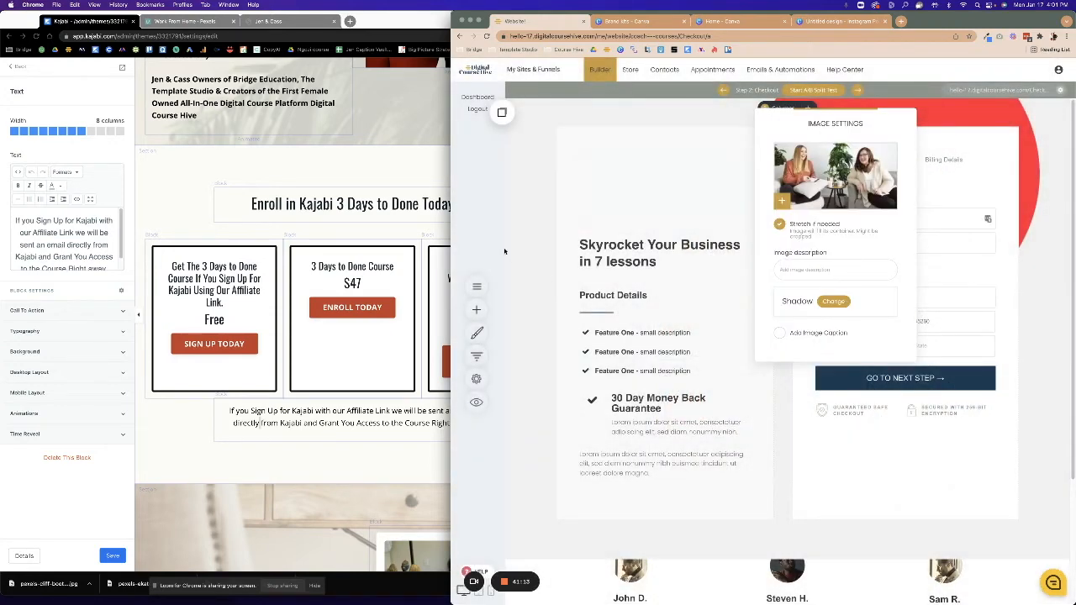
click(1006, 118)
Replace the container's red-circle background with the coffee-and-laptop photo.
click(528, 110)
click(580, 159)
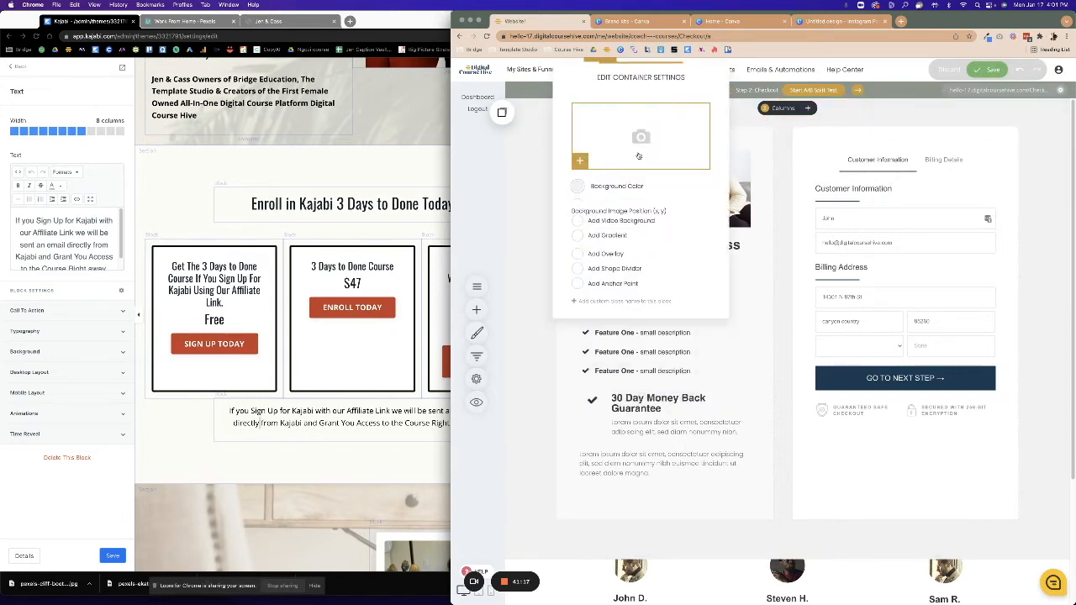
click(657, 165)
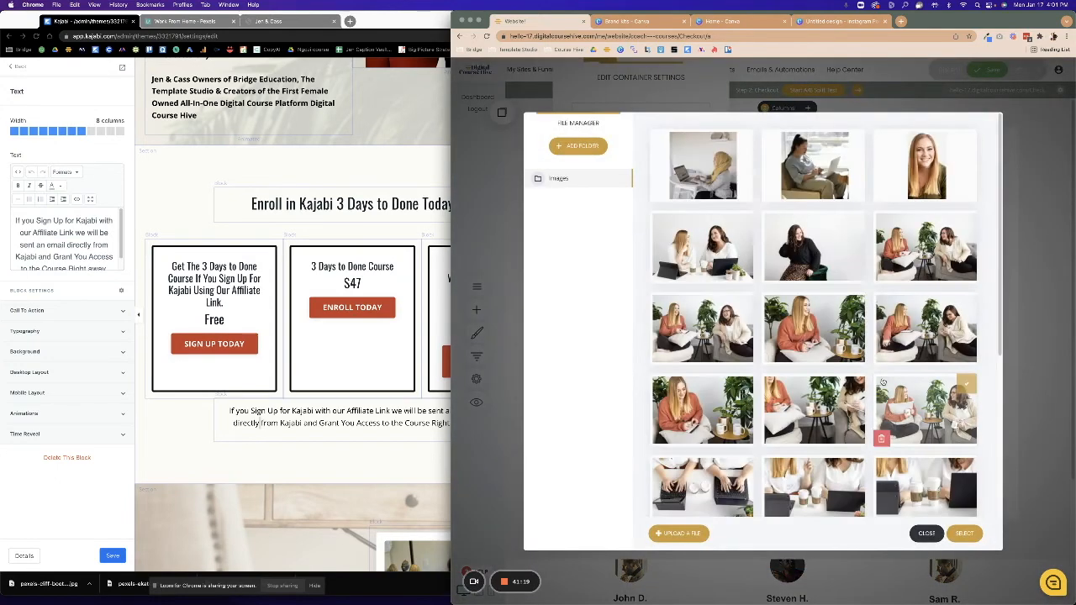
click(924, 487)
click(964, 533)
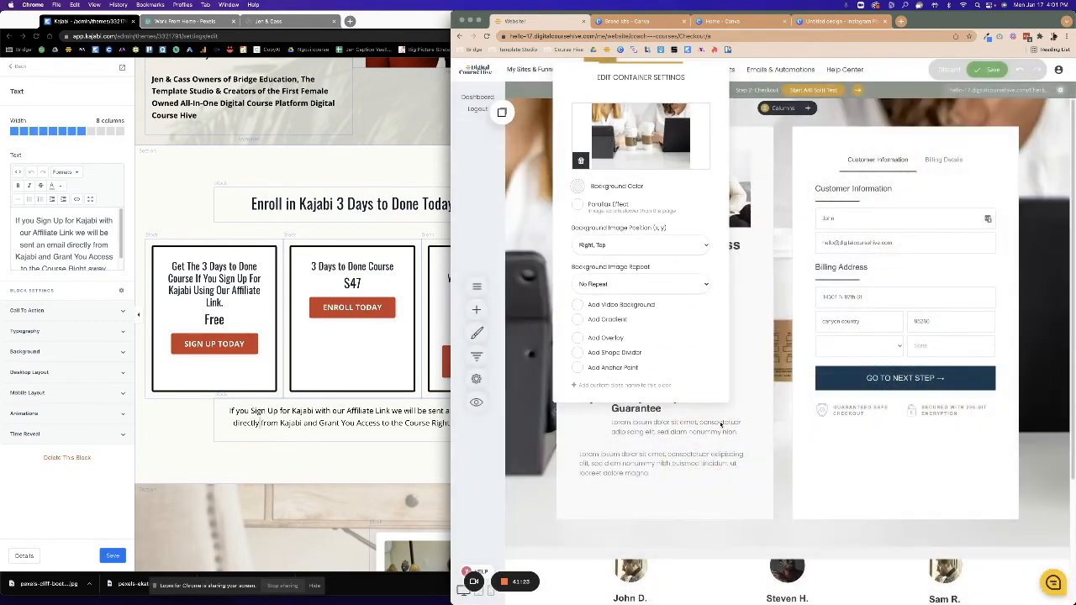
click(776, 473)
scroll(773, 475, down, 2)
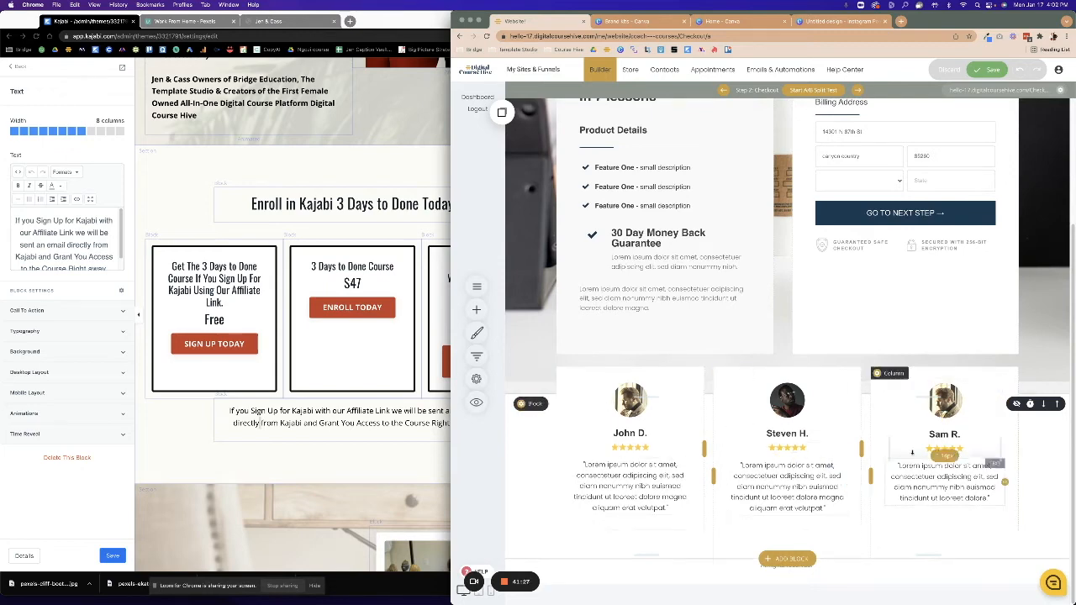
scroll(846, 487, up, 2)
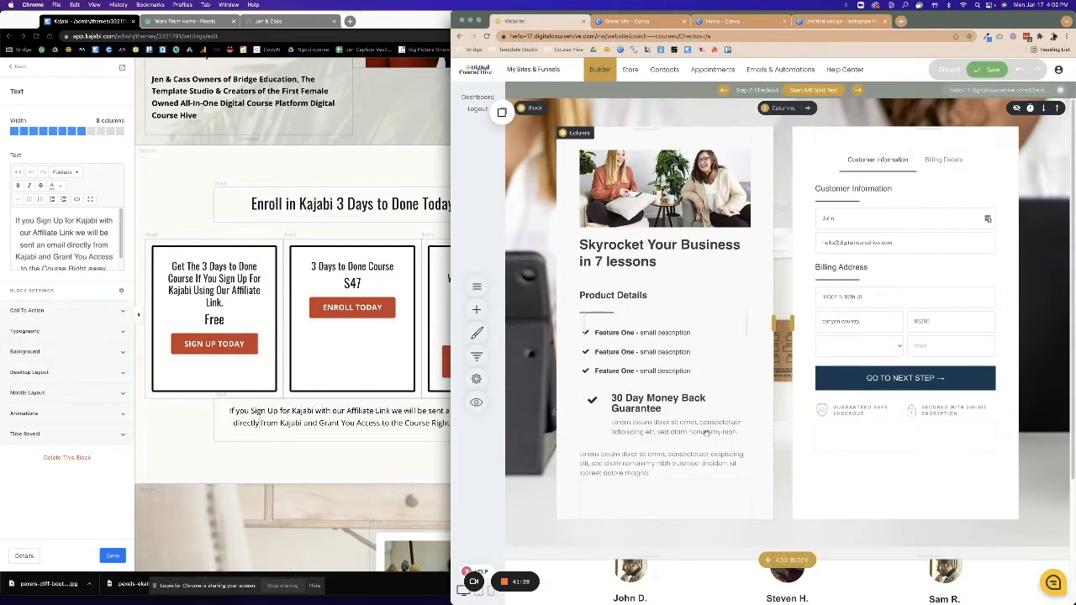
Replace the Skyrocket product heading with 'Kajabi 3 Days to Done Course'.
click(661, 267)
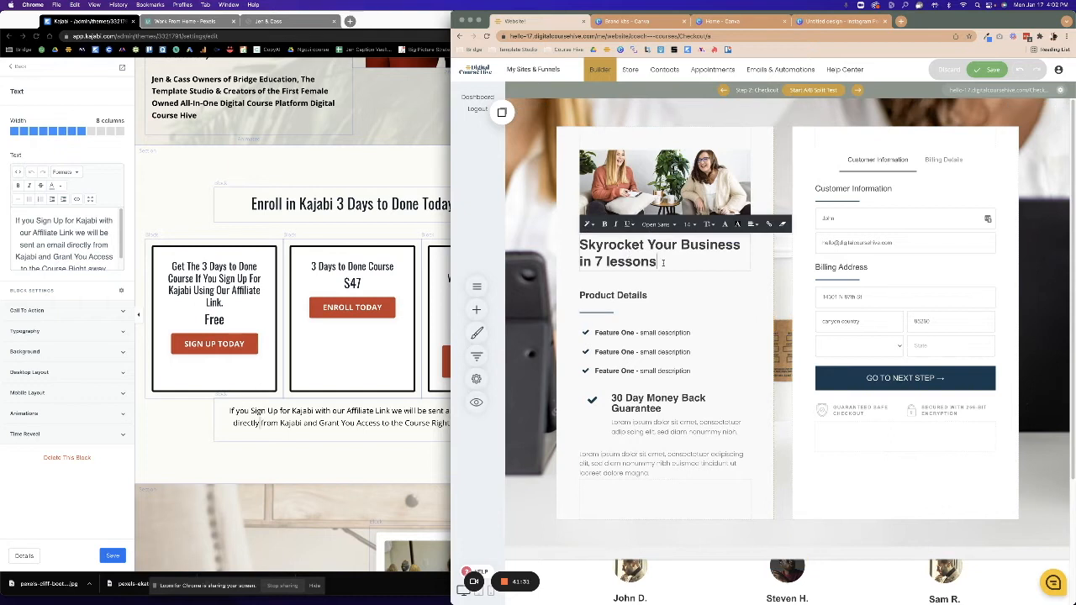
drag(663, 263, 576, 244)
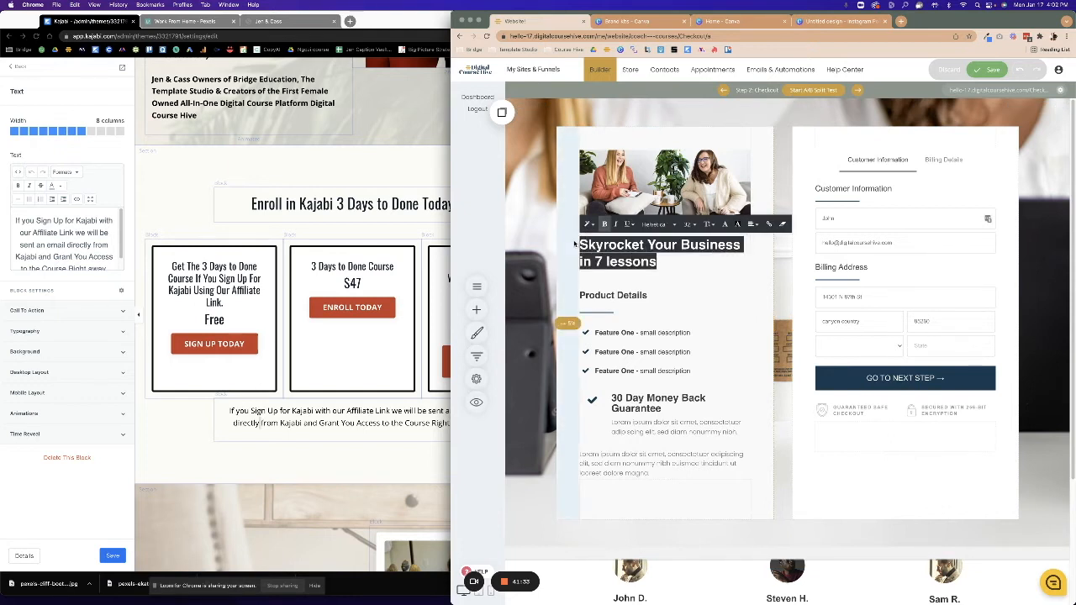
text(Kajabi 3 Days to Done)
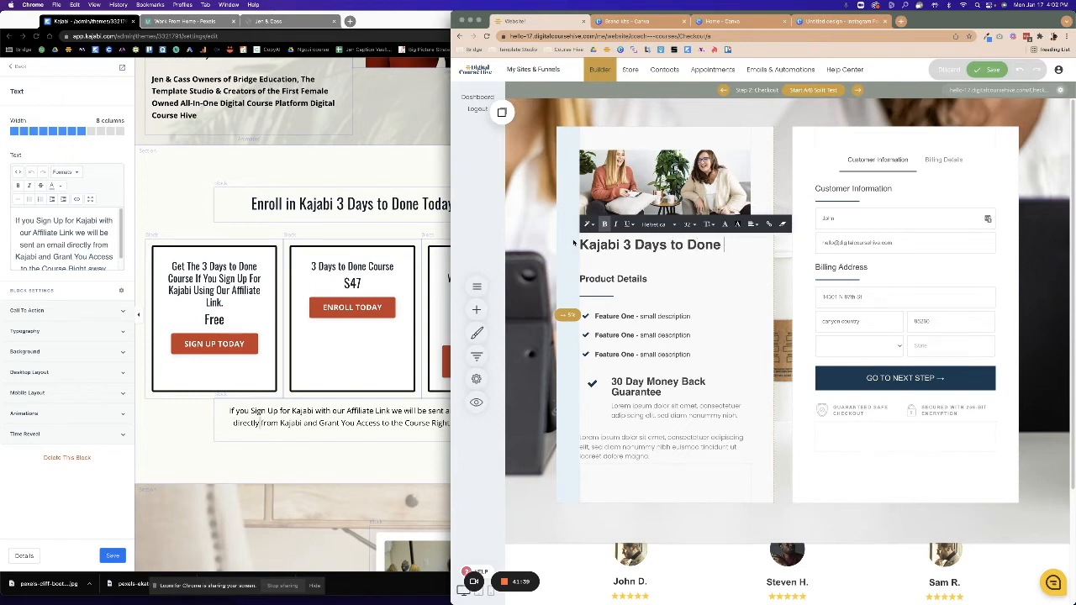
text( Course)
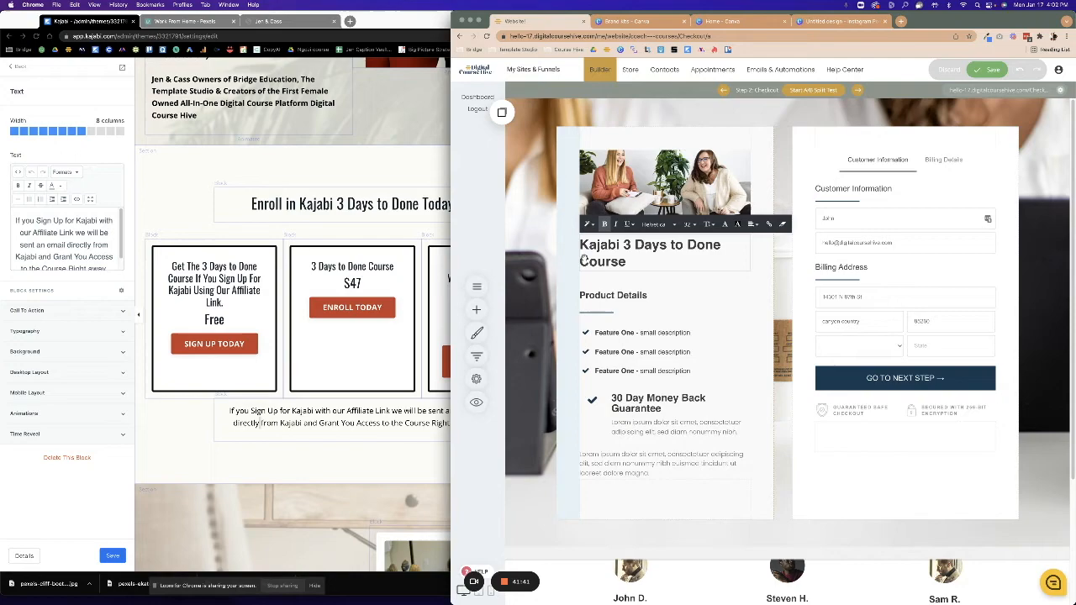
click(337, 327)
scroll(412, 314, down, 10)
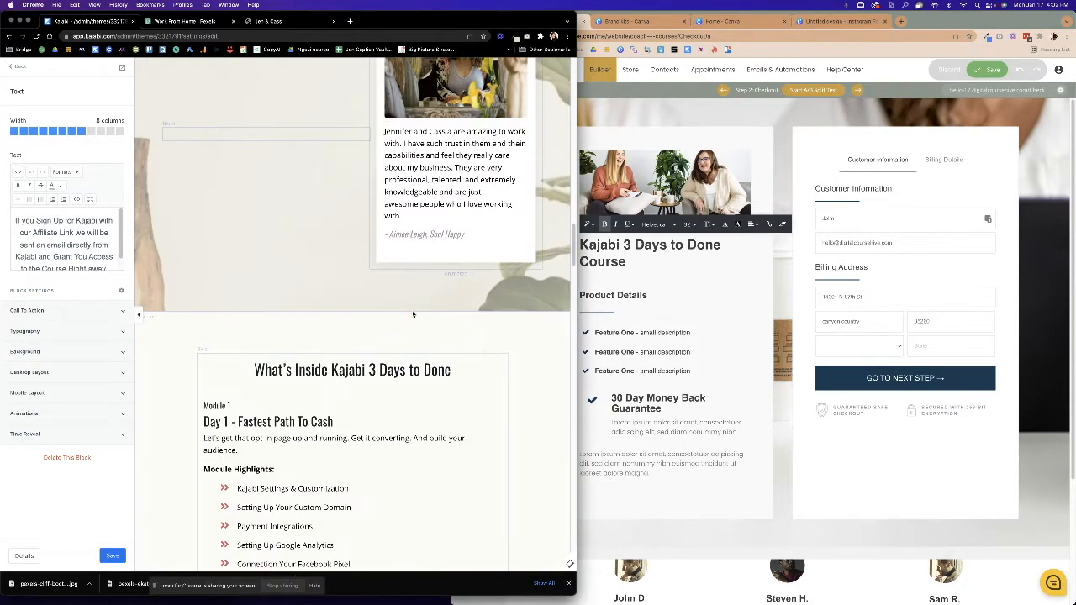
scroll(413, 314, down, 3)
scroll(412, 314, up, 5)
click(658, 349)
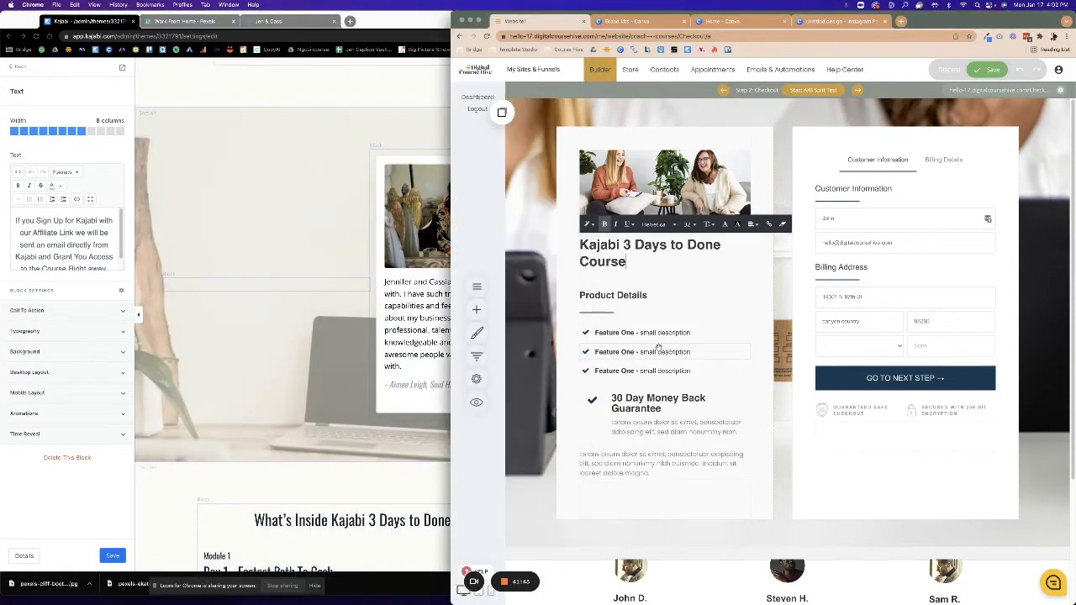
Retype the Product Details heading as 'What You Get'.
click(639, 295)
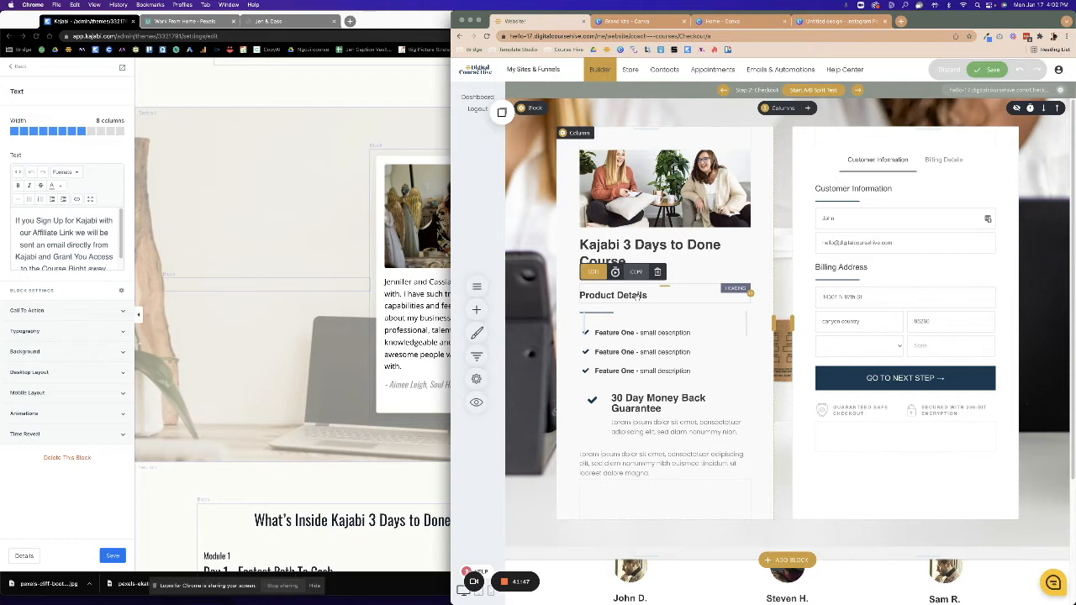
click(639, 295)
key(ctrl+a)
text(W)
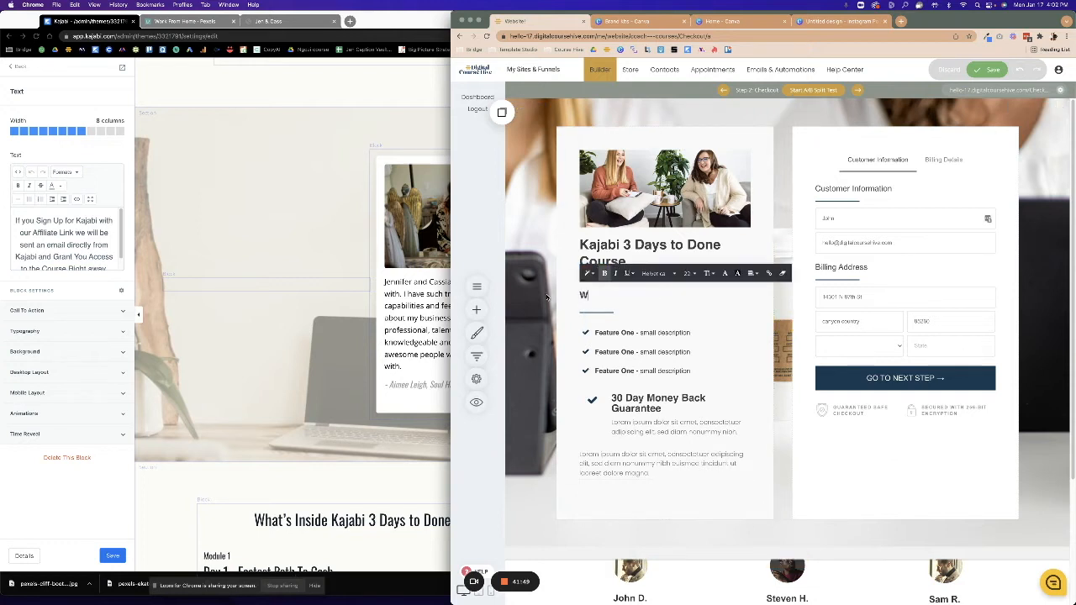
text(hat You Get...)
Make the first checklist item 'Kajabi 3 Days to Done Course' without the placeholder description.
click(602, 333)
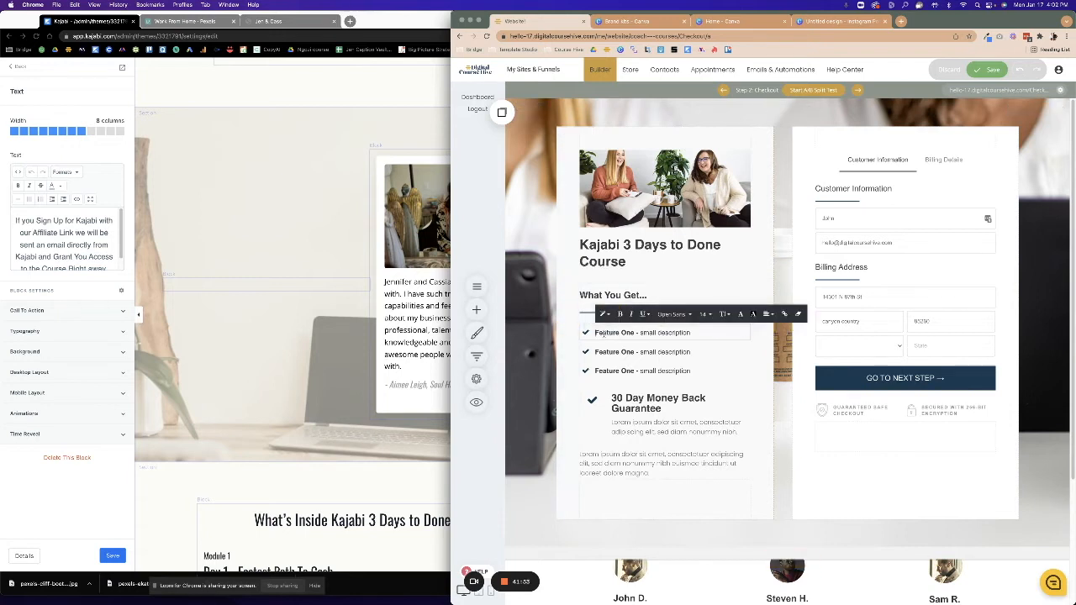
drag(595, 333, 635, 333)
text(Kaja)
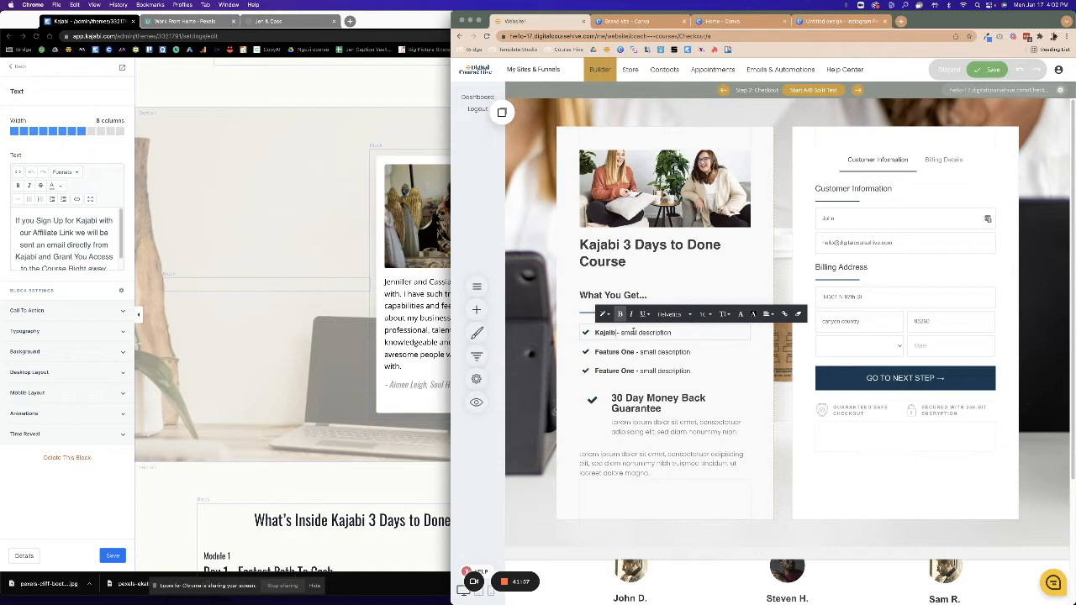
text(bi 3 Days to Done Course)
key(Delete)
key(Delete)
key(Delete)
key(Delete)
key(Delete)
key(Delete)
key(Delete)
key(Delete)
key(Delete)
key(Delete)
key(Delete)
key(Delete)
key(Delete)
key(Delete)
click(668, 358)
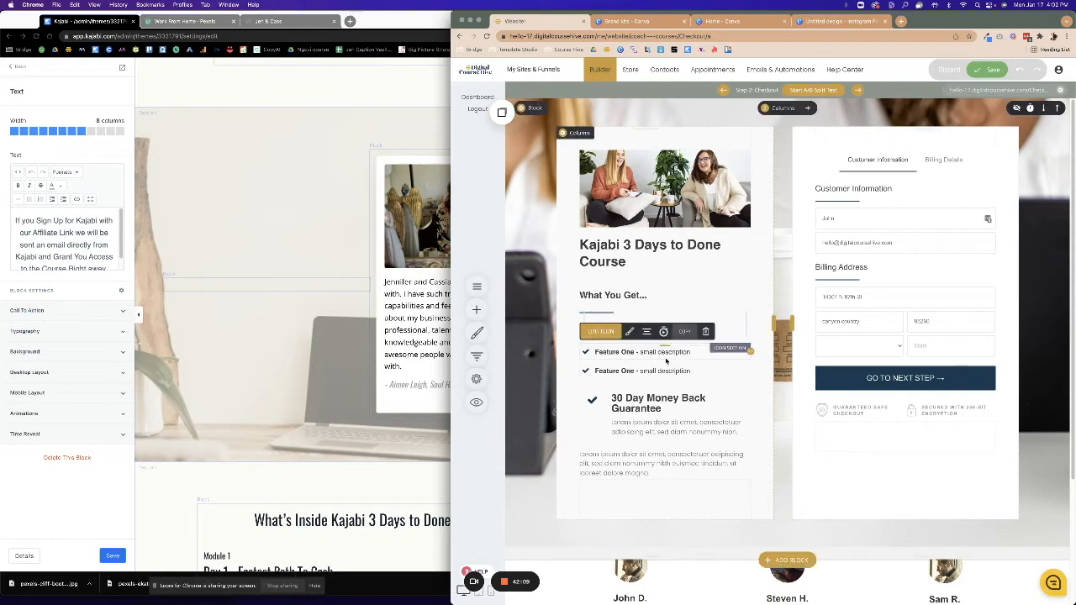
Change the second checklist item to 'Full Tech Tutorials', removing leftover placeholder text.
click(348, 384)
scroll(348, 384, down, 15)
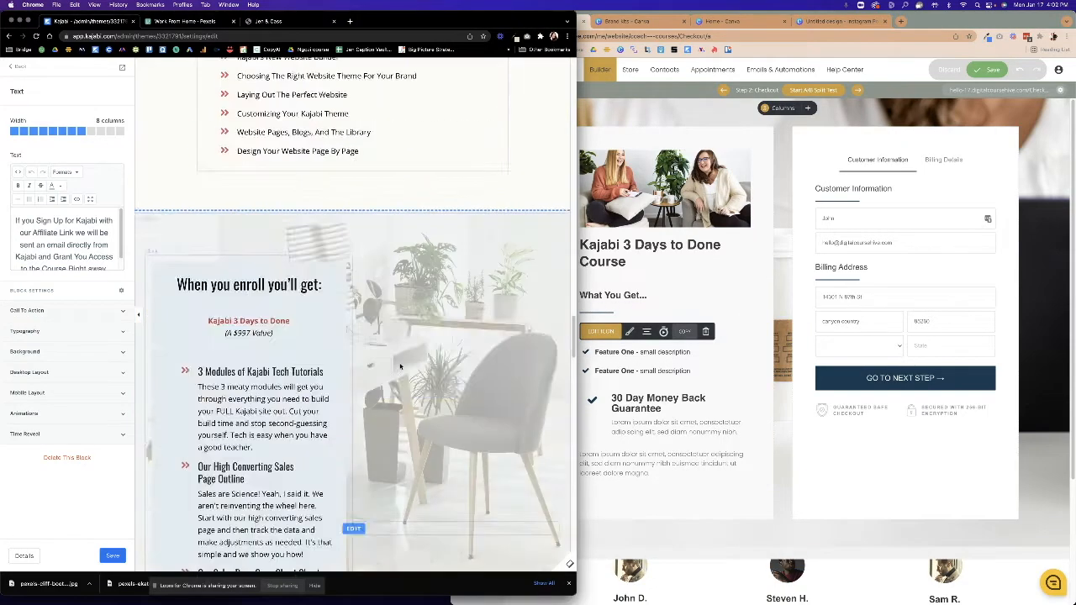
scroll(402, 364, up, 5)
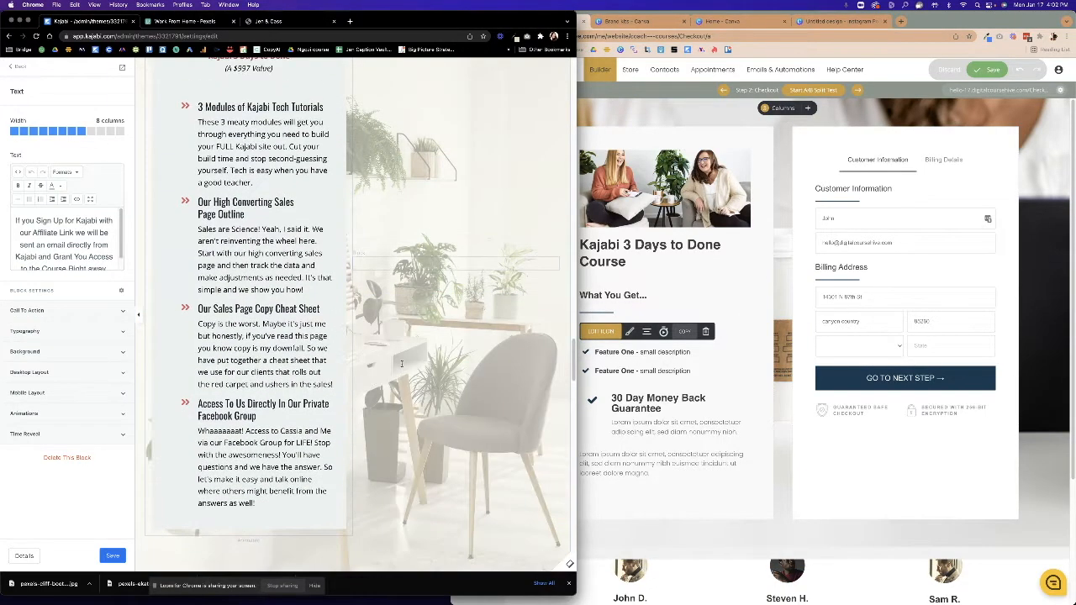
scroll(401, 364, up, 1)
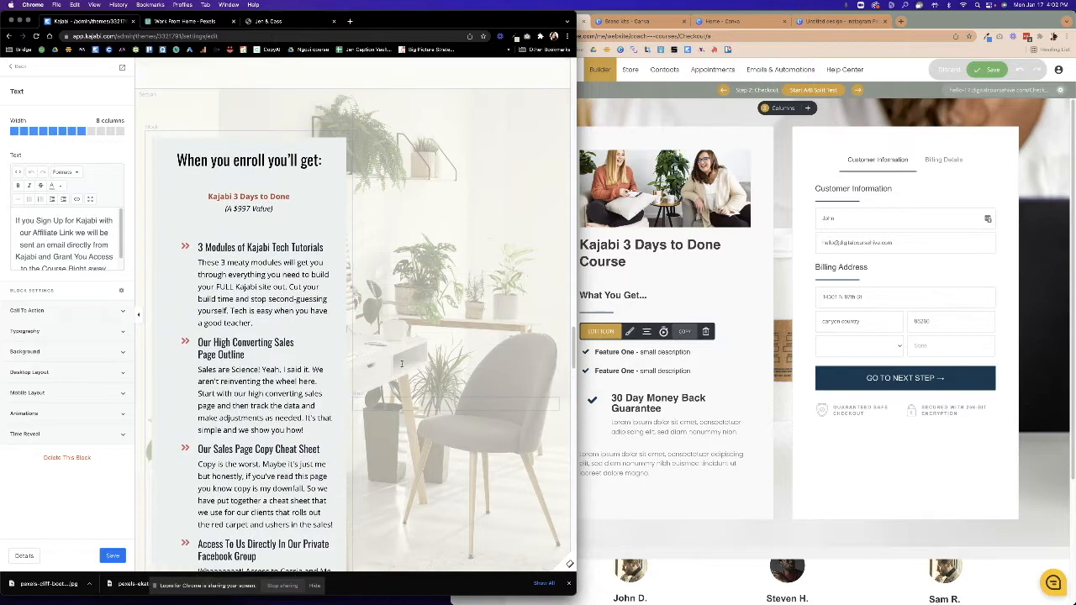
click(636, 389)
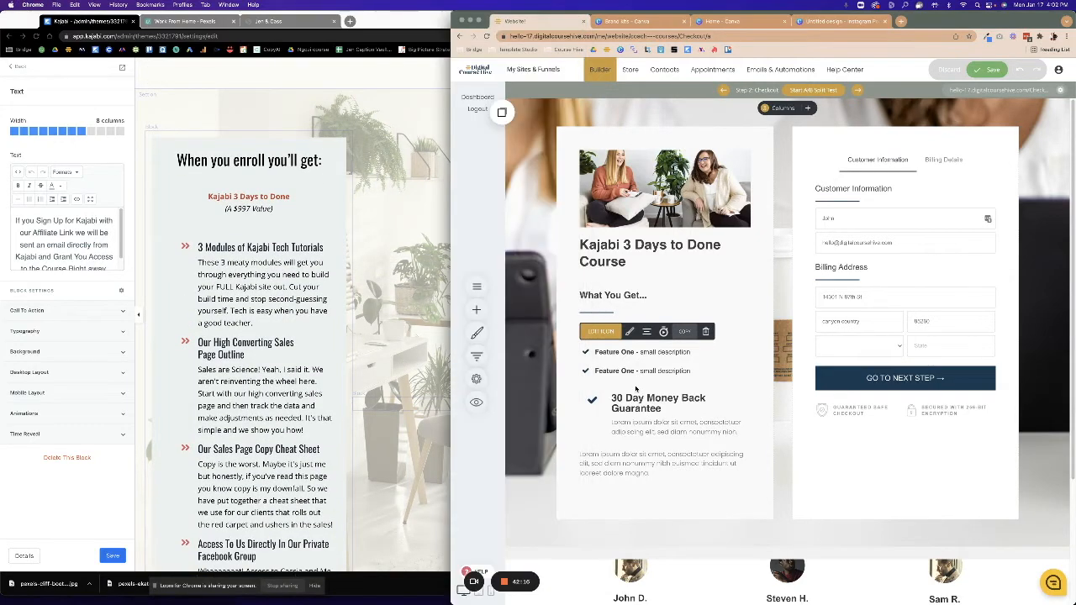
double_click(607, 352)
text(Full Tech Tutorials)
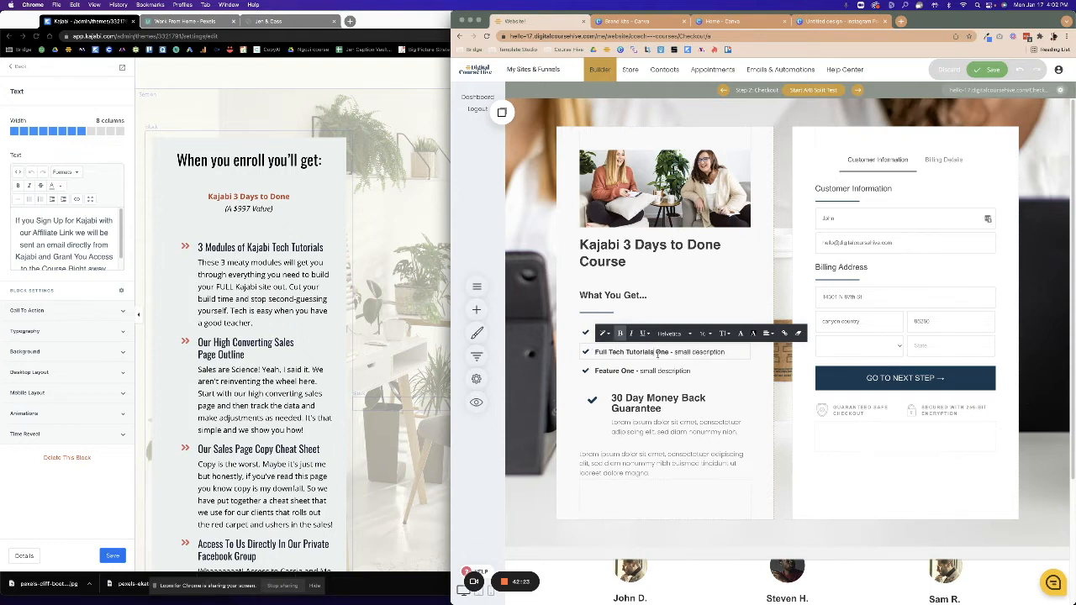
drag(655, 352, 740, 353)
key(BackSpace)
Set the third checklist item to 'Our High Converting Sales Page Outline'.
click(596, 371)
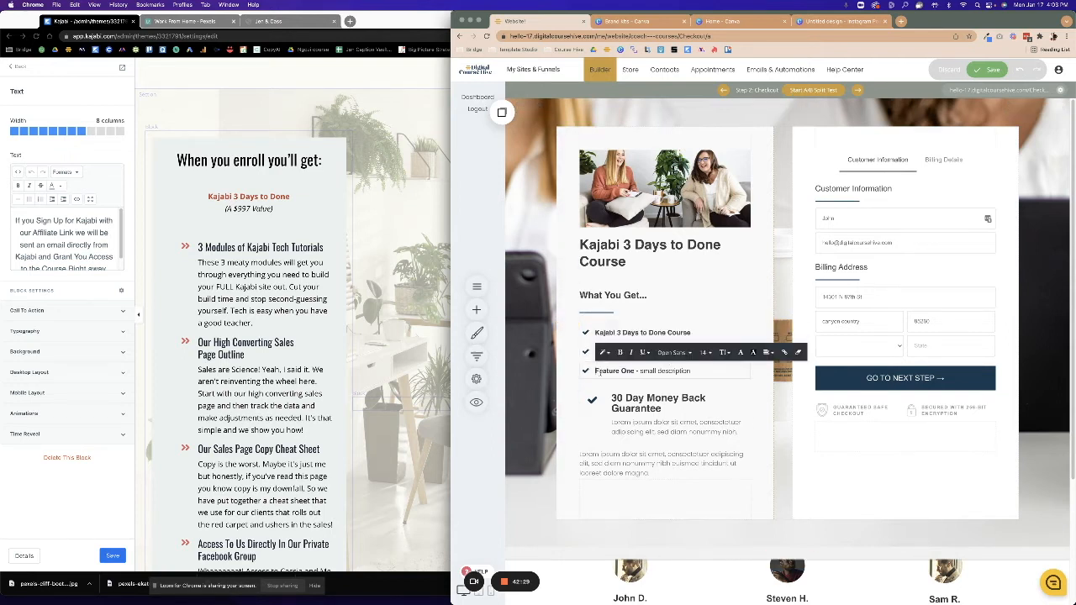
text(Our High Converting Sales Page Outline)
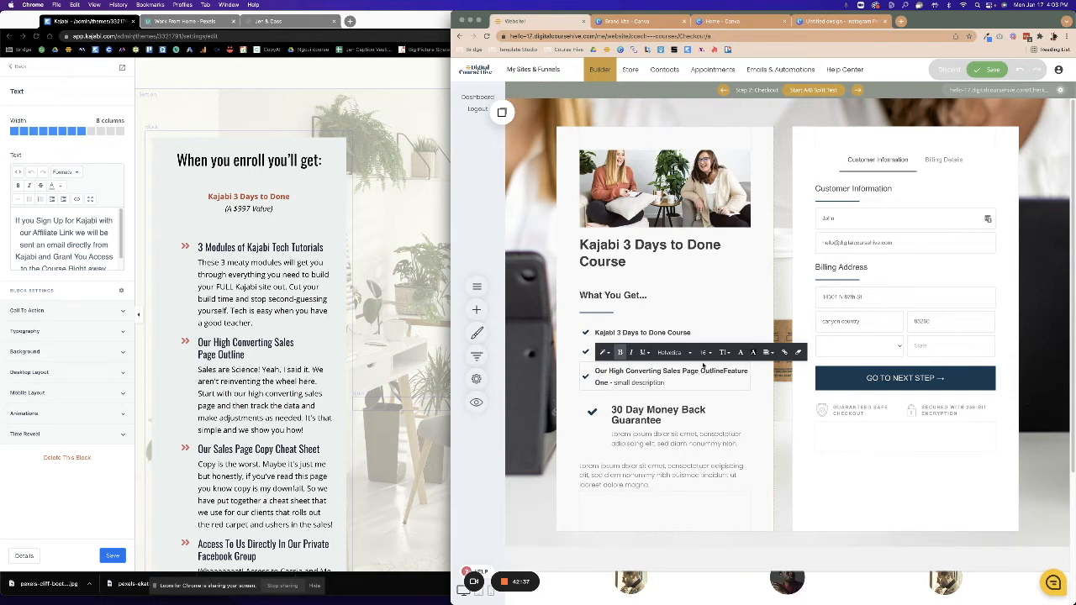
drag(724, 371, 726, 384)
key(BackSpace)
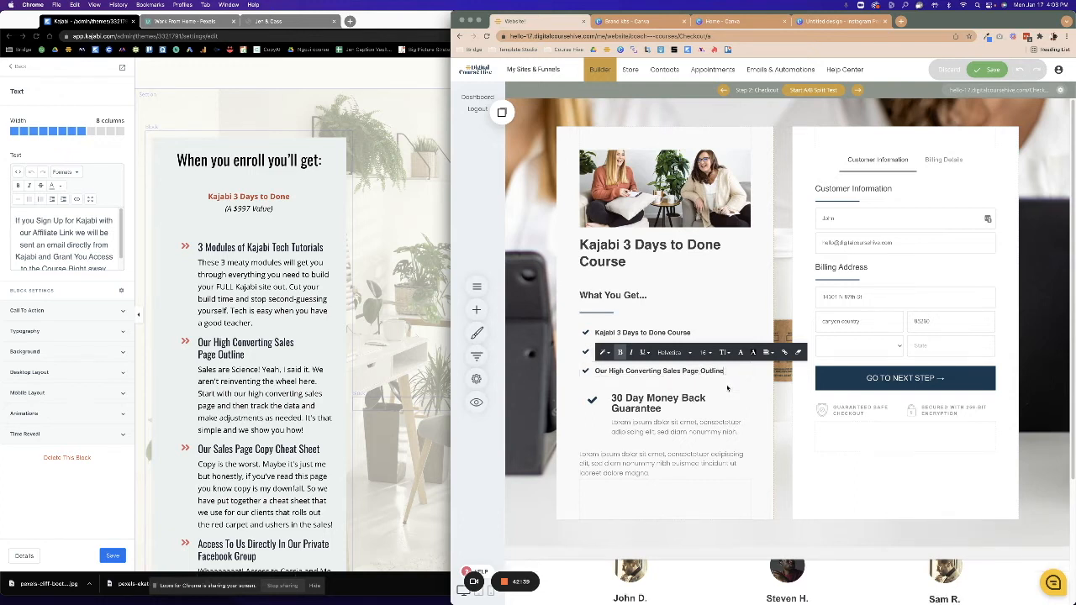
click(637, 381)
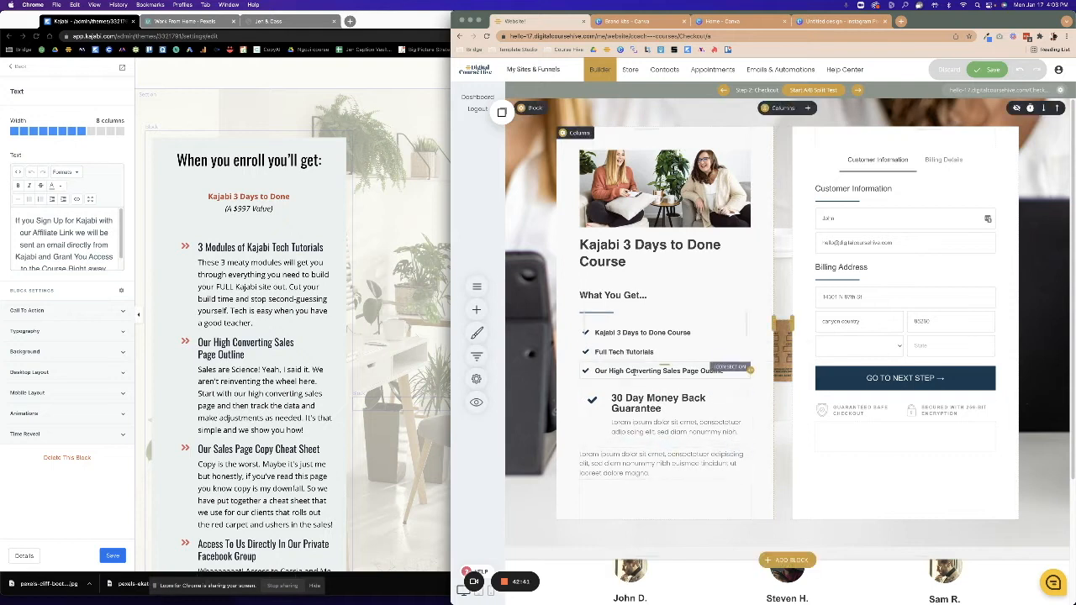
Add a fourth checklist row reading 'Our Sales Page Copy Cheat Sheet' below Full Tech Tutorials.
click(623, 351)
click(501, 115)
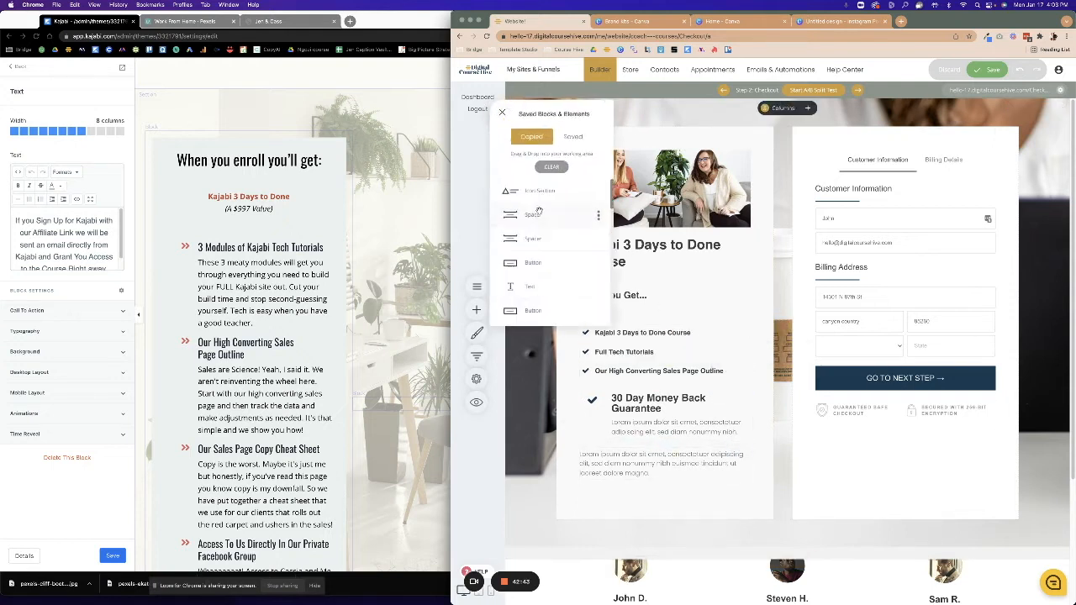
drag(534, 193, 652, 377)
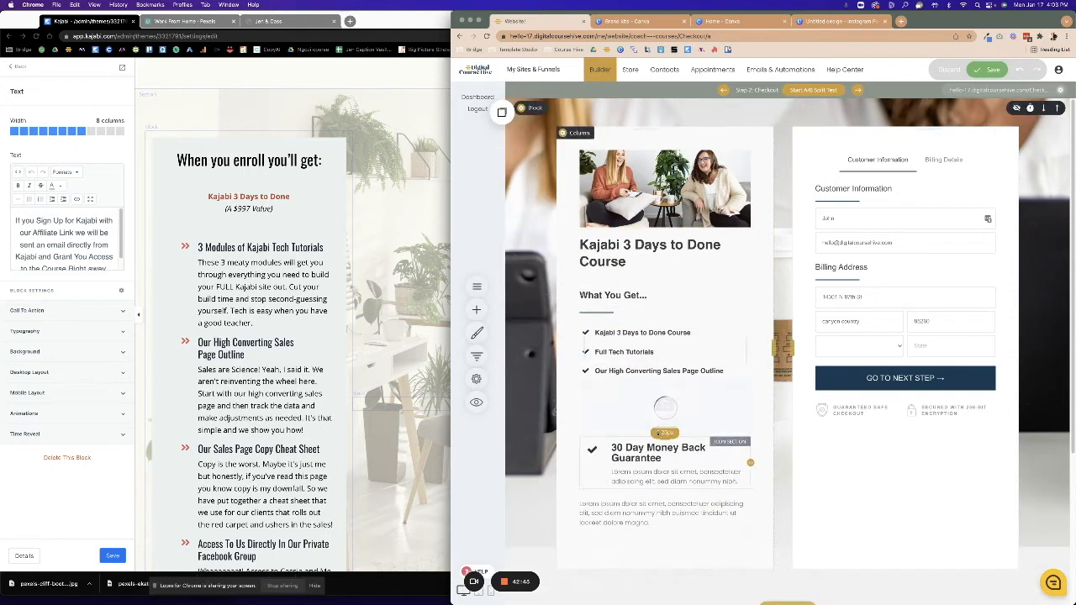
click(591, 392)
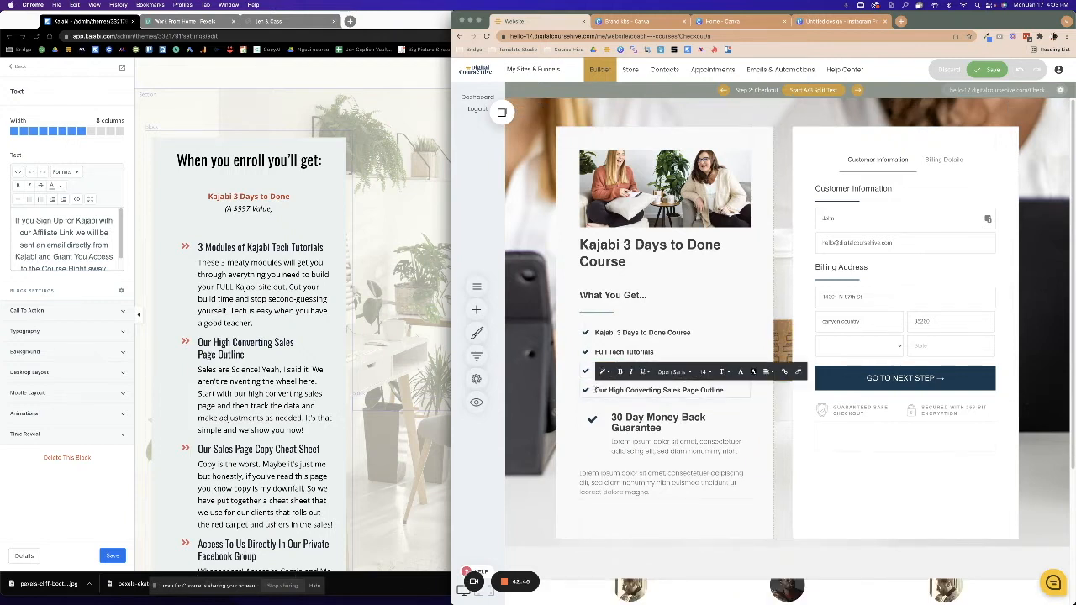
drag(594, 390, 766, 391)
text(Our Sales Page Co)
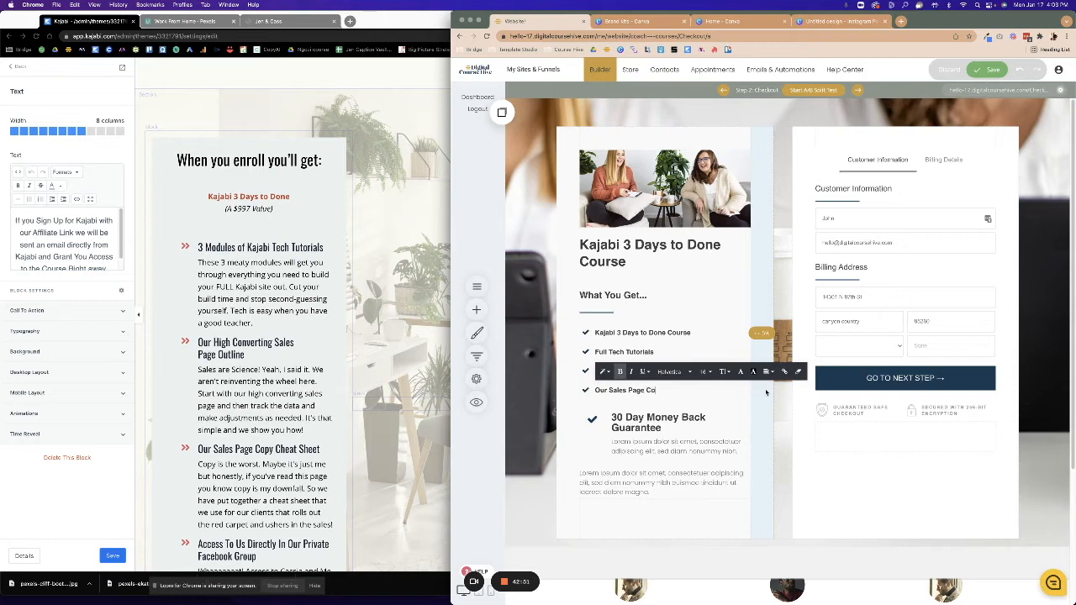
text(py Cheat Sheet)
scroll(338, 399, down, 3)
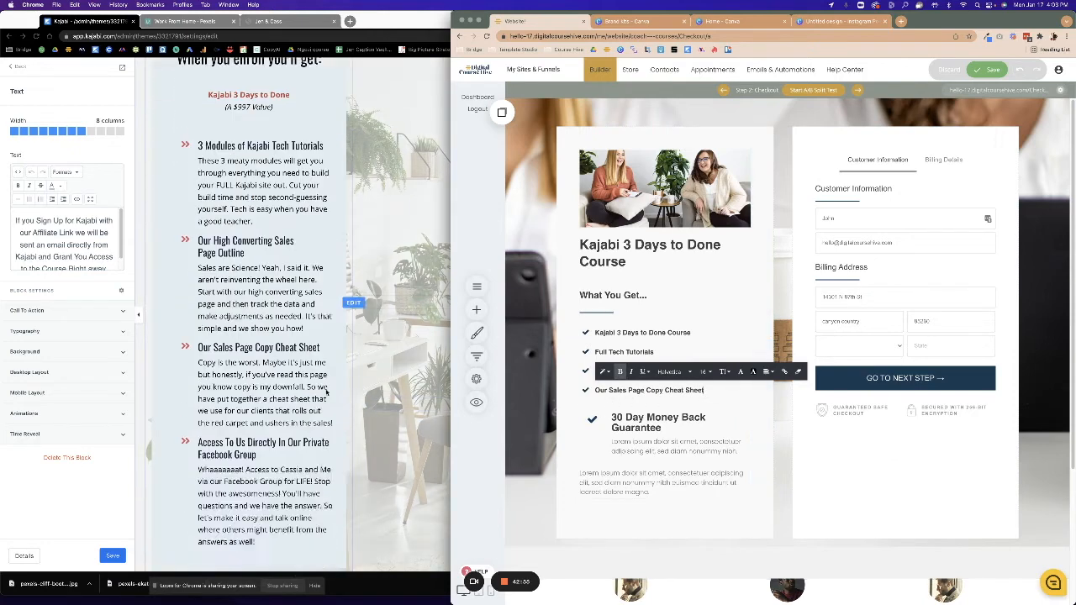
click(711, 409)
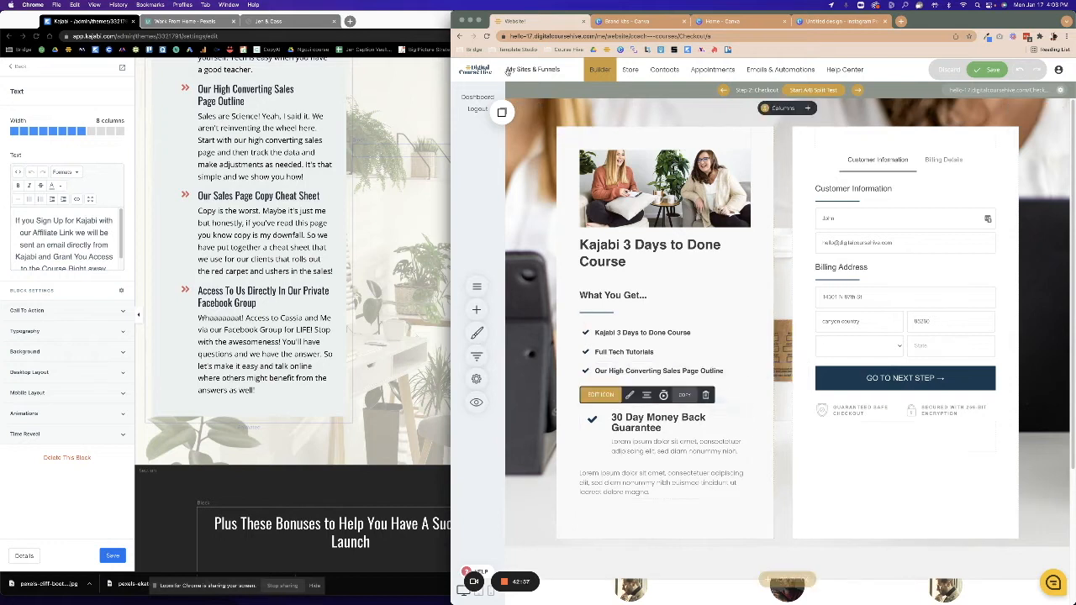
Add another checklist row partly typed 'Access To', then start deleting it as unwanted.
click(497, 116)
drag(562, 223, 645, 399)
click(593, 409)
drag(595, 411, 735, 411)
text(Ad)
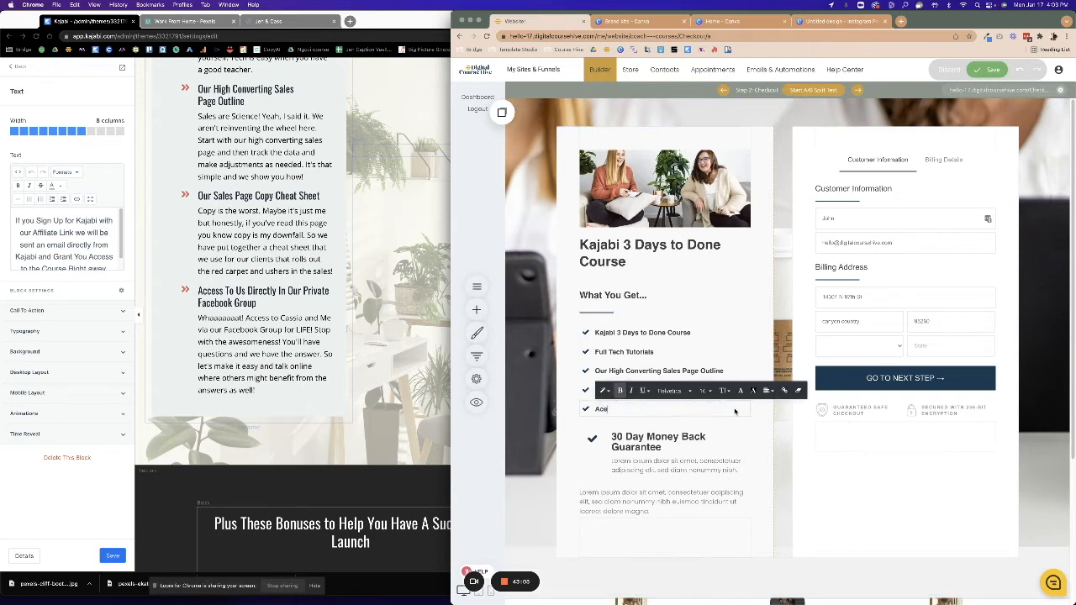
text(cess To Us Directly In Our Pri)
click(725, 425)
click(705, 388)
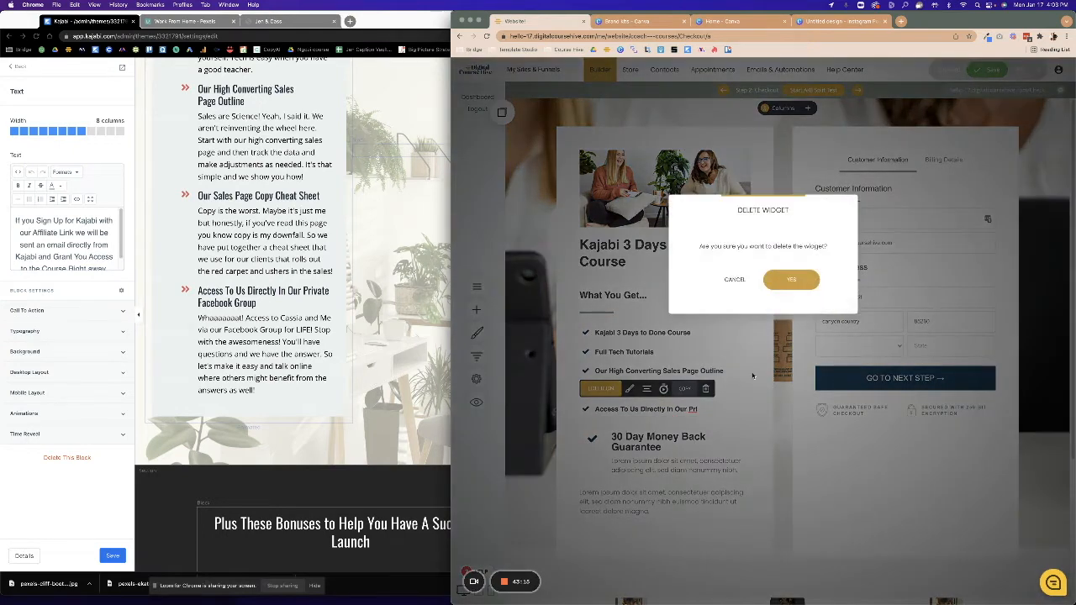
Delete the extra Access To Us row and the 30 Day Money Back Guarantee element.
click(791, 280)
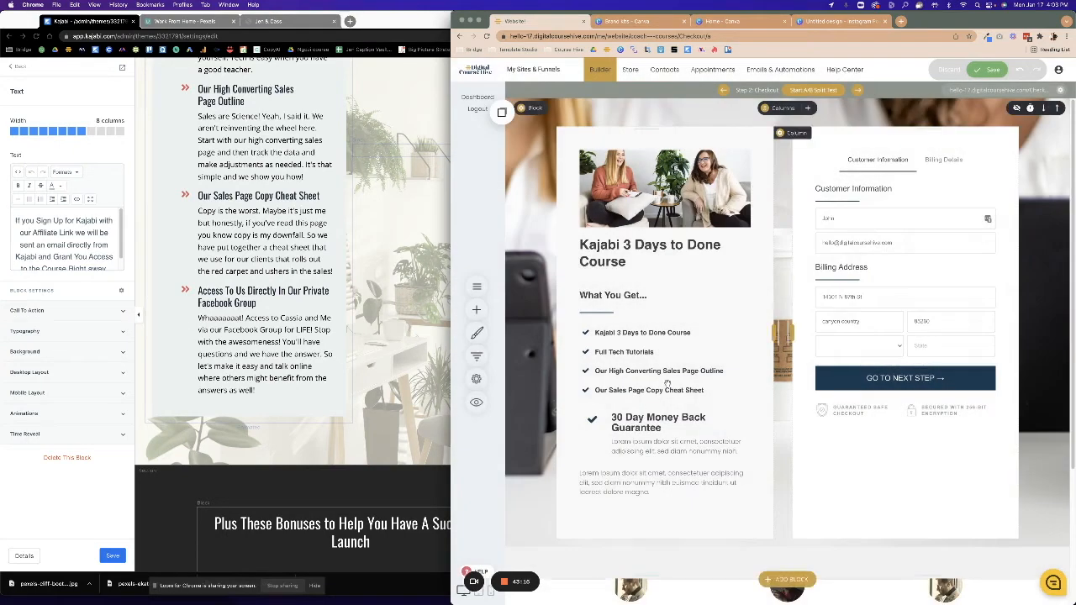
double_click(613, 445)
click(612, 417)
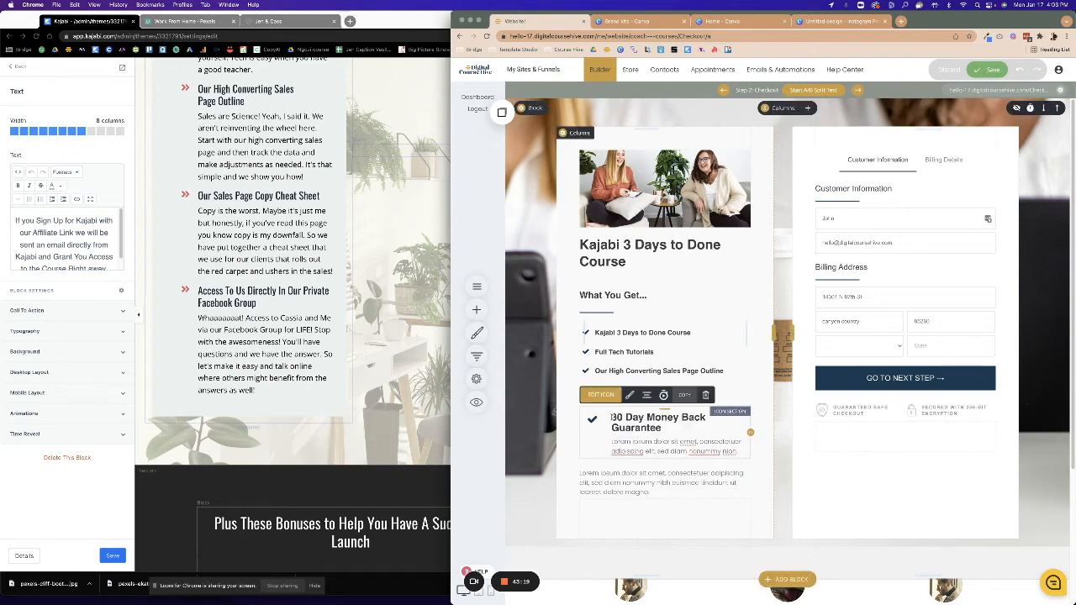
click(706, 395)
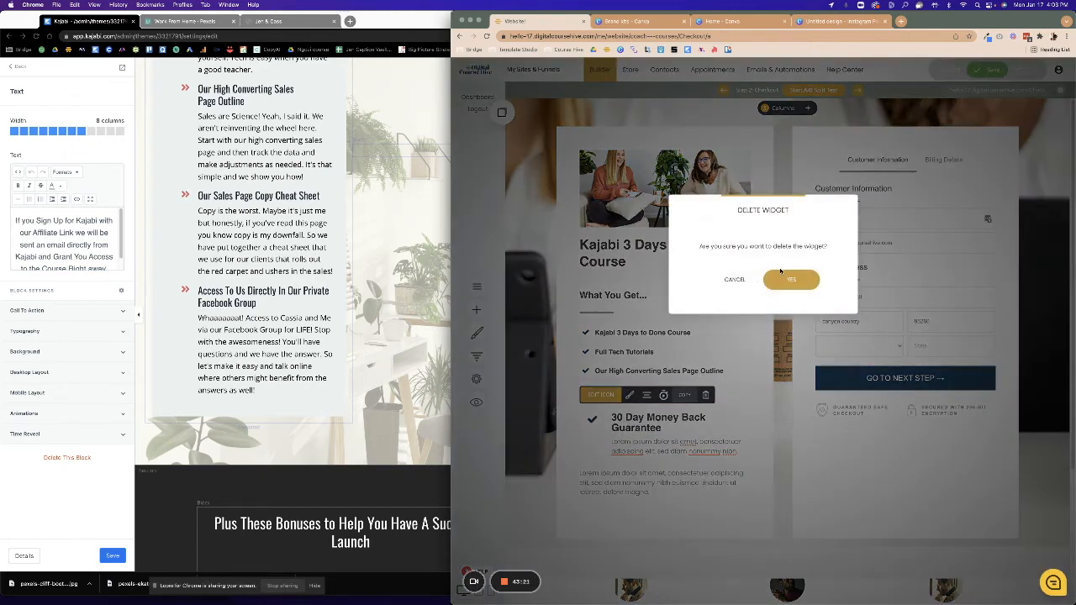
click(785, 278)
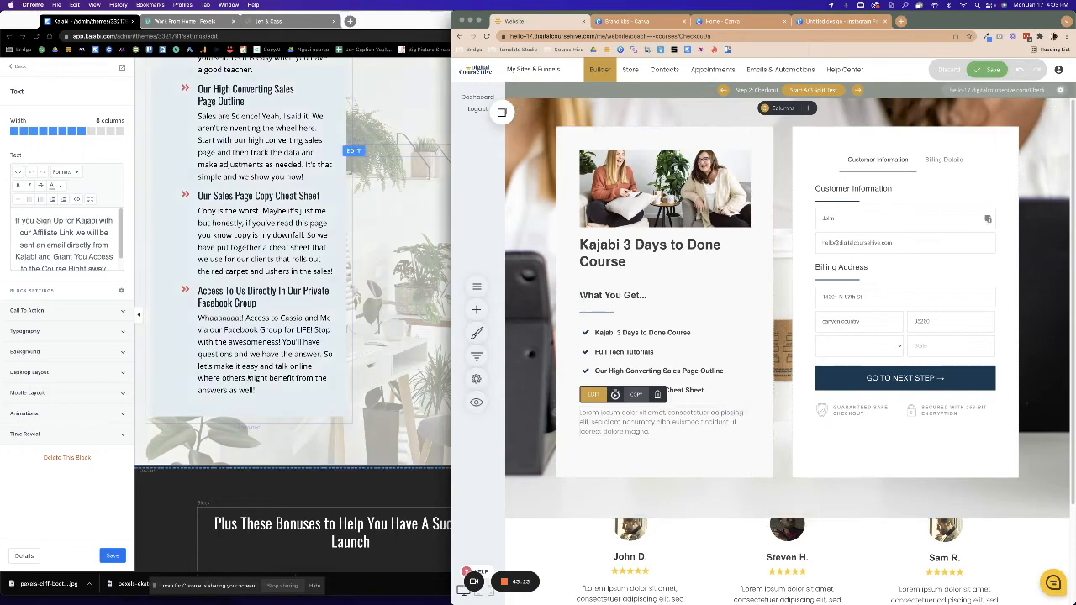
Review the Kajabi sales page, then delete the lorem ipsum placeholder paragraph from the checkout card.
click(316, 439)
scroll(315, 442, down, 10)
scroll(320, 450, down, 10)
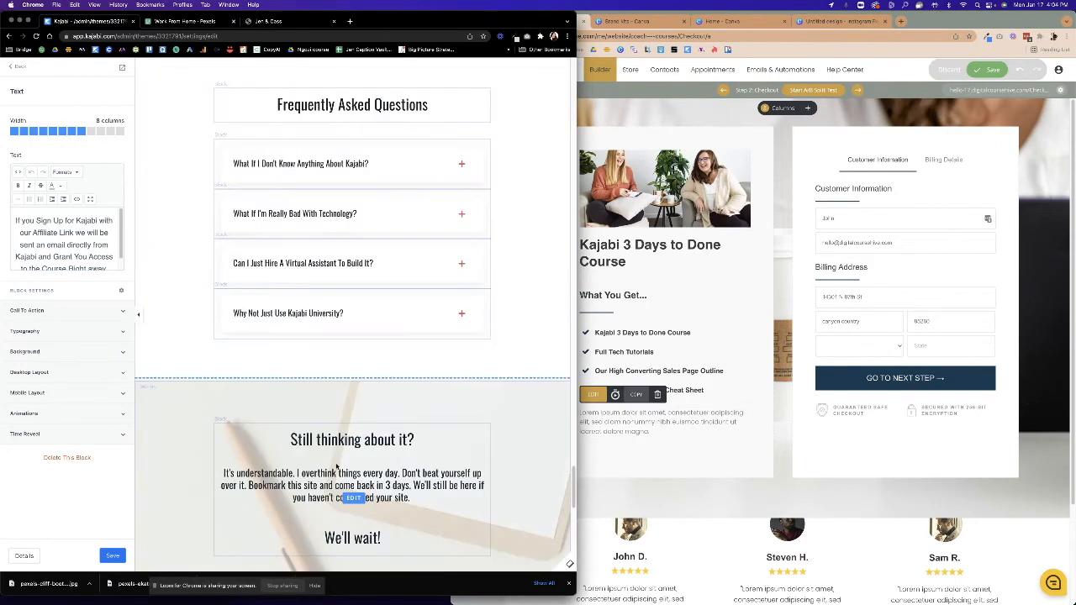
scroll(337, 455, down, 3)
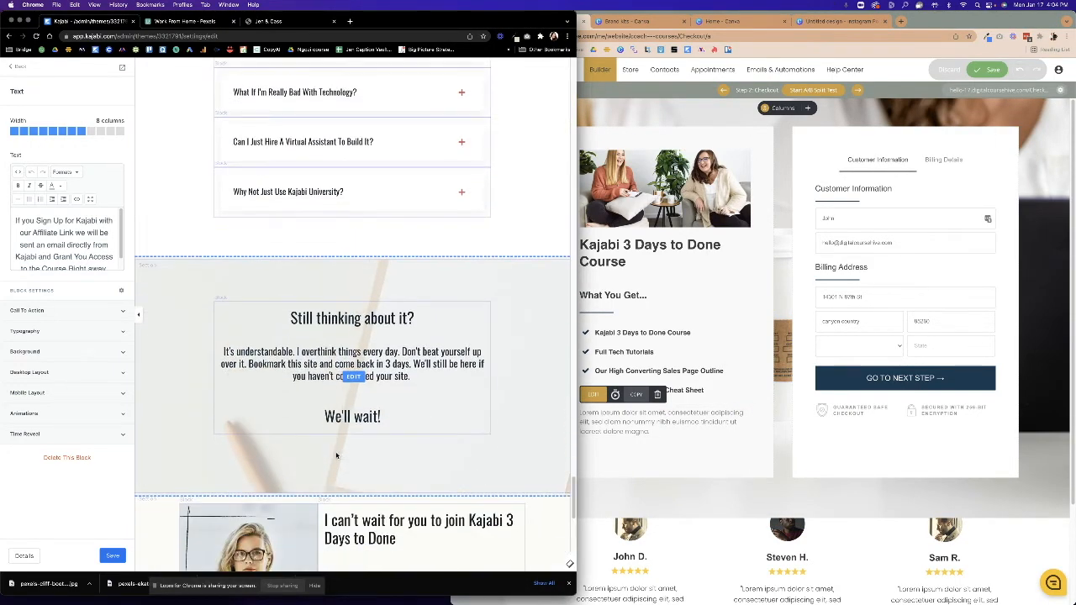
scroll(337, 455, down, 10)
scroll(345, 458, down, 2)
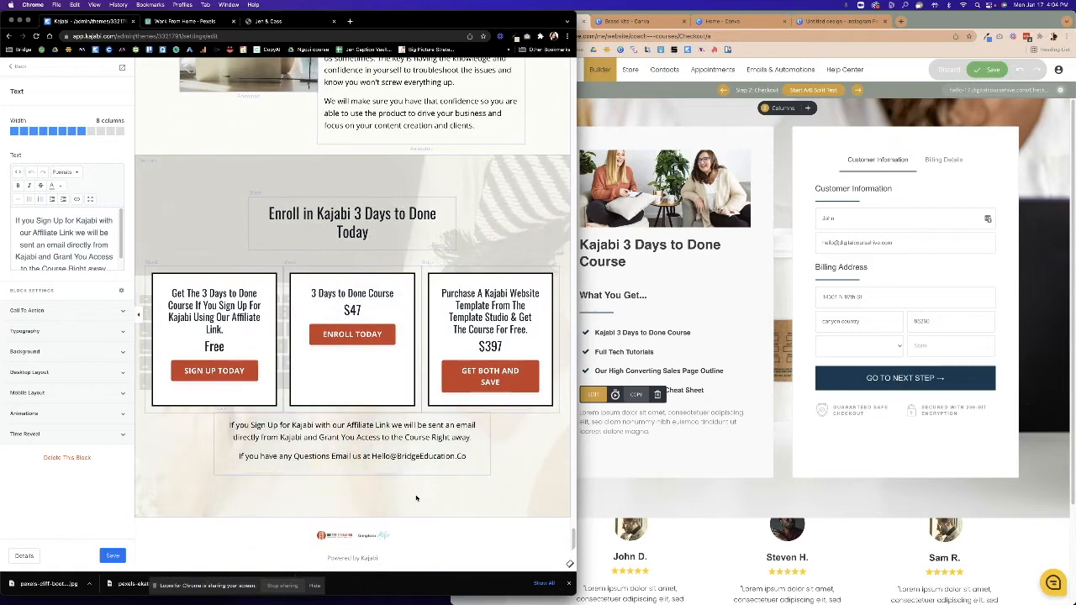
click(641, 459)
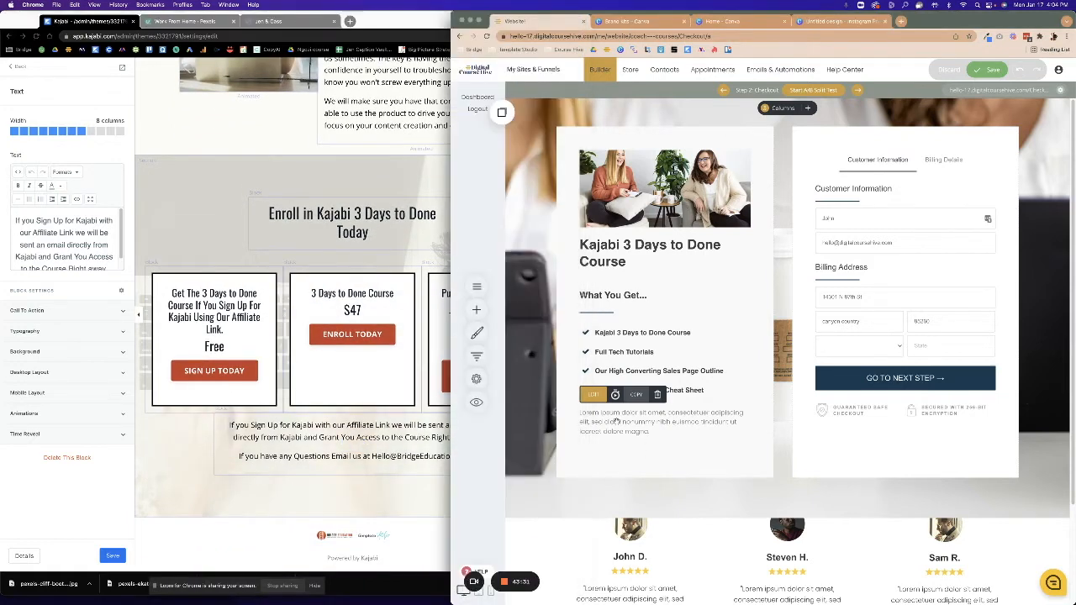
click(647, 455)
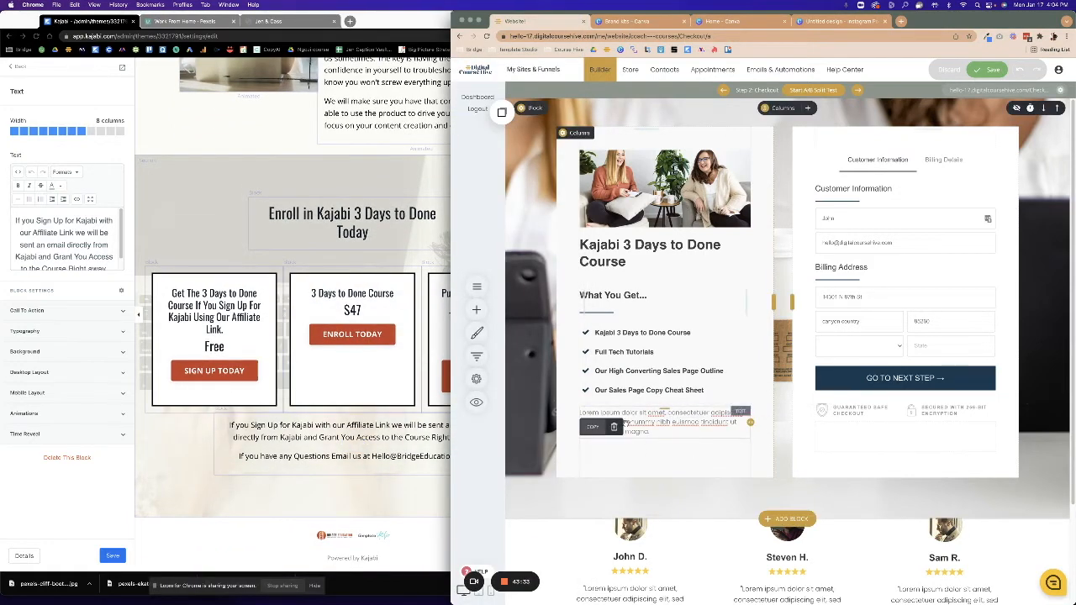
click(657, 394)
click(803, 275)
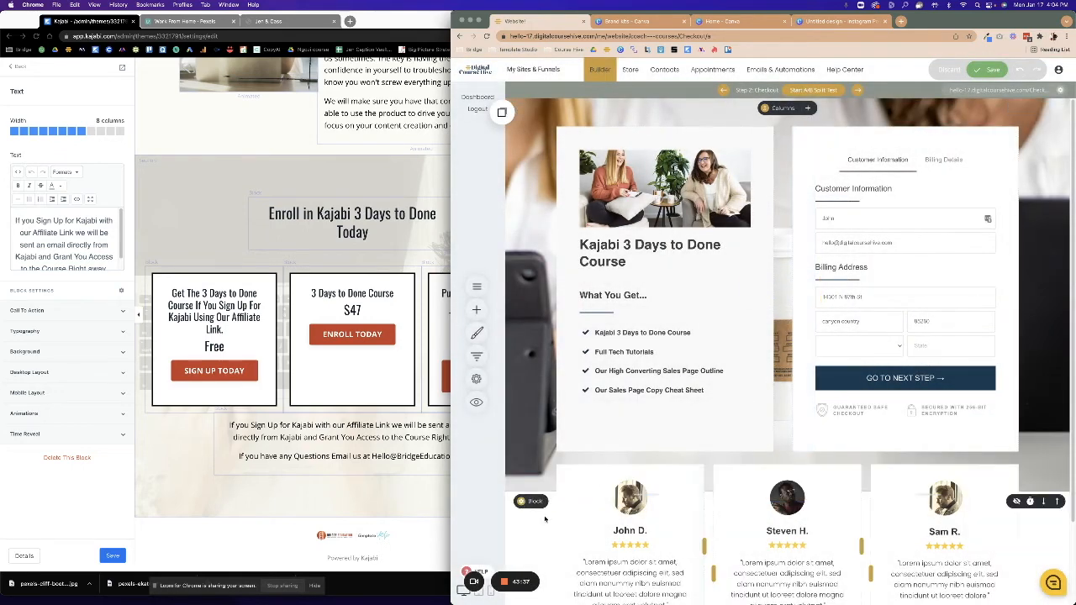
Save the checkout page changes.
scroll(879, 522, down, 2)
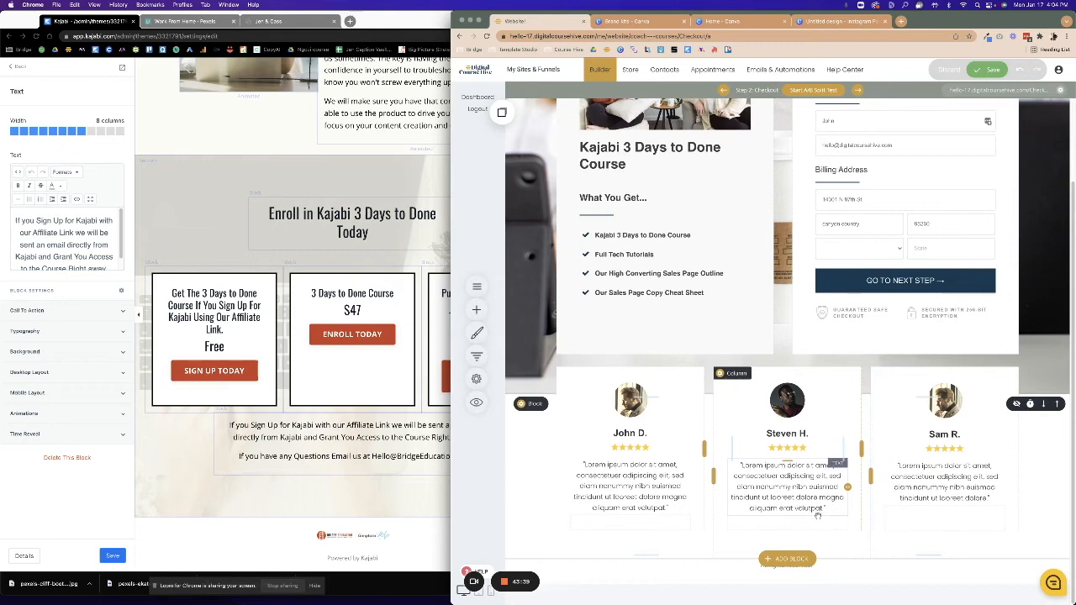
click(985, 68)
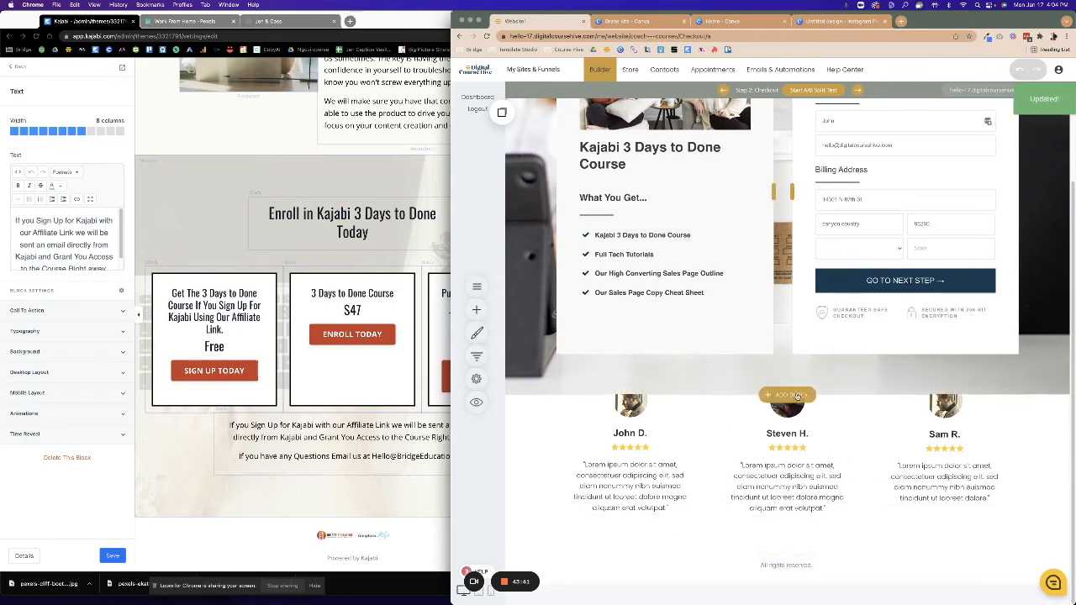
scroll(785, 447, up, 2)
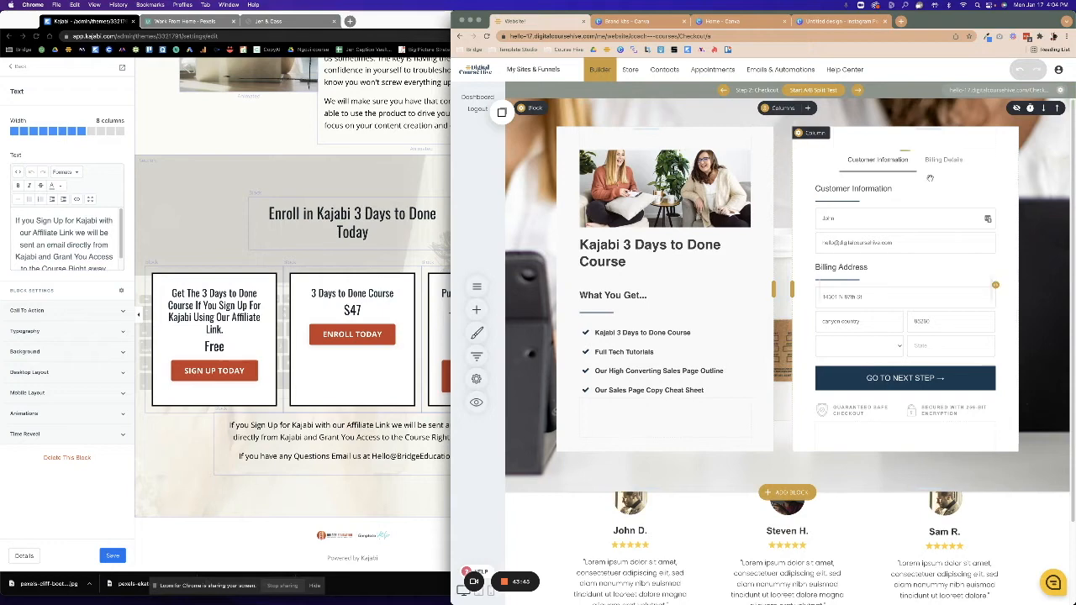
Go to the Store's Products list and start a product, backing out of a Digital product.
click(630, 71)
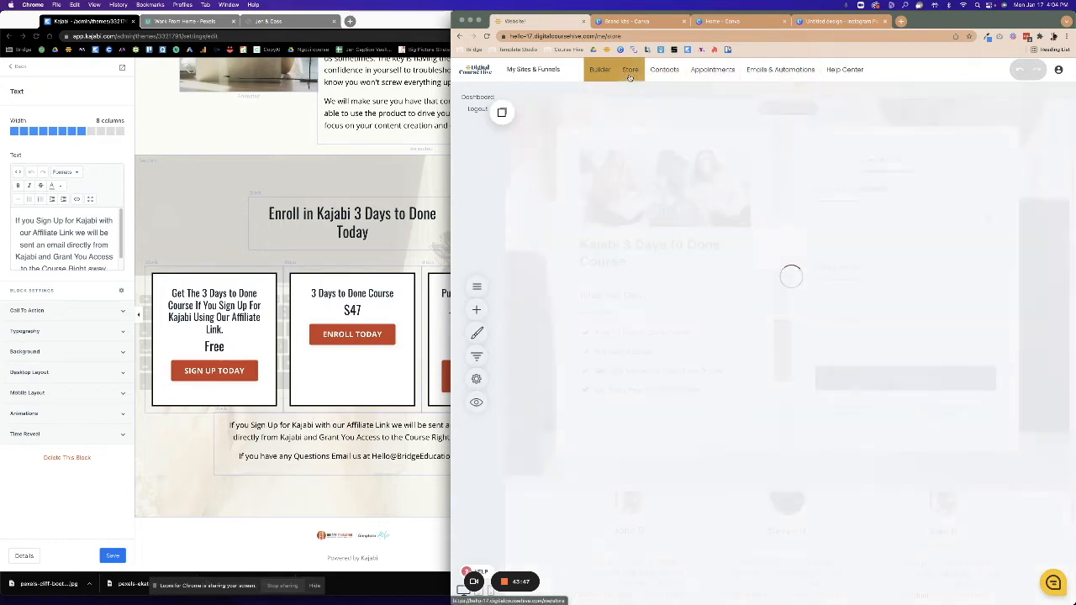
click(832, 237)
click(950, 248)
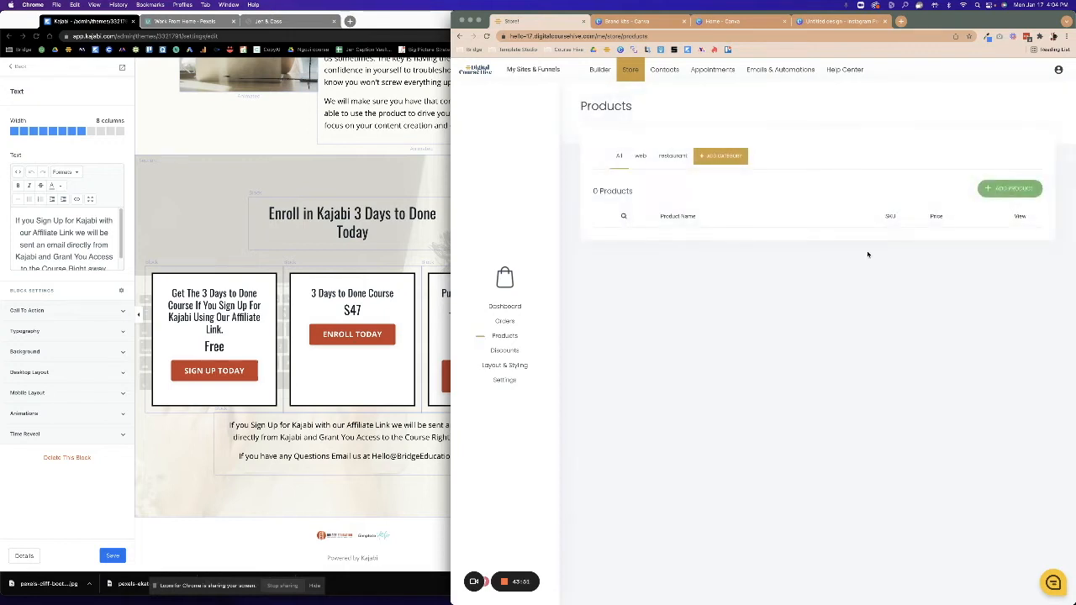
click(996, 197)
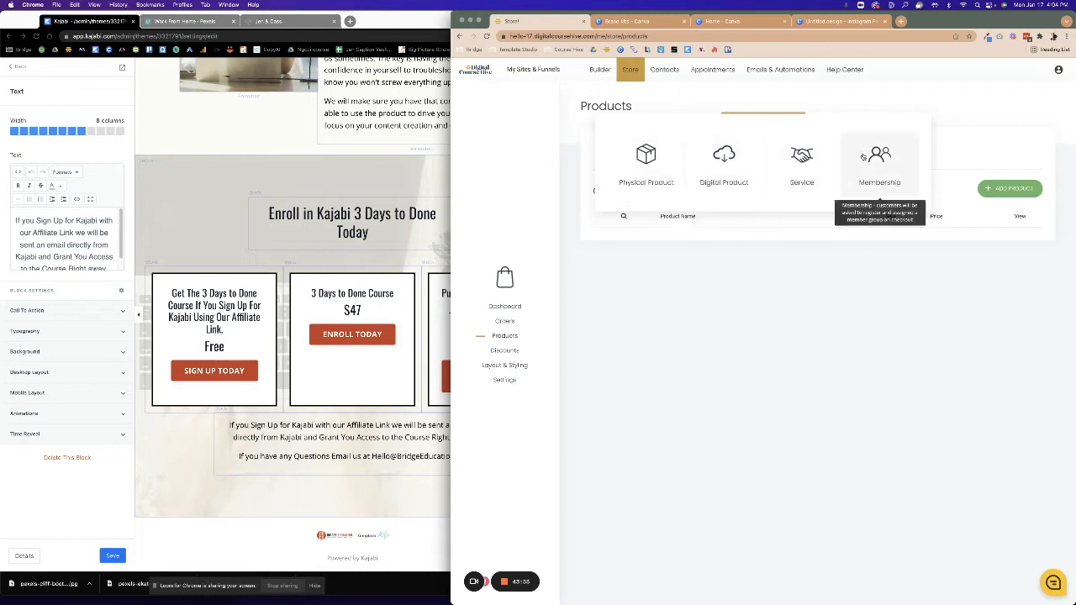
click(721, 151)
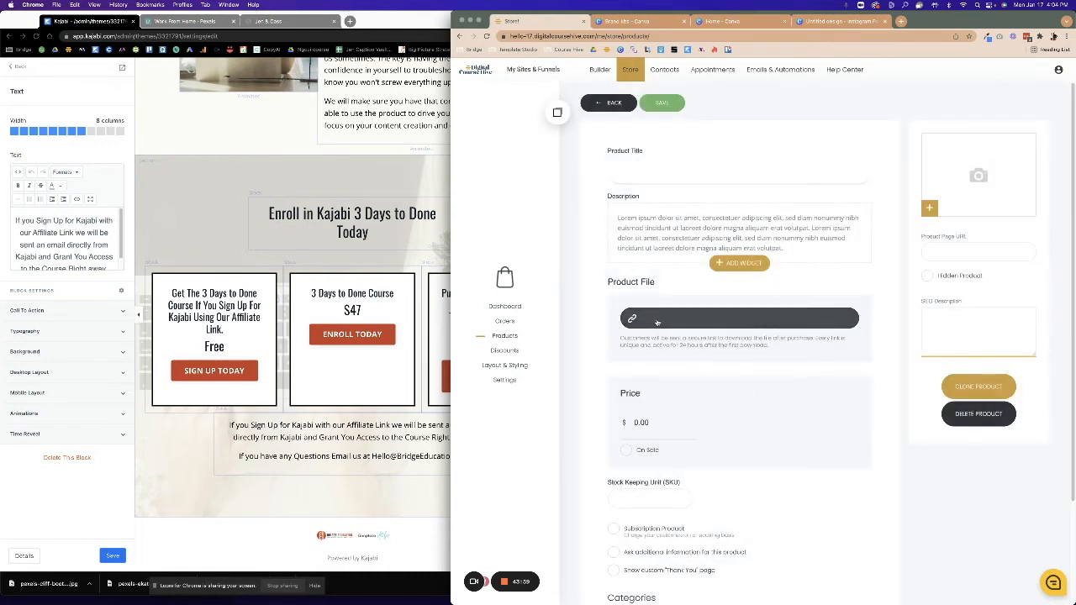
click(620, 107)
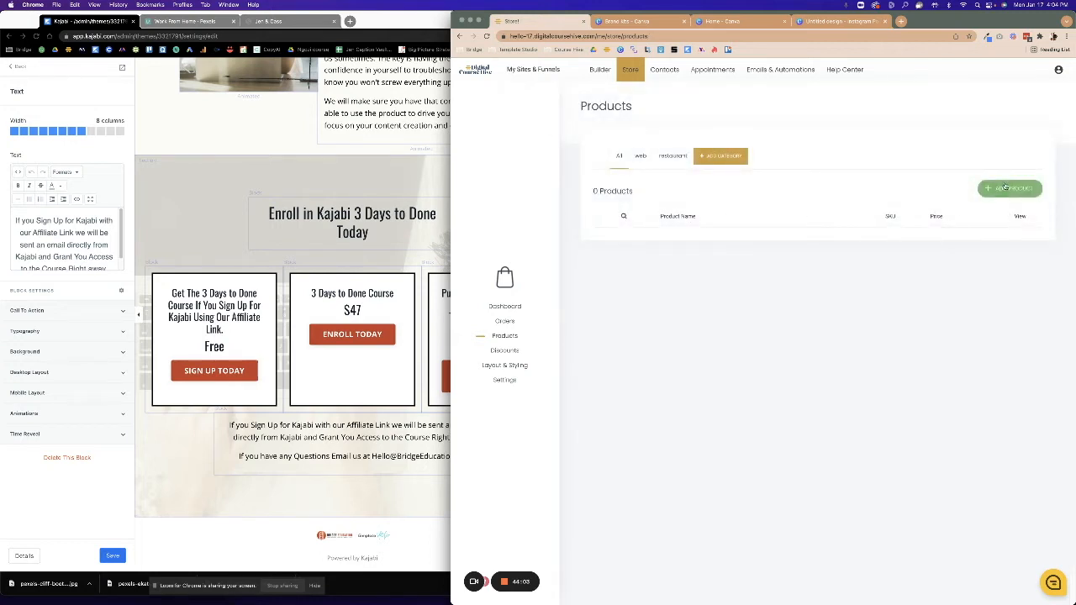
Start a new Membership product and place the cursor in its Product Title field.
click(1005, 188)
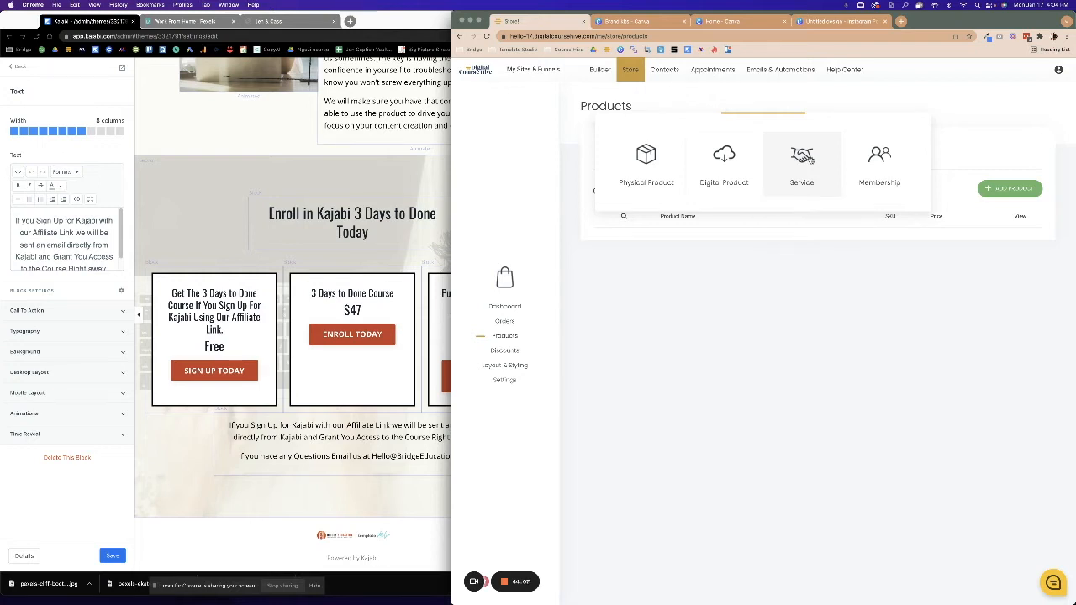
click(879, 163)
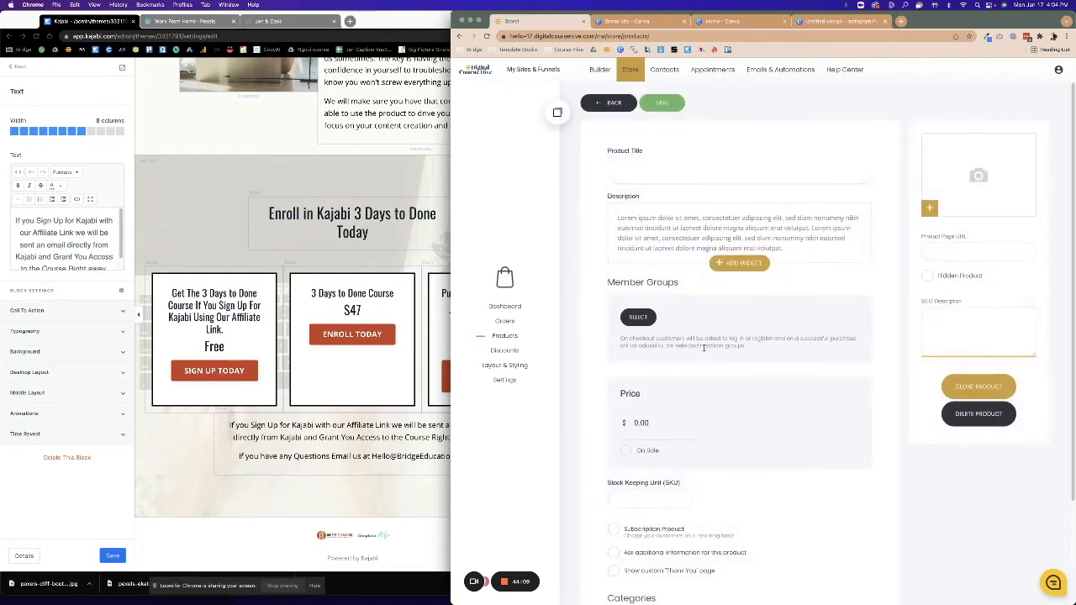
click(638, 178)
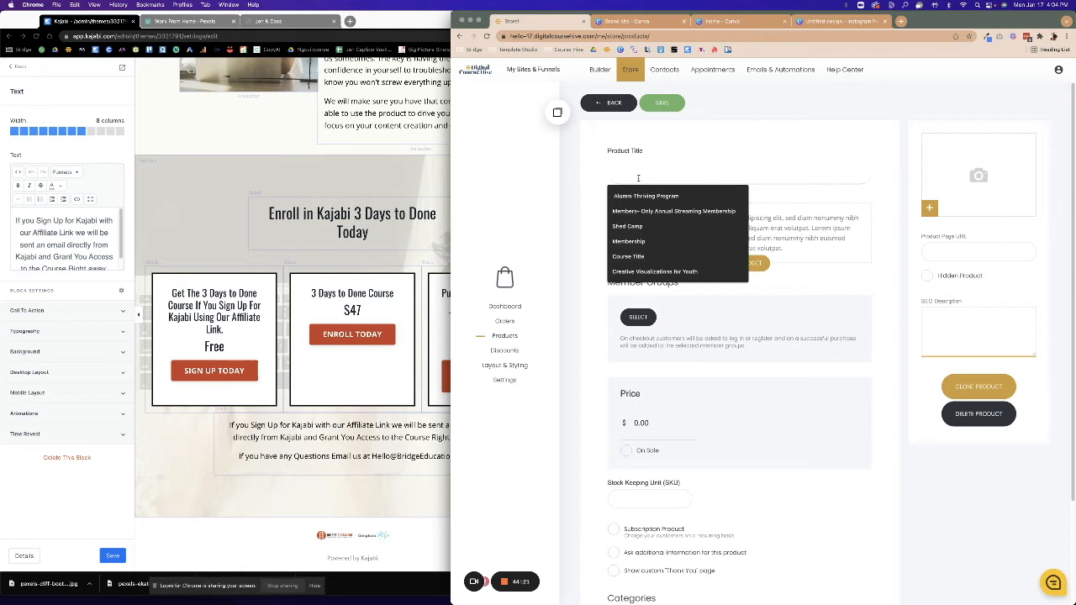
Title the product 'Kajabi 3 Days to Done', clear the placeholder description and set price 47.
text(Kajabi 3 Days to Done)
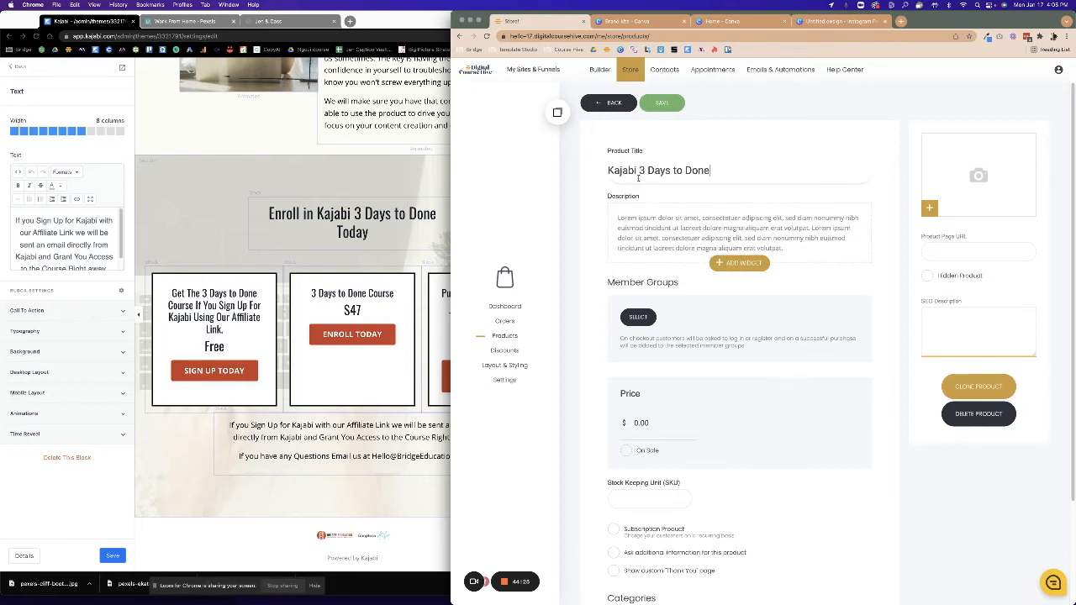
click(662, 222)
click(793, 248)
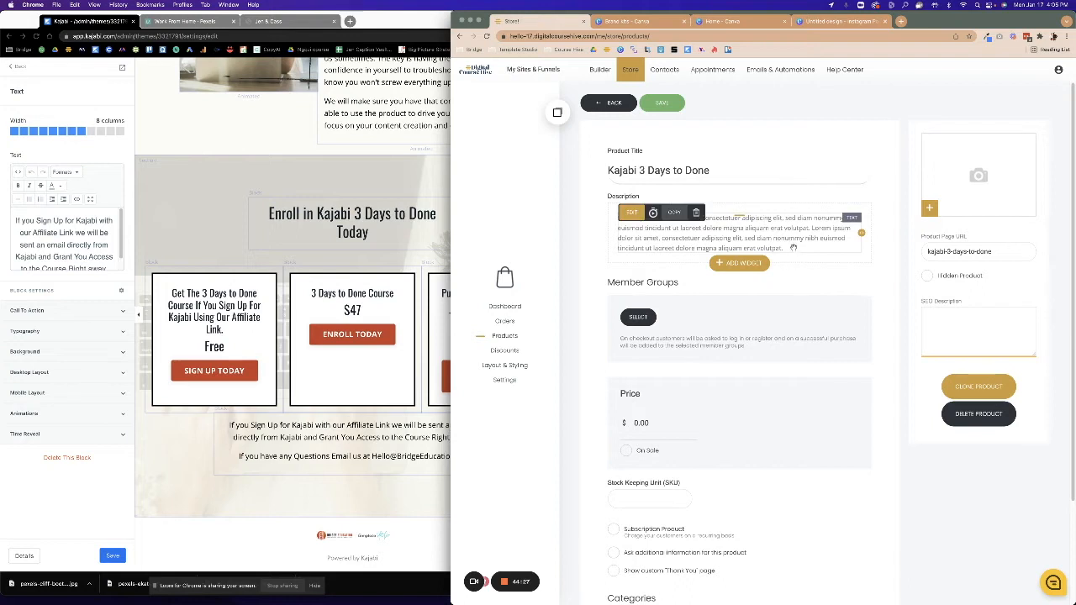
click(606, 218)
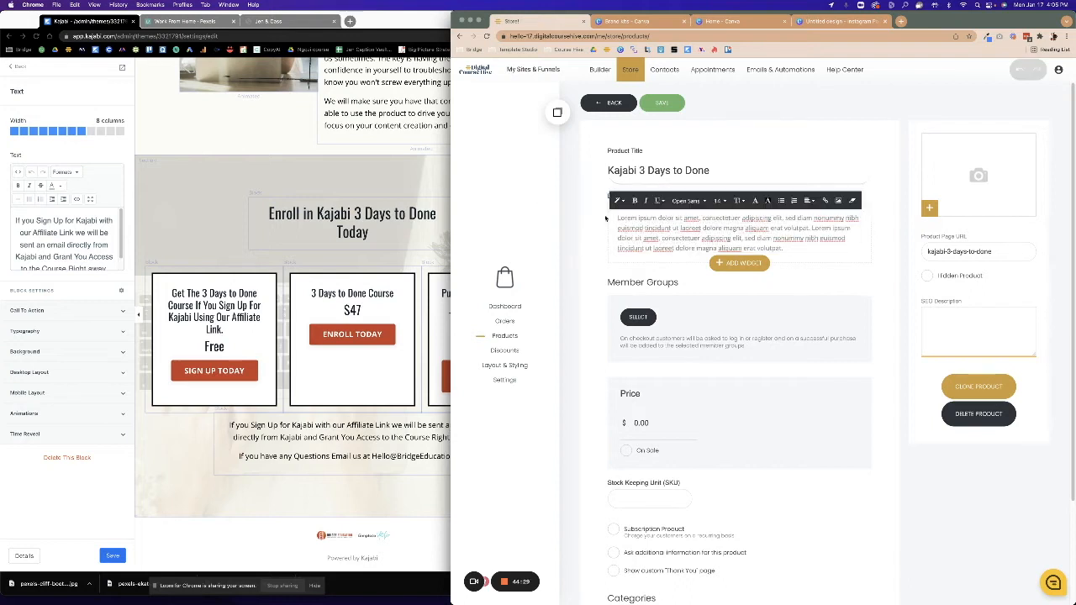
drag(619, 220, 841, 261)
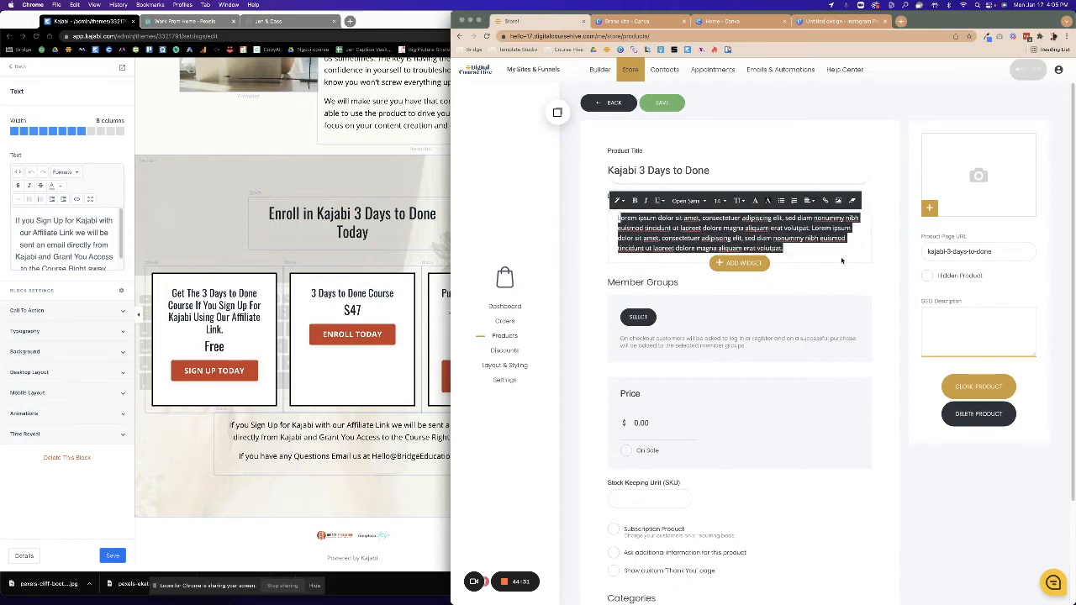
key(BackSpace)
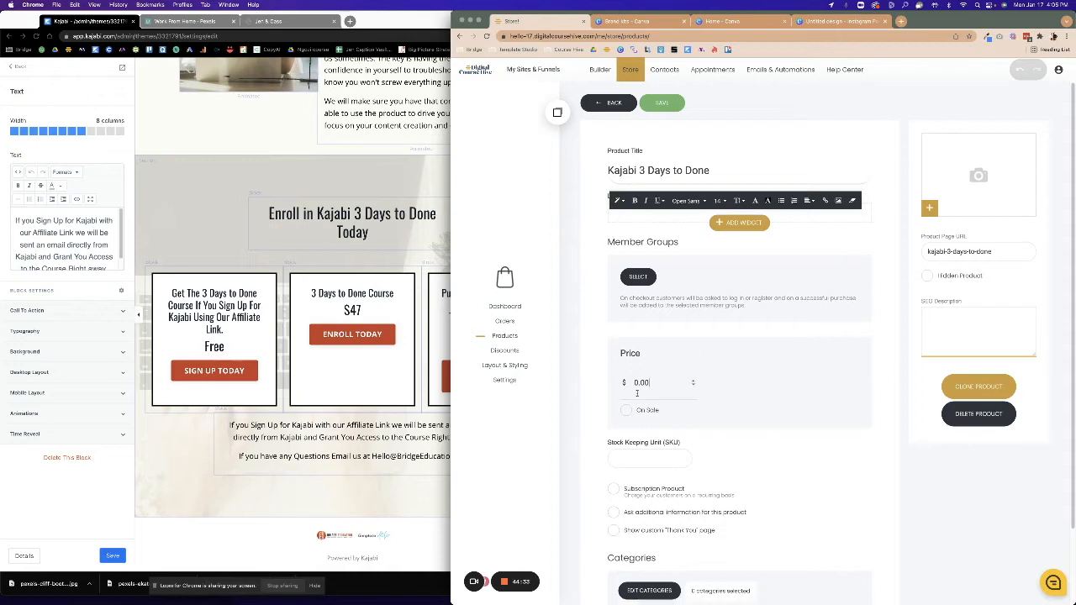
click(635, 388)
text(47)
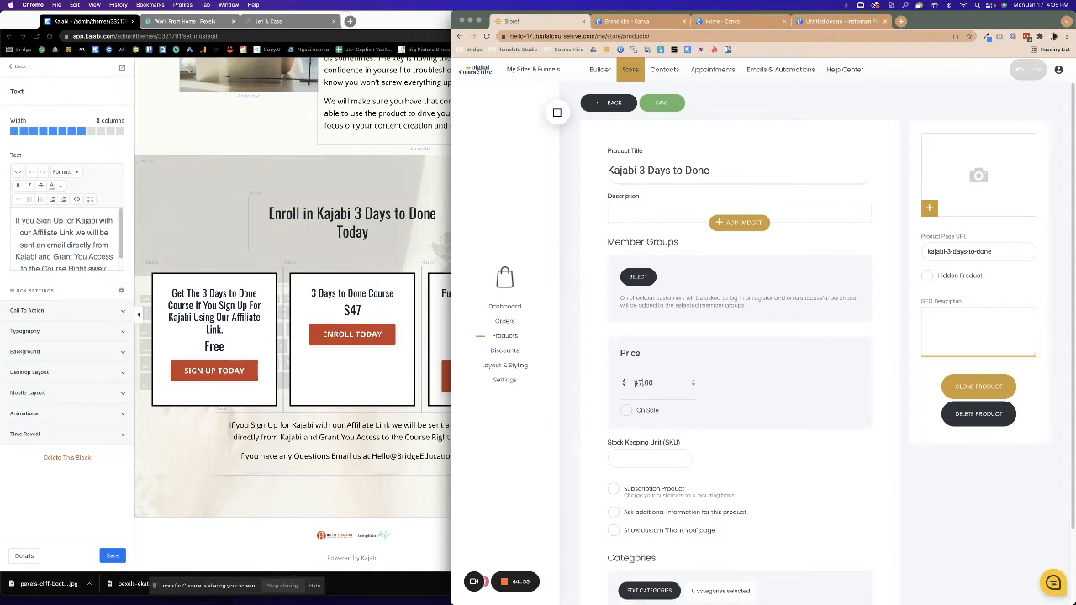
drag(579, 375, 595, 365)
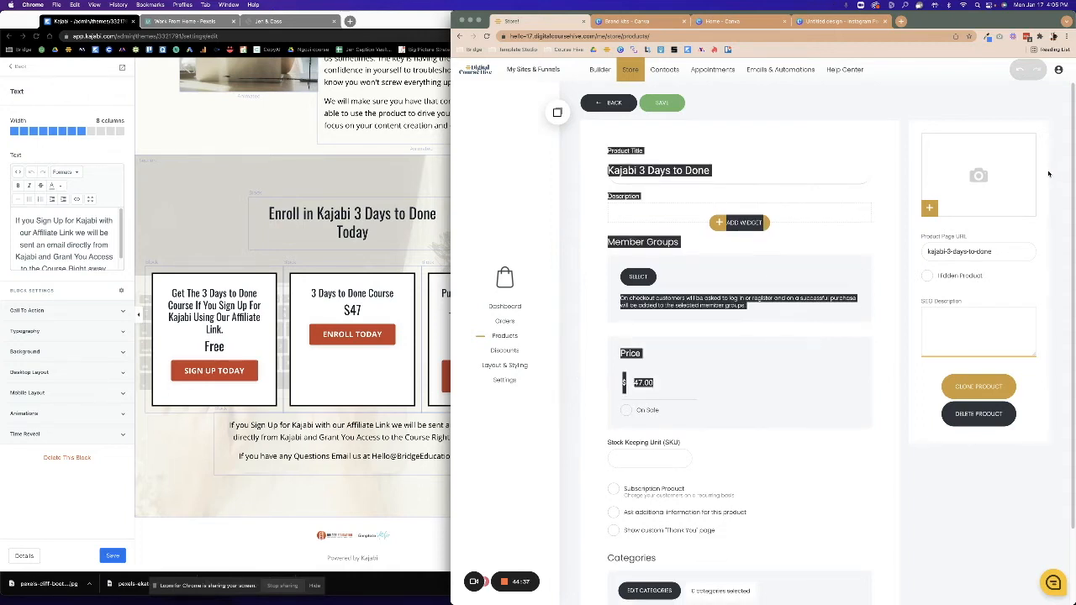
Use the photo of two women on a couch as the product image.
click(983, 176)
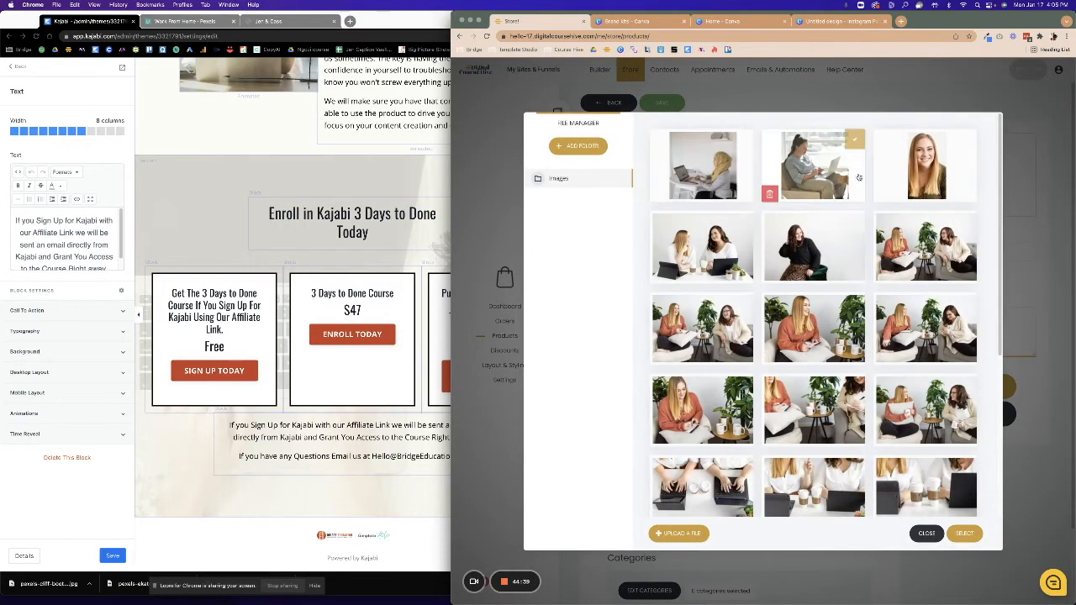
click(946, 249)
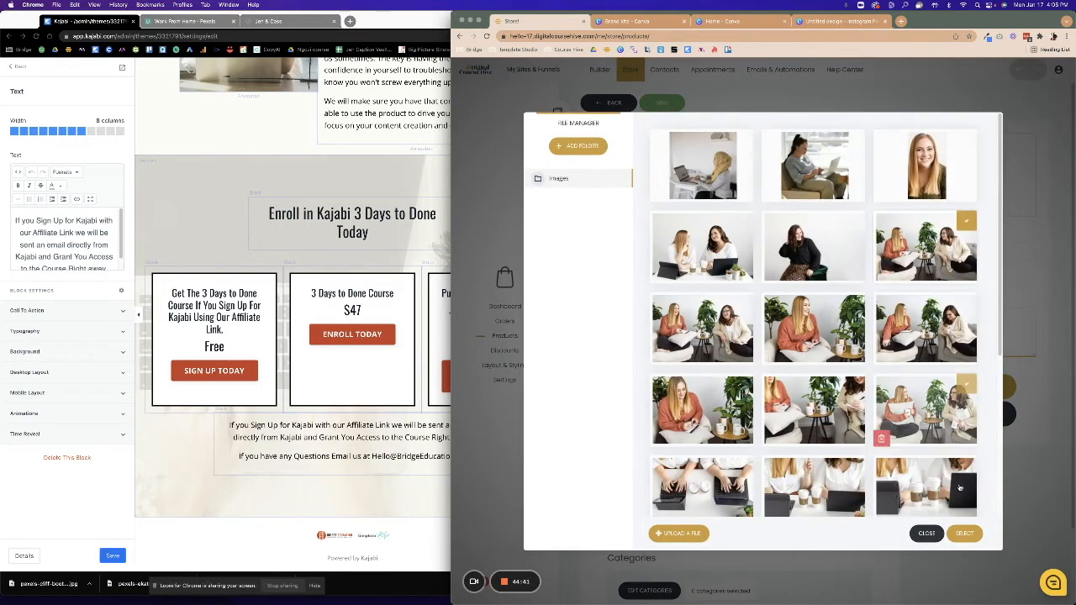
click(965, 533)
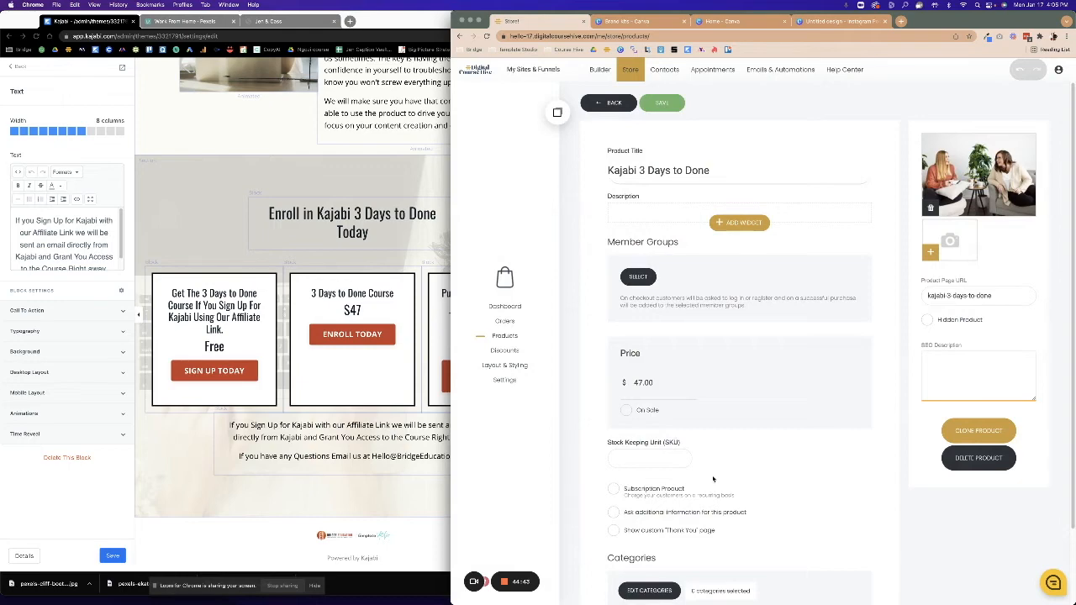
Create a new Kajabi category and assign it to the product.
scroll(711, 479, down, 2)
click(649, 503)
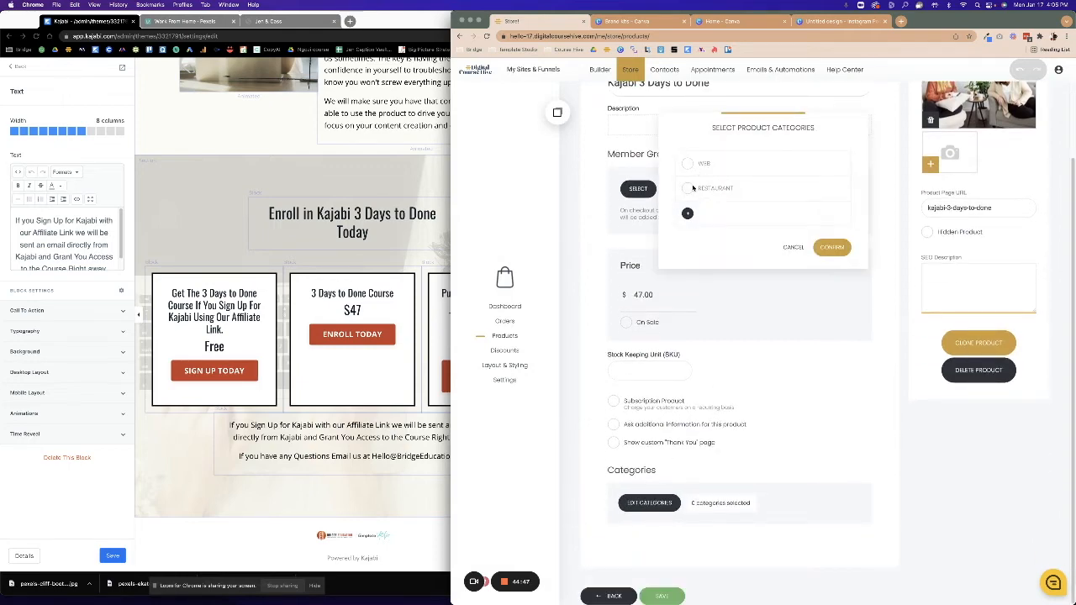
click(686, 213)
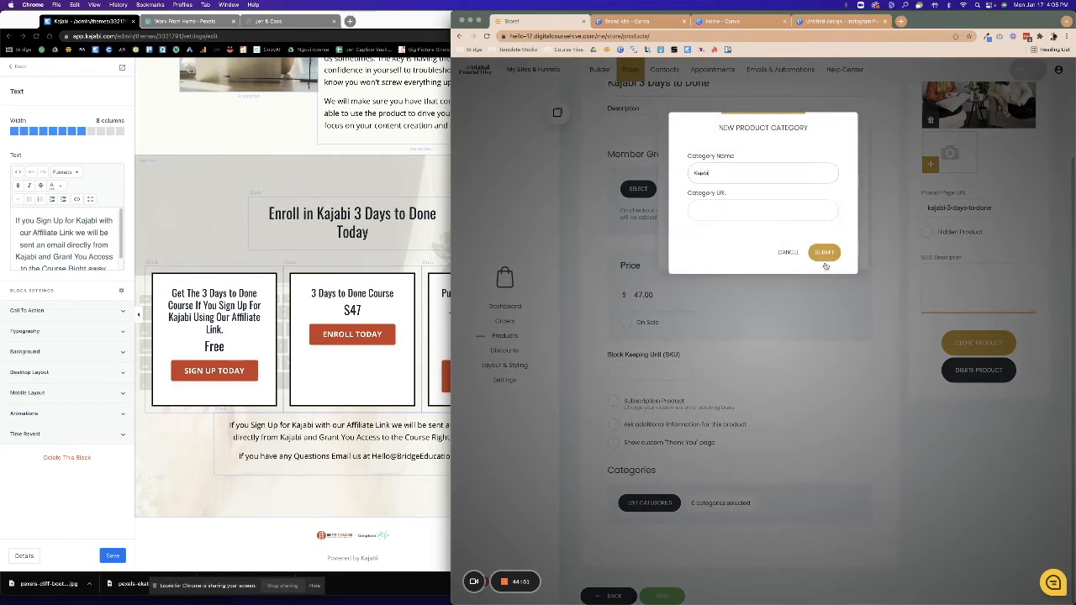
click(824, 251)
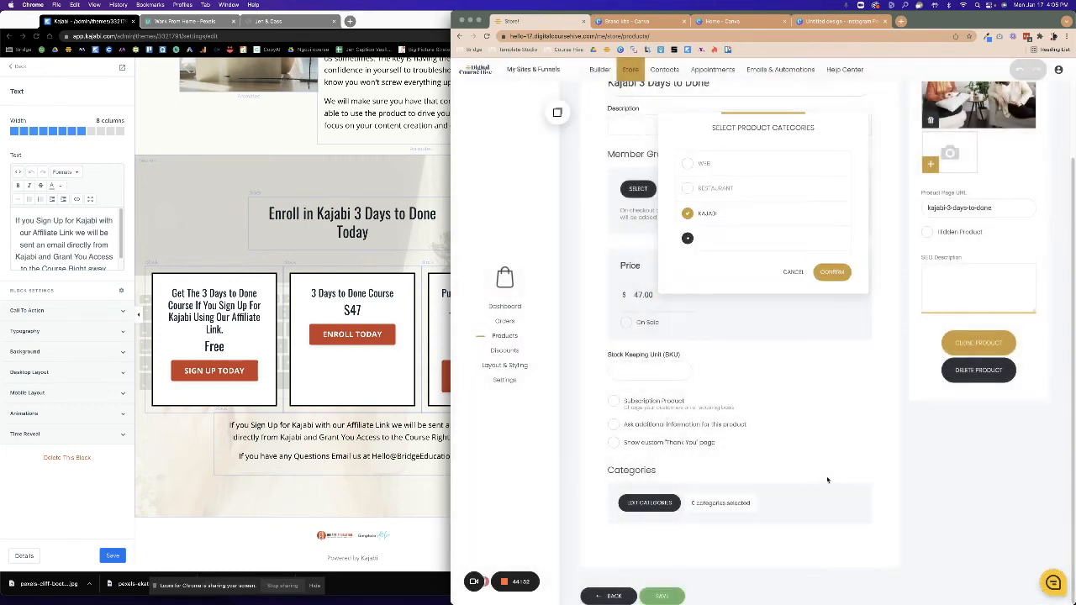
click(832, 272)
Give the product Basic Members access after the missing-group warning, and save it.
scroll(690, 538, up, 2)
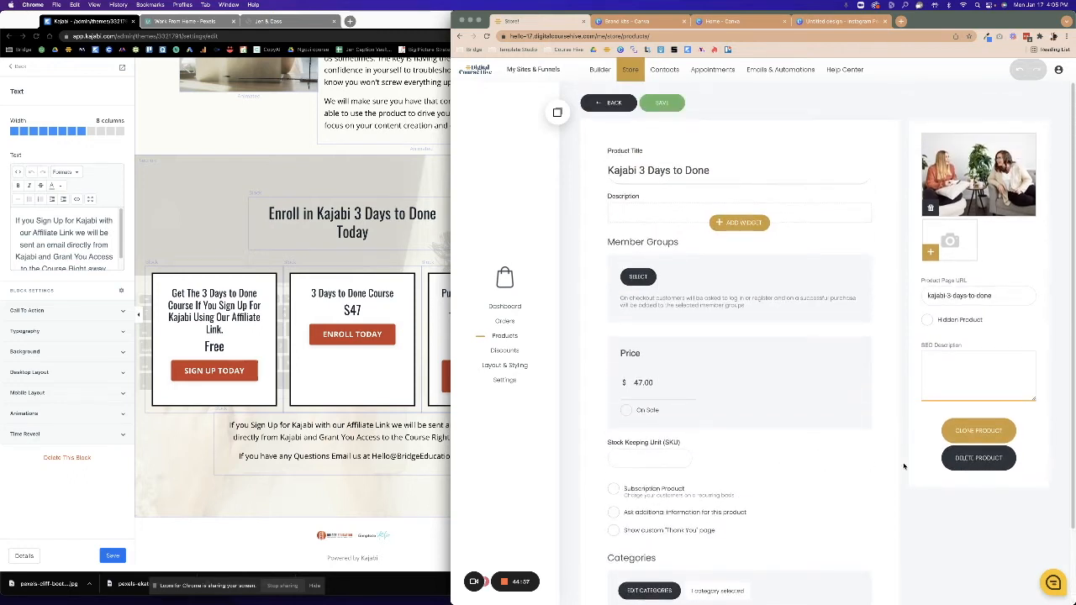
click(663, 105)
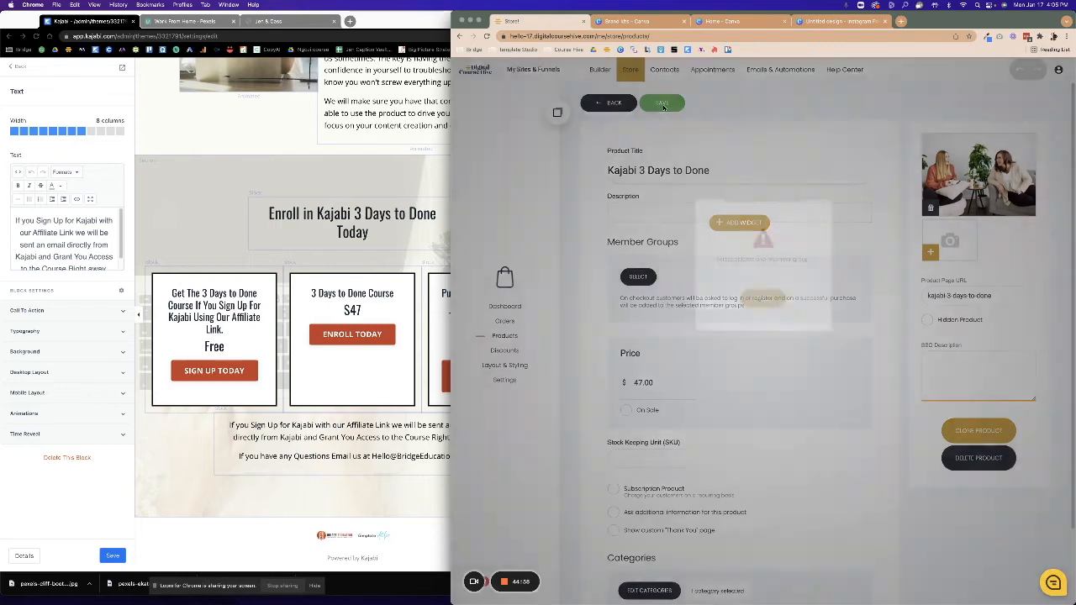
click(780, 303)
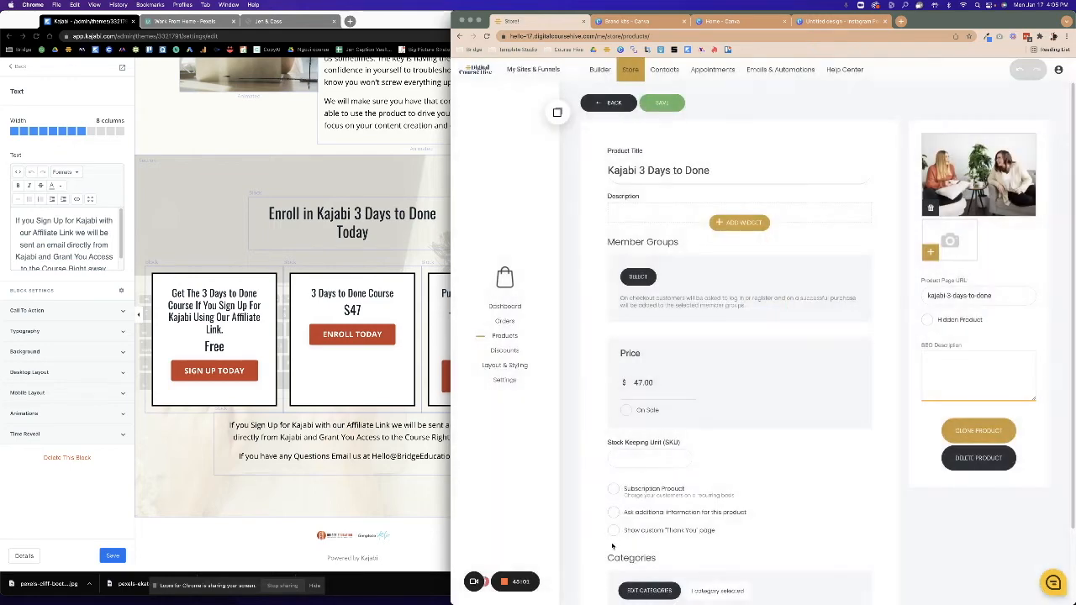
scroll(616, 544, down, 1)
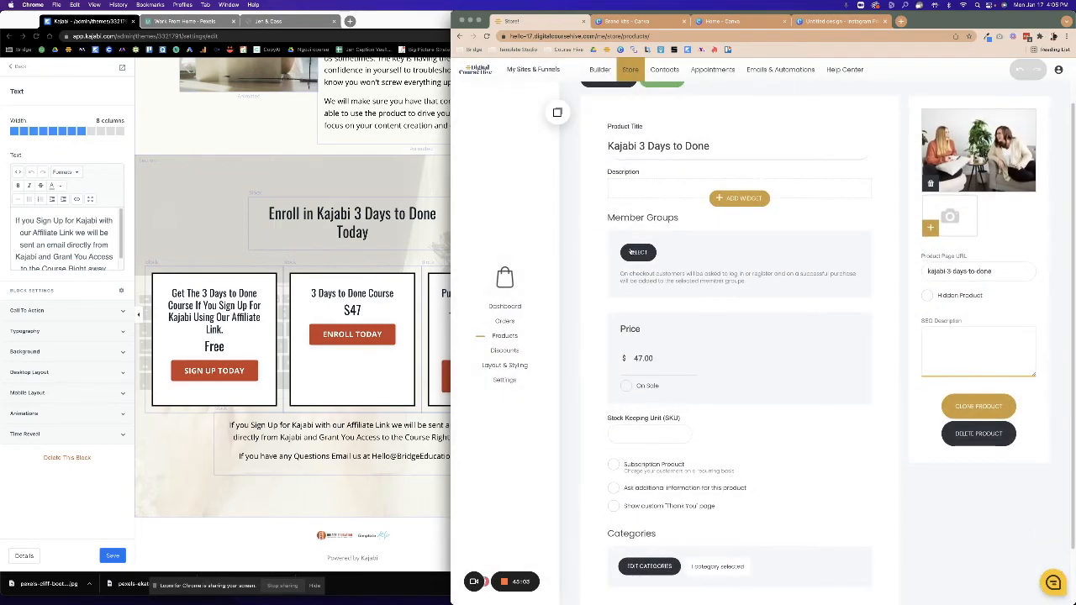
click(632, 252)
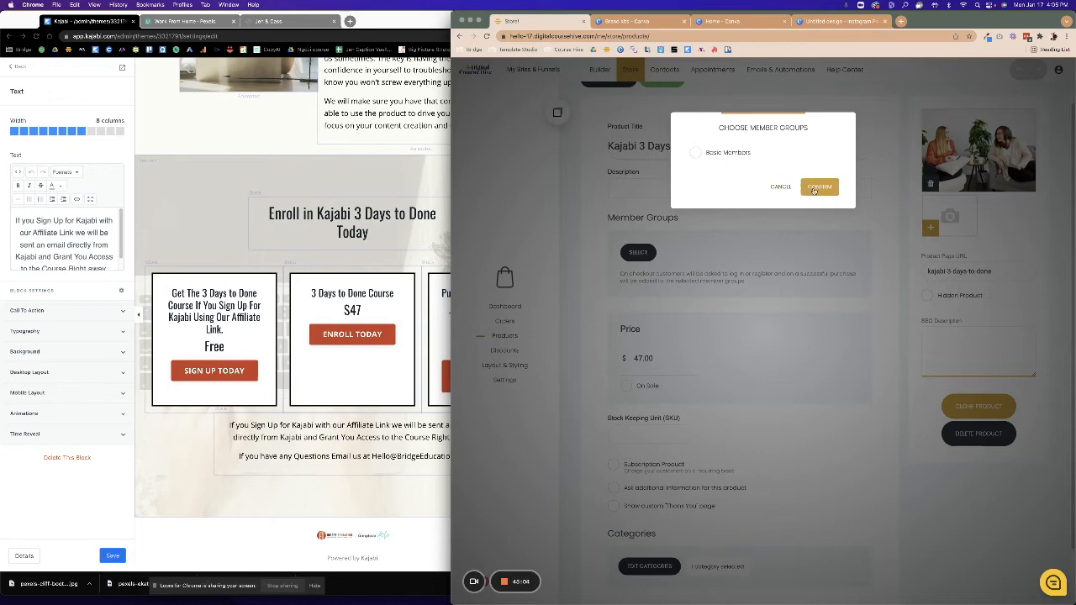
click(695, 153)
click(820, 186)
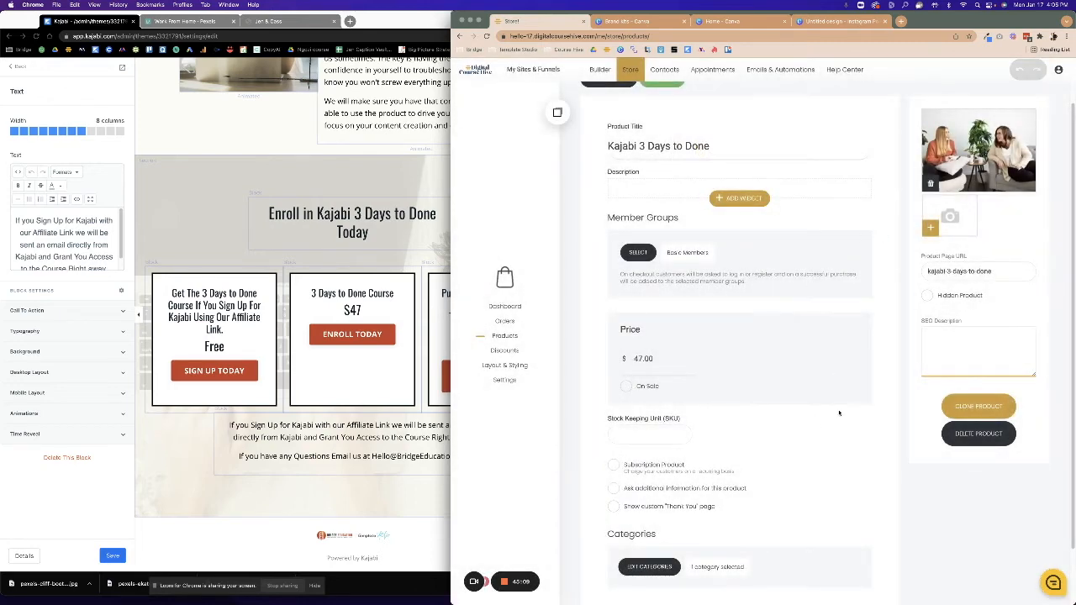
scroll(836, 422, down, 2)
click(675, 598)
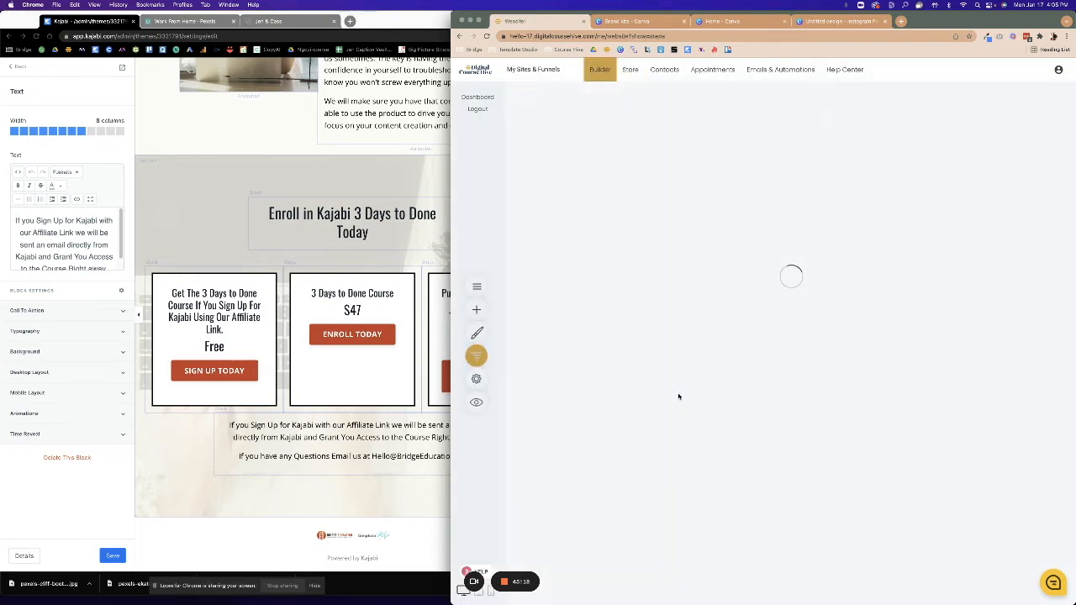
Set the checkout form to sell the Kajabi 3 Days to Done product.
click(665, 228)
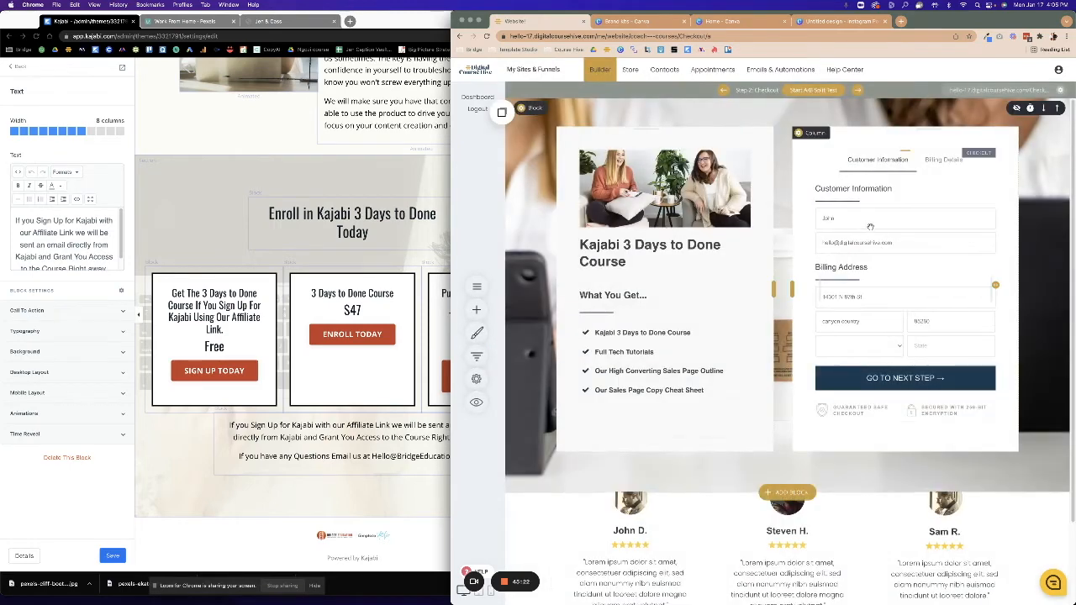
click(828, 135)
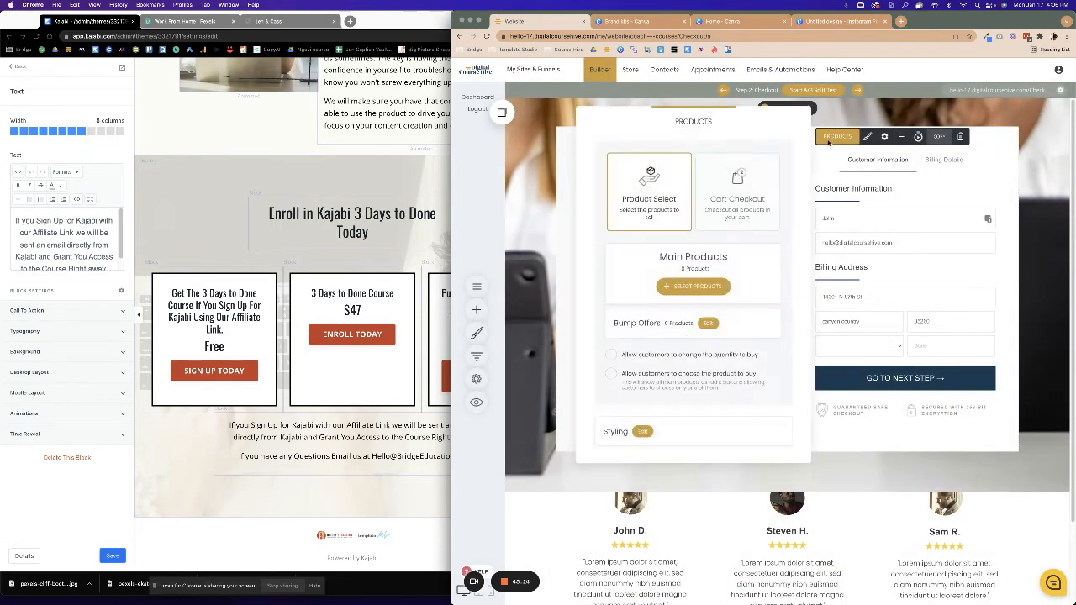
click(701, 287)
click(695, 152)
click(808, 186)
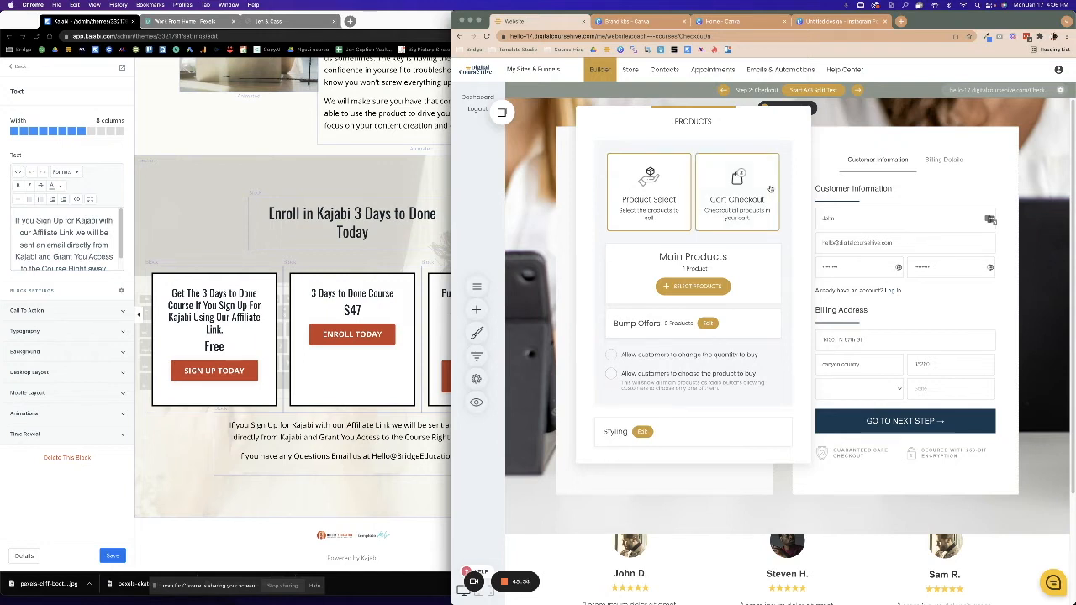
Switch the checkout to a single step and save the page.
click(642, 432)
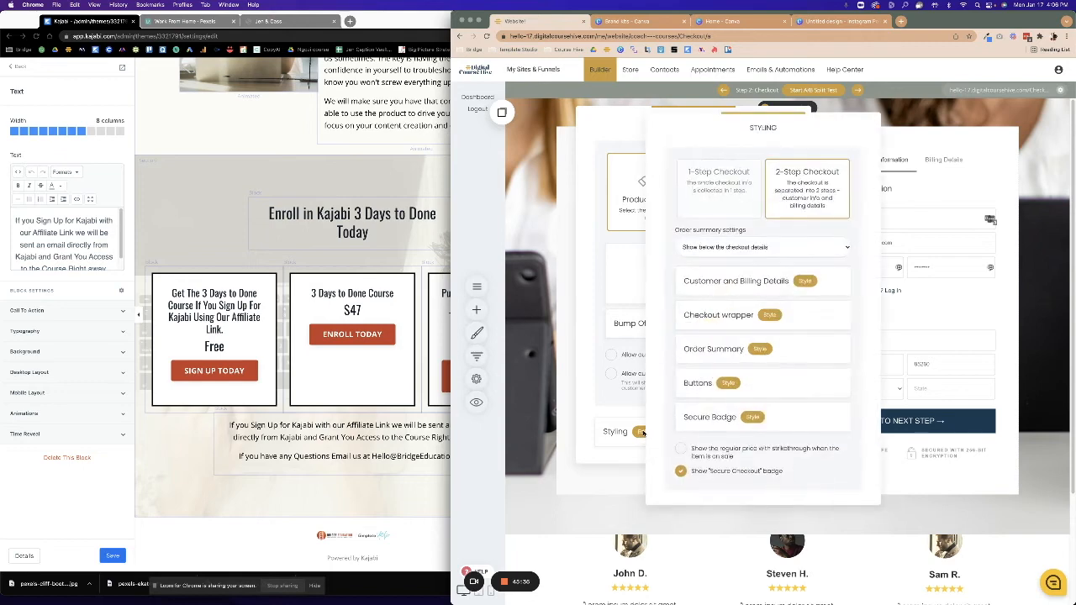
click(729, 191)
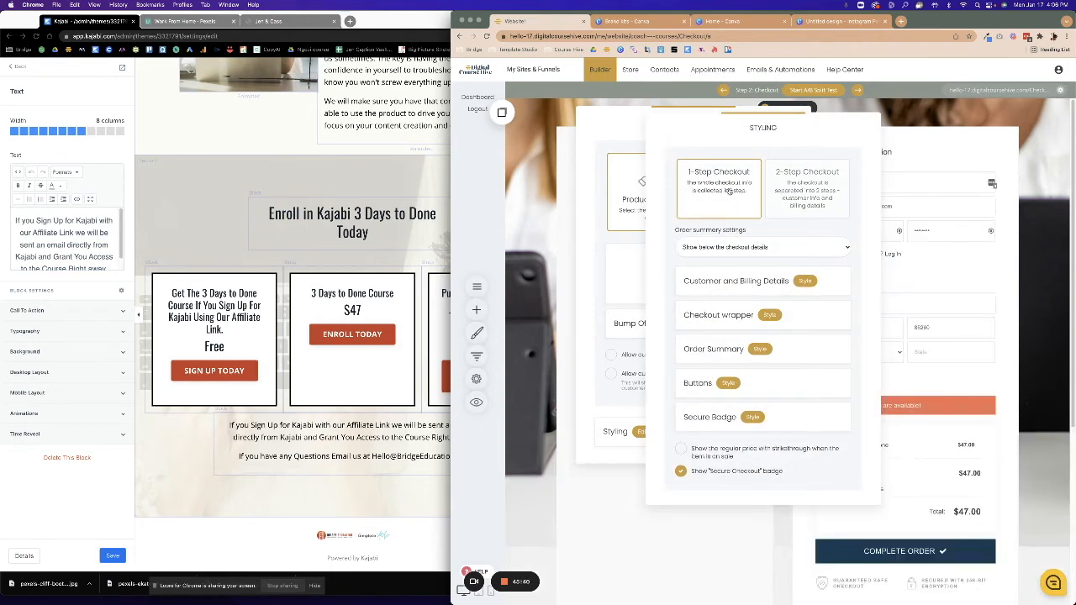
click(923, 419)
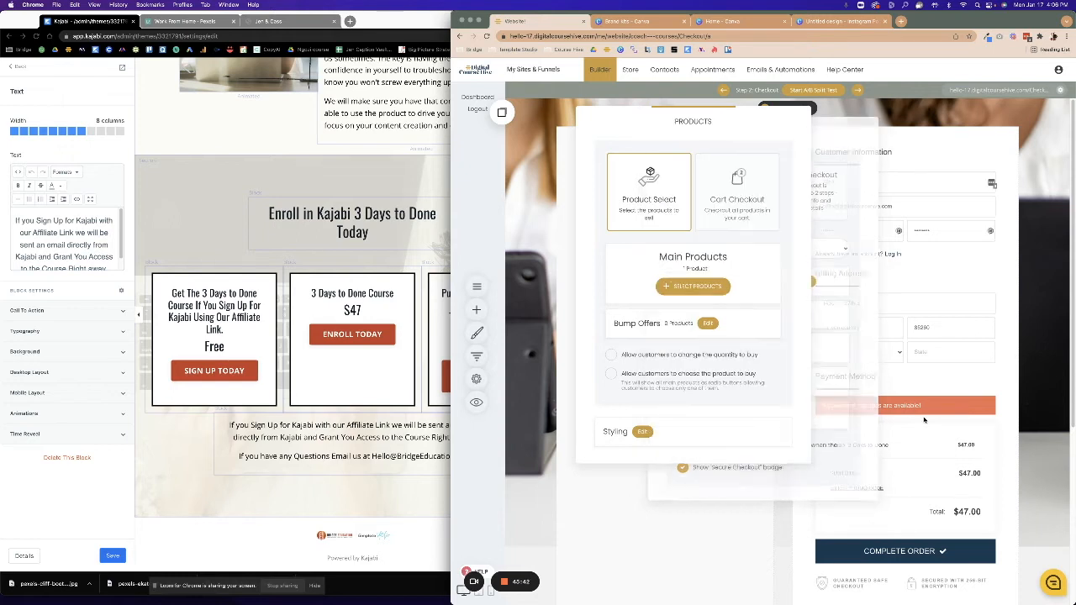
click(923, 419)
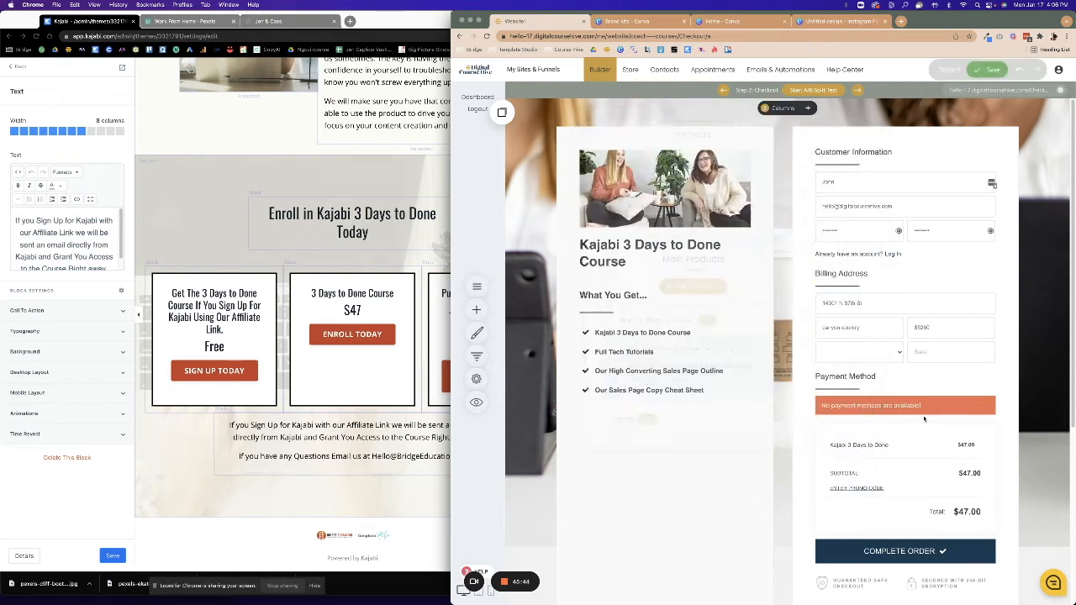
click(979, 74)
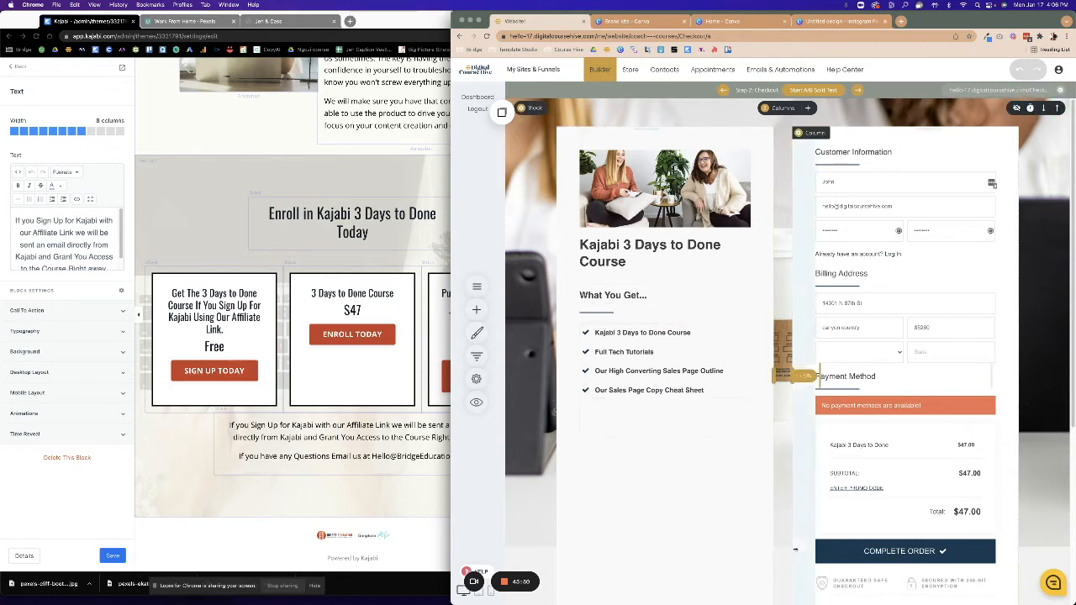
Delete the testimonials widget from the checkout page and save.
scroll(794, 551, down, 3)
scroll(794, 551, down, 3)
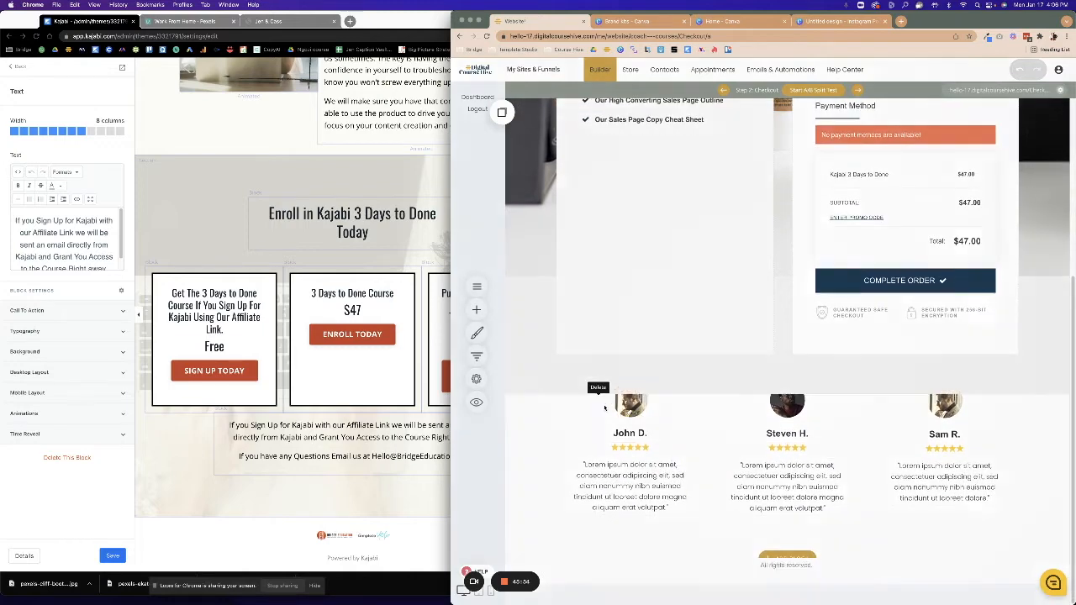
click(598, 403)
click(767, 280)
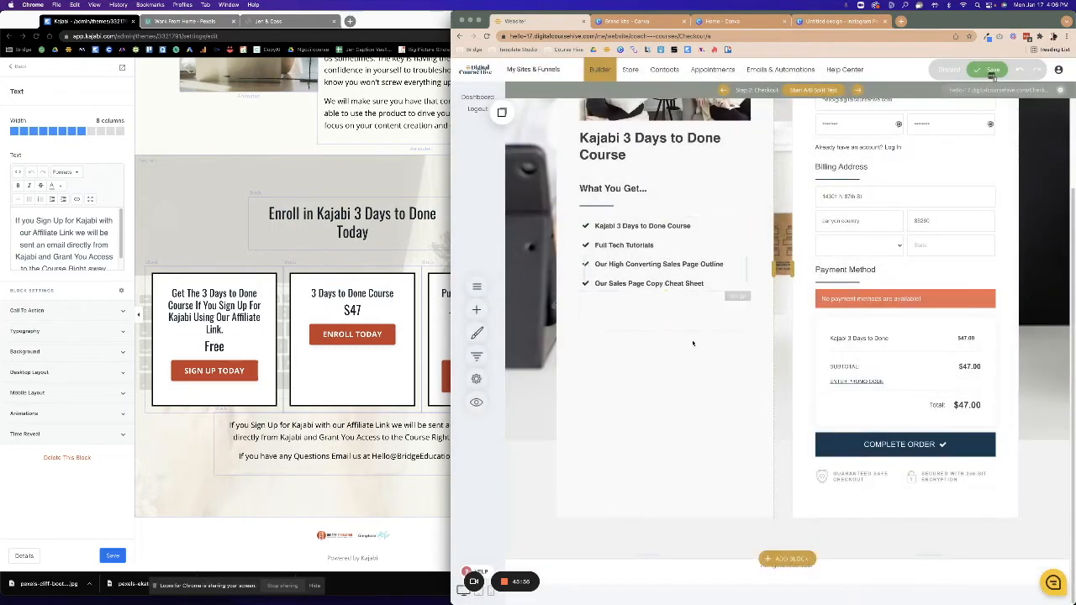
scroll(671, 529, up, 2)
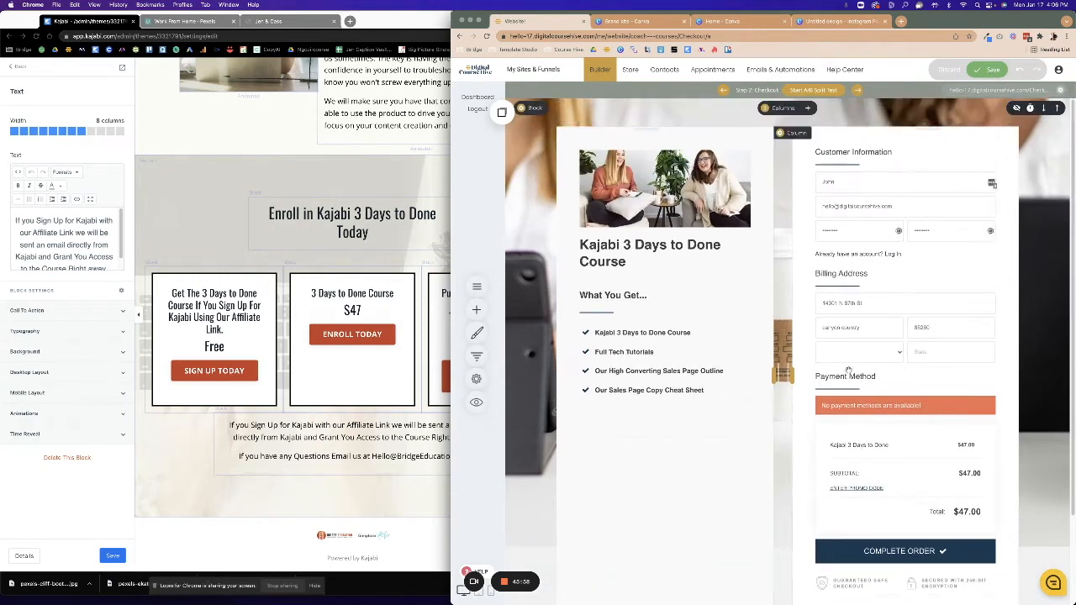
click(978, 71)
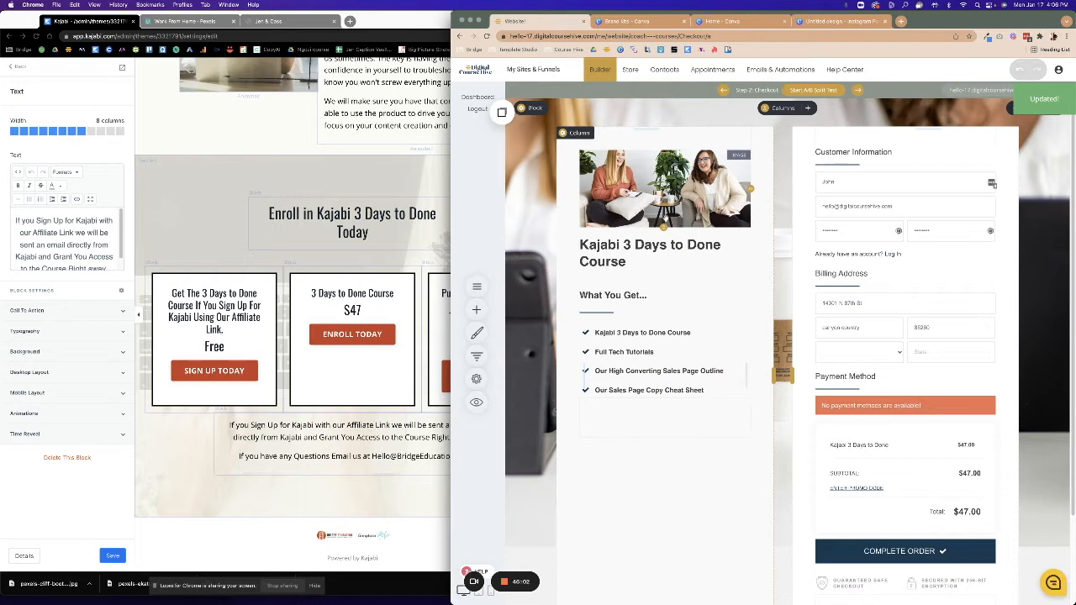
Make the course image taller, save, and return to the Kajabi 3 Days to Done funnel.
drag(664, 227, 664, 246)
click(998, 71)
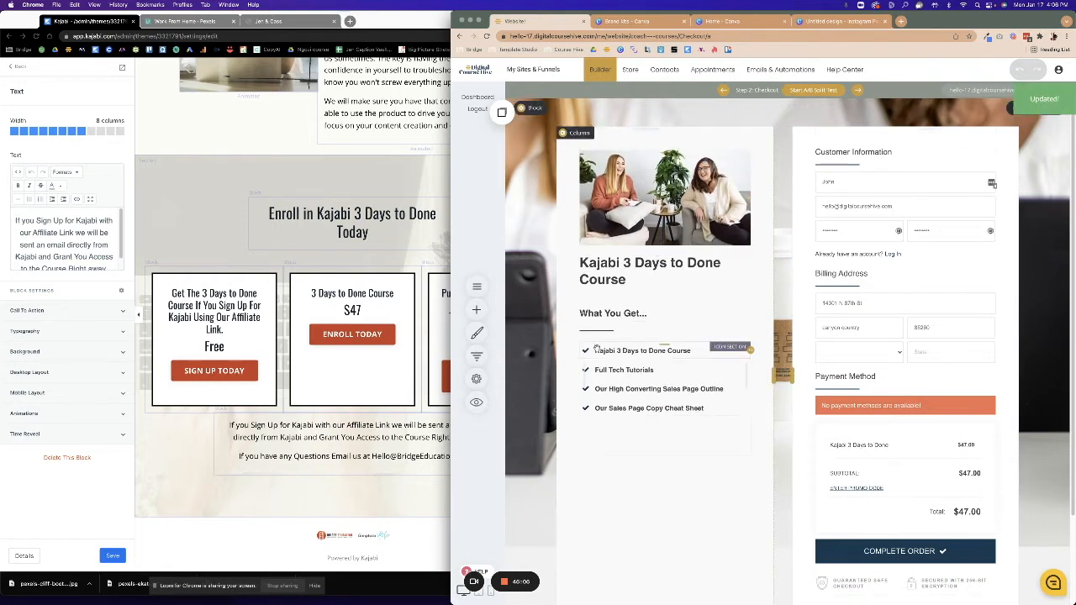
click(555, 70)
click(588, 162)
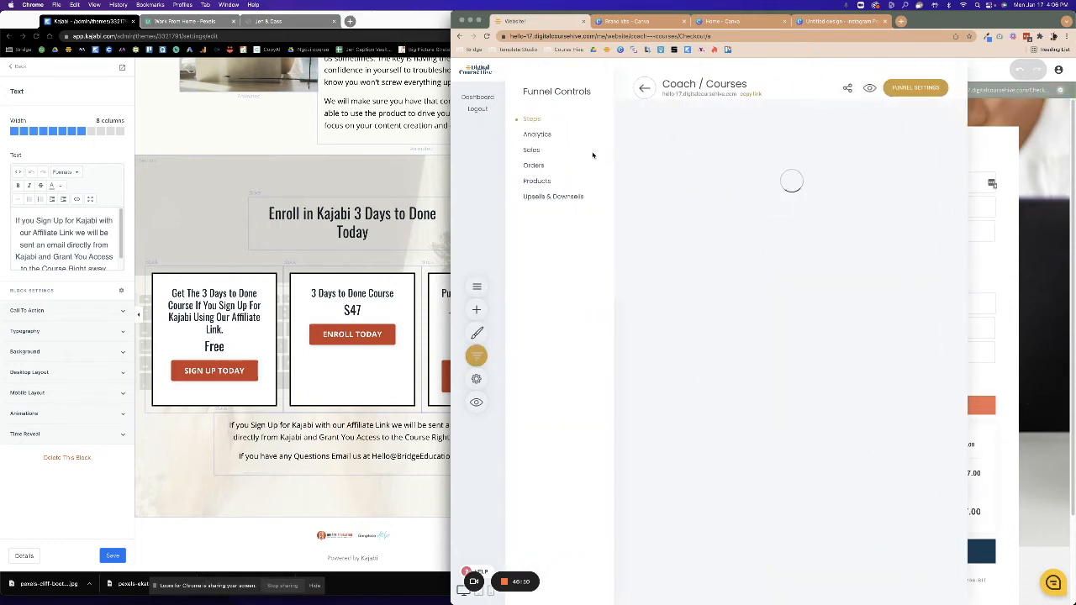
On the Landing page, point the $47 course's Enroll Today button to the Checkout funnel step.
click(666, 200)
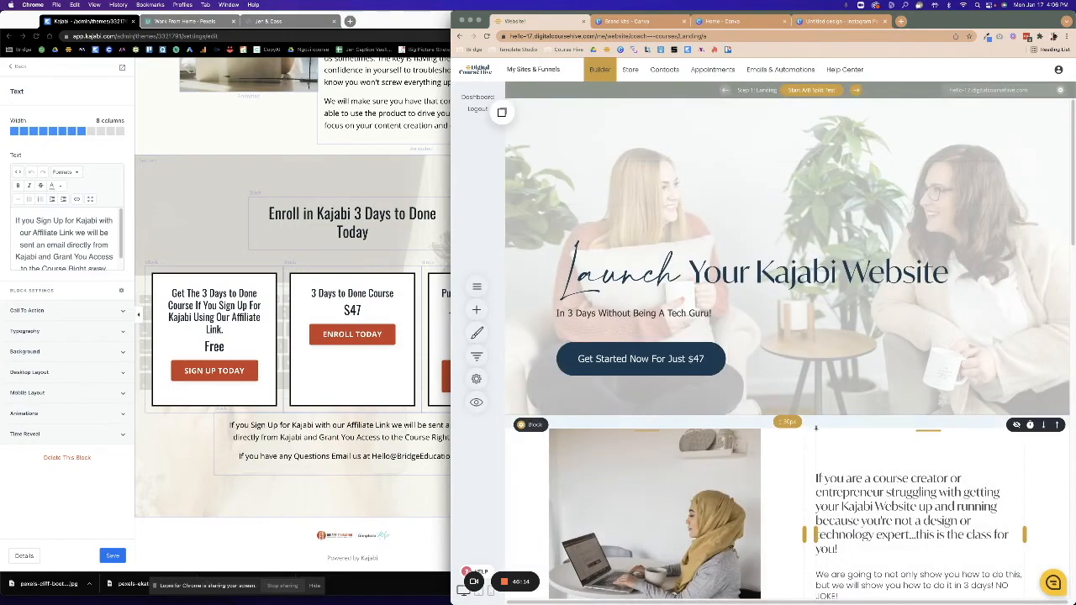
scroll(801, 431, down, 4)
scroll(801, 430, down, 20)
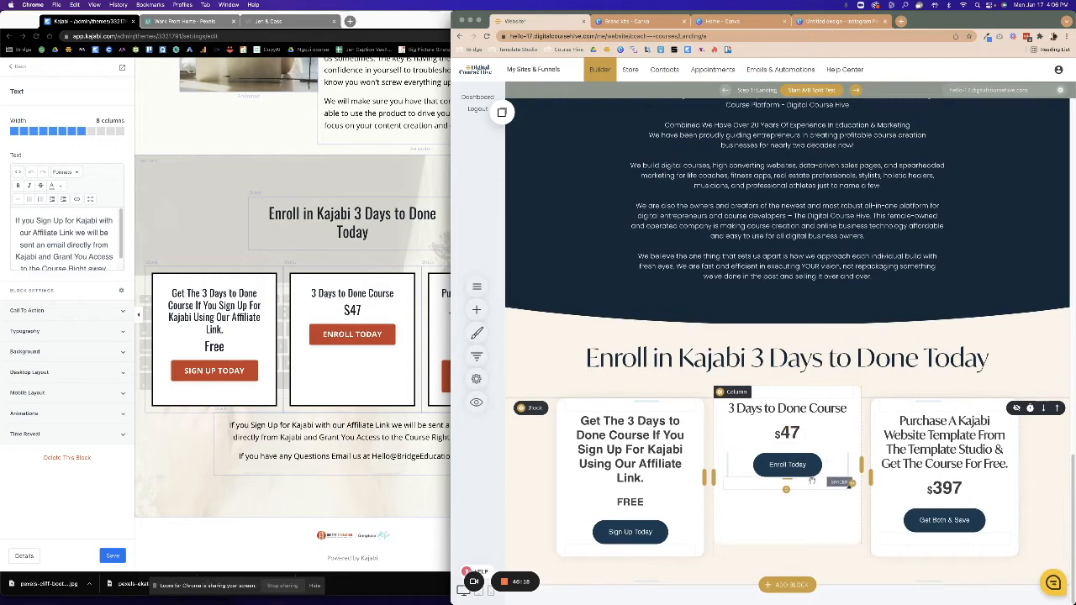
click(774, 467)
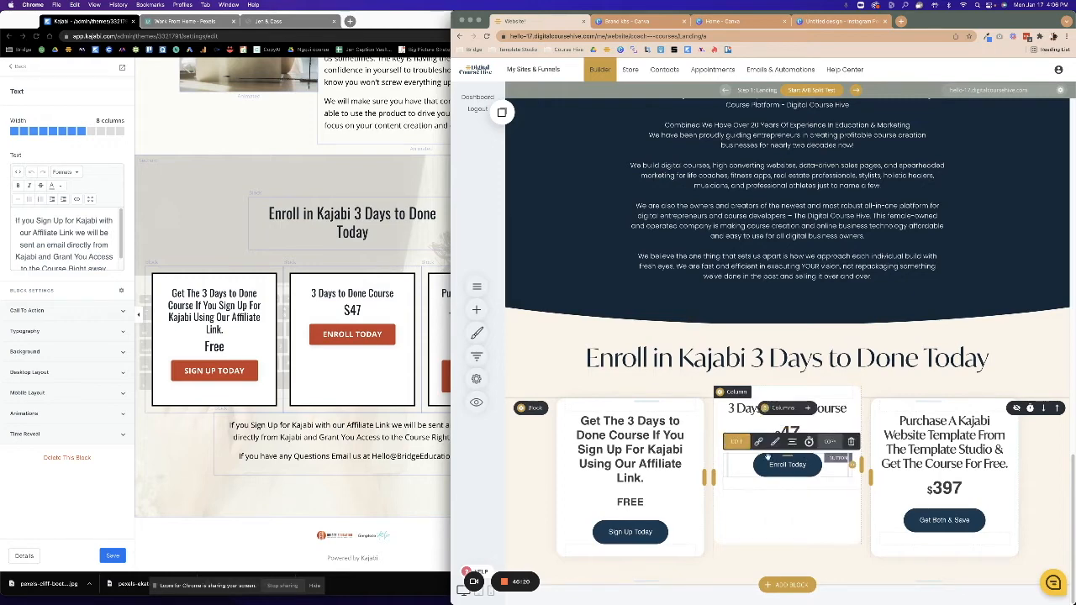
click(758, 441)
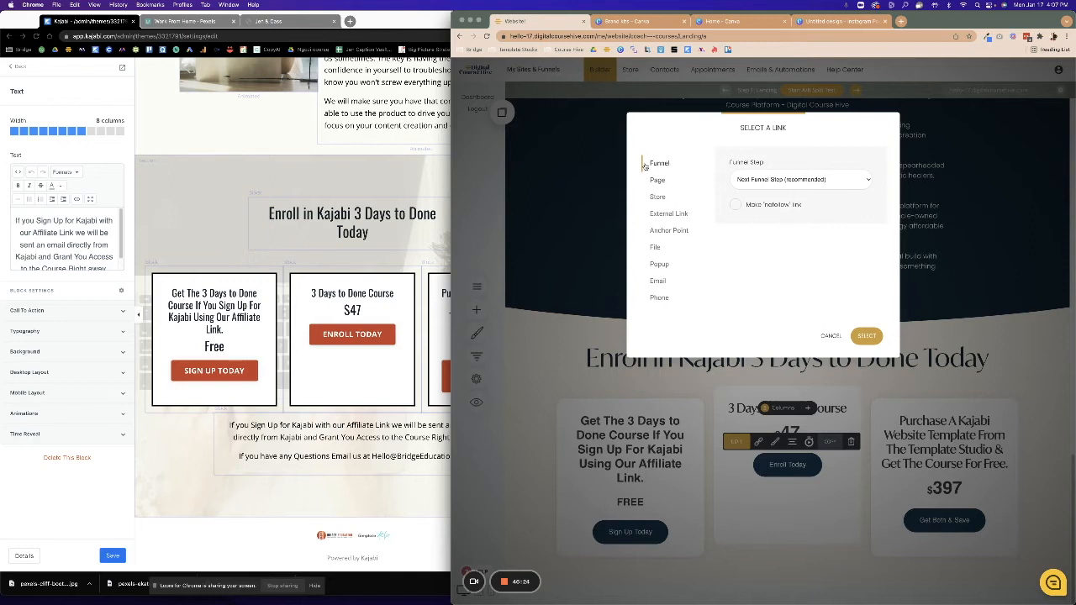
click(764, 180)
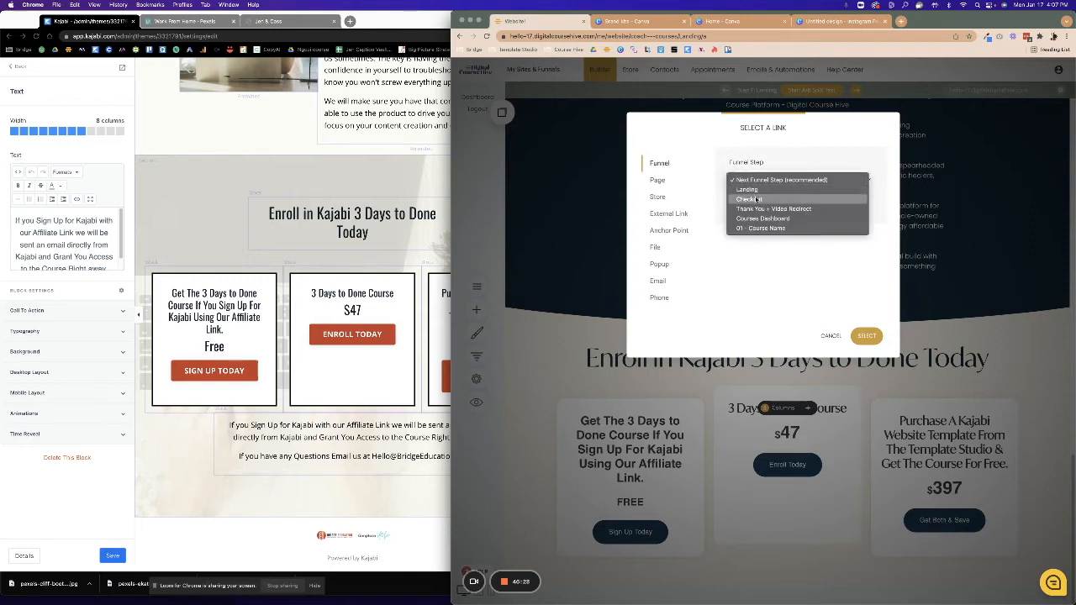
click(756, 199)
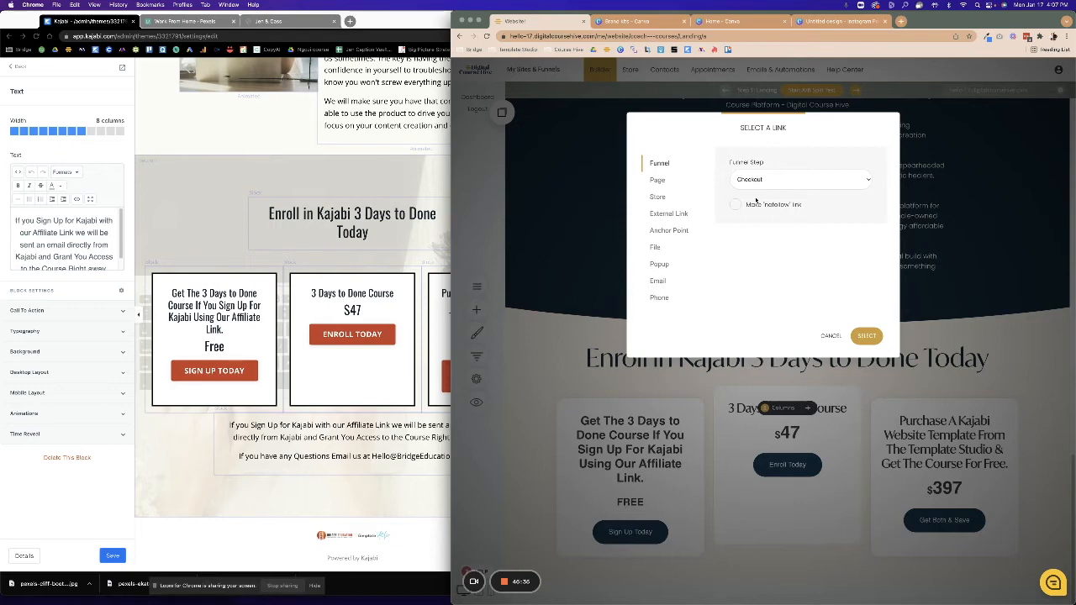
click(865, 336)
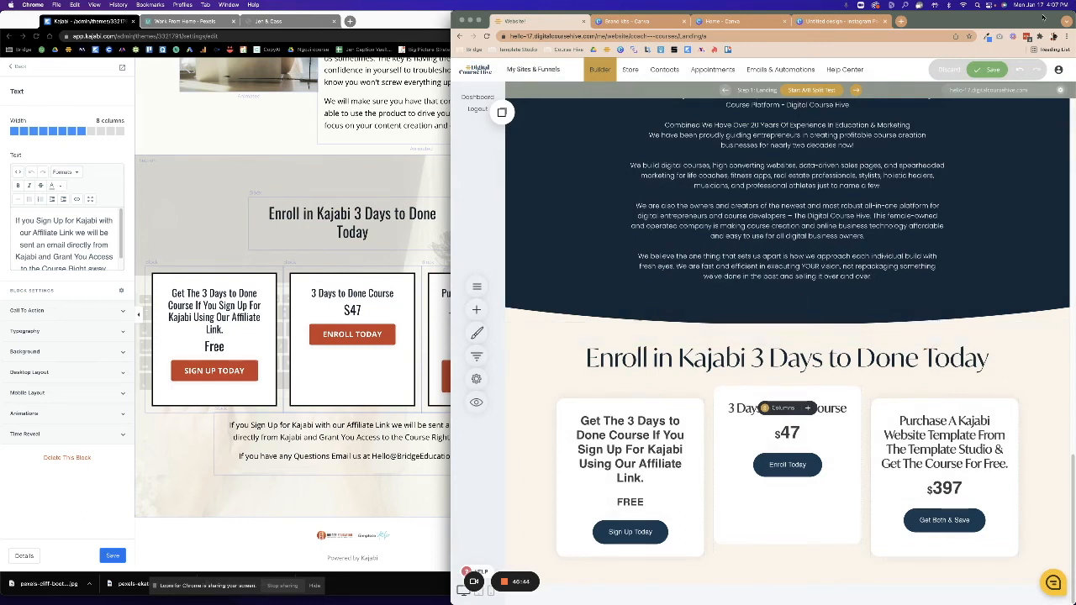
Scroll the Kajabi landing page preview to review its What's Inside and testimonial sections.
click(290, 326)
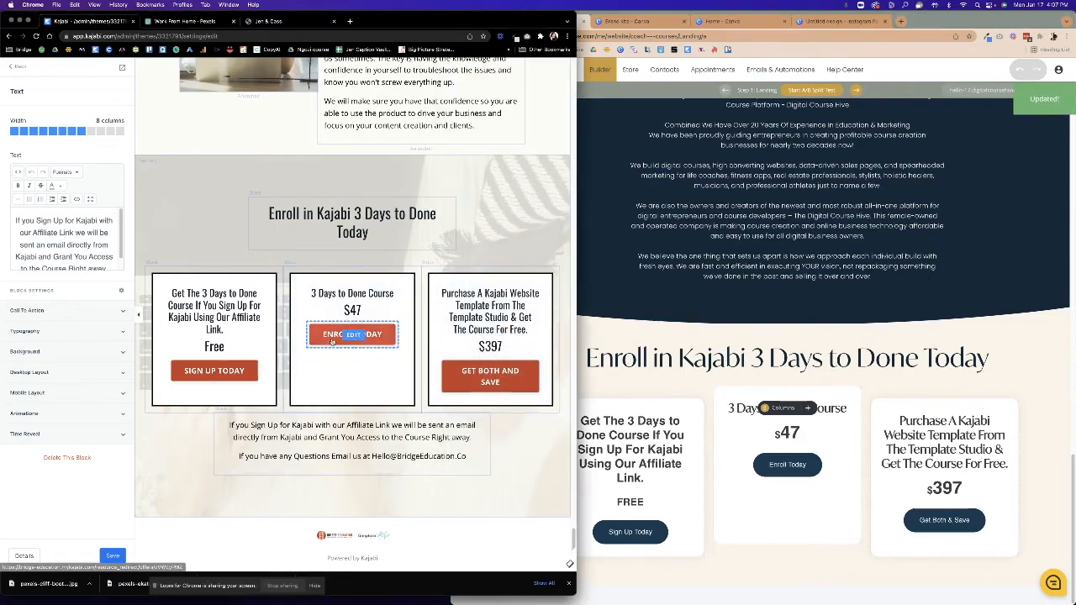
scroll(353, 333, up, 20)
scroll(332, 345, down, 15)
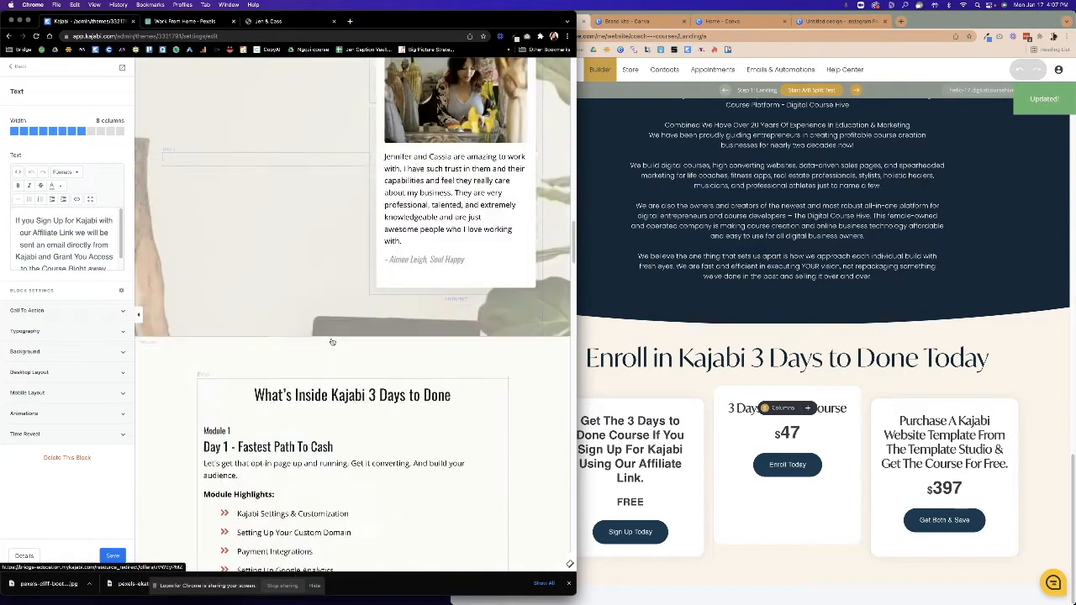
scroll(332, 341, up, 4)
scroll(332, 341, up, 2)
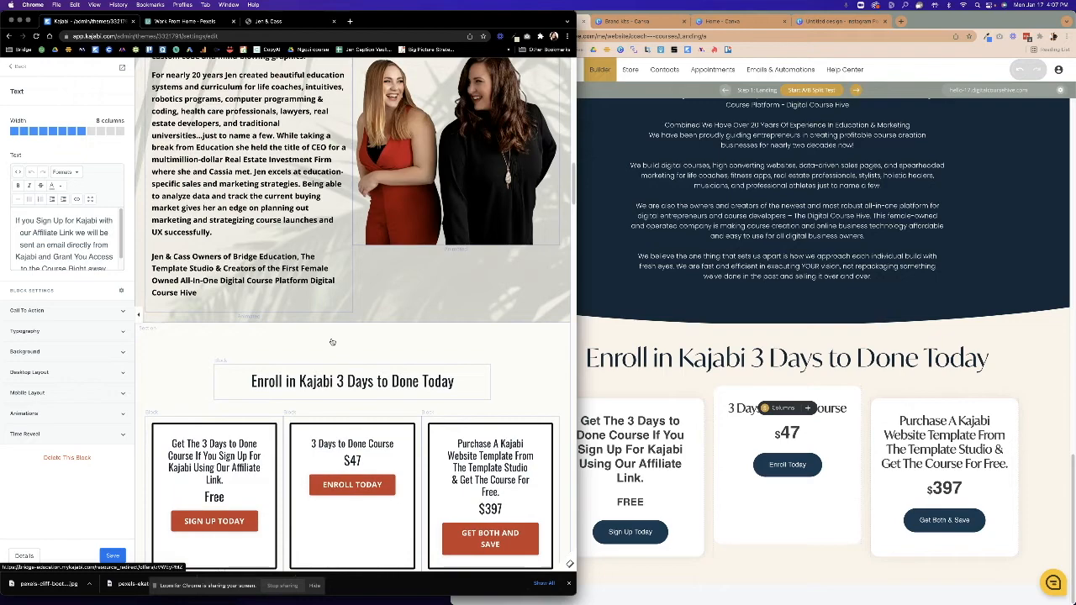
scroll(332, 341, down, 6)
scroll(333, 341, down, 5)
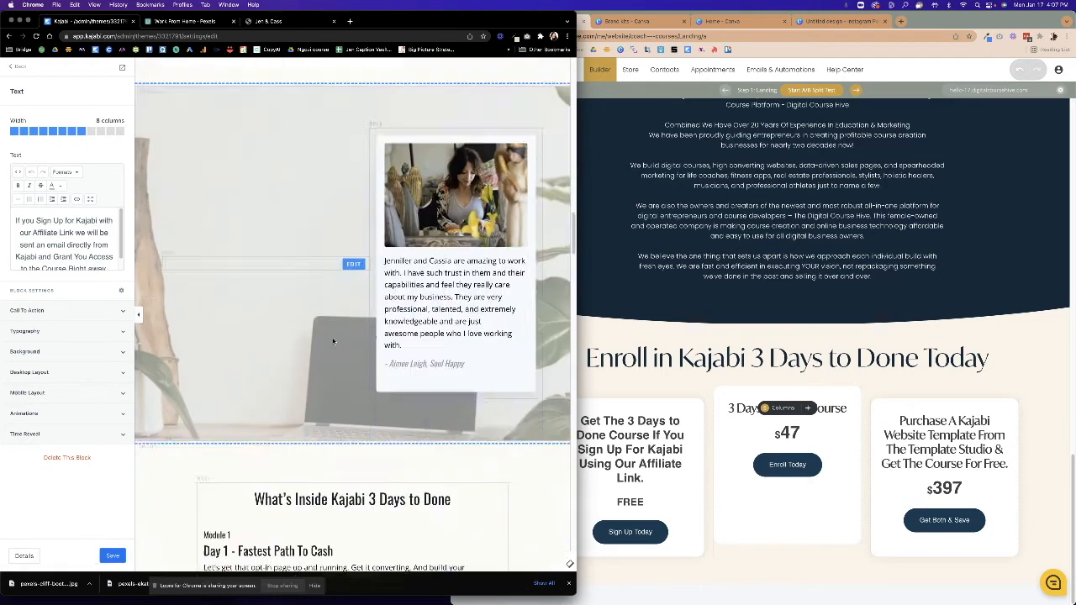
scroll(333, 341, up, 2)
Insert the Team & Testimonials photo template below the three pricing cards.
click(697, 343)
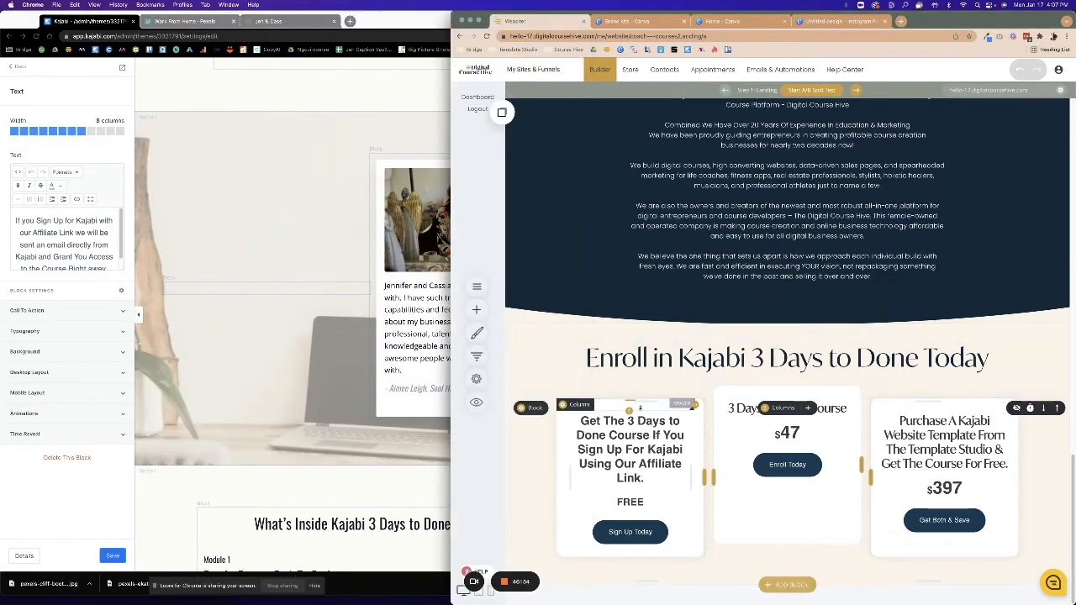
click(787, 585)
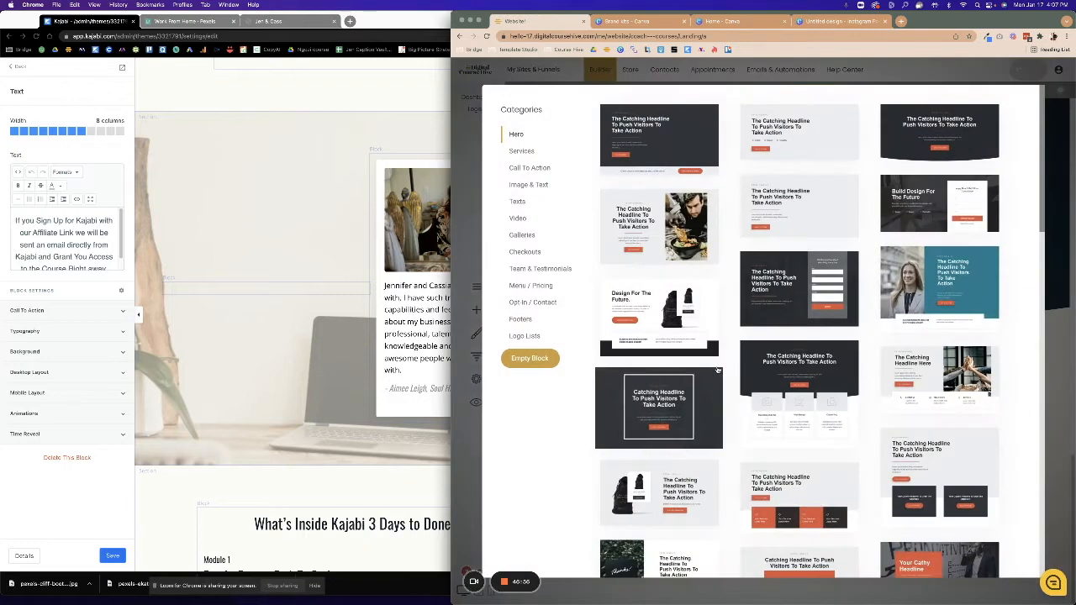
click(540, 268)
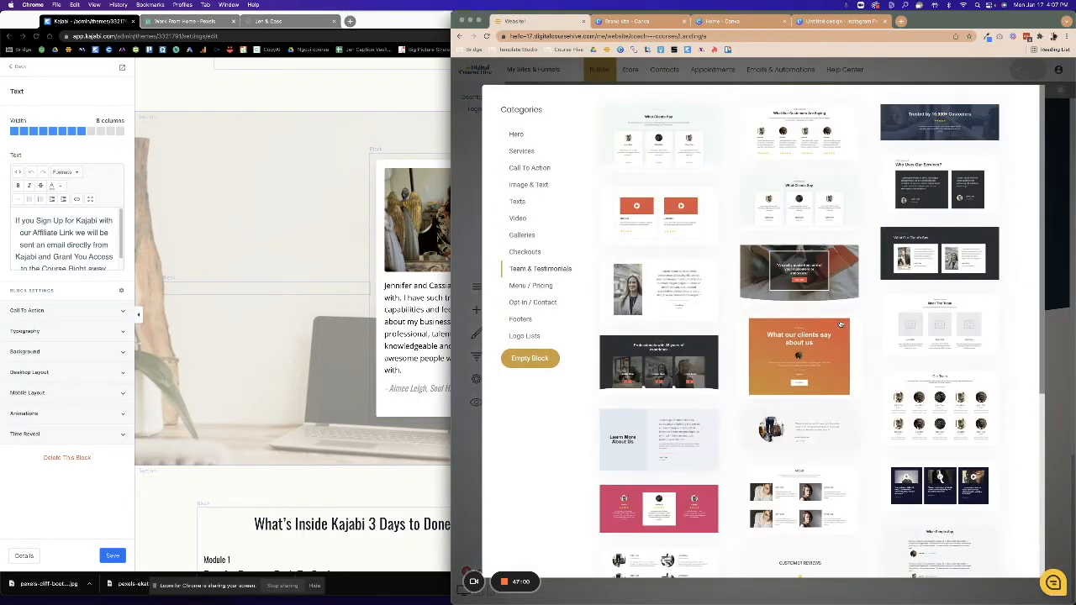
click(686, 288)
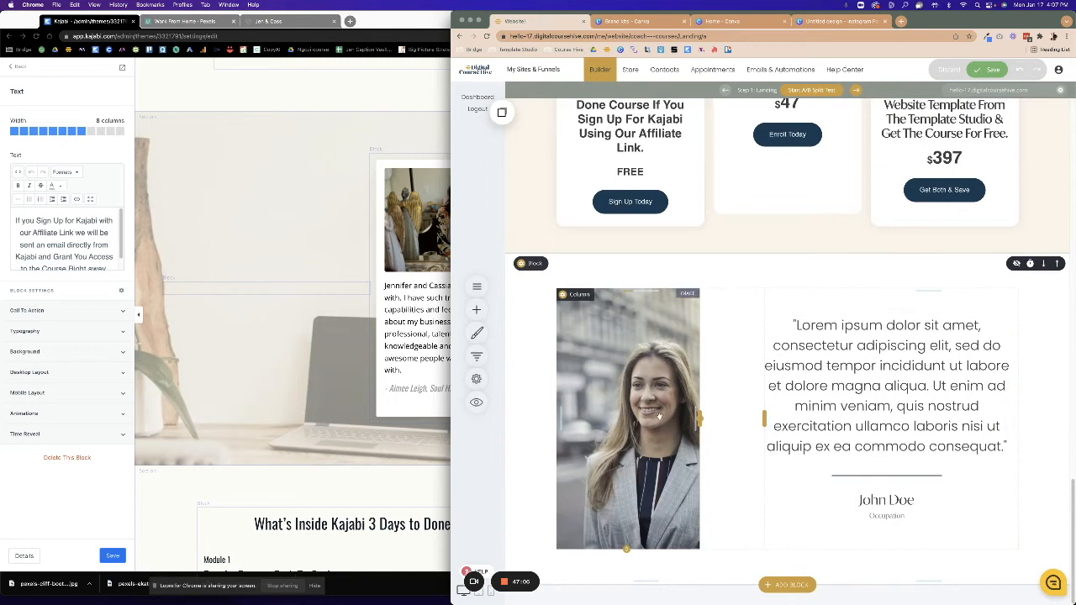
Widen the testimonial photo column and save the Kajabi testimonial image to Downloads.
drag(699, 418, 764, 408)
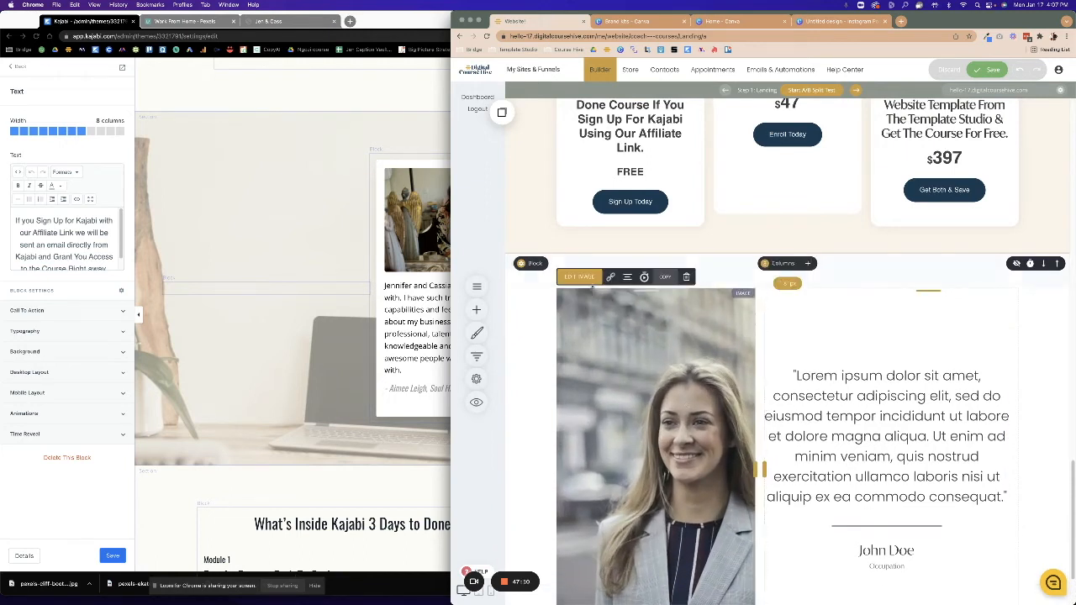
click(580, 276)
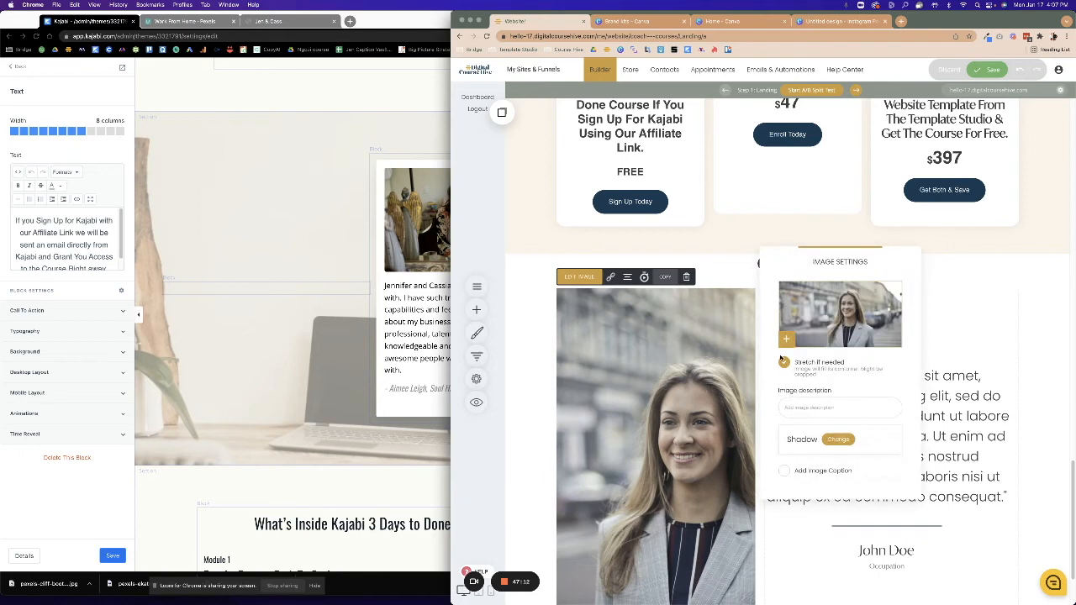
click(822, 324)
click(437, 234)
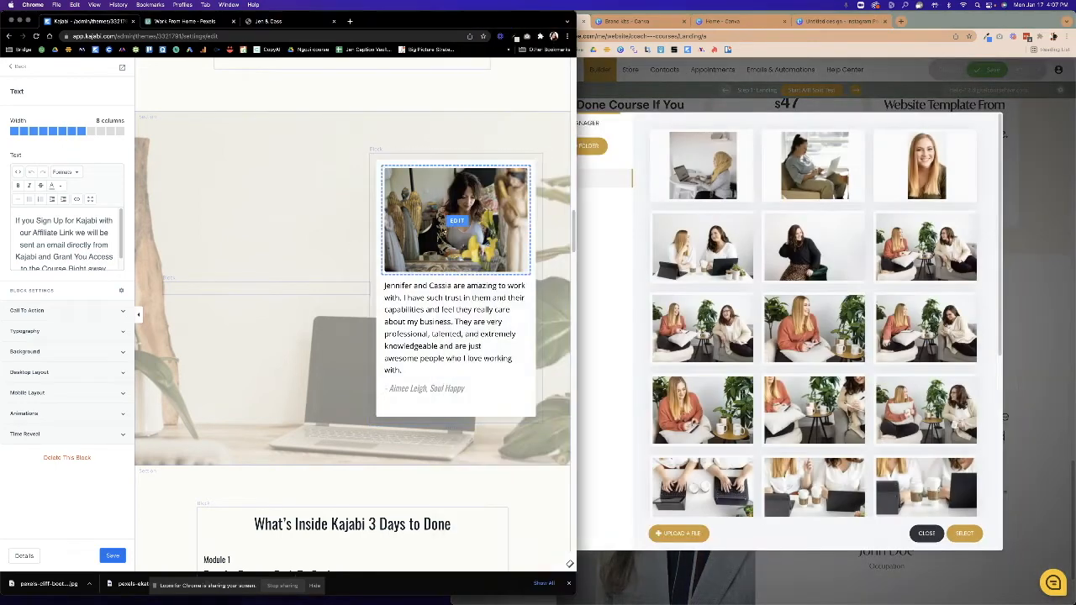
click(451, 230)
right_click(67, 202)
click(71, 208)
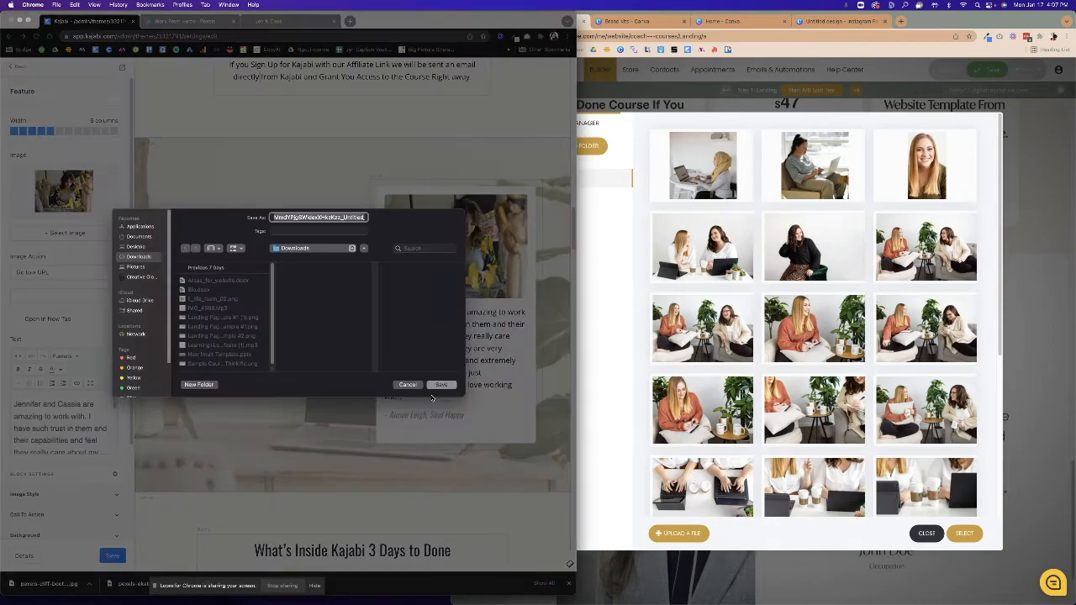
click(439, 386)
Upload the saved image as the testimonial photo and make it shorter.
drag(42, 584, 859, 319)
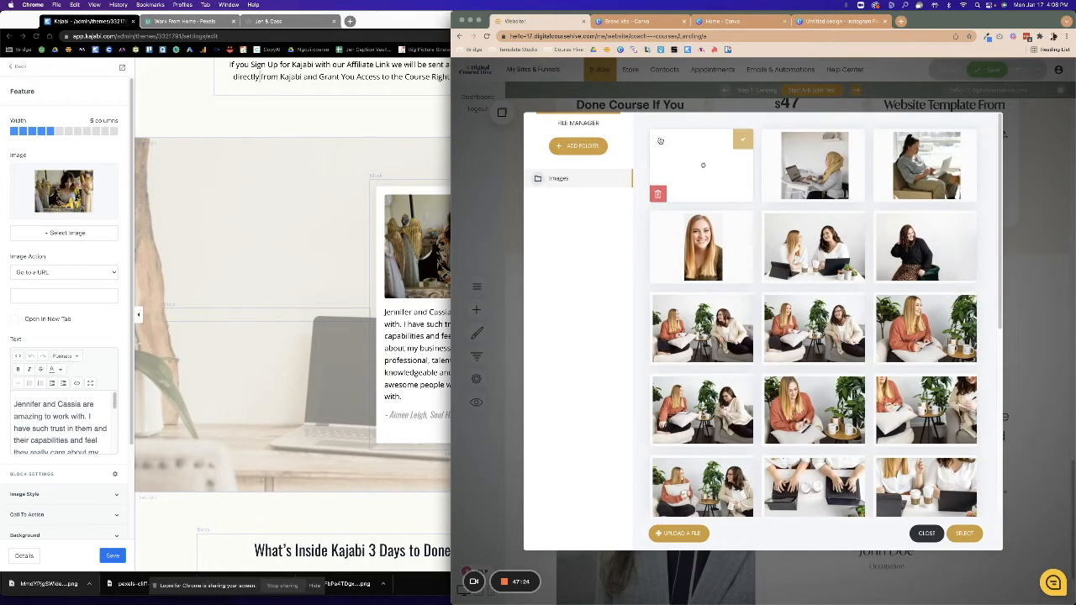
click(963, 533)
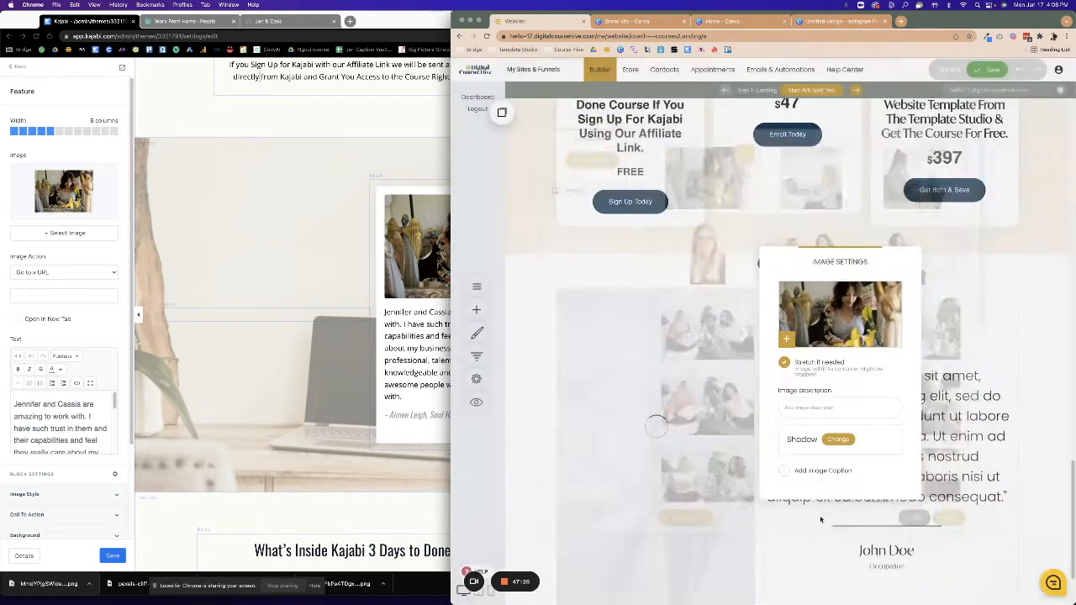
click(926, 551)
scroll(676, 488, down, 2)
drag(654, 580, 654, 515)
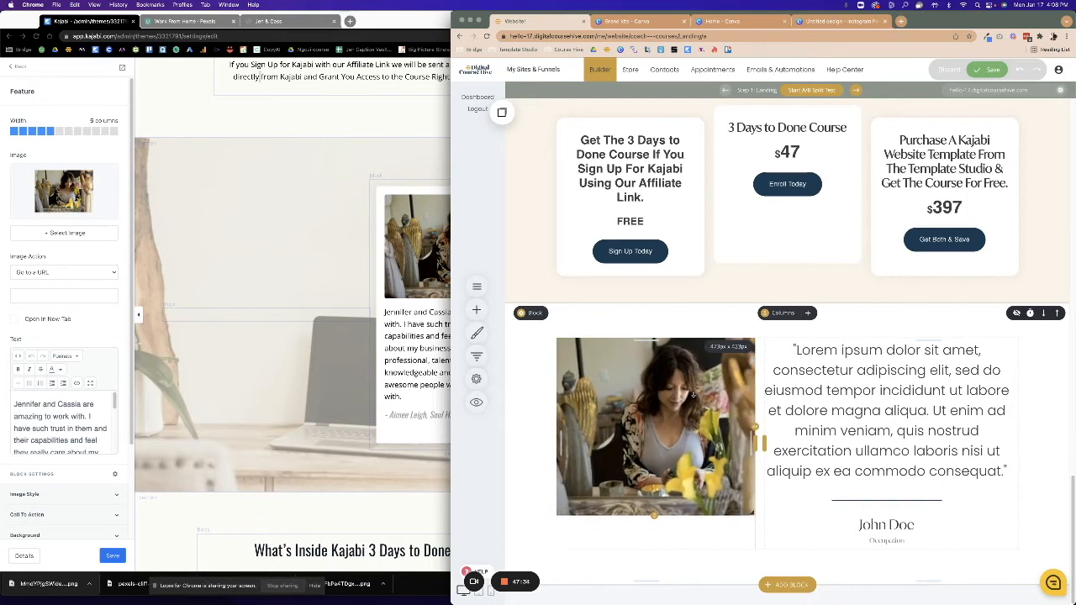
Copy the Kajabi testimonial quote and paste it over the placeholder quote.
click(402, 313)
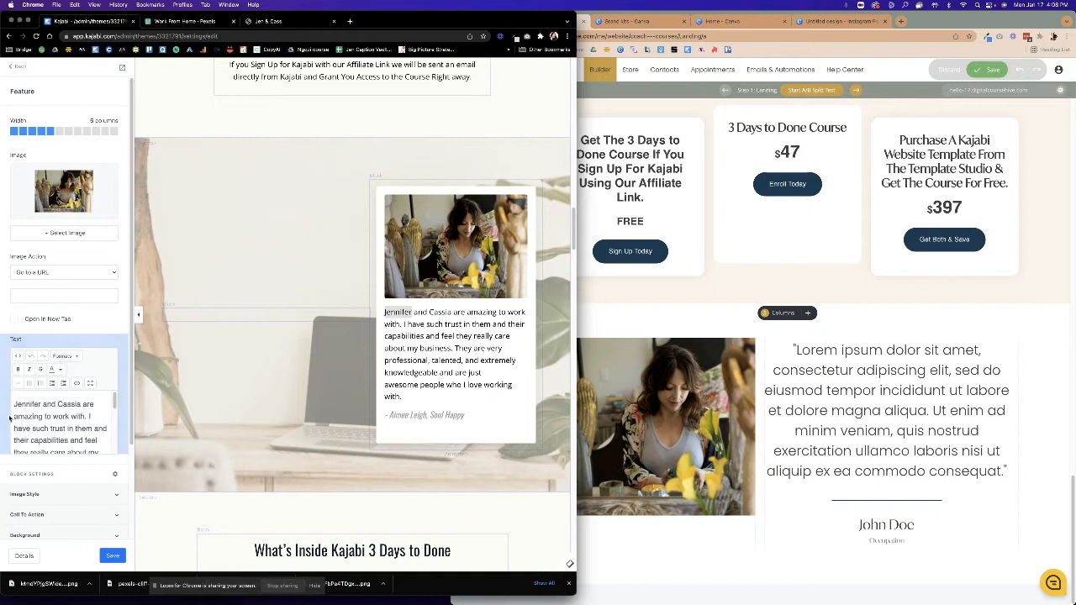
drag(14, 404, 94, 404)
drag(92, 473, 80, 409)
right_click(71, 403)
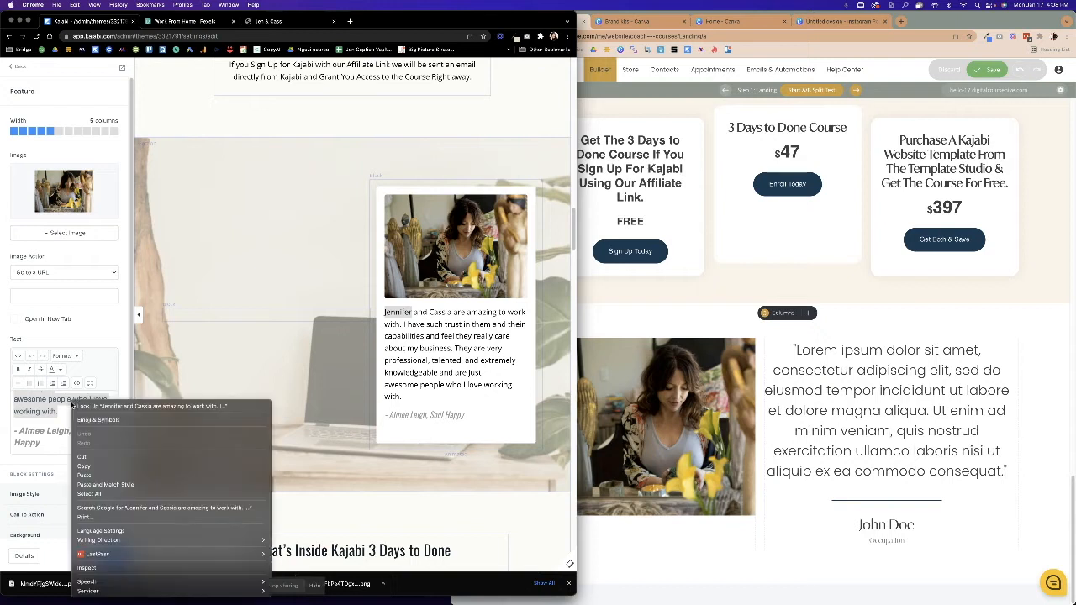
click(84, 467)
click(913, 462)
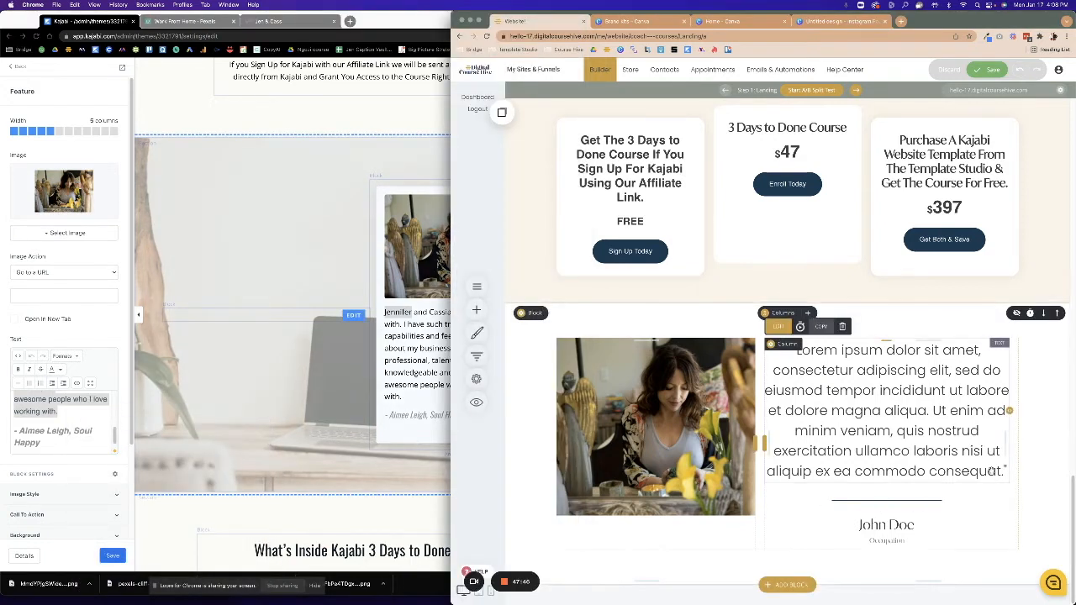
double_click(965, 470)
click(1002, 472)
drag(1004, 467, 777, 354)
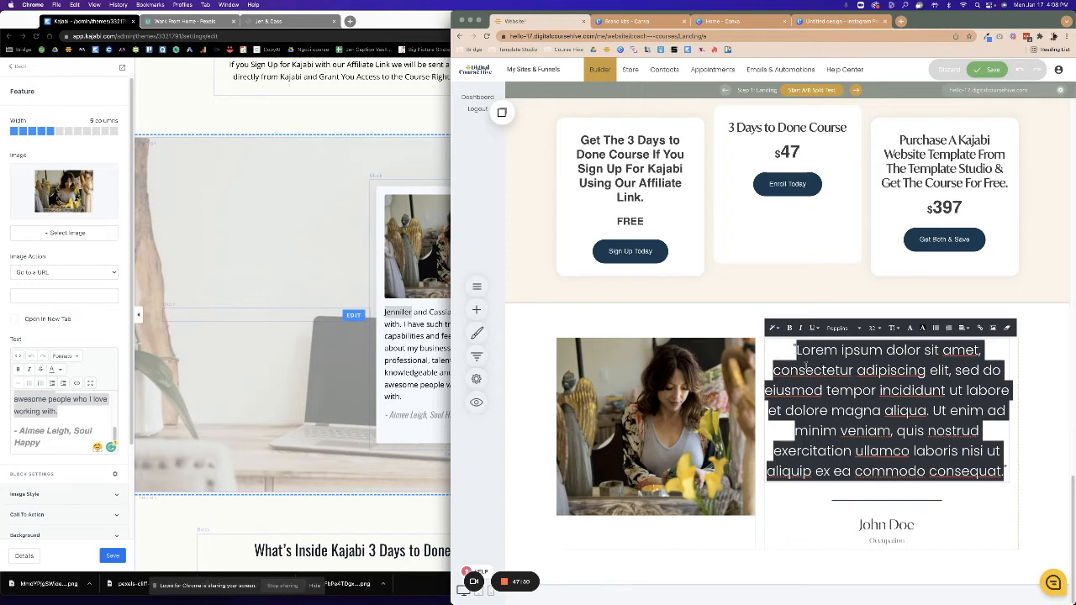
key(super+v)
Set the quote to font size 28 and replace John Doe with the client's name.
drag(941, 488, 768, 350)
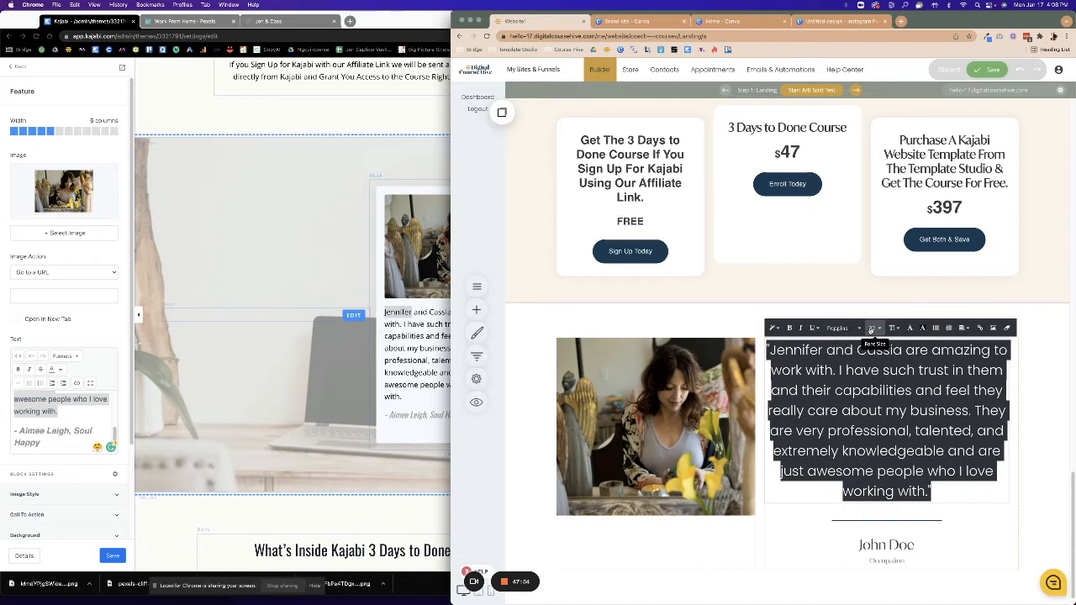
click(872, 329)
click(909, 390)
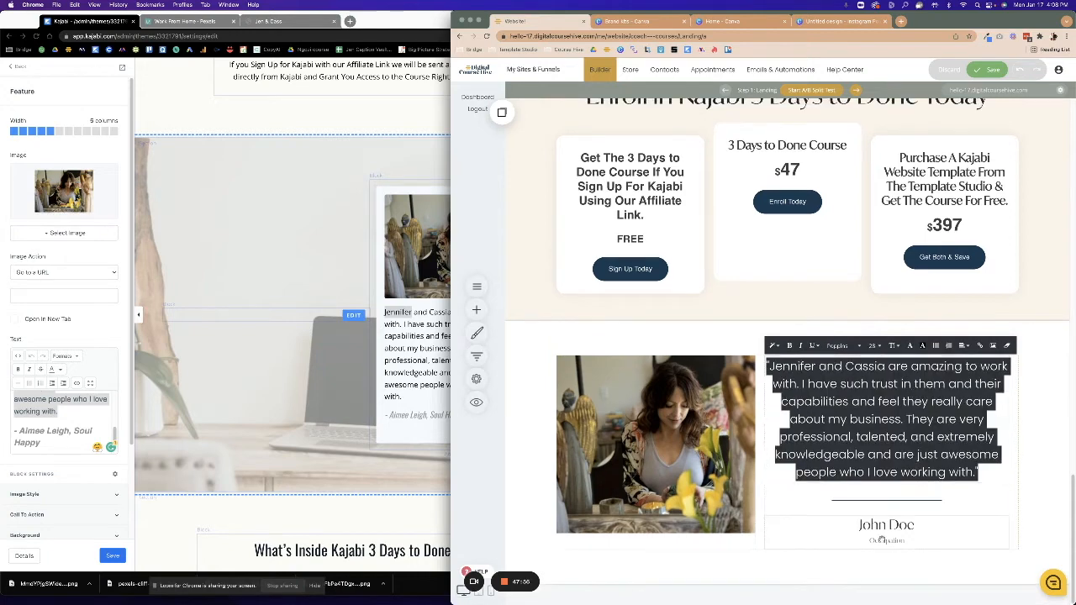
click(868, 526)
drag(859, 525, 943, 529)
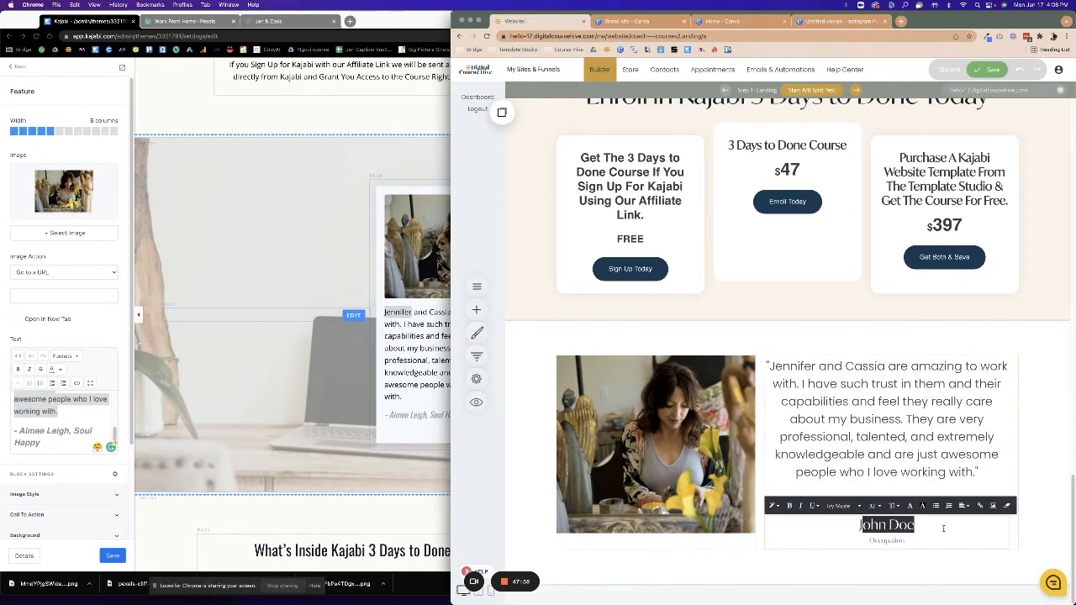
key(BackSpace)
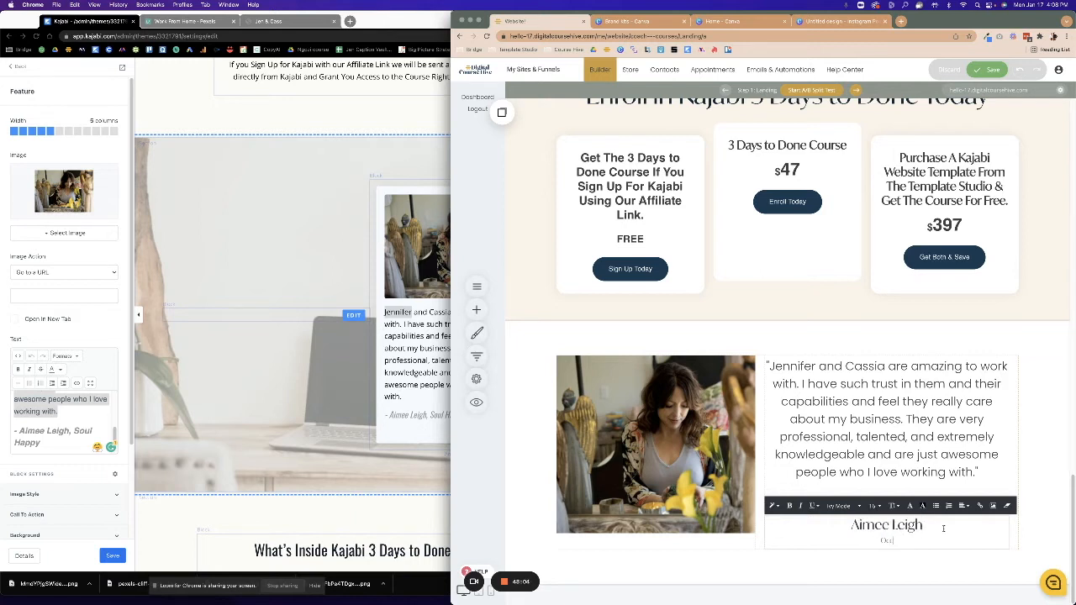
text(Soul Happy)
Make the testimonial photo taller and save the page.
click(565, 413)
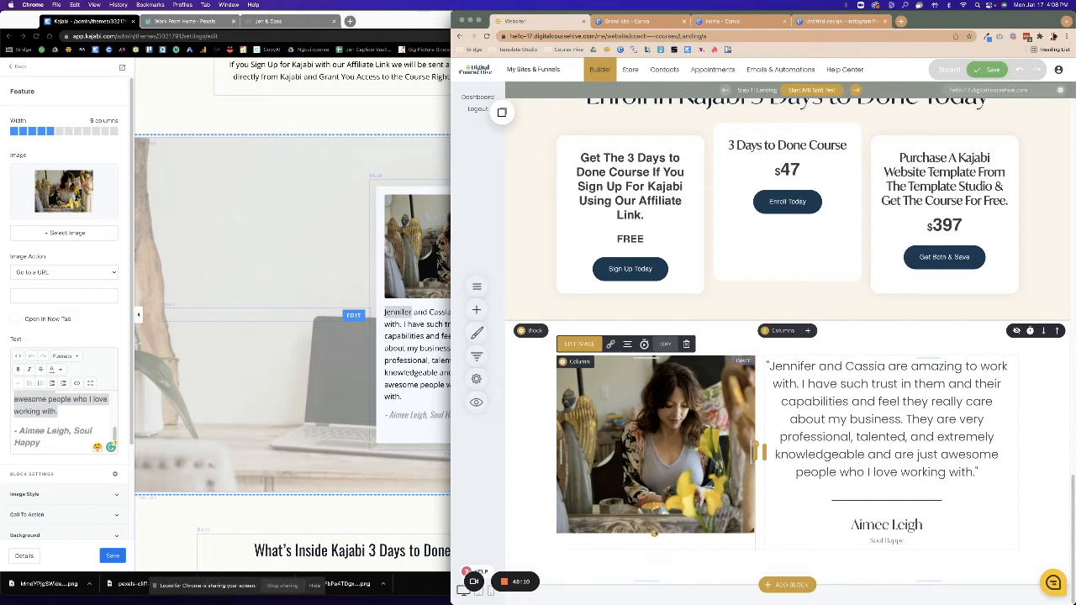
drag(654, 533, 654, 551)
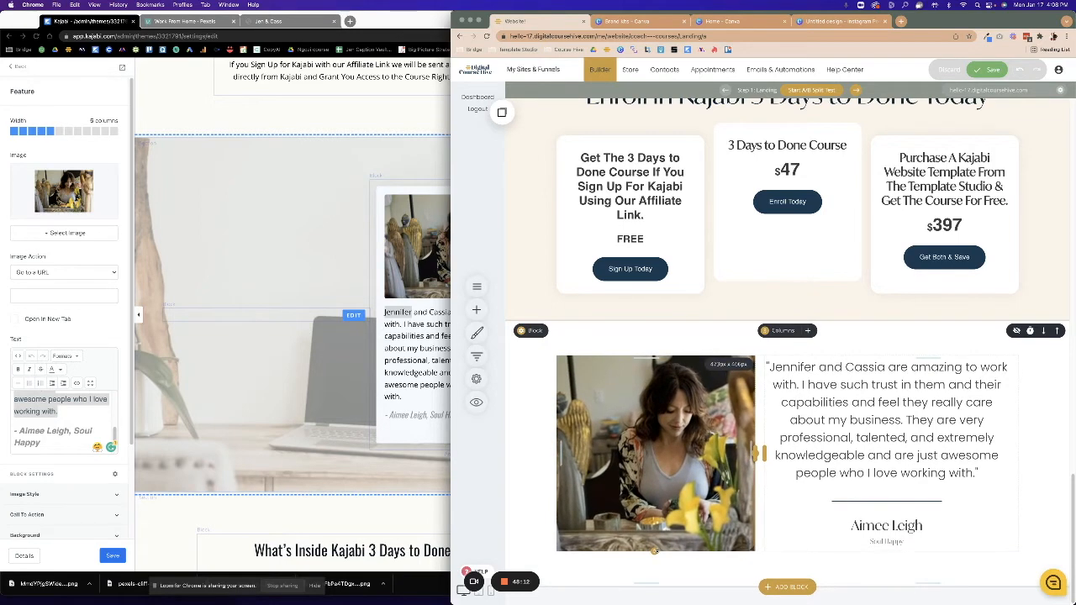
click(992, 71)
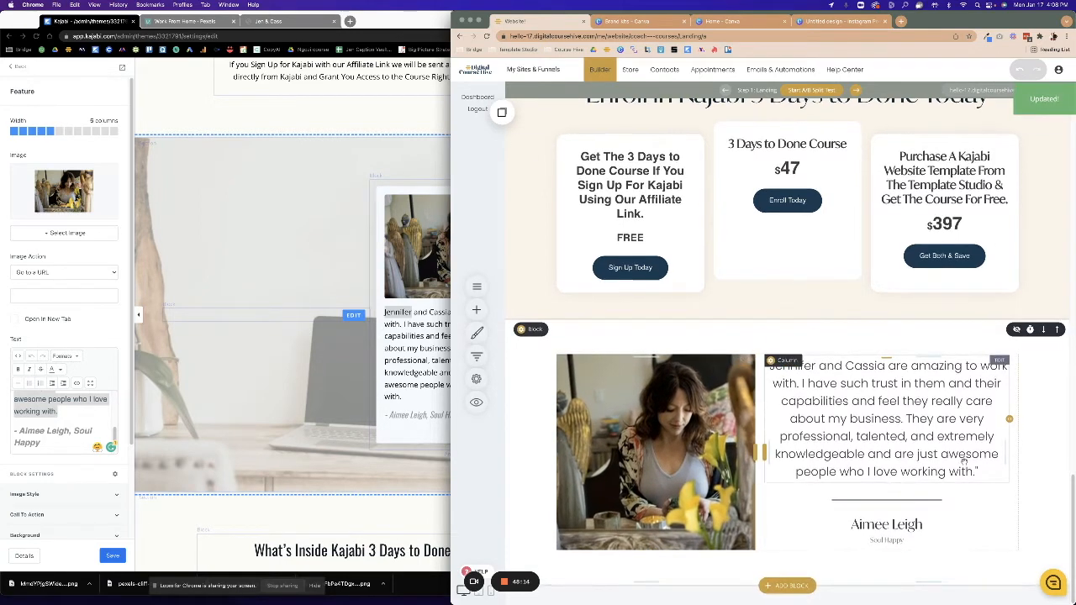
After checking Kajabi's module section, add The Program template from the Services blocks.
click(317, 485)
scroll(317, 485, down, 5)
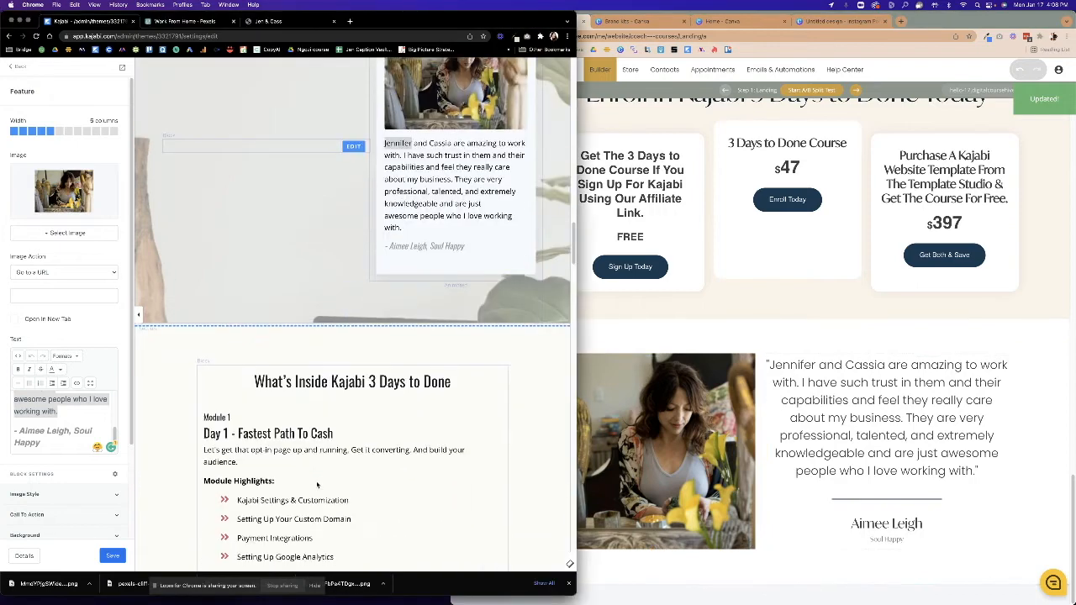
scroll(317, 485, down, 6)
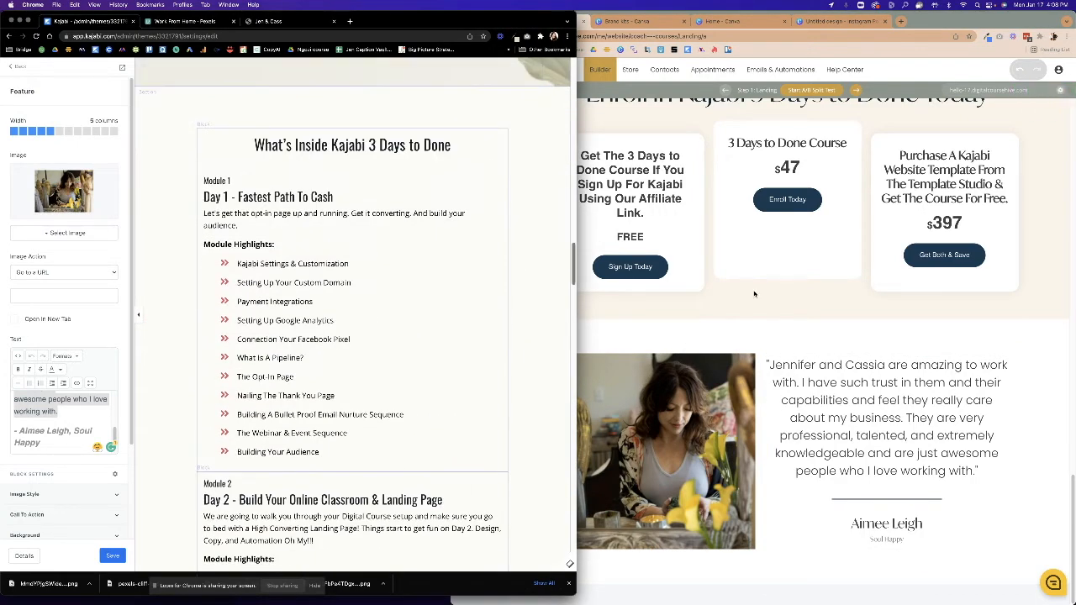
click(759, 346)
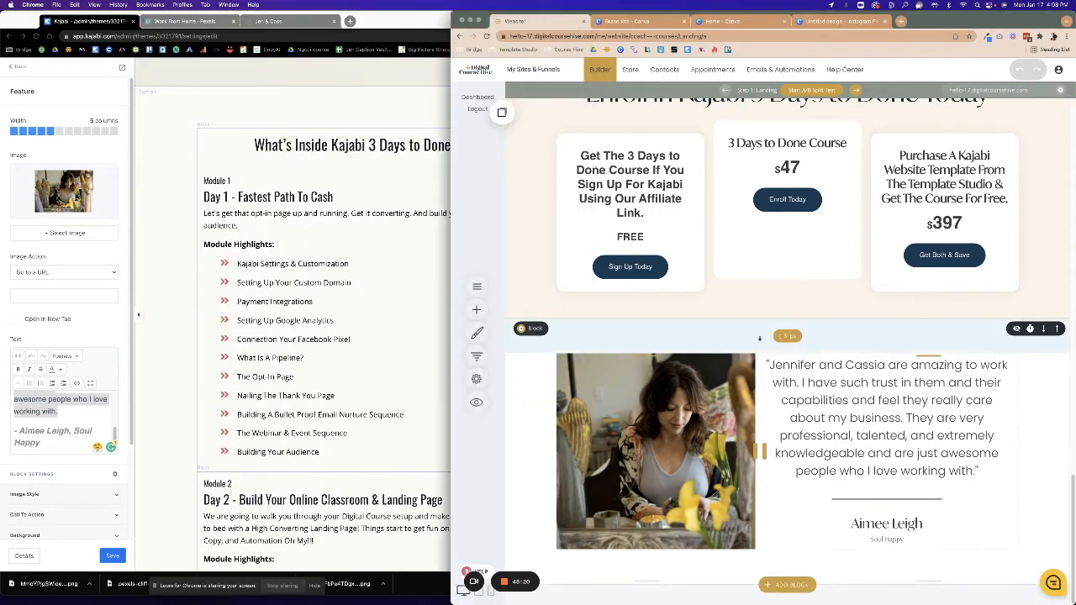
click(788, 585)
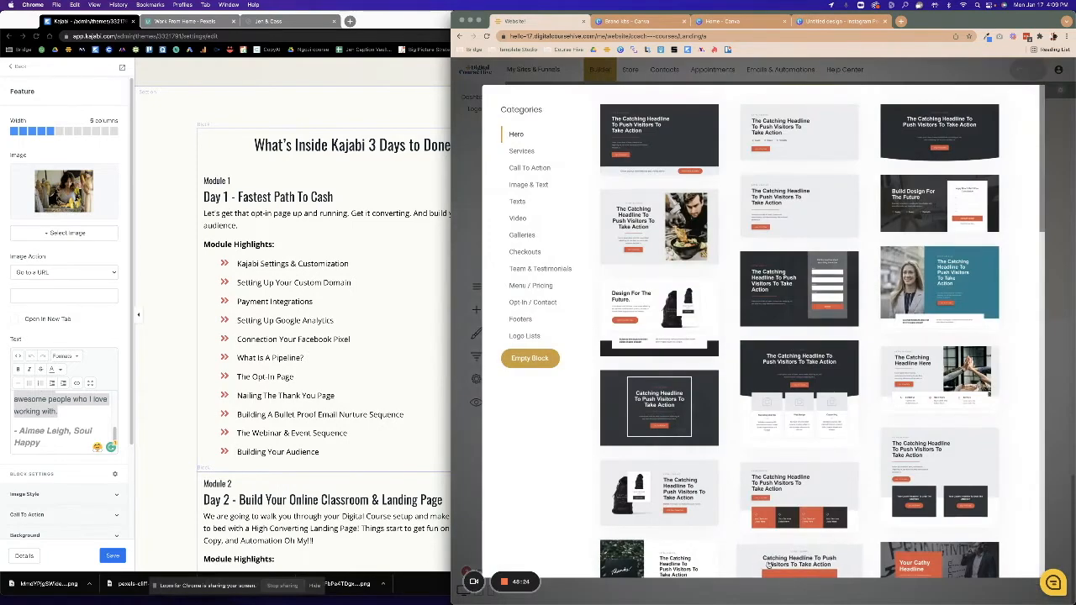
click(387, 431)
scroll(387, 431, down, 10)
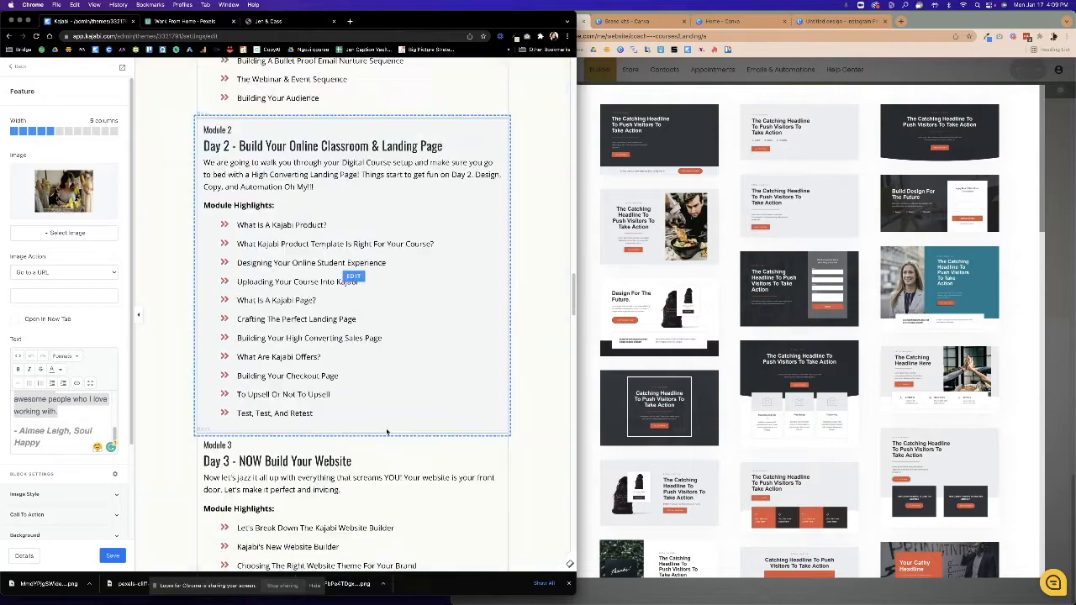
scroll(387, 431, up, 10)
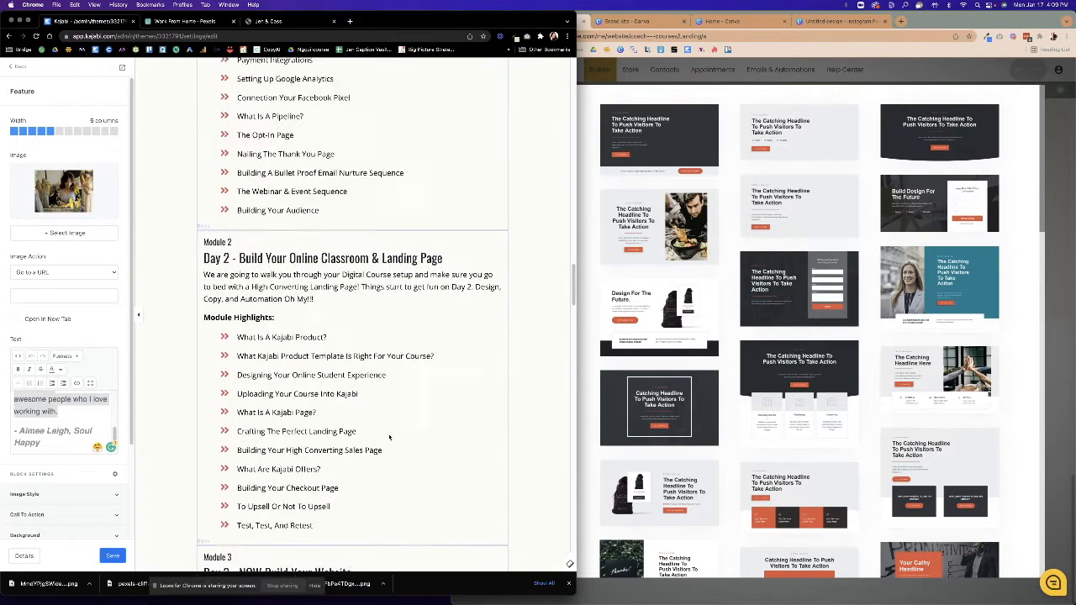
click(790, 387)
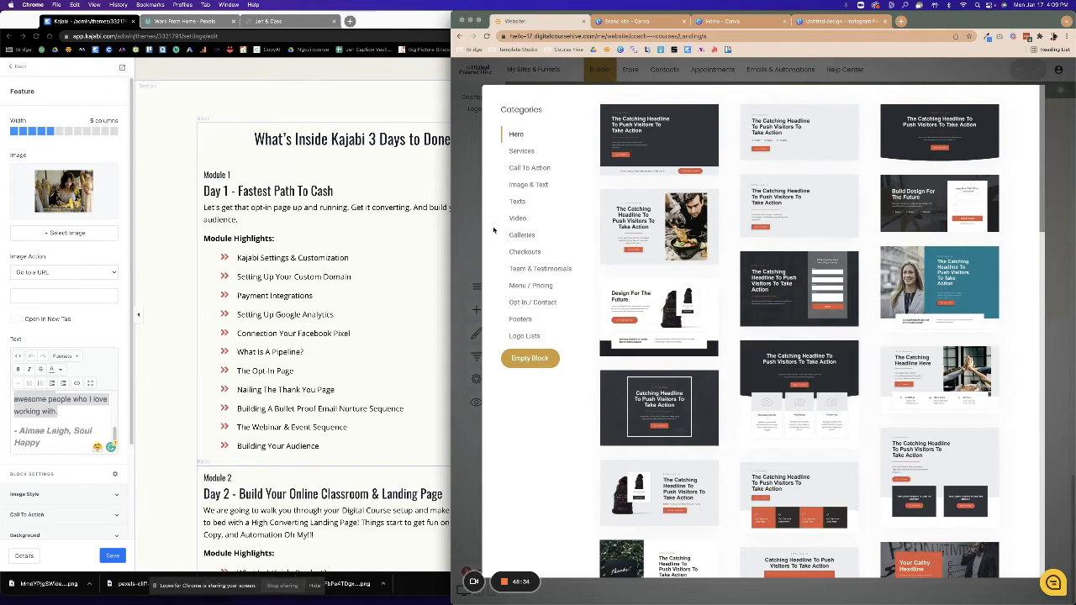
click(518, 150)
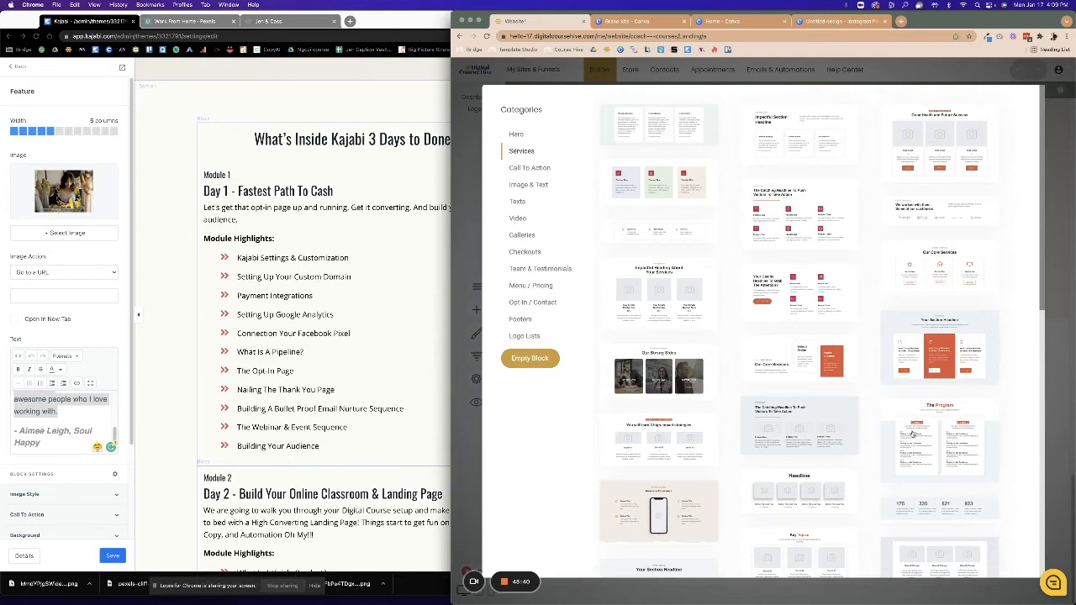
scroll(905, 420, down, 5)
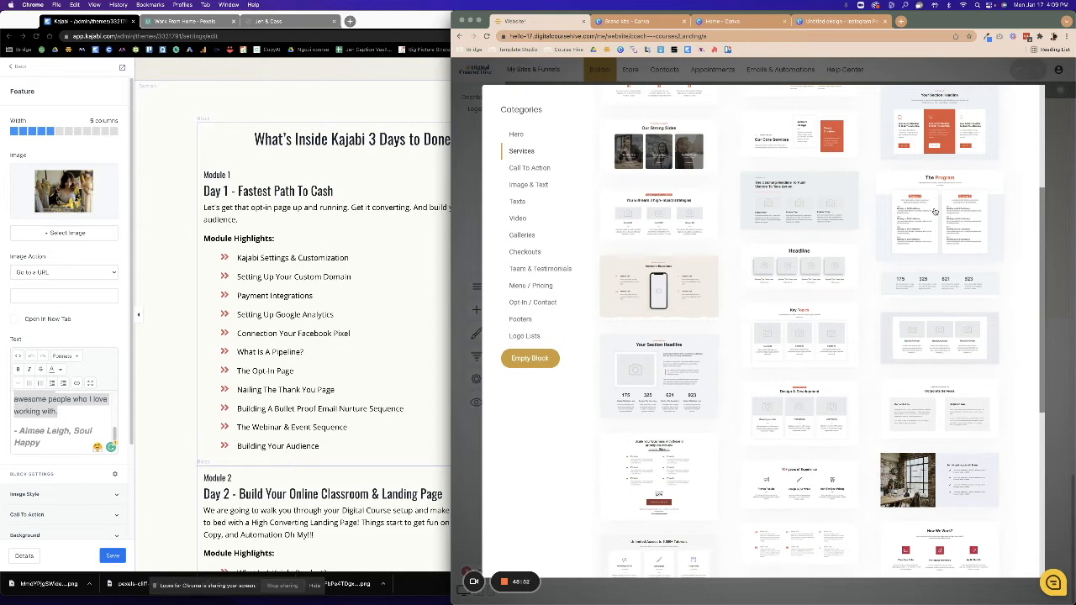
click(935, 211)
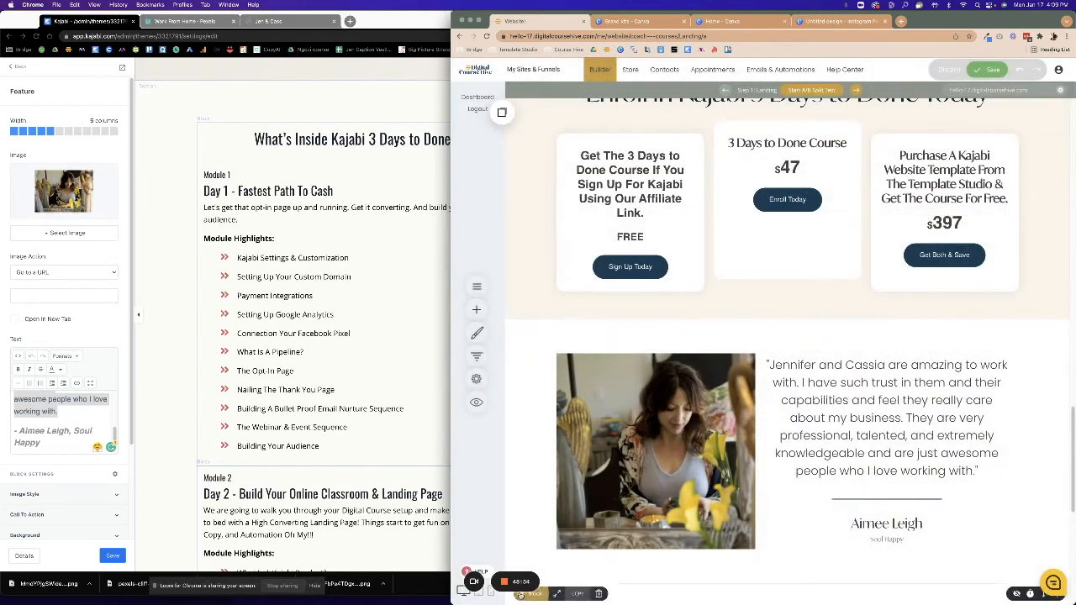
Split The Program's course row into four columns, undoing an accidentally added row.
click(546, 581)
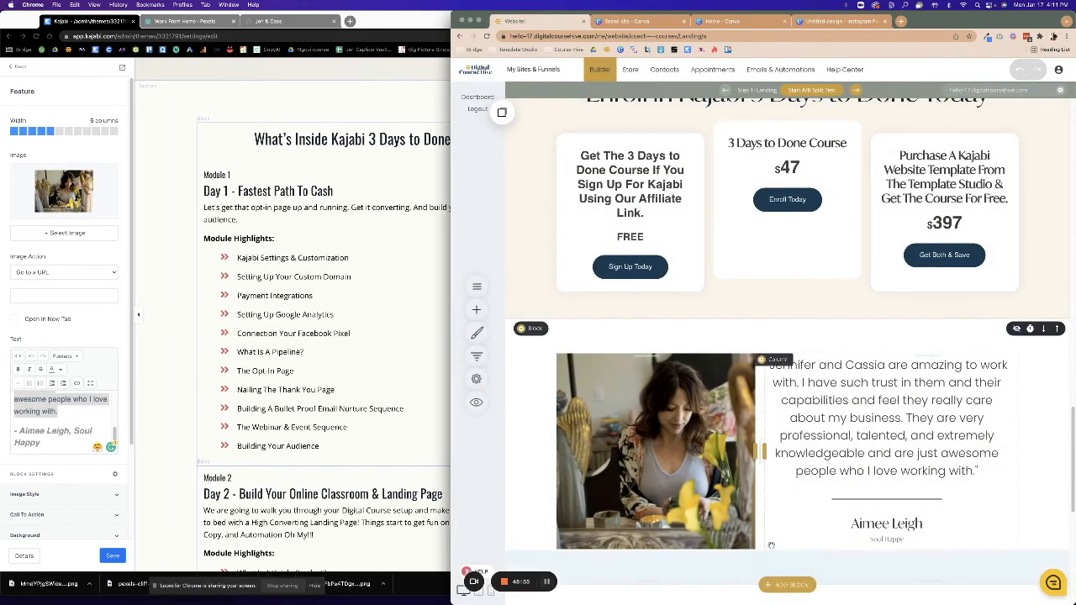
scroll(775, 436, down, 4)
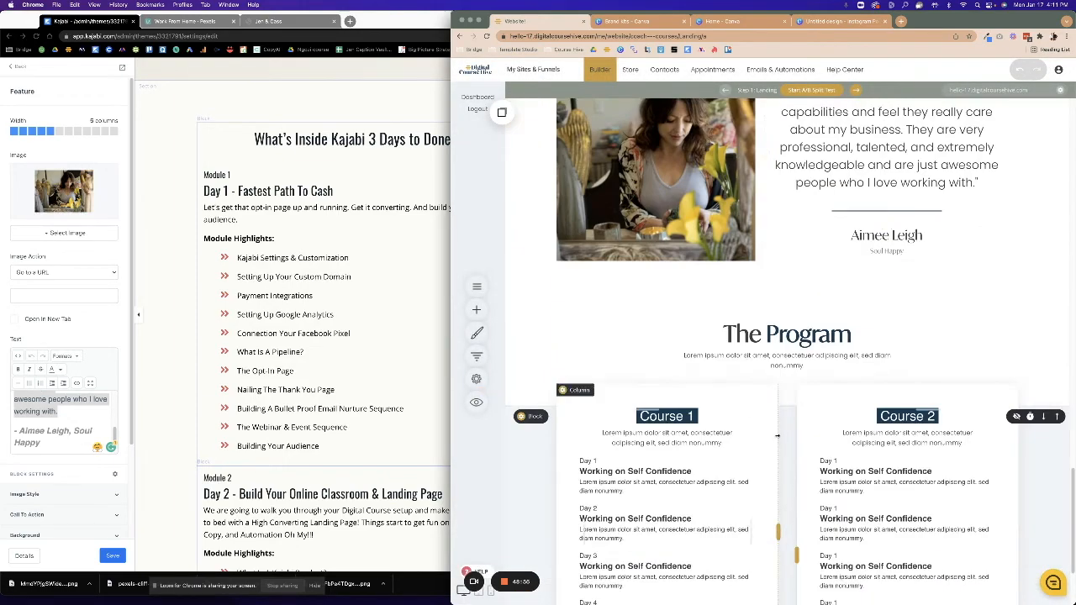
scroll(782, 437, down, 3)
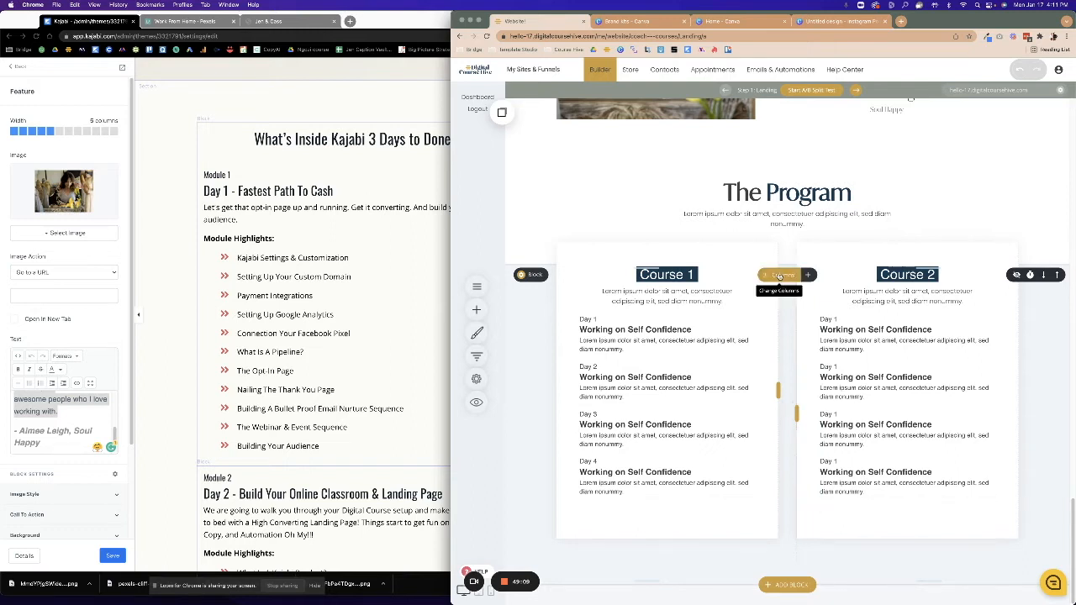
click(805, 275)
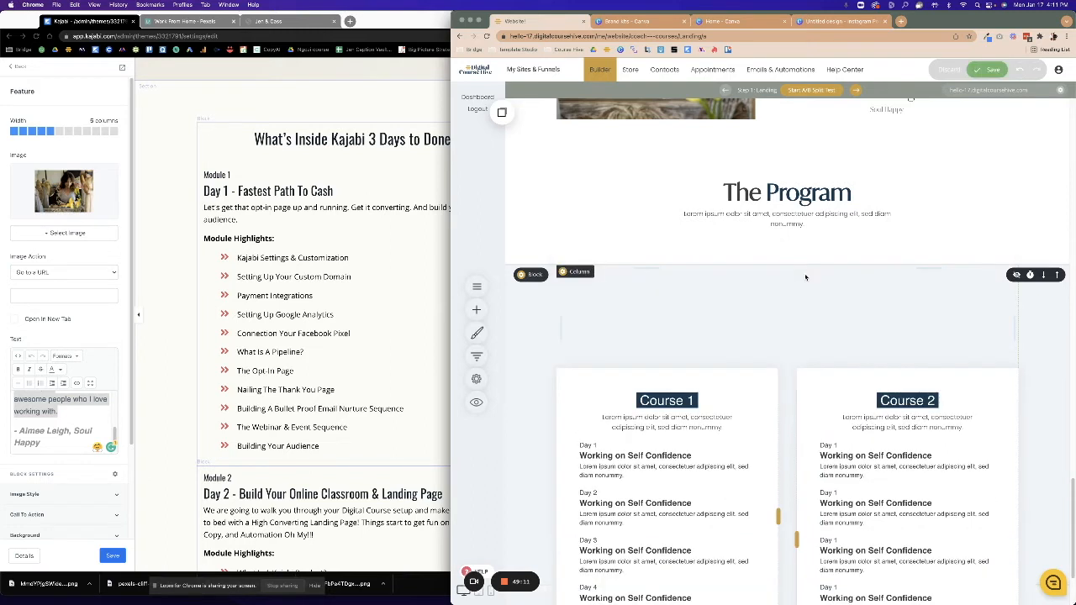
click(1017, 71)
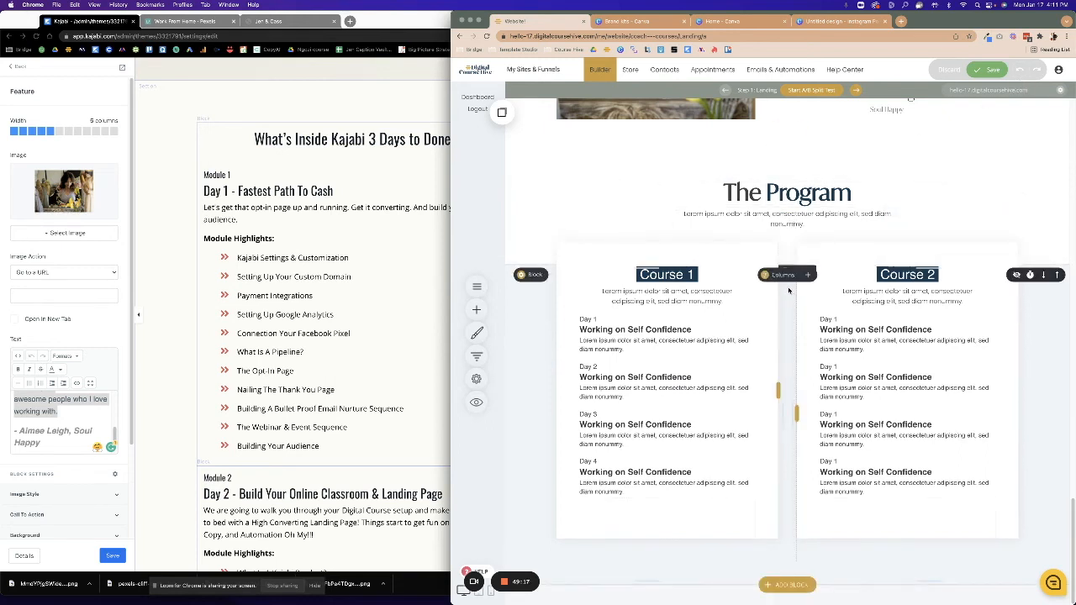
click(781, 275)
click(825, 315)
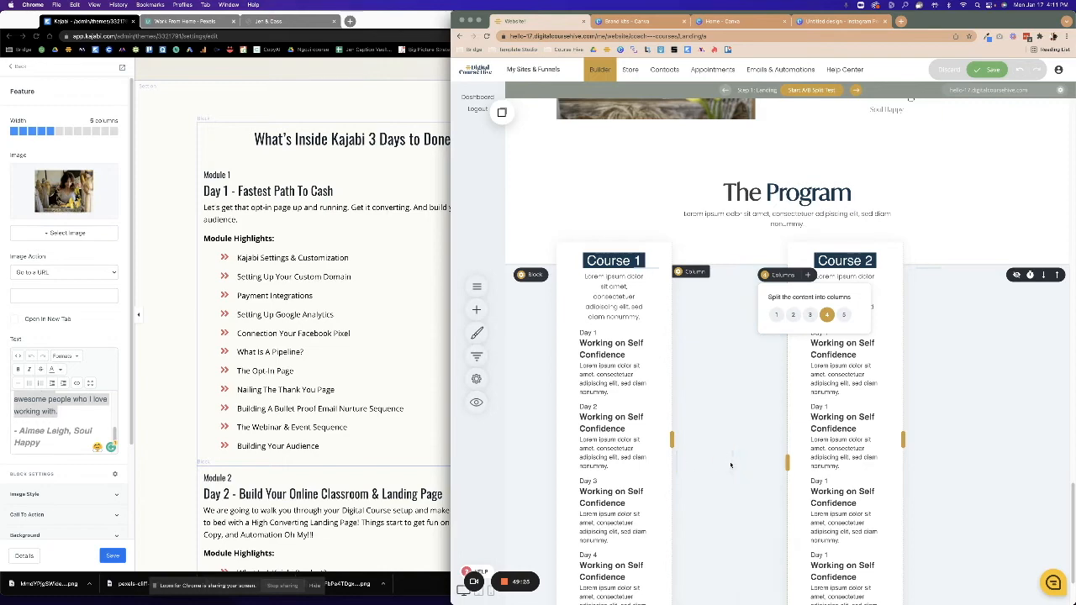
Resize the Course 2 column and widen its padding to about 4%.
drag(787, 461, 731, 434)
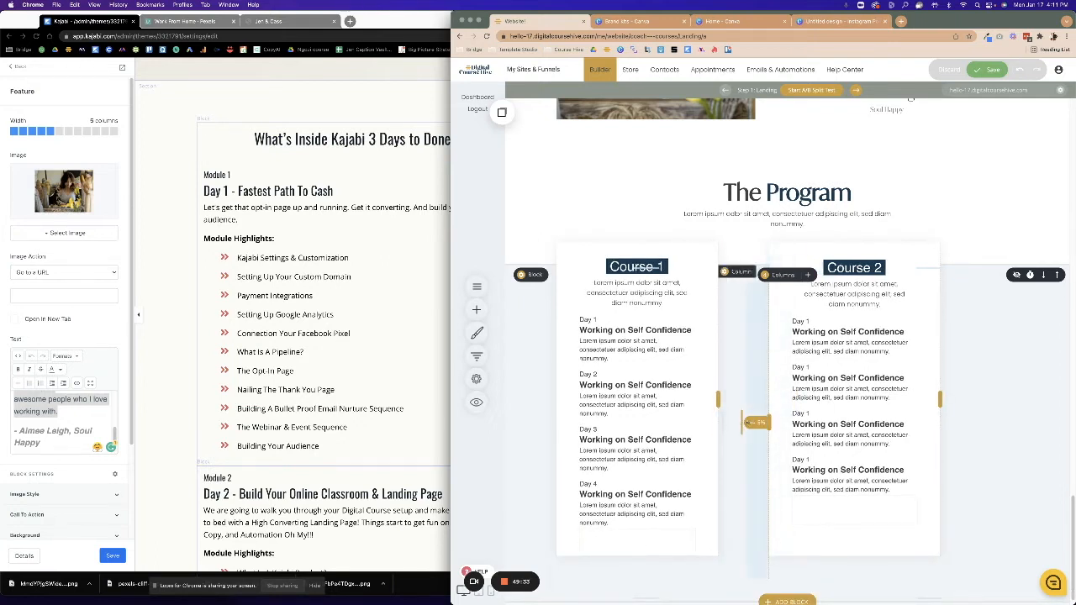
drag(751, 423, 741, 423)
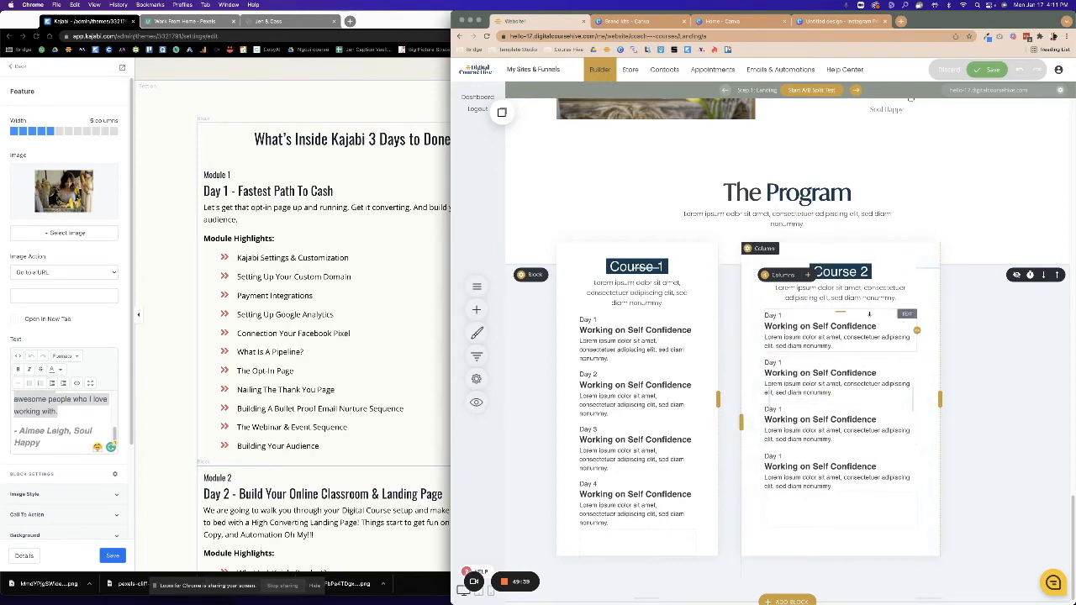
drag(934, 409, 902, 402)
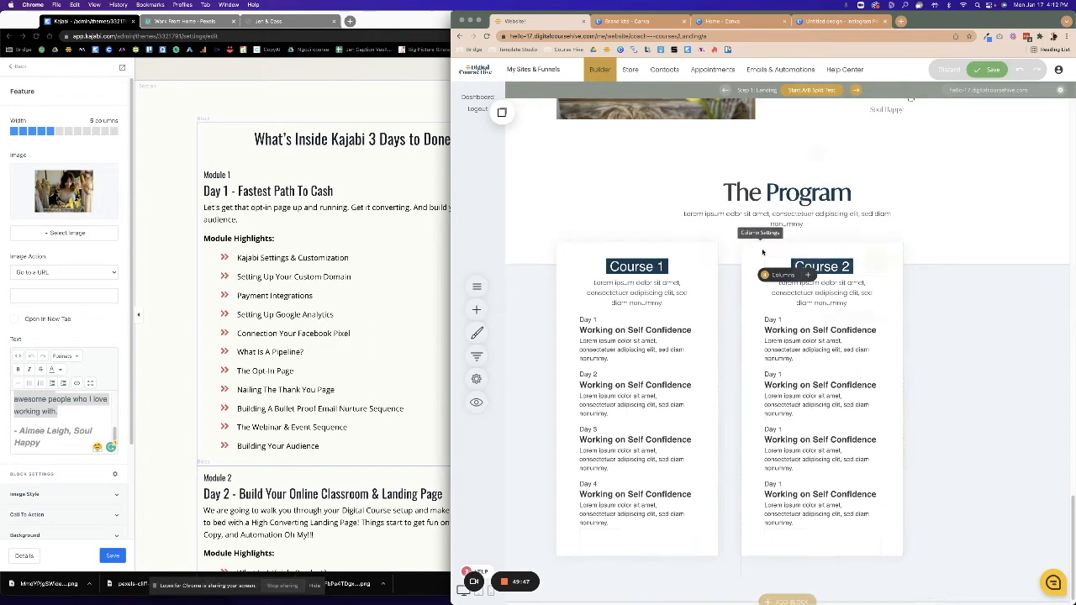
click(767, 276)
click(983, 437)
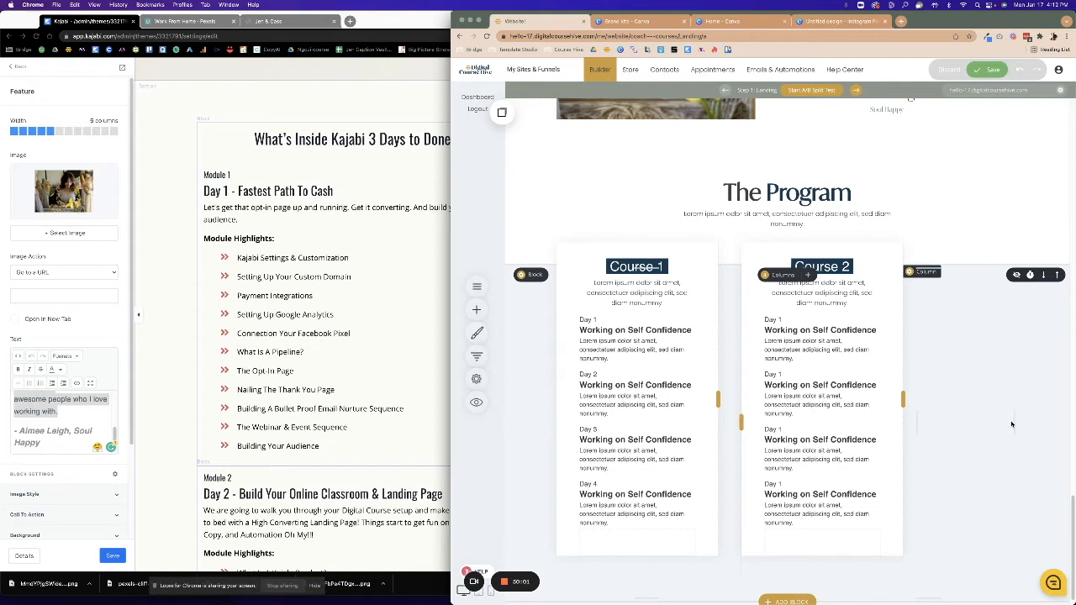
drag(1014, 421, 916, 423)
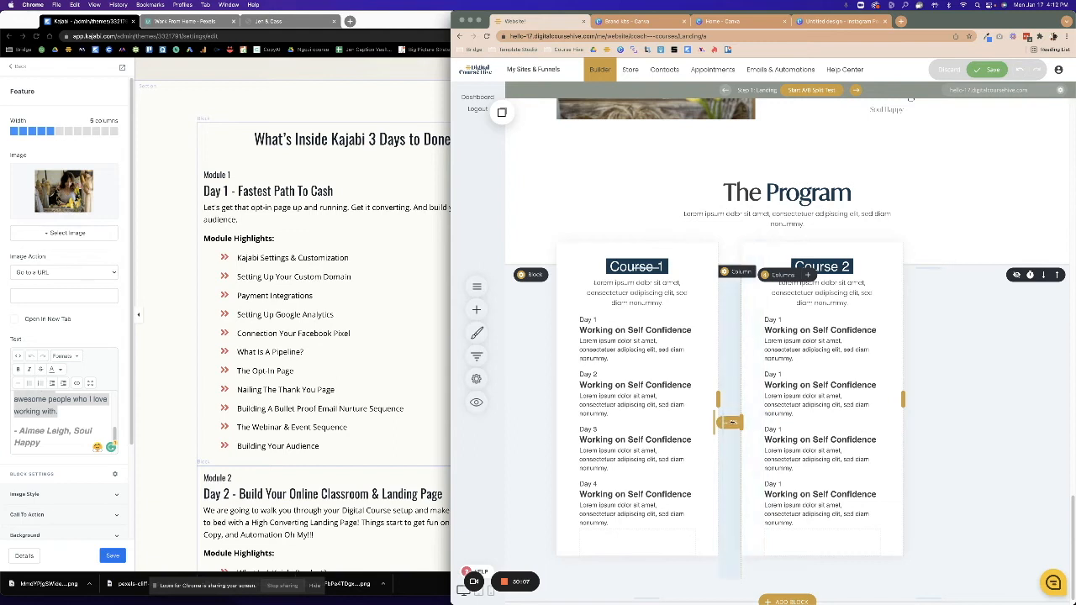
drag(916, 424, 926, 427)
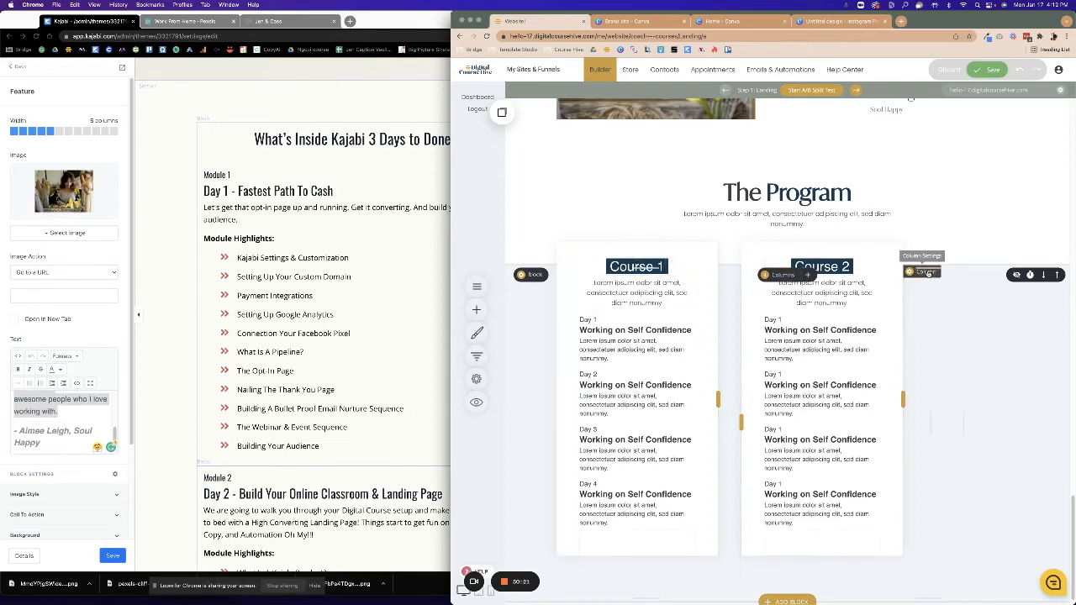
Set the column beside Course 2 to the white #FFFFFF global background colour.
click(924, 272)
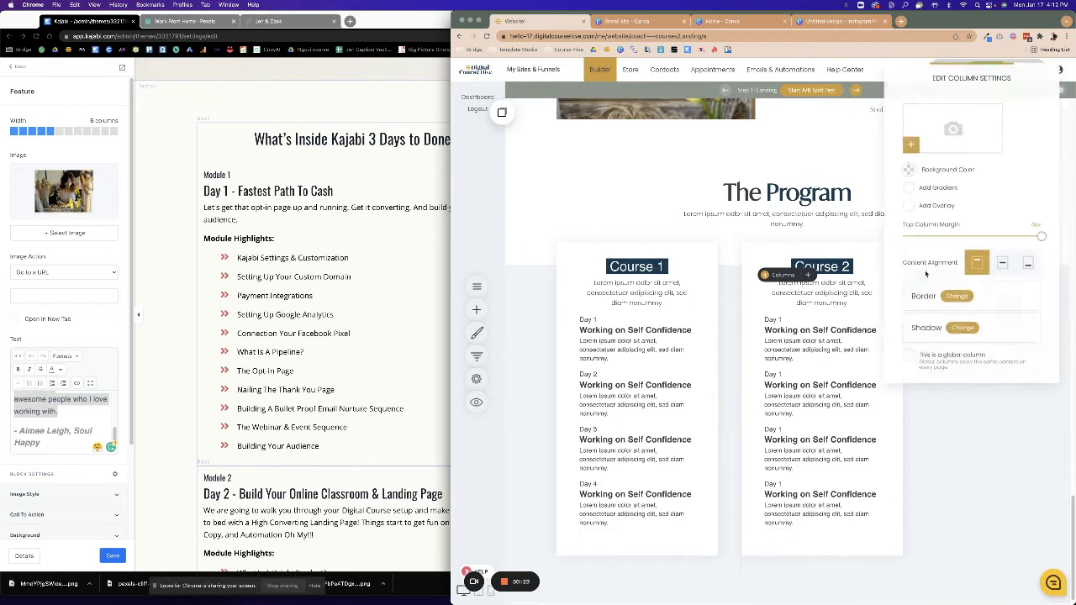
click(908, 170)
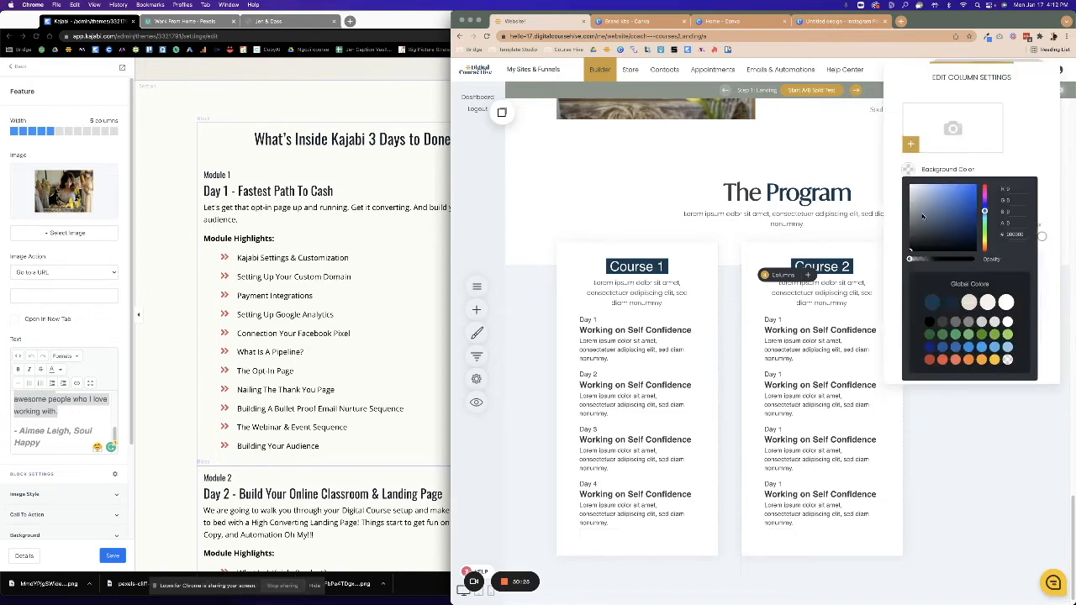
click(1006, 302)
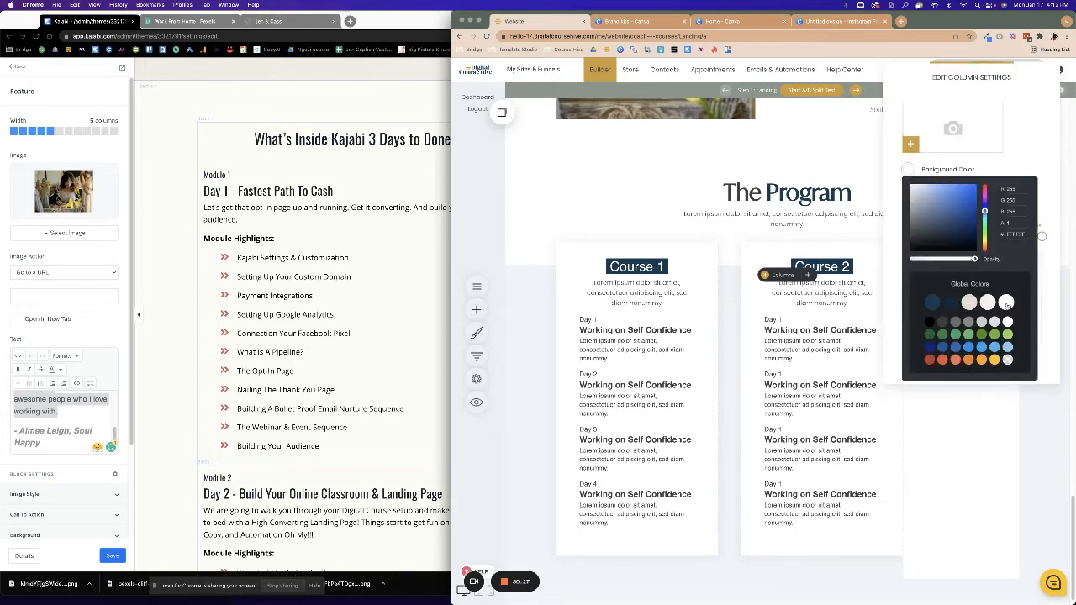
click(878, 484)
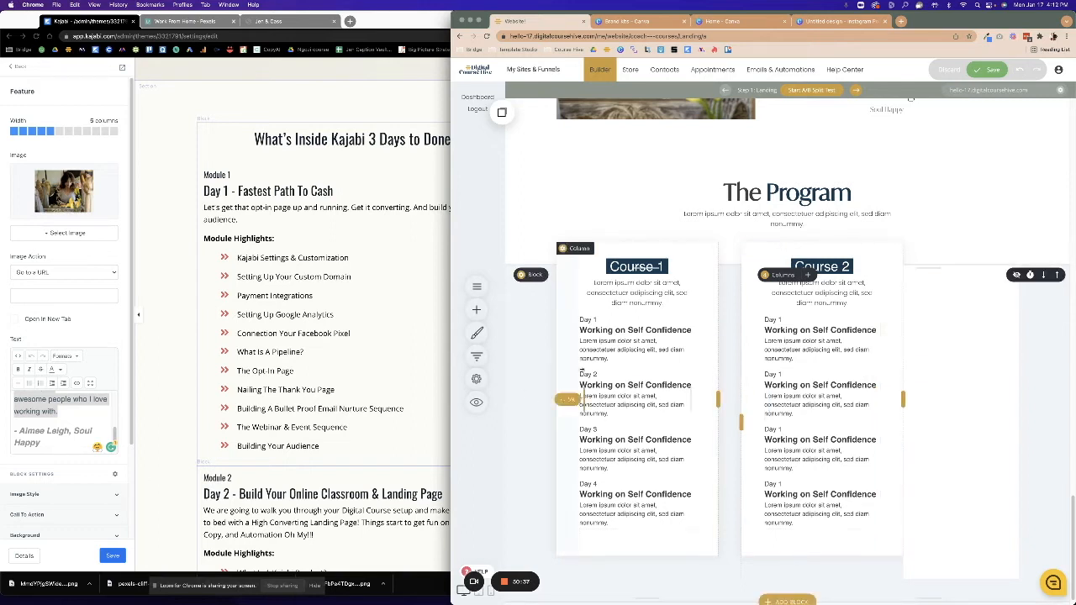
Zero Course 1's left padding and delete The Program heading section.
drag(565, 387, 505, 382)
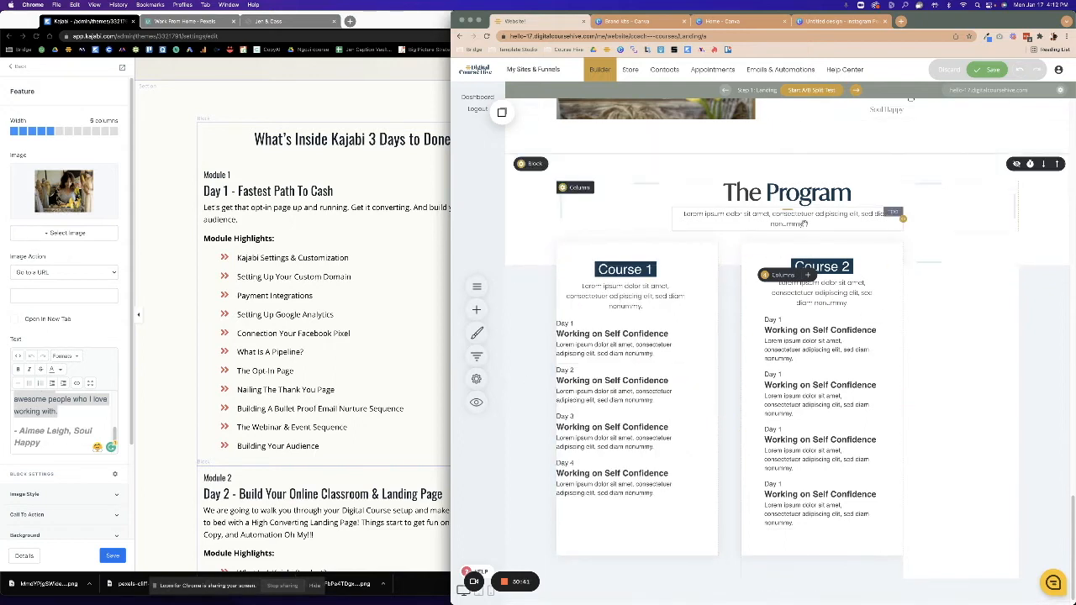
mouse_move(508, 584)
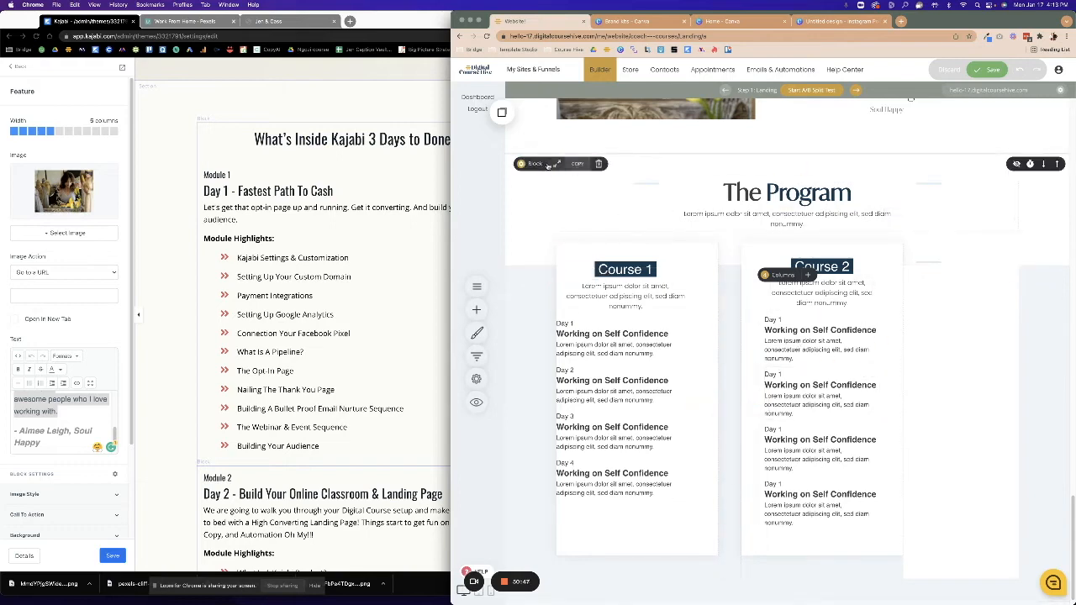
click(596, 164)
click(792, 278)
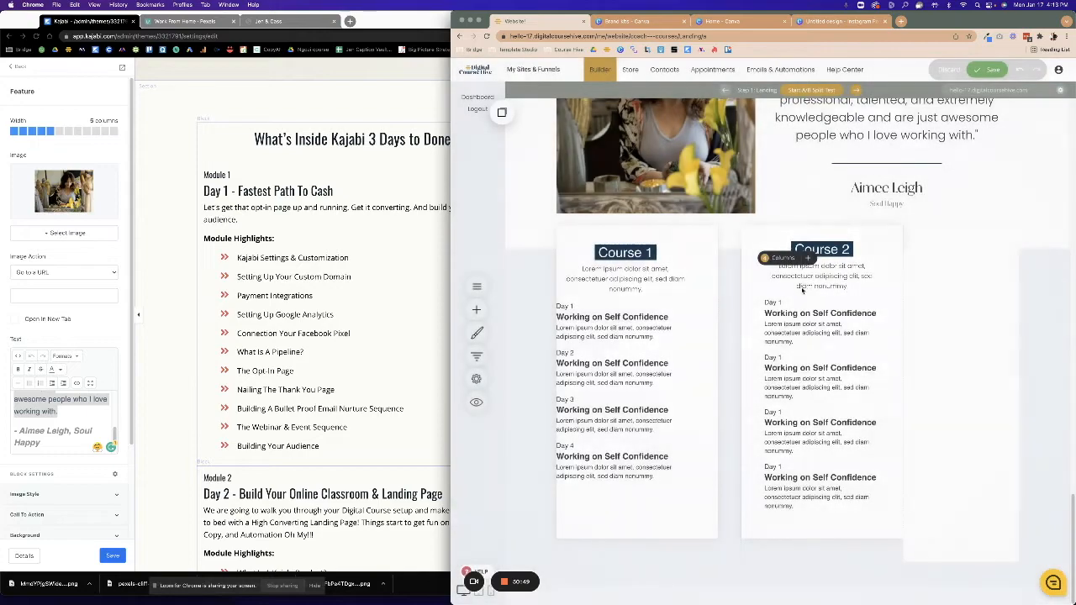
Delete the course columns widget and start a new block in its place.
click(599, 258)
click(807, 281)
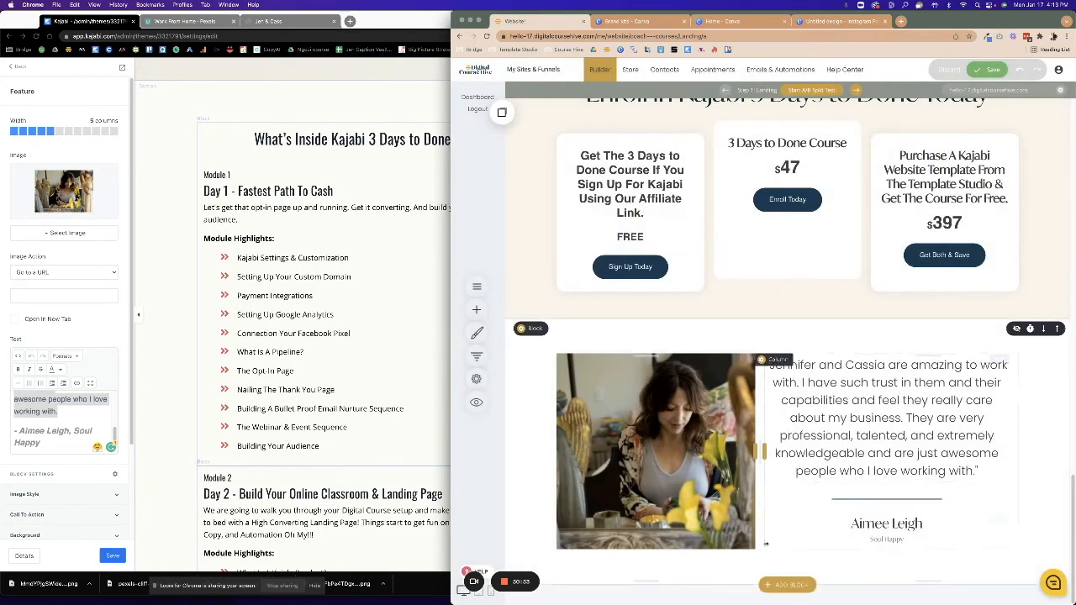
click(787, 584)
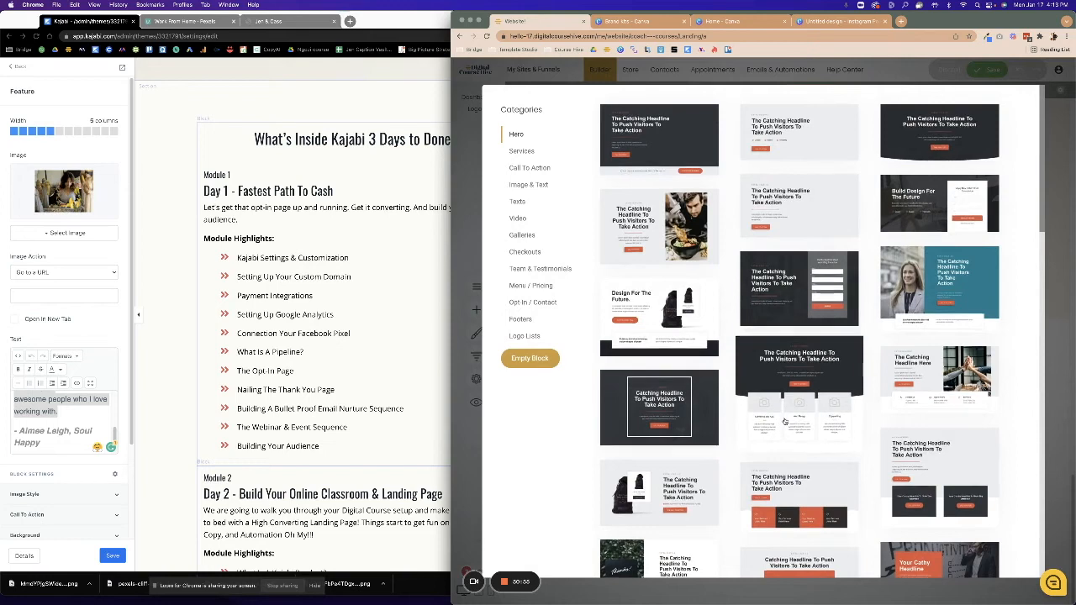
Insert the Clean & Stunning Design template from the Services block category.
scroll(722, 336, down, 3)
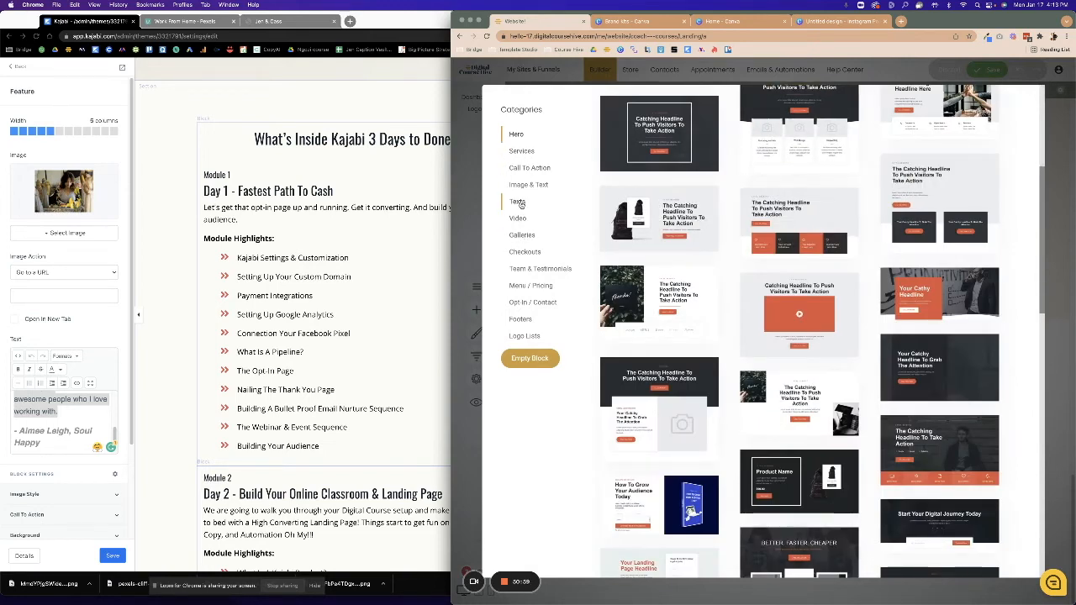
click(522, 151)
scroll(838, 385, down, 3)
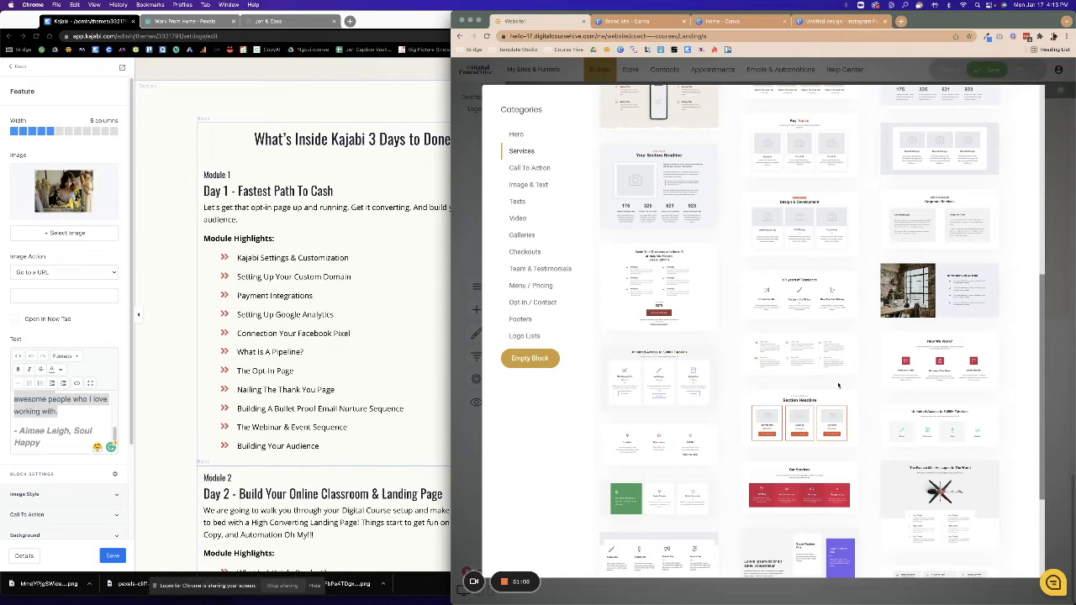
scroll(838, 386, down, 4)
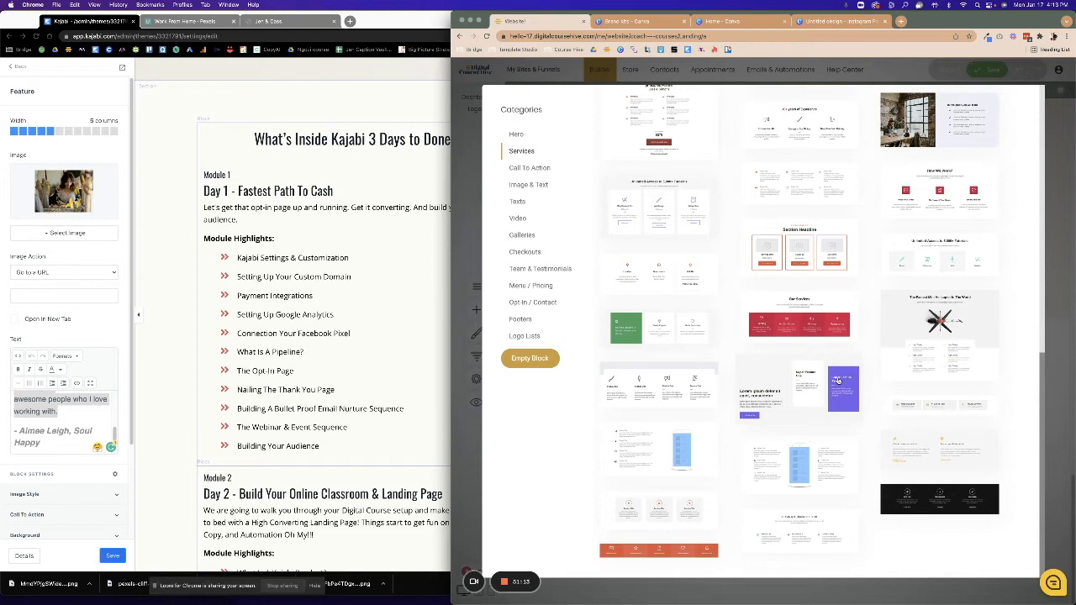
click(793, 527)
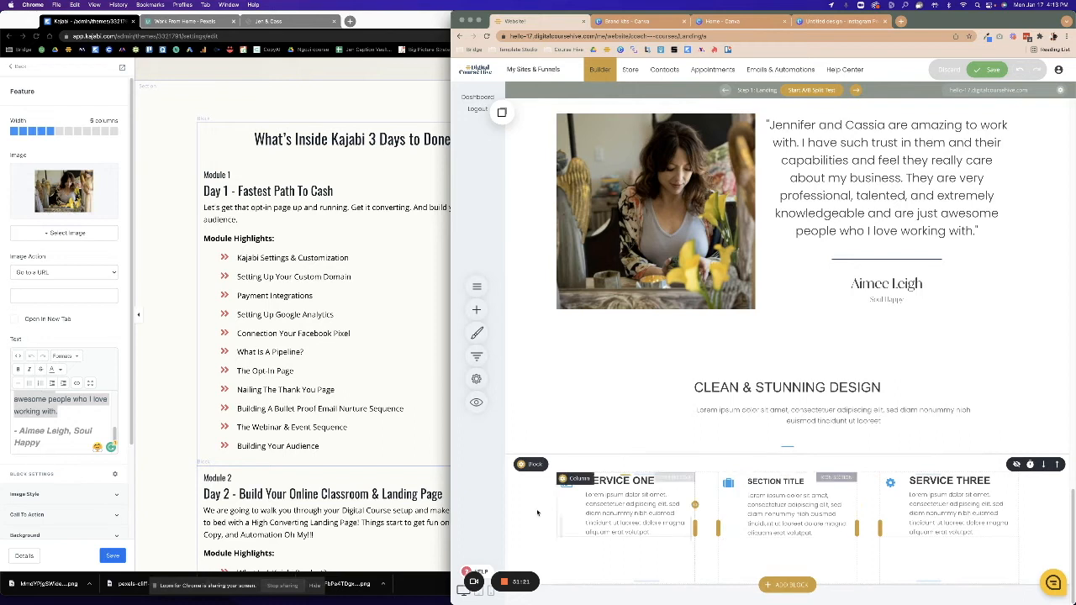
Center Service One's icon above its title using the middle Styling layout.
click(572, 488)
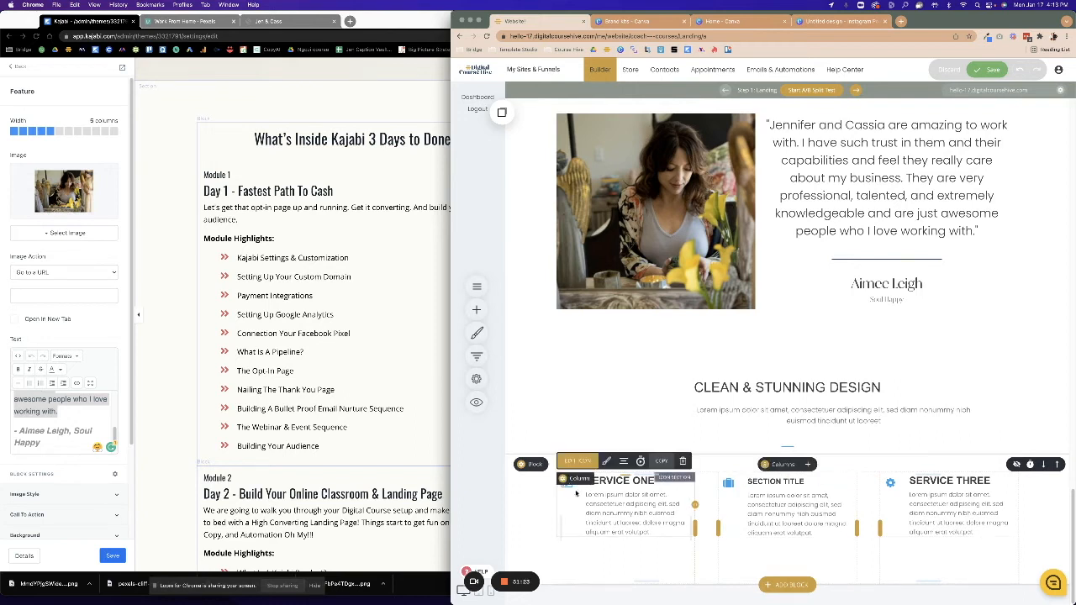
click(580, 463)
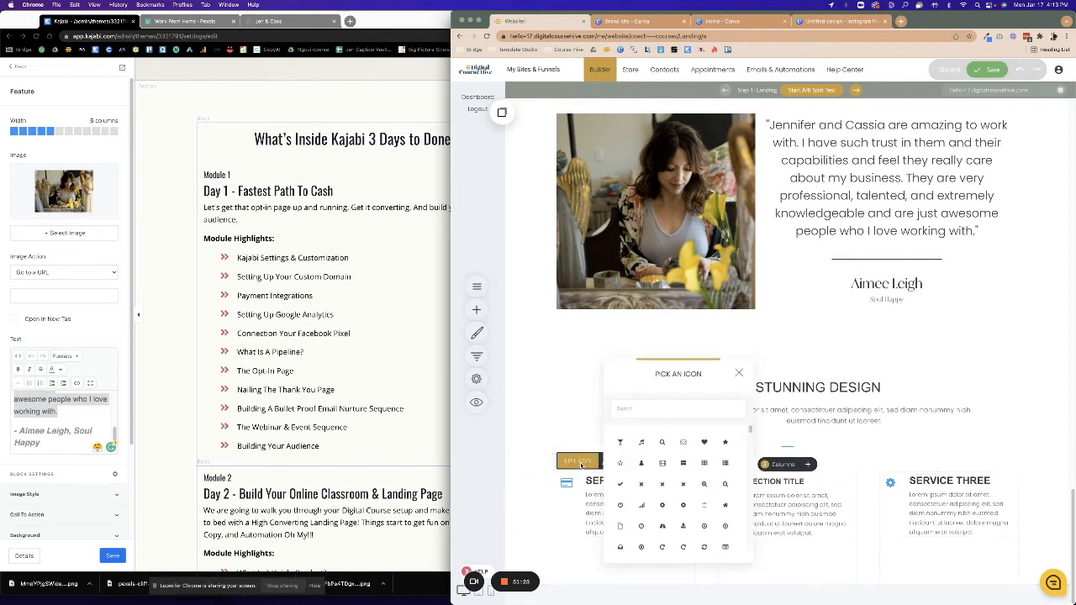
click(739, 372)
click(605, 461)
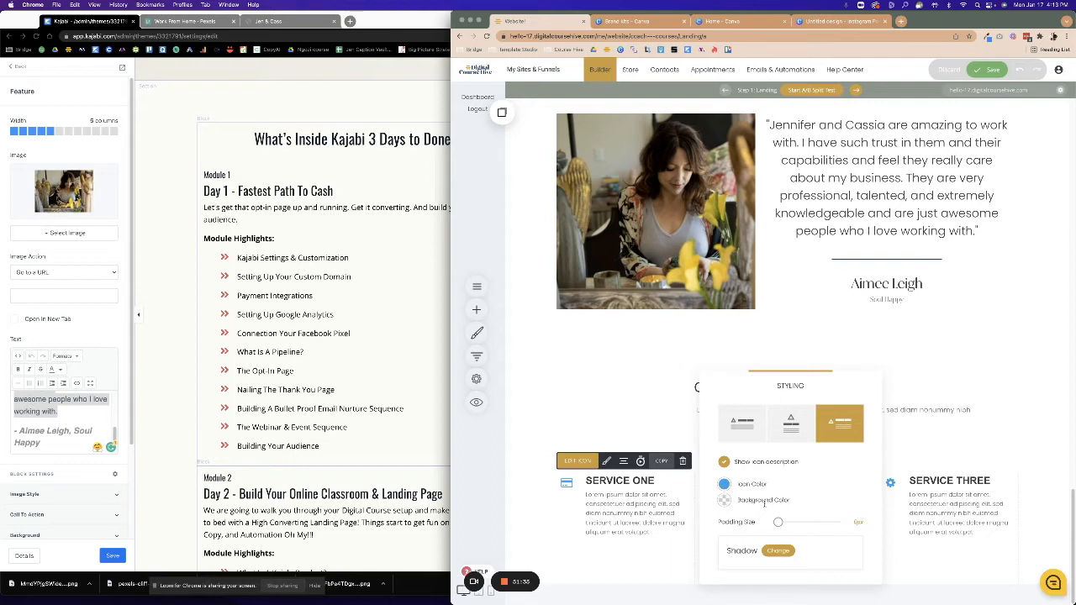
click(789, 412)
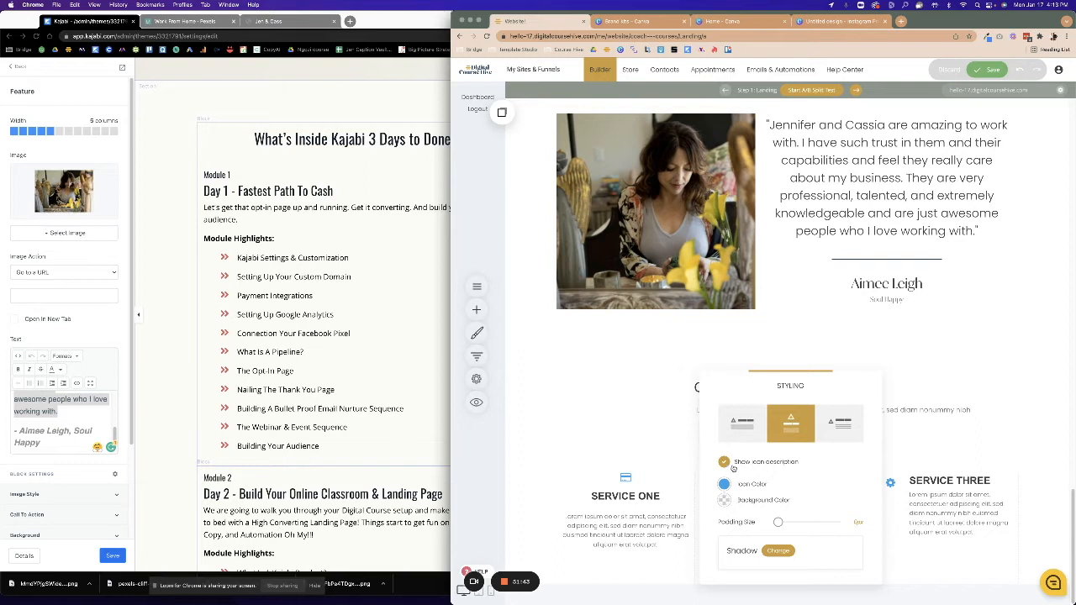
Delete the Clean & Stunning Design heading section.
click(652, 428)
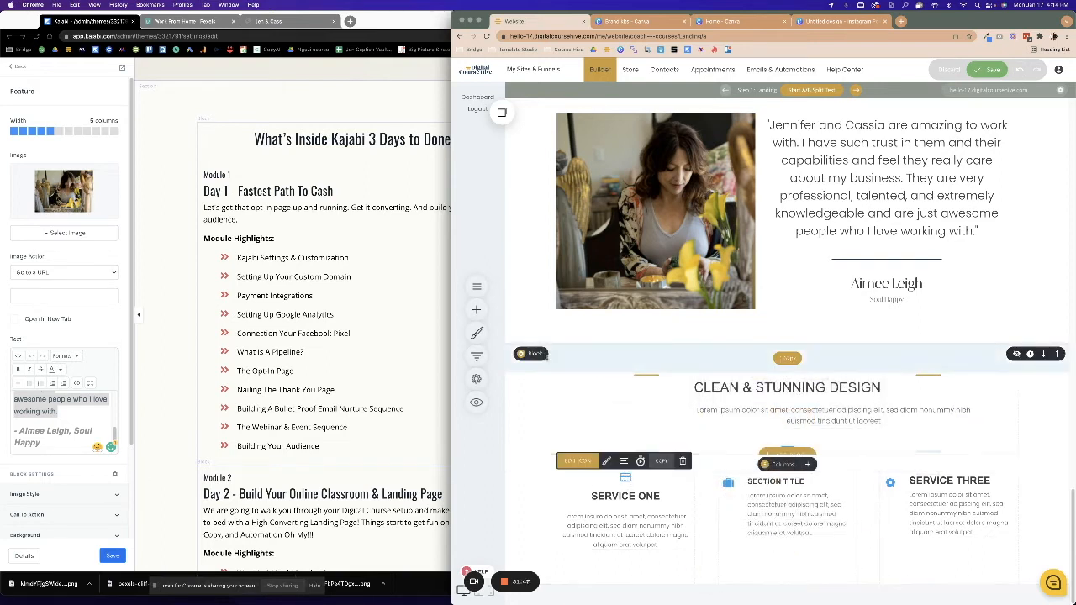
click(600, 355)
click(809, 276)
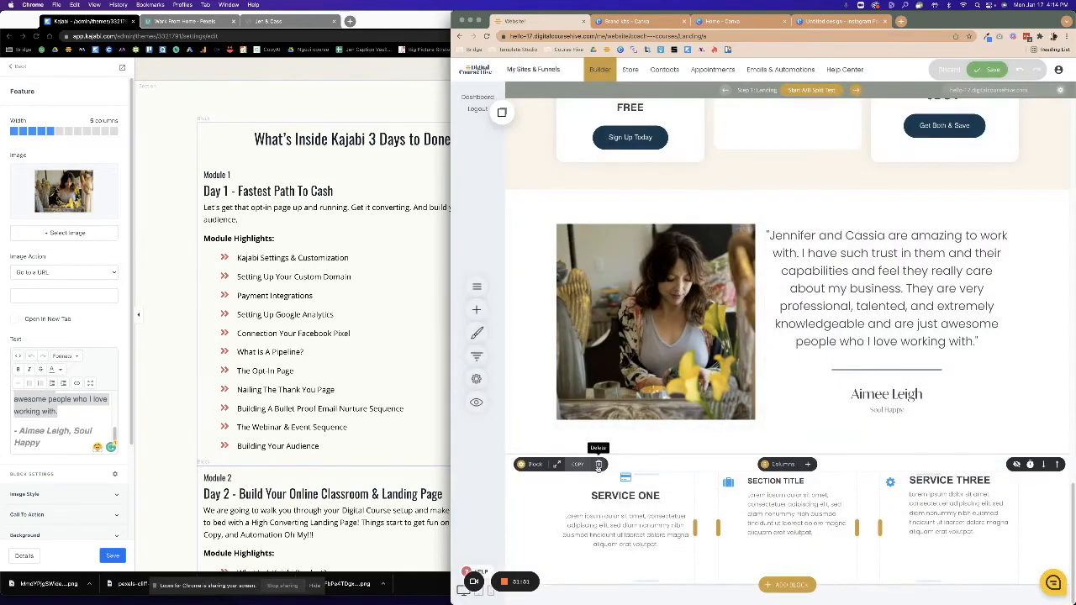
Swap the services row for the Services template Impactful Heading About Your Services.
click(598, 465)
click(804, 286)
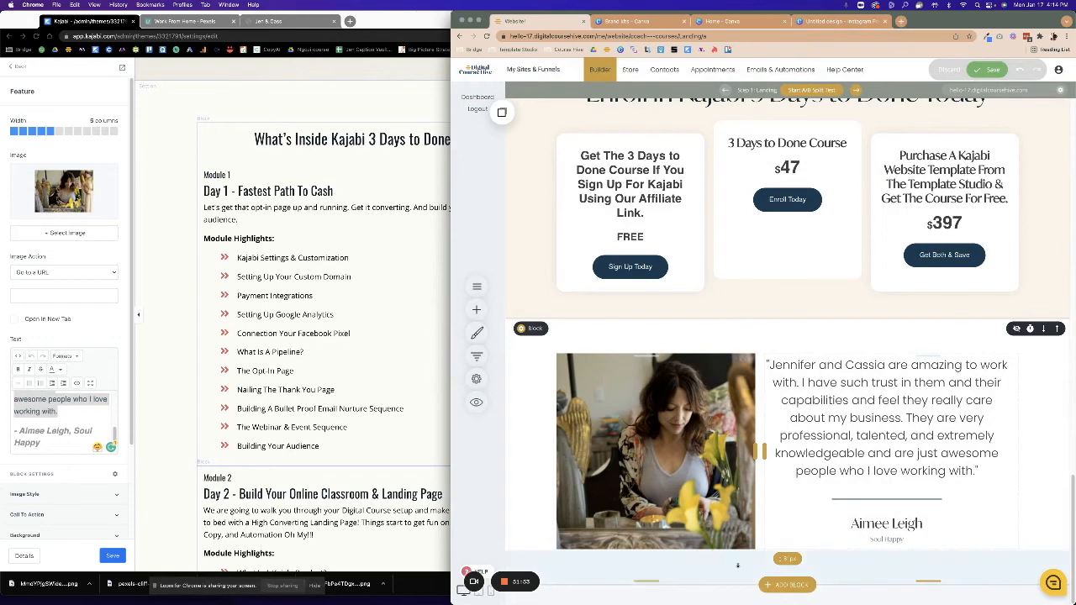
click(786, 586)
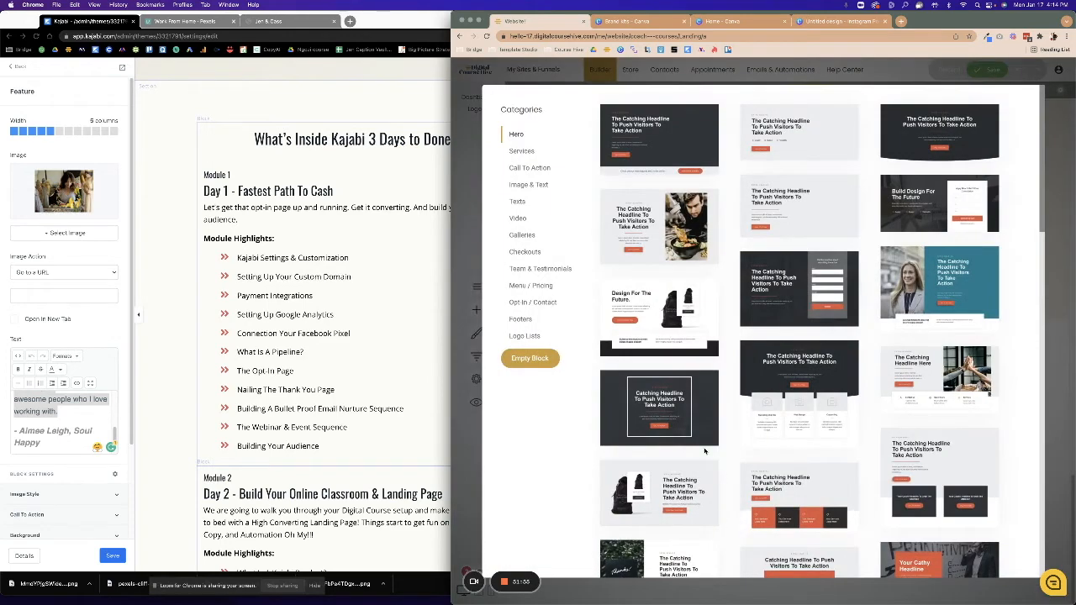
click(514, 151)
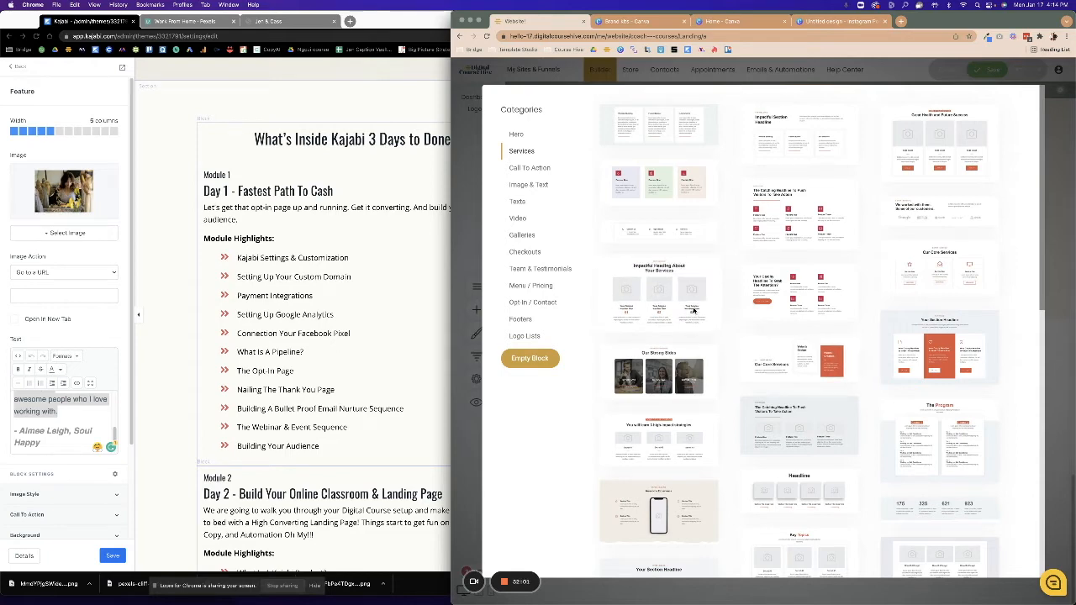
click(693, 310)
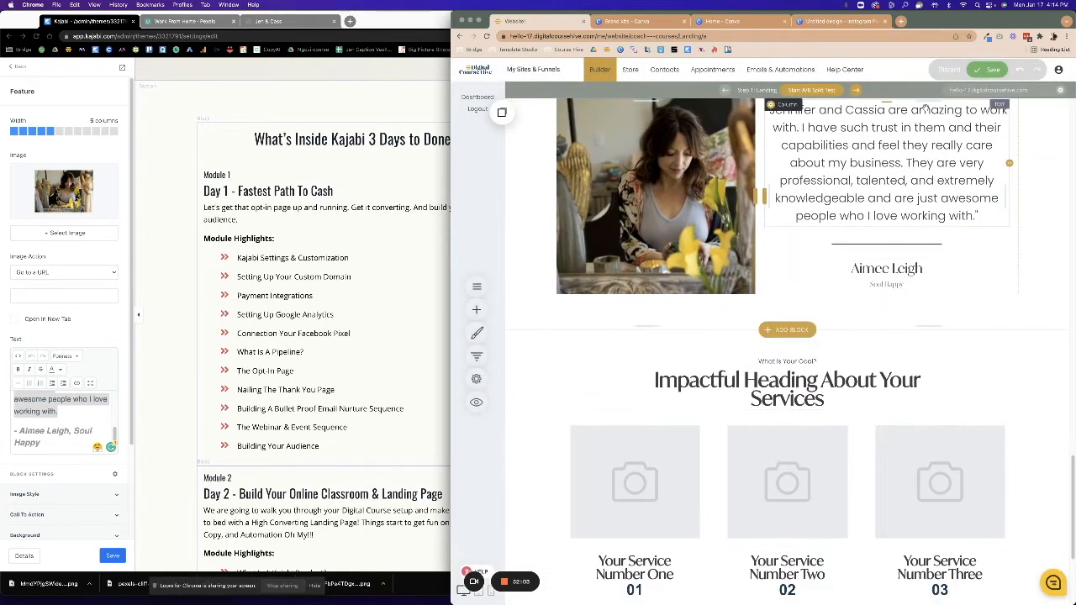
Delete the What Is Your Goal? subheading from the new block.
click(734, 359)
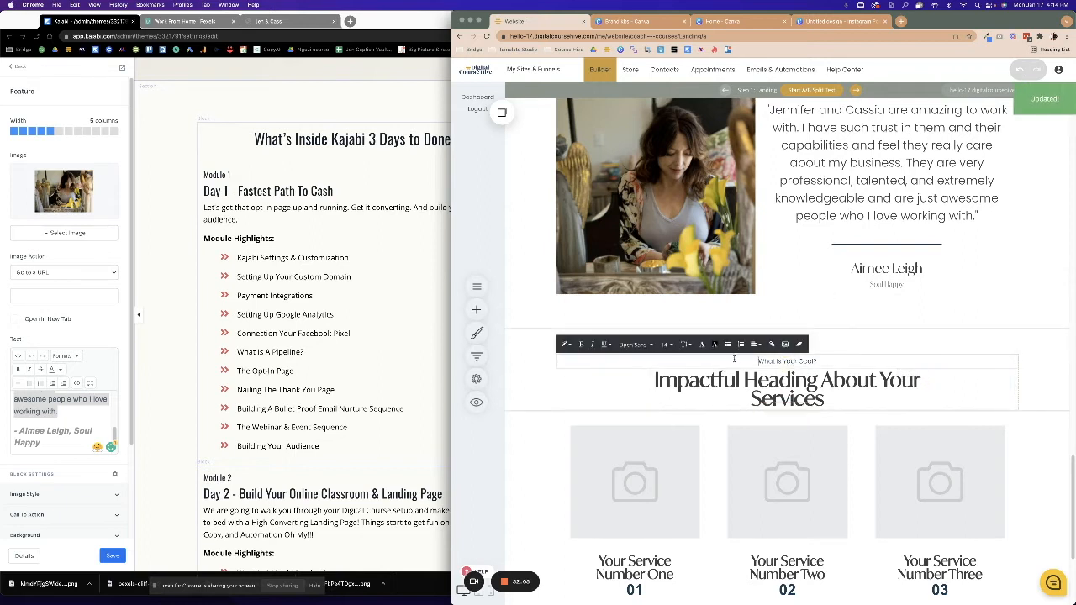
drag(733, 358, 838, 359)
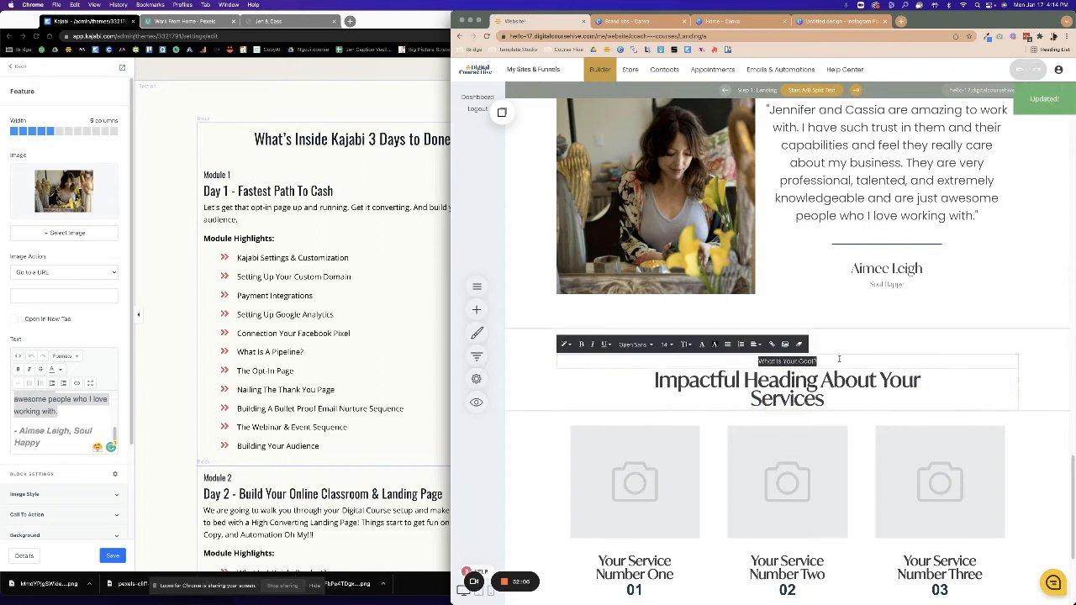
click(713, 395)
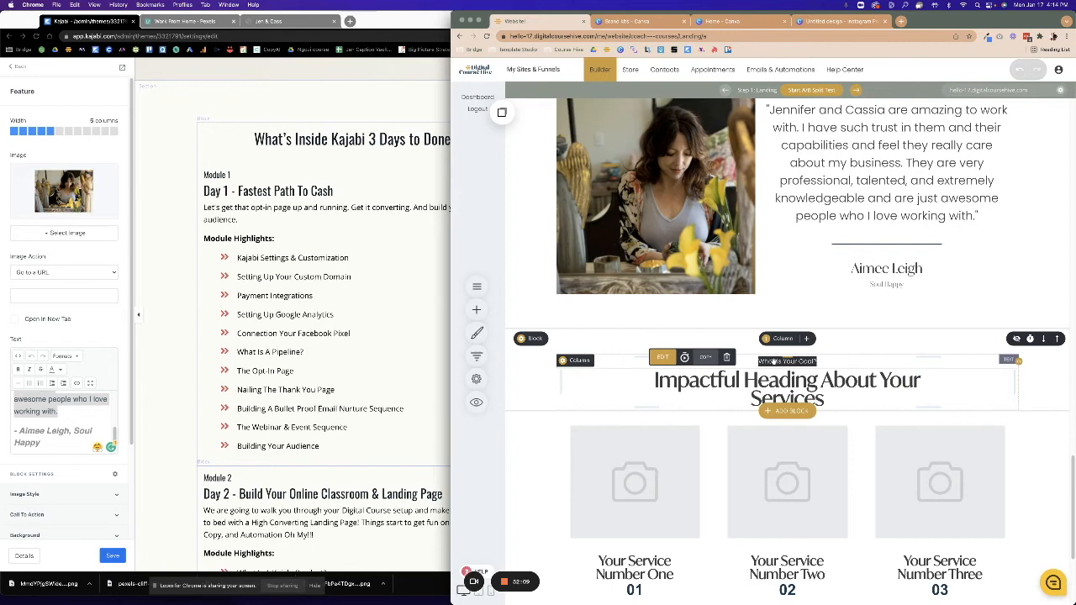
click(635, 341)
click(811, 276)
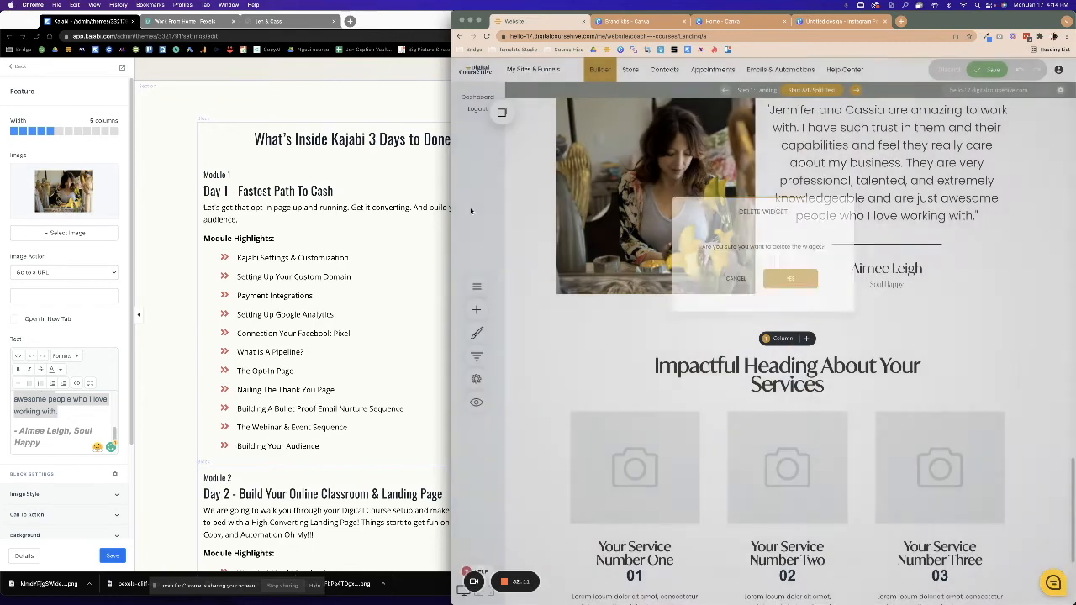
click(311, 138)
scroll(353, 336, down, 5)
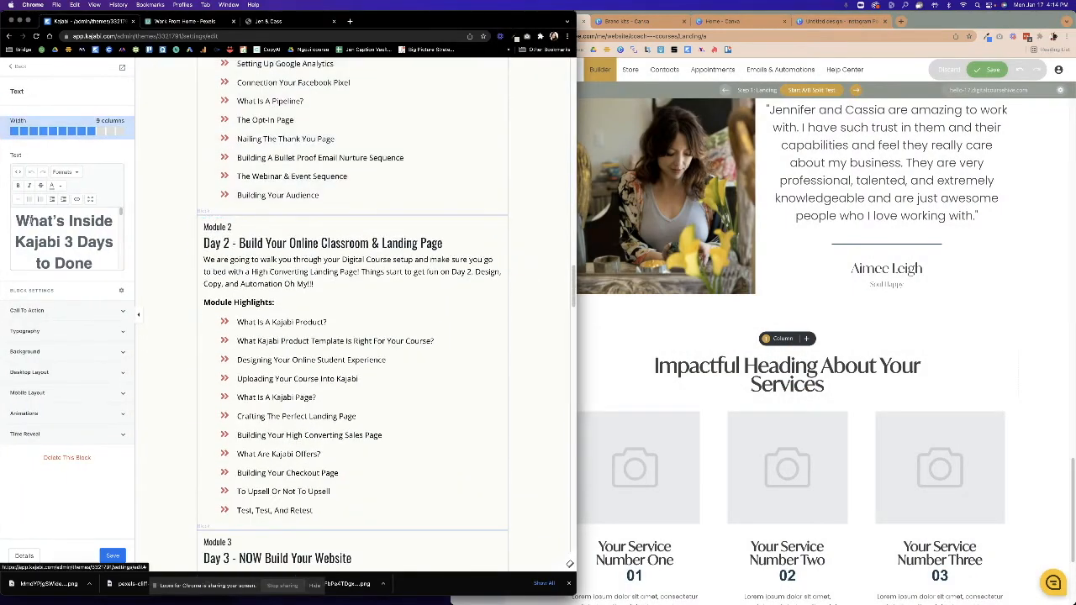
Copy the 'What's Inside Kajabi 3 Days to Done' title from the Kajabi text editor.
drag(15, 220, 110, 267)
click(101, 265)
click(90, 199)
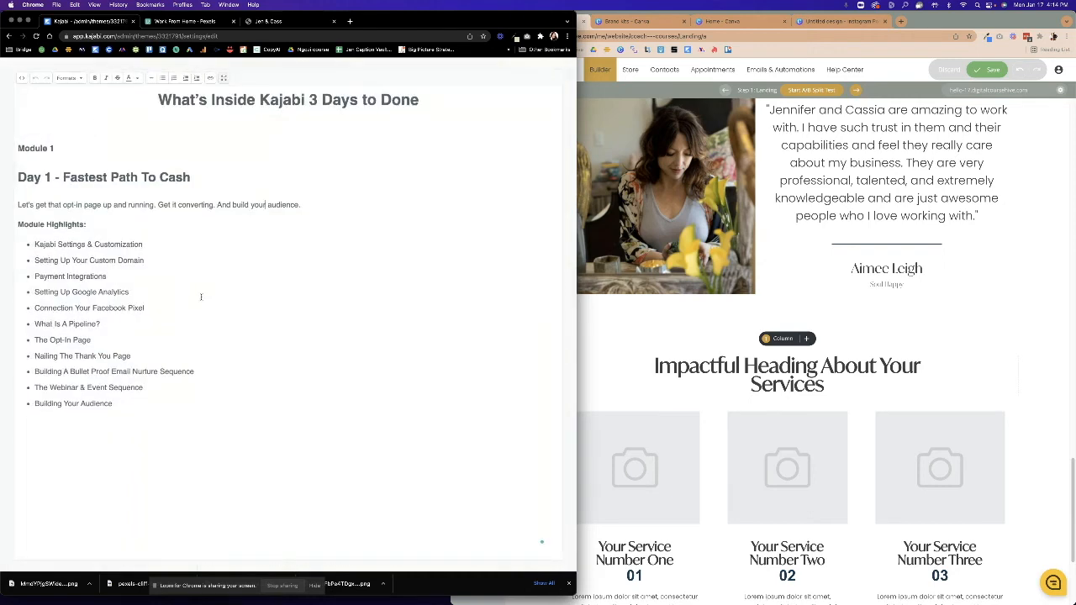
triple_click(173, 100)
click(432, 101)
triple_click(164, 94)
key(super+c)
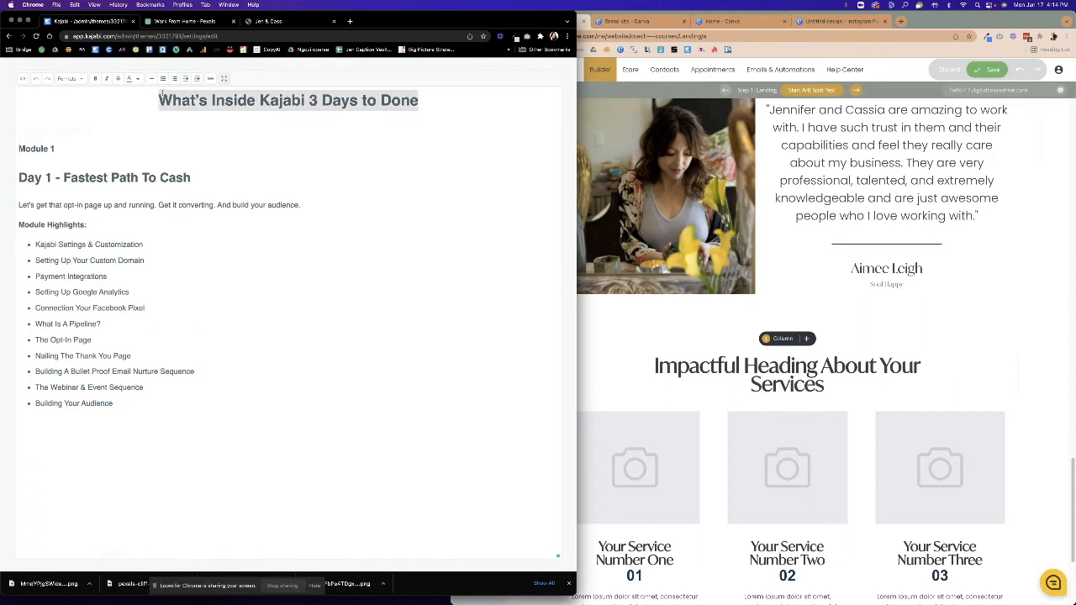
Paste the title over the services heading and color it with the second global swatch.
click(827, 384)
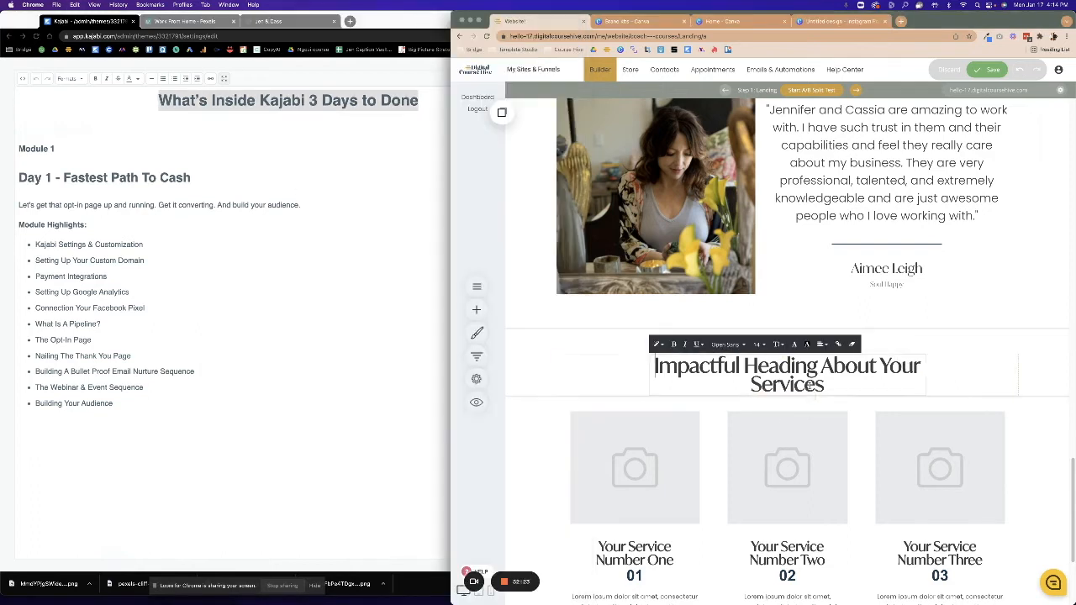
triple_click(828, 385)
key(super+v)
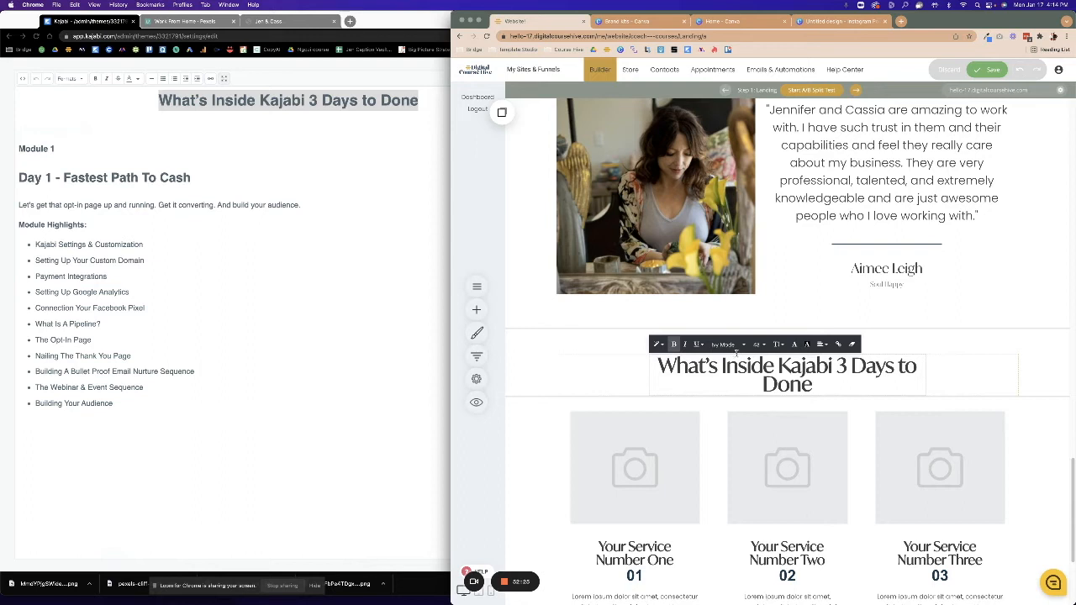
triple_click(813, 386)
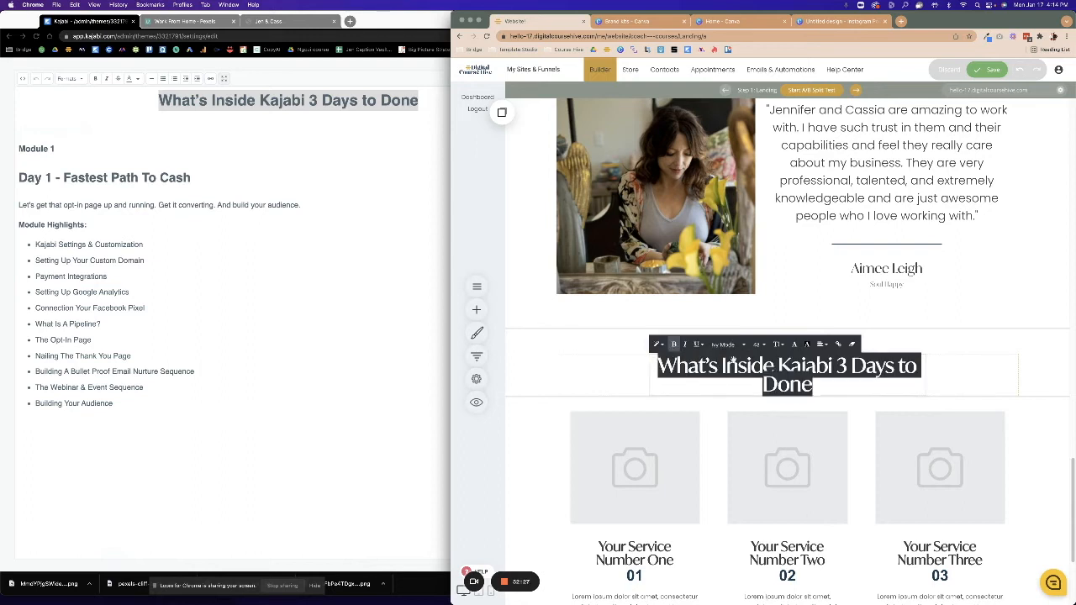
click(794, 345)
click(859, 467)
click(711, 401)
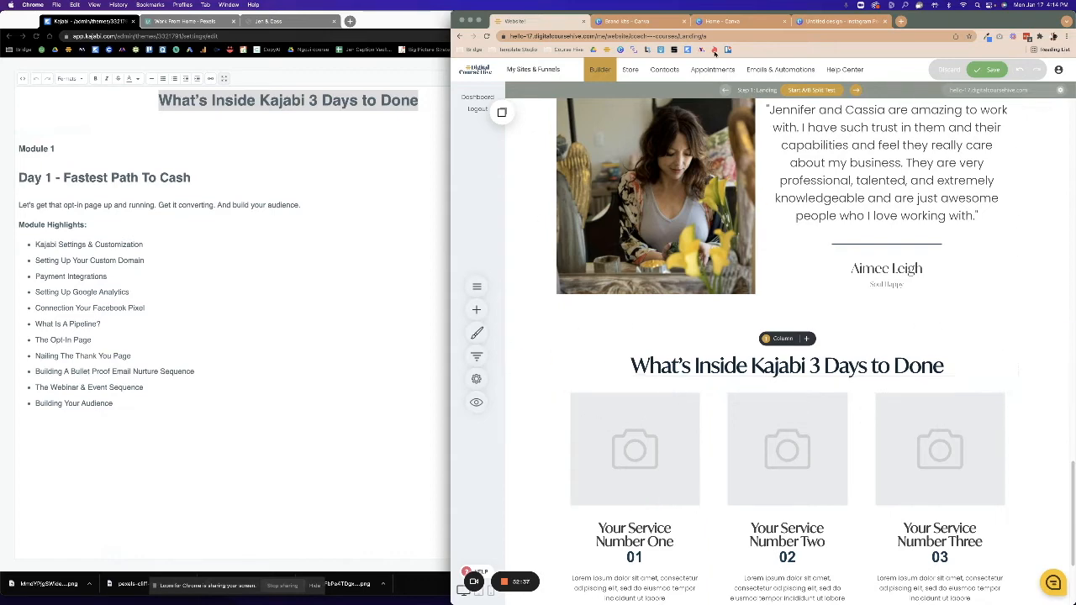
Create a blank Instagram post and fill page one with a circled 1 from 'numbers'.
click(651, 22)
click(710, 24)
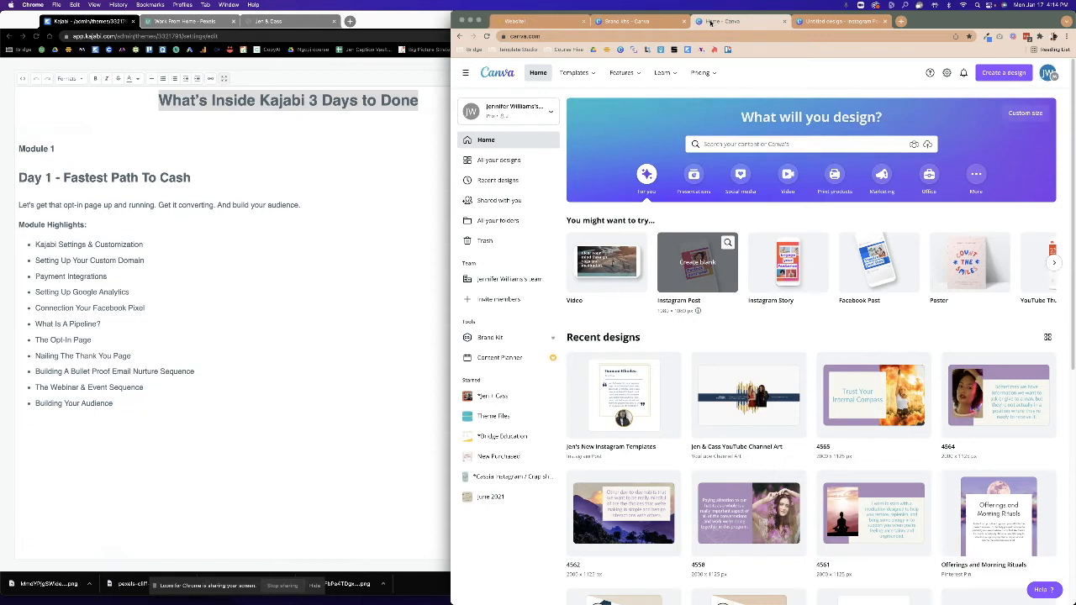
click(694, 269)
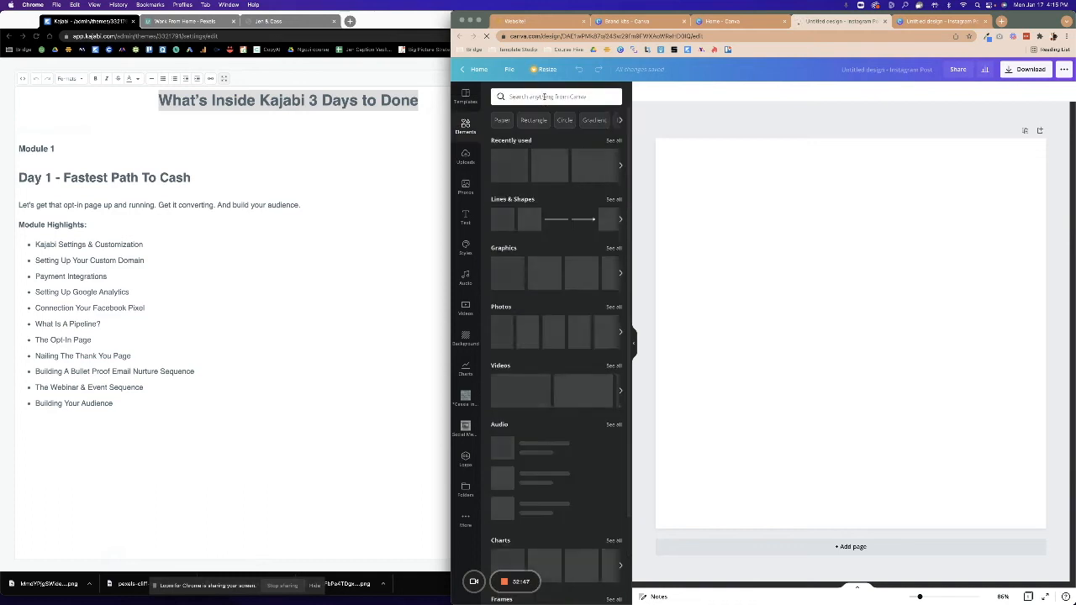
click(543, 96)
text(numbers)
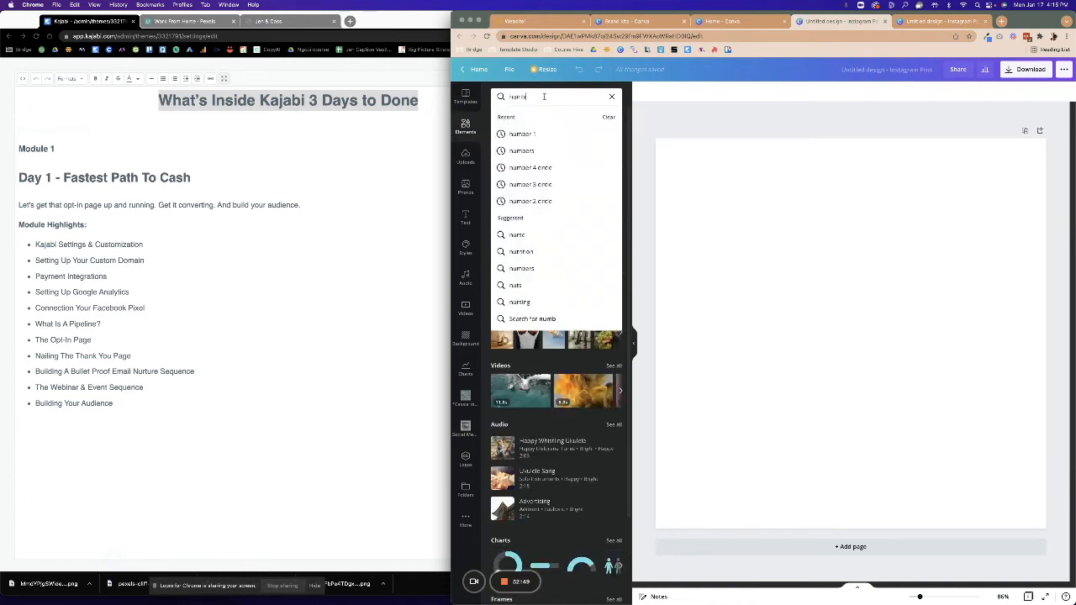
key(Return)
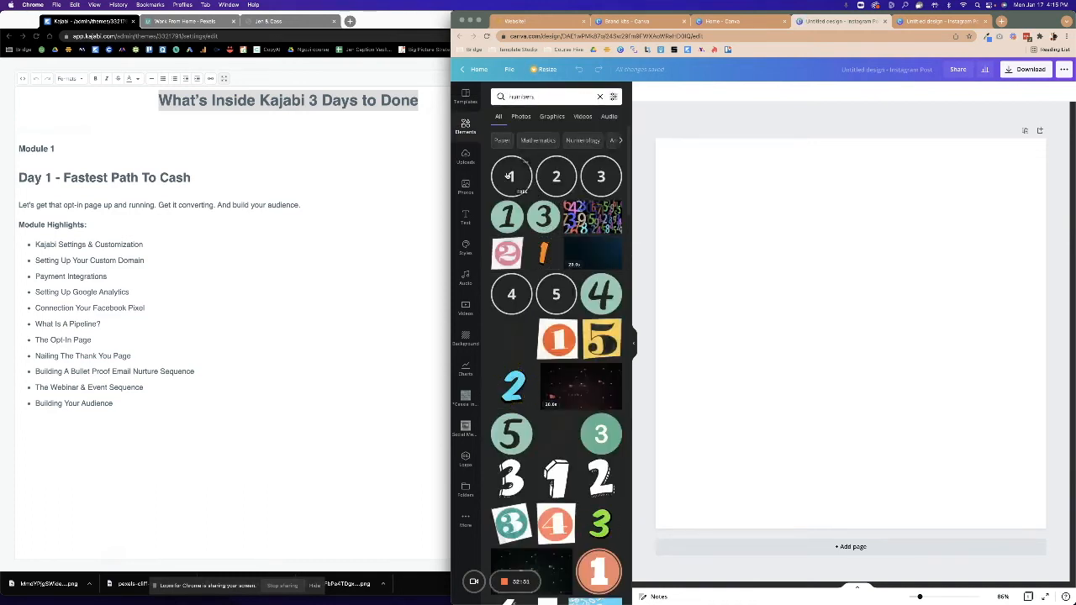
click(511, 177)
drag(855, 337, 711, 178)
drag(810, 293, 1046, 528)
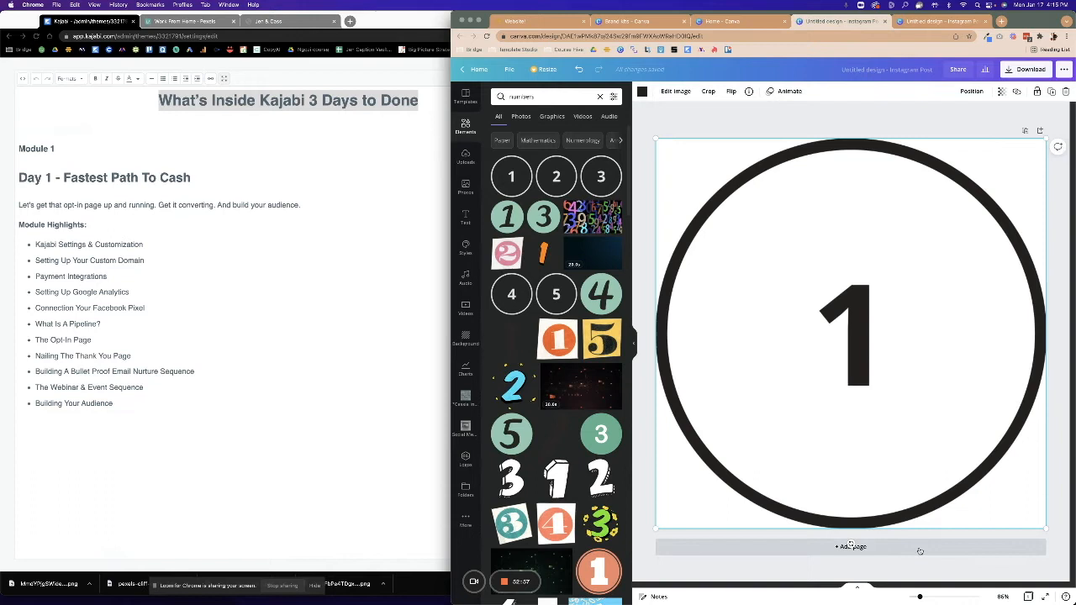
Add pages two and three, each filled by a circled 2 and 3 graphic.
click(920, 550)
drag(545, 167, 701, 200)
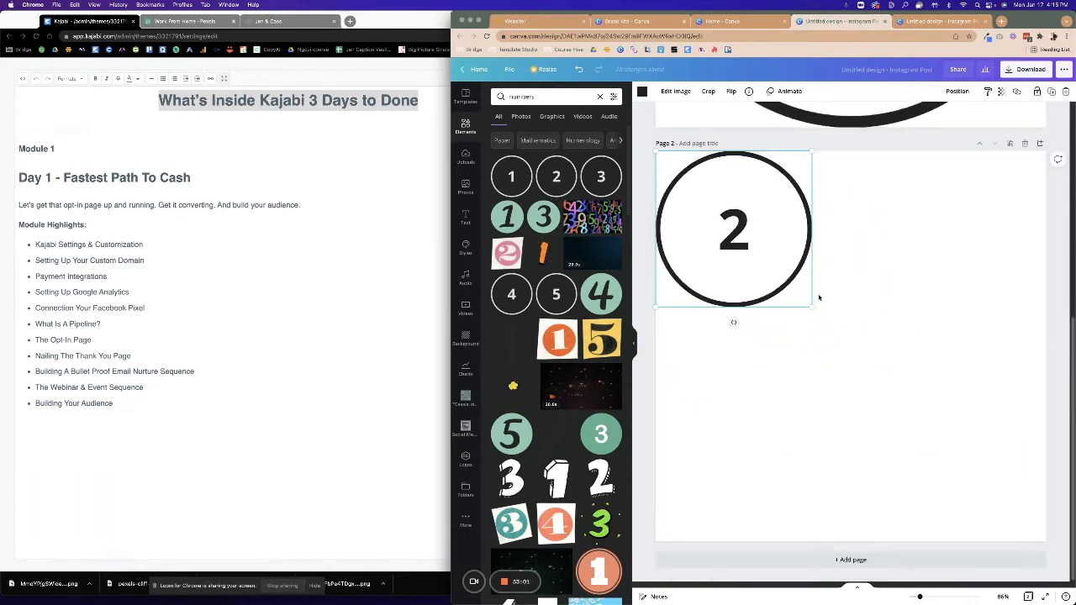
drag(811, 306, 1039, 547)
click(851, 559)
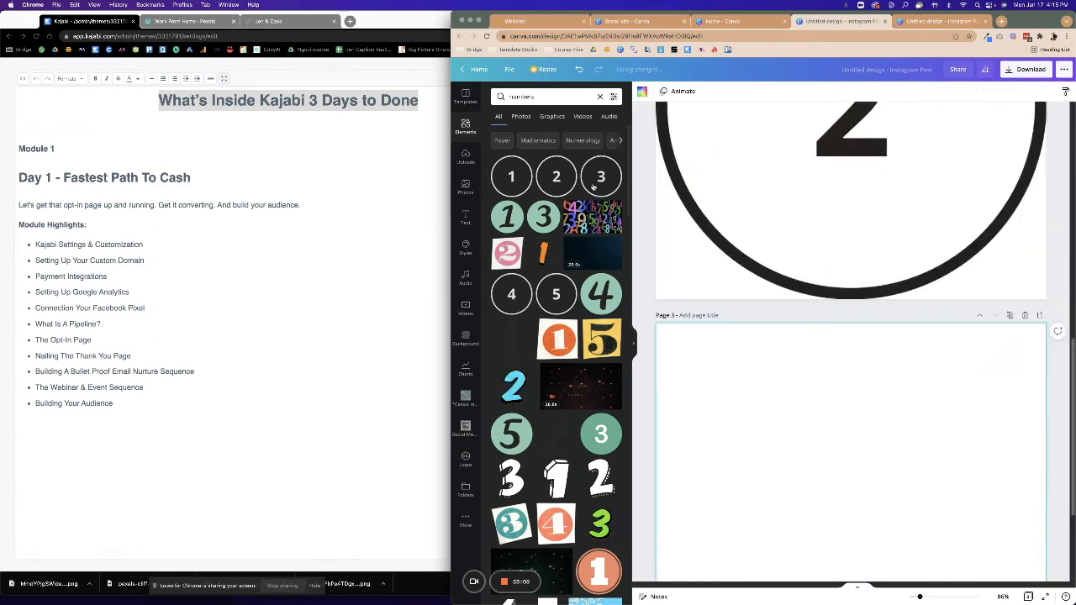
drag(601, 176, 745, 228)
drag(781, 266, 711, 220)
drag(813, 320, 1045, 556)
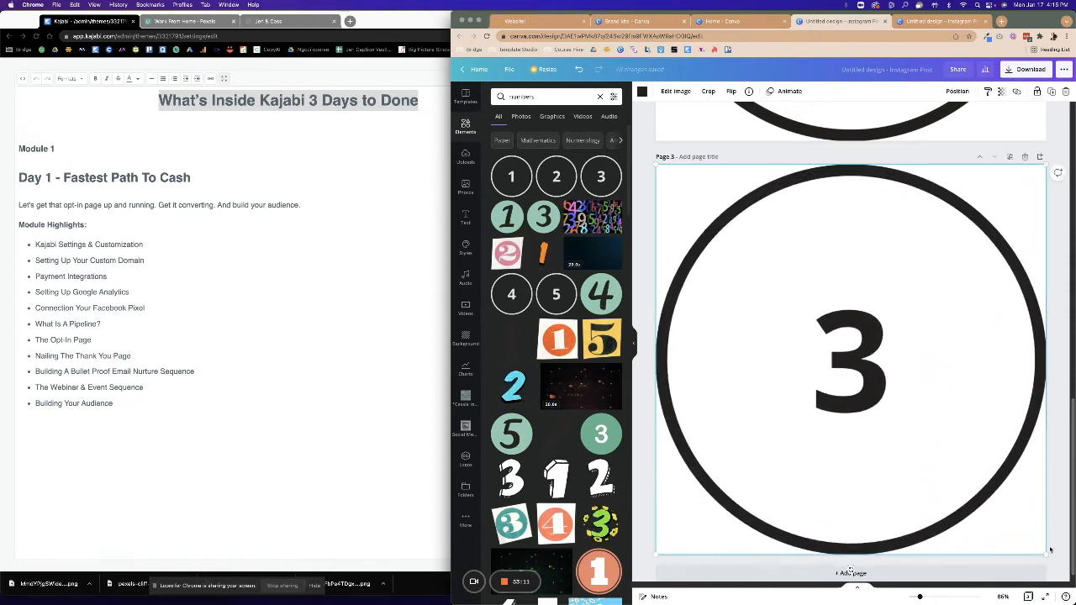
Make the 3, 2 and 1 circles brand-kit navy and download all pages as PNG.
click(641, 91)
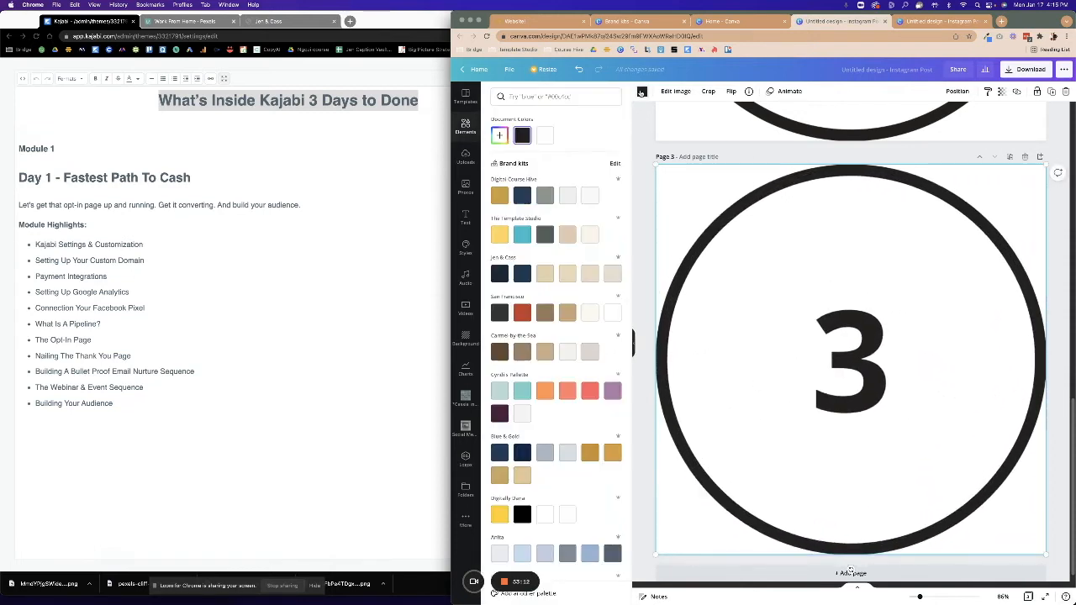
click(522, 195)
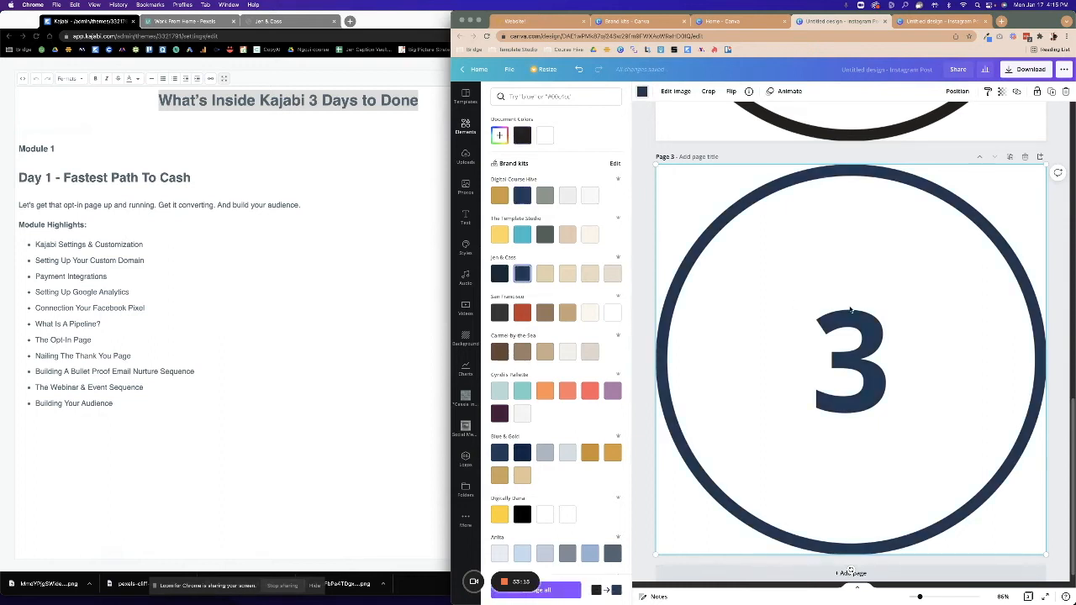
scroll(850, 311, up, 3)
click(522, 273)
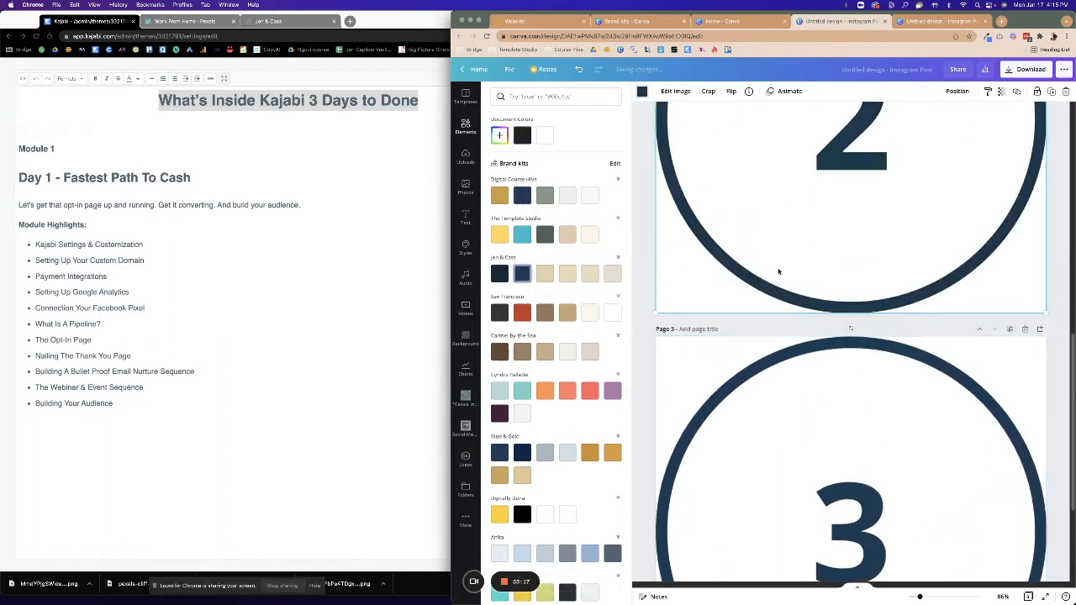
scroll(774, 261, up, 7)
click(775, 261)
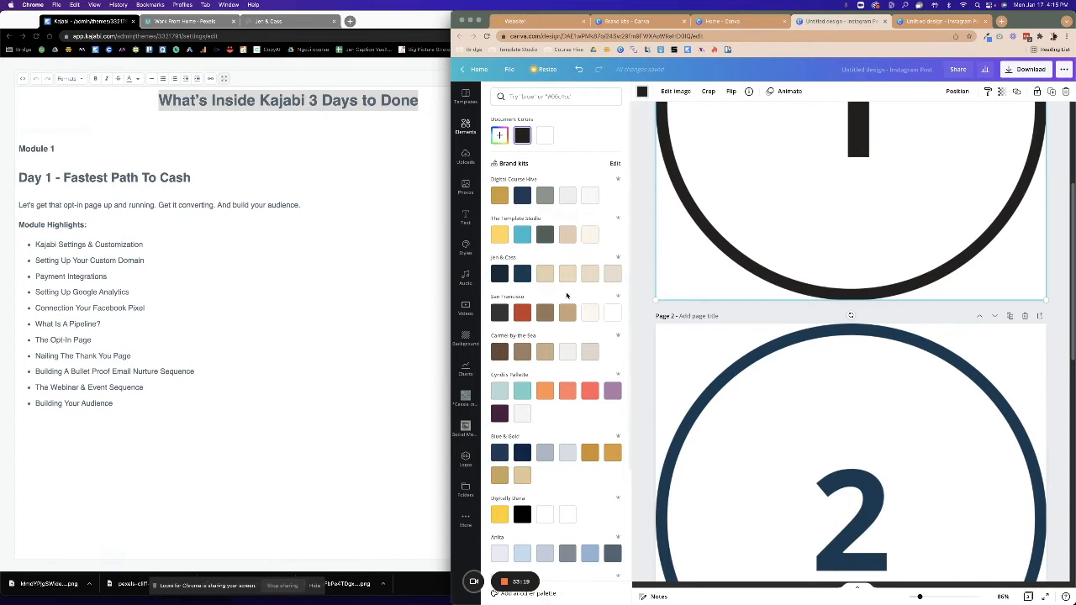
click(518, 273)
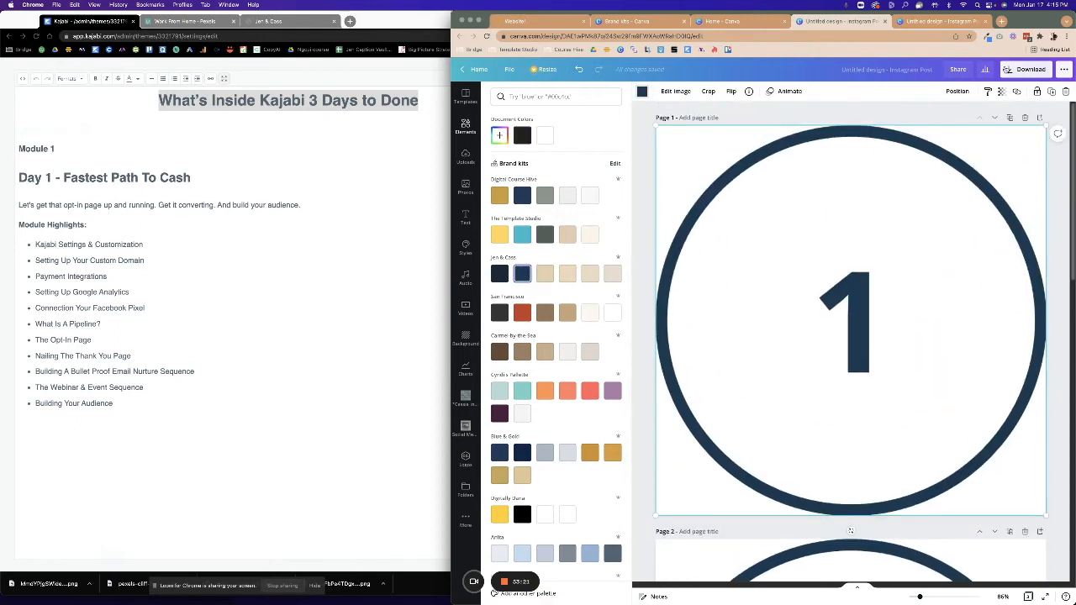
click(1027, 69)
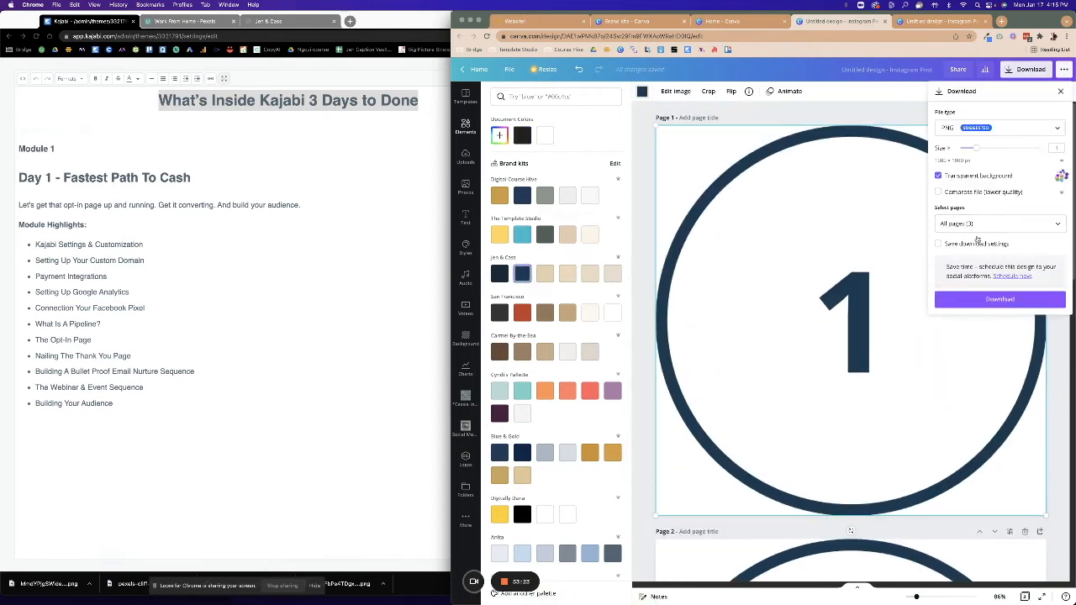
click(1000, 299)
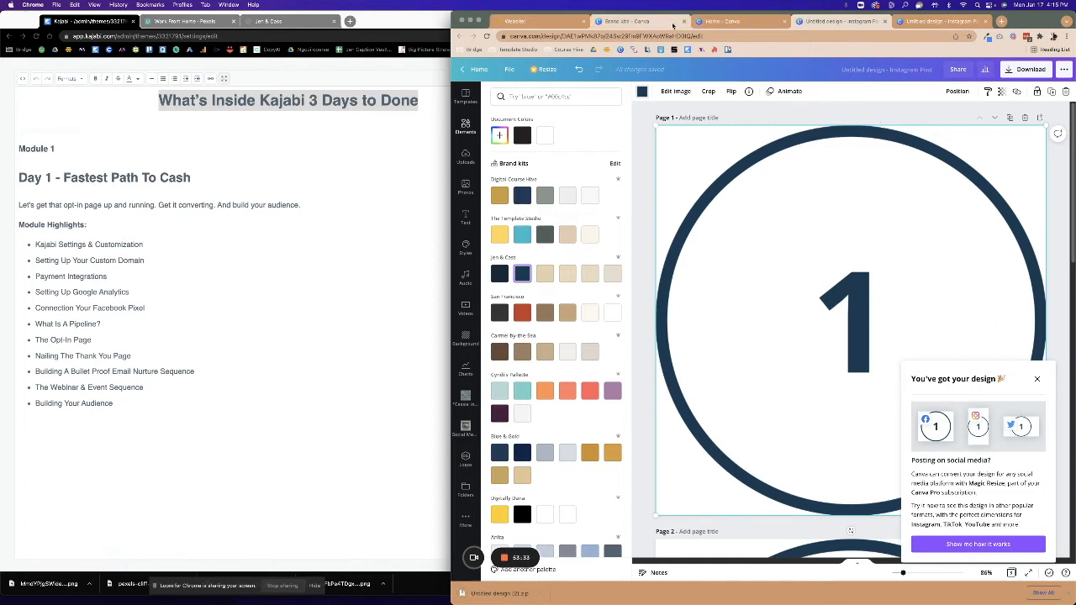
Upload the three number images and set the first card's picture to the unstretched 1 image.
click(515, 21)
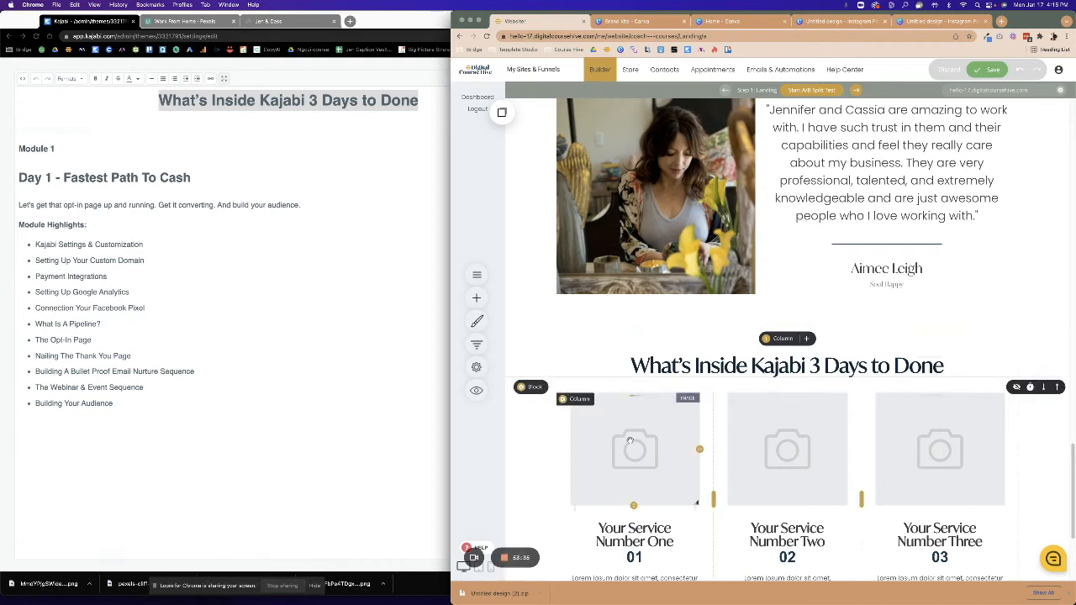
click(601, 384)
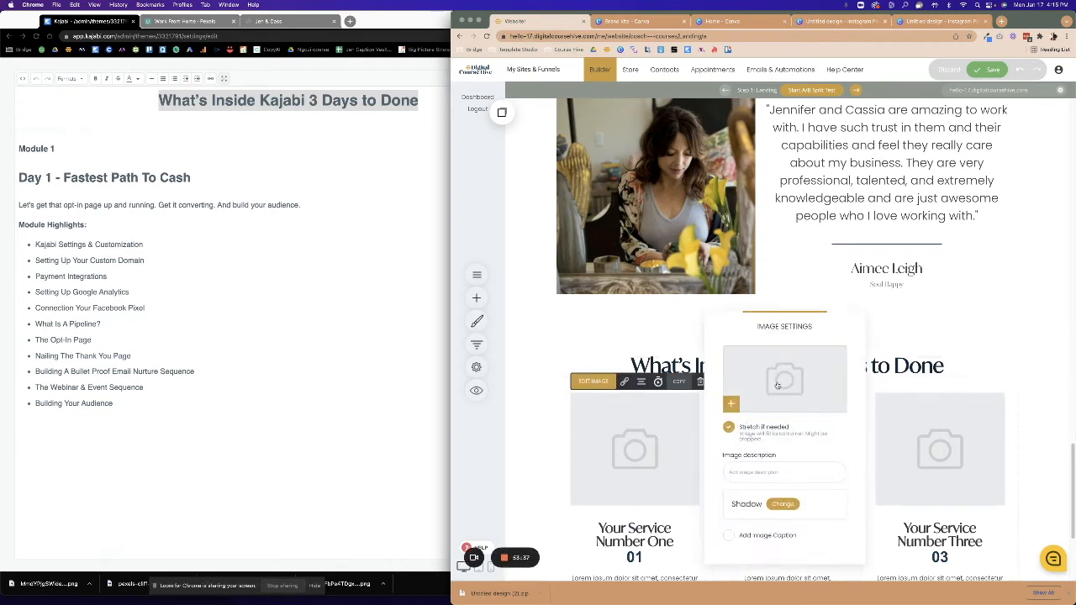
click(786, 386)
click(511, 595)
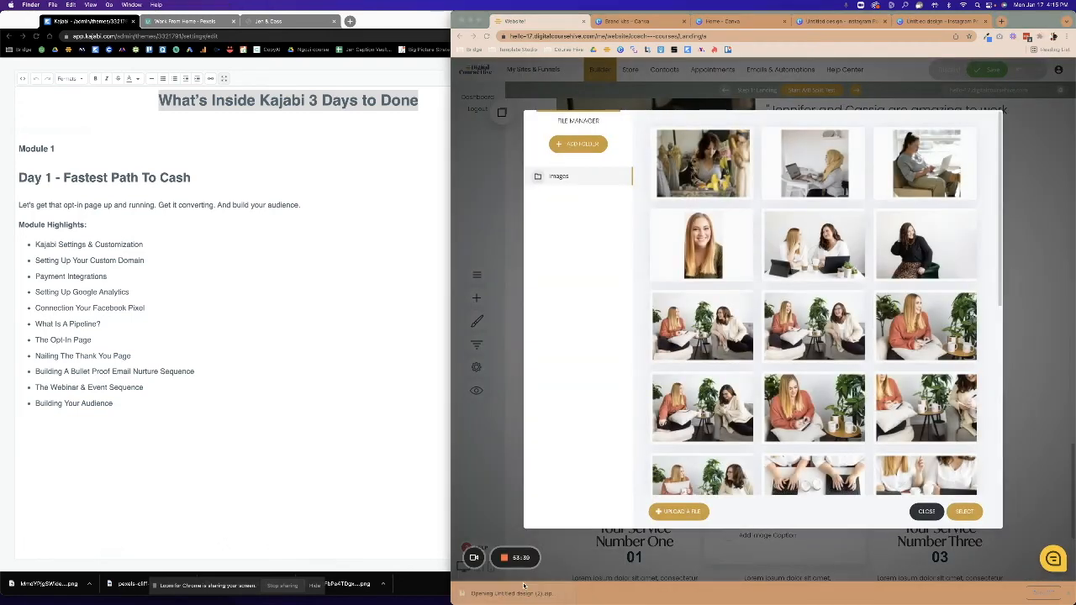
double_click(179, 250)
drag(278, 237, 718, 264)
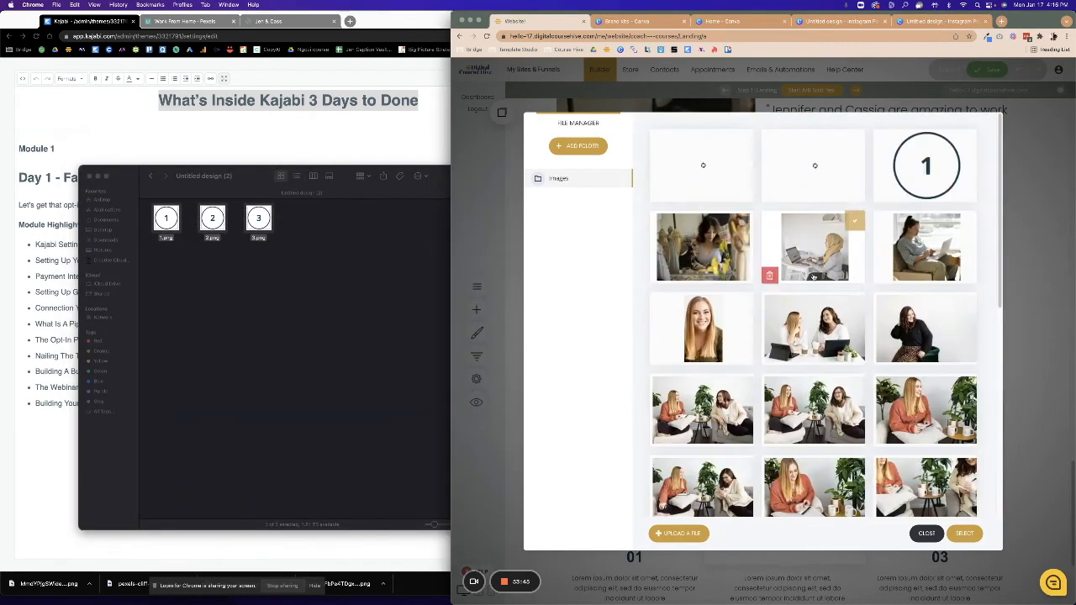
click(925, 165)
click(964, 533)
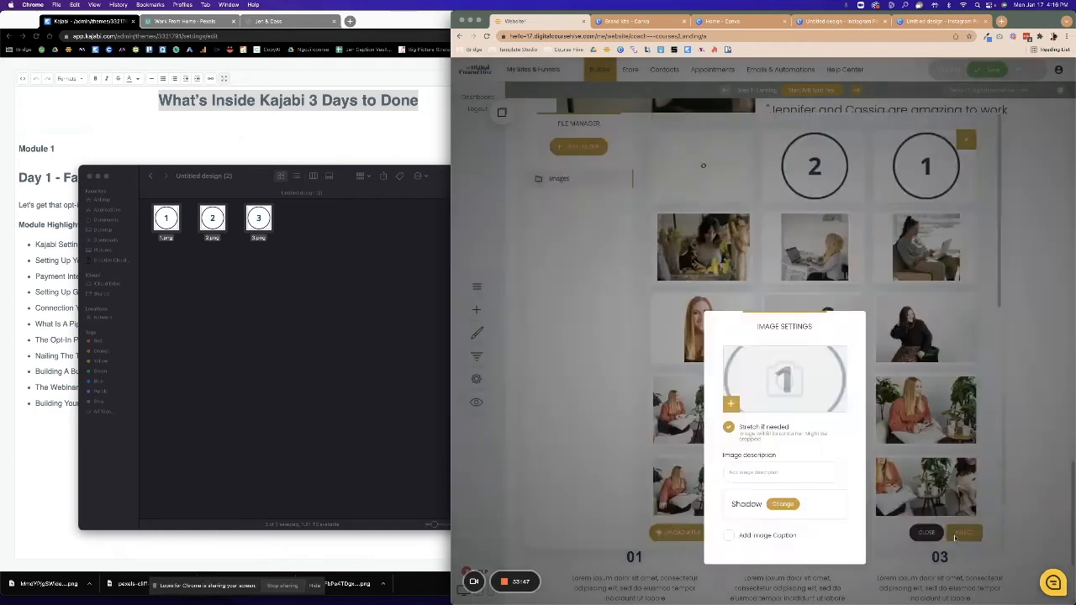
click(728, 427)
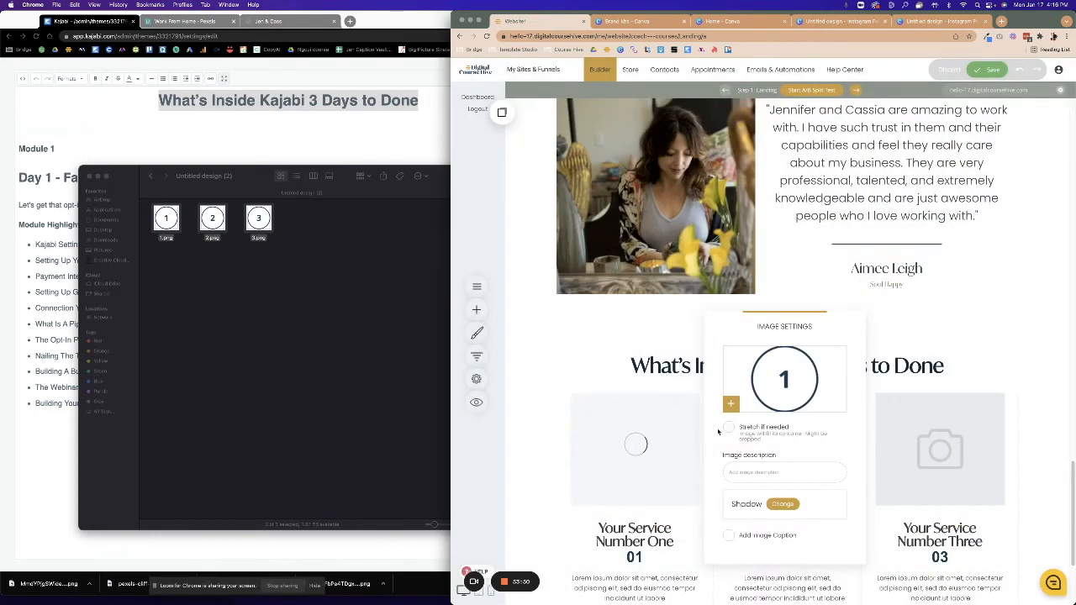
click(931, 450)
Set column two's picture to the 2 image and column three's to the 3 image.
click(791, 451)
click(748, 380)
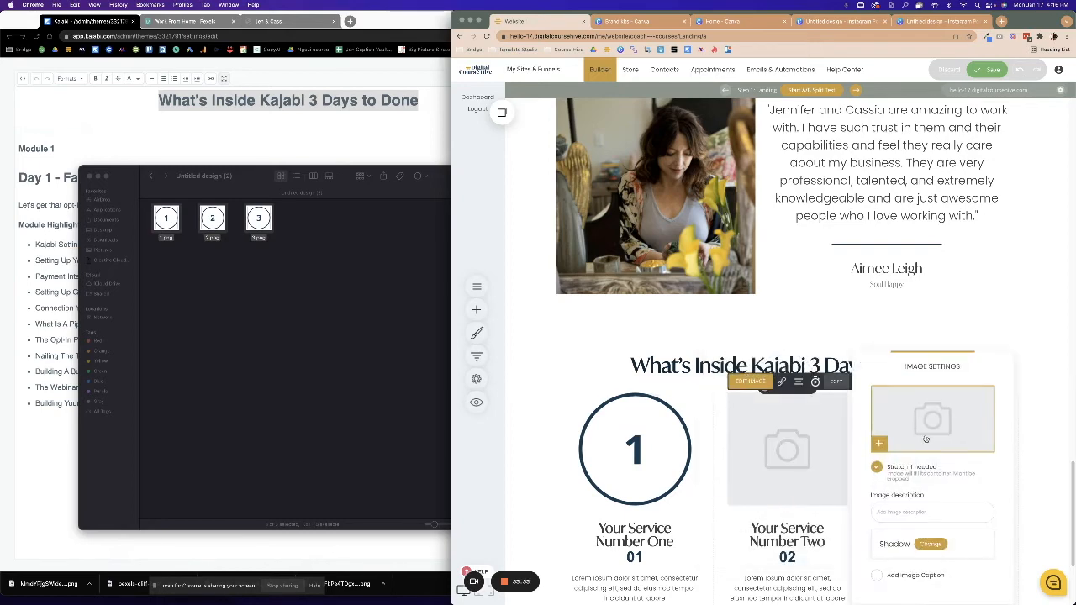
click(924, 428)
click(822, 137)
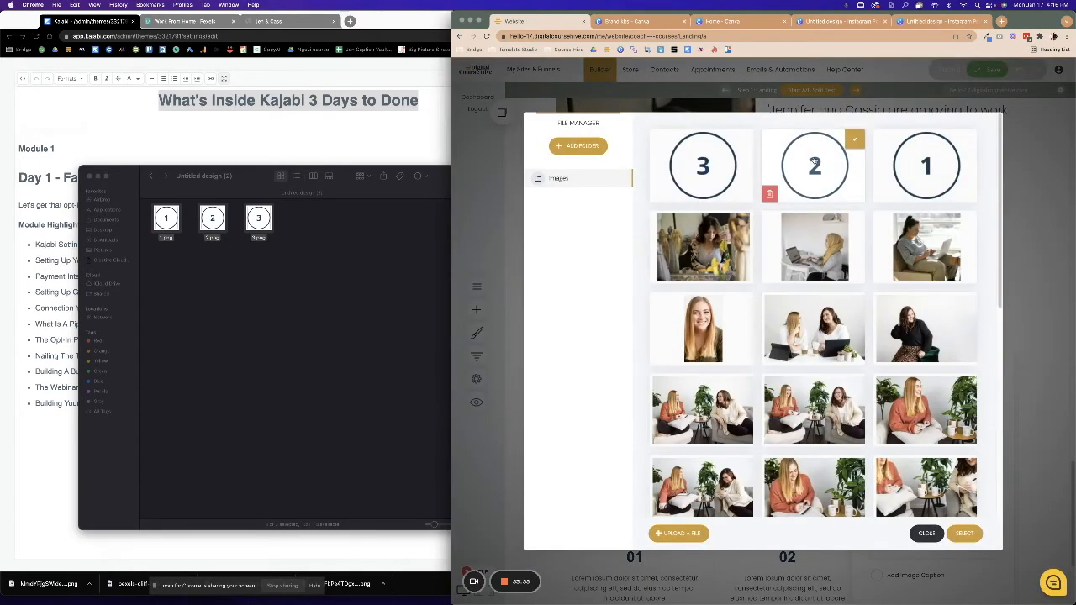
click(964, 533)
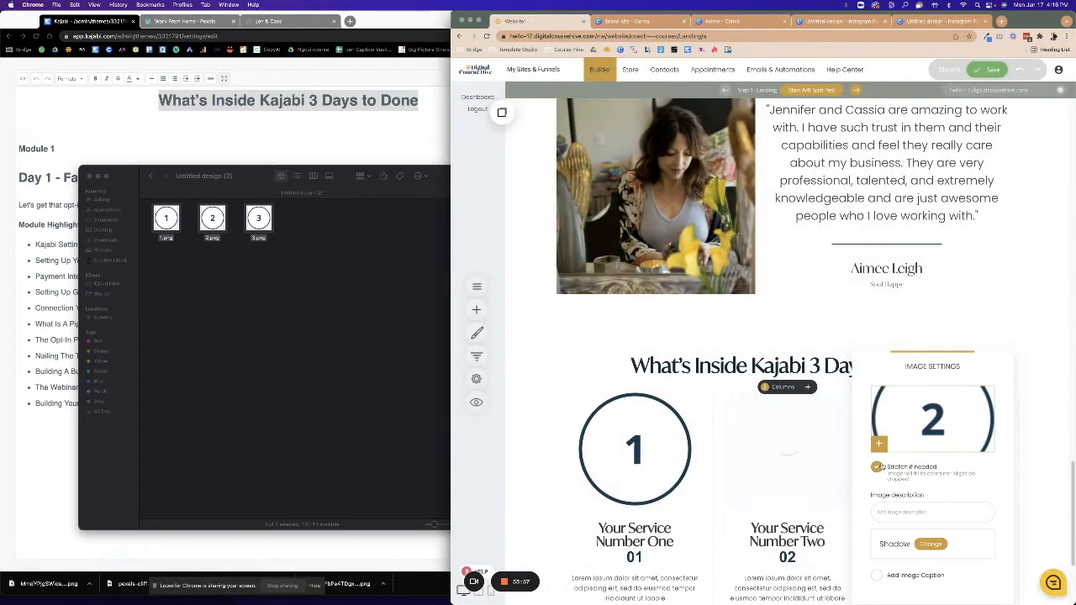
click(1071, 462)
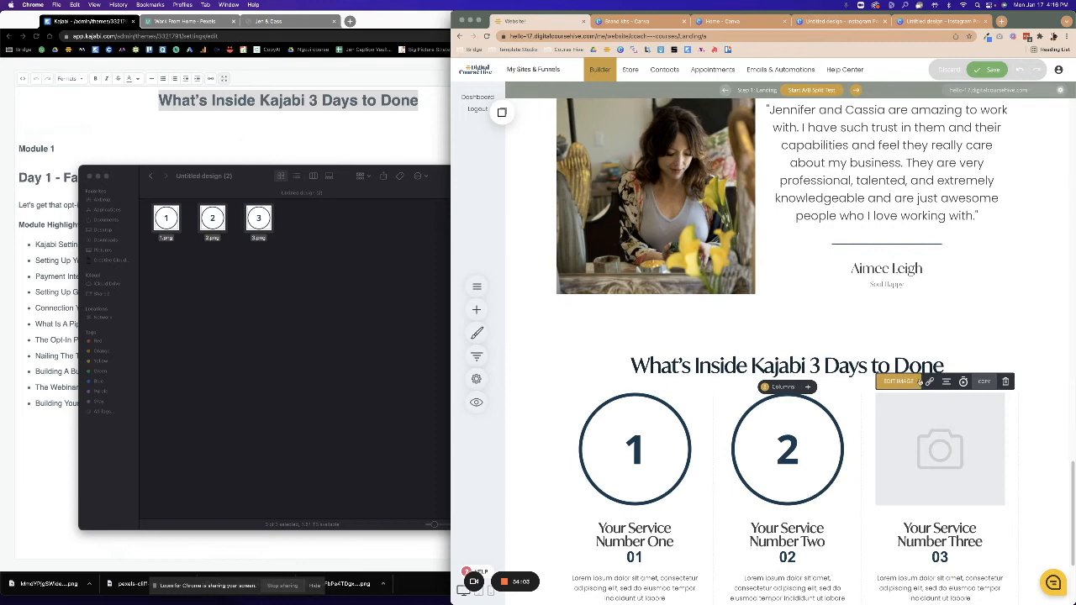
click(916, 382)
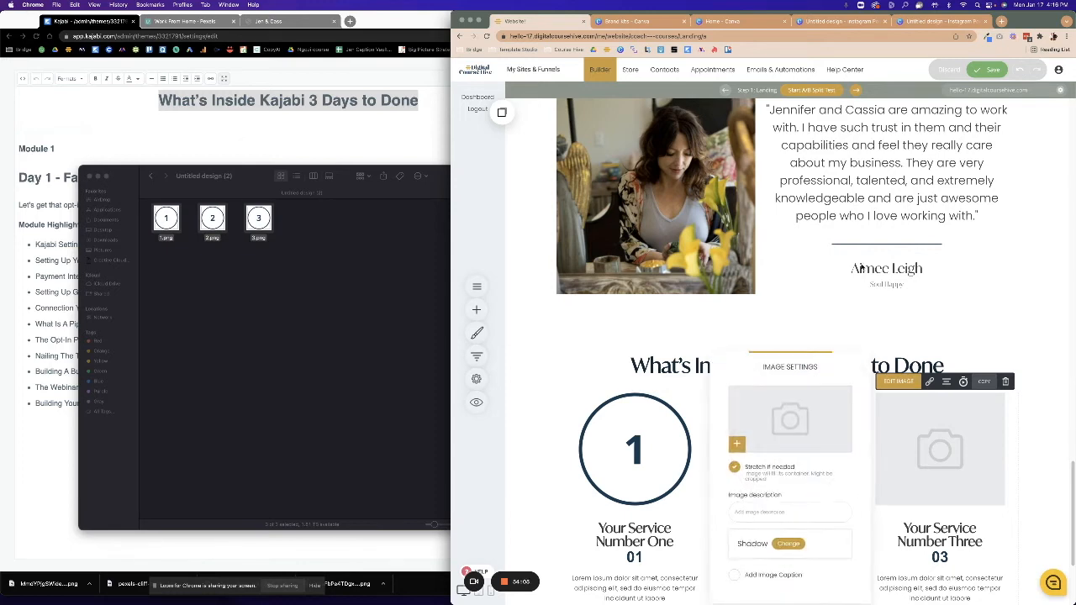
click(772, 411)
click(706, 168)
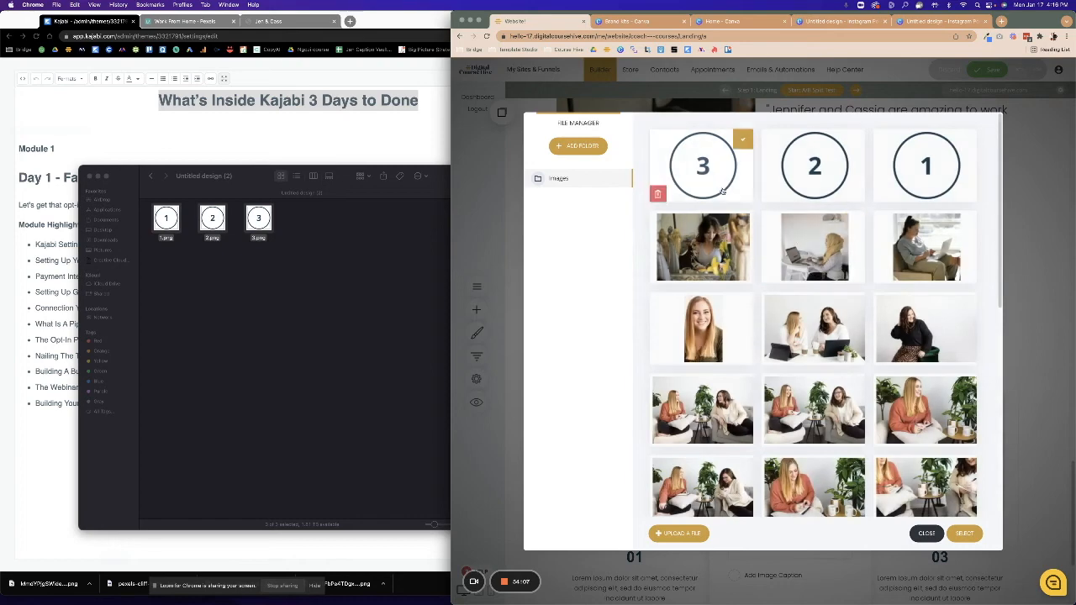
click(964, 533)
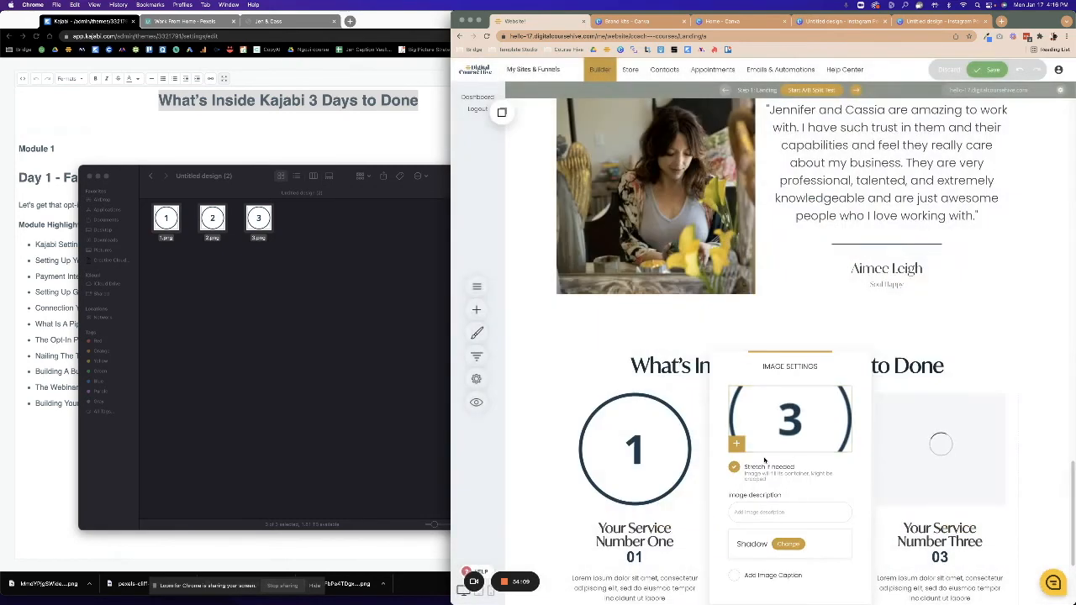
click(1018, 466)
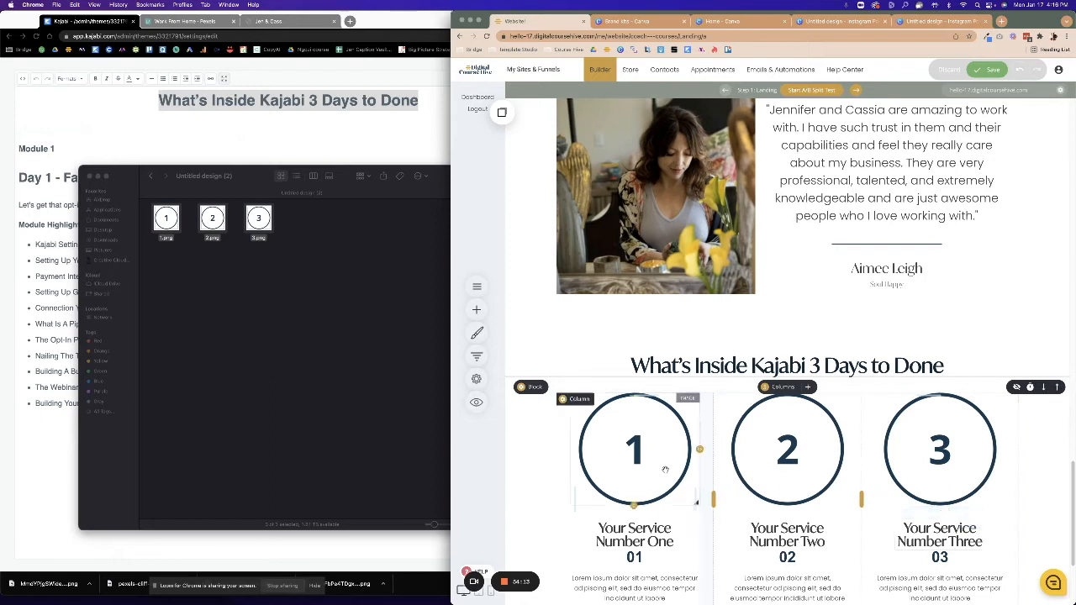
Shrink the three circle images to about 164, 156 and 153 px tall and save.
drag(634, 505, 640, 460)
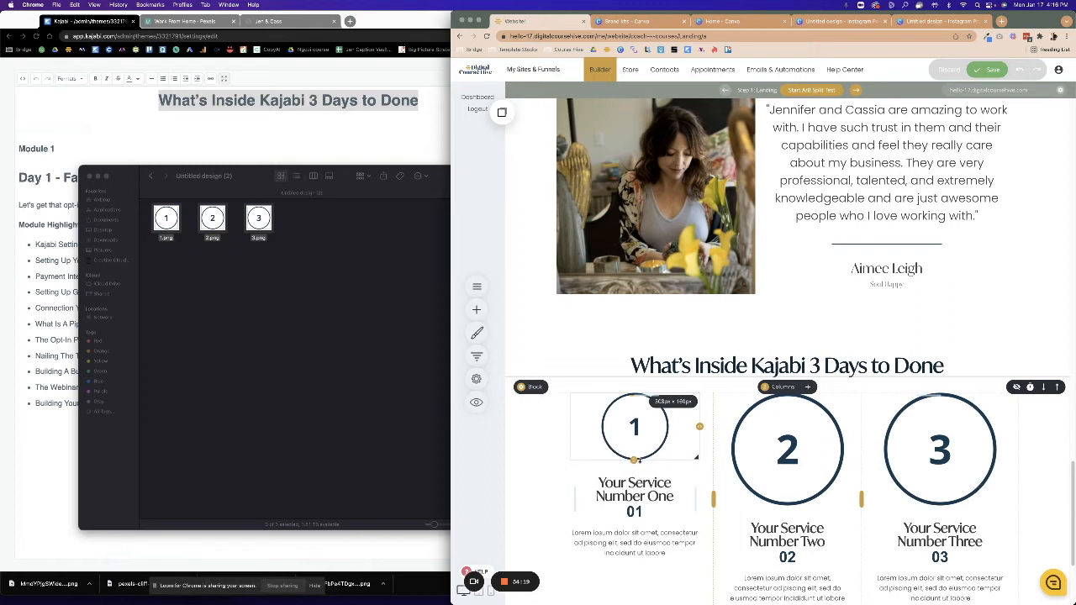
click(790, 494)
drag(787, 503, 785, 459)
click(939, 450)
drag(939, 505, 938, 461)
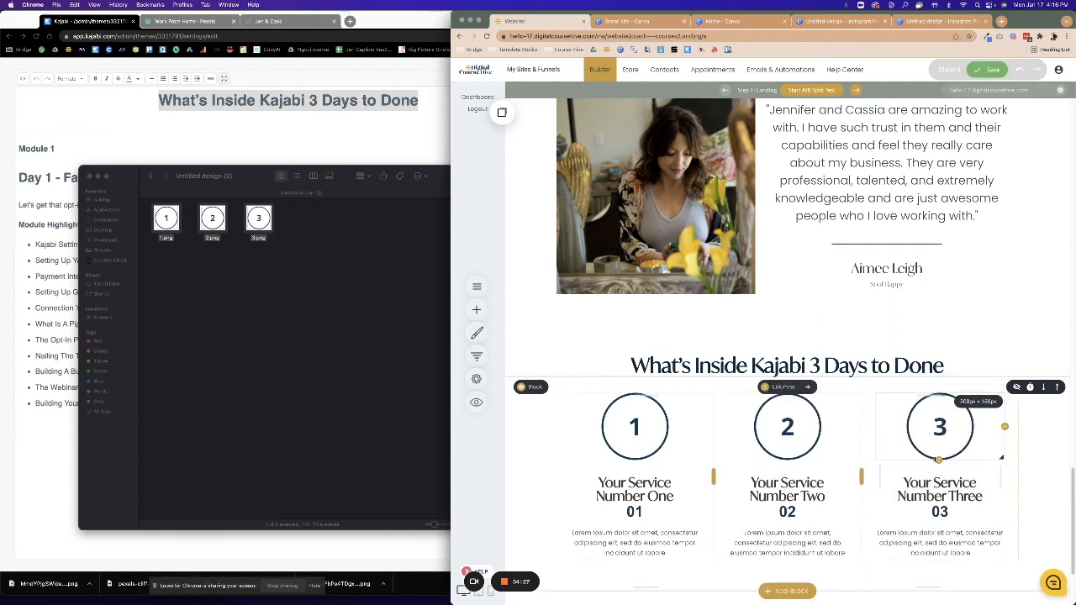
click(985, 71)
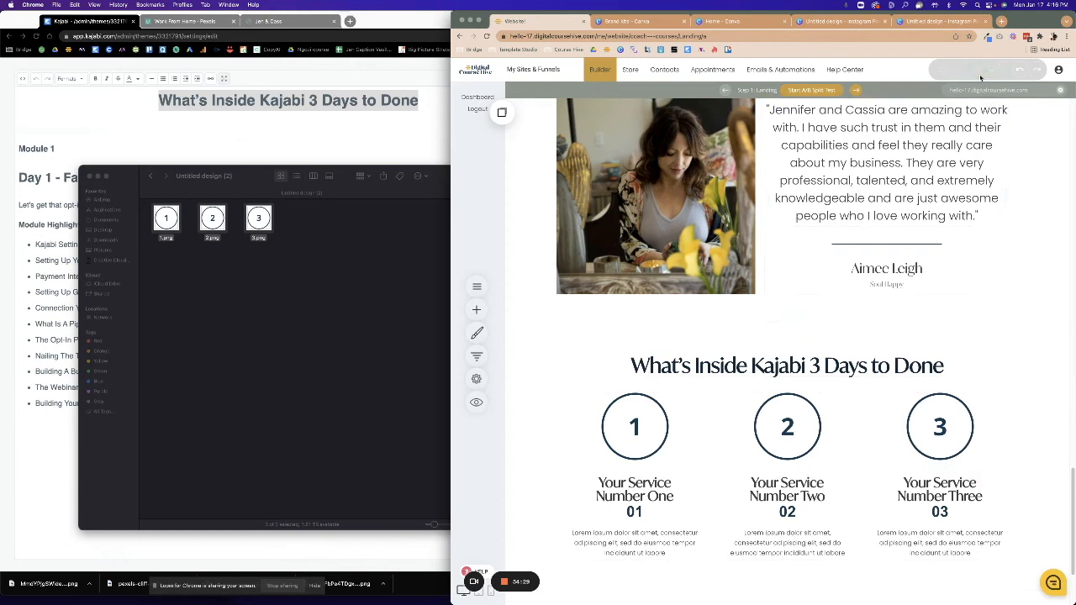
scroll(812, 422, down, 3)
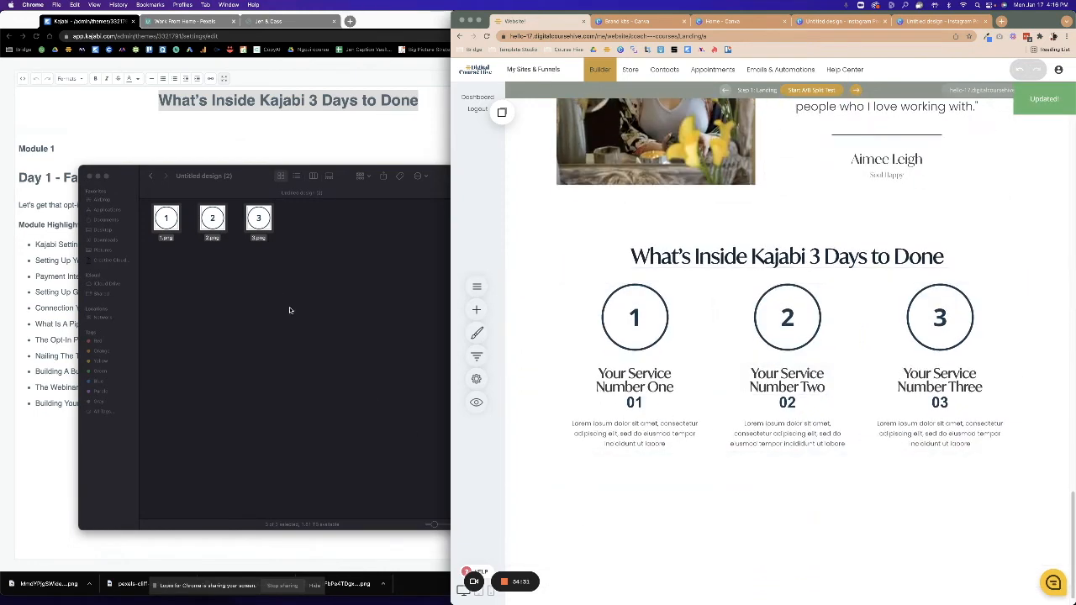
click(305, 322)
Replace the first column's 'Your Service Number One' heading with 'Fastest Path To Cash'.
click(89, 177)
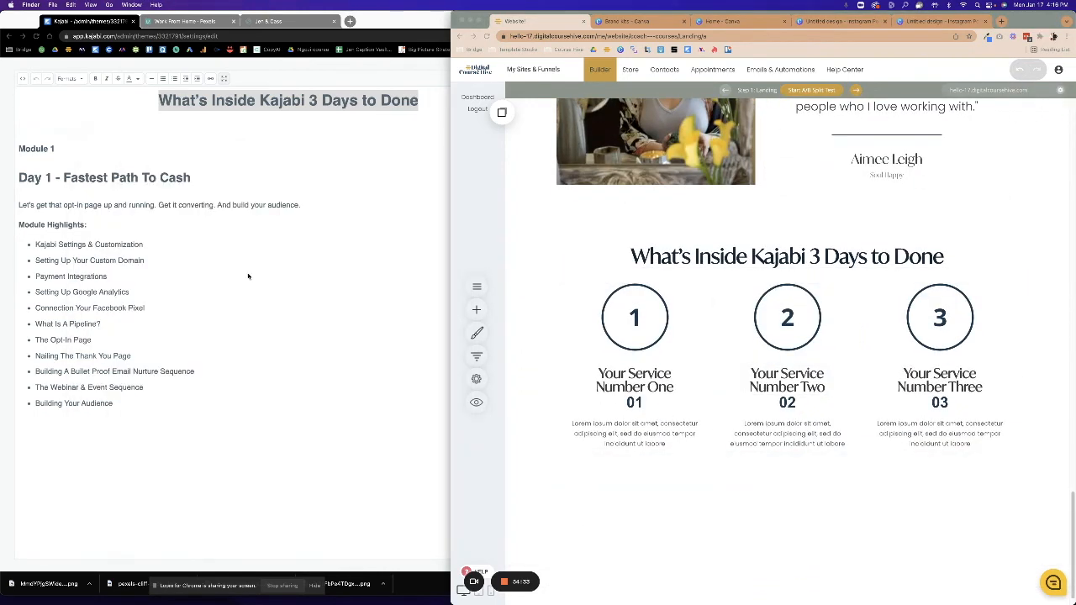
click(616, 376)
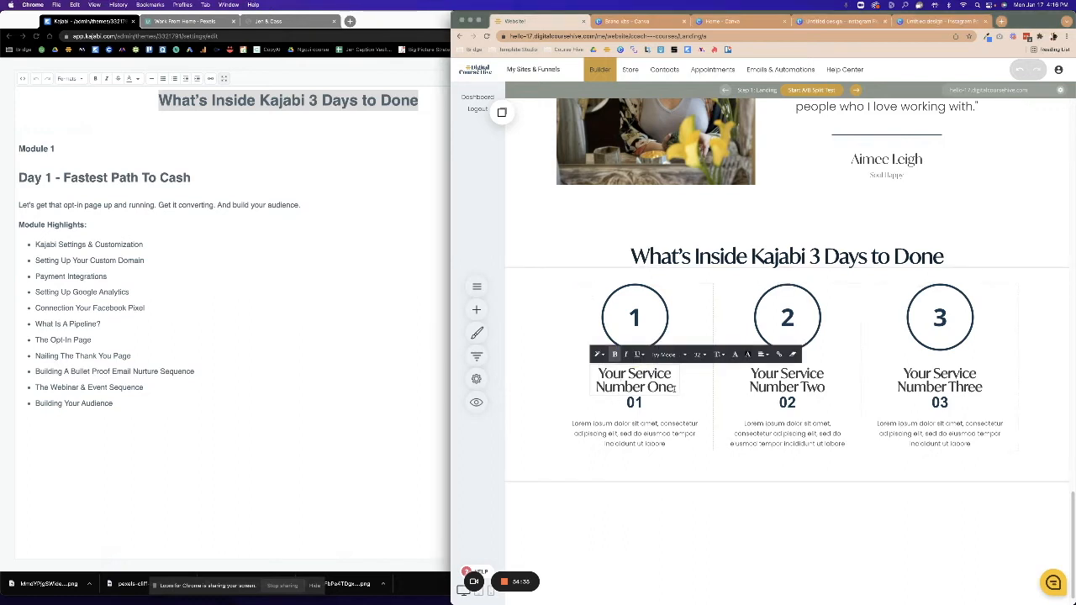
drag(674, 388, 574, 368)
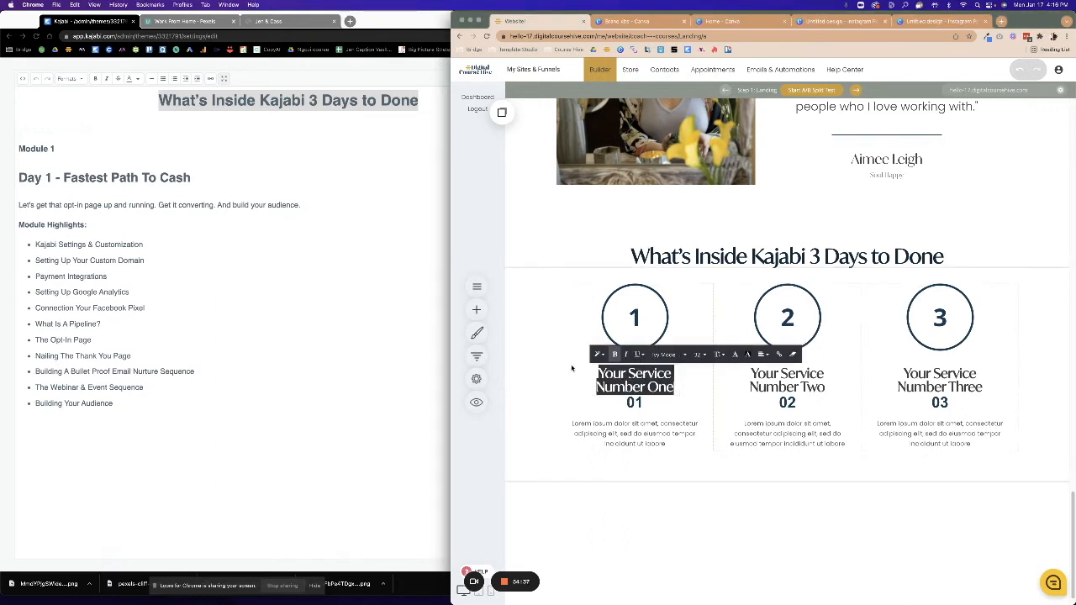
text(Fastest )
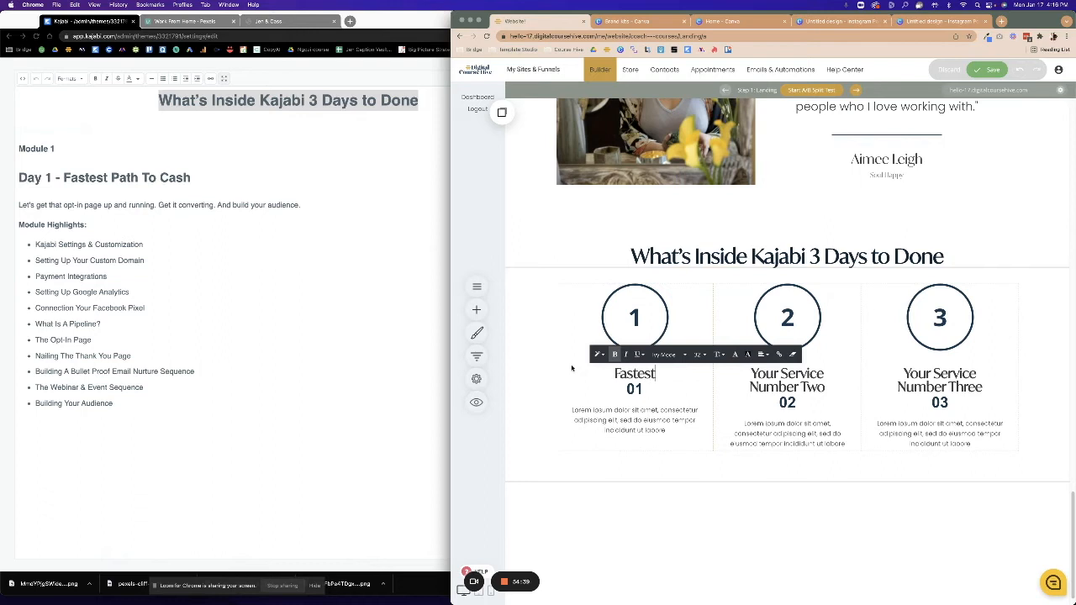
text(Path To C)
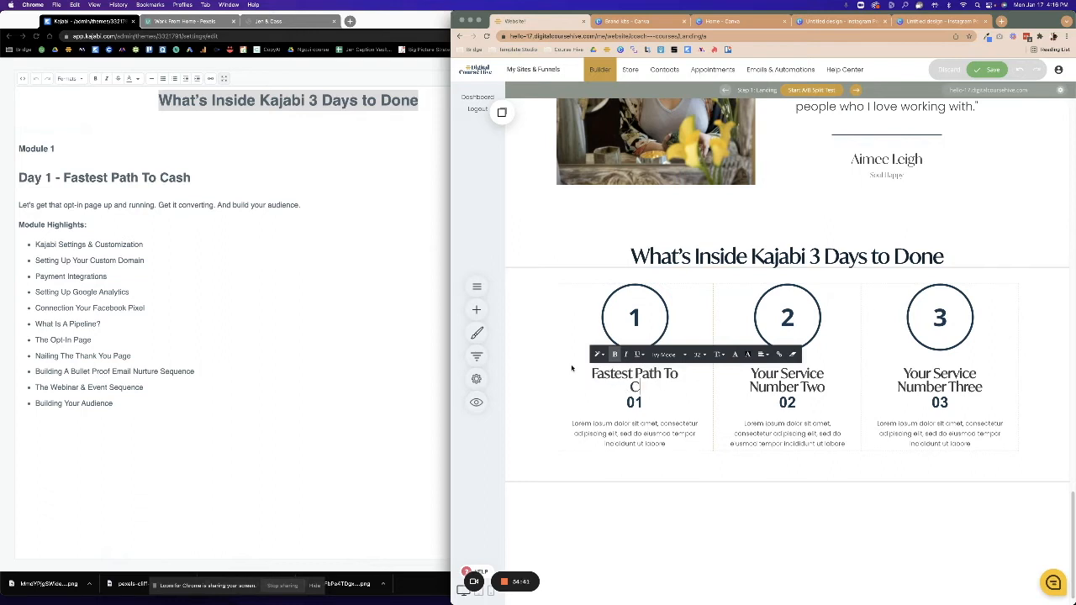
text(ash)
Change the '01' label beneath the heading to 'Day 1'.
click(606, 404)
double_click(606, 403)
text(Day)
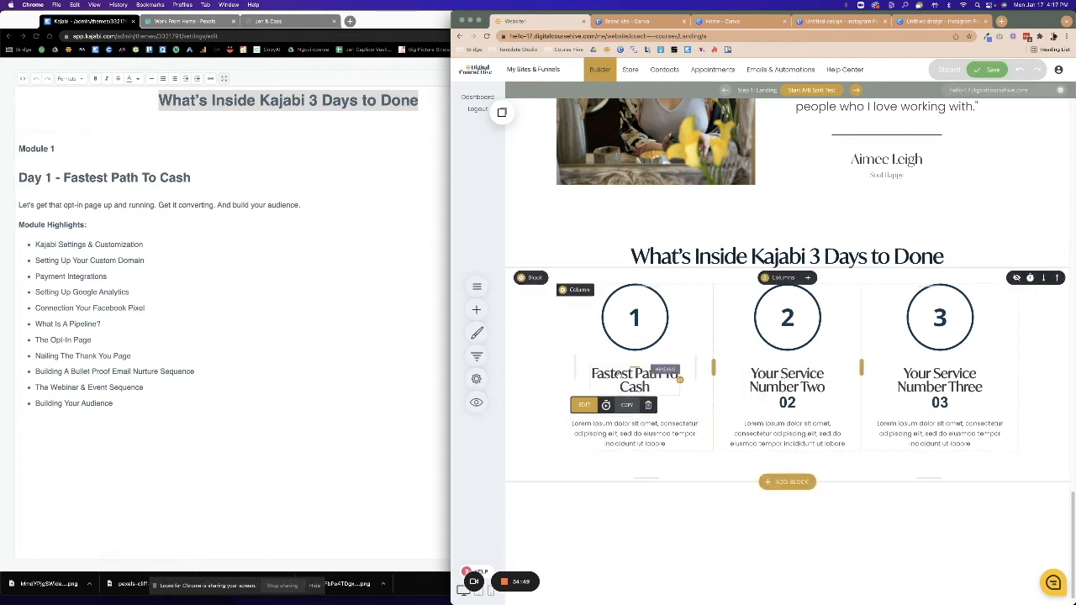
Reselect the Fastest Path To Cash heading, then bring up the Kajabi course outline.
click(594, 373)
drag(593, 375, 664, 391)
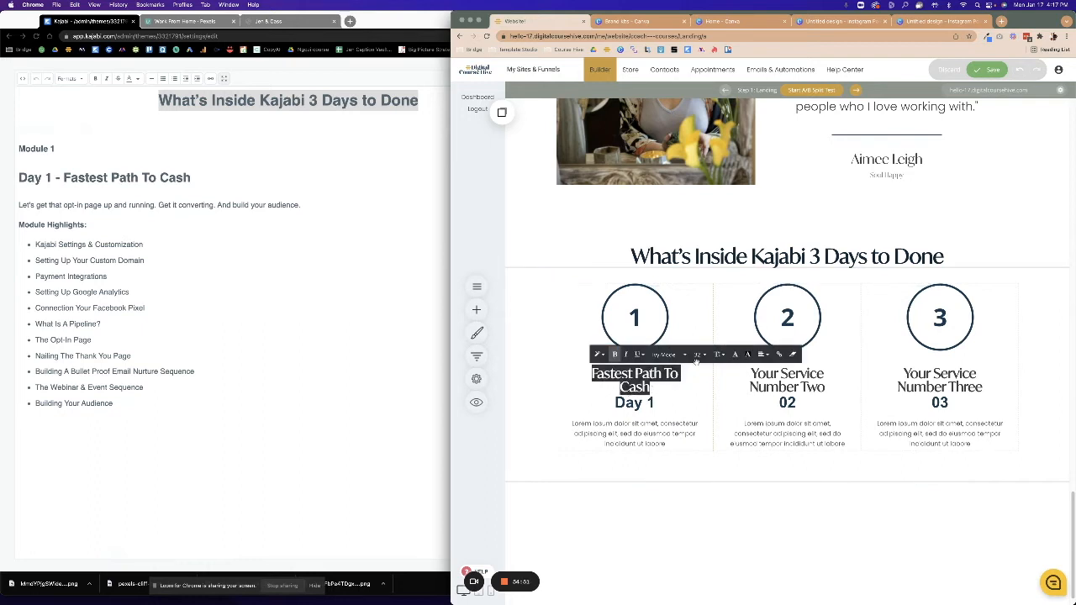
click(681, 386)
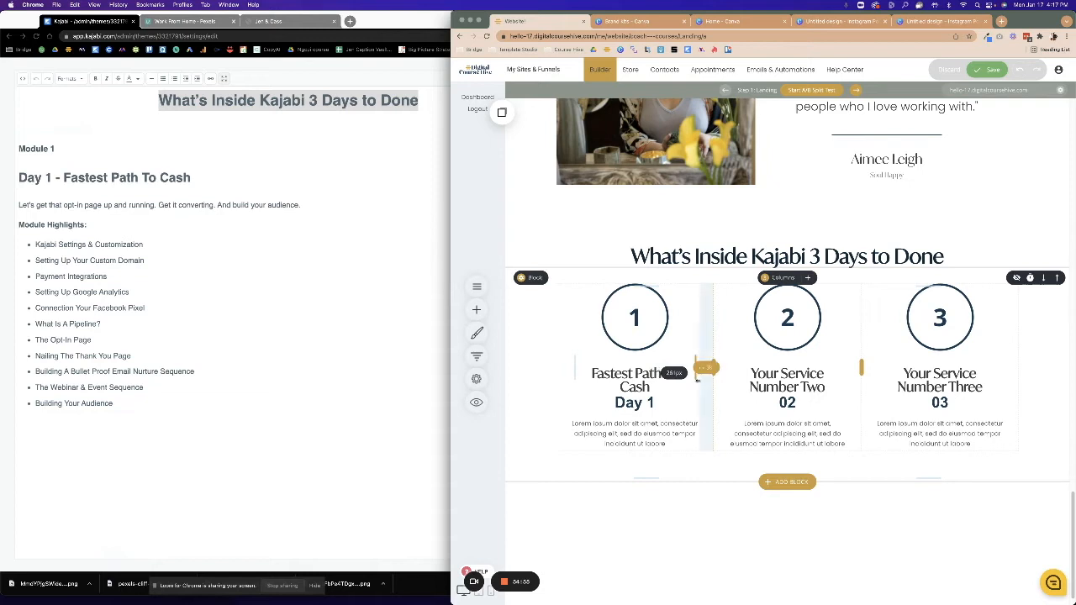
click(664, 387)
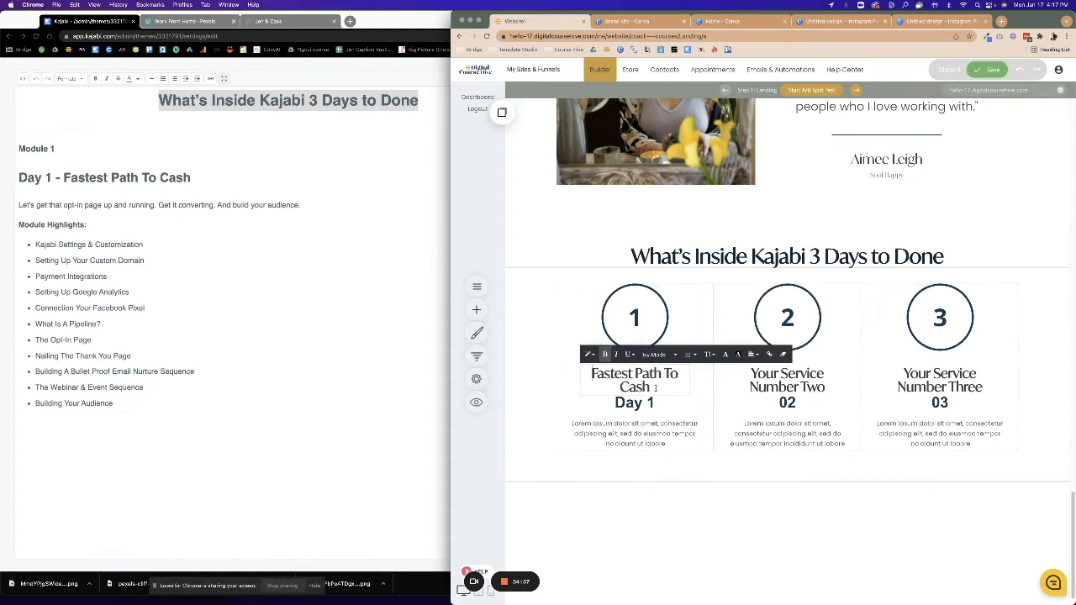
drag(664, 386, 591, 373)
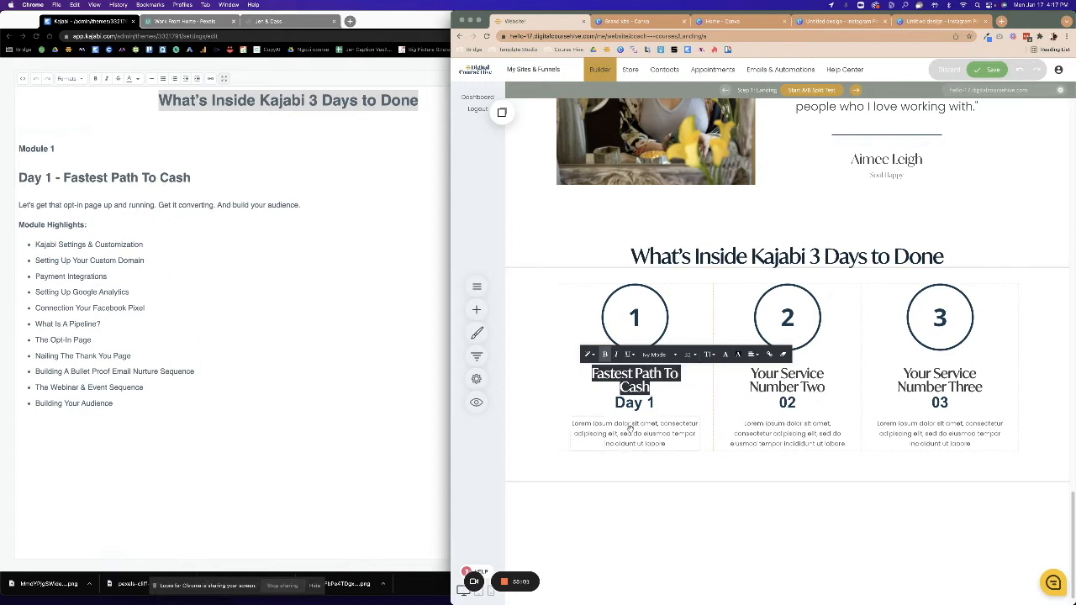
click(67, 268)
click(29, 208)
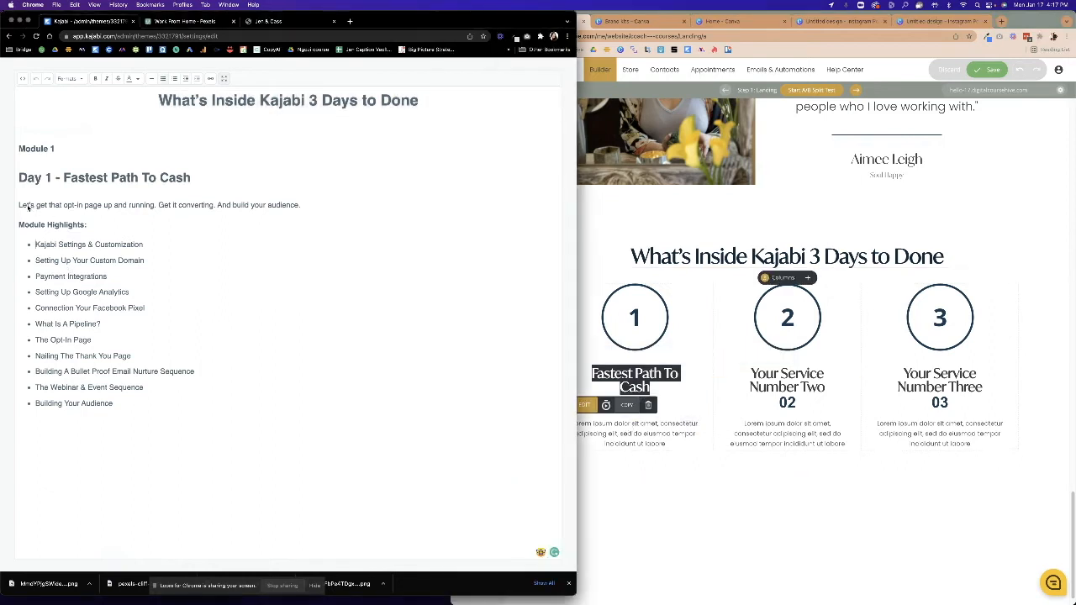
Paste the Day 1 description and module highlights from Kajabi over column 1's lorem ipsum paragraph.
drag(20, 207, 143, 406)
key(super+c)
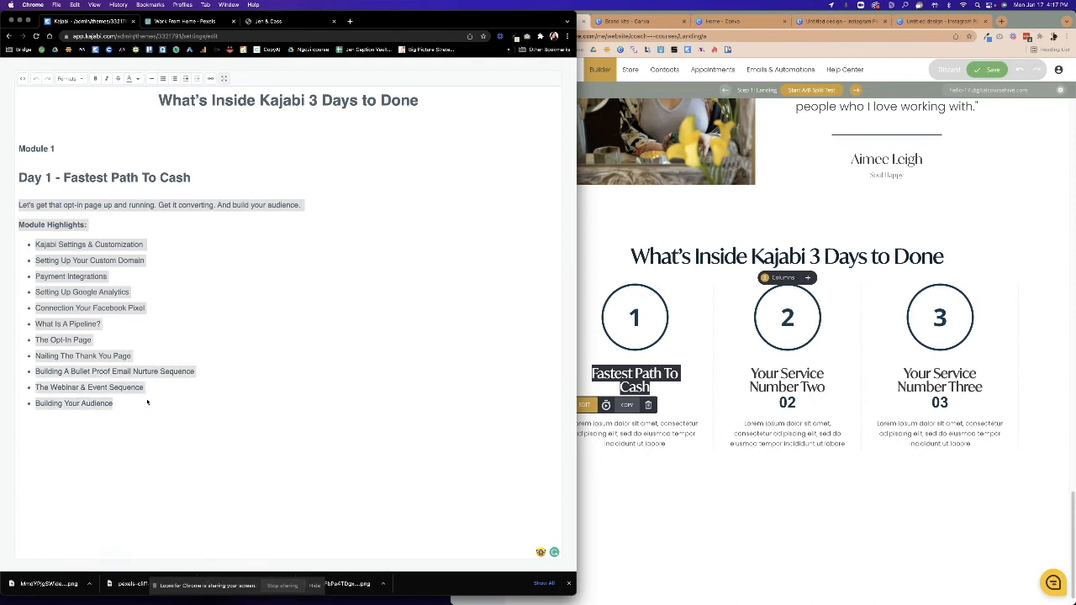
click(607, 511)
double_click(623, 423)
drag(572, 423, 667, 451)
key(super+v)
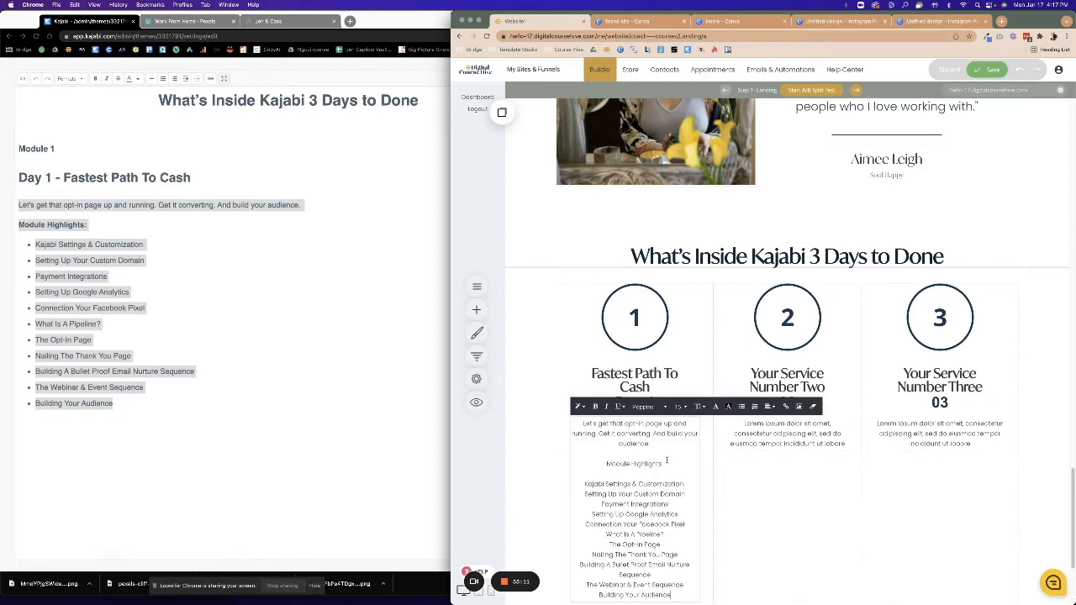
scroll(650, 479, up, 1)
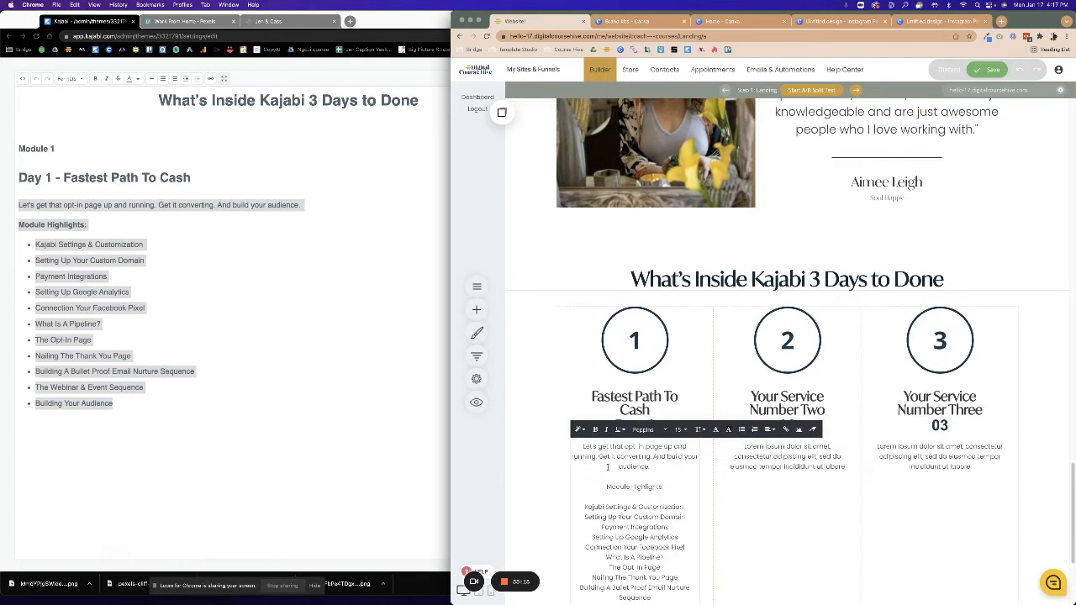
scroll(629, 511, down, 3)
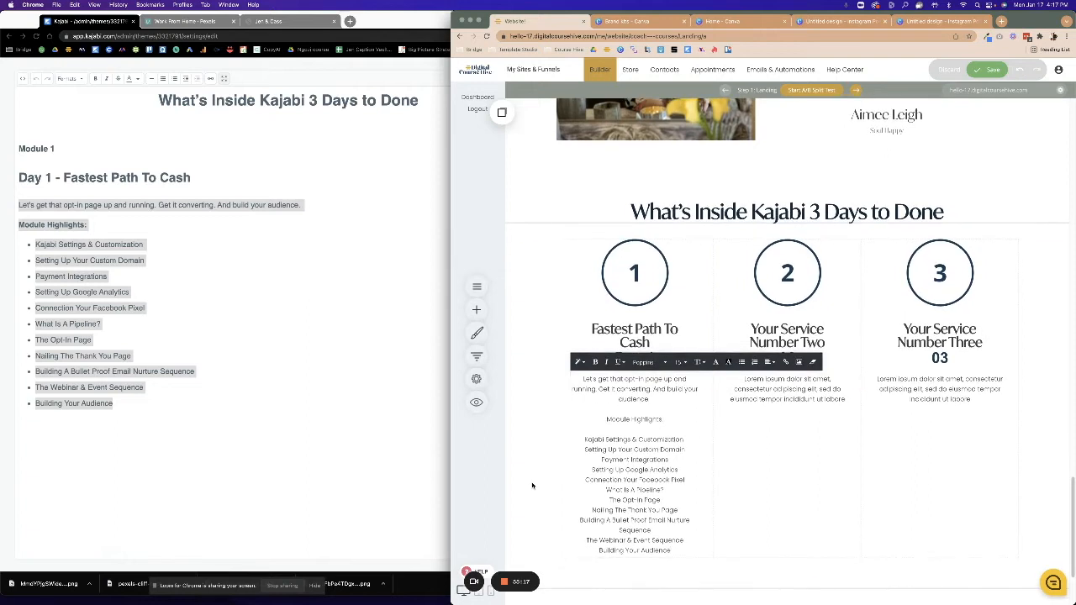
click(532, 485)
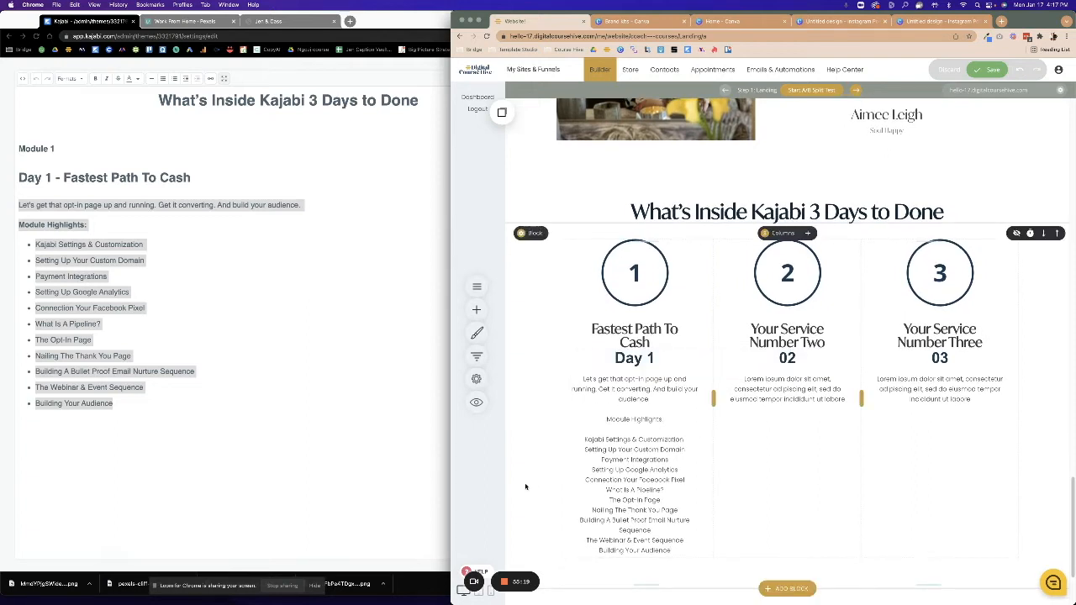
Left-align all of the Day 1 column text and remove the blank line before the highlights.
click(631, 422)
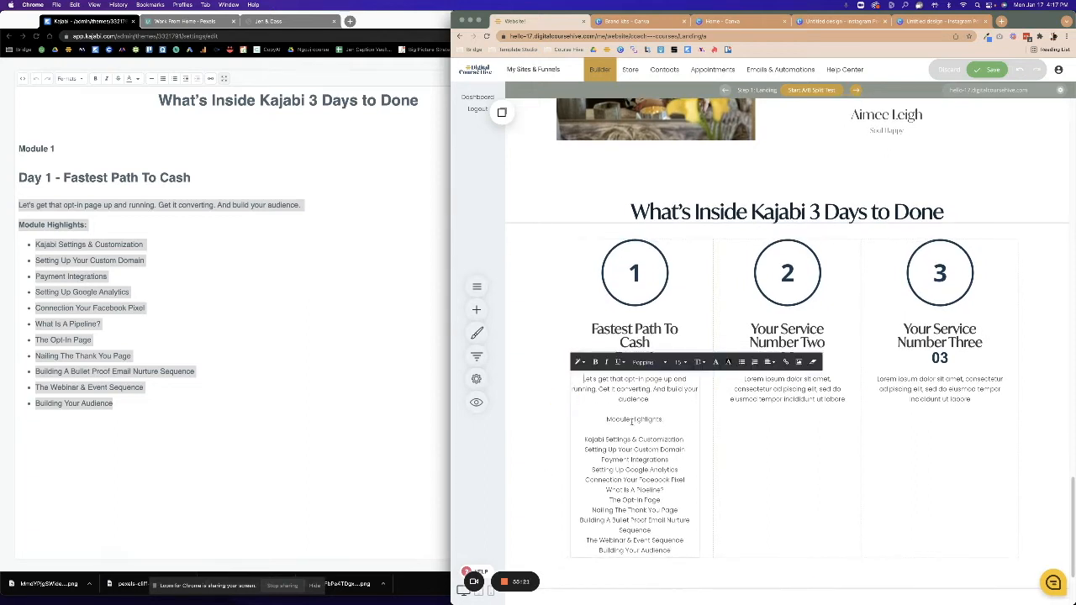
drag(582, 379, 670, 552)
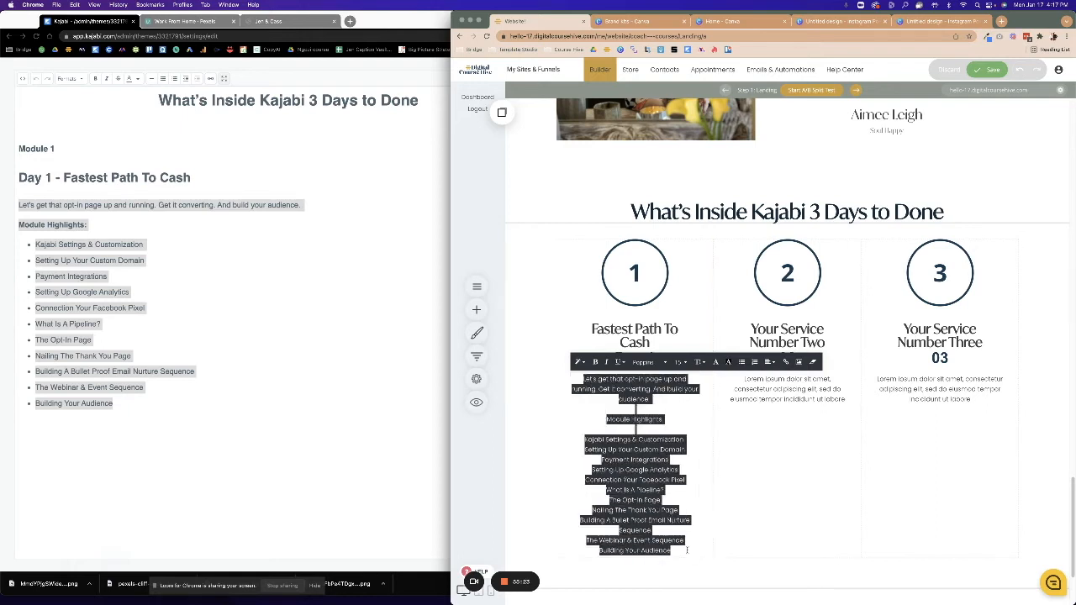
click(769, 362)
click(771, 380)
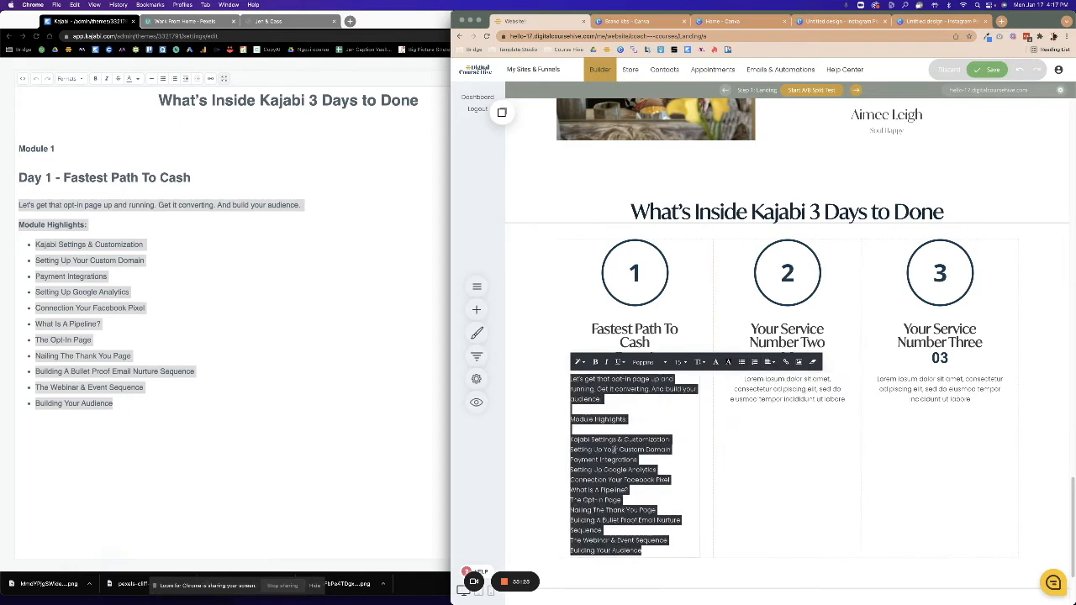
click(616, 448)
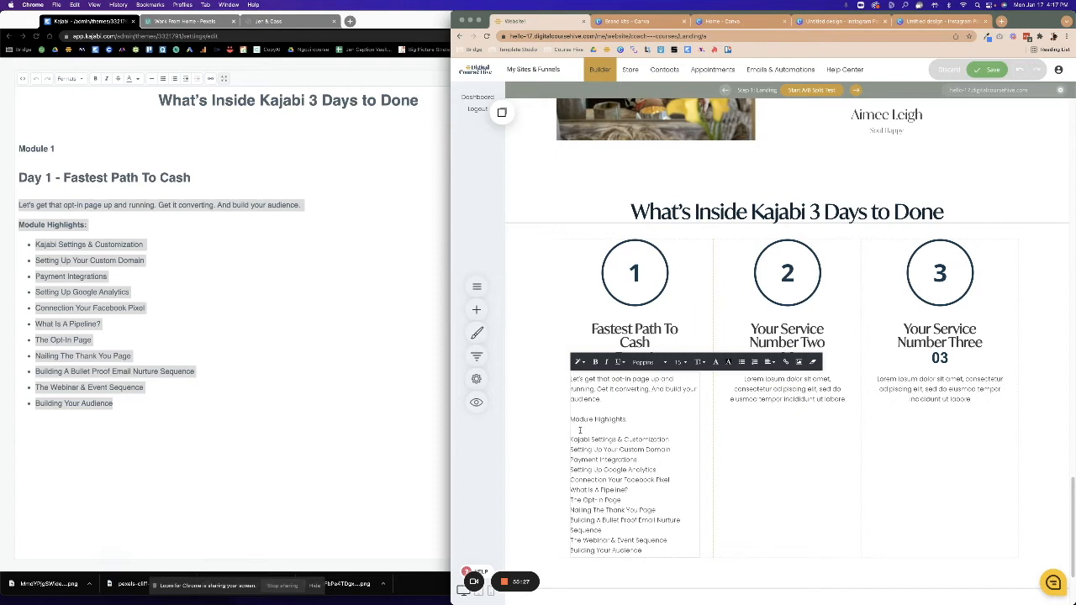
key(BackSpace)
Turn the Day 1 module highlight lines into a bulleted list.
drag(570, 430, 641, 541)
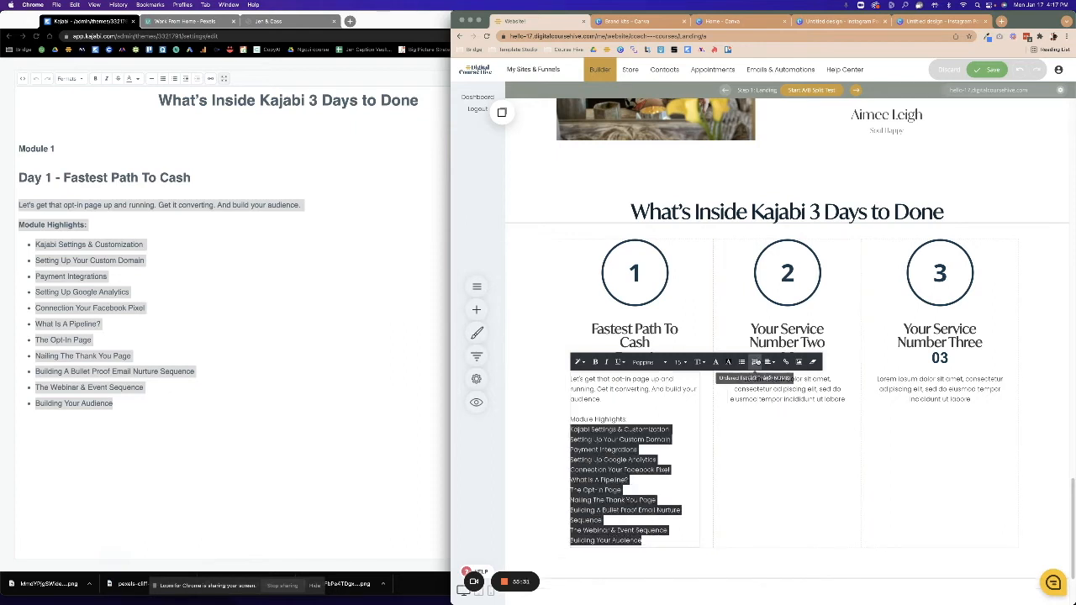
click(755, 362)
click(642, 499)
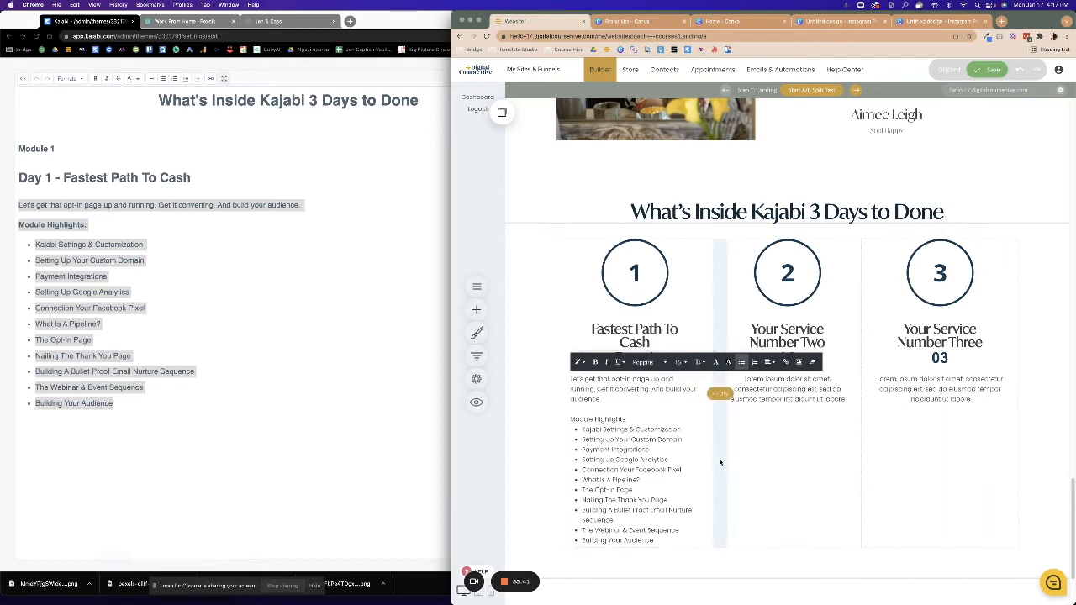
click(275, 163)
click(224, 79)
Copy the Day 2 title 'Build Your Online Classroom & Landing Page' from Kajabi's Module 2 text.
click(353, 373)
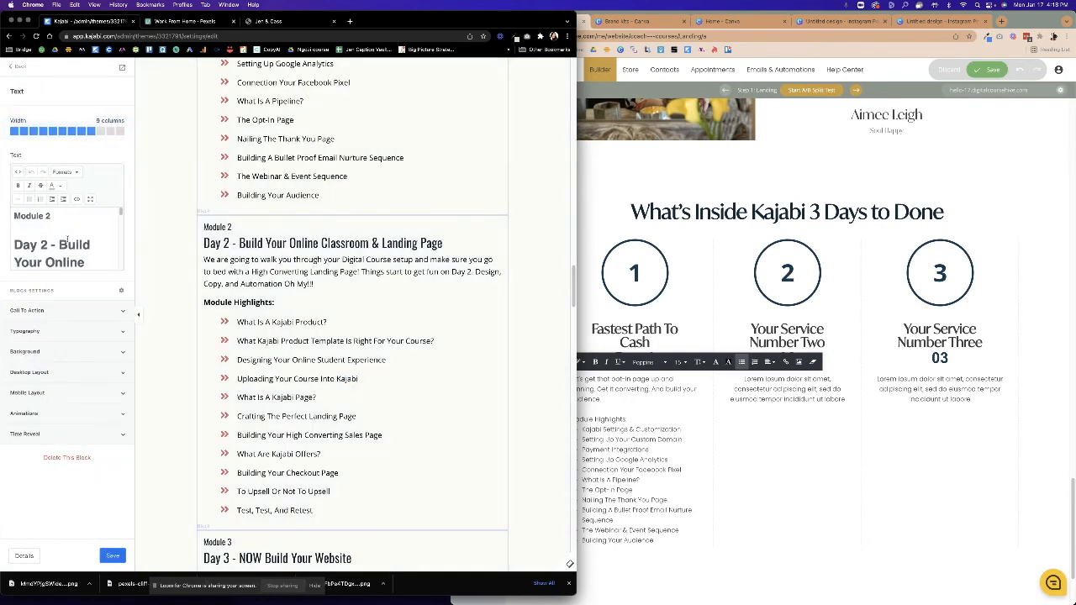
drag(58, 245, 74, 205)
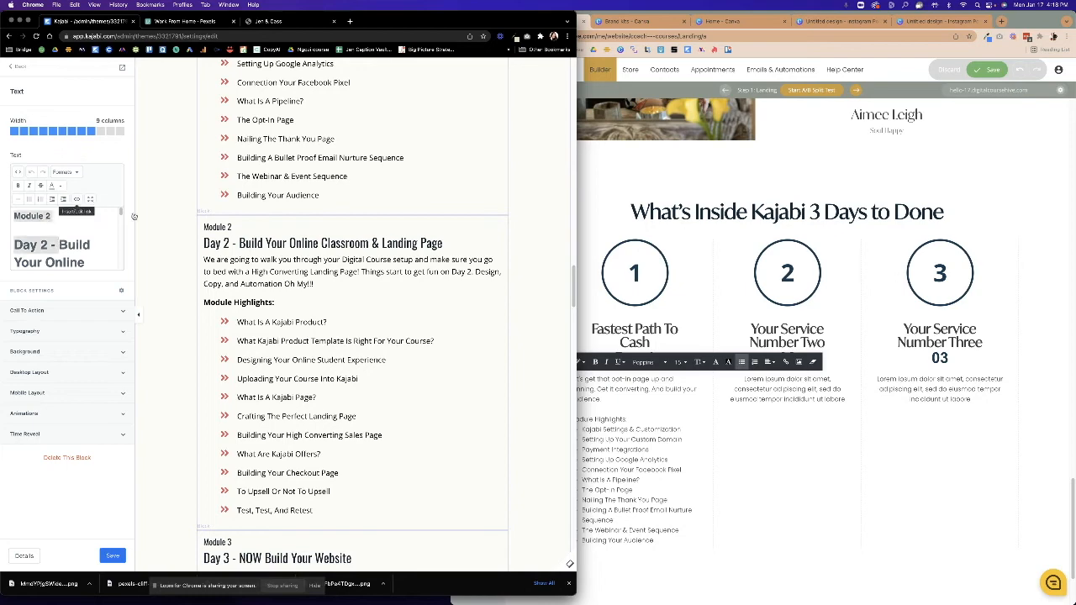
click(89, 199)
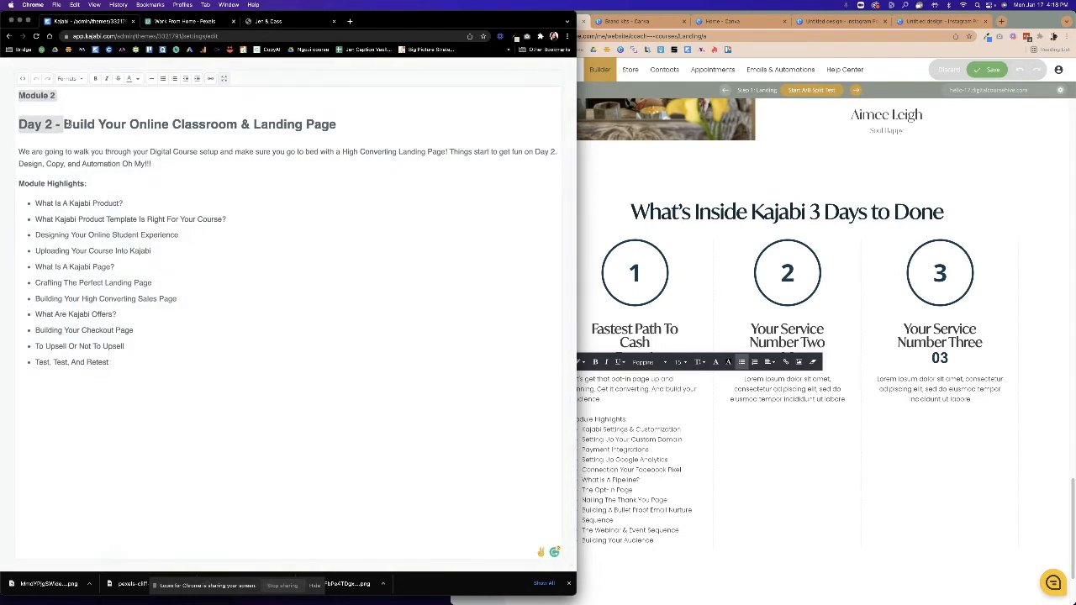
click(65, 124)
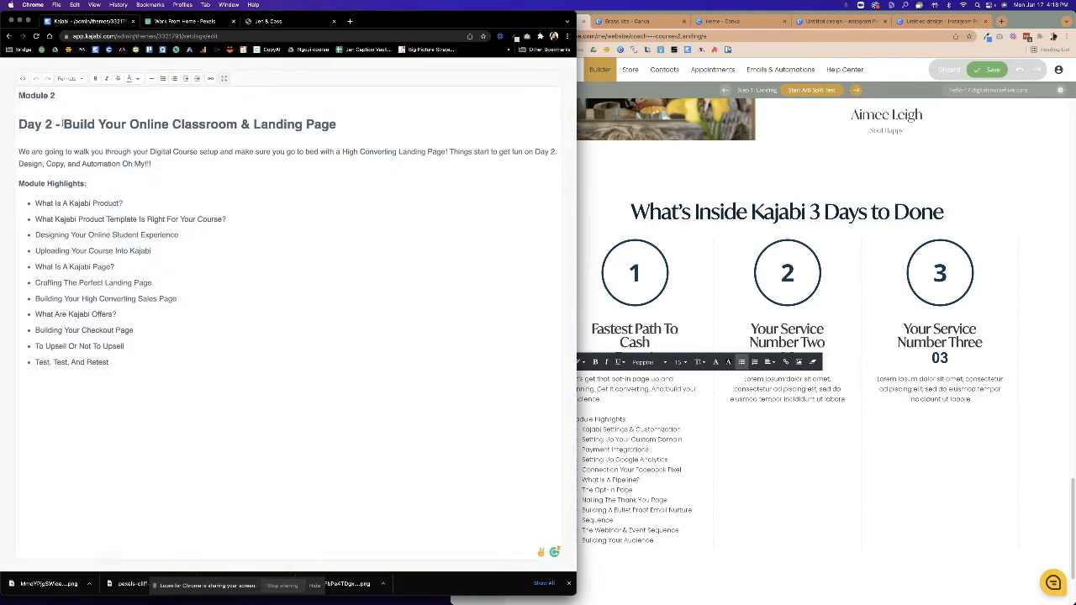
drag(65, 124, 333, 124)
key(super+c)
Replace column 2's 'Your Service Number Two' heading with the copied Day 2 title.
click(768, 326)
click(763, 333)
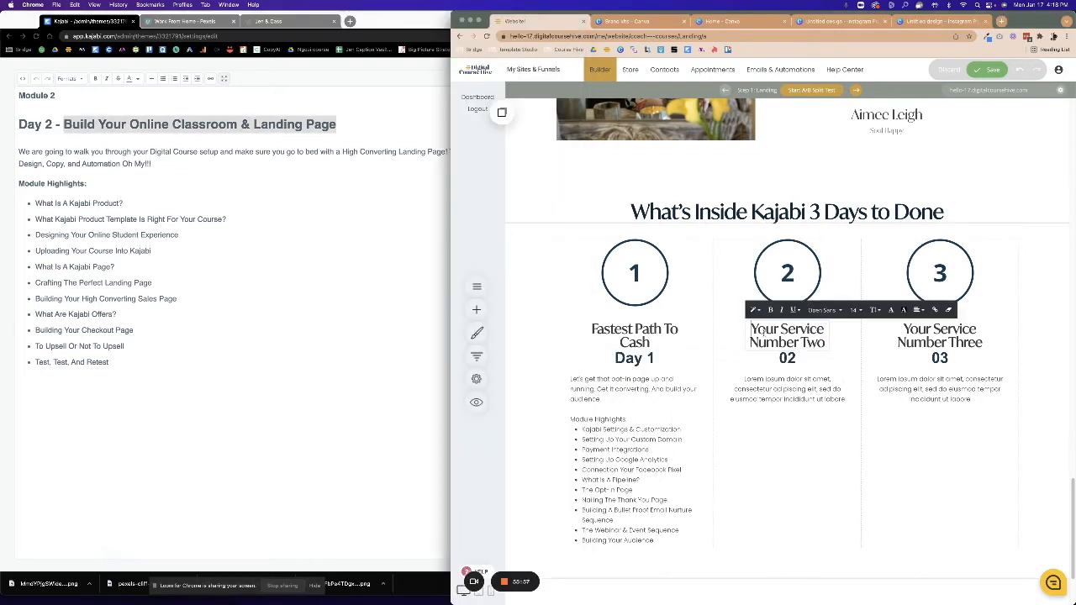
drag(750, 328, 822, 346)
key(super+v)
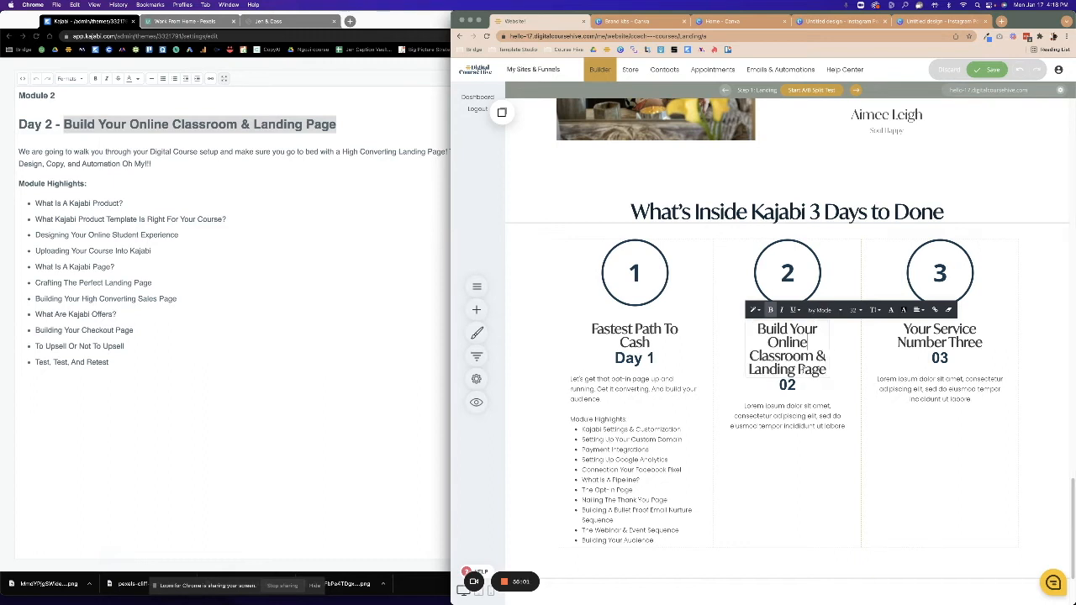
click(812, 441)
Widen the Day 2 column heading so the title wraps less.
click(805, 356)
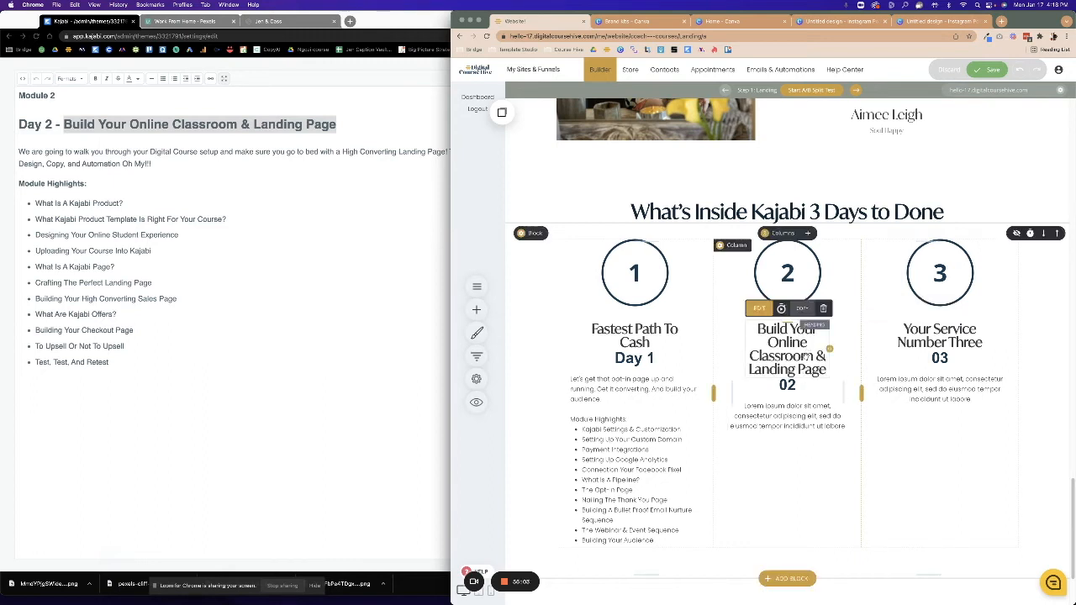
click(805, 356)
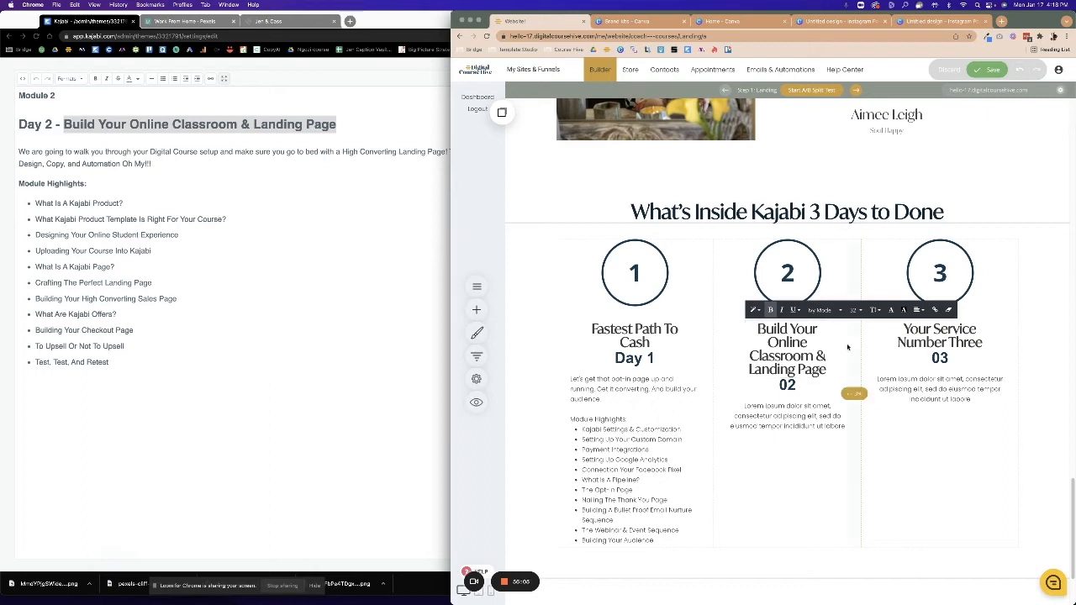
click(833, 381)
drag(828, 349, 846, 350)
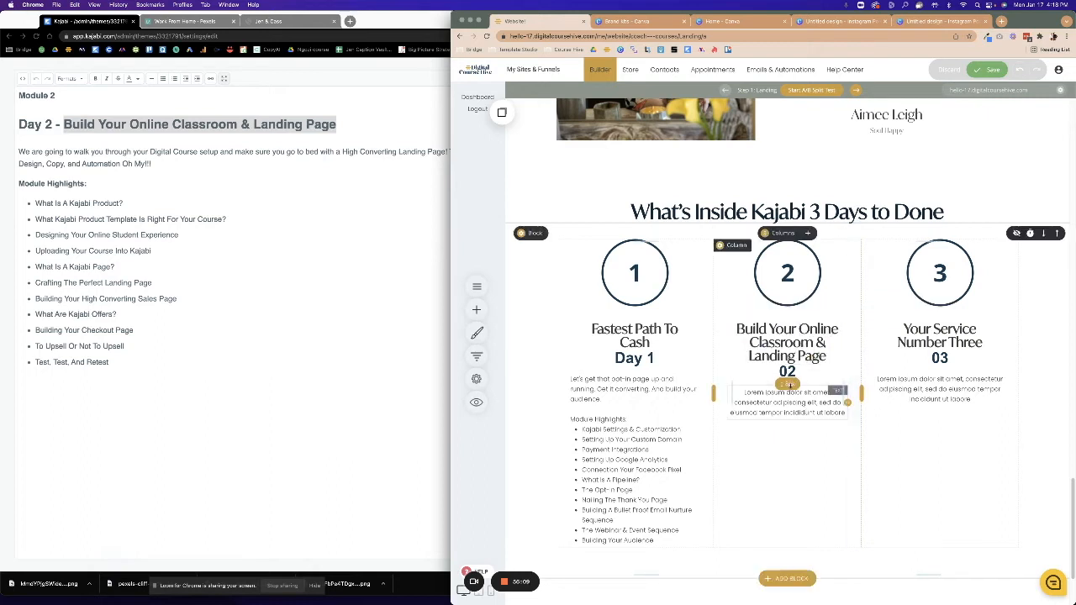
Change the column's '02' label to read 'Day 2'.
click(789, 372)
click(789, 370)
key(BackSpace)
text(Day)
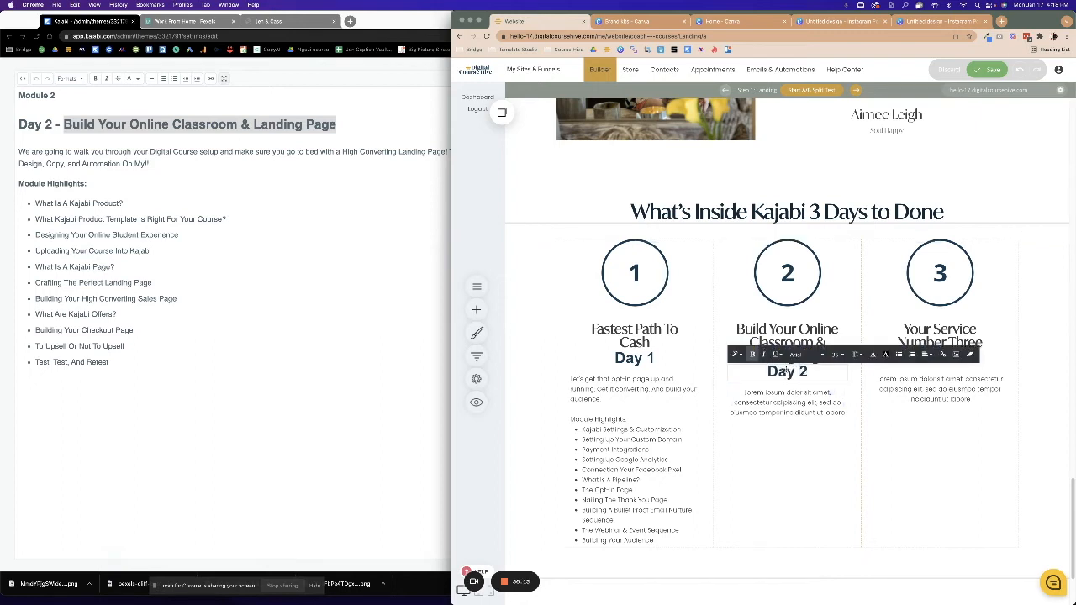
Copy the Day 2 description and highlights from Kajabi and paste them over column 2's lorem text.
click(31, 157)
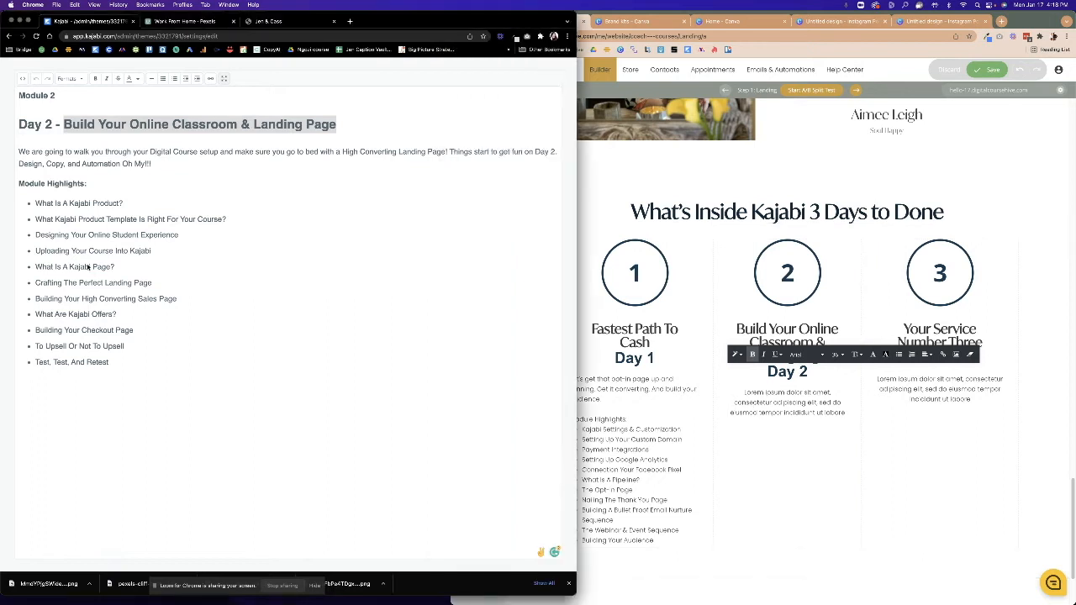
drag(18, 151, 126, 372)
right_click(103, 360)
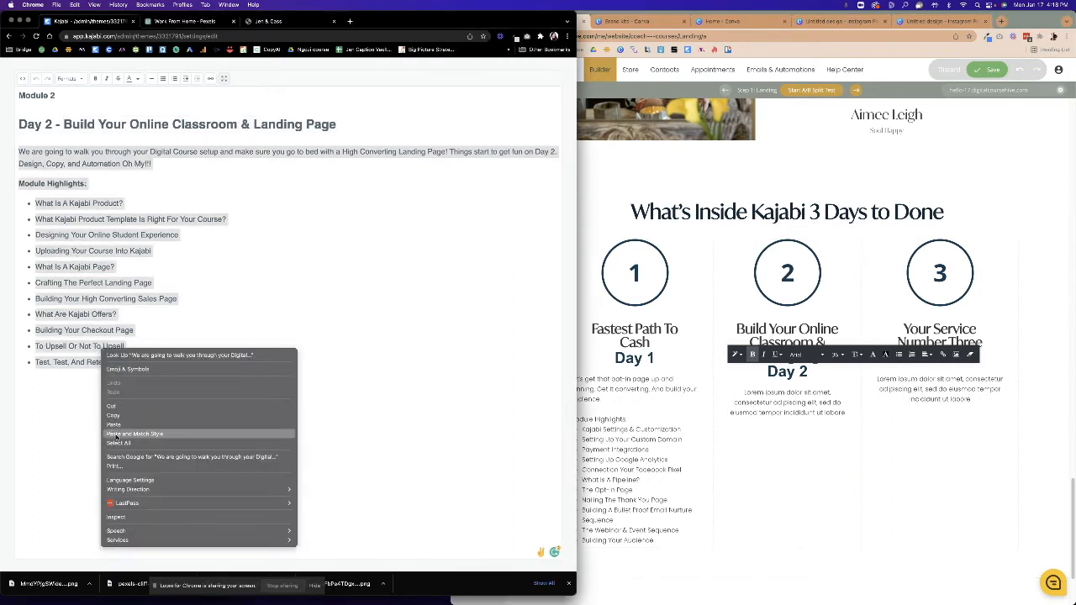
click(119, 416)
click(787, 403)
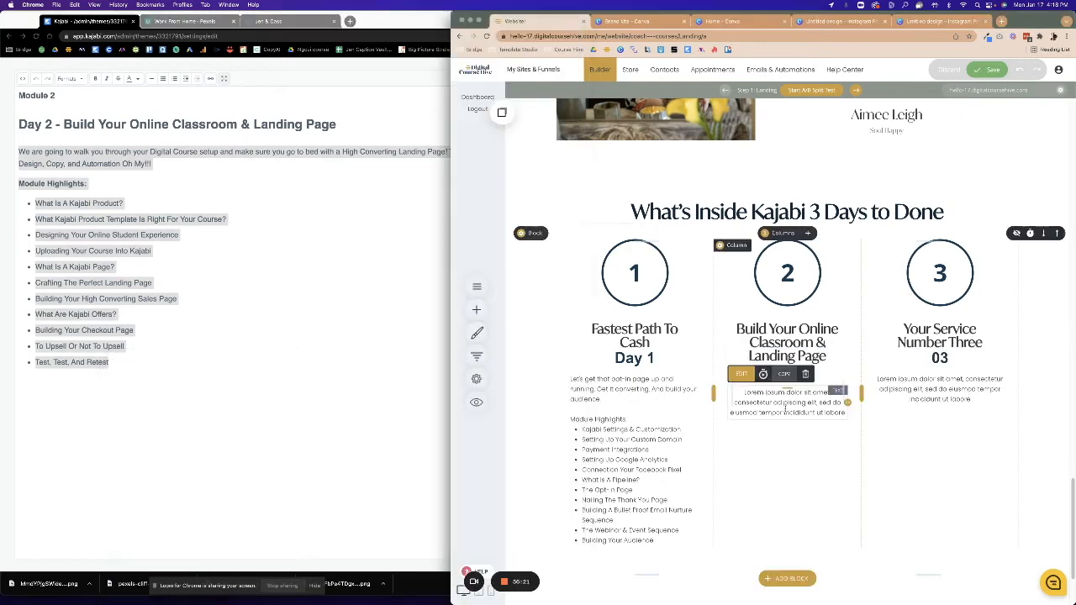
drag(745, 392, 868, 423)
key(super+v)
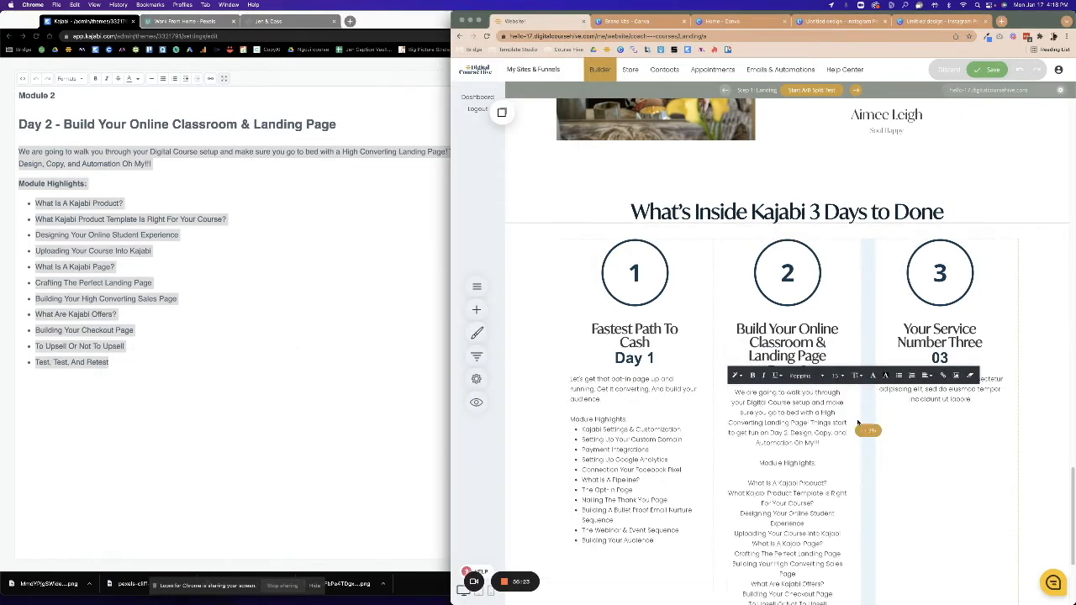
Left-align the Day 2 column text and make its module highlights a bulleted list.
drag(735, 392, 804, 479)
scroll(804, 480, down, 3)
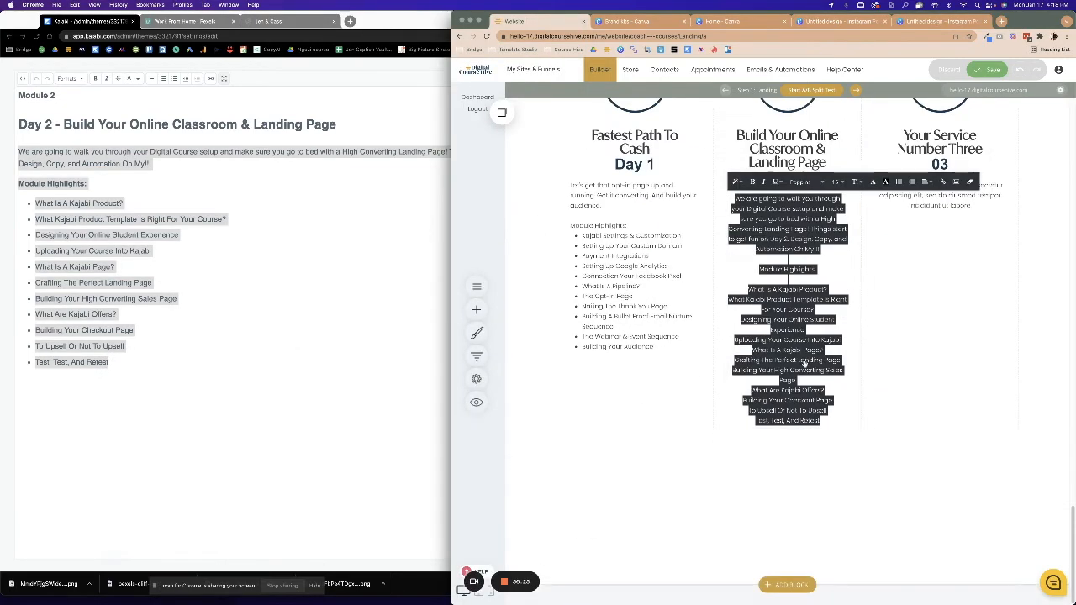
click(924, 182)
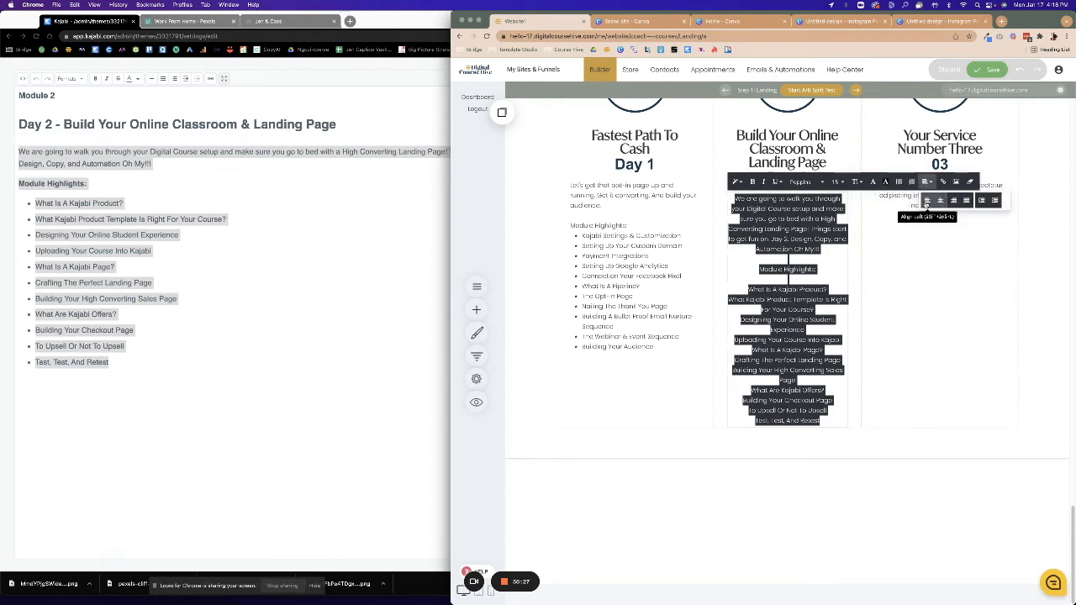
click(926, 206)
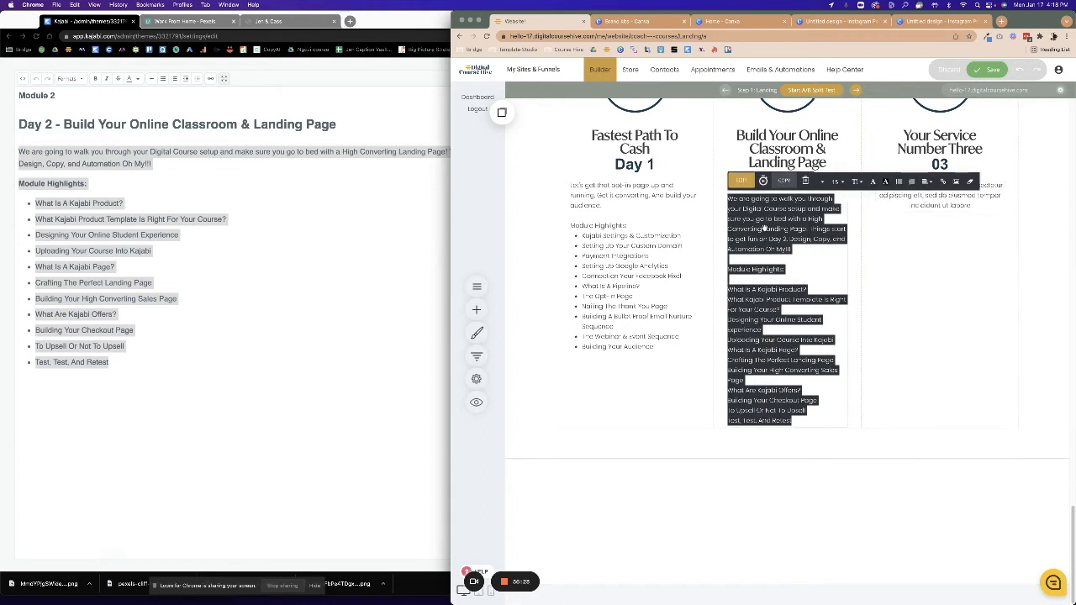
click(740, 280)
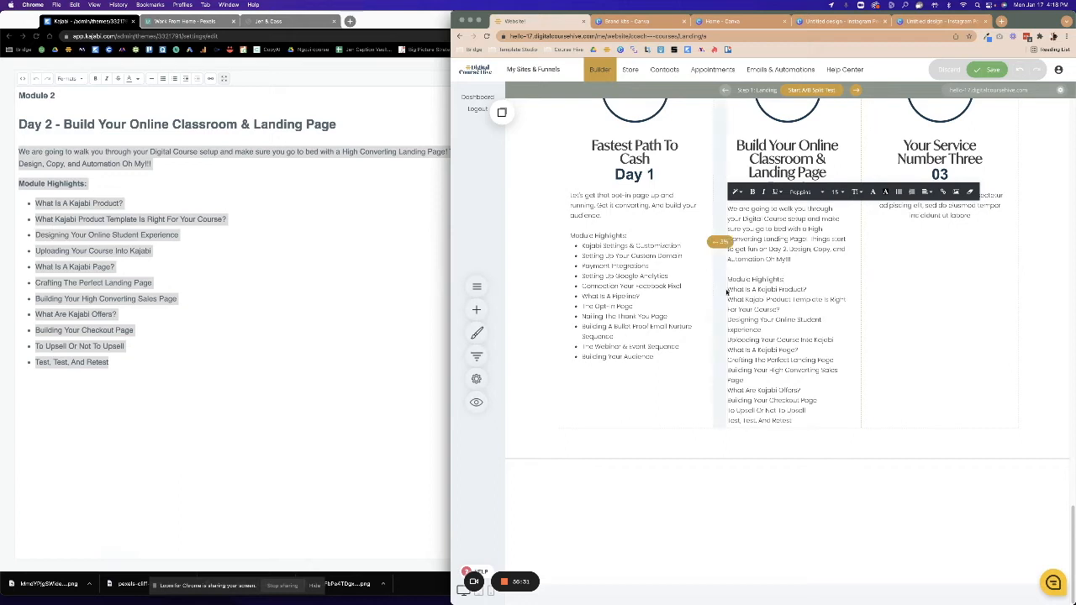
drag(728, 289, 797, 424)
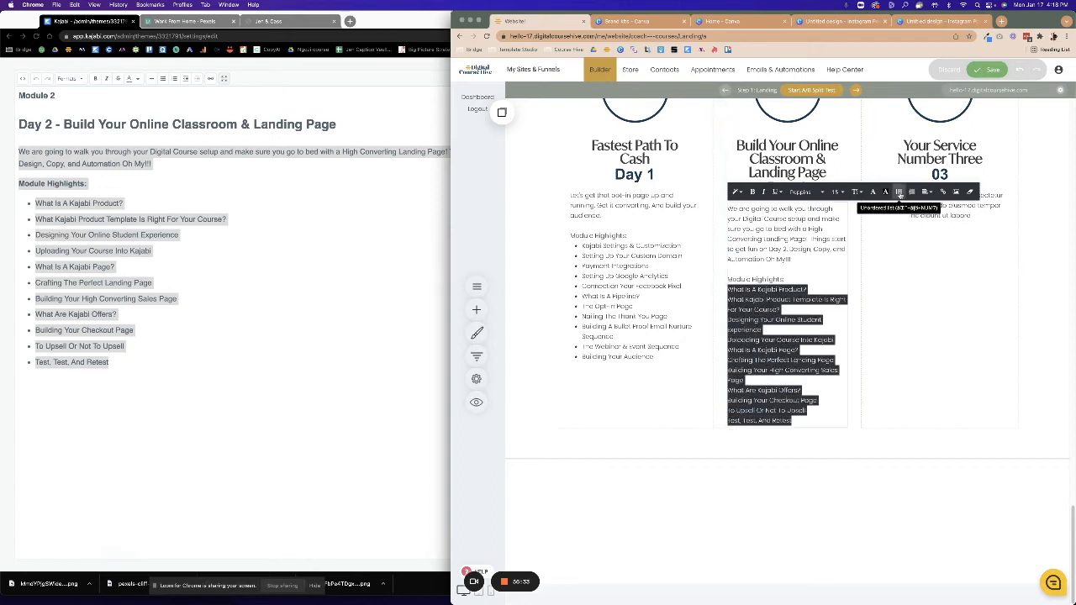
click(899, 192)
scroll(822, 412, up, 2)
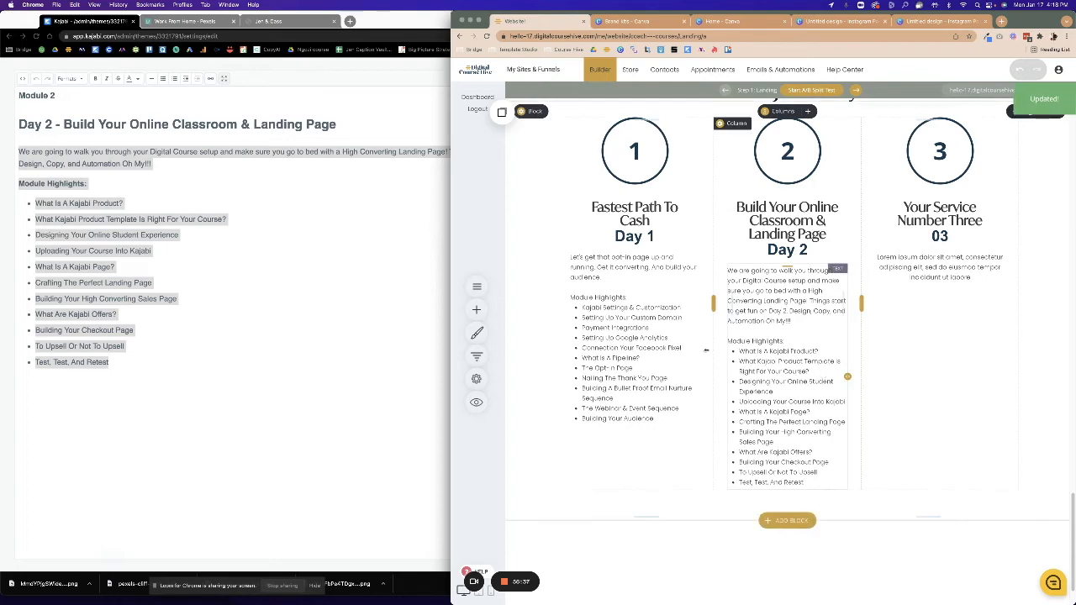
click(65, 205)
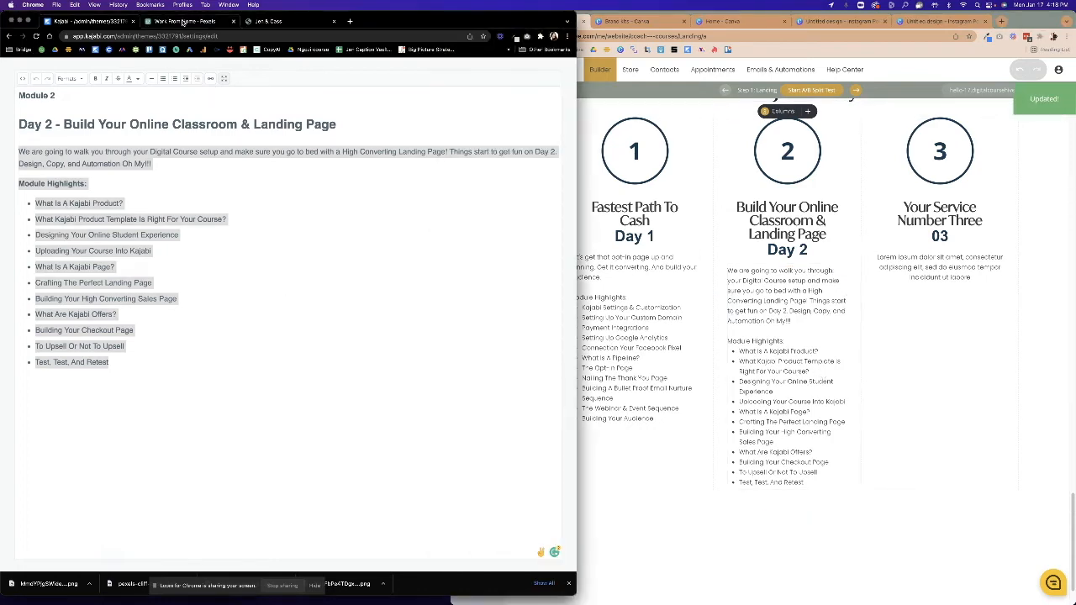
Open Kajabi's Module 3 text in the full-size editor and select the title 'NOW Build Your Website'.
click(224, 78)
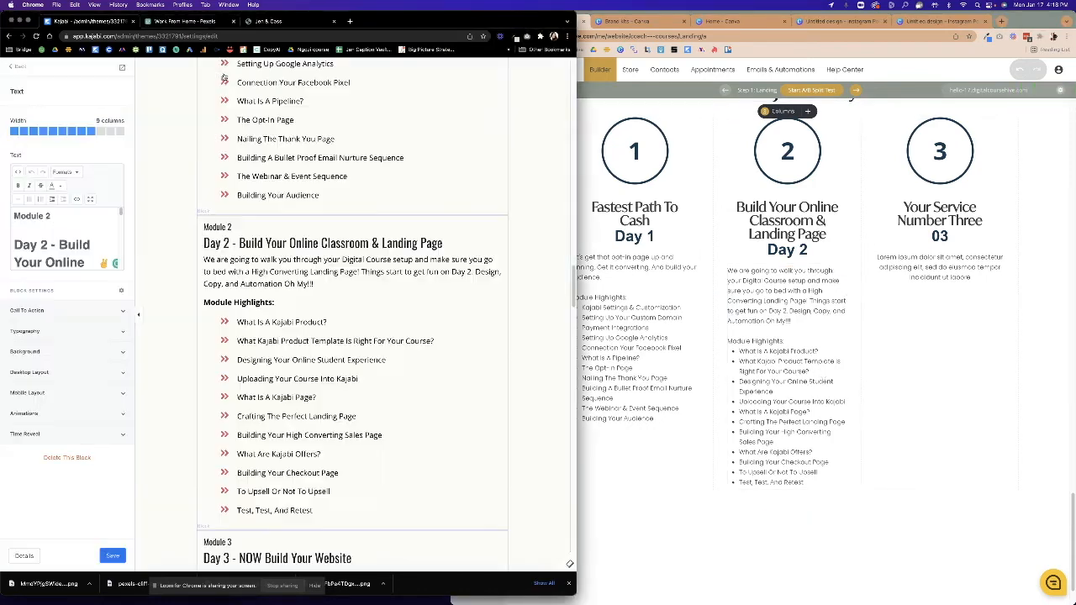
scroll(299, 304, down, 3)
click(298, 304)
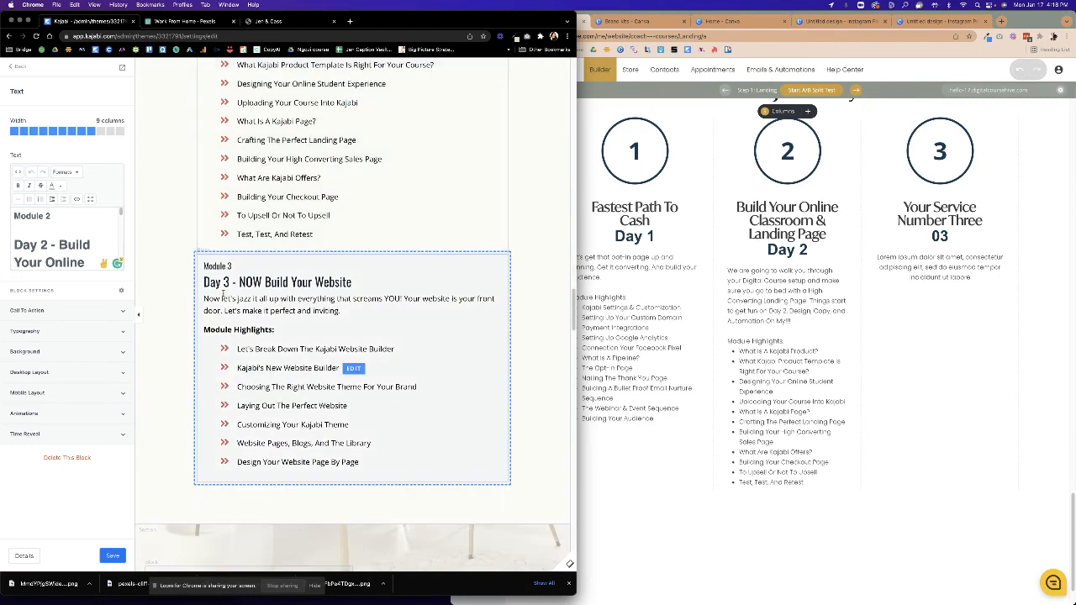
scroll(320, 353, up, 4)
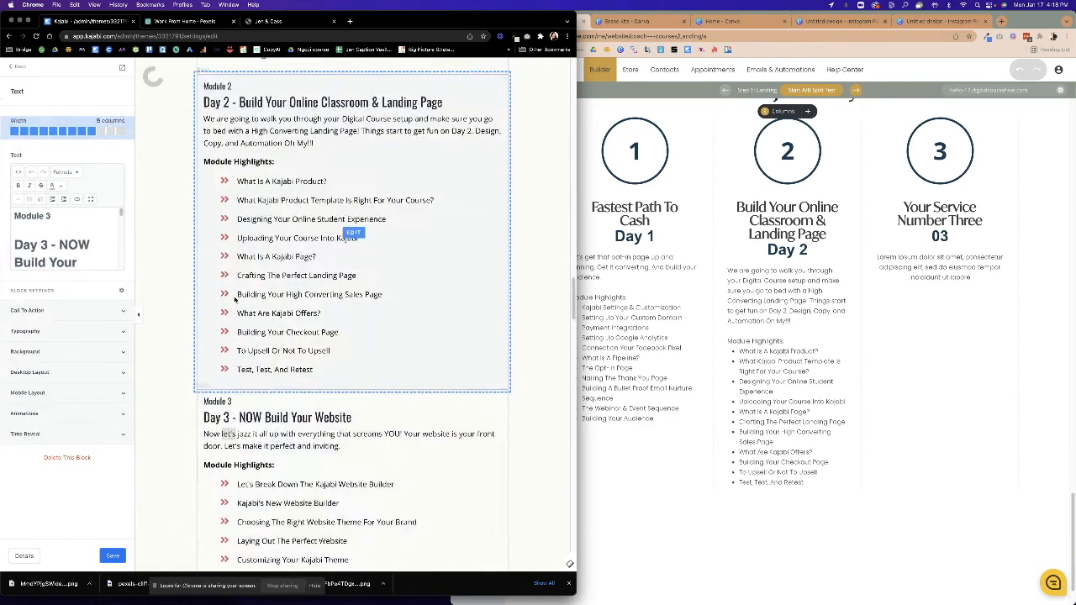
click(91, 199)
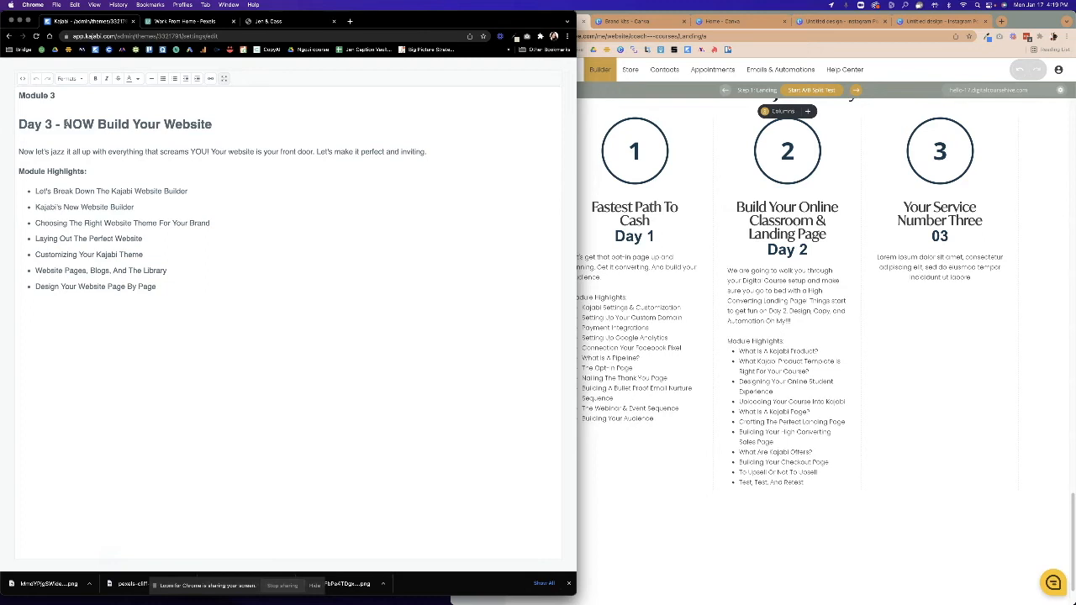
drag(199, 124, 212, 125)
key(ctrl+c)
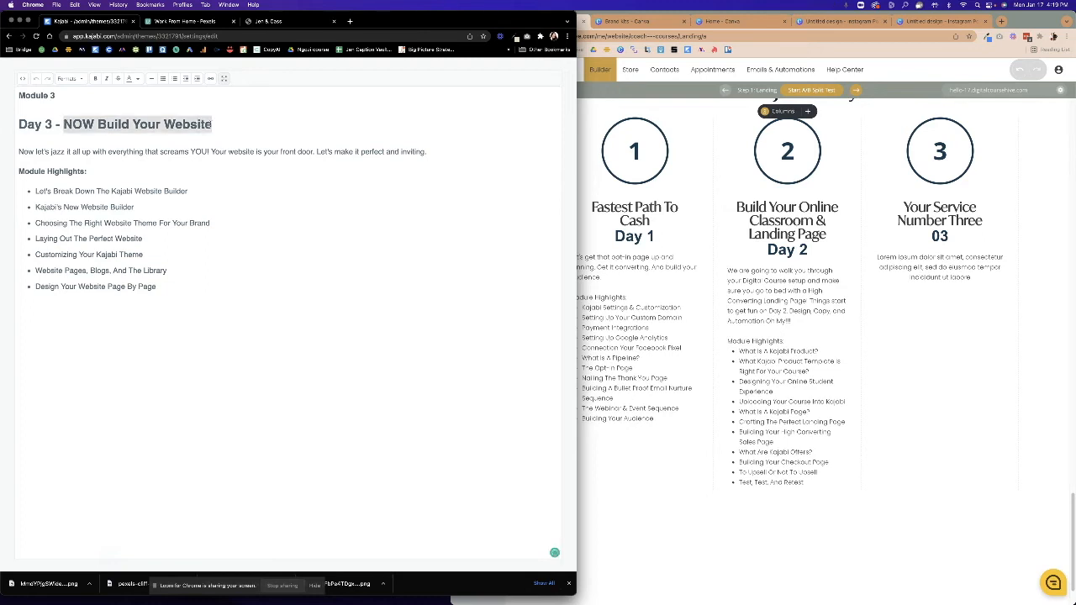
click(921, 229)
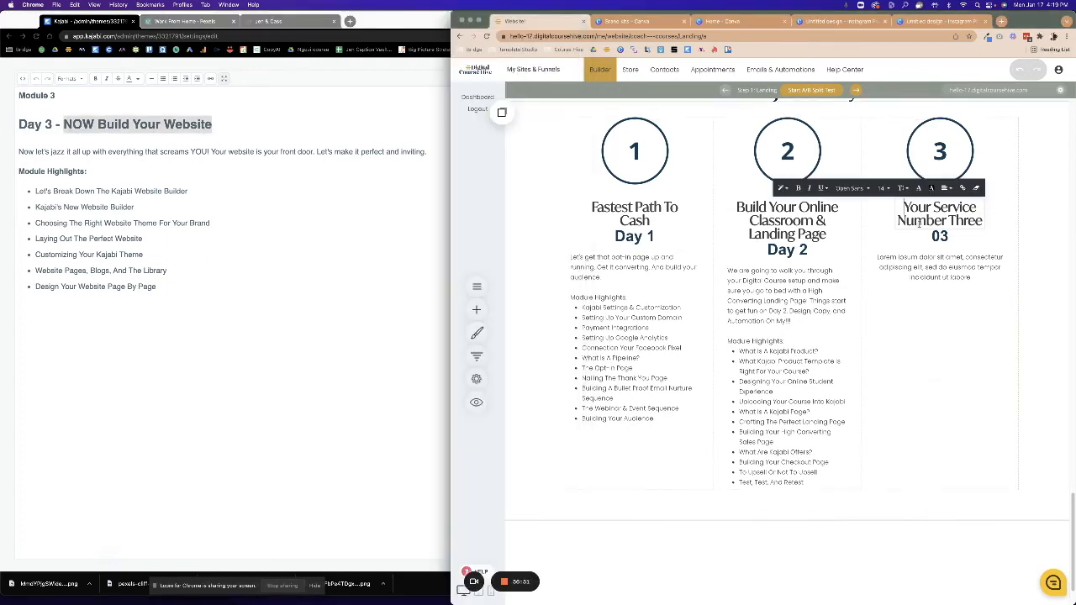
Replace the 'Your Service Number Three' heading with 'NOW Build Your Website'.
drag(904, 205, 980, 222)
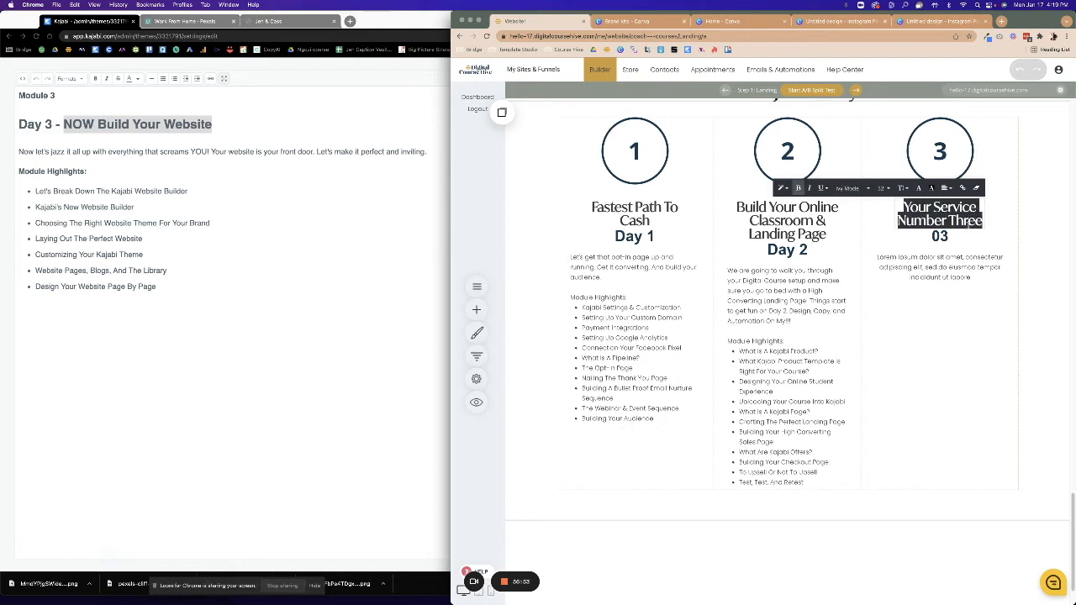
key(ctrl+v)
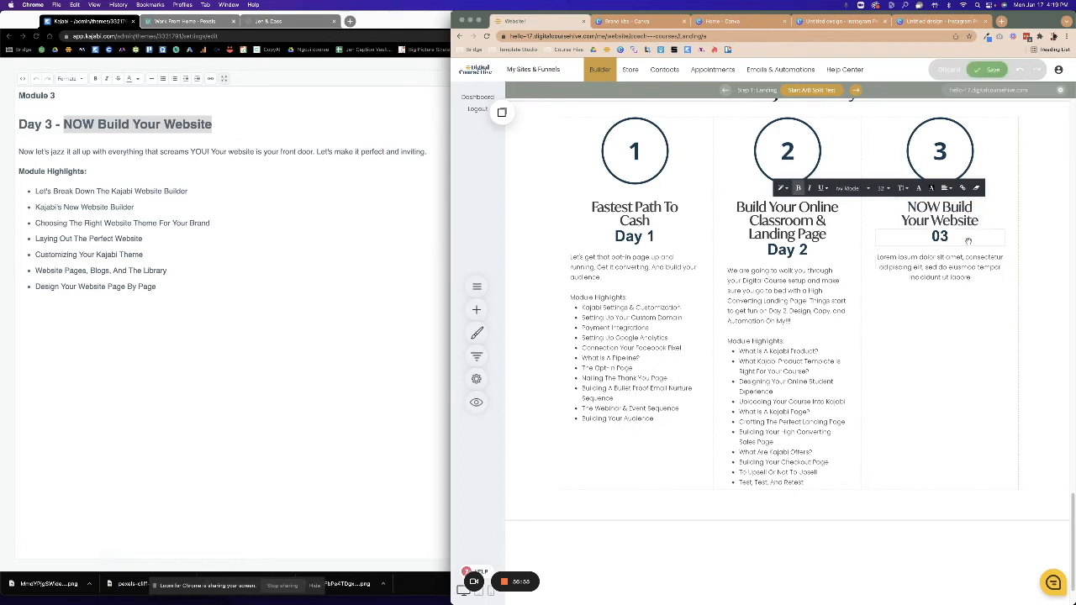
key(Escape)
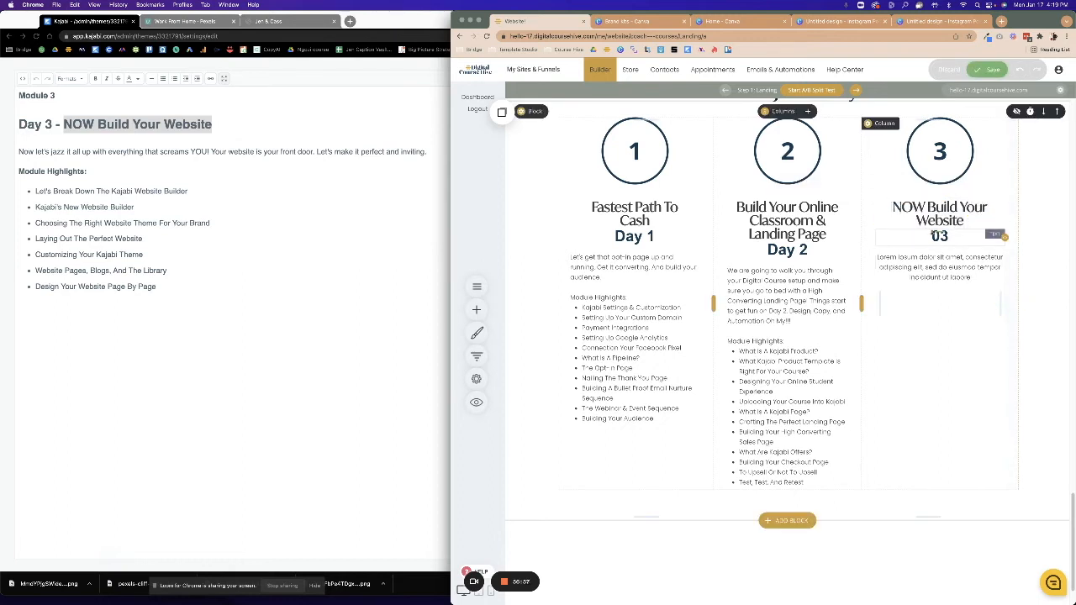
Change the third column's '03' label to read 'Day 3'.
click(933, 237)
key(BackSpace)
text(Day)
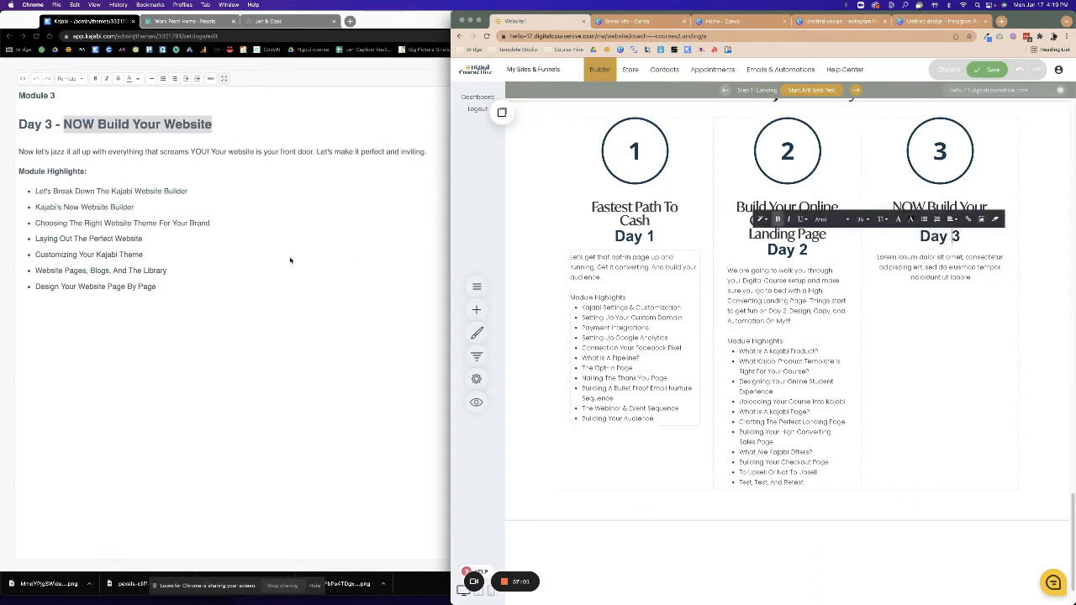
click(52, 192)
click(17, 151)
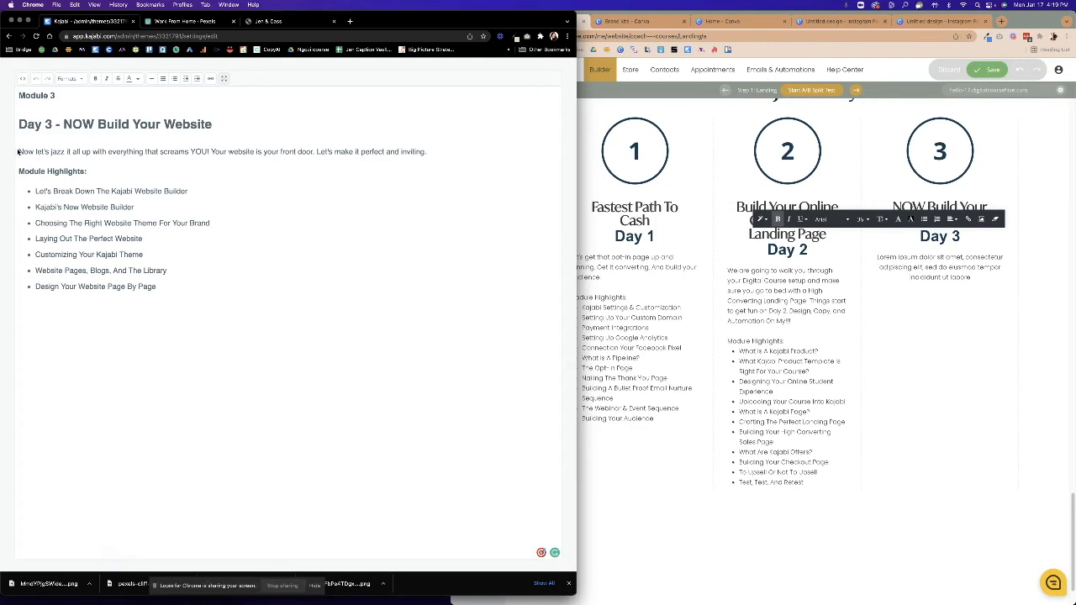
Copy the Day 3 intro and highlights from Kajabi and paste them over column 3's Lorem ipsum.
drag(167, 290, 18, 152)
right_click(24, 151)
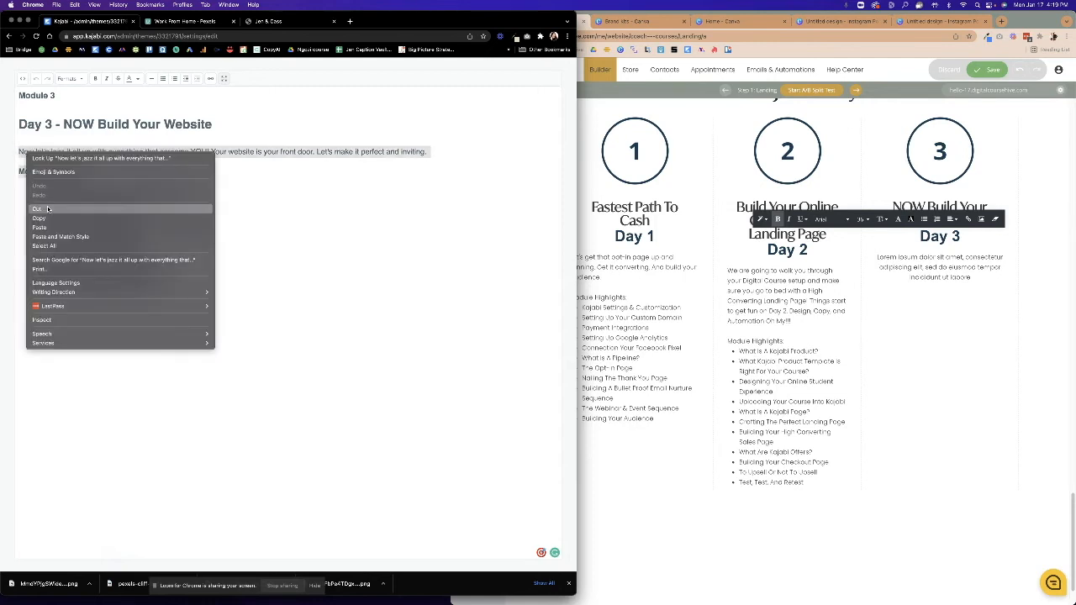
click(43, 218)
click(875, 345)
drag(877, 257, 993, 292)
key(super+v)
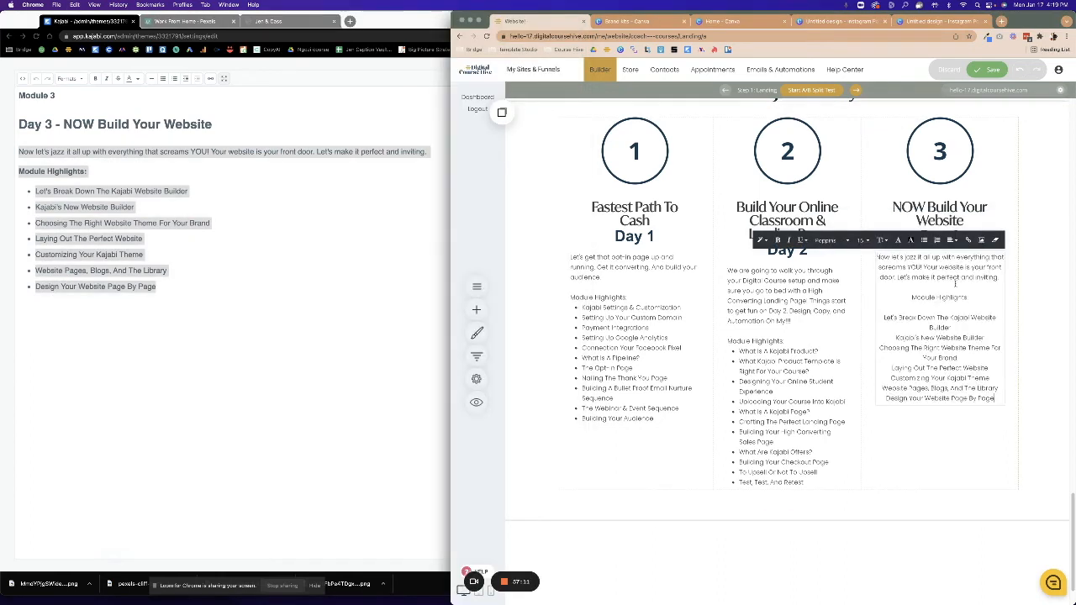
Left-align the Day 3 text, bullet the seven module highlights, and save.
drag(877, 257, 996, 400)
click(950, 242)
click(955, 263)
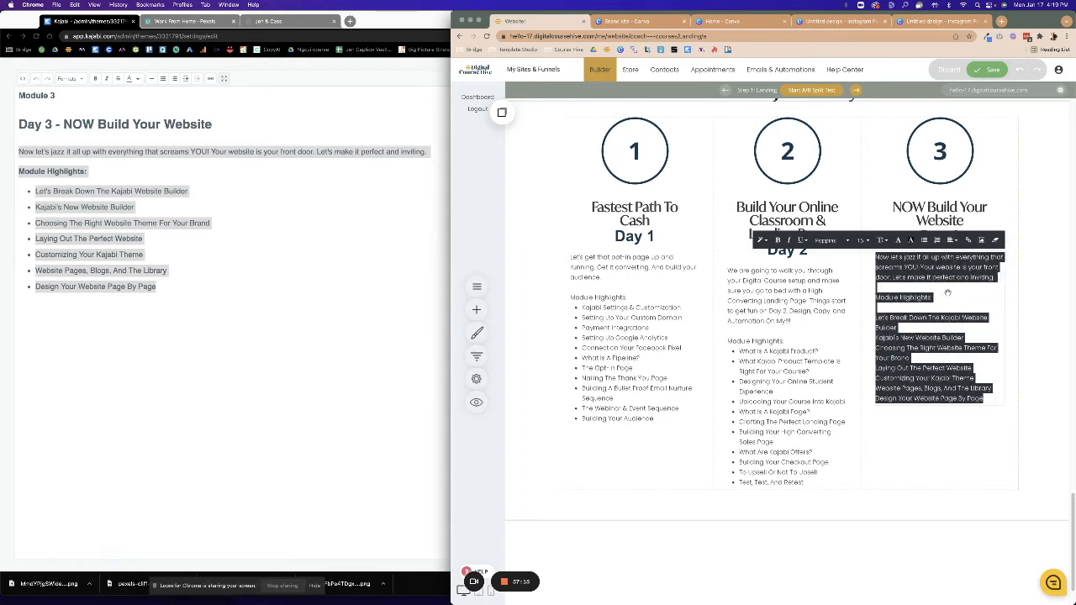
click(885, 307)
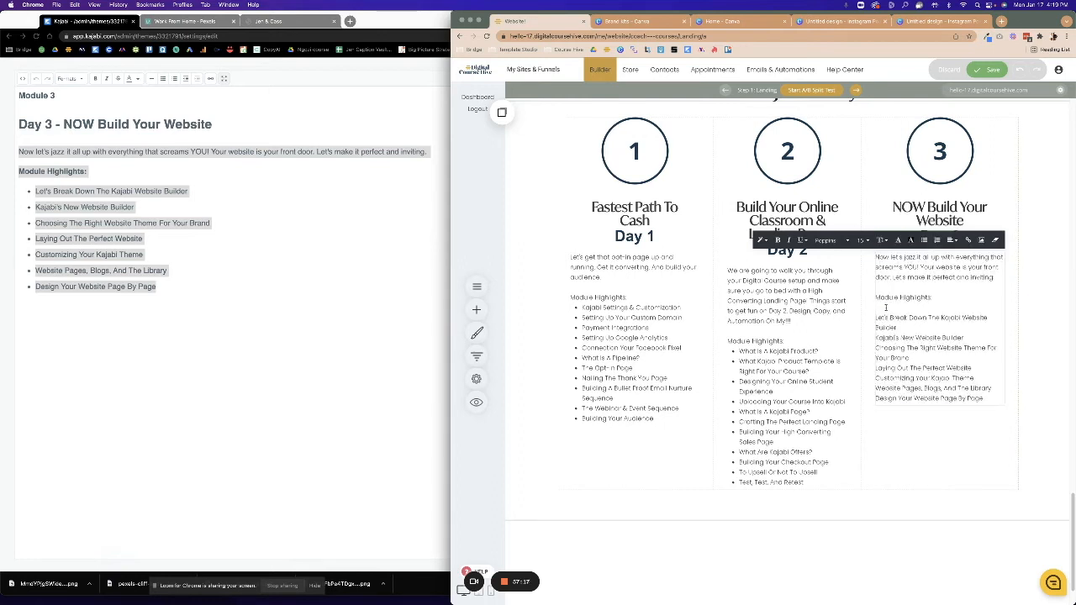
key(BackSpace)
drag(874, 307, 983, 388)
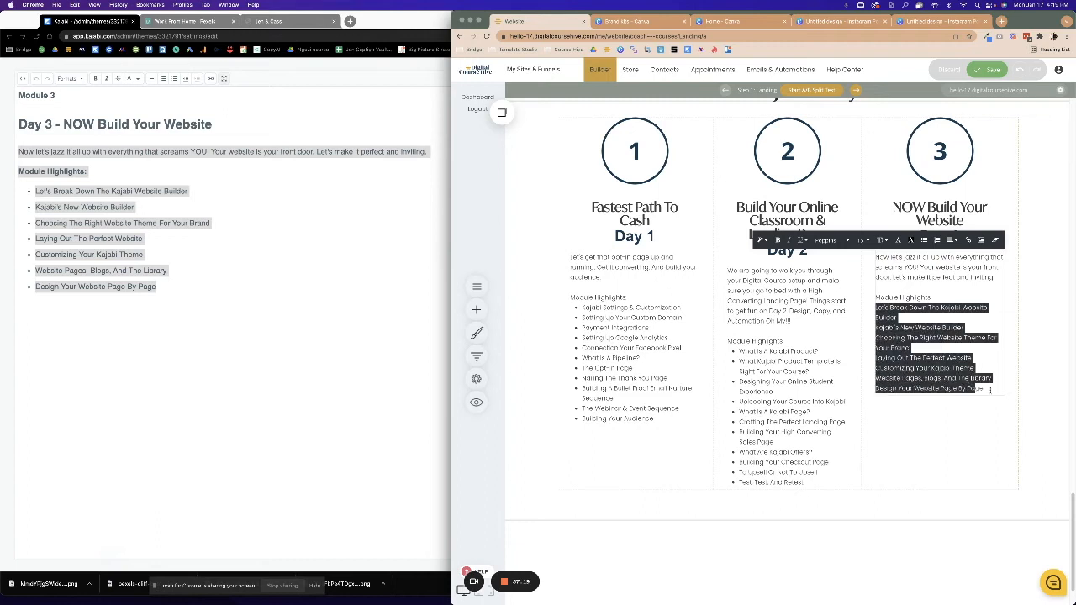
click(924, 241)
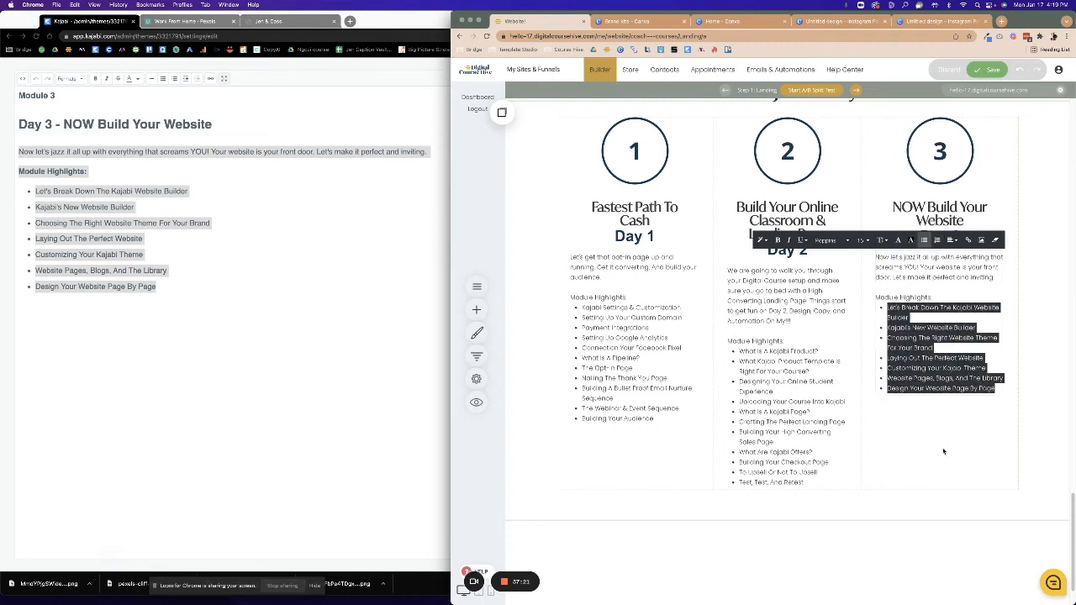
click(988, 71)
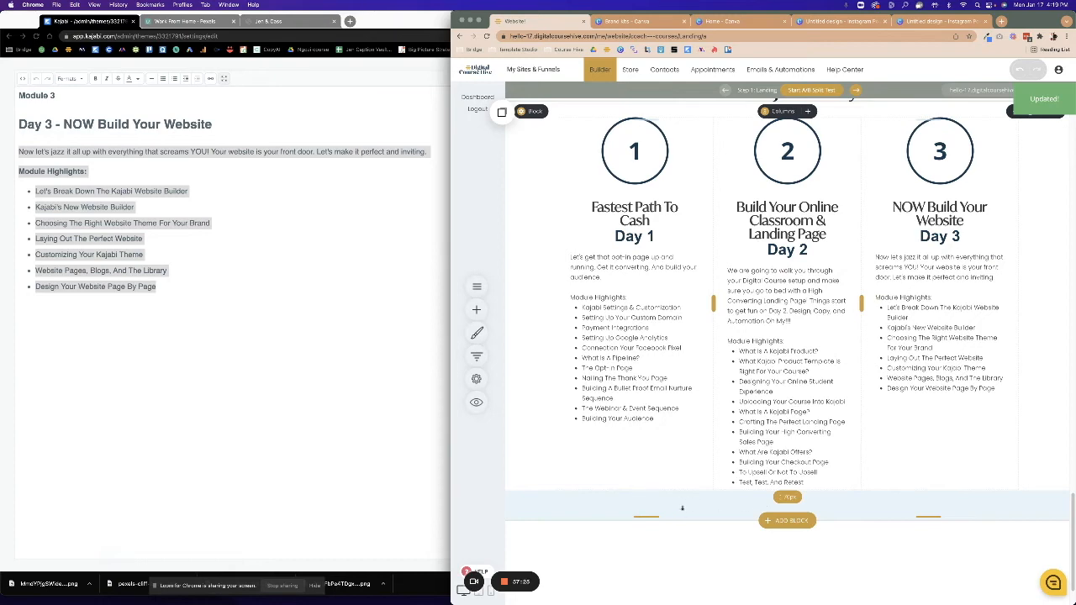
Reduce the section's bottom spacing to about 36px and save the page.
drag(682, 507, 681, 501)
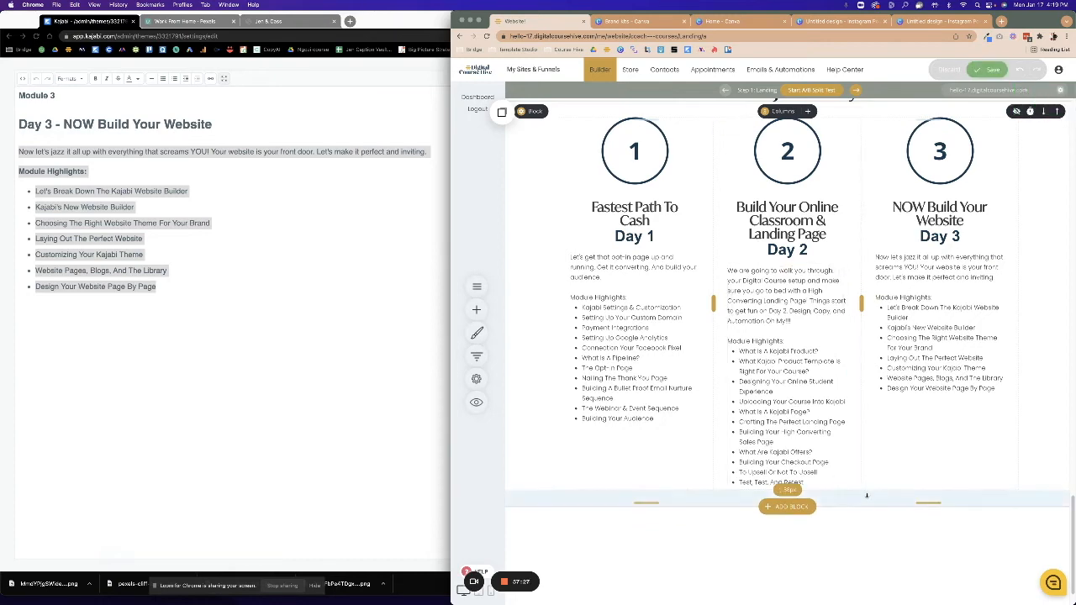
scroll(867, 496, up, 5)
click(988, 70)
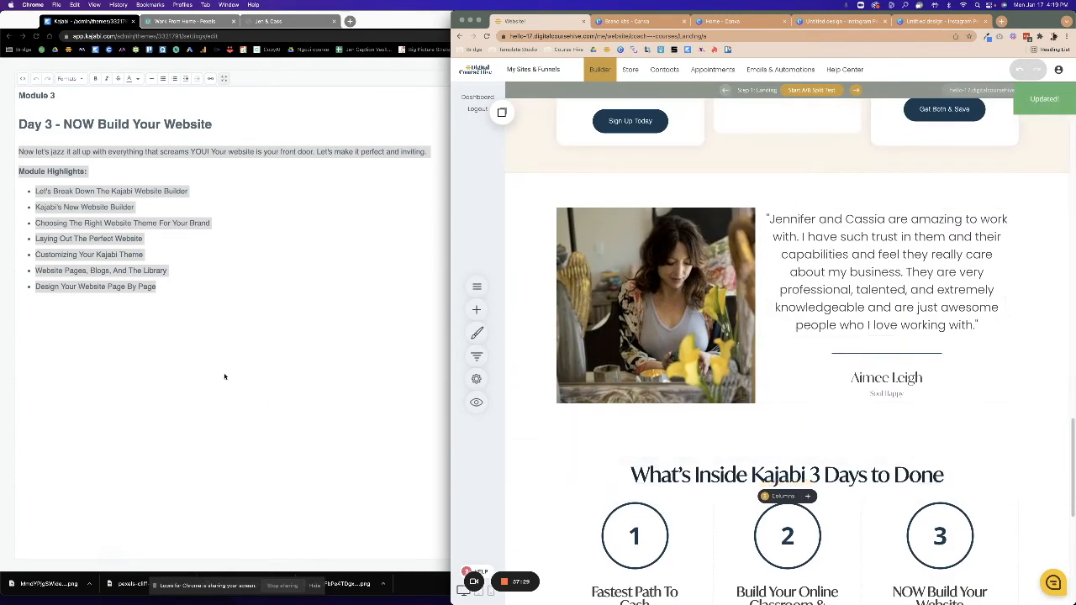
Close Kajabi's full-screen text editor.
click(383, 94)
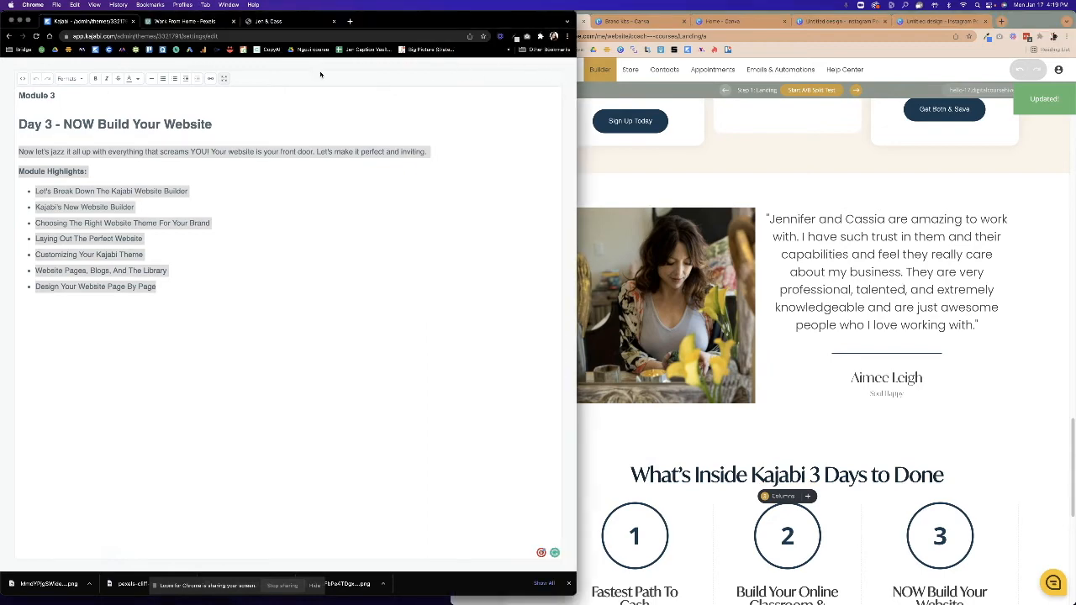
click(224, 78)
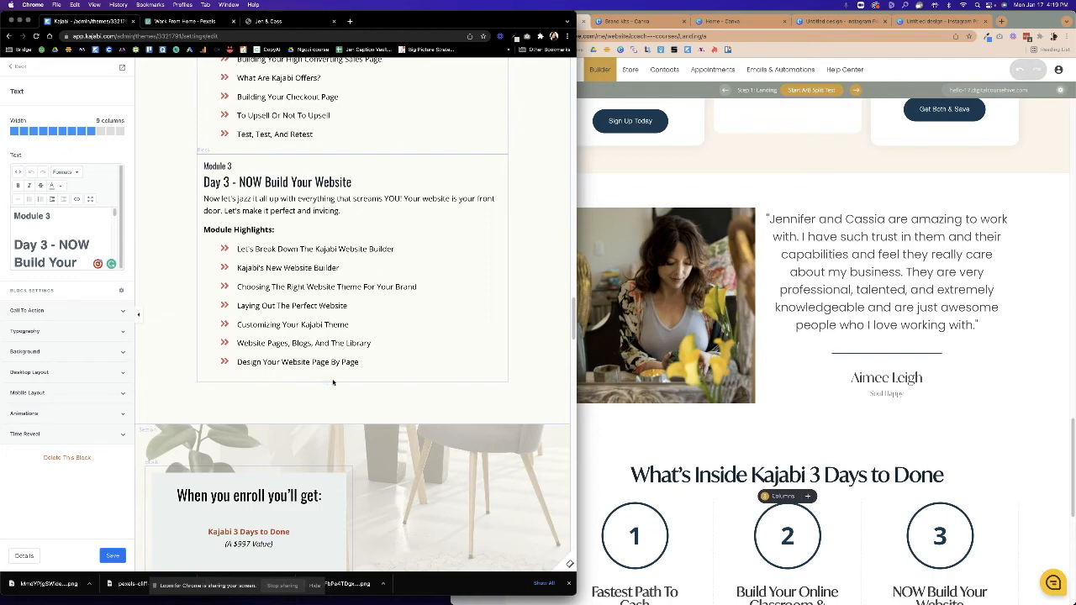
scroll(333, 383, down, 5)
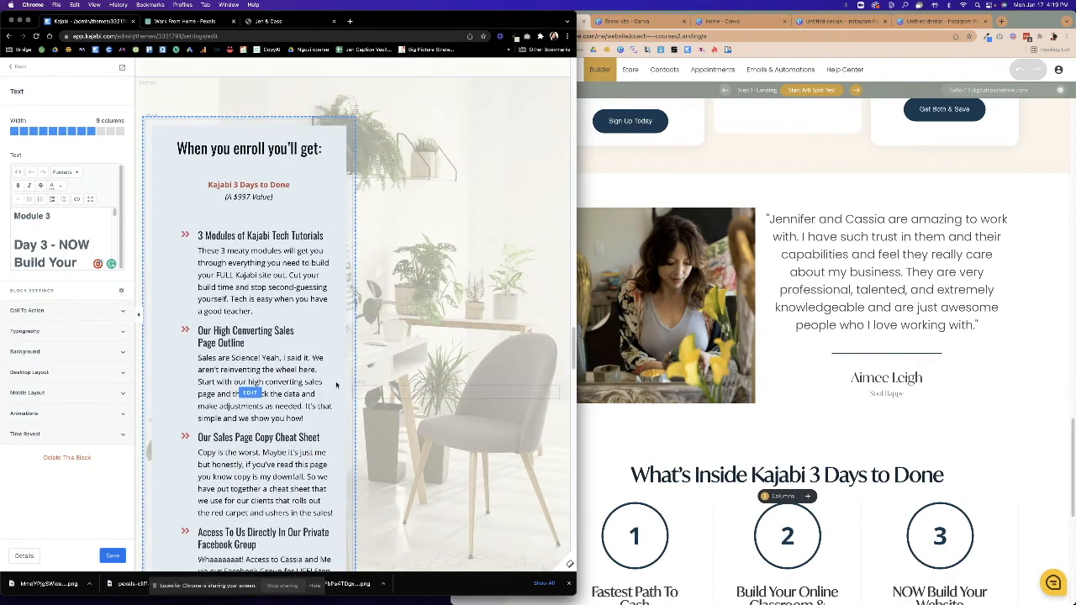
Delete the empty block below the three Day columns, confirming with OK.
click(914, 459)
scroll(899, 458, down, 5)
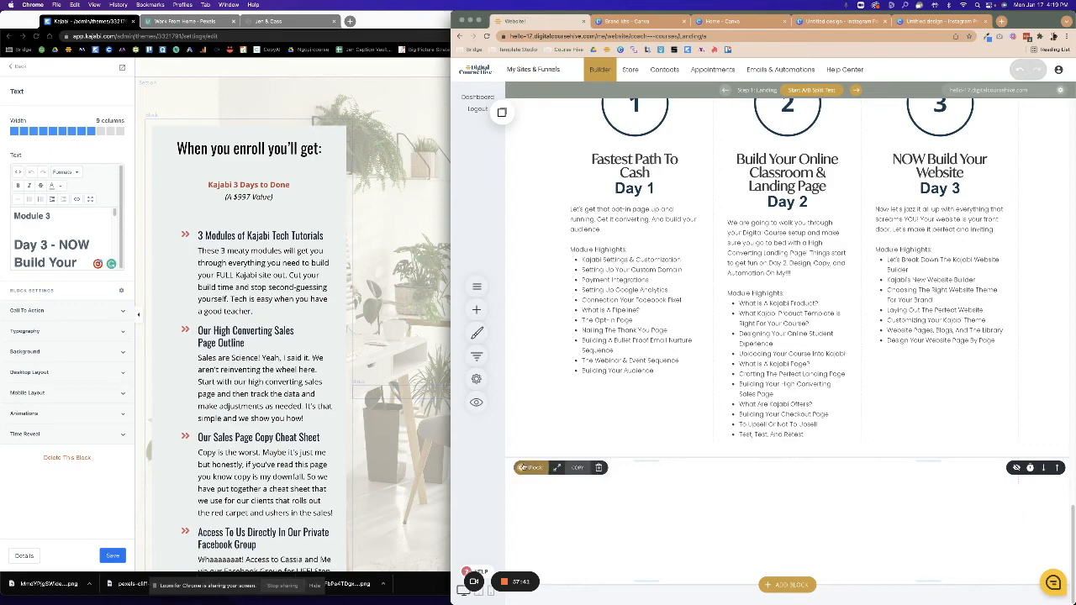
click(599, 468)
click(792, 281)
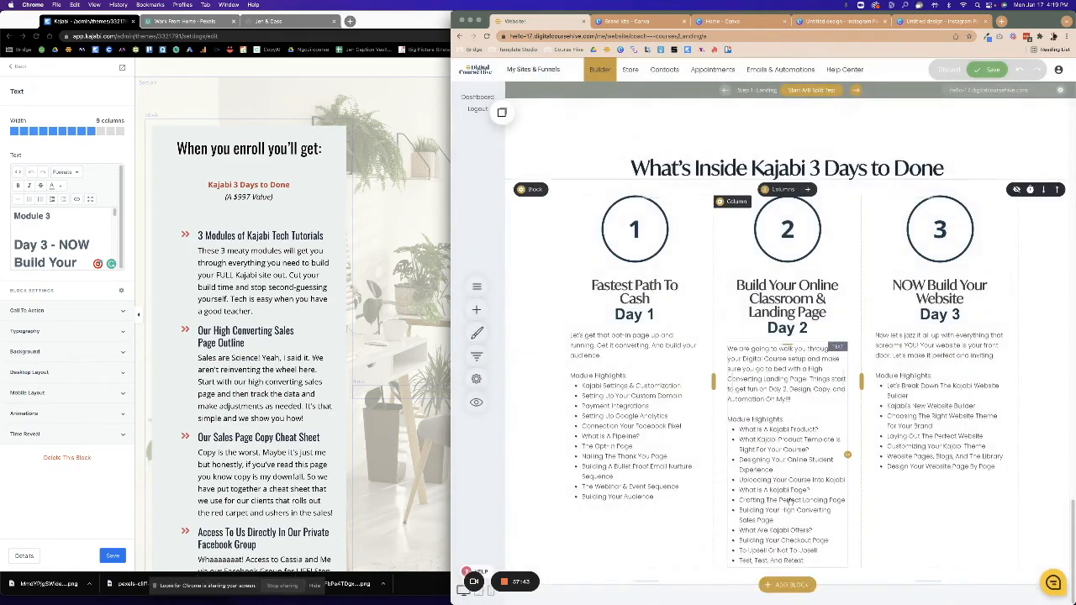
Open the block template library below the Day columns and browse the Hero templates.
click(786, 585)
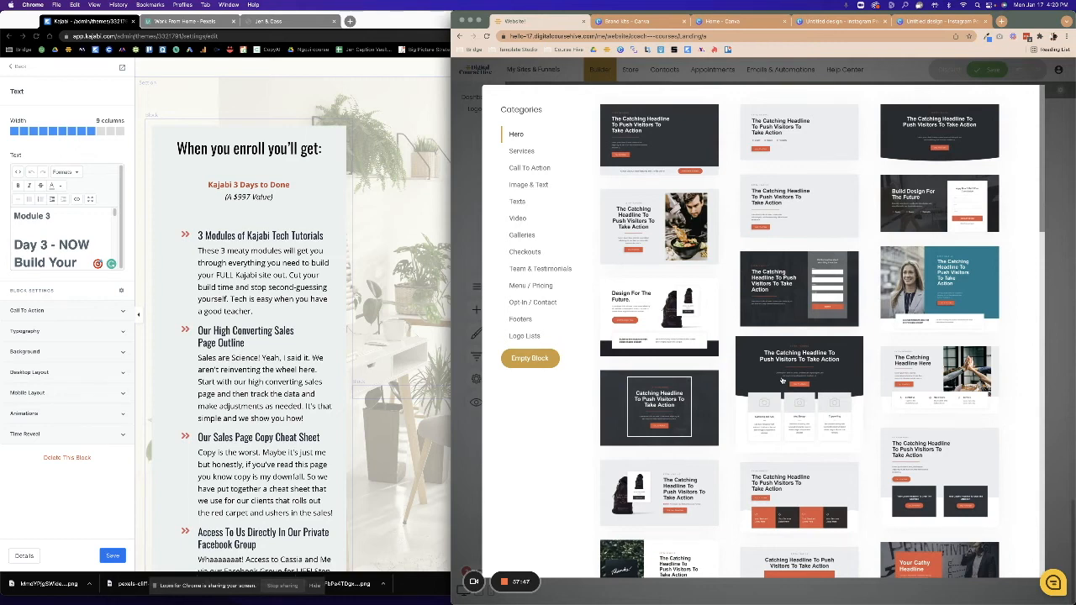
scroll(327, 359, down, 4)
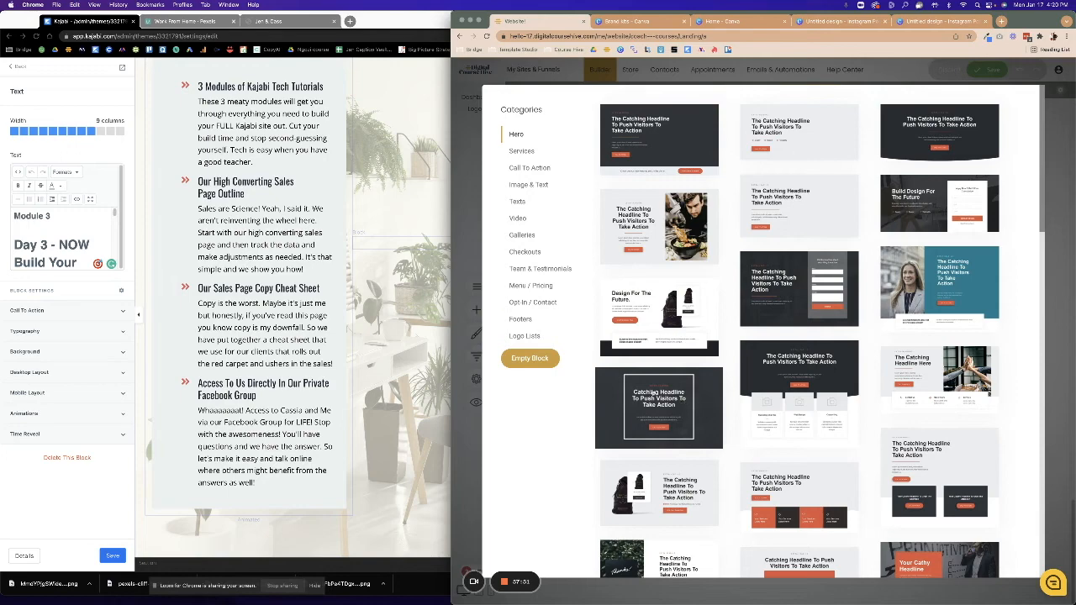
scroll(322, 333, up, 1)
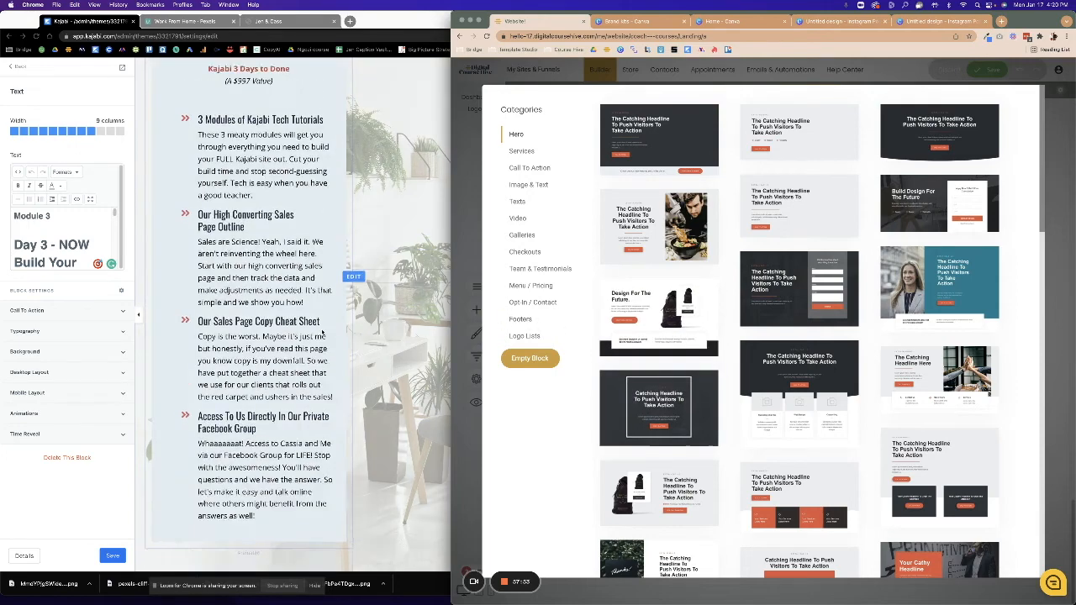
scroll(322, 333, up, 5)
scroll(322, 334, down, 3)
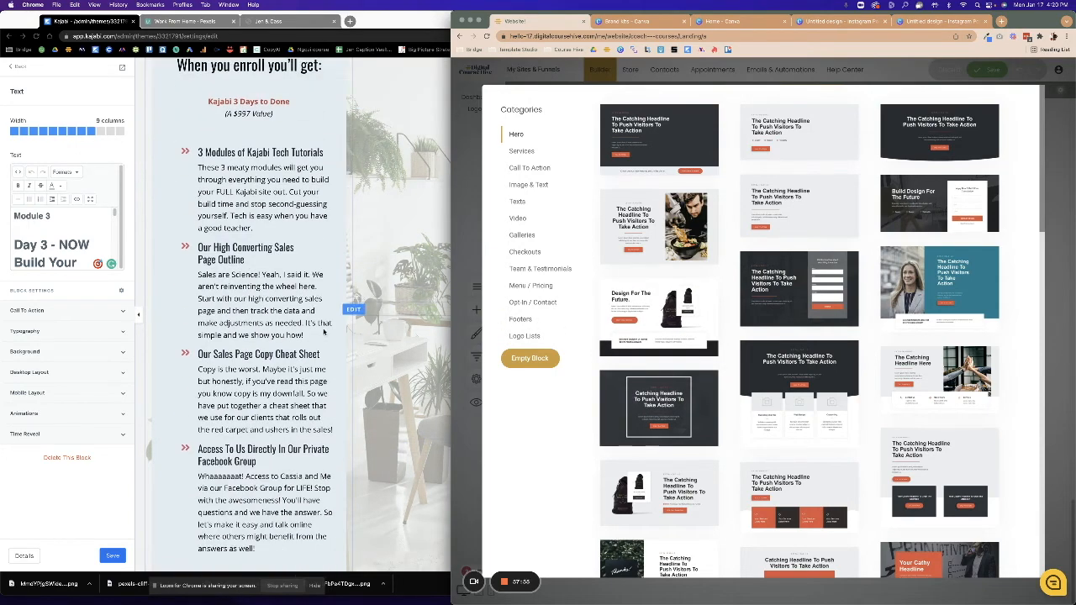
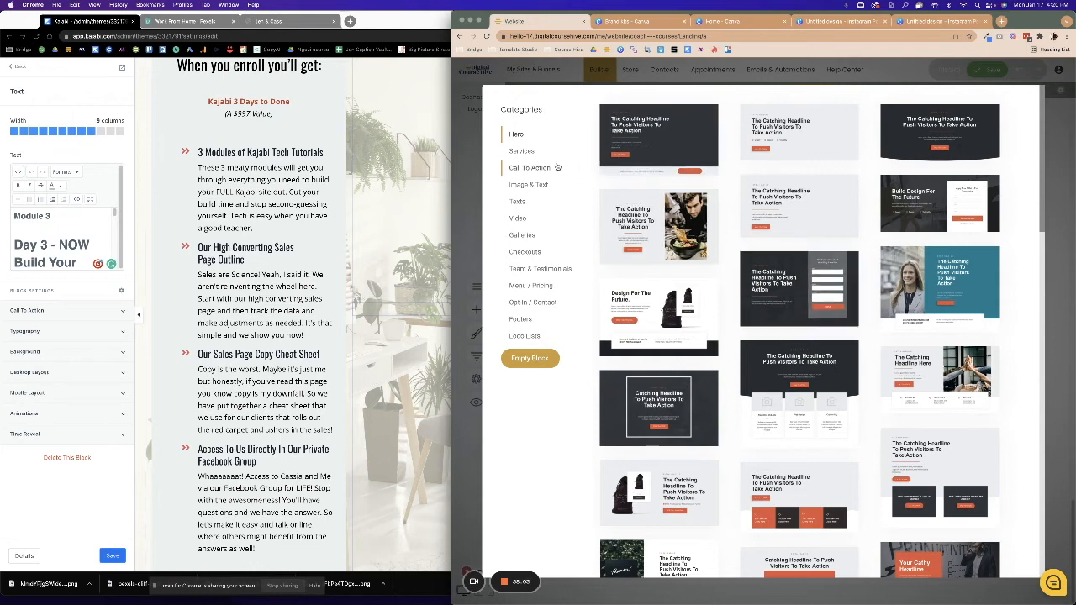
Insert the Services photo block with the 'In this guide you will learn' checklist below the Day columns.
click(521, 151)
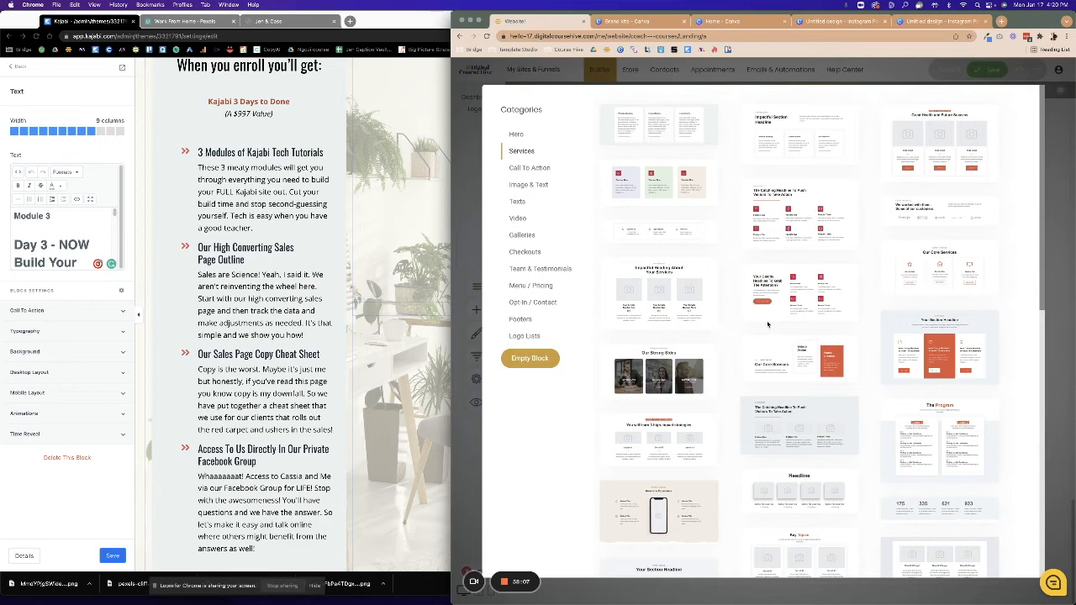
scroll(802, 404, down, 1)
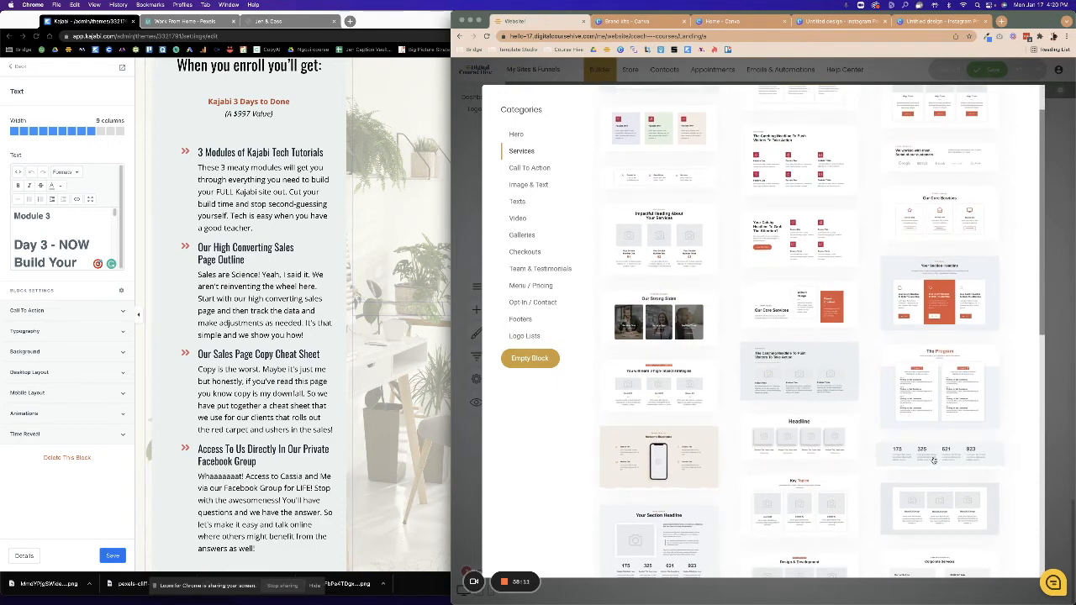
scroll(933, 461, down, 4)
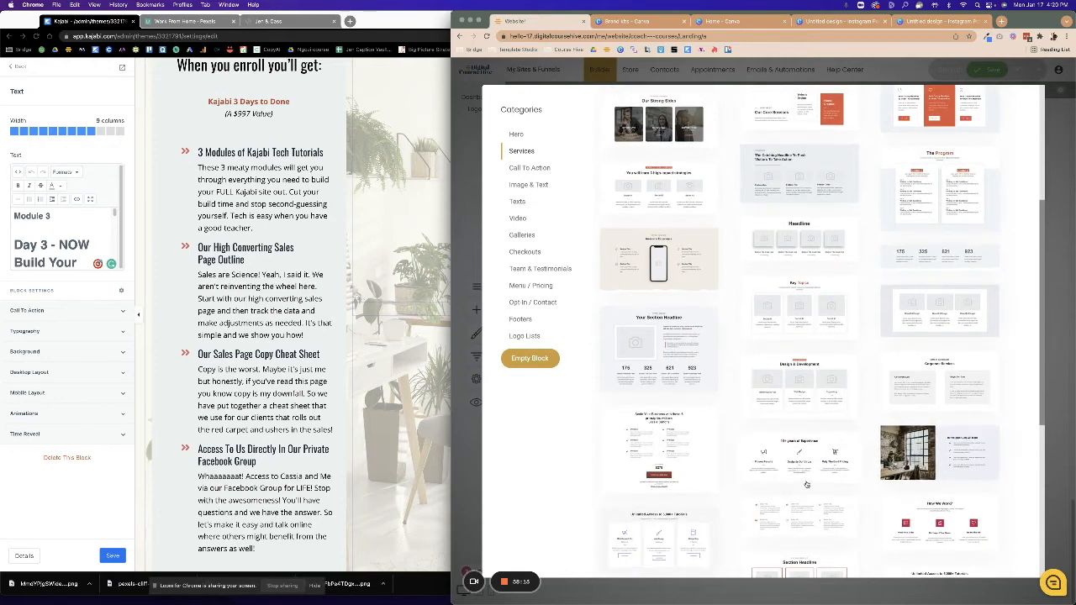
click(908, 453)
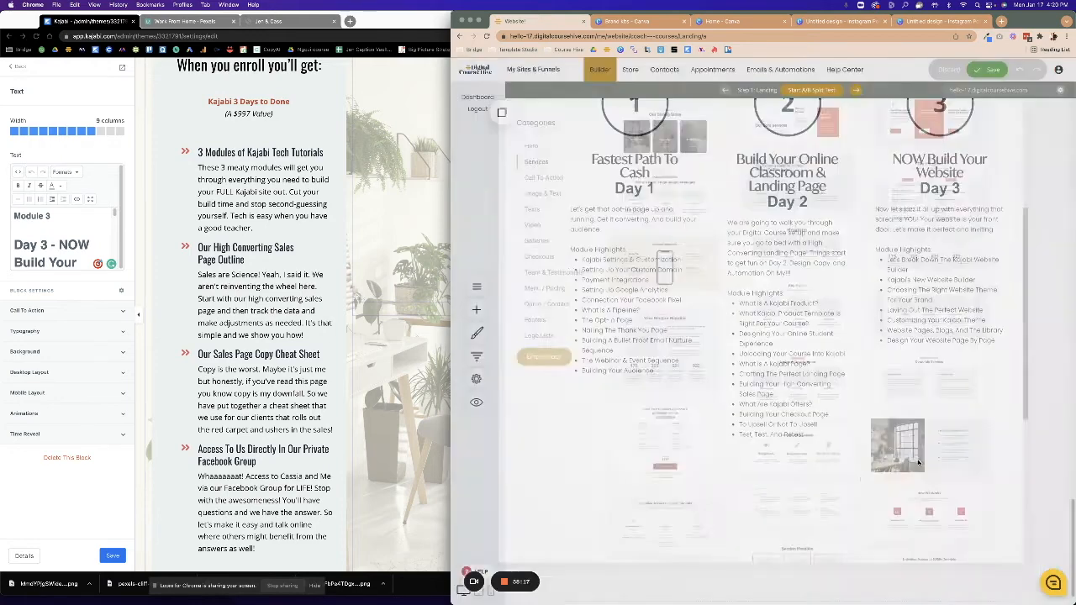
Swap the column photo for the library image of the woman in an orange sweater and widen the checklist column.
scroll(753, 488, down, 3)
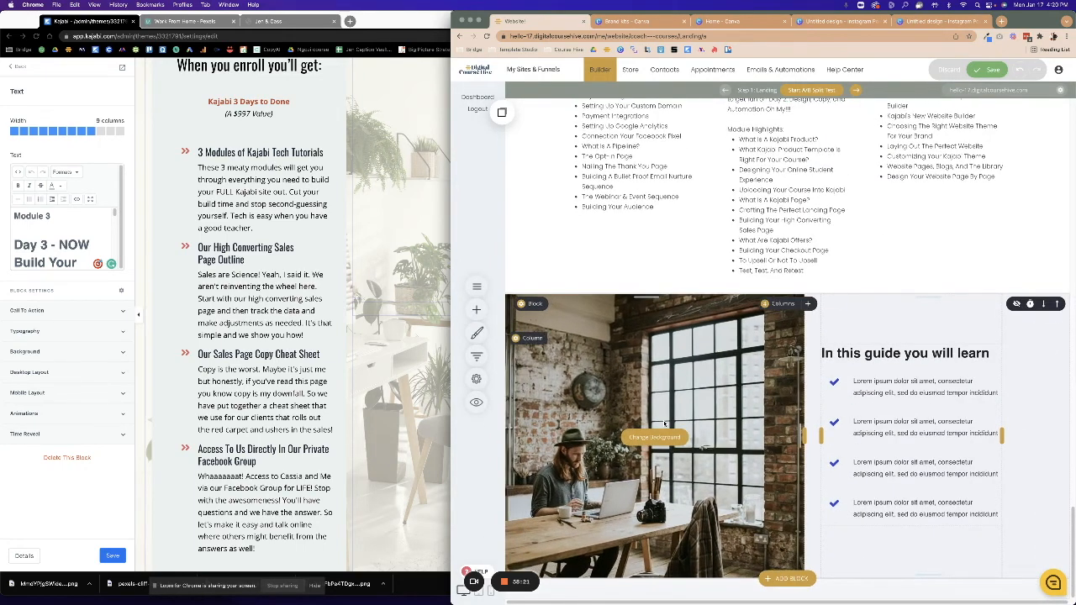
click(661, 439)
click(772, 252)
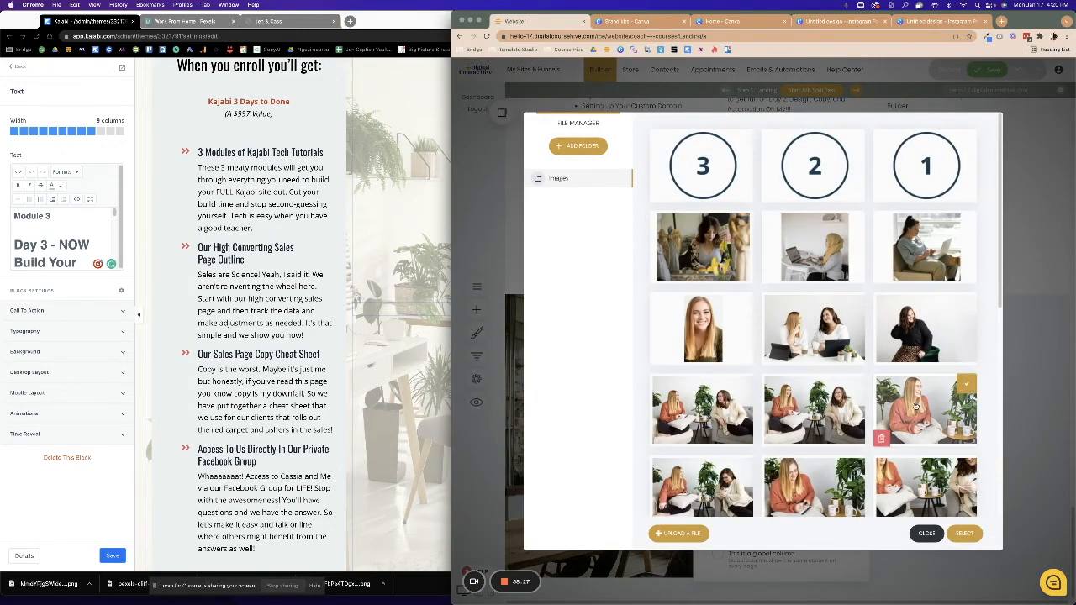
click(963, 533)
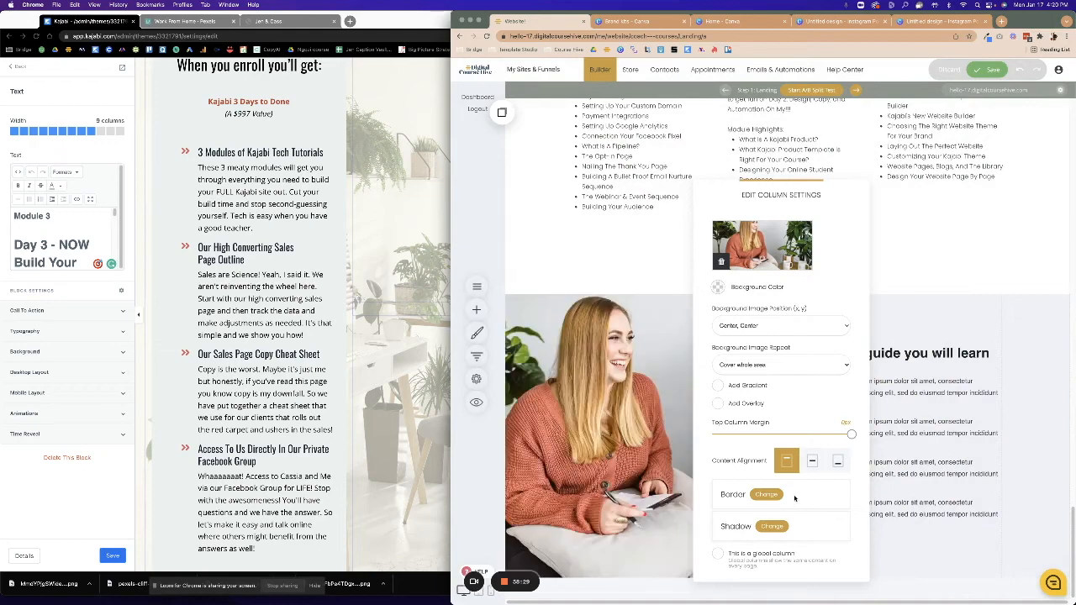
click(966, 483)
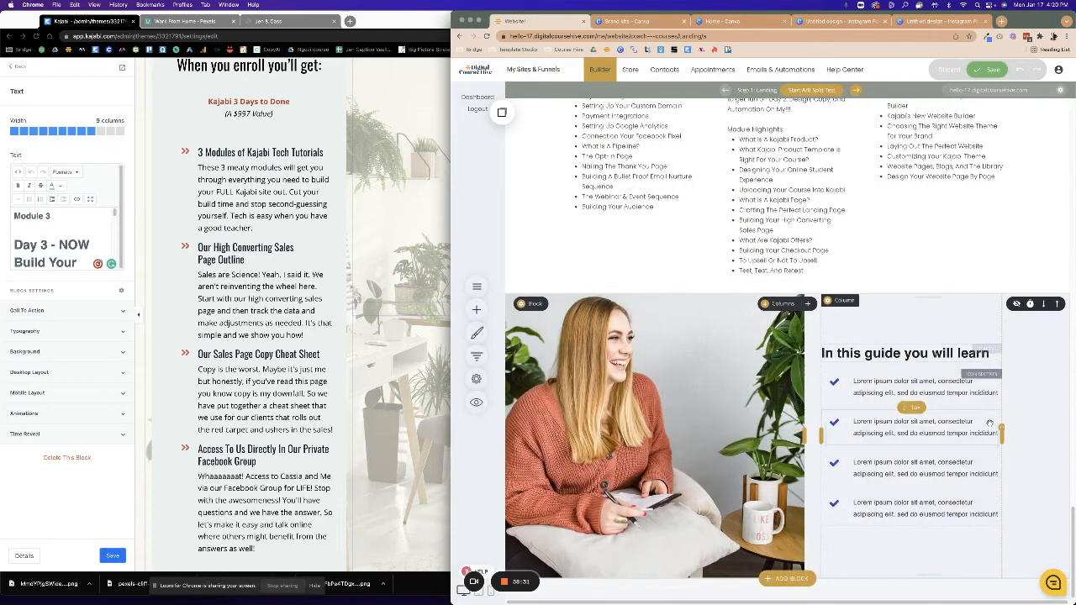
drag(1006, 435, 1046, 436)
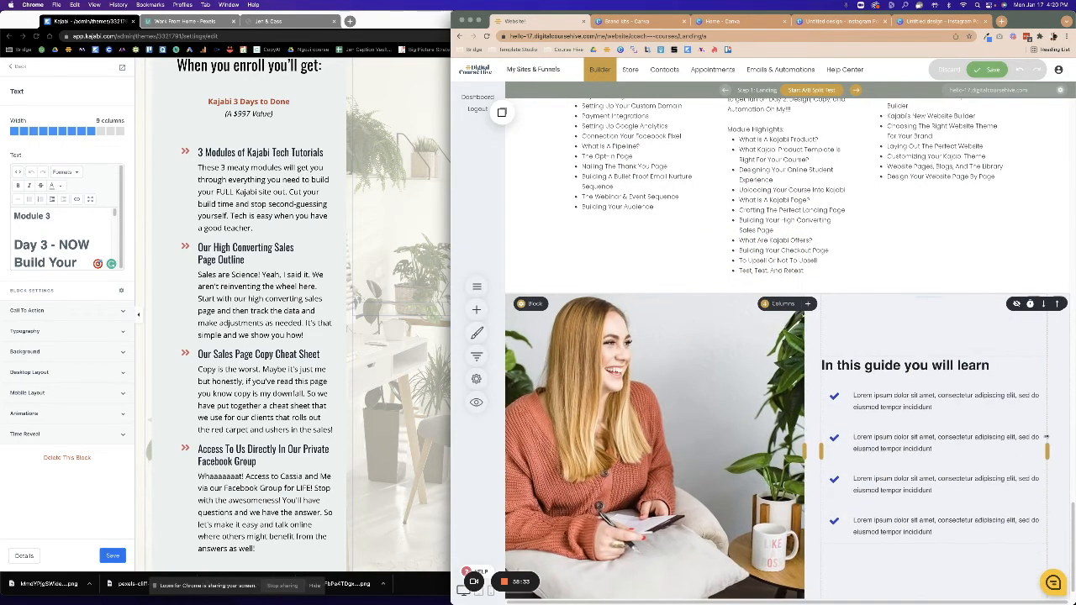
click(439, 251)
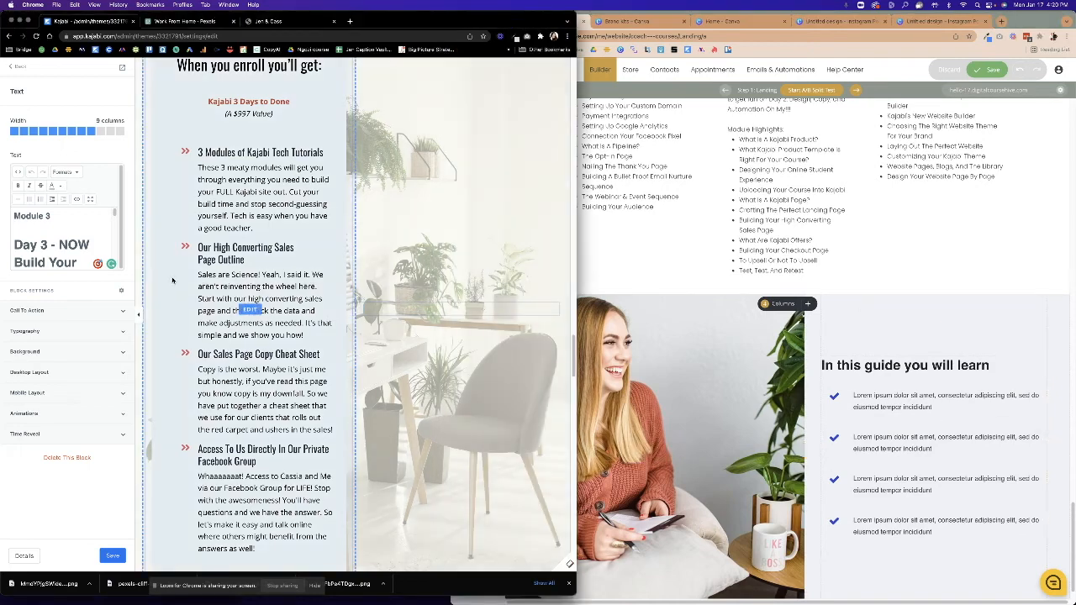
scroll(439, 251, up, 4)
click(945, 363)
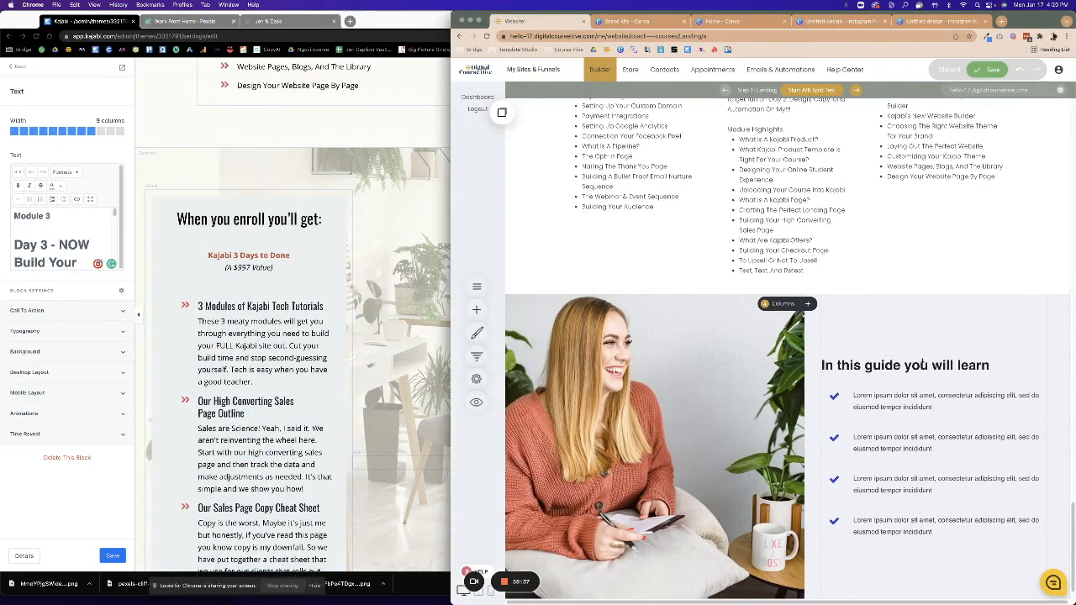
Retitle the checklist heading to 'When you enroll you get'.
click(1001, 365)
drag(1000, 364, 796, 359)
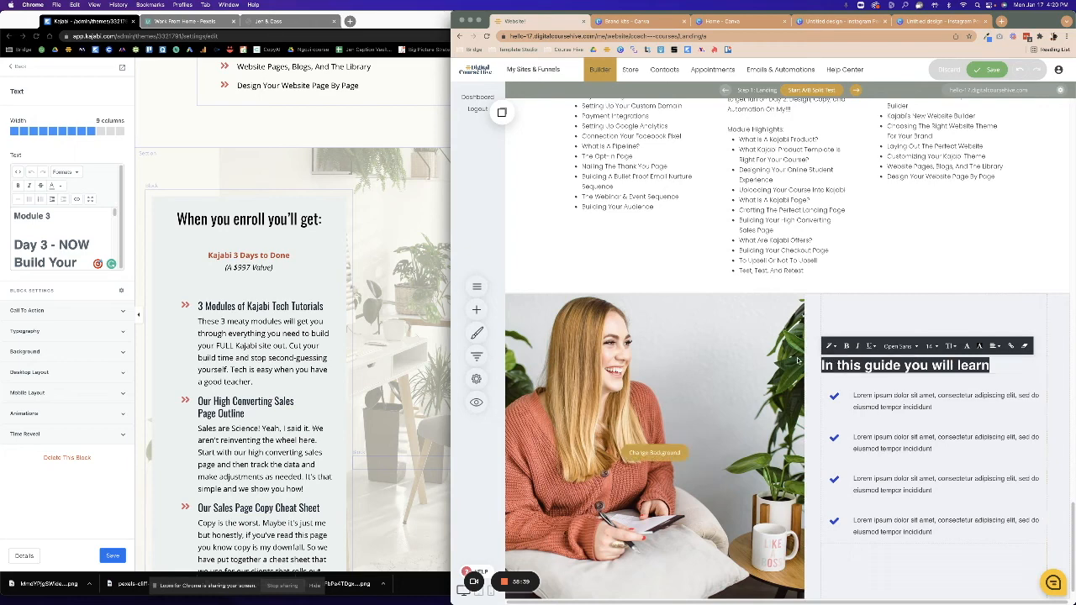
text(When you e)
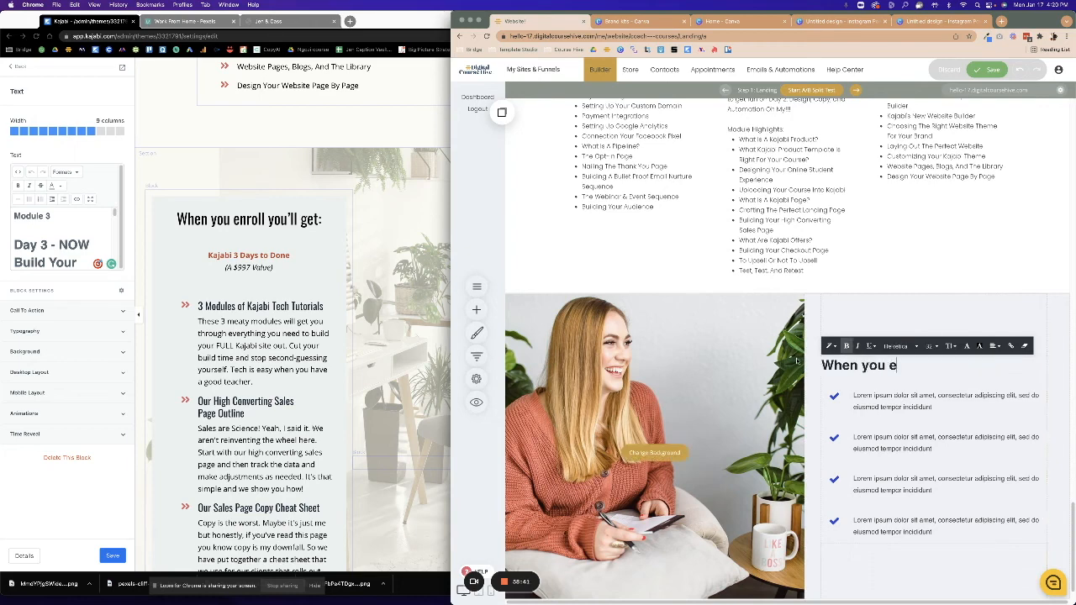
text(nroll you get:)
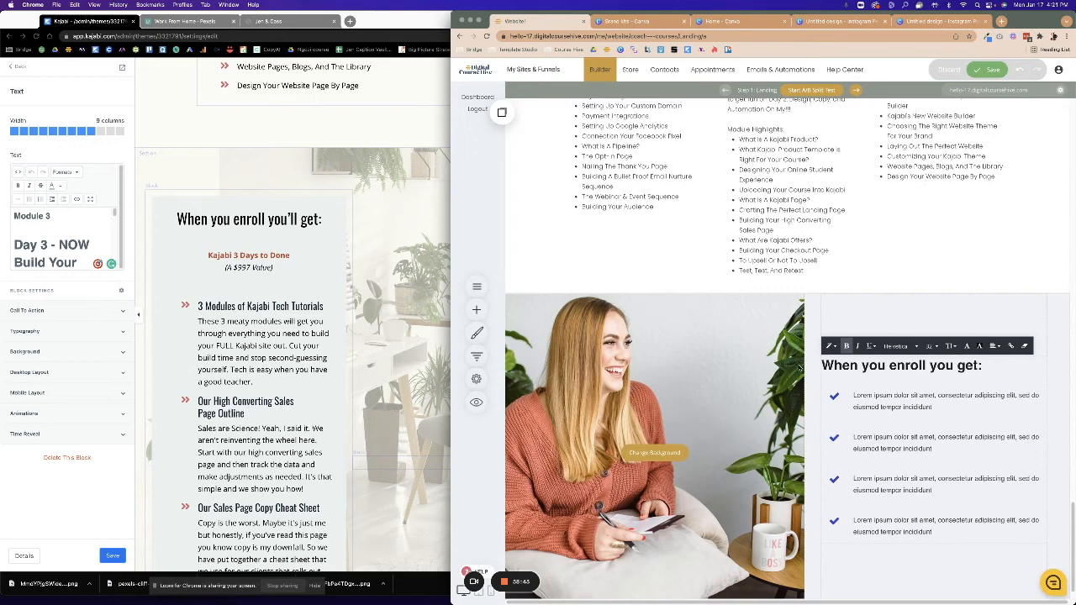
click(885, 402)
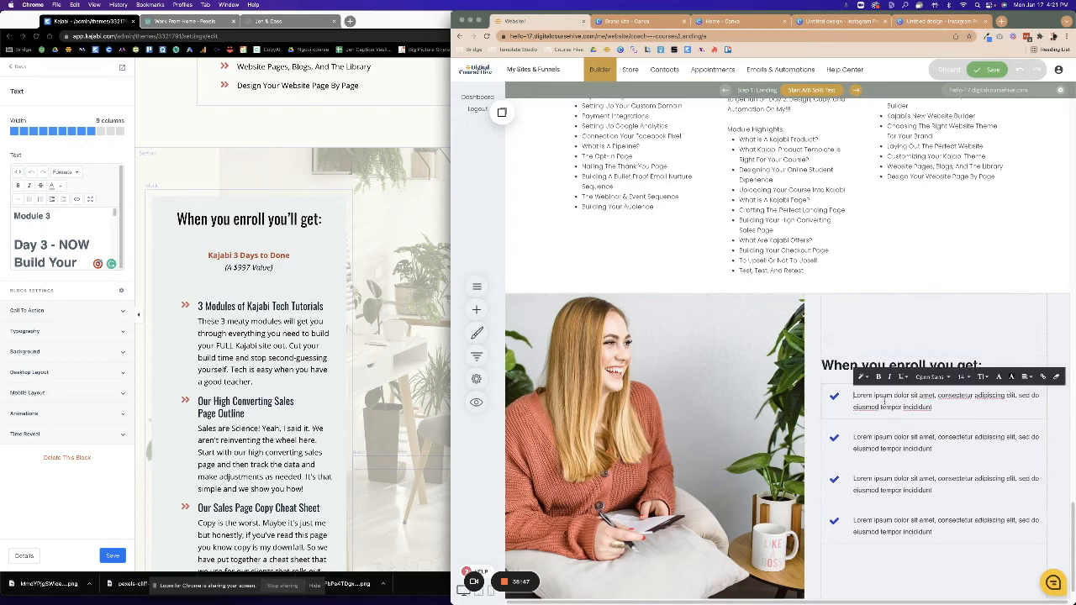
Copy the Kajabi Tech Tutorials heading and paragraph from Kajabi's enroll text block.
click(226, 316)
click(227, 317)
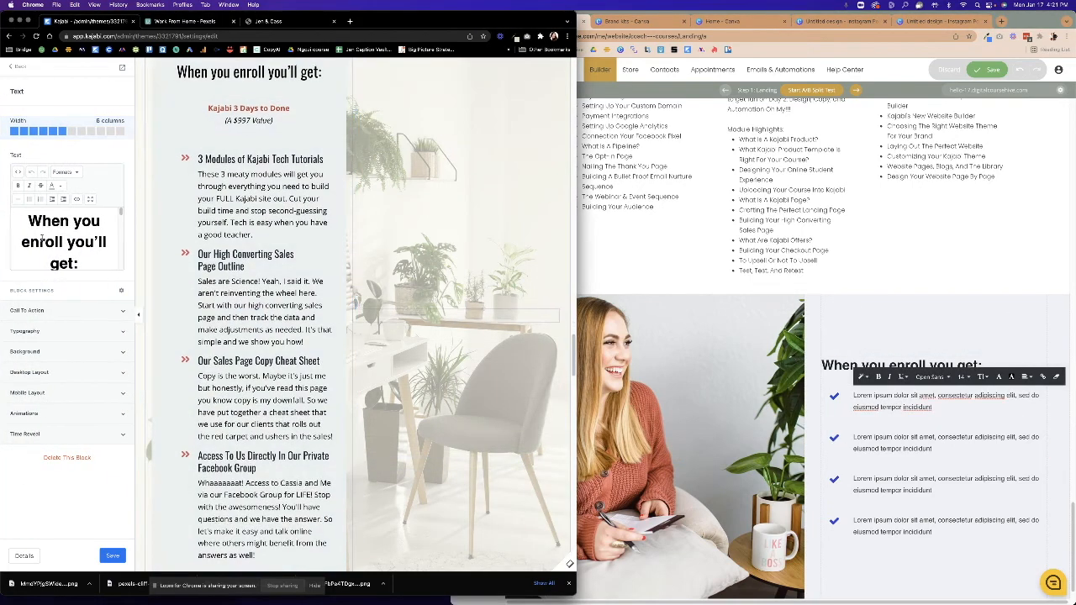
click(88, 199)
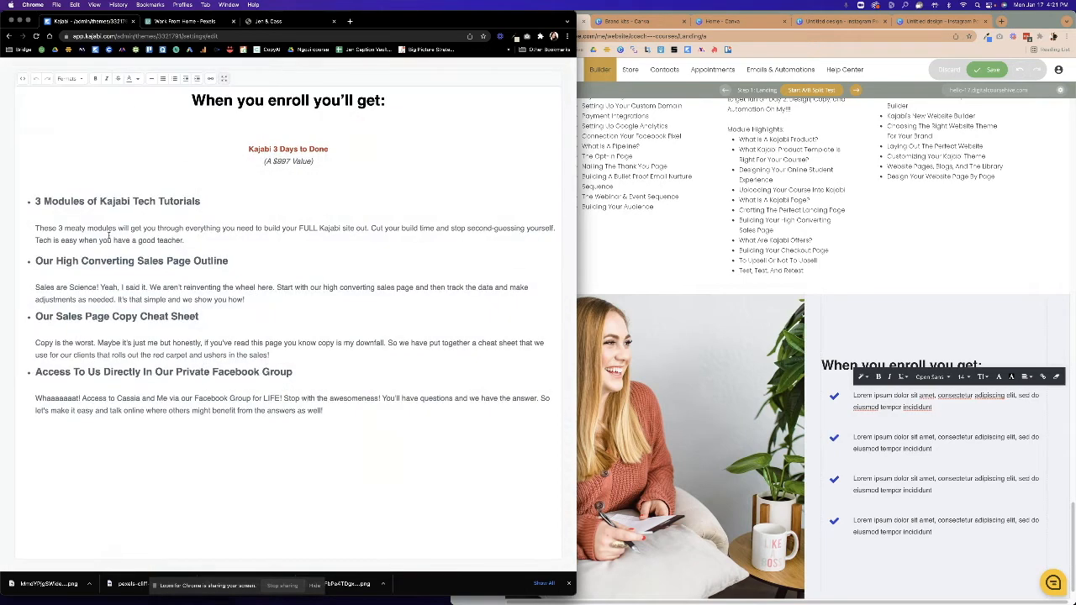
drag(35, 201, 188, 241)
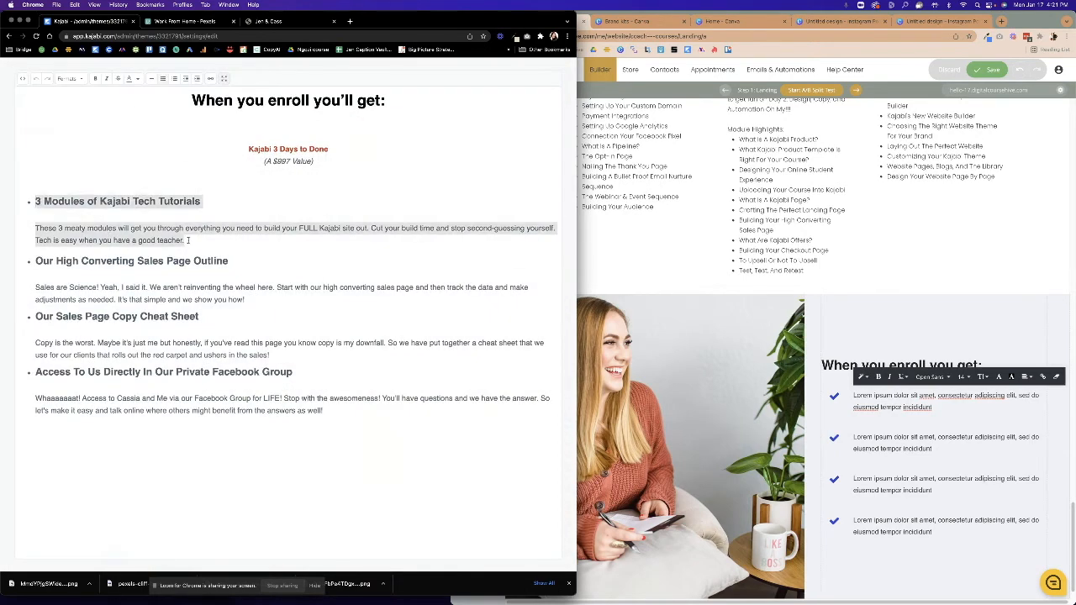
click(156, 239)
right_click(157, 238)
click(126, 201)
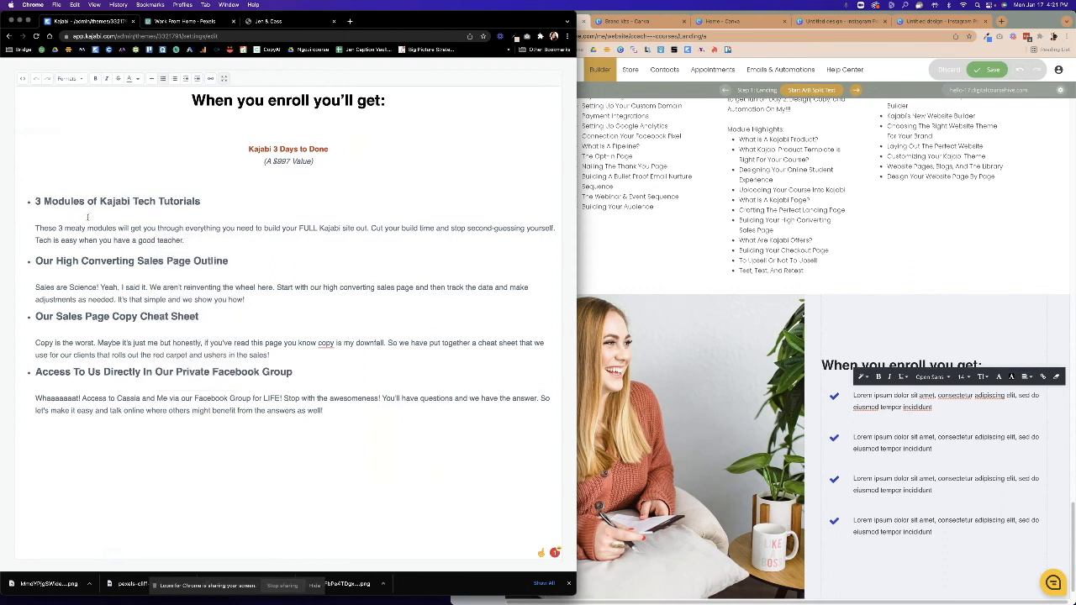
drag(87, 217, 186, 239)
right_click(166, 239)
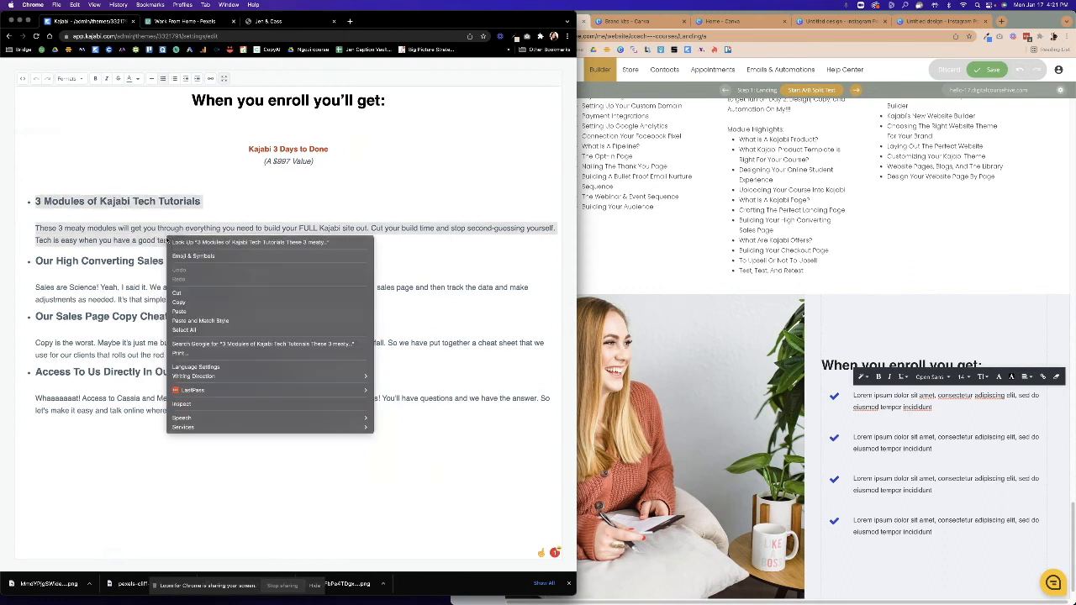
click(189, 303)
Paste the '3 Modules of Kajabi Tech Tutorials' text into the first checklist item with a bold heading.
click(932, 410)
double_click(939, 409)
click(946, 409)
drag(945, 409, 853, 395)
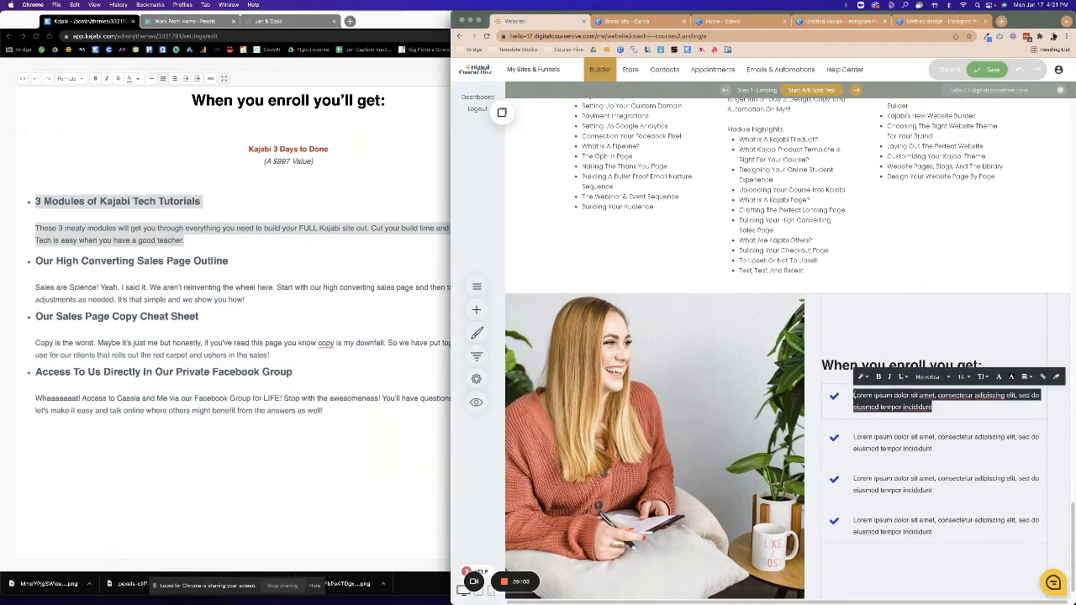
key(super+v)
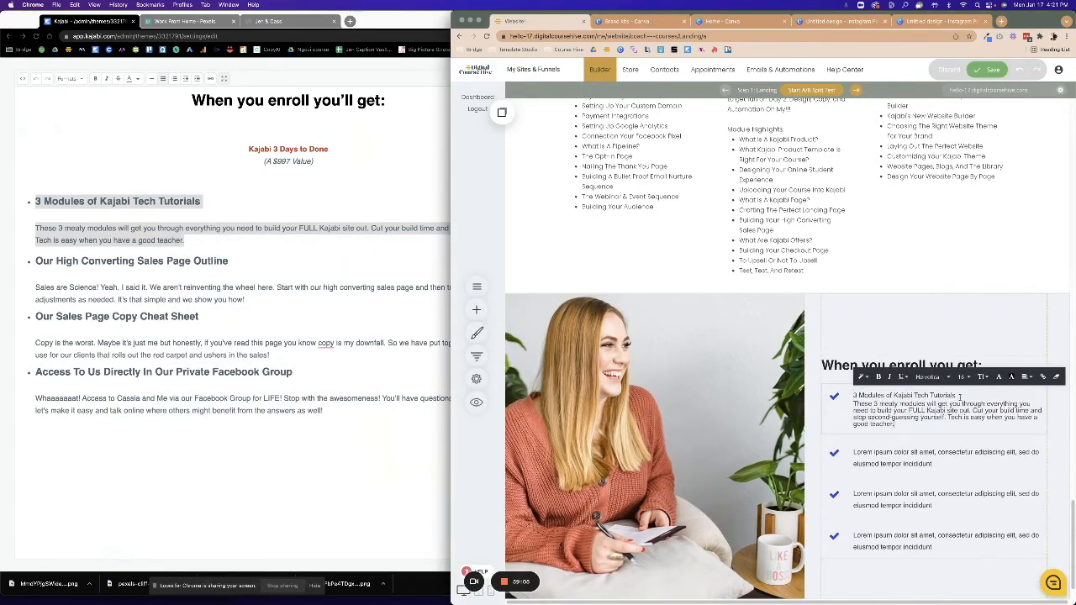
drag(960, 397, 853, 395)
click(878, 376)
click(886, 424)
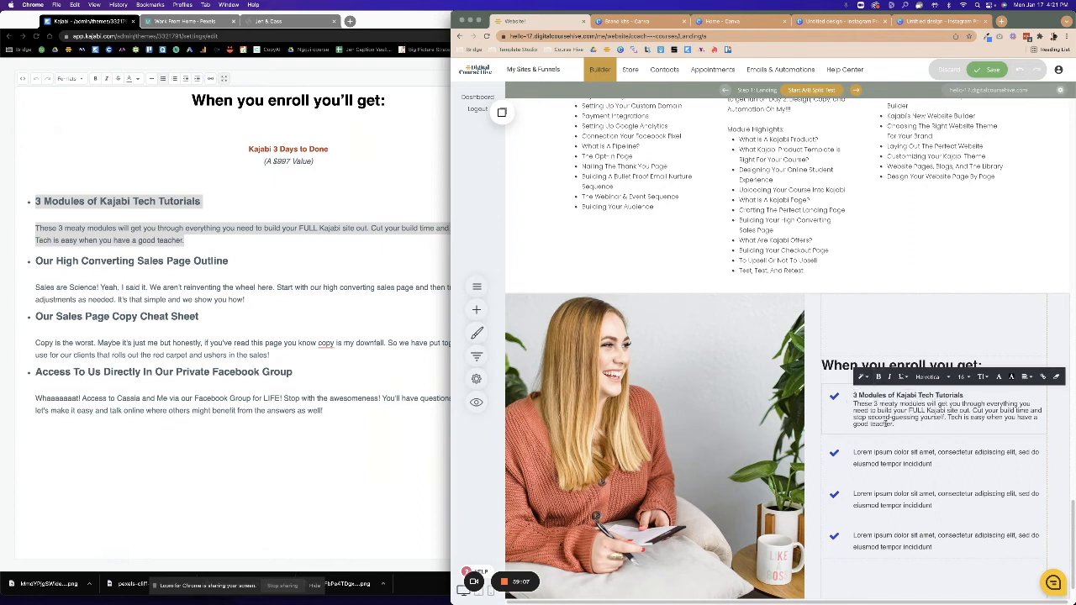
click(833, 398)
click(845, 374)
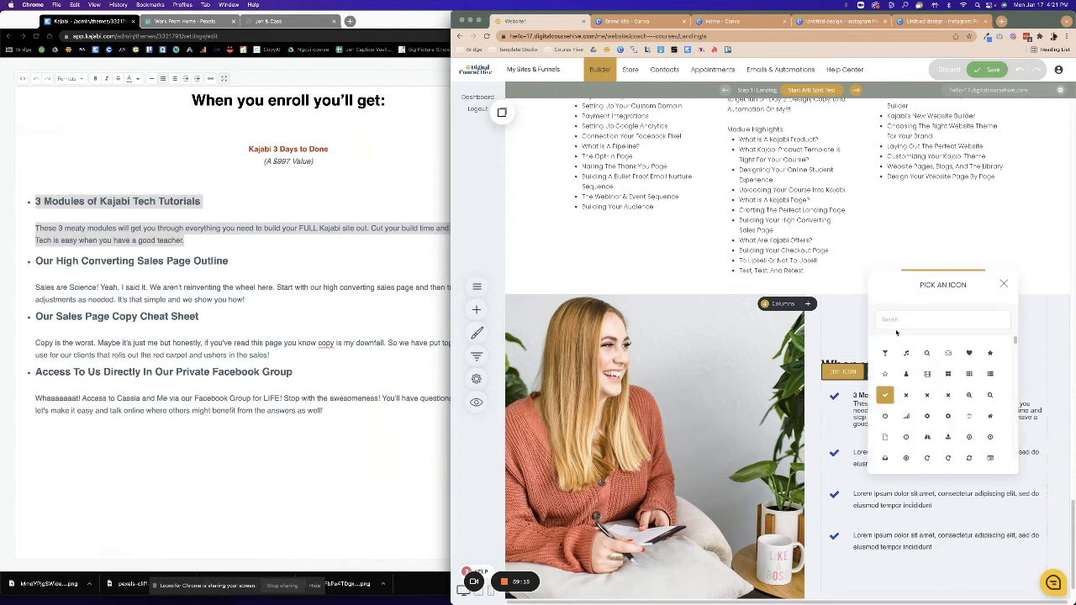
click(846, 408)
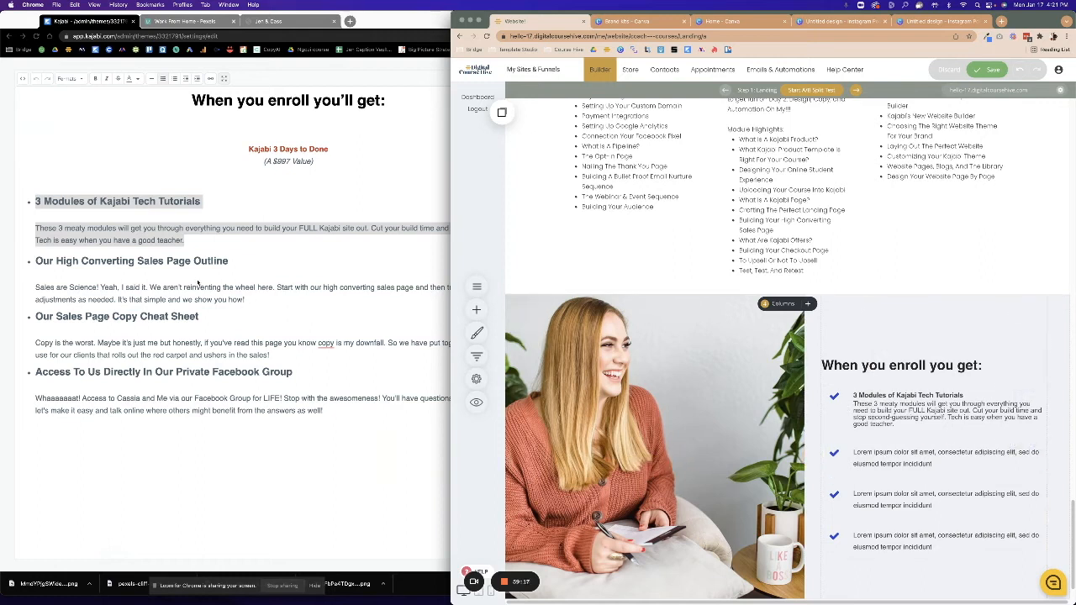
Fill the second item with the 'Our High Converting Sales Page Outline' text, bolding its heading.
click(199, 284)
click(39, 262)
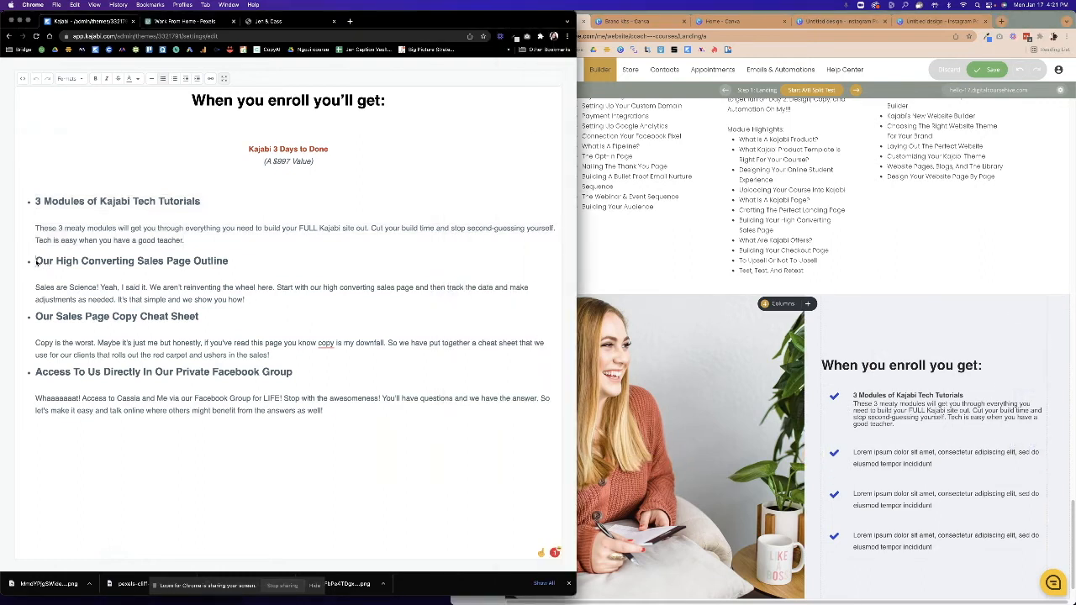
drag(51, 270, 234, 311)
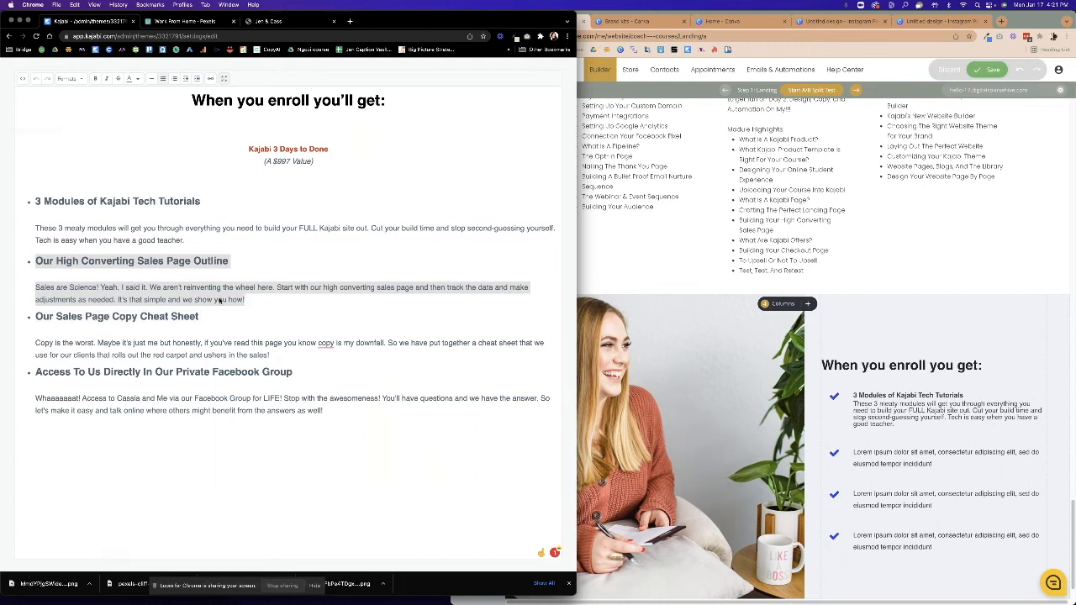
right_click(220, 300)
click(252, 357)
click(929, 463)
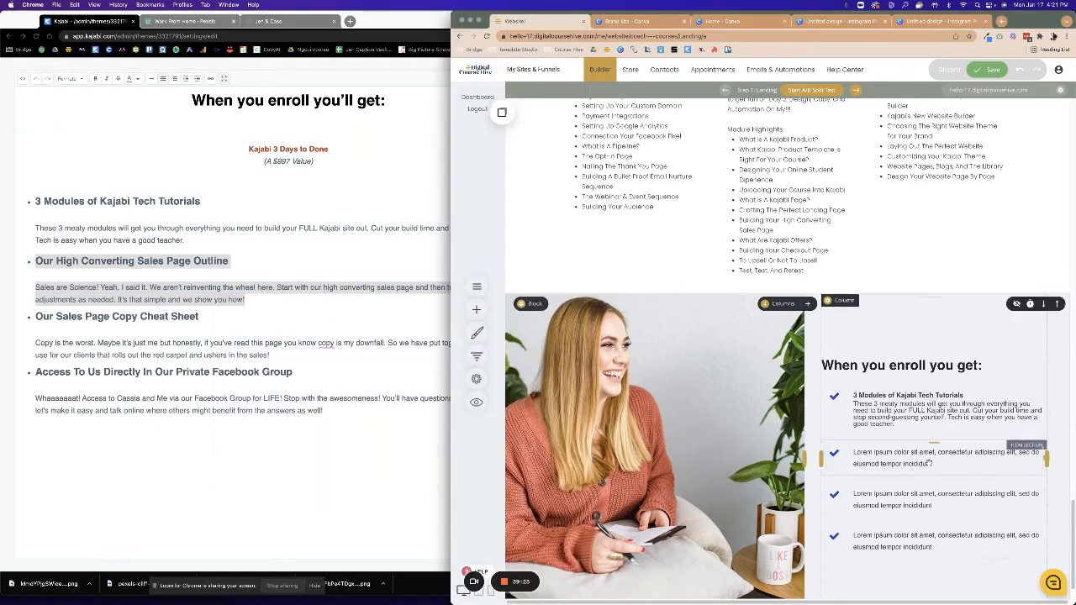
click(929, 462)
drag(928, 463, 851, 452)
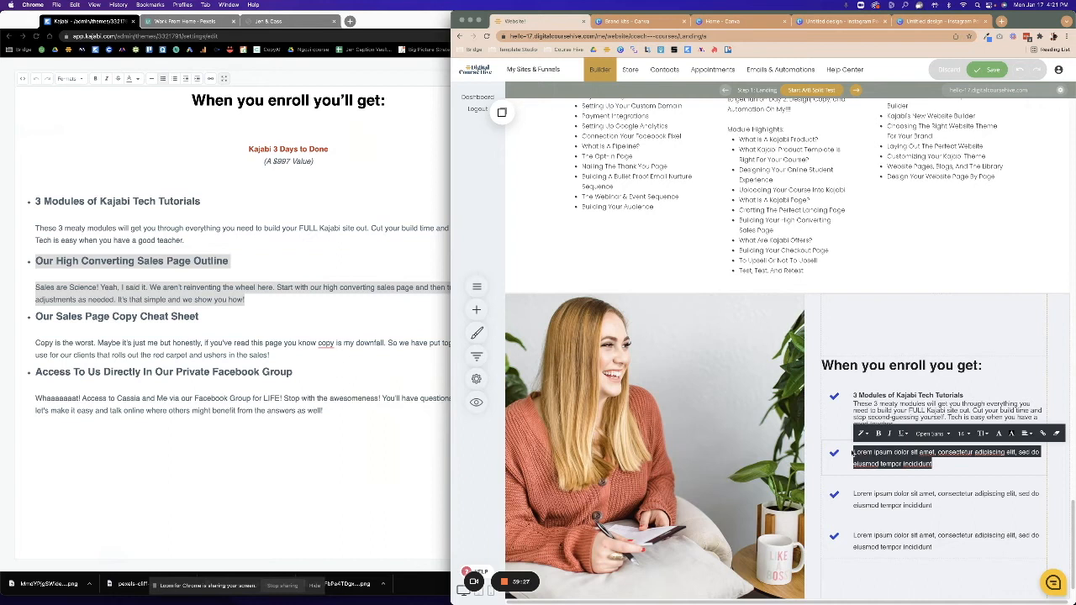
key(super+v)
drag(975, 453, 852, 452)
click(878, 433)
click(889, 492)
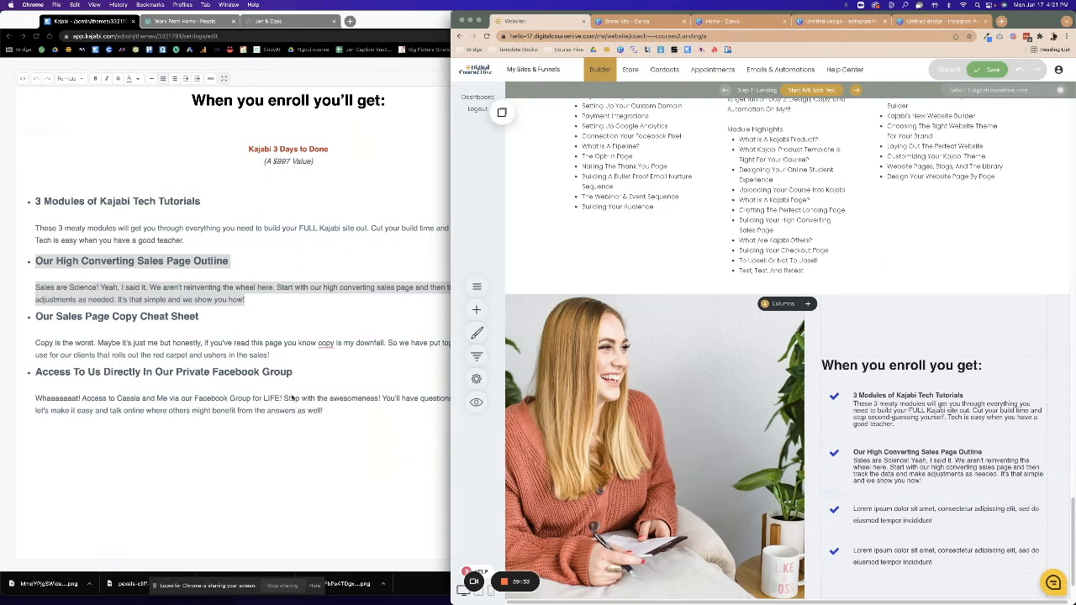
Fill the third item with the 'Our Sales Page Copy Cheat Sheet' text, bolding its heading.
click(86, 313)
drag(35, 317, 281, 358)
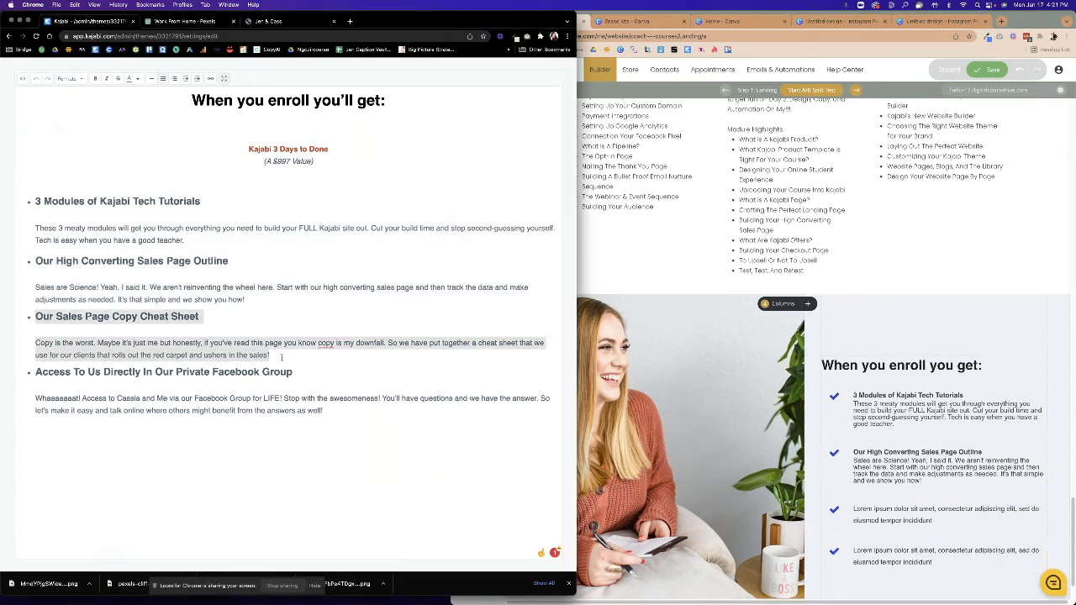
right_click(224, 353)
click(277, 412)
click(931, 510)
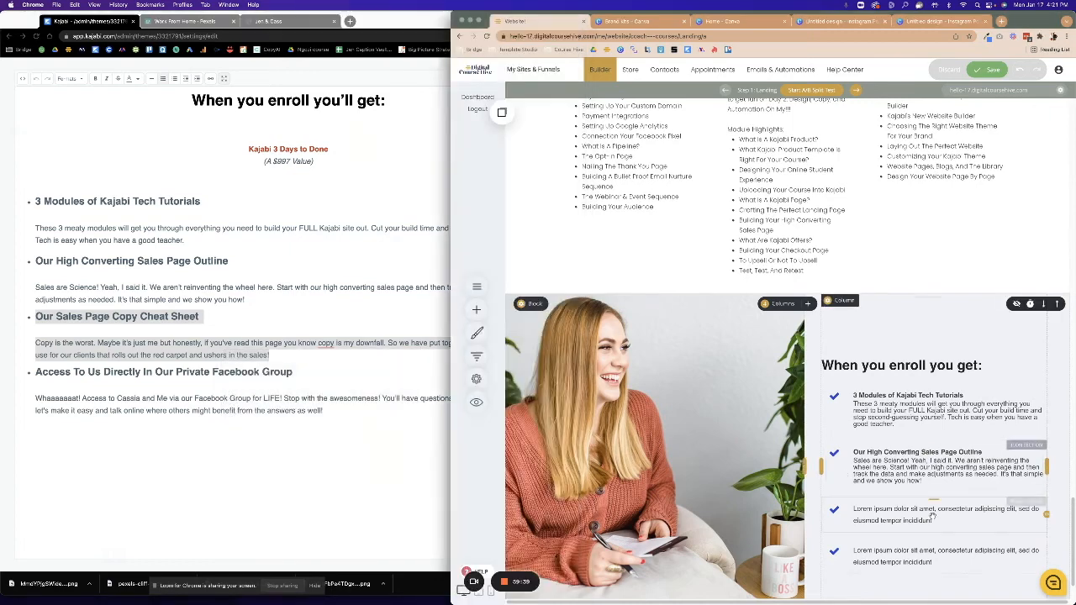
drag(933, 520, 843, 511)
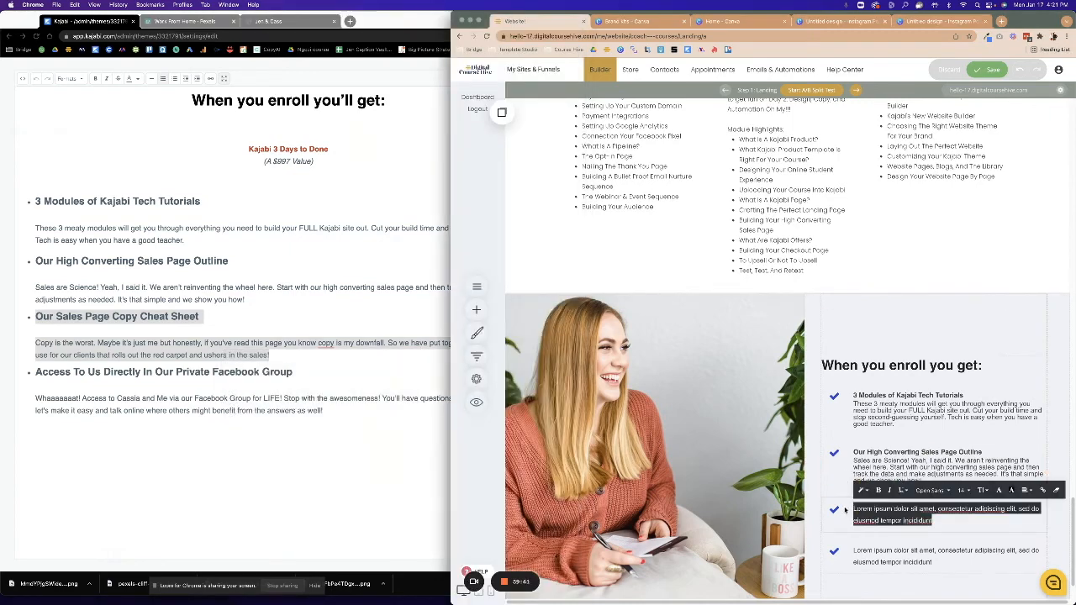
key(ctrl+v)
drag(959, 509, 852, 510)
click(878, 490)
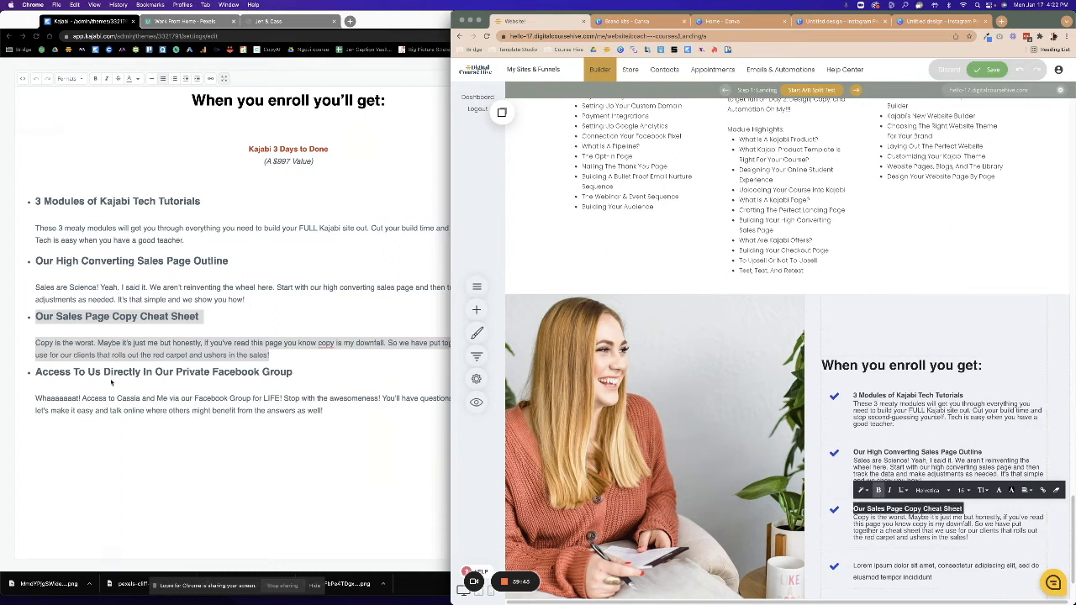
Fill the last item with the Facebook Group heading and paragraph, bolding its heading.
click(101, 386)
click(52, 372)
drag(35, 371, 326, 410)
right_click(297, 411)
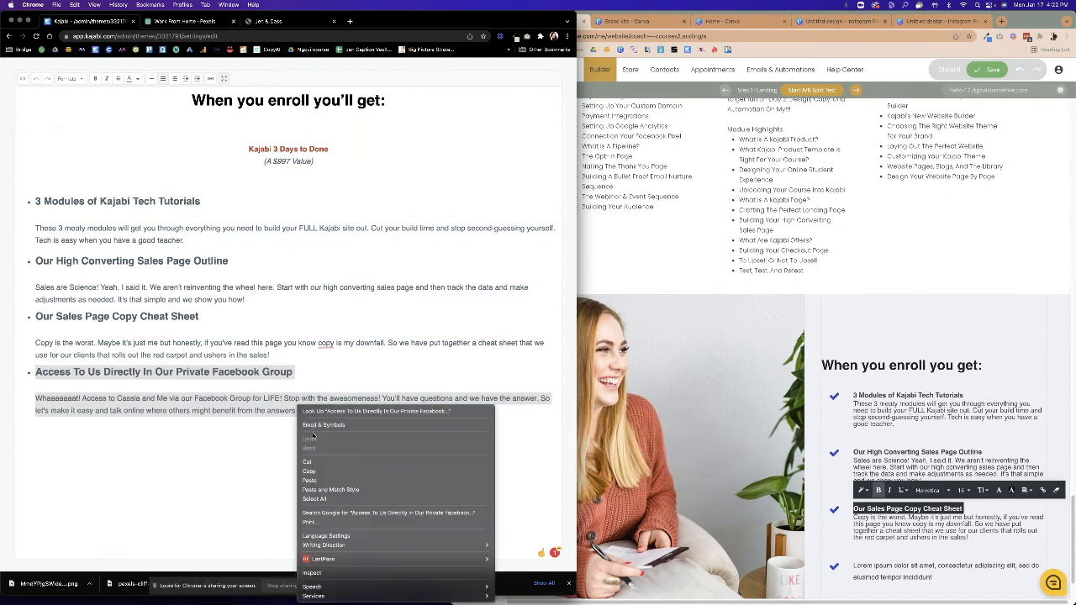
click(314, 472)
click(977, 555)
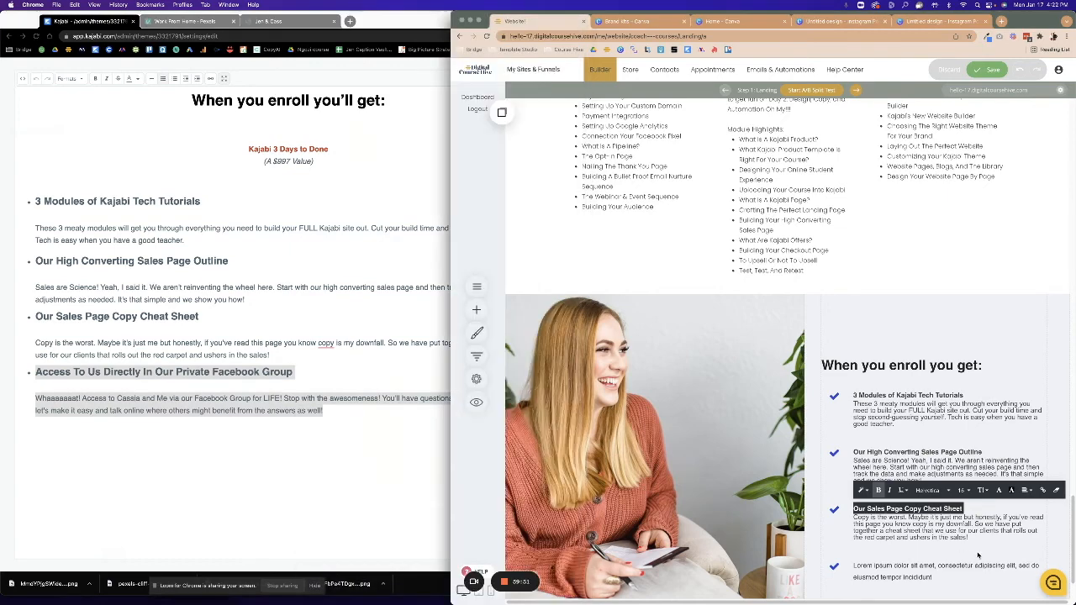
scroll(963, 550, down, 2)
click(859, 510)
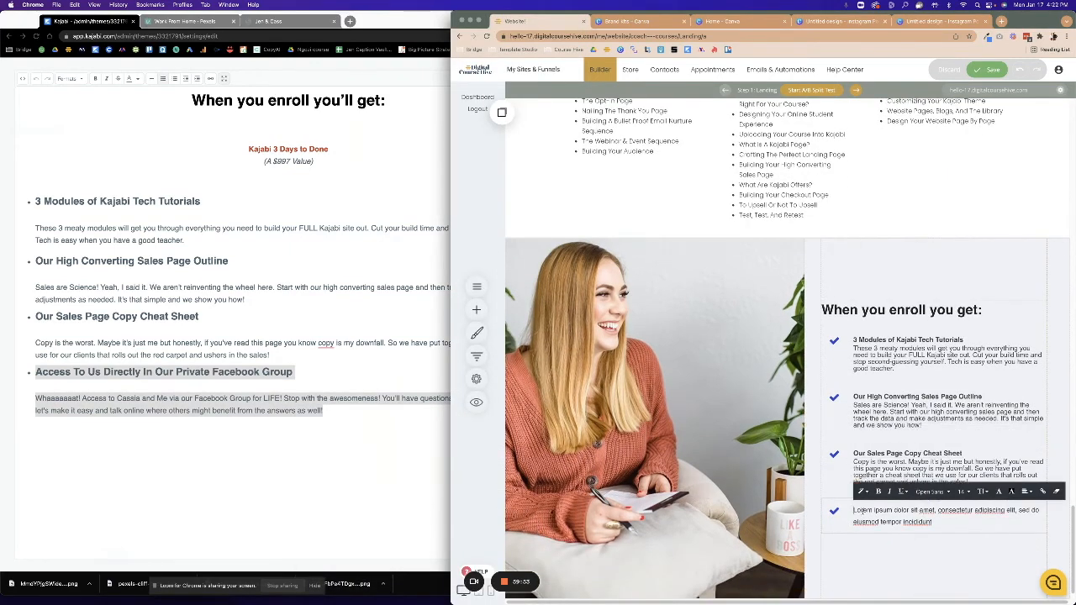
drag(940, 523, 853, 510)
right_click(863, 510)
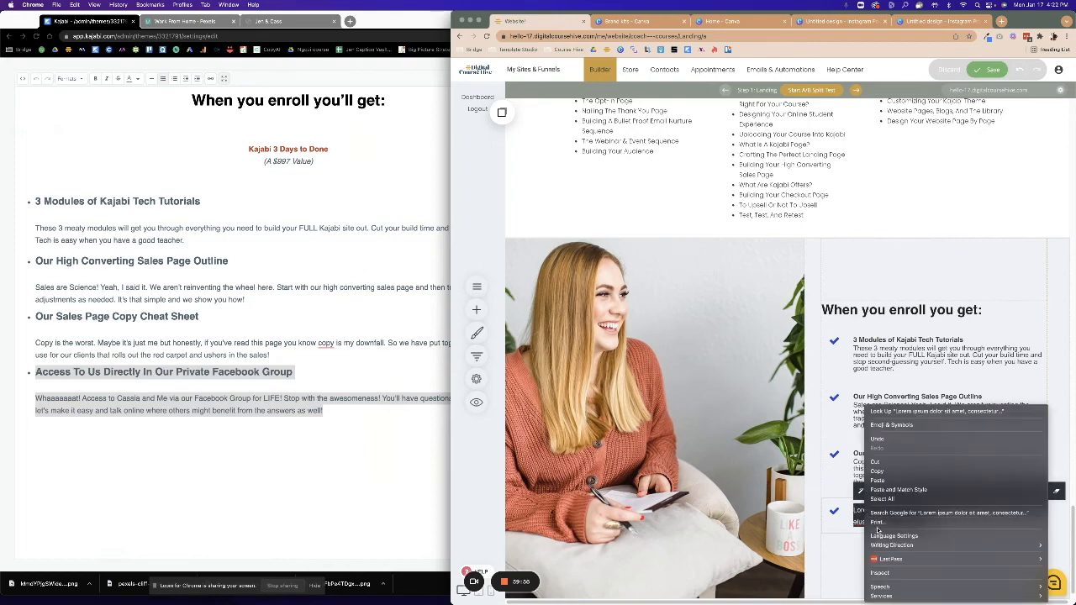
click(887, 486)
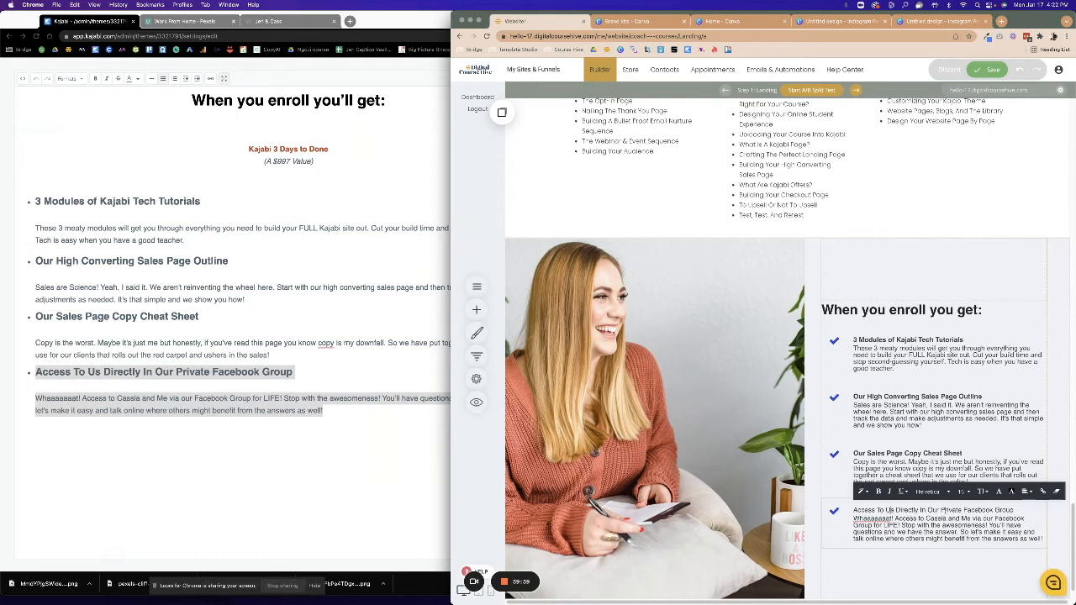
drag(1015, 510, 925, 510)
click(878, 491)
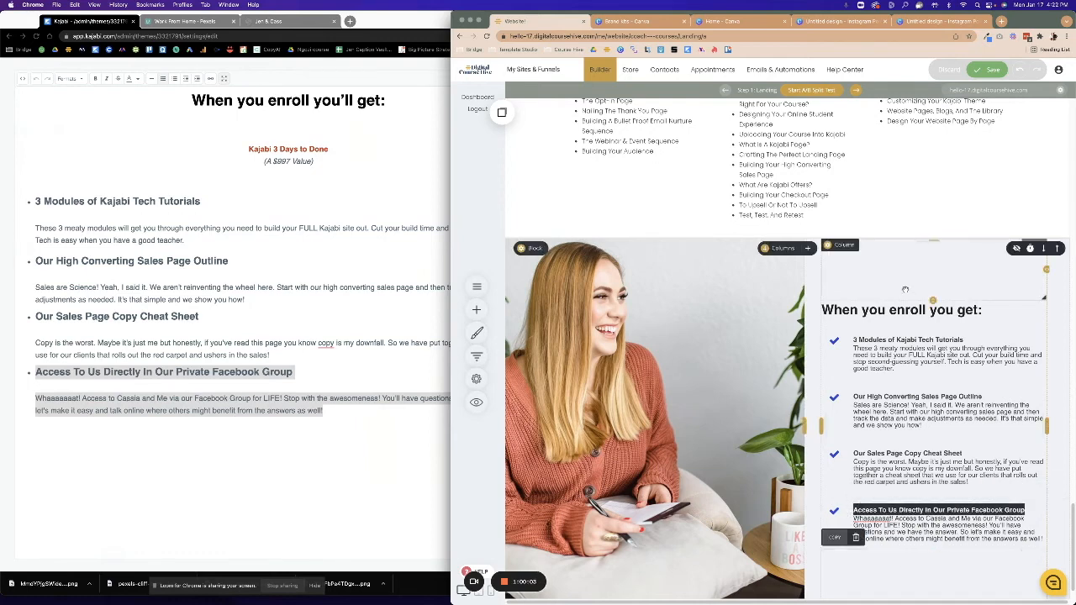
Reduce the space above the enroll column.
drag(934, 299, 927, 259)
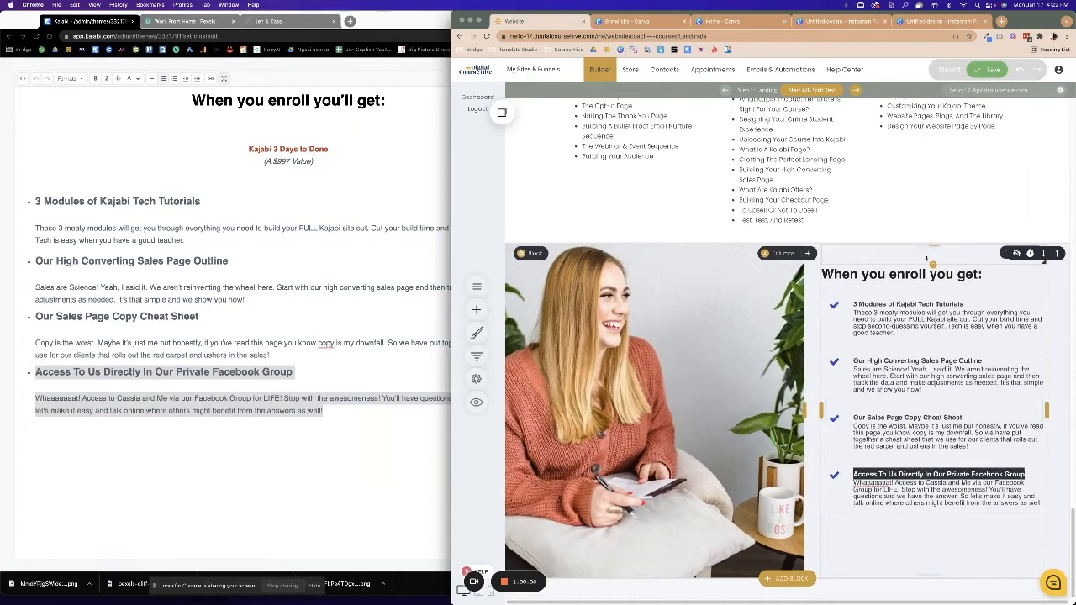
scroll(926, 530, up, 1)
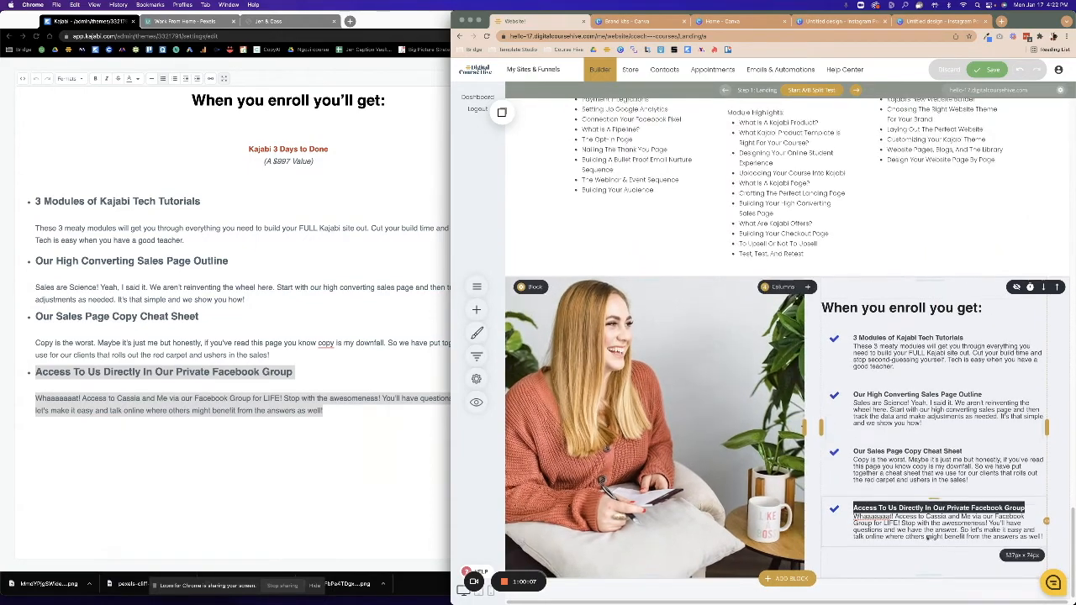
scroll(926, 535, up, 1)
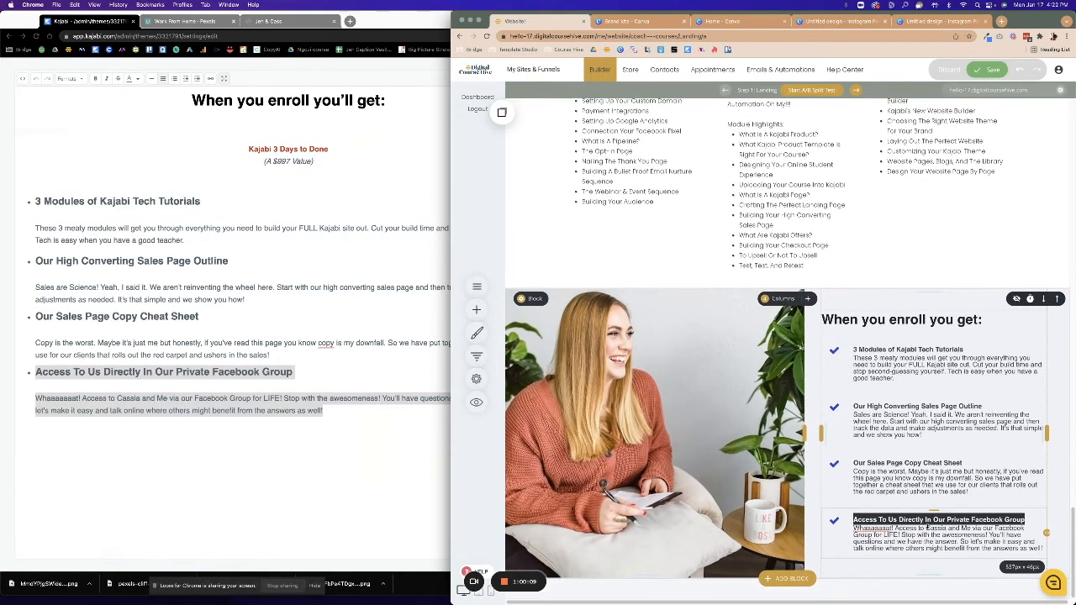
click(835, 350)
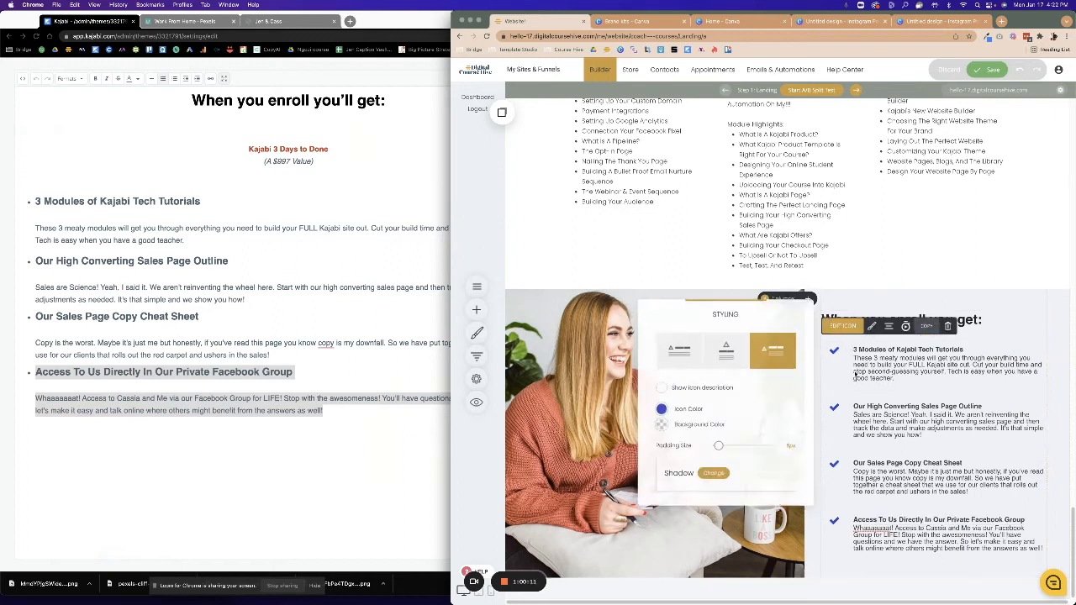
Set the first two check icons to the dark navy global colour.
click(660, 411)
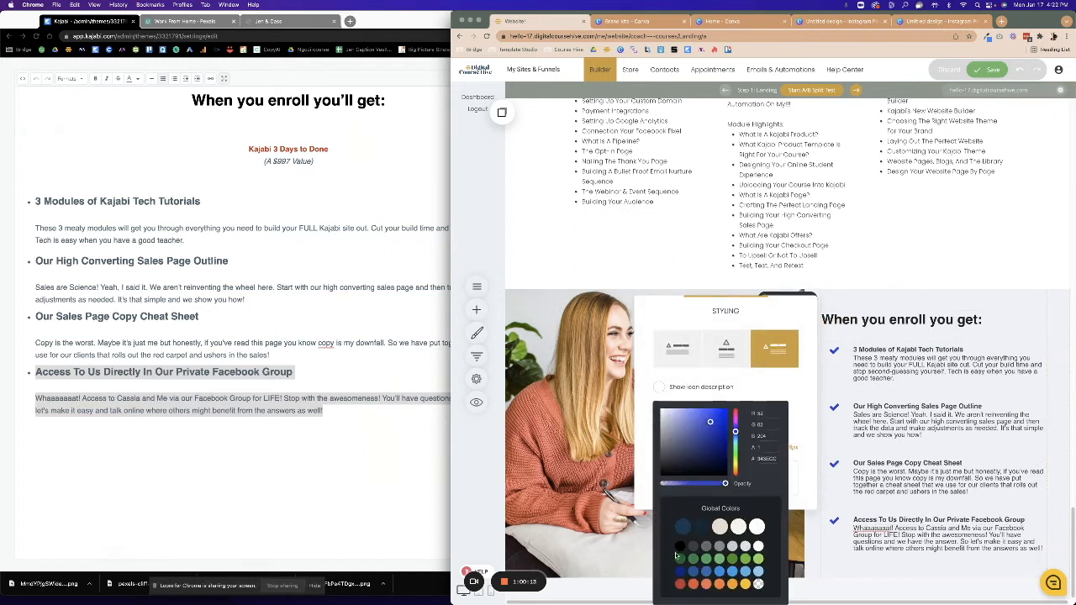
click(705, 533)
click(919, 472)
click(840, 407)
click(870, 384)
click(660, 468)
click(702, 534)
click(927, 499)
Set the third and fourth check icons to dark navy and save the page.
click(844, 464)
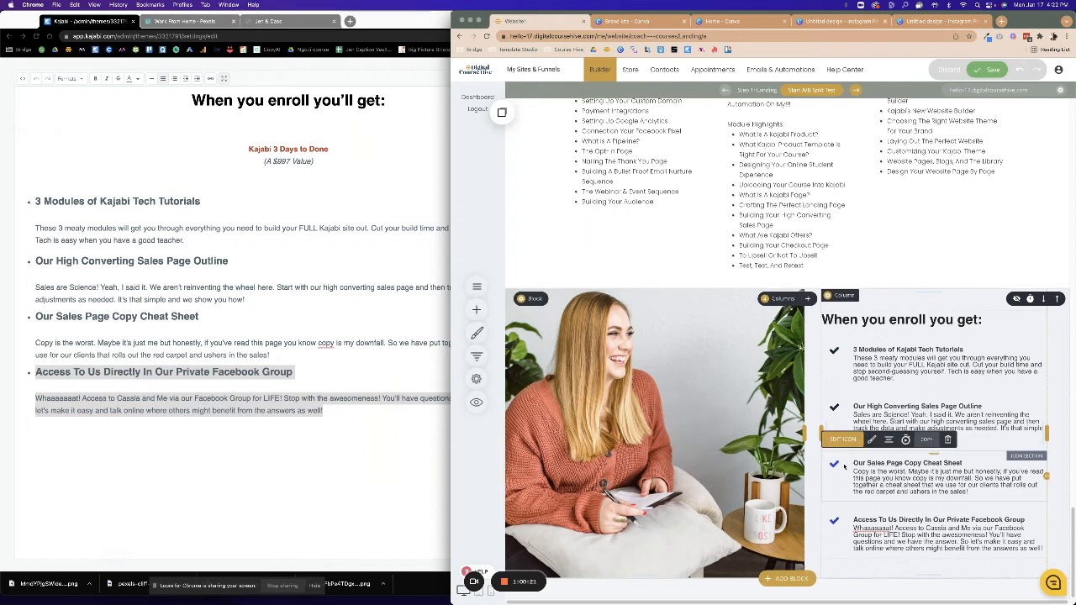
click(872, 439)
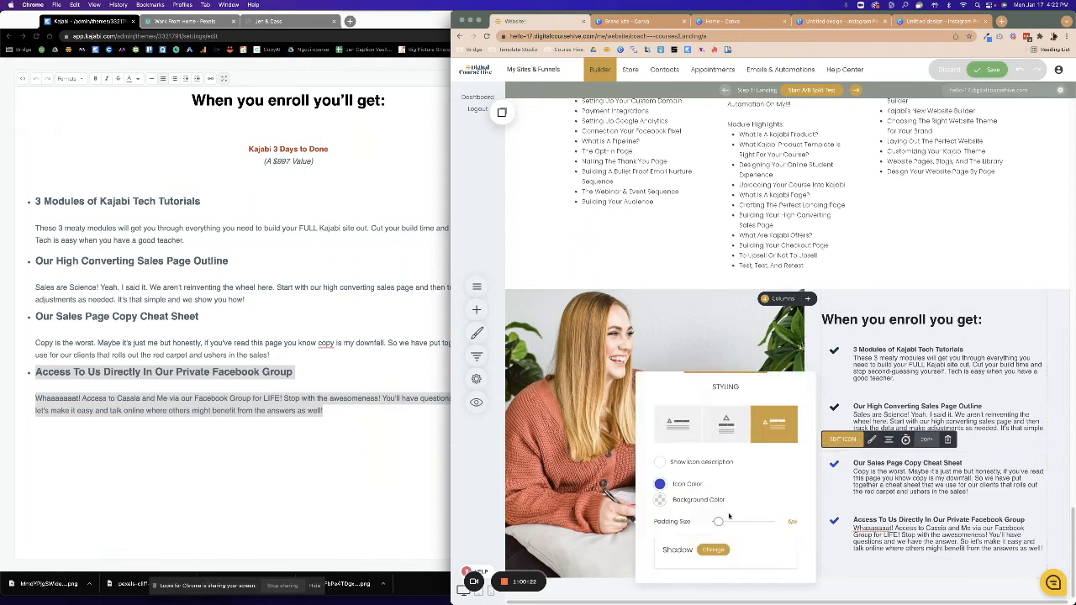
click(659, 484)
click(698, 528)
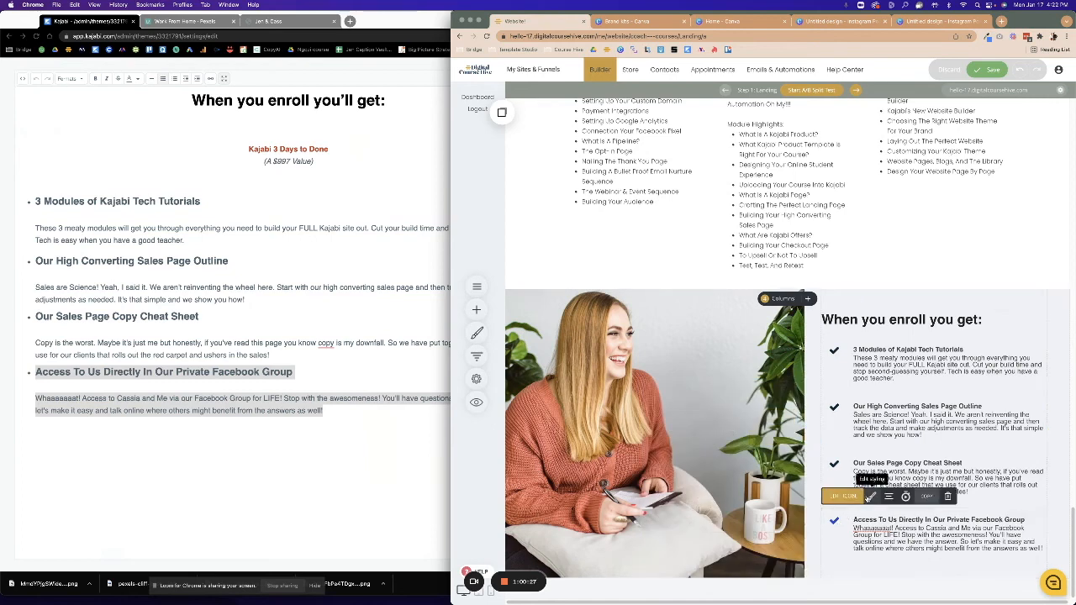
click(872, 497)
click(660, 485)
click(696, 527)
click(983, 73)
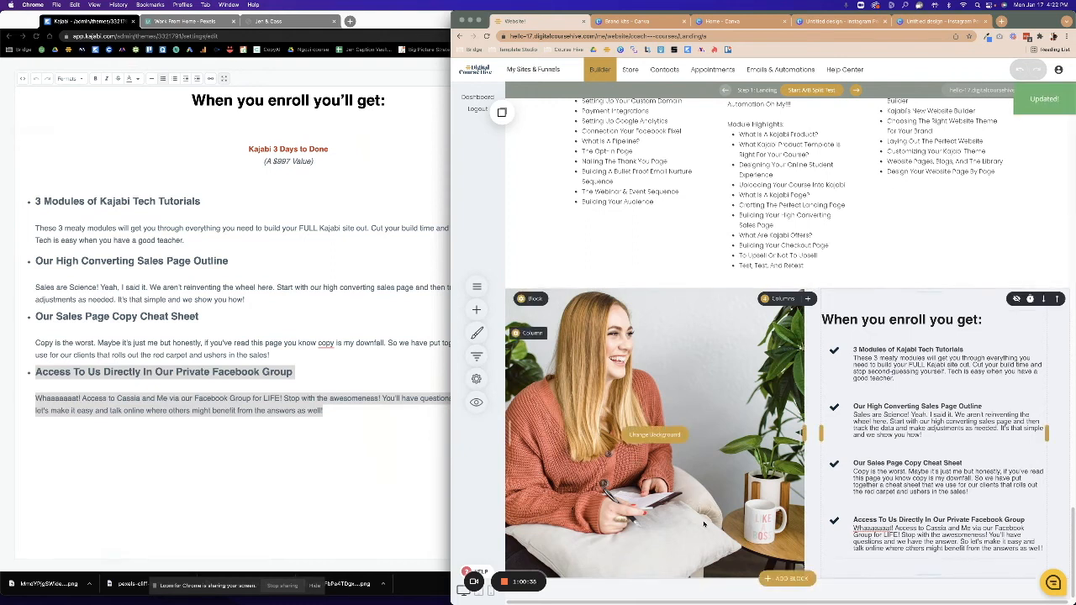
Collapse Kajabi's full-screen editor and scroll its preview to the Plus These Bonuses section.
click(187, 351)
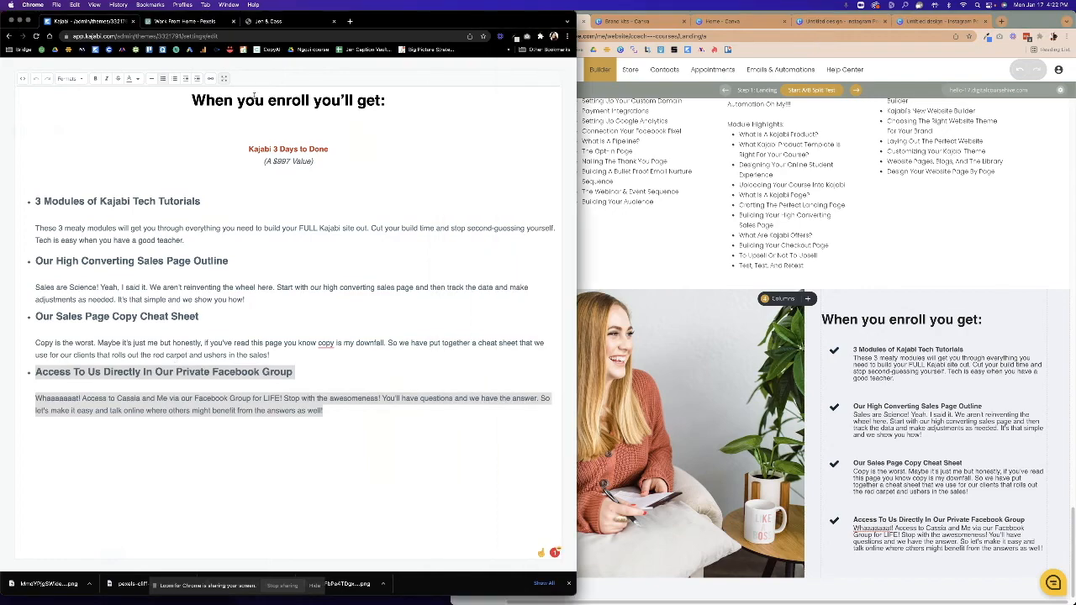
click(226, 79)
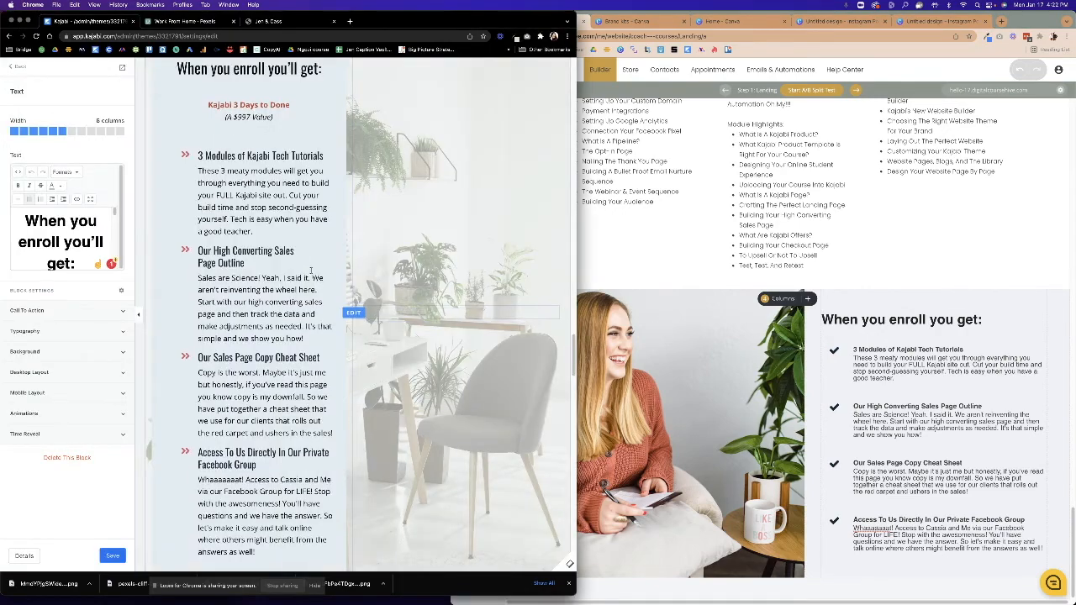
scroll(311, 273, down, 10)
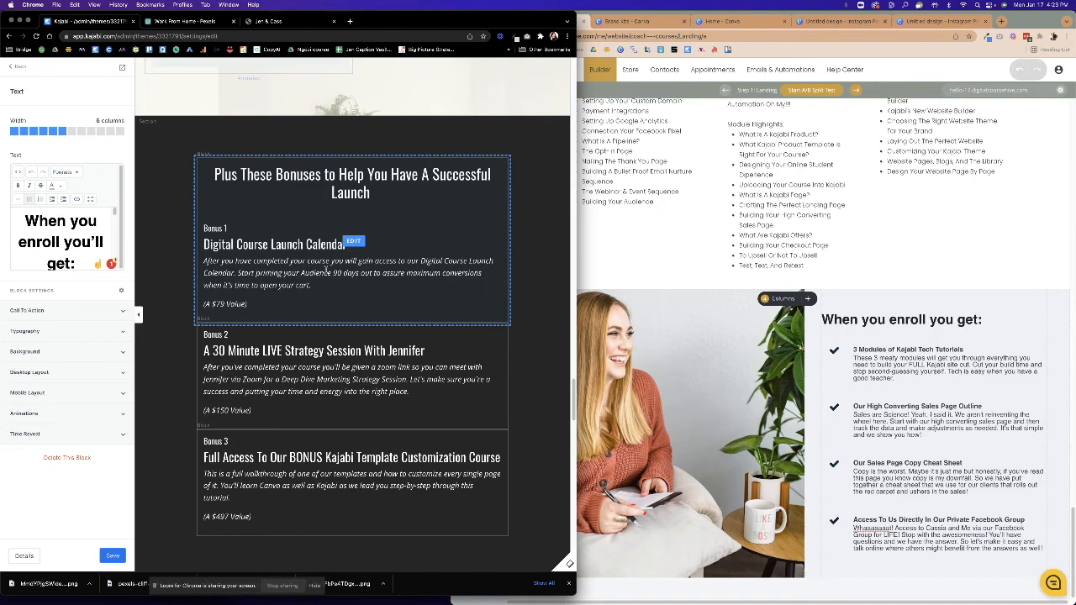
click(773, 456)
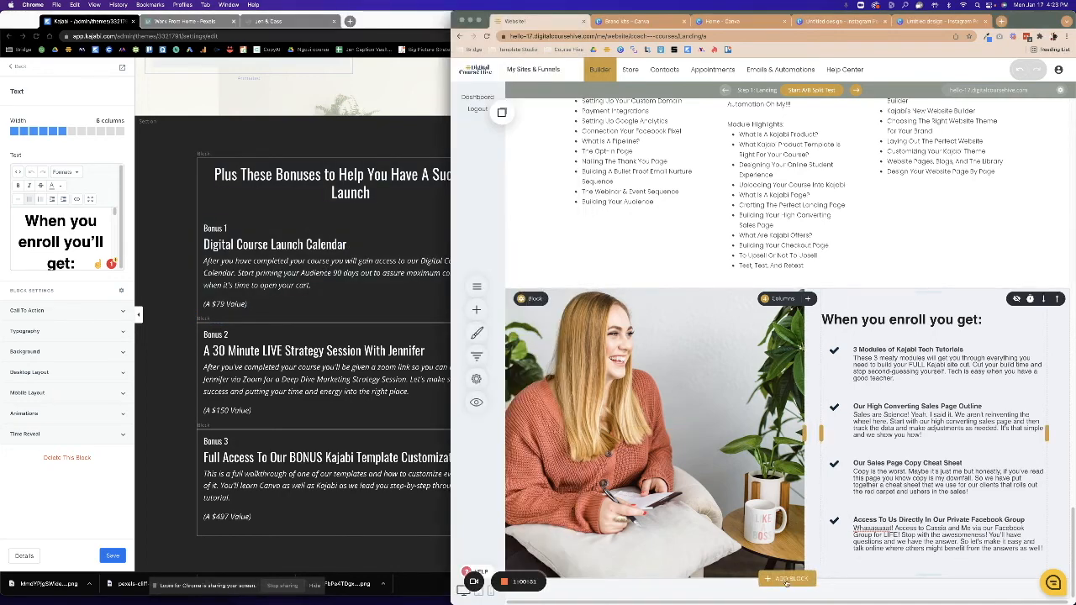
click(788, 579)
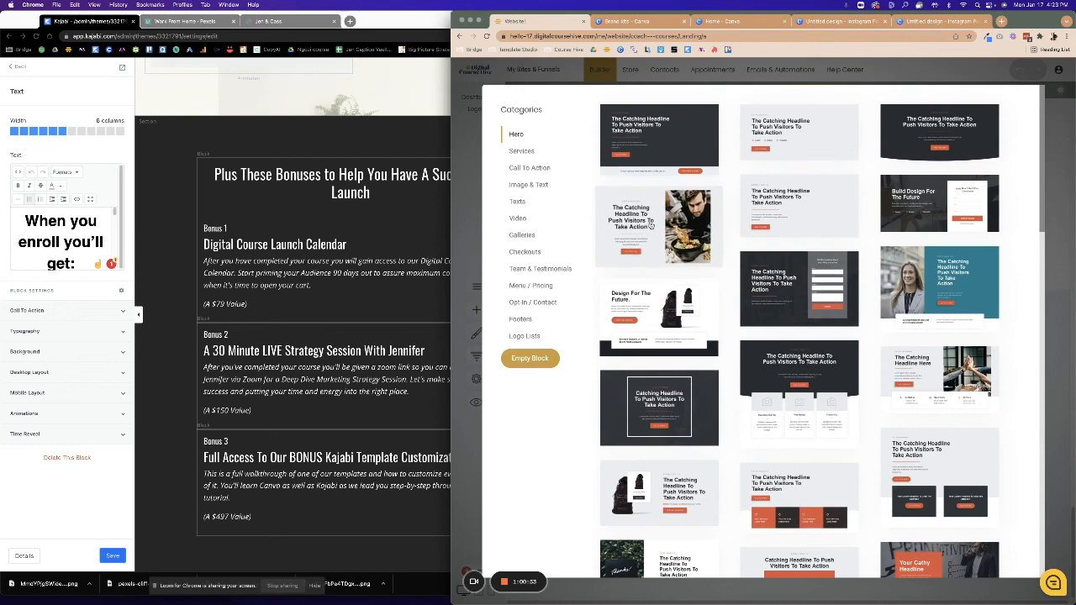
Add the Services template with the 'Impactful Section Headline' and three placeholder cards.
click(522, 152)
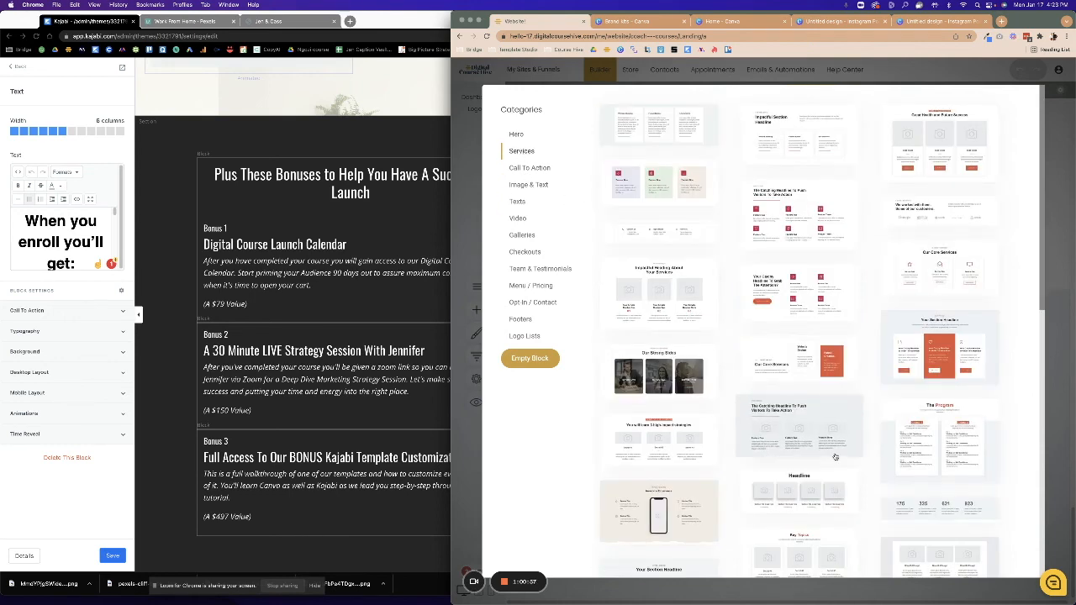
scroll(835, 457, down, 5)
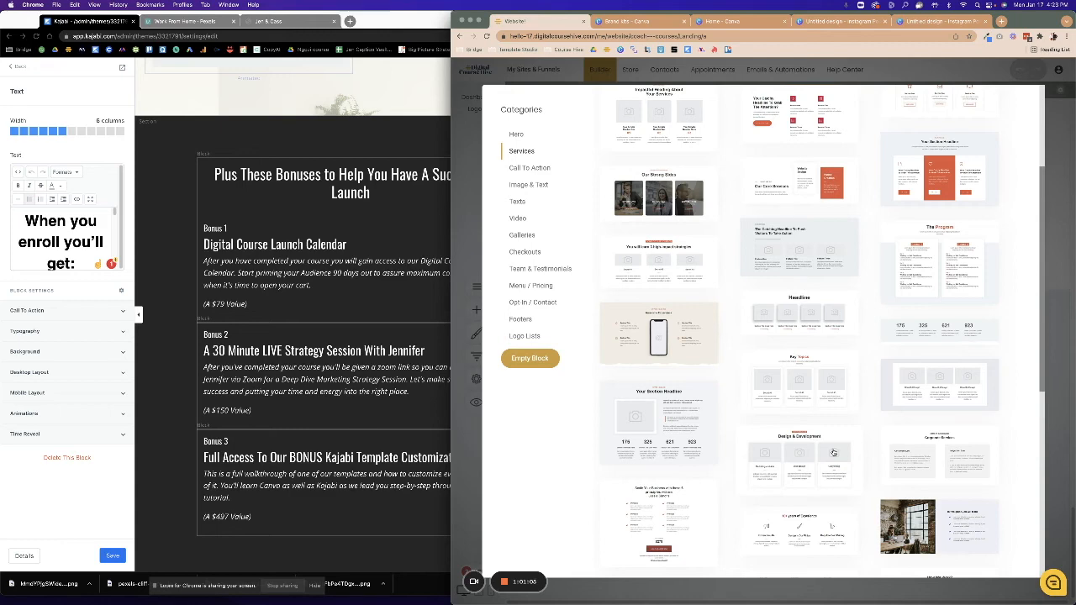
scroll(902, 346, up, 1)
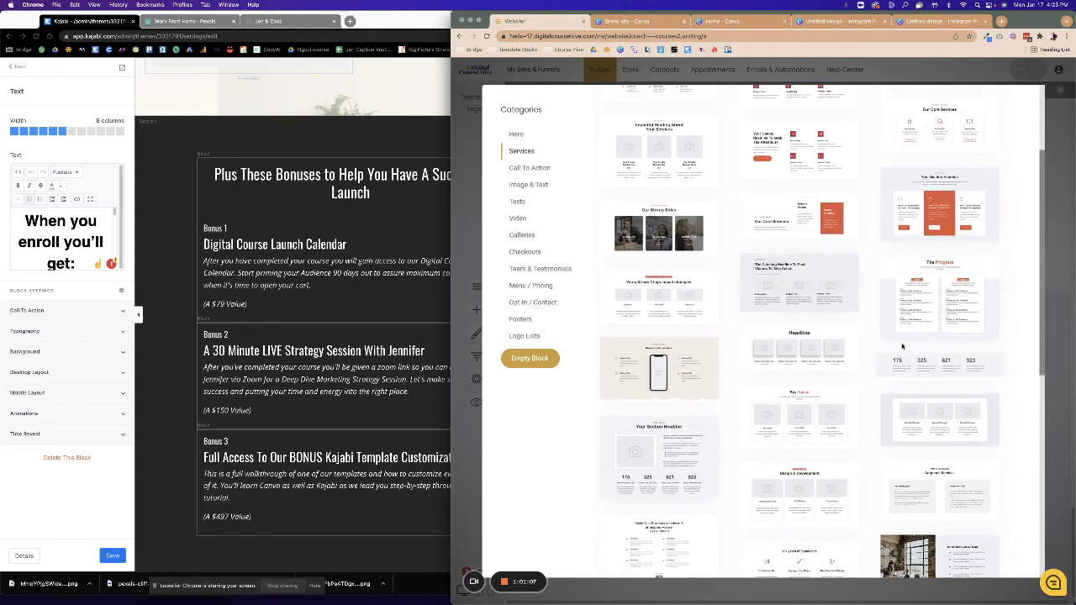
scroll(902, 346, up, 4)
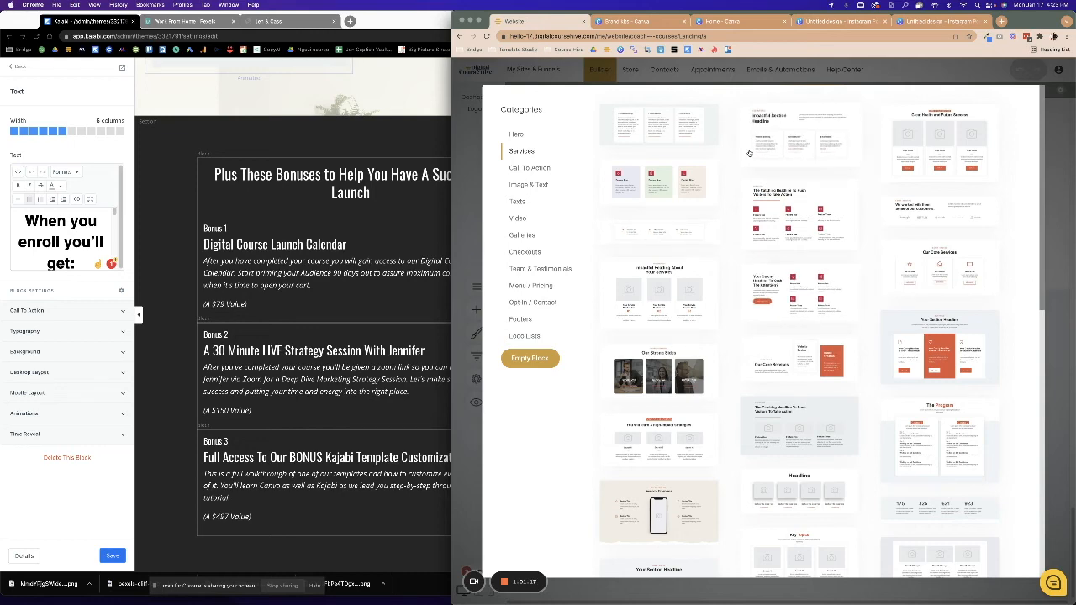
click(774, 140)
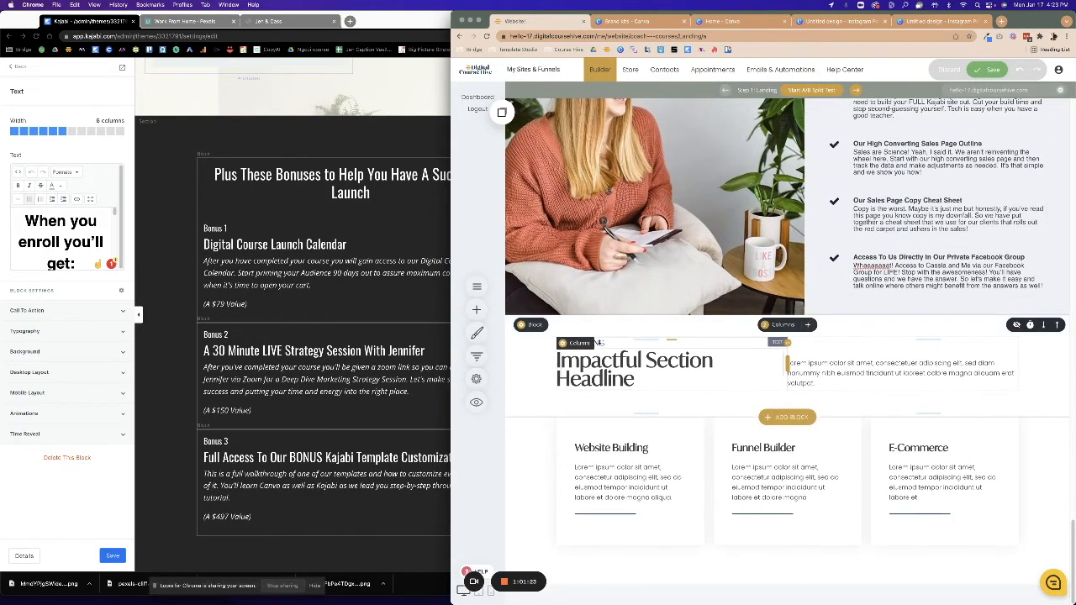
Copy the 'Plus These Bonuses to Help You Have A Successful Launch' heading from Kajabi.
click(611, 342)
drag(611, 343, 547, 342)
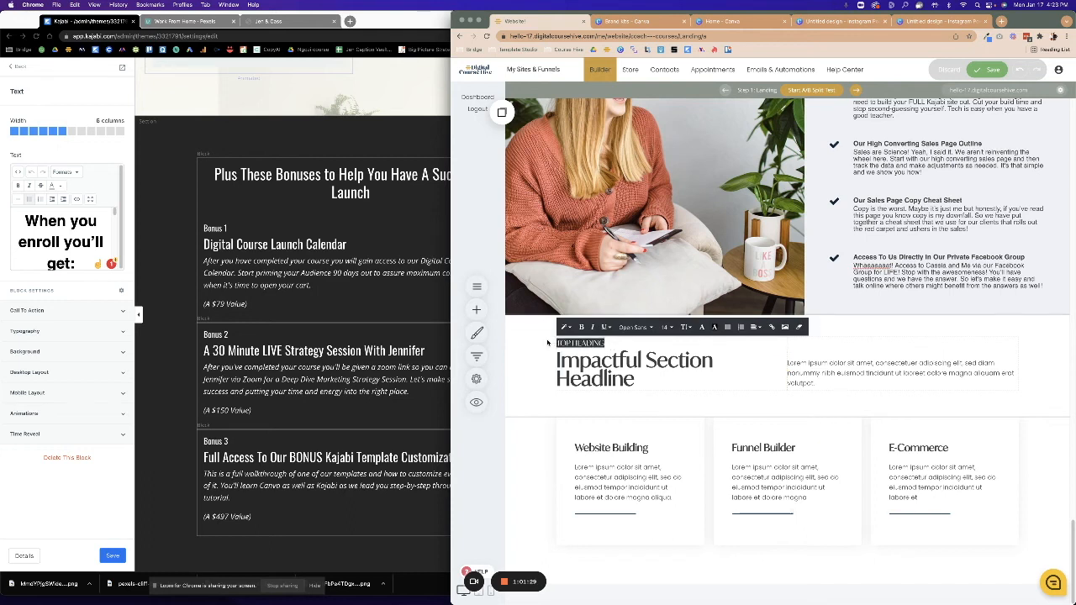
click(322, 220)
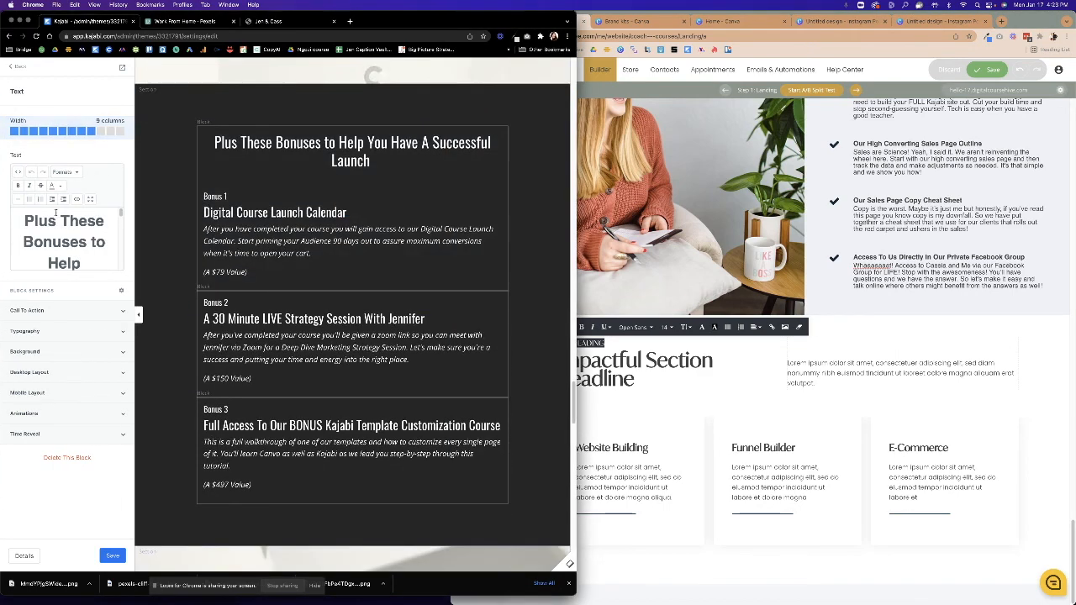
click(91, 200)
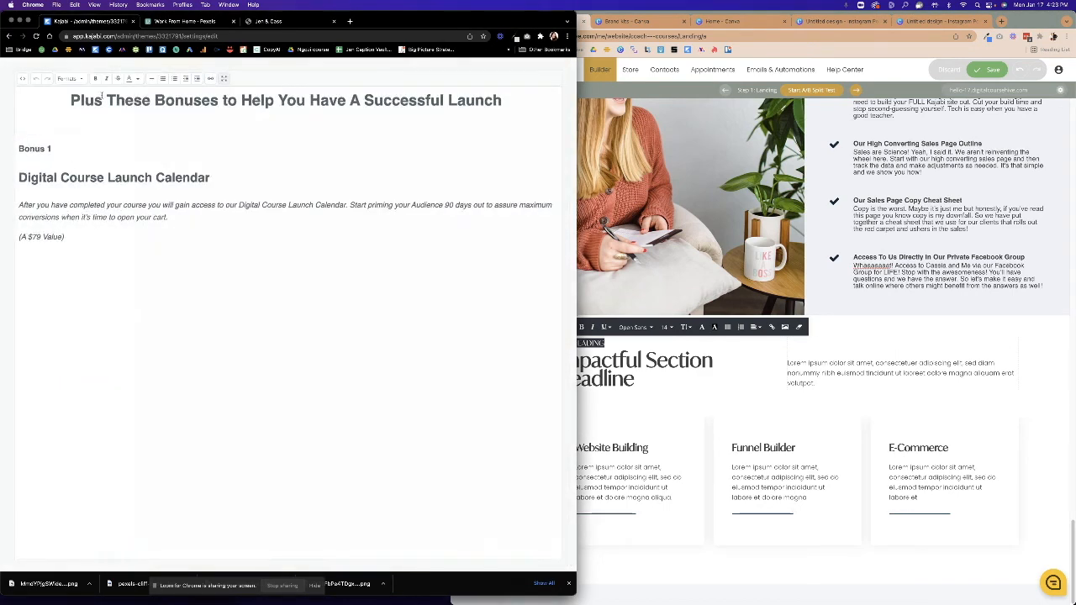
drag(478, 99, 72, 100)
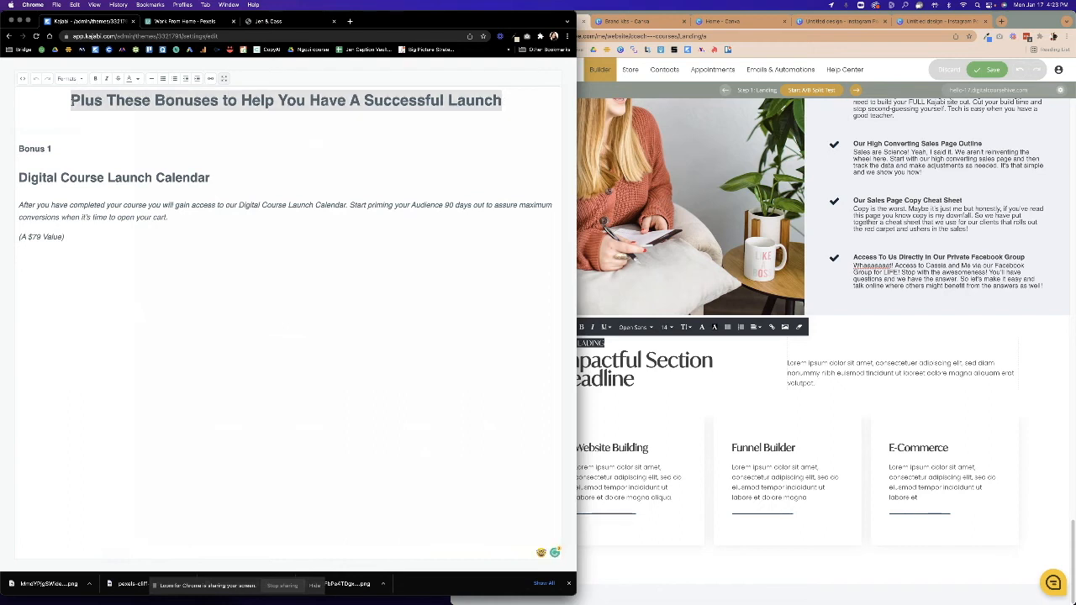
right_click(93, 100)
click(126, 157)
Paste the bonuses heading over the placeholder headline and reduce its font size.
click(636, 380)
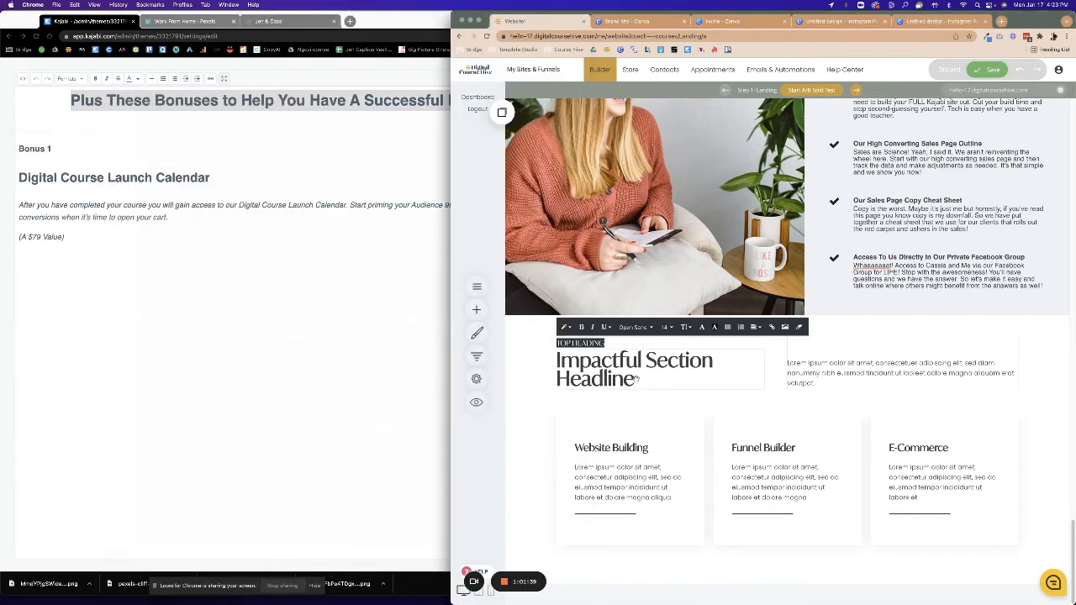
click(636, 380)
drag(636, 380, 566, 365)
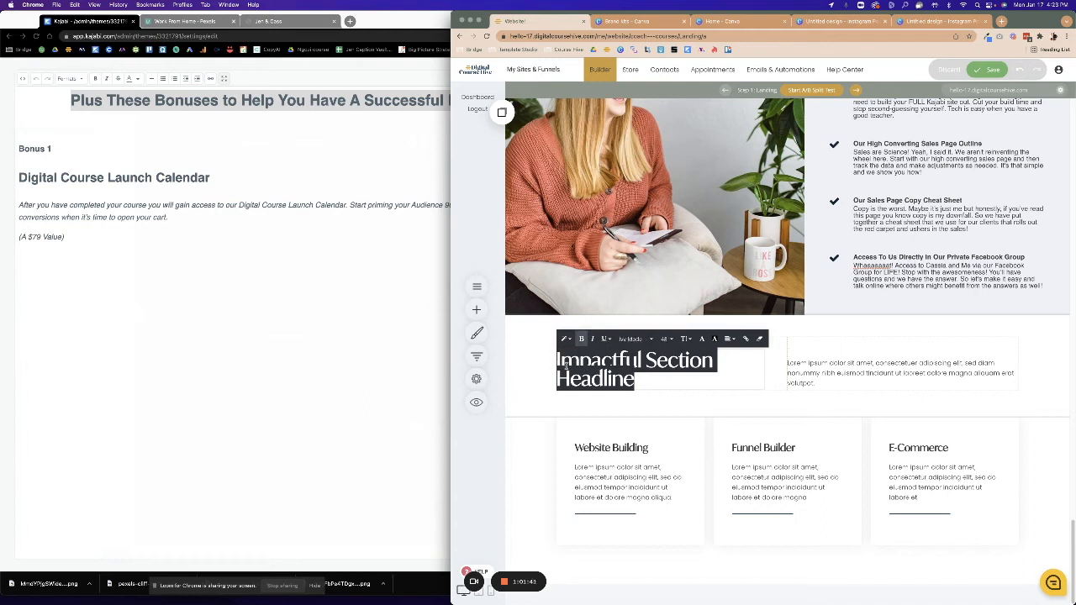
key(super+v)
drag(721, 398, 555, 358)
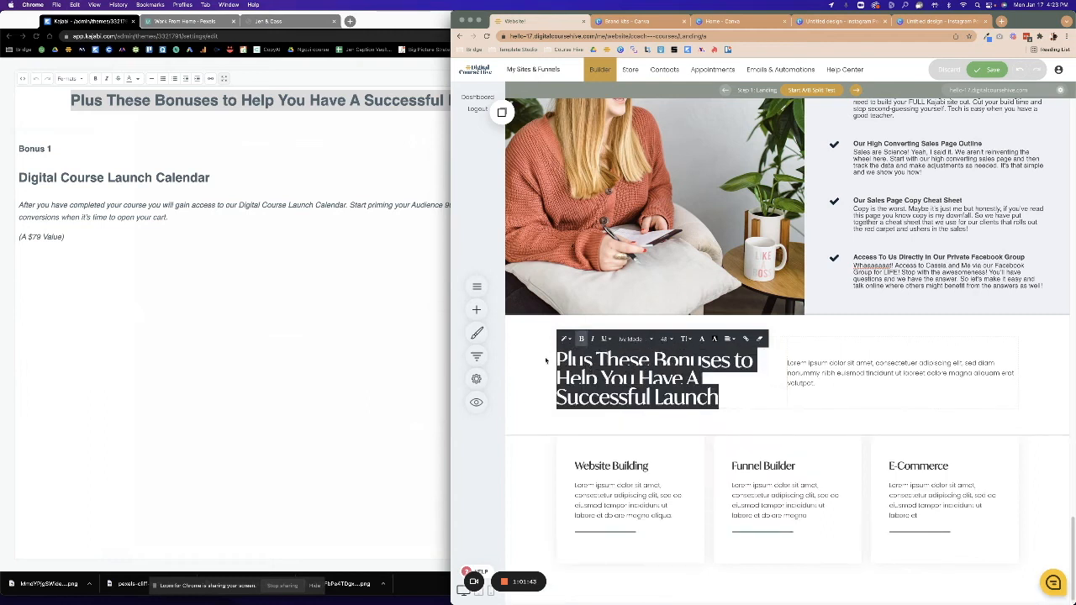
click(692, 342)
click(712, 412)
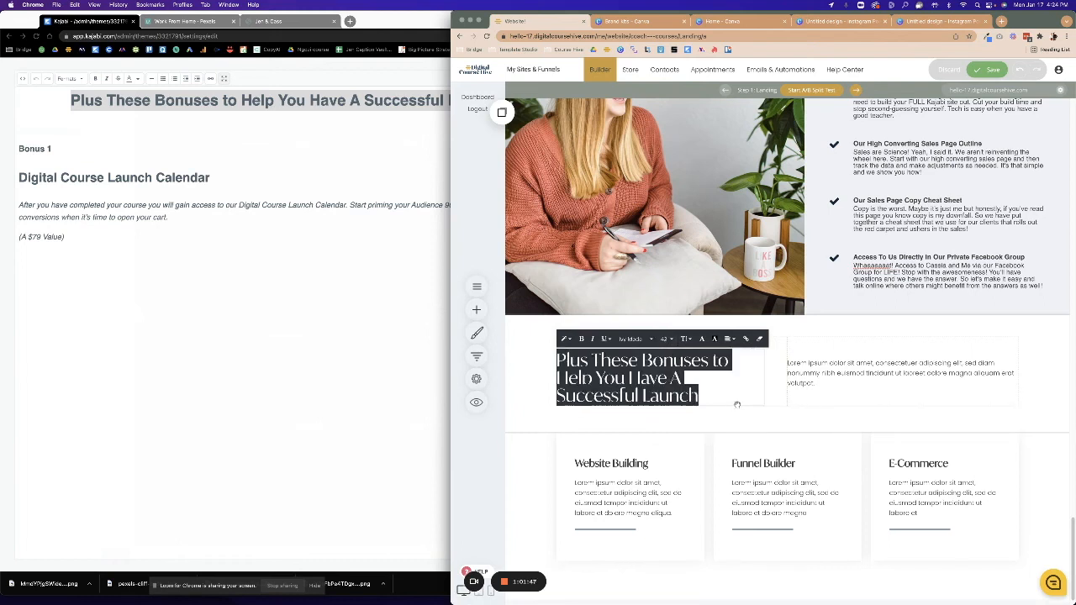
click(686, 340)
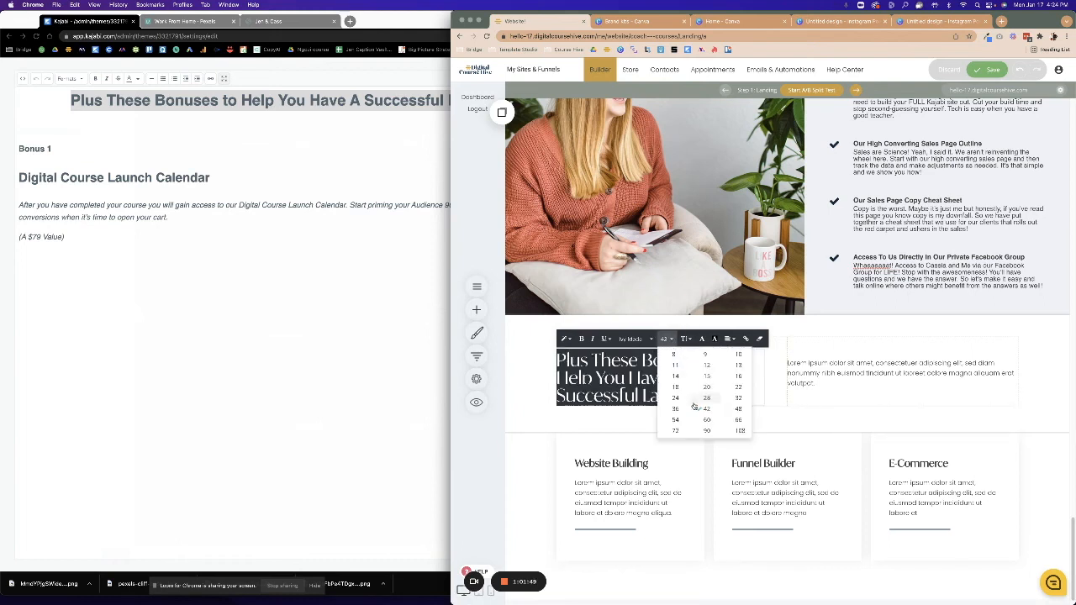
click(683, 411)
click(683, 411)
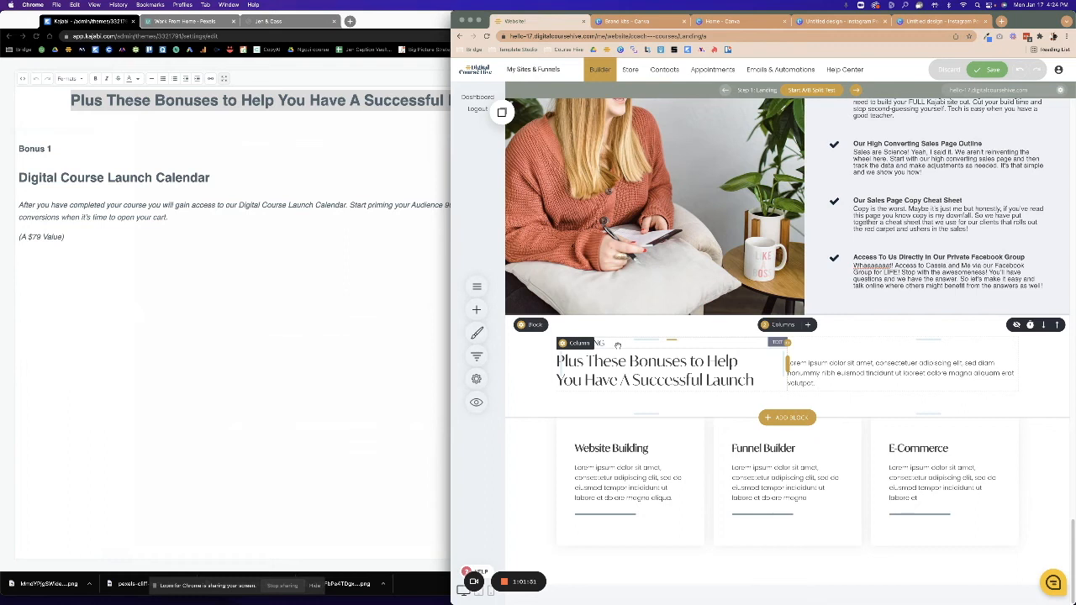
Delete the TOP HEADING and placeholder paragraph elements from the block.
click(614, 343)
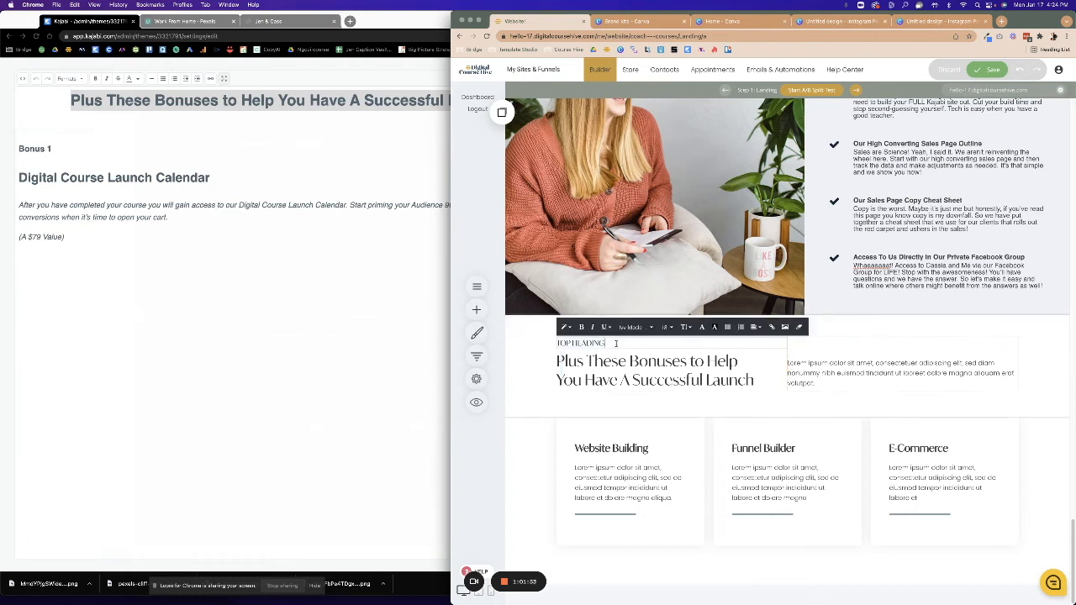
drag(584, 353, 534, 345)
click(519, 371)
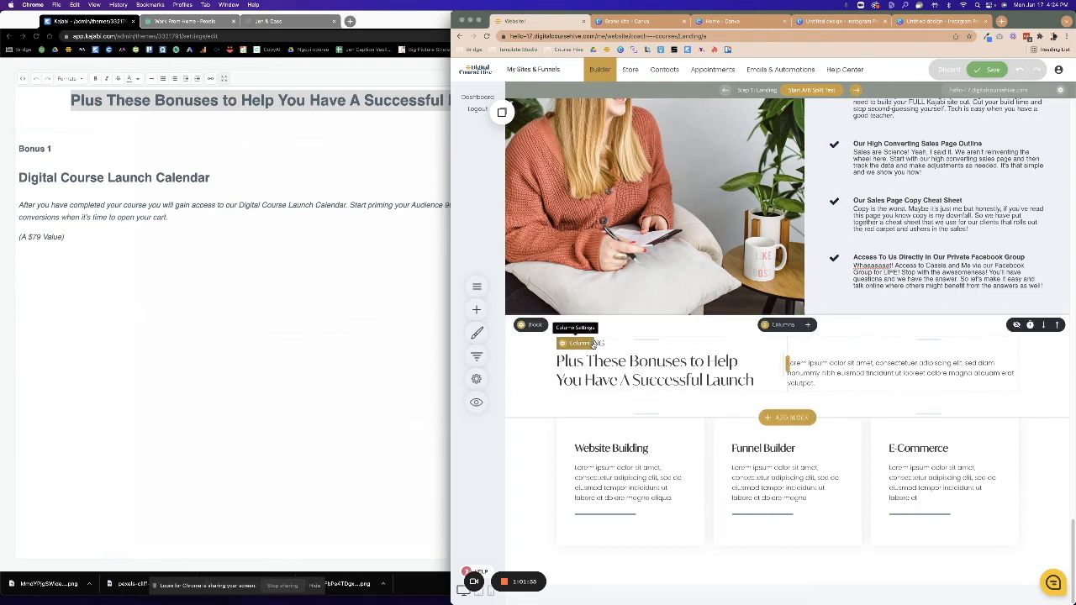
click(605, 344)
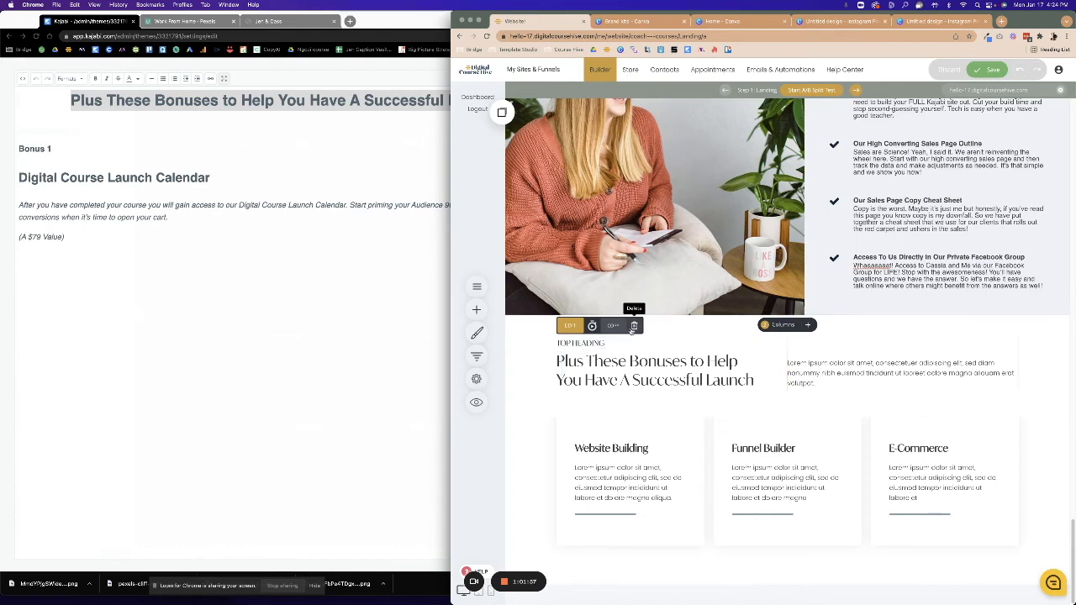
click(634, 325)
click(782, 280)
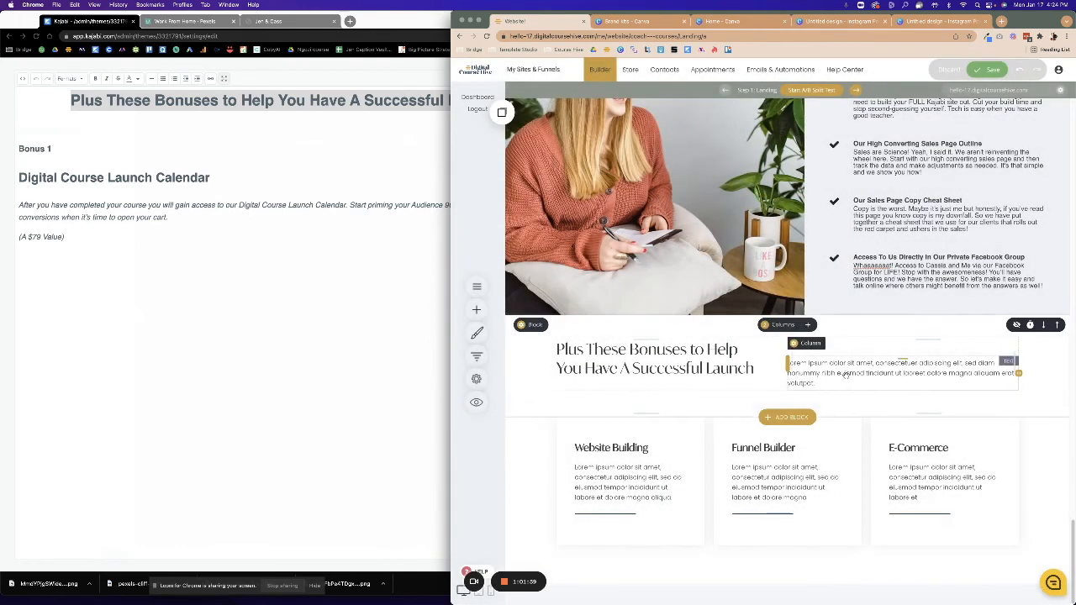
click(864, 344)
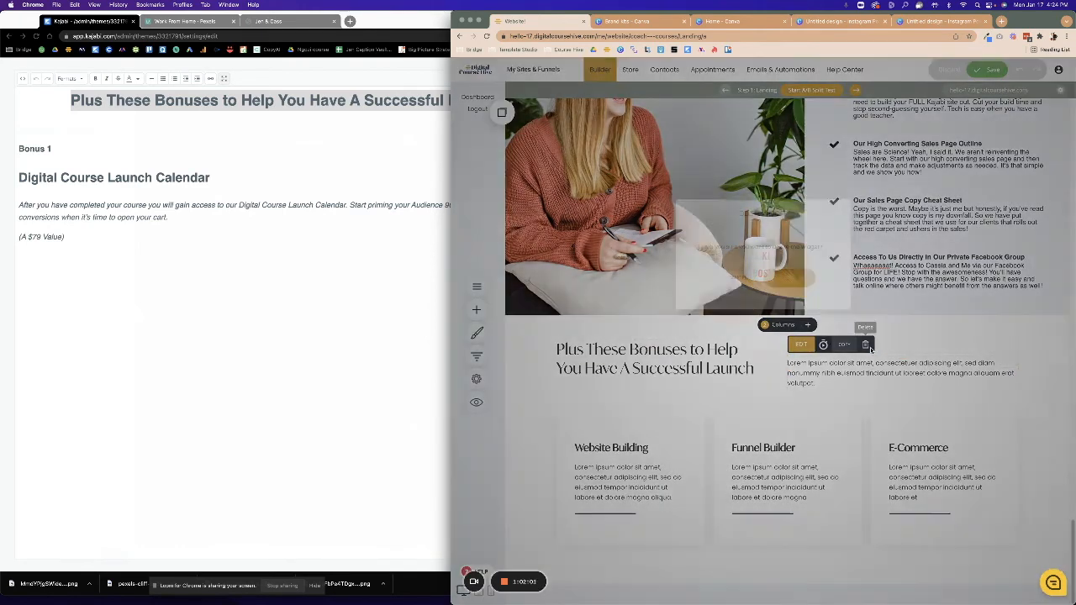
click(790, 278)
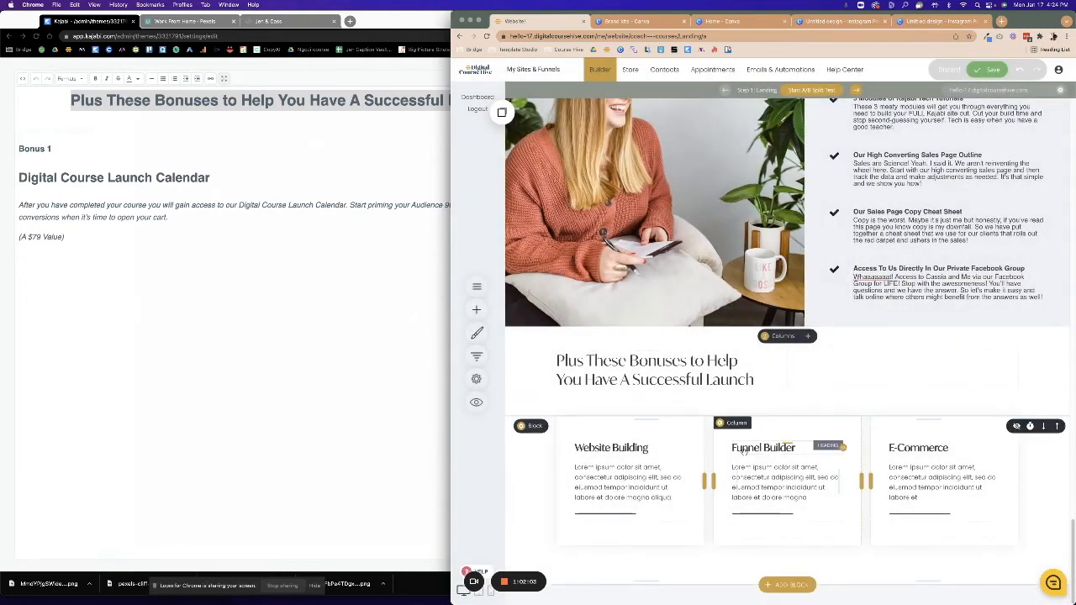
Trim the bottom padding below the bonuses headline.
click(623, 370)
drag(757, 380, 557, 359)
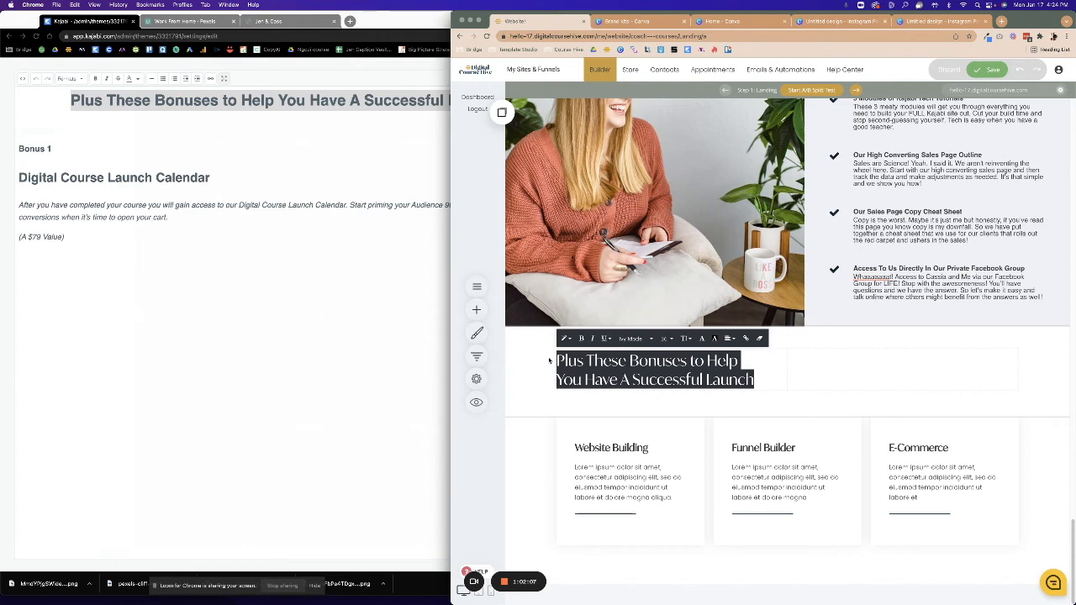
click(702, 338)
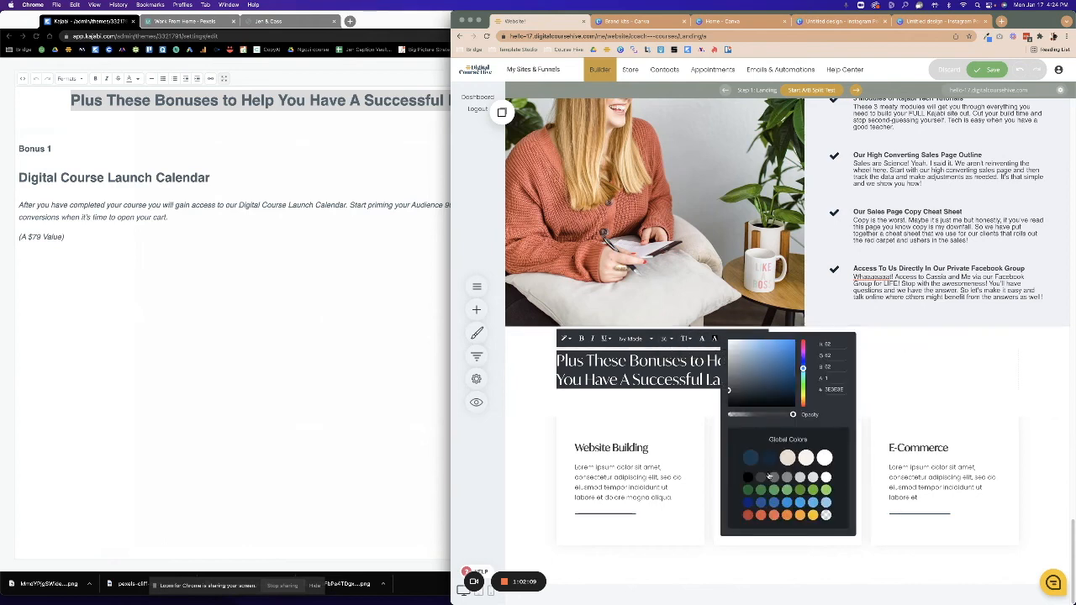
click(519, 477)
drag(617, 403, 622, 393)
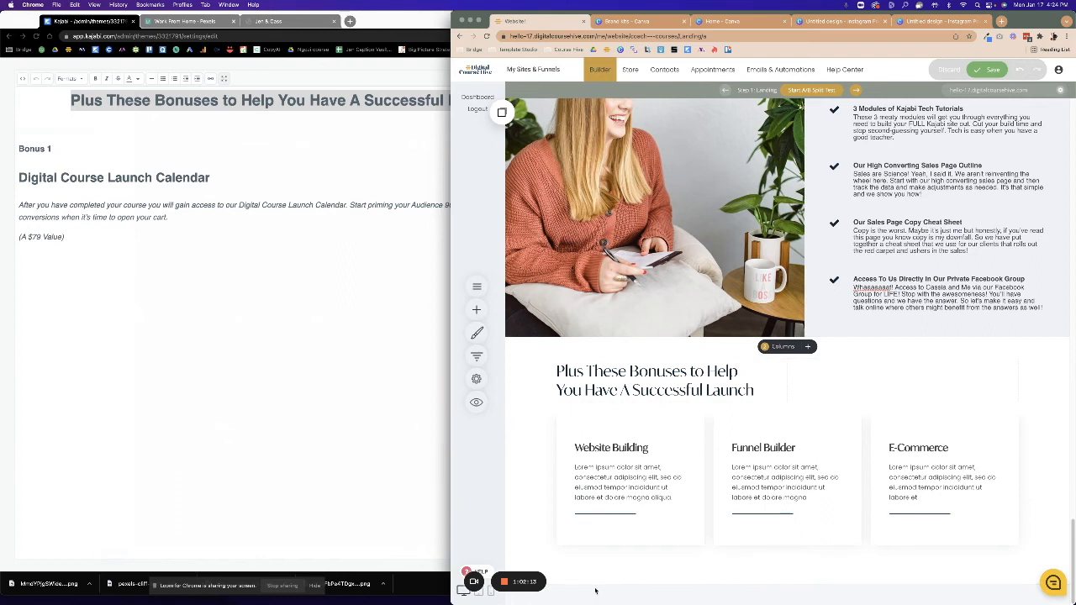
click(298, 355)
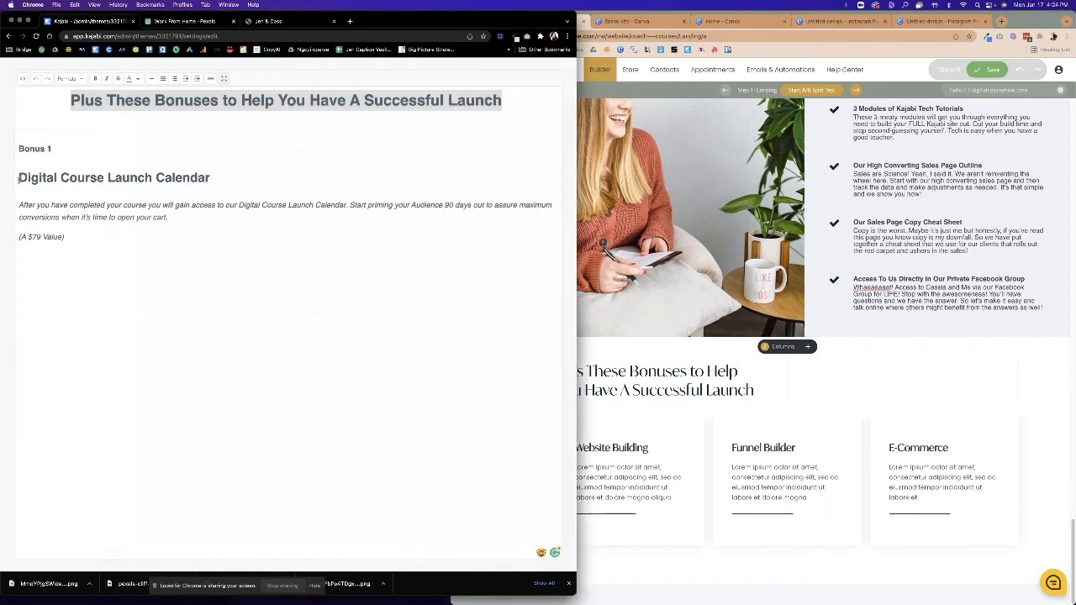
Copy the Digital Course Launch Calendar title and description from Kajabi into the first card's paragraph.
drag(39, 185, 174, 215)
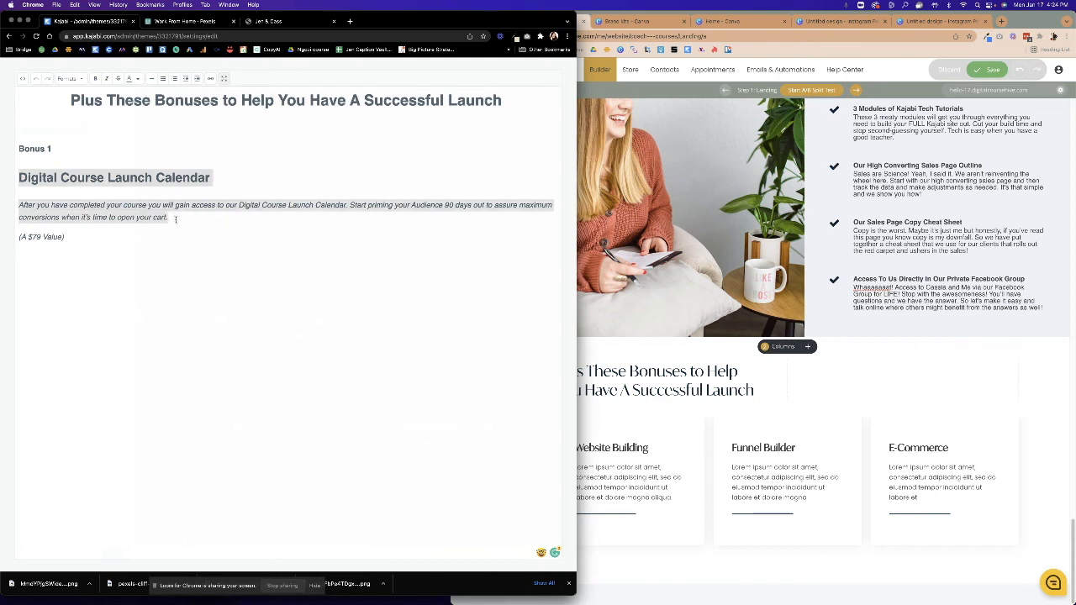
right_click(142, 216)
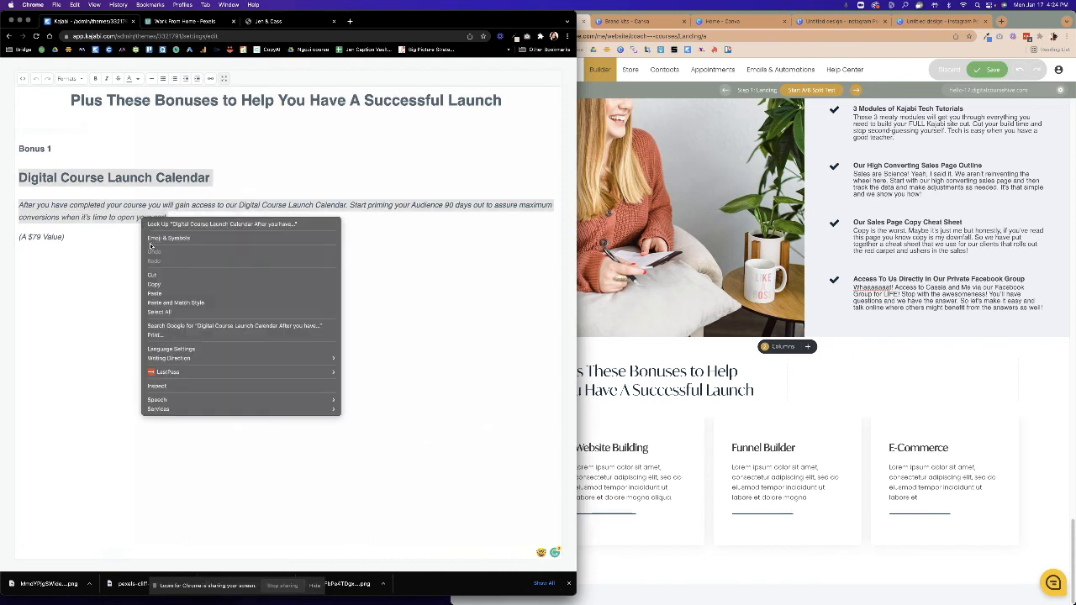
click(168, 287)
click(684, 488)
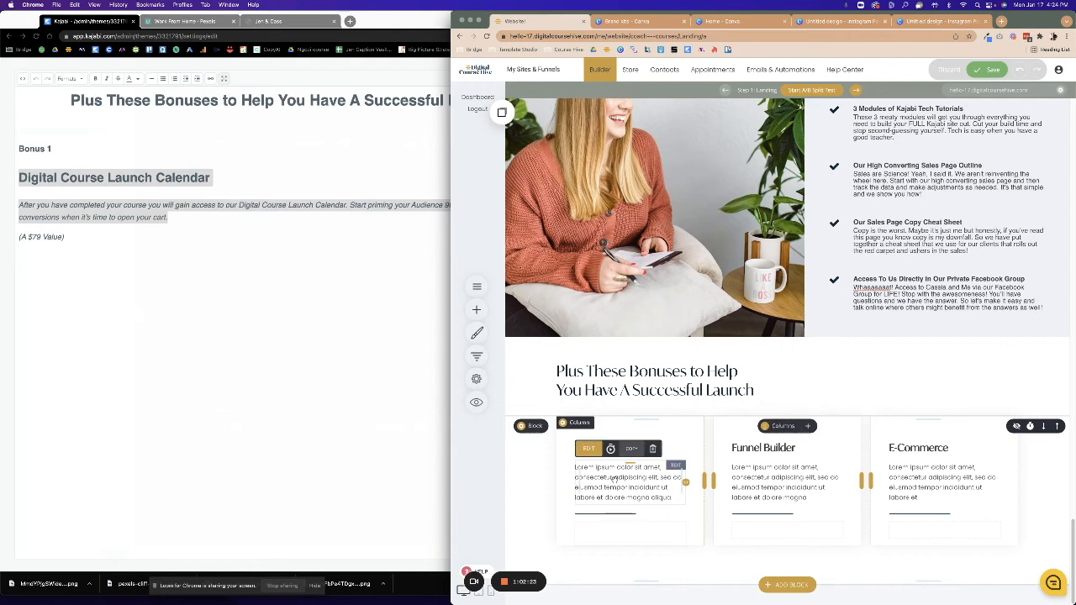
click(667, 485)
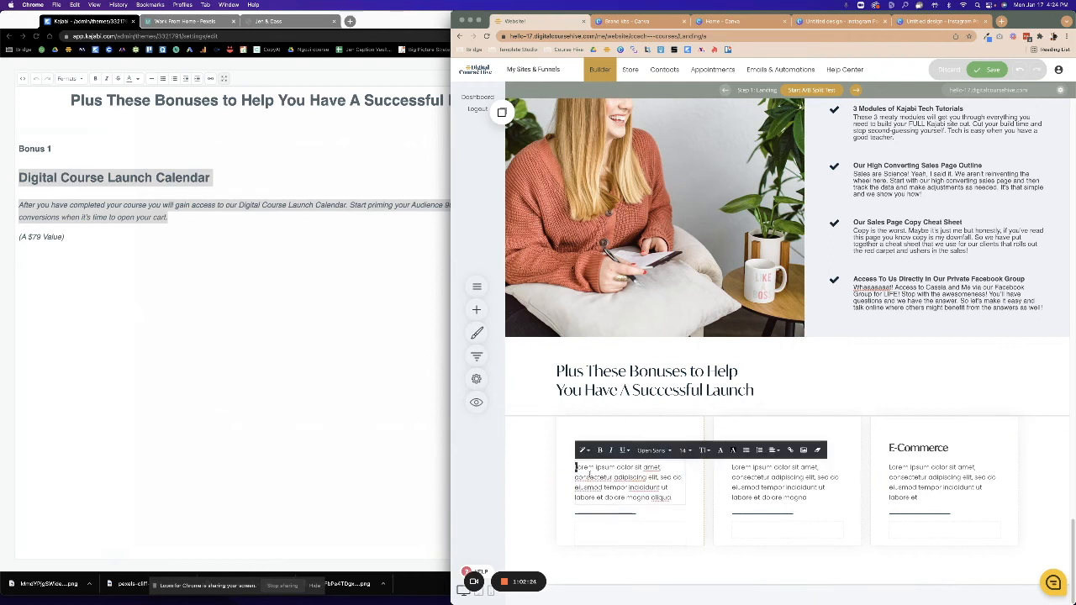
key(super+a)
key(super+v)
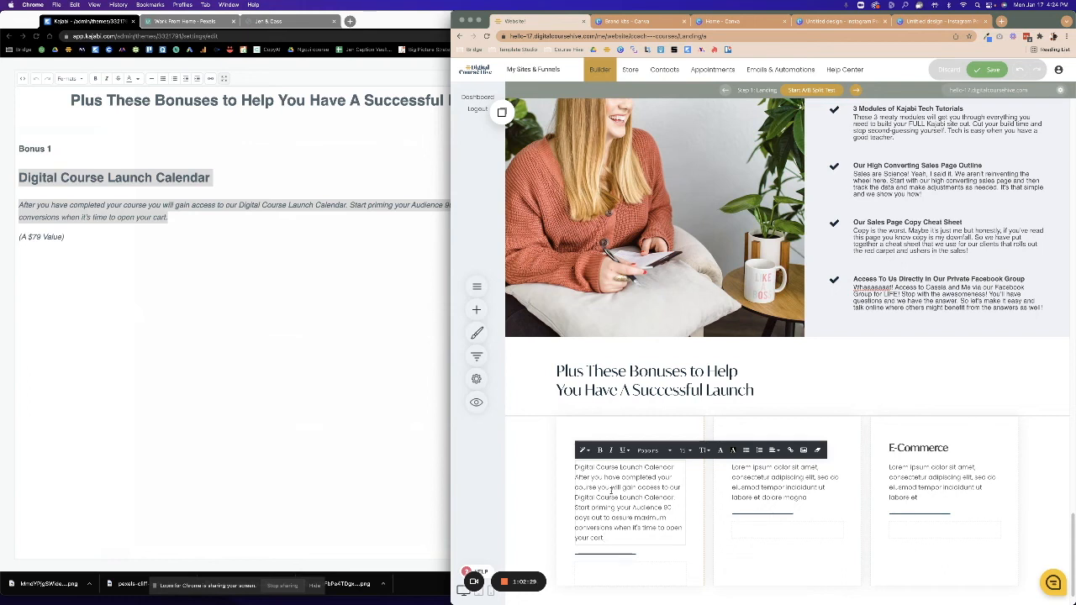
Move the 'Digital Course Launch Calendar' title out of the card body to replace the Website Building heading.
drag(676, 468, 572, 468)
right_click(588, 469)
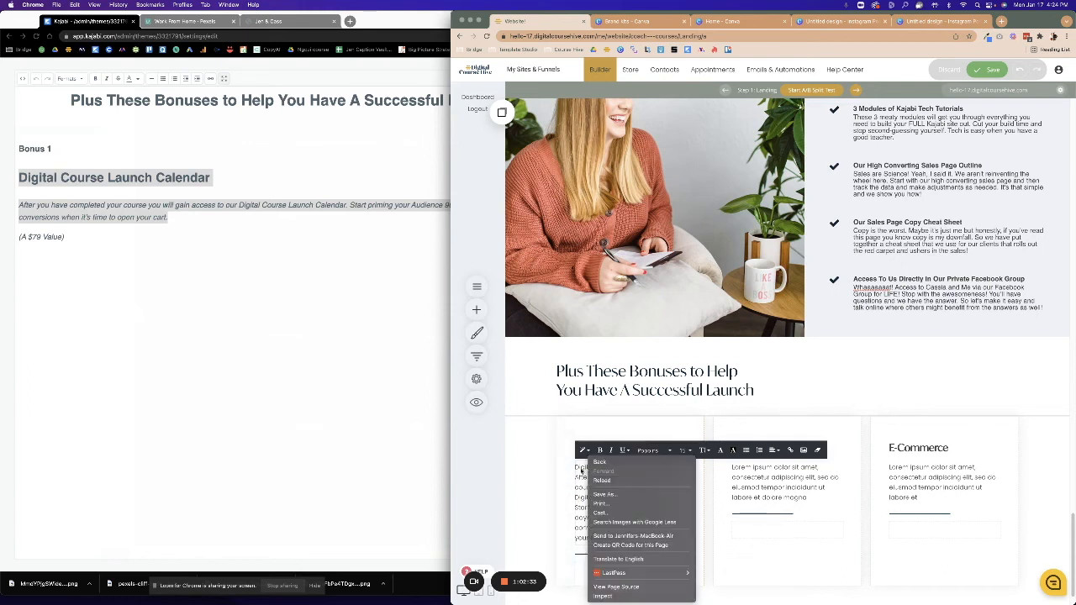
click(576, 467)
drag(576, 468, 676, 469)
right_click(648, 472)
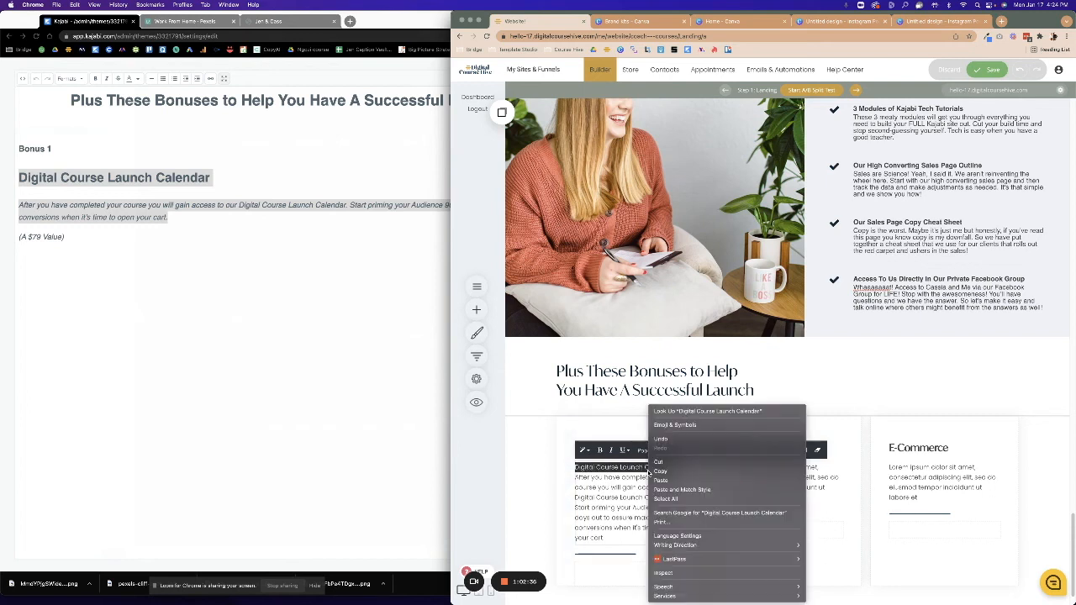
click(659, 461)
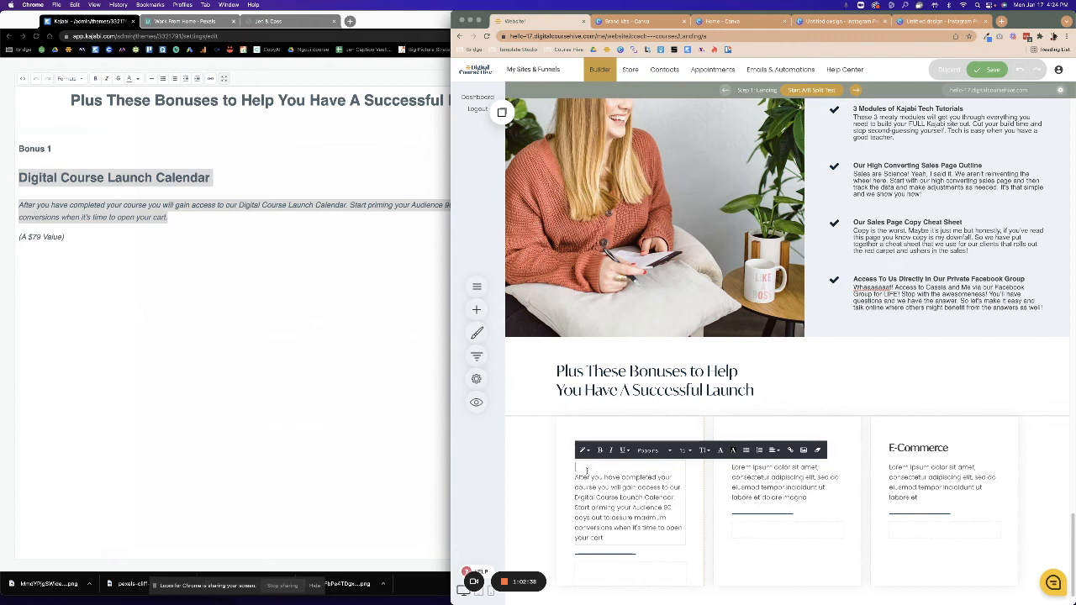
key(BackSpace)
click(532, 484)
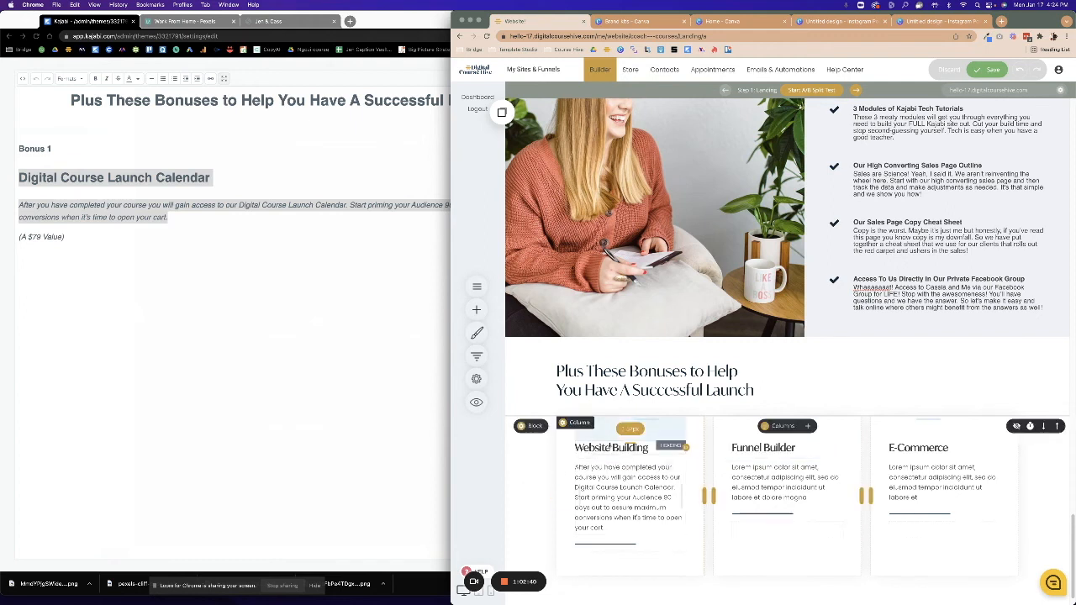
click(647, 448)
drag(647, 448, 555, 451)
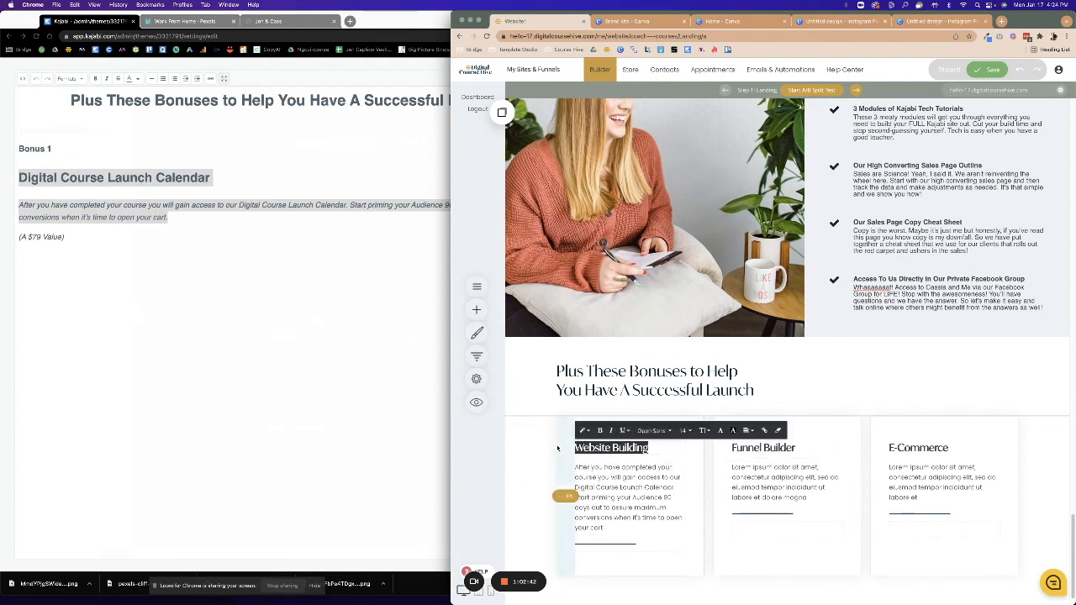
key(super+v)
click(83, 239)
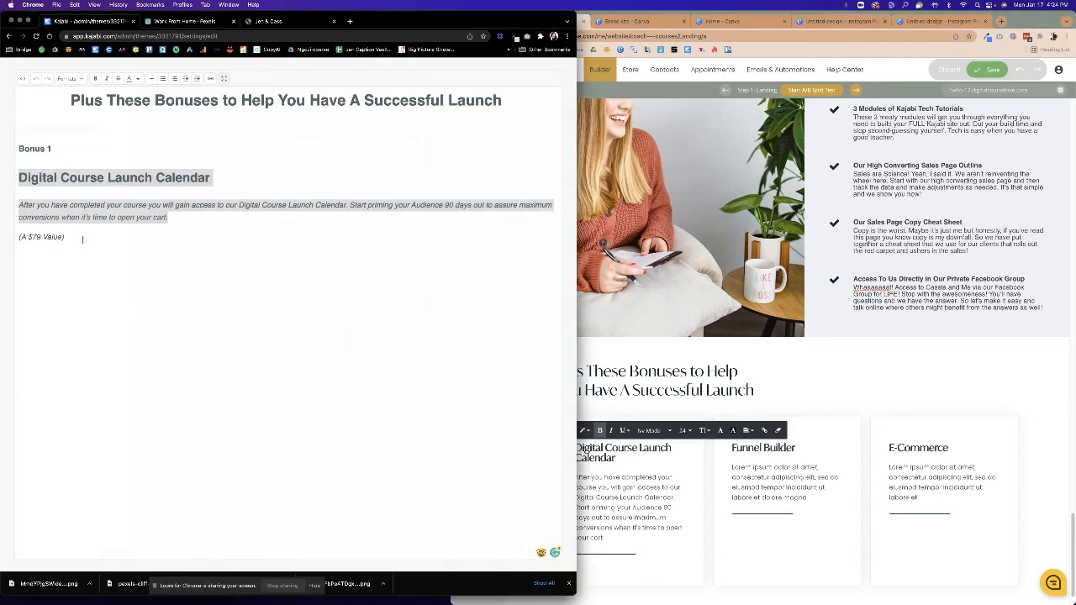
Replace the middle card's Funnel Builder heading with the Bonus 2 title 'LIVE Strategy Session With Jennifer'.
click(224, 78)
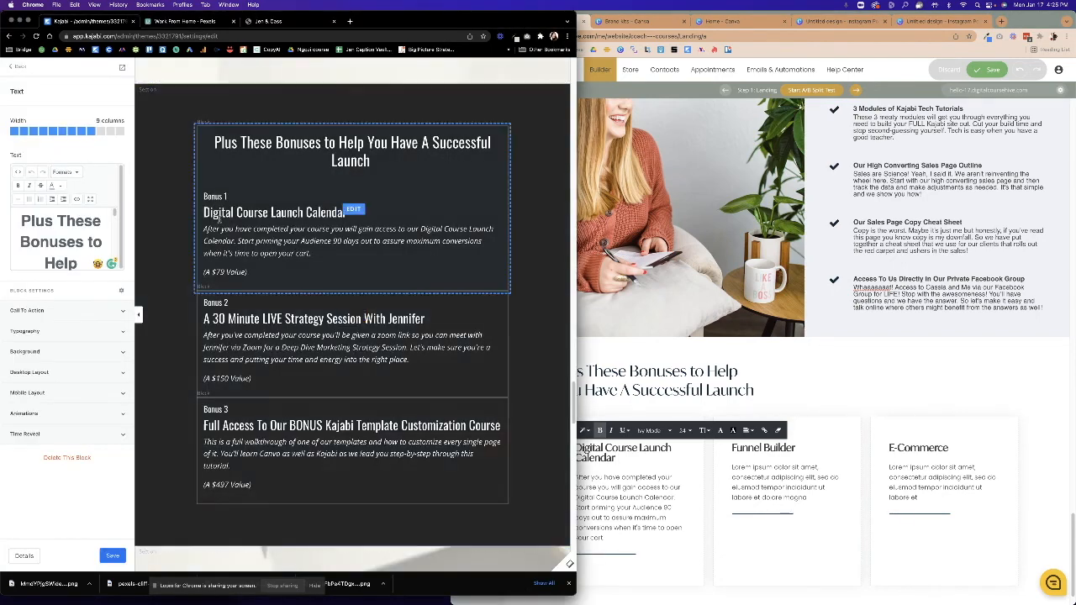
click(273, 319)
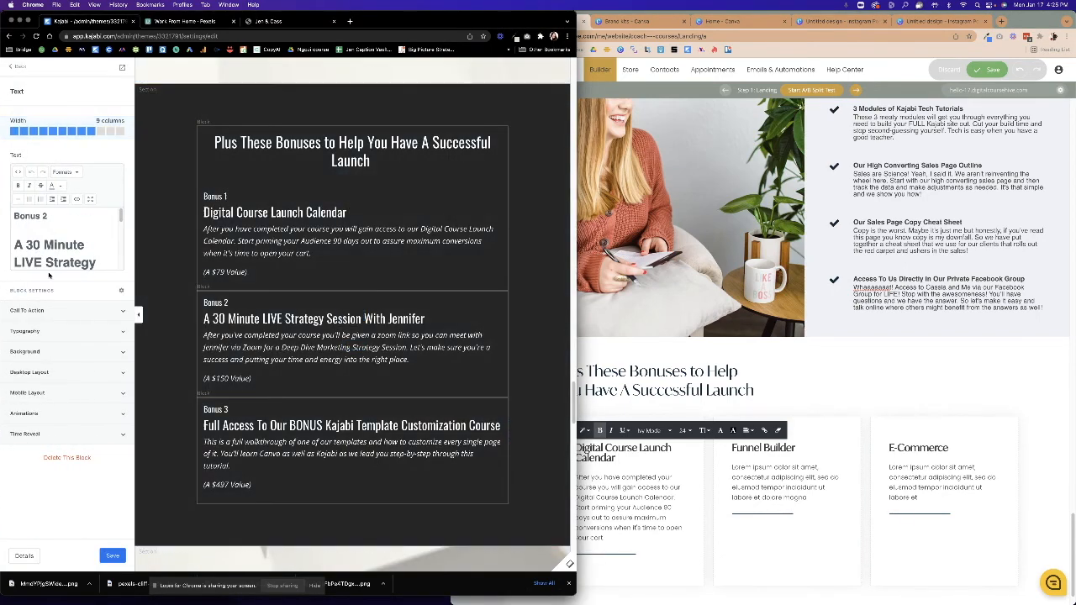
scroll(19, 238, down, 3)
scroll(50, 244, up, 1)
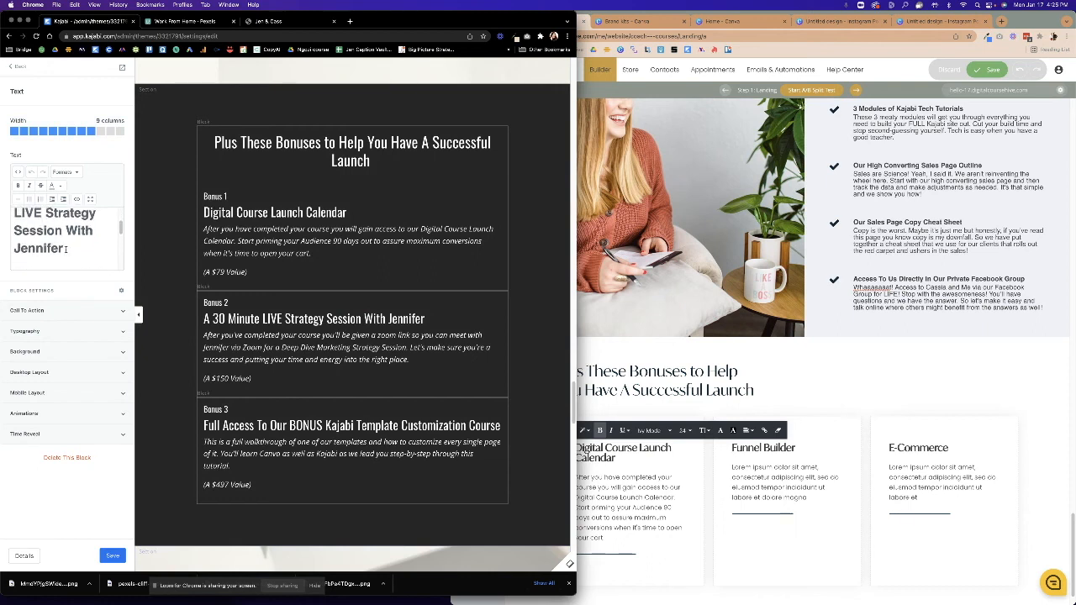
shift+click(13, 220)
click(13, 215)
shift+click(62, 249)
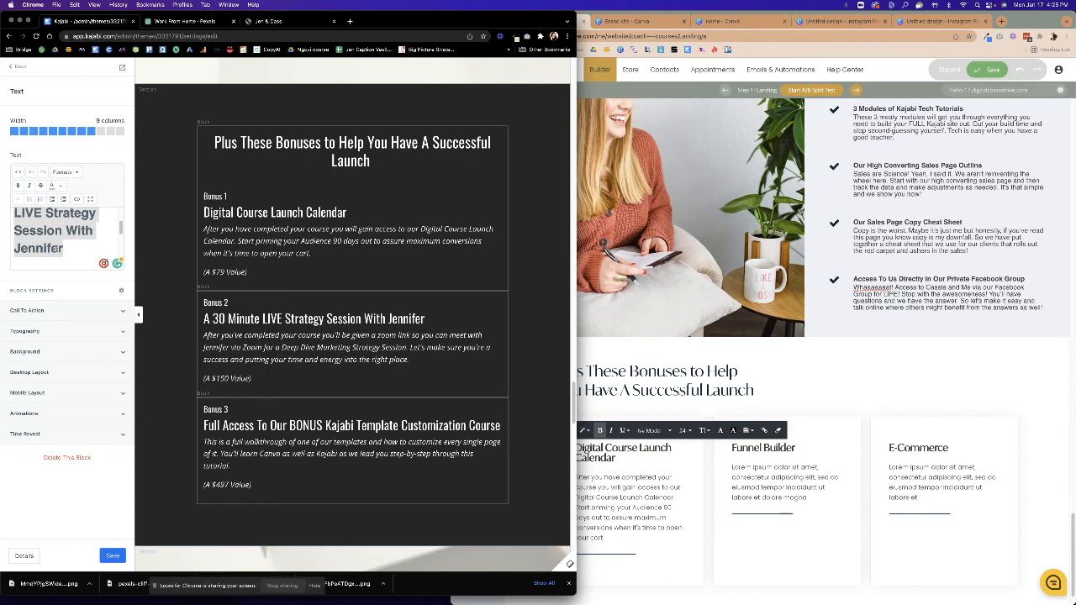
key(super+c)
click(738, 468)
drag(798, 449, 663, 439)
key(super+v)
Replace the middle card's Lorem ipsum with the Bonus 2 description, deleting the '(A $150 Value)' line.
click(348, 317)
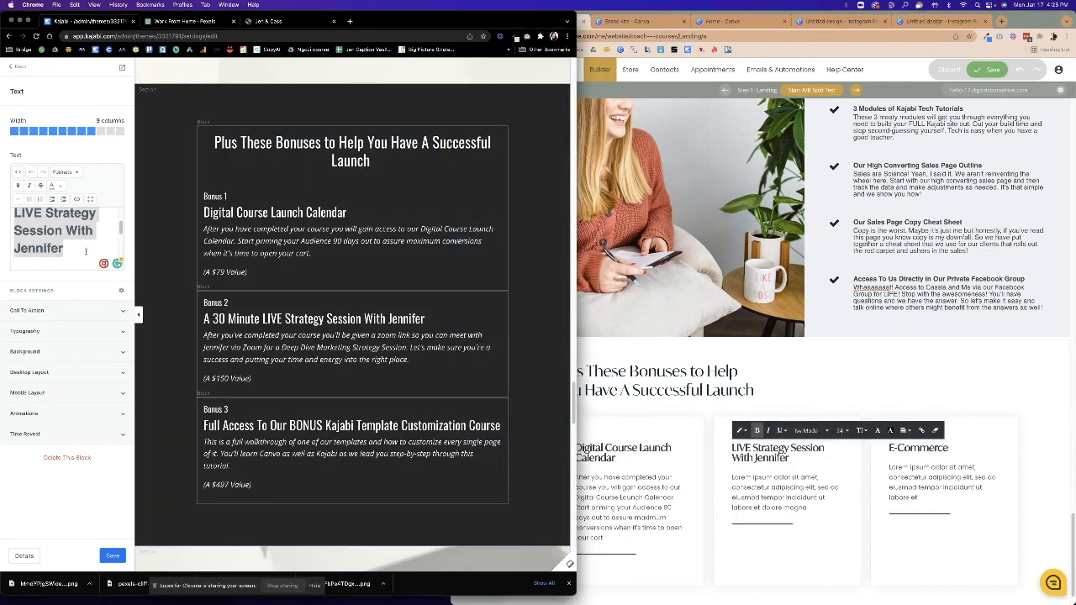
scroll(84, 251, down, 1)
scroll(84, 250, down, 1)
click(15, 250)
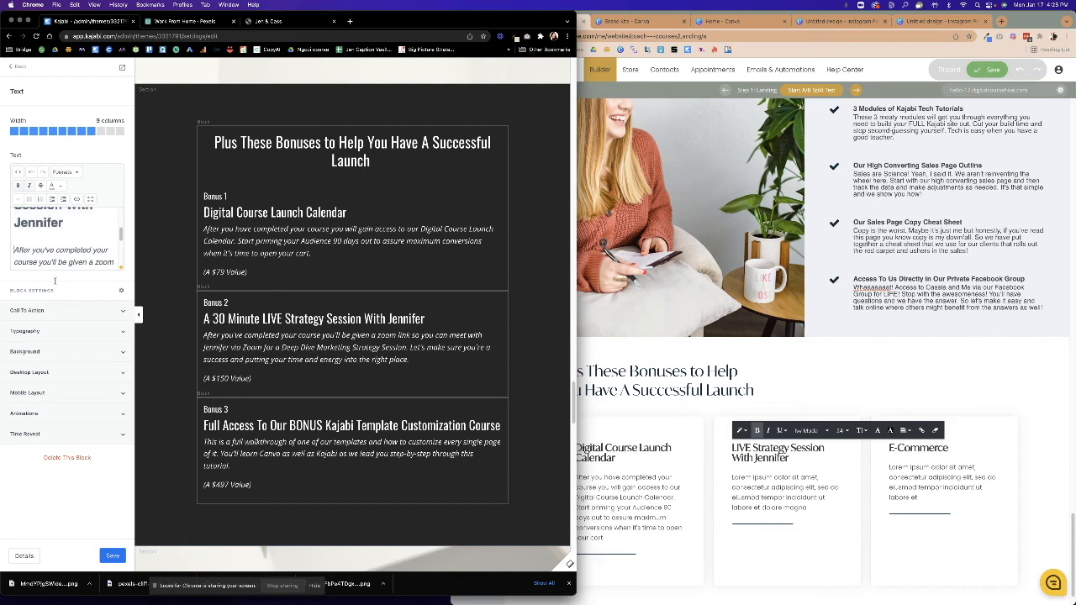
drag(74, 293, 99, 293)
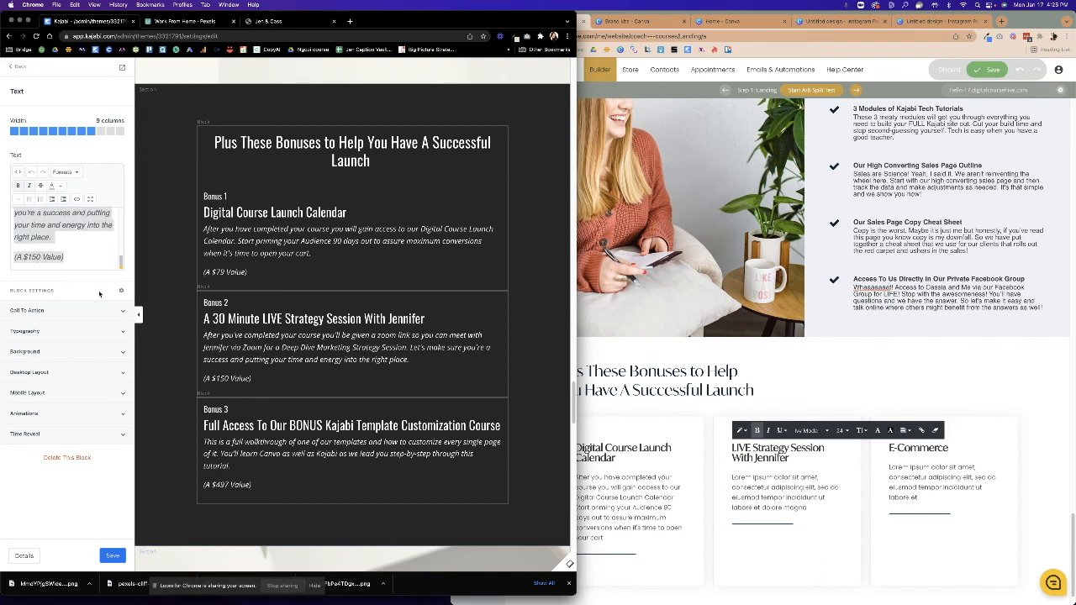
click(731, 481)
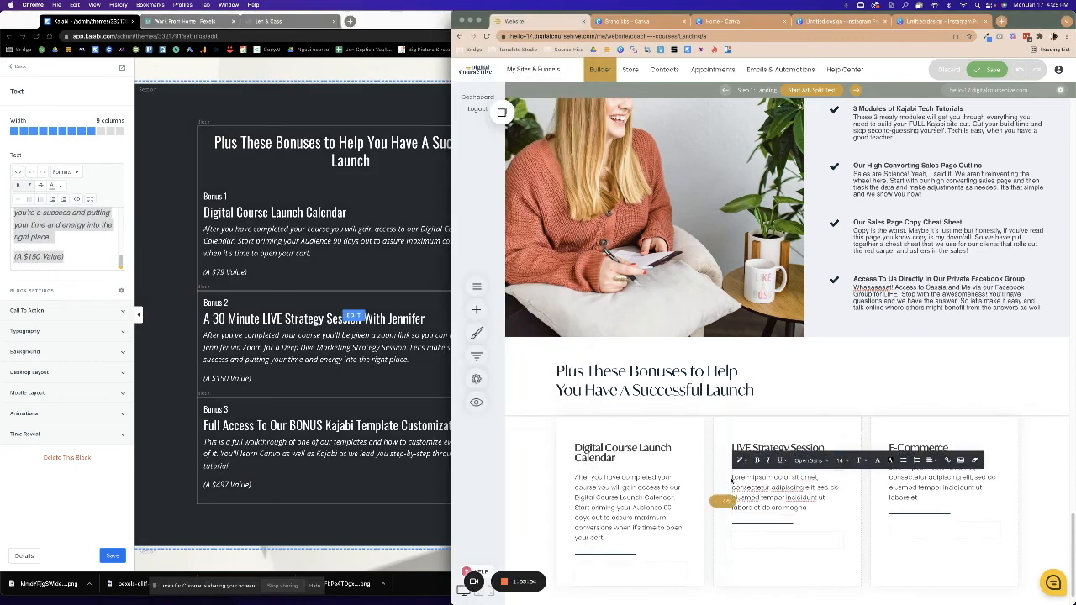
drag(731, 481, 827, 507)
key(super+v)
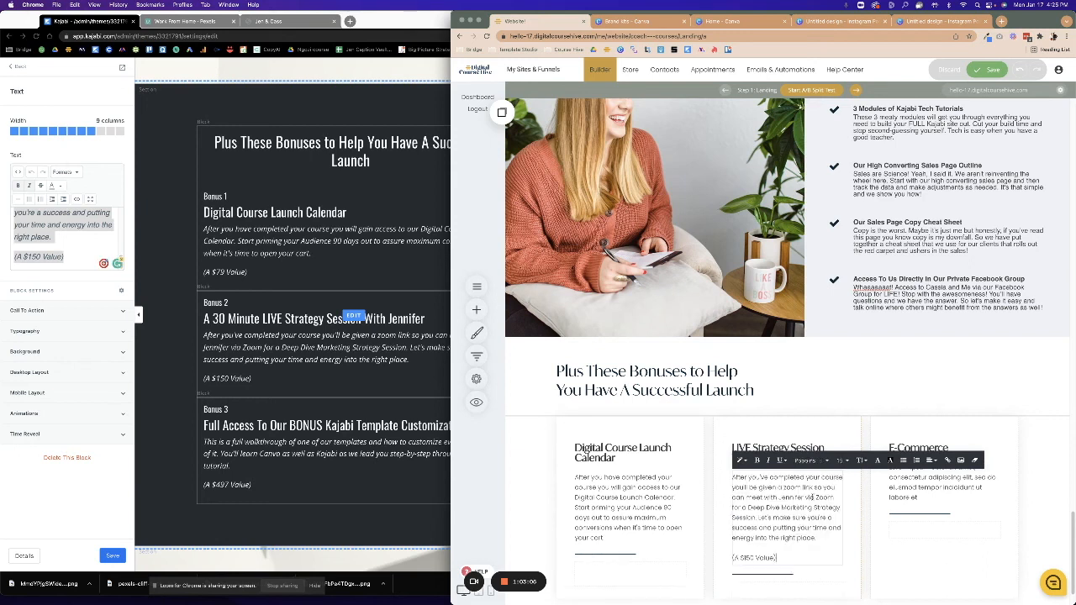
drag(783, 549, 732, 555)
key(BackSpace)
key(BackSpace)
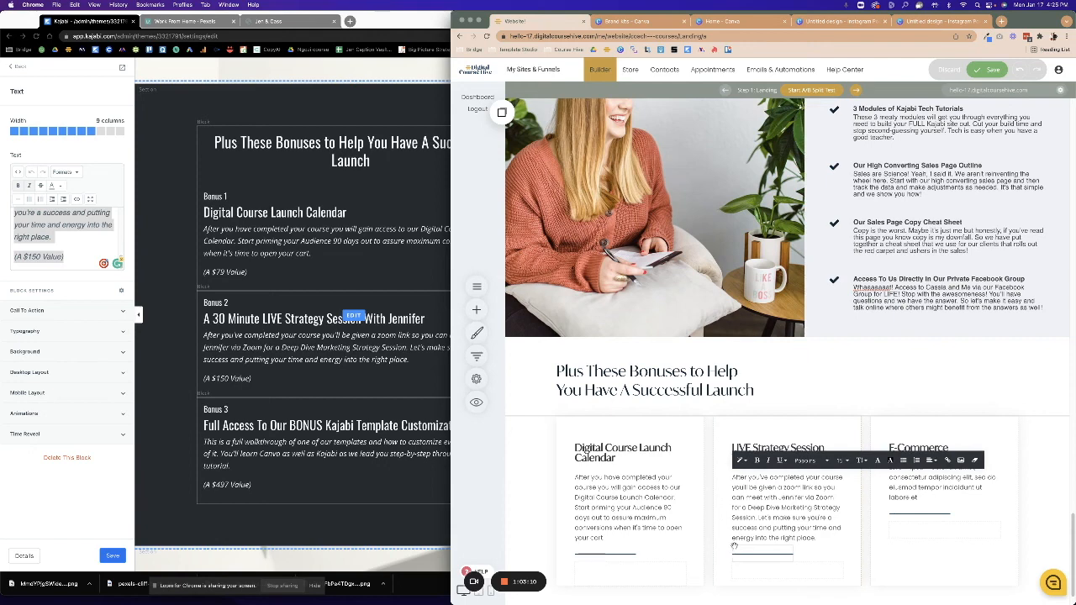
Replace the third card's E-Commerce heading with the 'Kajabi Template Customization Course' title.
click(252, 423)
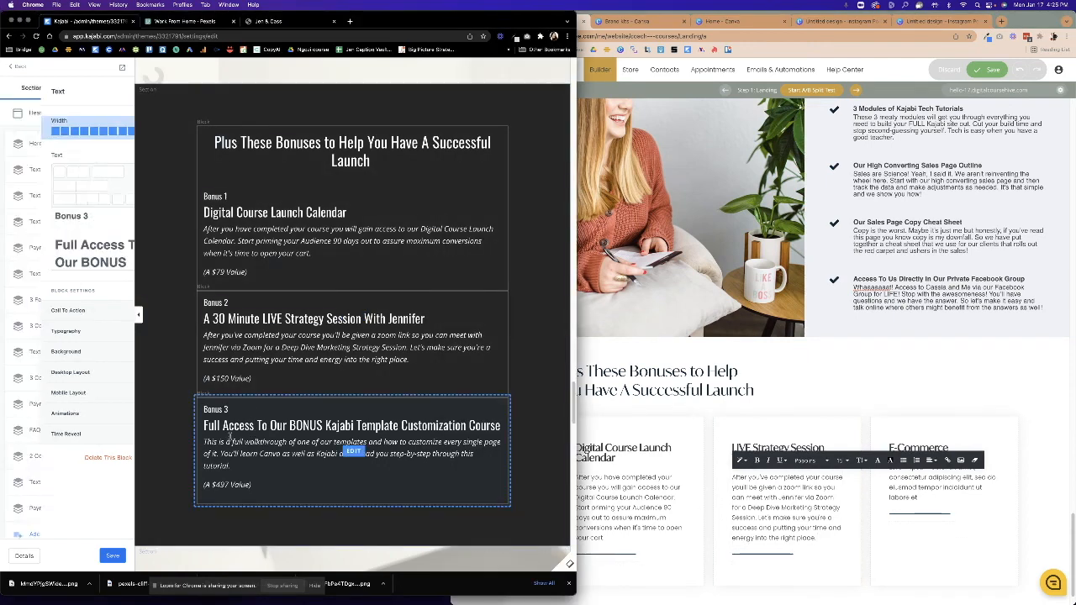
scroll(71, 263, down, 3)
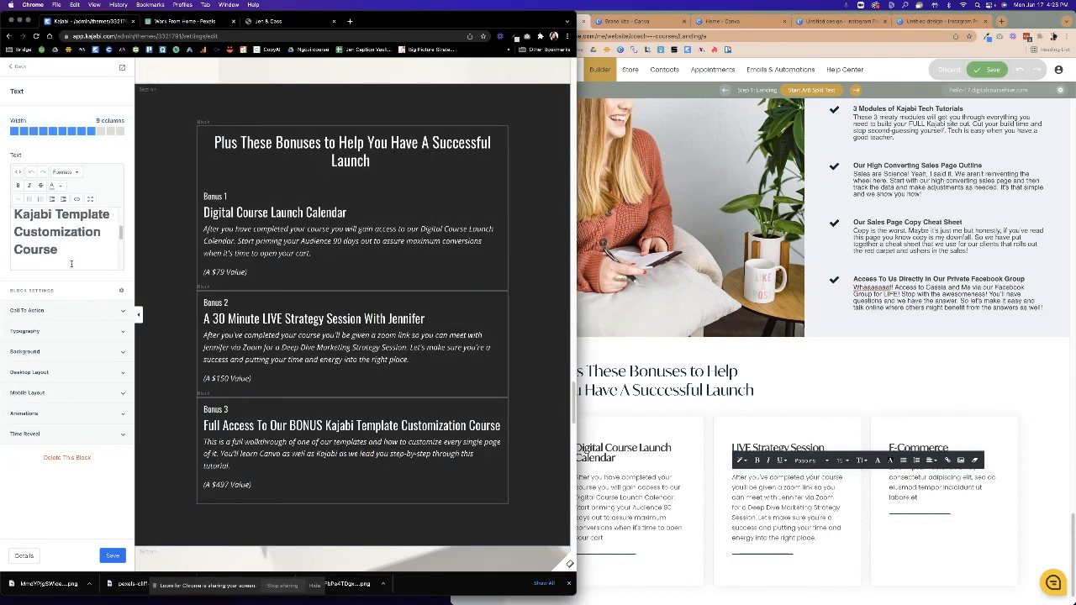
drag(30, 221, 17, 240)
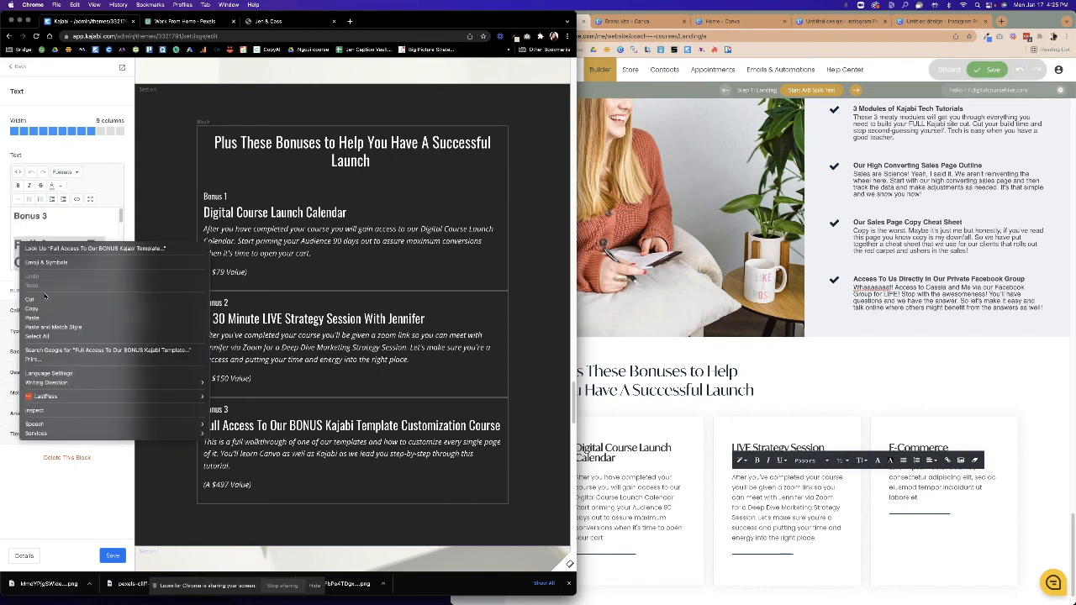
click(50, 311)
click(940, 514)
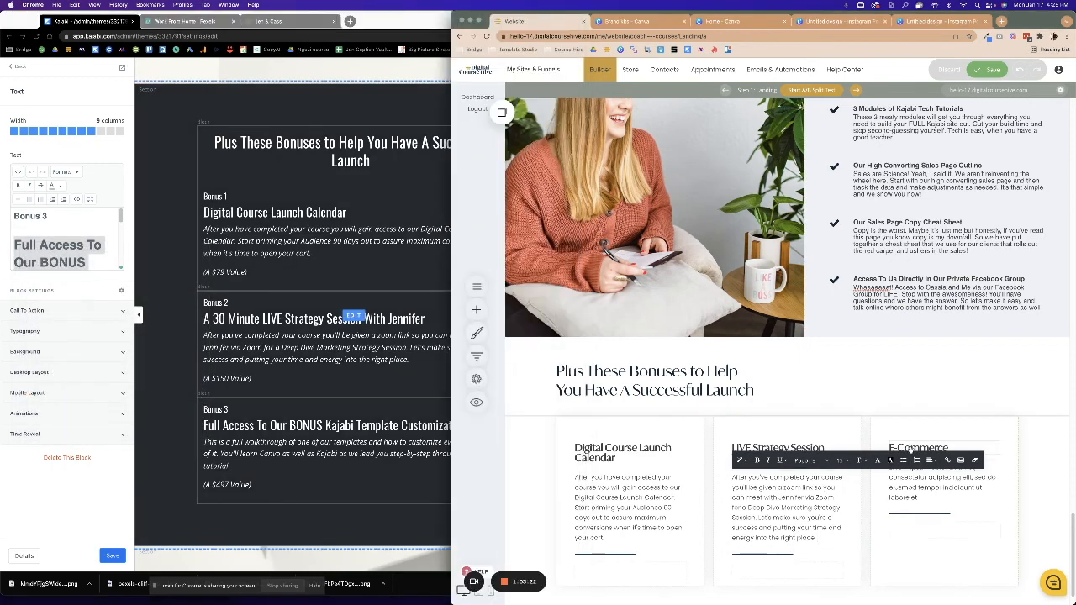
click(916, 448)
drag(950, 452, 847, 450)
key(ctrl+v)
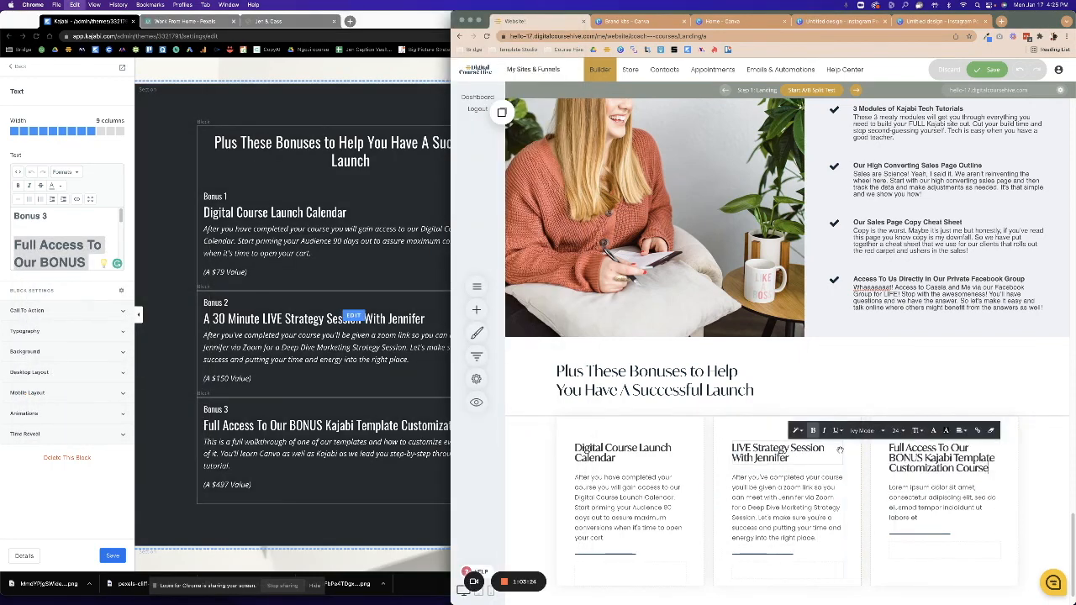
Replace the third card's Lorem ipsum with the Bonus 3 description and save the page.
click(63, 261)
scroll(86, 250, down, 2)
click(15, 265)
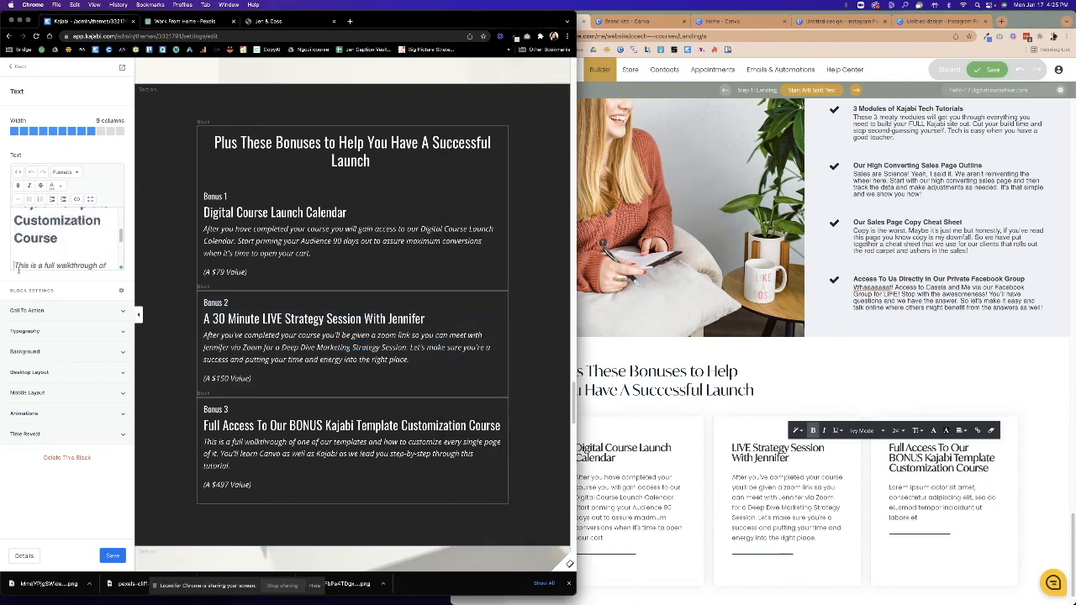
drag(40, 300, 133, 294)
key(super+c)
click(925, 514)
click(931, 508)
drag(926, 515, 889, 489)
key(super+v)
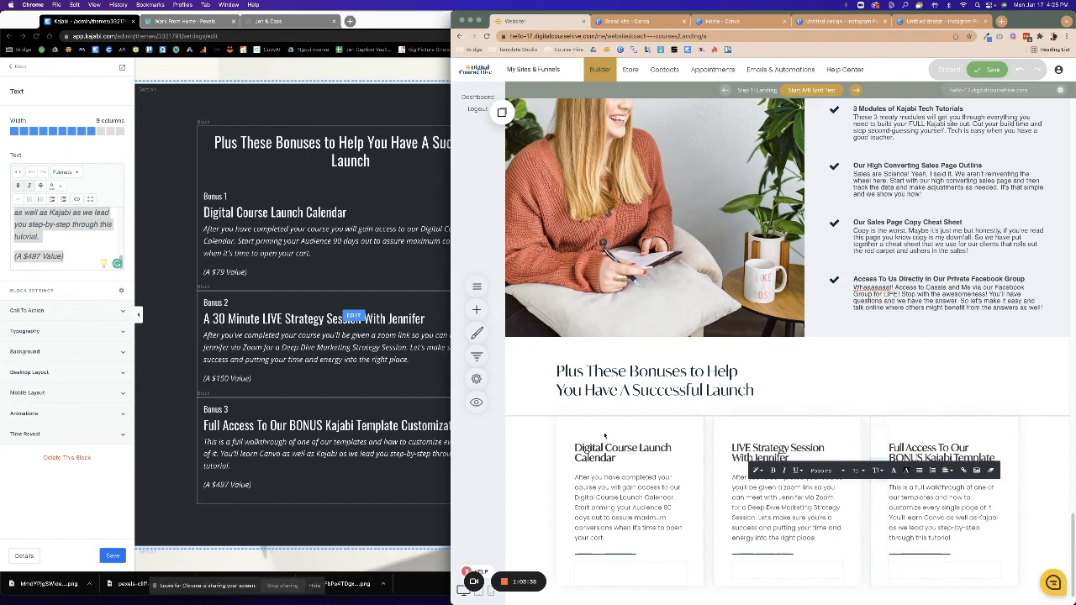
click(518, 434)
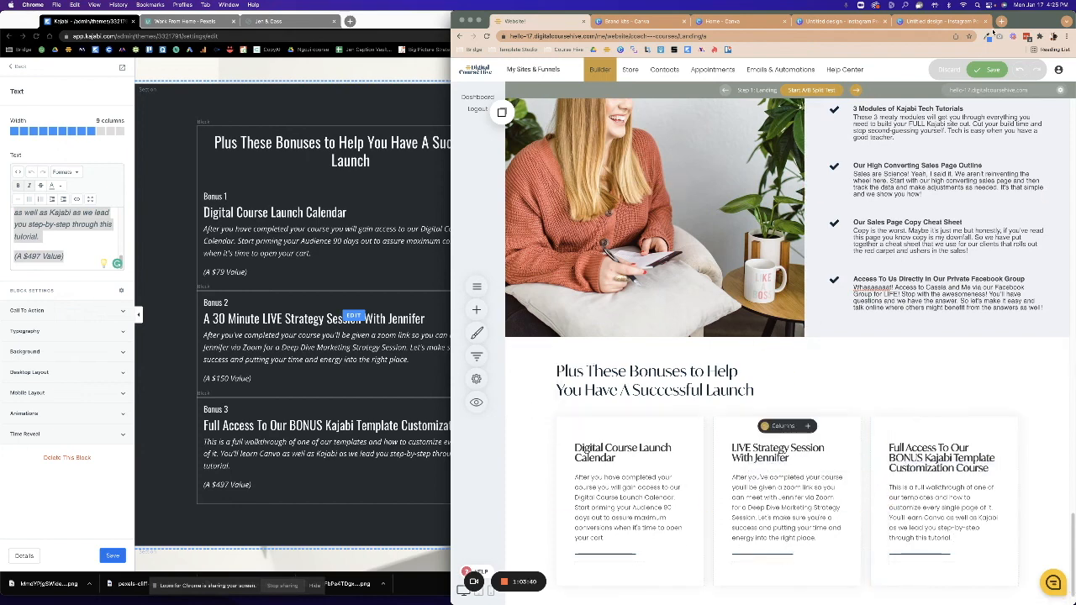
click(982, 68)
click(322, 326)
scroll(323, 331, down, 5)
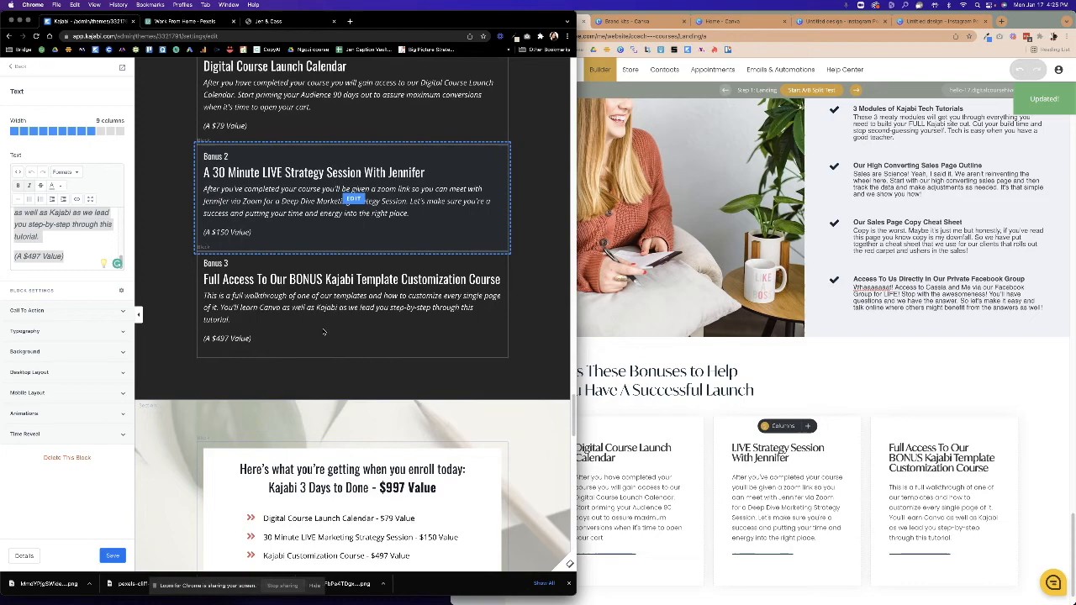
scroll(324, 331, down, 6)
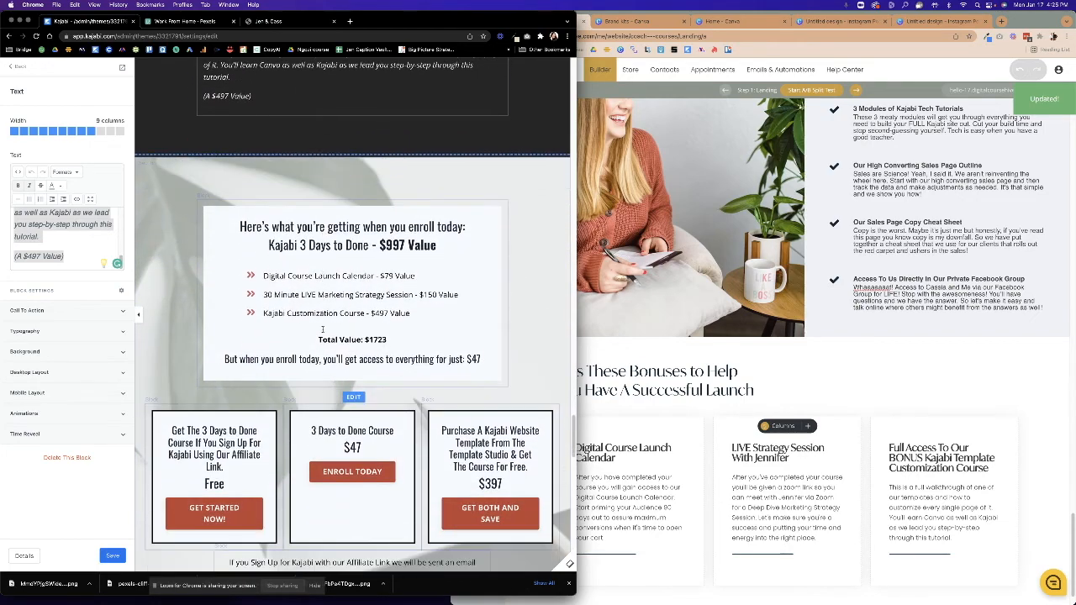
scroll(325, 332, up, 3)
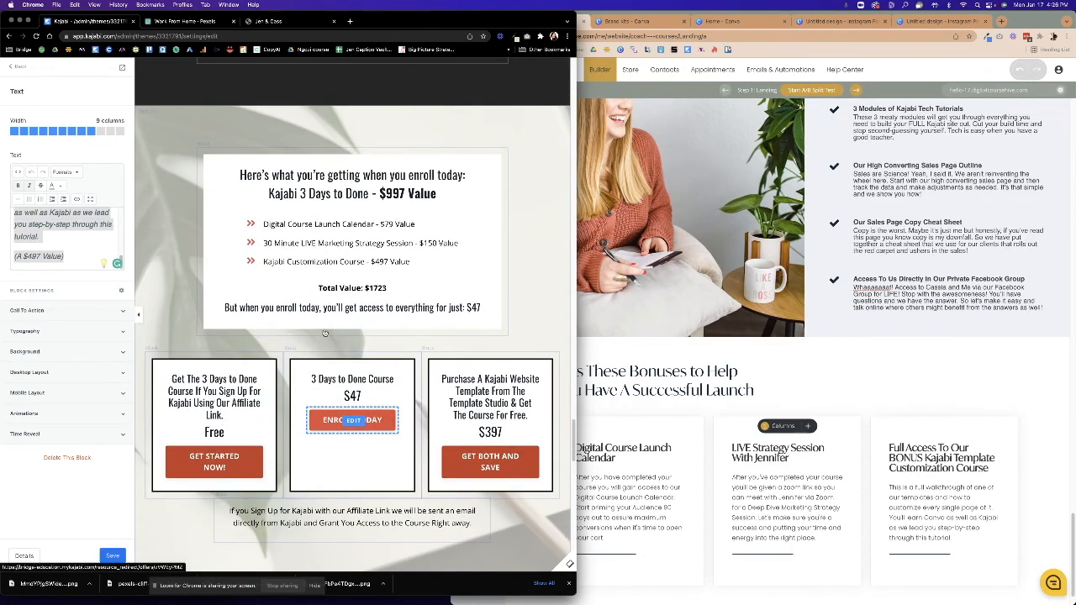
click(854, 378)
scroll(855, 377, down, 1)
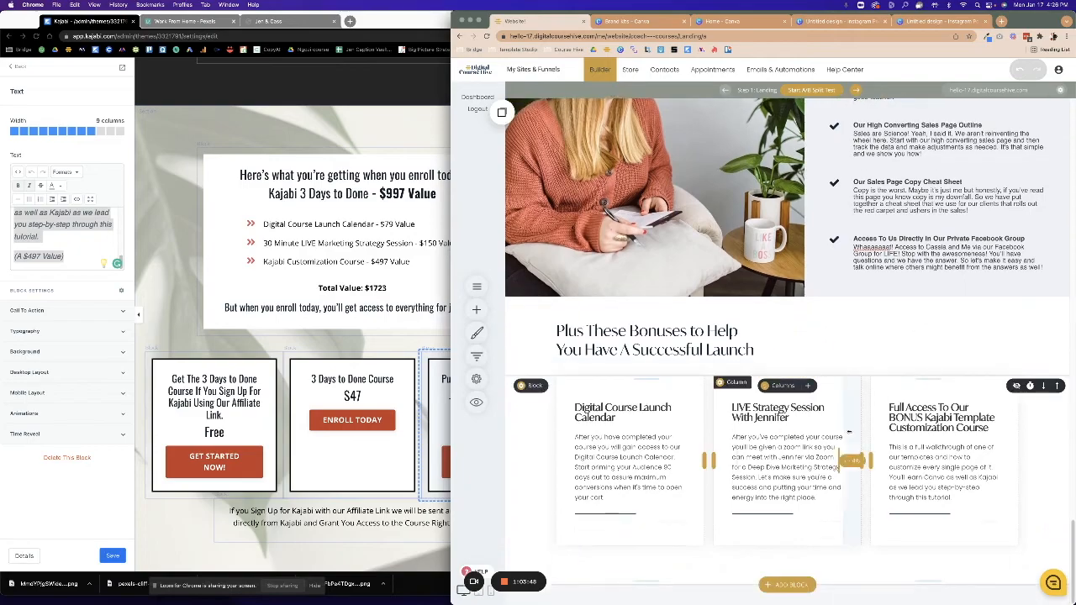
click(805, 585)
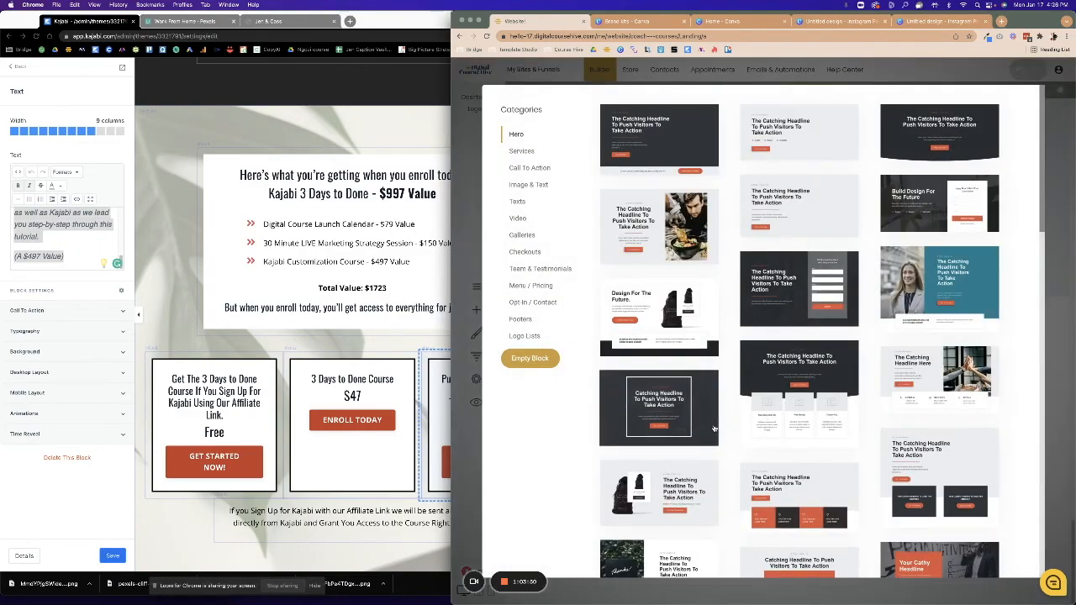
click(1066, 361)
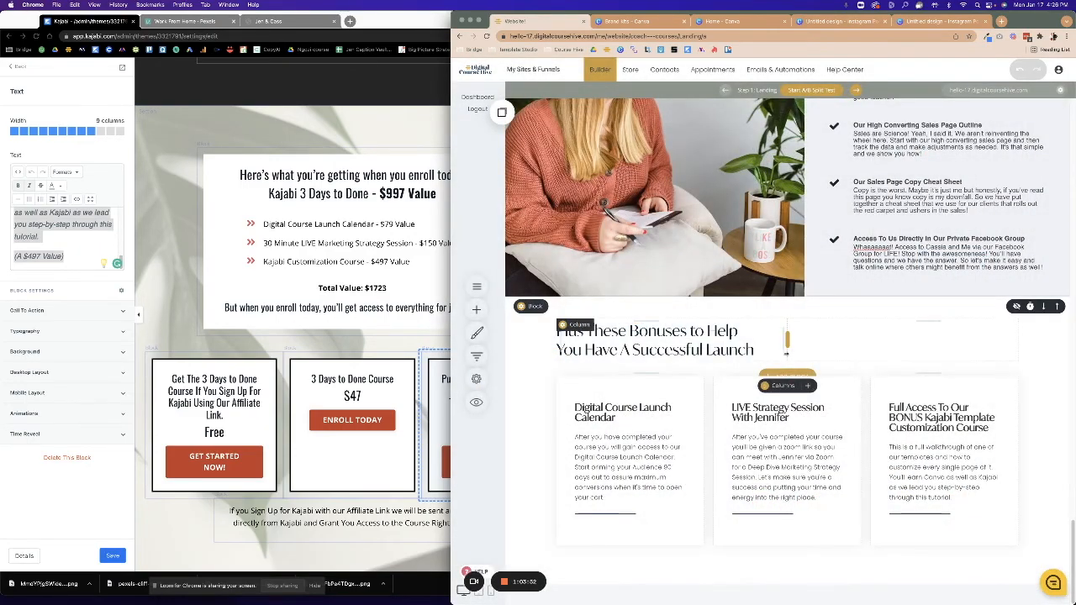
scroll(786, 356, up, 7)
scroll(786, 356, down, 10)
scroll(589, 278, up, 5)
scroll(546, 249, down, 5)
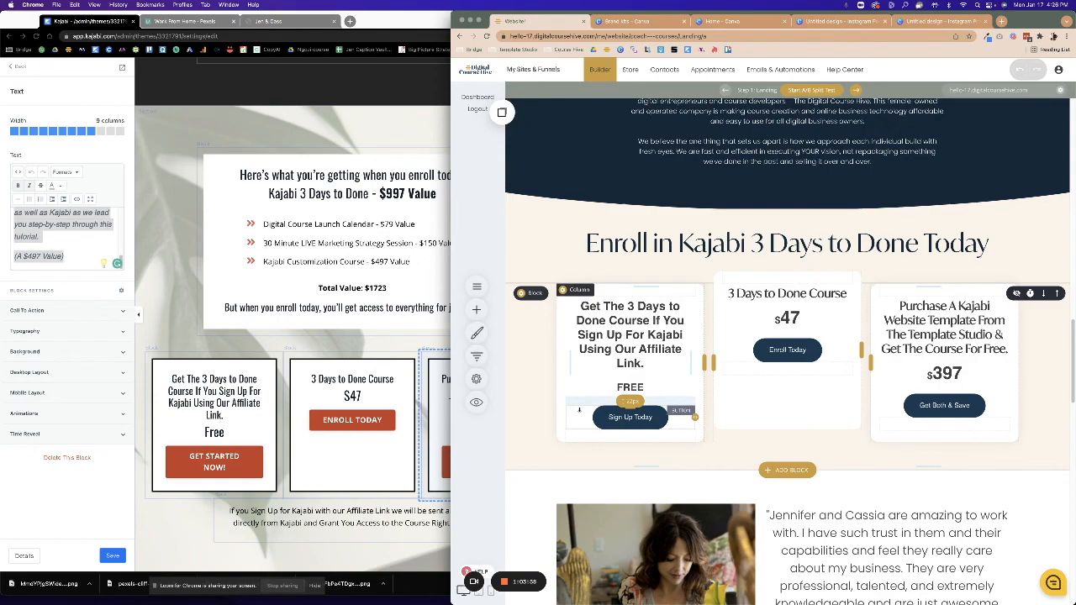
Drop the saved Enroll pricing container below the bonus cards, move its heading above the pricing cards, and save.
scroll(578, 411, down, 3)
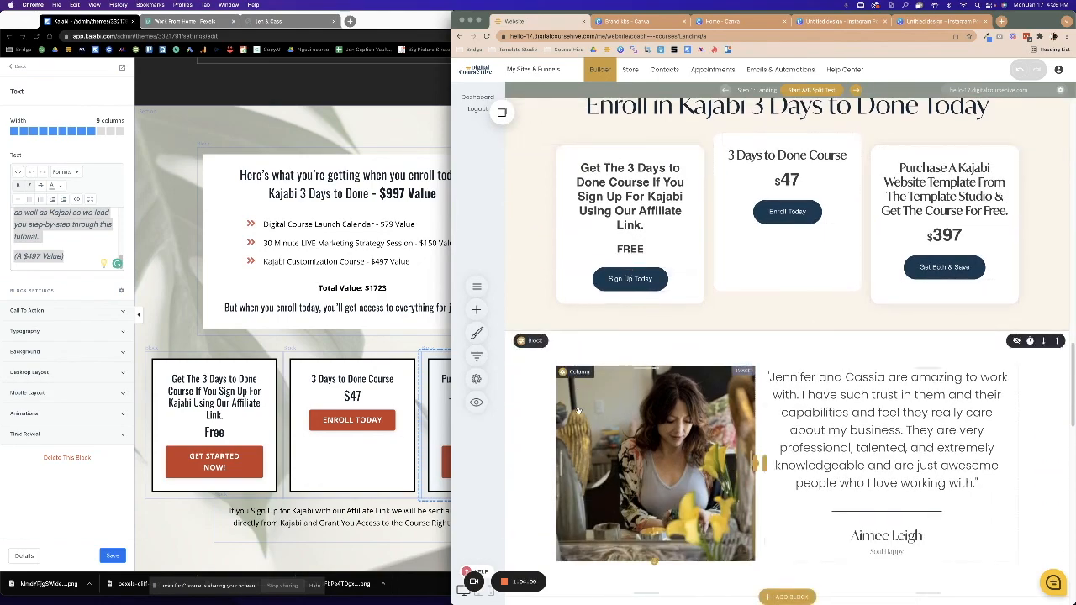
scroll(578, 411, down, 15)
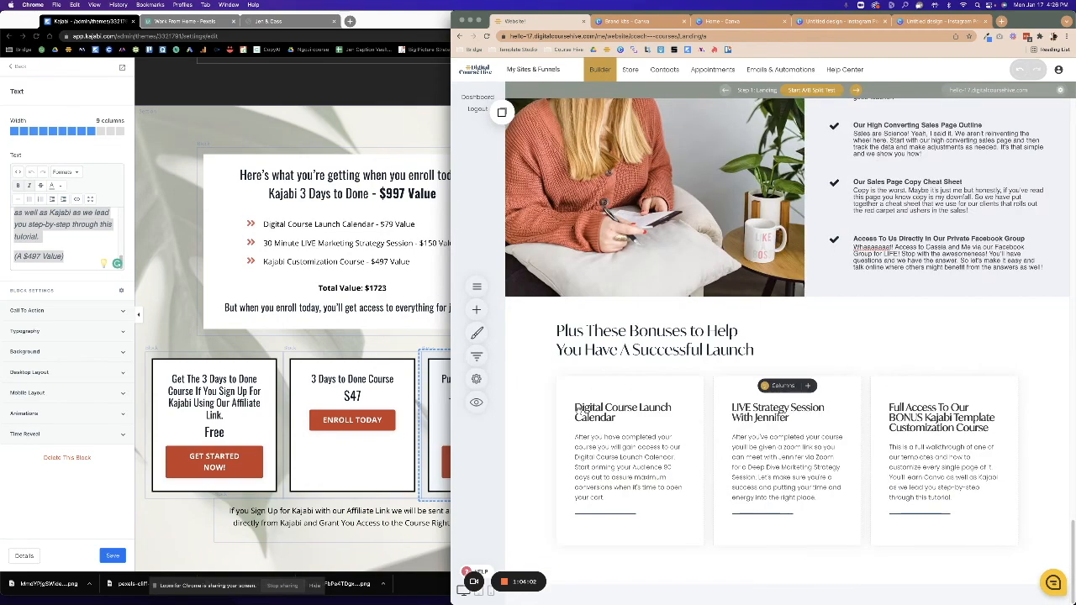
click(502, 113)
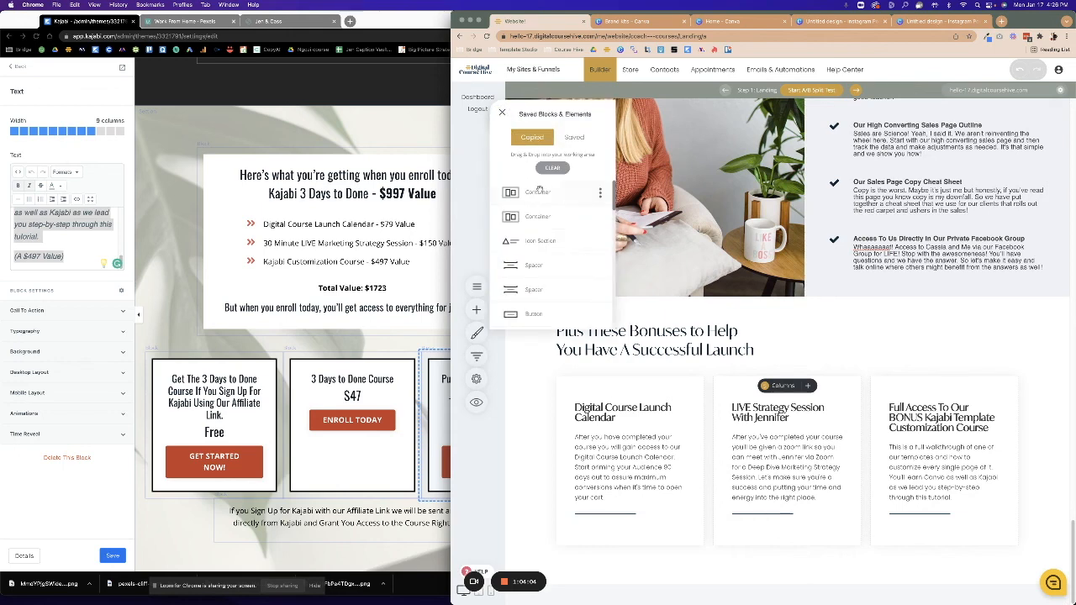
drag(540, 217, 770, 540)
click(502, 113)
drag(544, 207, 774, 582)
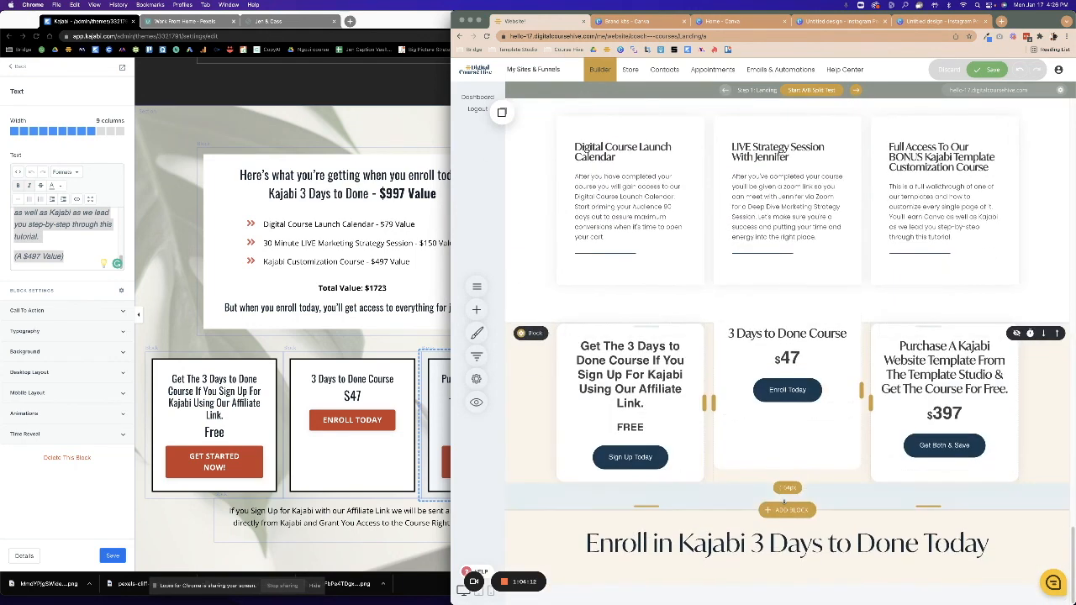
click(1056, 519)
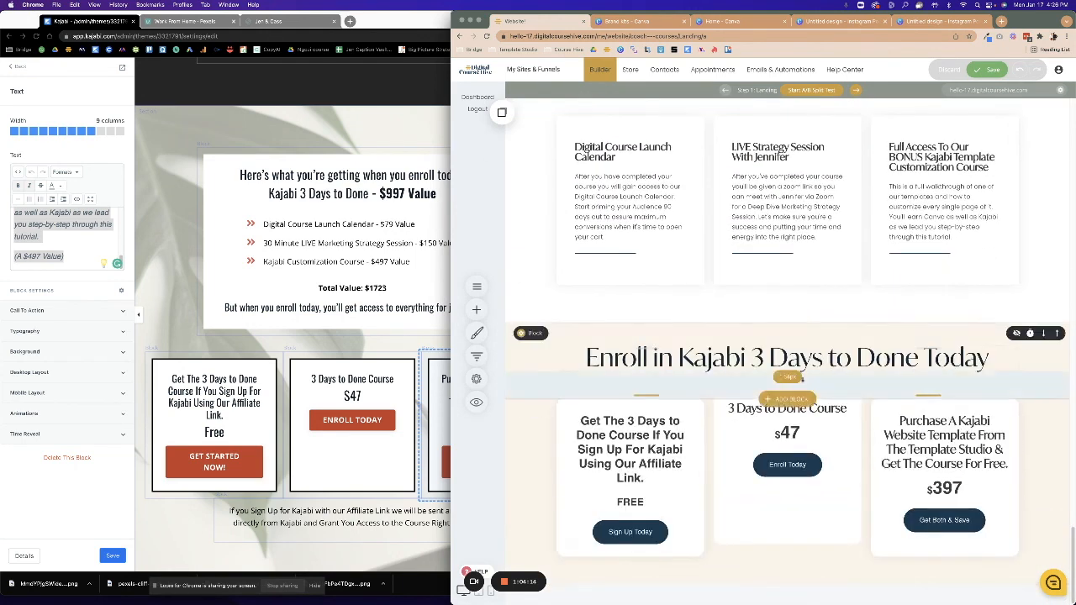
click(990, 70)
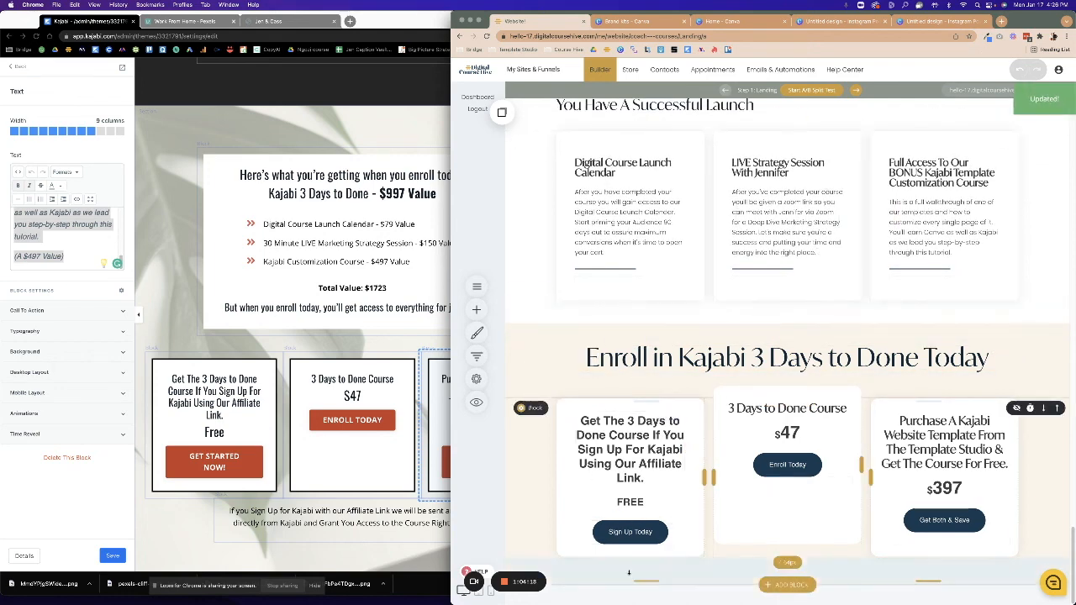
Look over the Kajabi page's Frequently Asked Questions section, then return to the Digital Course Hive builder.
click(336, 437)
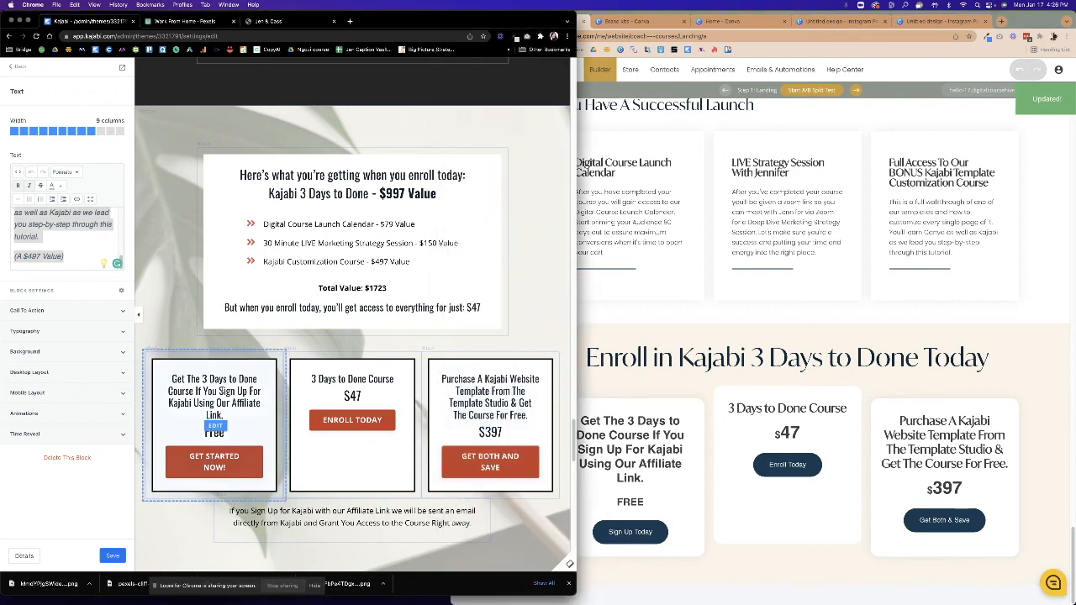
scroll(328, 436, down, 8)
scroll(328, 437, down, 5)
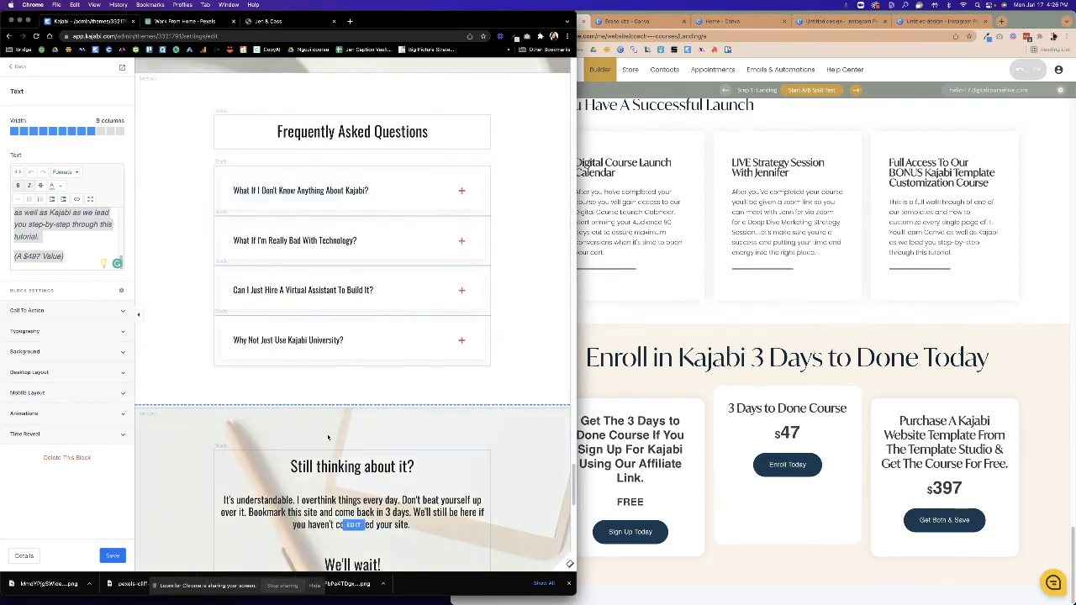
scroll(328, 436, down, 5)
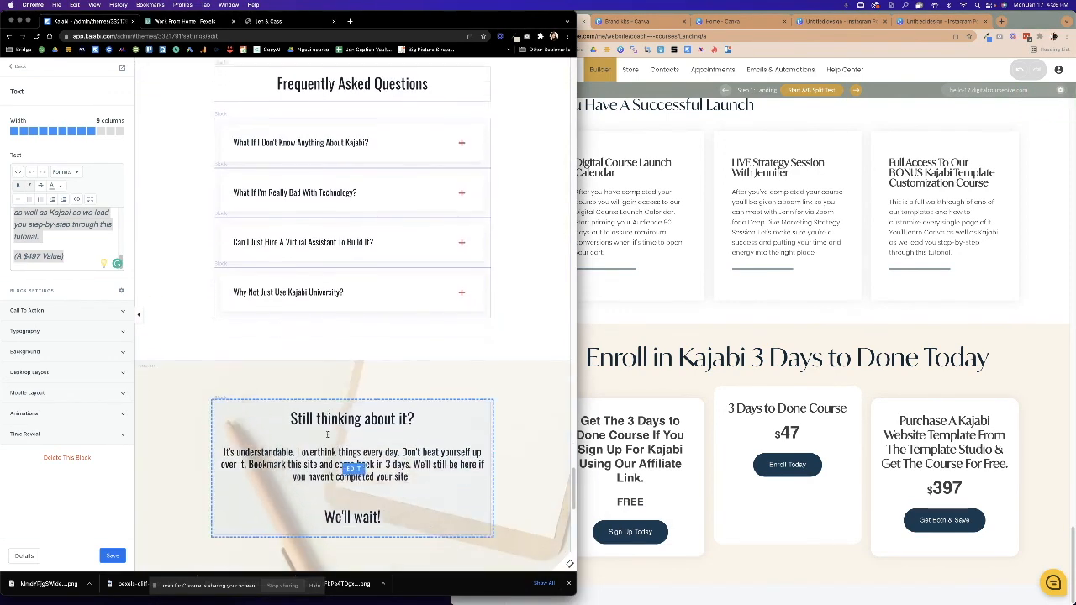
scroll(326, 434, up, 7)
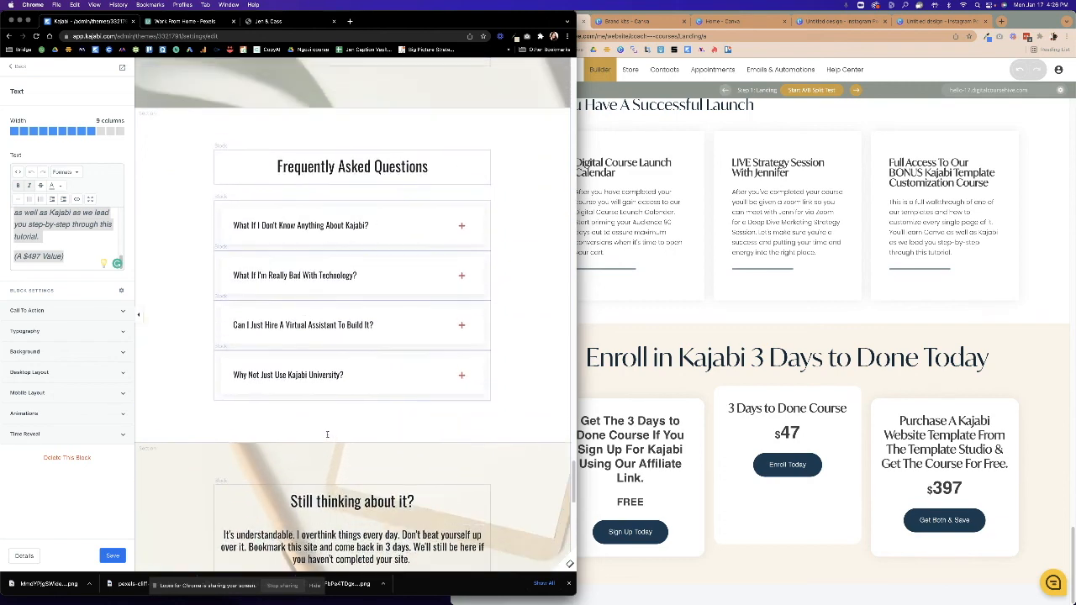
click(839, 529)
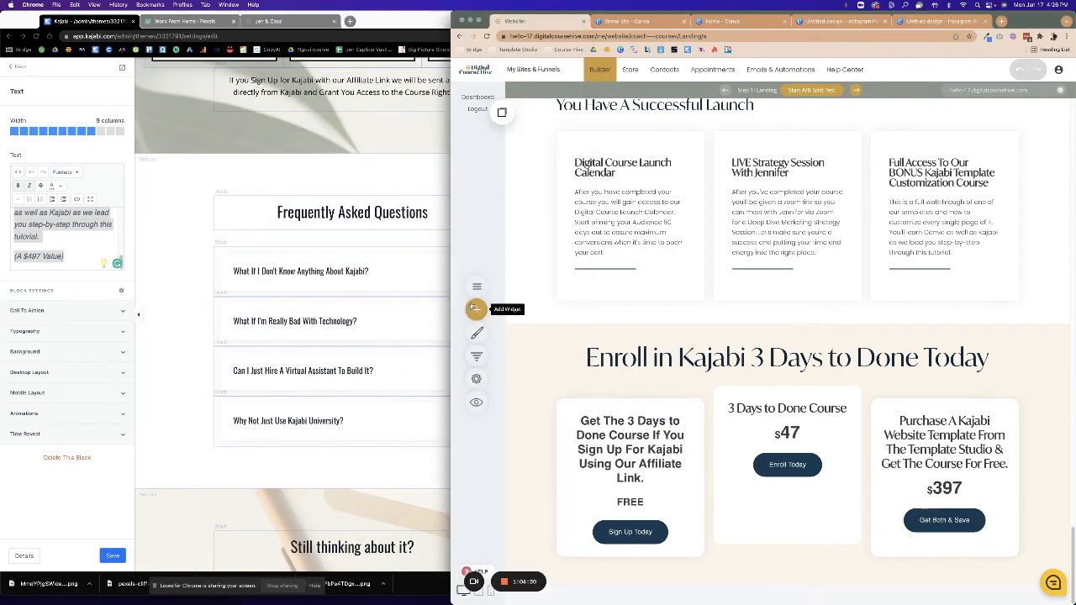
click(476, 308)
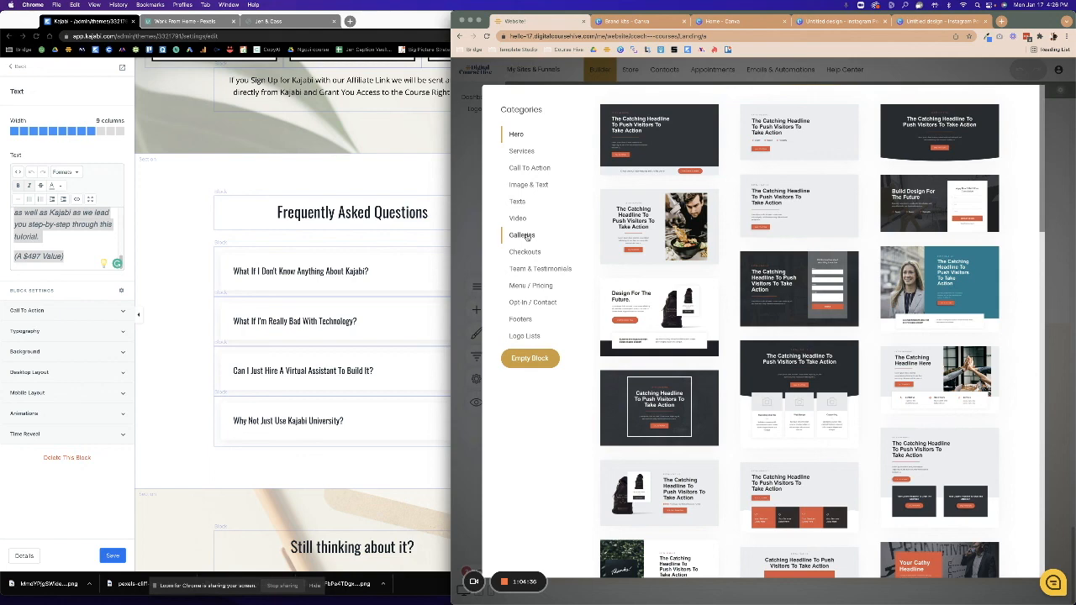
click(522, 151)
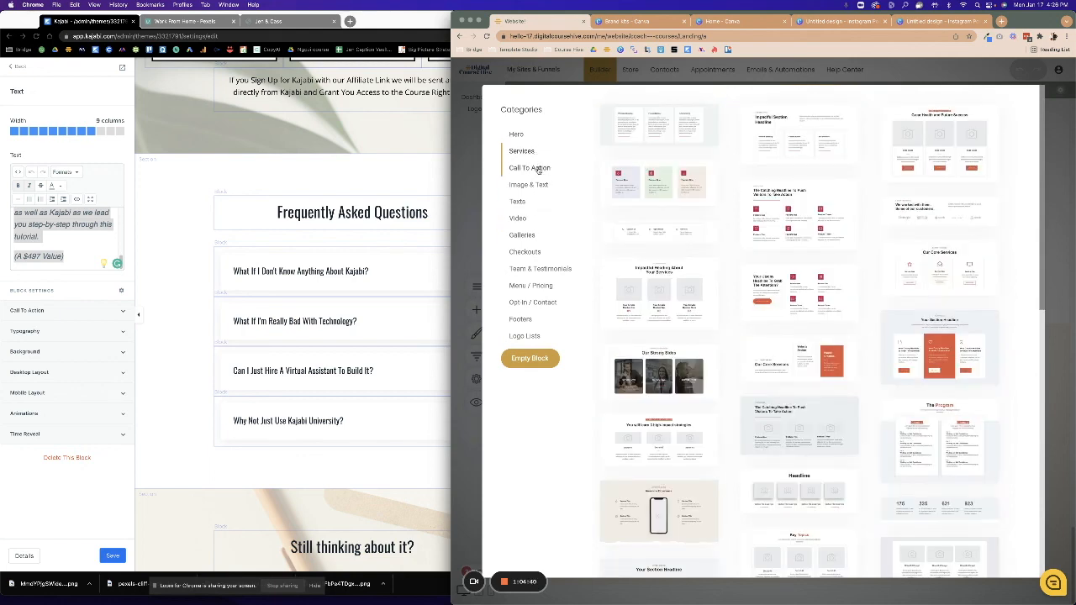
click(539, 171)
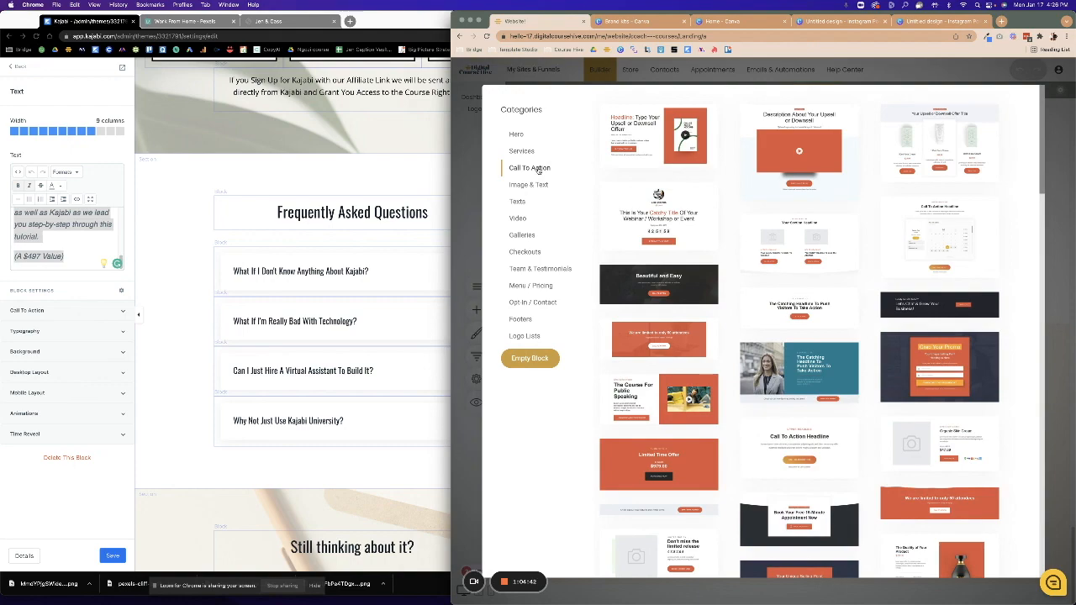
scroll(704, 355, down, 10)
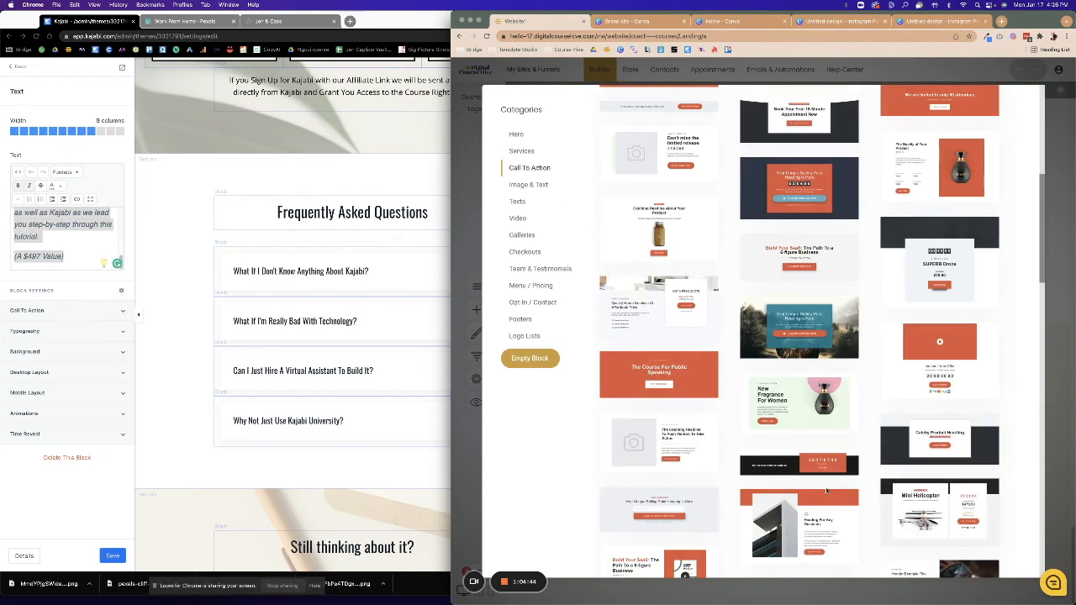
scroll(827, 492, down, 10)
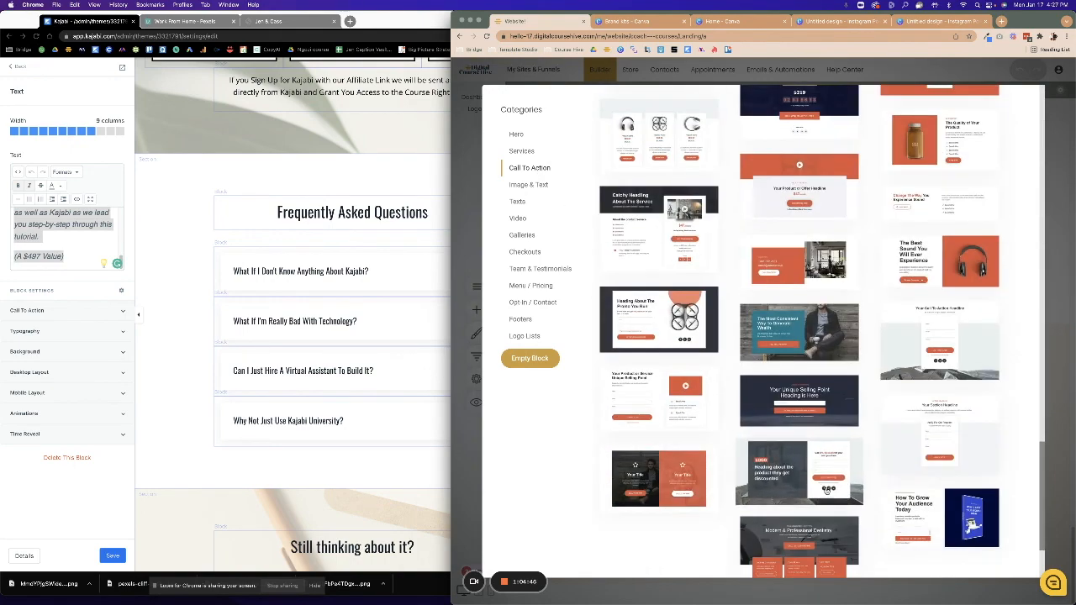
click(542, 271)
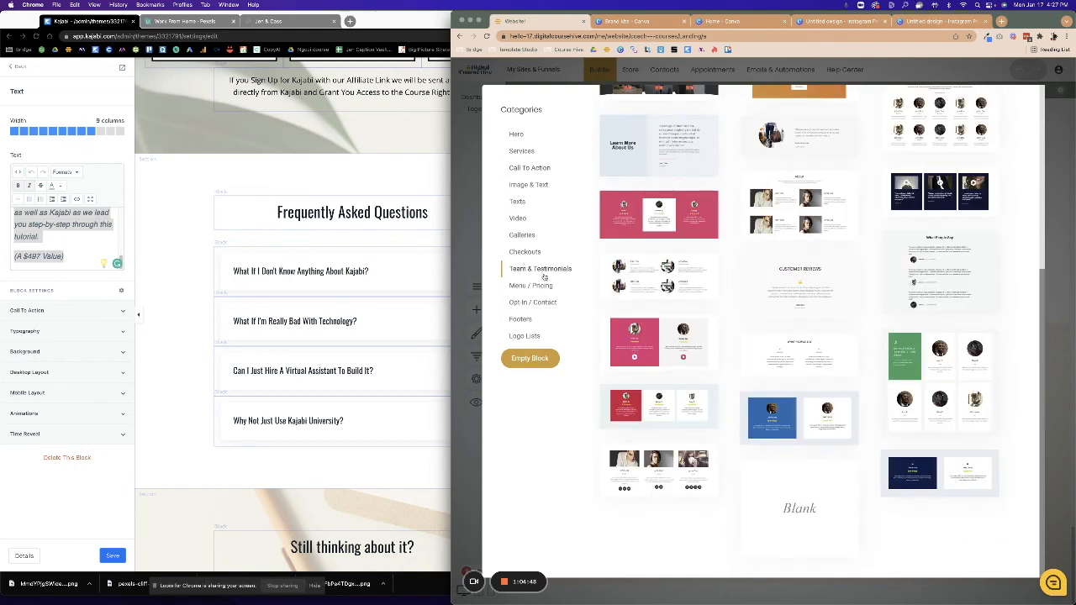
click(524, 252)
click(525, 239)
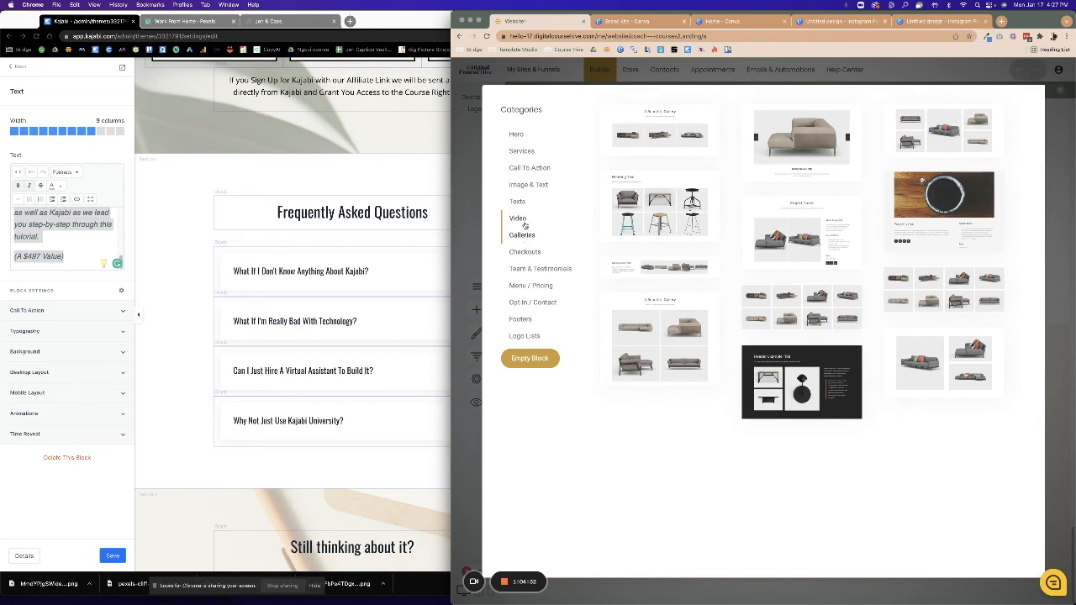
click(526, 204)
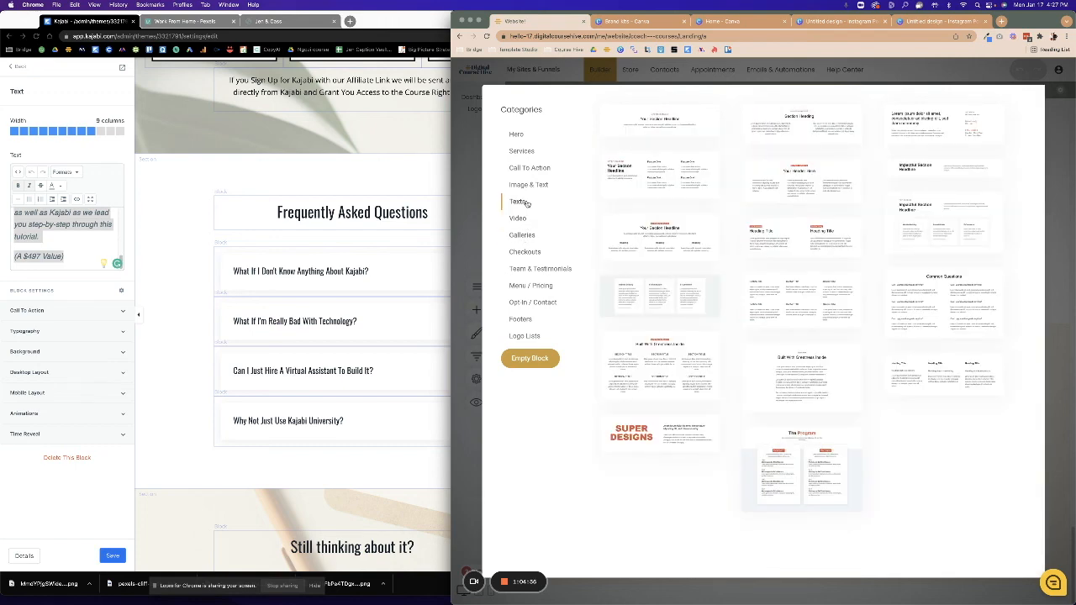
click(523, 304)
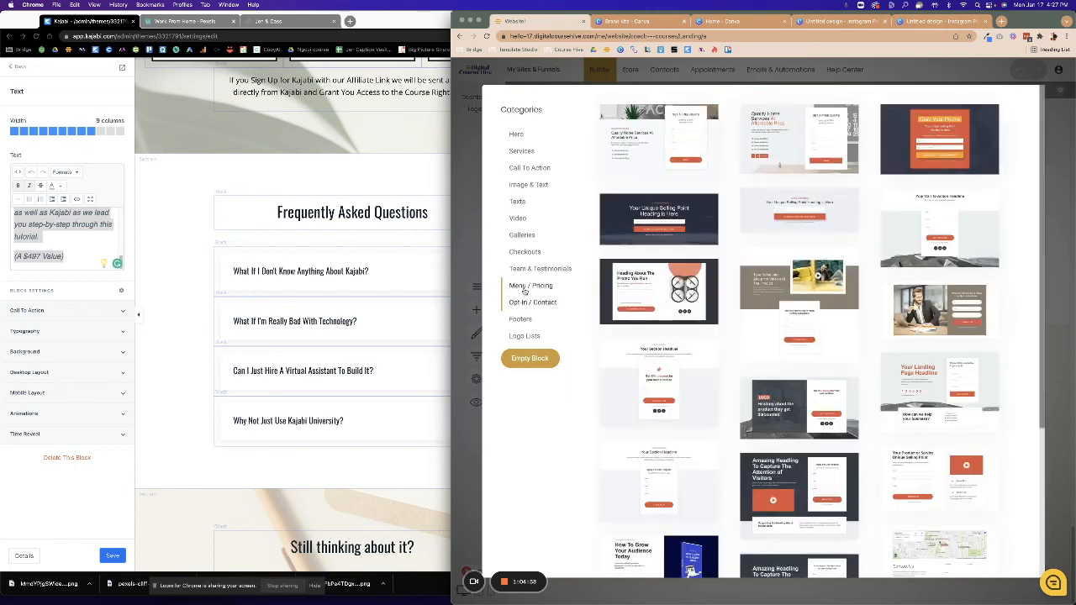
click(526, 287)
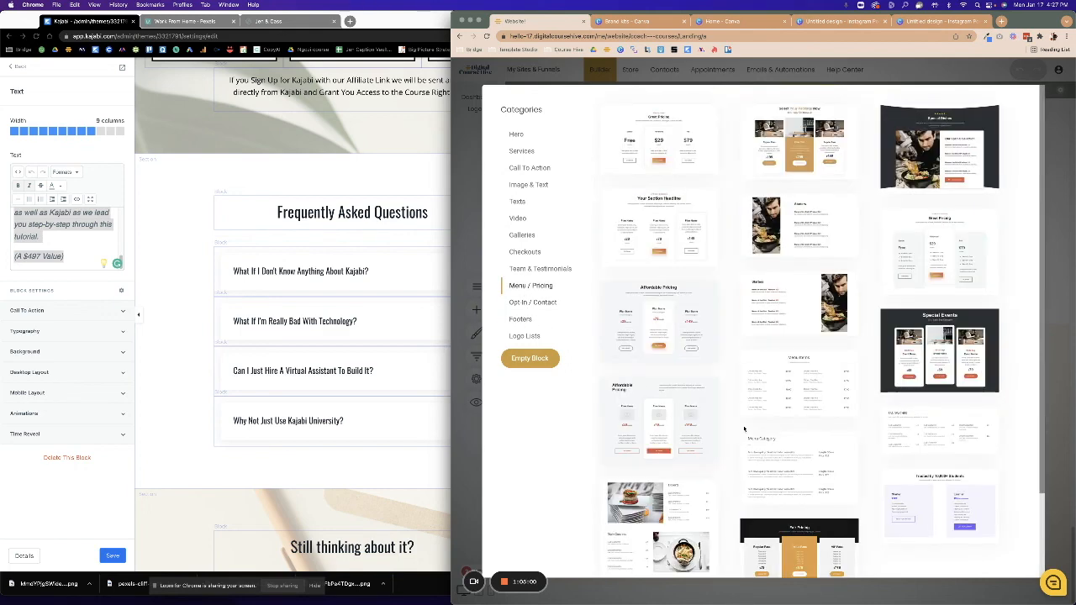
scroll(744, 428, down, 3)
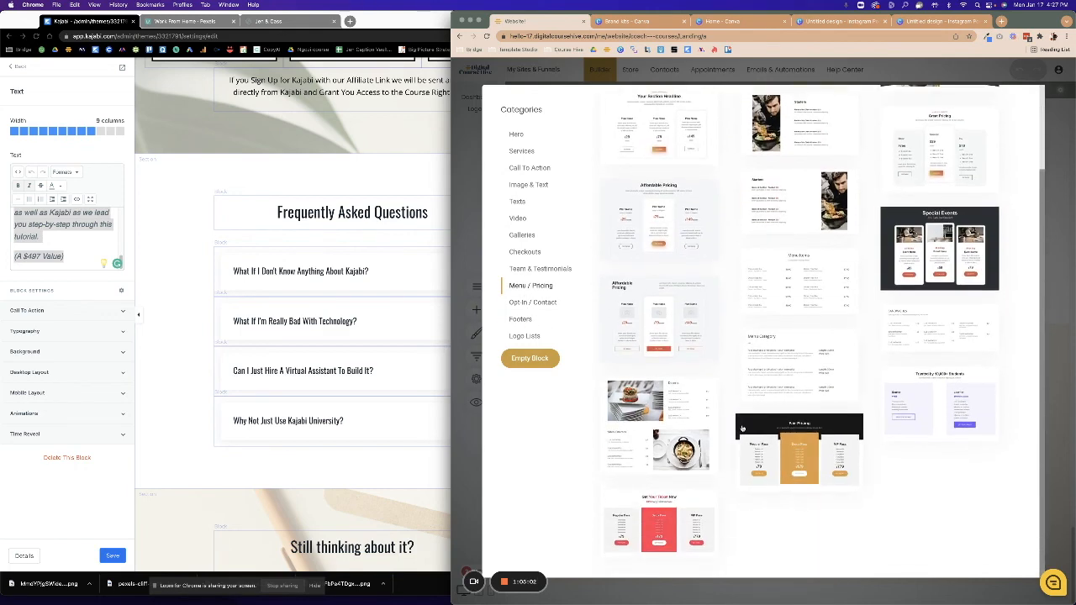
scroll(742, 429, up, 3)
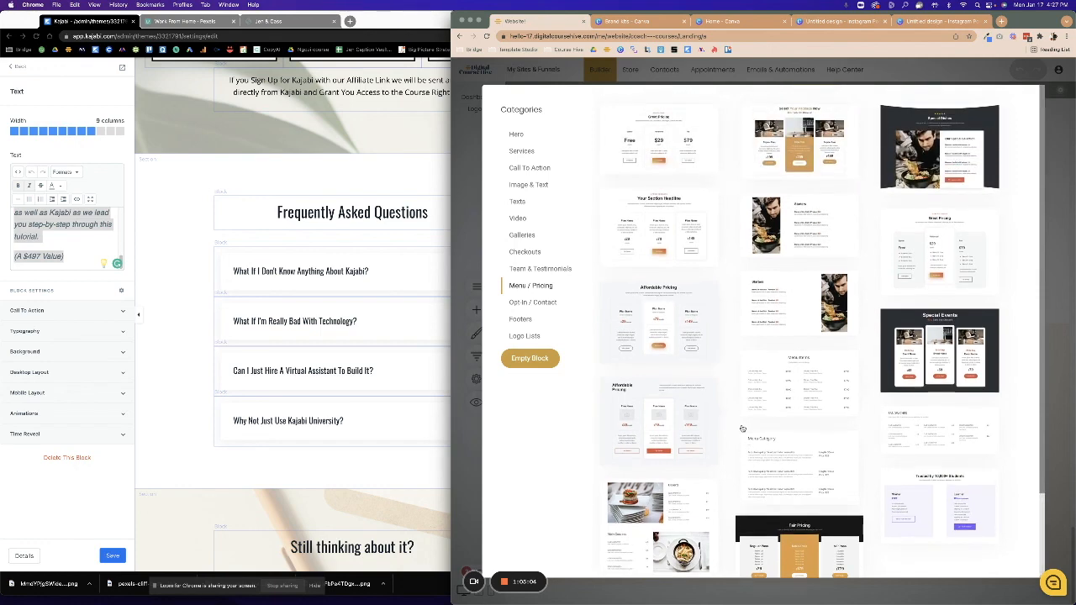
click(528, 326)
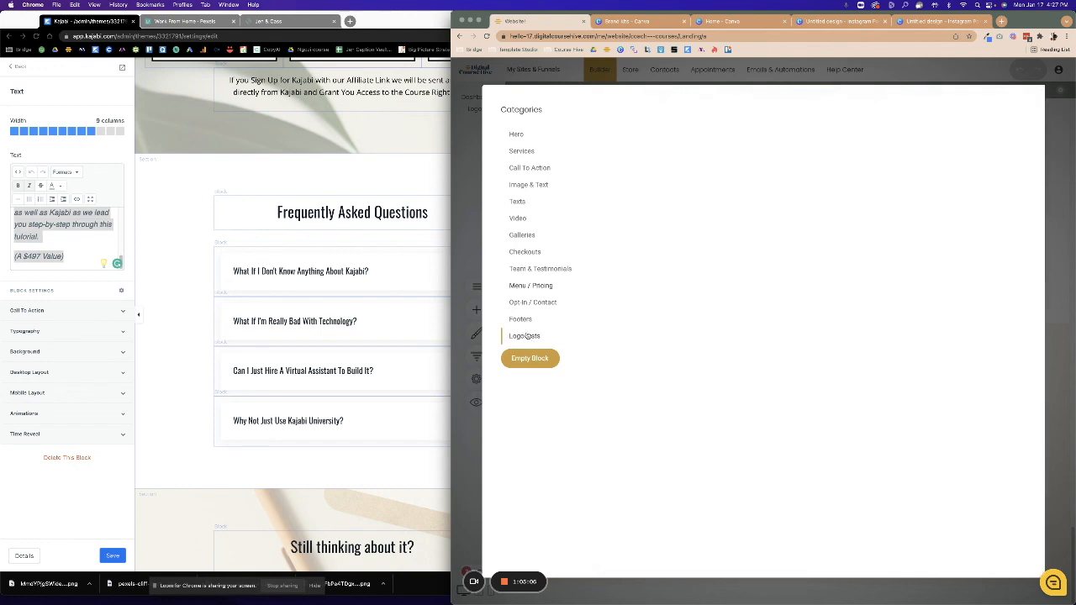
click(531, 305)
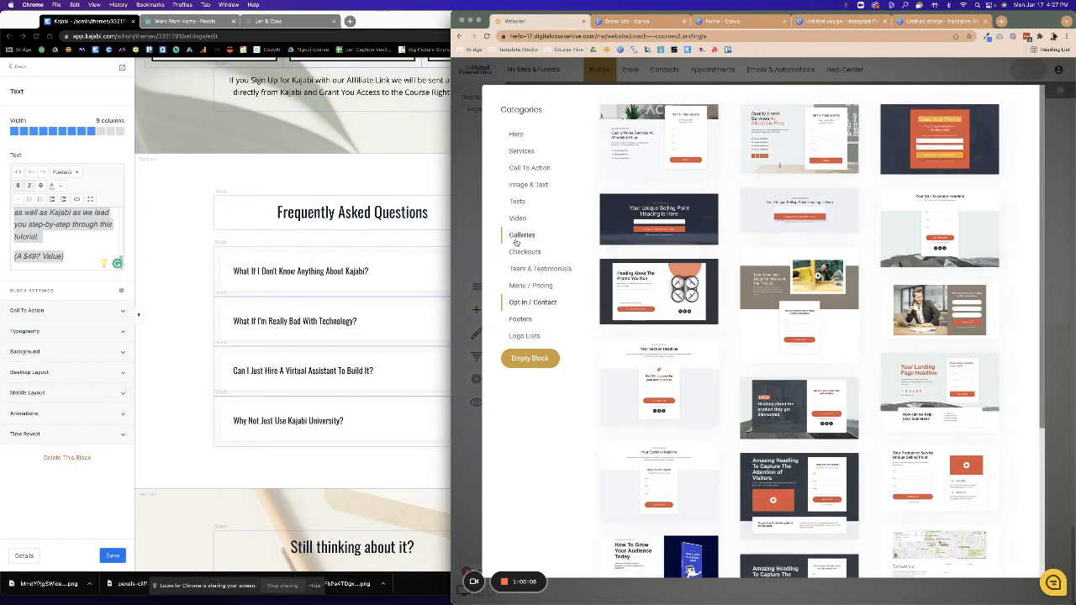
click(520, 235)
click(517, 219)
click(523, 251)
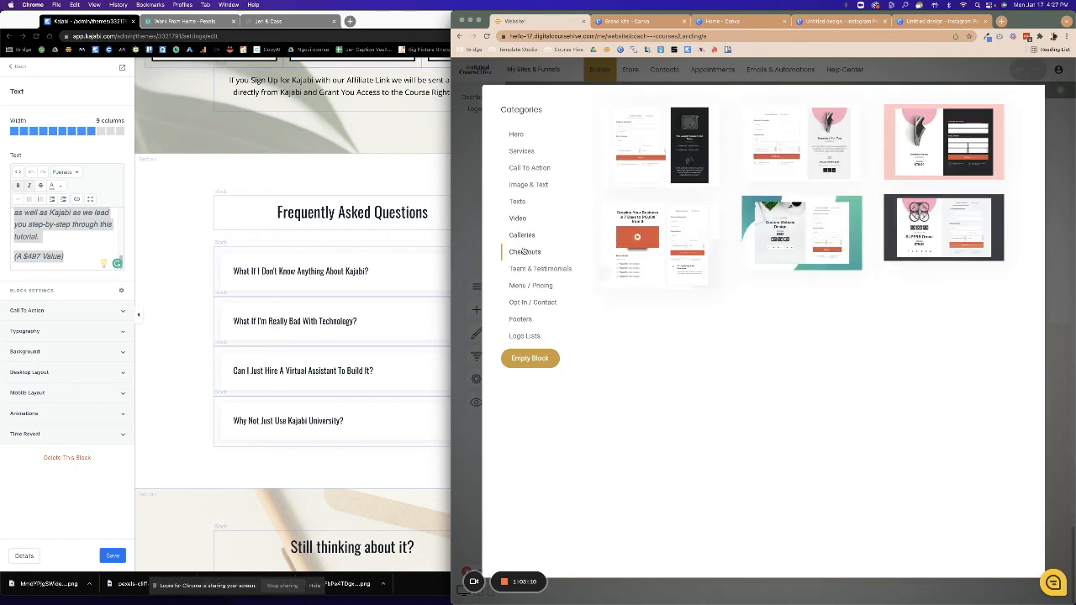
click(518, 176)
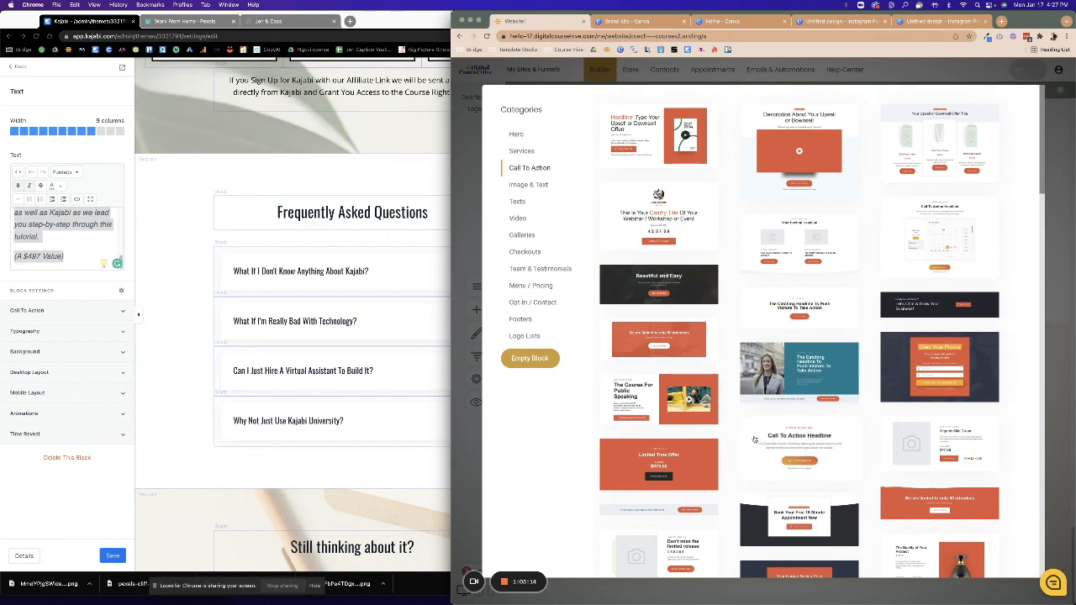
scroll(754, 438, down, 15)
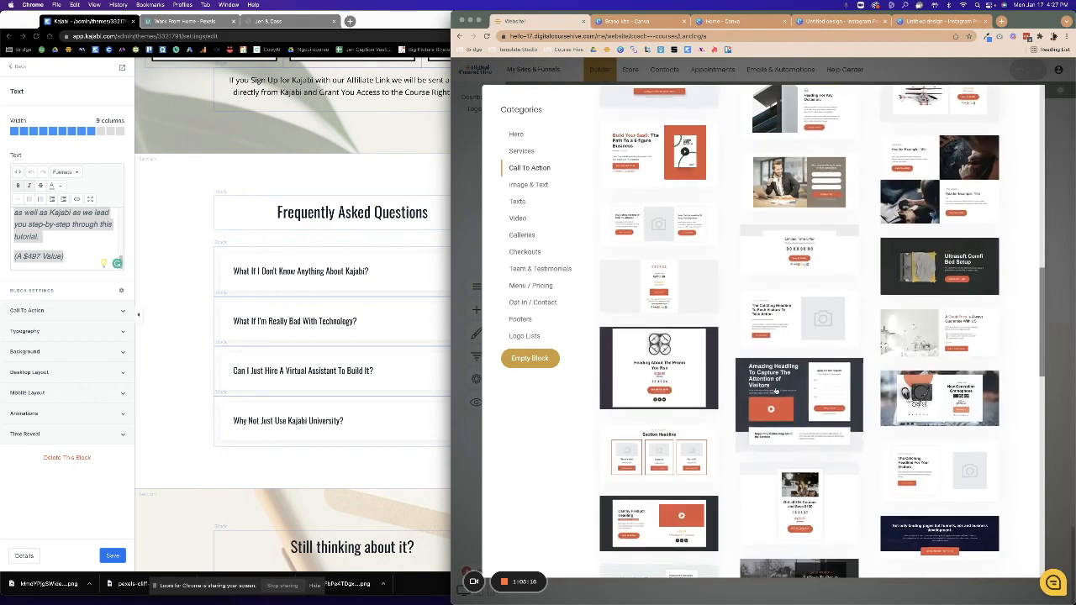
scroll(775, 391, down, 10)
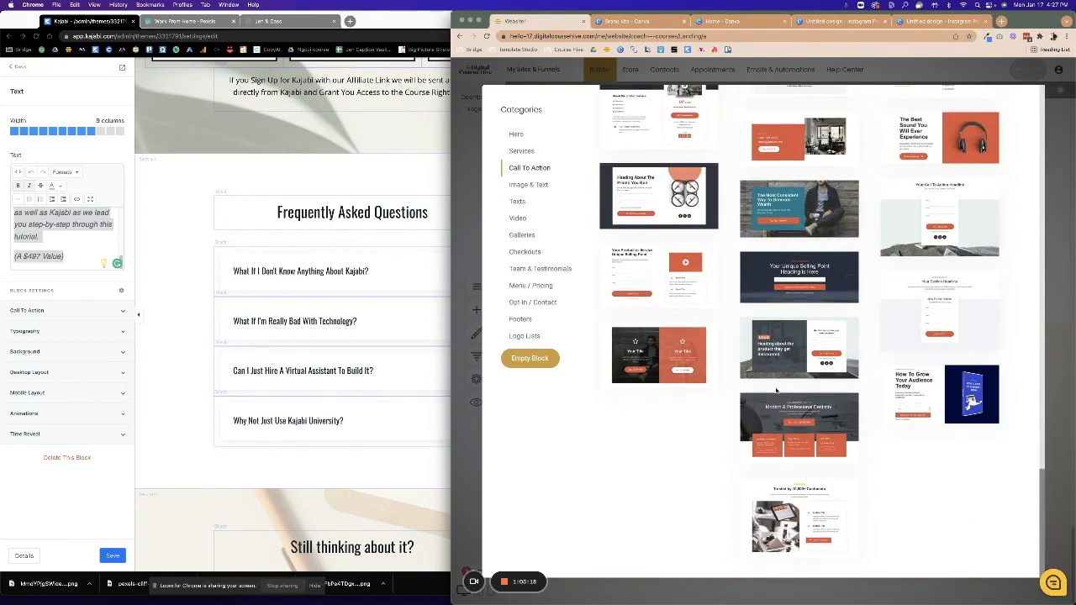
click(471, 462)
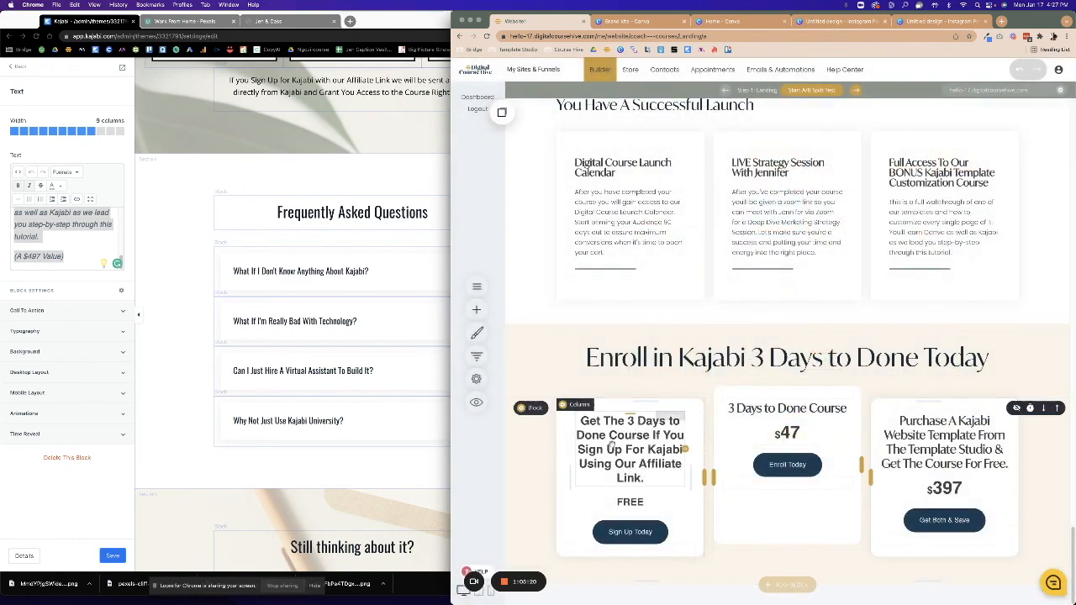
Add an empty block below the Enroll section and drop a Heading widget into it.
click(783, 584)
click(530, 358)
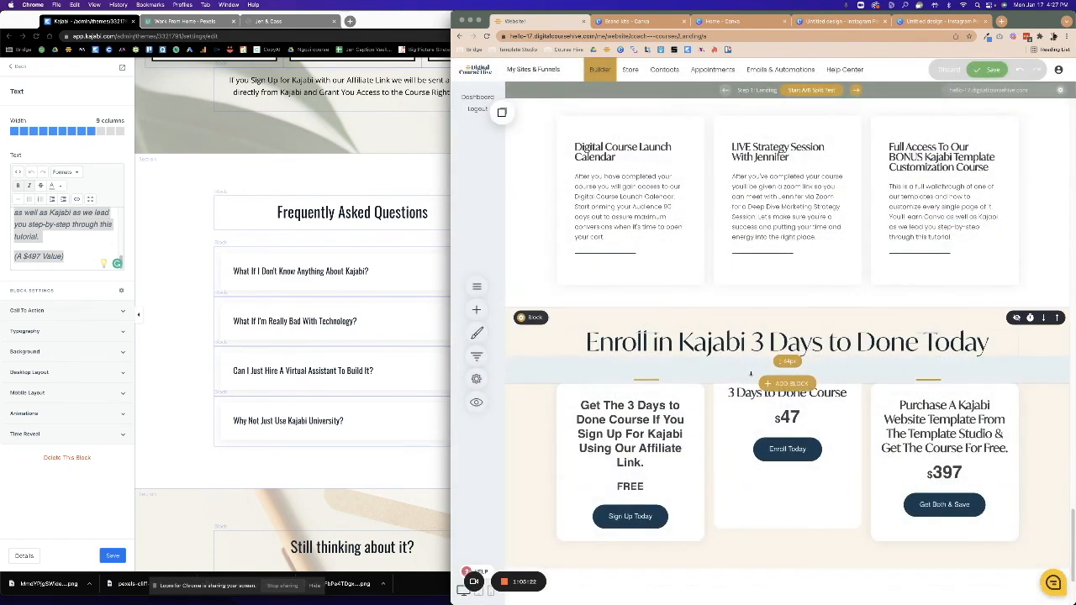
click(476, 309)
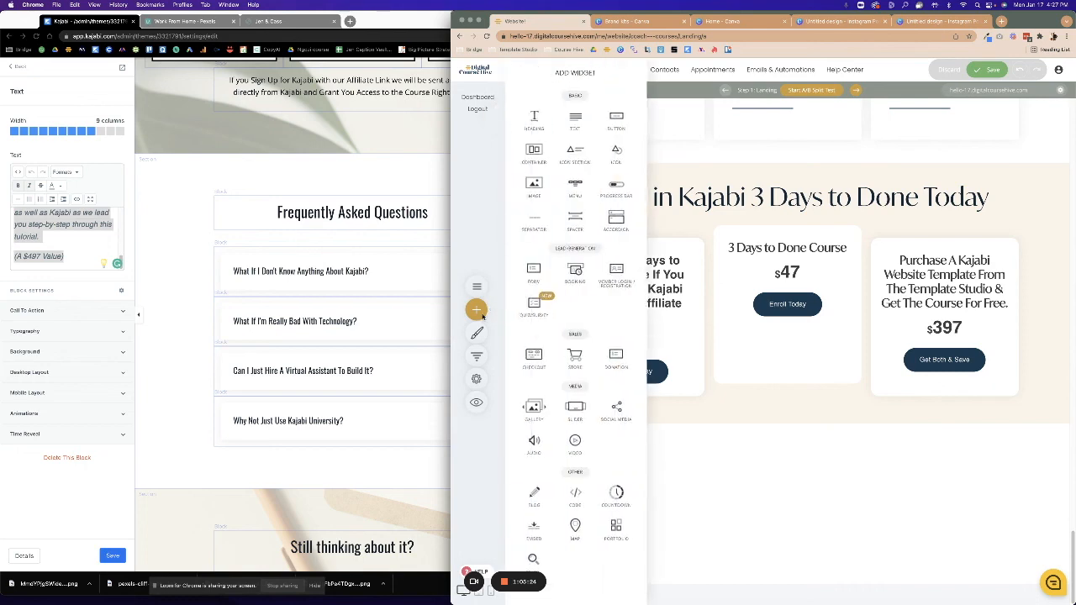
drag(536, 121, 762, 466)
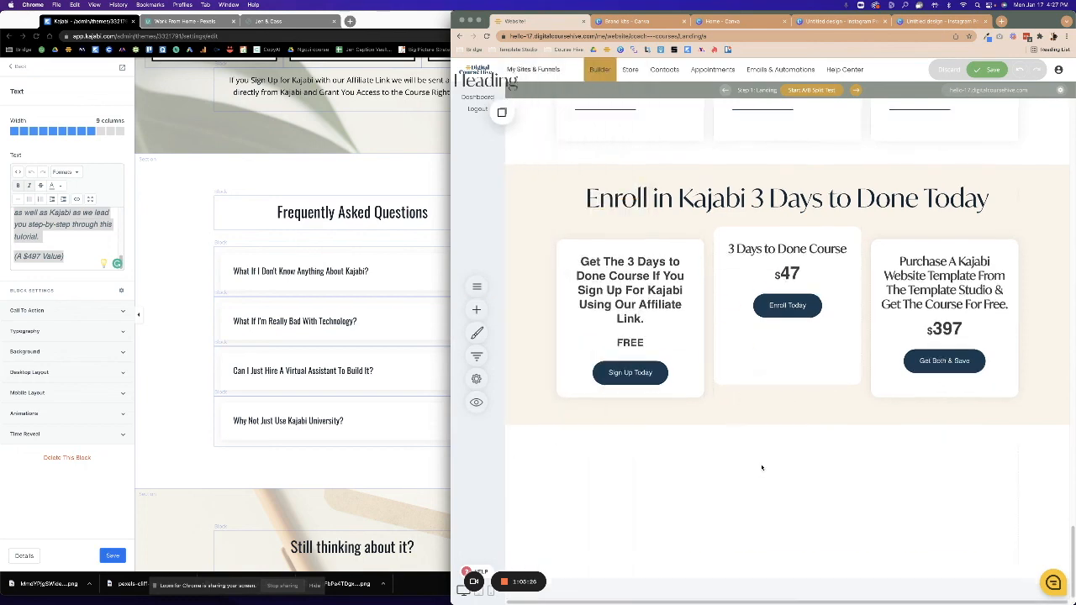
Change the heading text to 'Frequently Asked Questions' and center-align it.
drag(621, 558, 558, 558)
key(BackSpace)
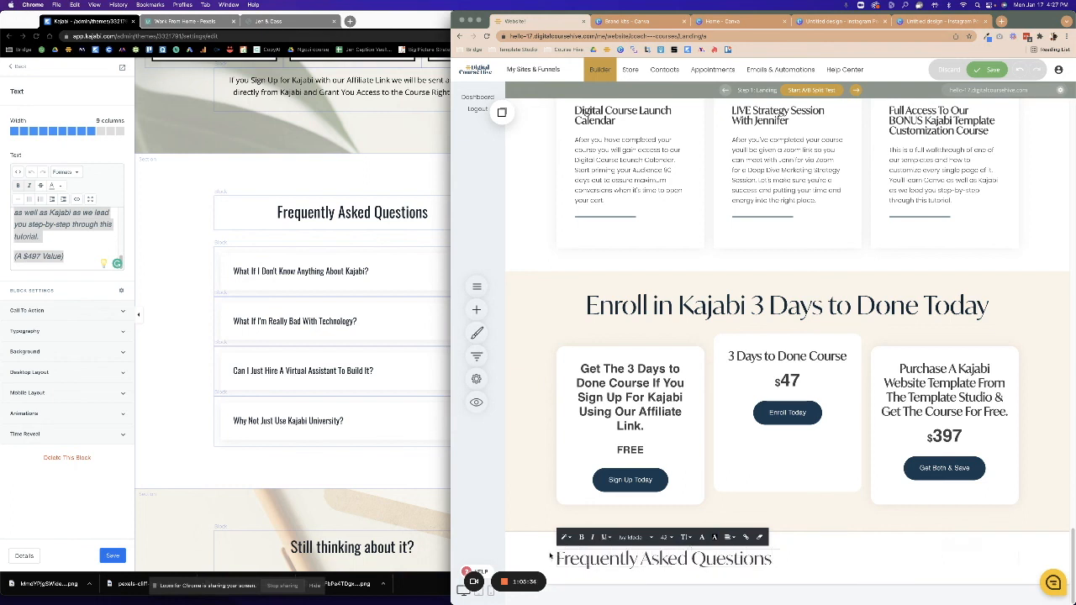
click(728, 537)
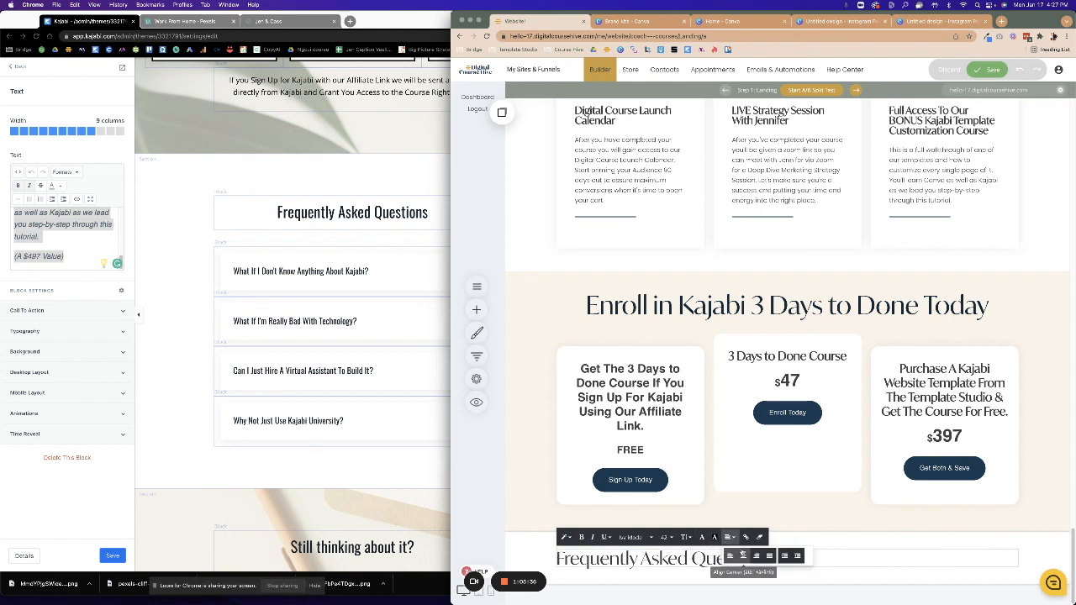
click(736, 572)
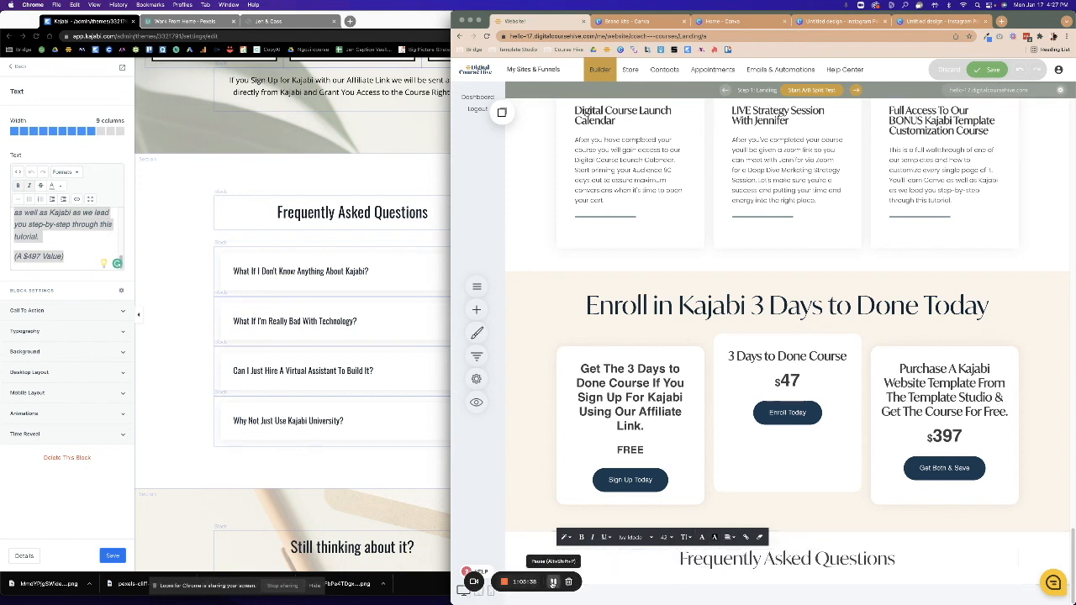